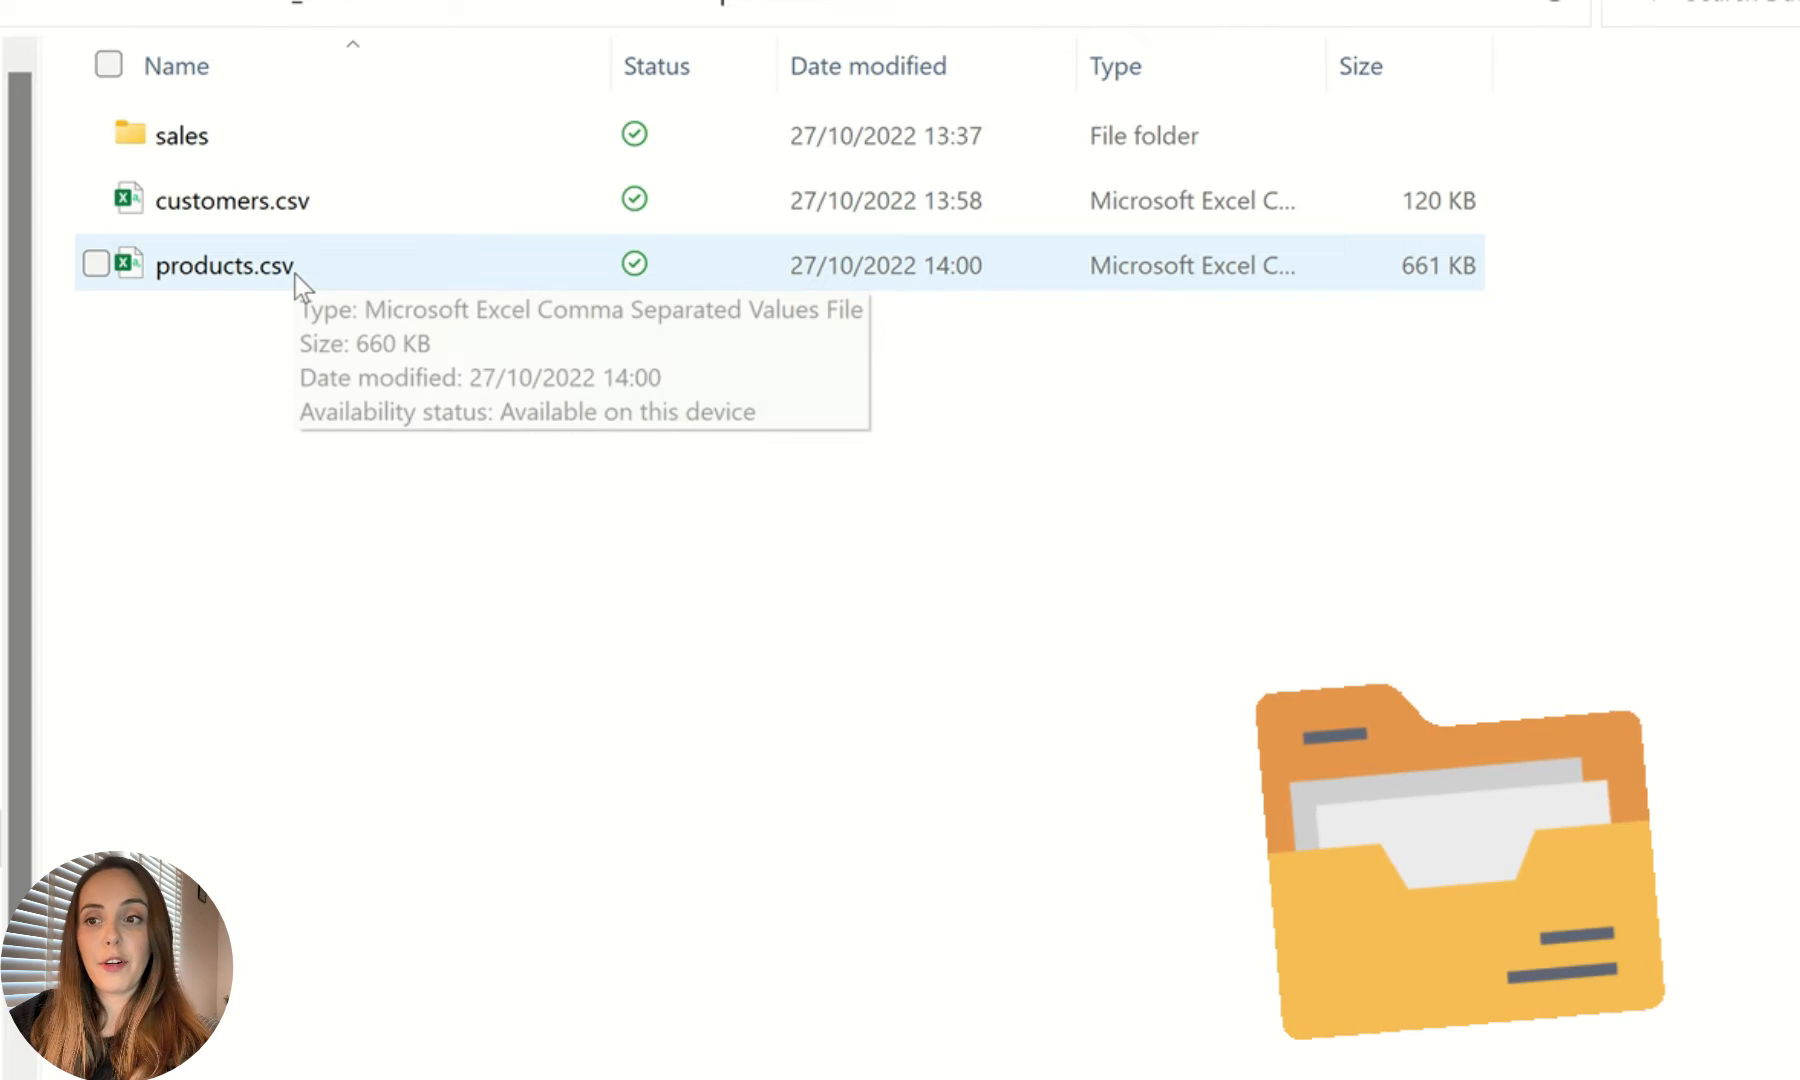
# Step: Open products.csv and customers.csv in turn to examine their columns, closing each file after viewing
pyautogui.click(295, 274)
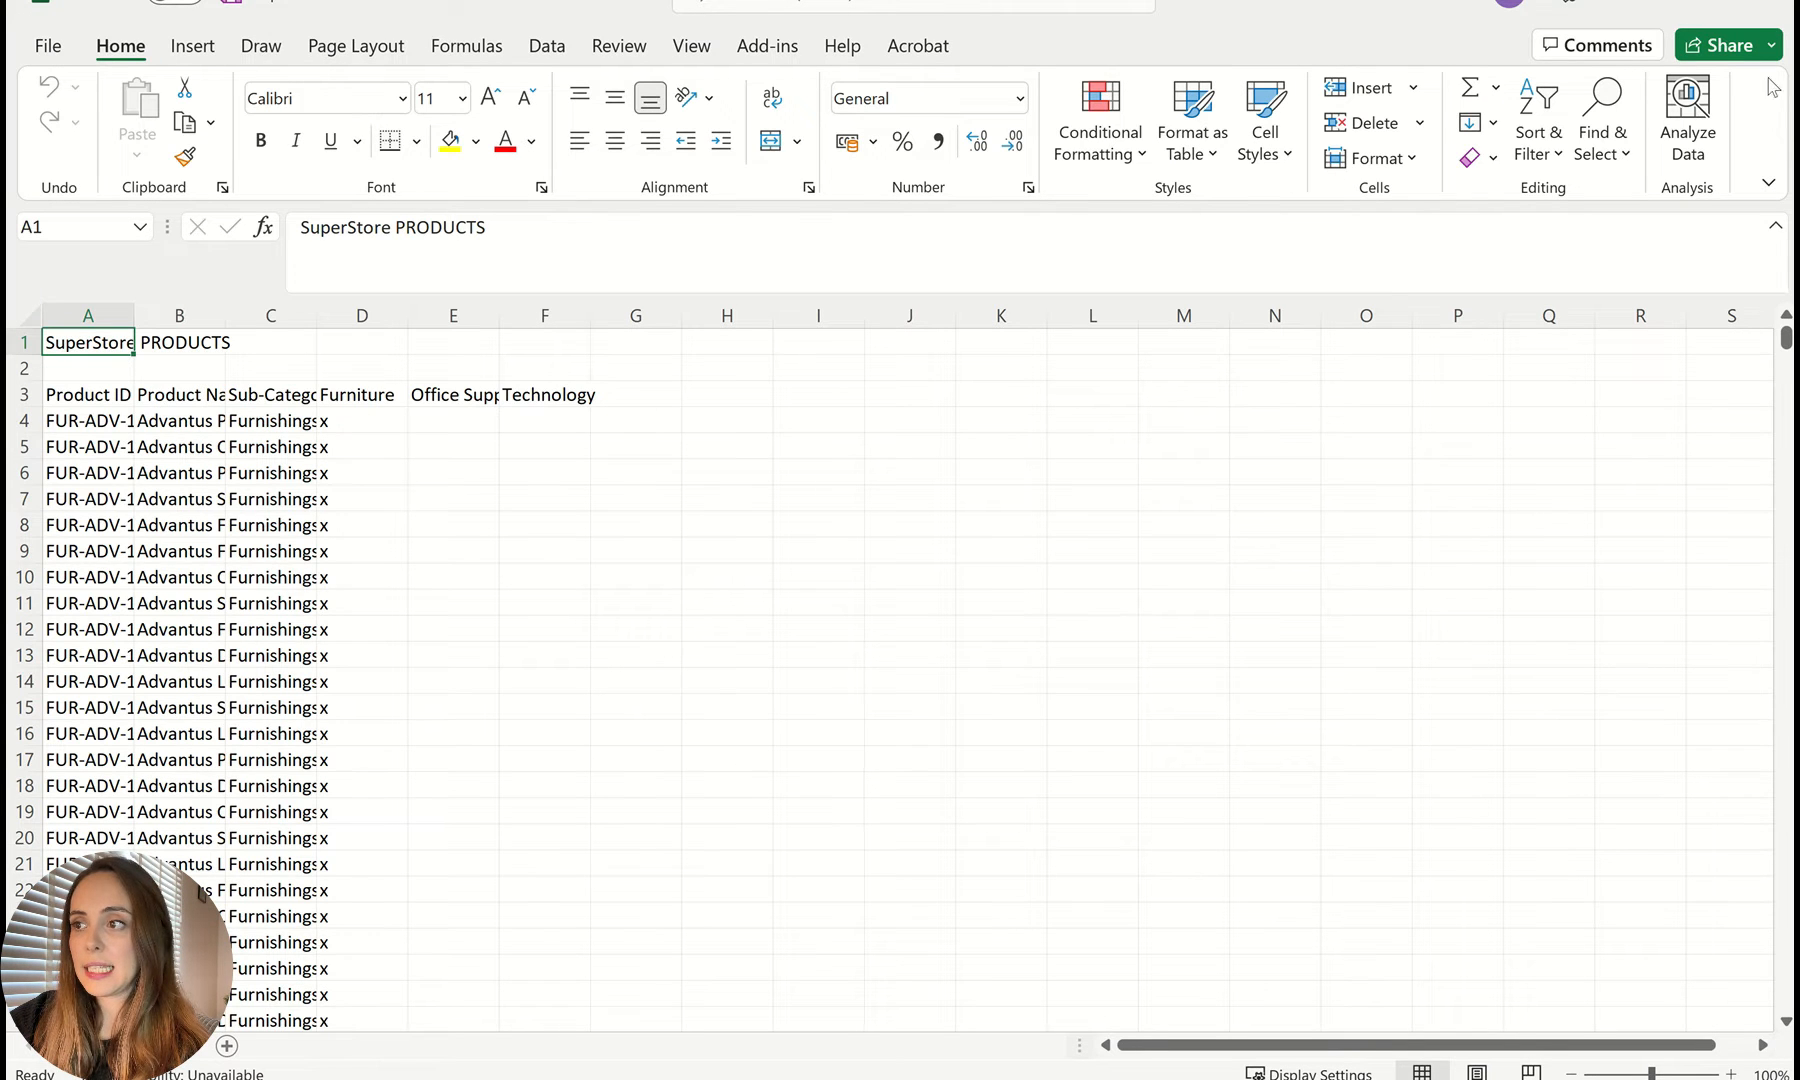
pyautogui.click(1755, 17)
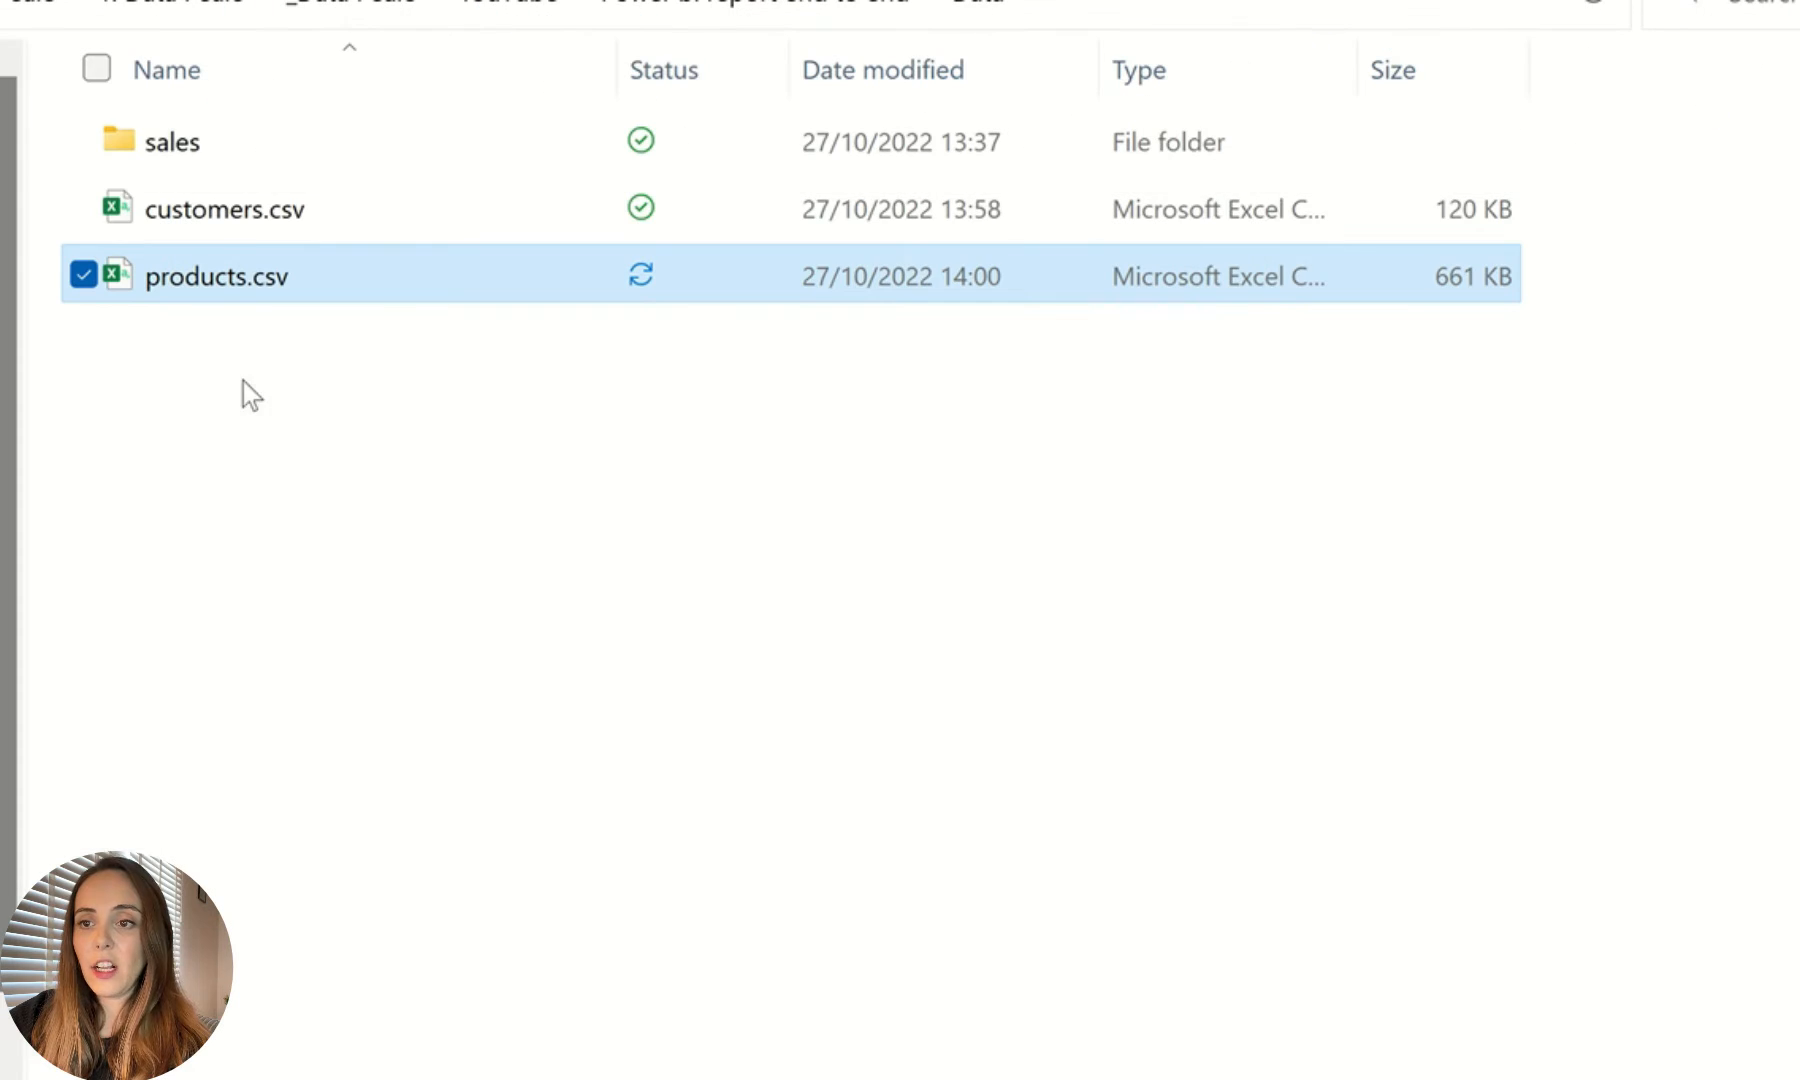
pyautogui.doubleClick(249, 228)
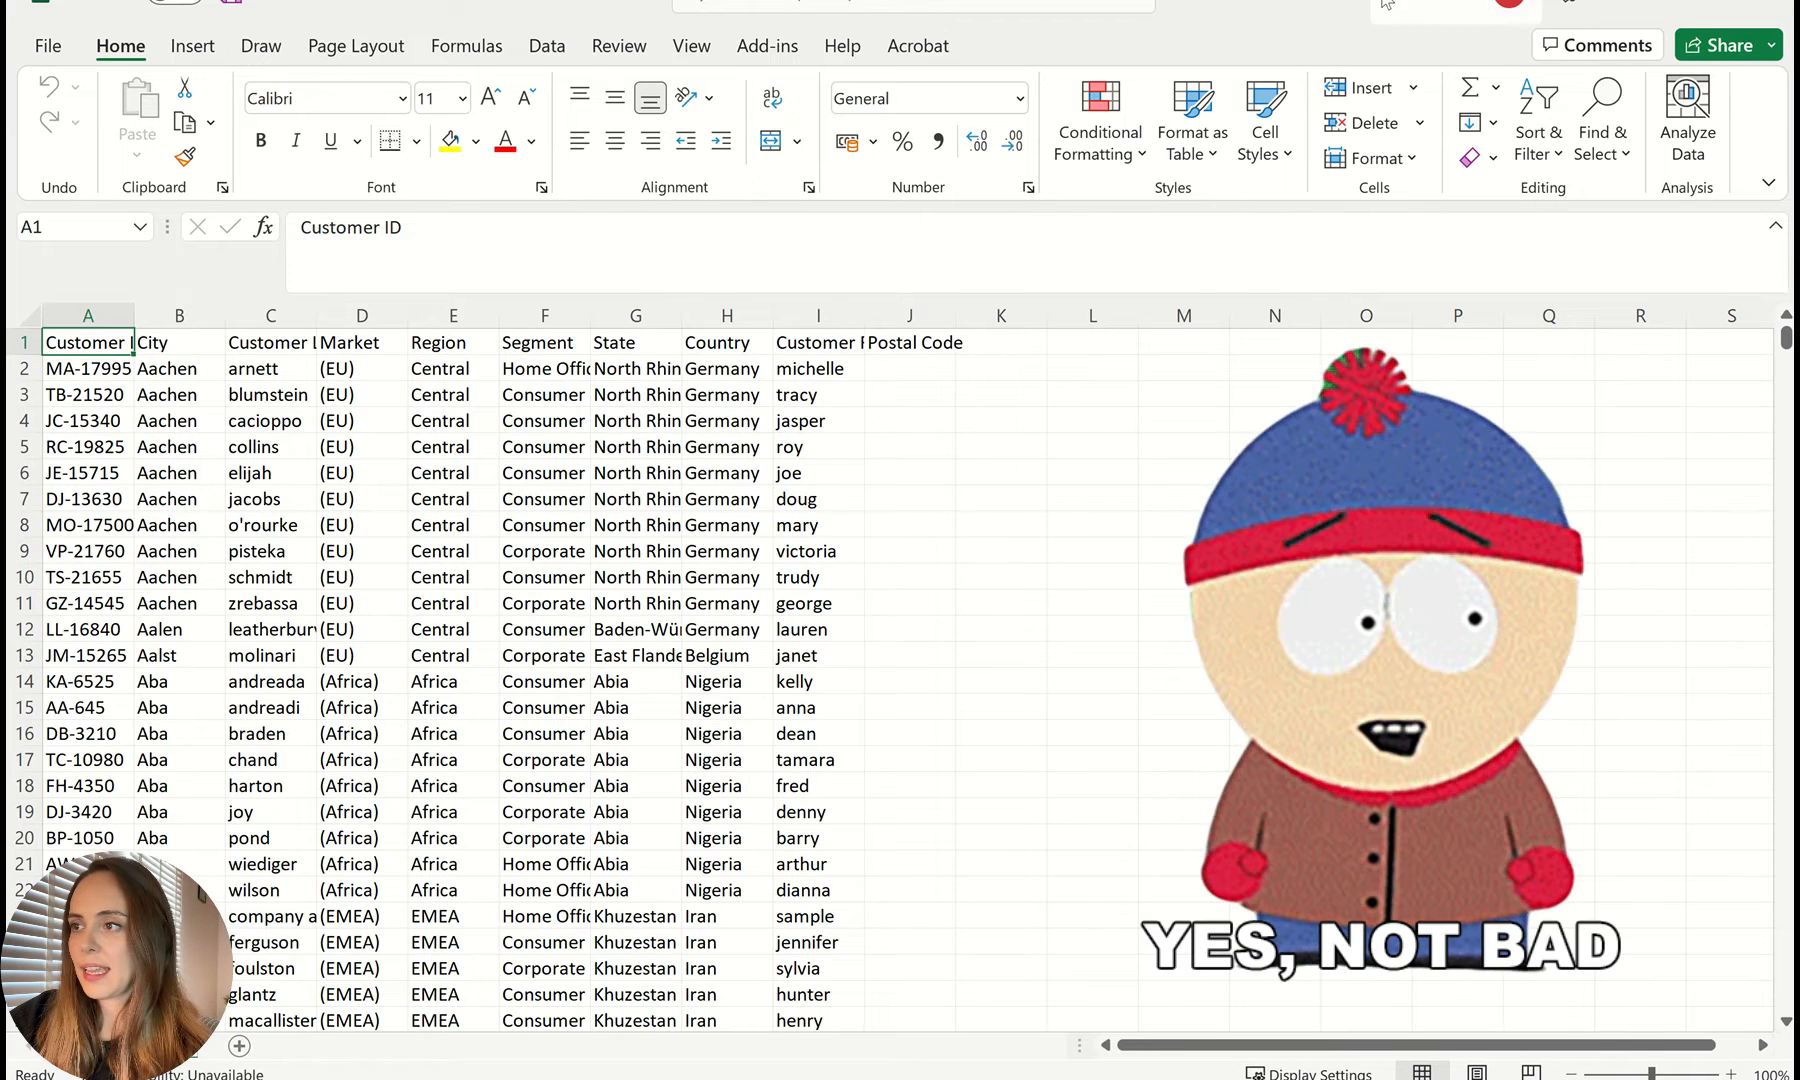
pyautogui.click(1762, 6)
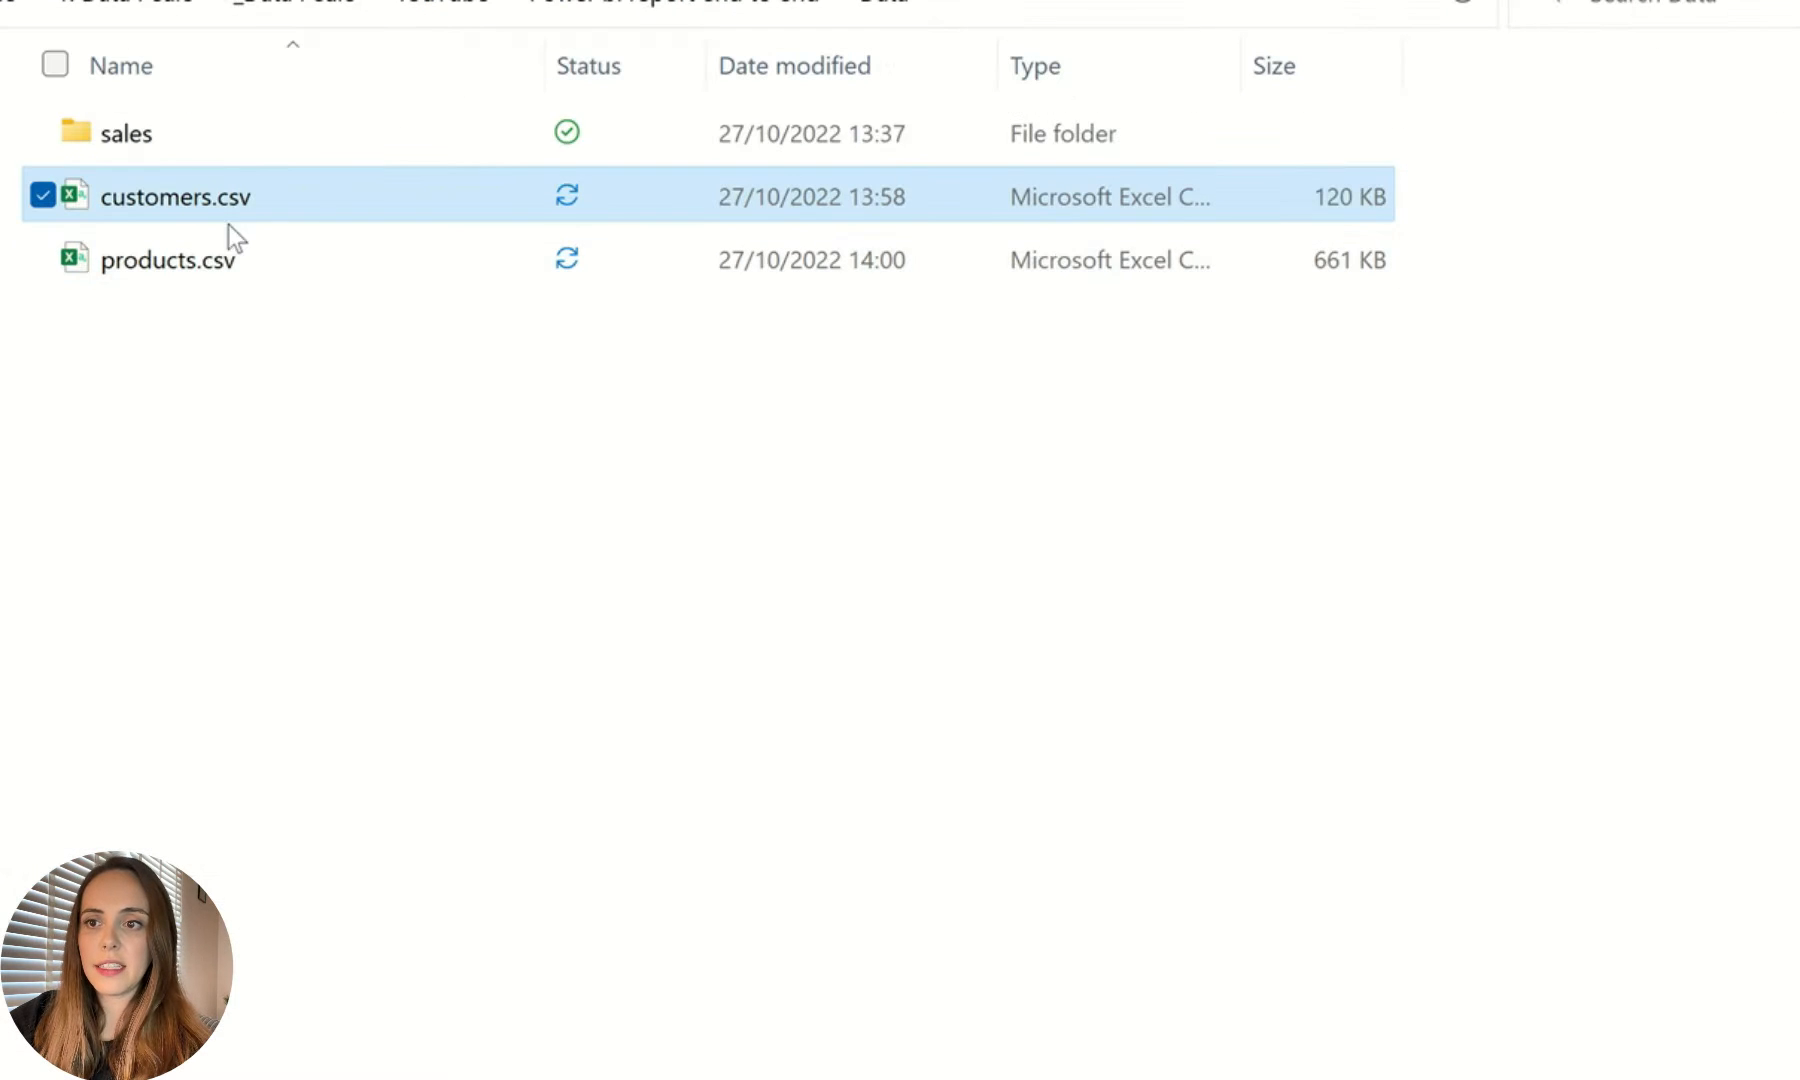
# Step: Open a yearly sales CSV from the sales folder and examine its date columns and header row
pyautogui.click(224, 150)
pyautogui.doubleClick(224, 150)
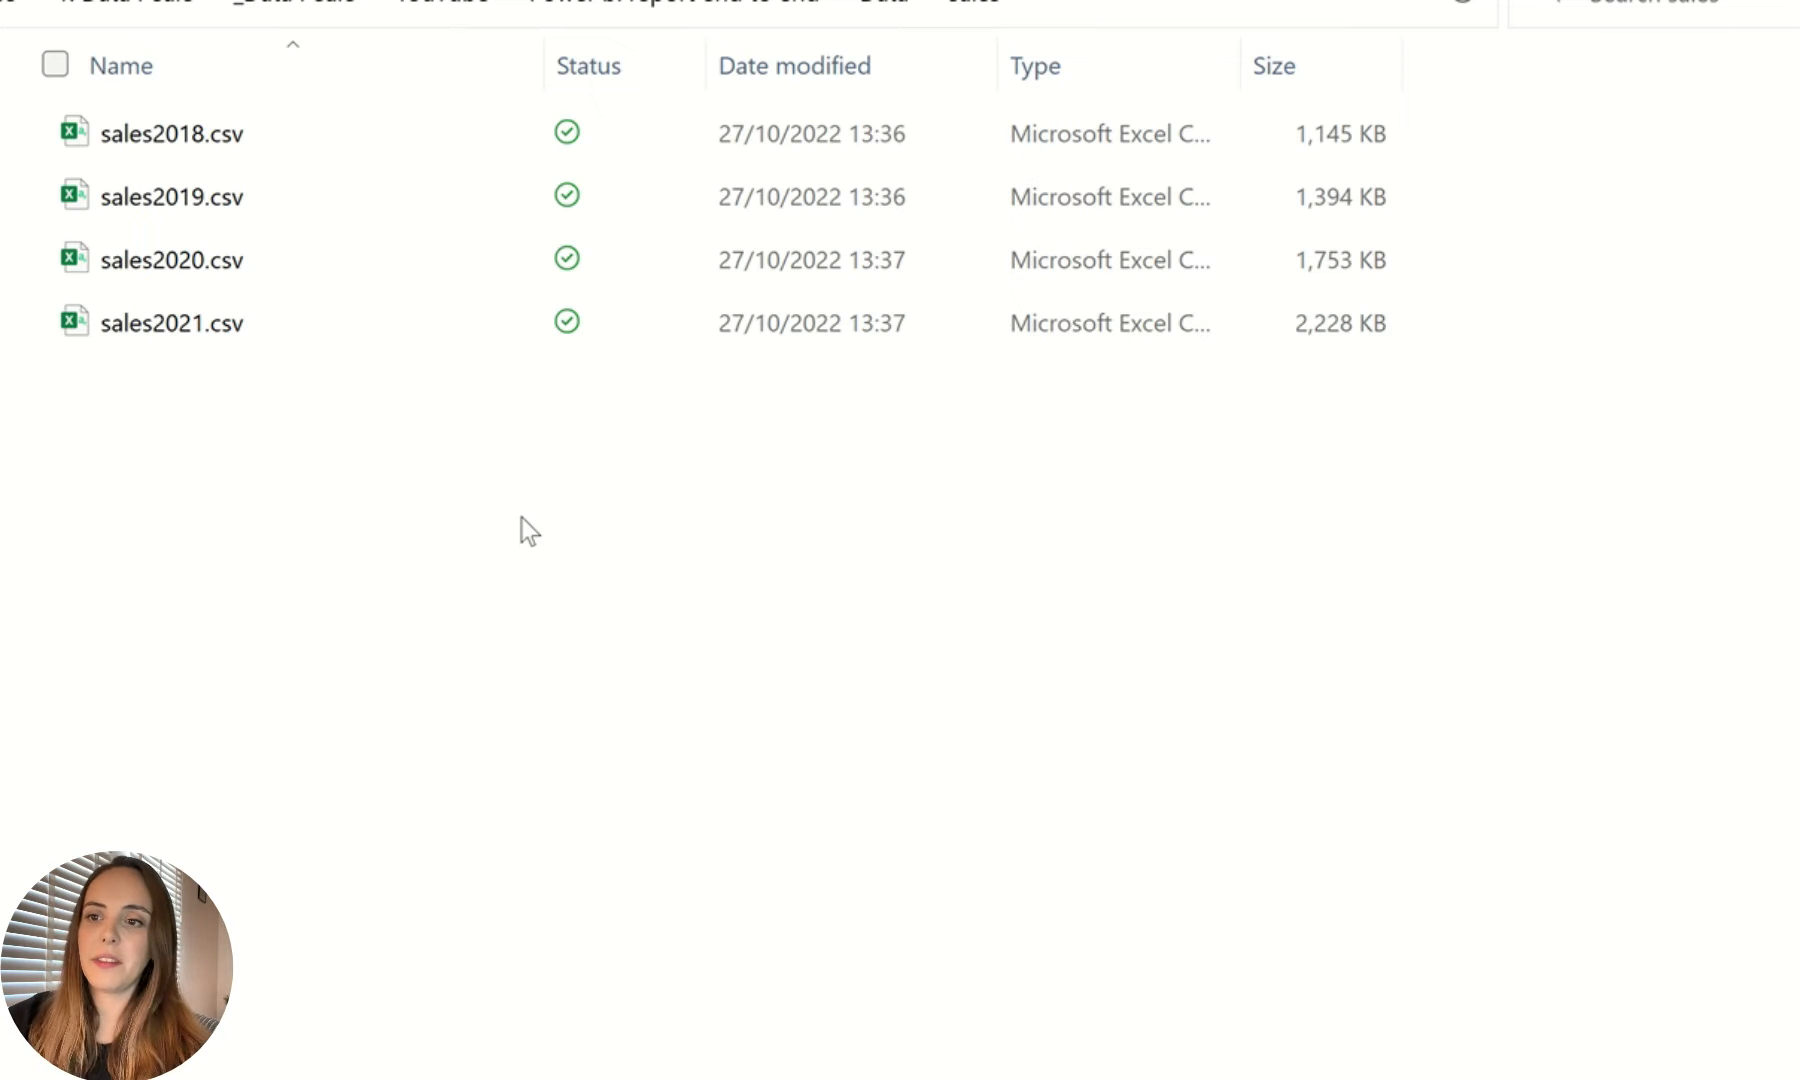
pyautogui.click(248, 236)
pyautogui.doubleClick(248, 236)
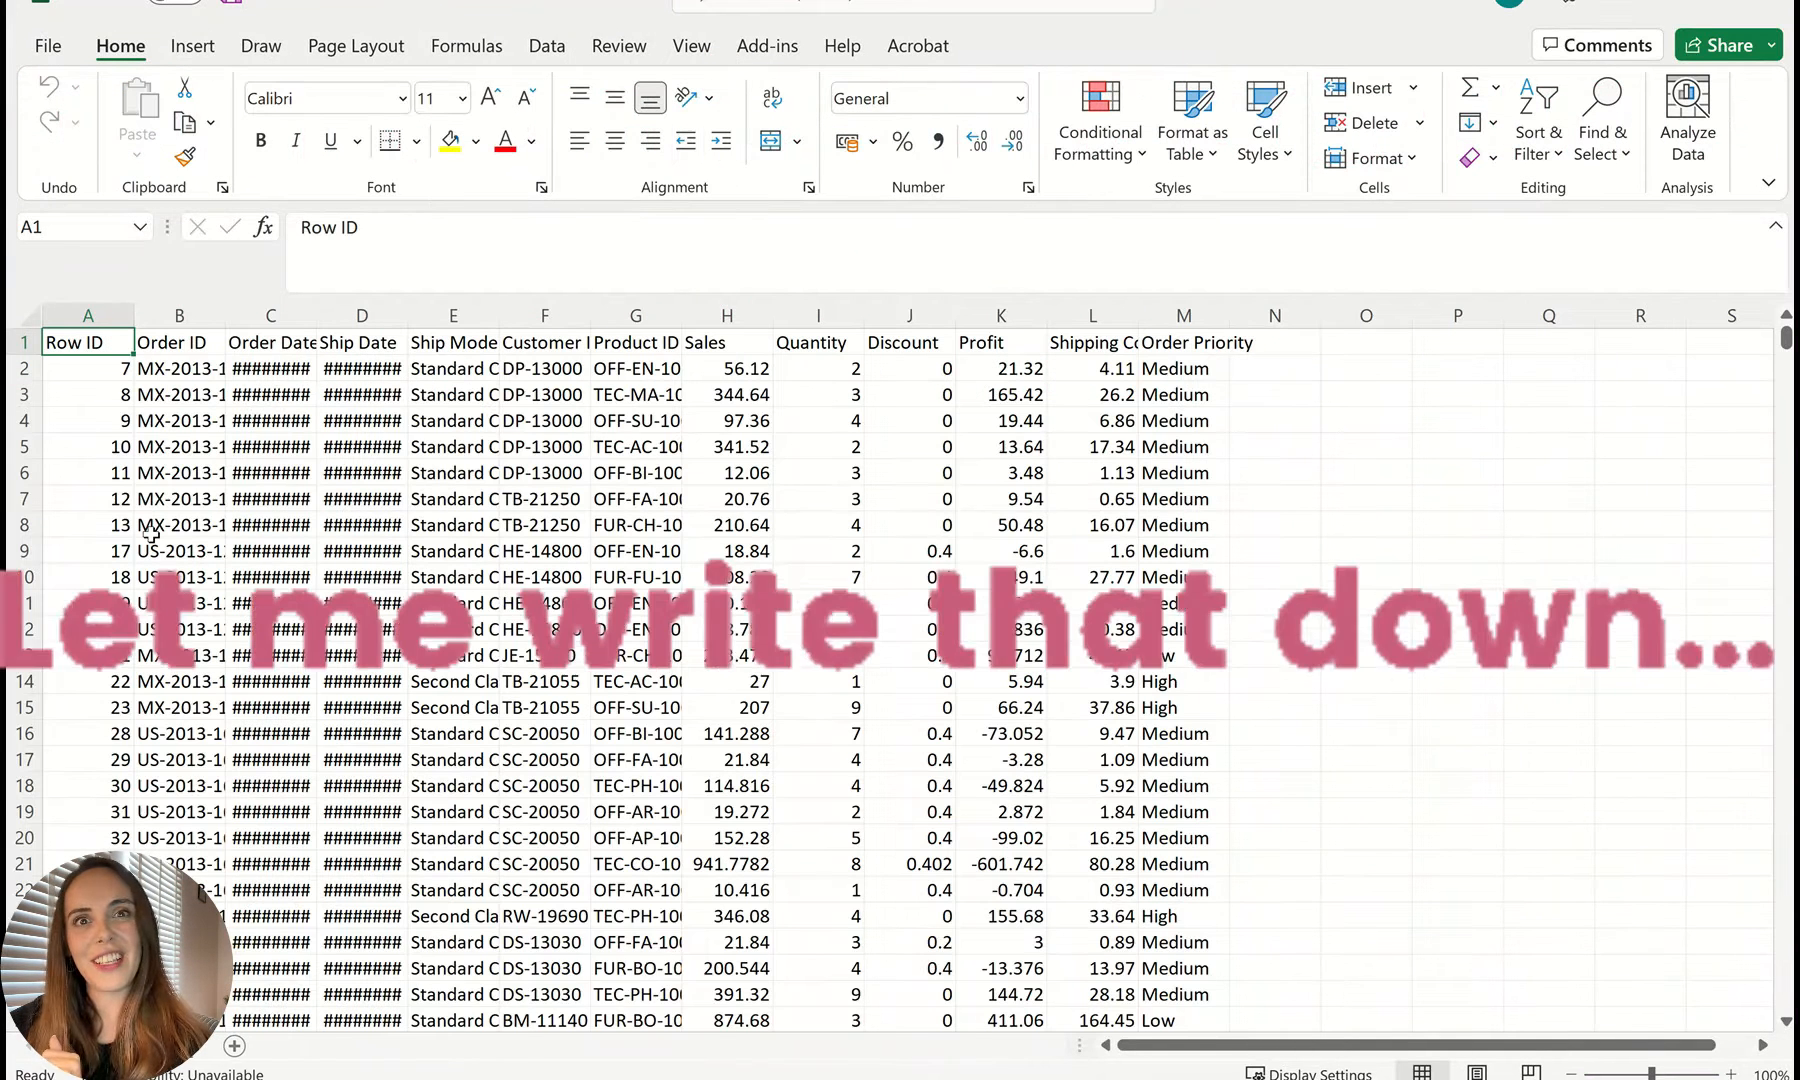
pyautogui.moveTo(283, 315); pyautogui.dragTo(365, 315)
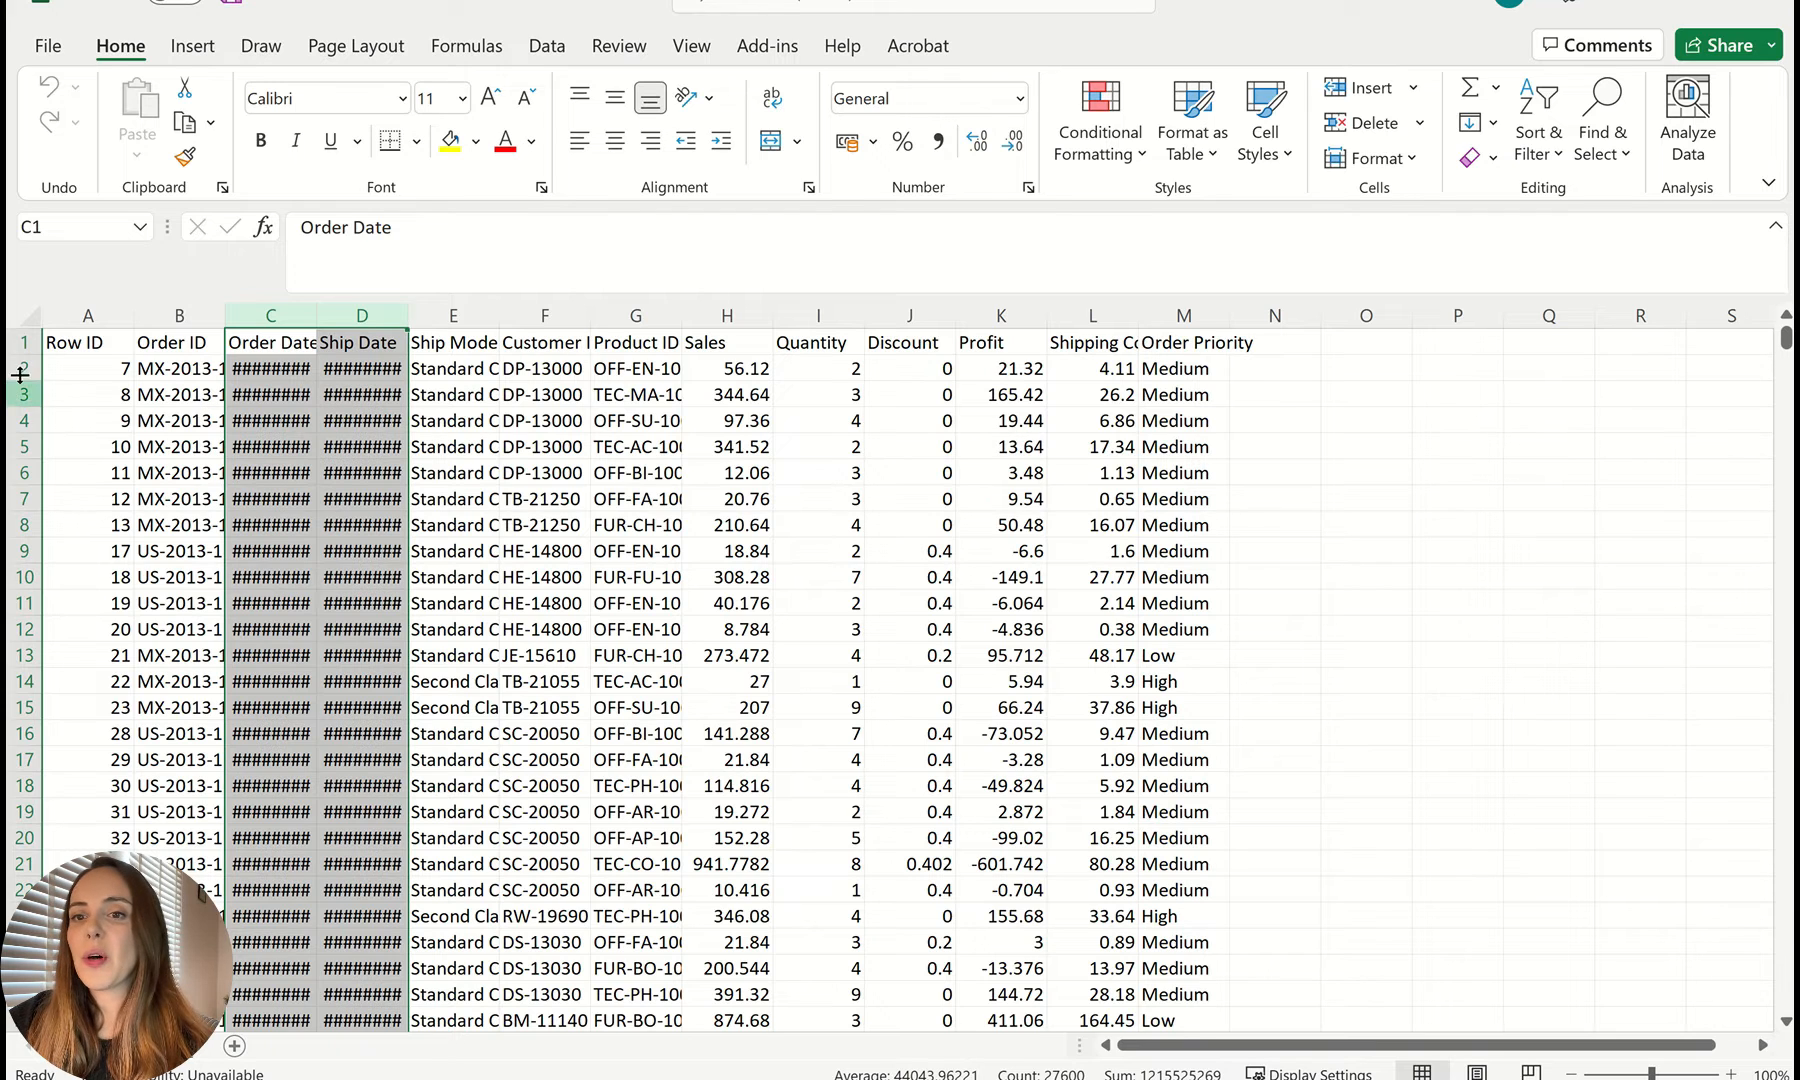
pyautogui.moveTo(62, 343); pyautogui.dragTo(1168, 342)
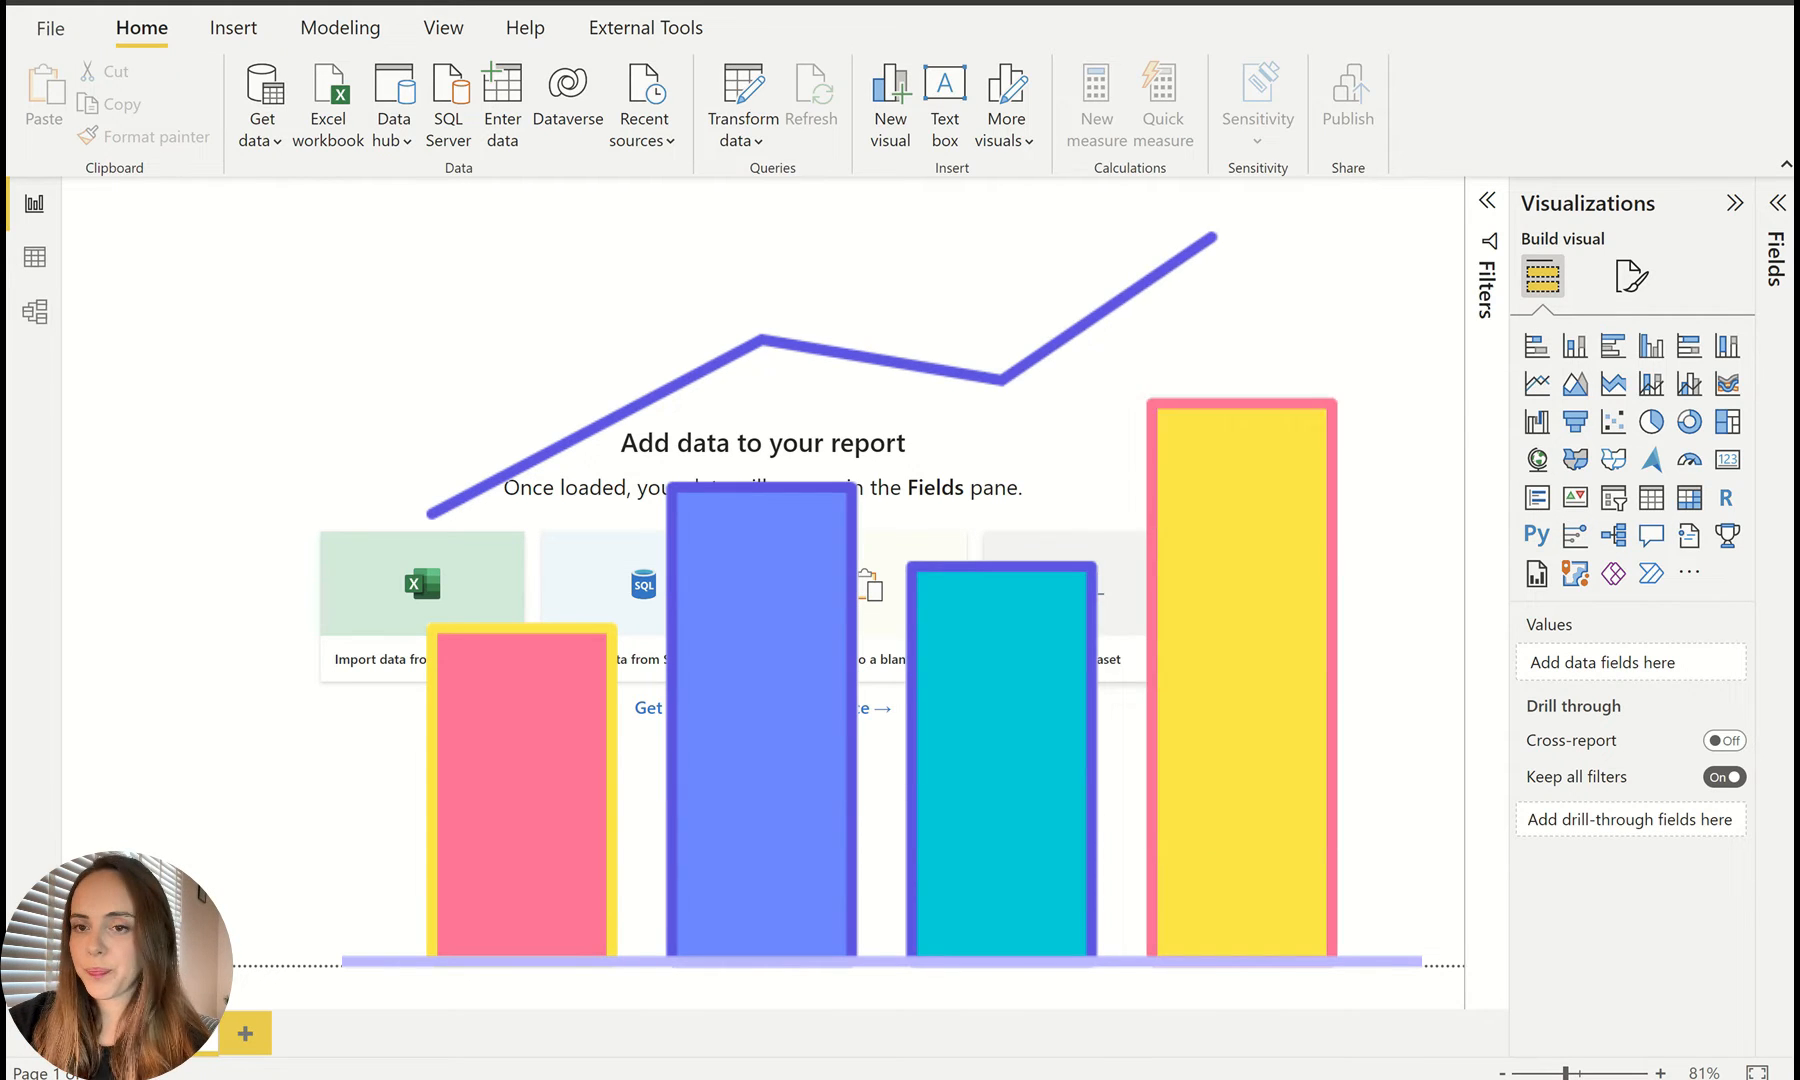
# Step: Look through the data view with its fields list expanded and the model view, and return to the report view
pyautogui.click(30, 259)
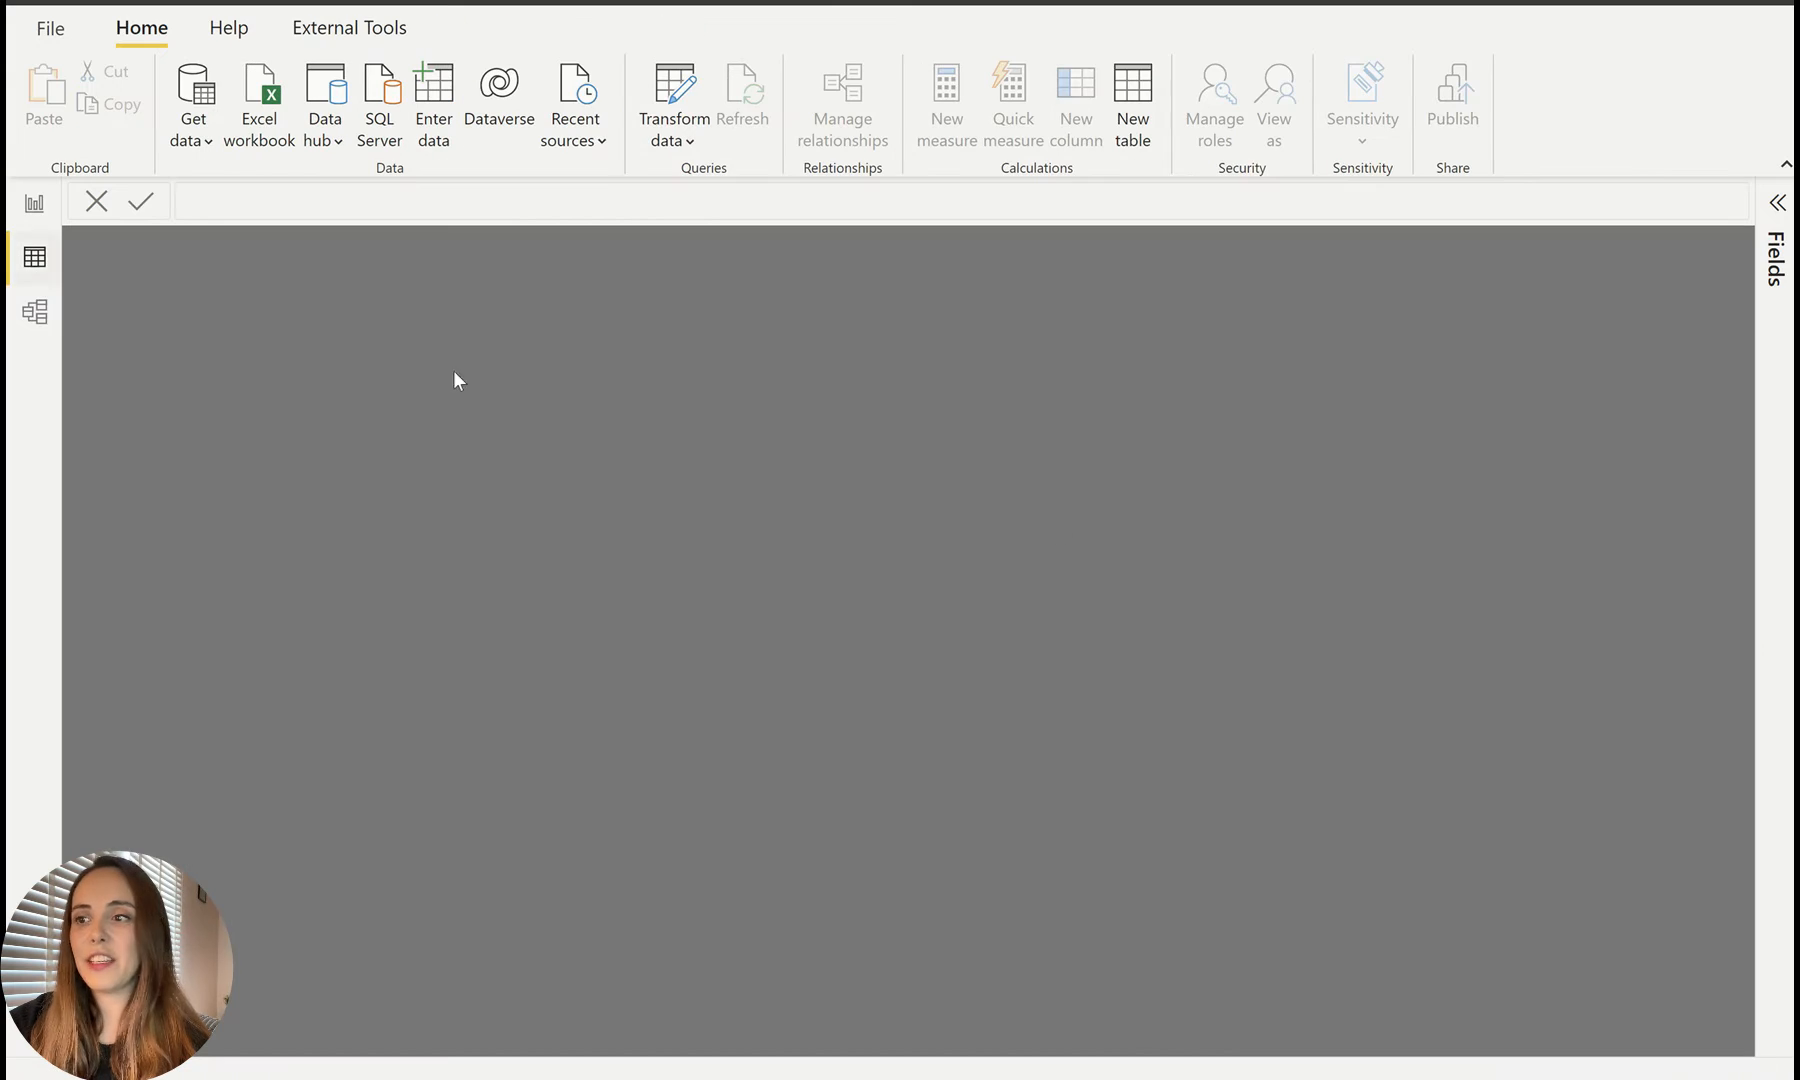
pyautogui.click(1772, 215)
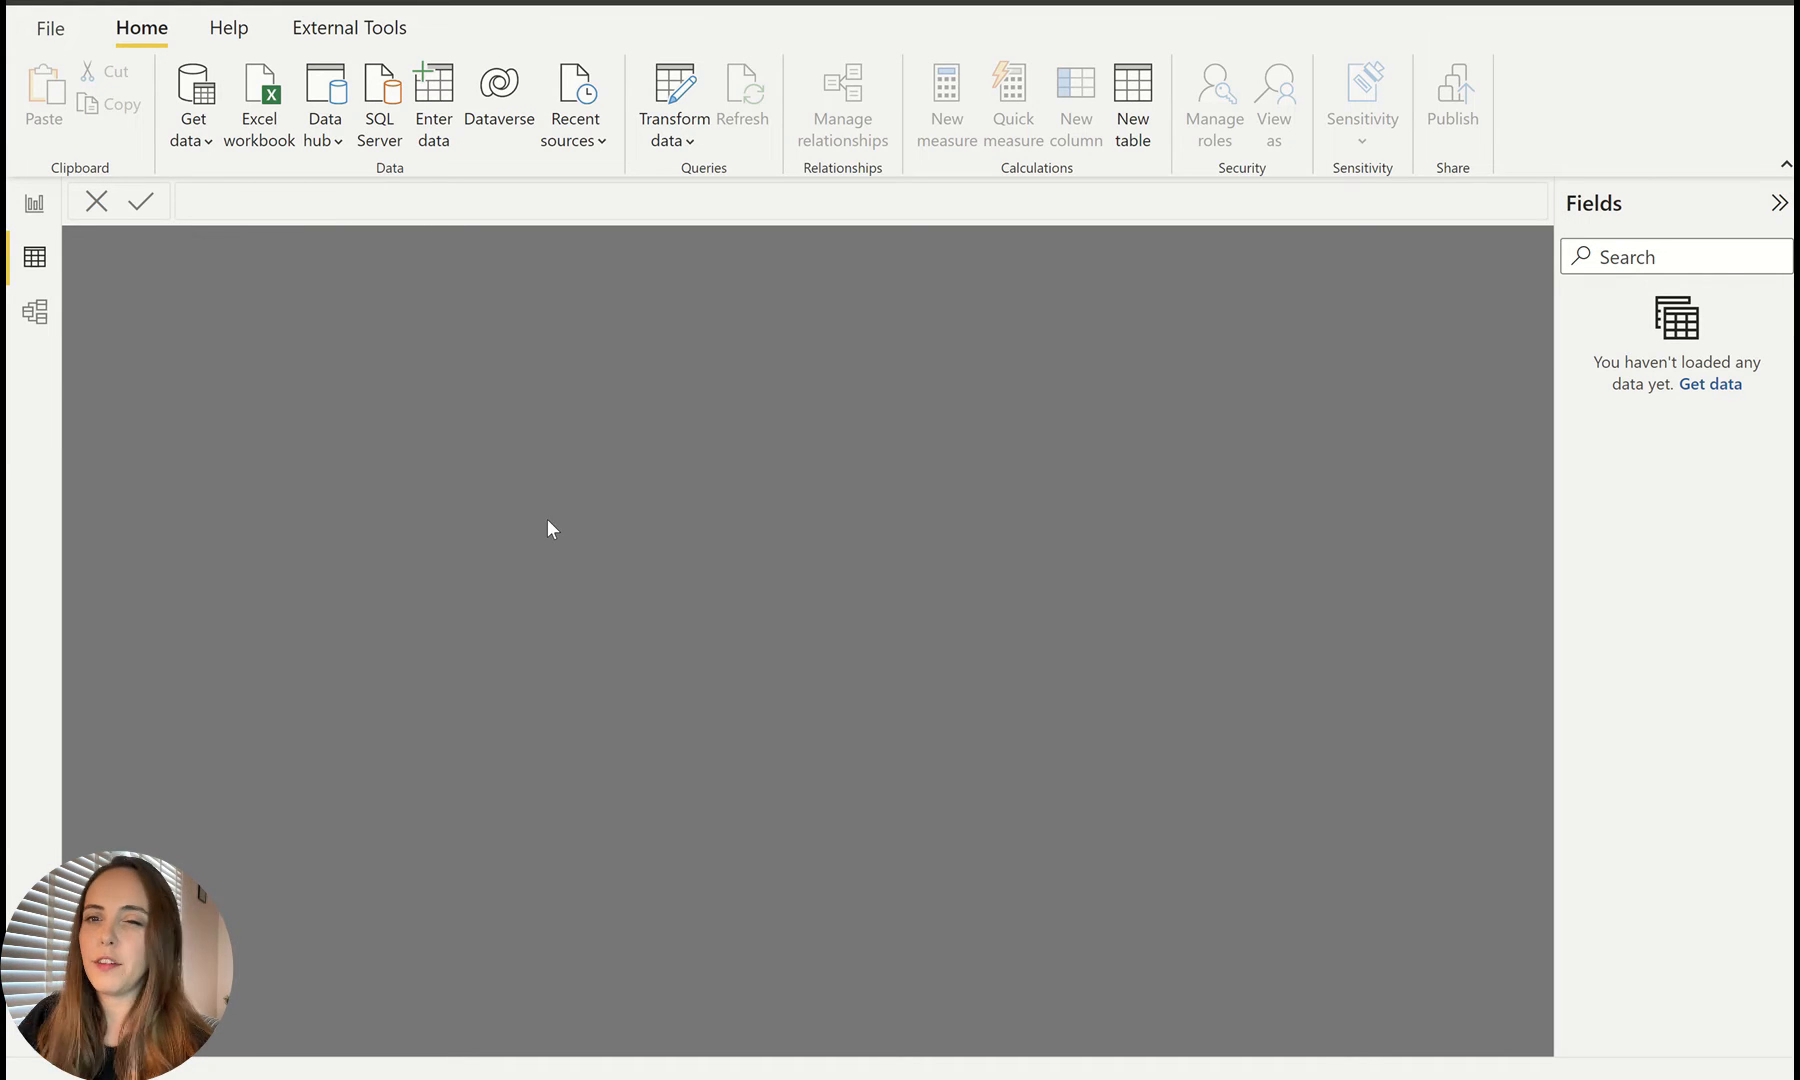
pyautogui.click(34, 311)
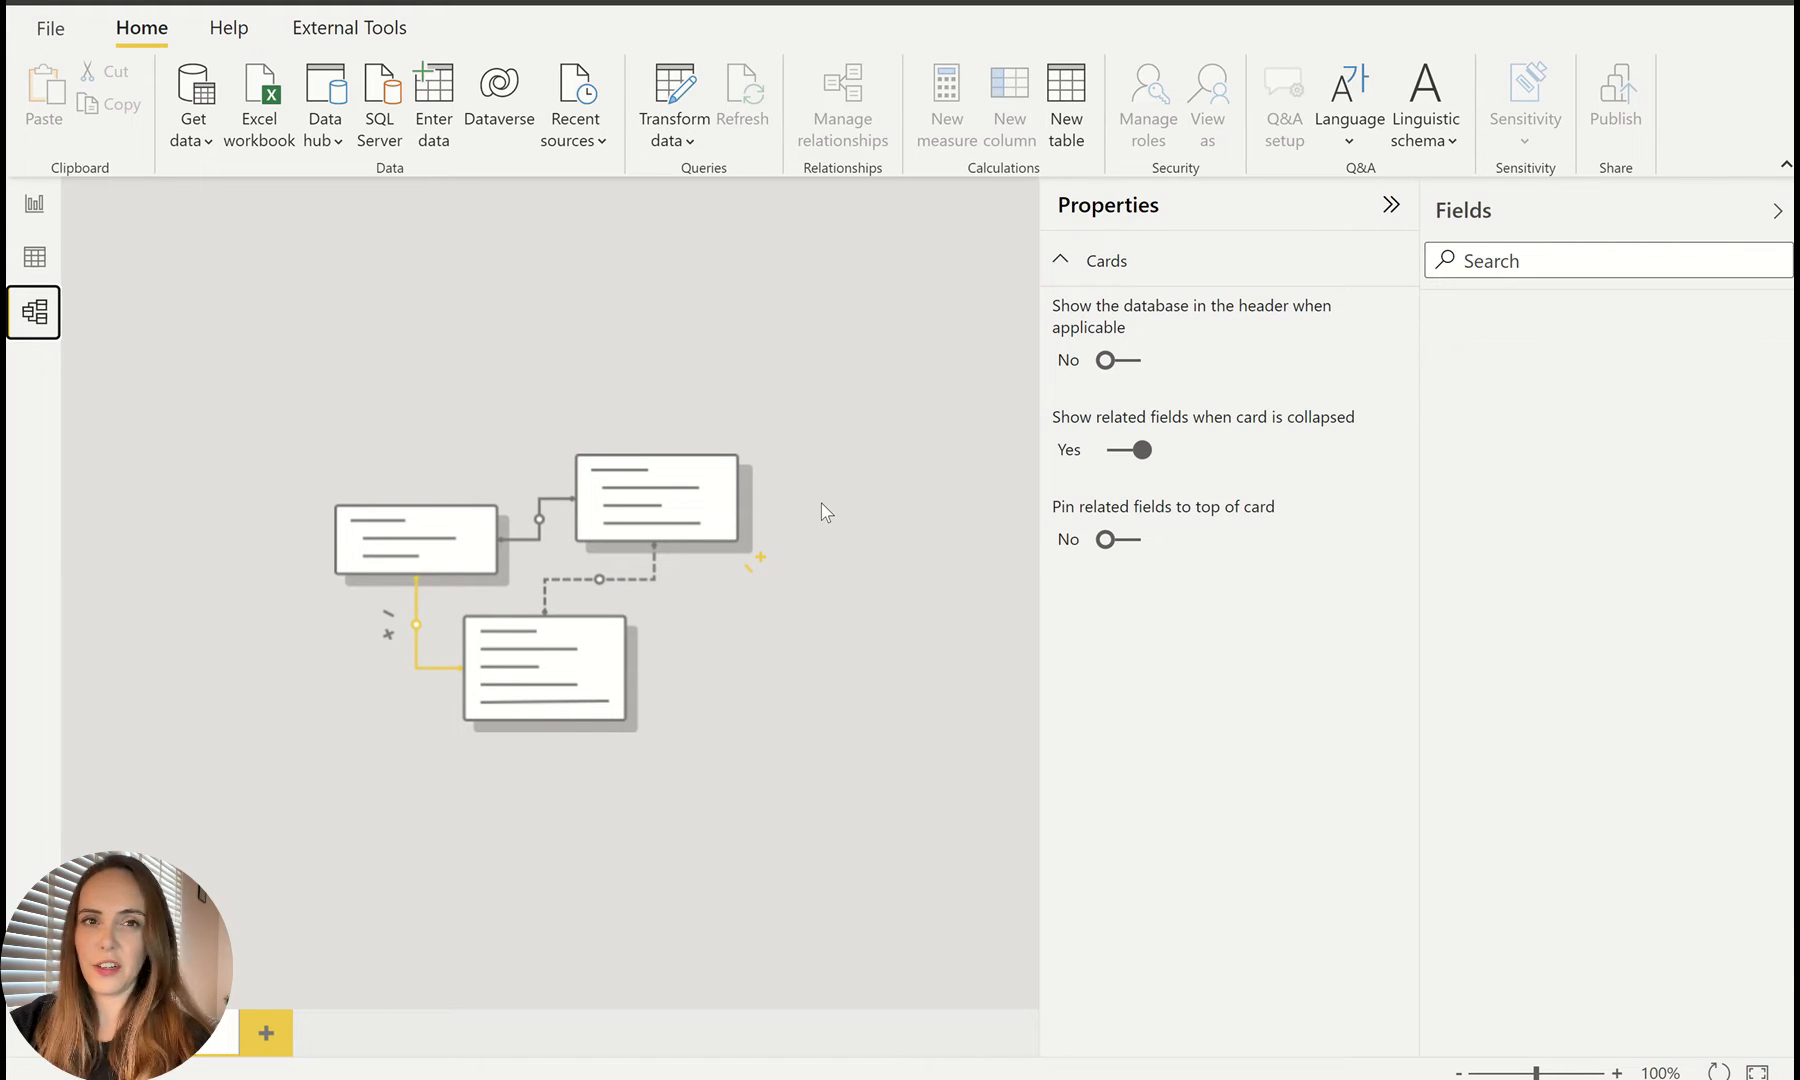
pyautogui.click(27, 212)
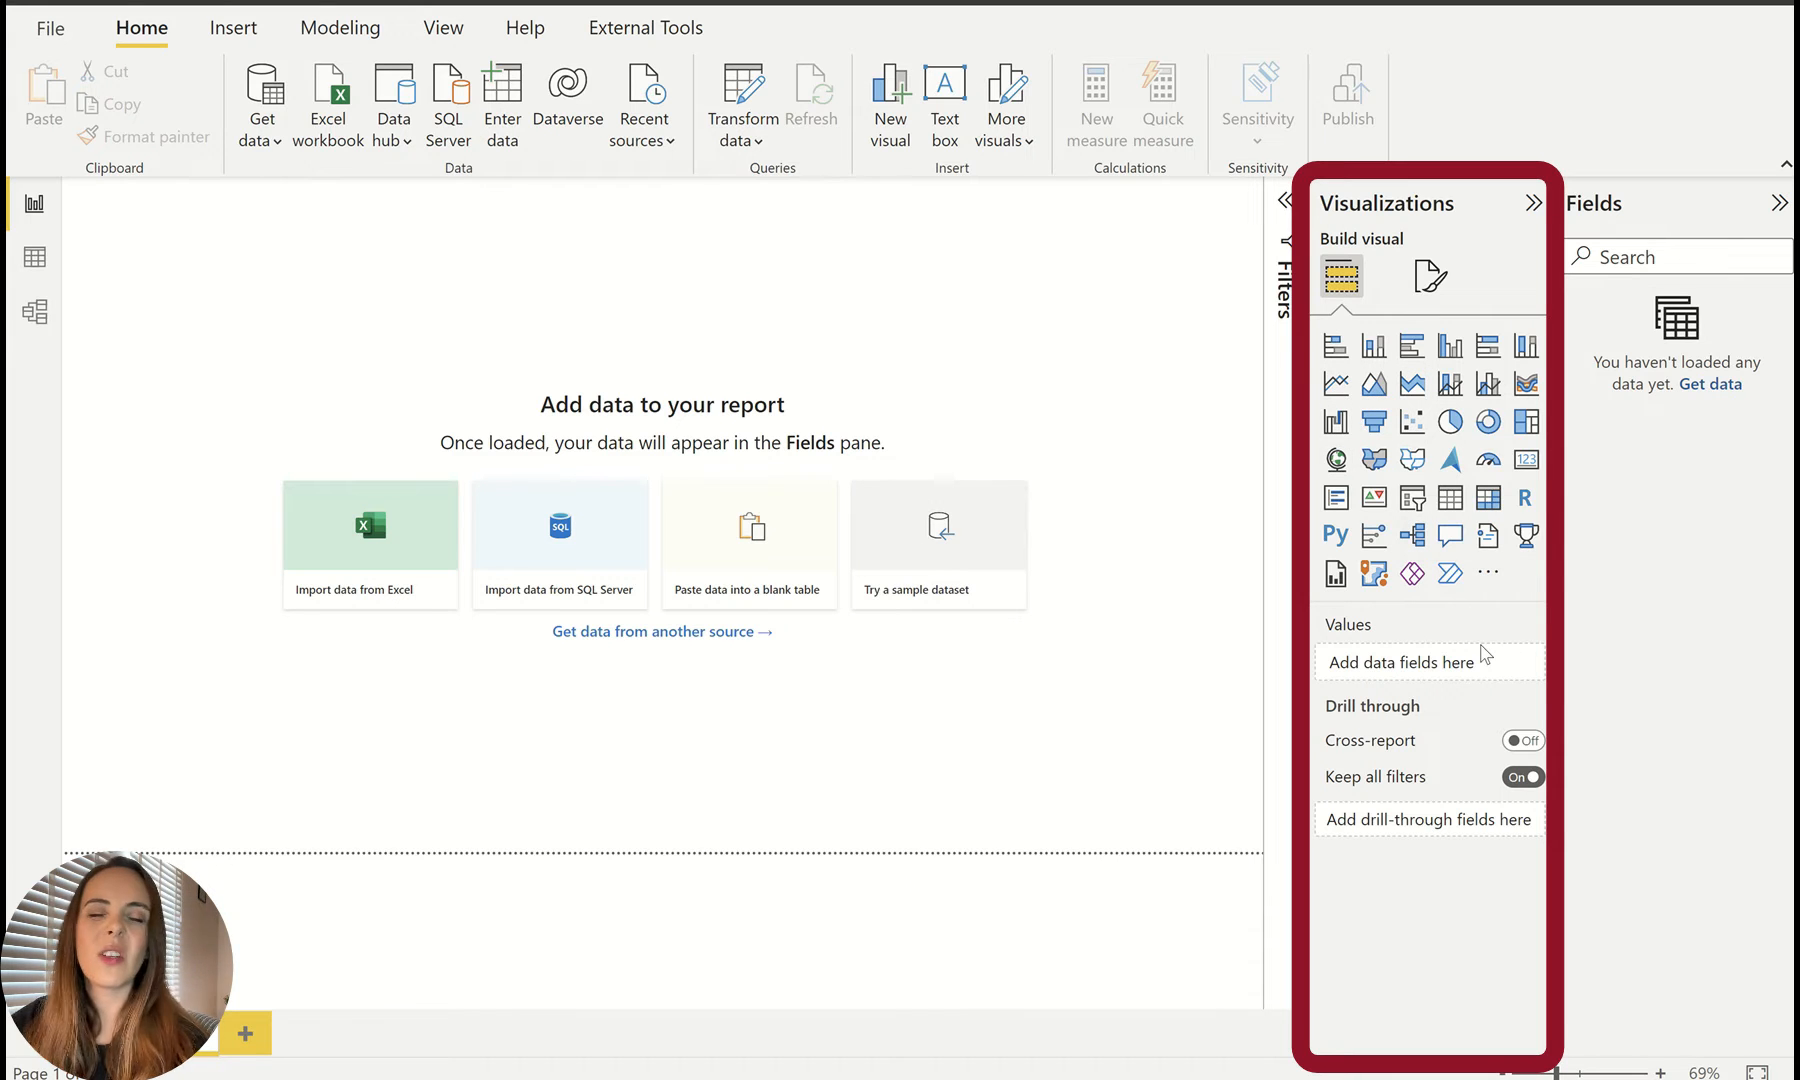
# Step: Review the report page formatting options and the available commands for inserting, modeling and viewing
pyautogui.click(1432, 278)
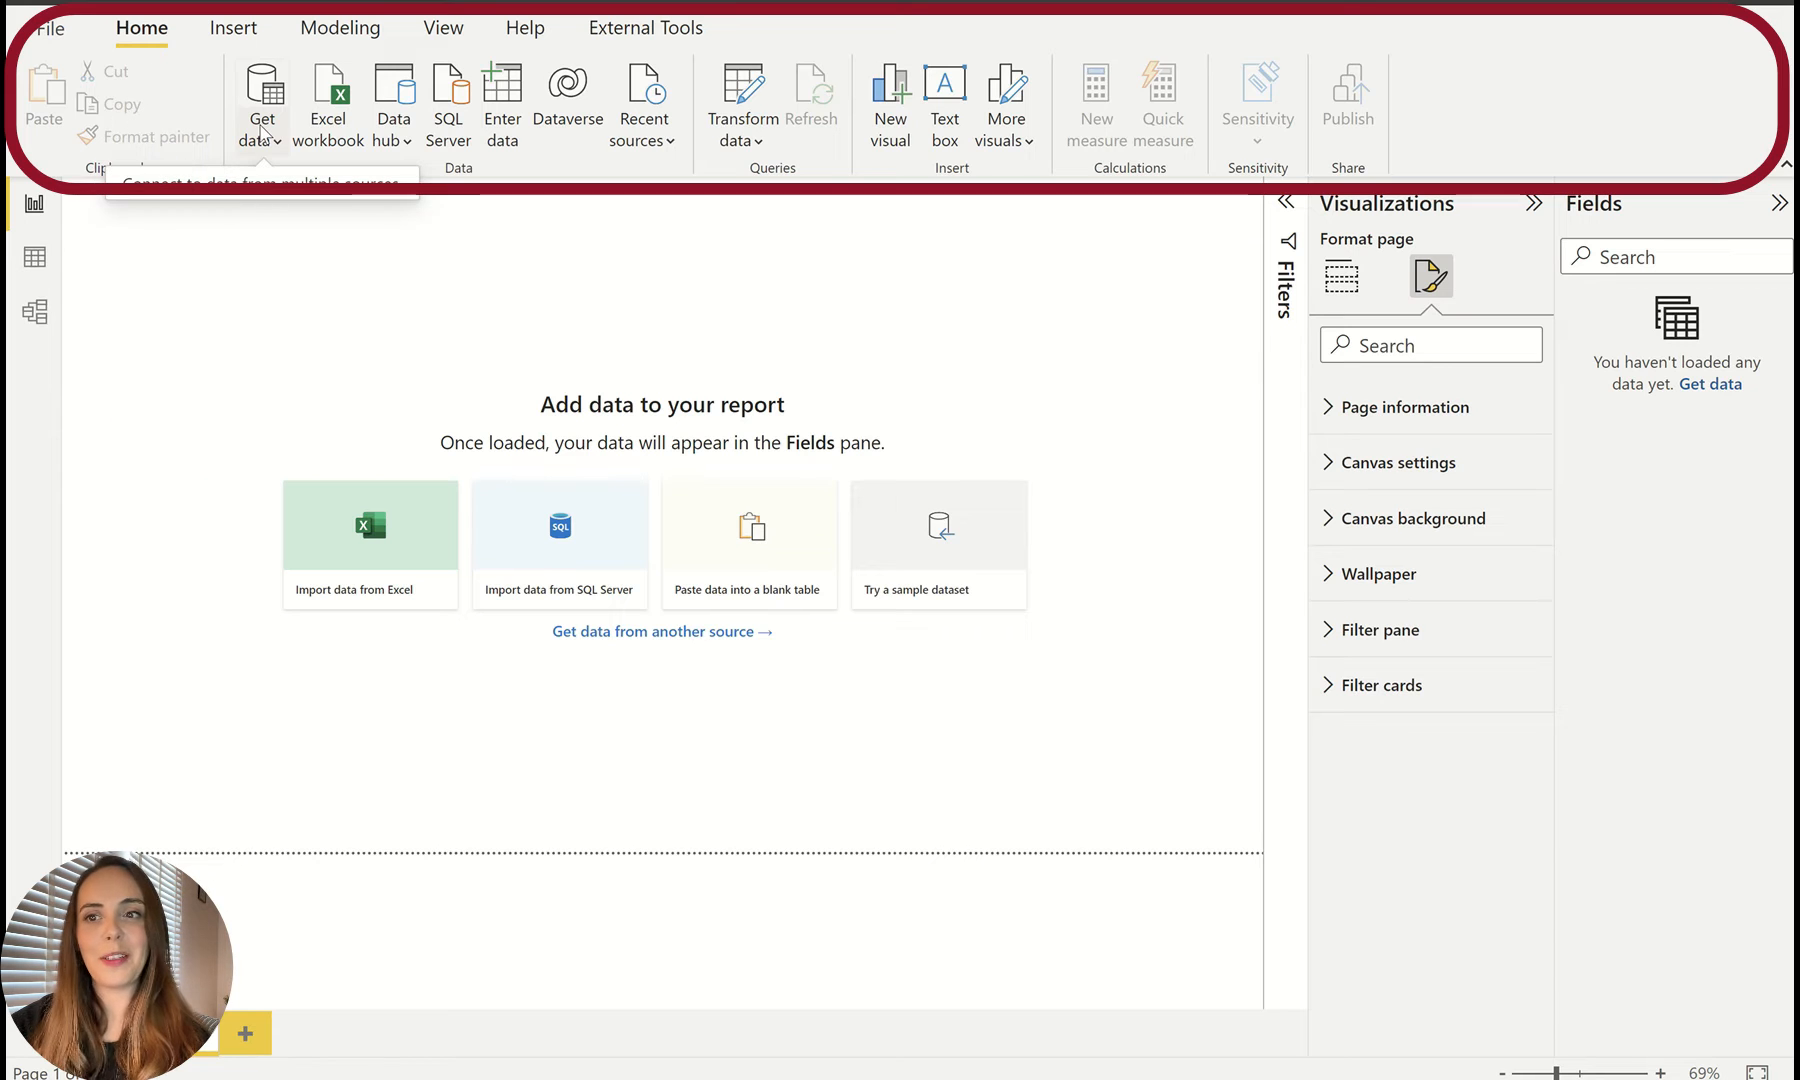
pyautogui.click(233, 28)
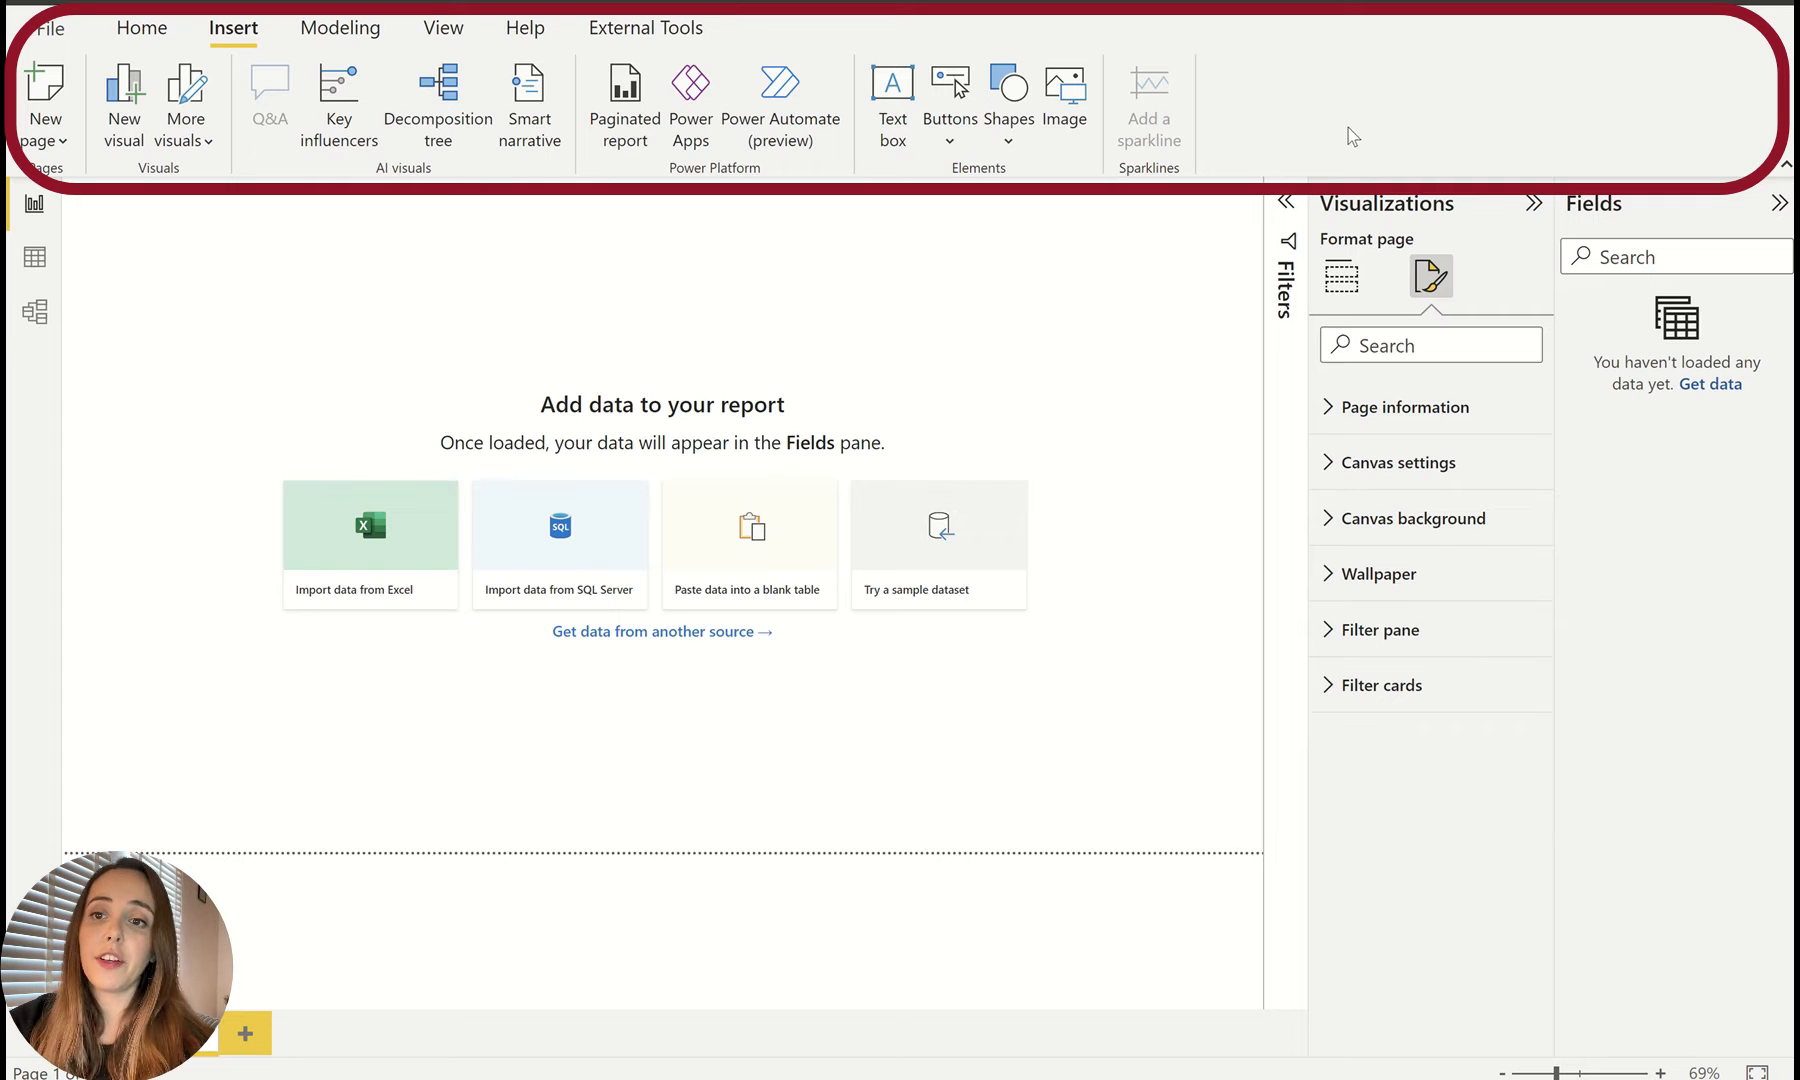
pyautogui.click(364, 38)
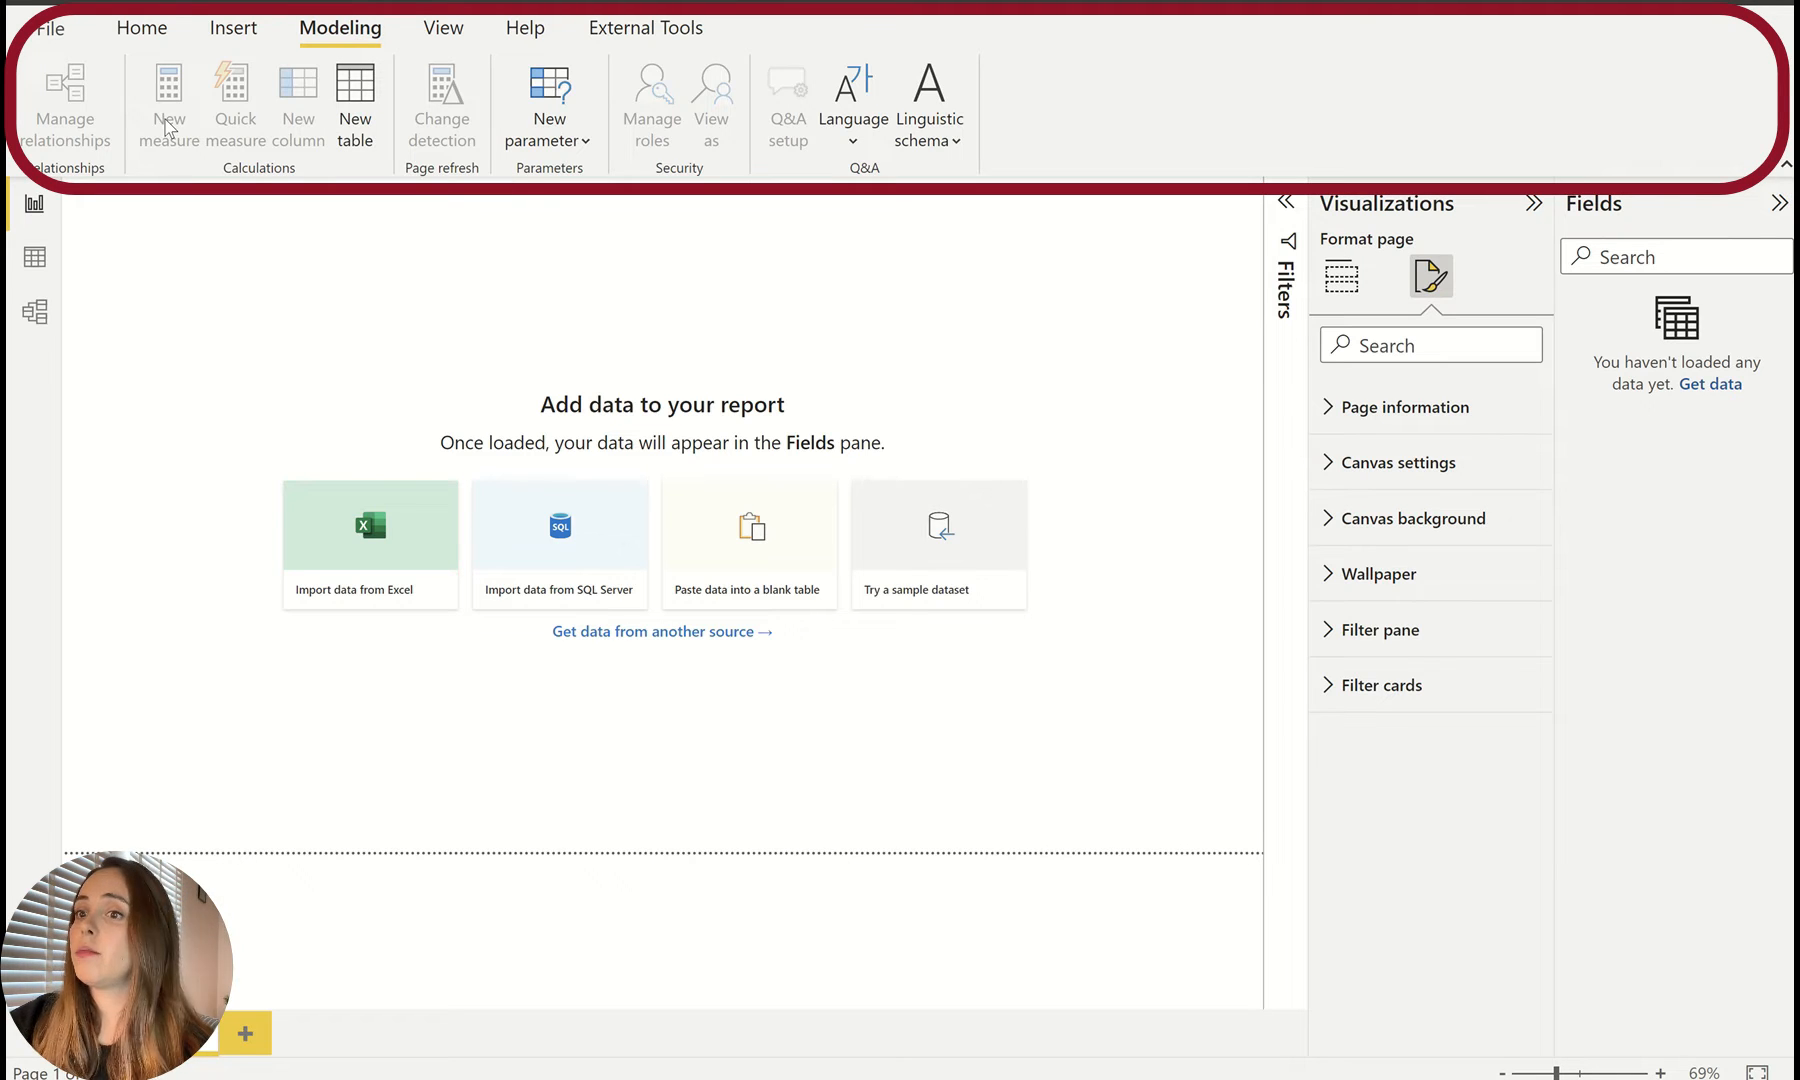
pyautogui.click(439, 42)
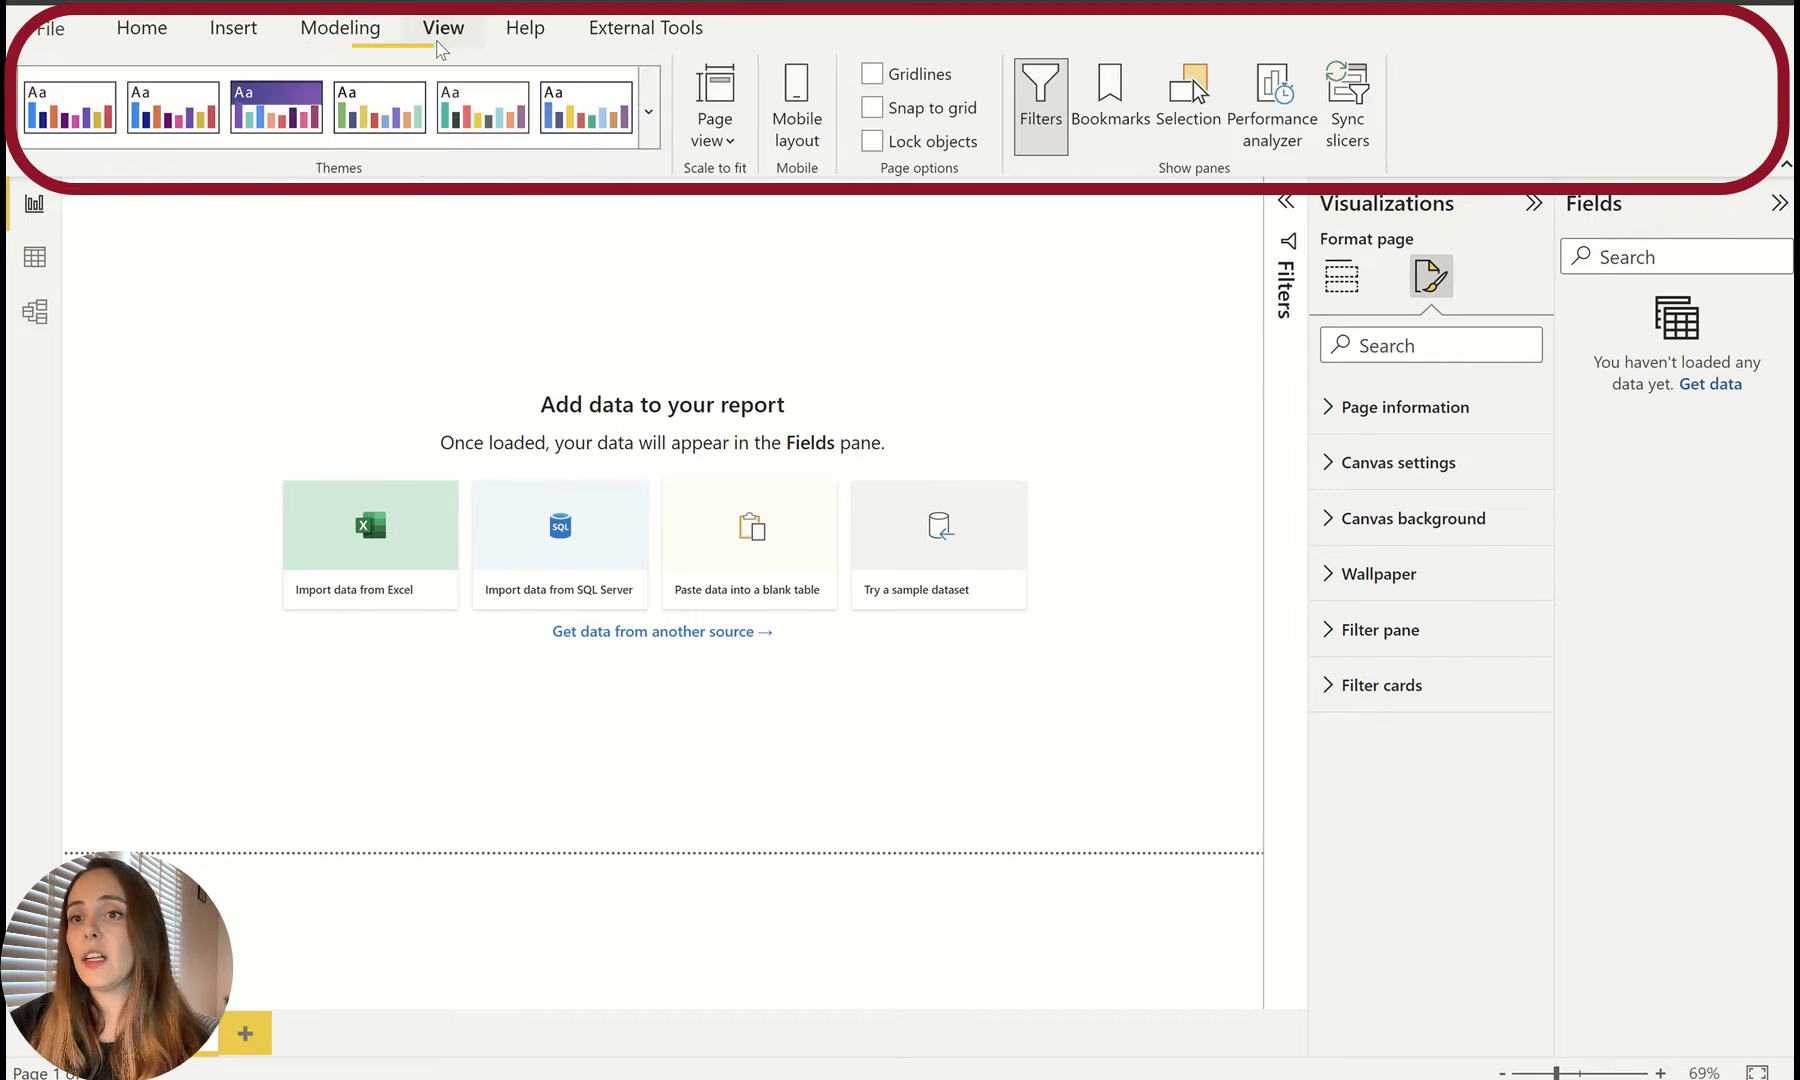
# Step: Try a purple gradient theme on the report and revert to the default white theme
pyautogui.click(649, 110)
pyautogui.click(266, 375)
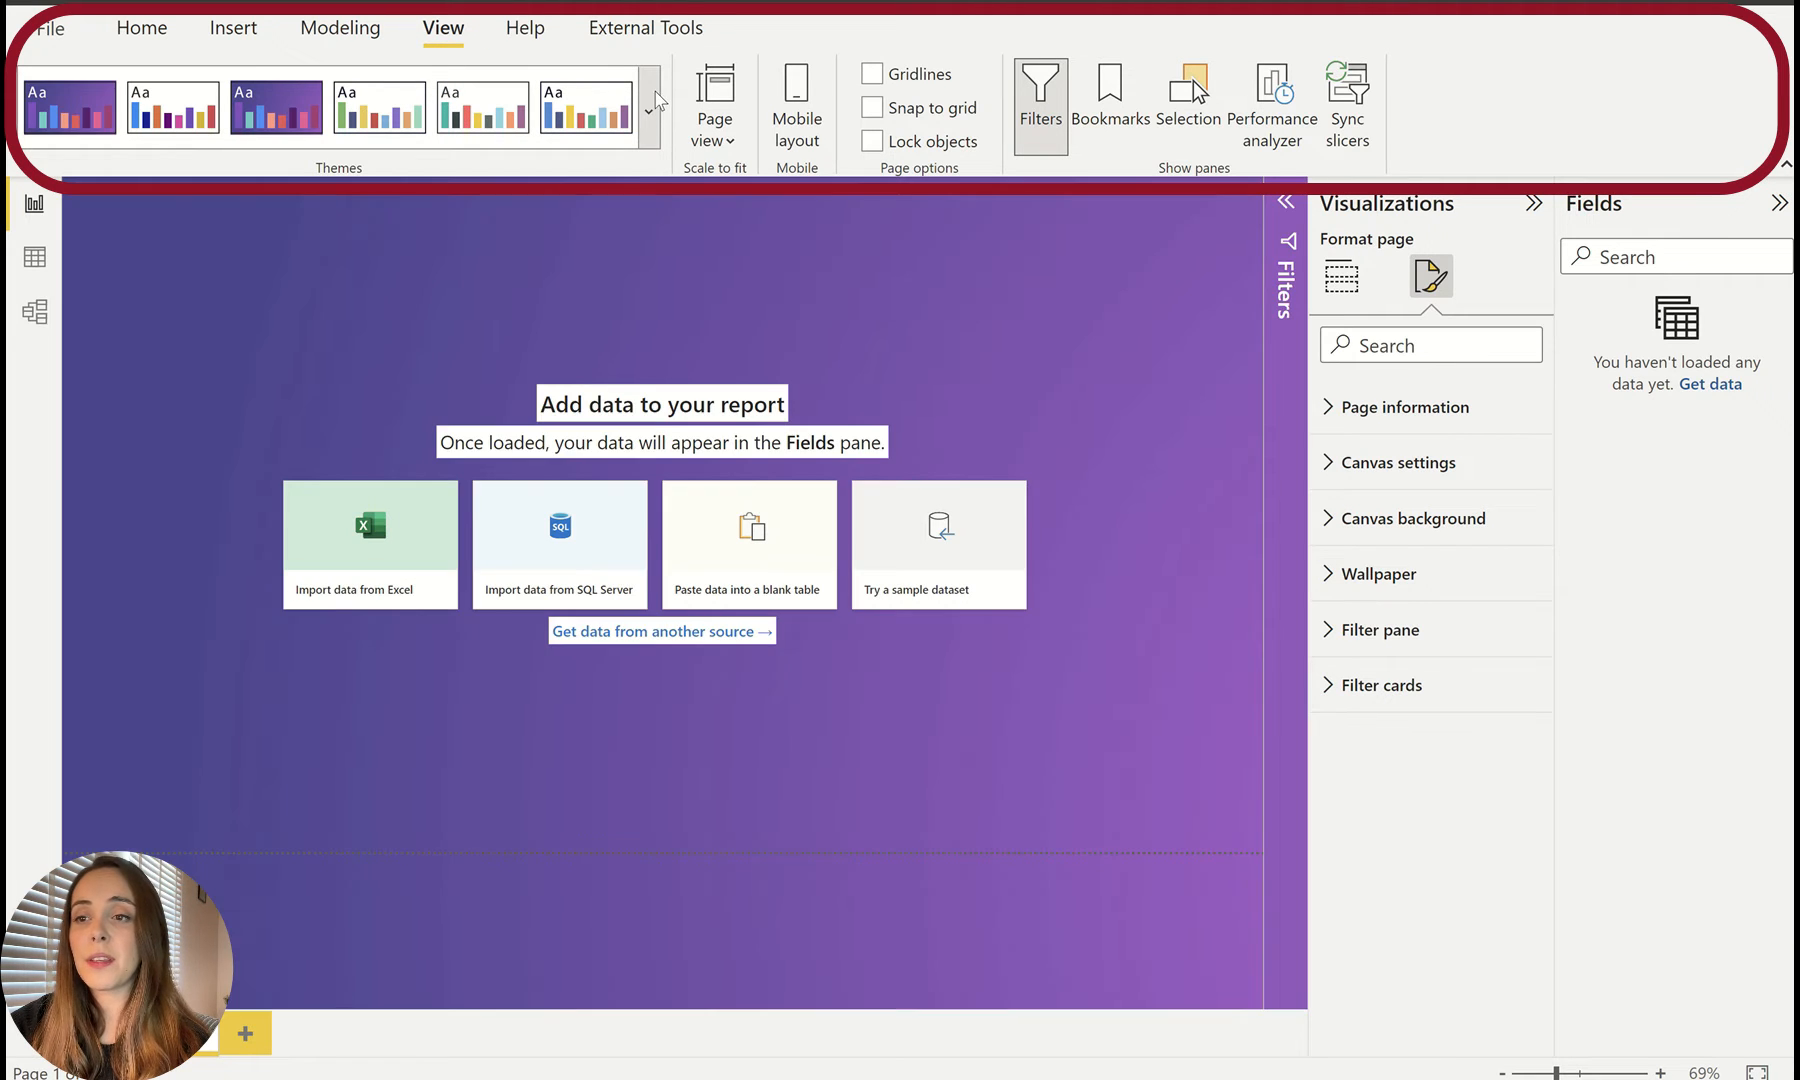
pyautogui.click(649, 110)
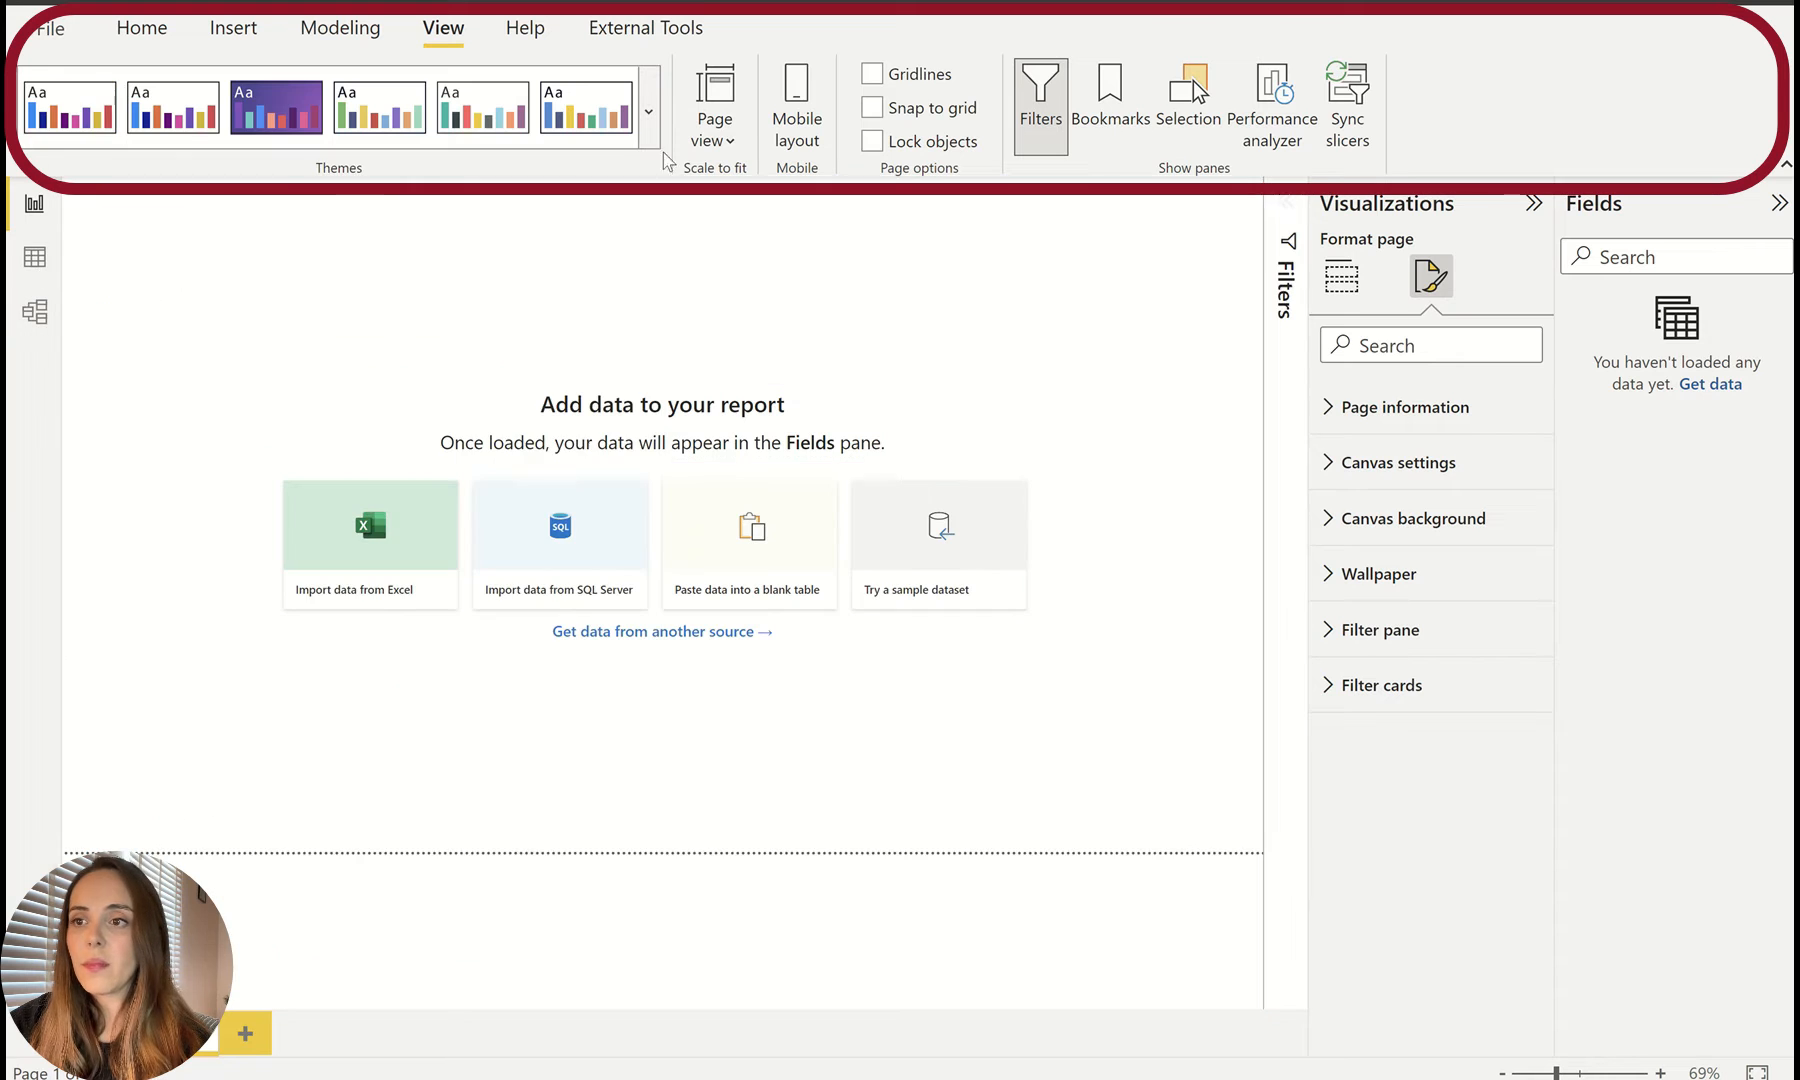
# Step: Check the page scaling options, view the mobile layout past its introduction, and return to the desktop layout
pyautogui.click(718, 135)
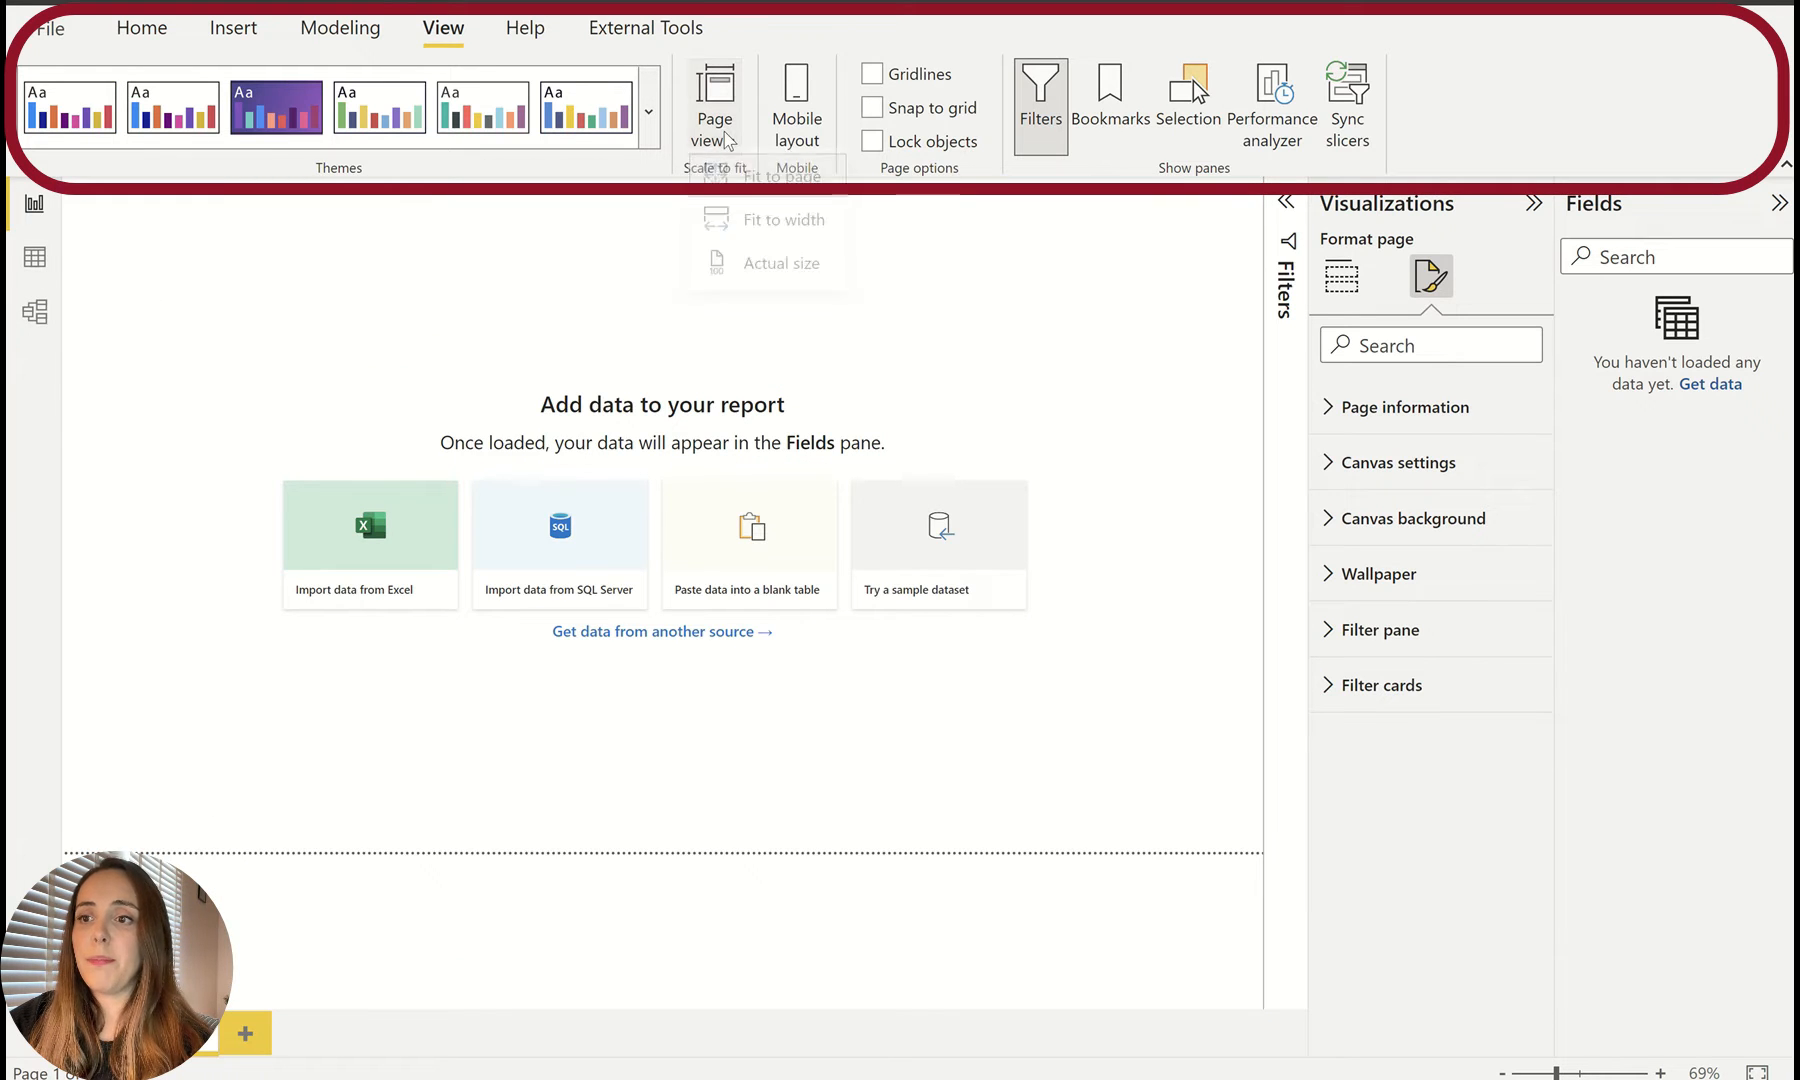
pyautogui.click(787, 120)
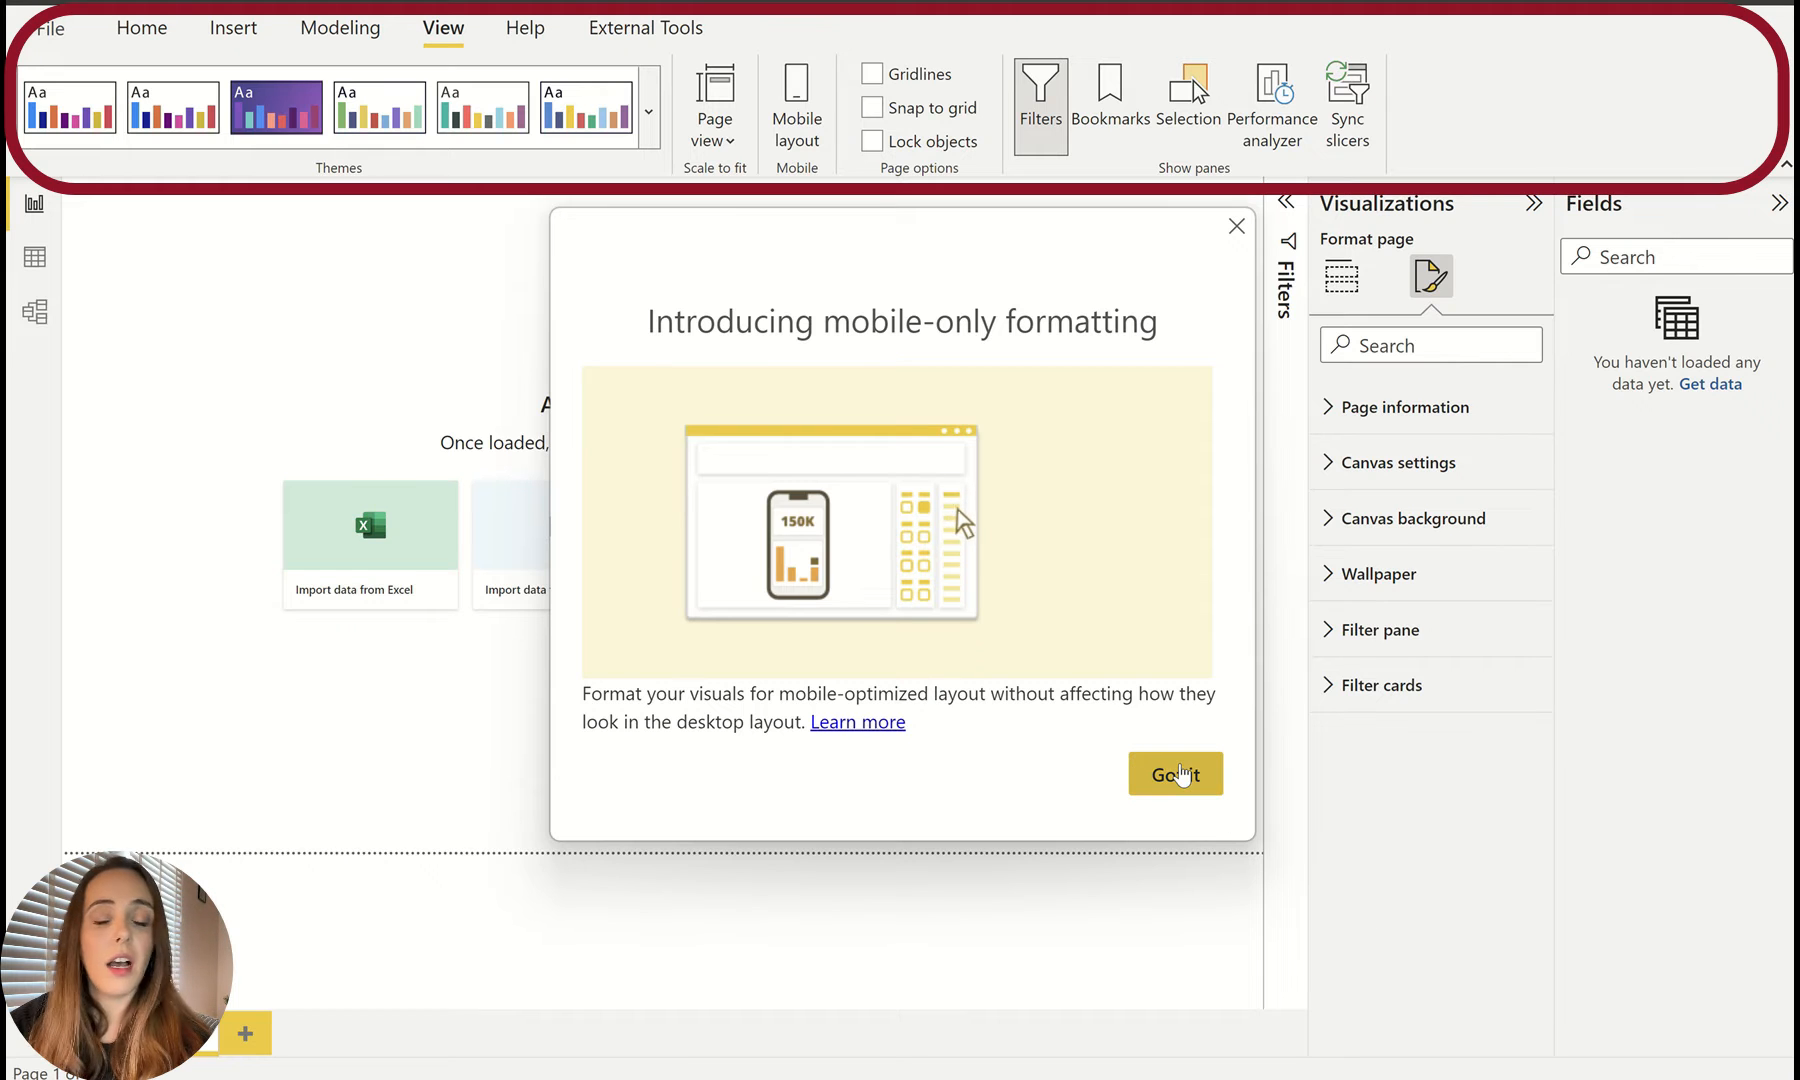
pyautogui.click(1178, 774)
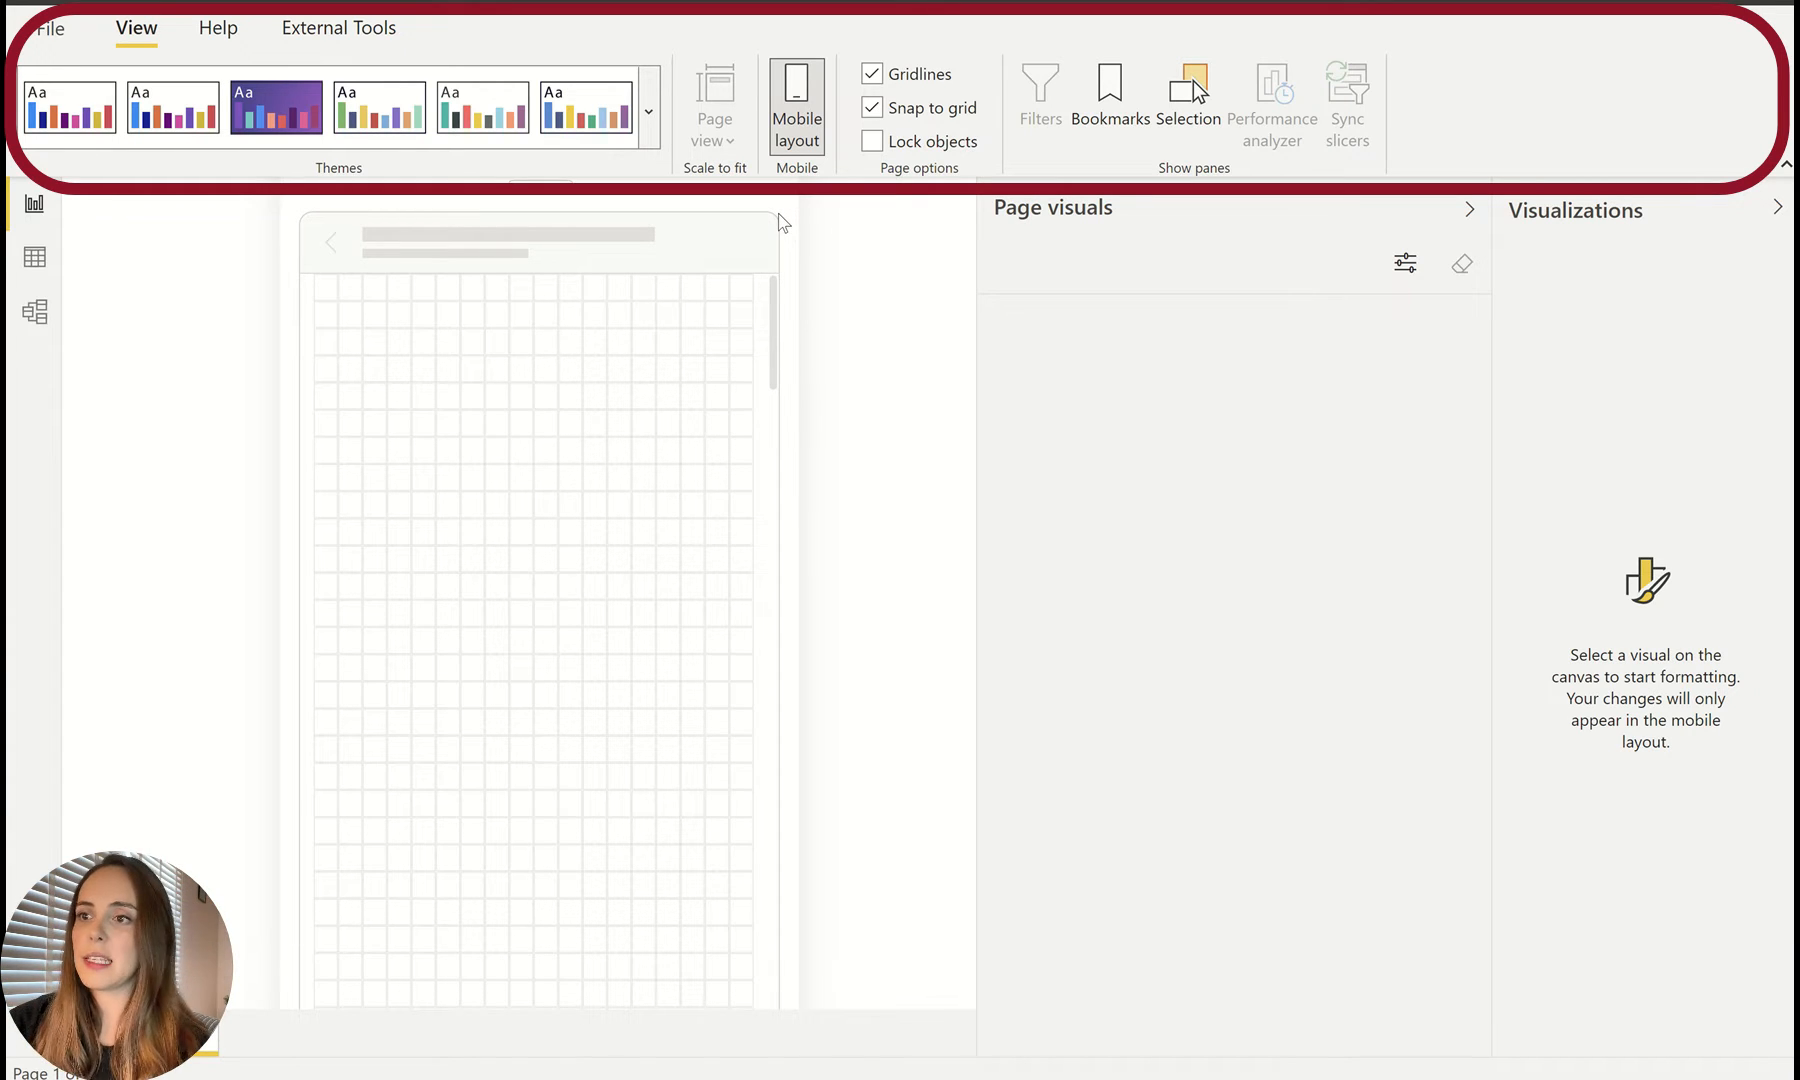
pyautogui.click(797, 105)
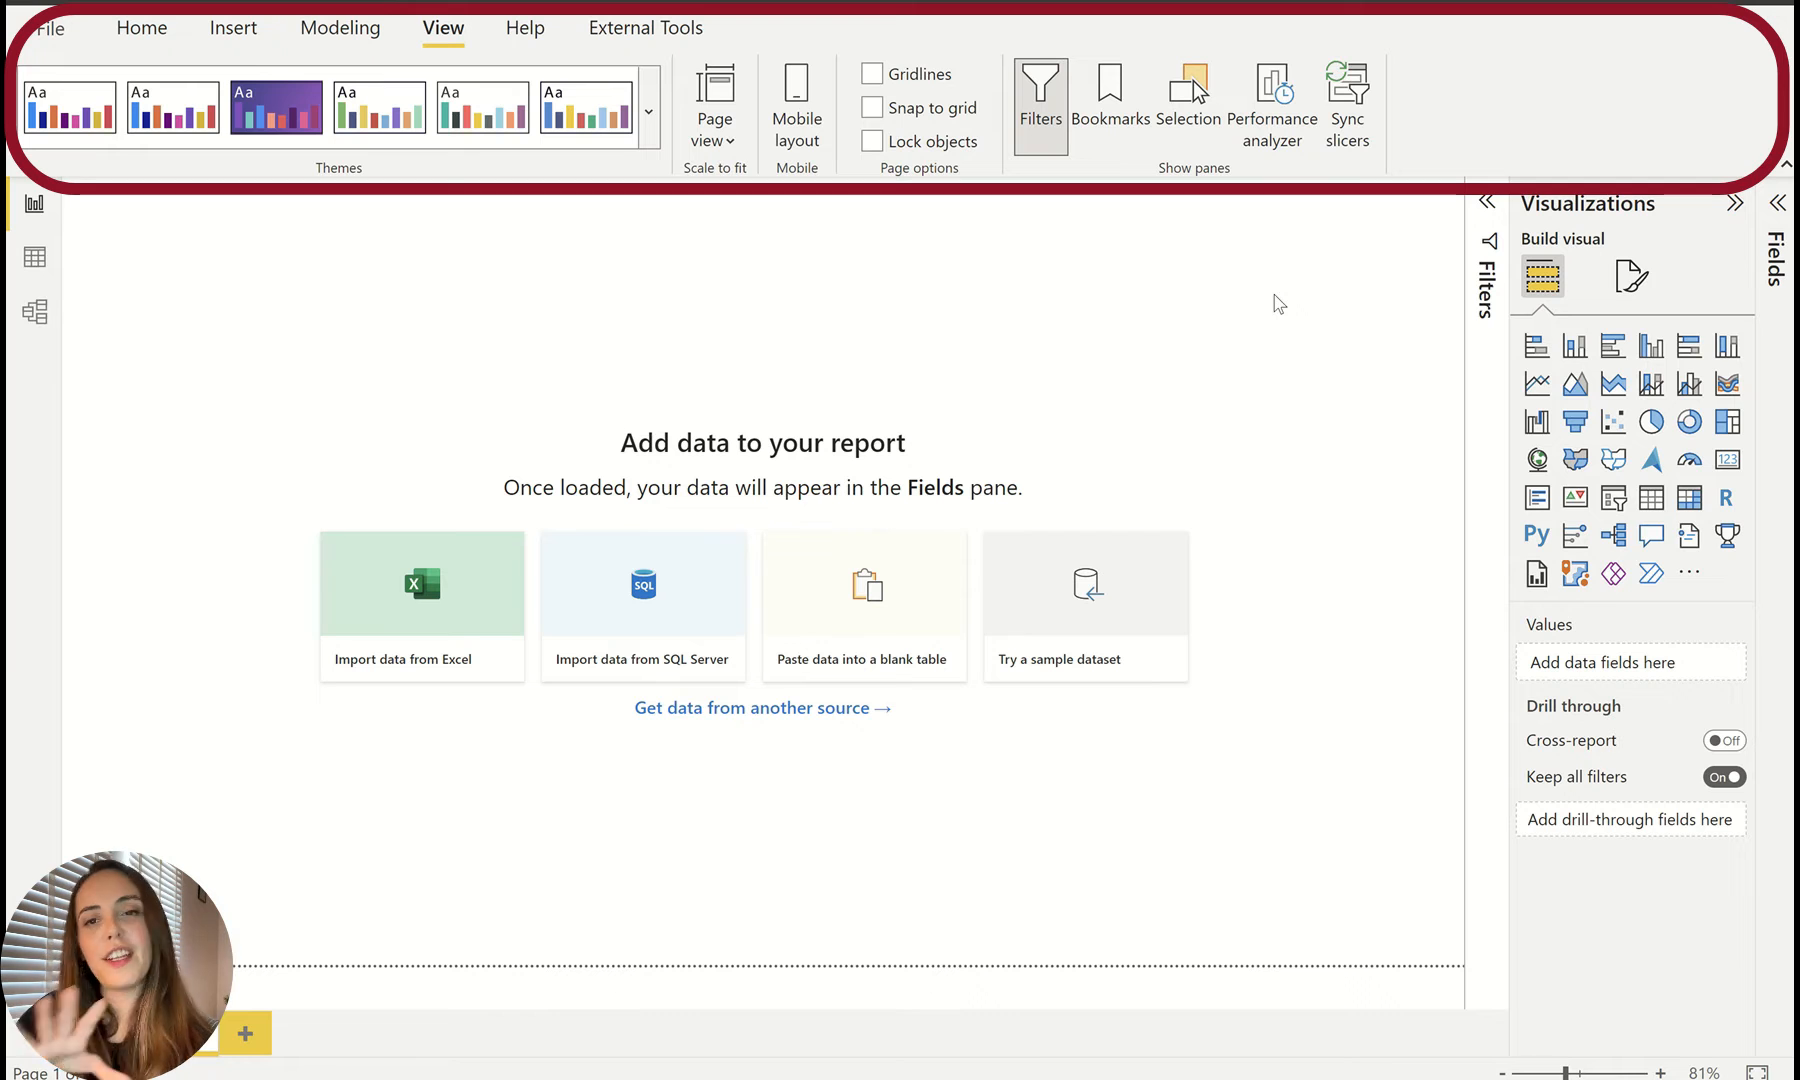
# Step: Review the help resources and installed external tools, and return to the main data commands
pyautogui.click(553, 40)
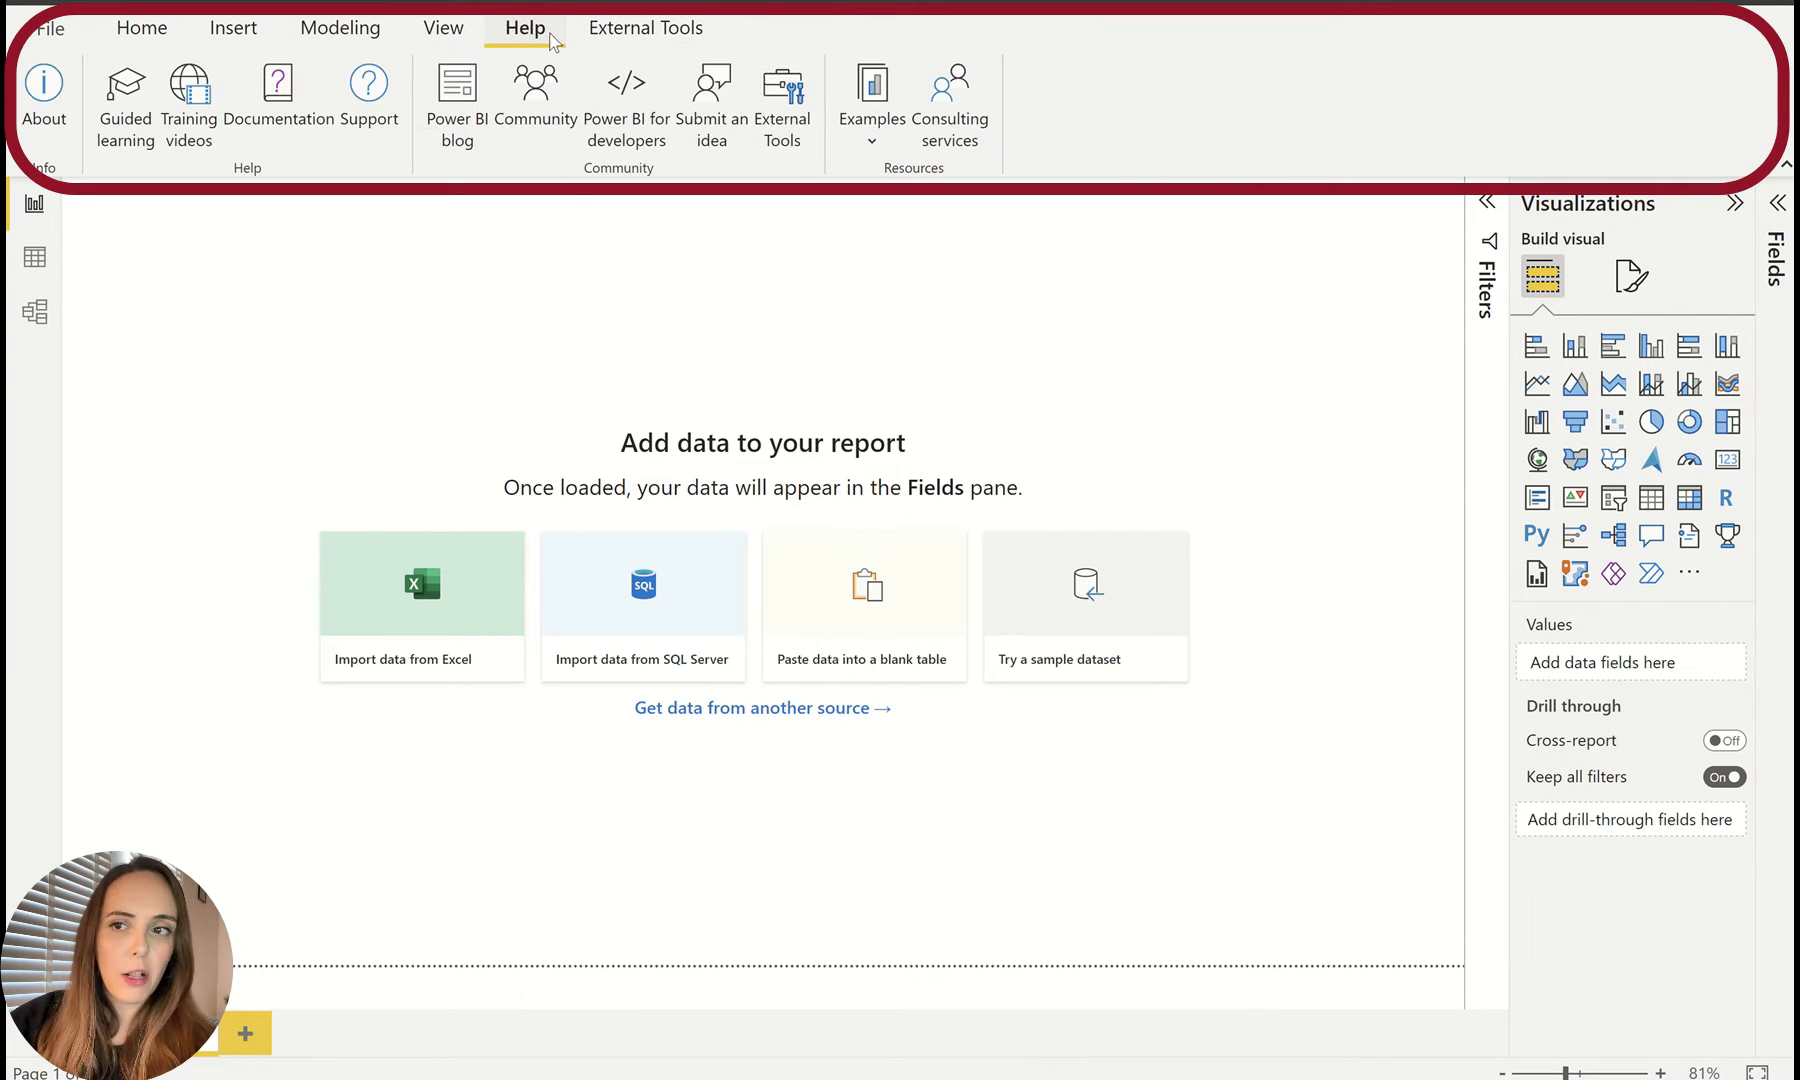
pyautogui.click(652, 41)
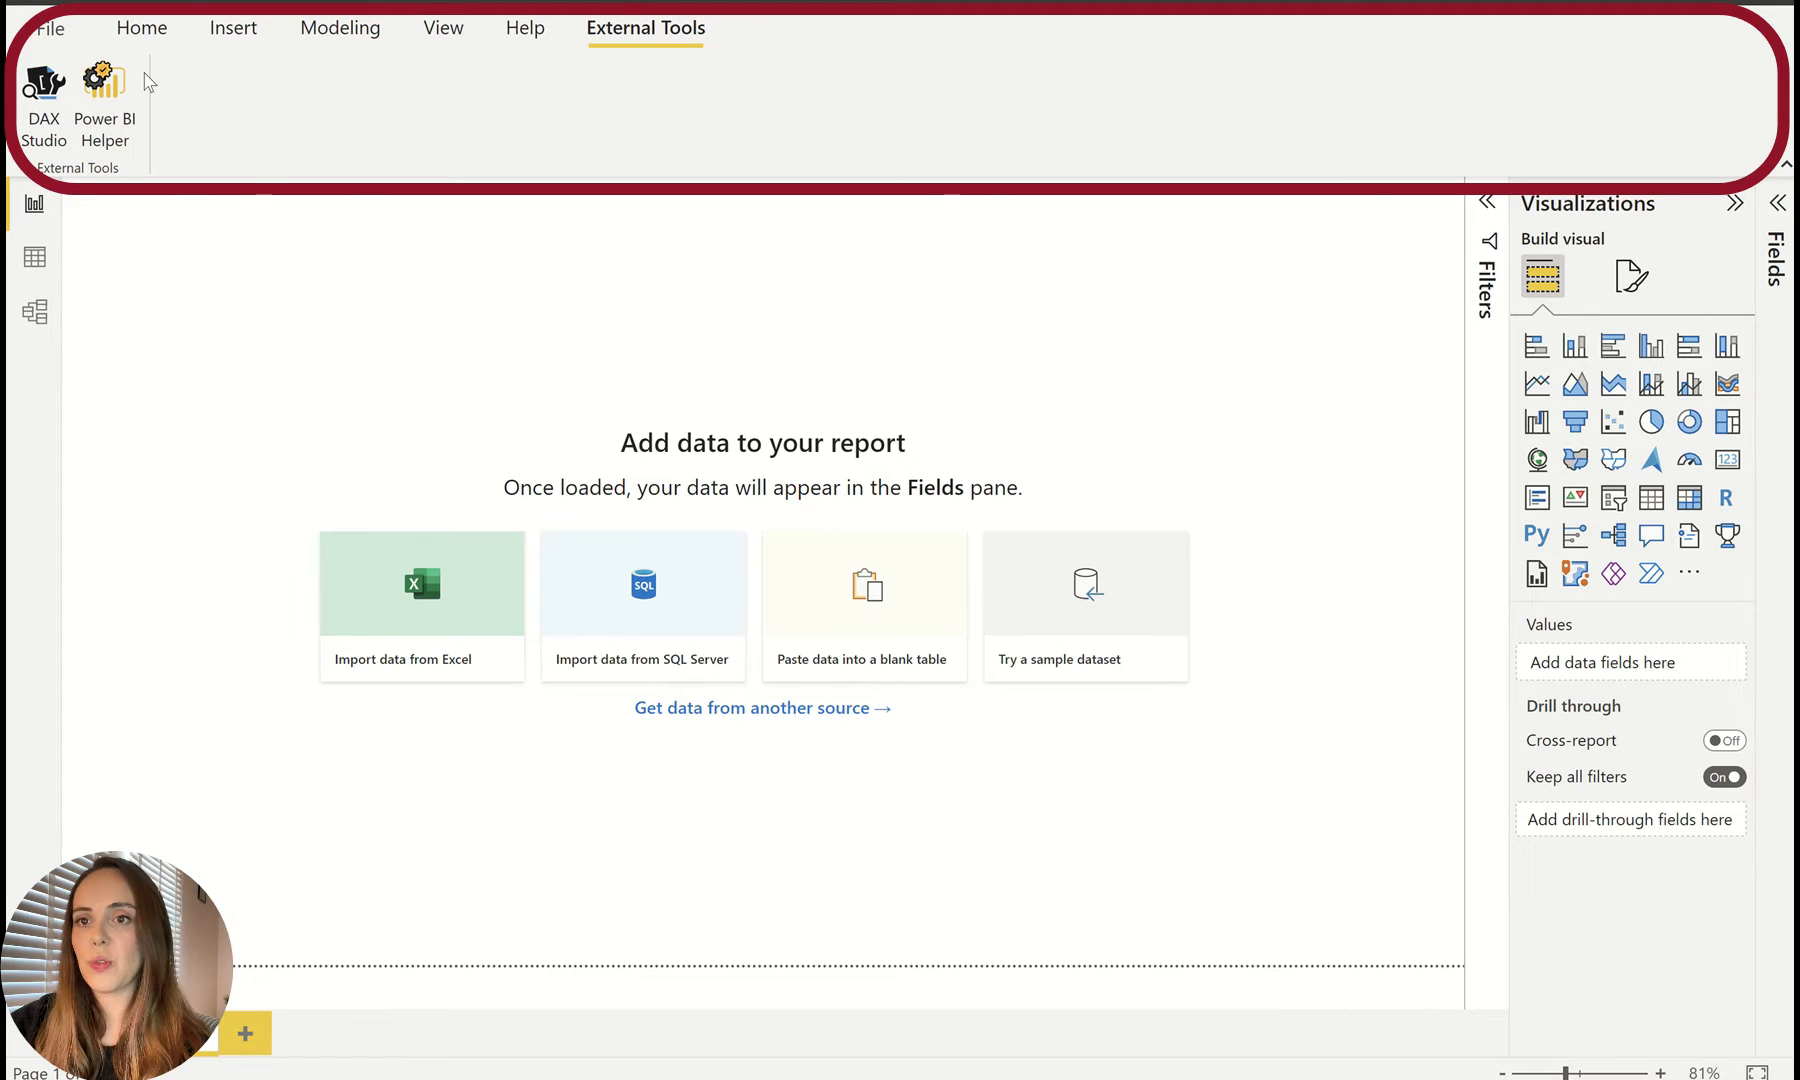
pyautogui.click(140, 32)
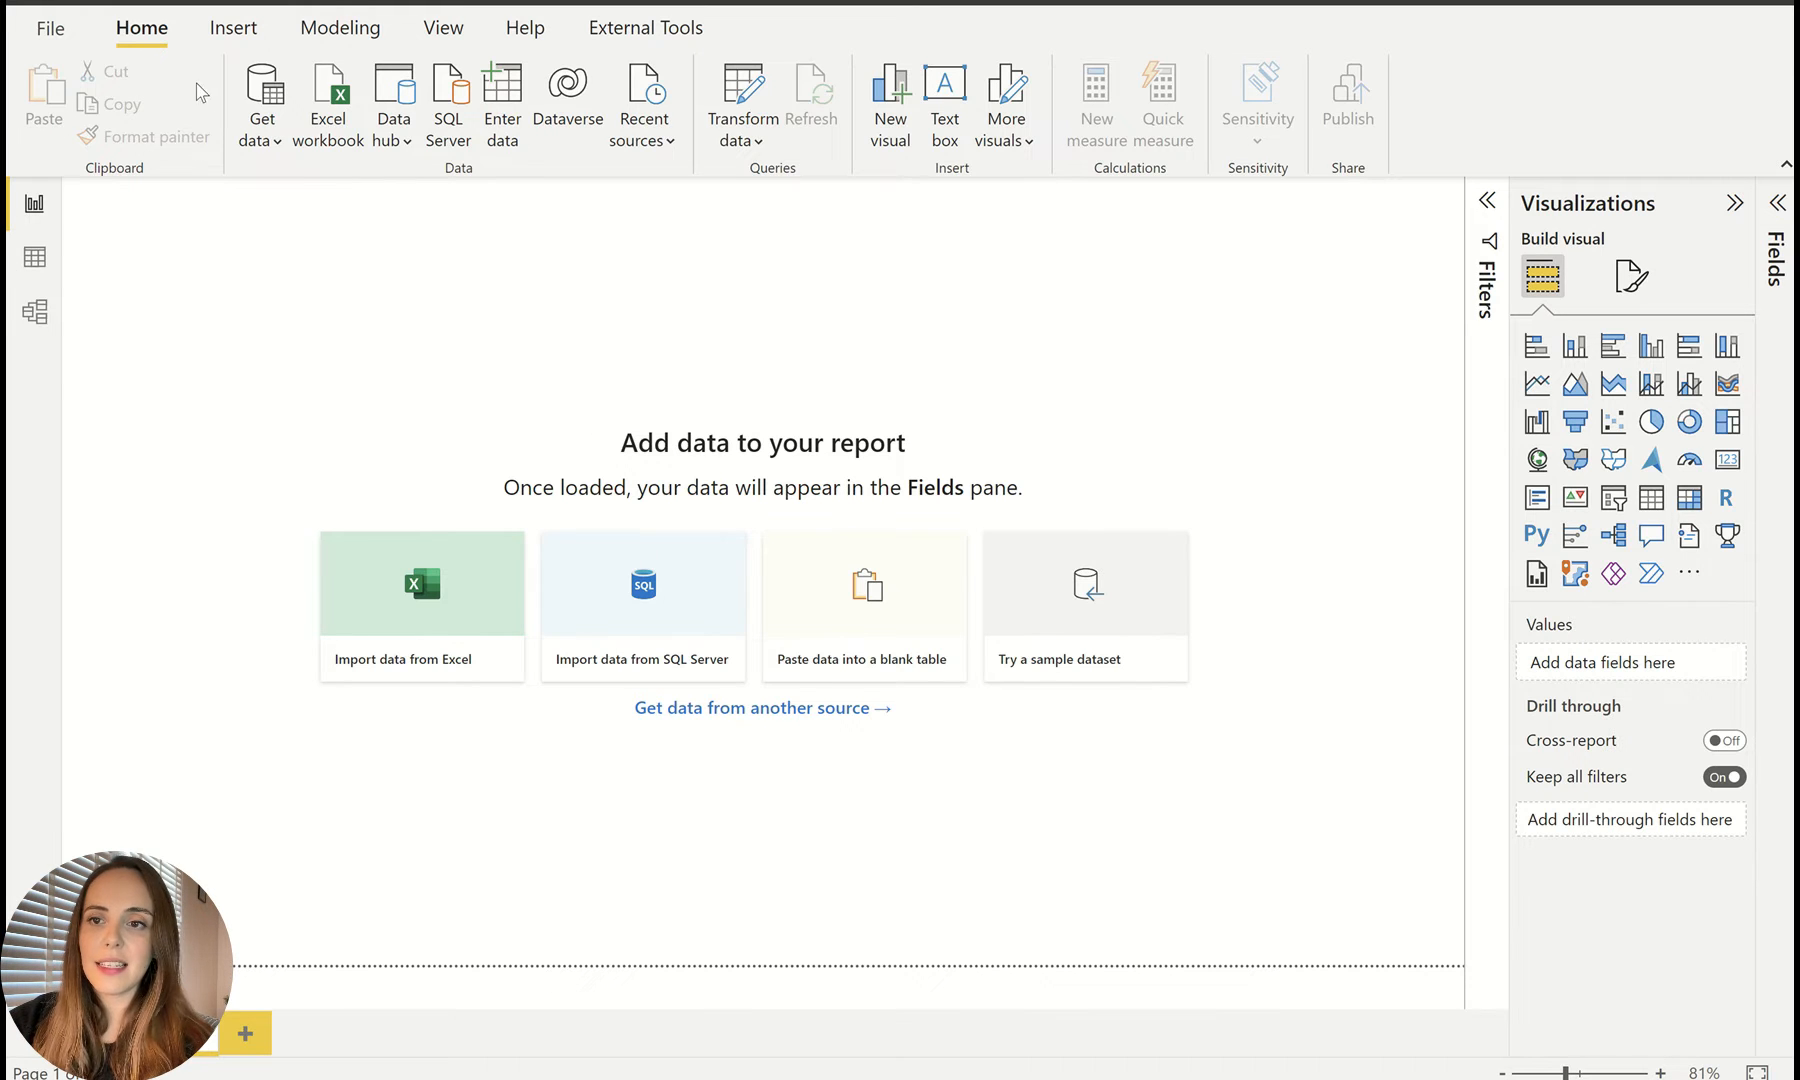
# Step: Import customers.csv from the Data folder as a Text/CSV source and open it for transformation in Power Query Editor
pyautogui.click(280, 130)
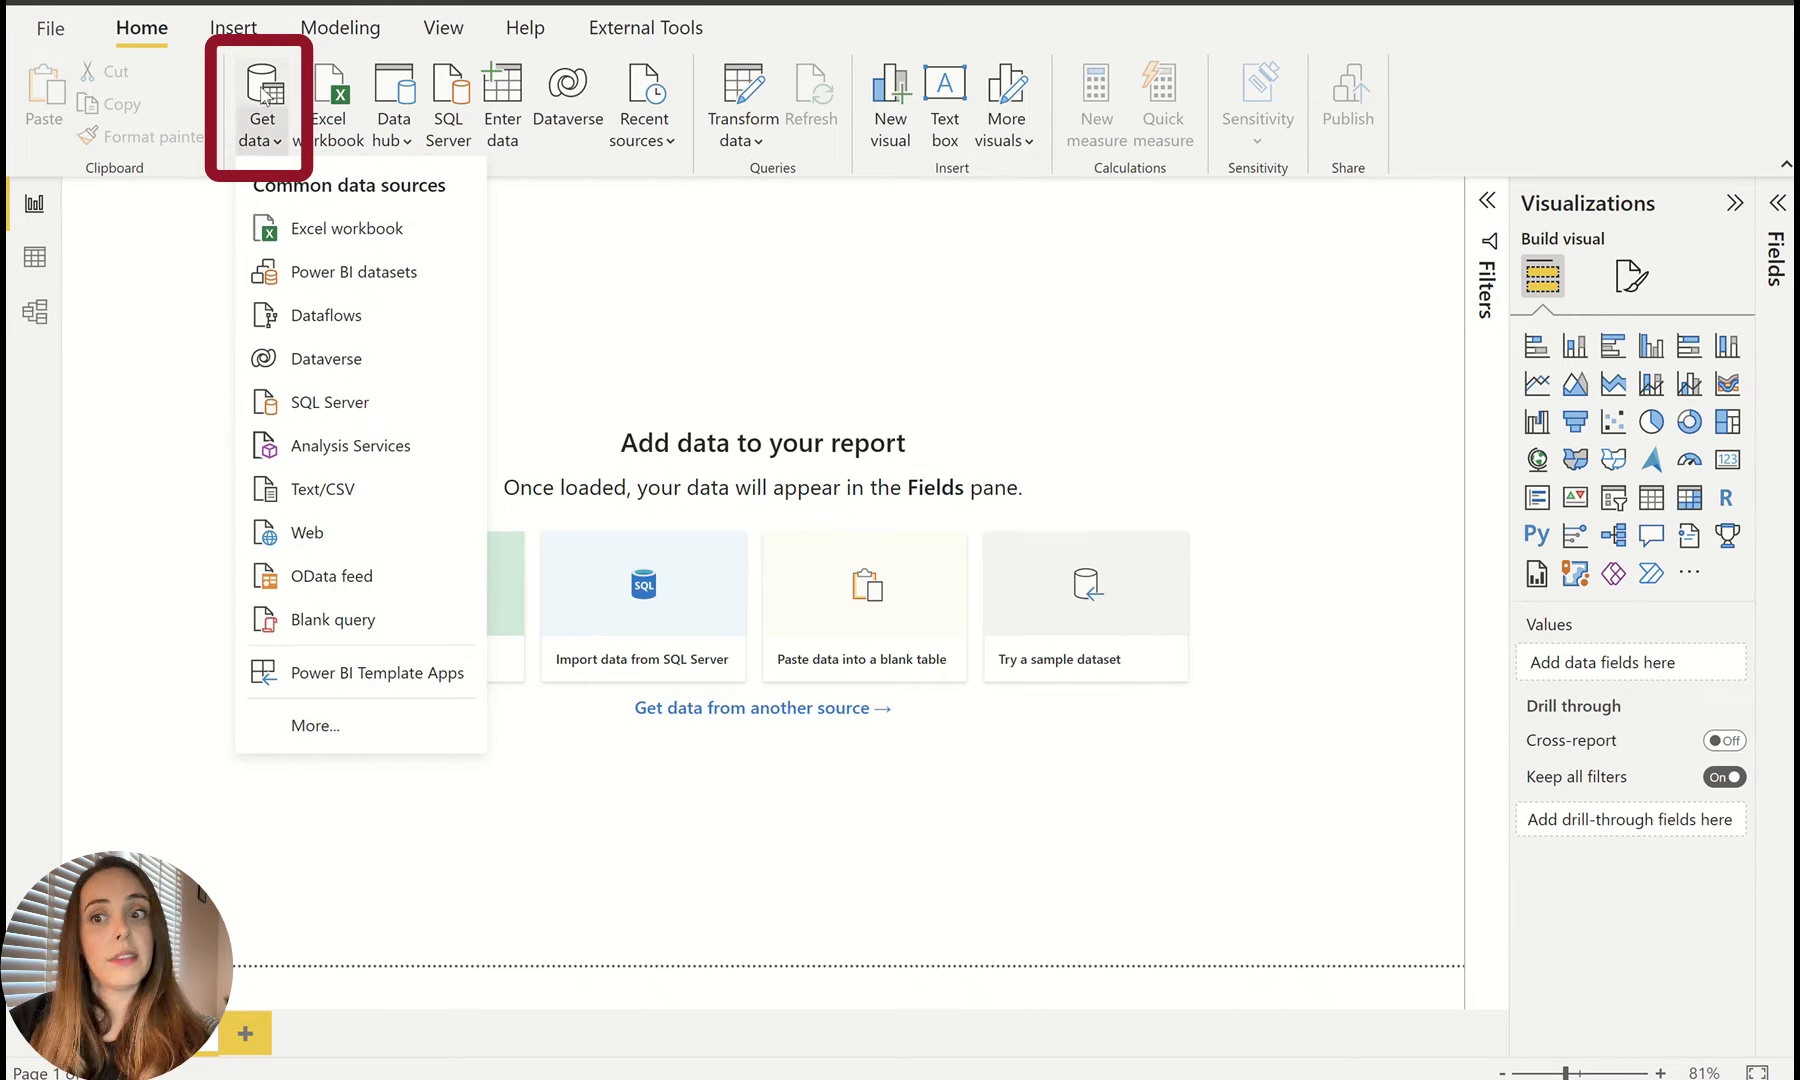
pyautogui.click(353, 491)
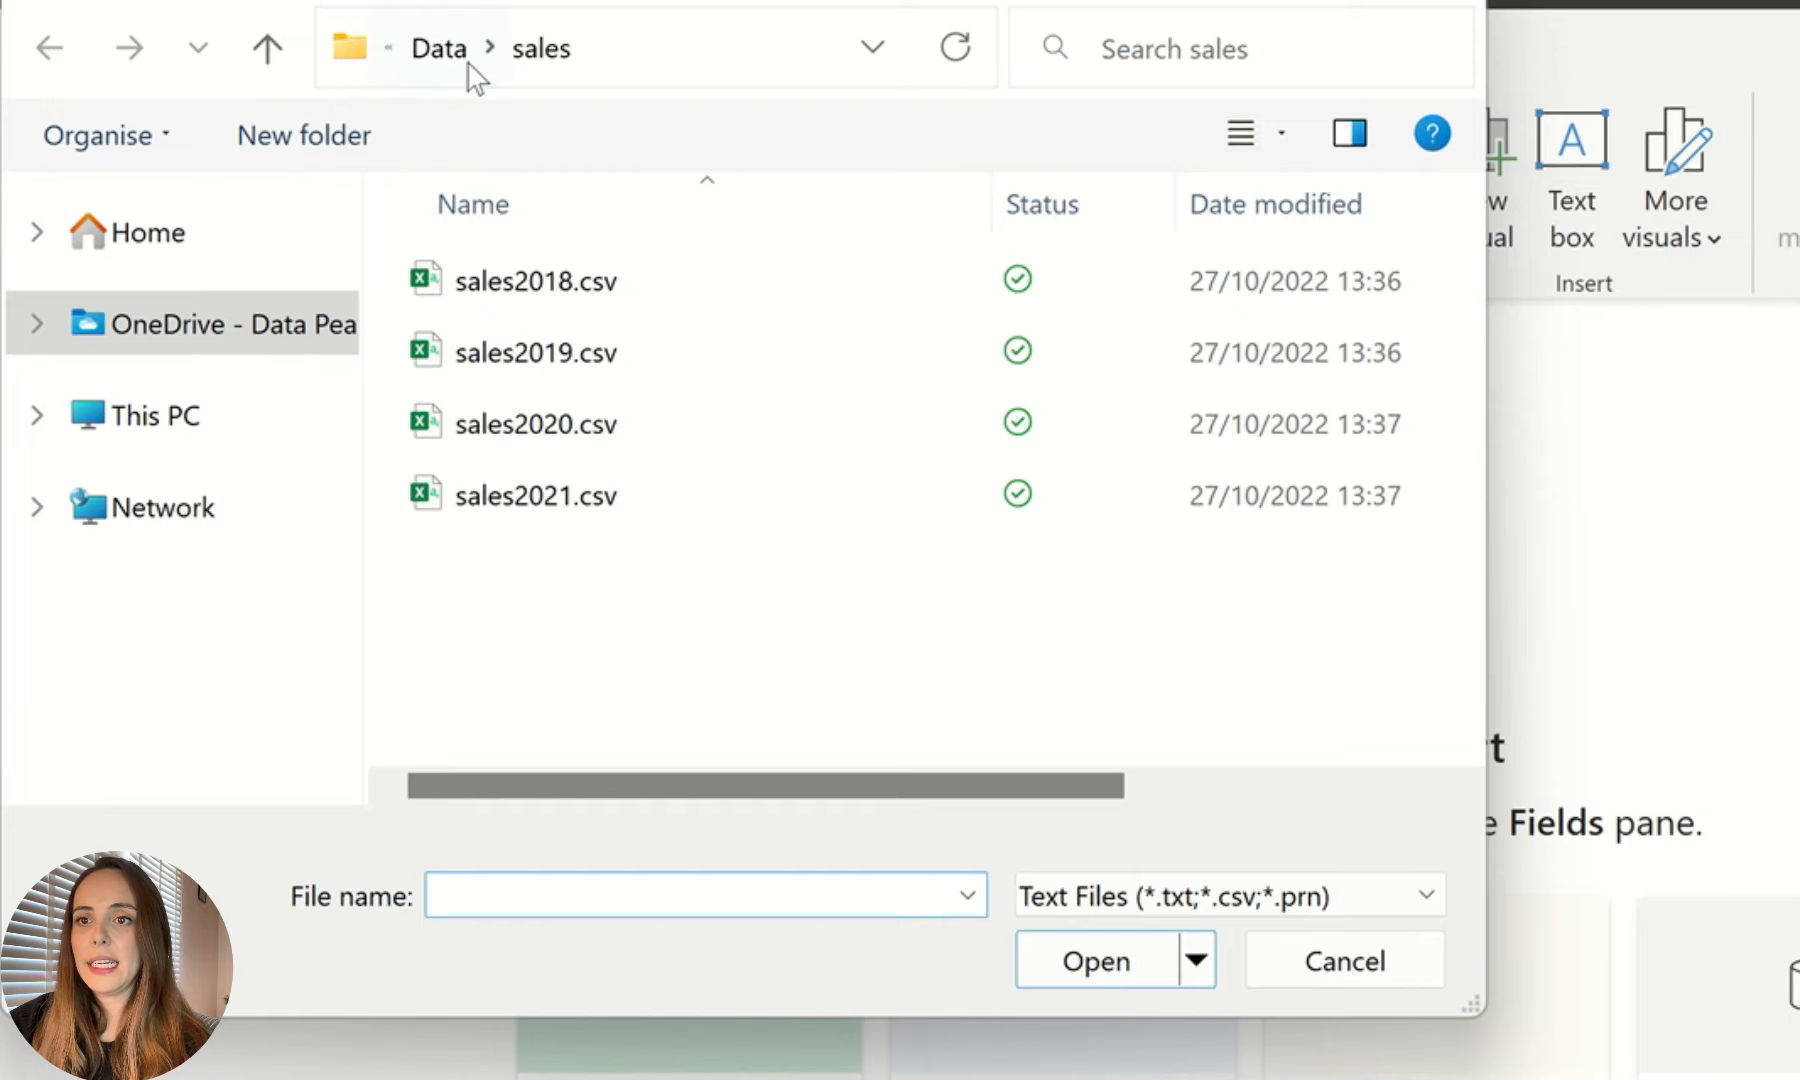
pyautogui.click(440, 48)
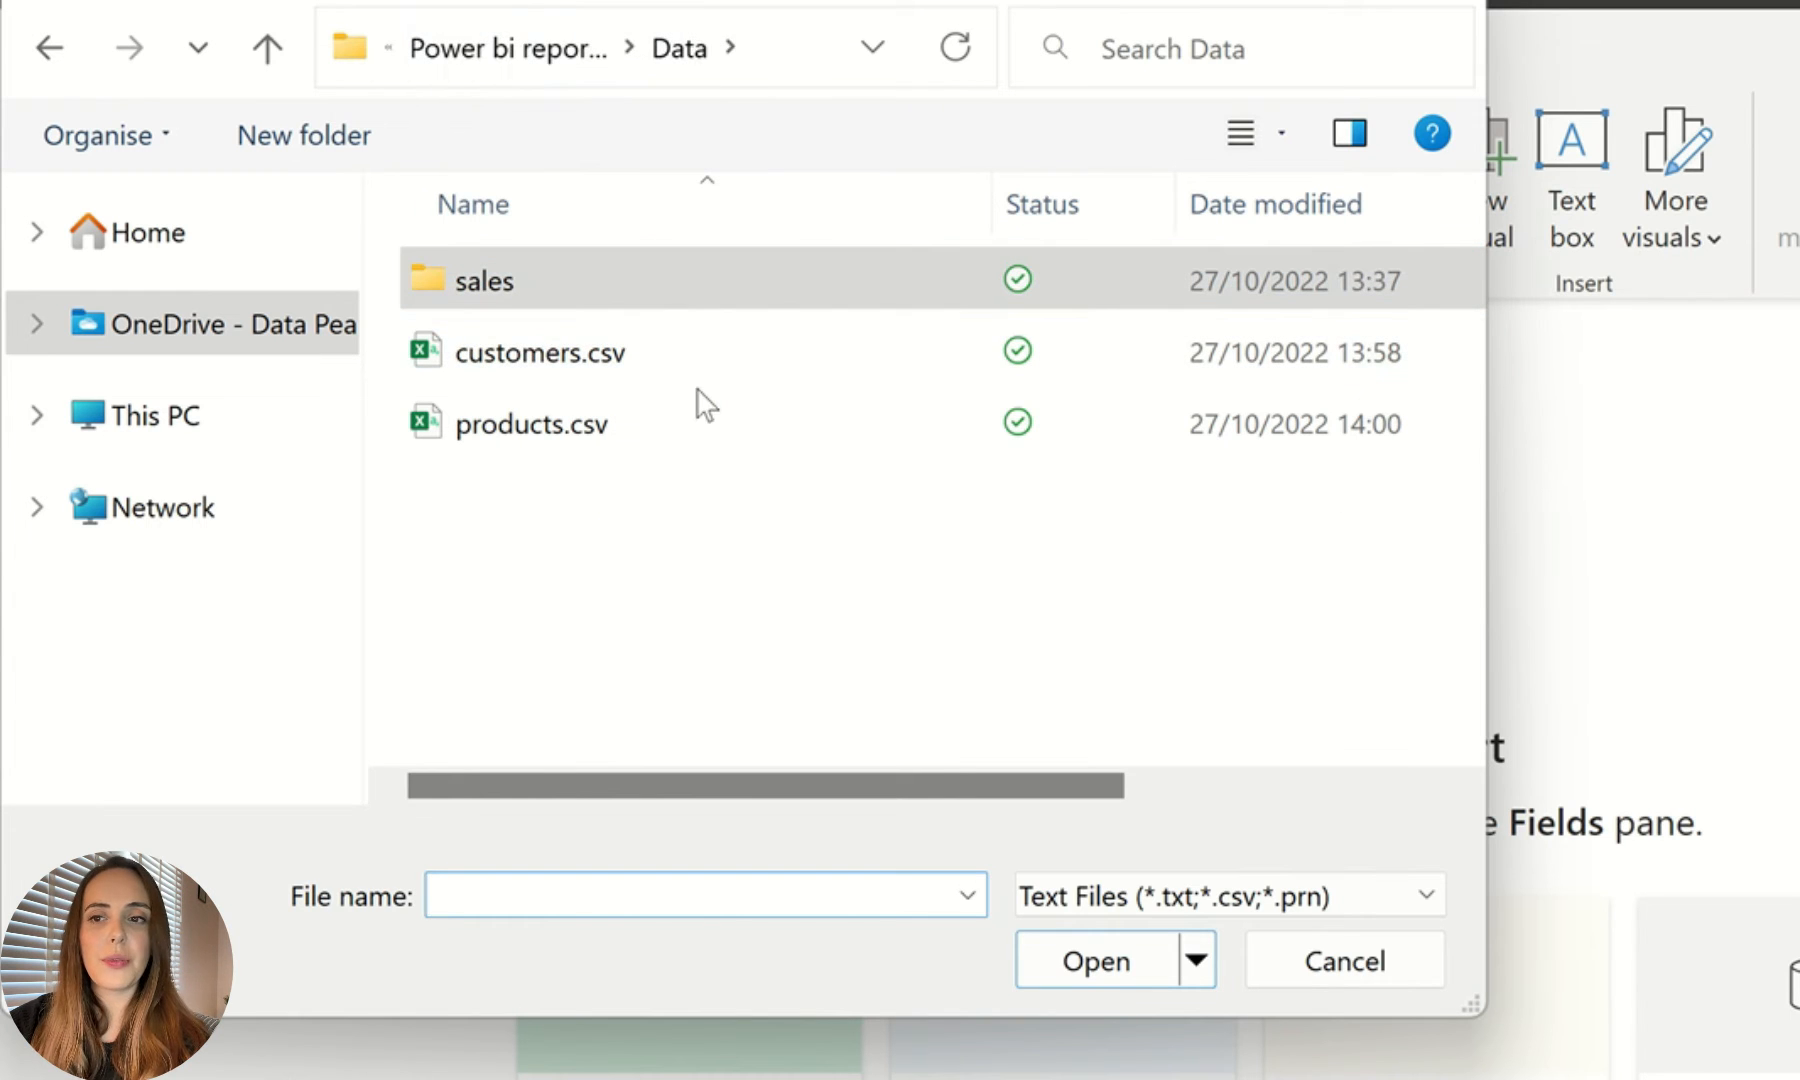
pyautogui.click(645, 372)
pyautogui.click(1090, 962)
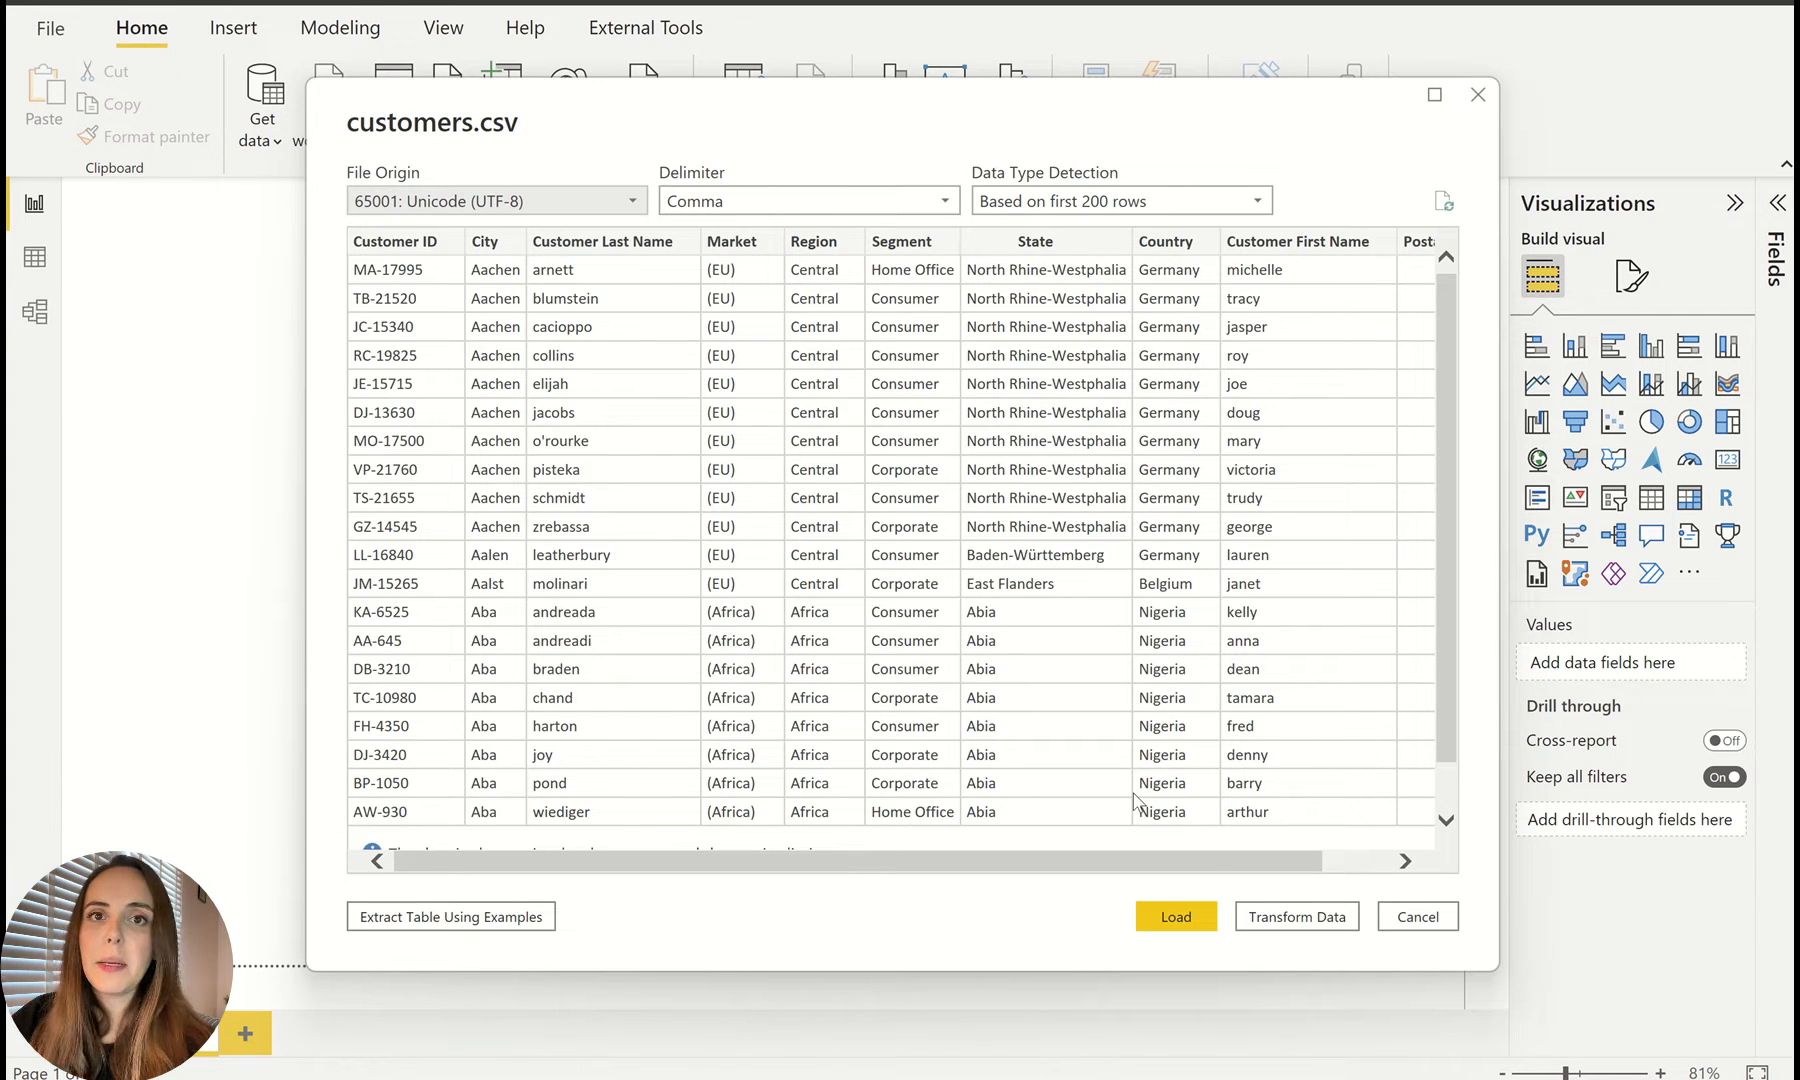
pyautogui.moveTo(1200, 856); pyautogui.dragTo(800, 850)
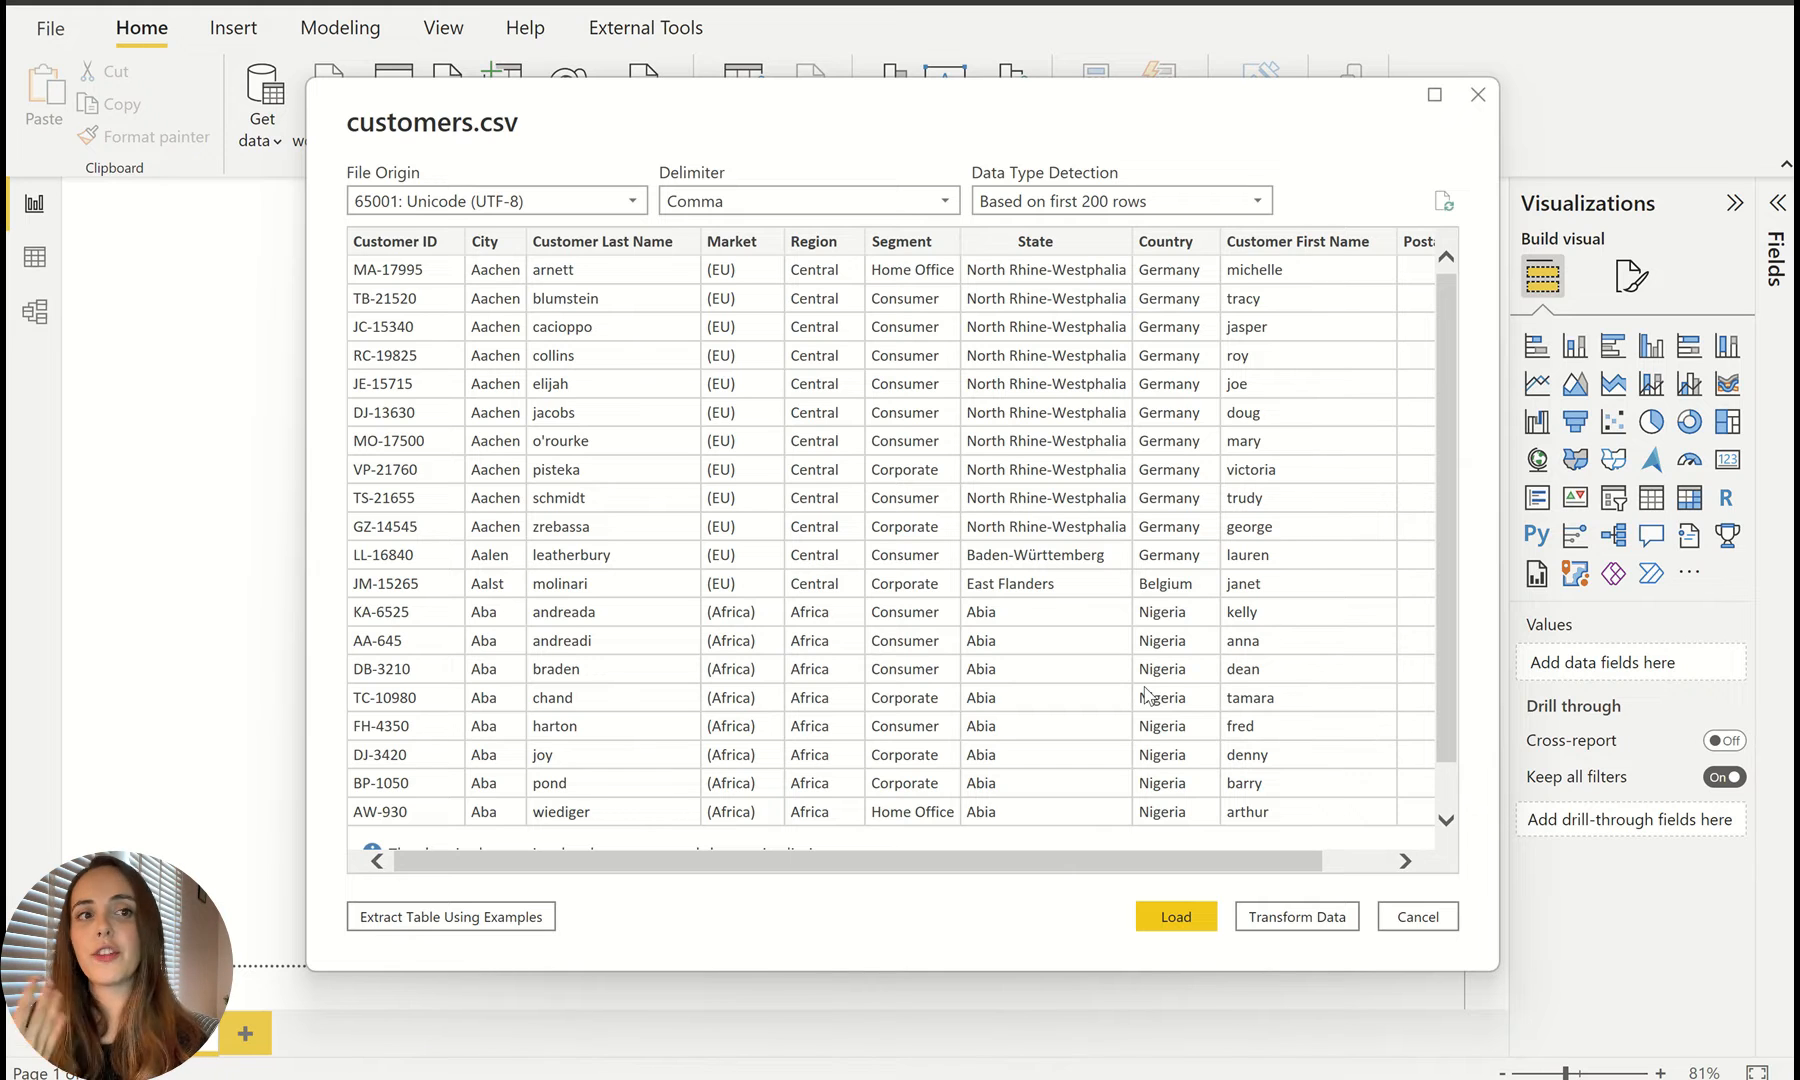
pyautogui.click(1335, 917)
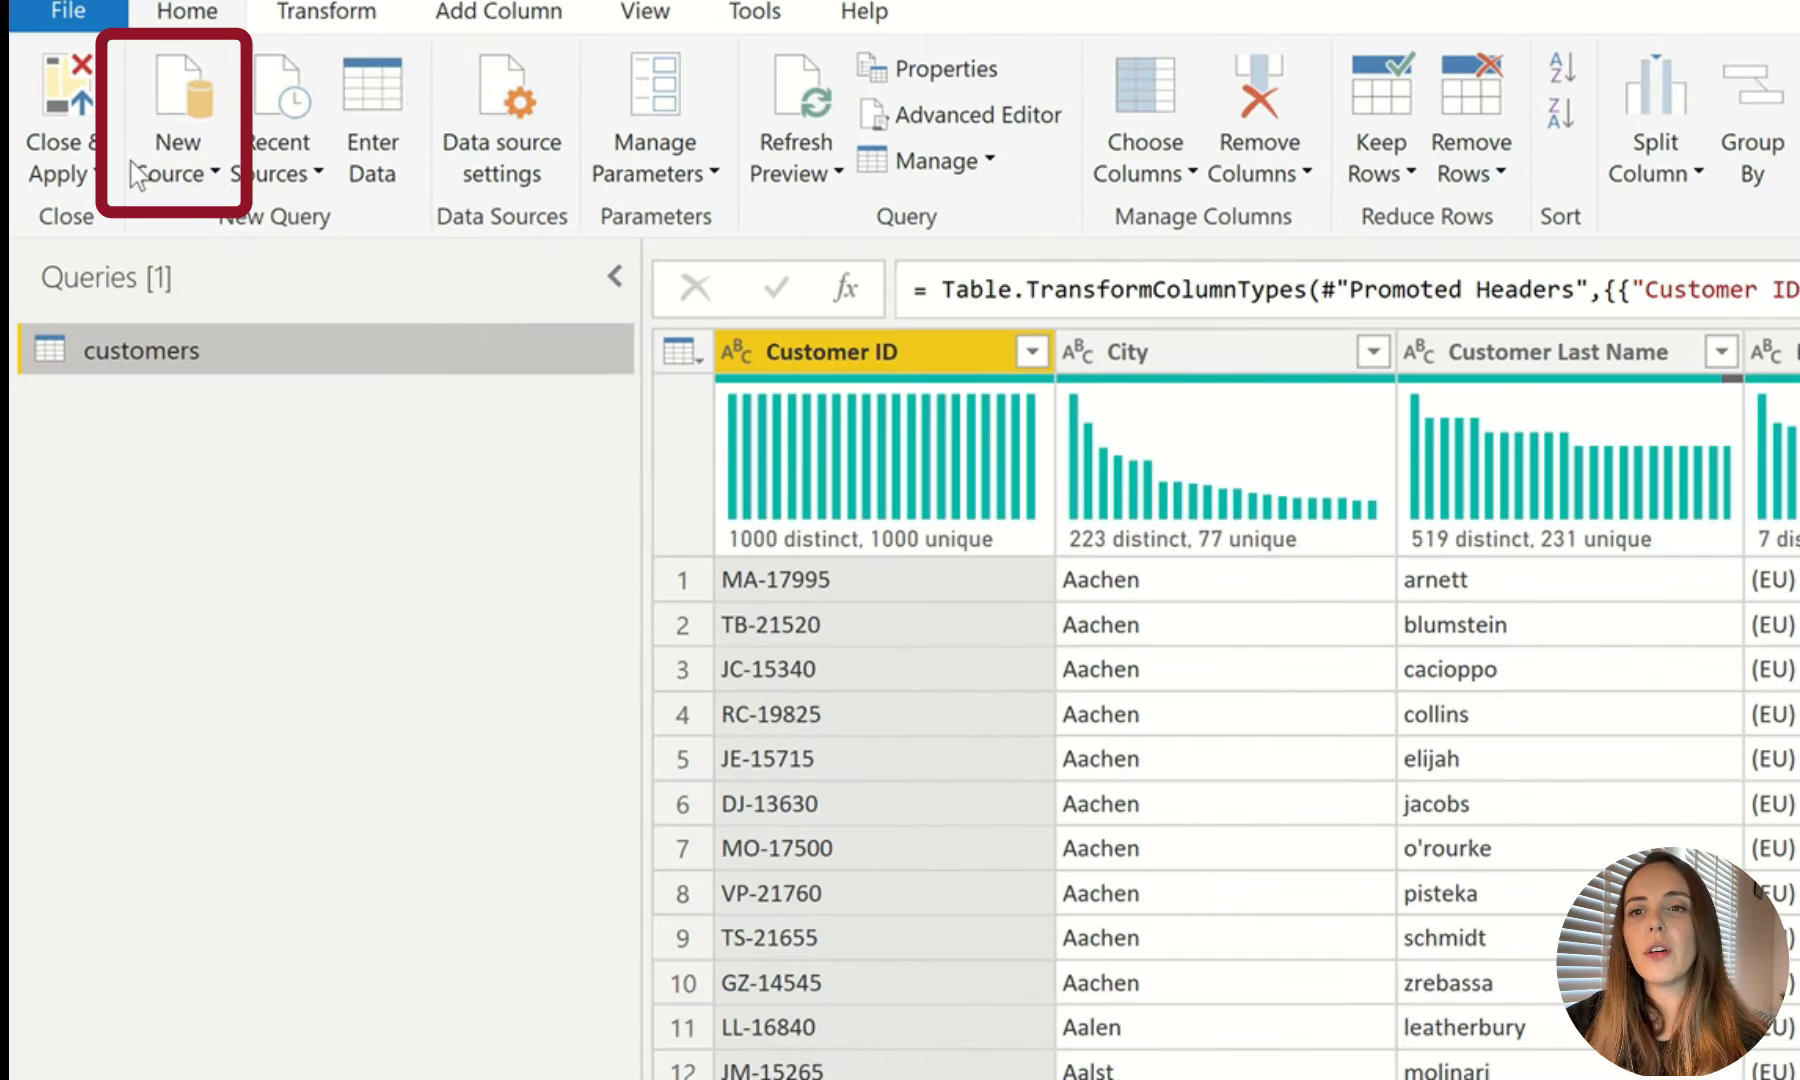
# Step: Browse the full list of data source connectors for a new query, including the file connectors
pyautogui.click(113, 98)
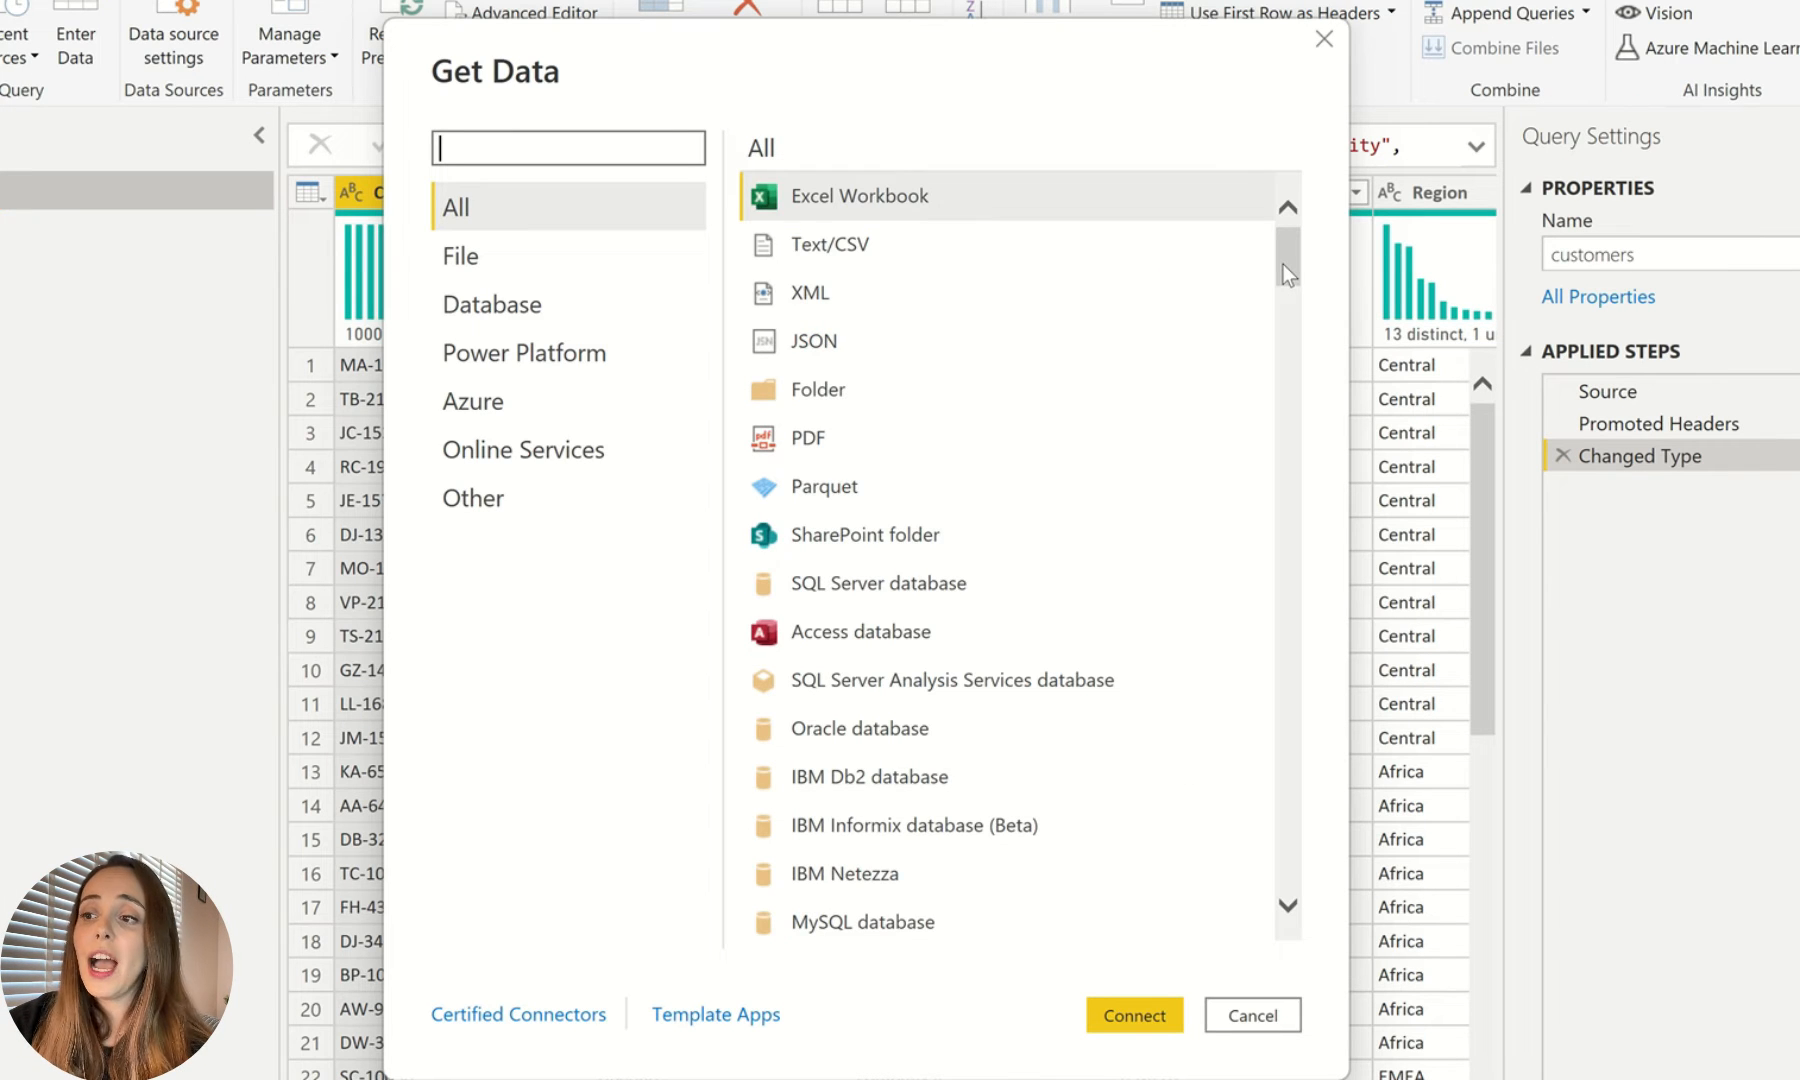
pyautogui.moveTo(1282, 264); pyautogui.dragTo(1285, 931)
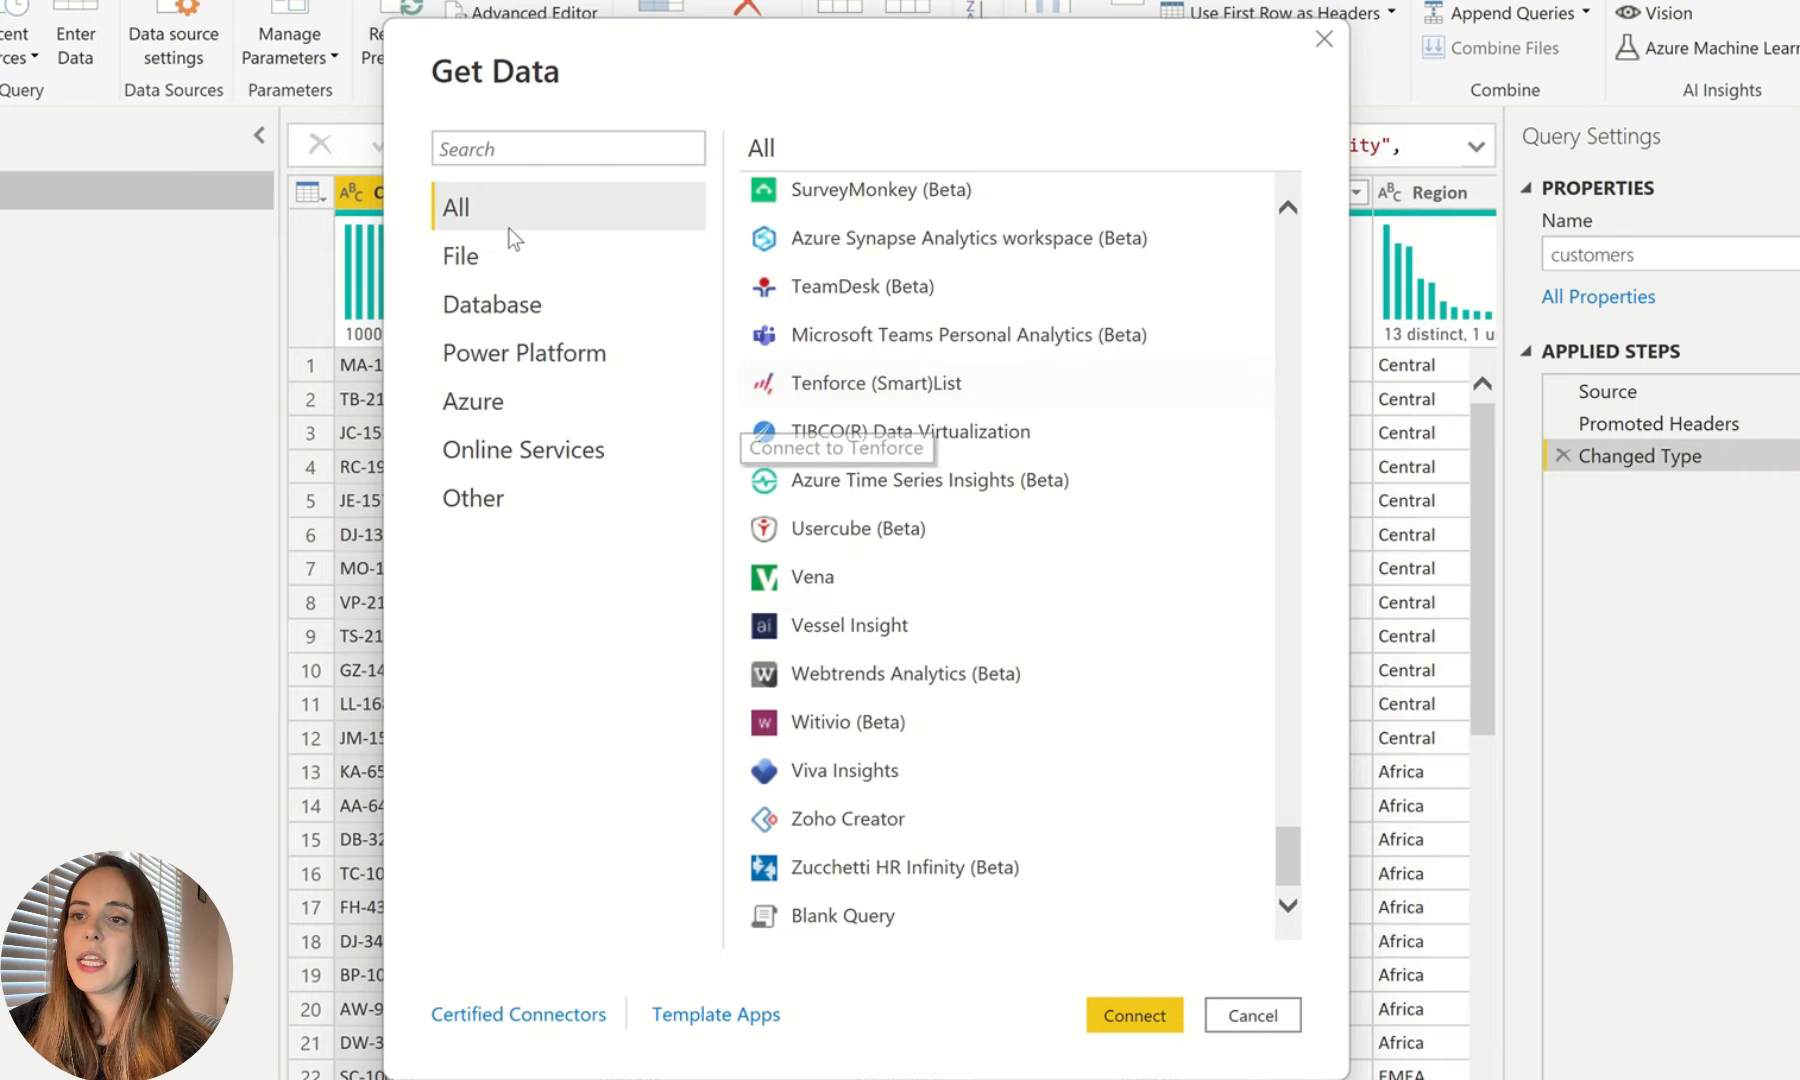
pyautogui.click(525, 272)
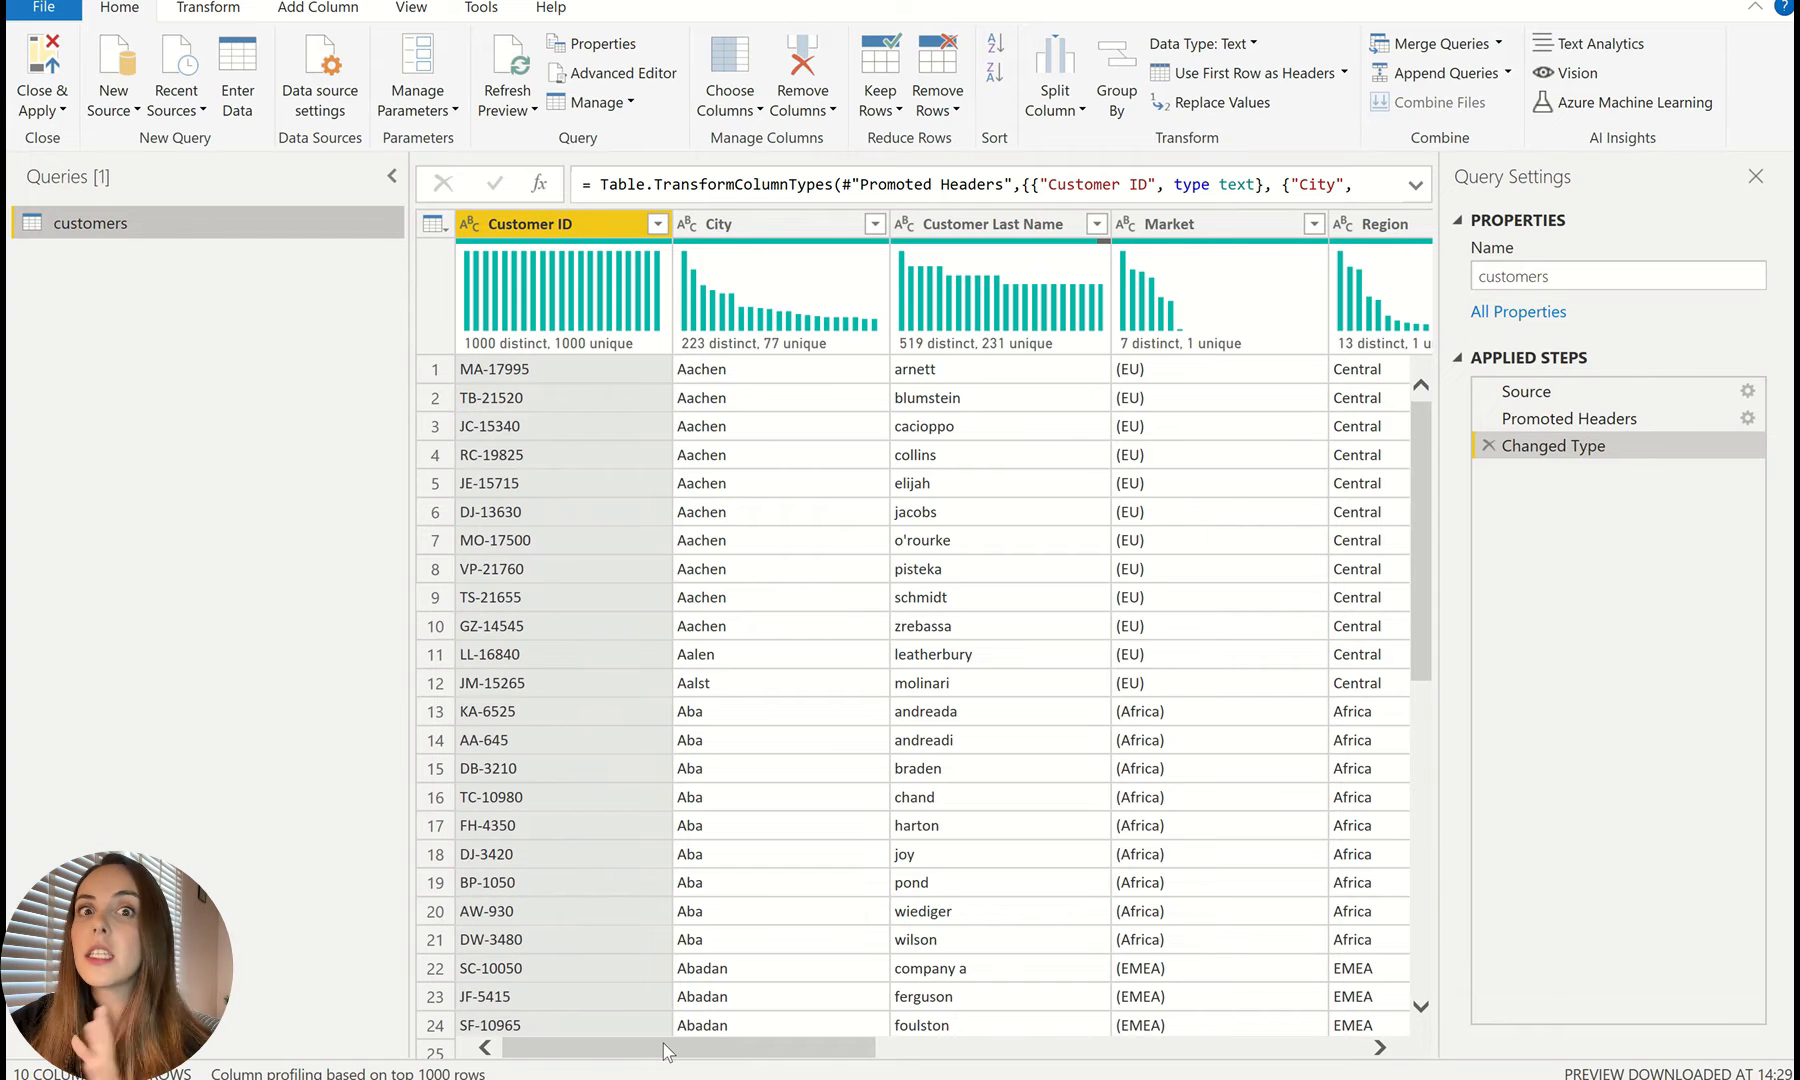
# Step: Examine the Customer First Name and Customer Last Name columns in the customers query
pyautogui.moveTo(667, 1052); pyautogui.dragTo(1155, 1052)
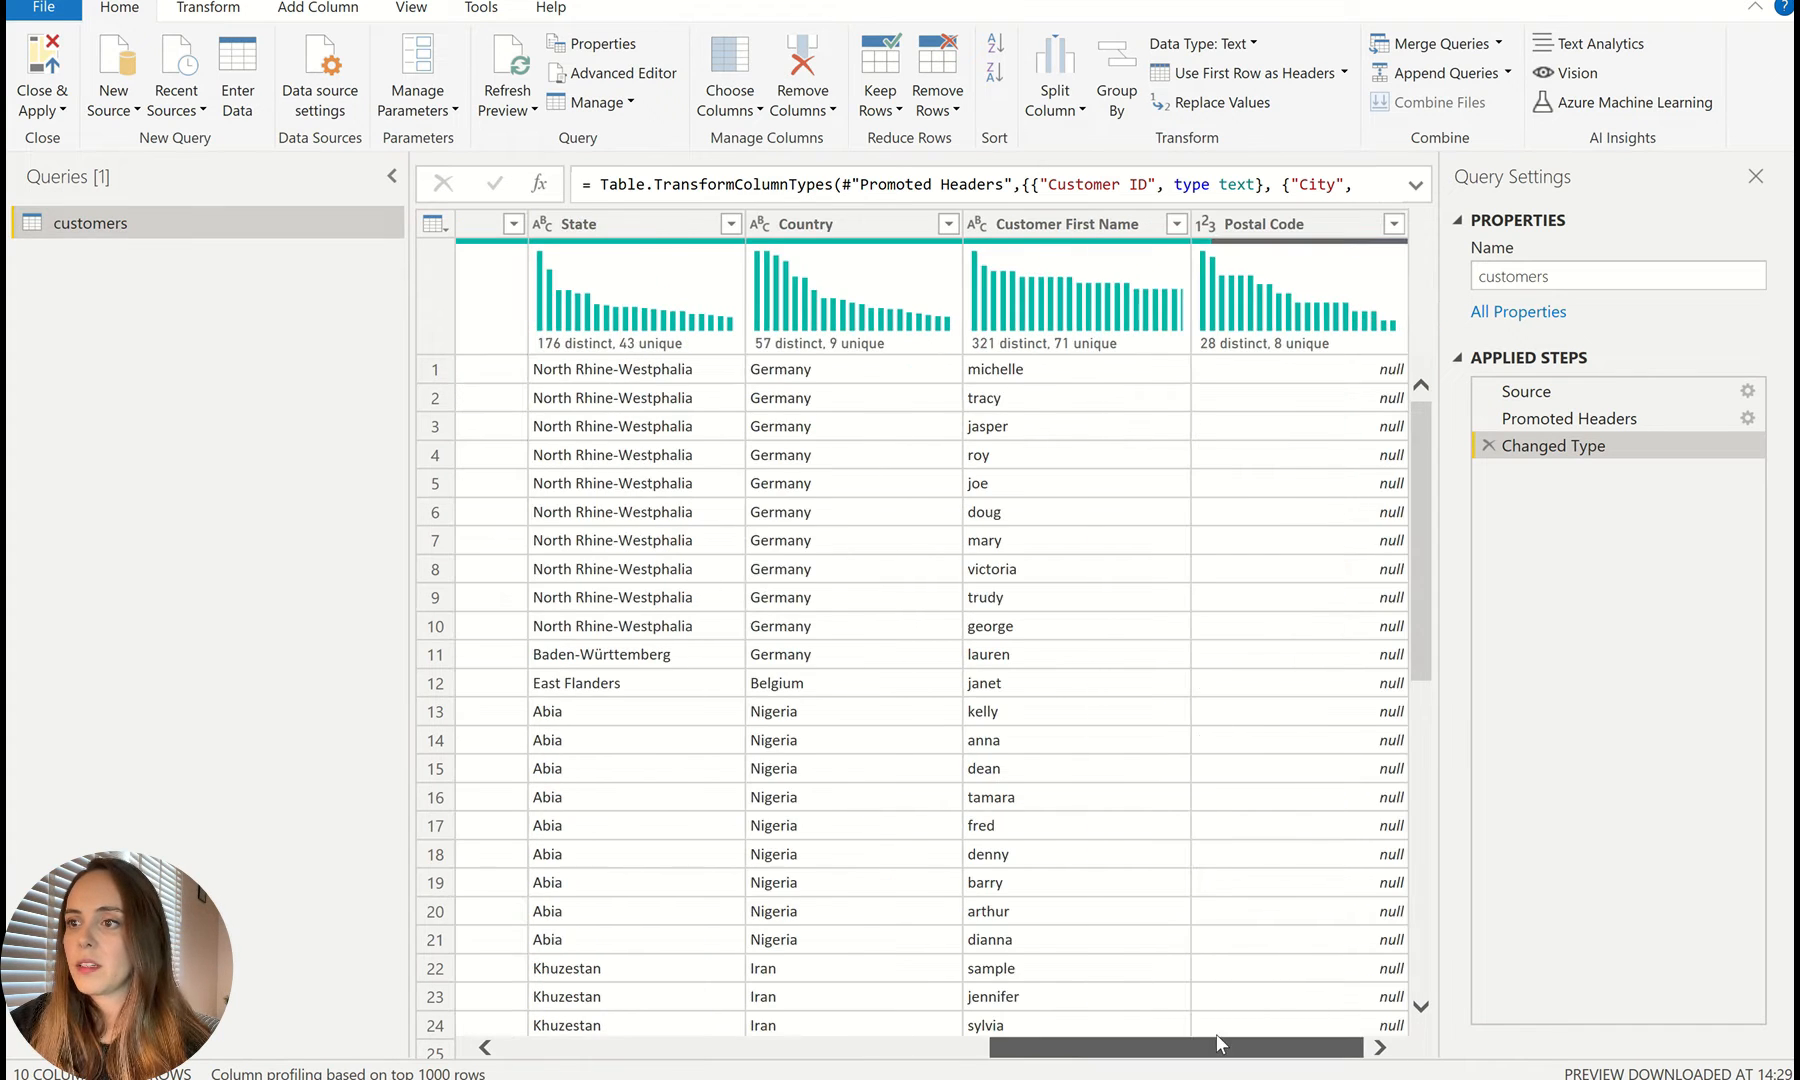
pyautogui.click(1060, 224)
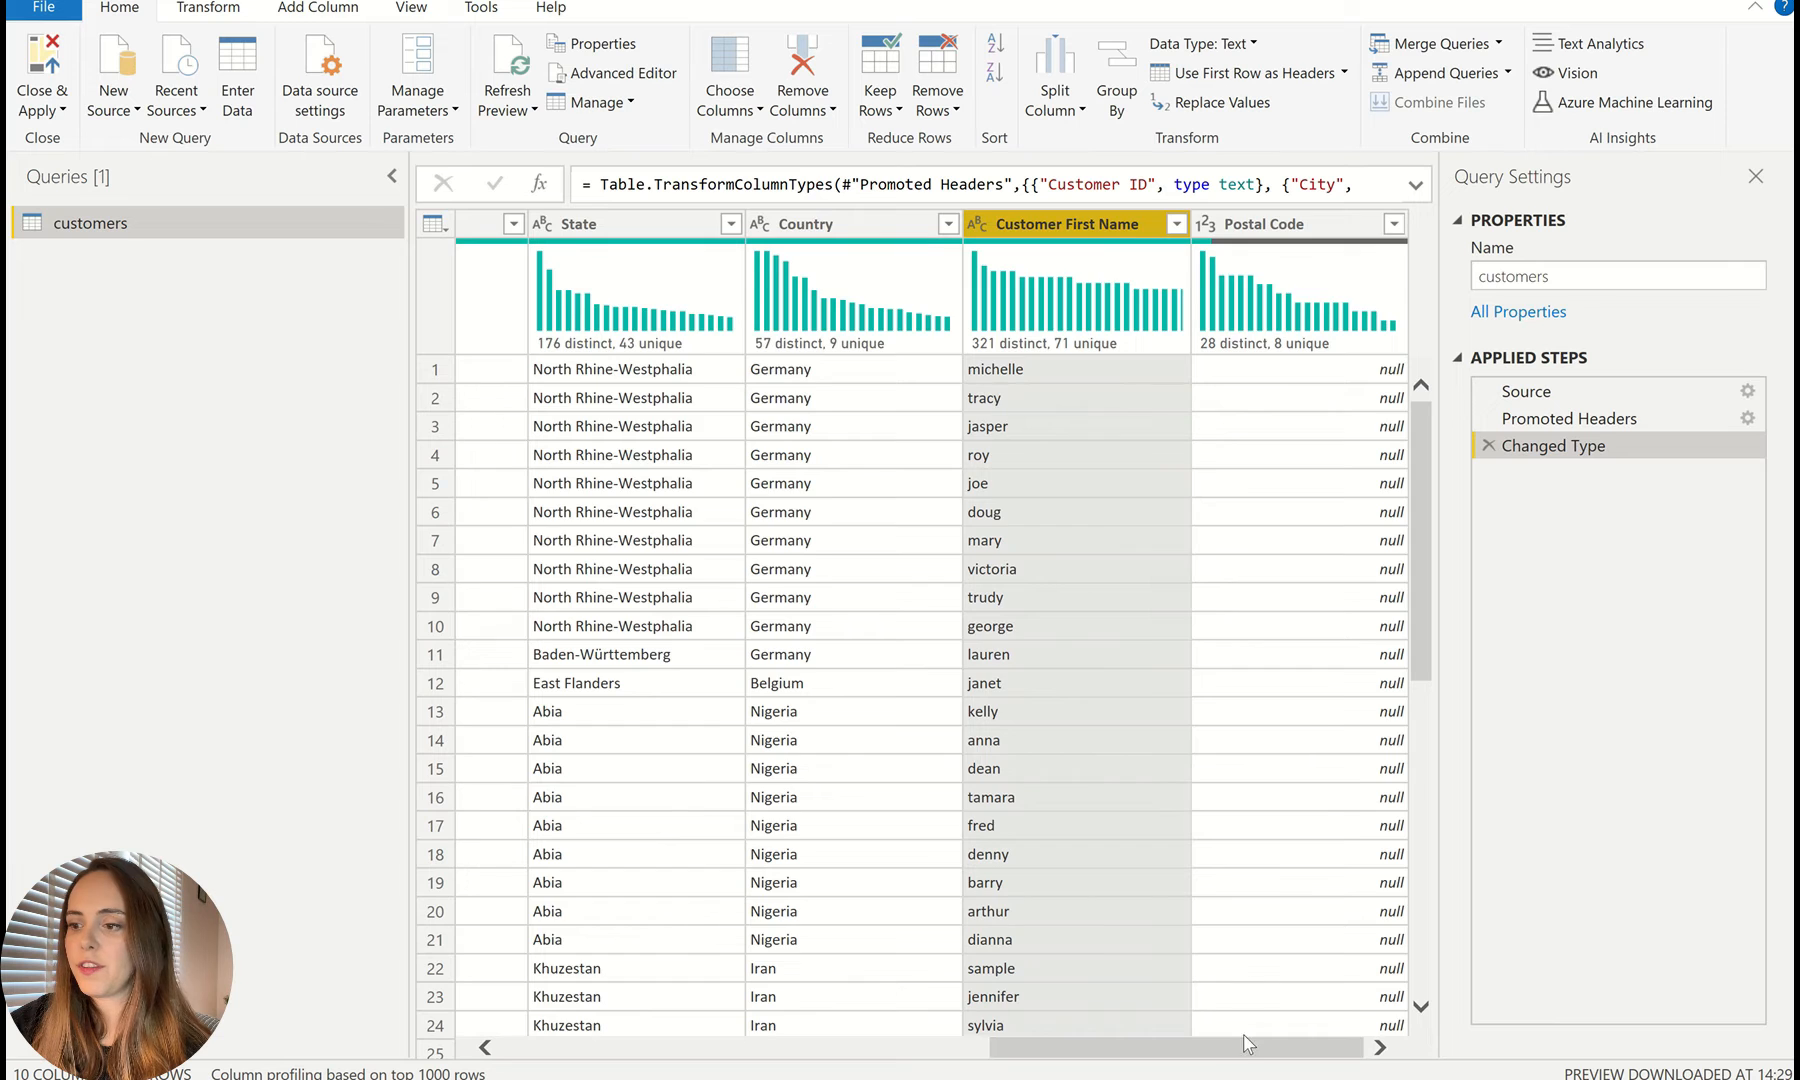
pyautogui.moveTo(1248, 1047); pyautogui.dragTo(680, 1072)
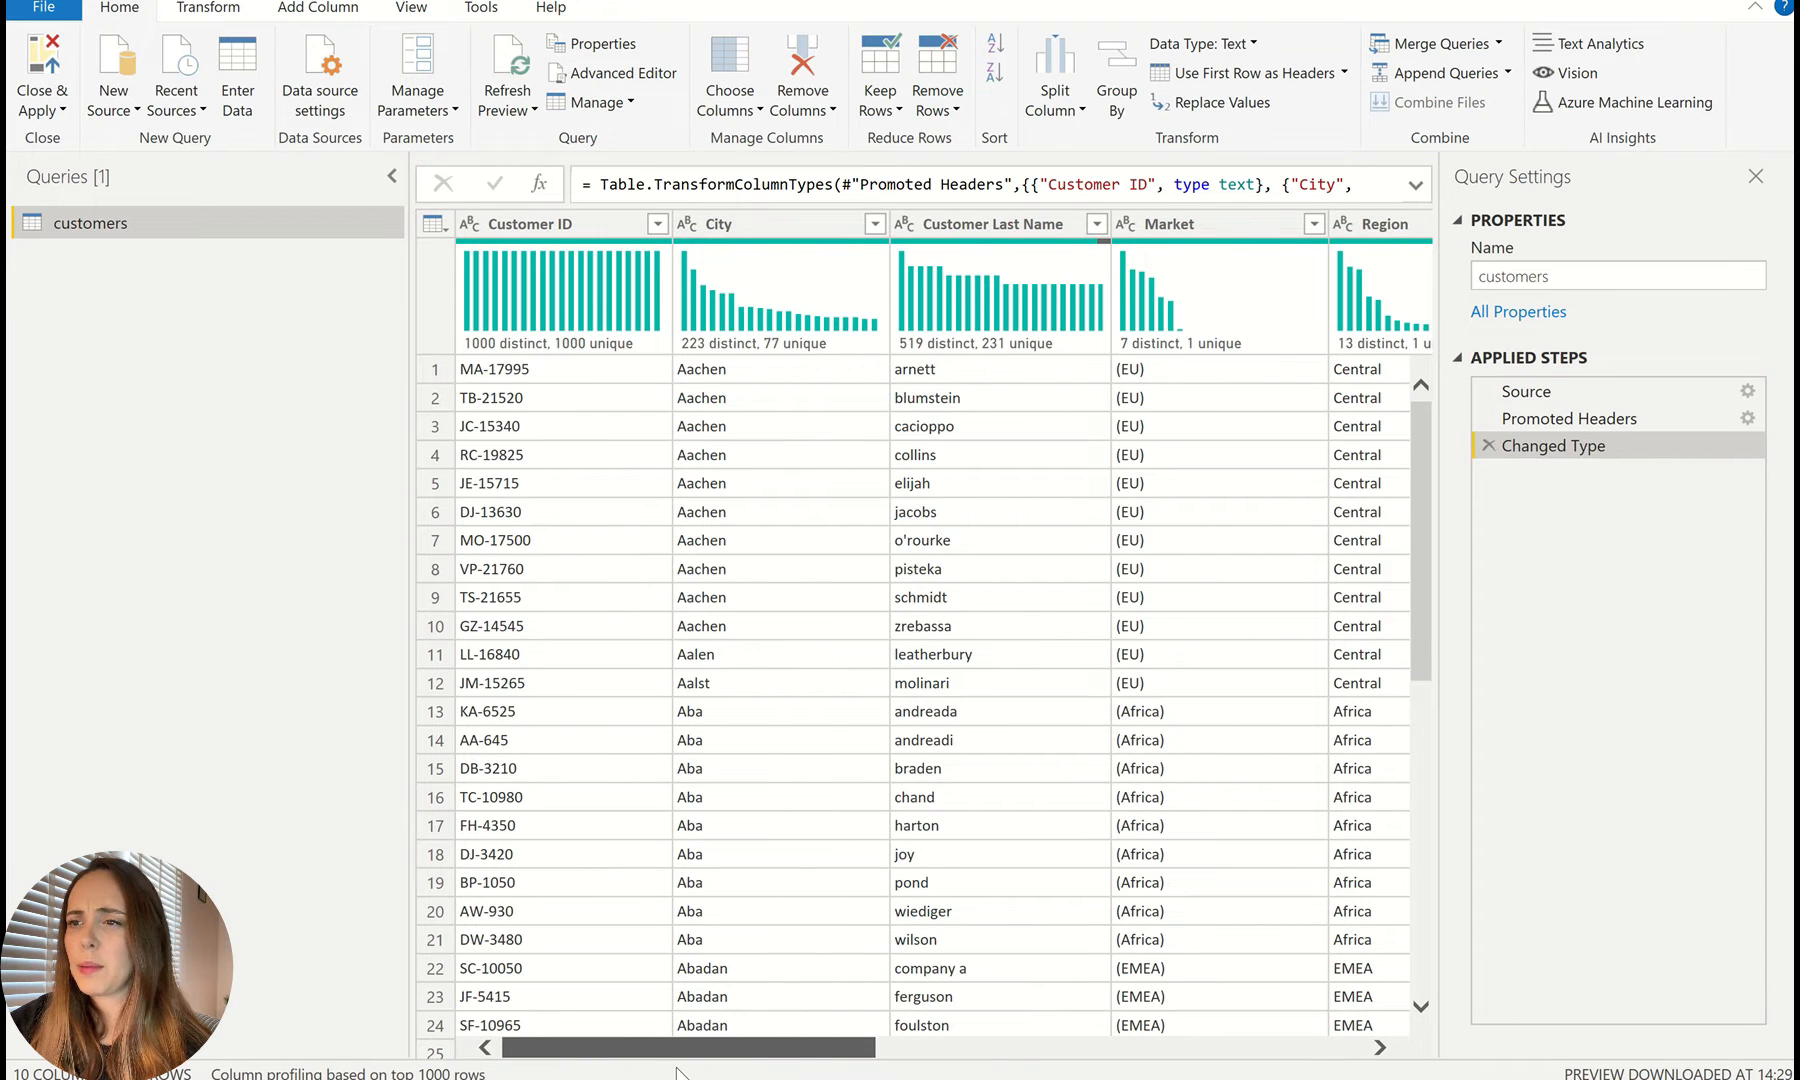
pyautogui.click(1012, 250)
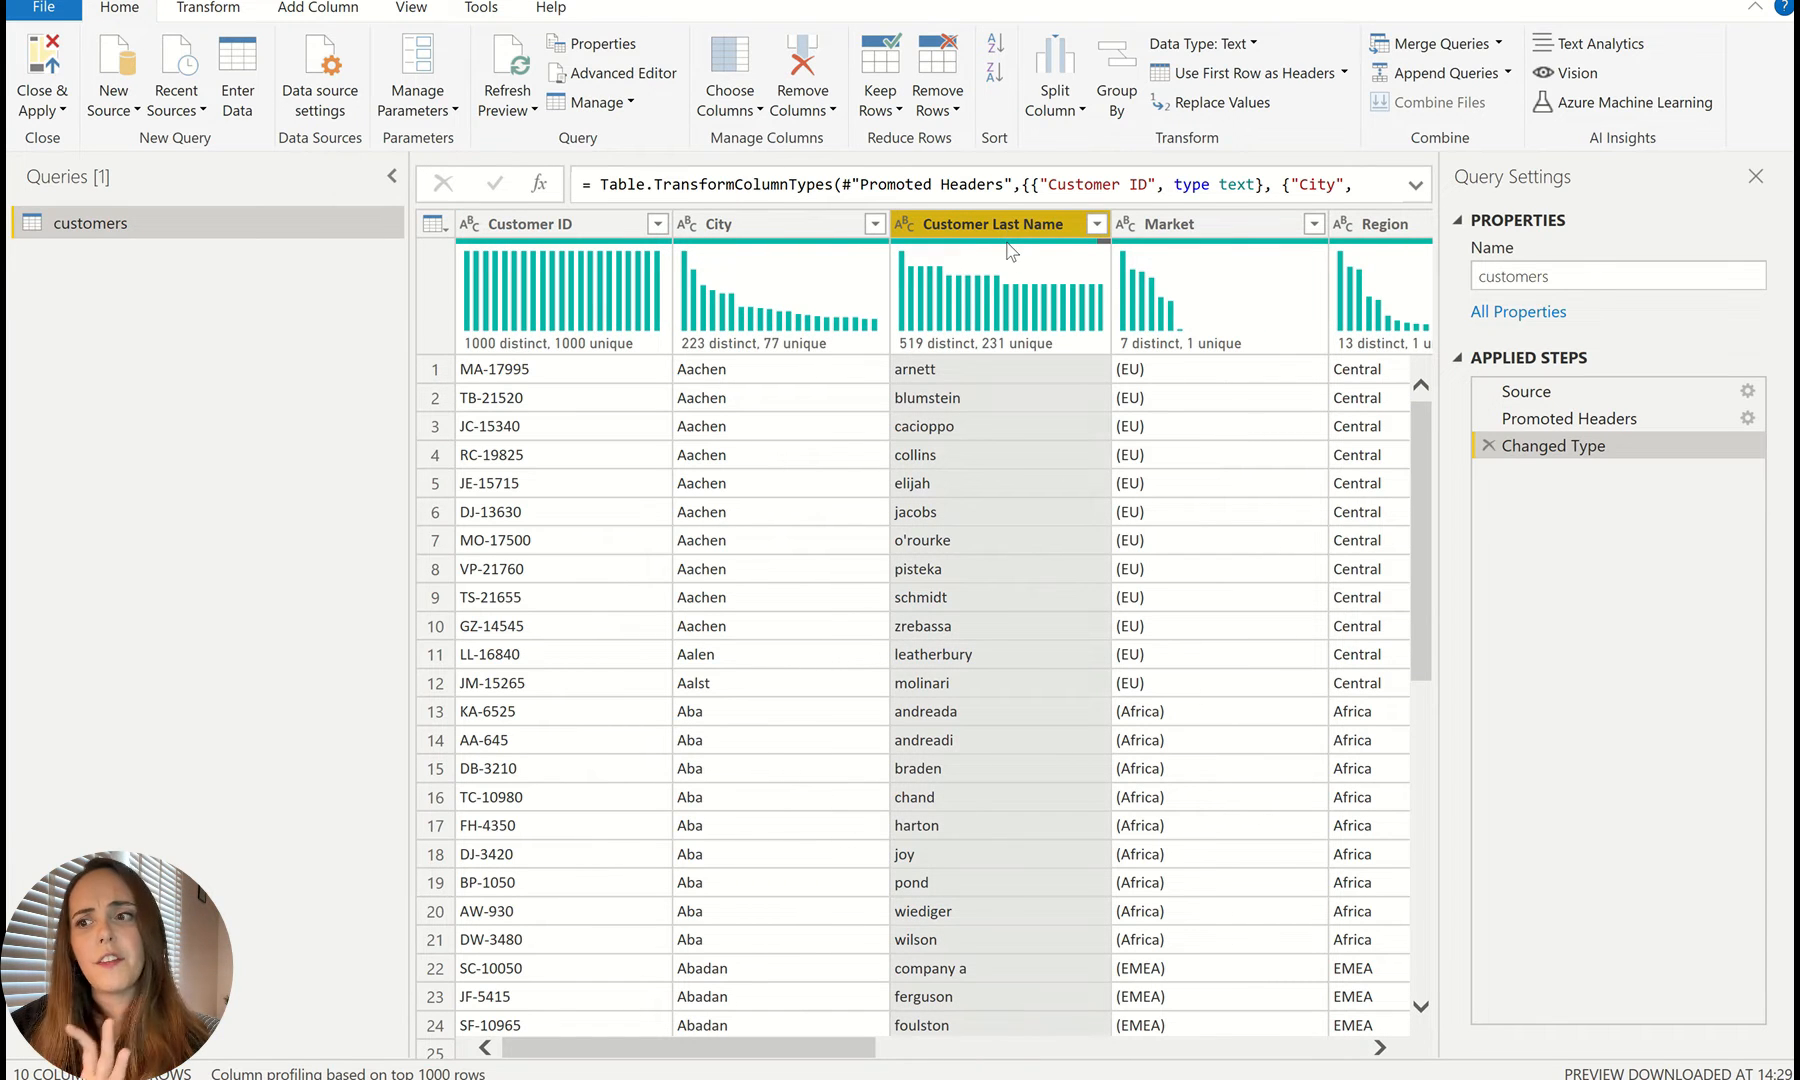
pyautogui.moveTo(1000, 255)
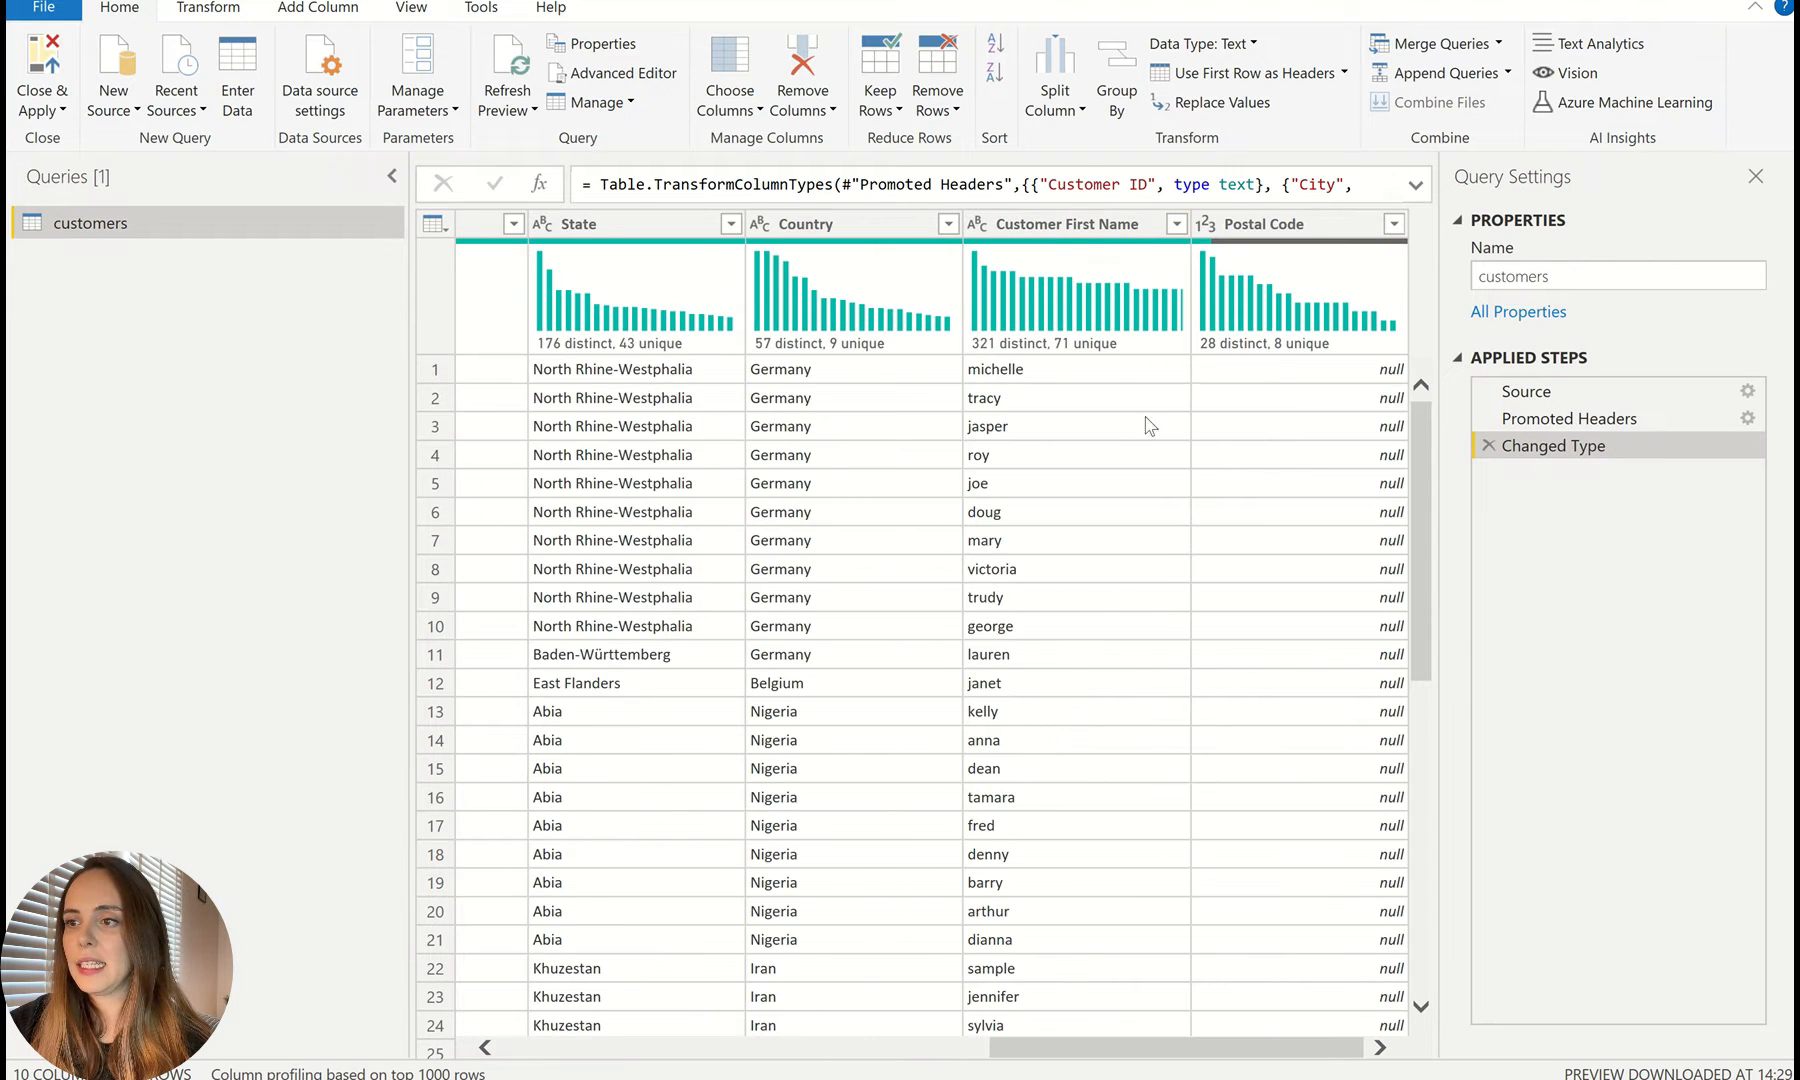
# Step: Merge Customer First Name and Customer Last Name, in that order, with a Space separator into a column named Customer Name
pyautogui.click(1080, 224)
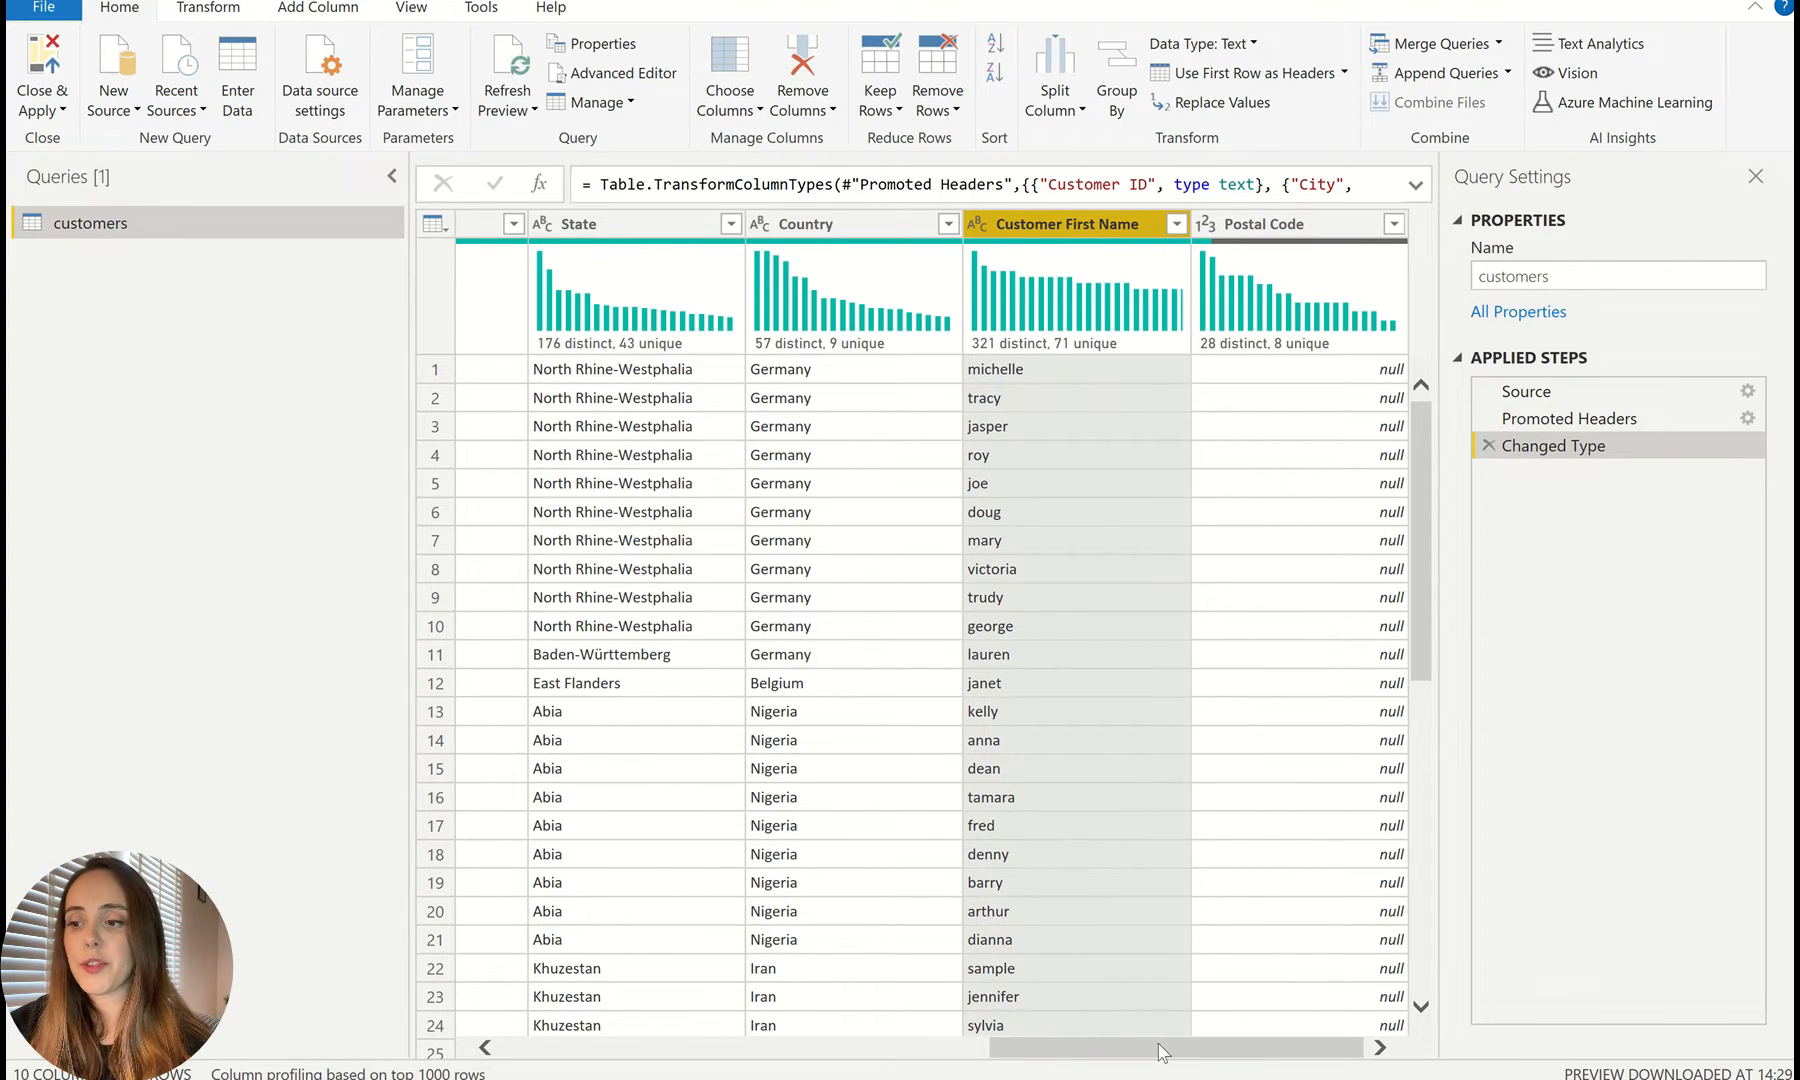
pyautogui.moveTo(1157, 1043); pyautogui.dragTo(795, 1045)
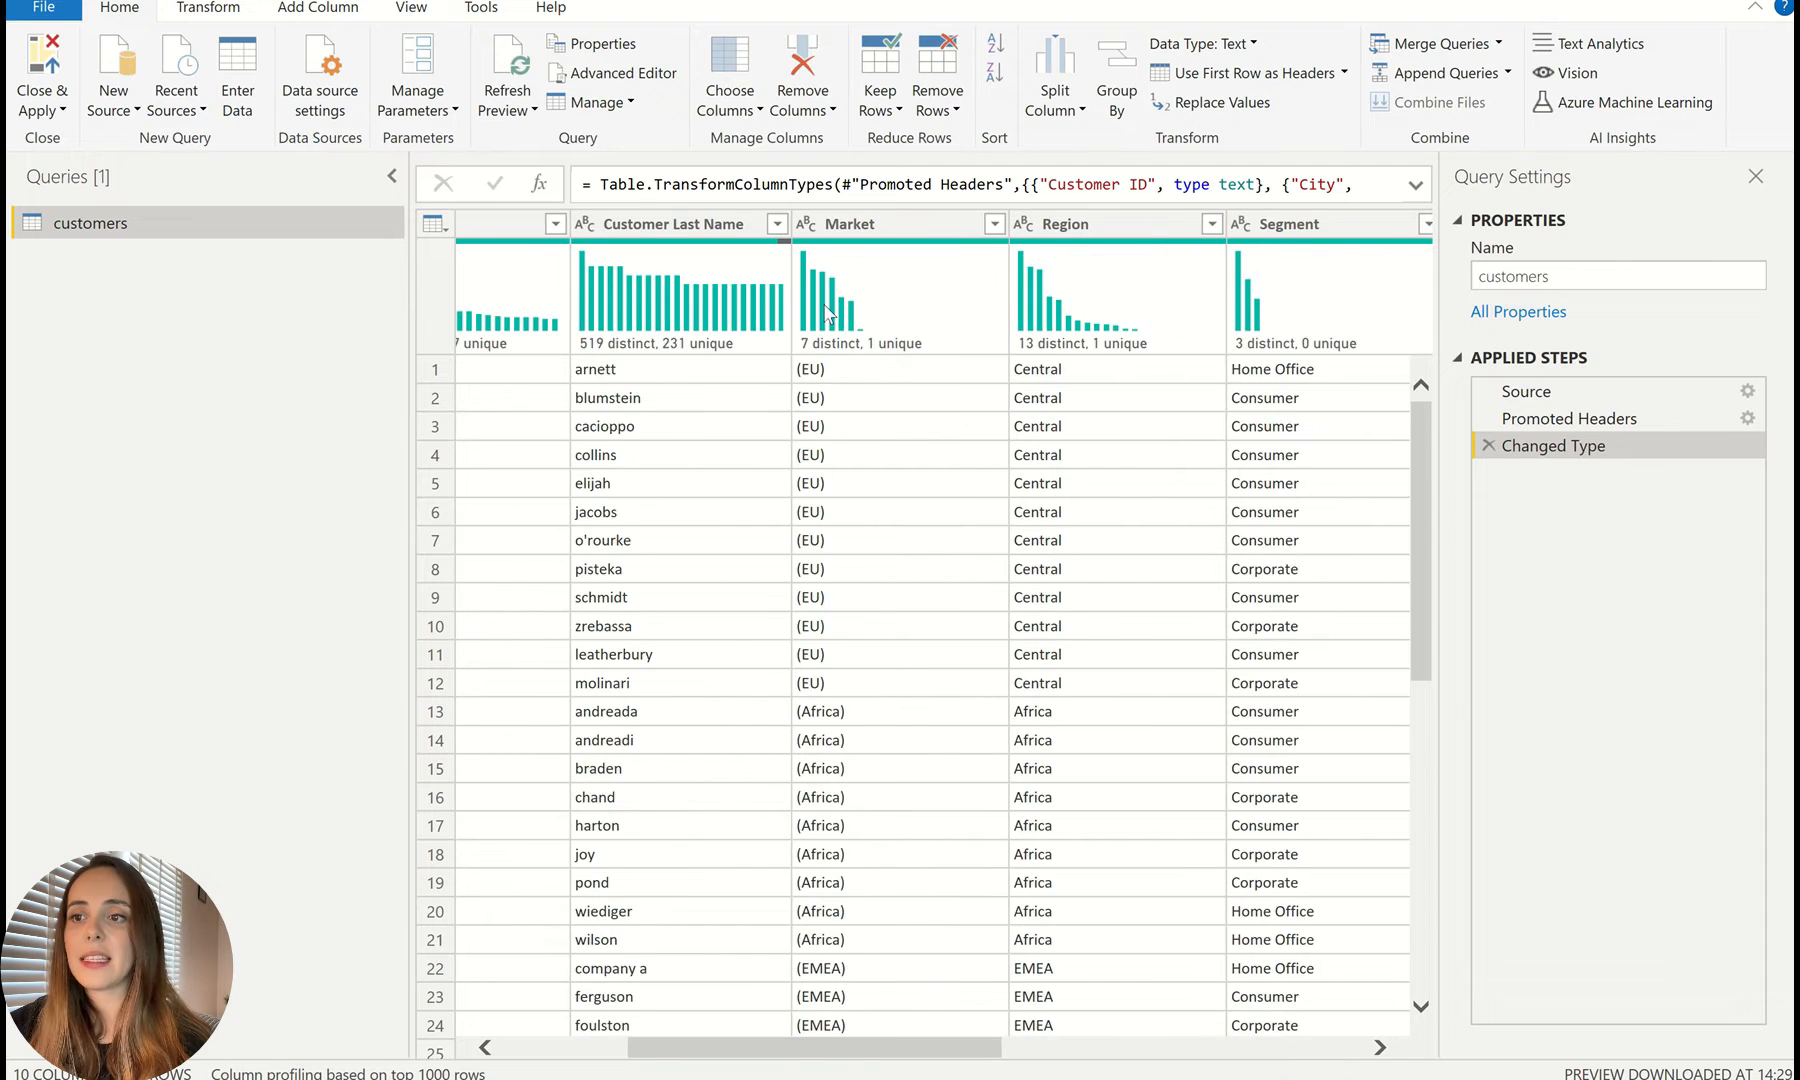
pyautogui.click(660, 224)
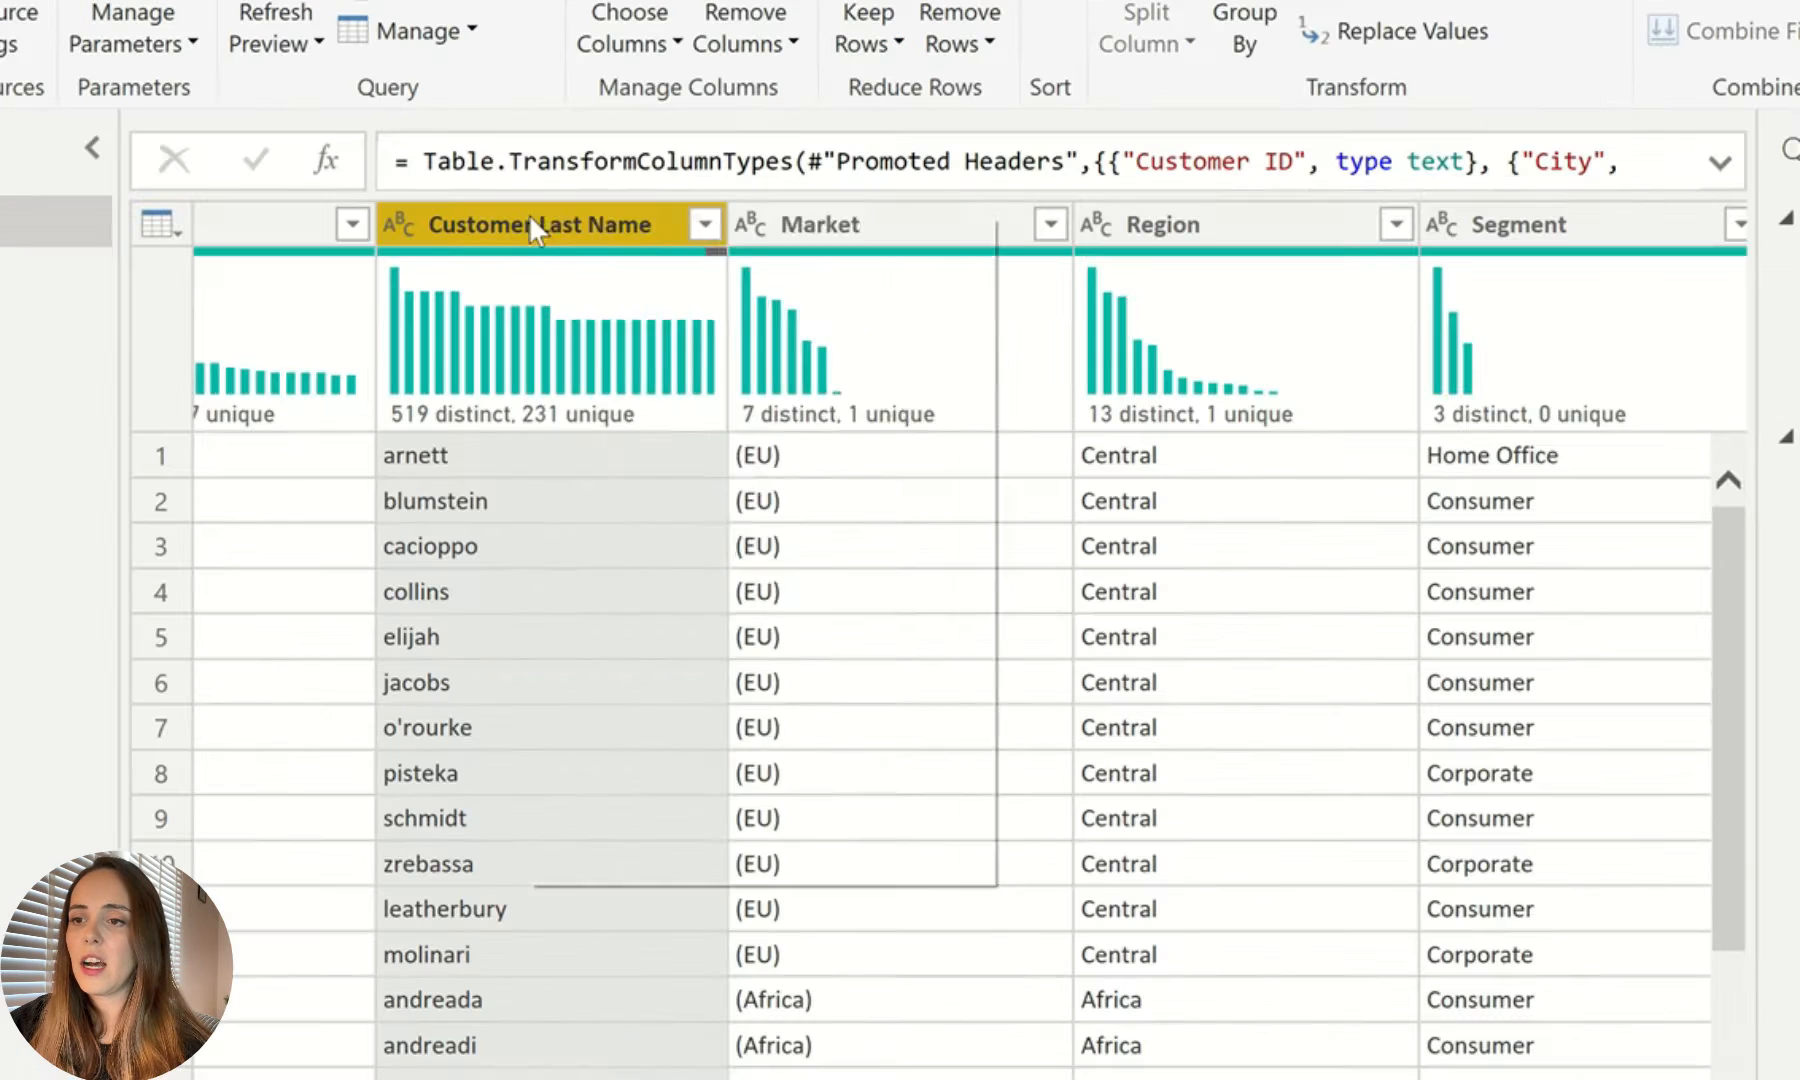
pyautogui.rightClick(667, 224)
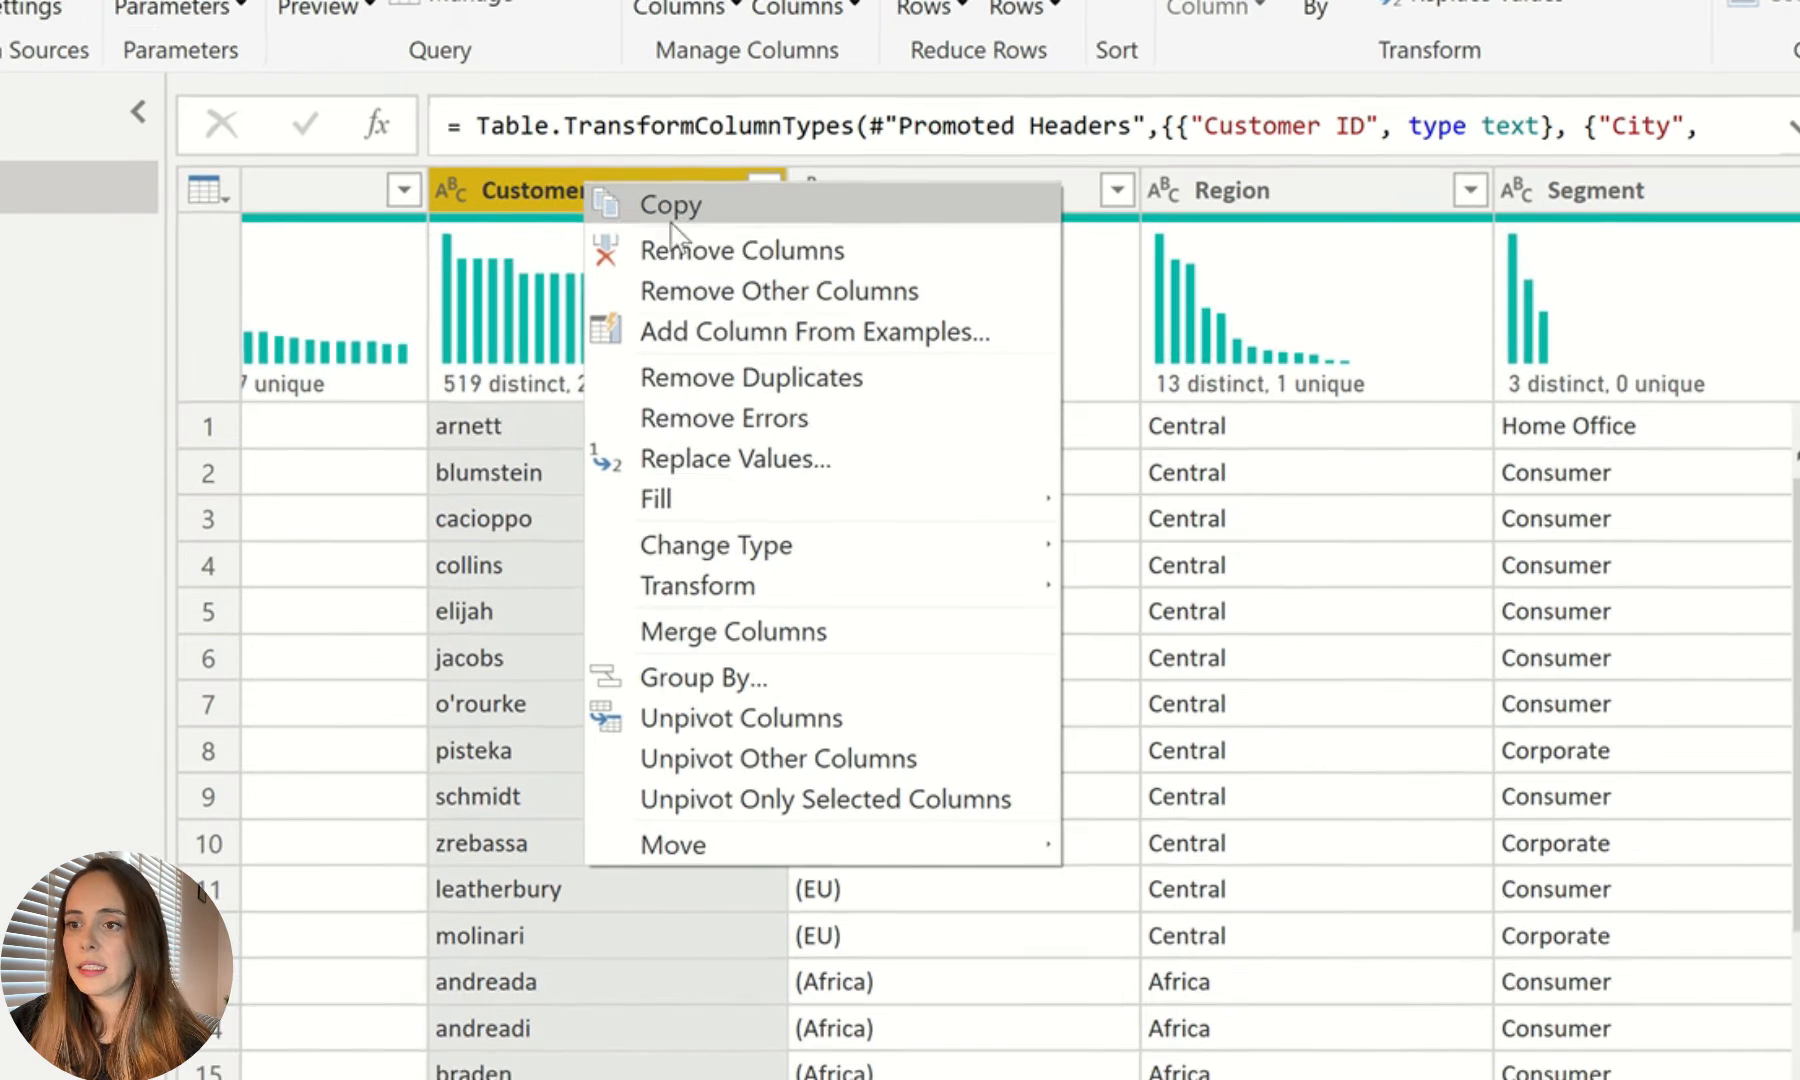
pyautogui.click(771, 636)
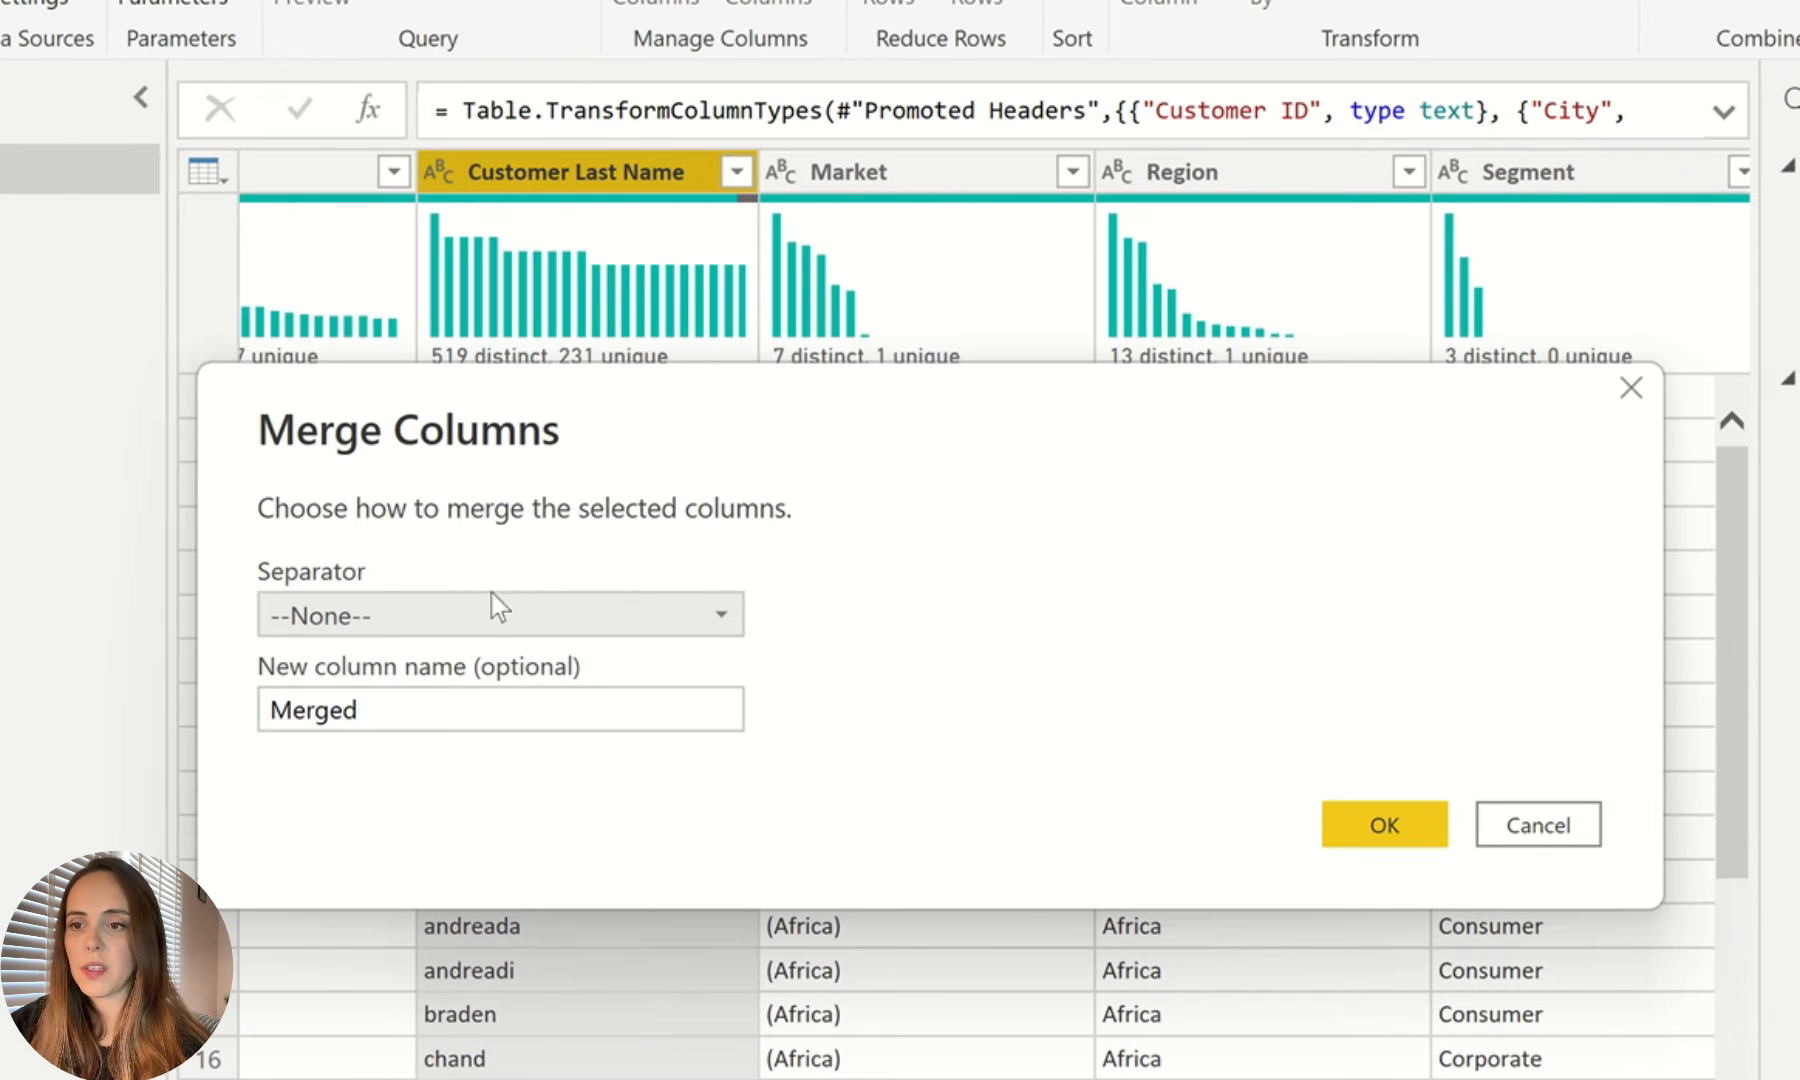
pyautogui.click(482, 616)
pyautogui.click(346, 864)
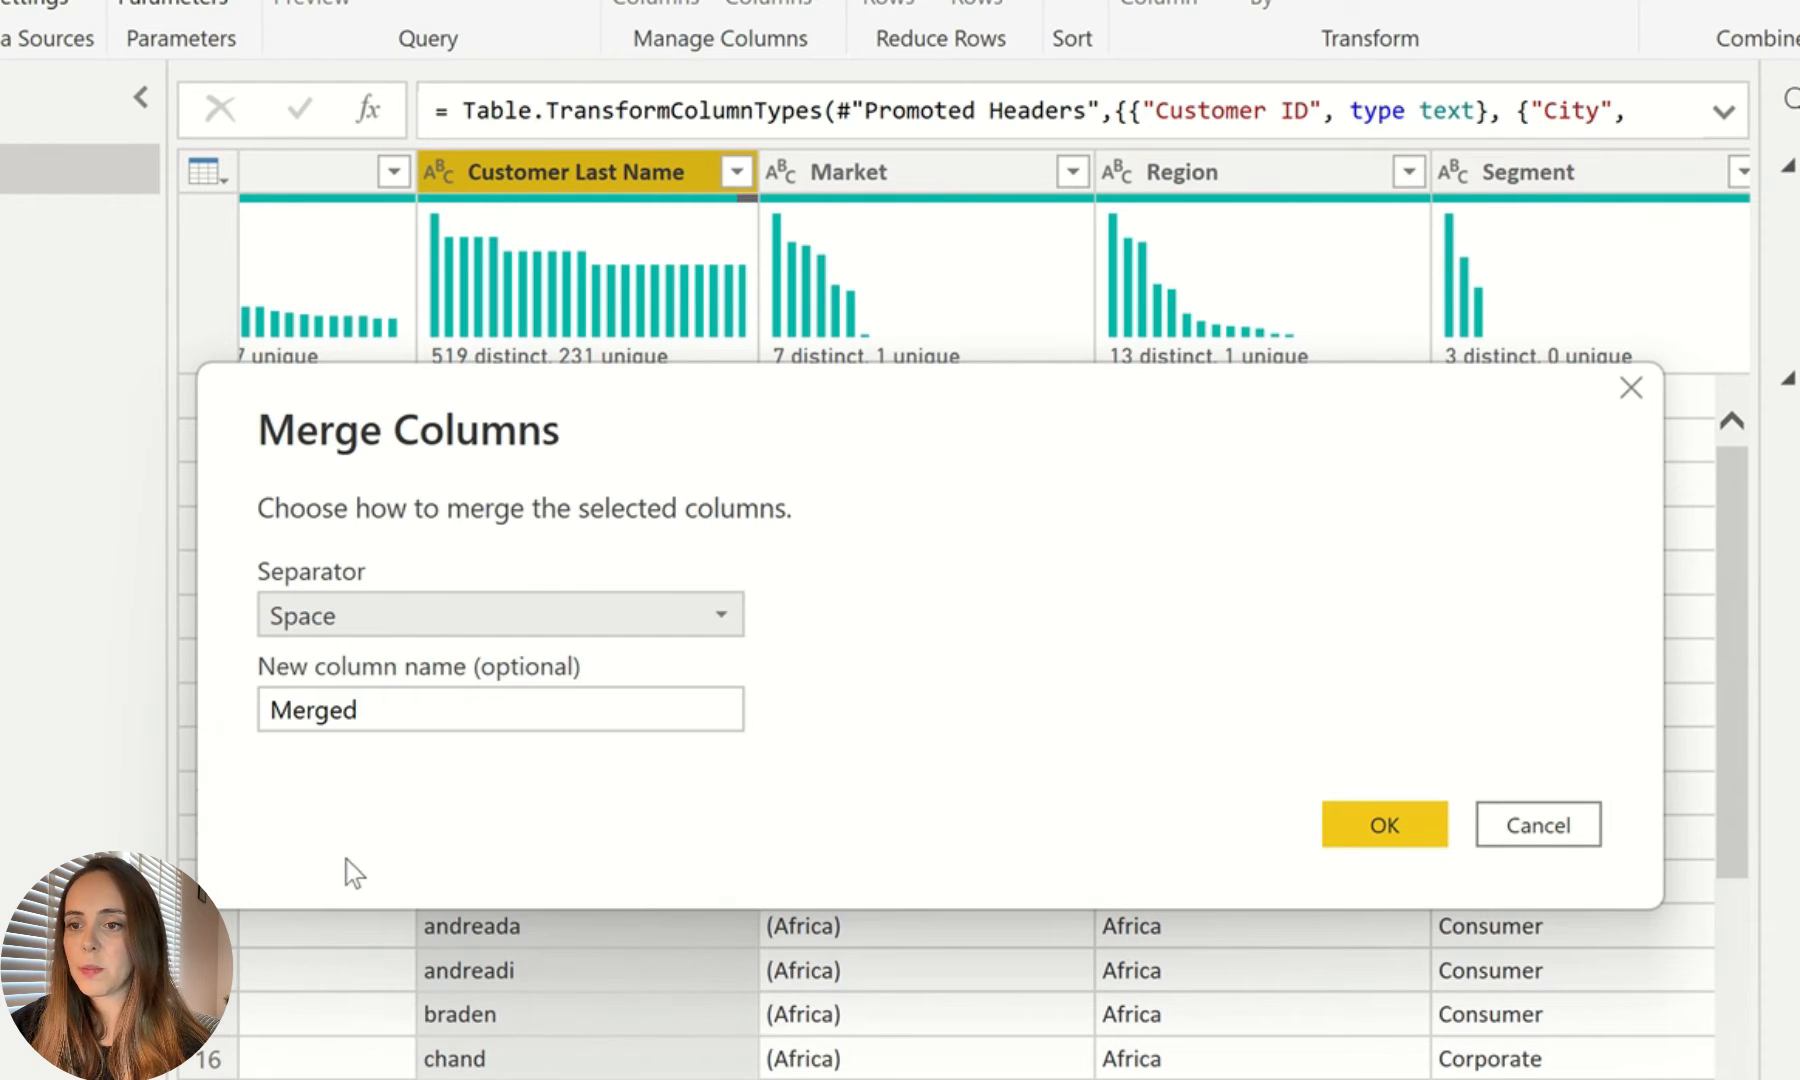
pyautogui.moveTo(380, 705); pyautogui.dragTo(229, 712)
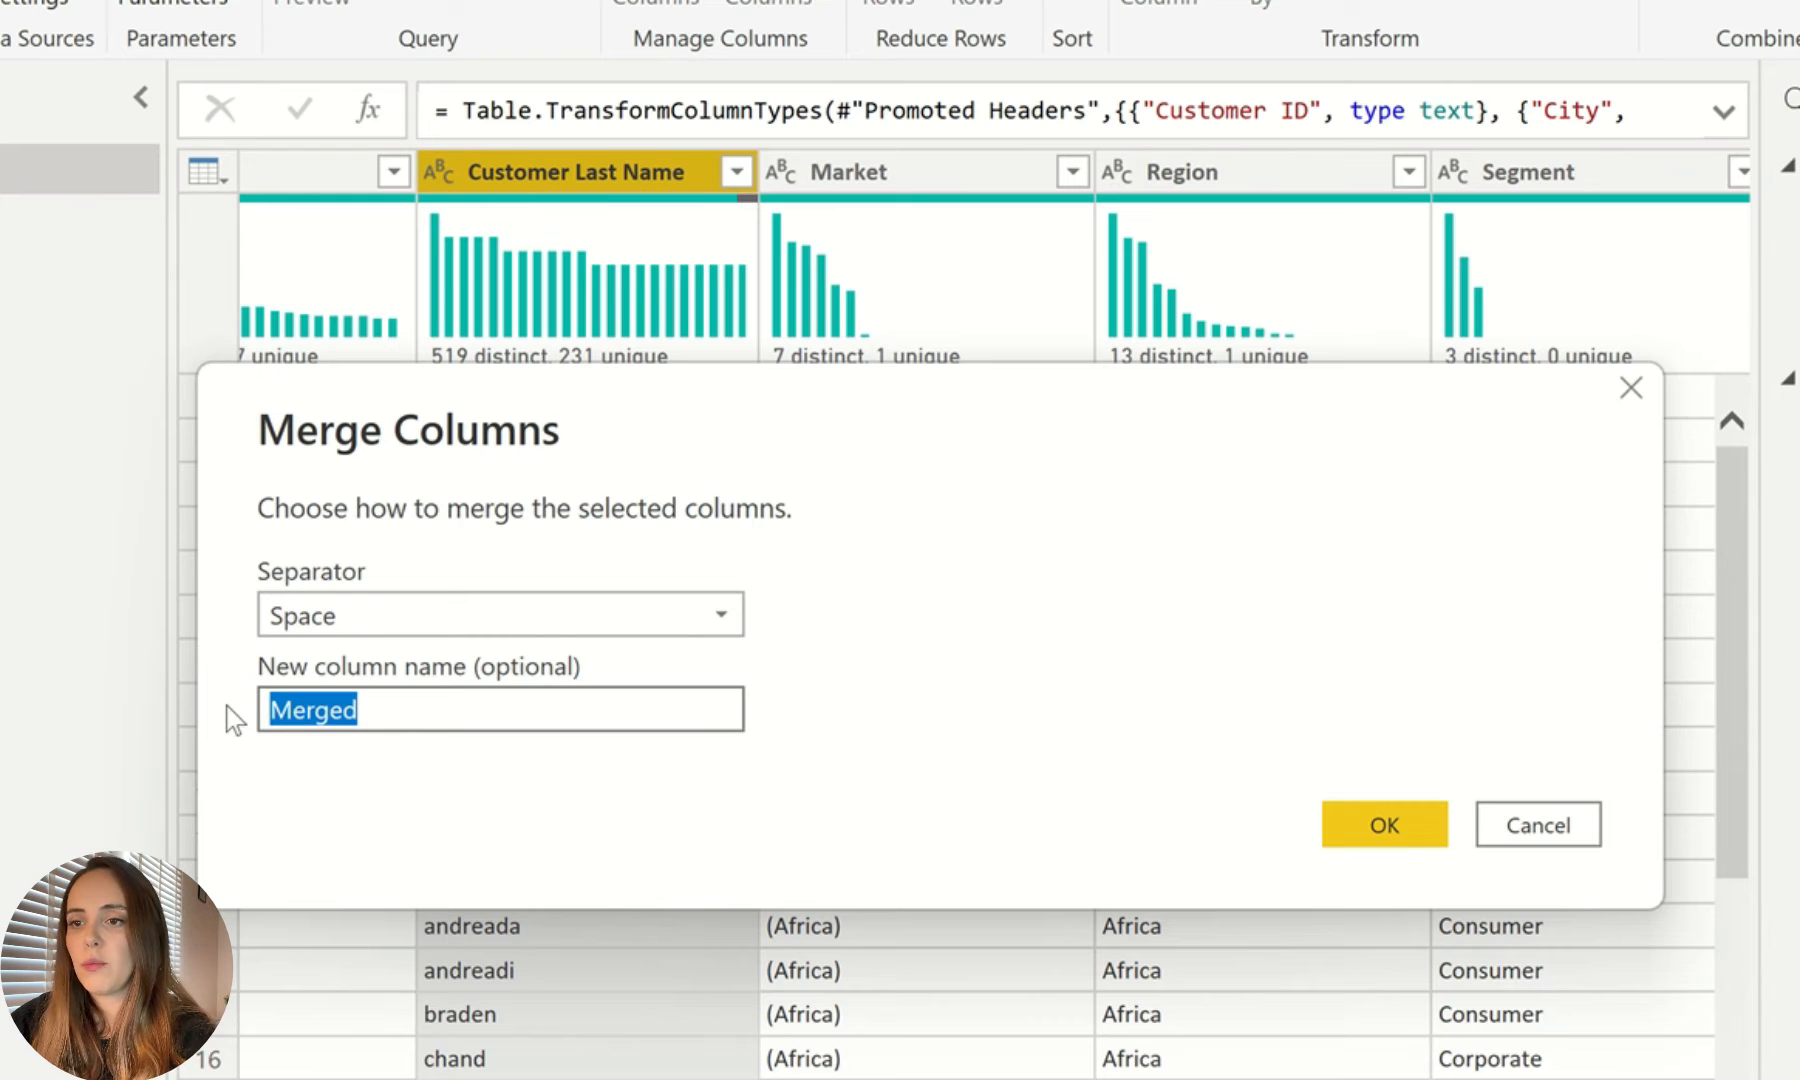
pyautogui.write('Cu')
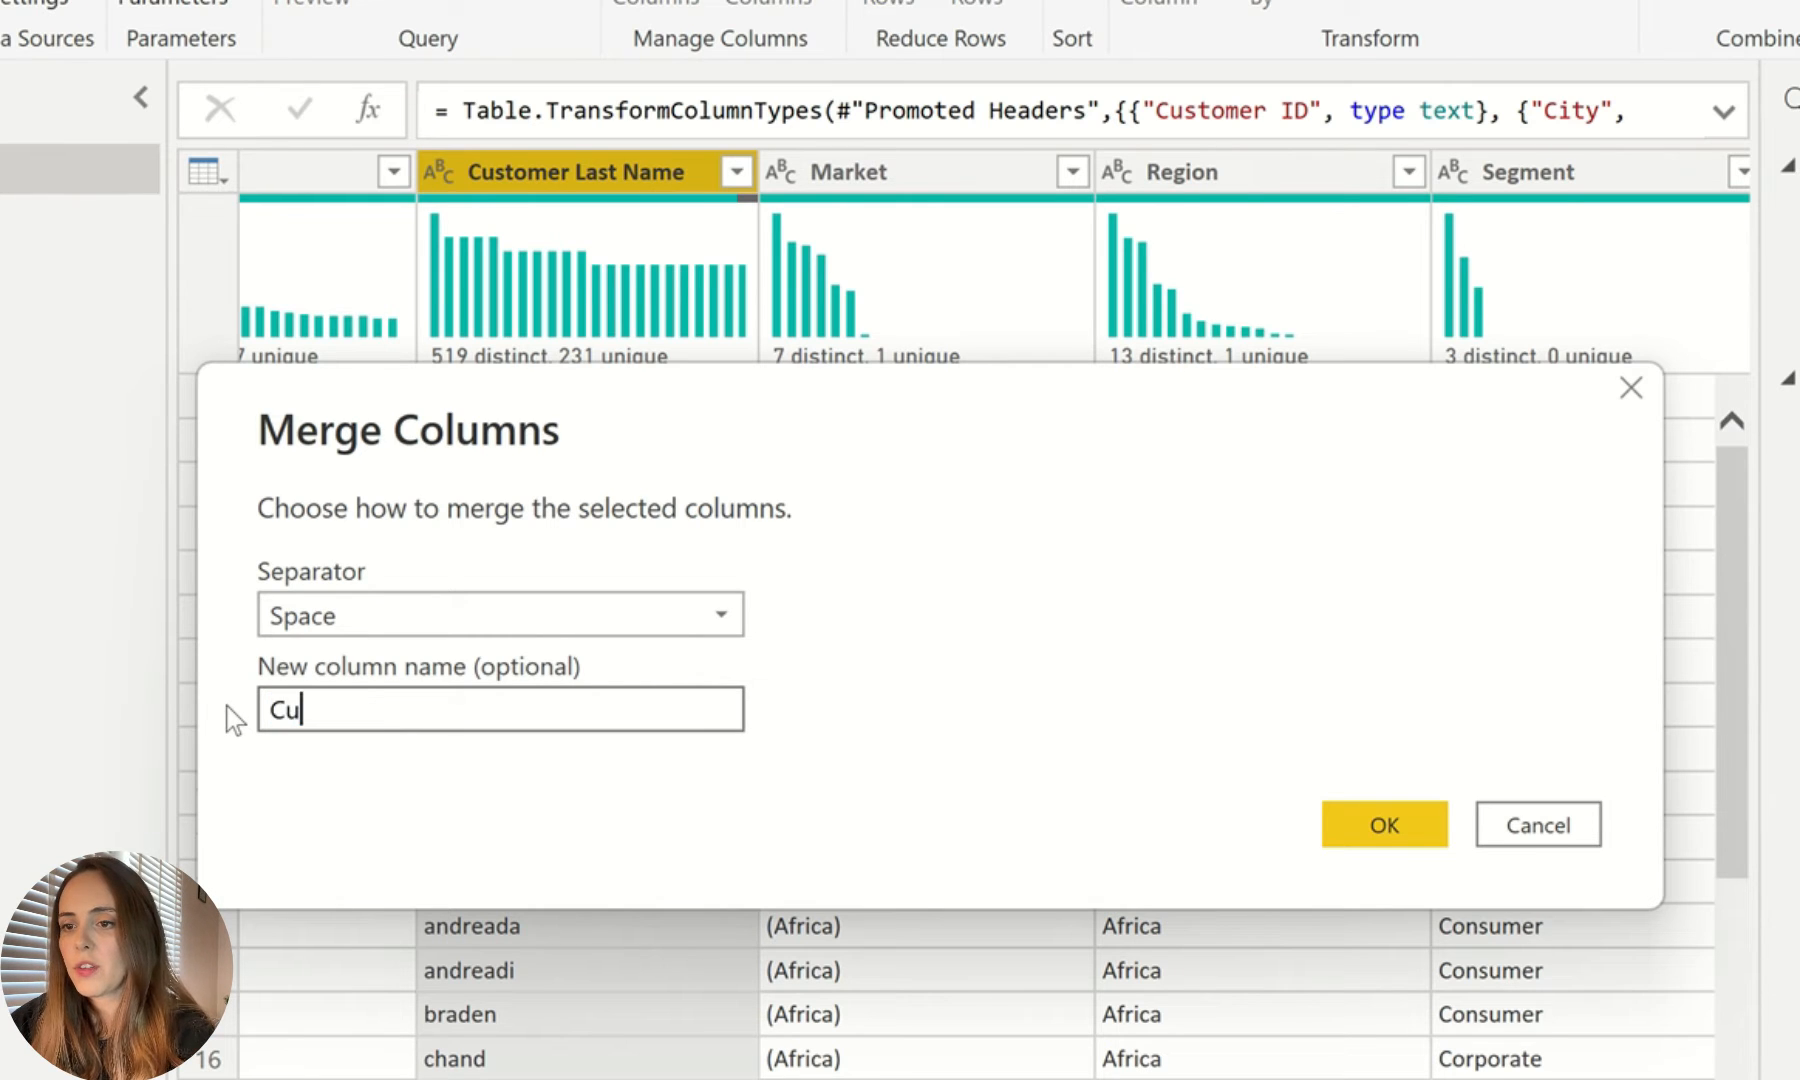
pyautogui.write('stomer Name')
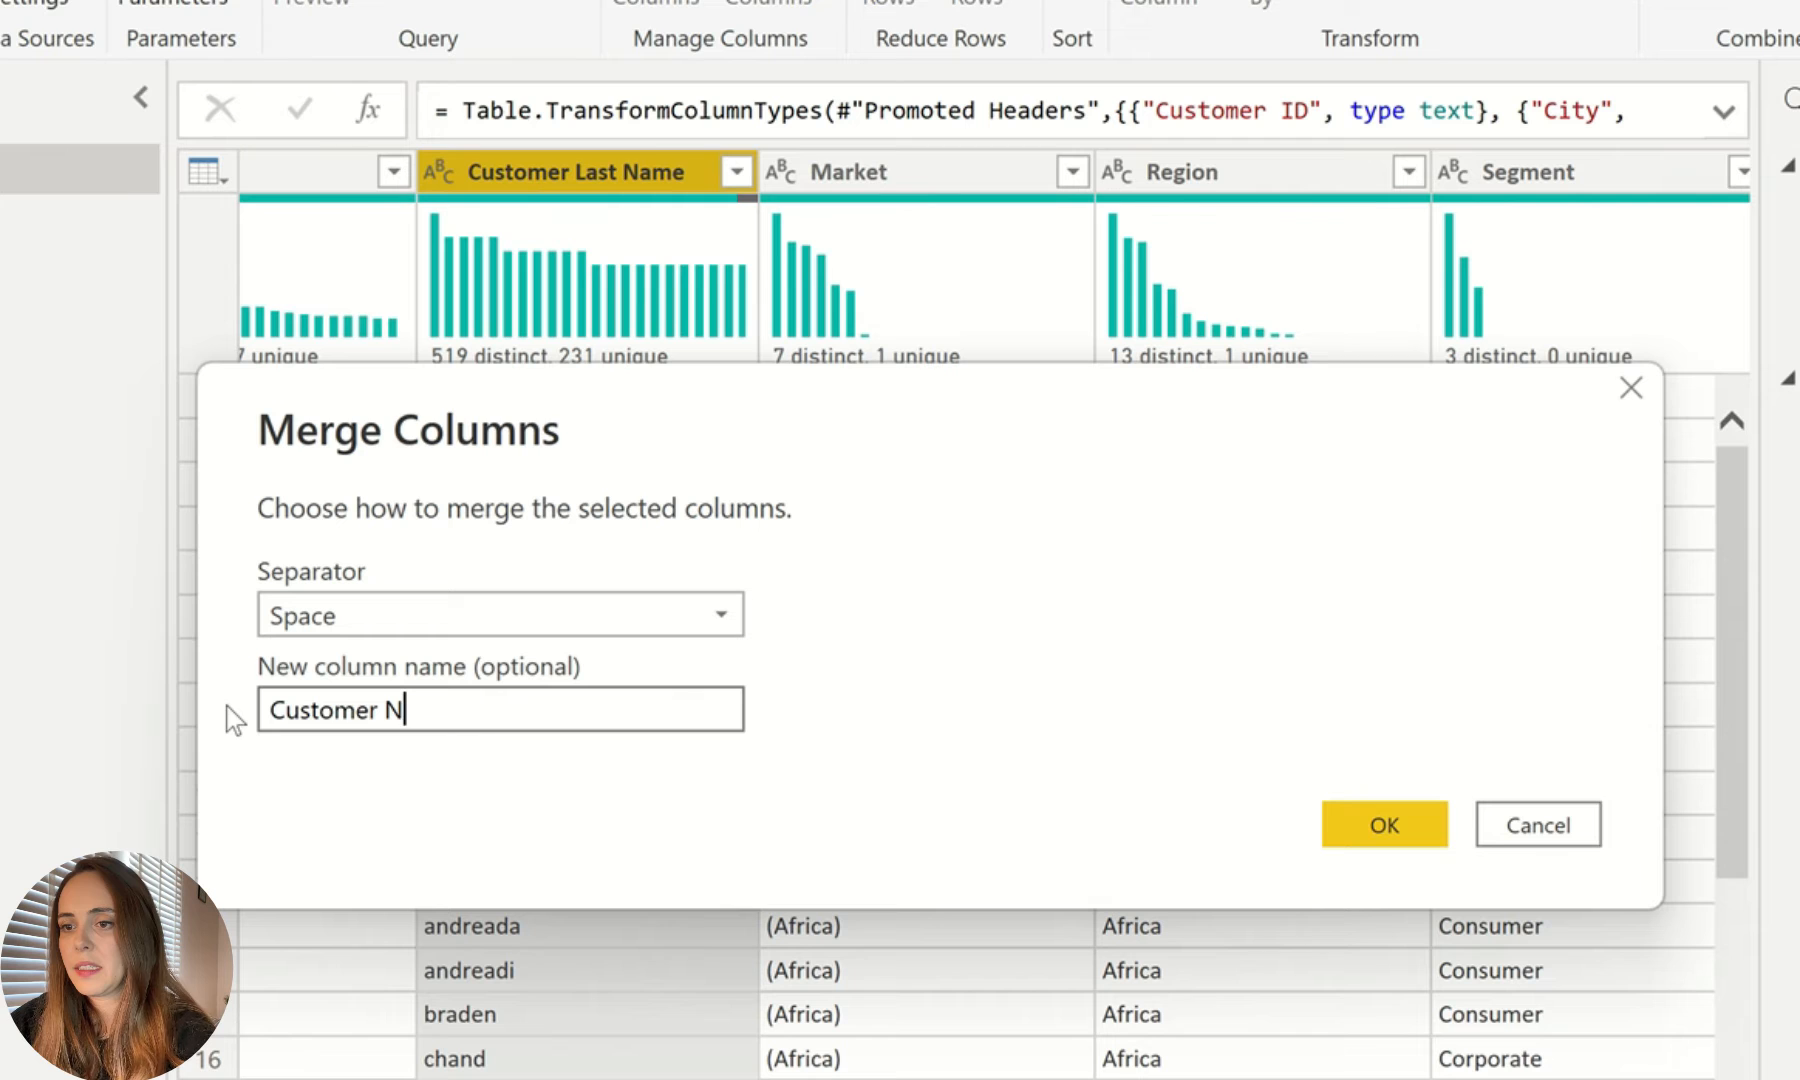
pyautogui.click(1378, 822)
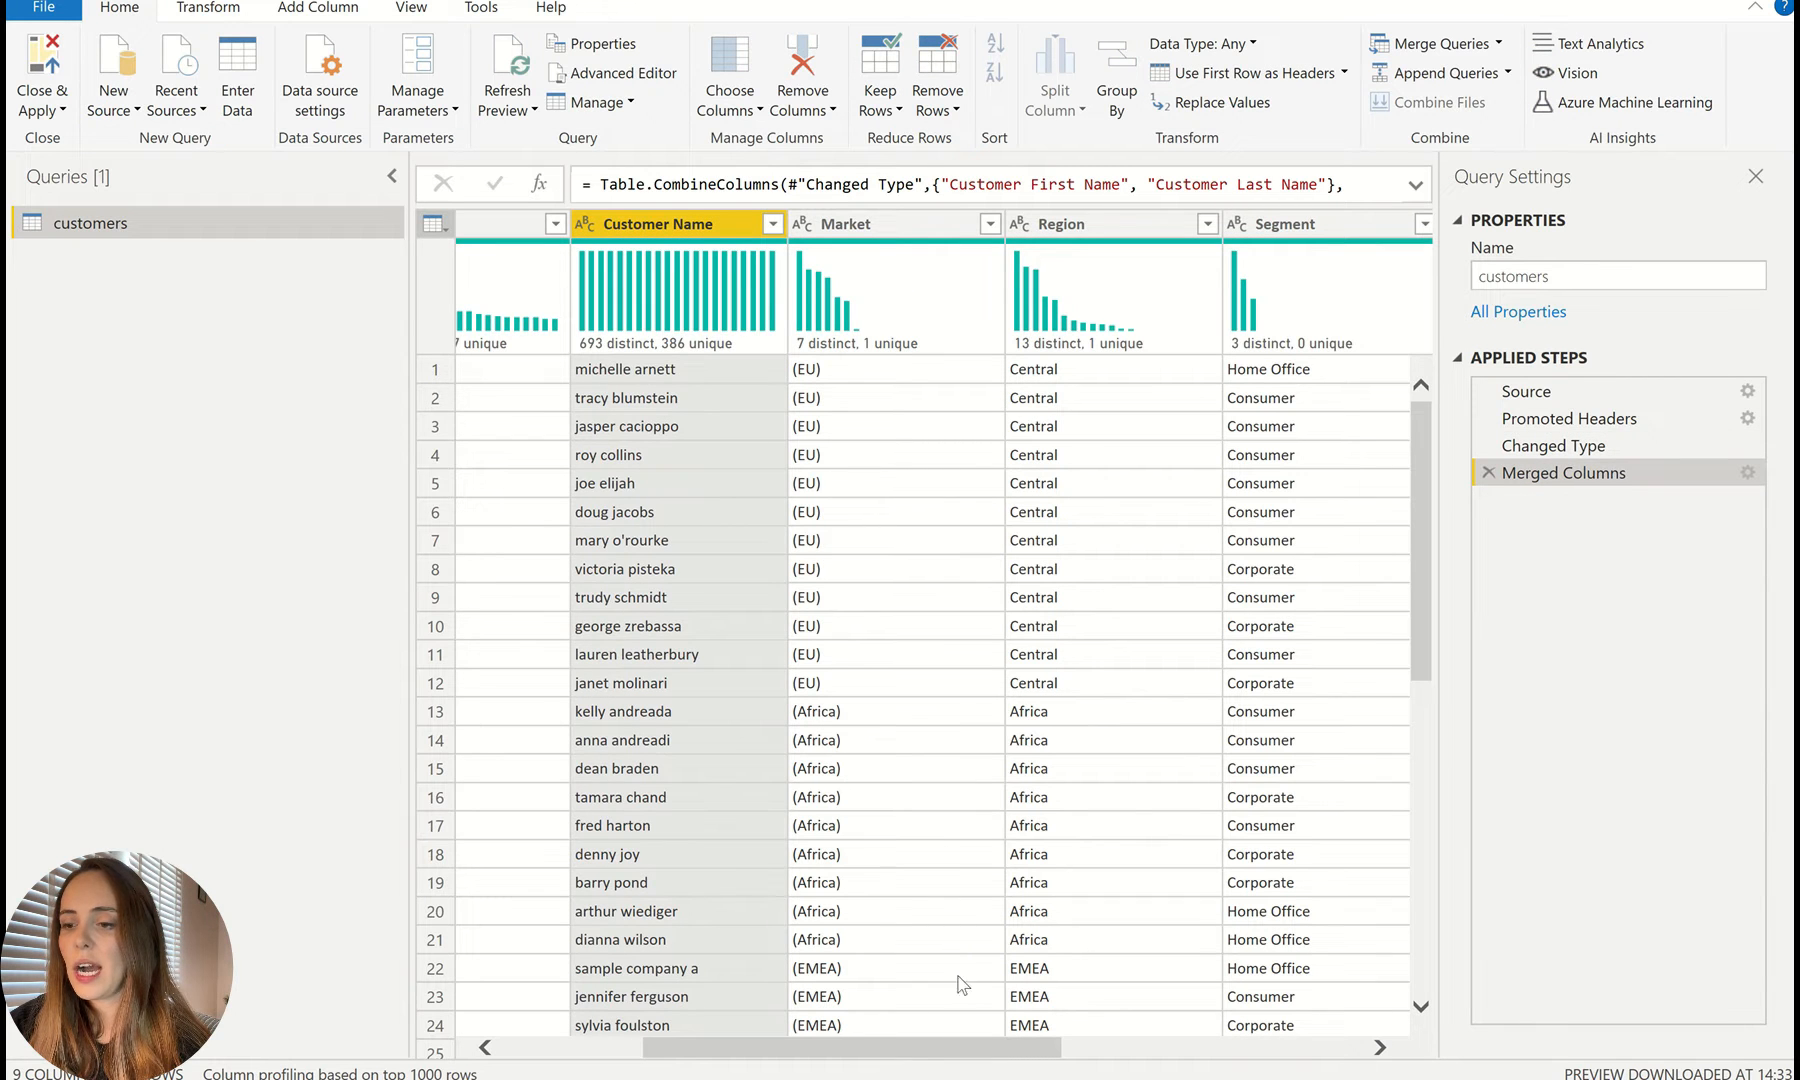
# Step: Compare the commands that transform existing columns with those that add new columns
pyautogui.moveTo(970, 1049); pyautogui.dragTo(717, 1047)
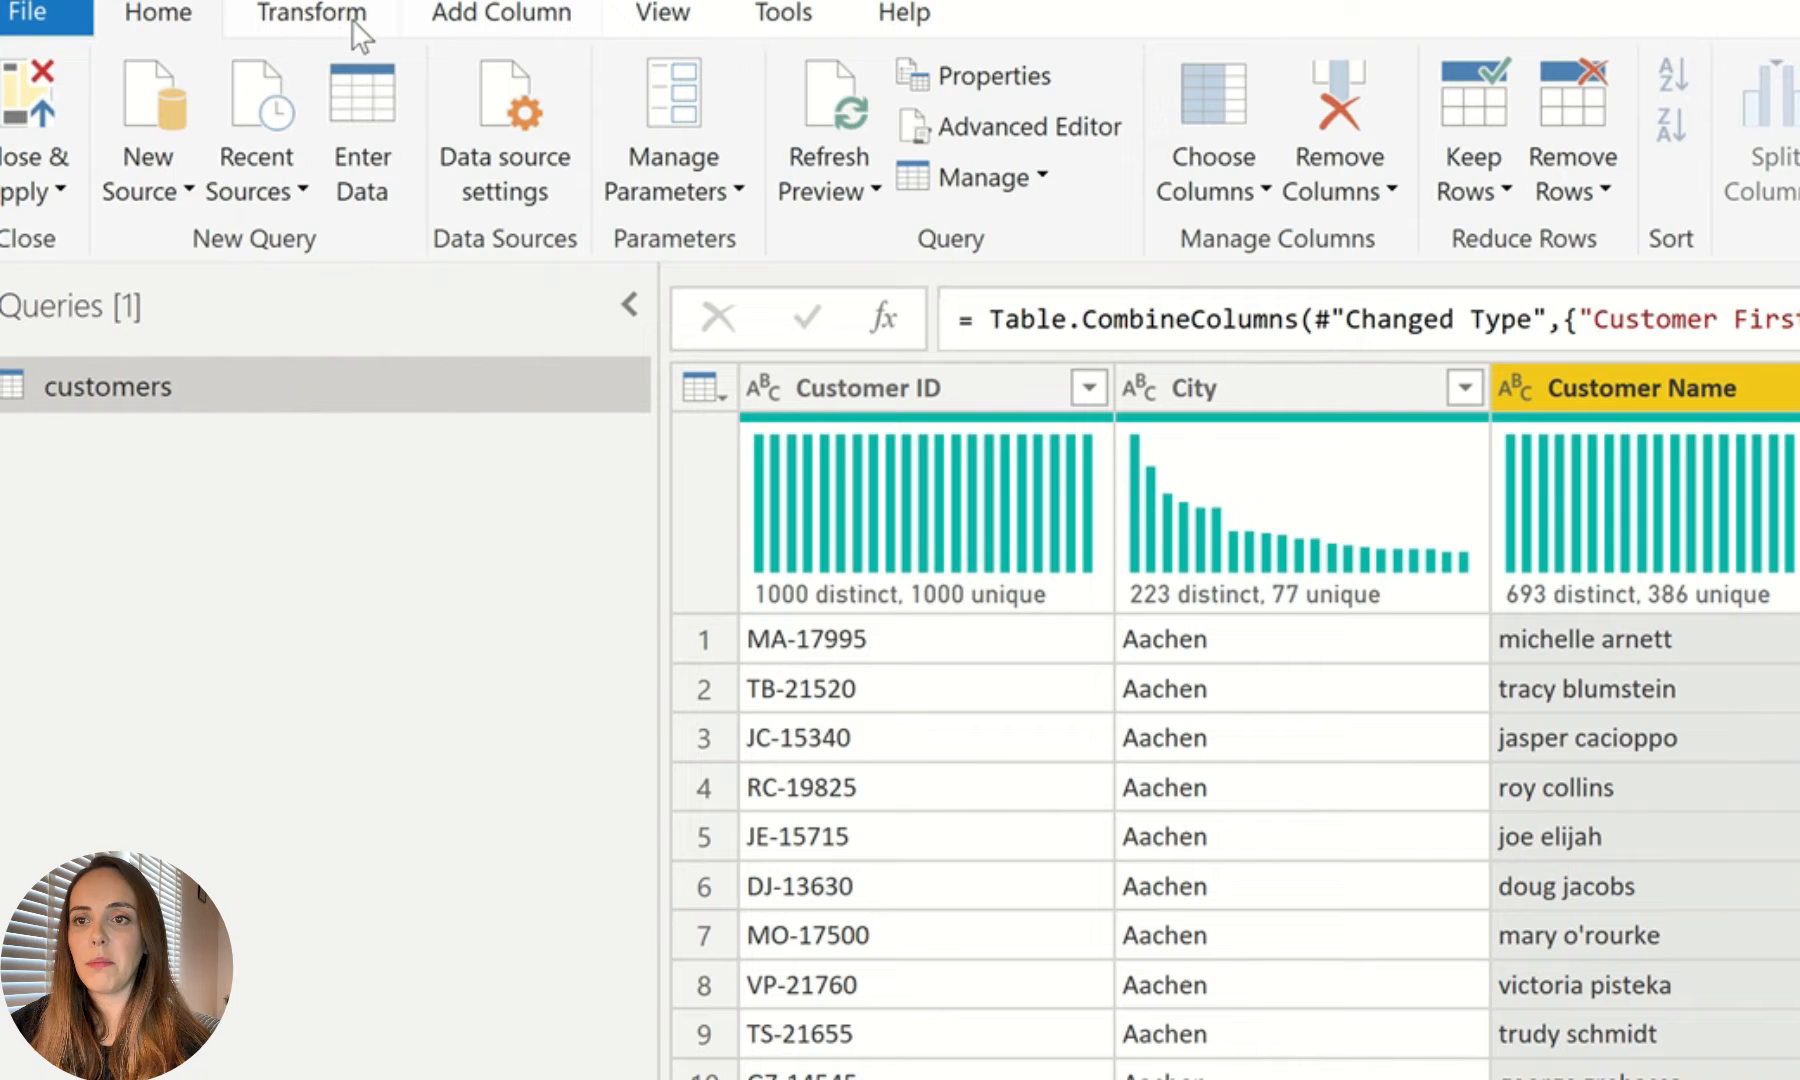
pyautogui.click(230, 16)
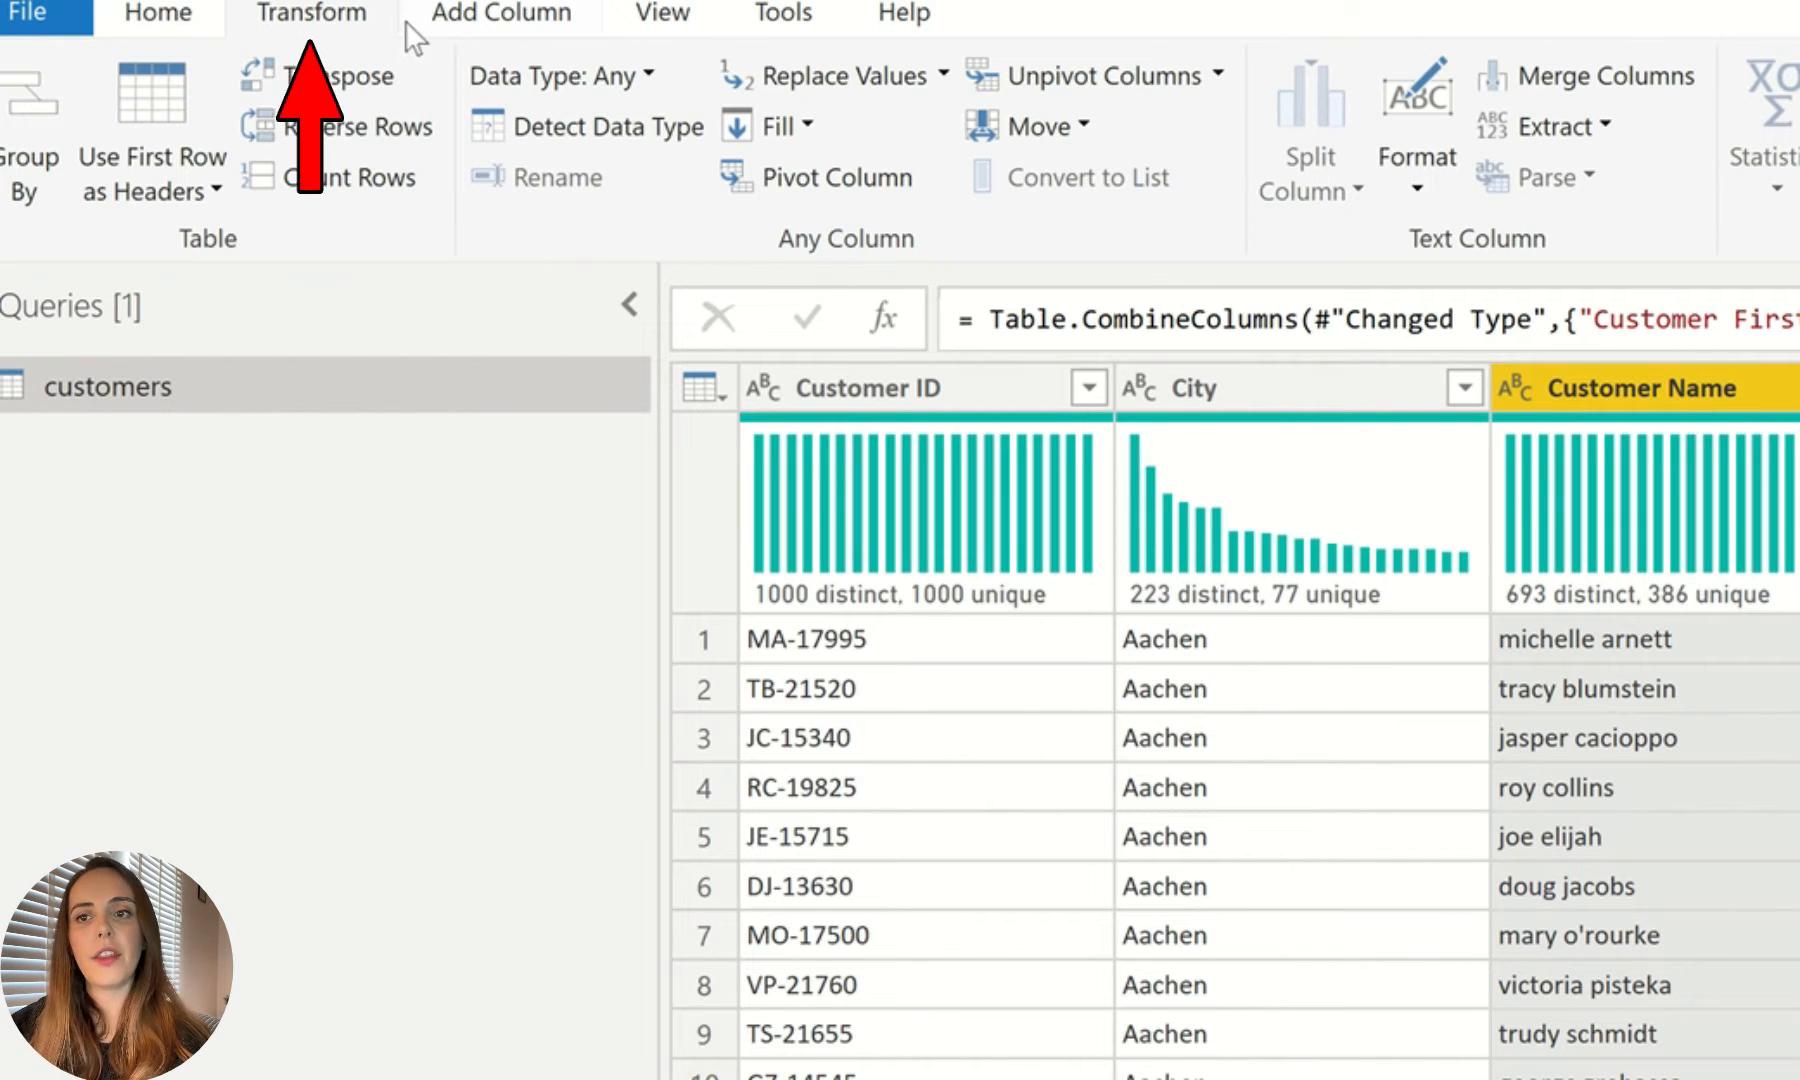
pyautogui.click(538, 22)
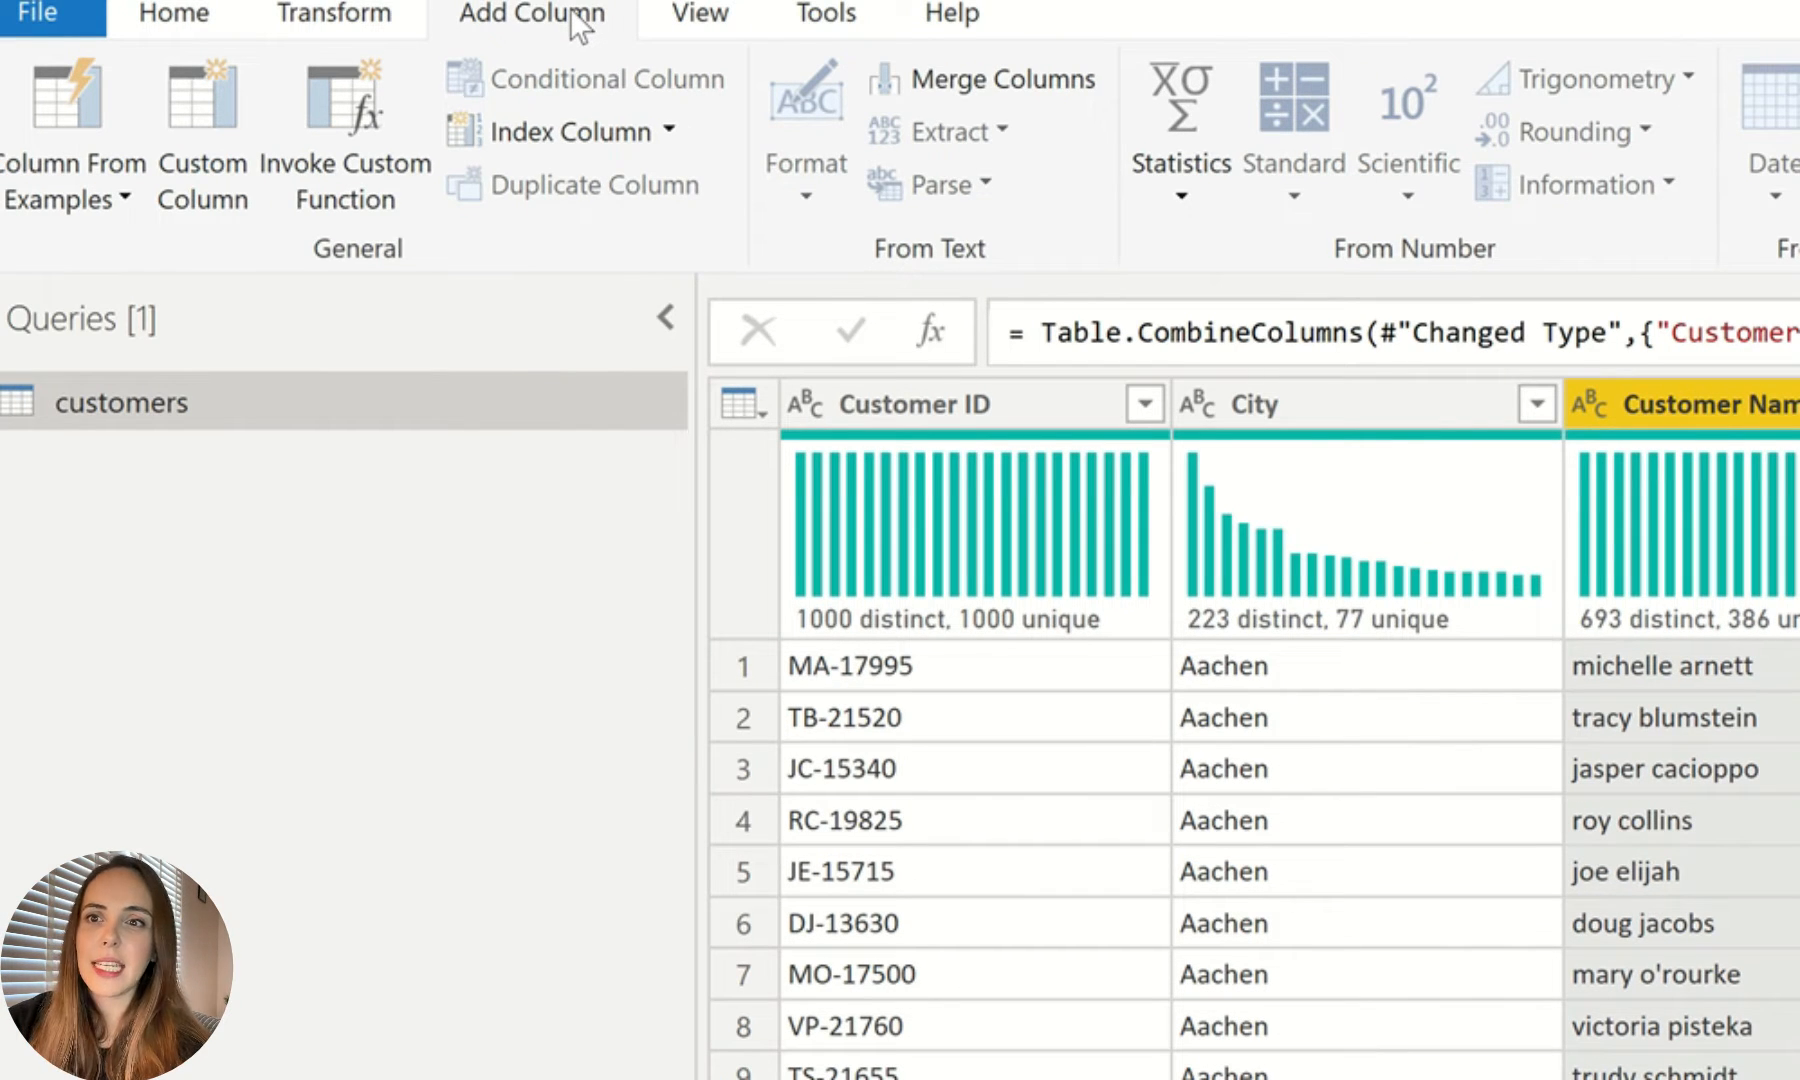
pyautogui.click(359, 25)
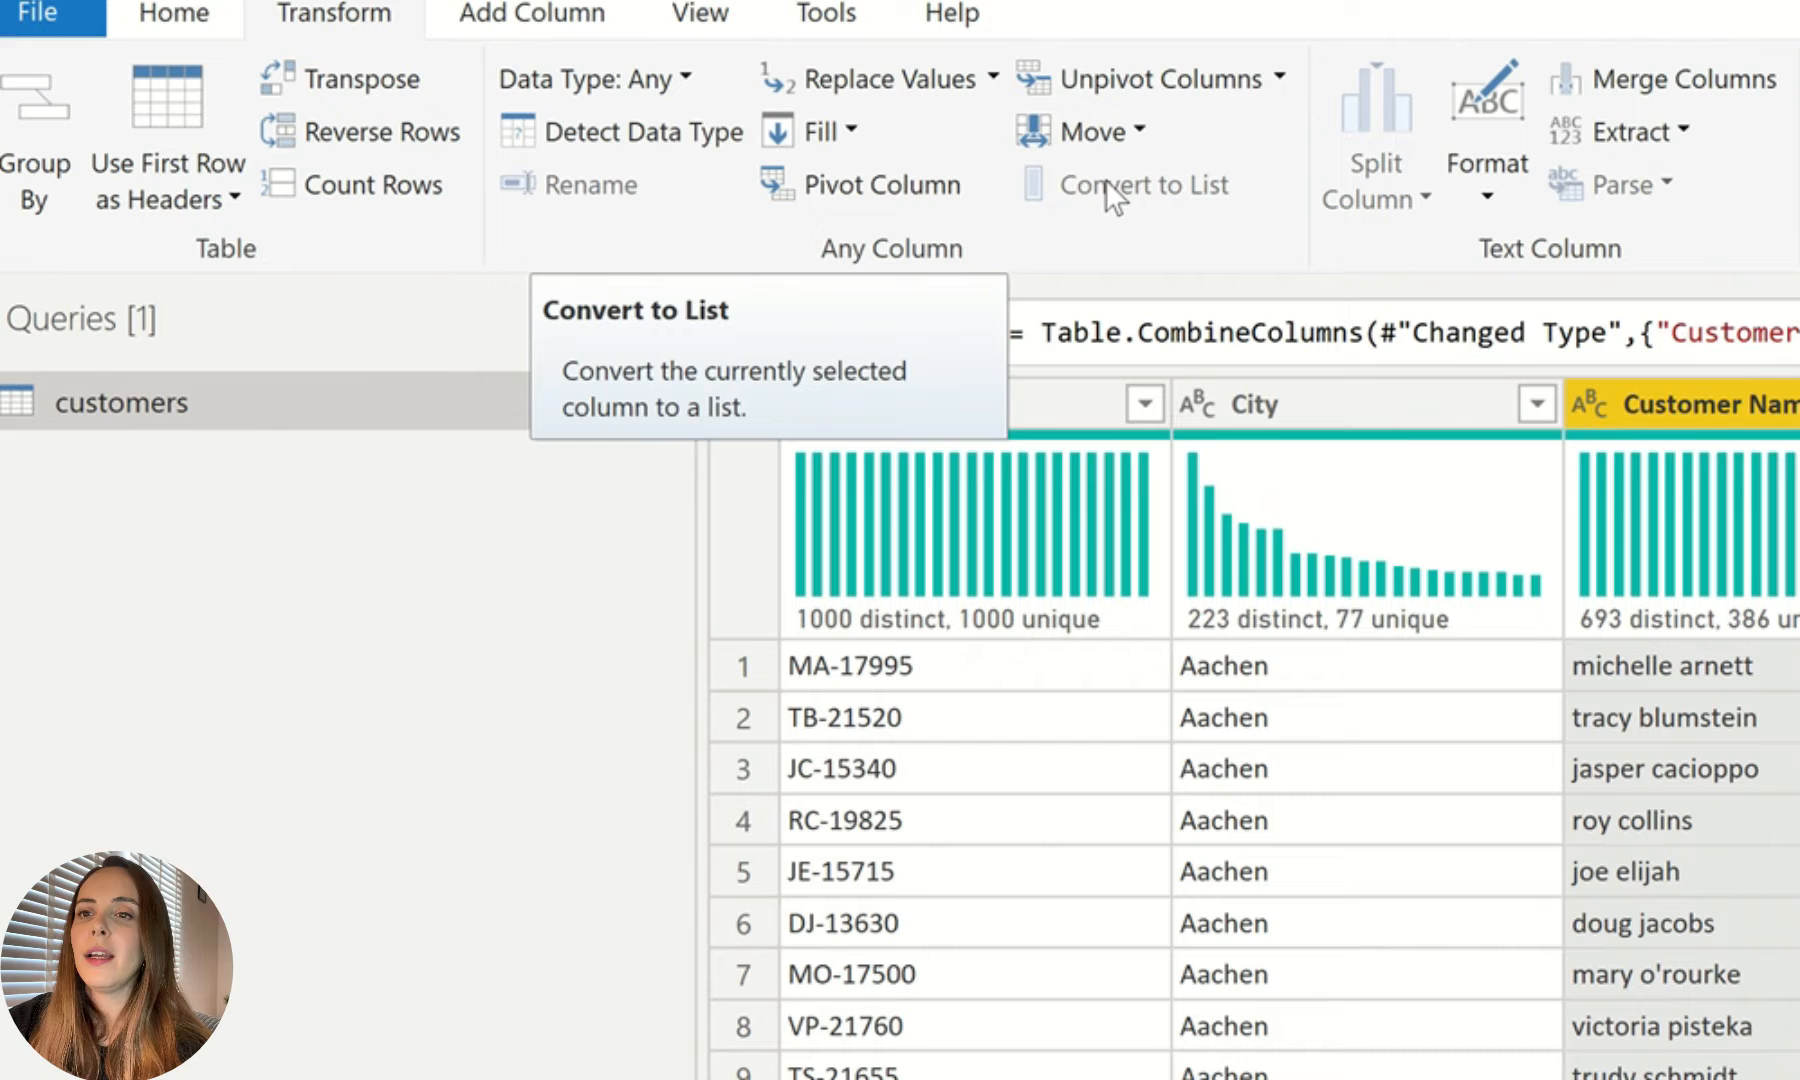
pyautogui.click(465, 13)
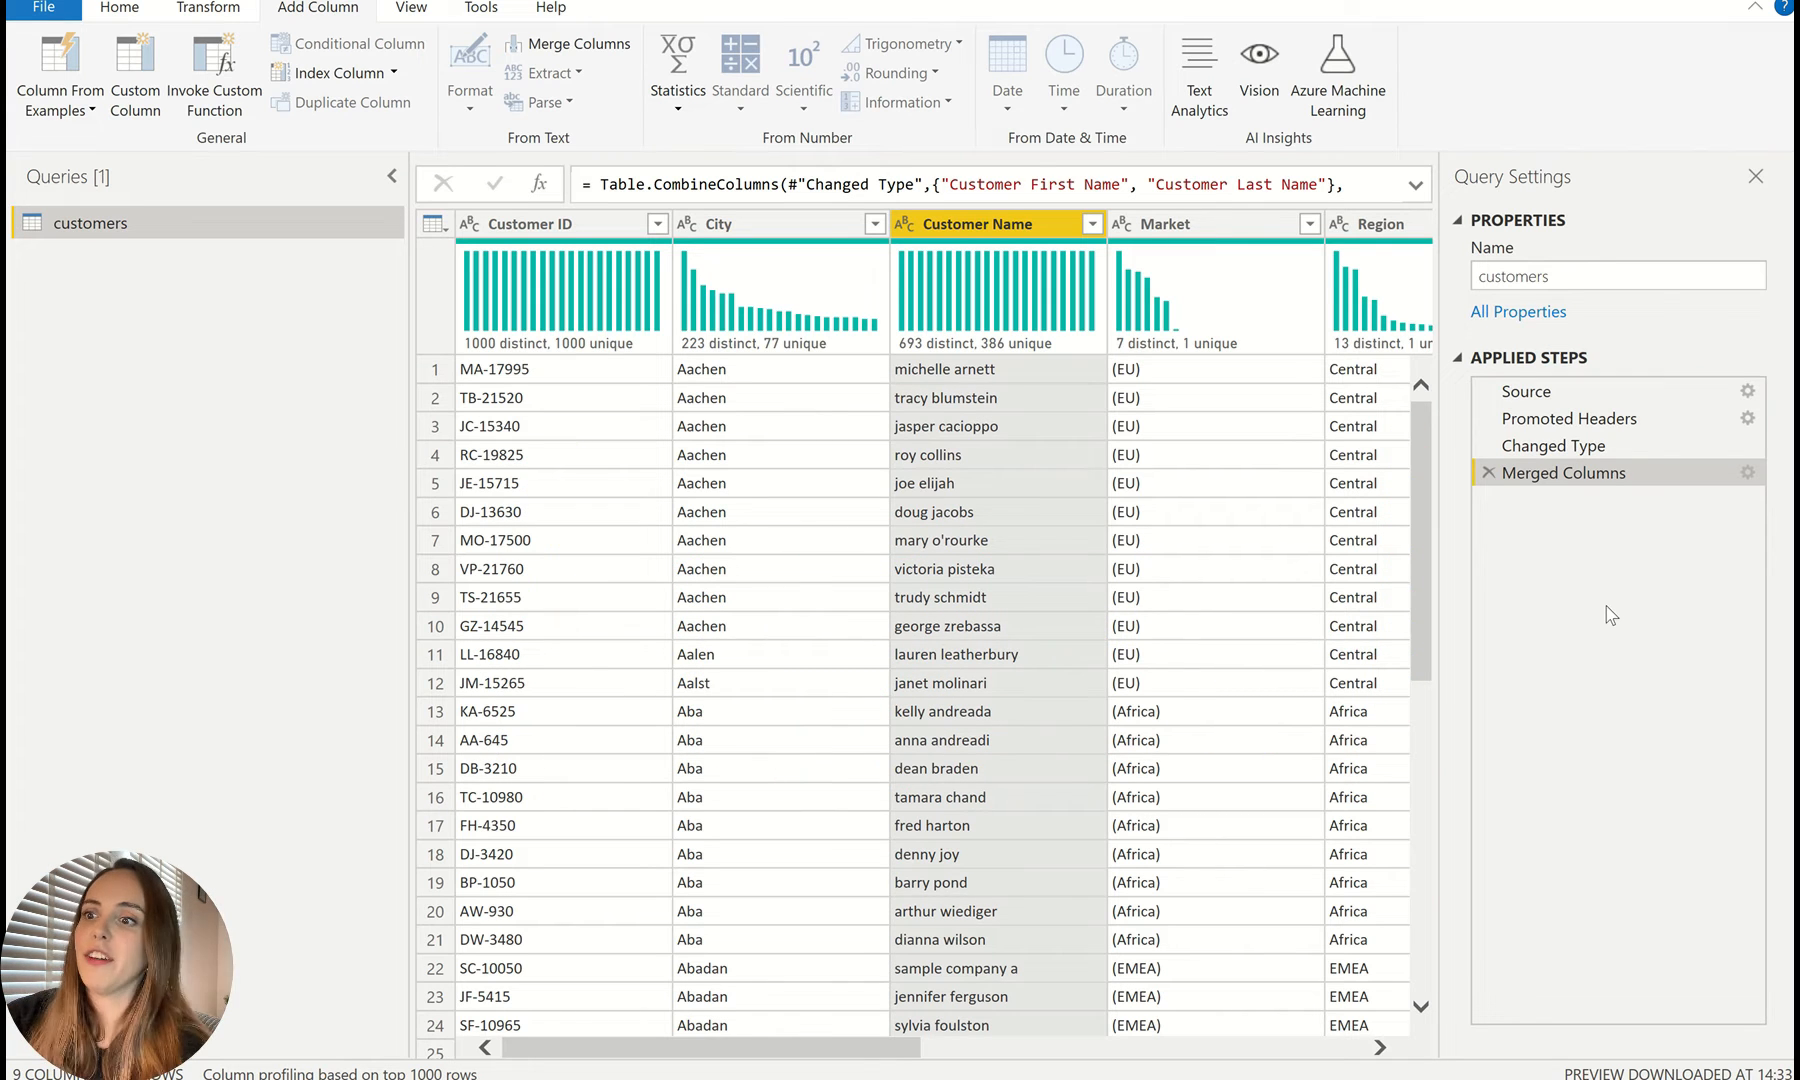
# Step: Inspect the full formula of the Merged Columns step and collapse it again
pyautogui.click(1414, 186)
pyautogui.moveTo(1397, 325); pyautogui.dragTo(1448, 360)
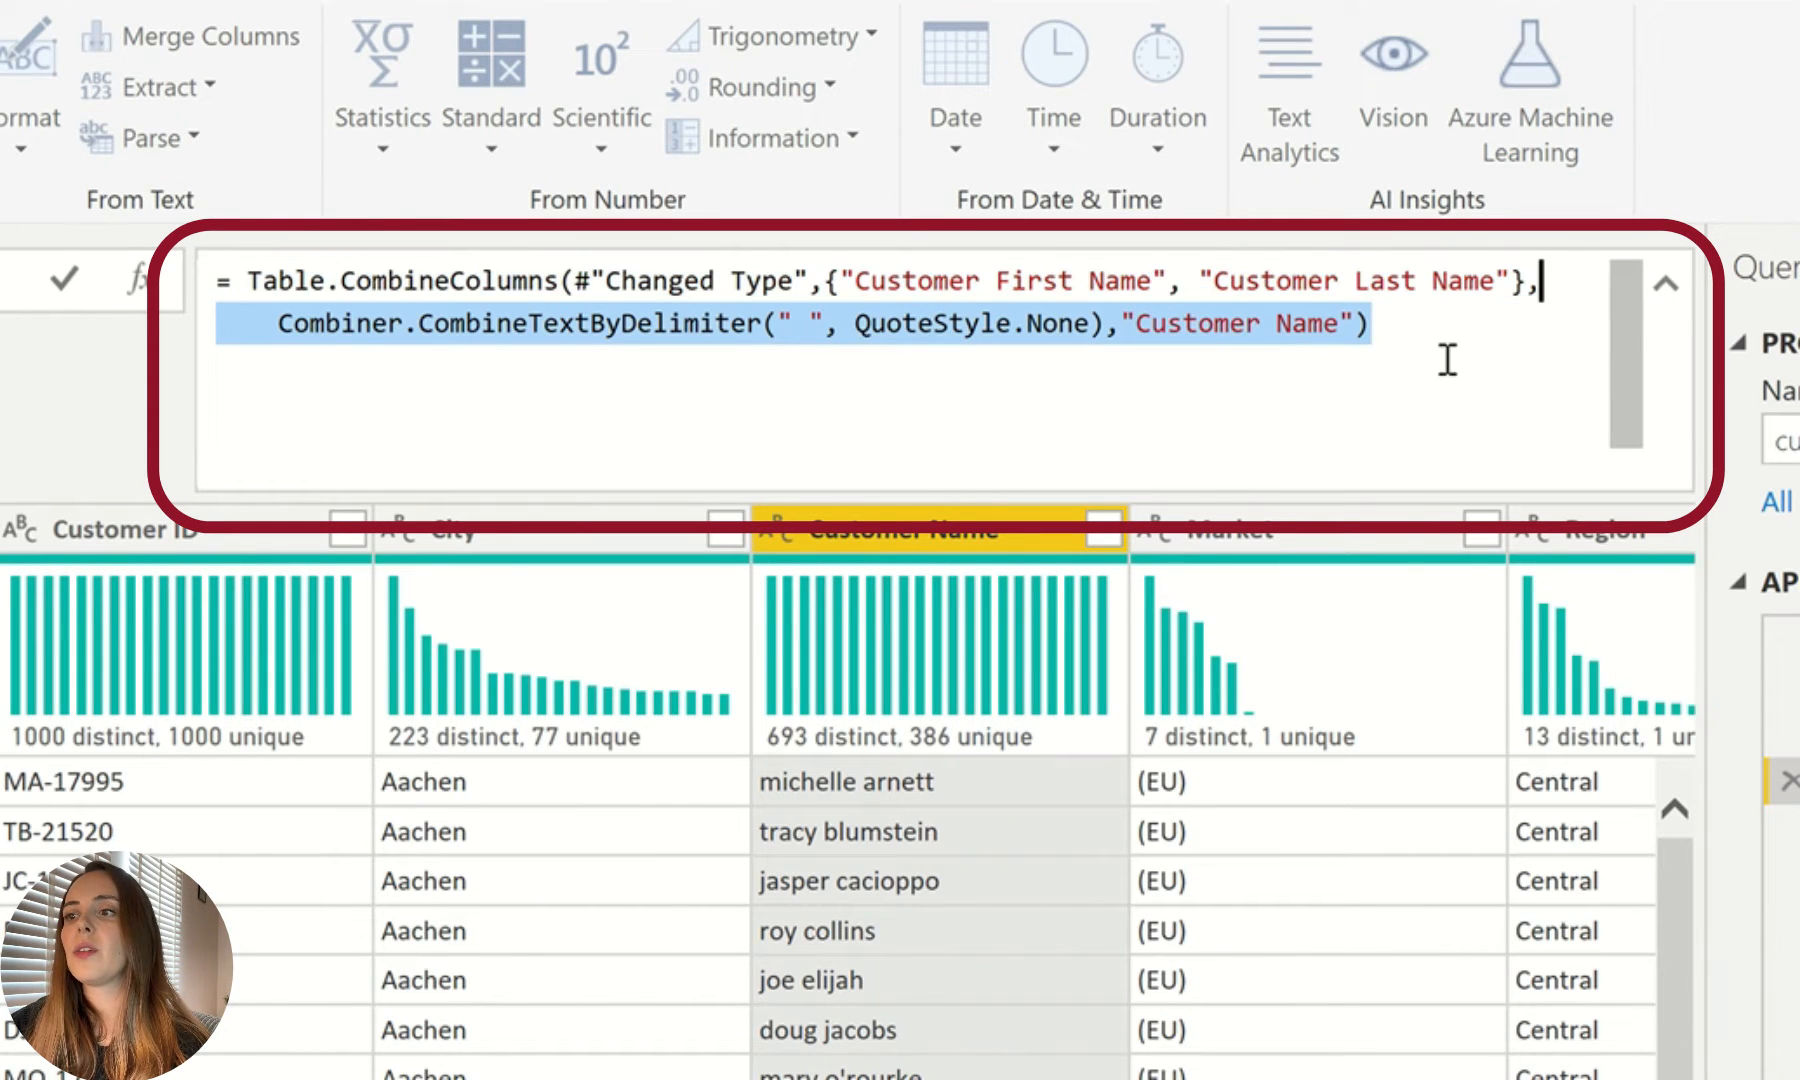
pyautogui.click(1447, 352)
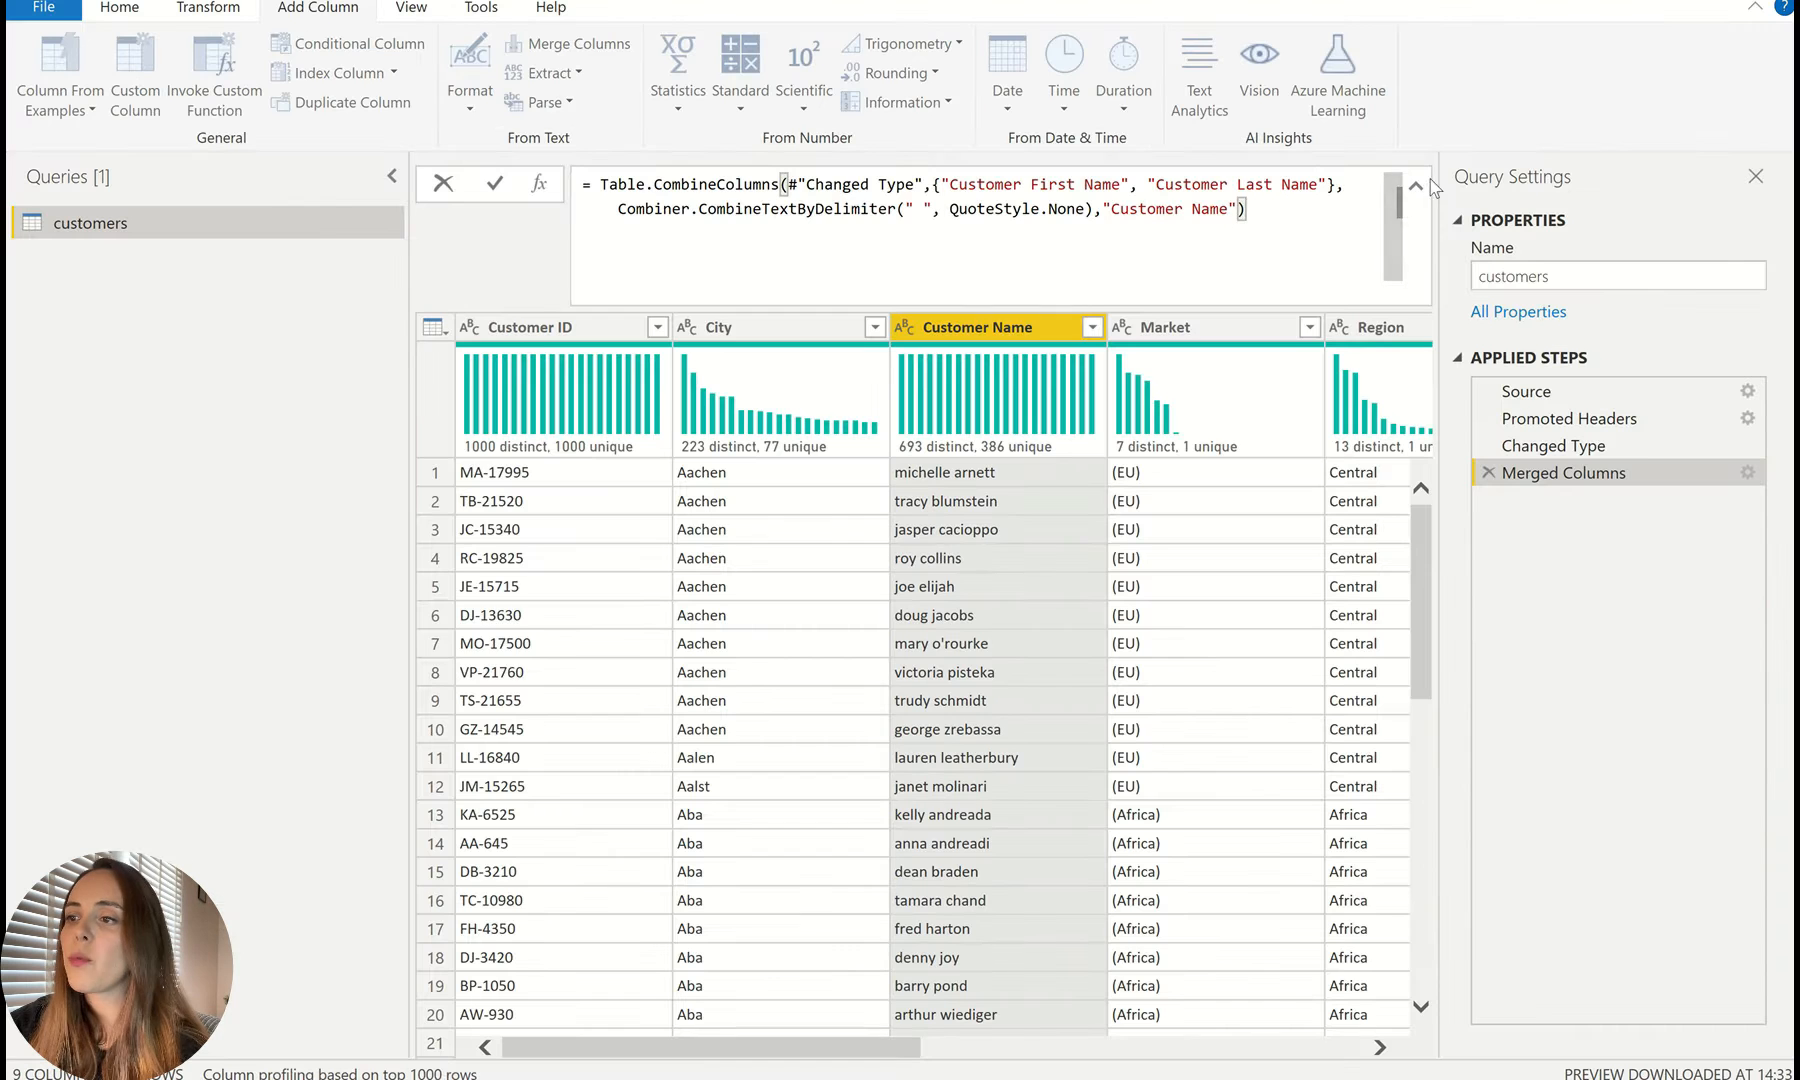
pyautogui.click(1415, 186)
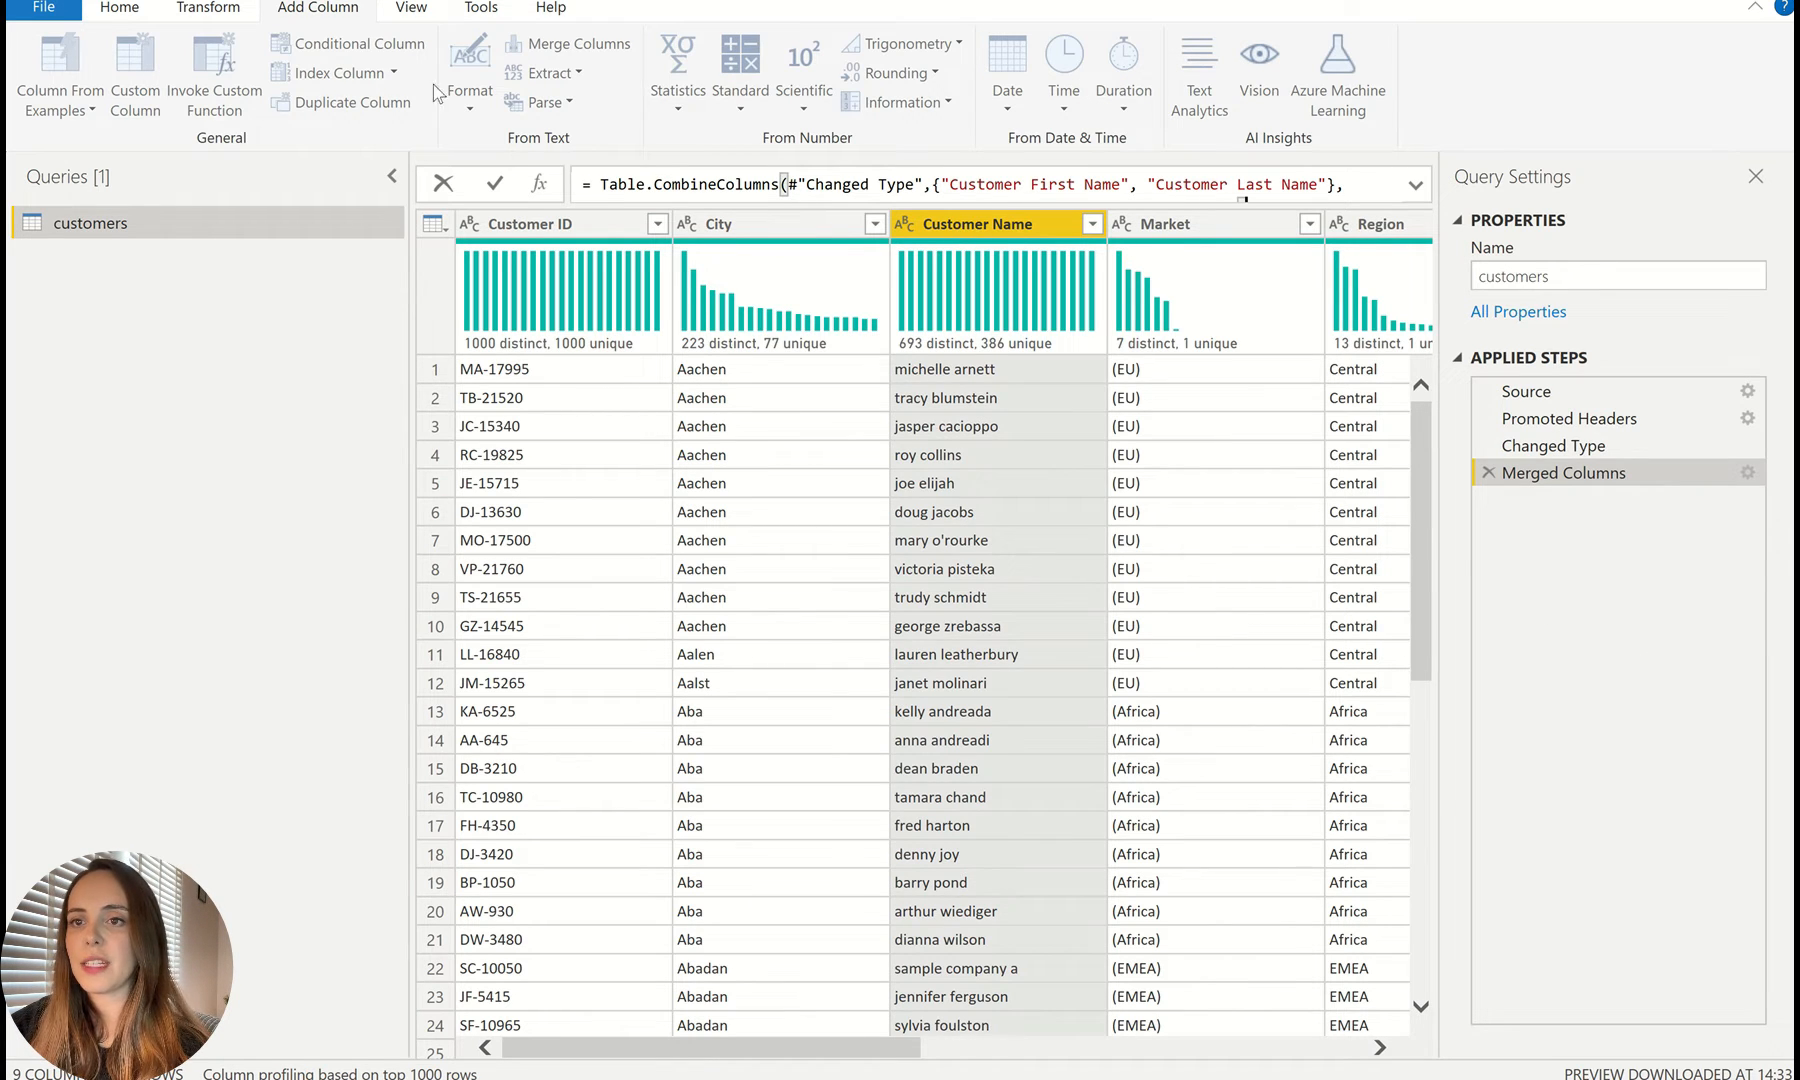
# Step: Format the Customer Name column in place with Capitalize Each Word
pyautogui.click(207, 10)
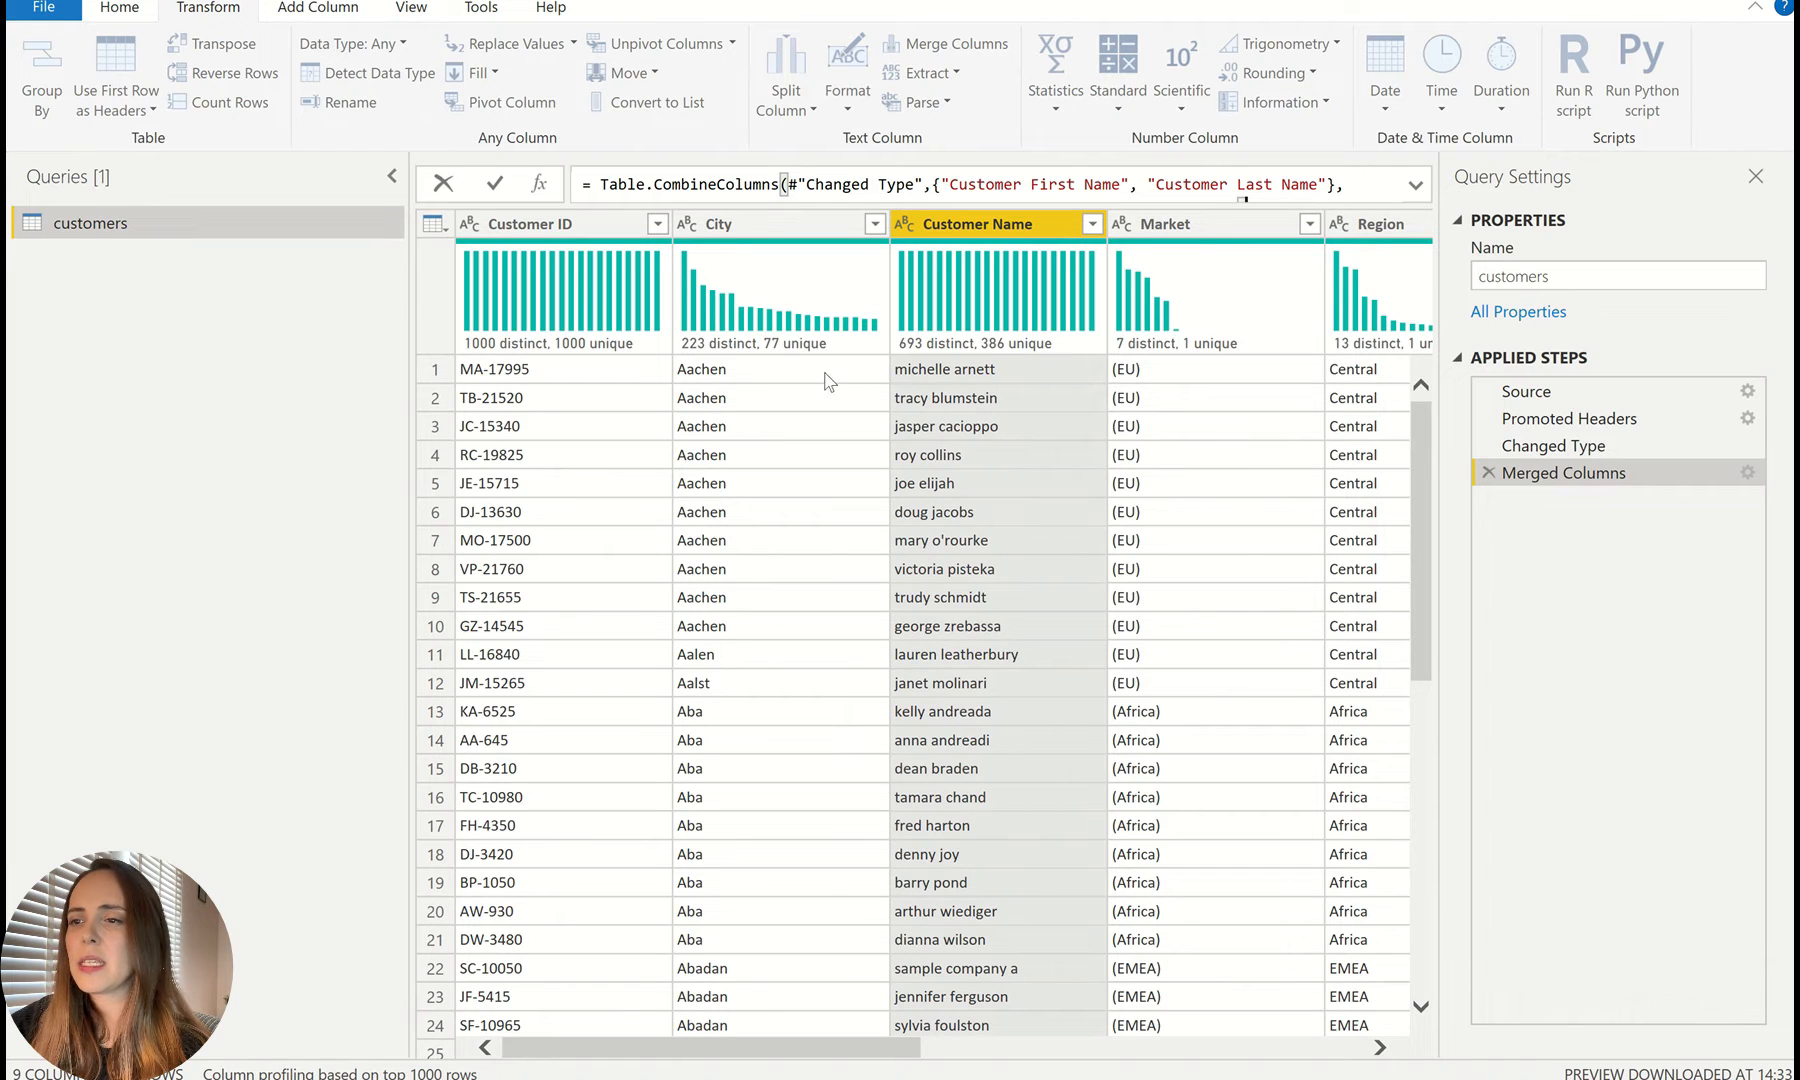
pyautogui.click(996, 218)
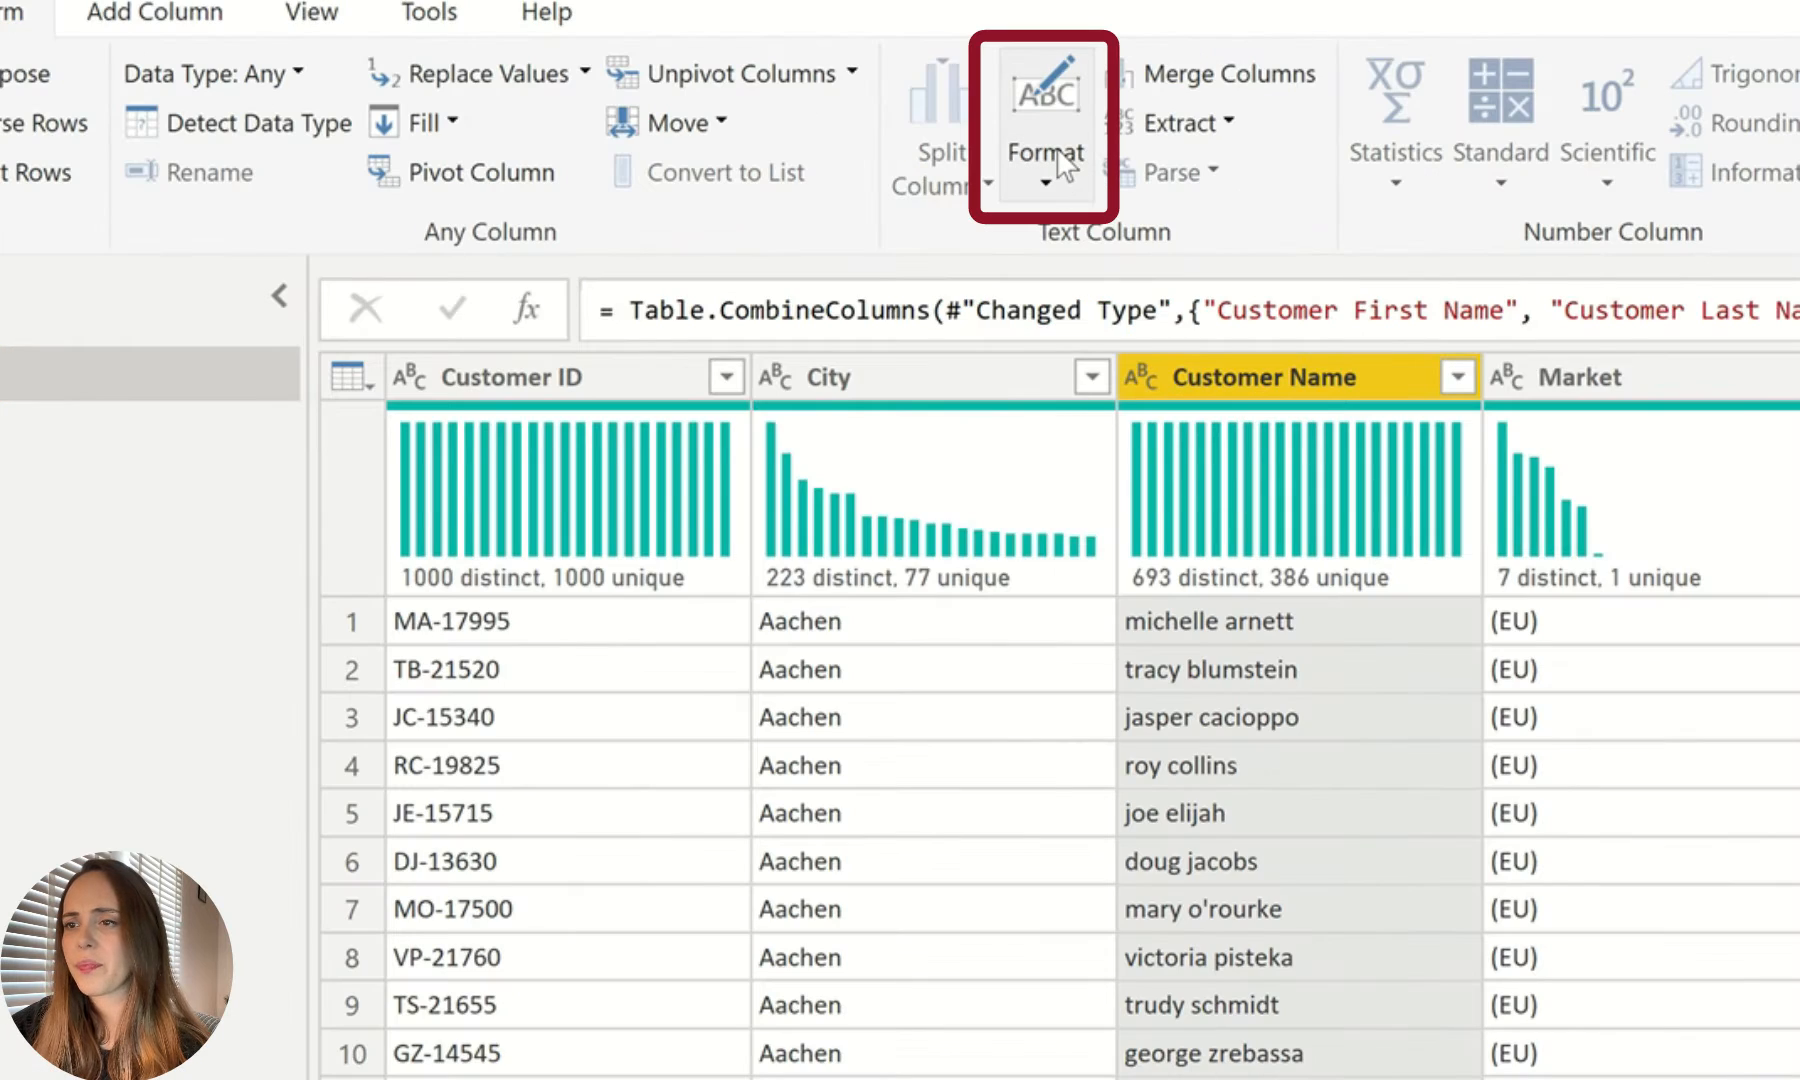
pyautogui.click(854, 88)
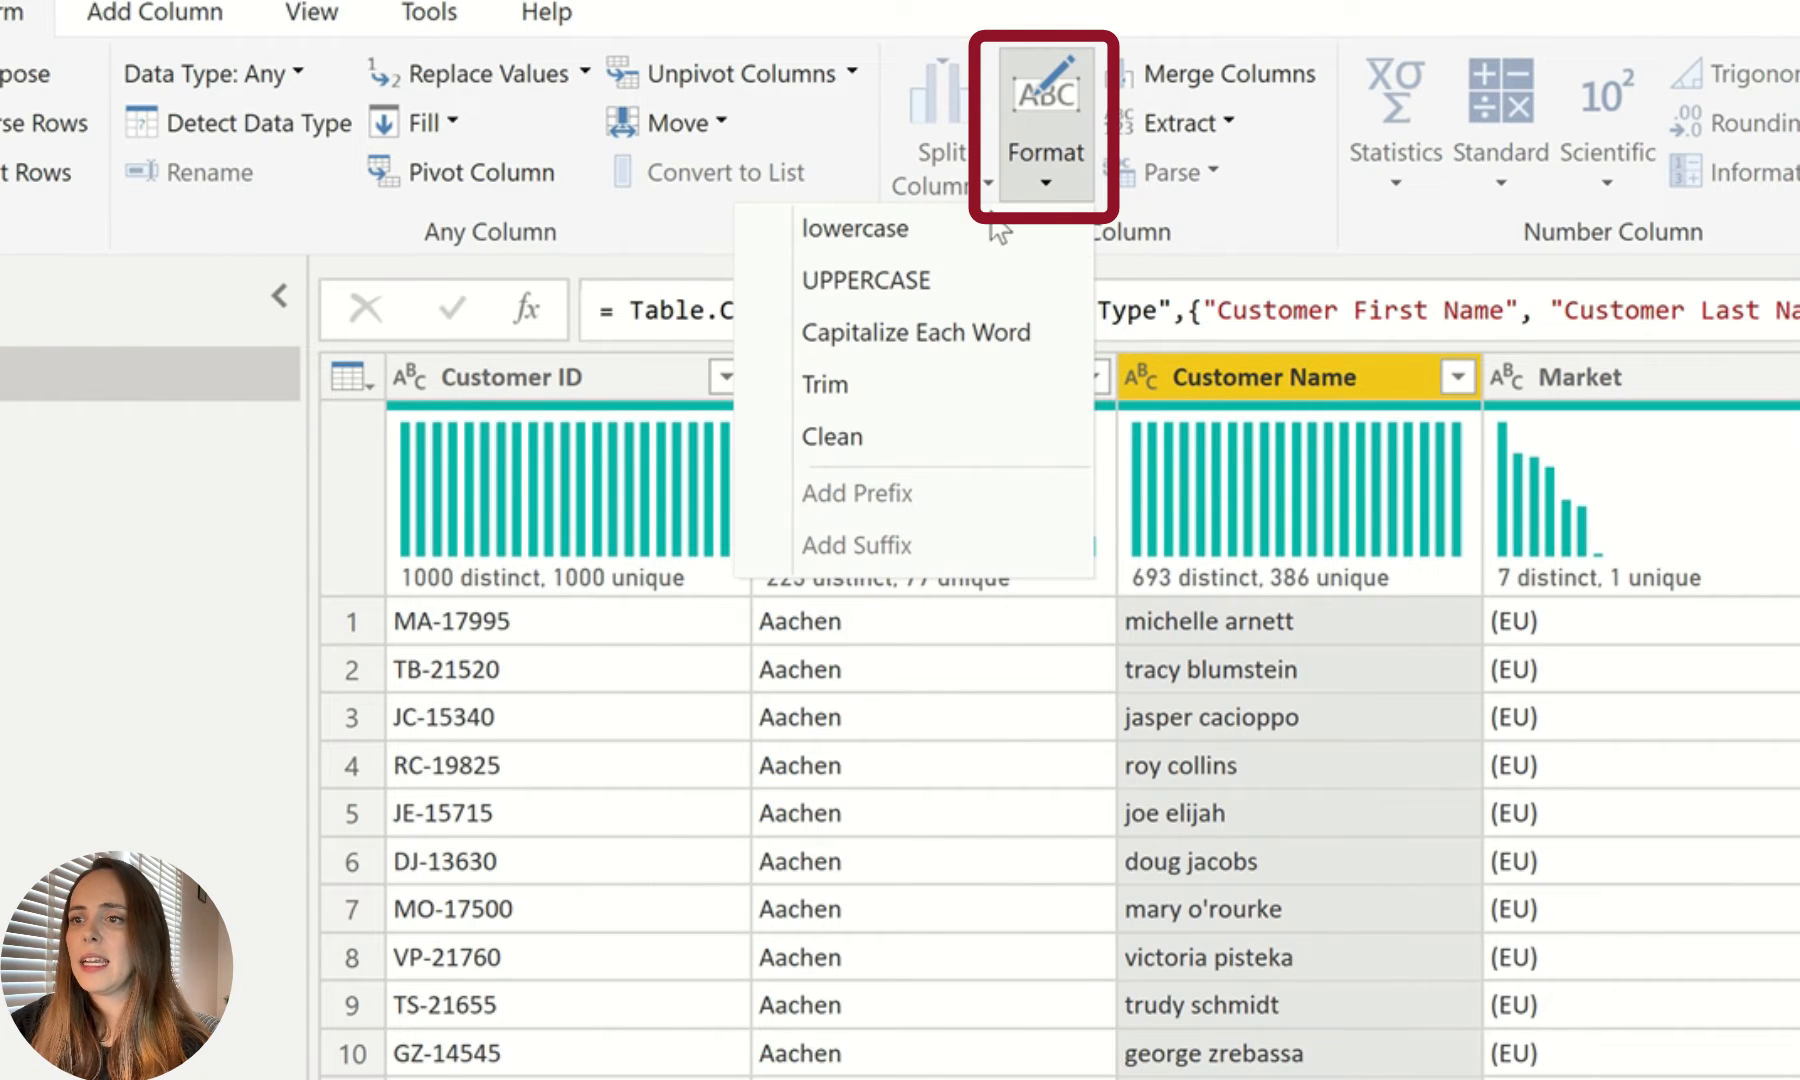
pyautogui.click(893, 334)
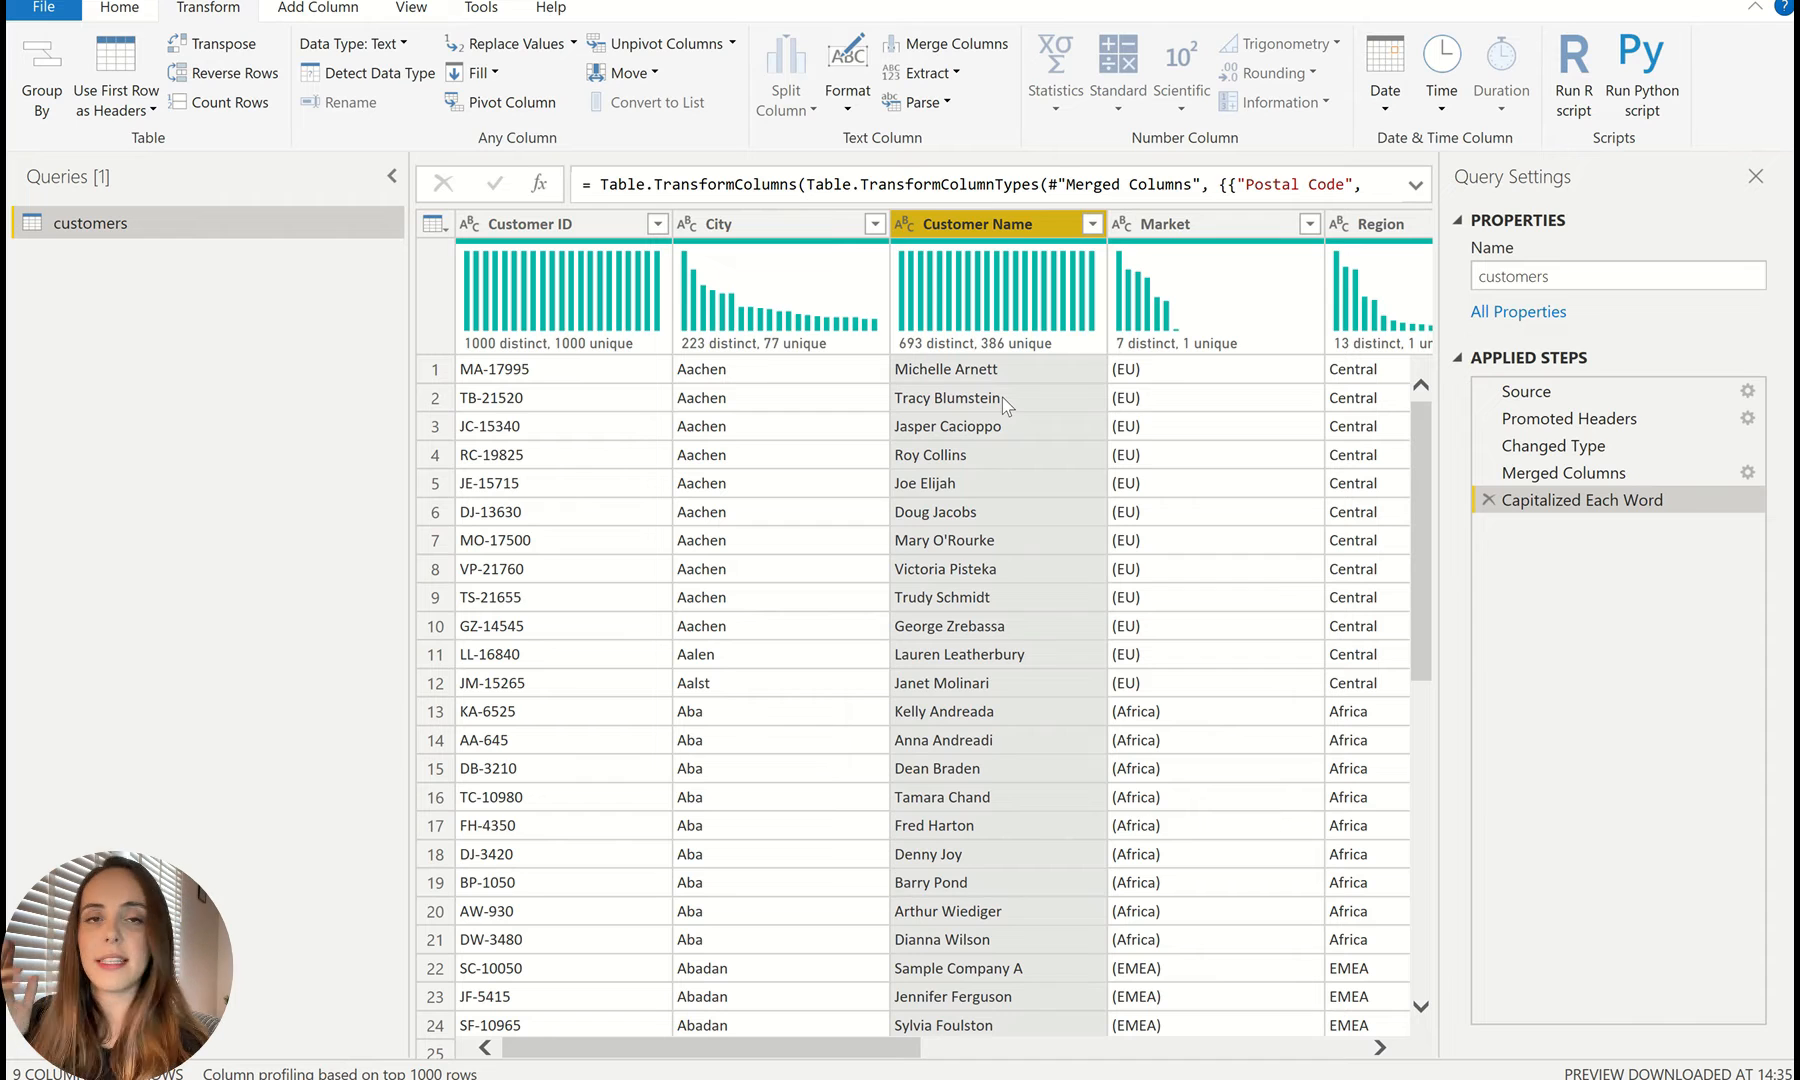
# Step: Add a column from examples that extracts the market name without parentheses from Market, using EU as the first row's sample value
pyautogui.click(1294, 722)
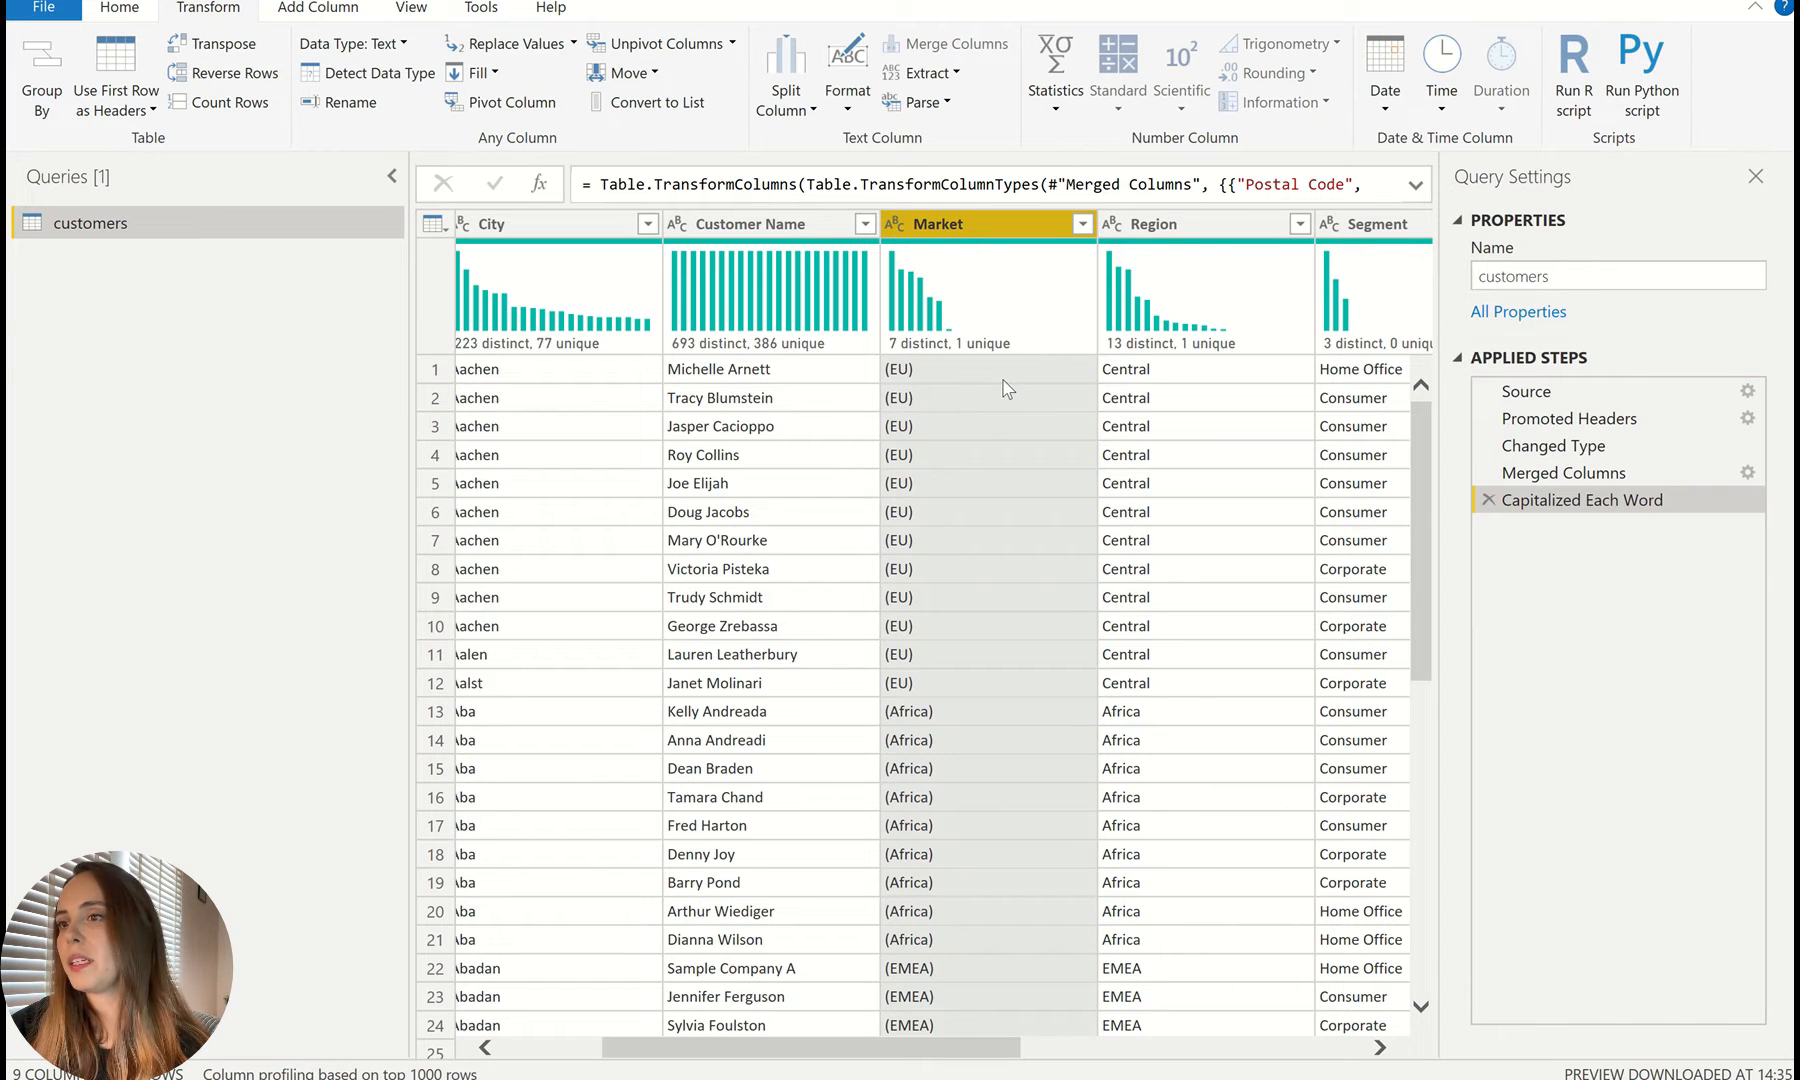
pyautogui.click(318, 8)
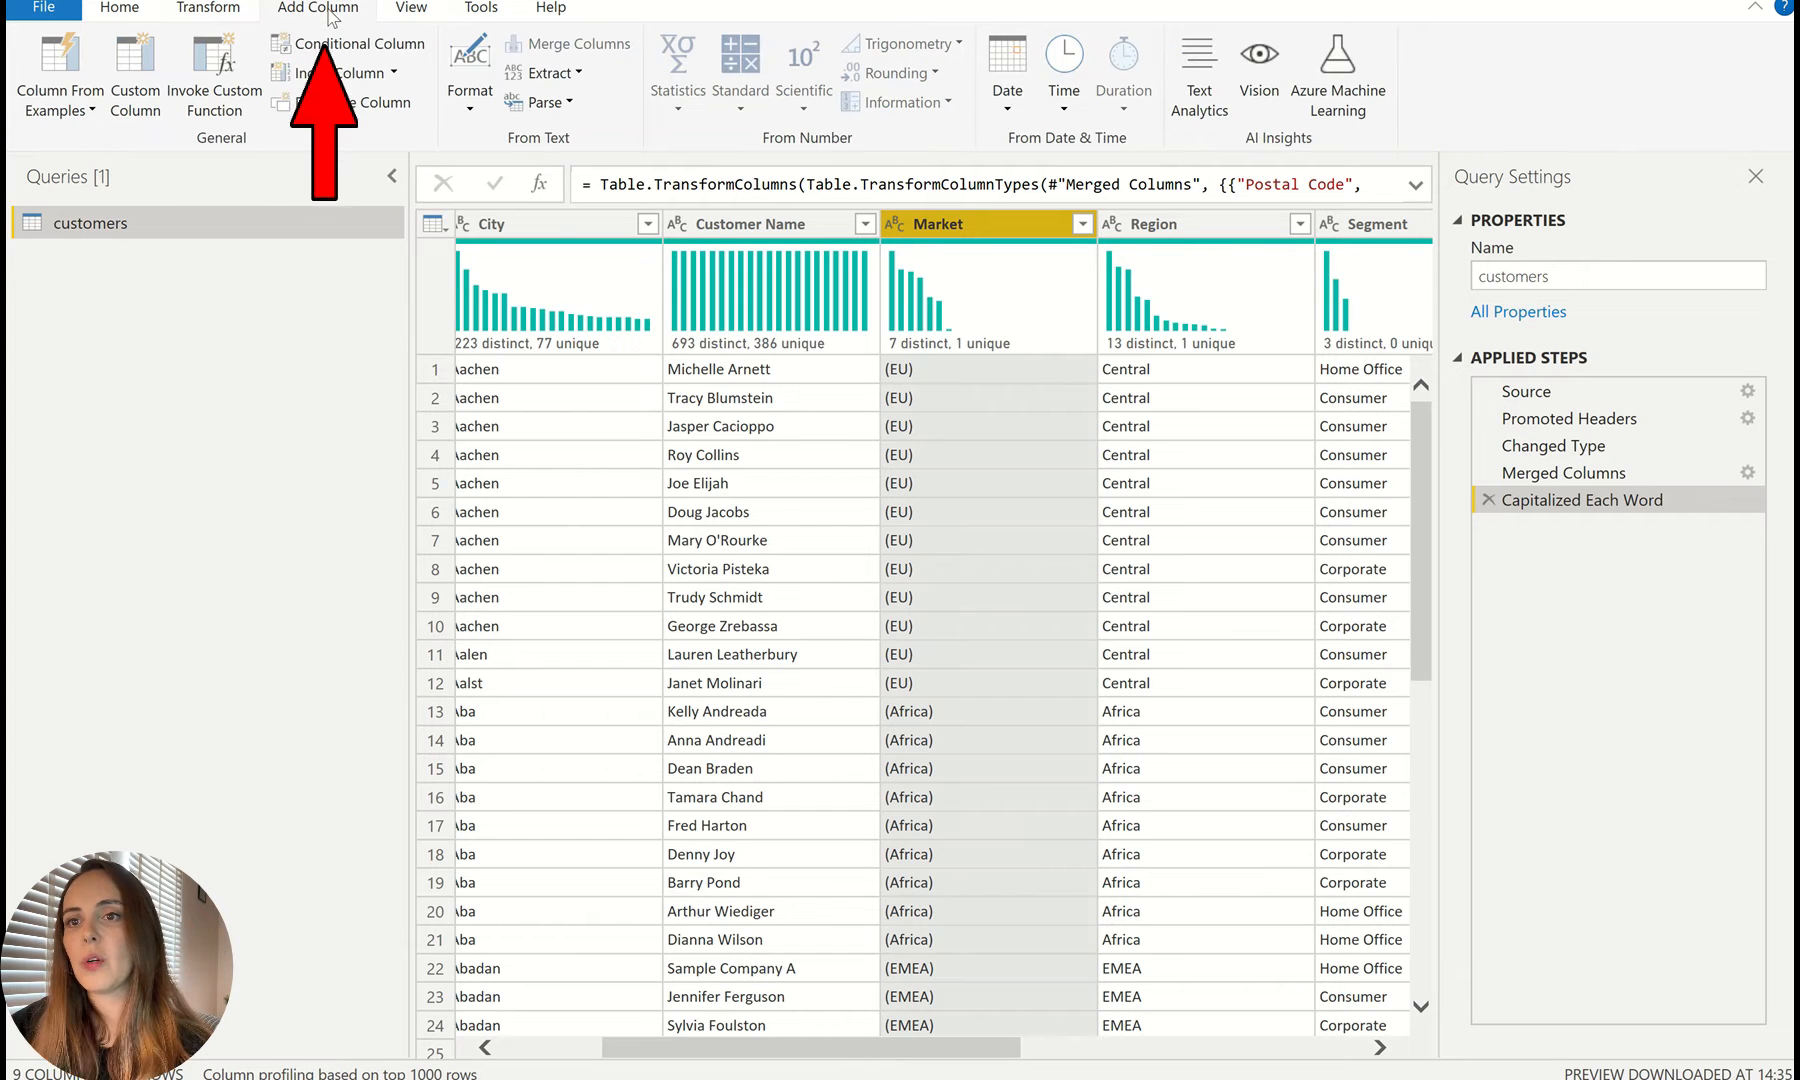
pyautogui.click(62, 62)
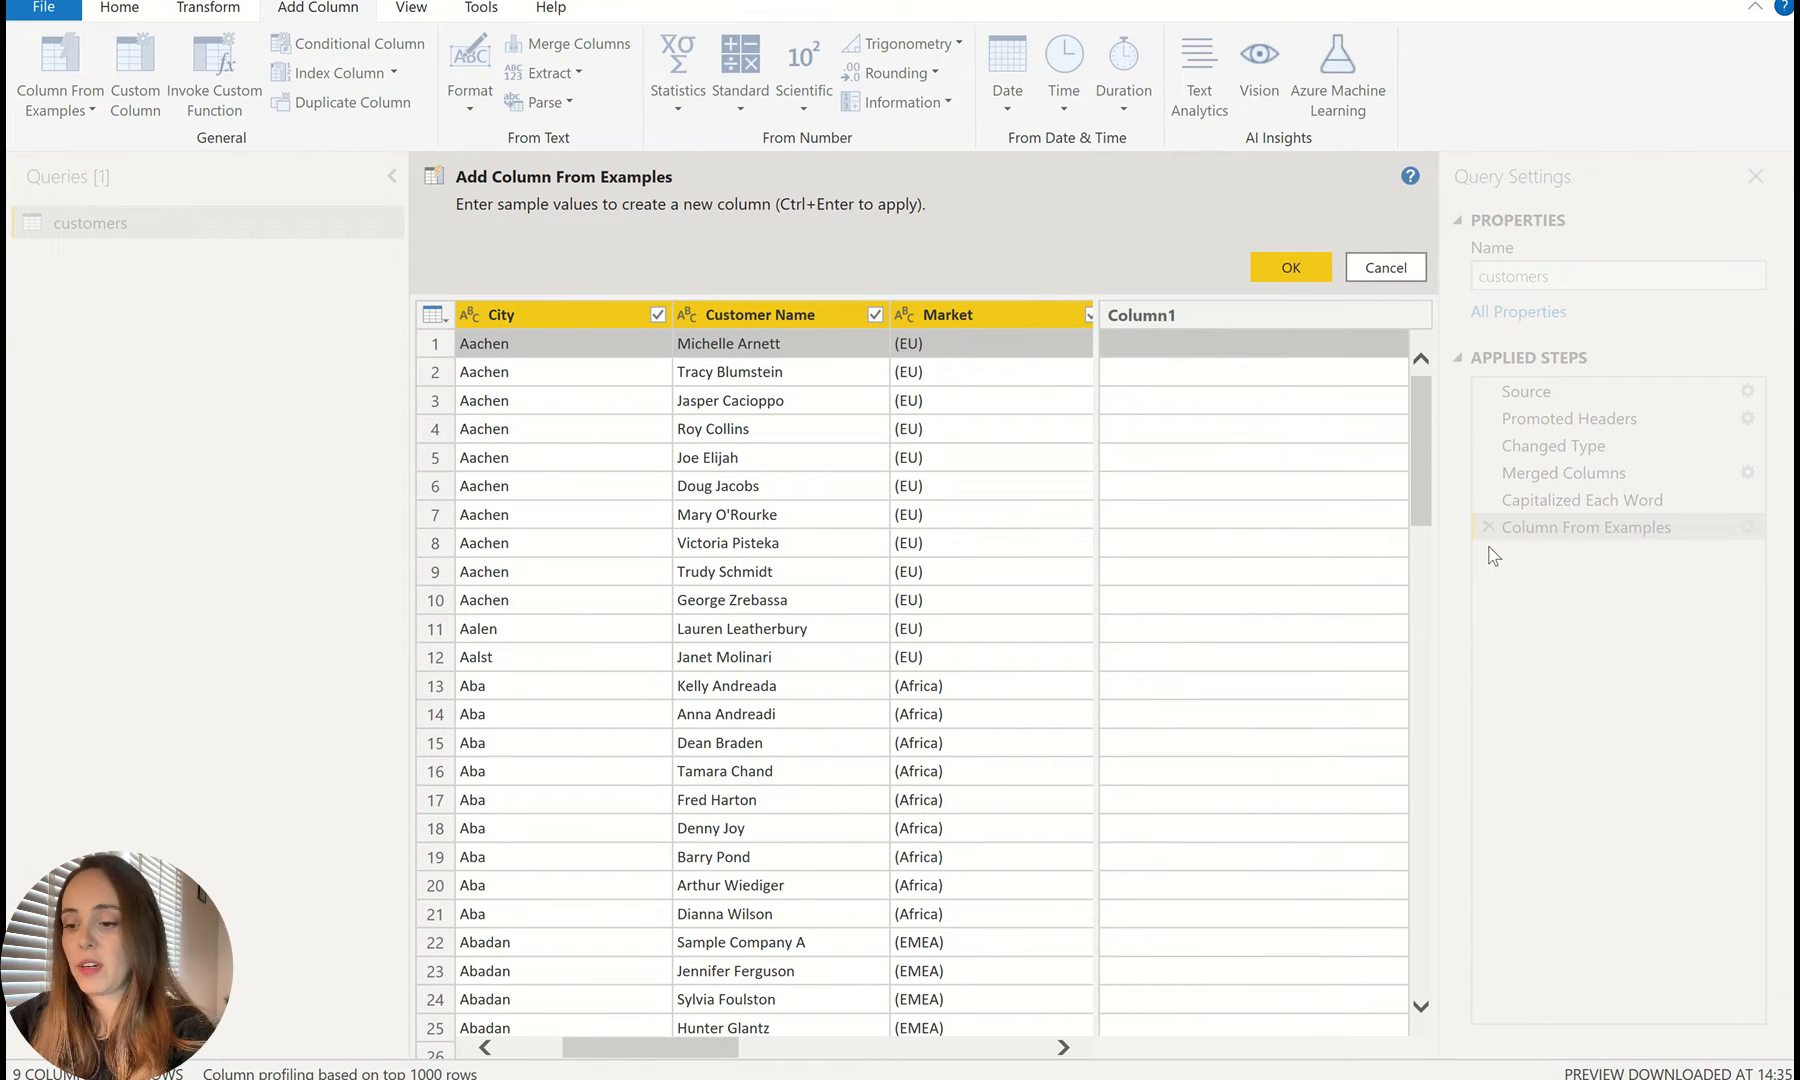
pyautogui.write('EU')
pyautogui.press('Return')
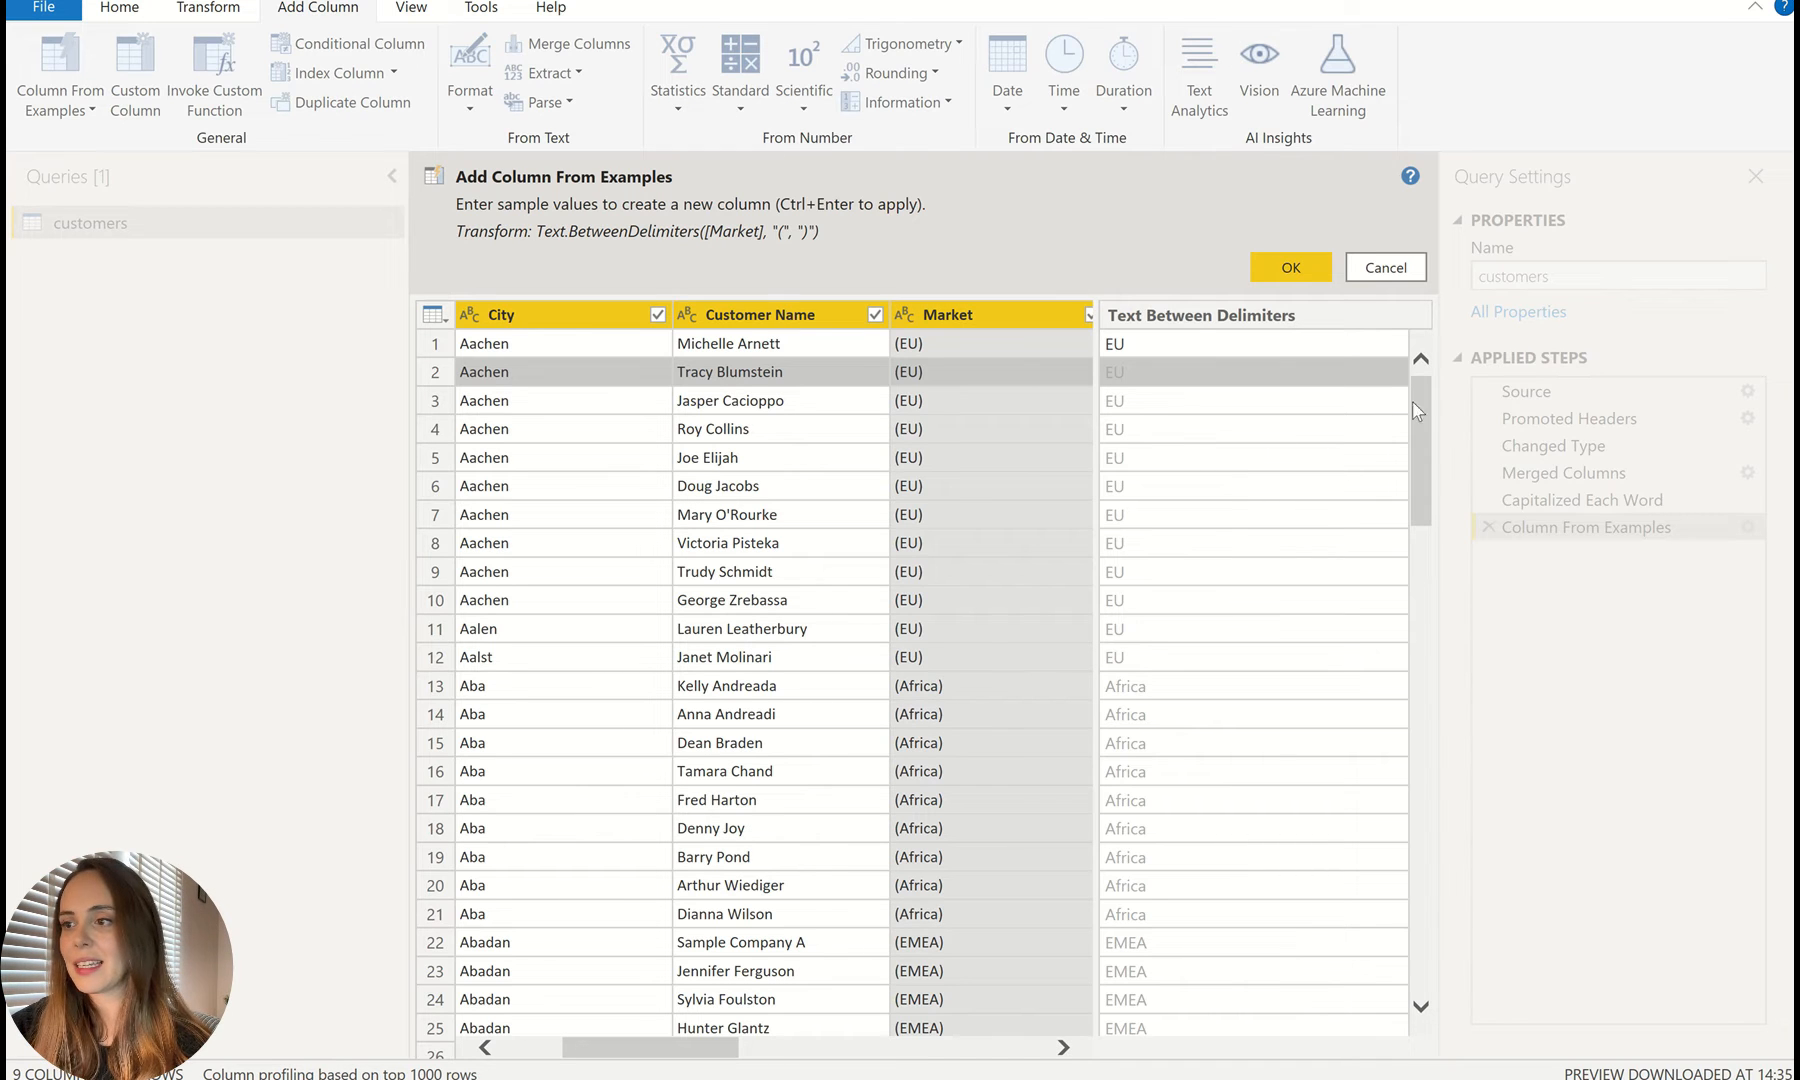
pyautogui.scroll(-3, 1421, 400)
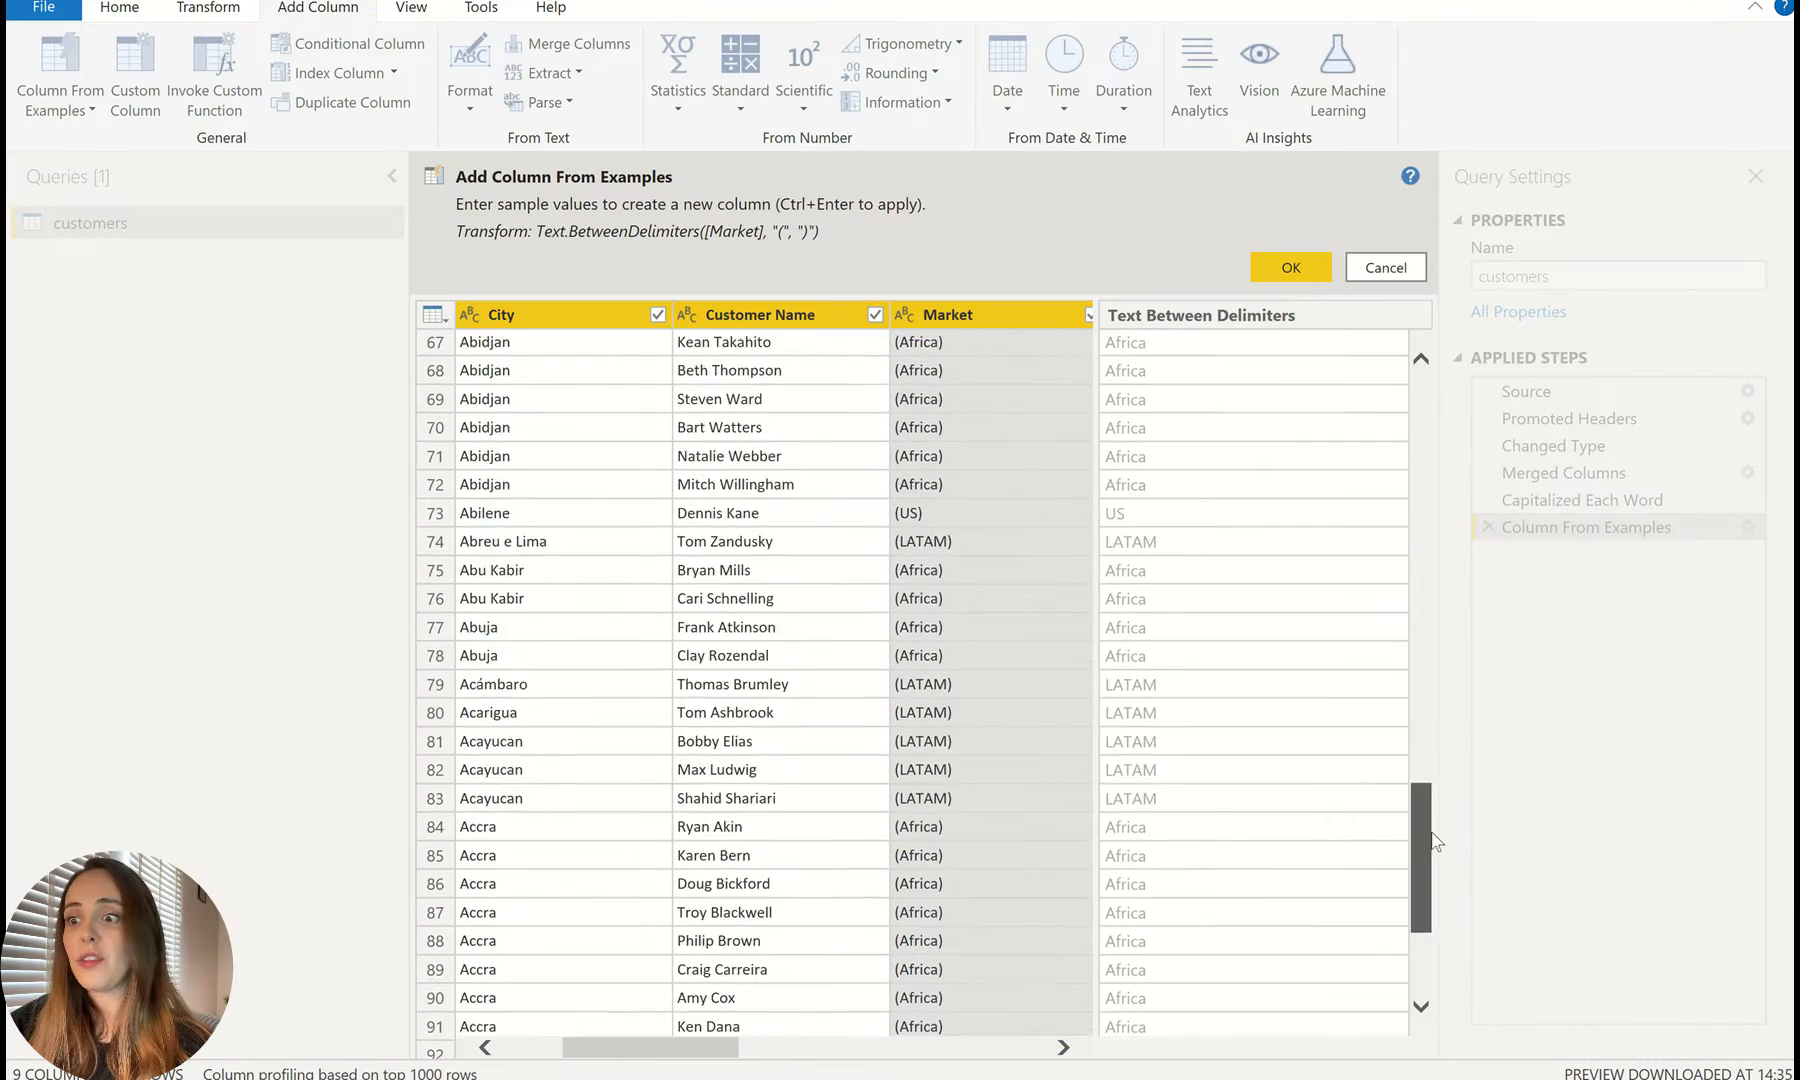
pyautogui.scroll(-5, 979, 517)
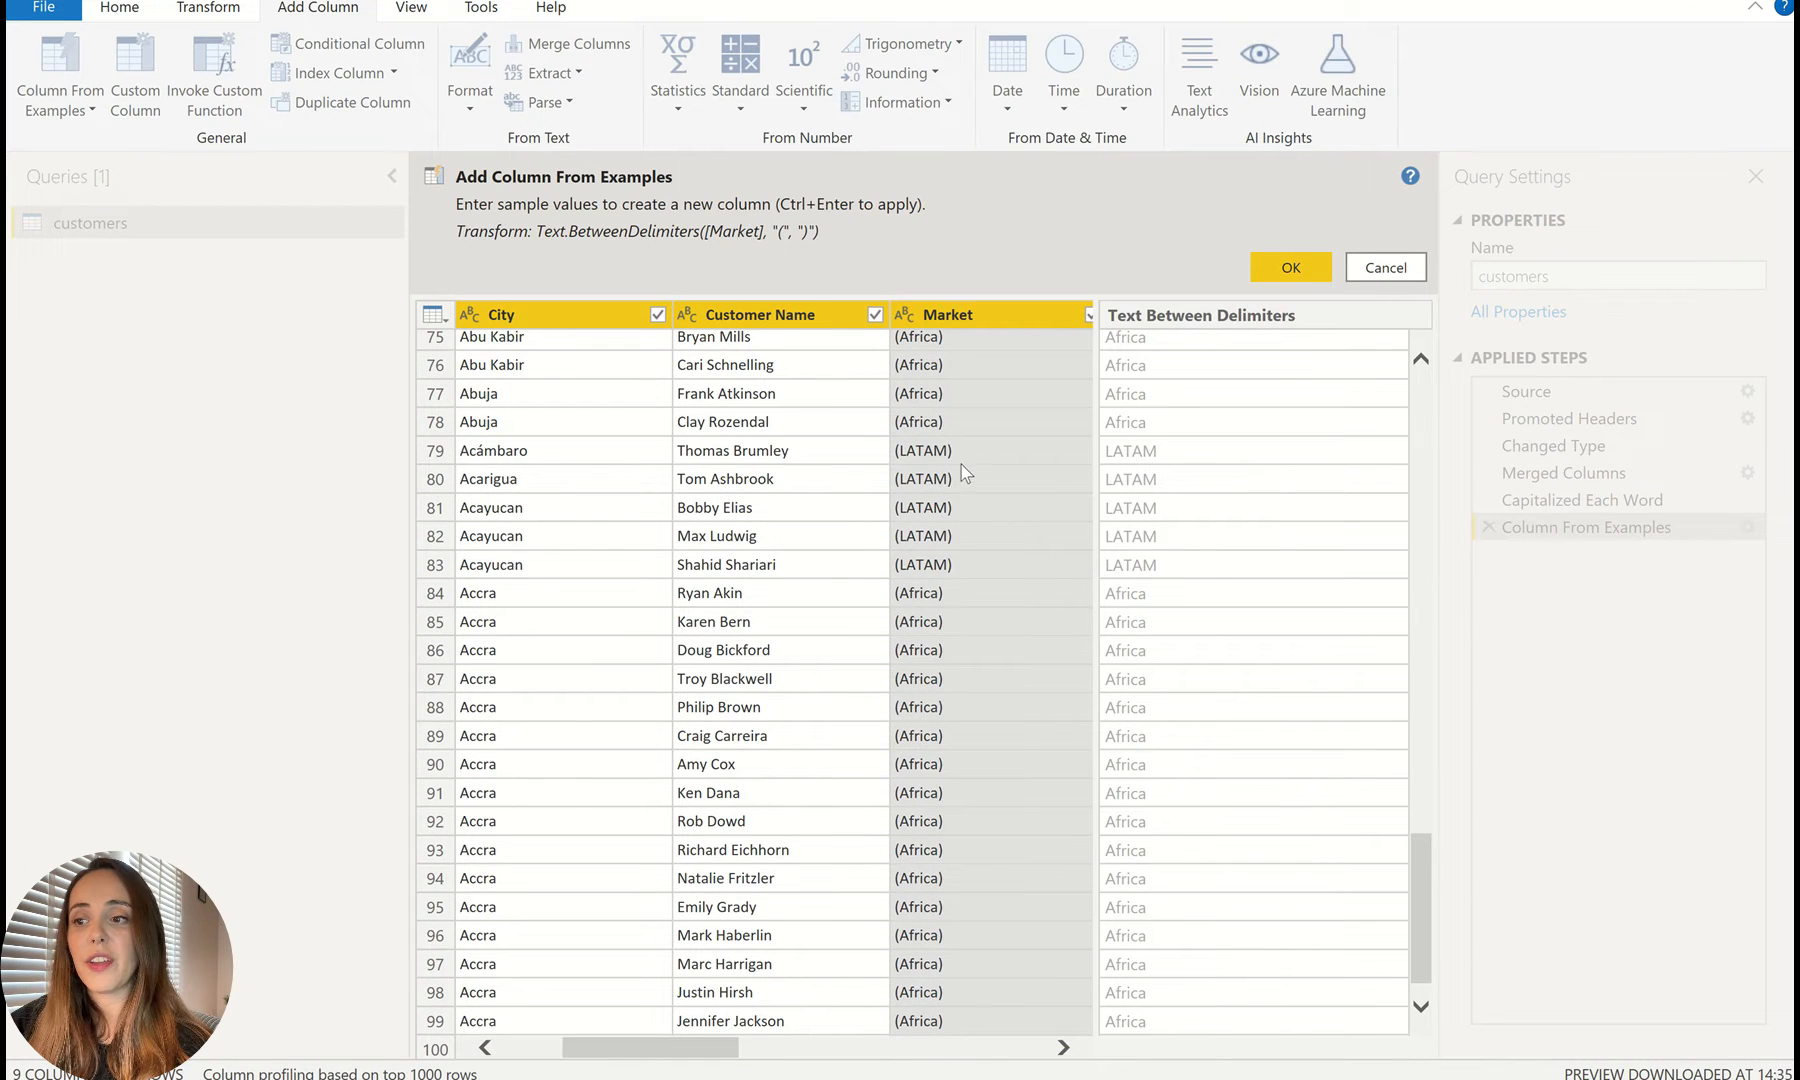
pyautogui.click(1291, 264)
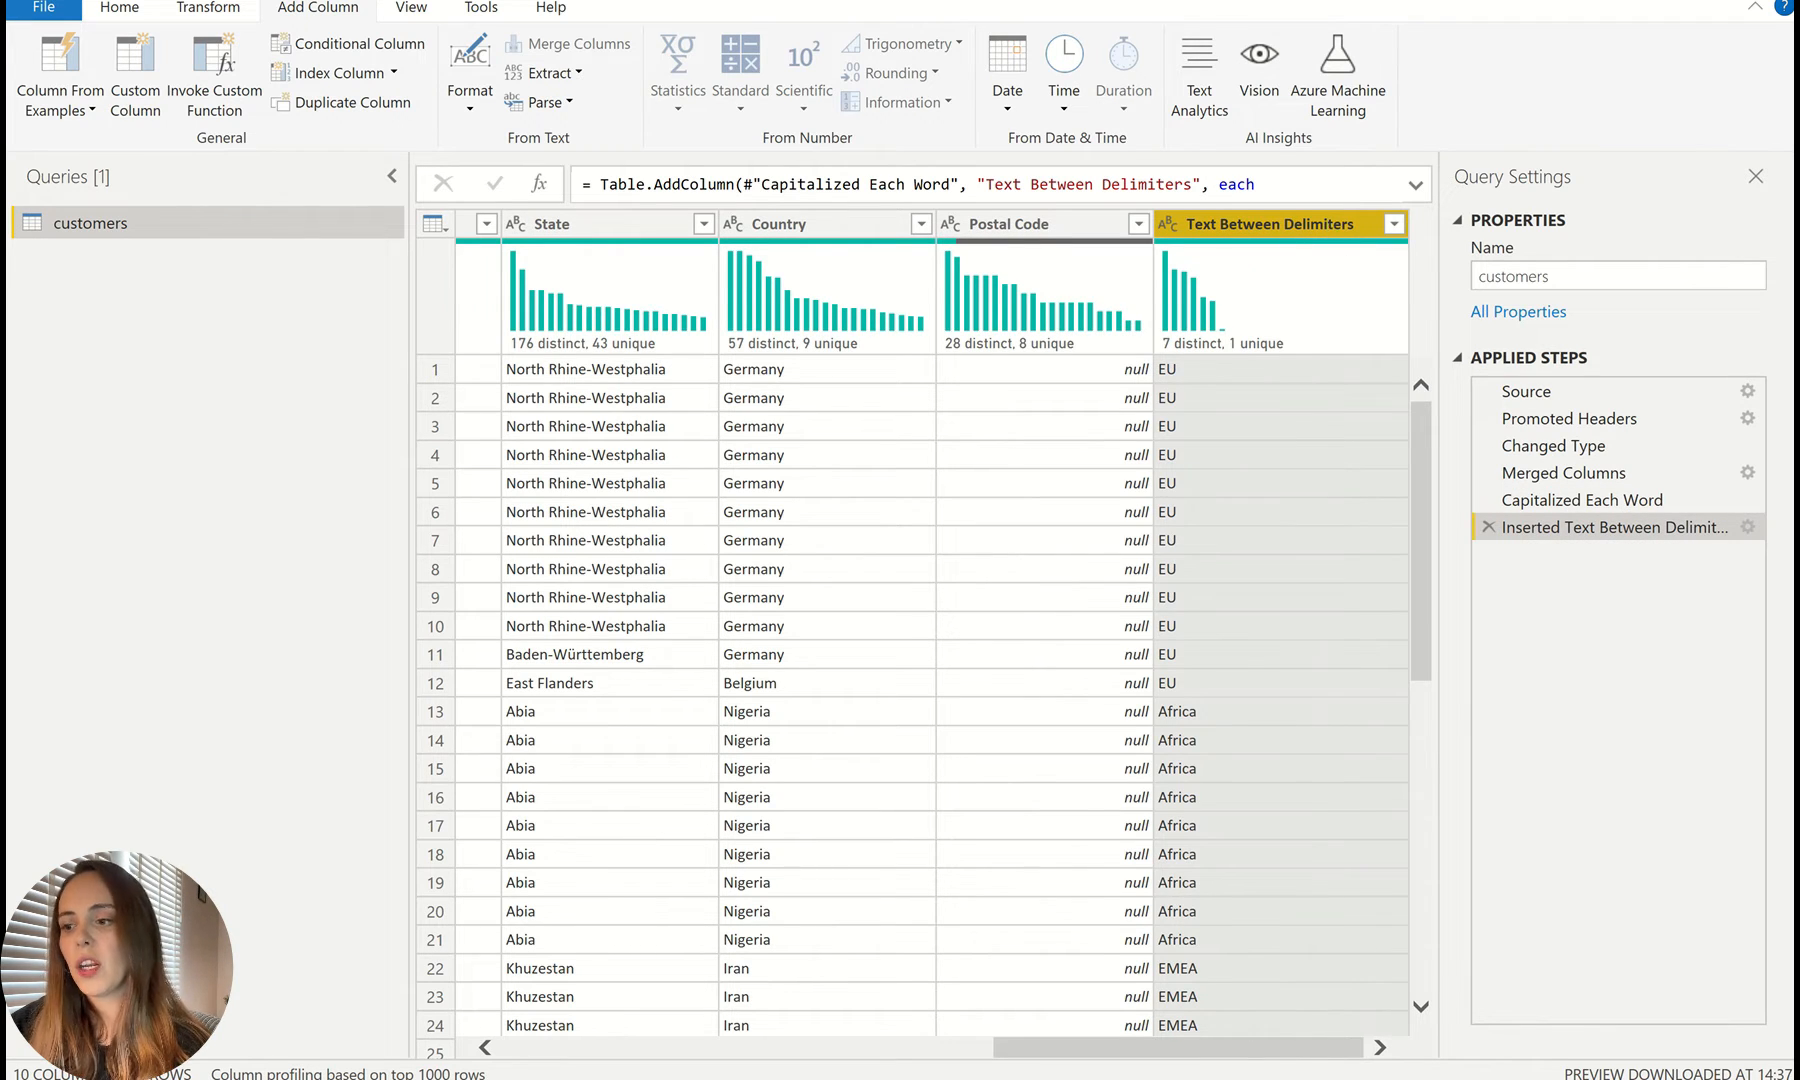
pyautogui.moveTo(1320, 1047); pyautogui.dragTo(830, 1048)
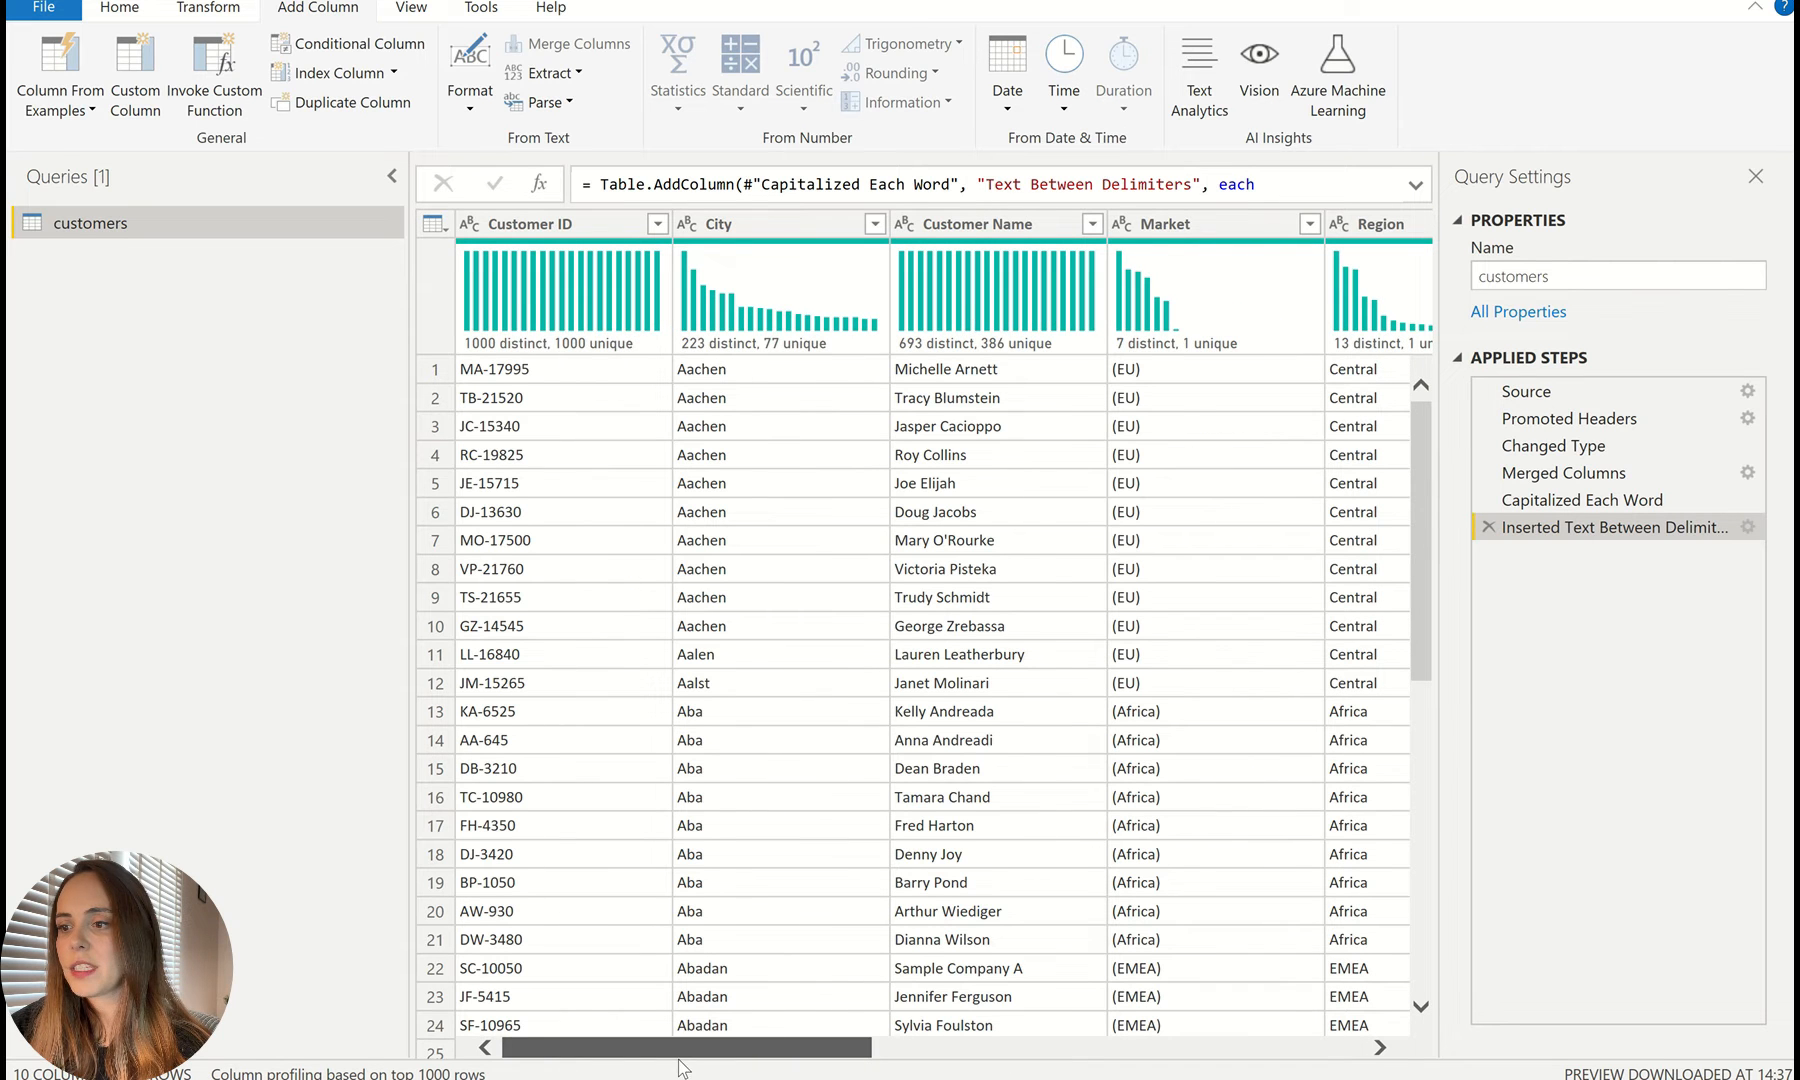
# Step: Remove the original Market column that contains the values in parentheses from the customers query
pyautogui.click(1183, 228)
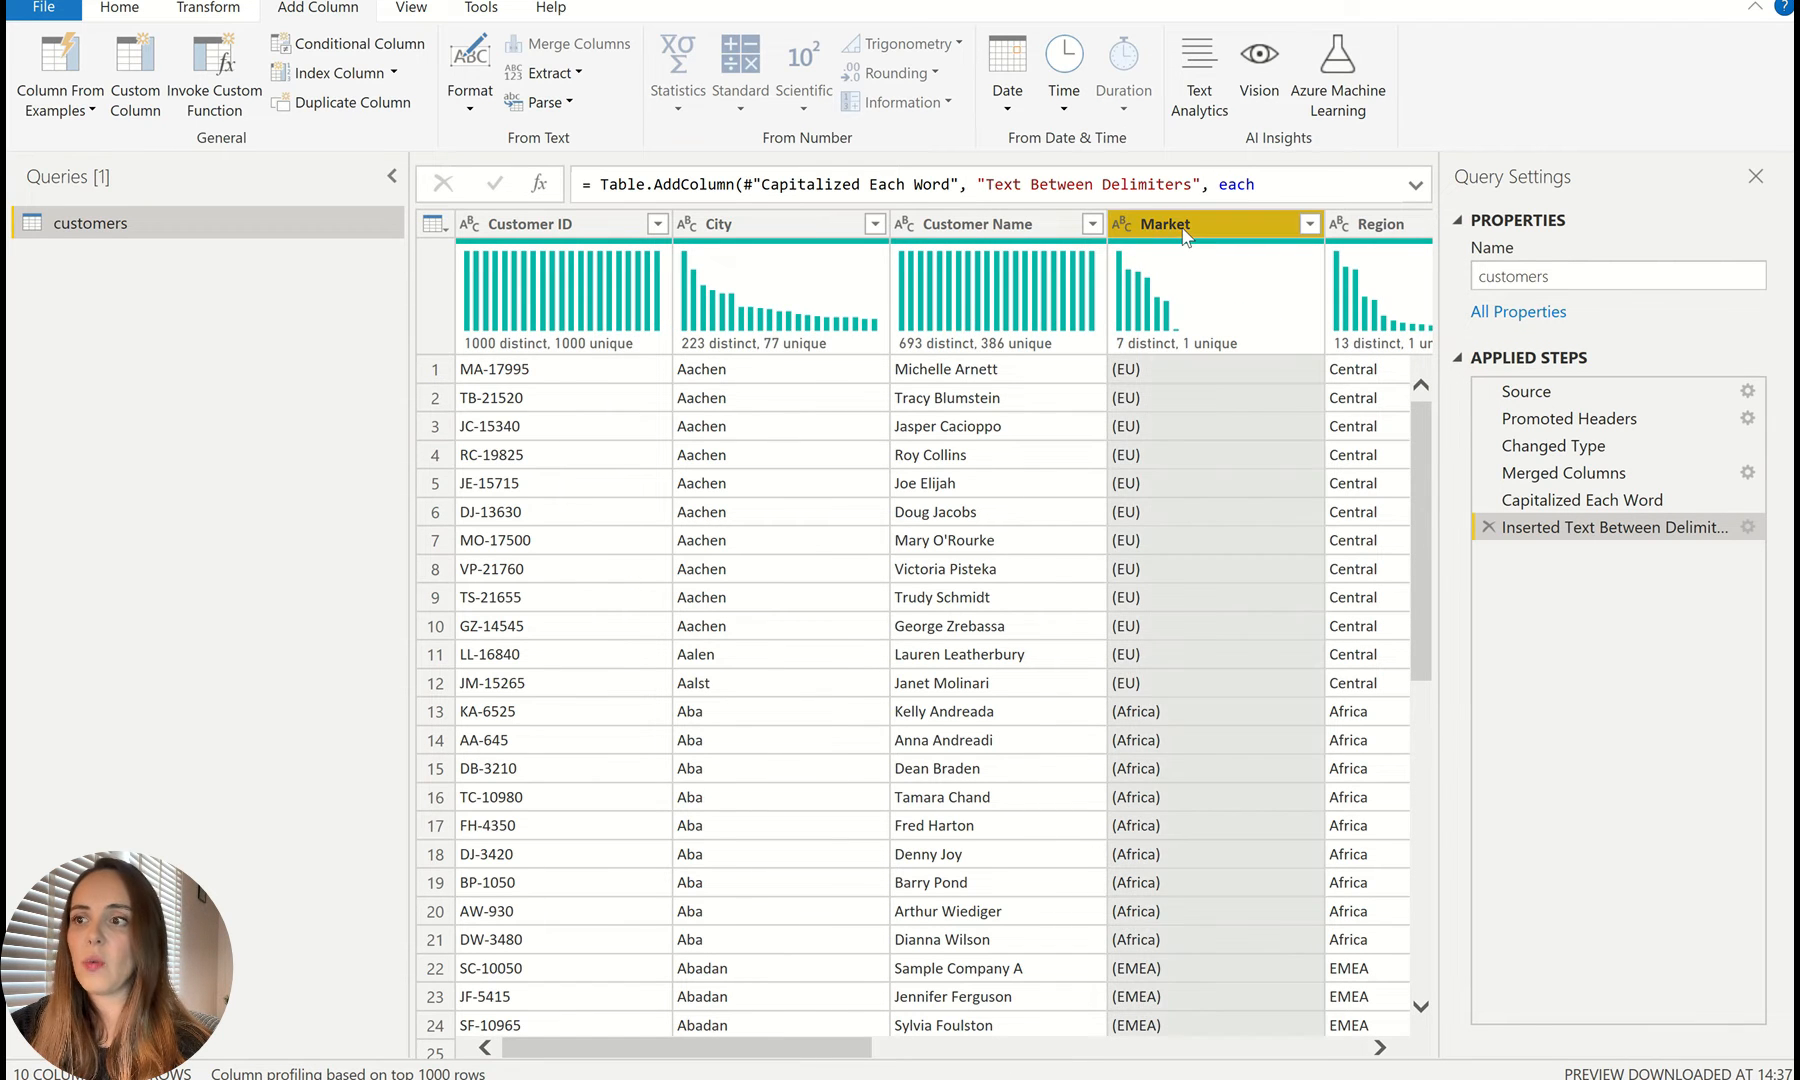
pyautogui.rightClick(1183, 232)
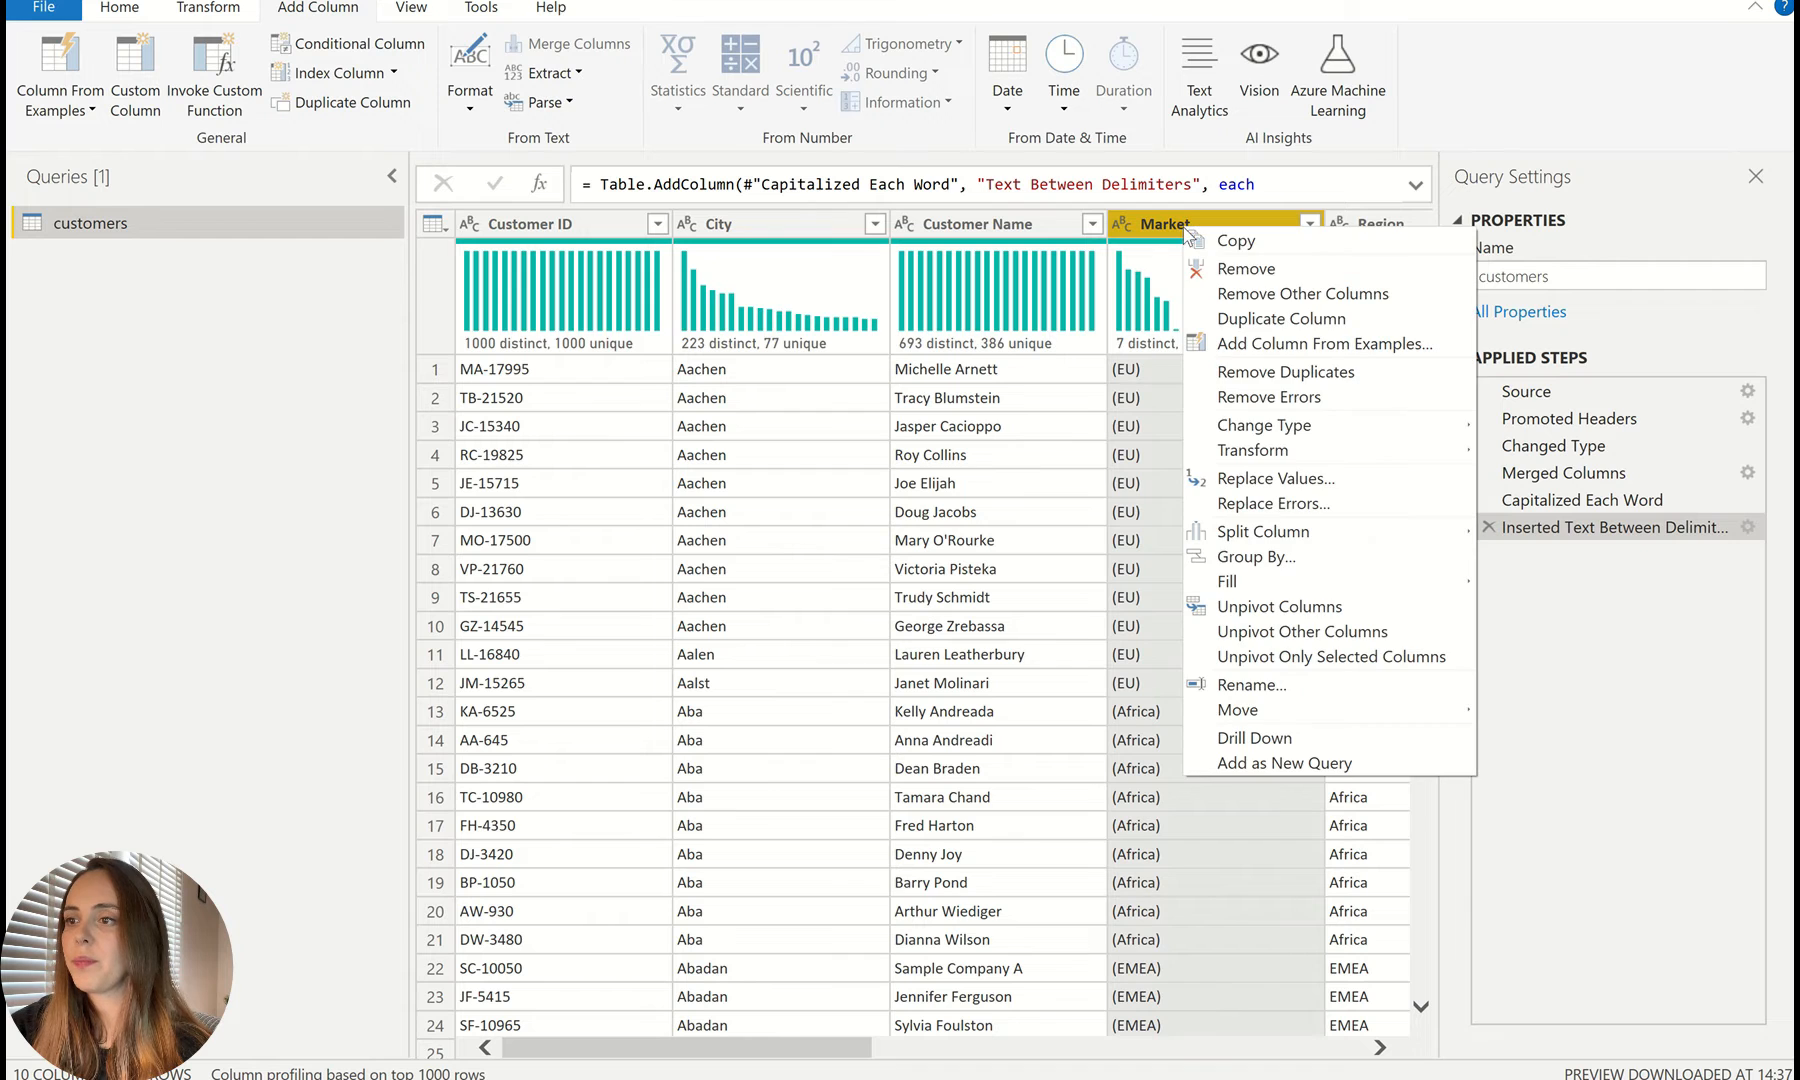
pyautogui.click(1232, 268)
# Step: Rename the Text Between Delimiters column of the customers query to Market
pyautogui.moveTo(737, 1045); pyautogui.dragTo(1190, 1048)
pyautogui.click(1260, 236)
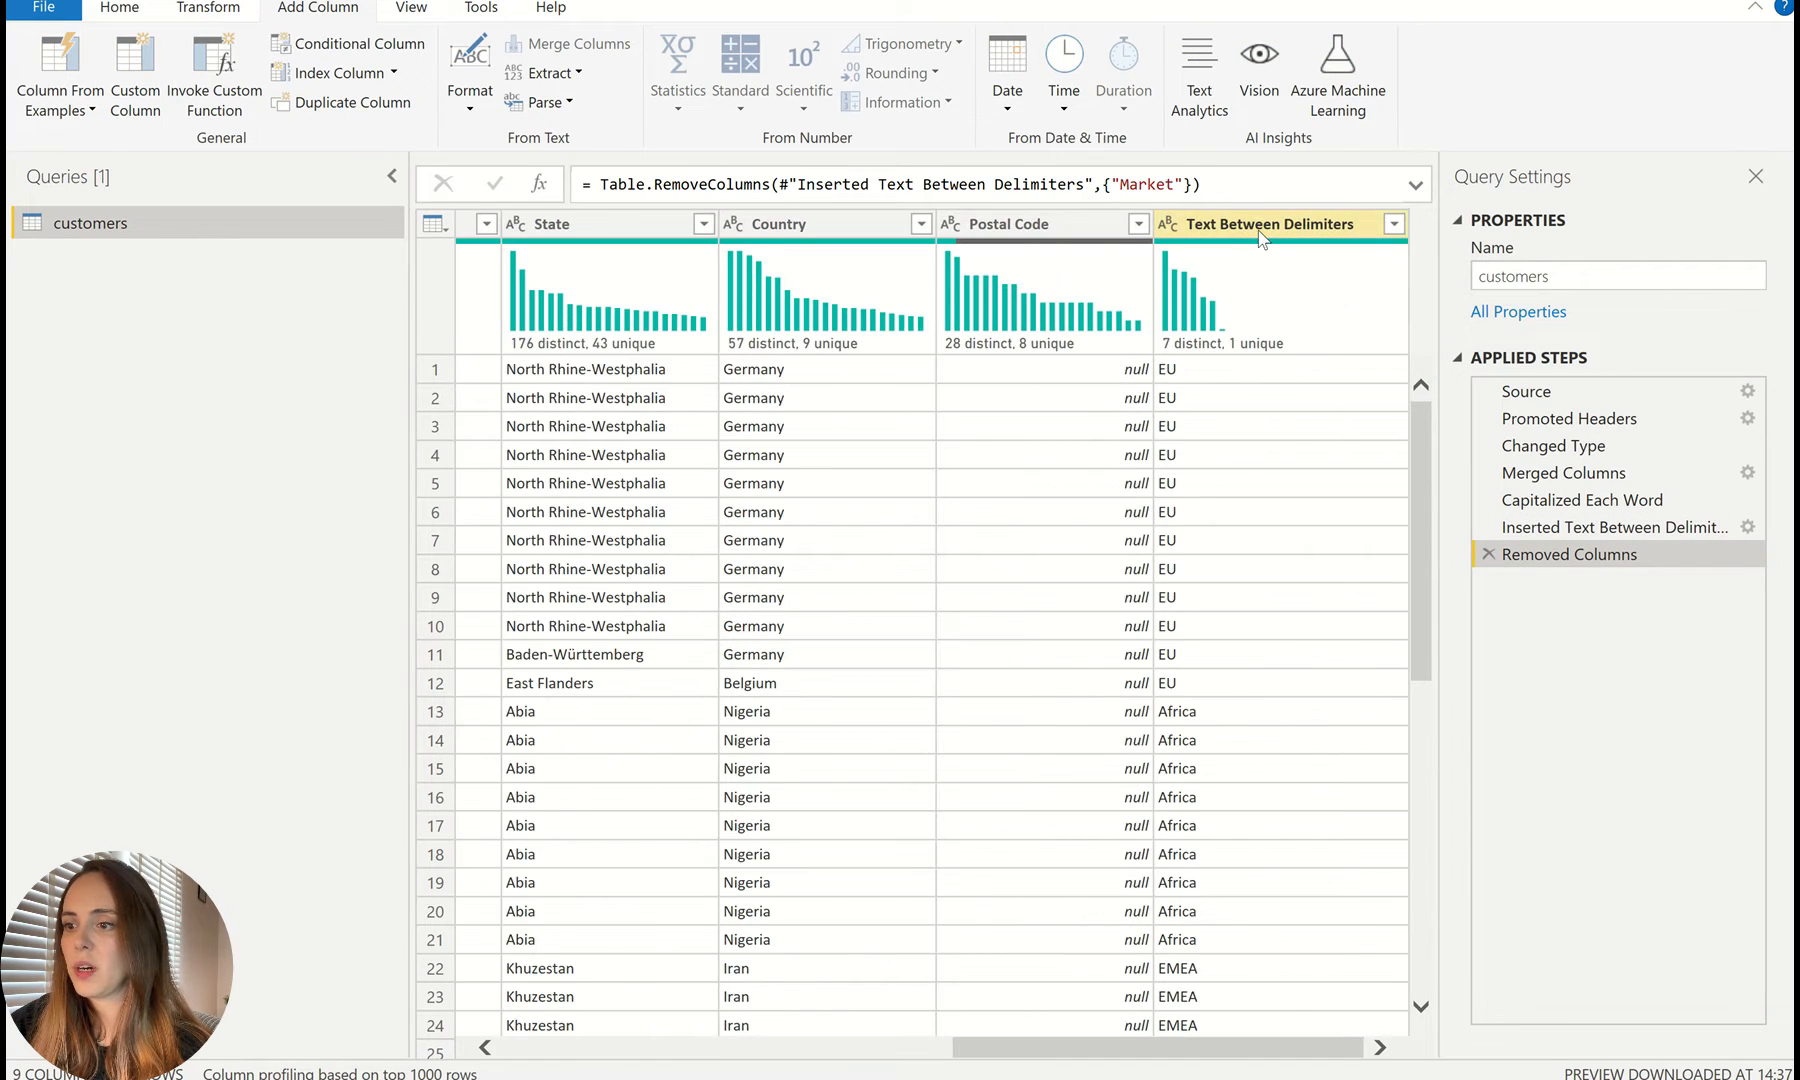
pyautogui.click(1650, 527)
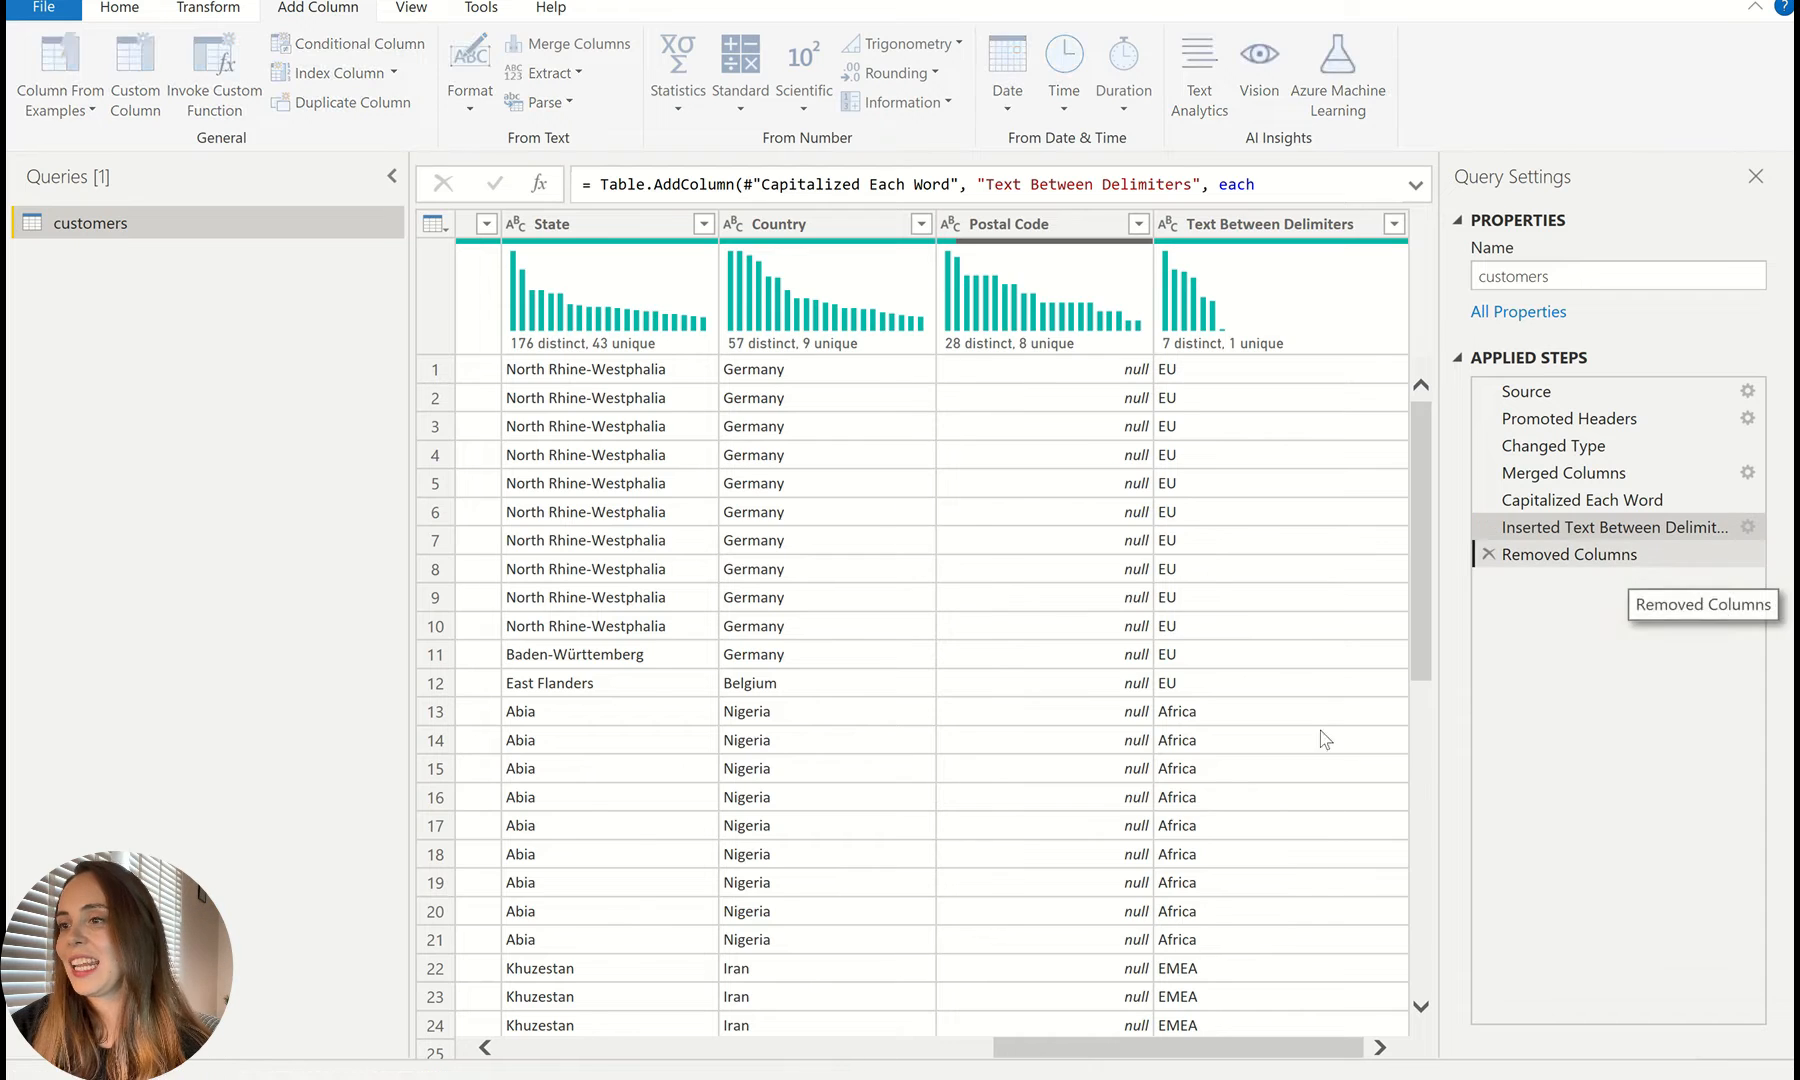
pyautogui.click(1620, 555)
pyautogui.doubleClick(1287, 226)
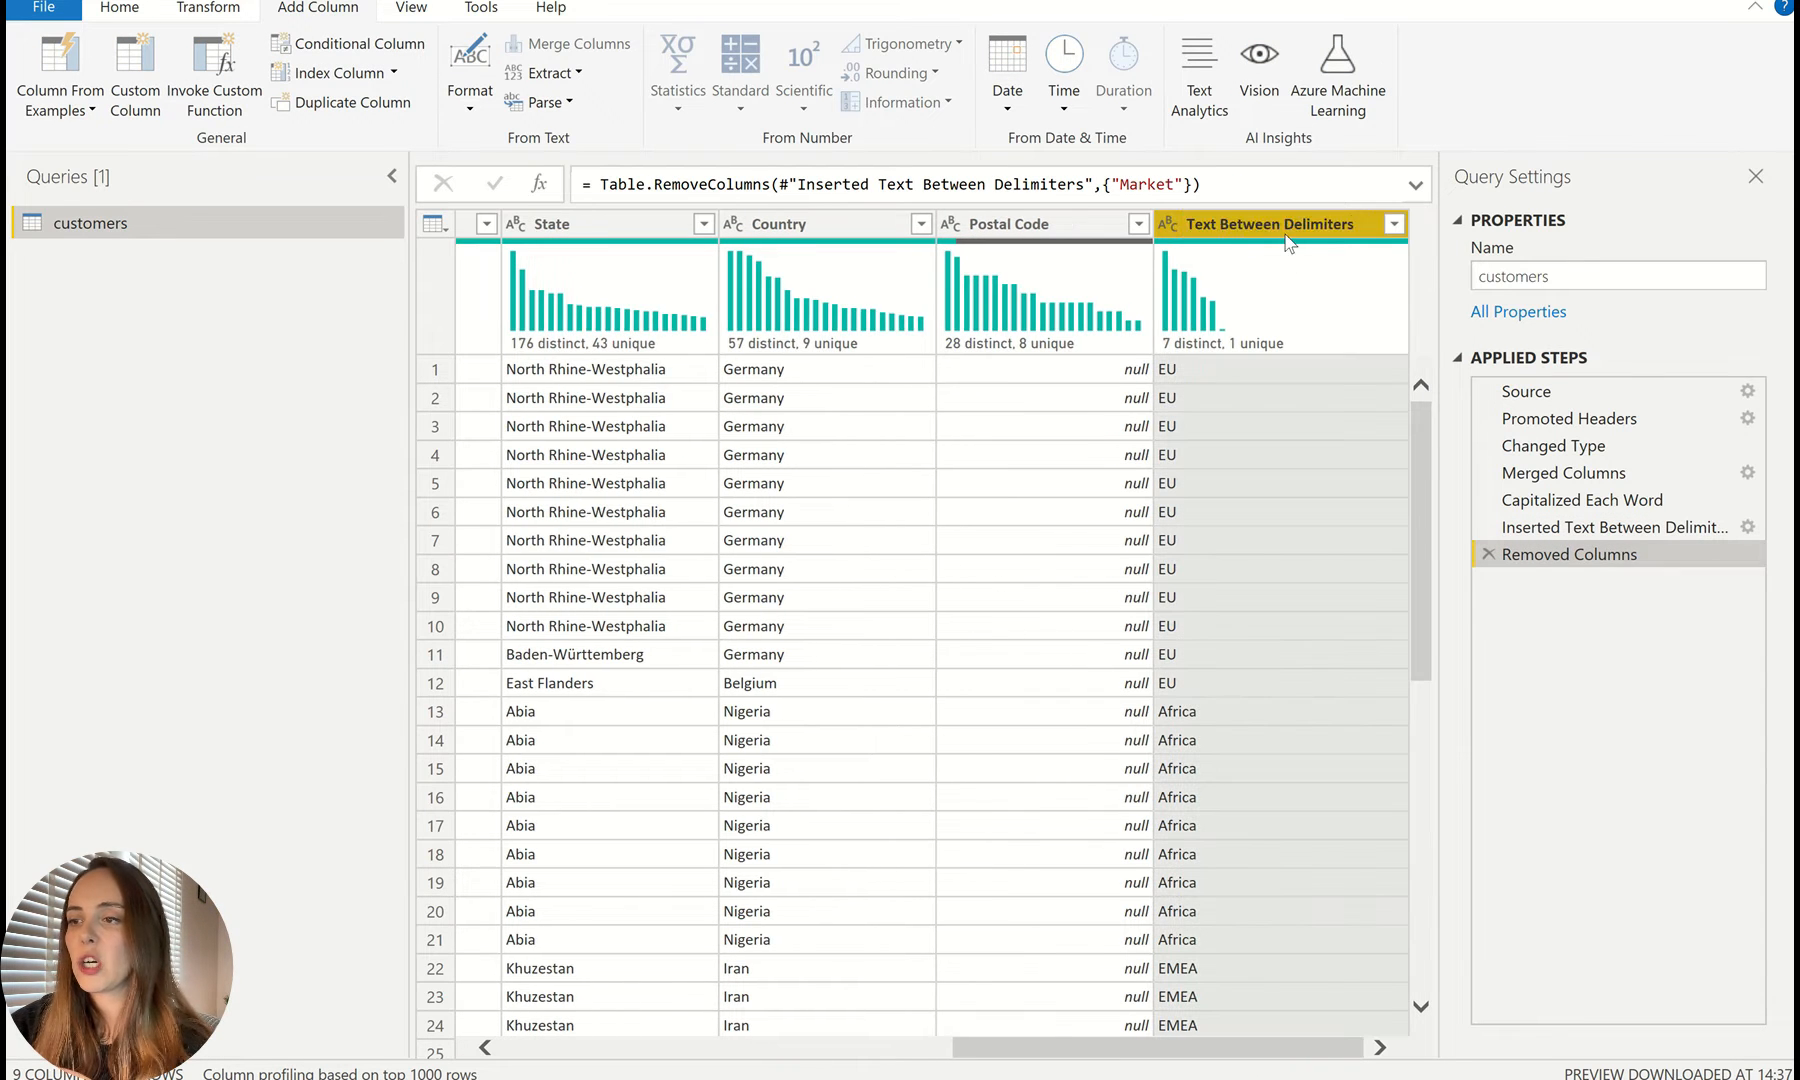
pyautogui.write('Market')
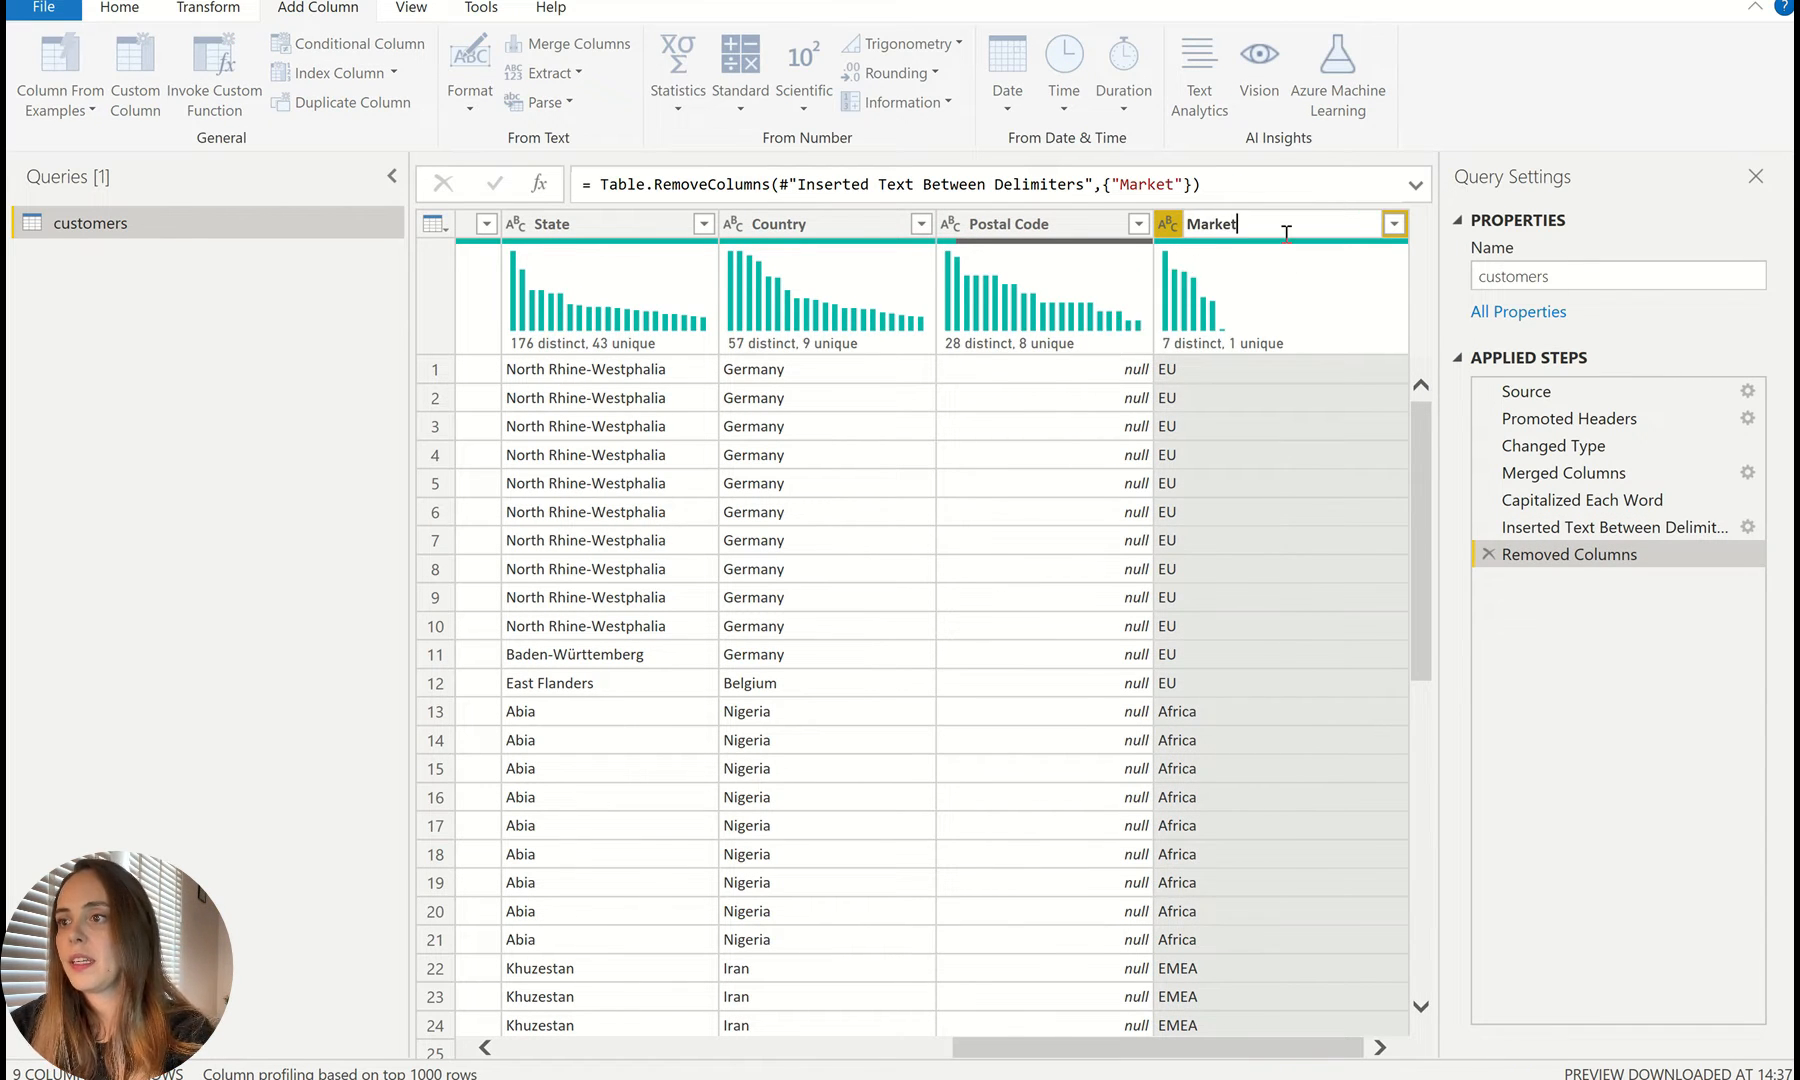
pyautogui.press('Return')
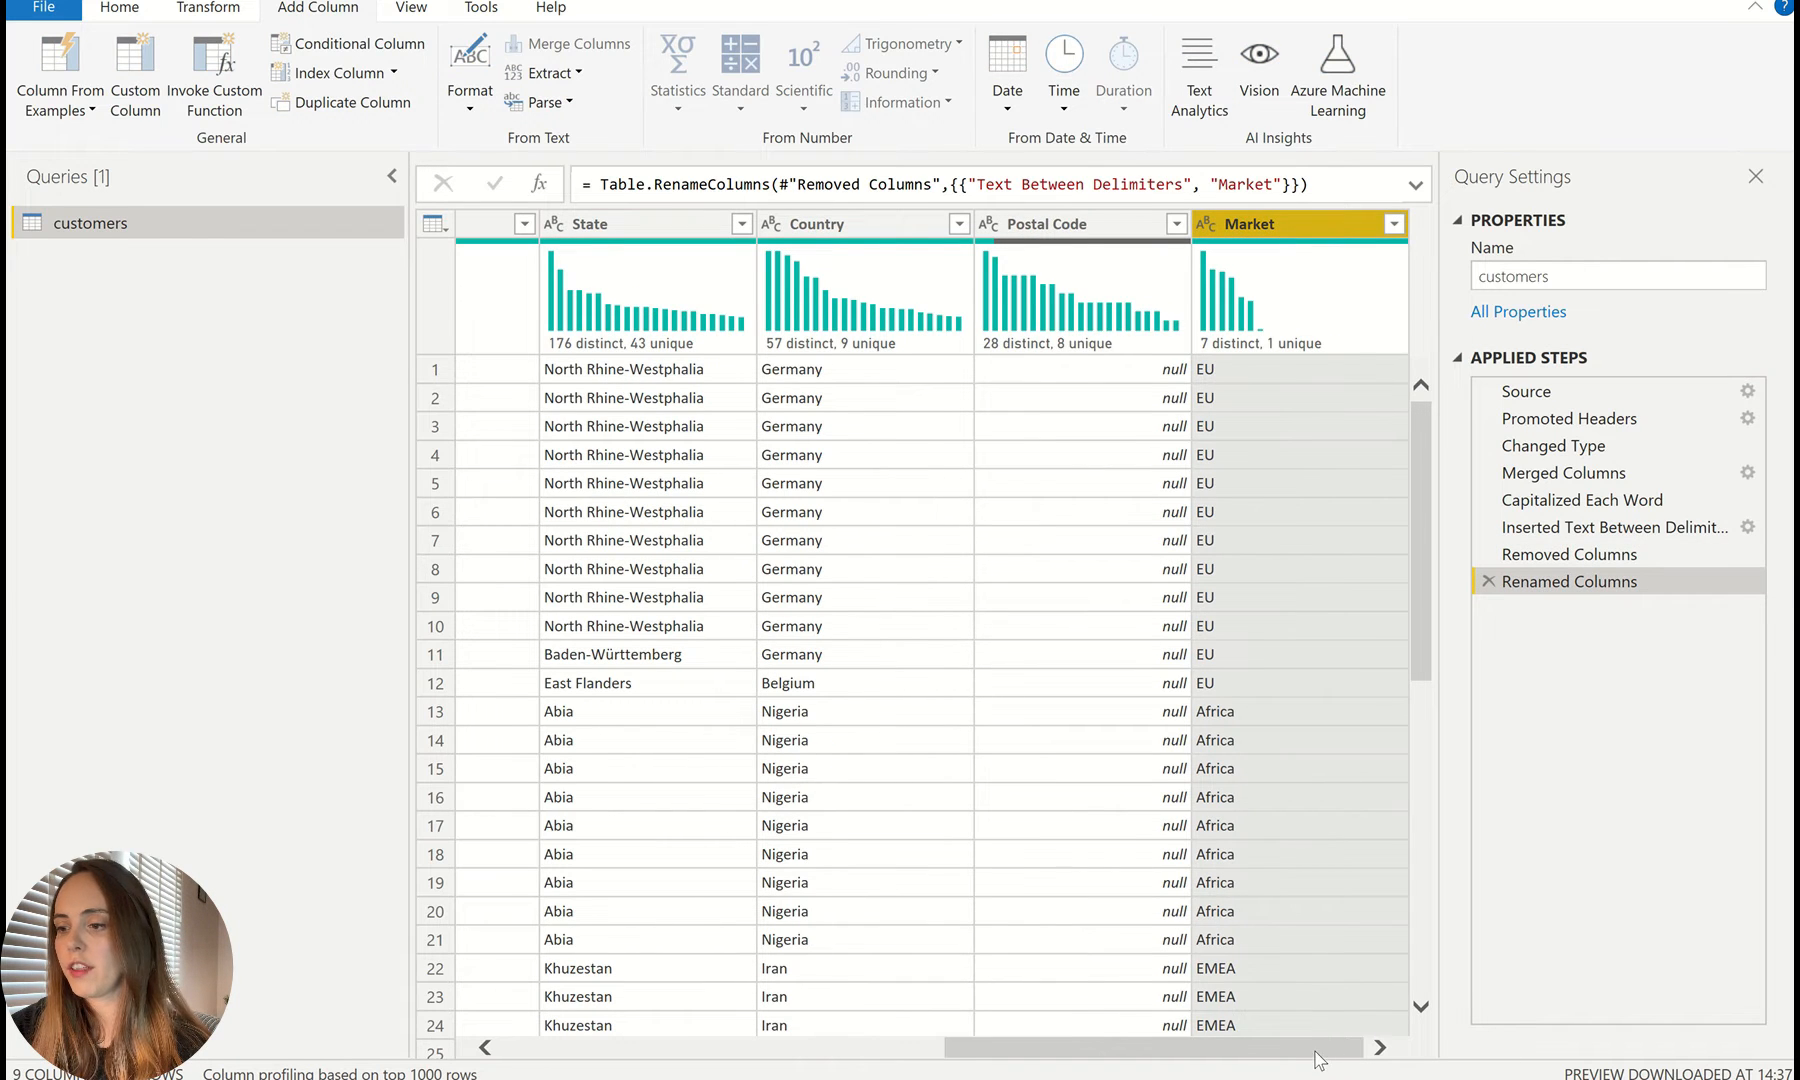
pyautogui.moveTo(1318, 1060); pyautogui.dragTo(686, 1058)
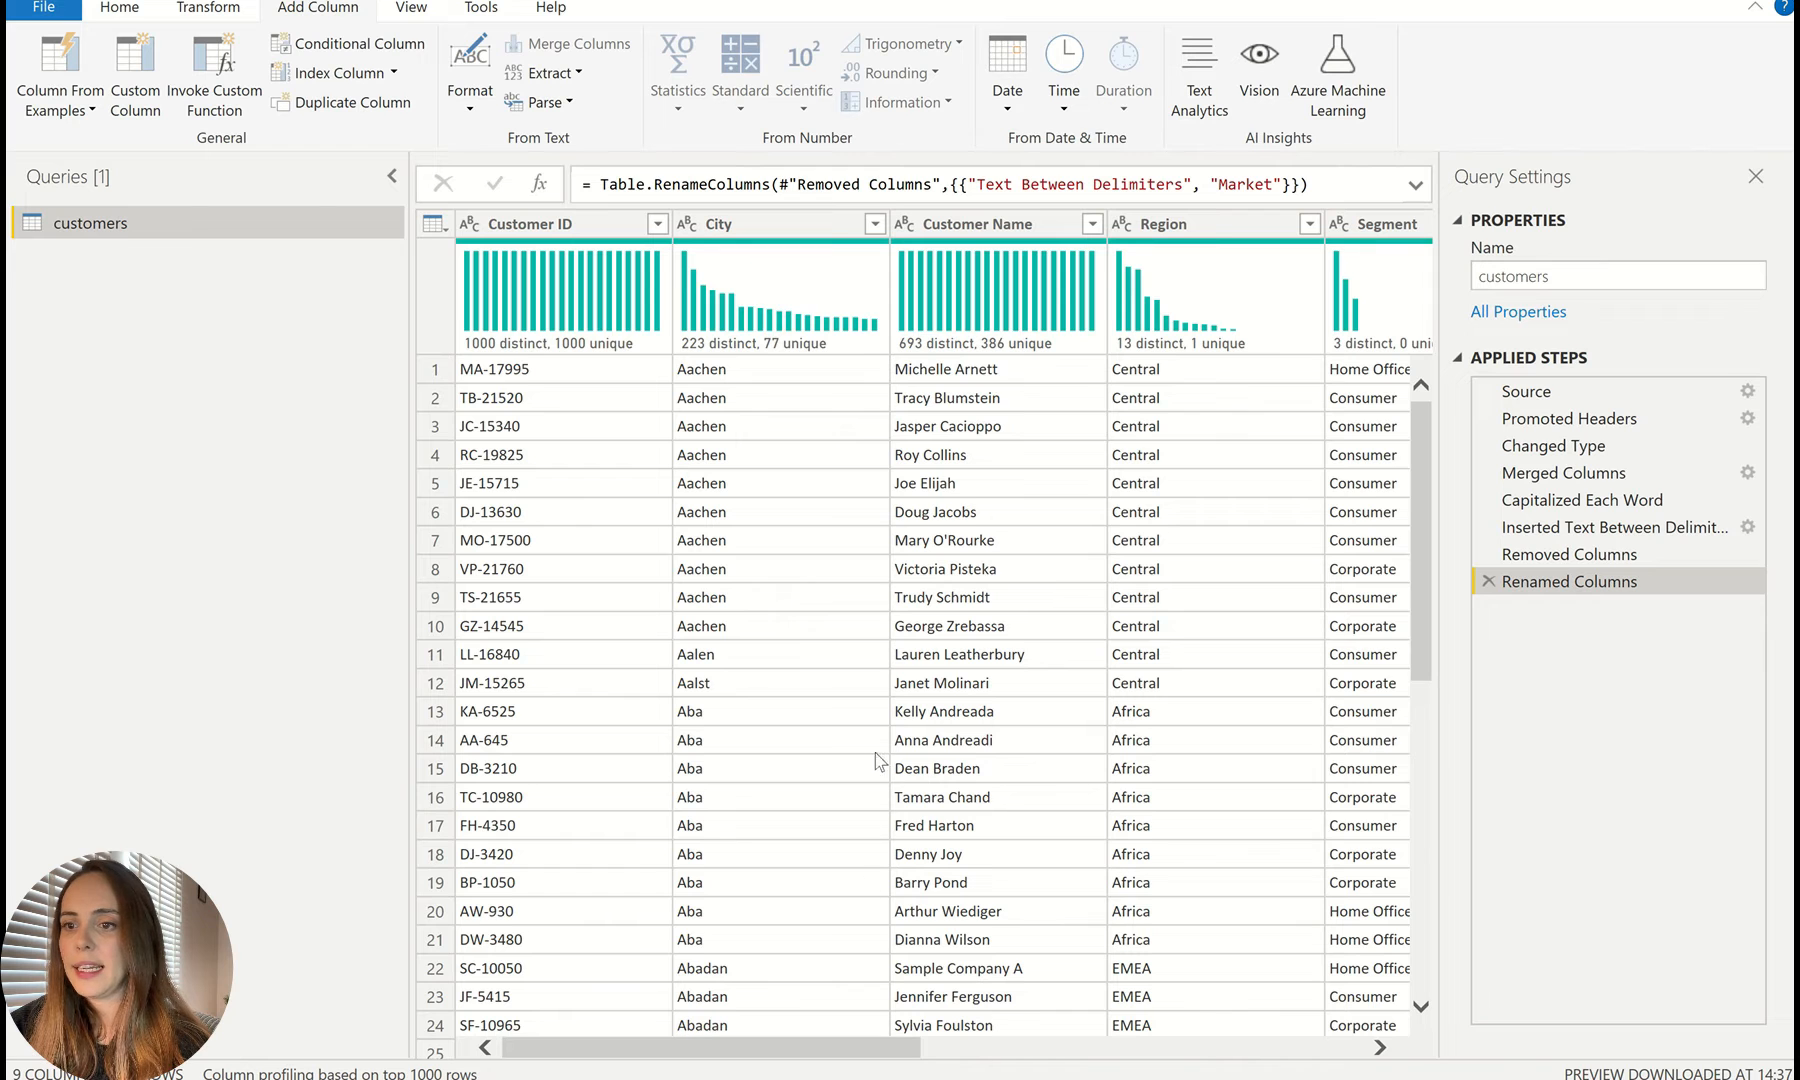
pyautogui.moveTo(820, 1058); pyautogui.dragTo(1319, 1063)
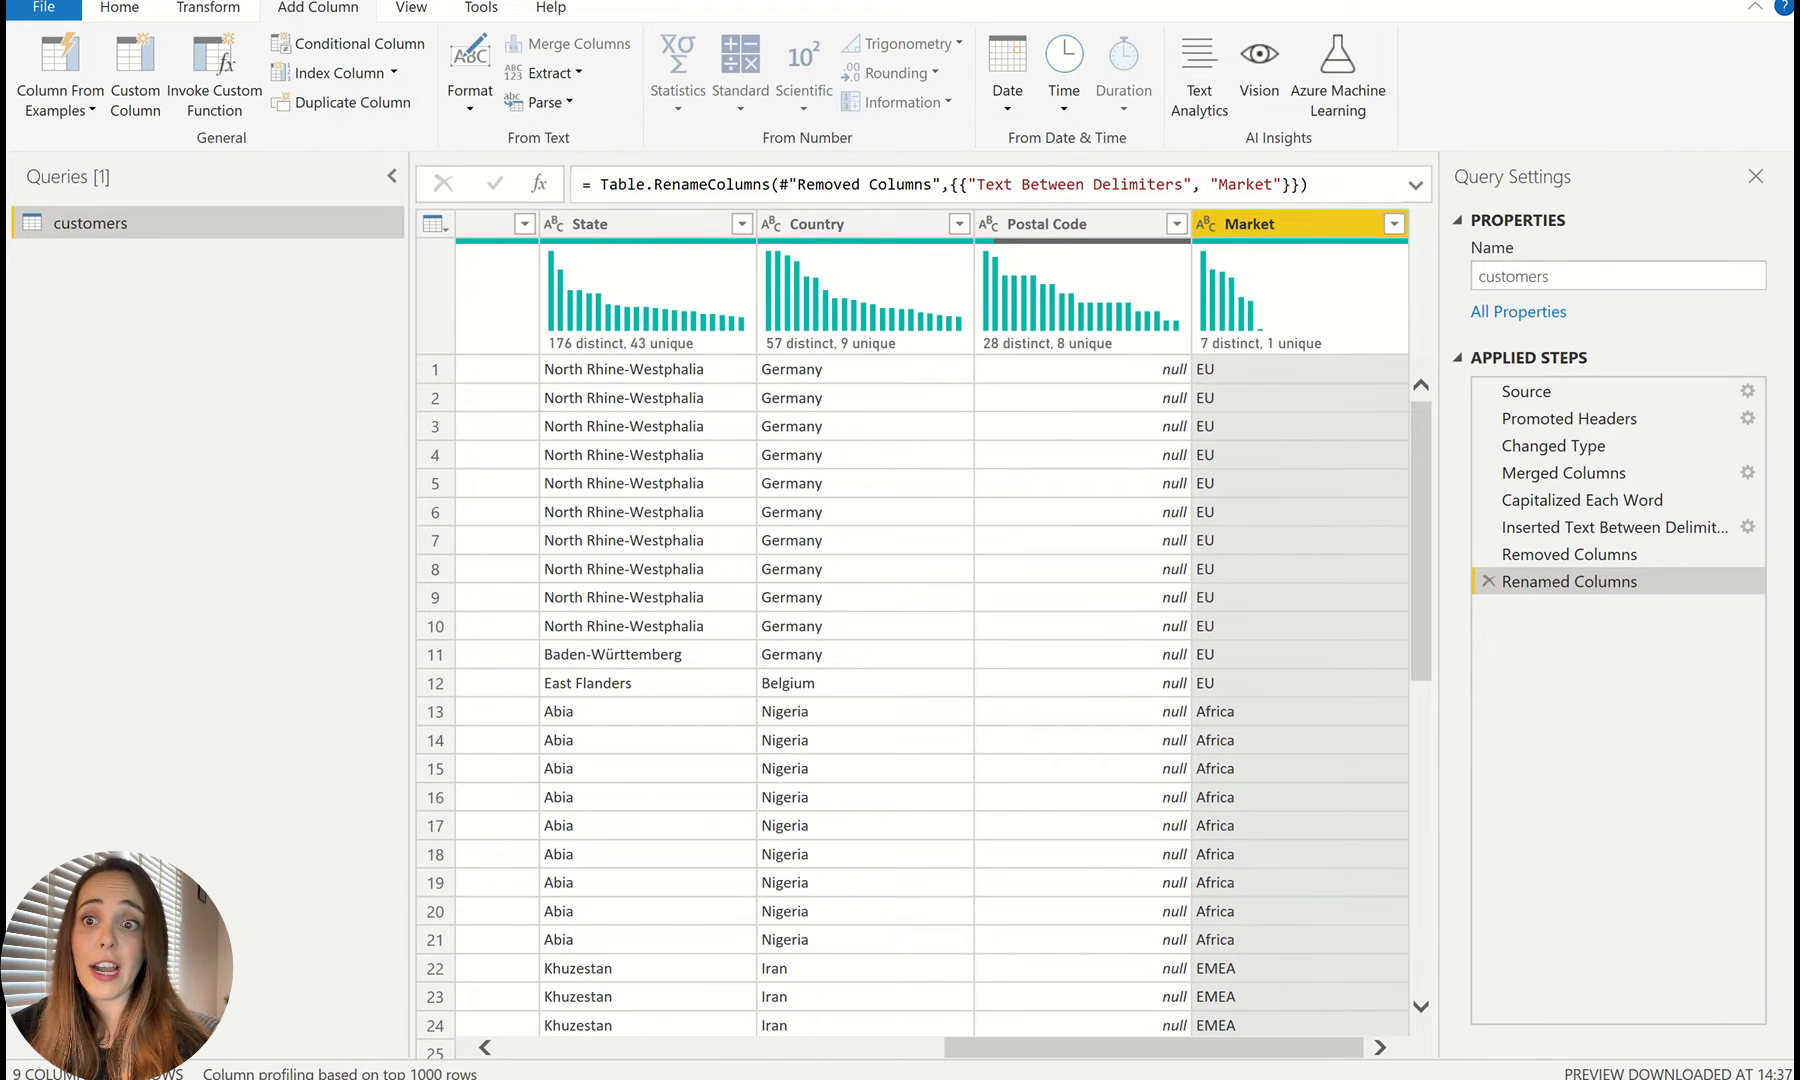
# Step: Add products.csv as a new source and load it as its own query, keeping the suggested import settings
pyautogui.click(120, 10)
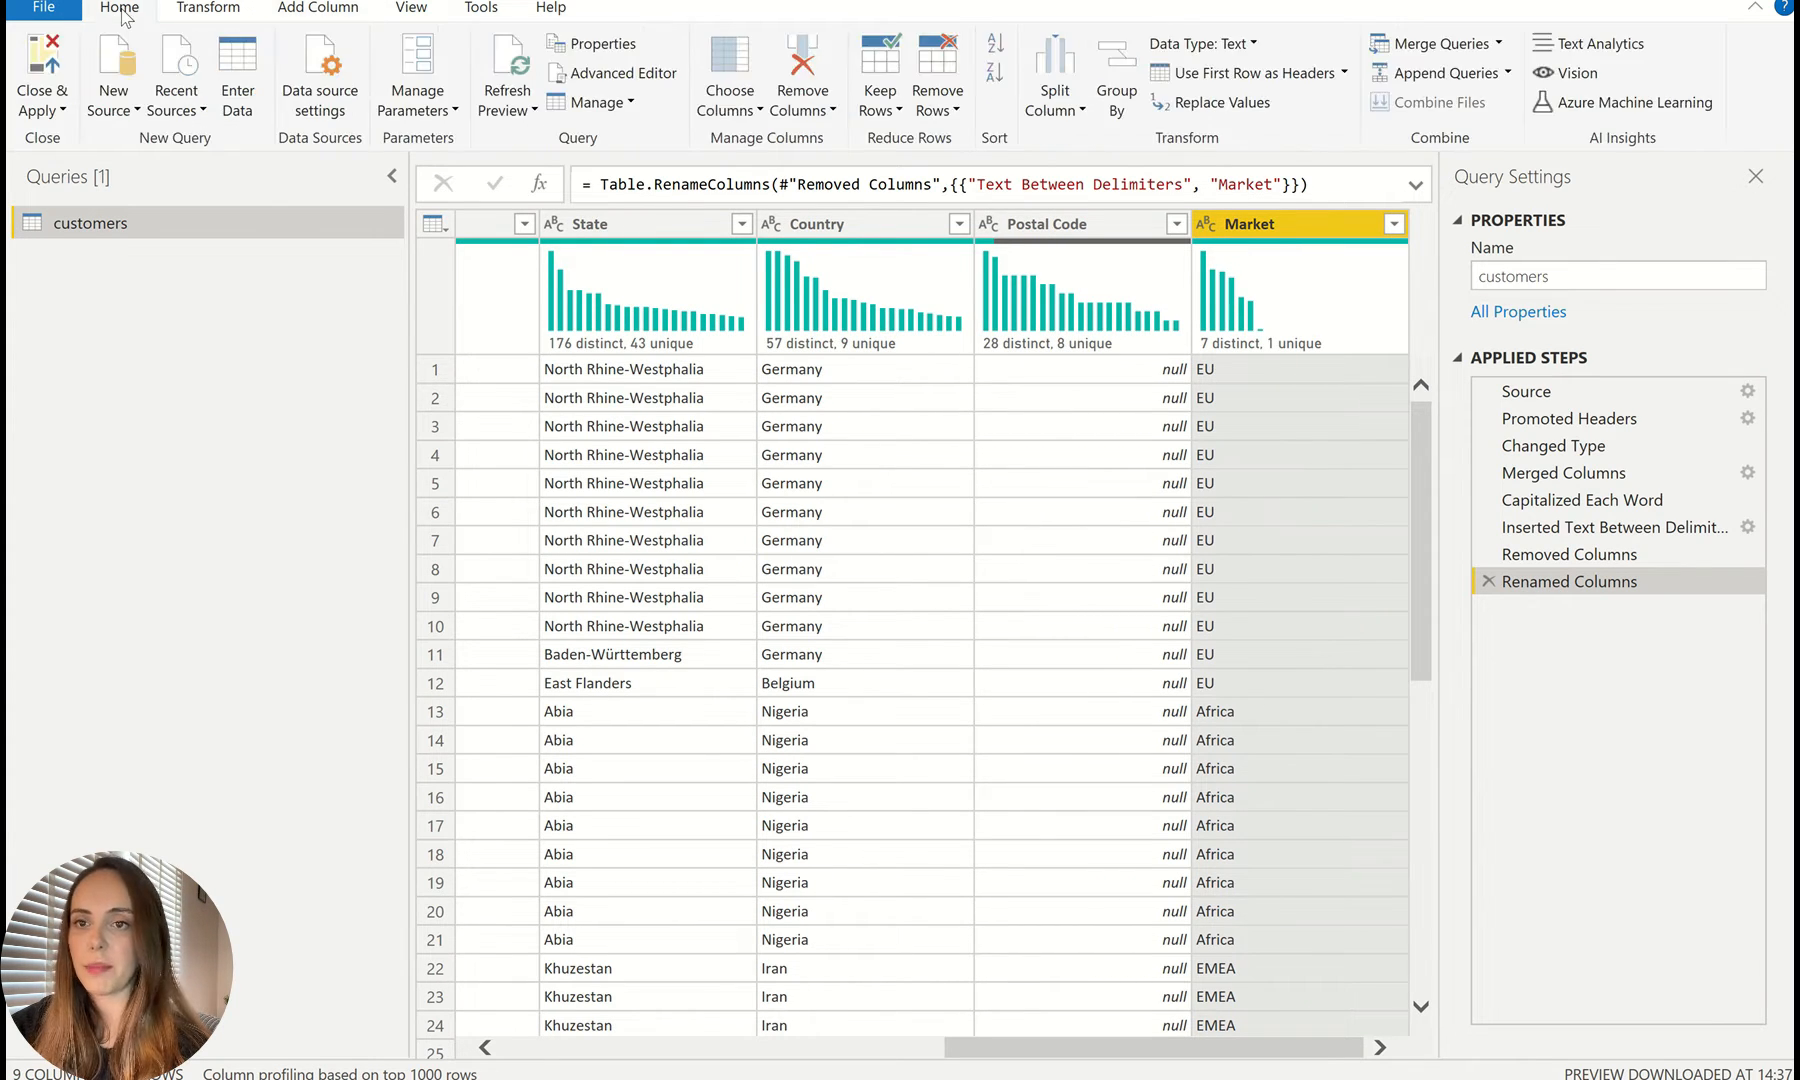
pyautogui.click(113, 117)
pyautogui.click(128, 368)
pyautogui.click(316, 258)
pyautogui.click(672, 570)
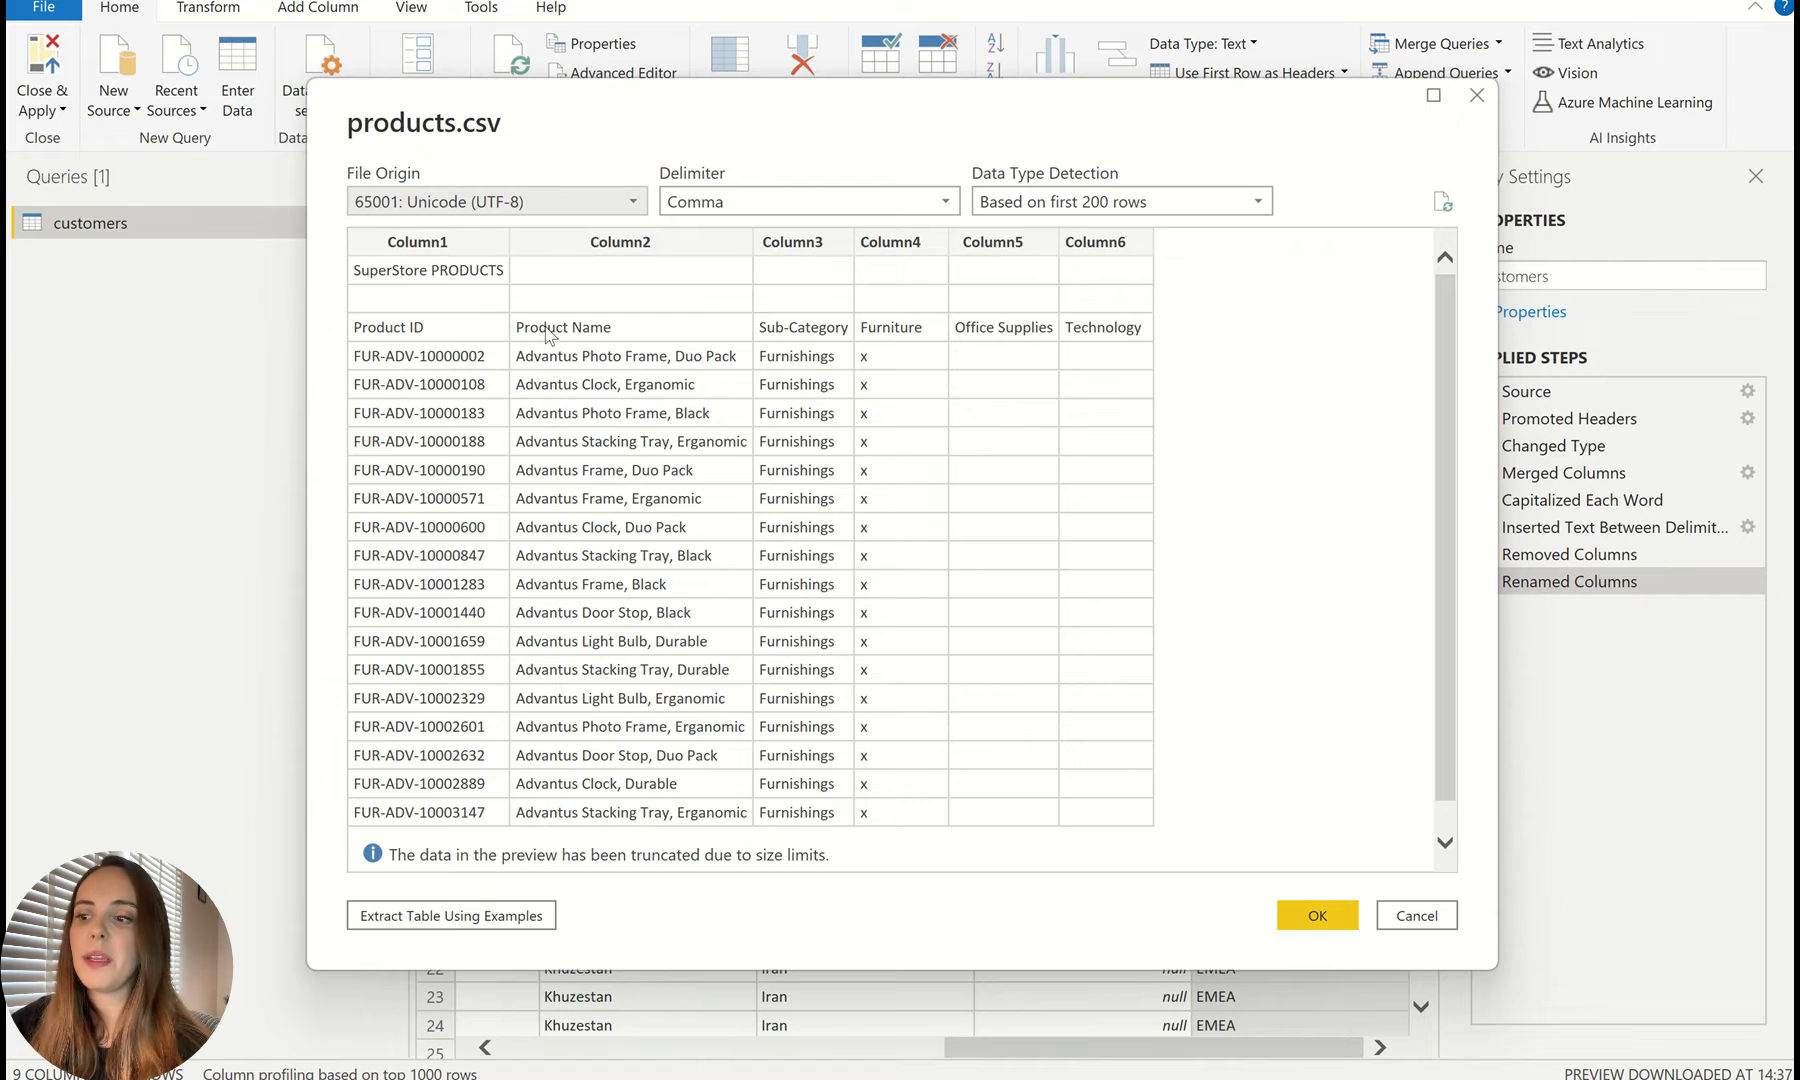
pyautogui.click(1318, 915)
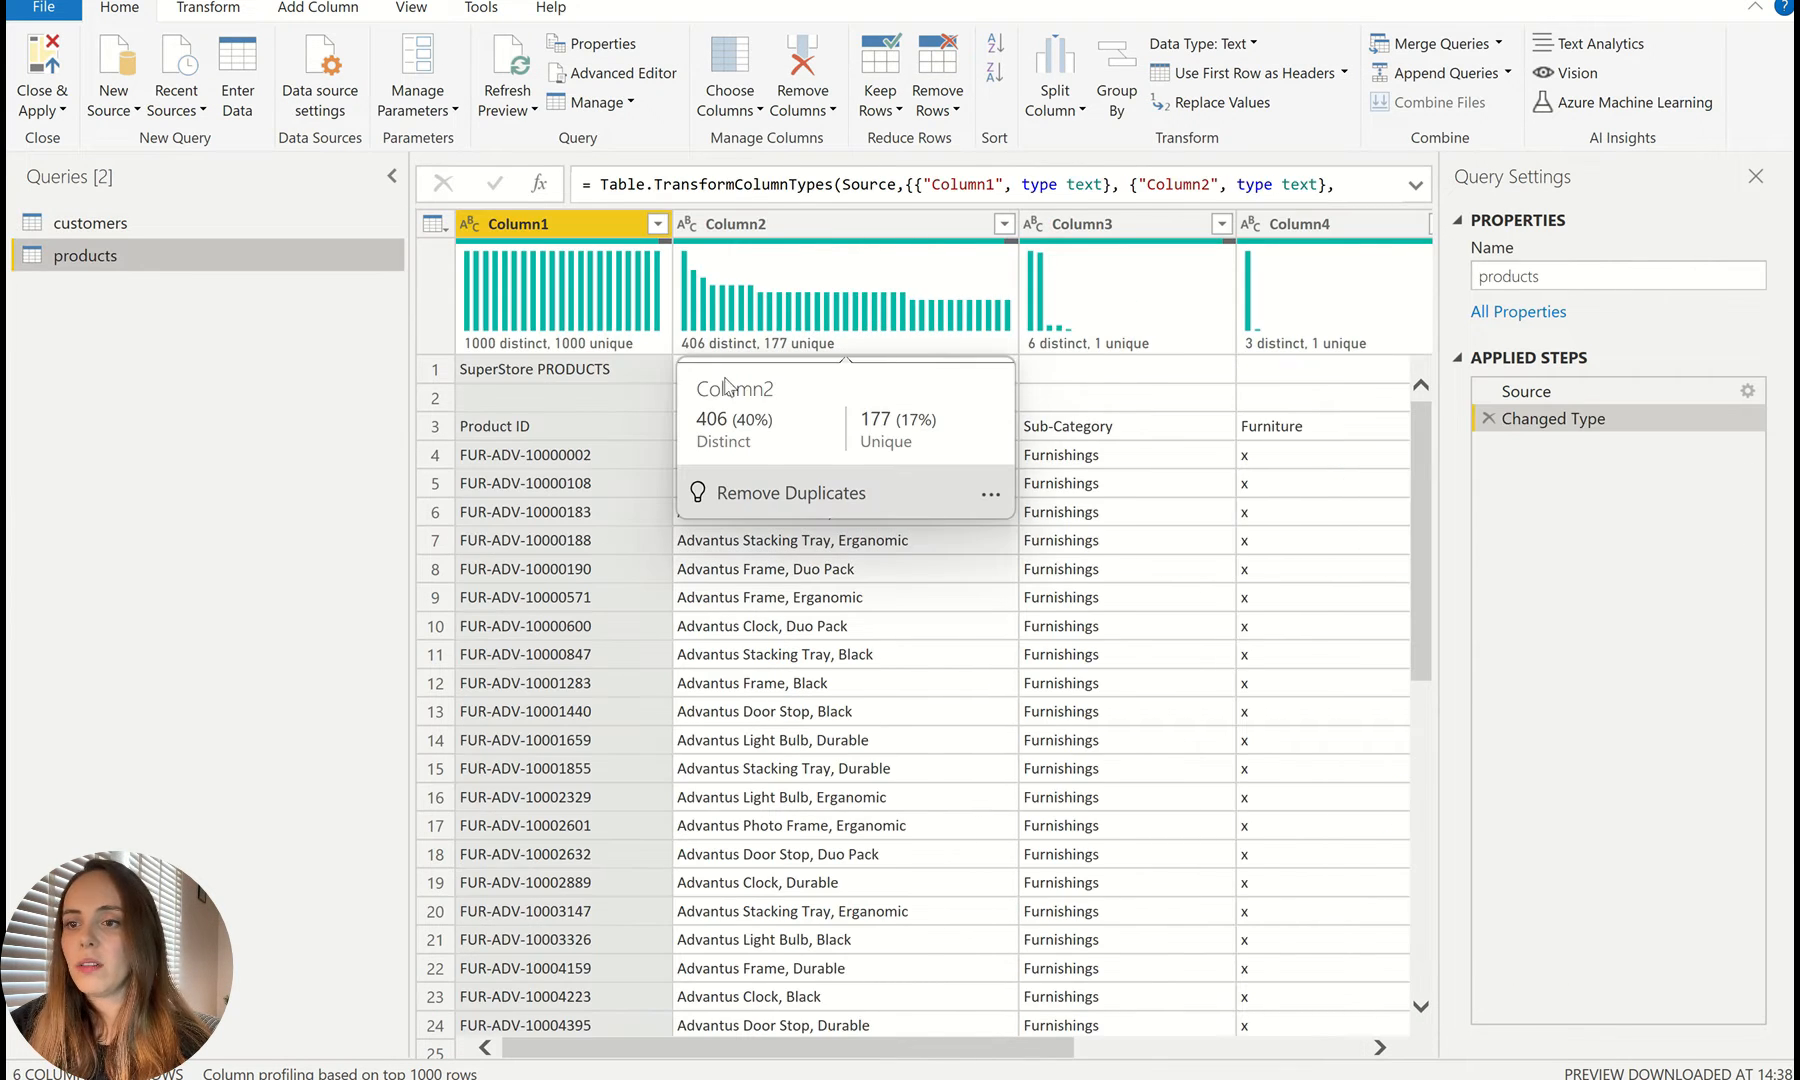
# Step: Remove the top 2 rows of the products query and use the first remaining row as column headers
pyautogui.click(435, 369)
pyautogui.click(435, 398)
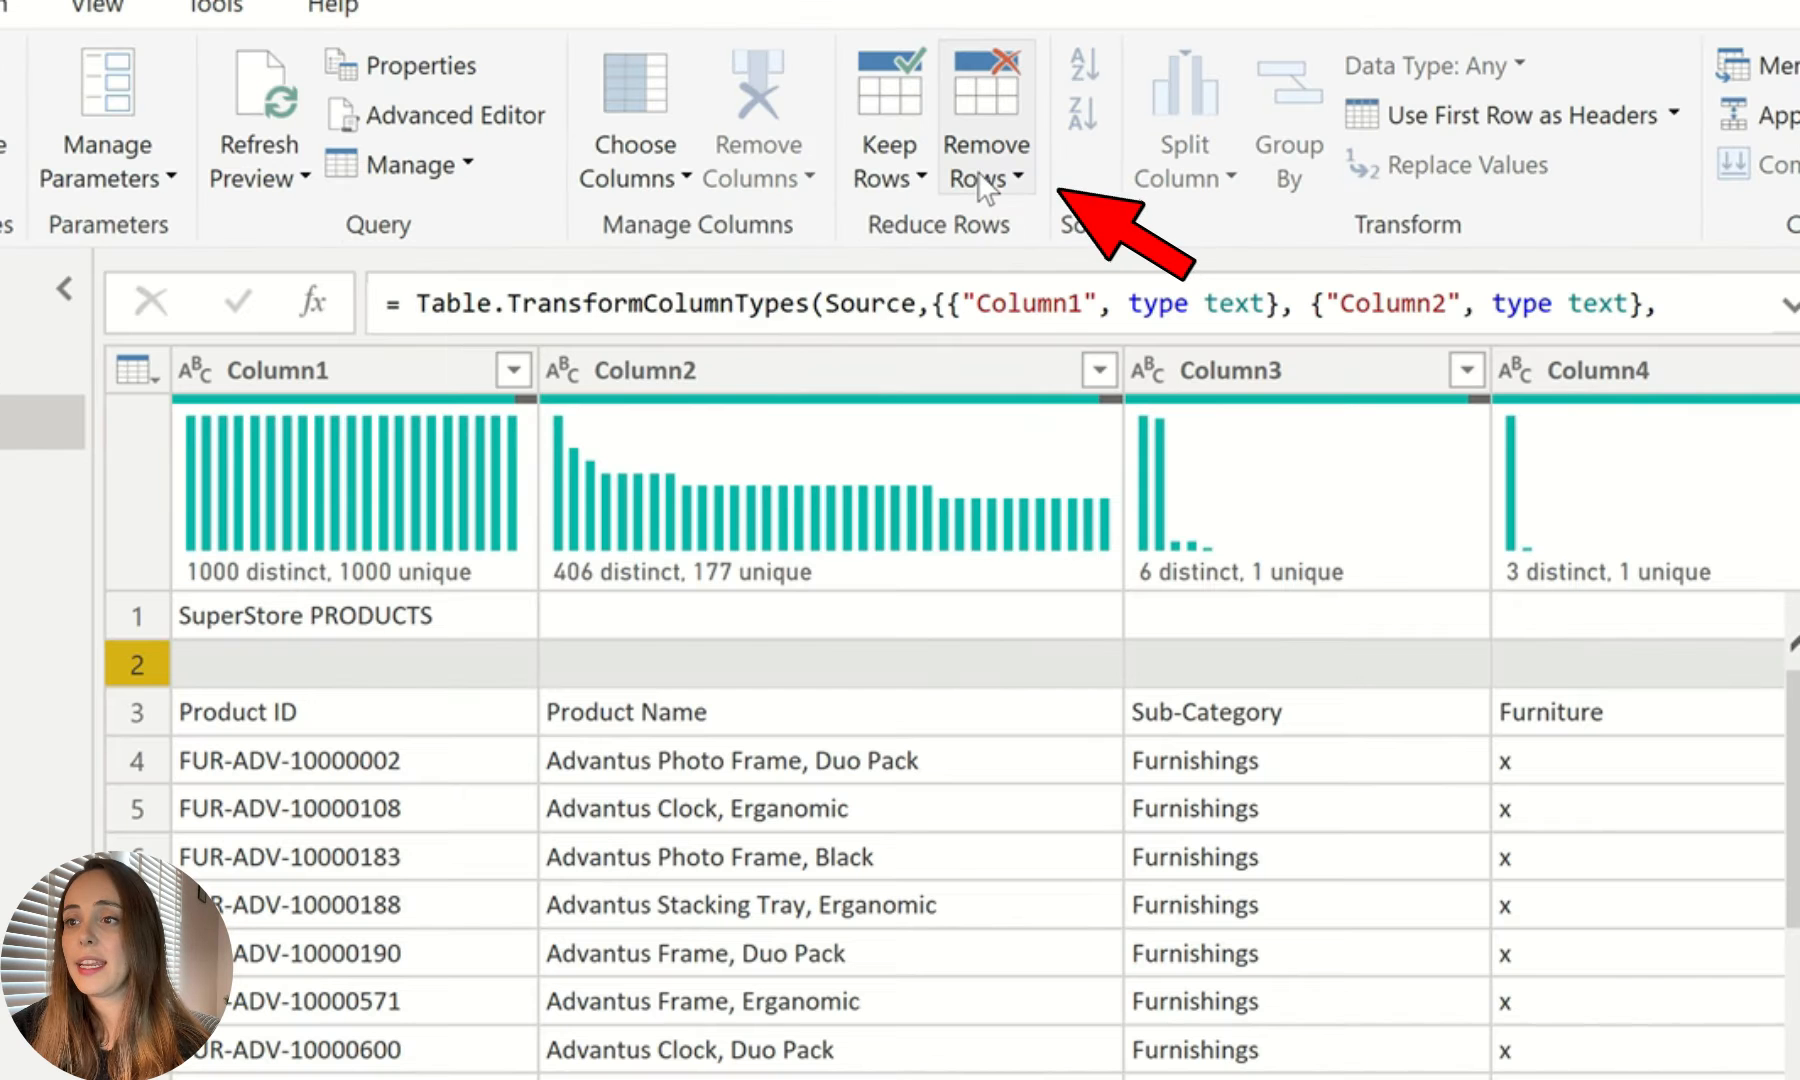
pyautogui.click(933, 112)
pyautogui.click(900, 222)
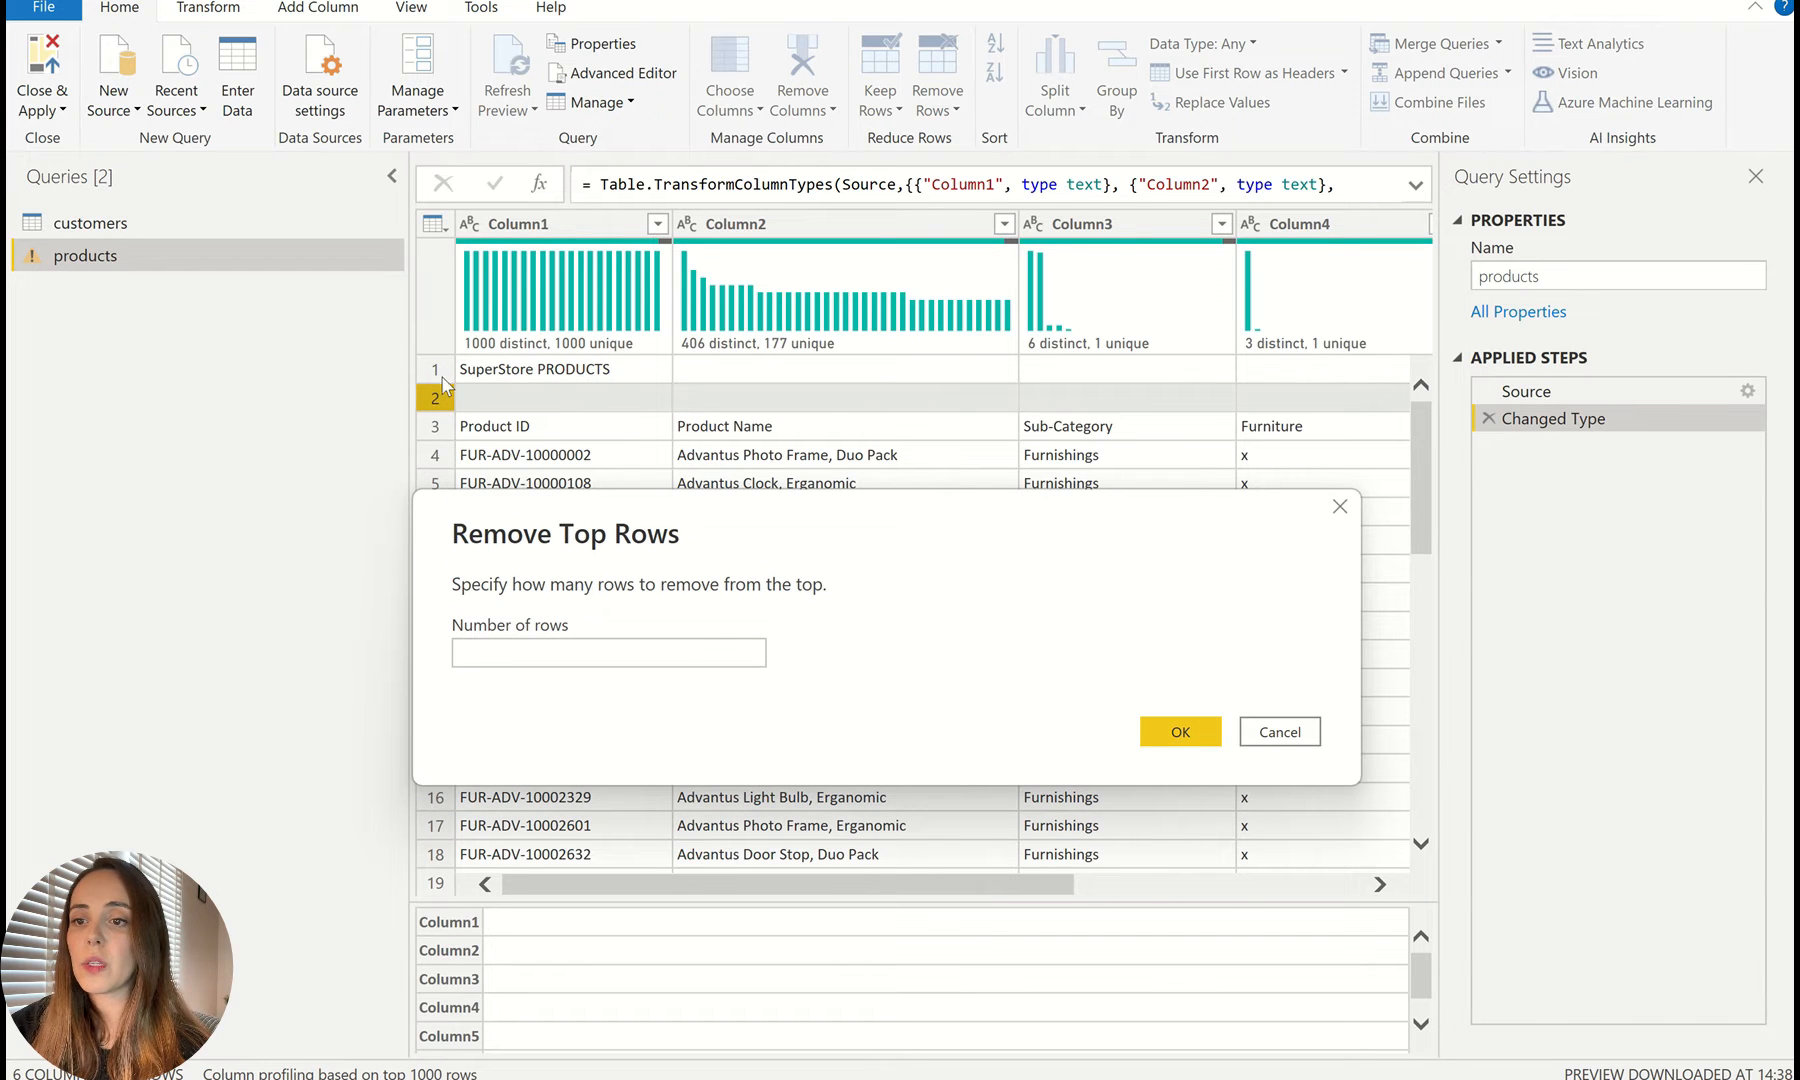
pyautogui.click(722, 645)
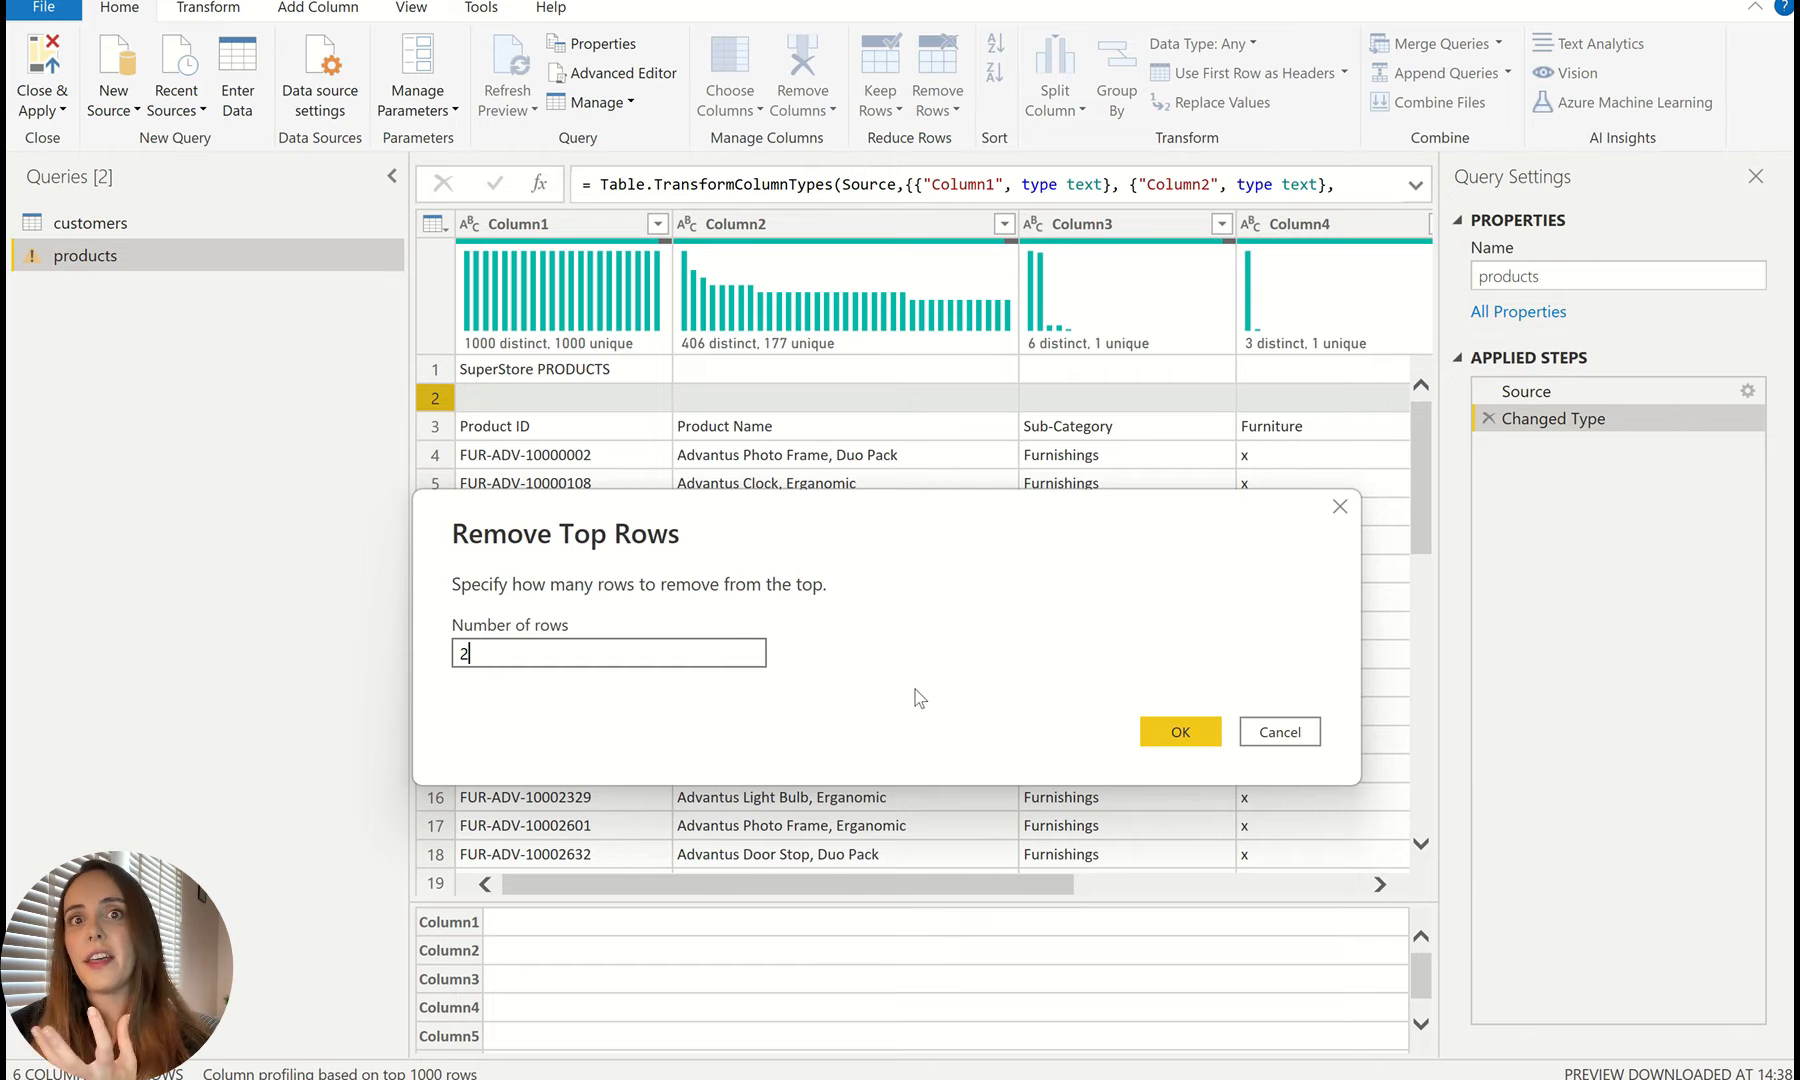
pyautogui.click(1200, 737)
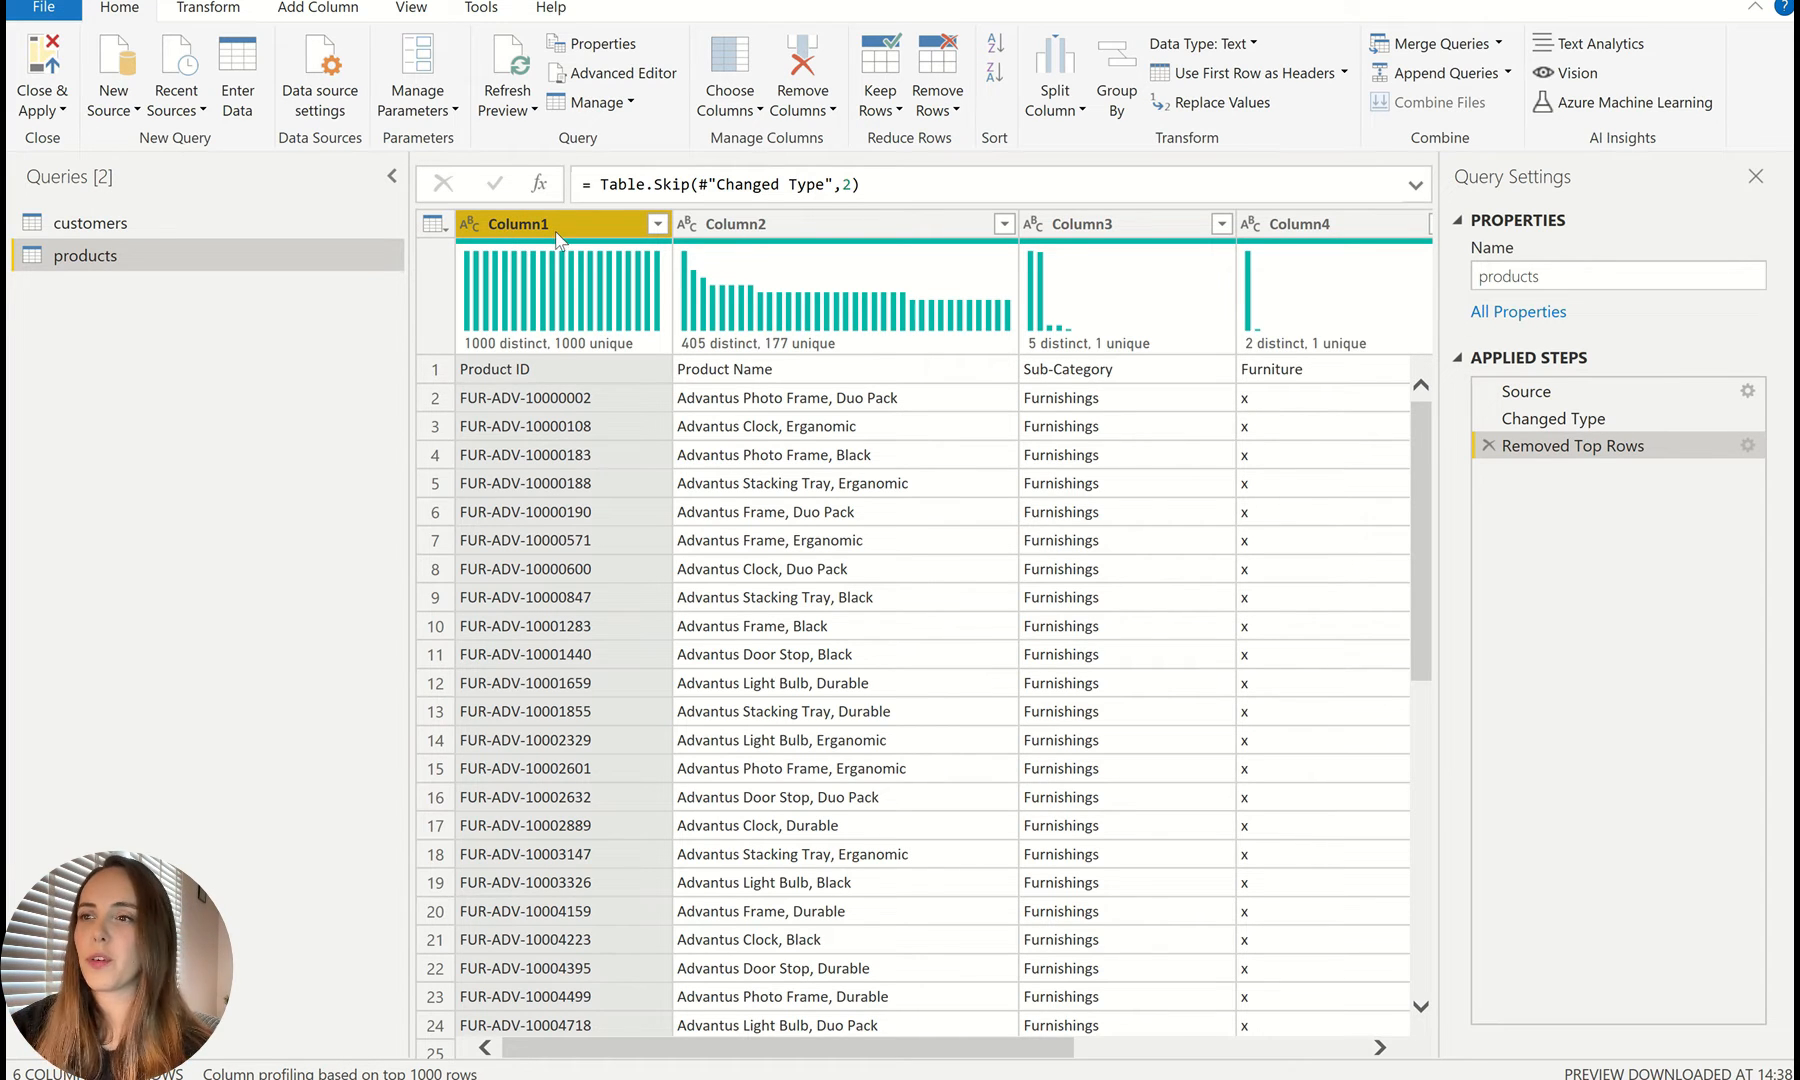
pyautogui.click(432, 370)
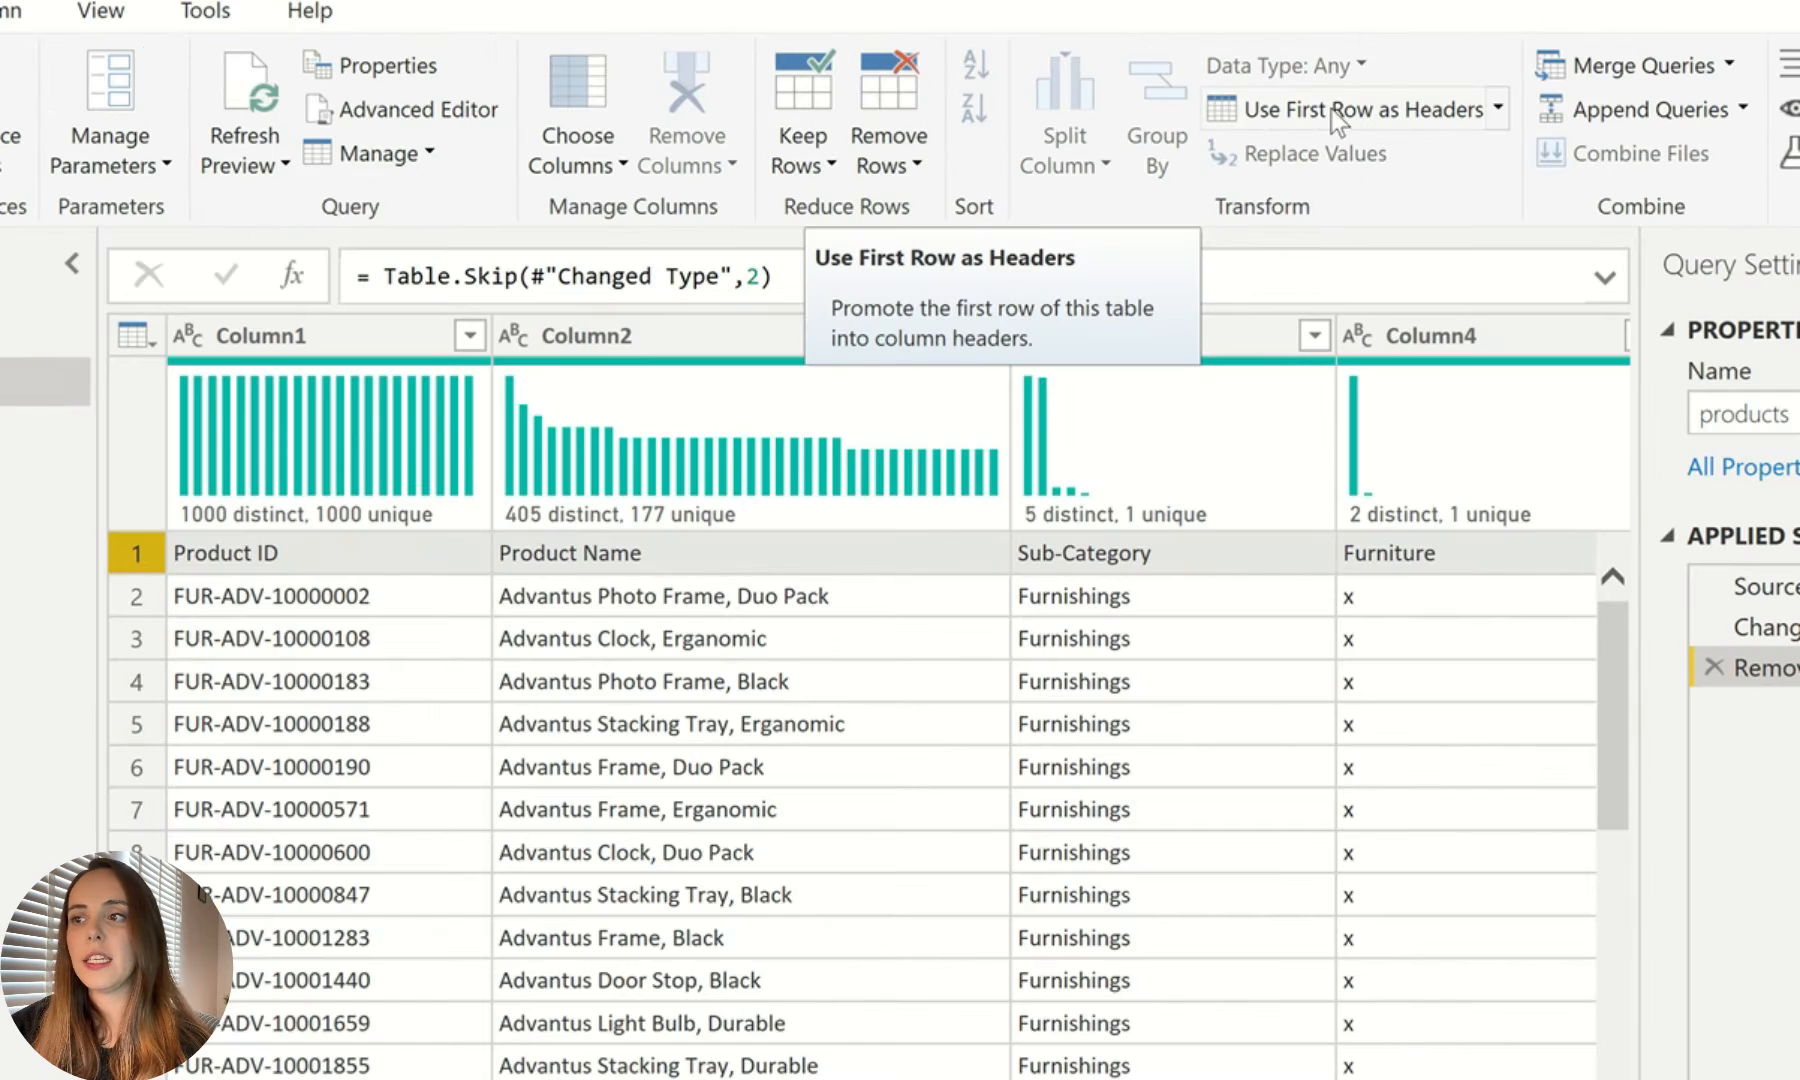
pyautogui.click(1330, 110)
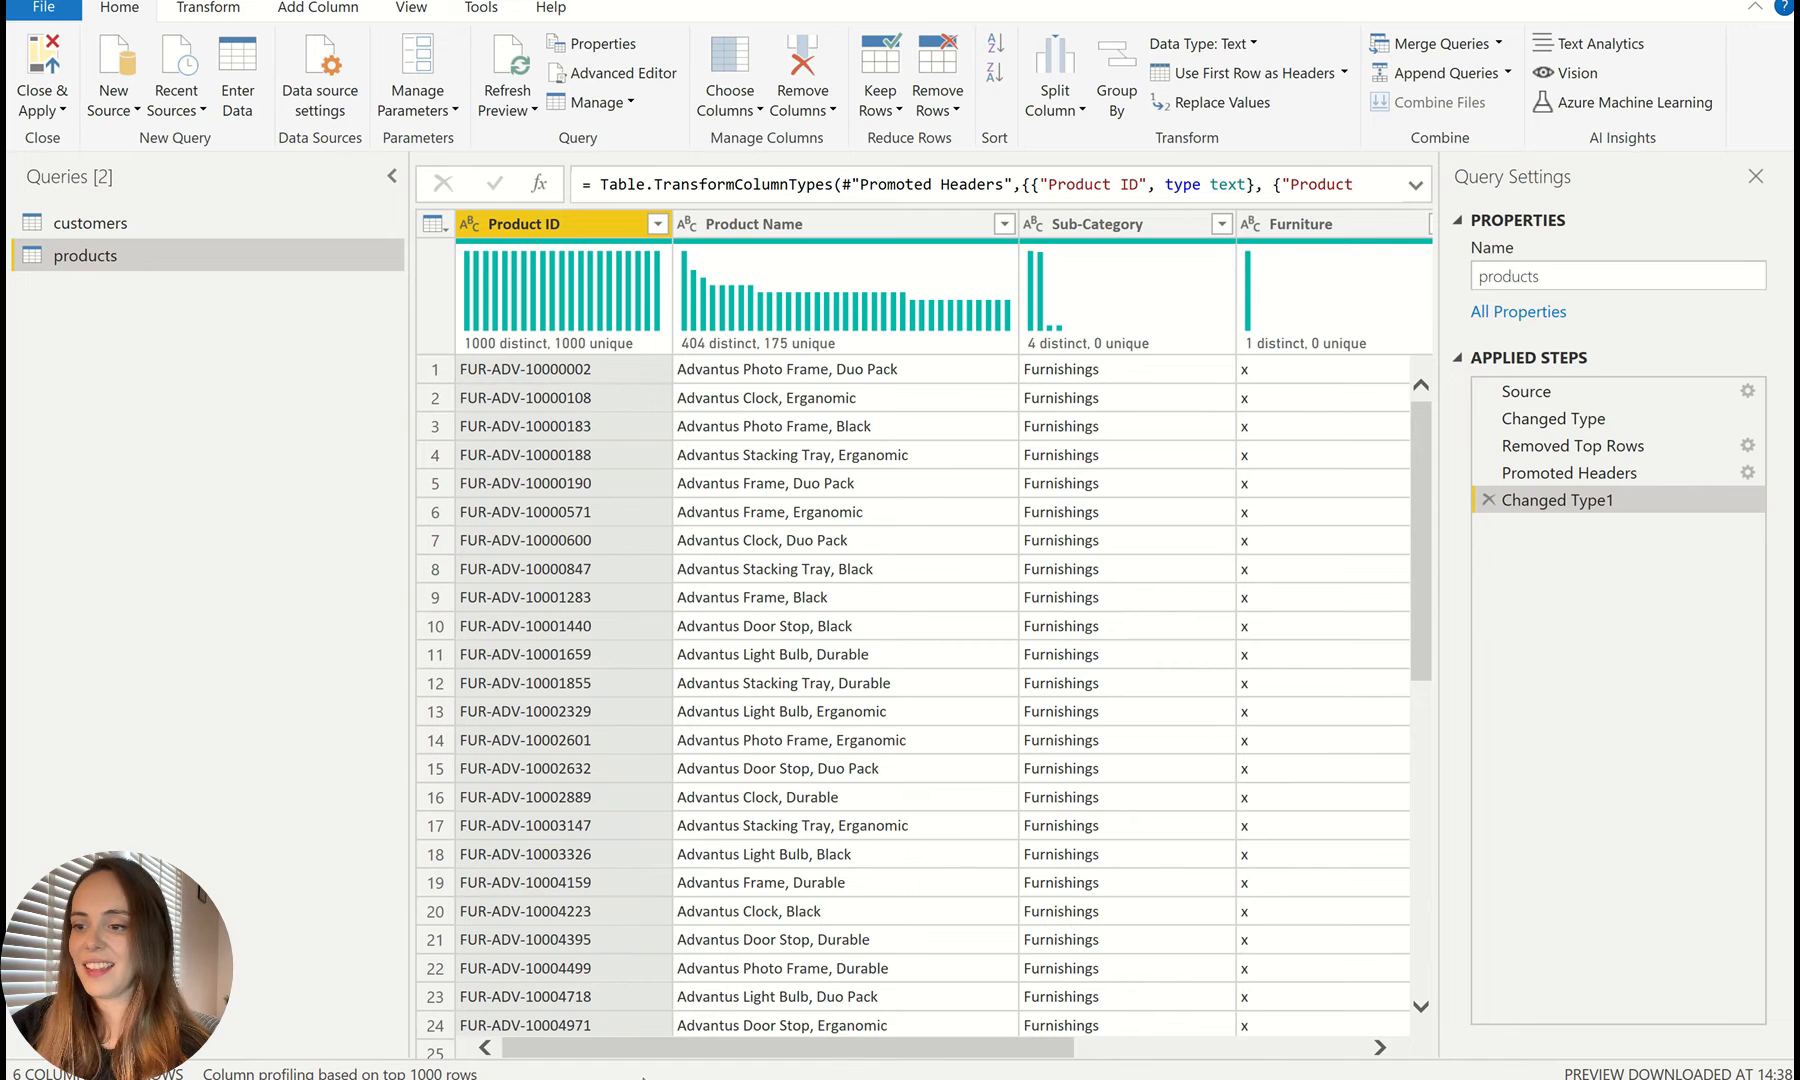
# Step: Examine how the Furniture, Office Supplies and Technology columns assign a category to each product
pyautogui.moveTo(833, 1048); pyautogui.dragTo(1122, 1048)
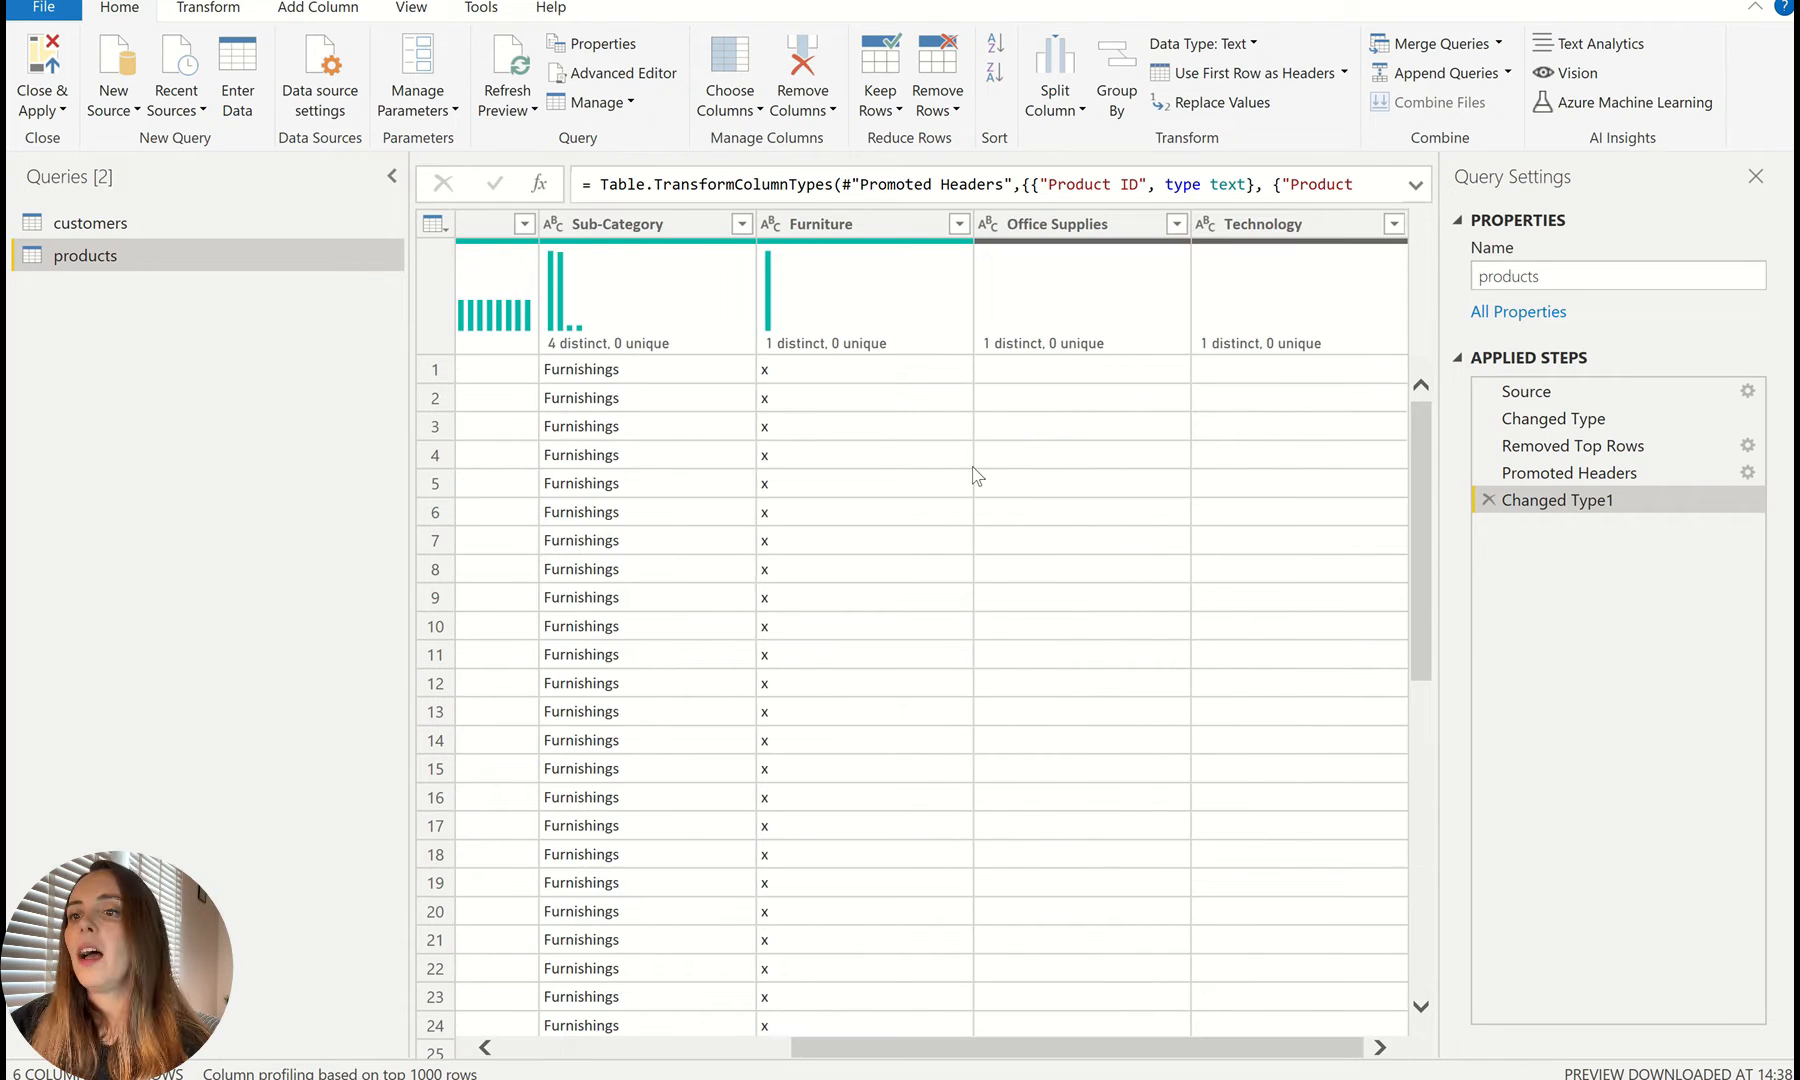
pyautogui.click(893, 232)
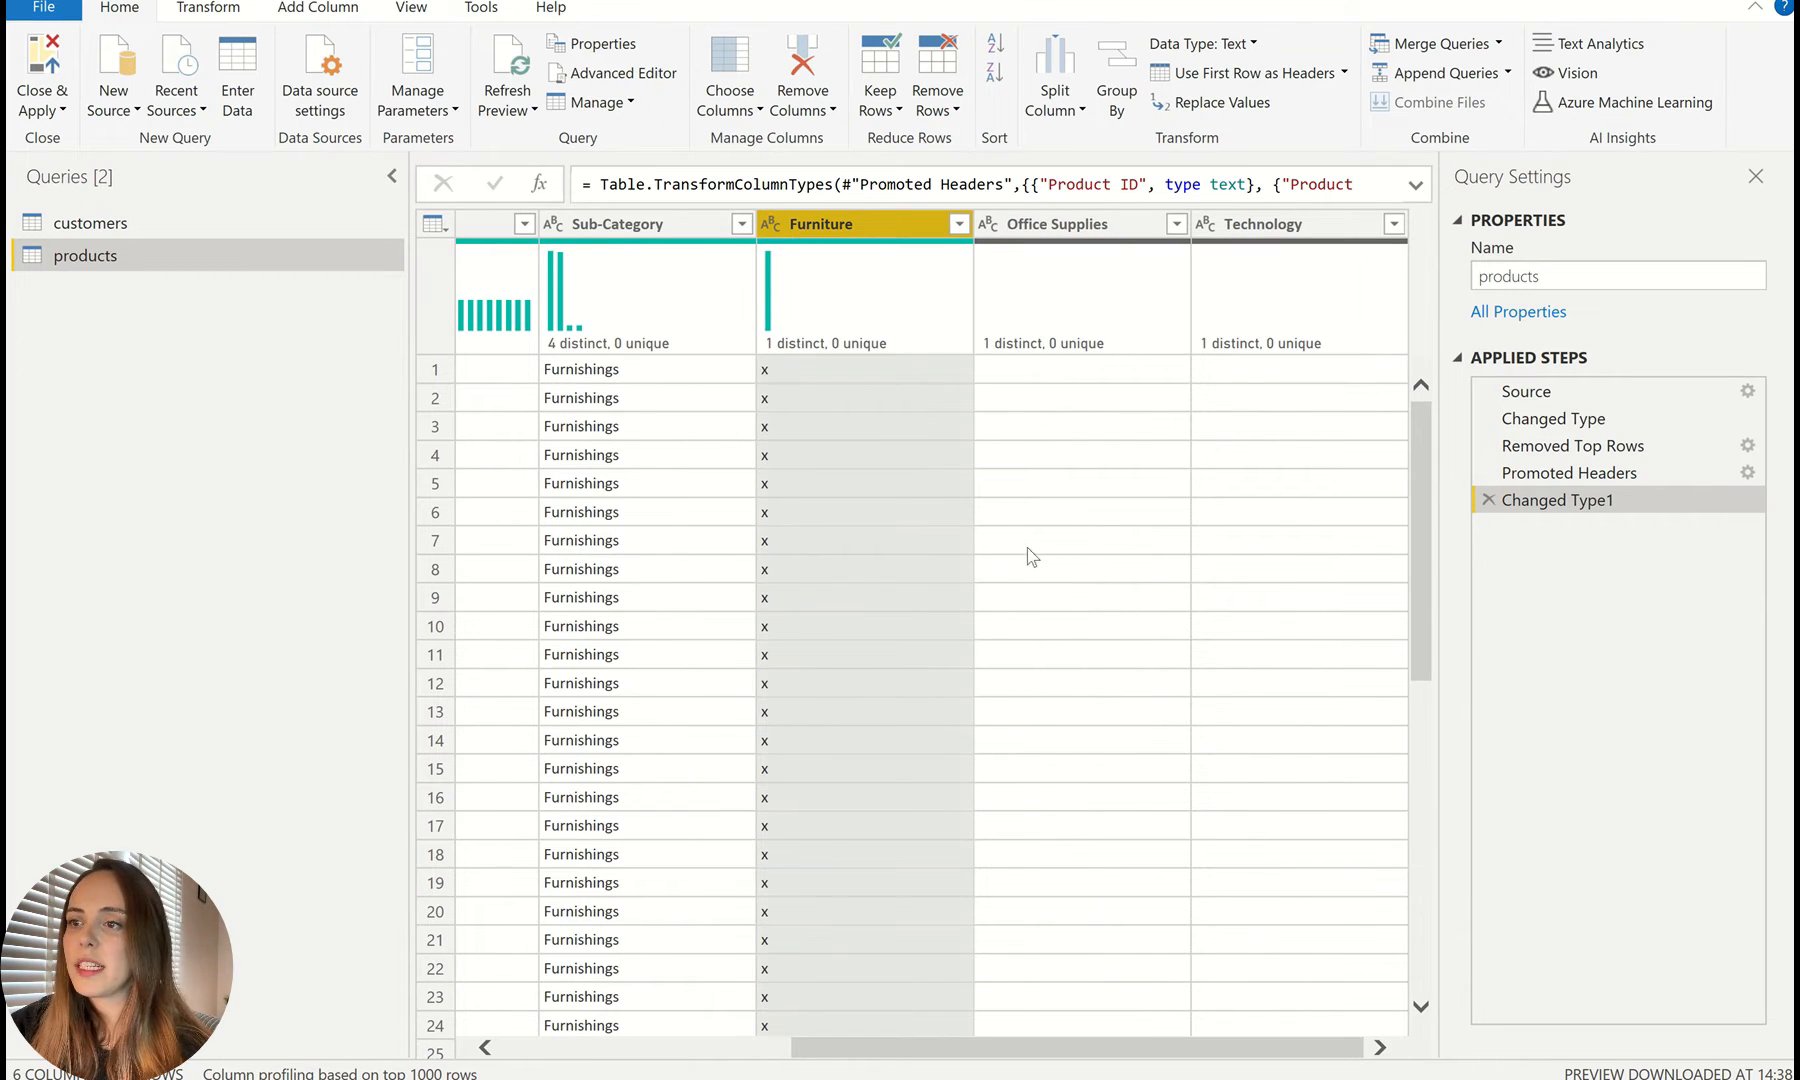
pyautogui.scroll(-10, 1306, 744)
pyautogui.scroll(-20, 1306, 744)
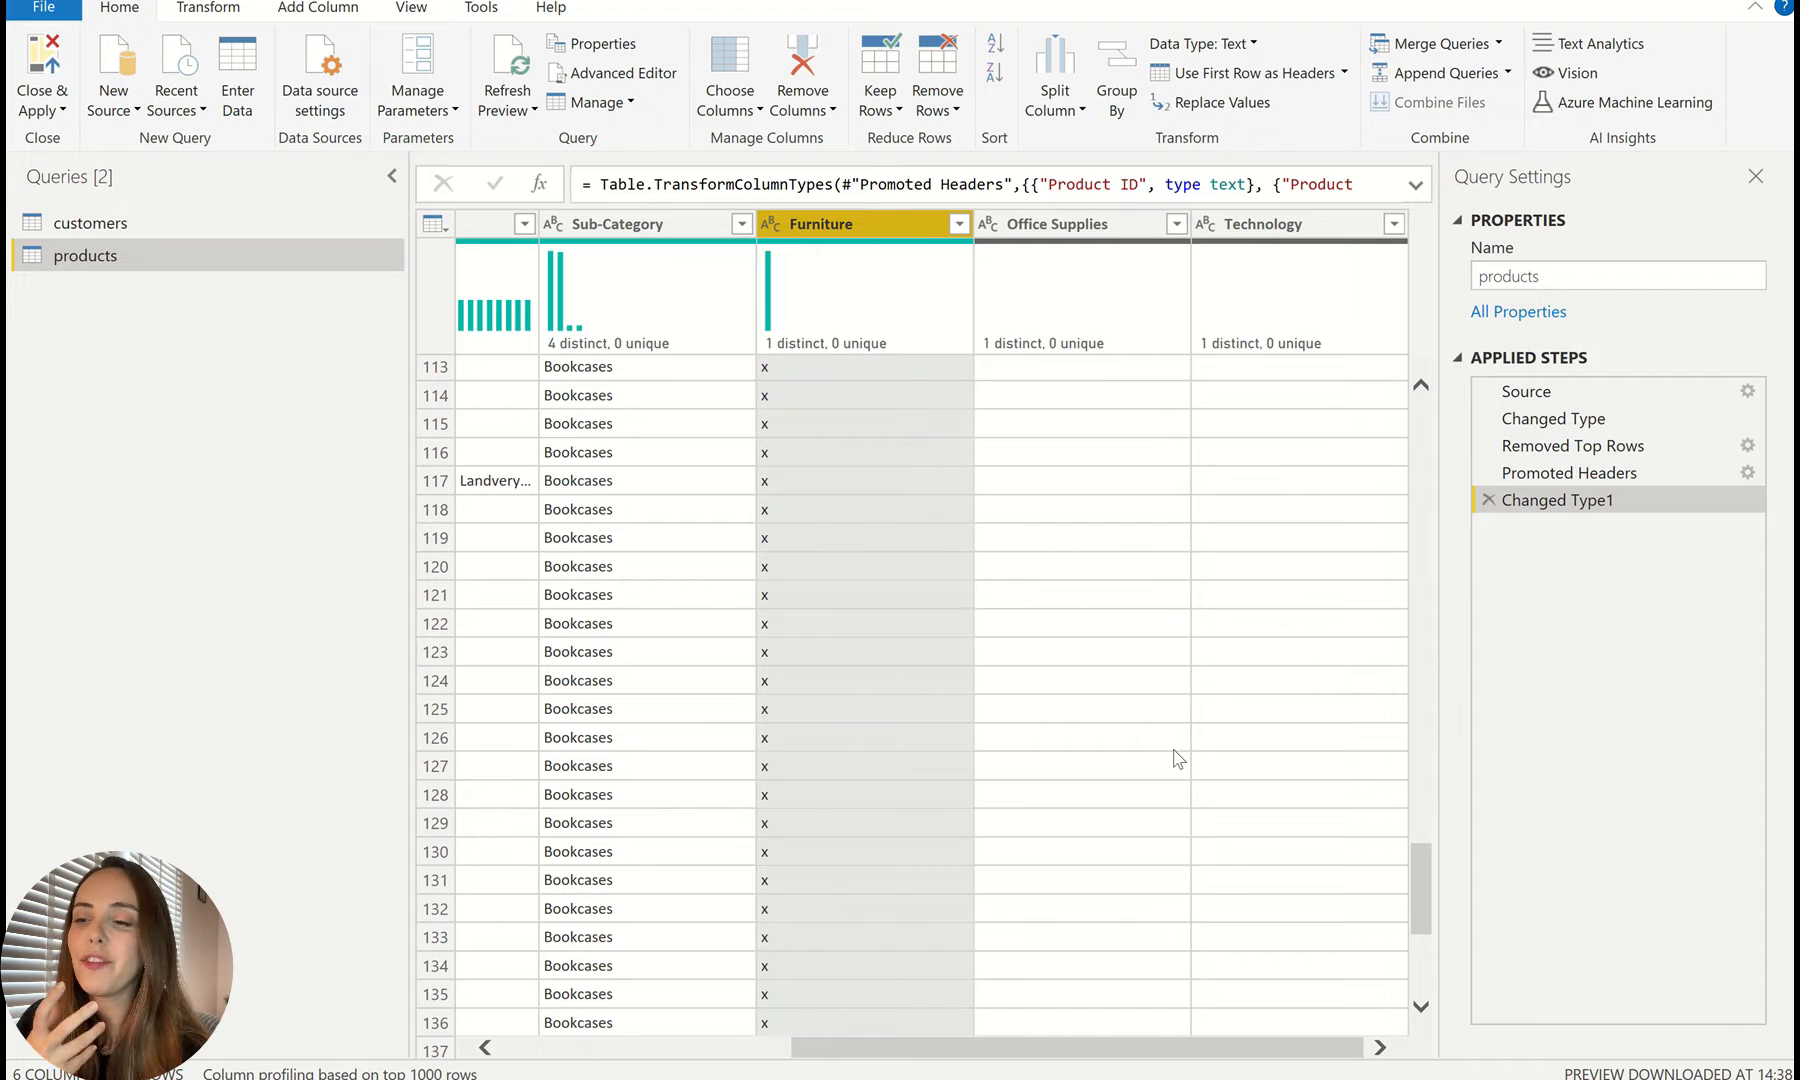
pyautogui.moveTo(1025, 356)
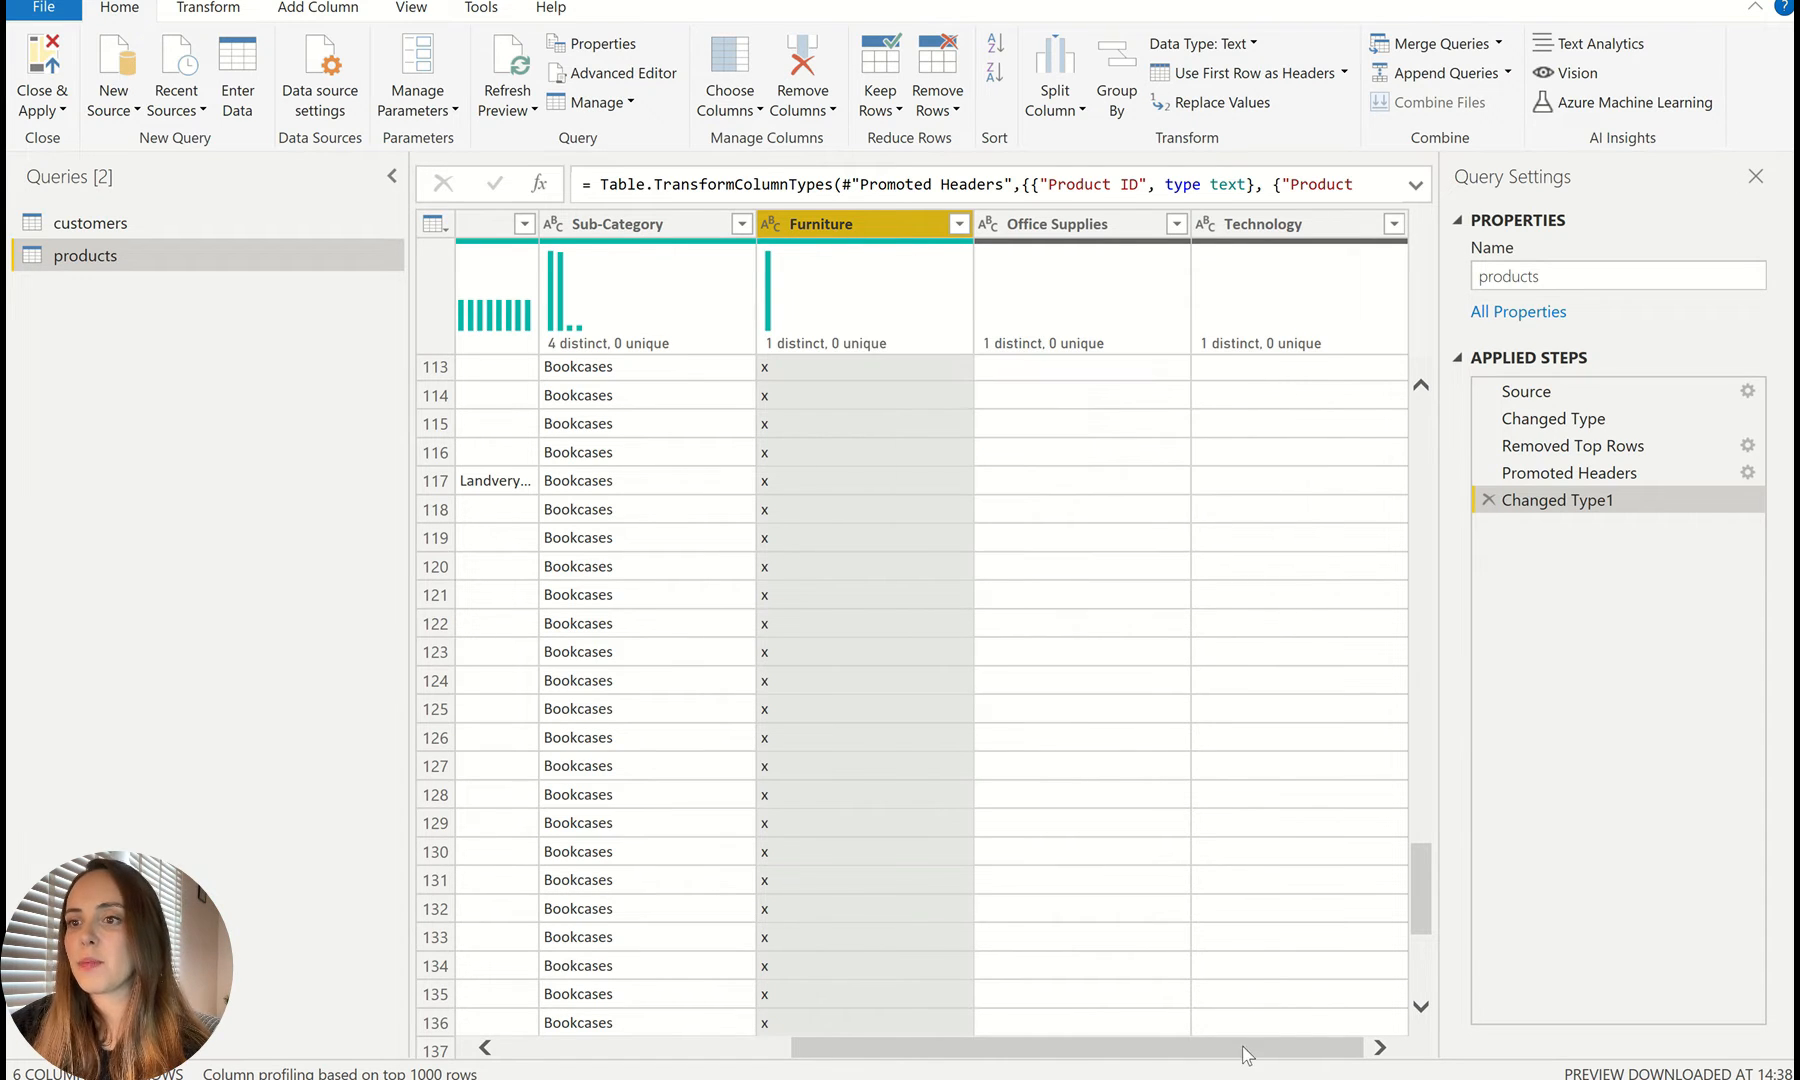
pyautogui.moveTo(1172, 1047); pyautogui.dragTo(884, 1046)
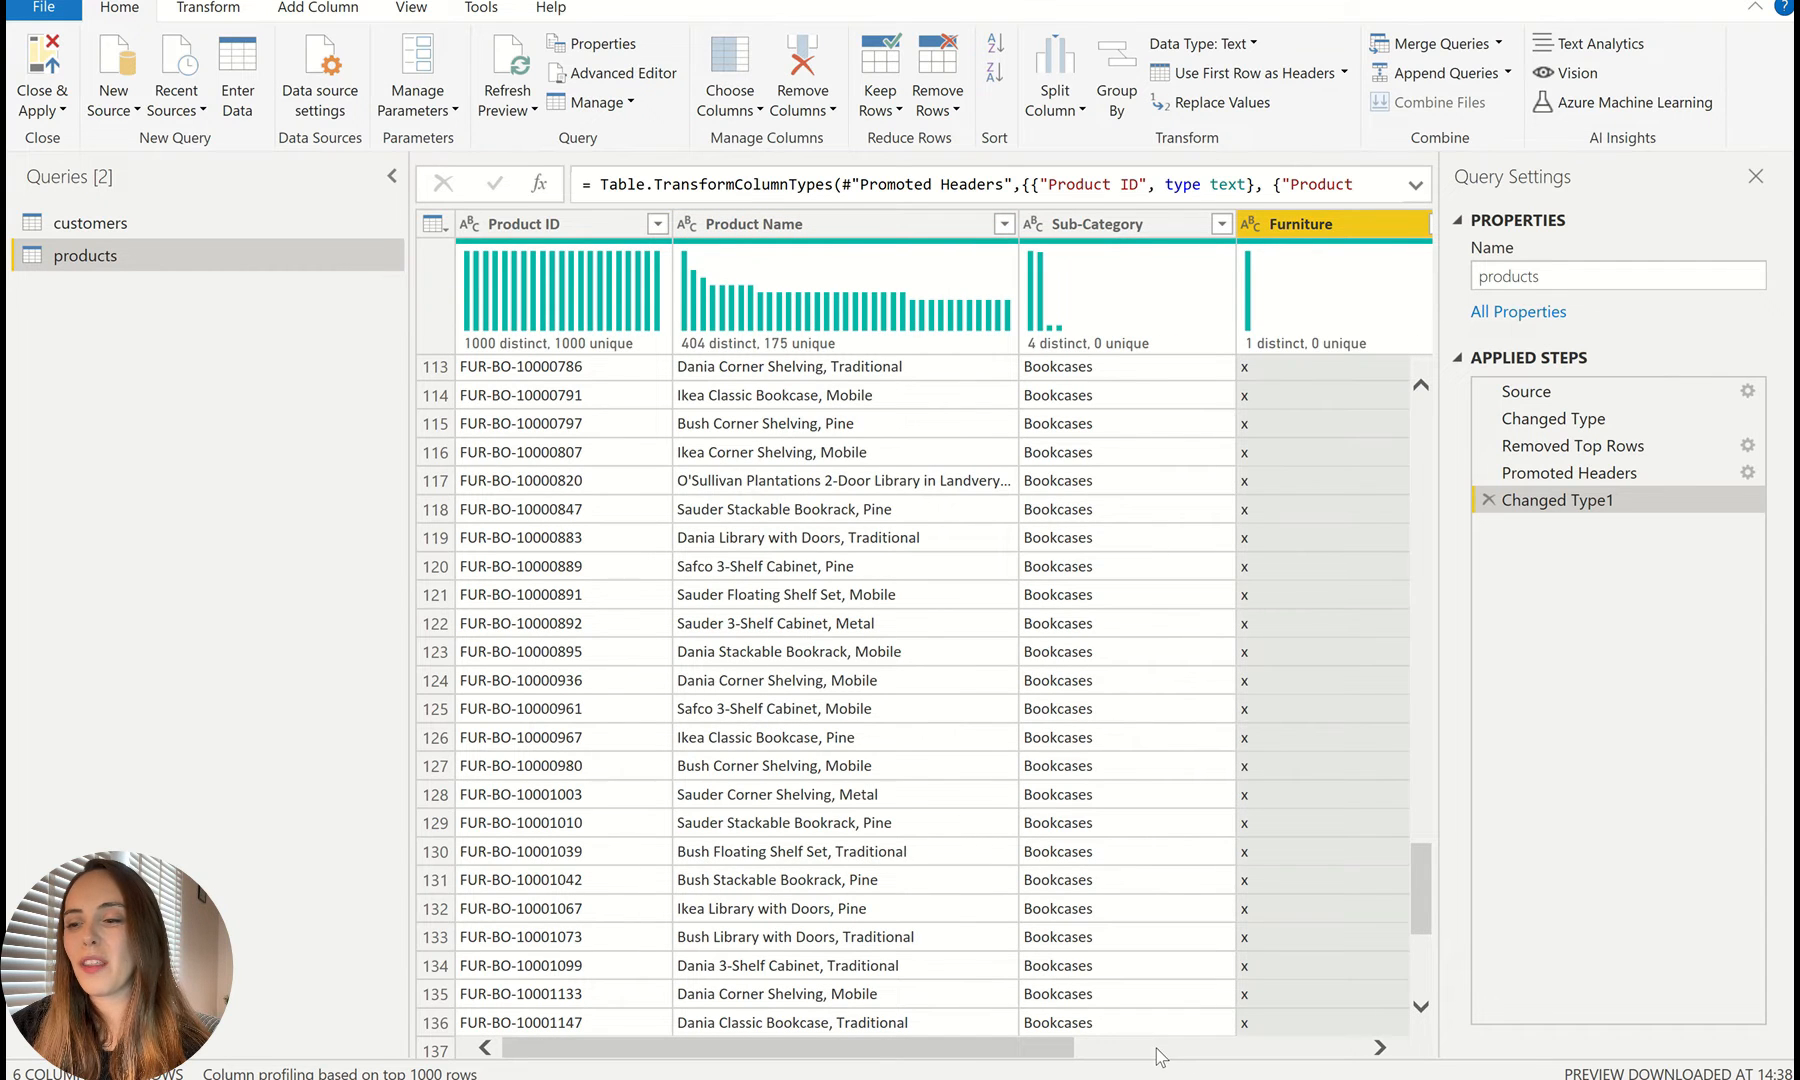
pyautogui.moveTo(970, 1050); pyautogui.dragTo(1260, 1048)
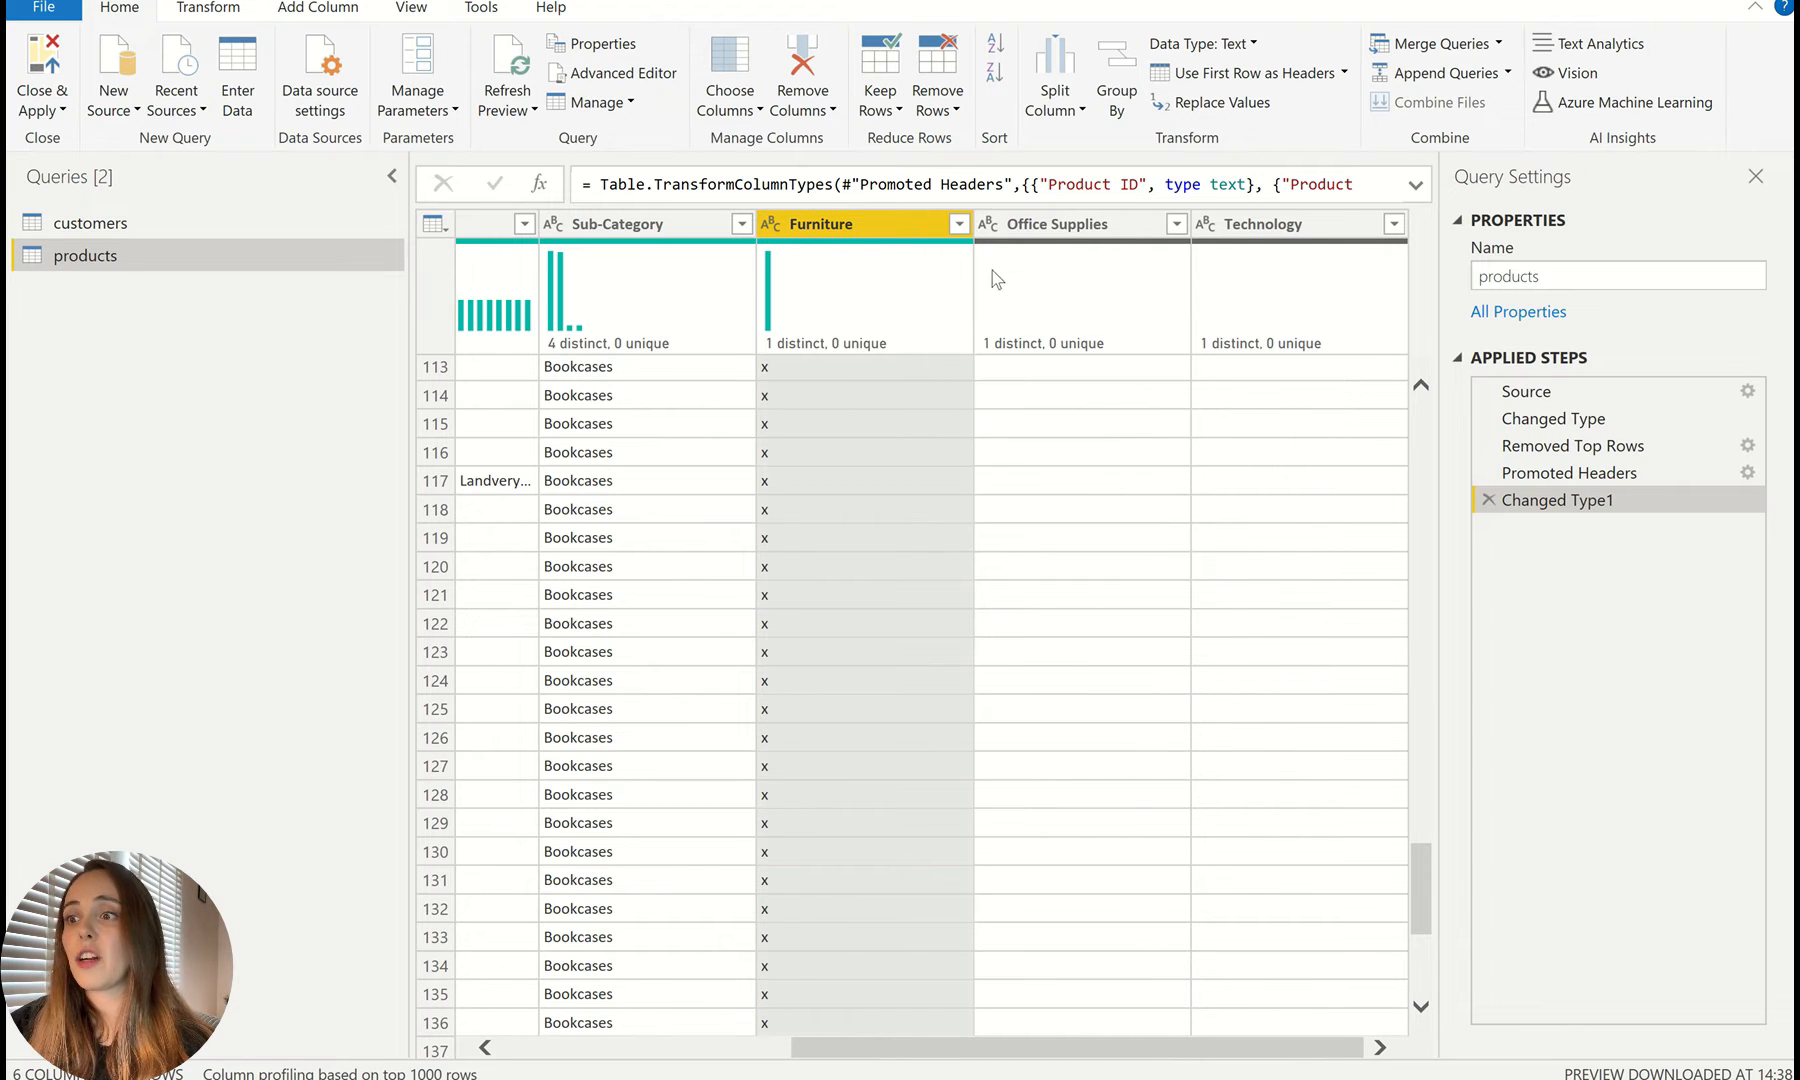
pyautogui.click(1070, 226)
# Step: Unpivot the Furniture, Office Supplies and Technology columns of the products query into attribute and value columns
pyautogui.click(1346, 224)
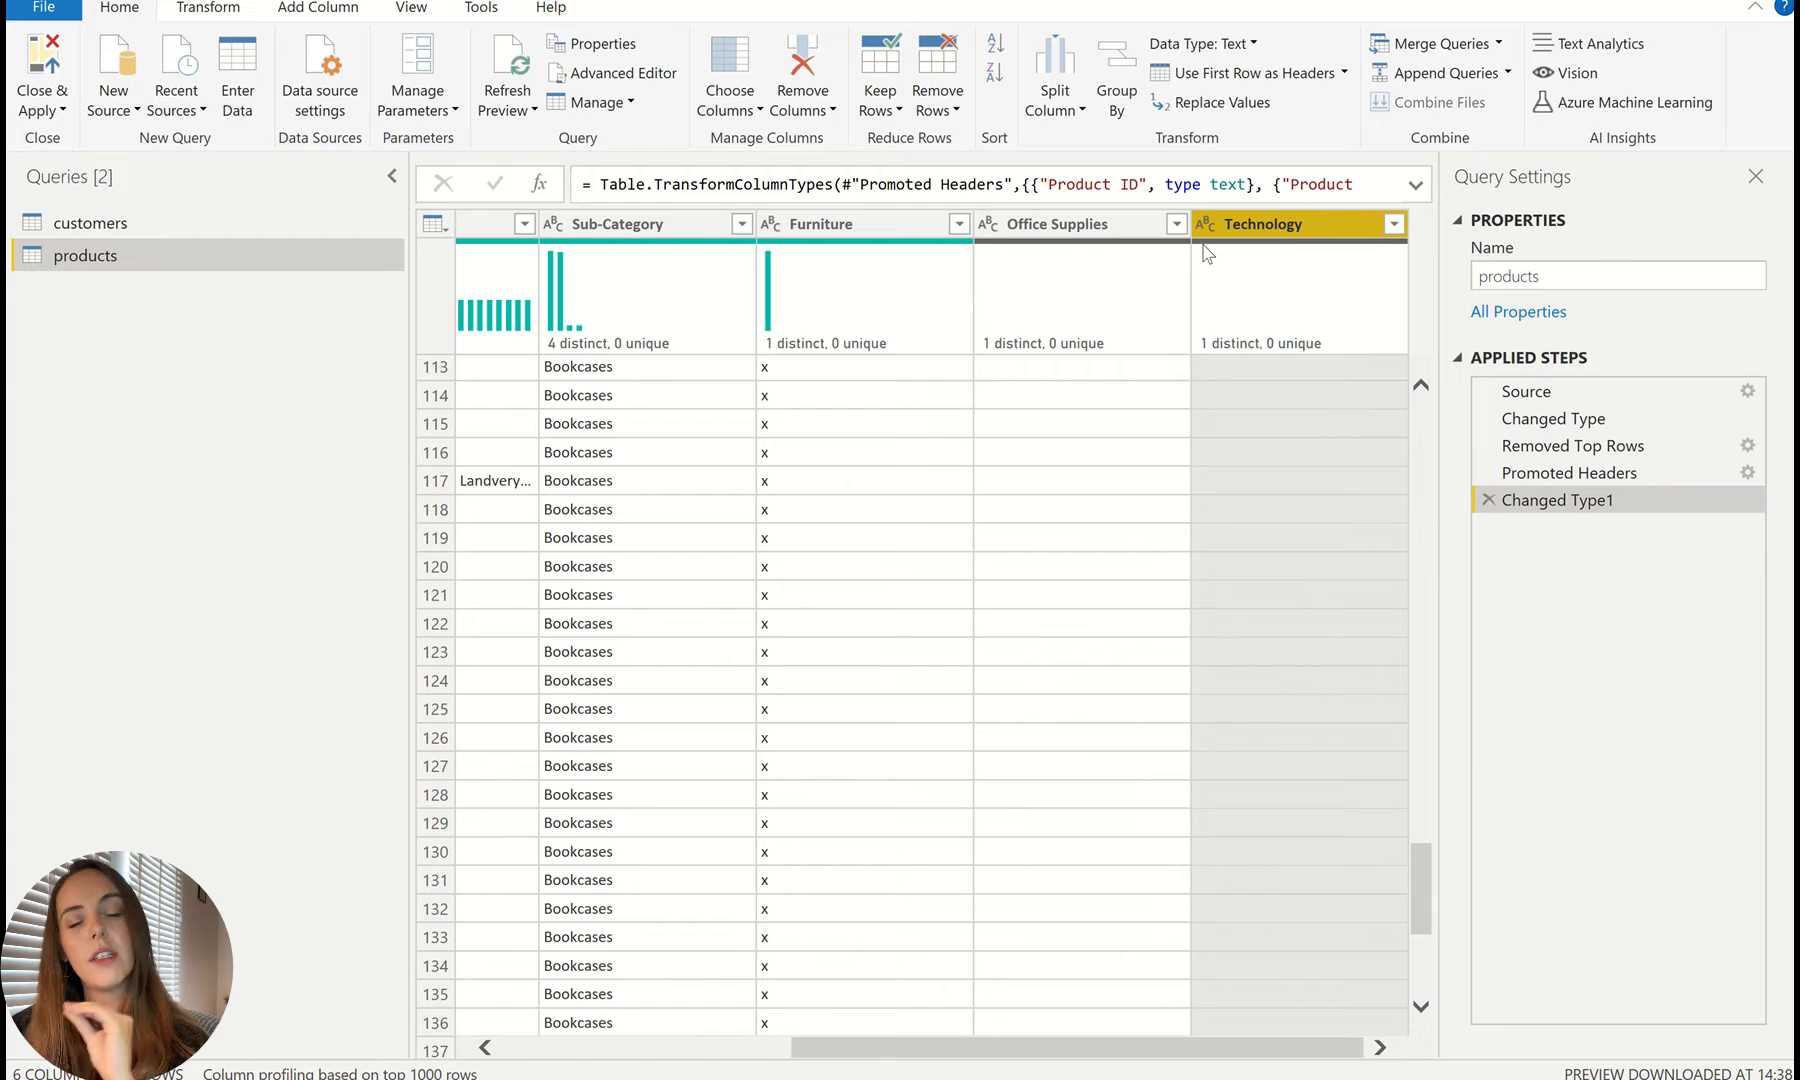
pyautogui.keyDown('ctrl'); pyautogui.click(1105, 230); pyautogui.keyUp('ctrl')
pyautogui.keyDown('ctrl'); pyautogui.click(882, 230); pyautogui.keyUp('ctrl')
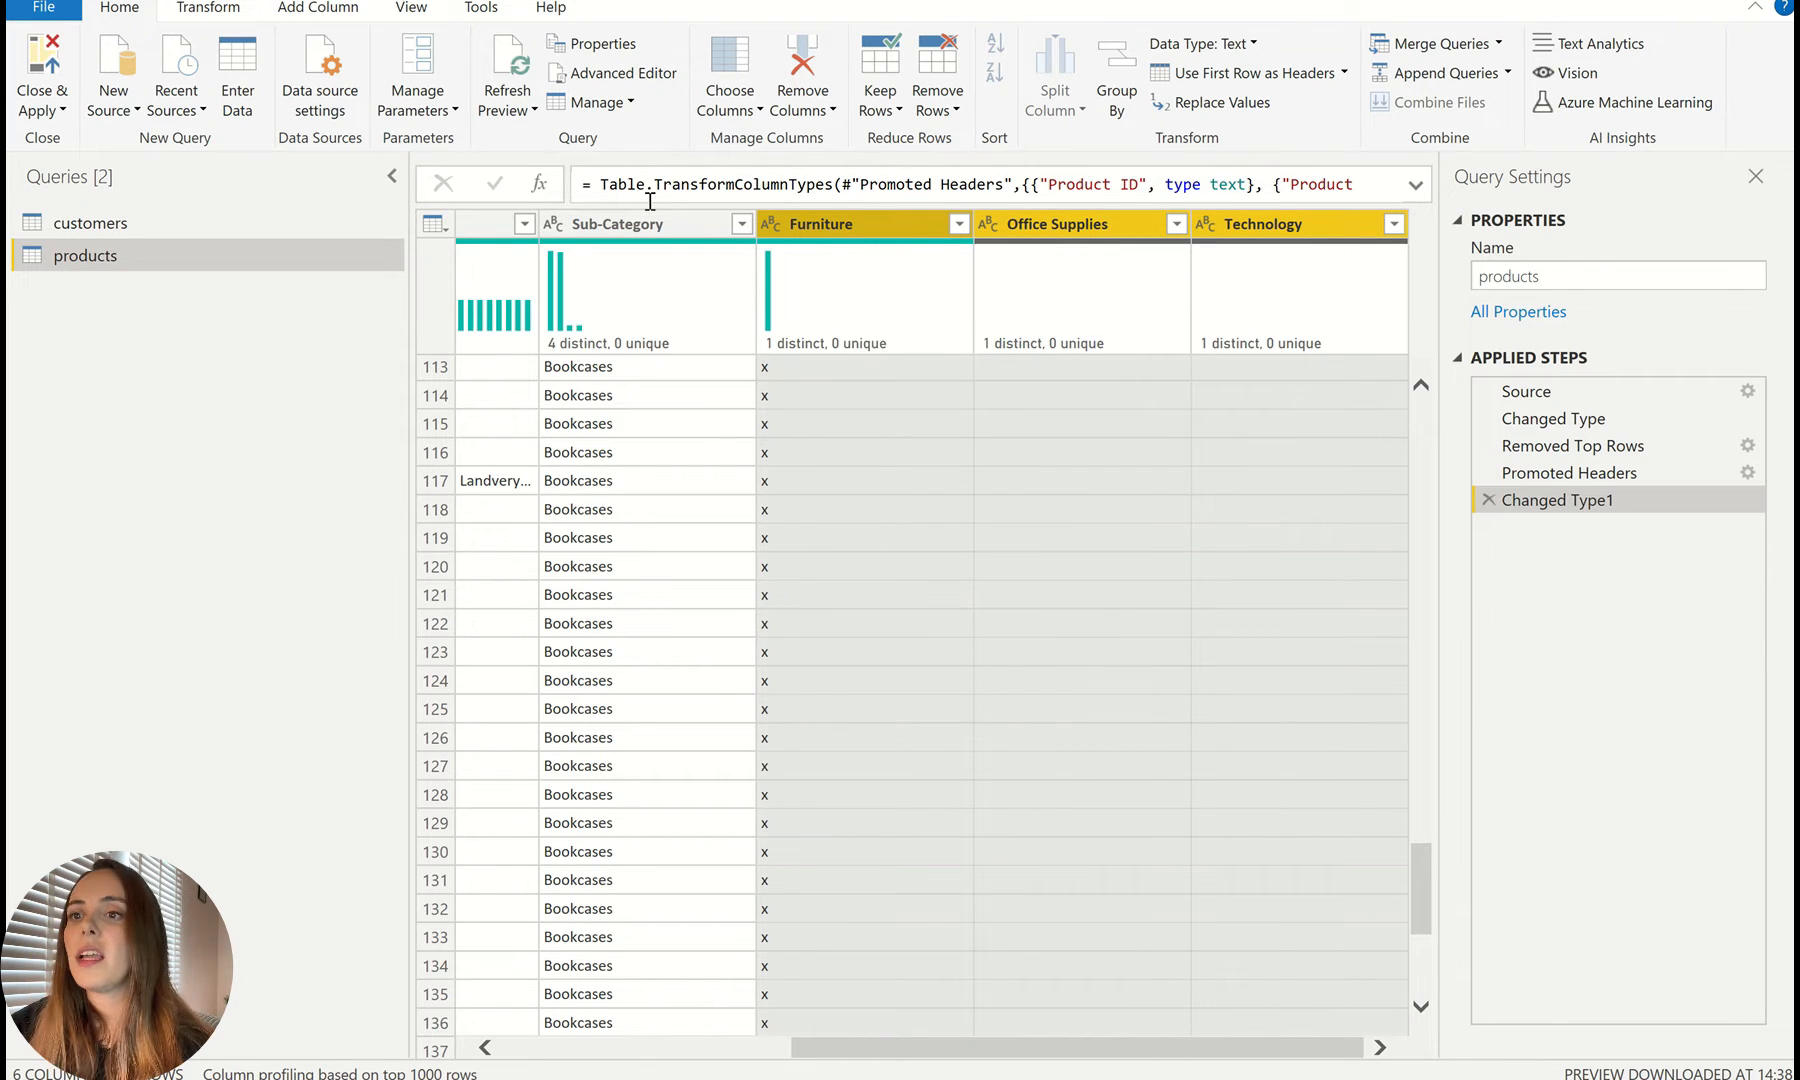
pyautogui.click(208, 7)
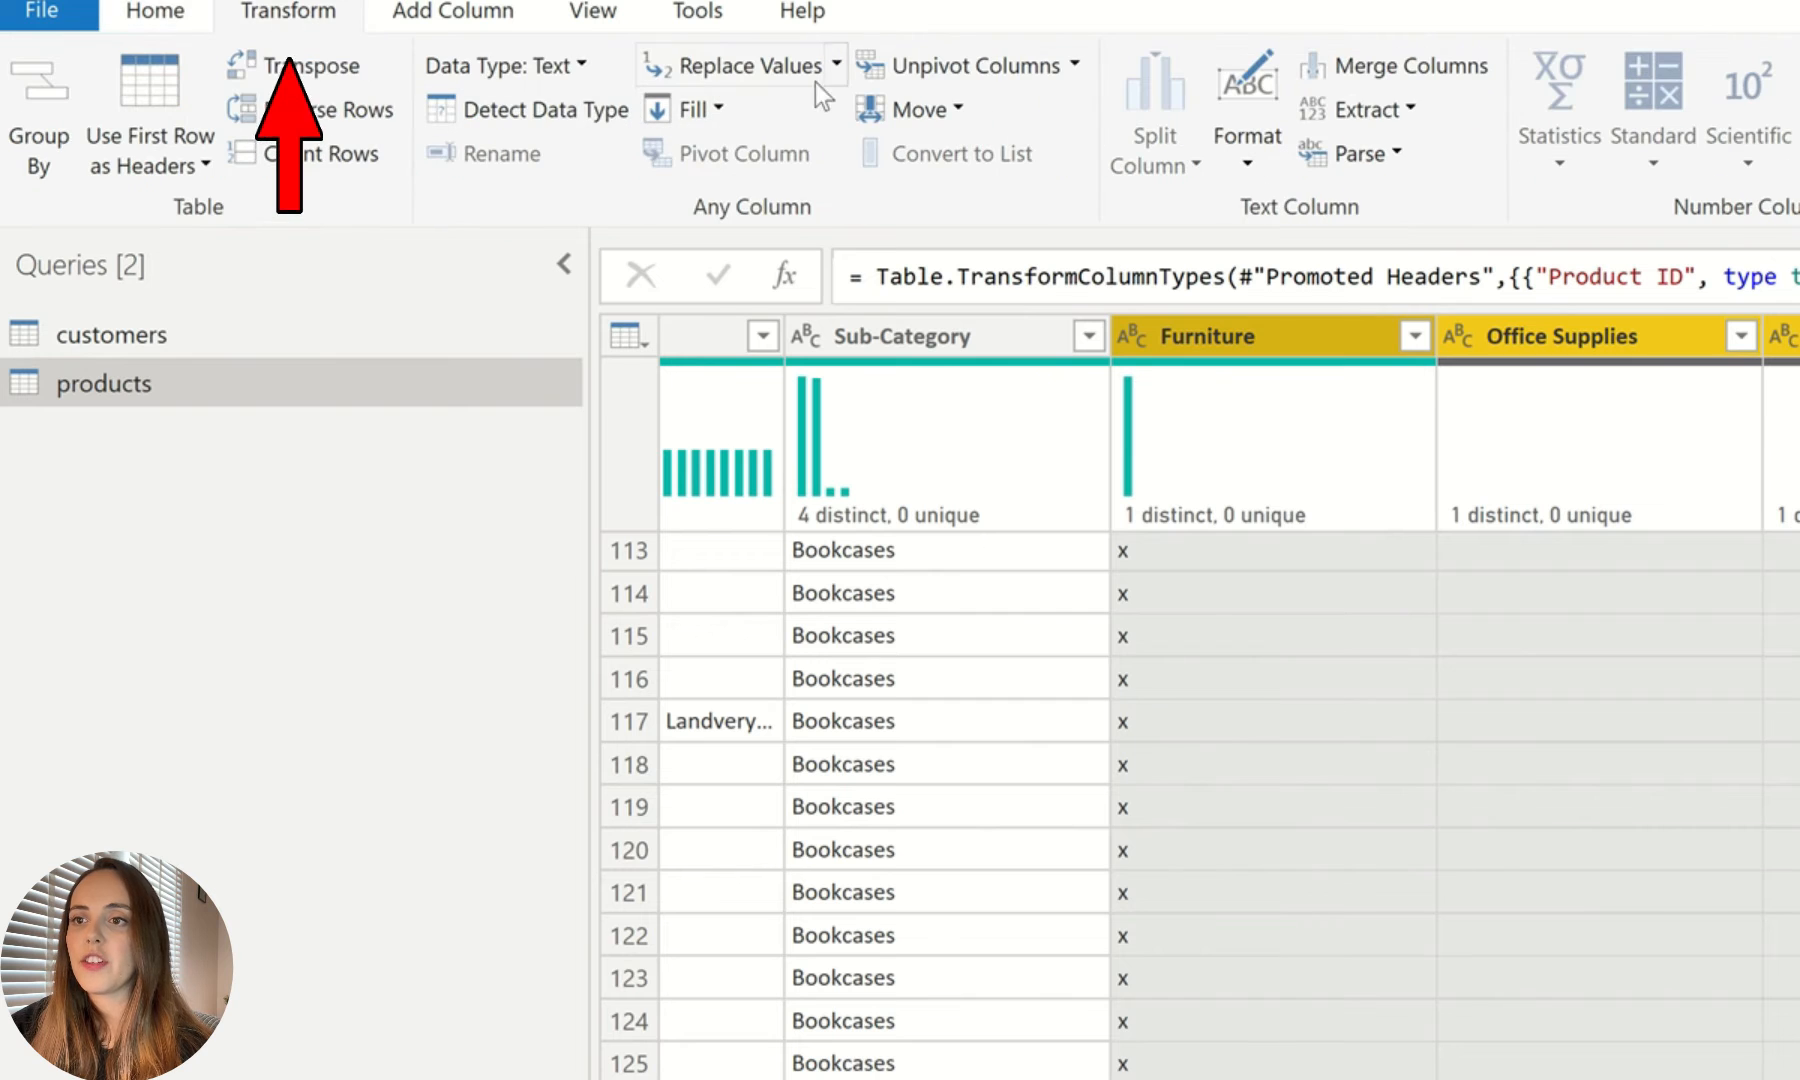
pyautogui.click(932, 68)
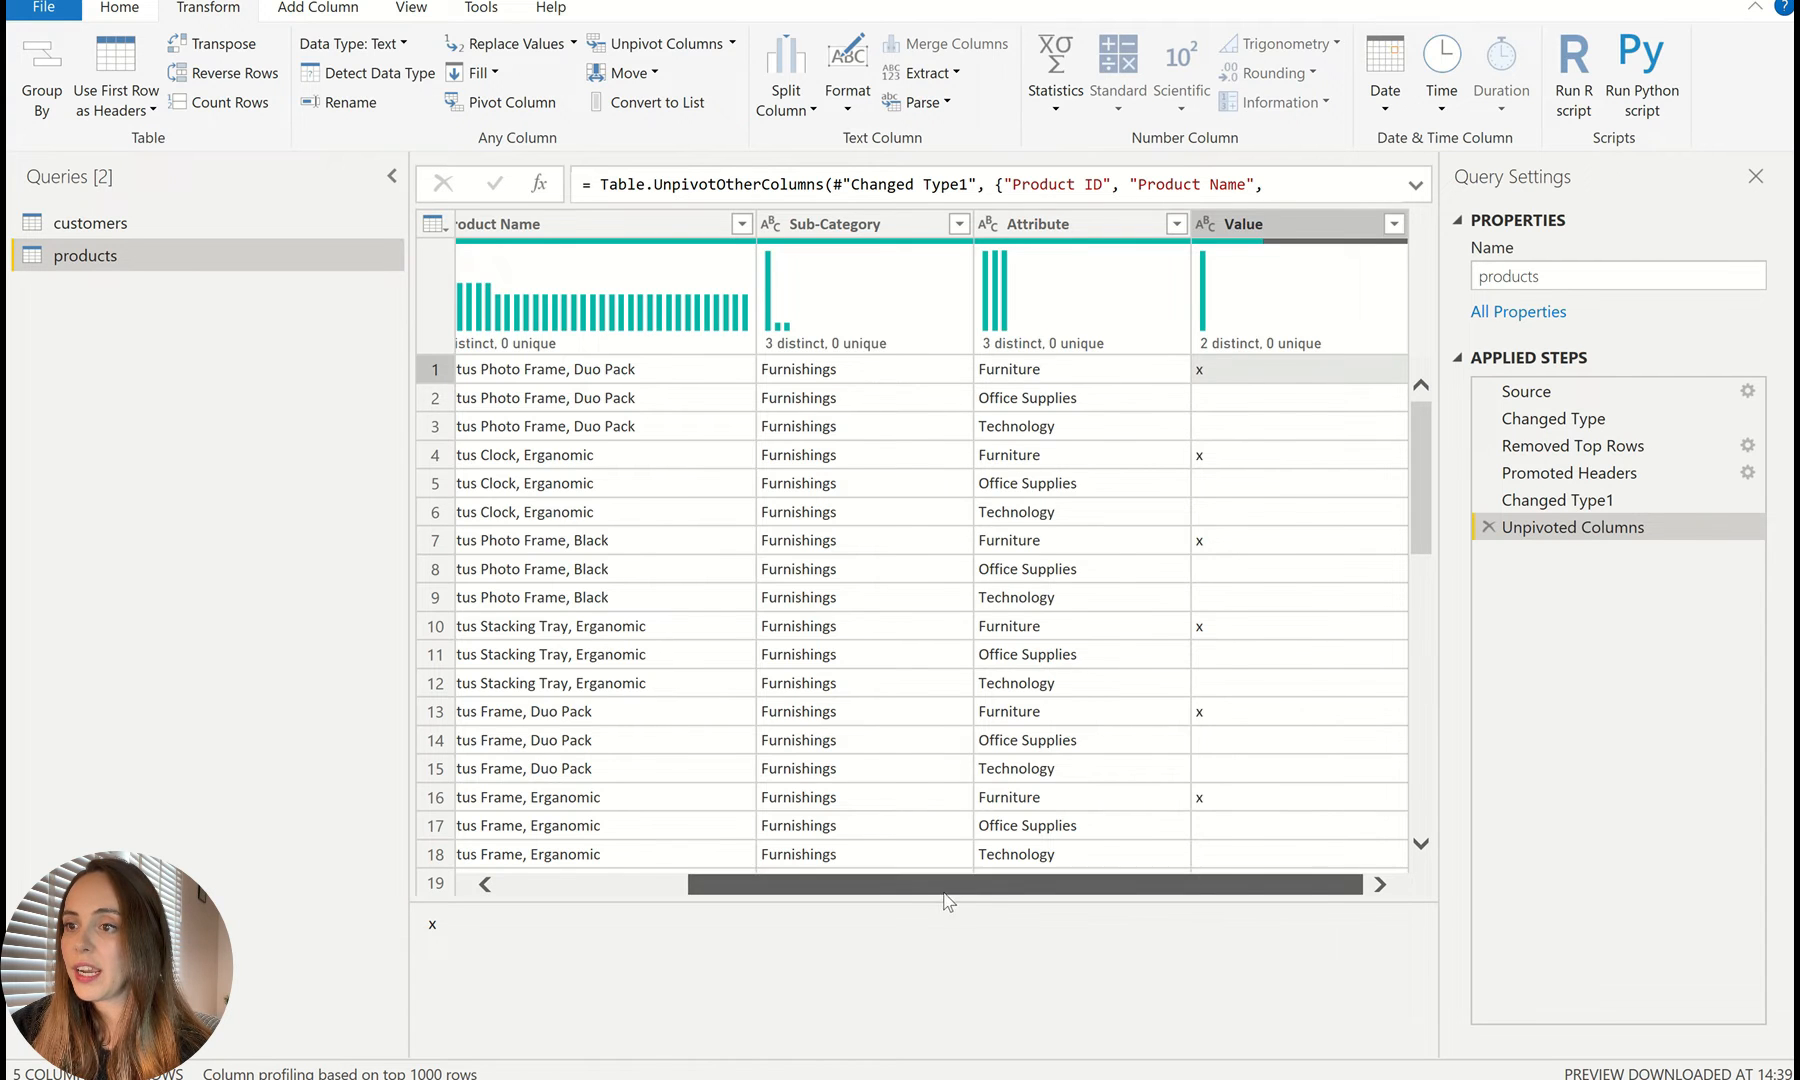
# Step: Filter the Value column to exclude blank entries, keeping only the rows marked x
pyautogui.hscroll(-3, 955, 890)
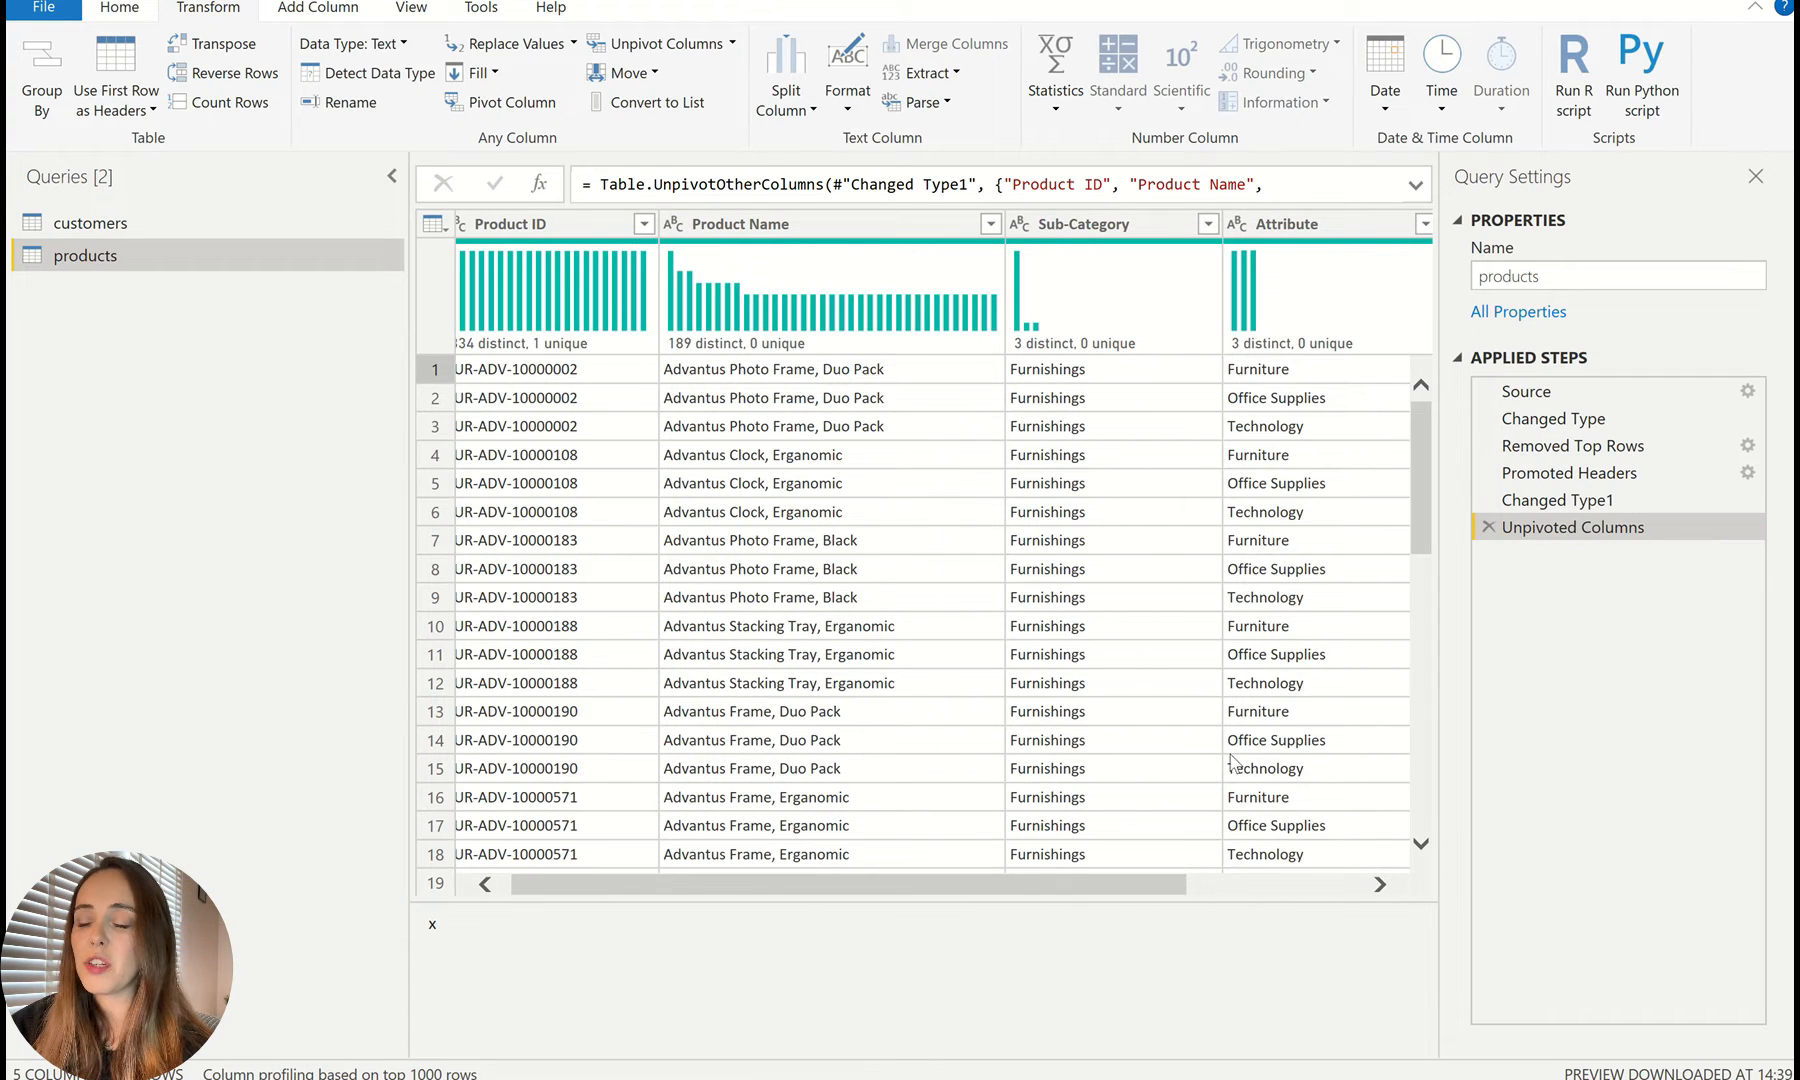
pyautogui.hscroll(3, 1075, 890)
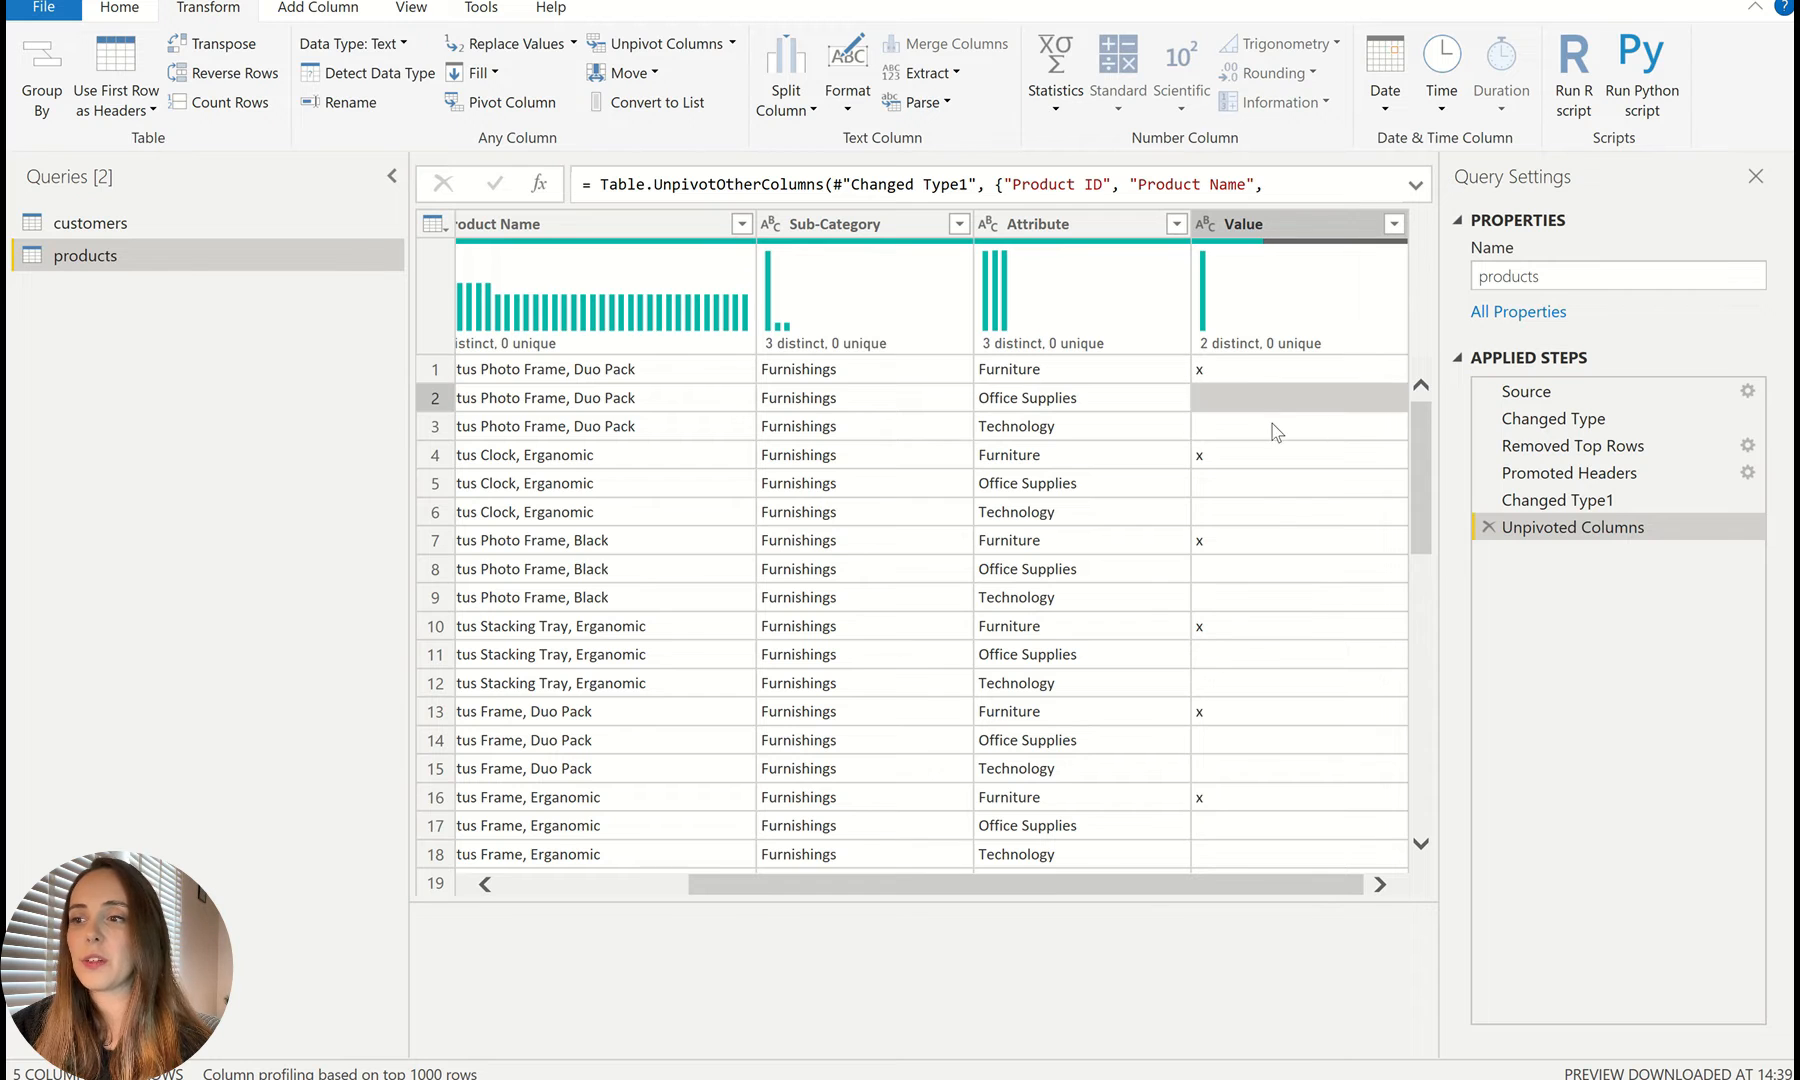
pyautogui.click(1275, 430)
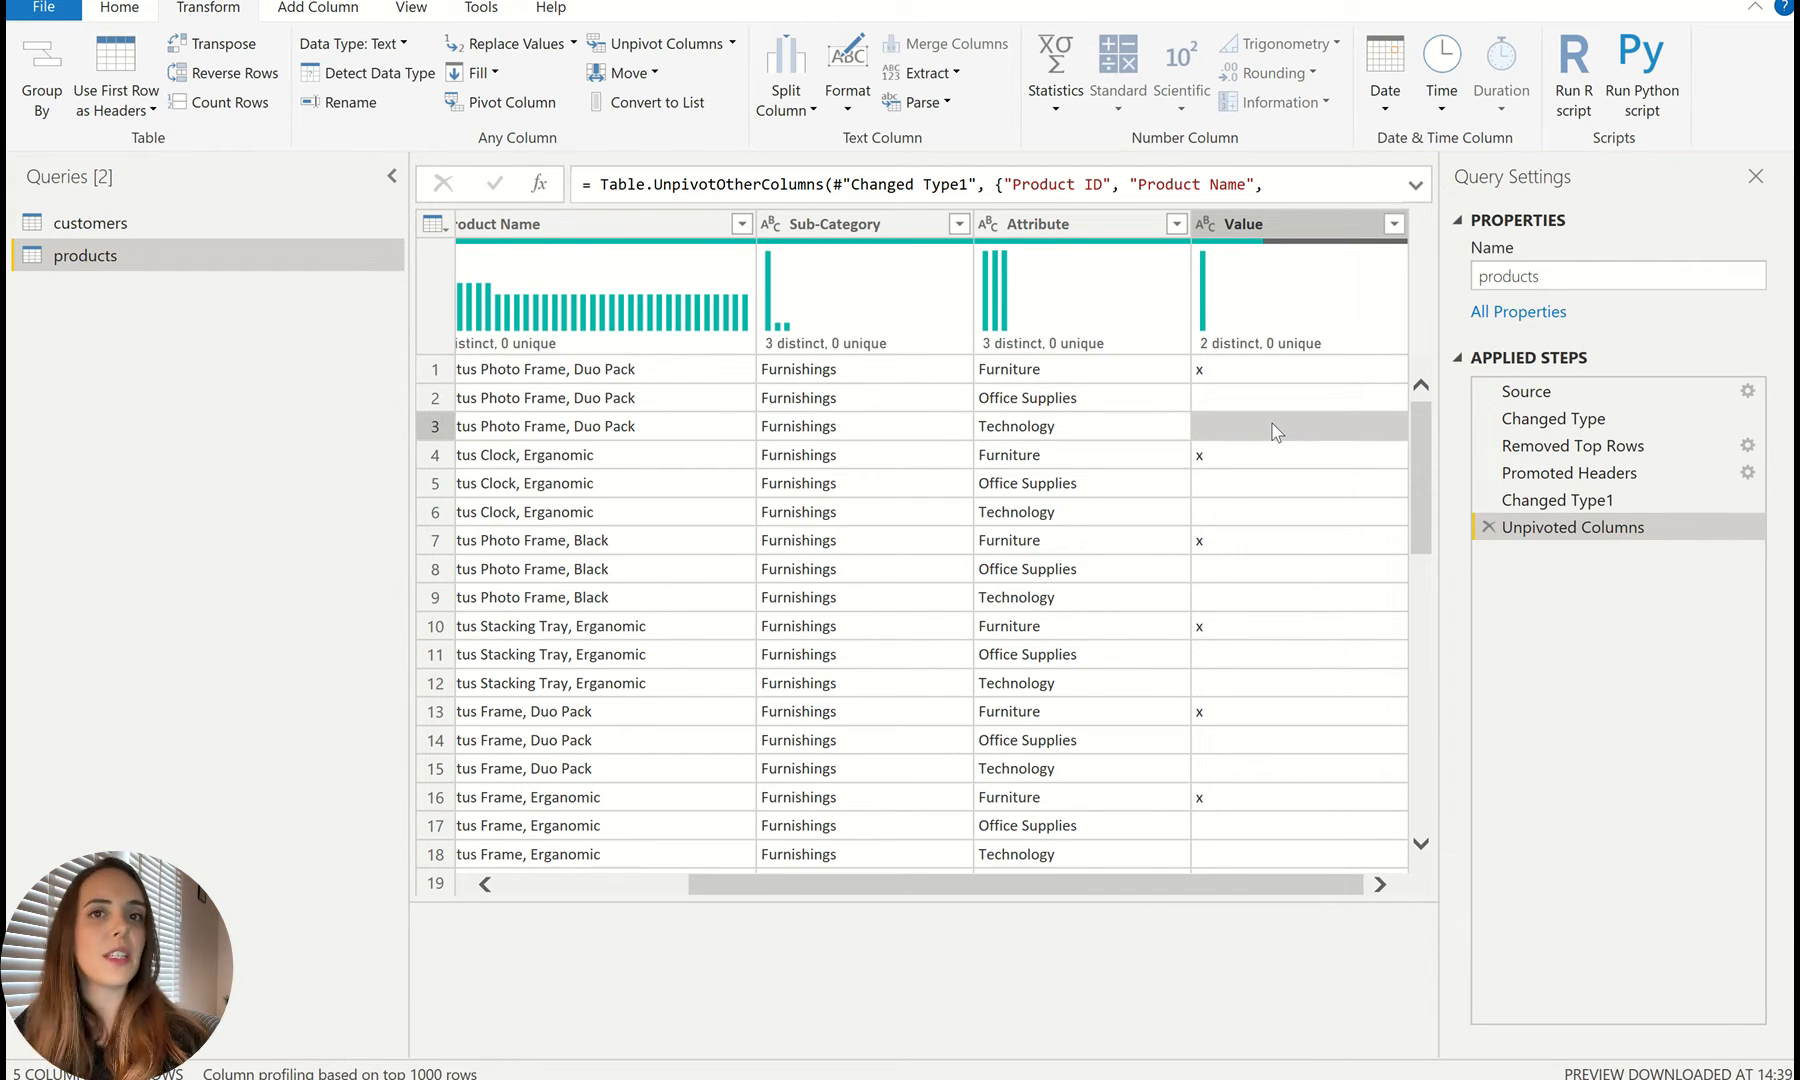
pyautogui.click(1393, 225)
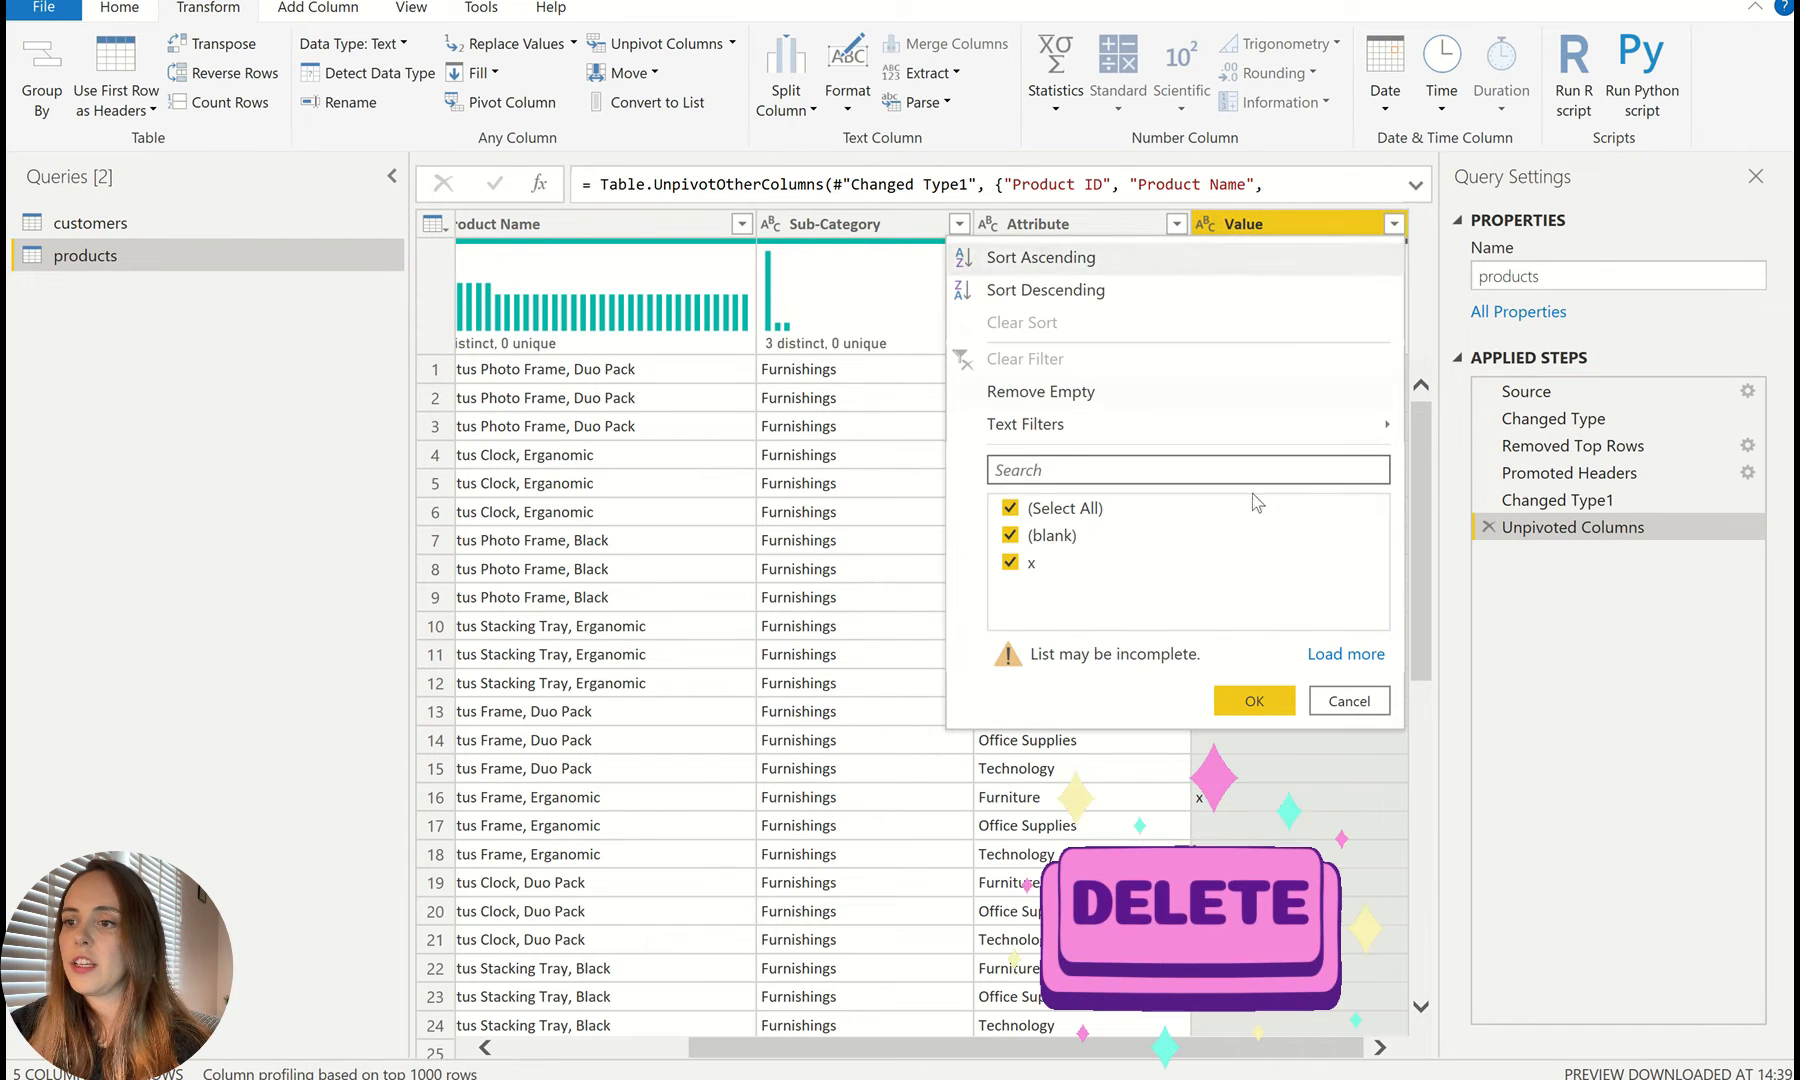
pyautogui.click(1040, 540)
pyautogui.click(1254, 700)
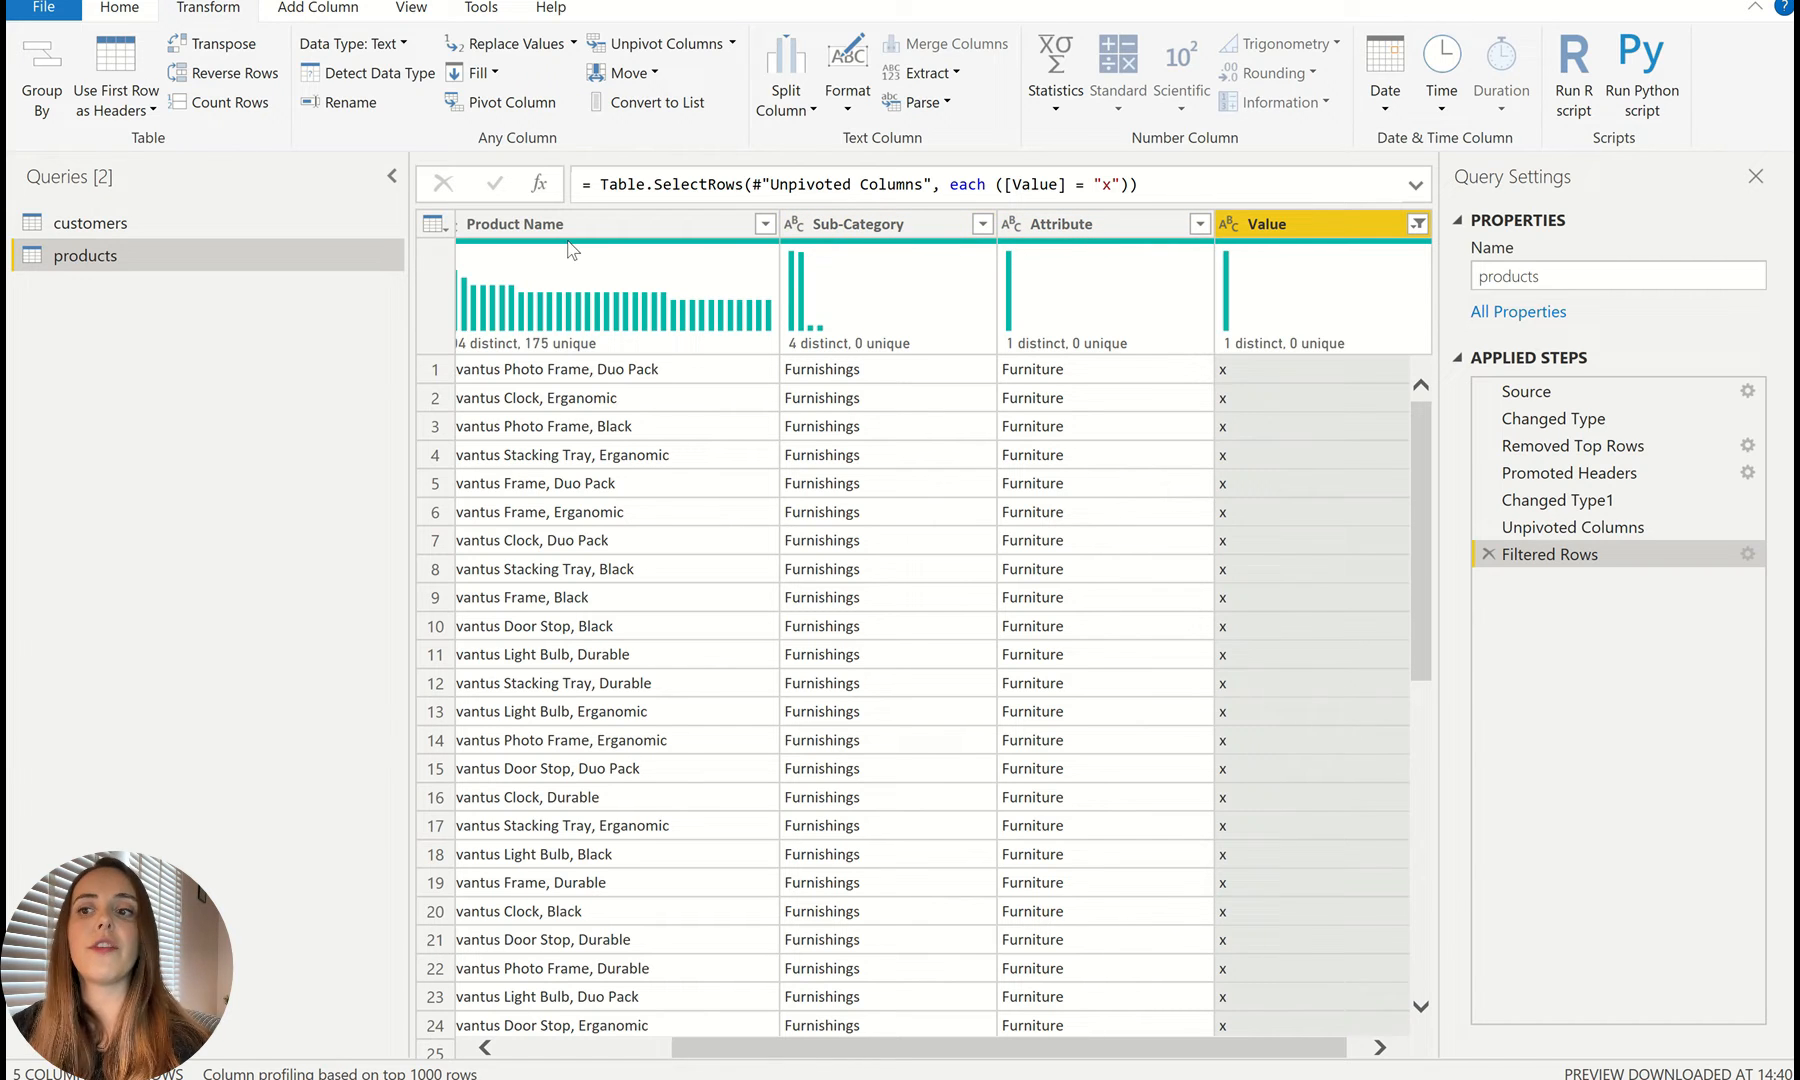
# Step: Remove the Value column from the products query
pyautogui.moveTo(572, 249)
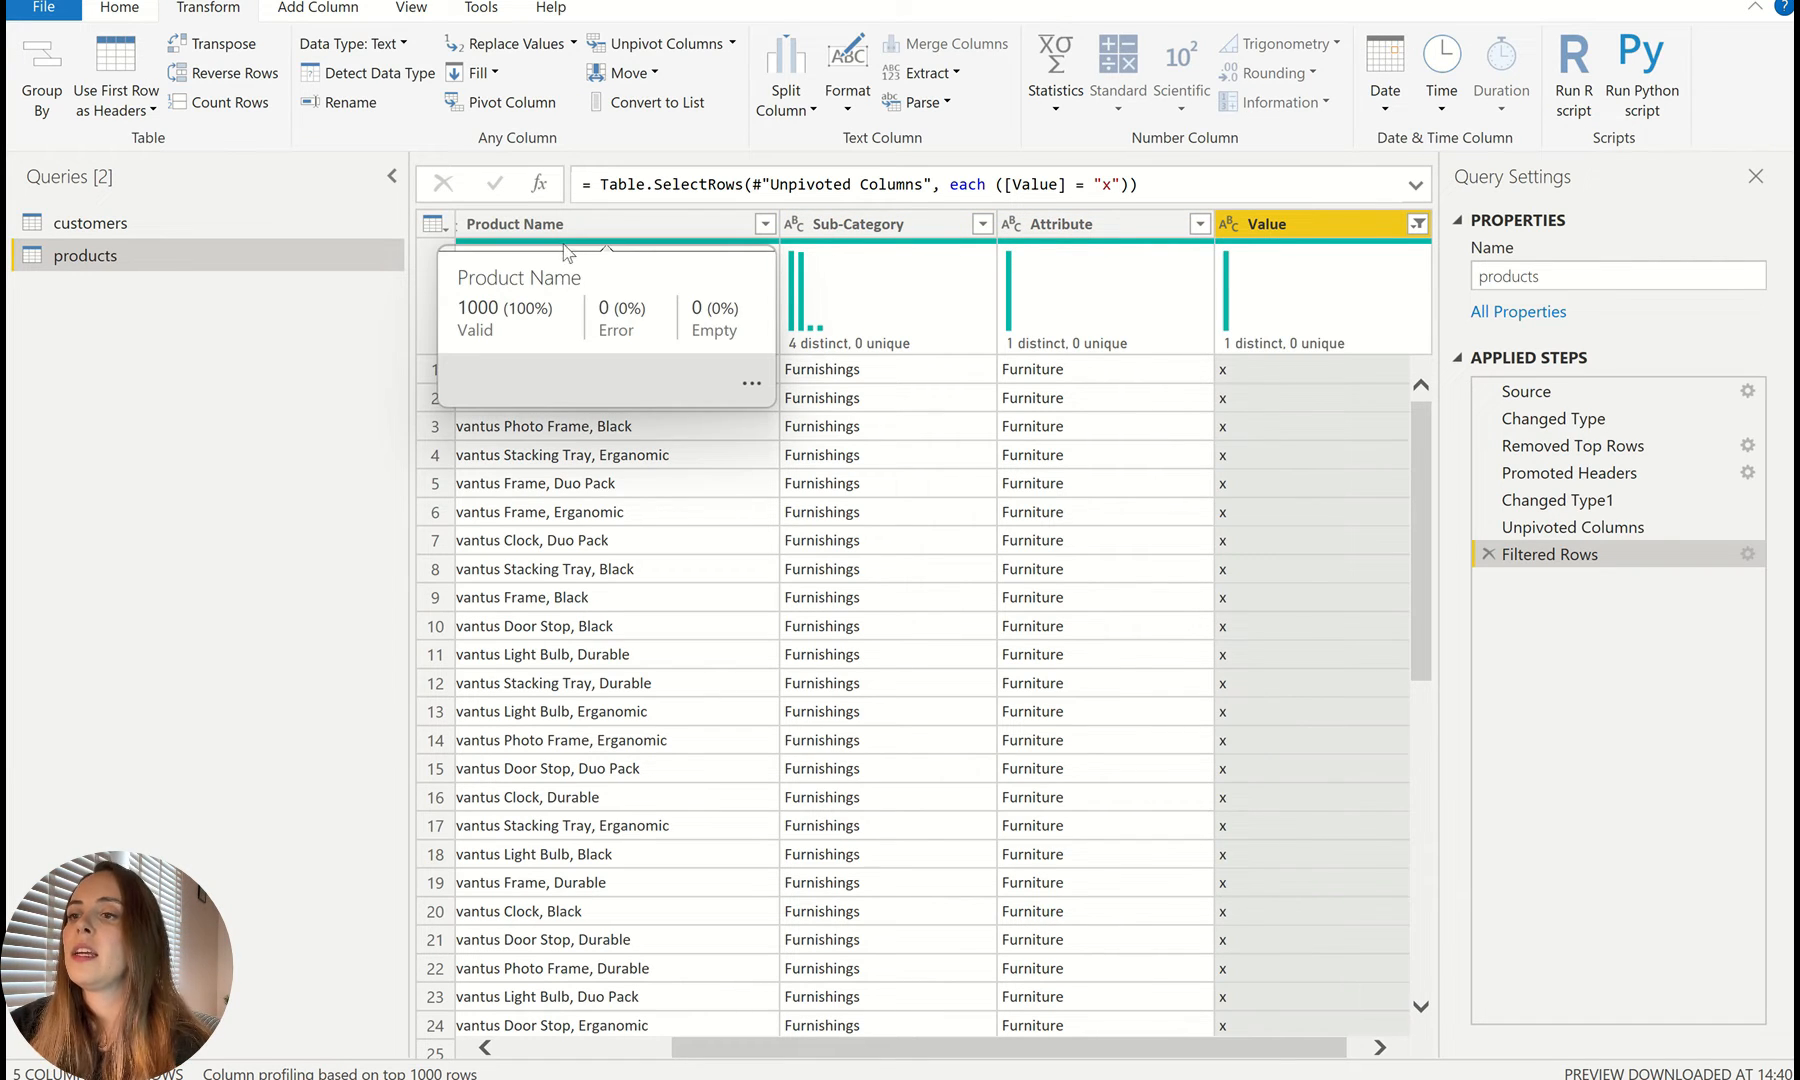
pyautogui.rightClick(1310, 233)
pyautogui.click(1362, 268)
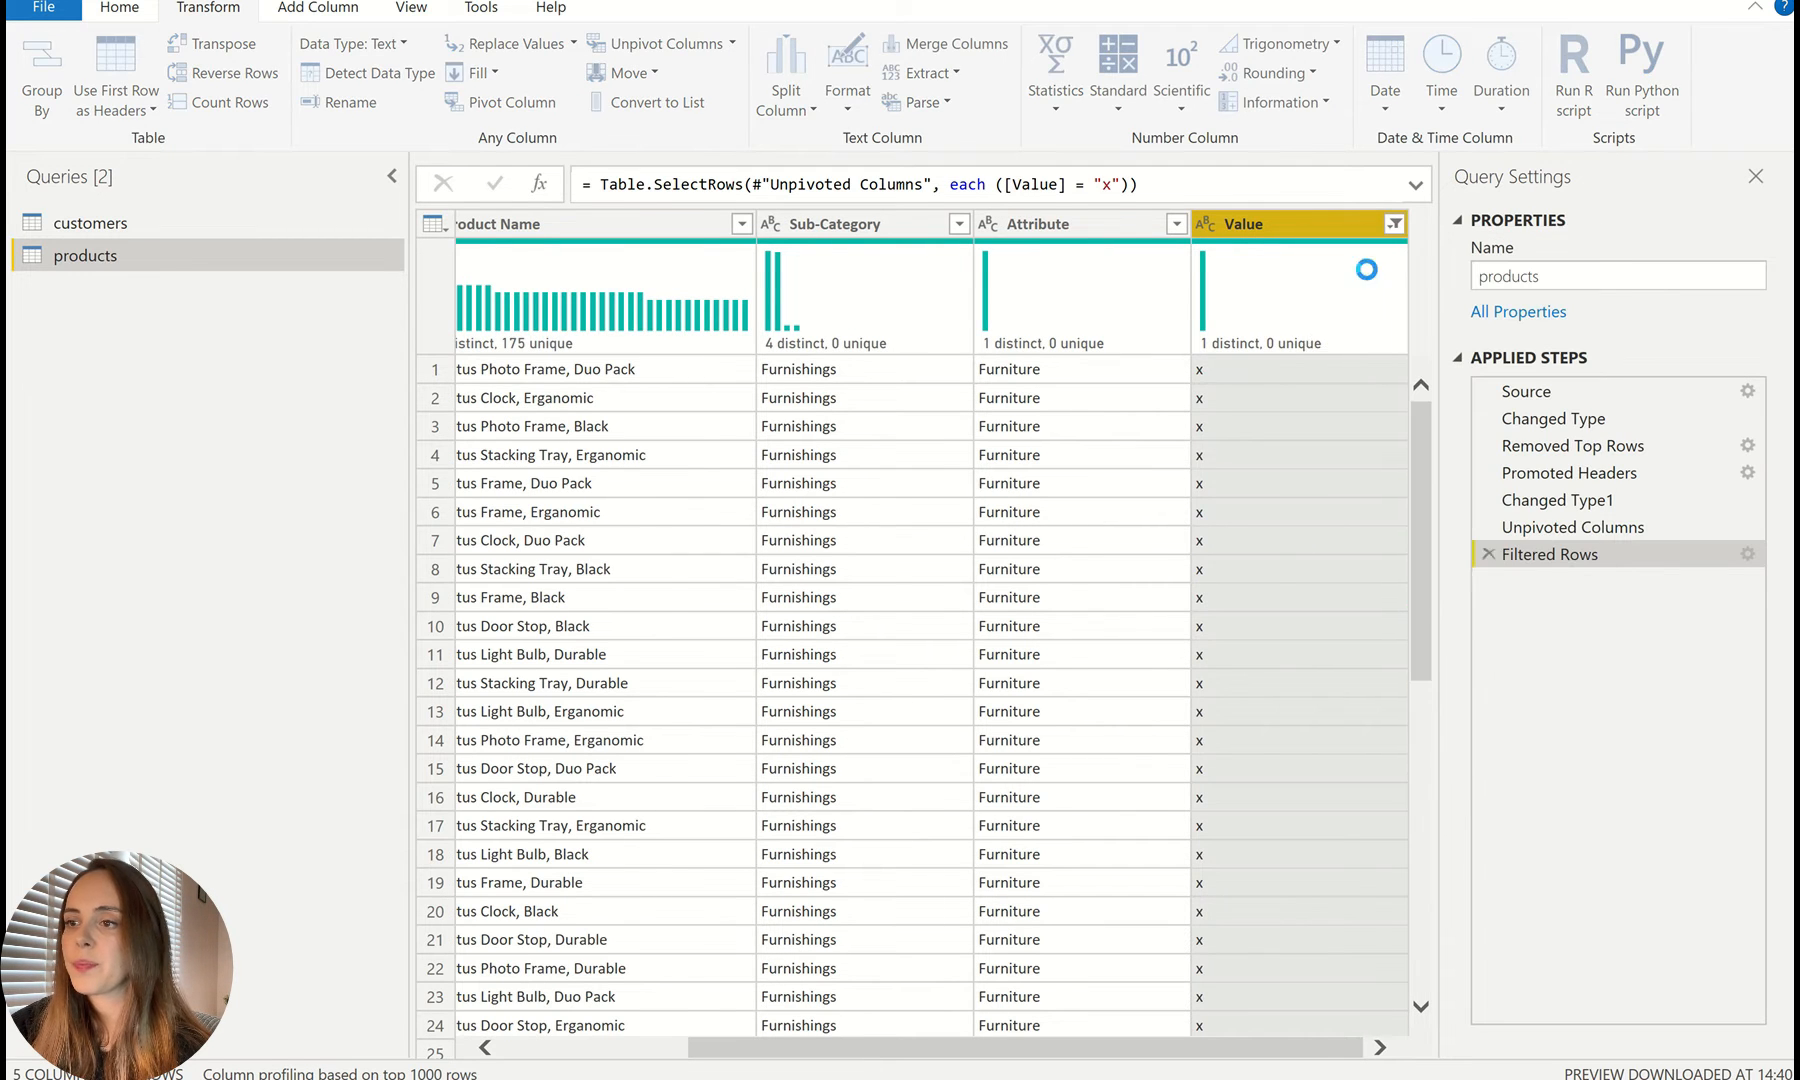
# Step: Rename the Attribute column of the products query to Category
pyautogui.doubleClick(1277, 226)
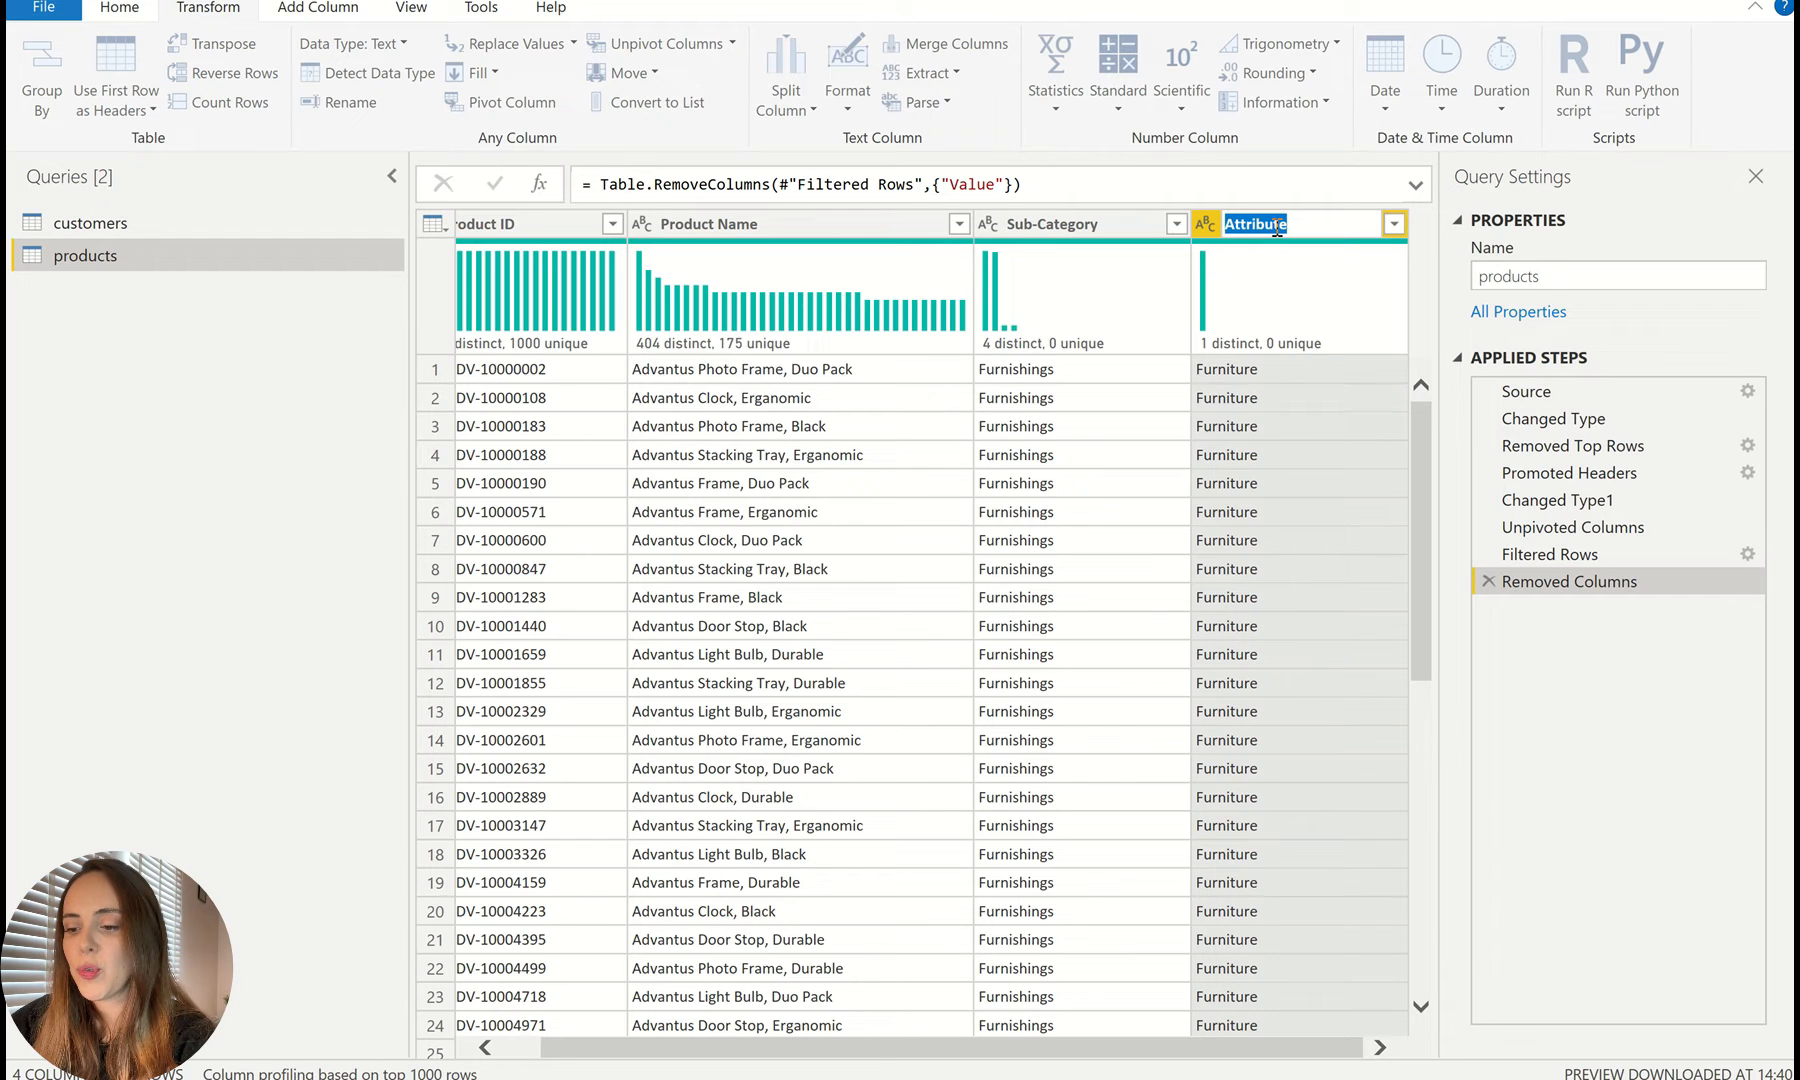
pyautogui.write('Categ')
pyautogui.write('ory')
pyautogui.press('Return')
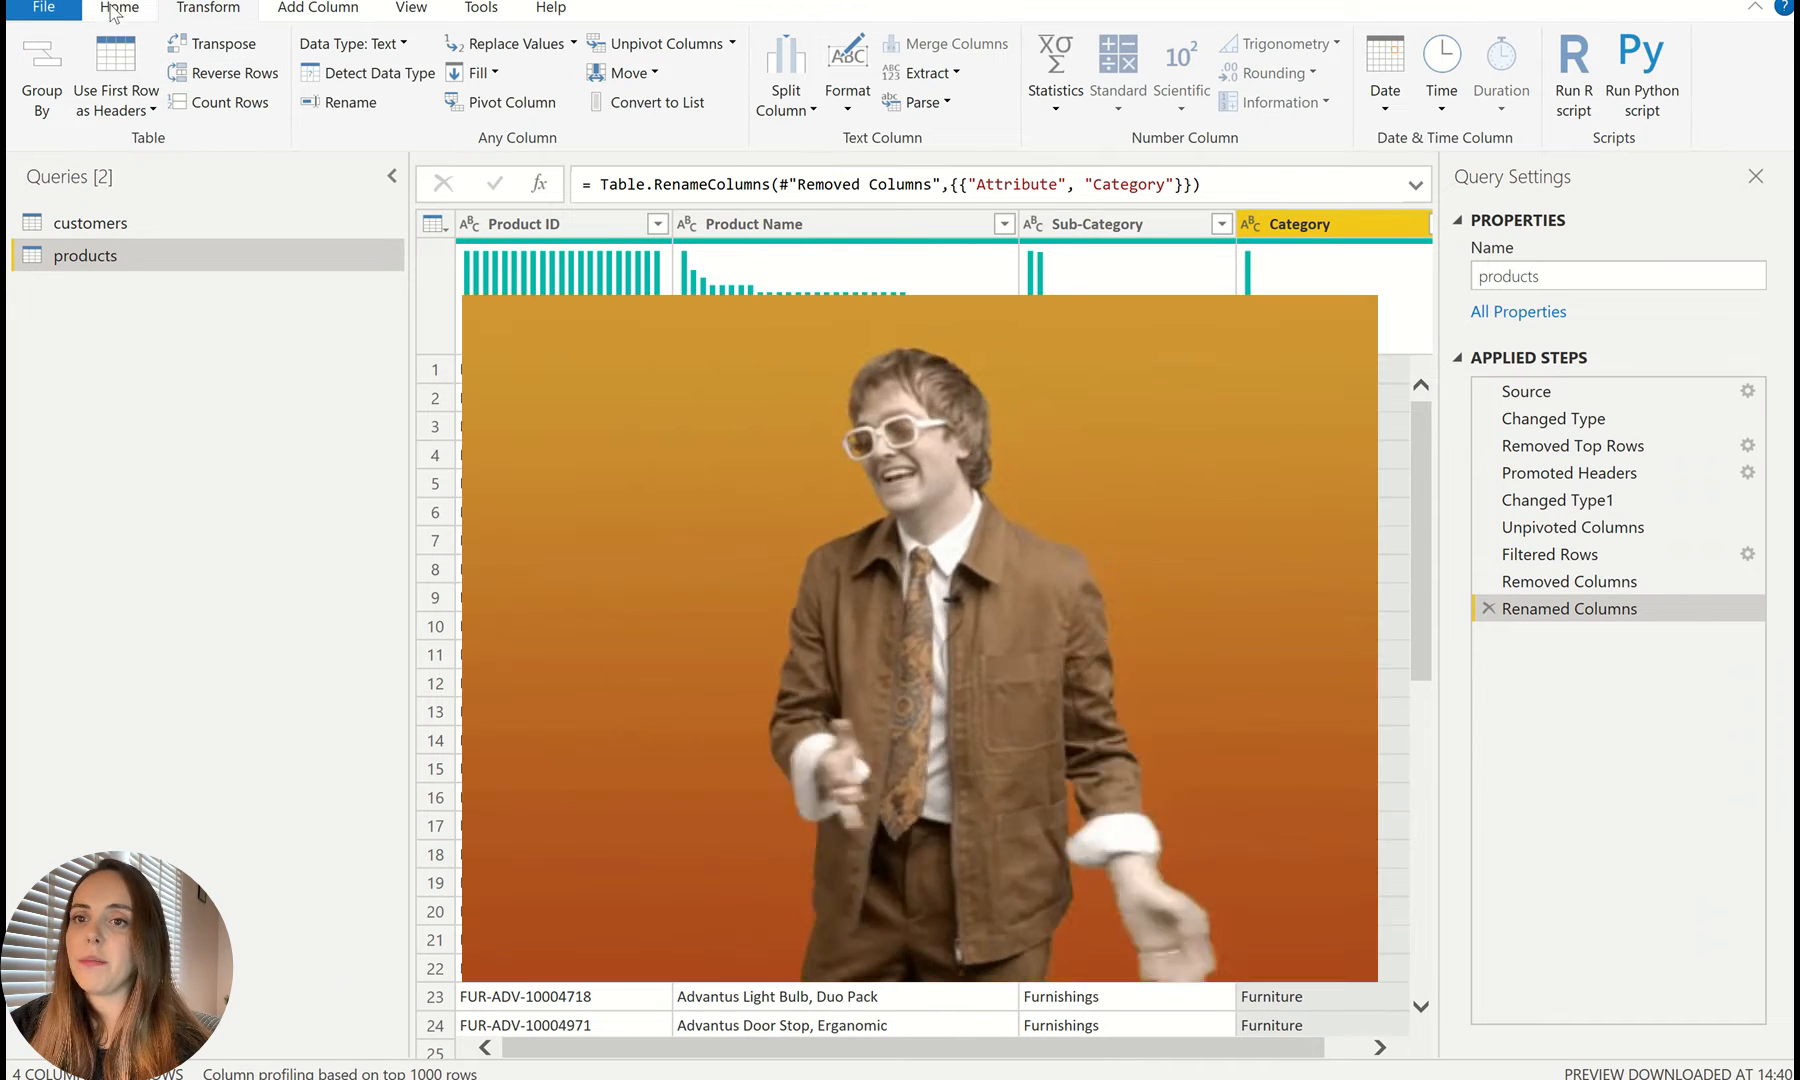
# Step: Connect to the Data\sales folder as a new folder source containing the yearly sales files
pyautogui.click(120, 9)
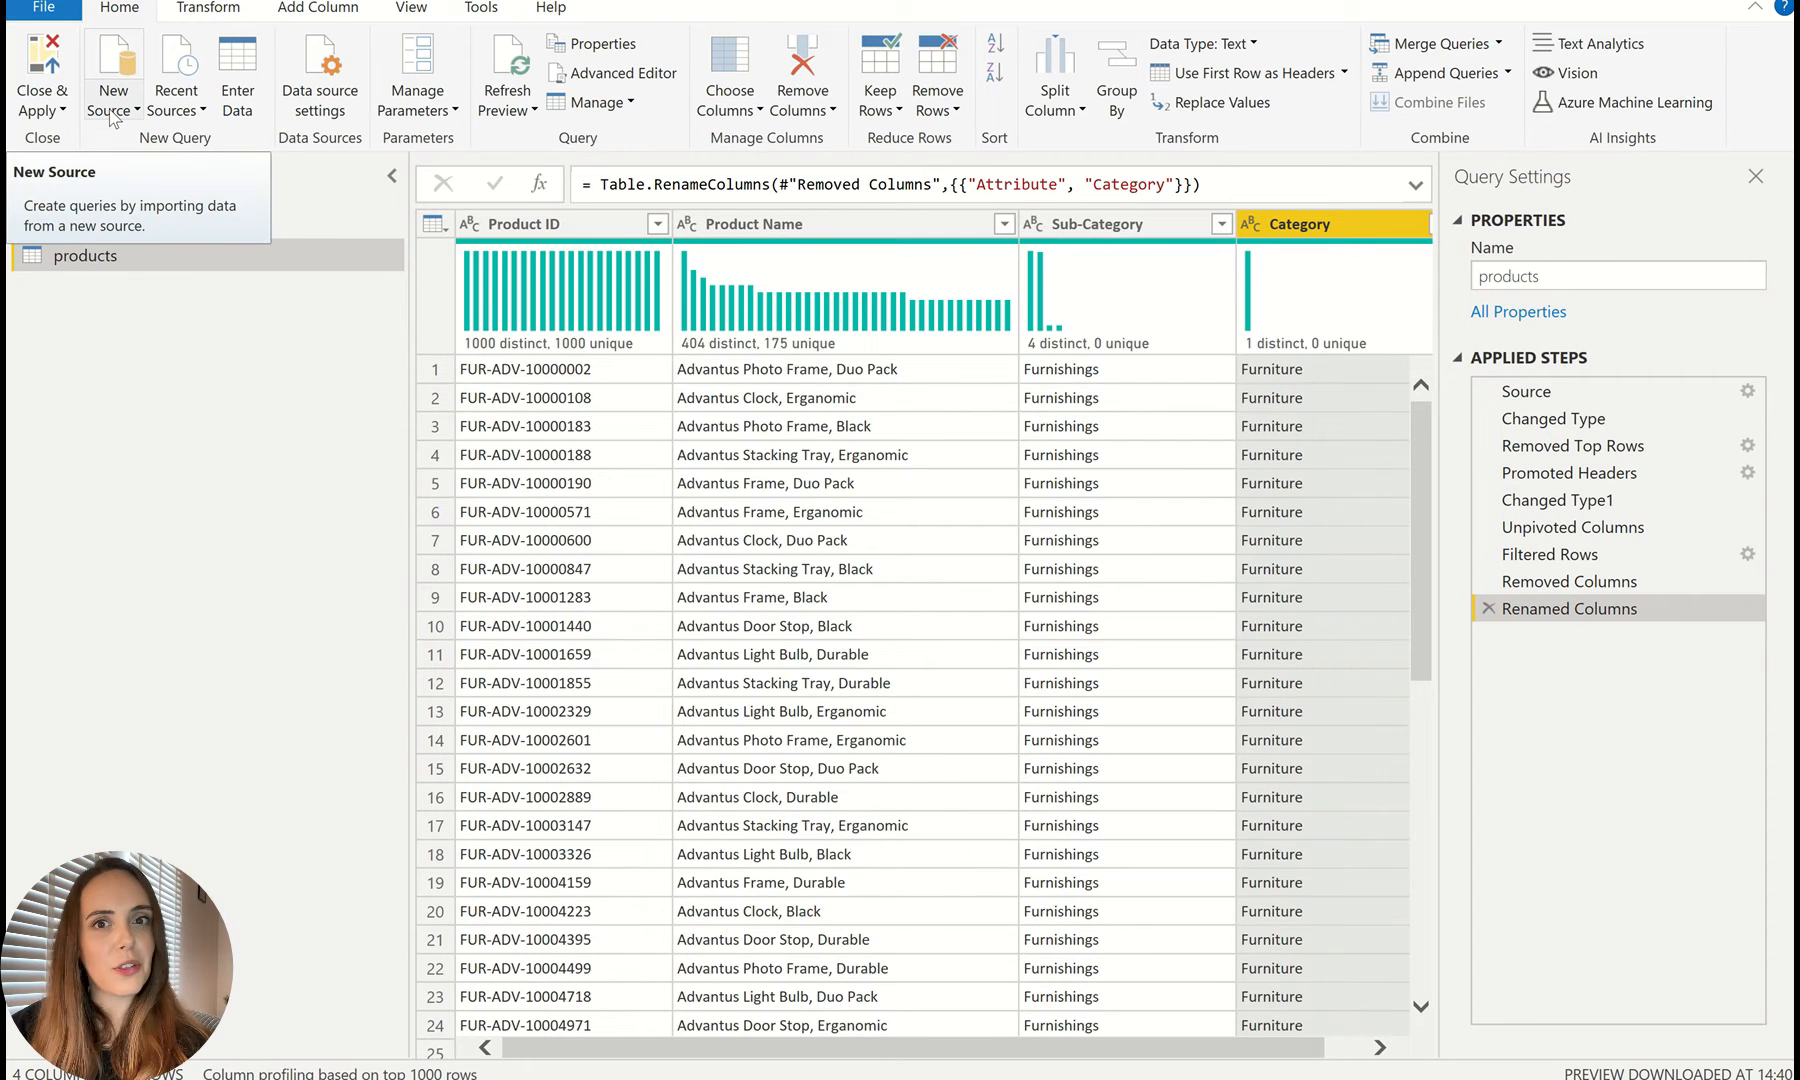
pyautogui.click(113, 115)
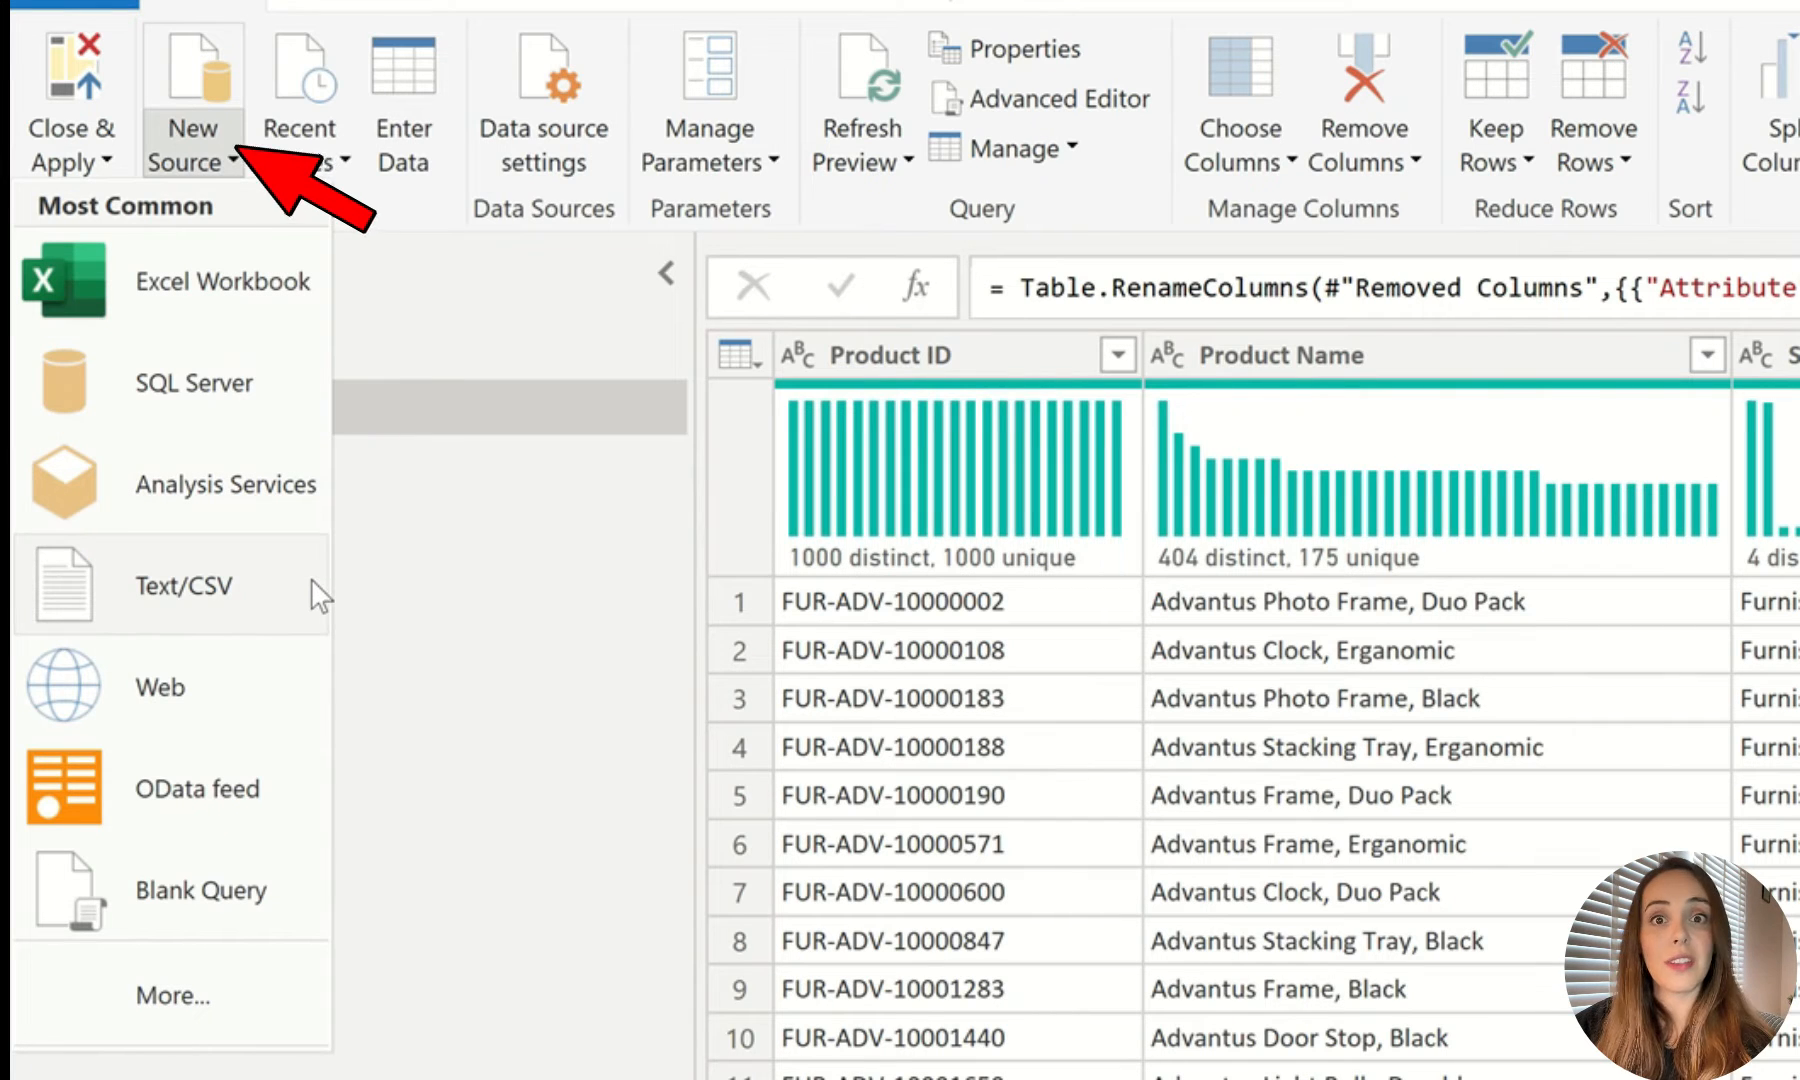
pyautogui.click(199, 995)
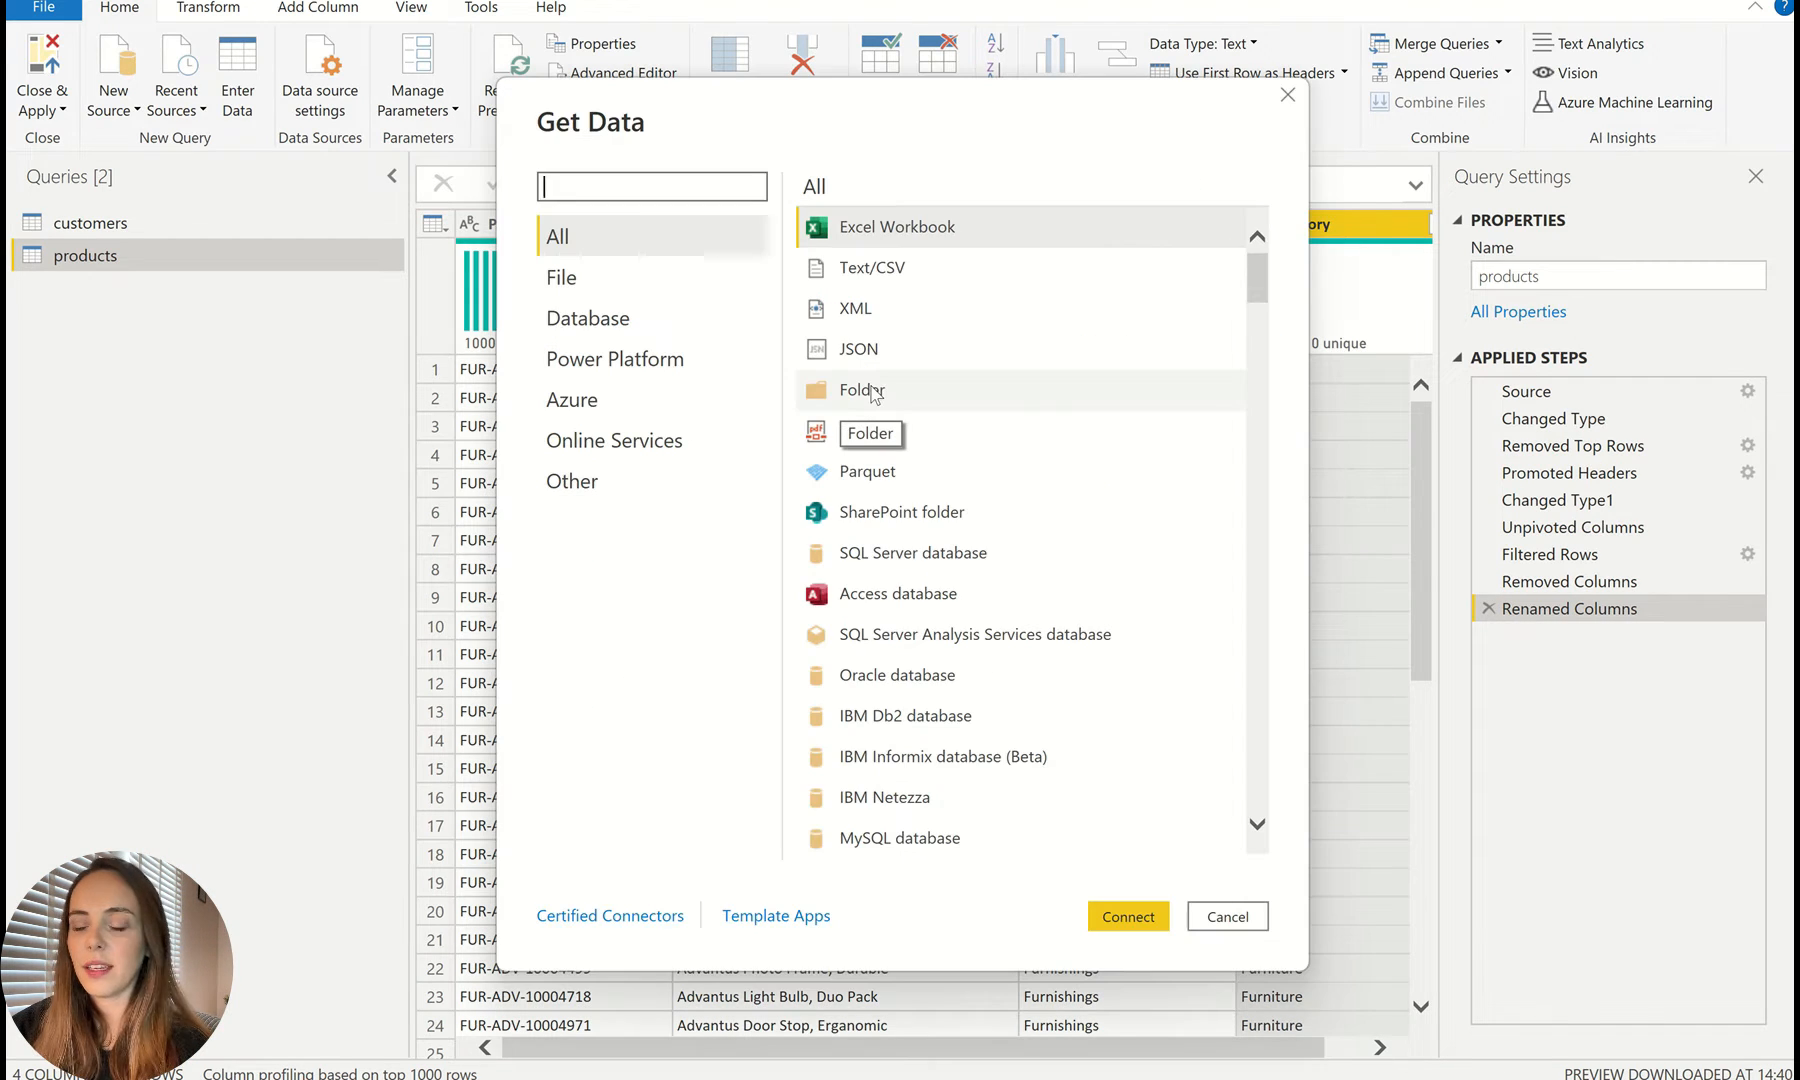
pyautogui.click(865, 392)
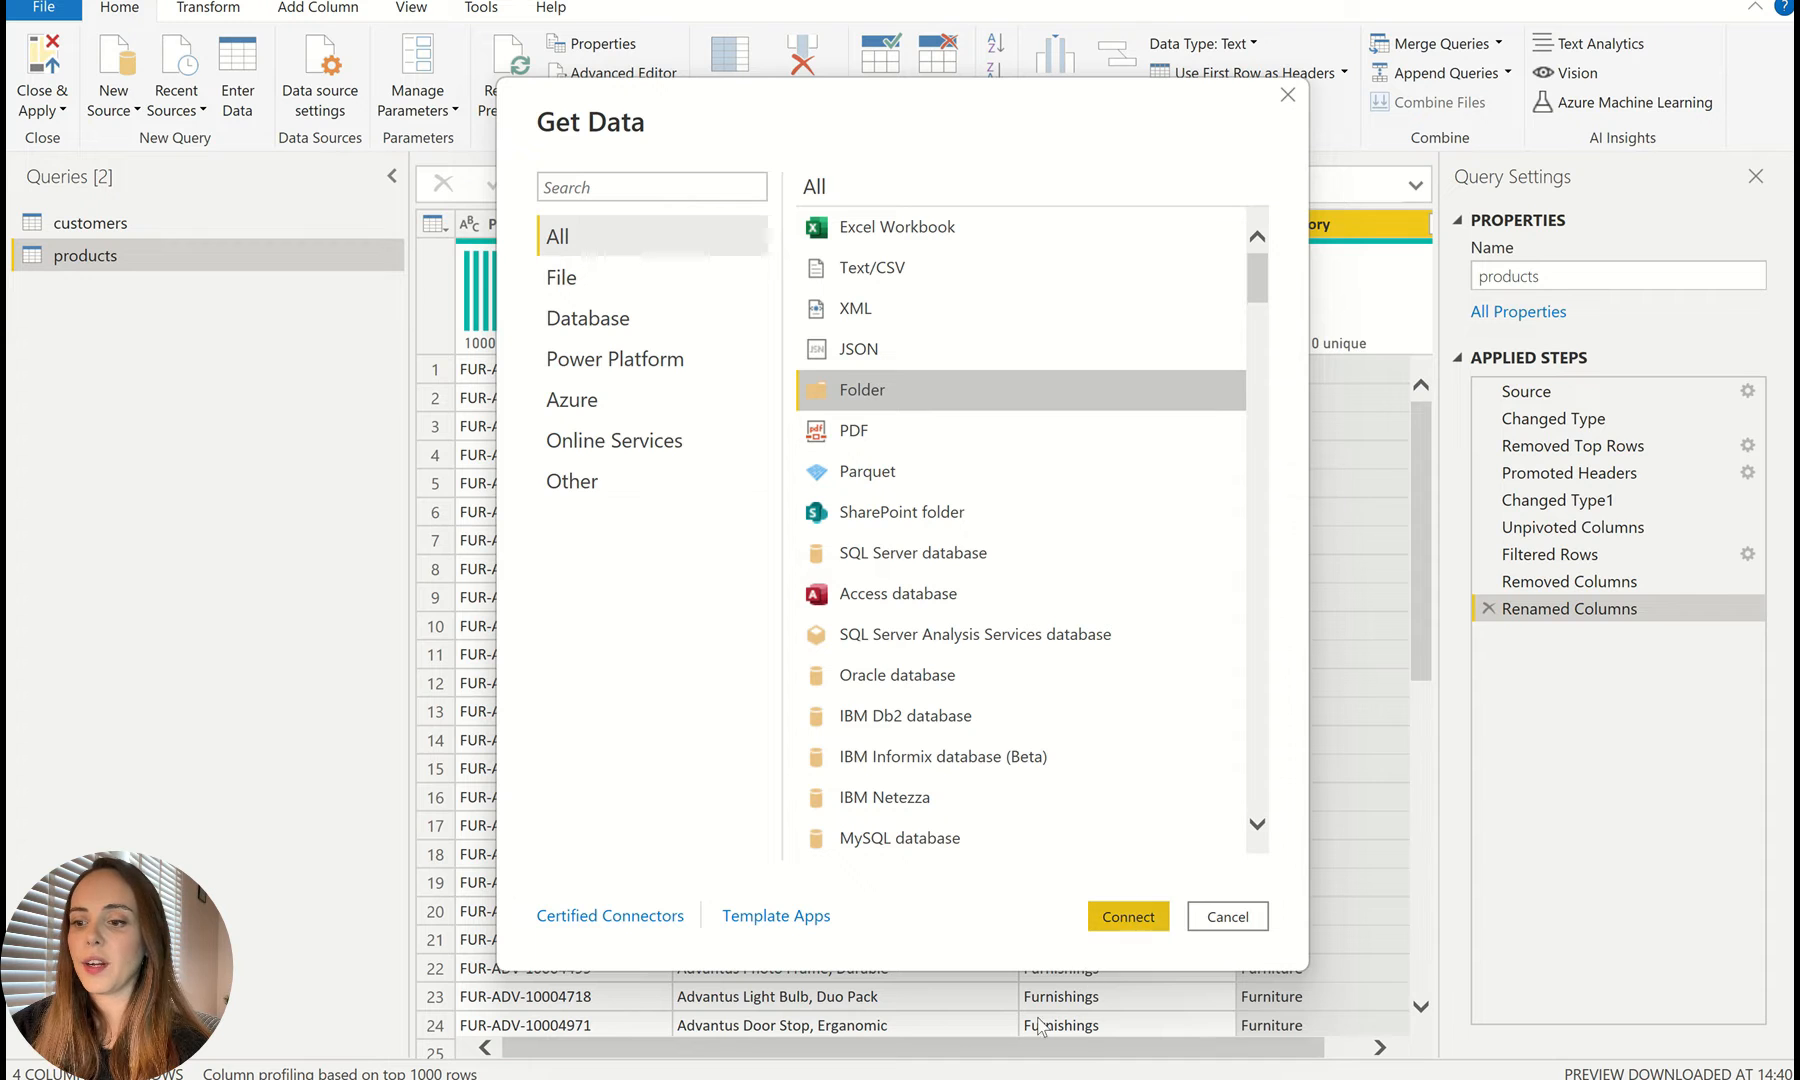
pyautogui.click(1127, 916)
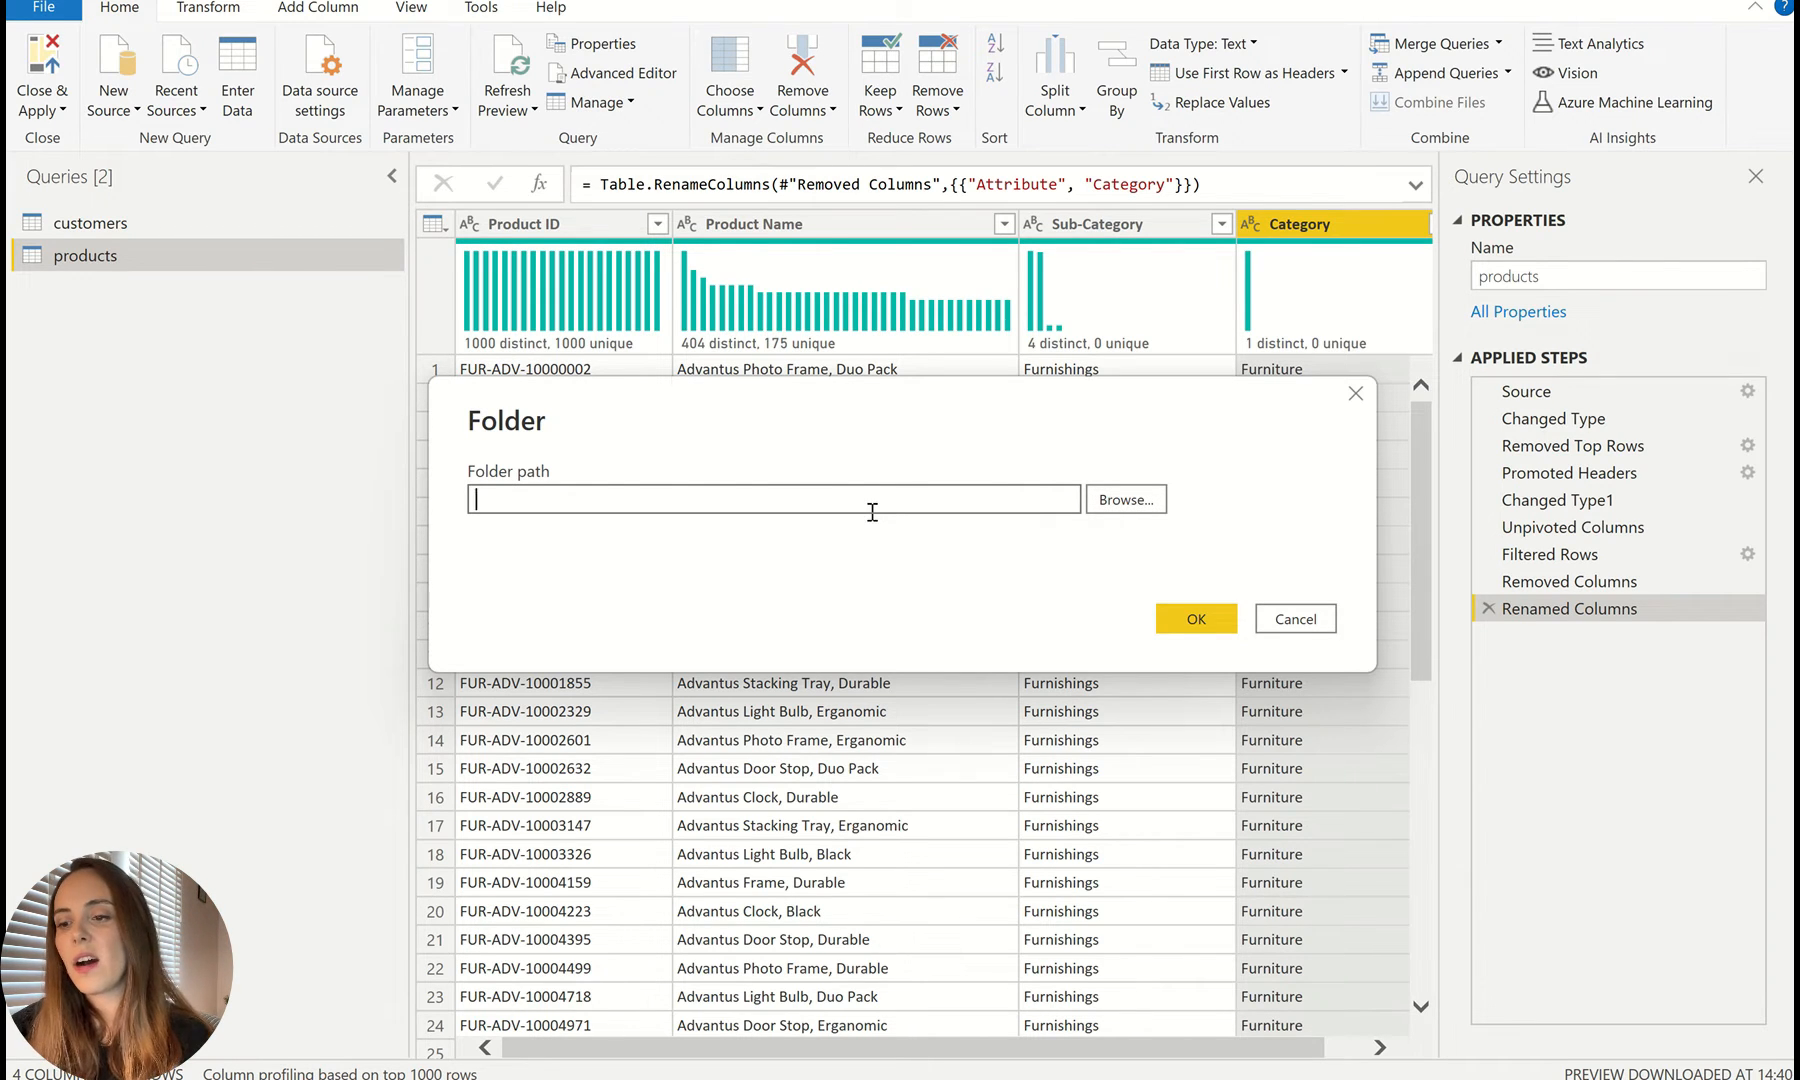
pyautogui.hotkey('ctrl', 'v')
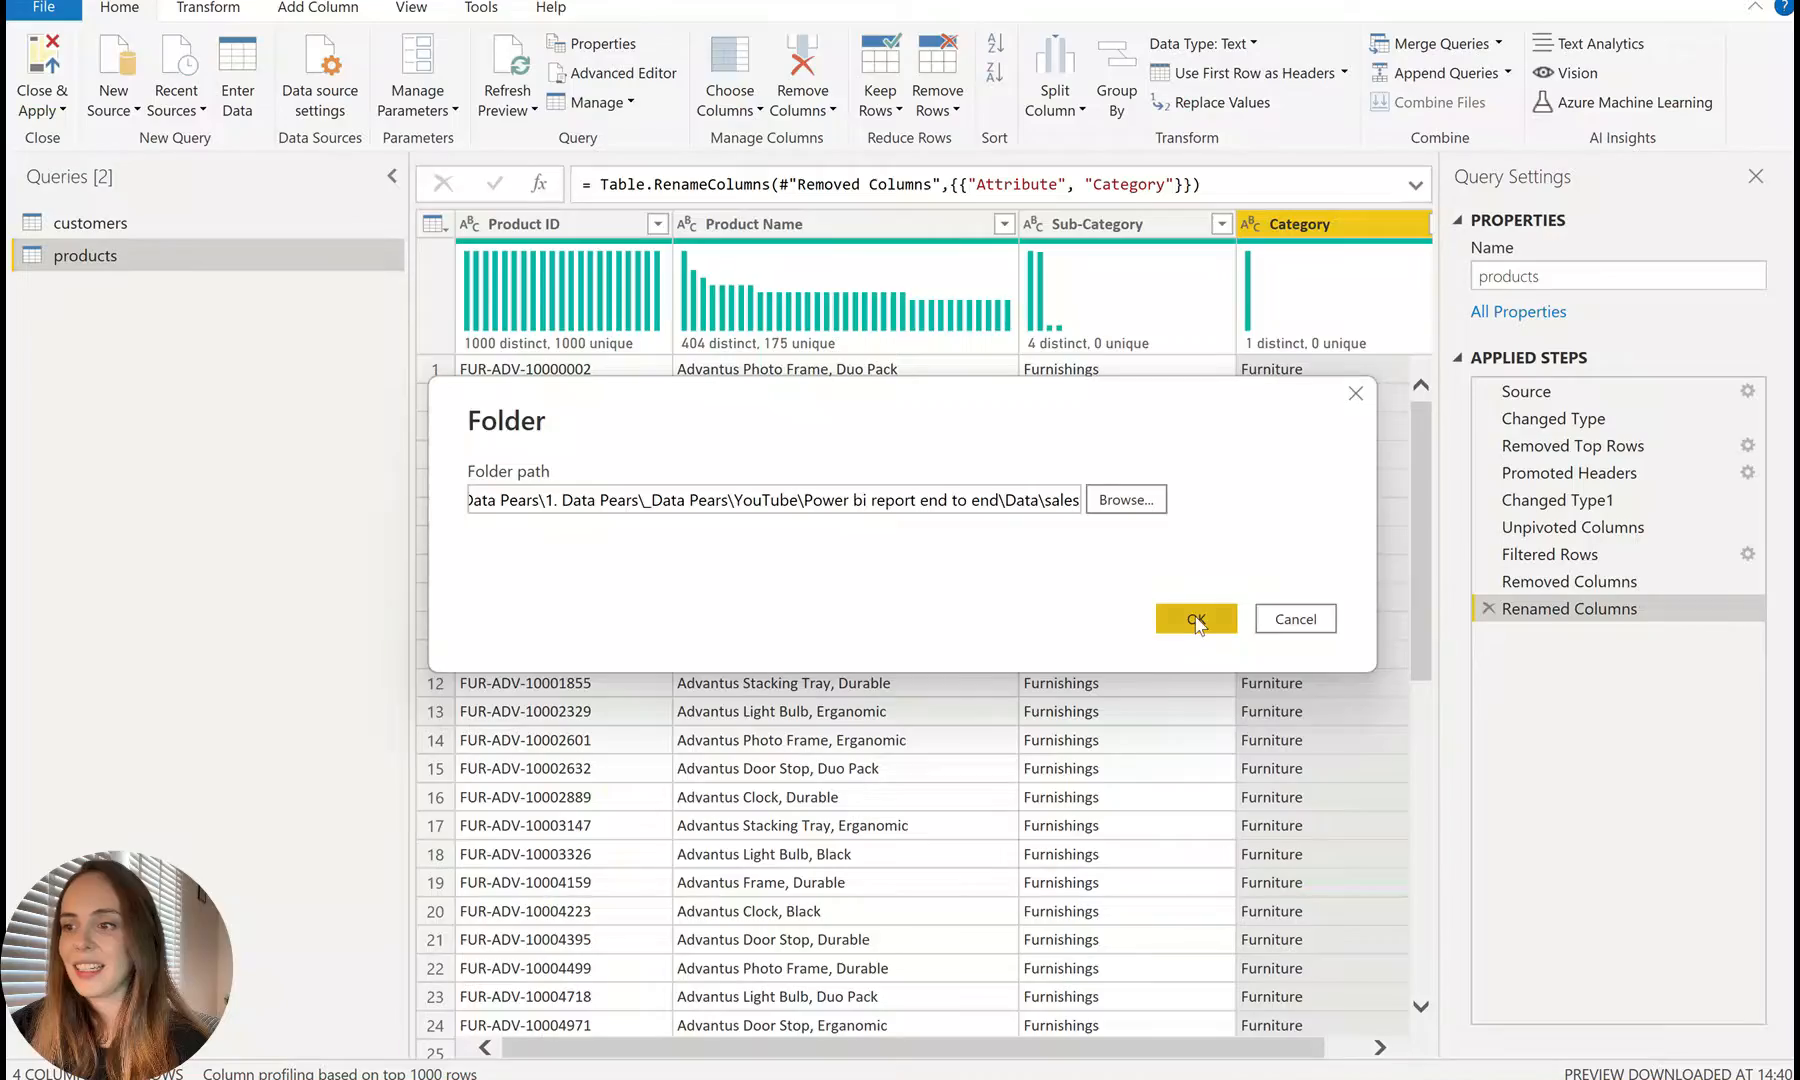
pyautogui.click(1198, 618)
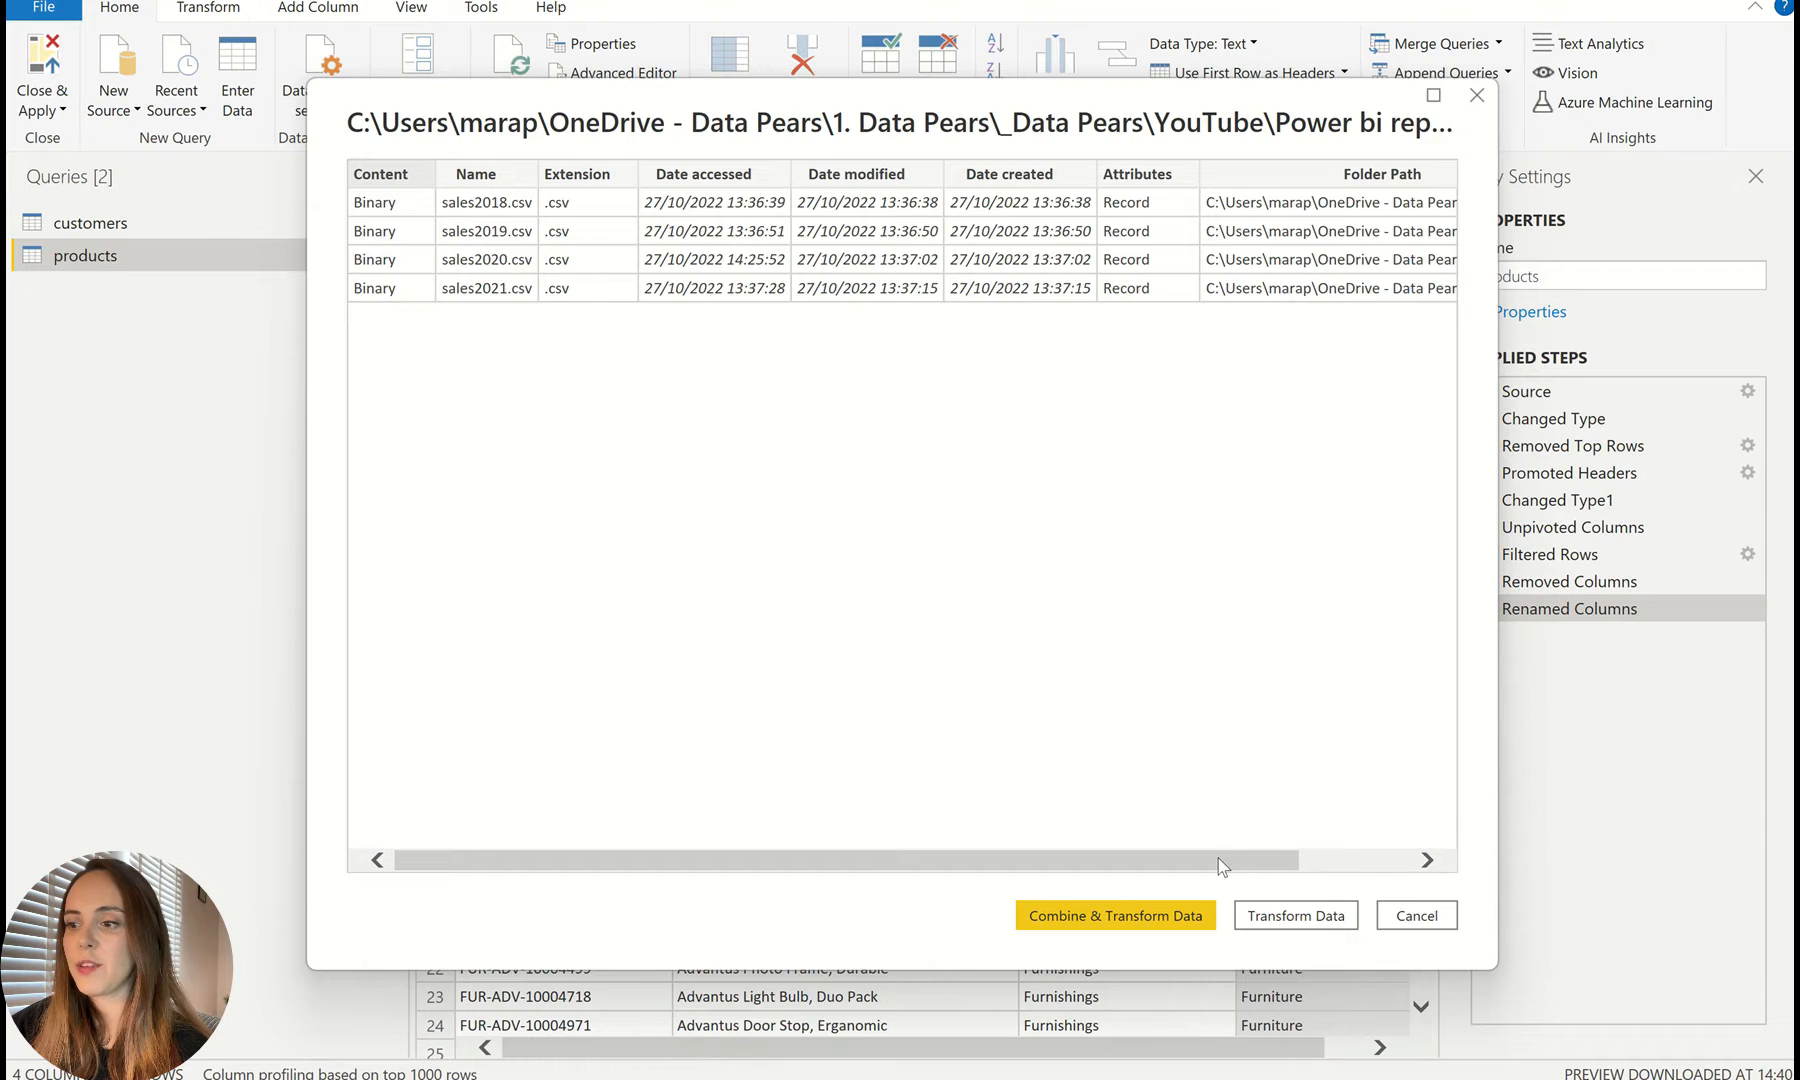
# Step: Combine and transform the yearly sales CSV files into one query, using the first file as sample and a comma delimiter
pyautogui.moveTo(1225, 866)
pyautogui.mouseDown()
pyautogui.moveTo(1368, 878)
pyautogui.moveTo(1250, 876)
pyautogui.mouseUp()
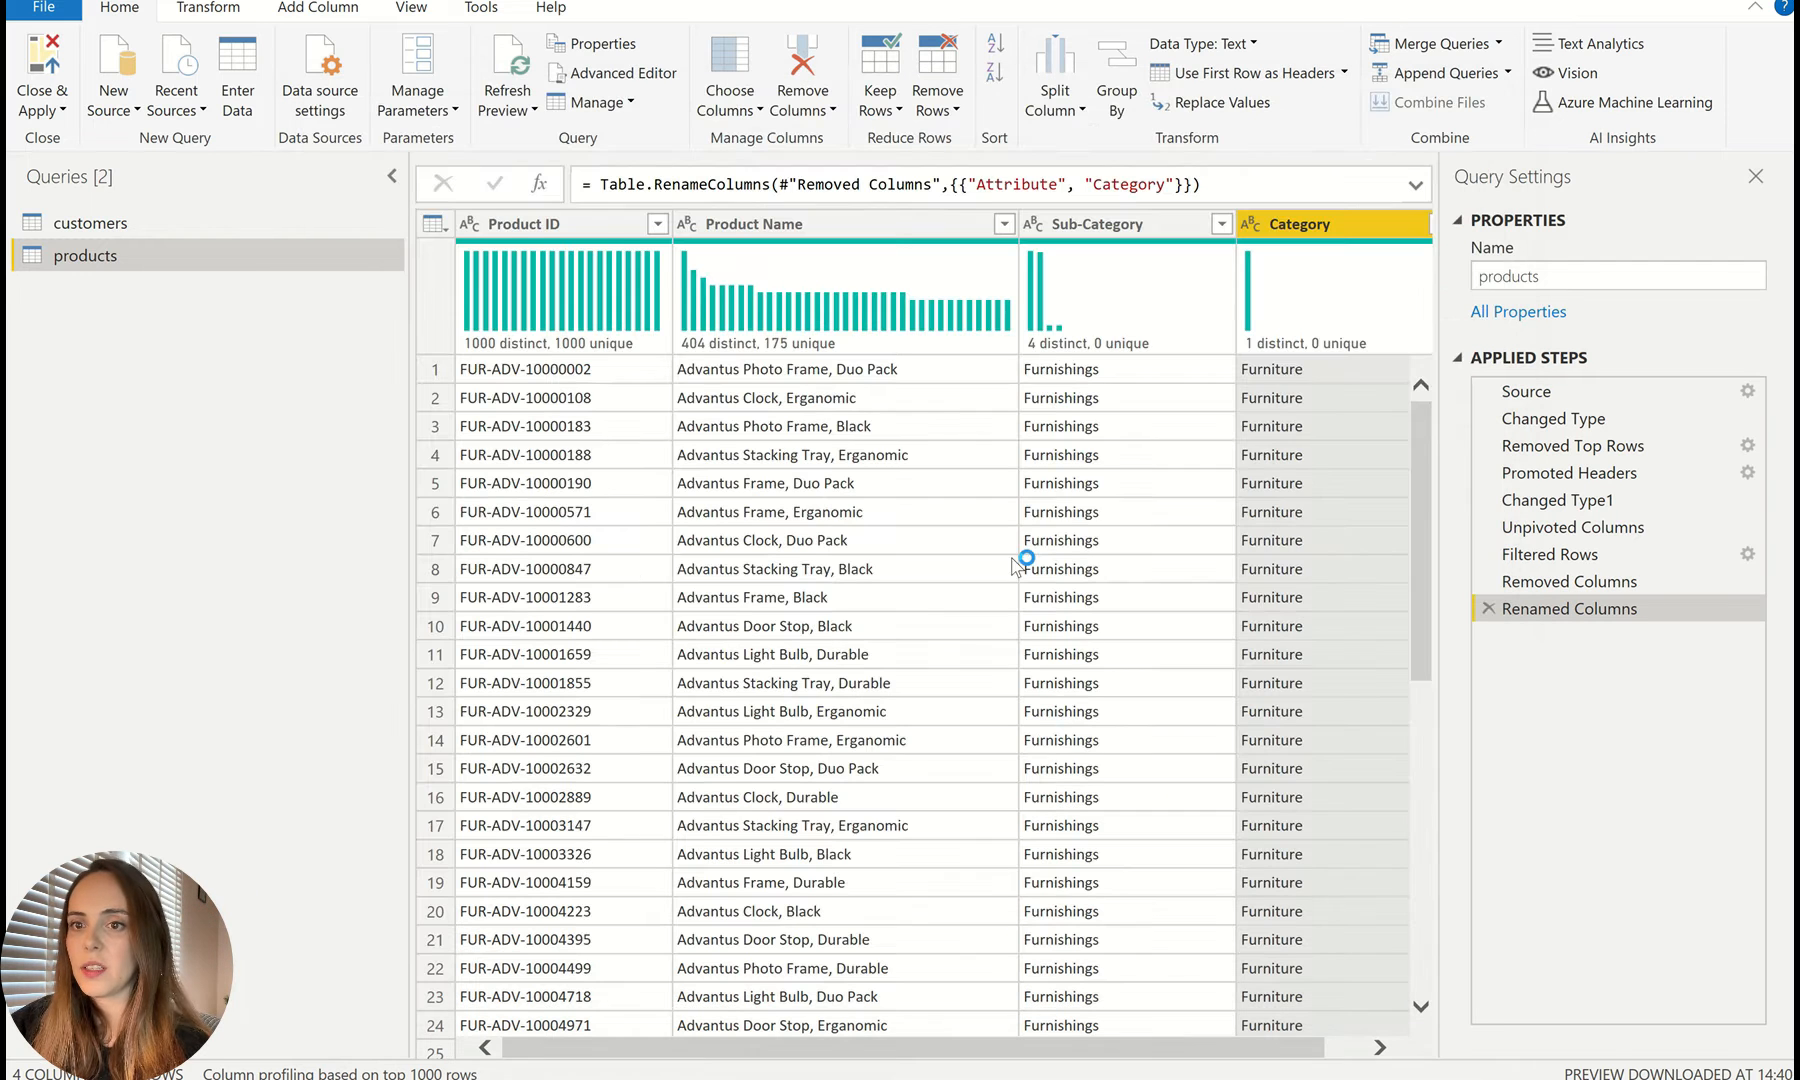
pyautogui.click(1118, 916)
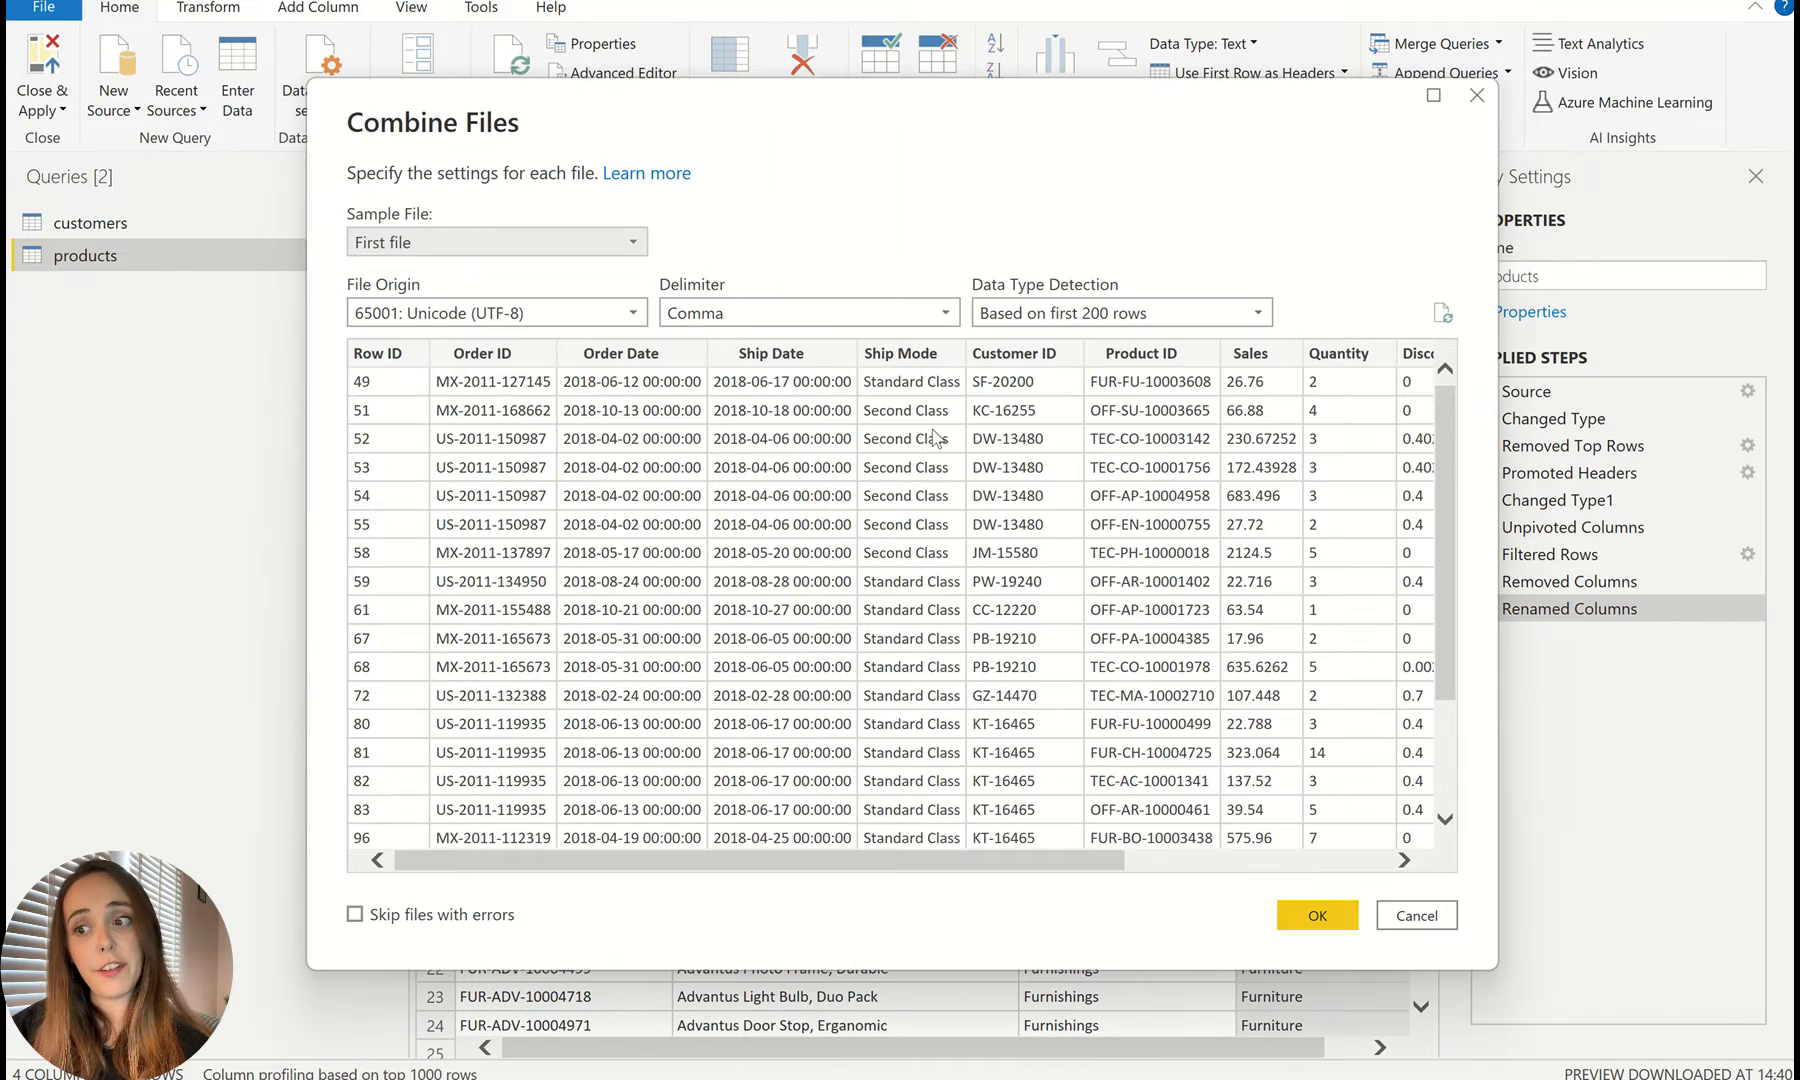
pyautogui.click(1322, 914)
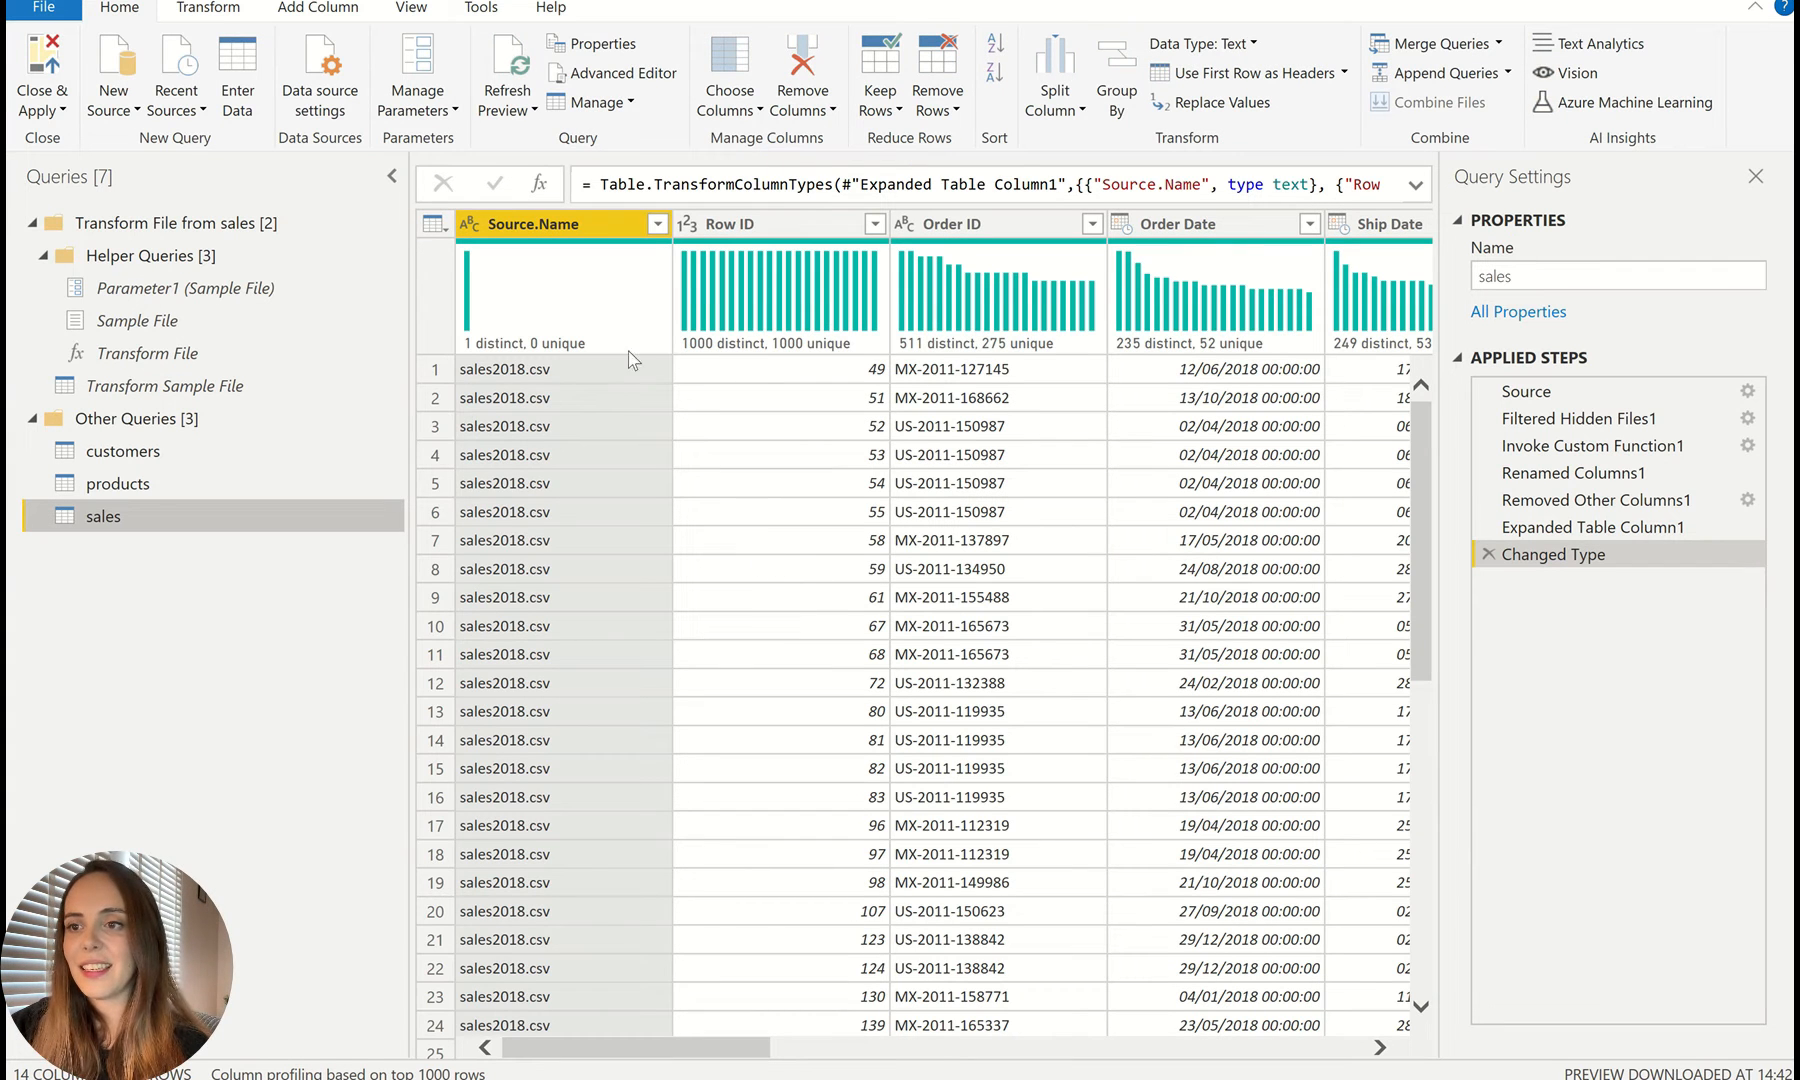
# Step: Check the full list of file names in the Source.Name column of the sales query without filtering it
pyautogui.click(657, 225)
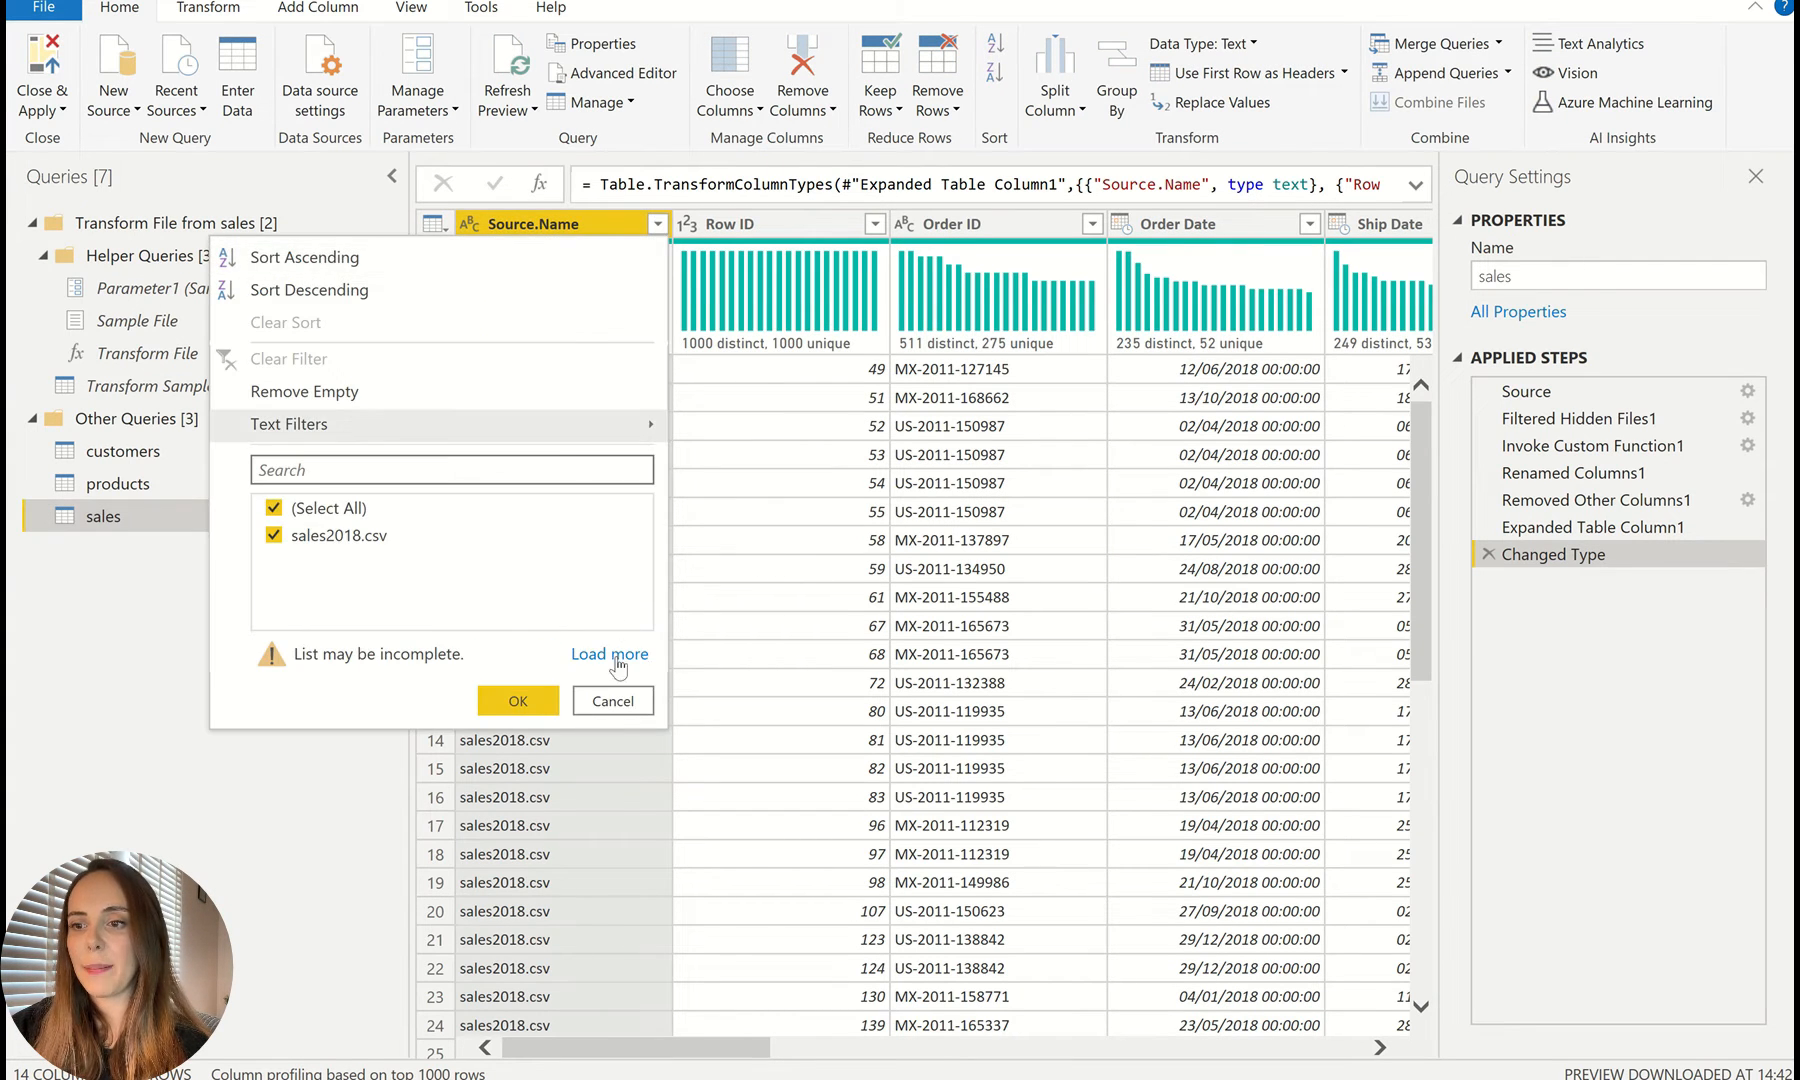
pyautogui.click(612, 654)
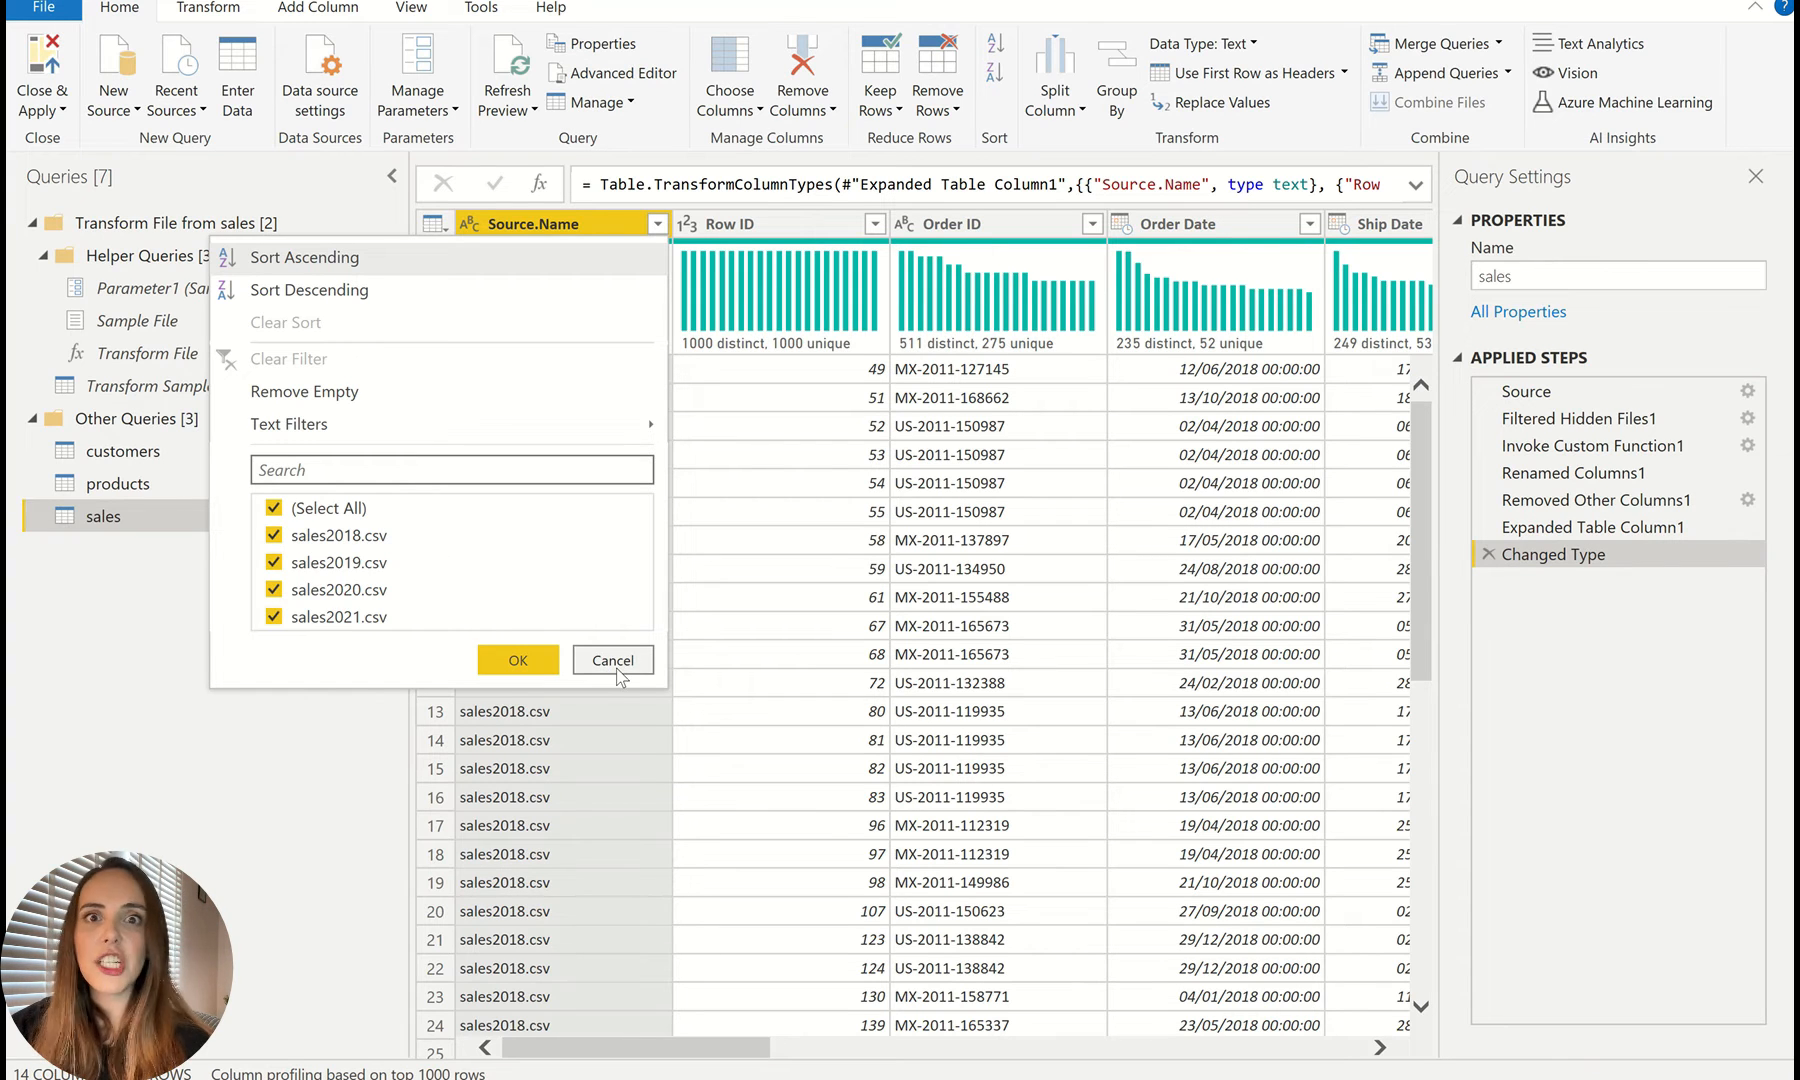
pyautogui.click(618, 670)
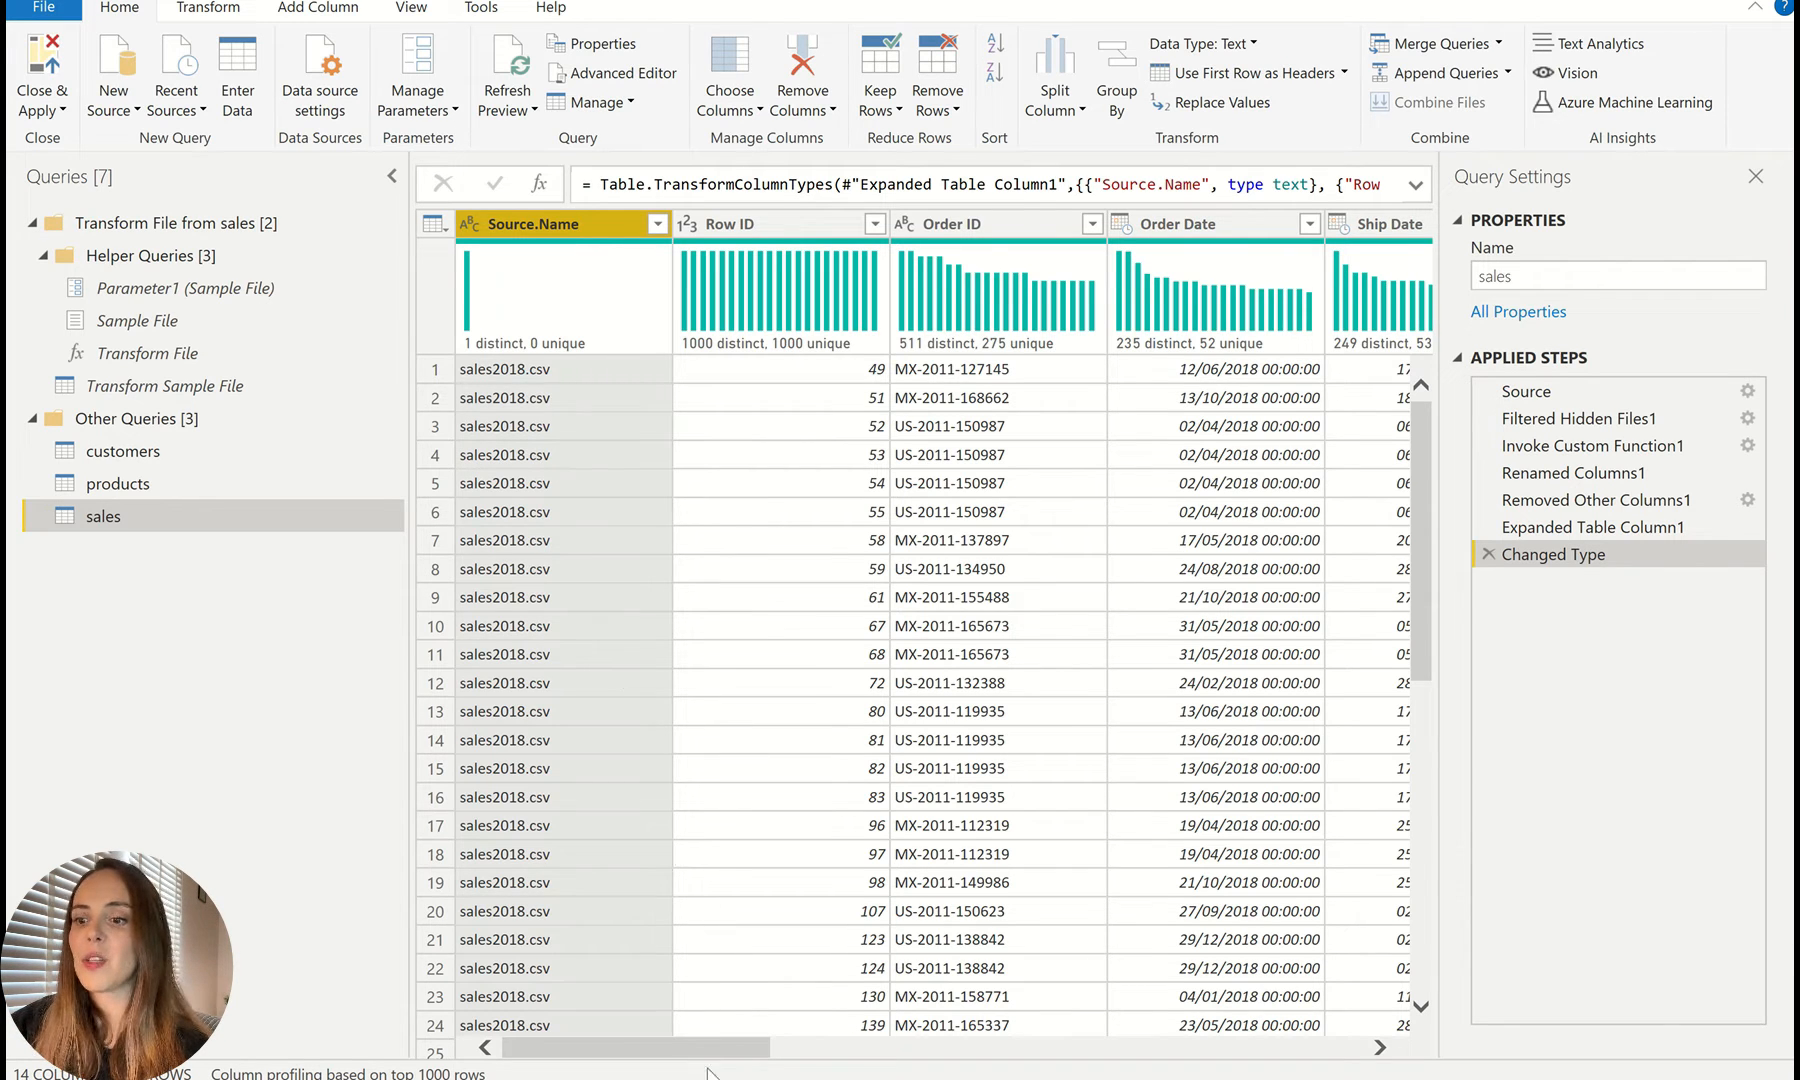
# Step: Change the Order Date column of the sales query to the Date type as a new step
pyautogui.moveTo(708, 1050); pyautogui.dragTo(558, 1050)
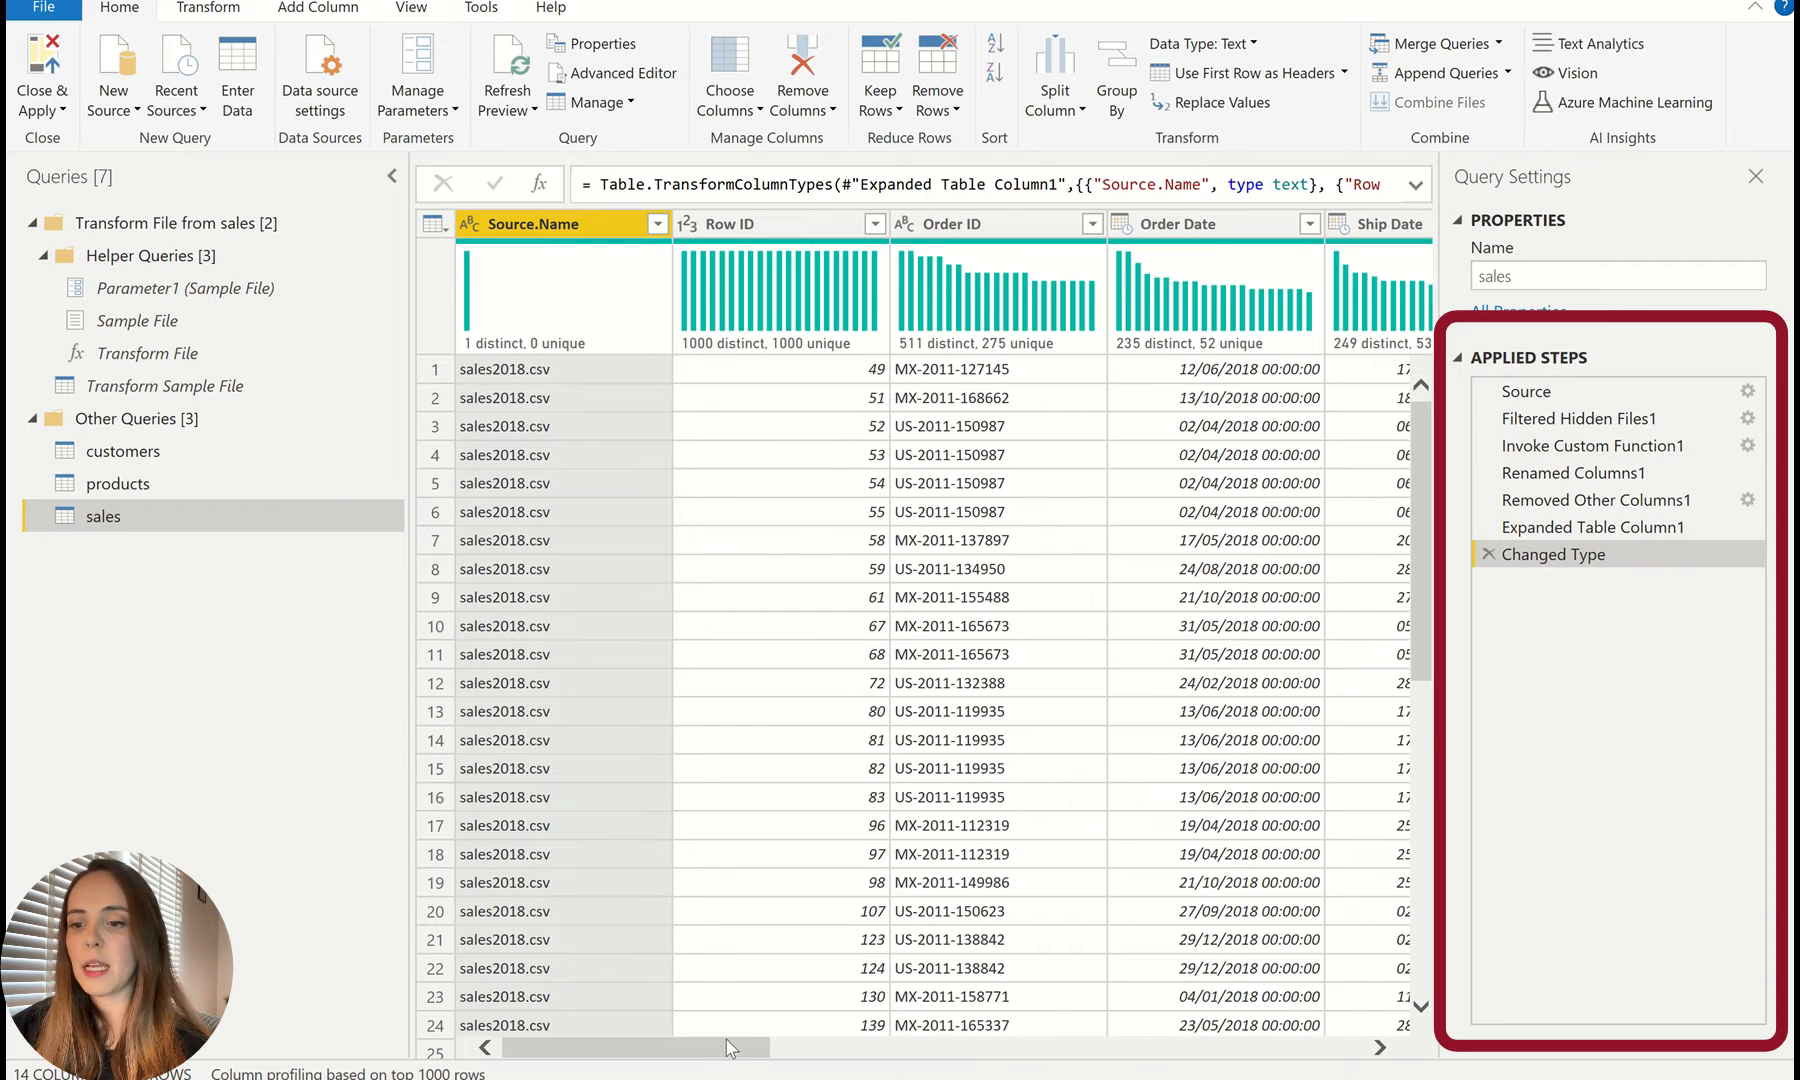
pyautogui.moveTo(710, 1050); pyautogui.dragTo(980, 1068)
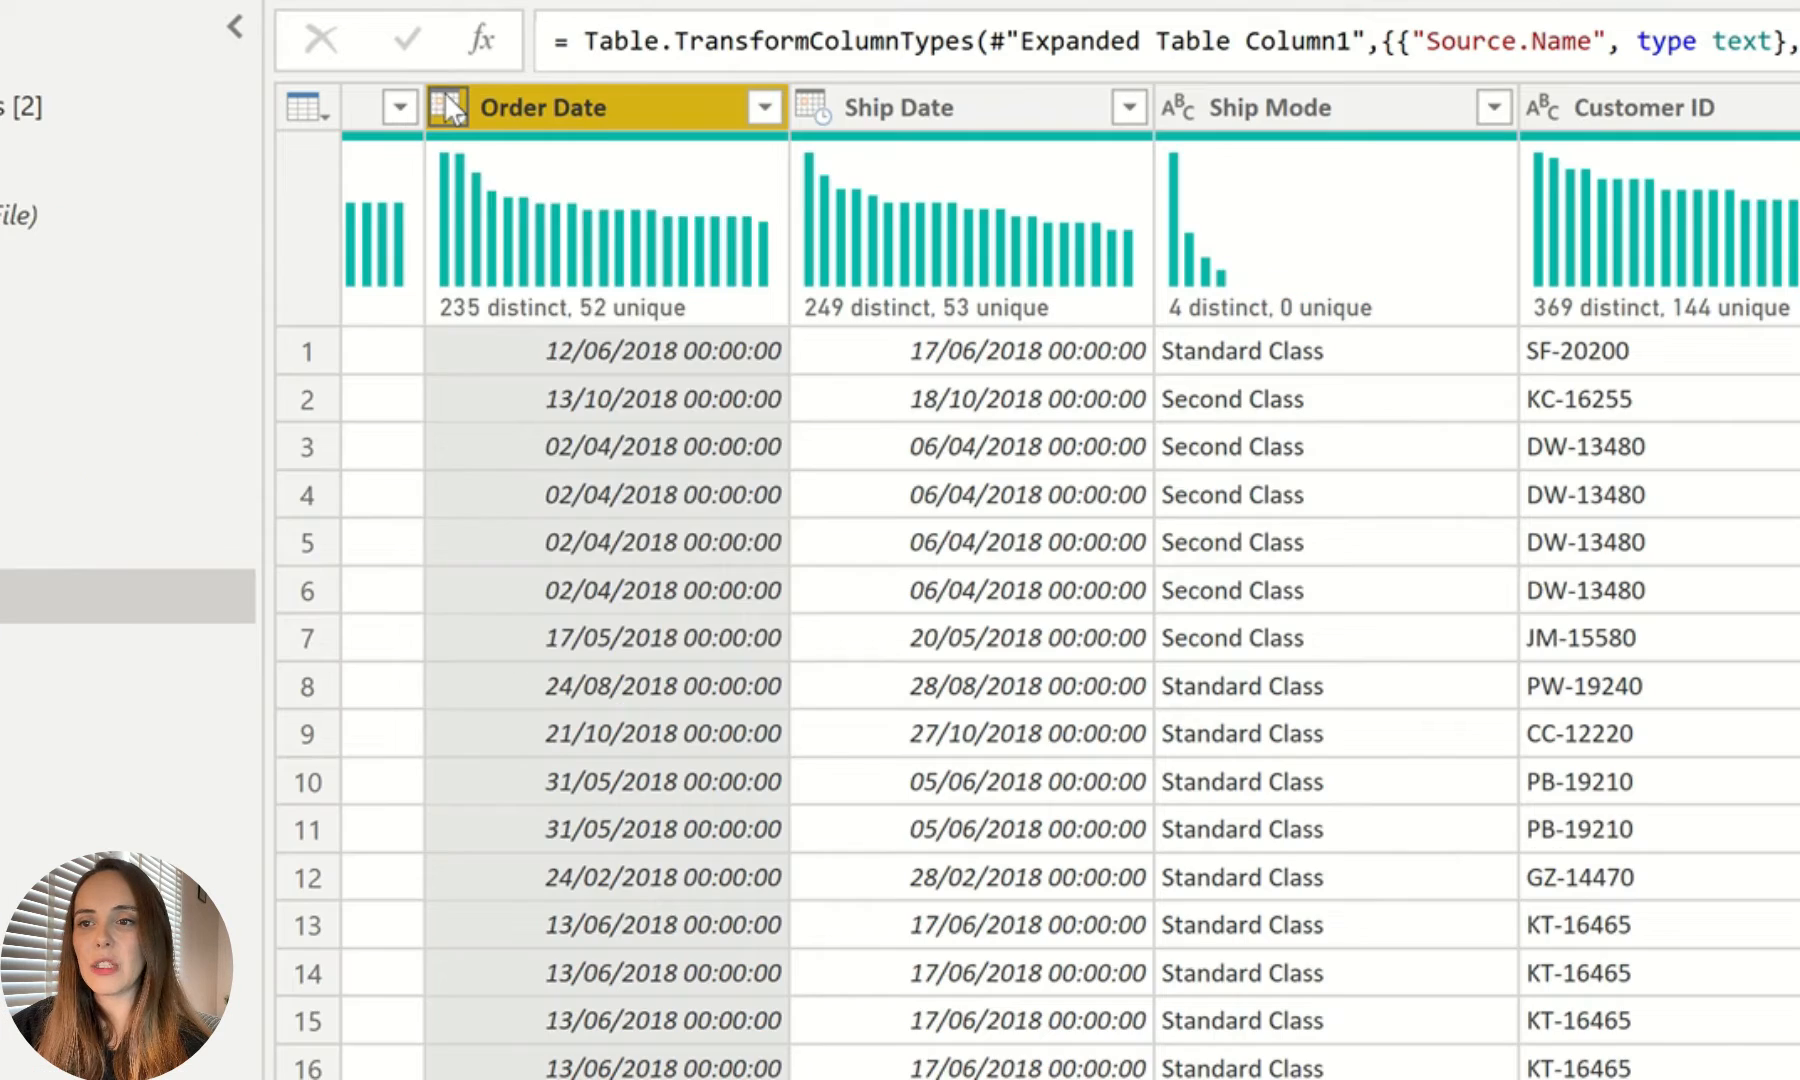
pyautogui.click(447, 100)
pyautogui.click(538, 366)
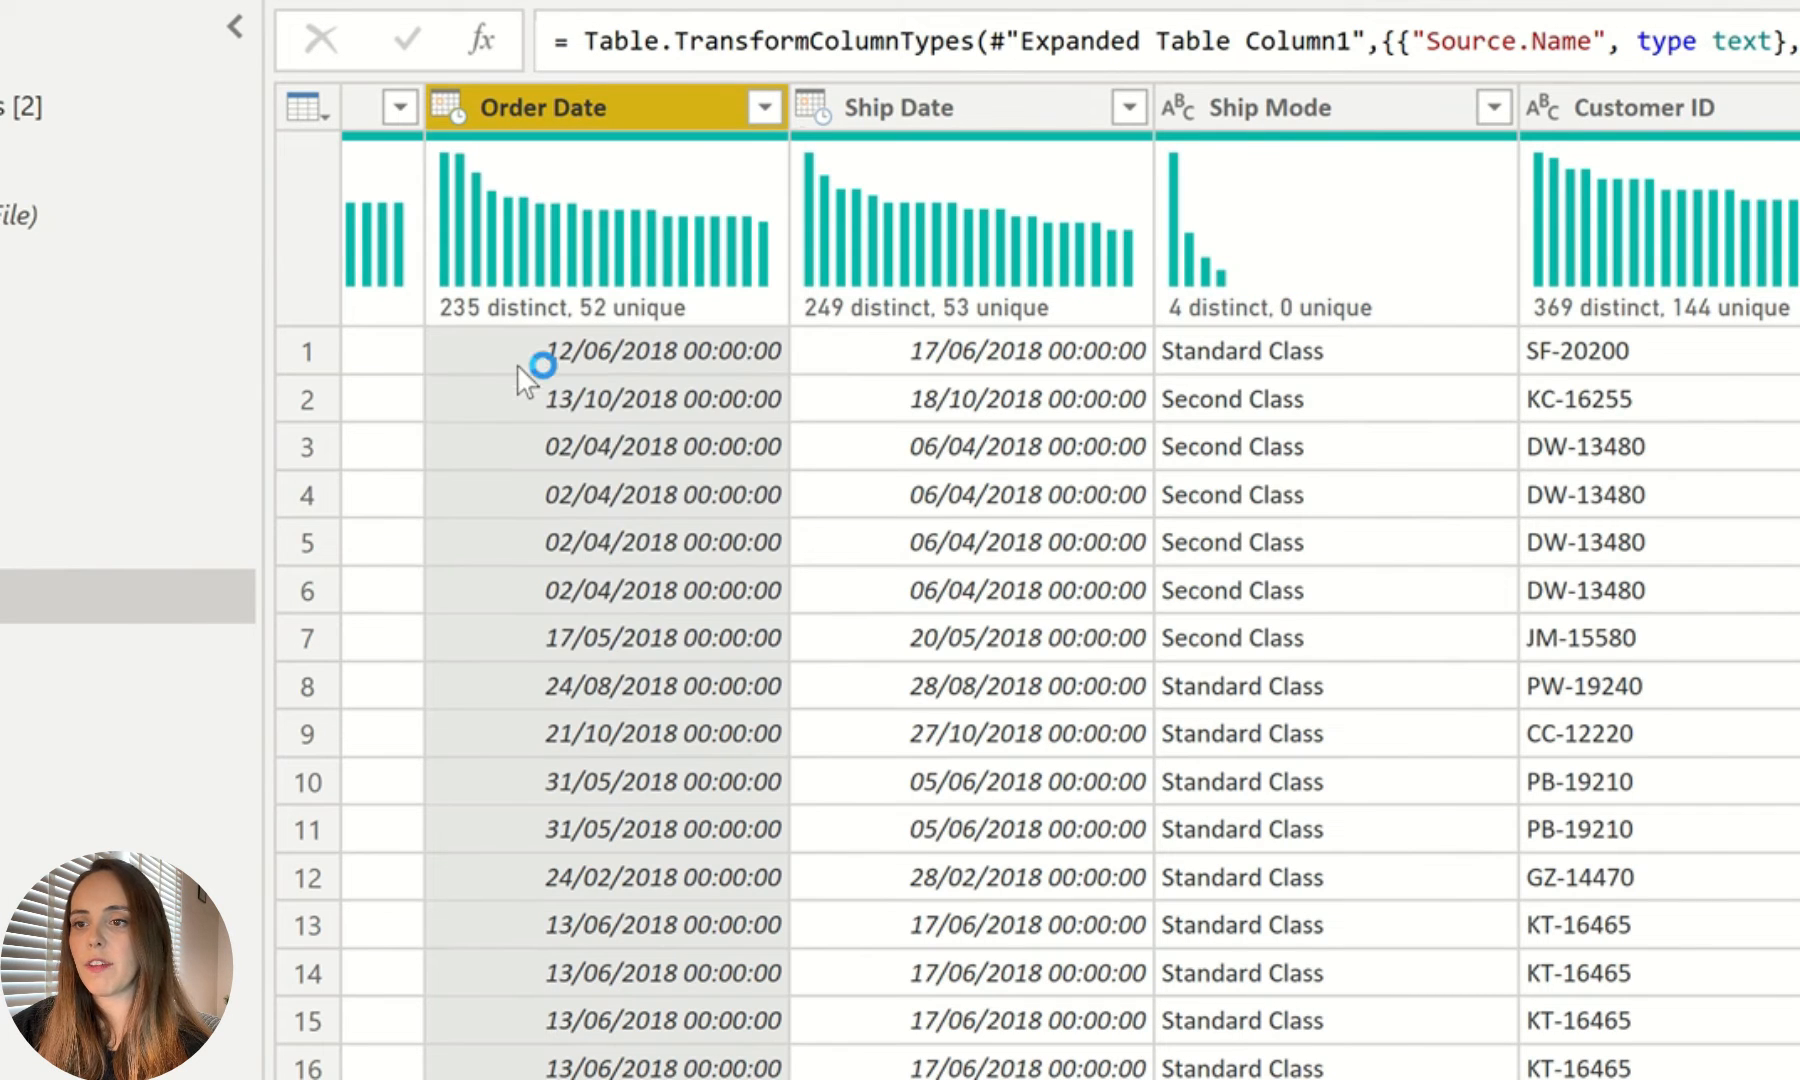
pyautogui.click(1330, 752)
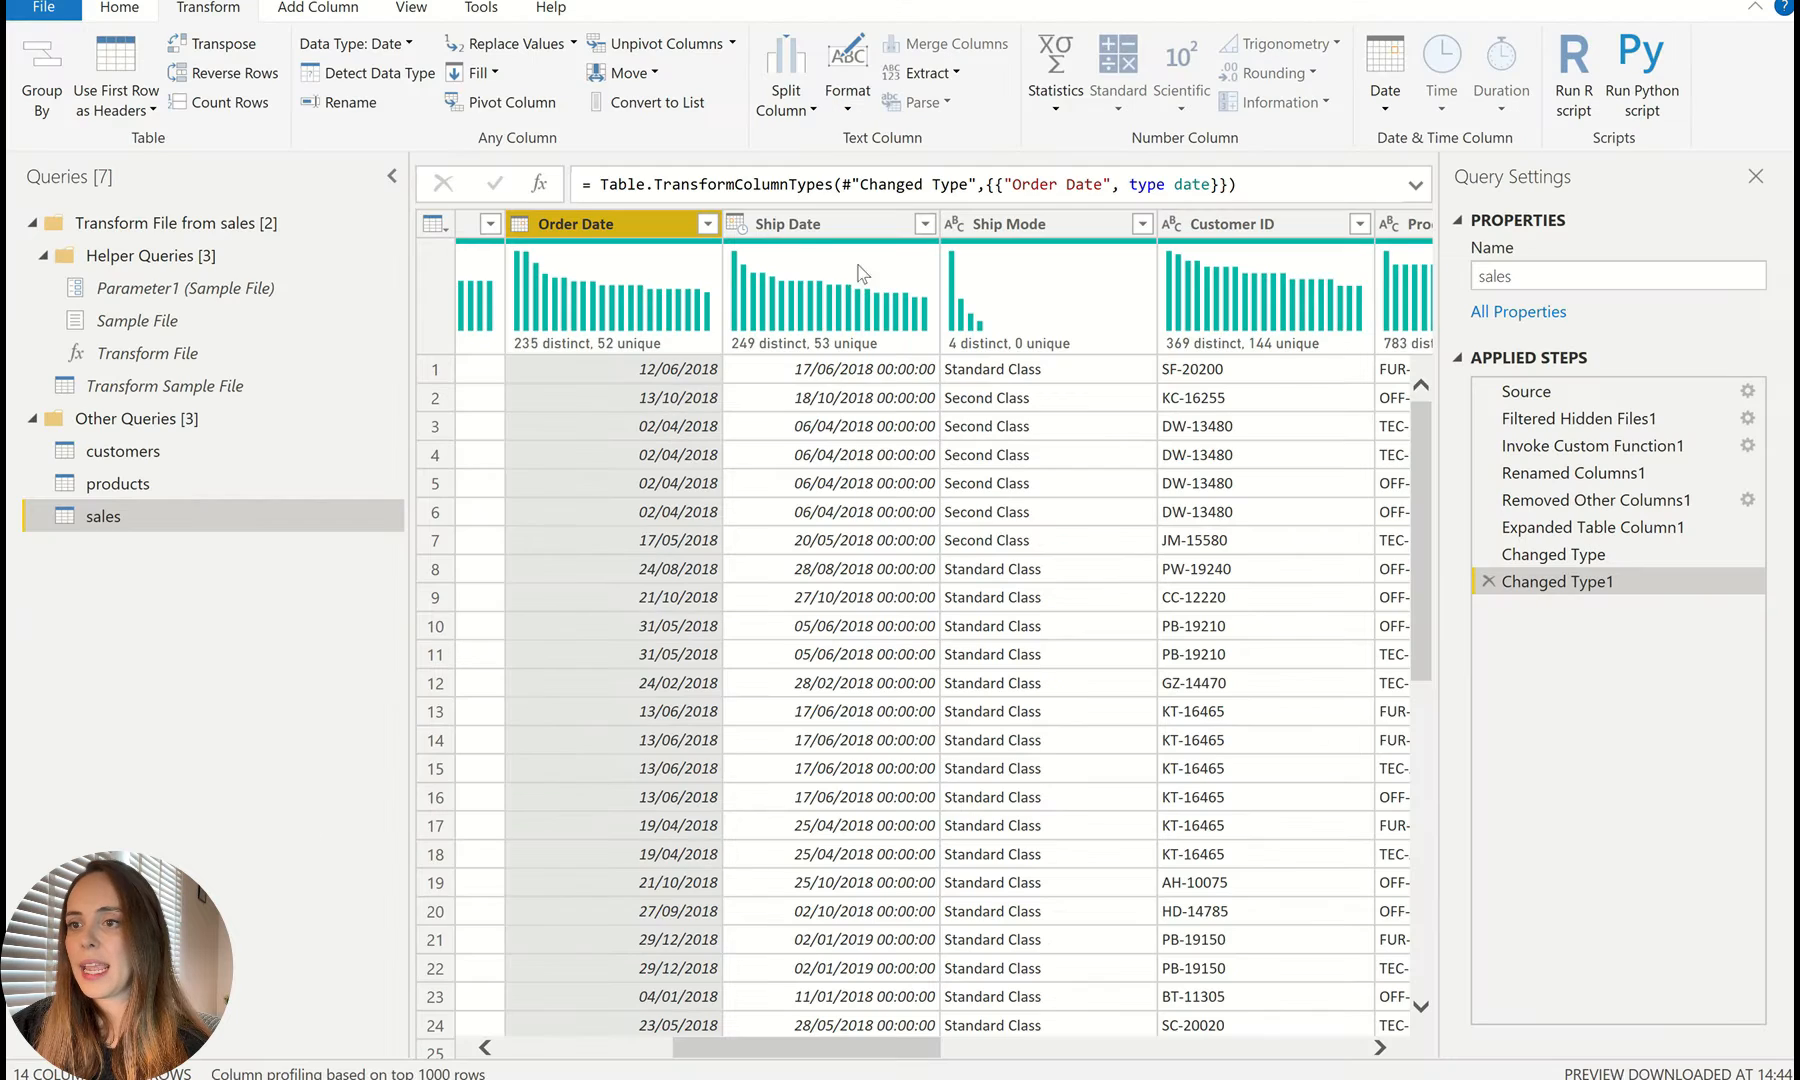
# Step: Change the Ship Date column of the sales query to the Date type
pyautogui.click(900, 107)
pyautogui.click(812, 107)
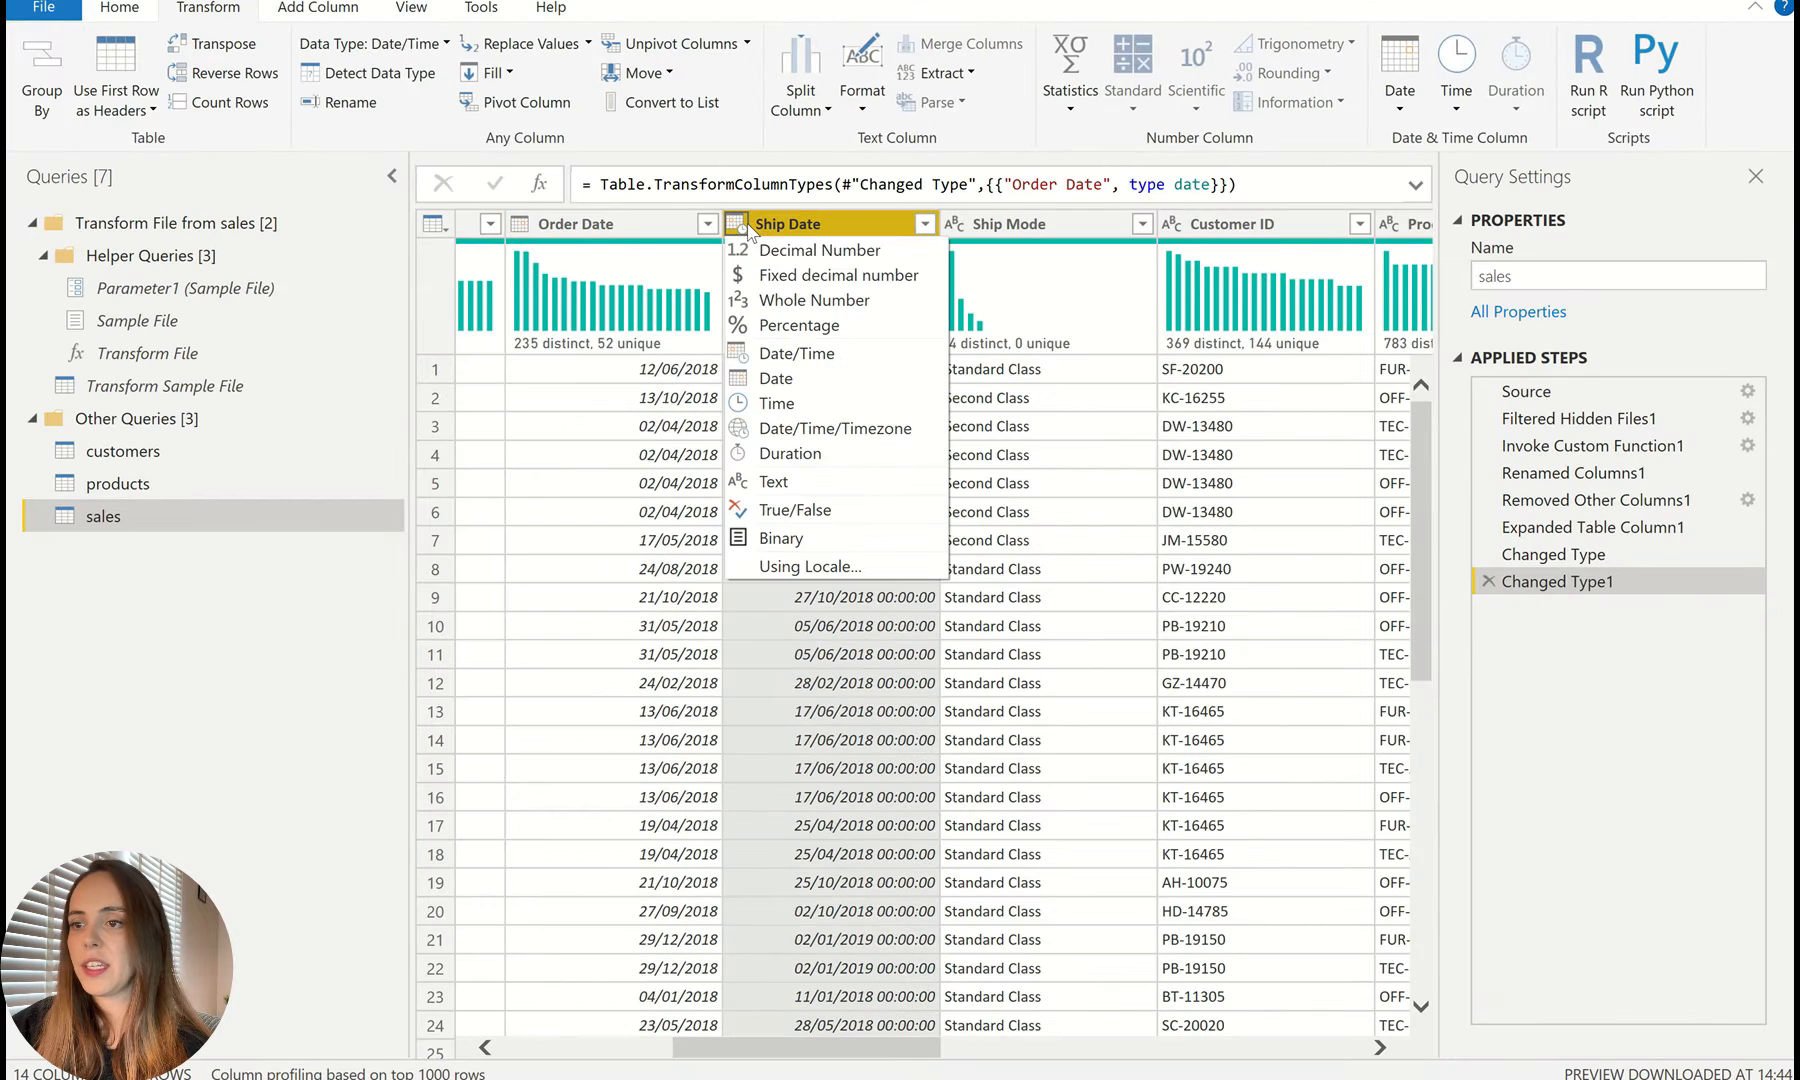
pyautogui.click(808, 378)
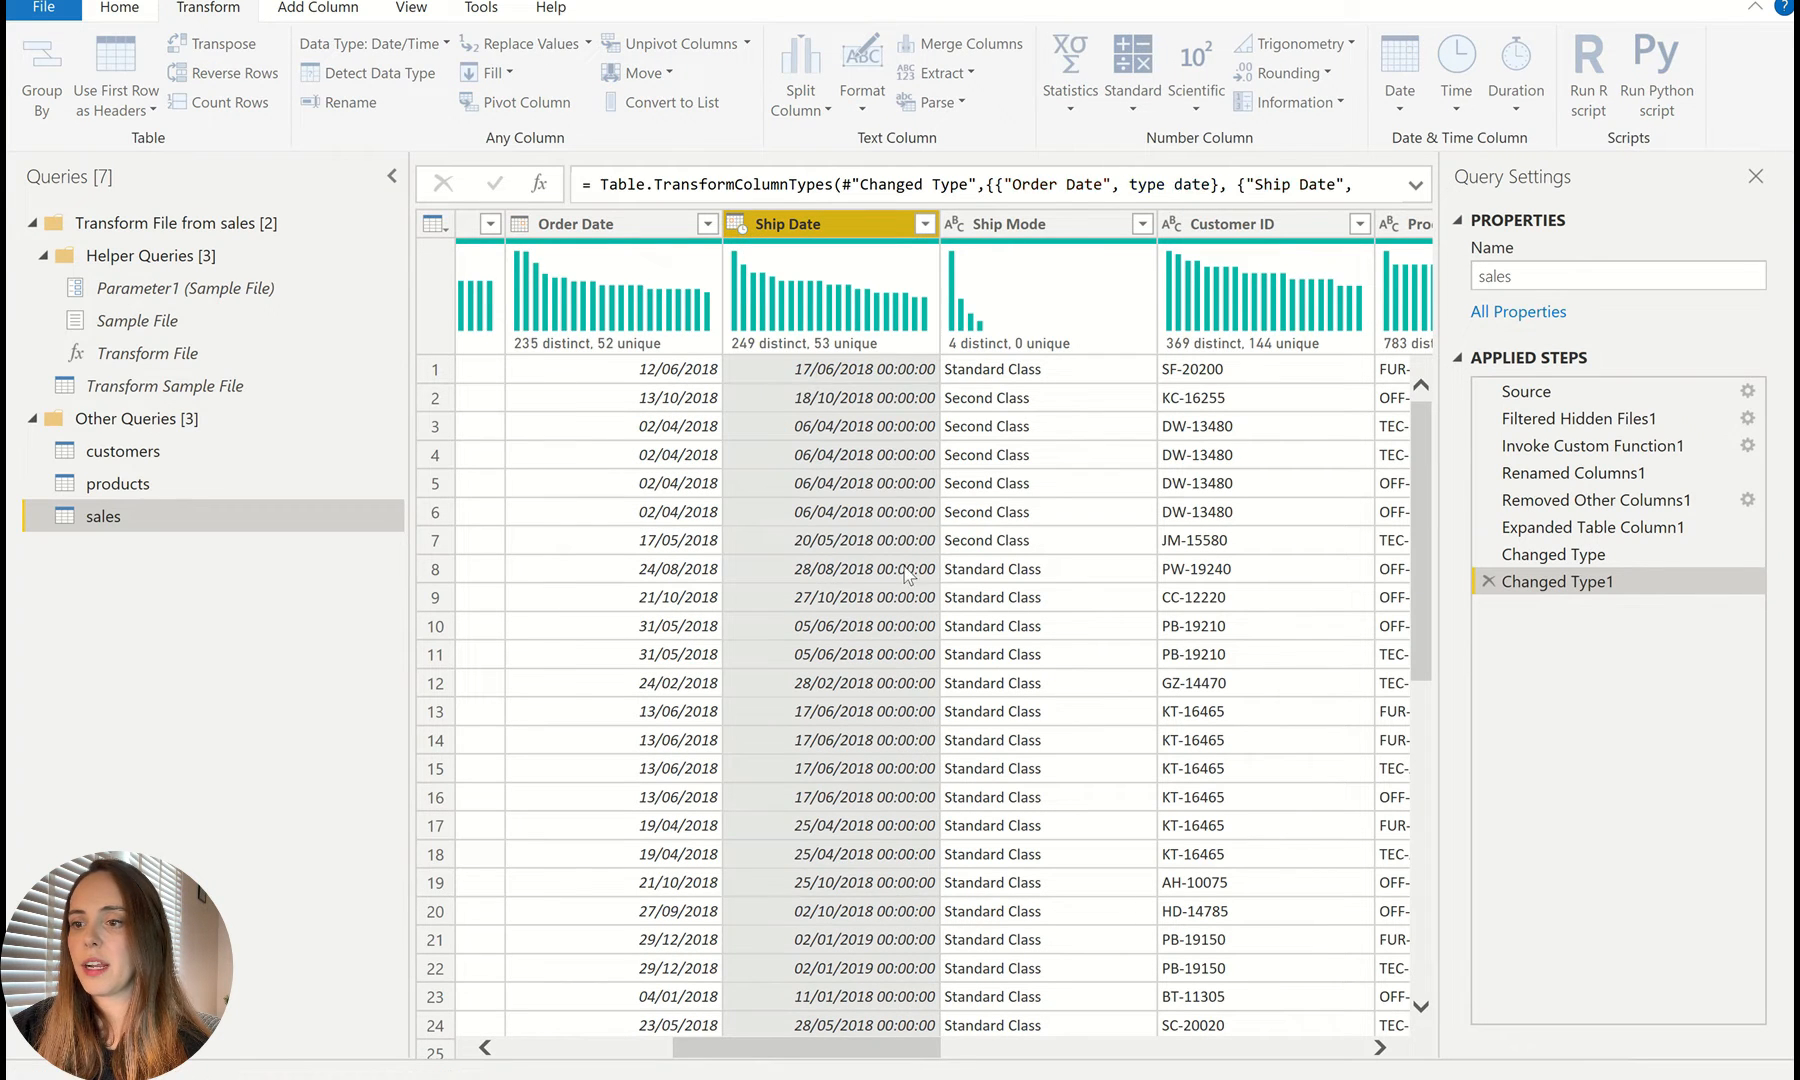
pyautogui.click(690, 482)
pyautogui.click(828, 483)
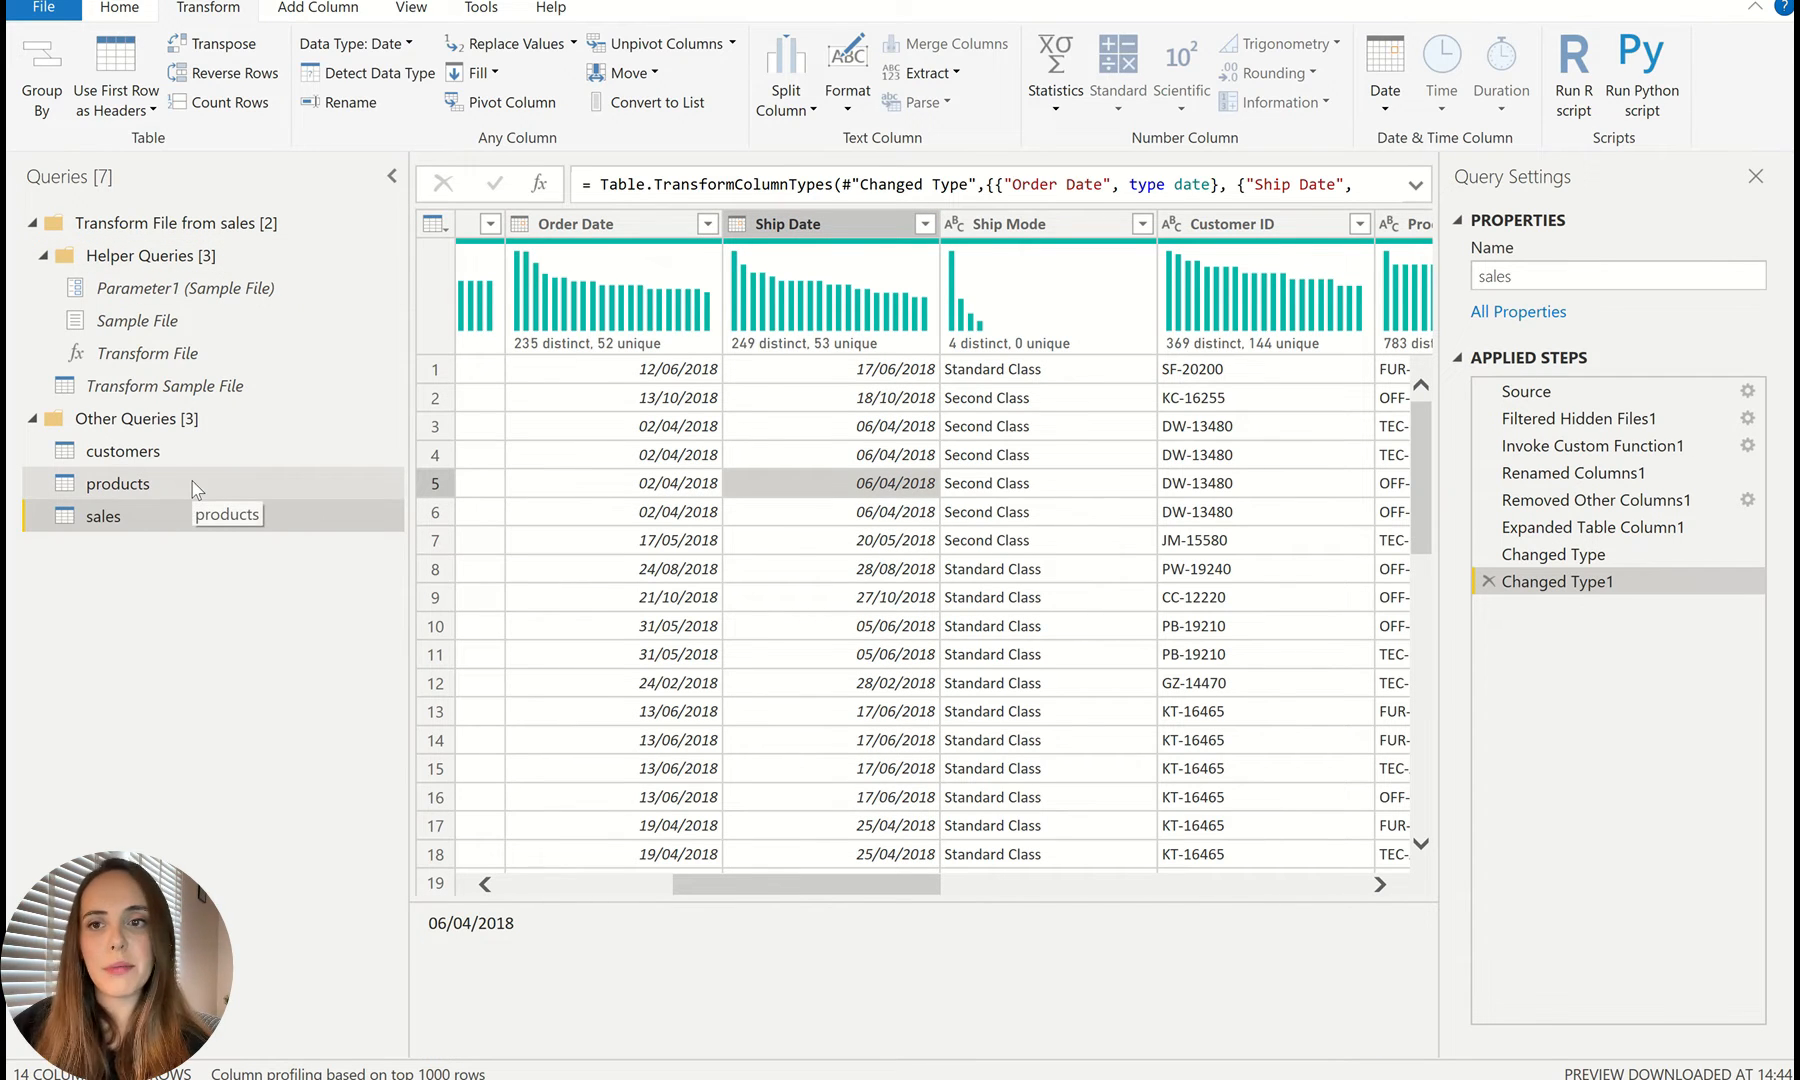
# Step: Apply the query changes and load the customers, products and sales tables into the report
pyautogui.click(125, 10)
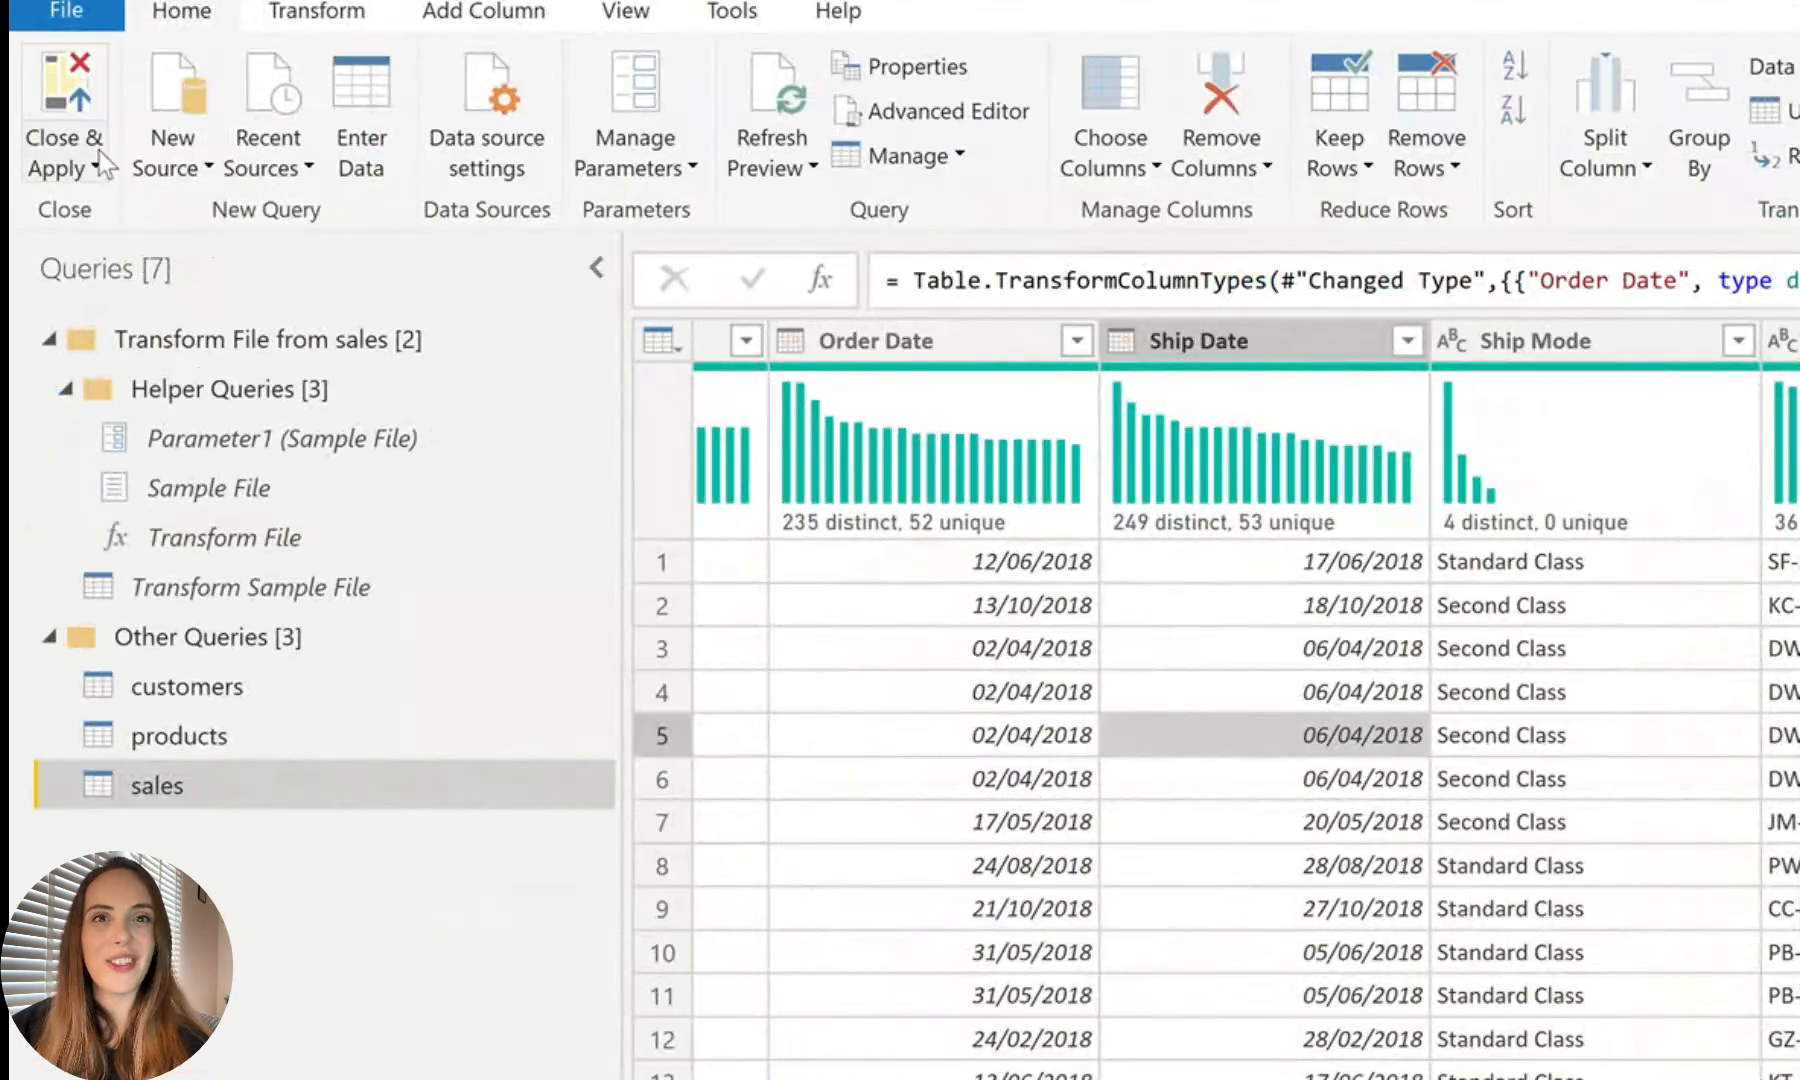
pyautogui.click(105, 112)
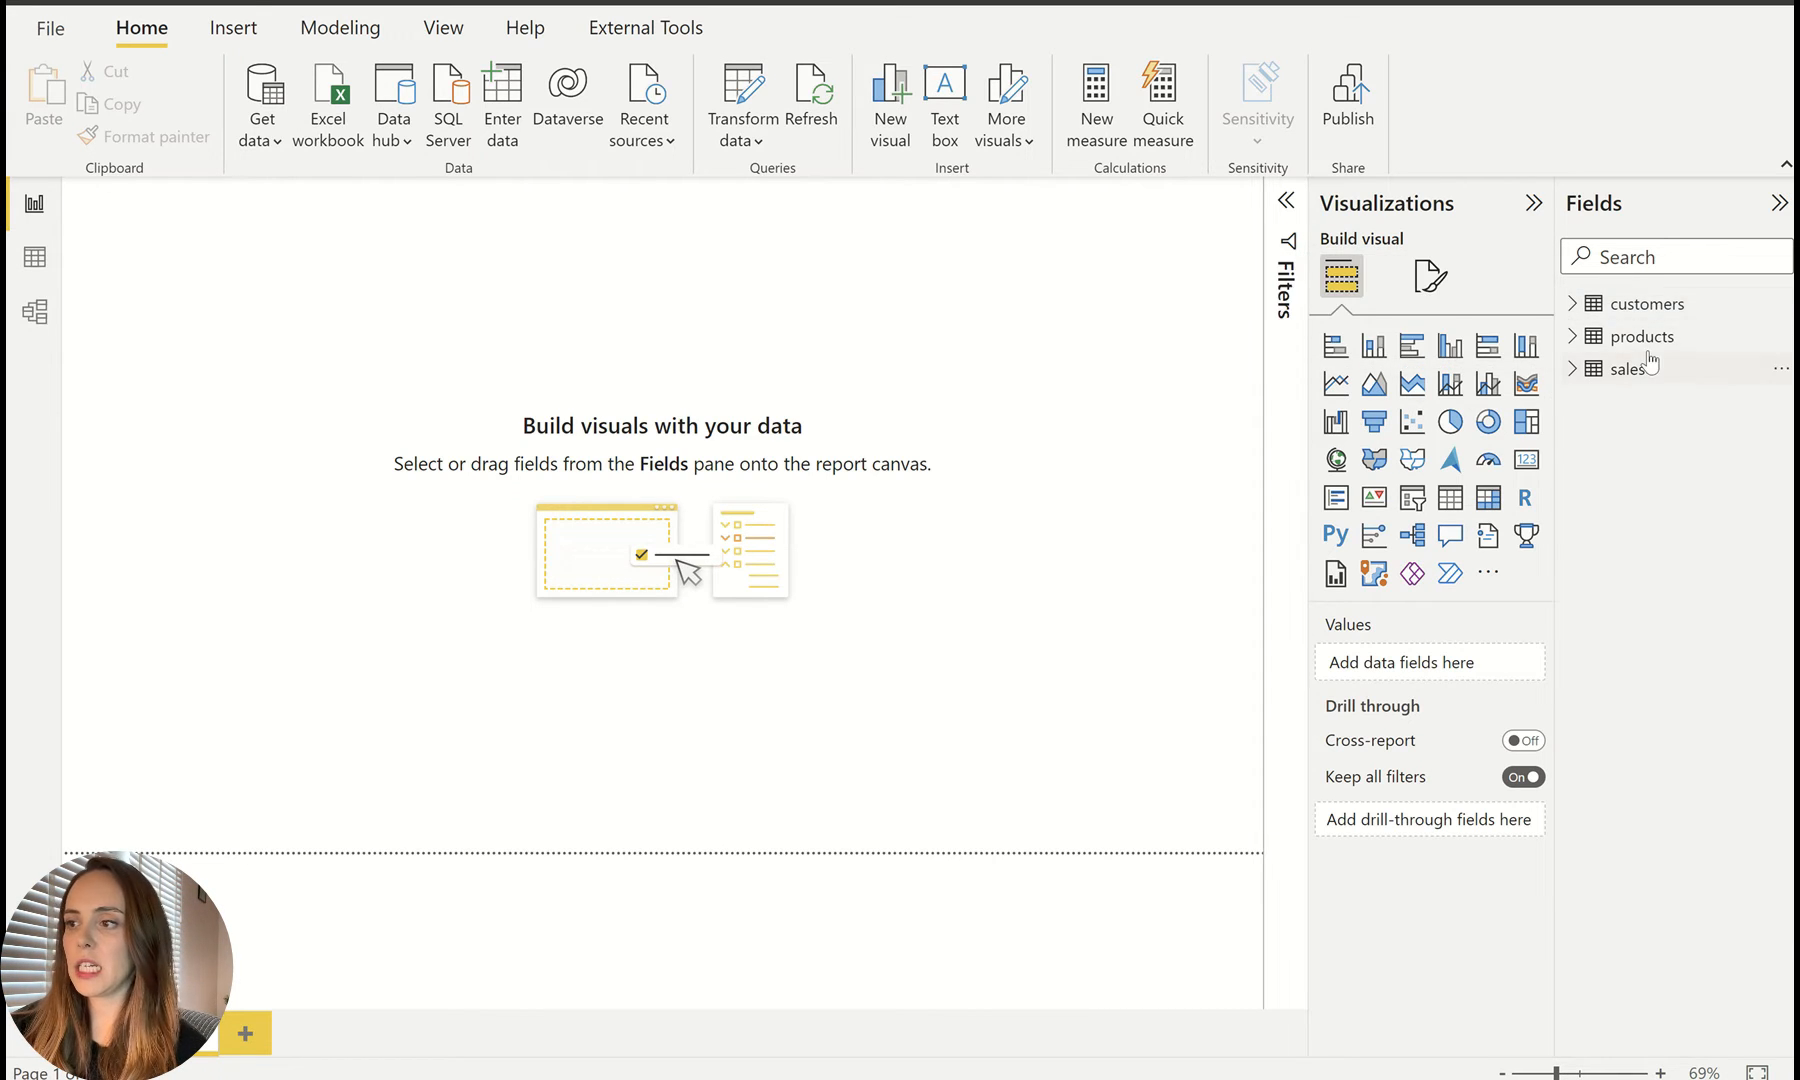
# Step: Look through the fields of the loaded sales, products and customers tables
pyautogui.click(1570, 372)
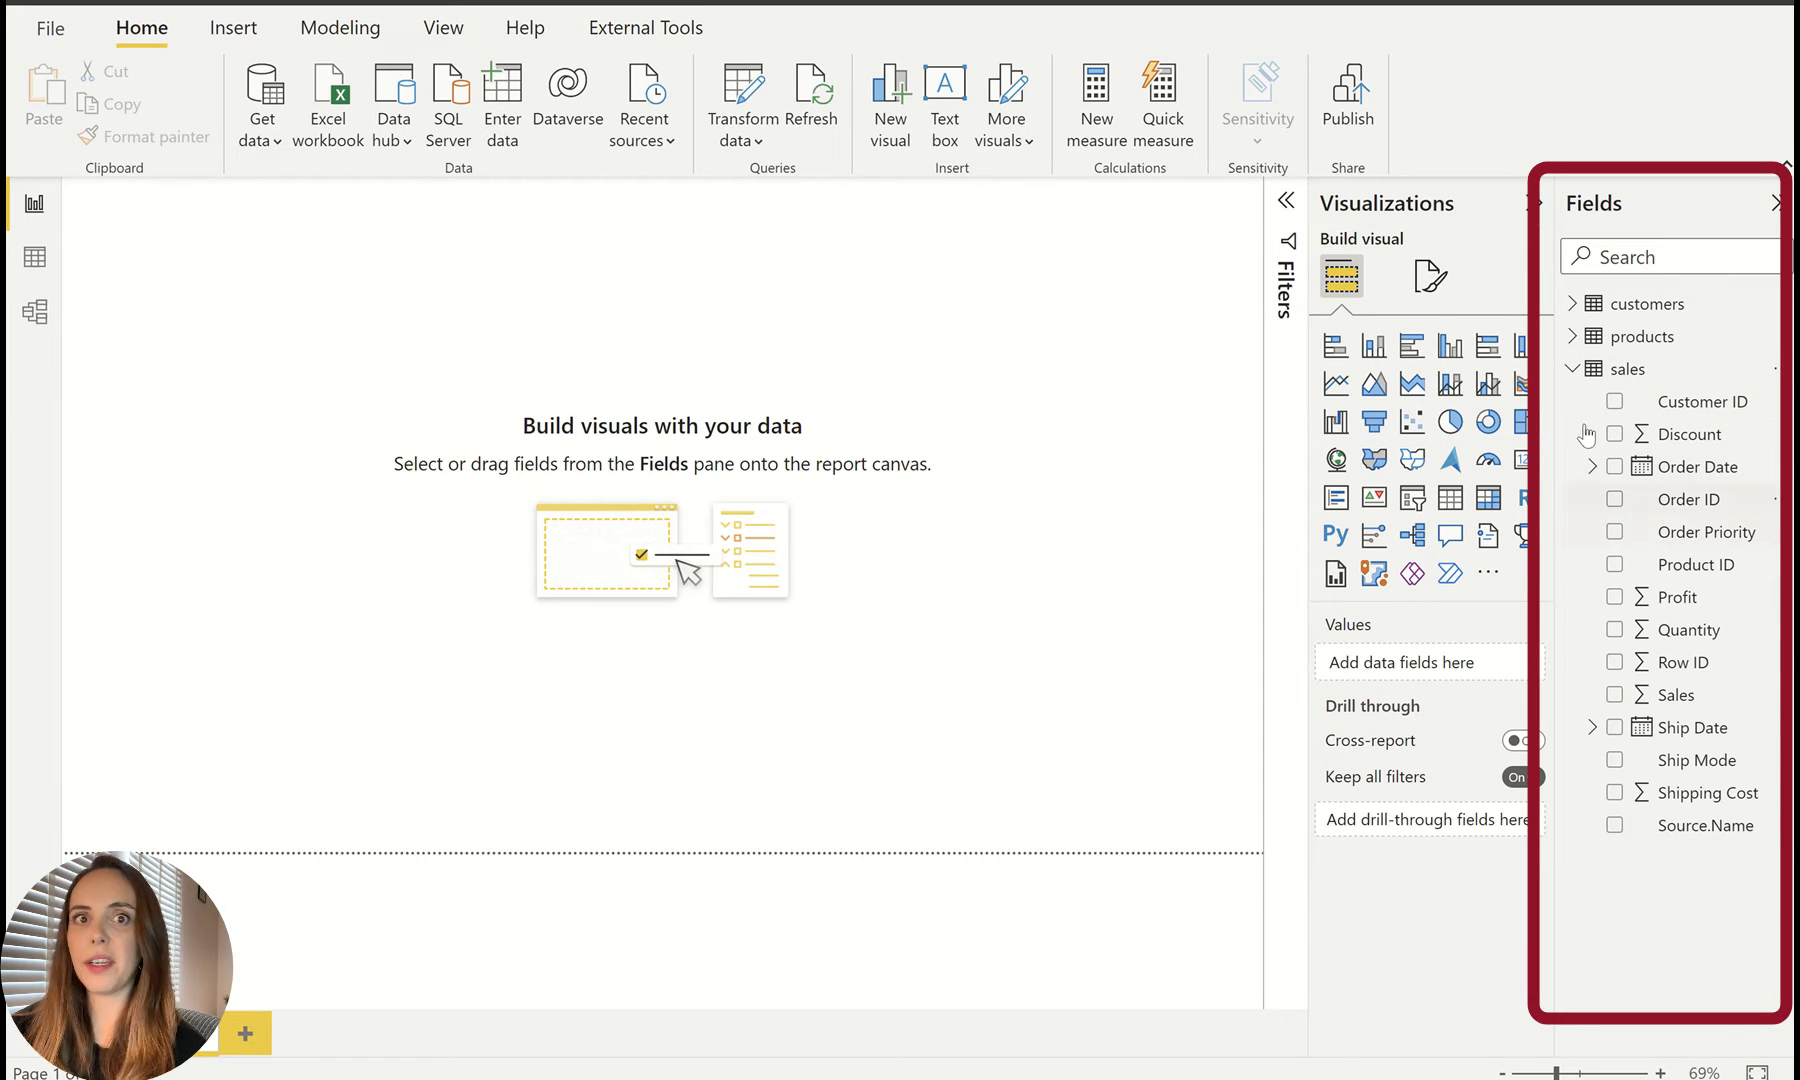
pyautogui.click(1571, 372)
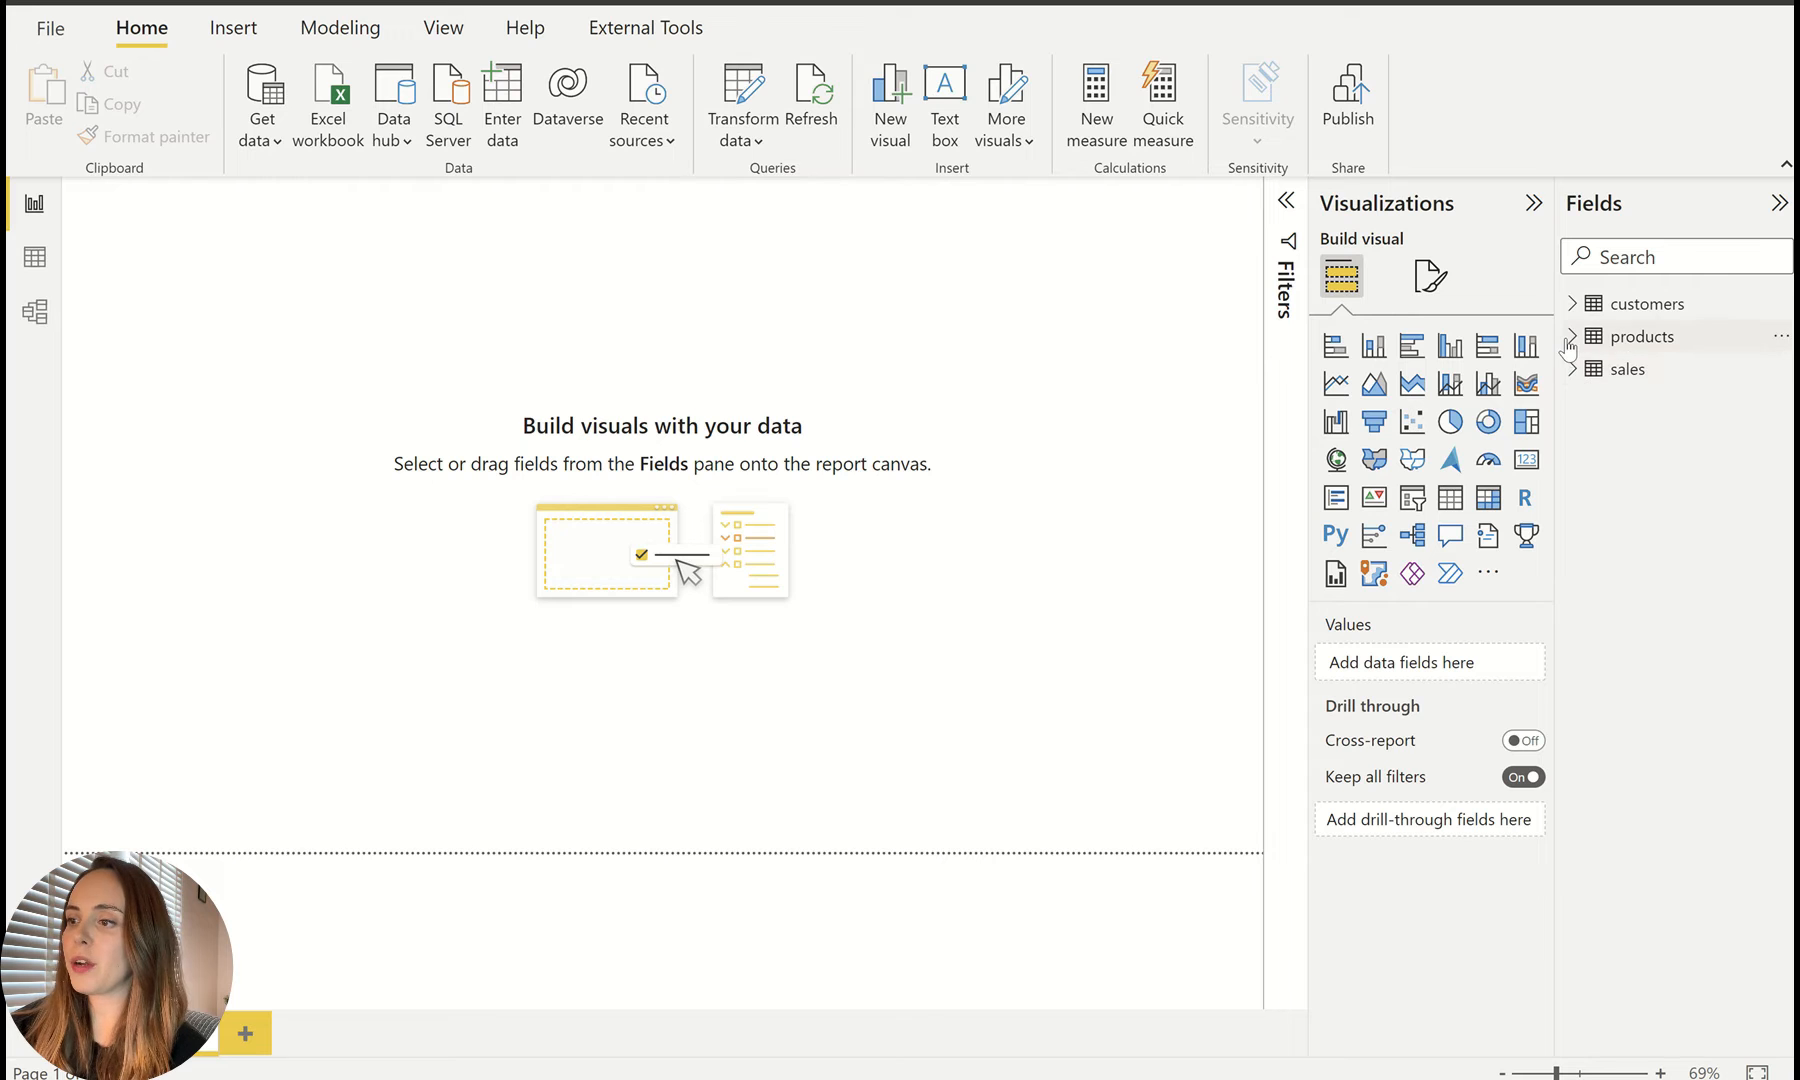
pyautogui.click(1569, 342)
pyautogui.click(1573, 308)
pyautogui.click(1573, 308)
pyautogui.click(1573, 338)
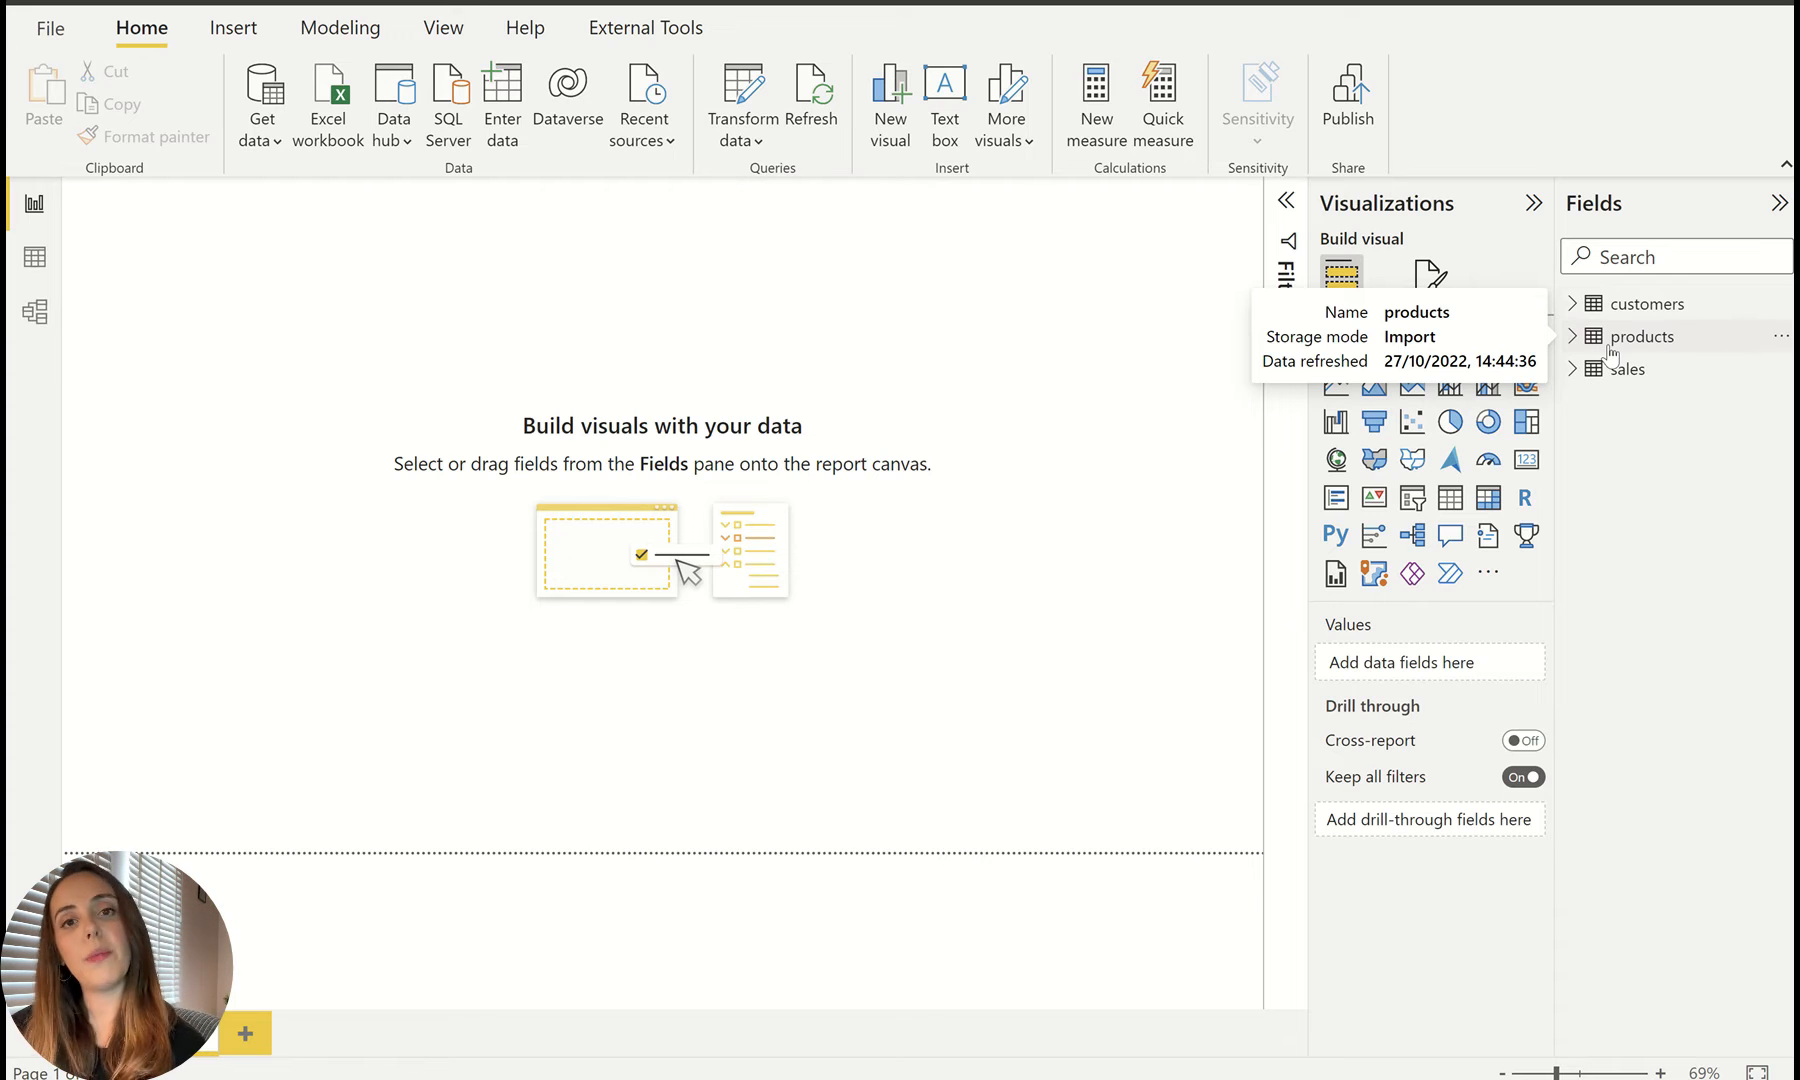
# Step: Review the loaded products and sales tables in the data view, including the list of Order ID values
pyautogui.click(35, 257)
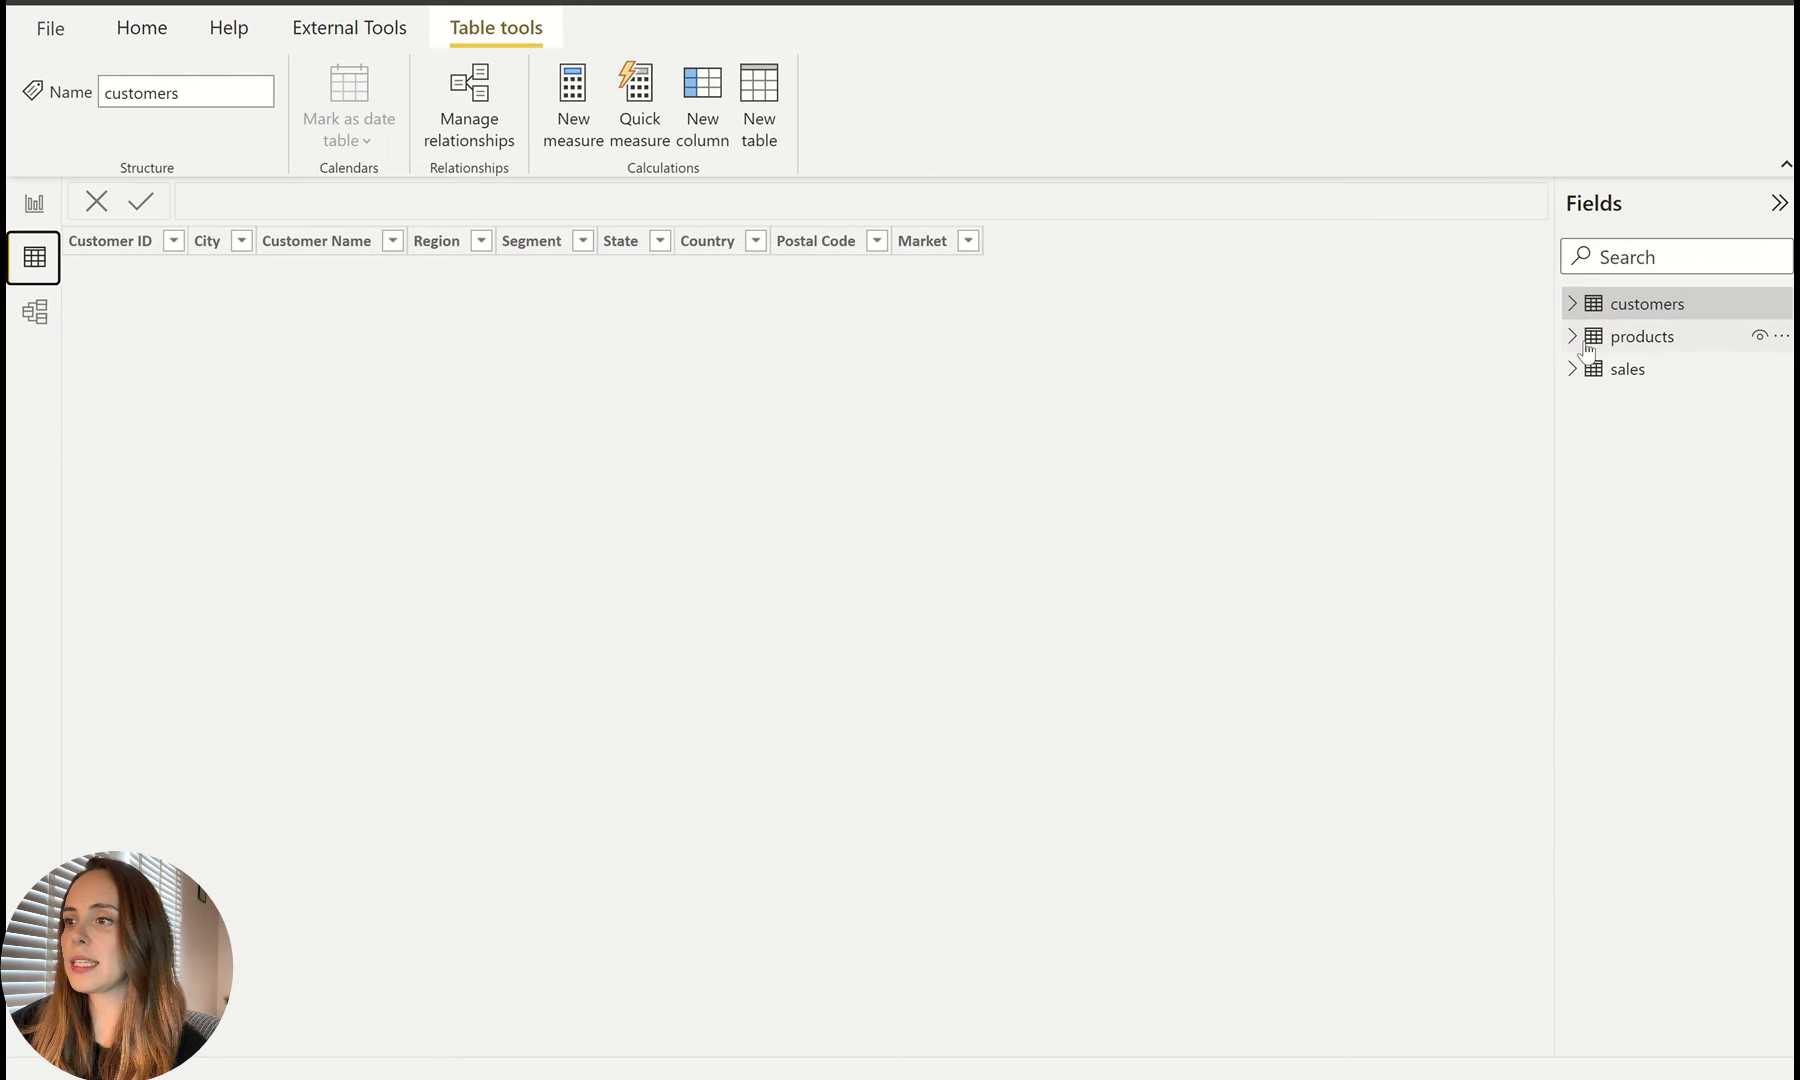
pyautogui.click(1649, 338)
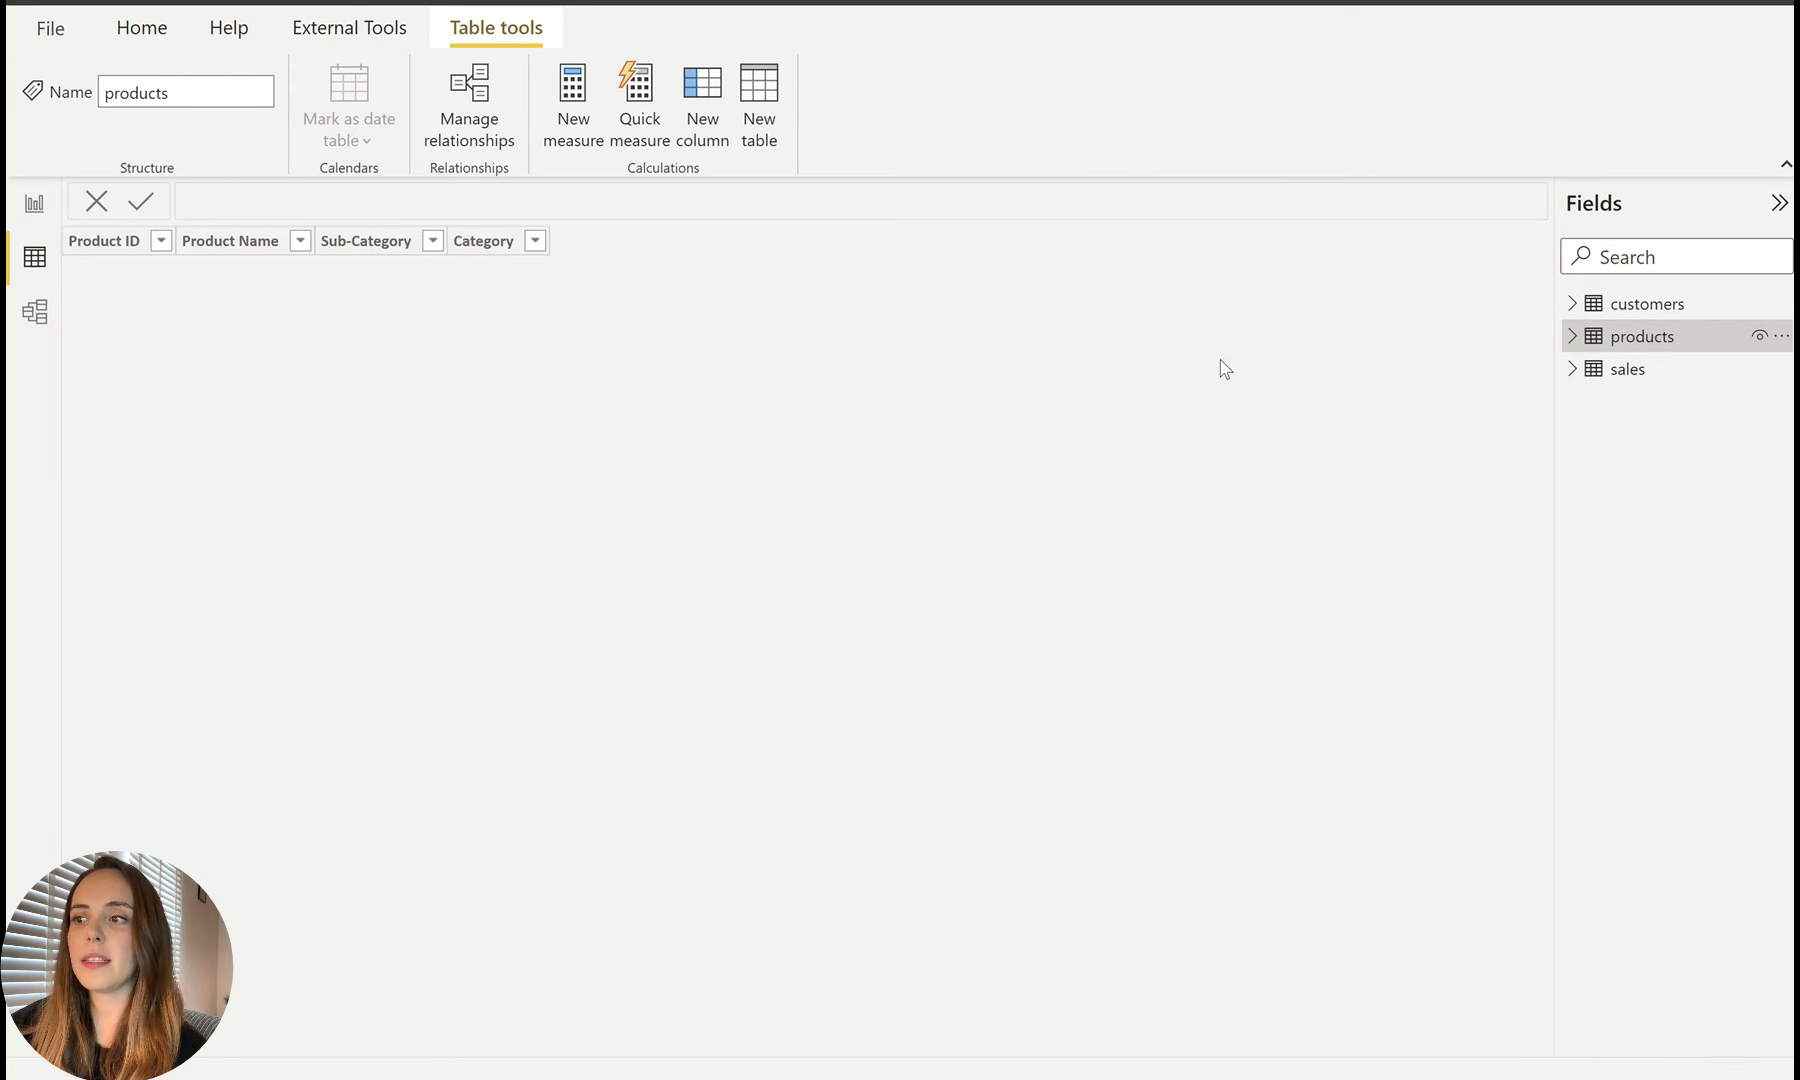
pyautogui.click(1660, 369)
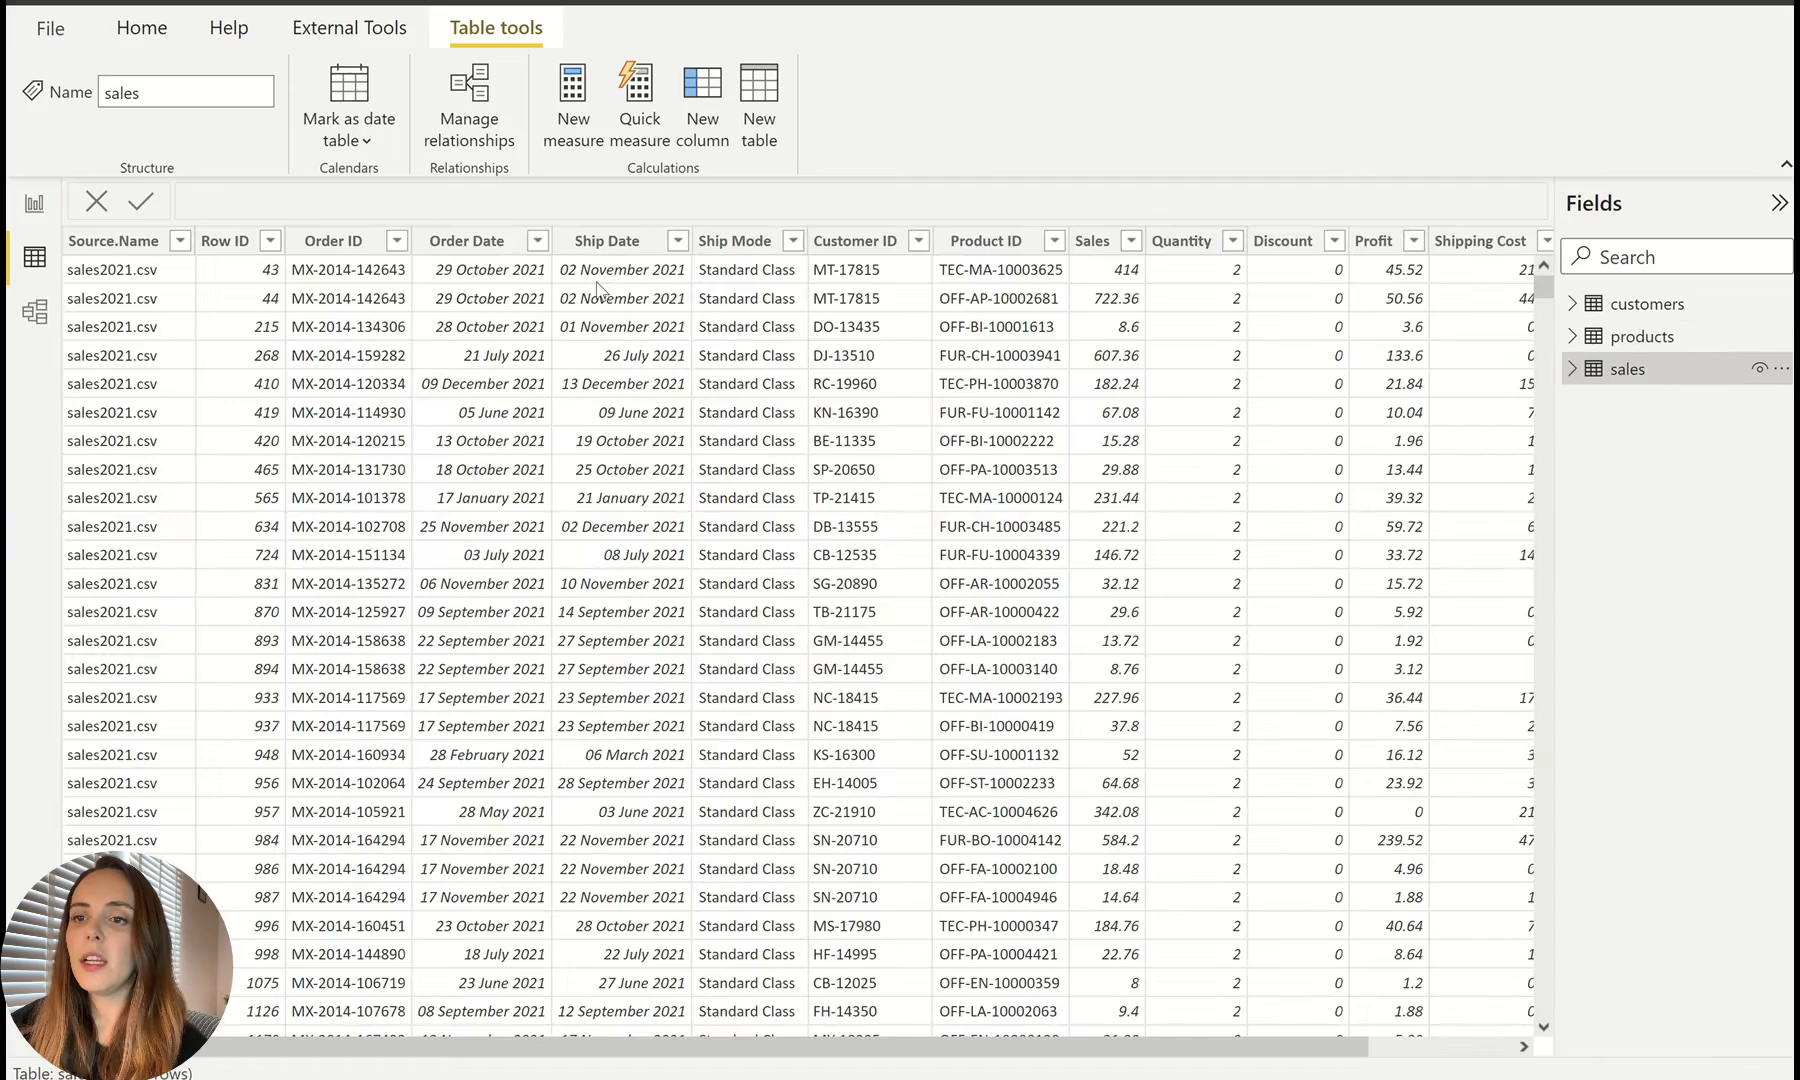
pyautogui.click(392, 241)
pyautogui.click(397, 241)
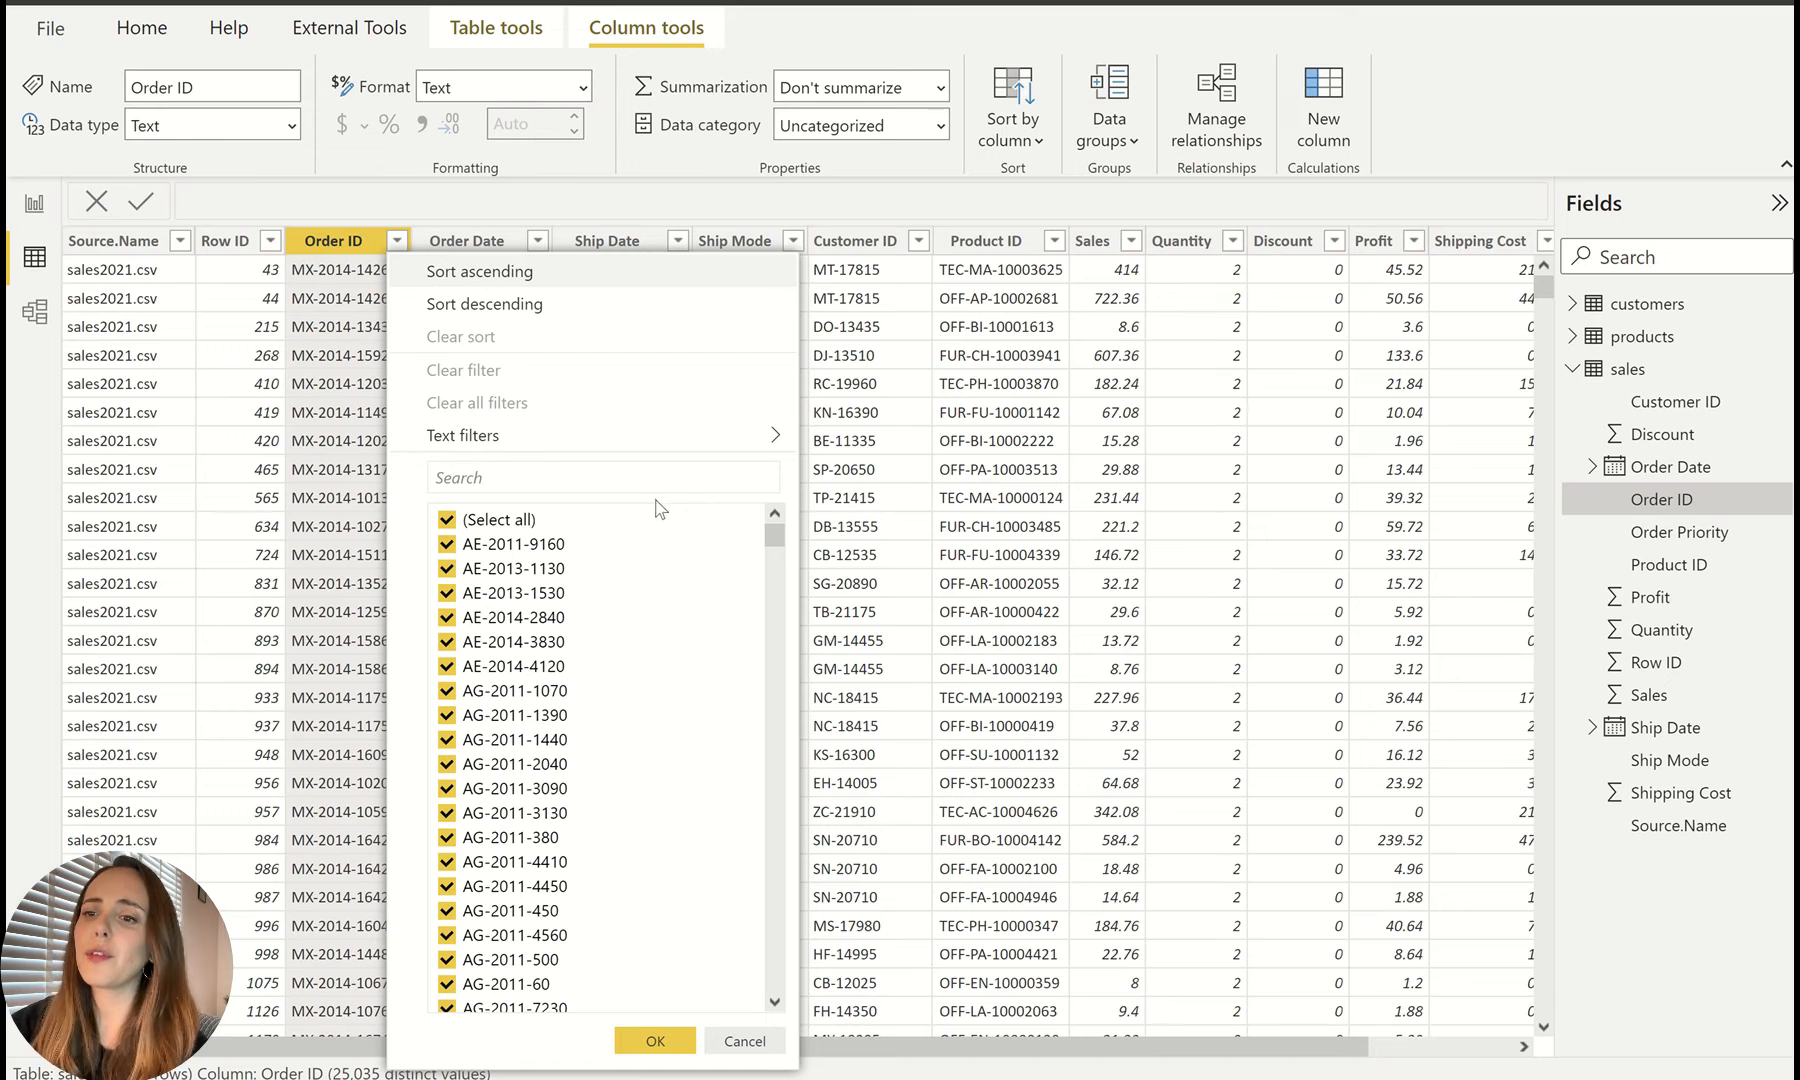
pyautogui.click(745, 1041)
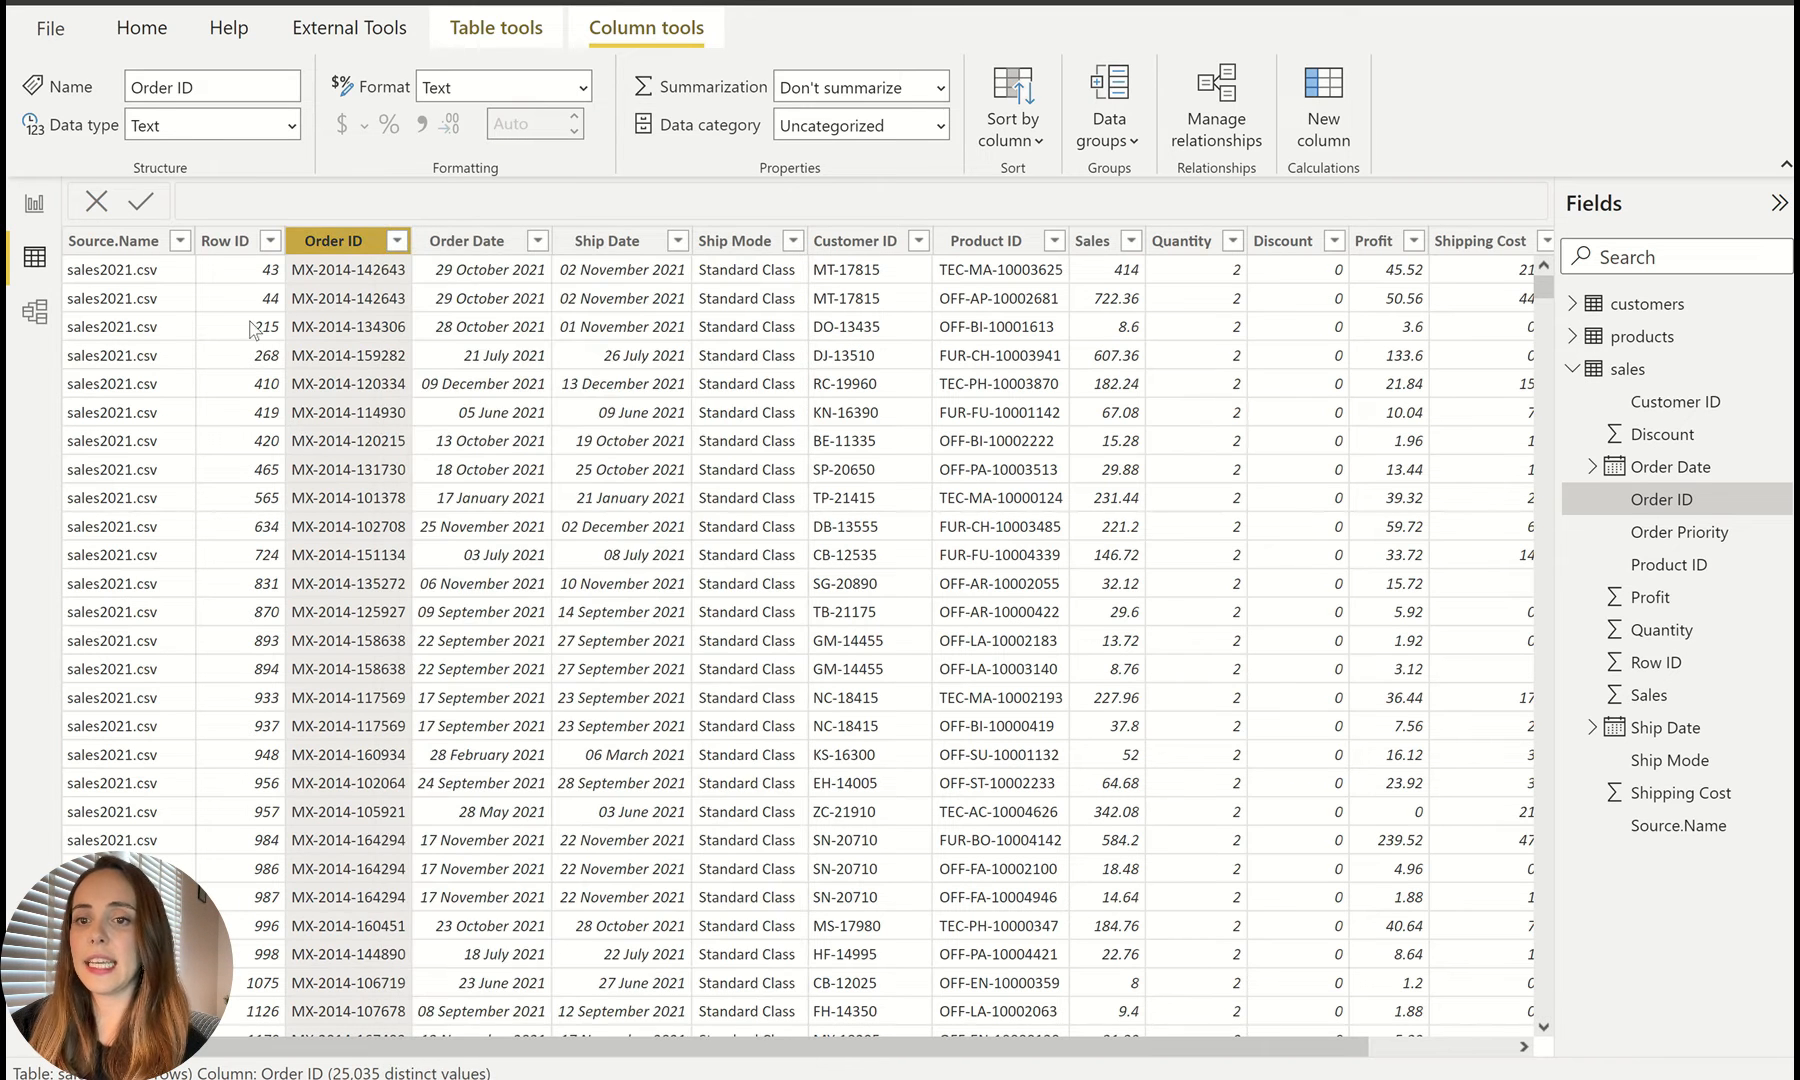
# Step: Arrange the model diagram with the sales table between and below the customers and products tables, collapsing the relationship properties
pyautogui.click(35, 312)
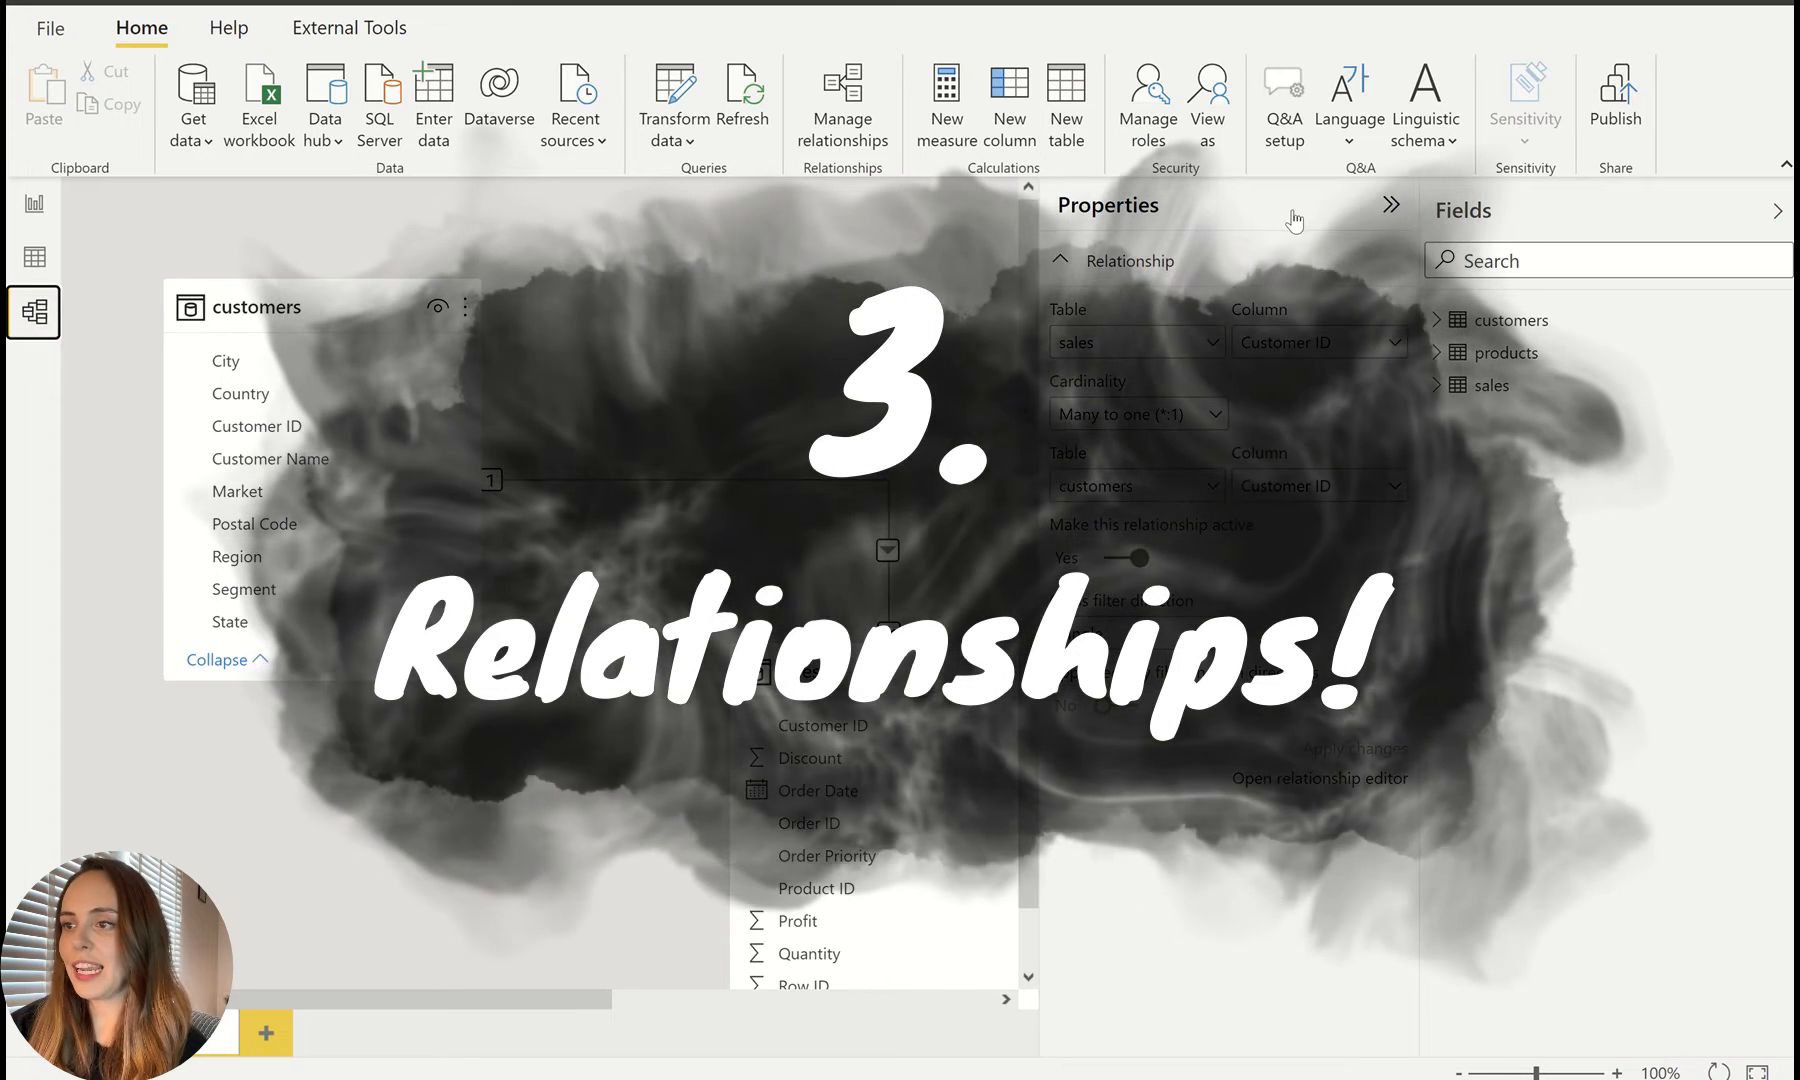
pyautogui.click(1295, 218)
pyautogui.moveTo(888, 660); pyautogui.dragTo(824, 481)
pyautogui.moveTo(1313, 413); pyautogui.dragTo(1057, 260)
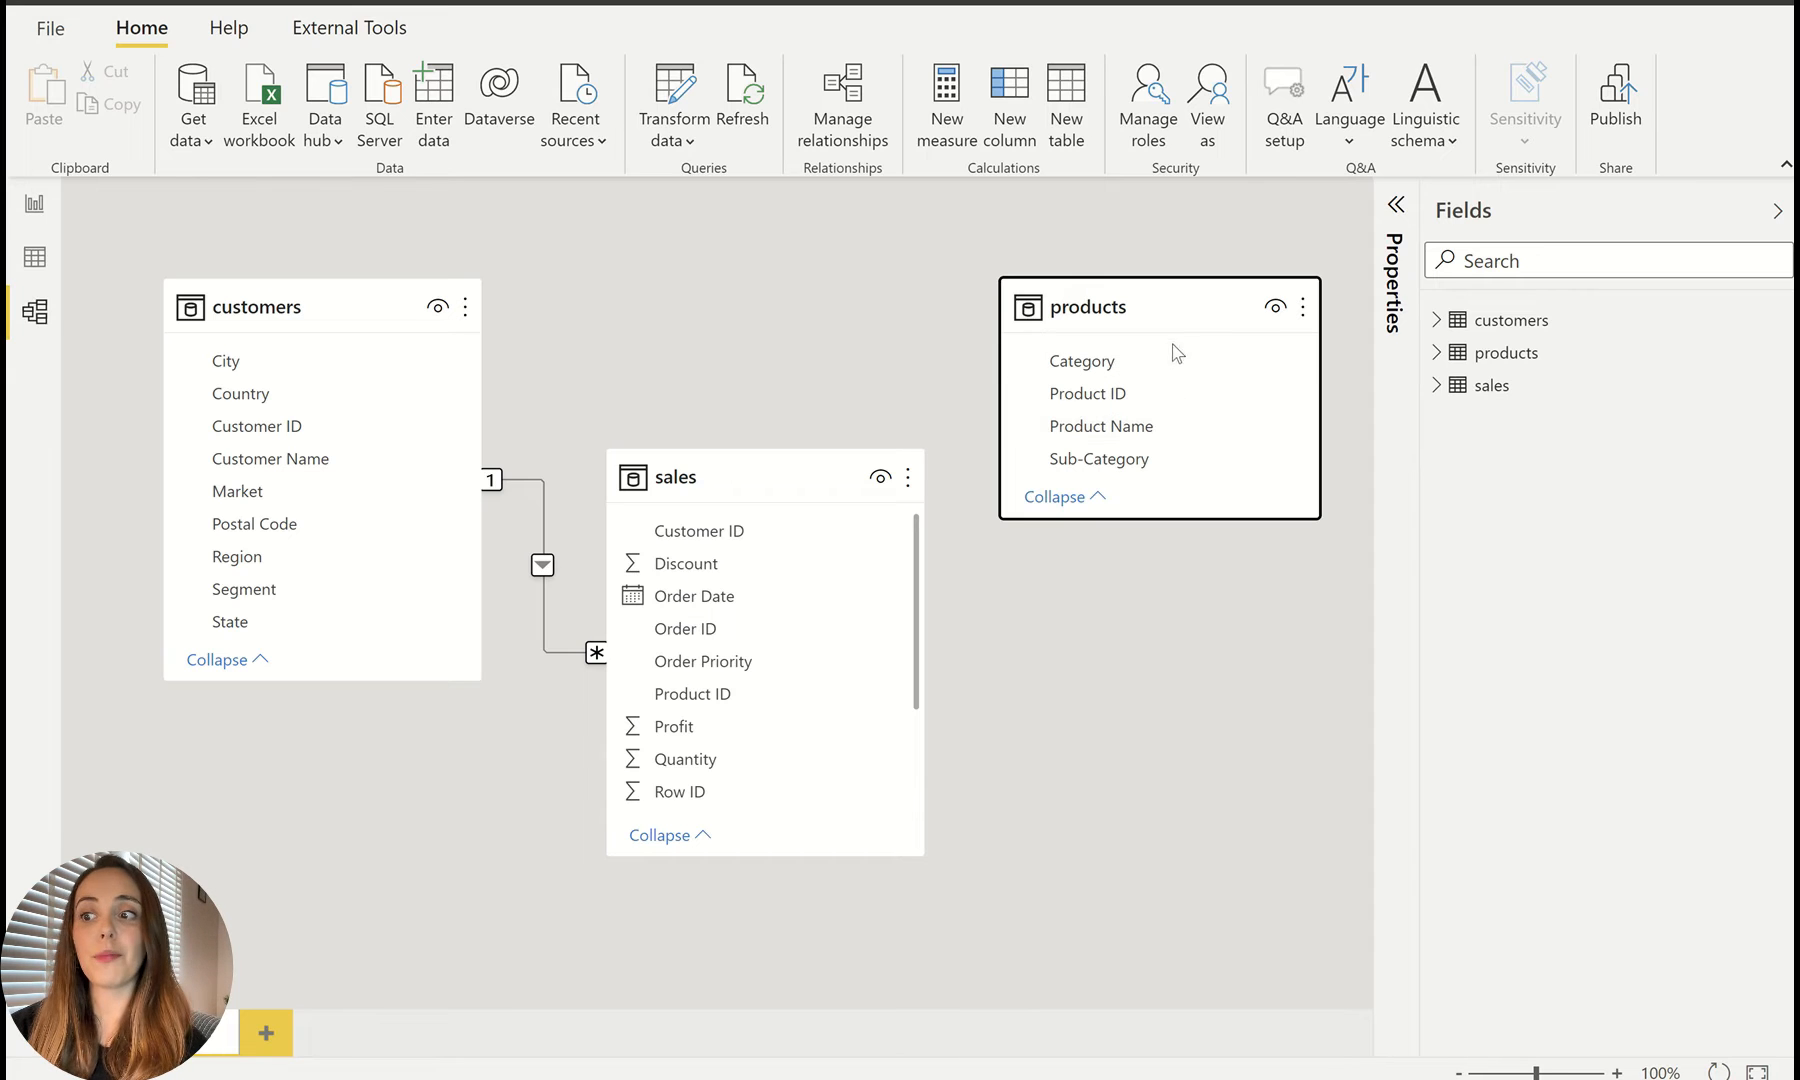
pyautogui.click(1168, 372)
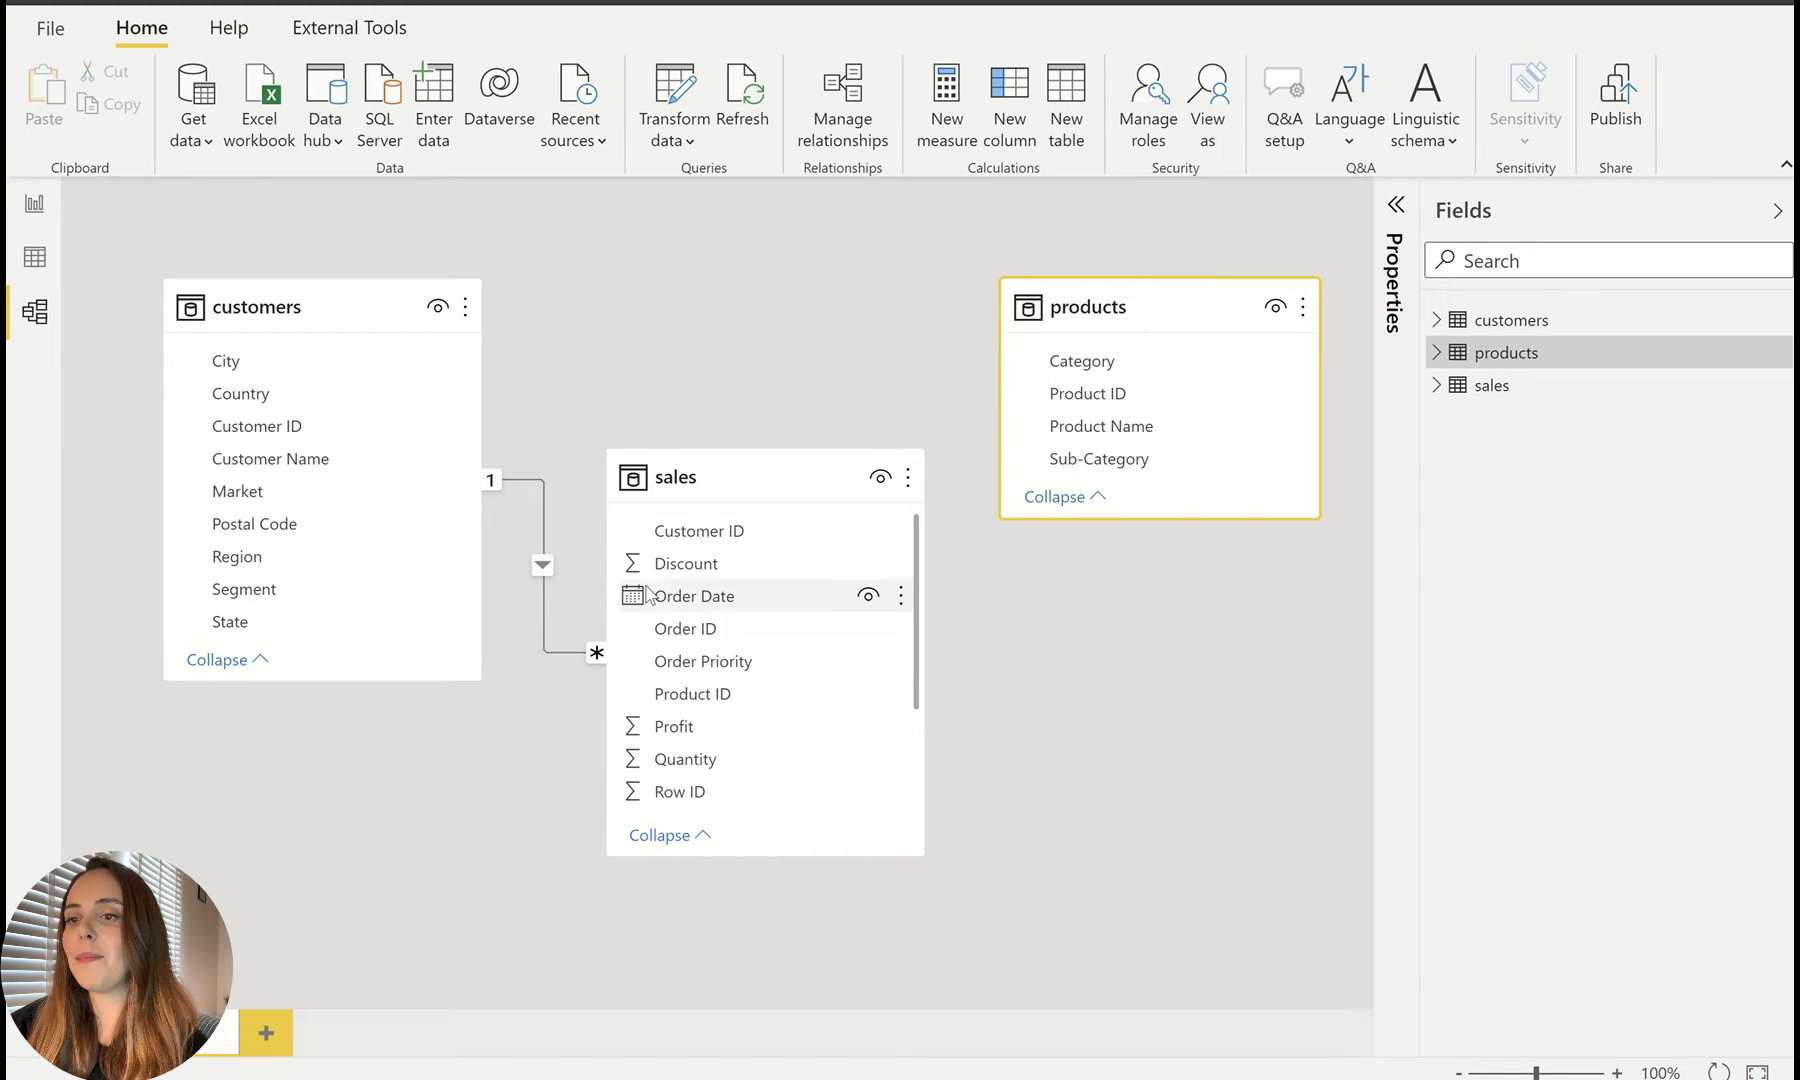
# Step: Create a visual of the products table's Category on the report page and turn it into a clustered column chart
pyautogui.scroll(-1, 775, 728)
pyautogui.scroll(-3, 775, 728)
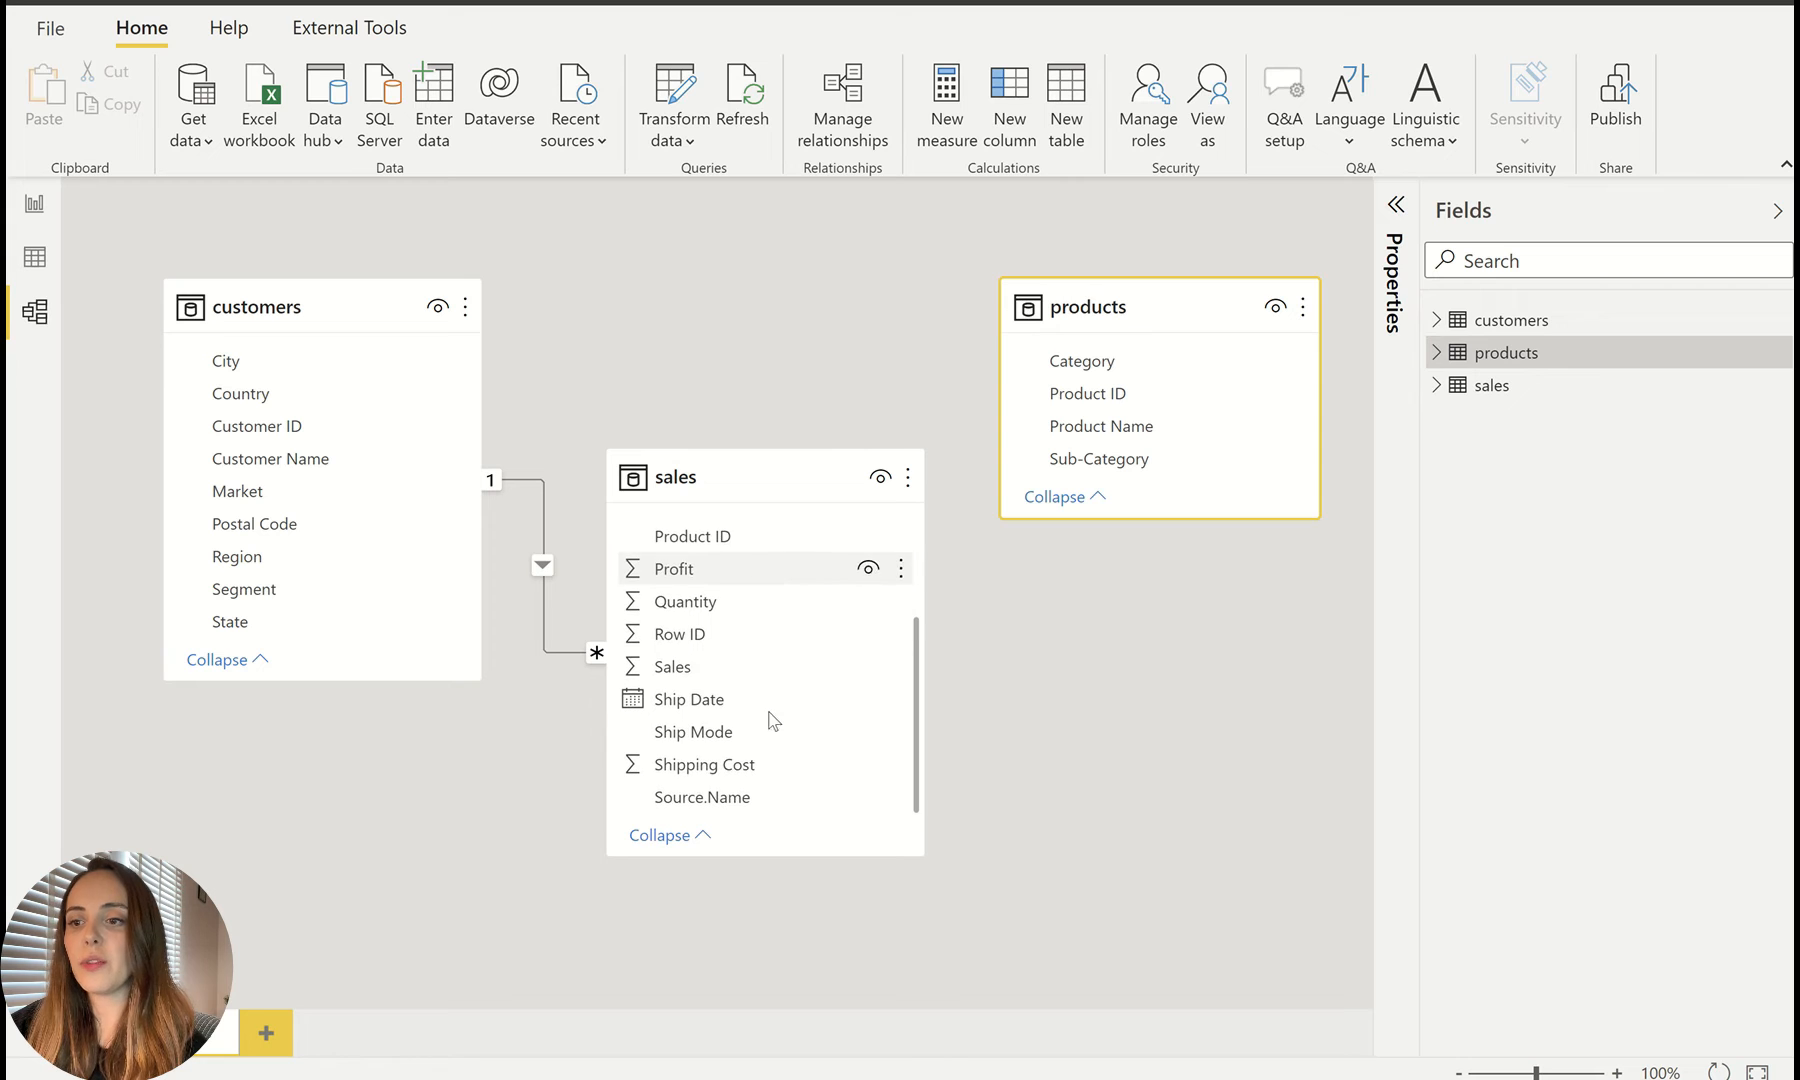
pyautogui.click(34, 206)
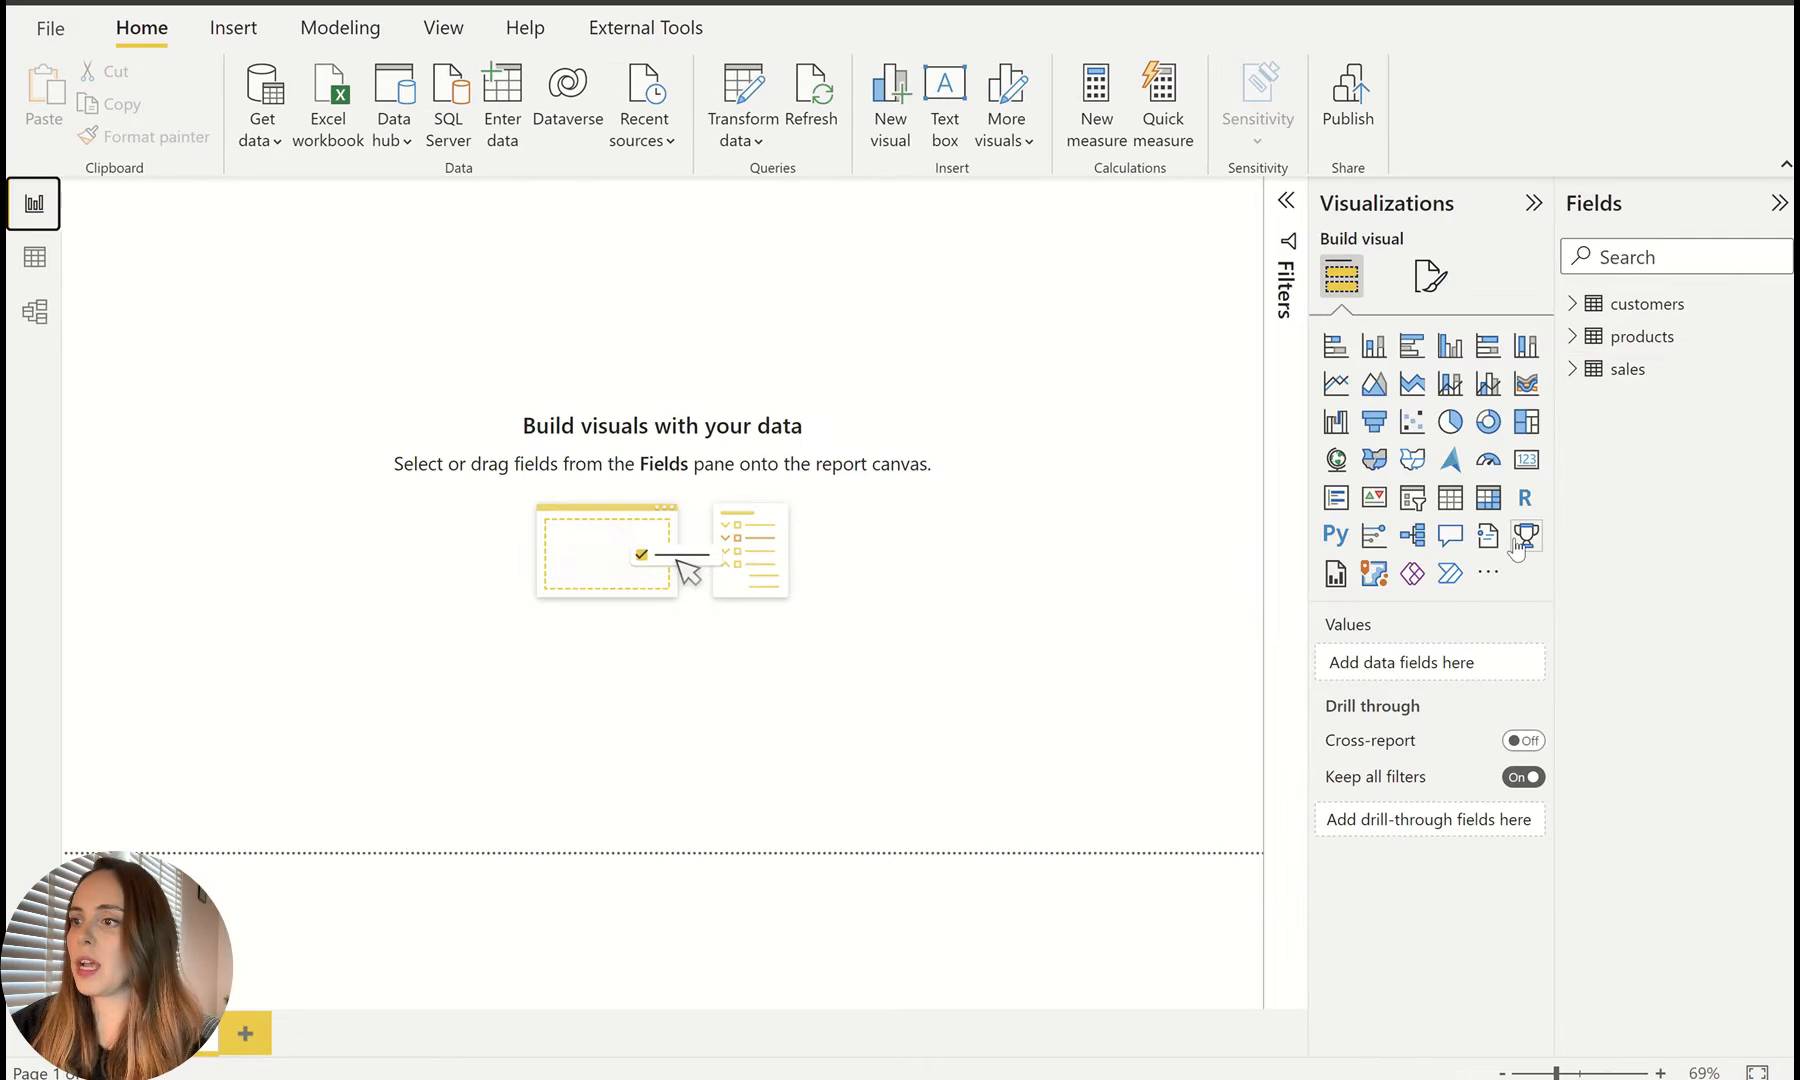
pyautogui.click(1574, 372)
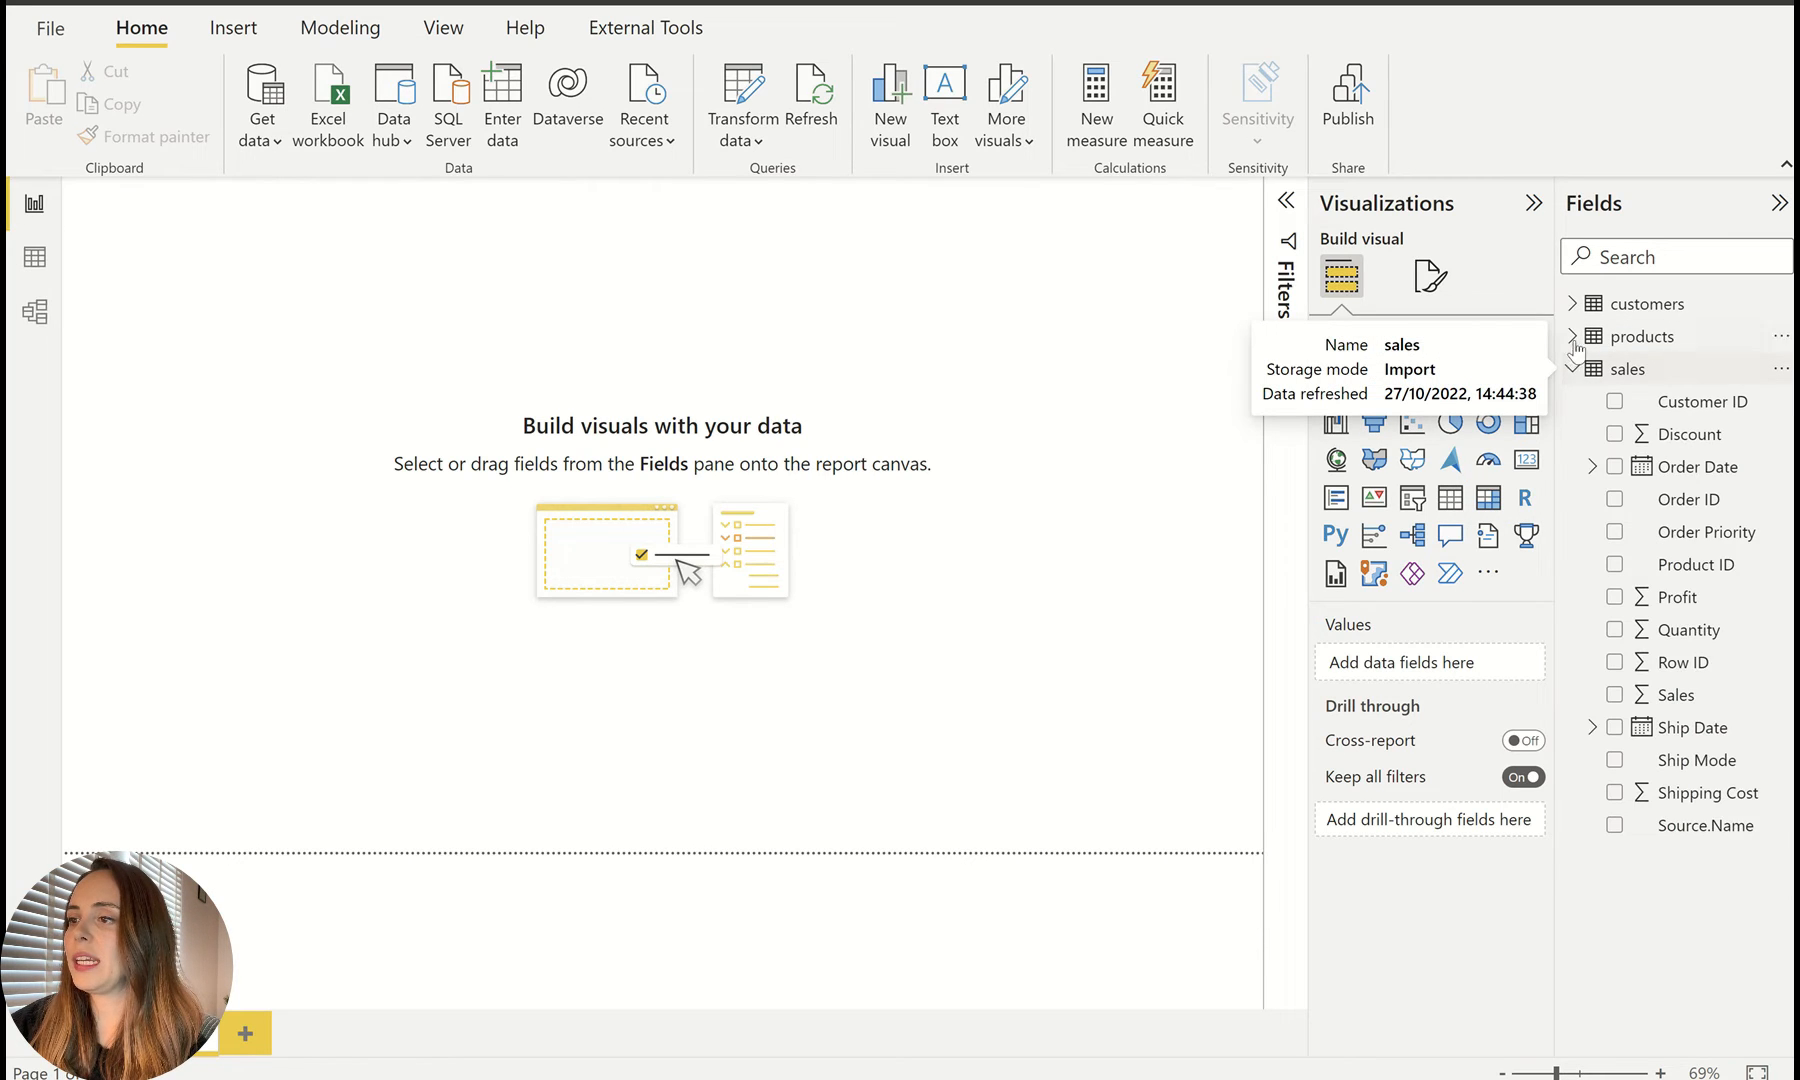
pyautogui.click(1574, 338)
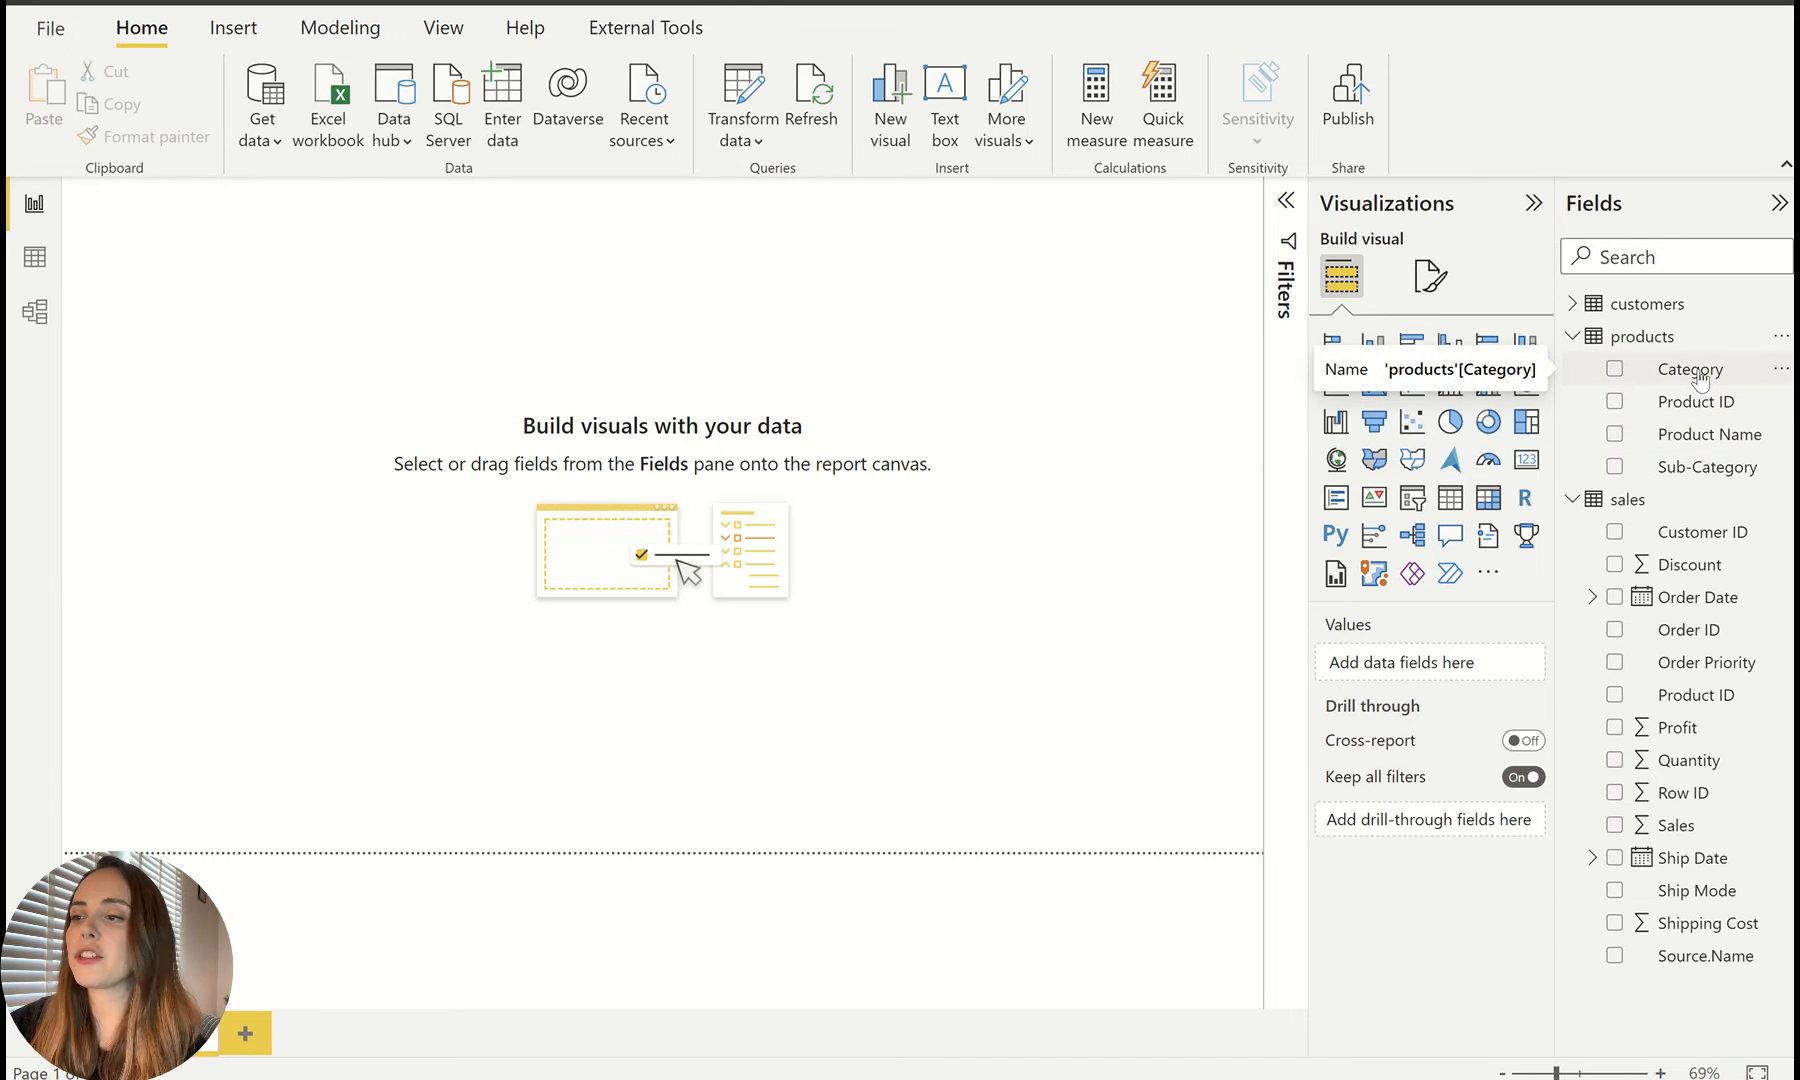
pyautogui.moveTo(1695, 372); pyautogui.dragTo(418, 393)
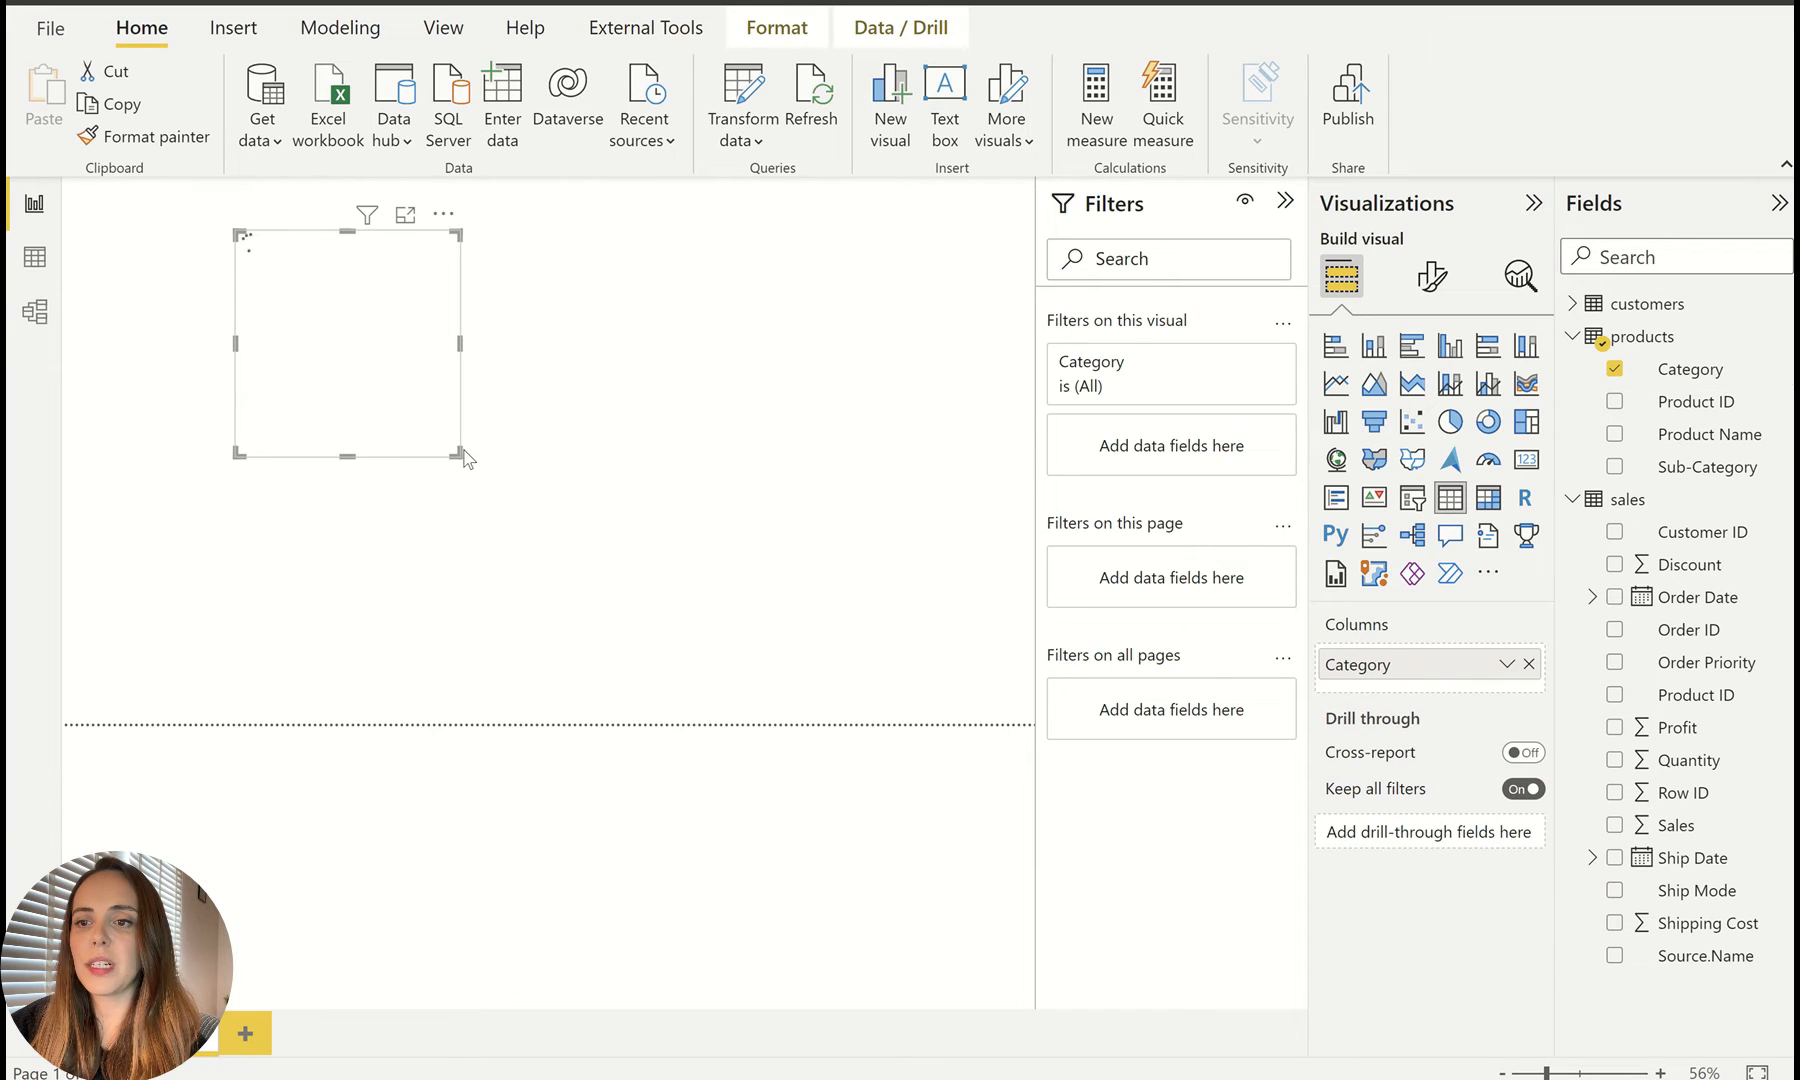
pyautogui.click(1140, 208)
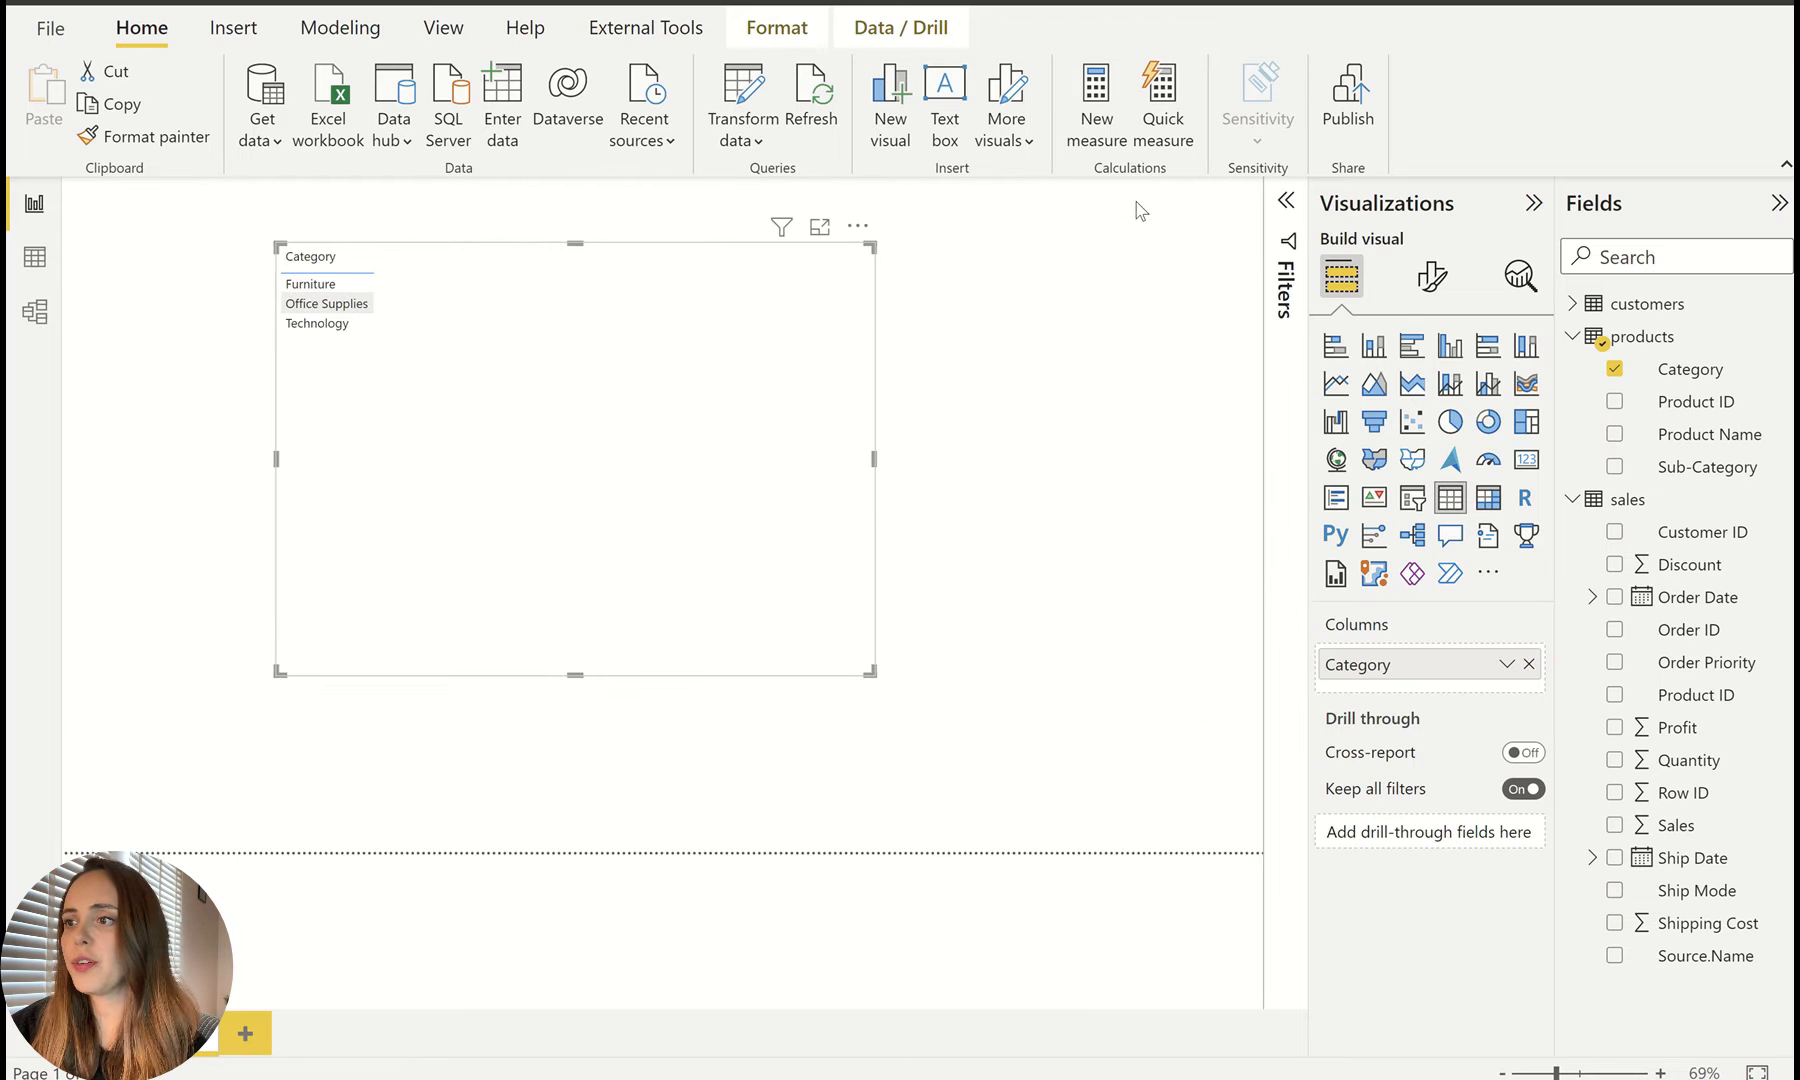
pyautogui.click(1451, 348)
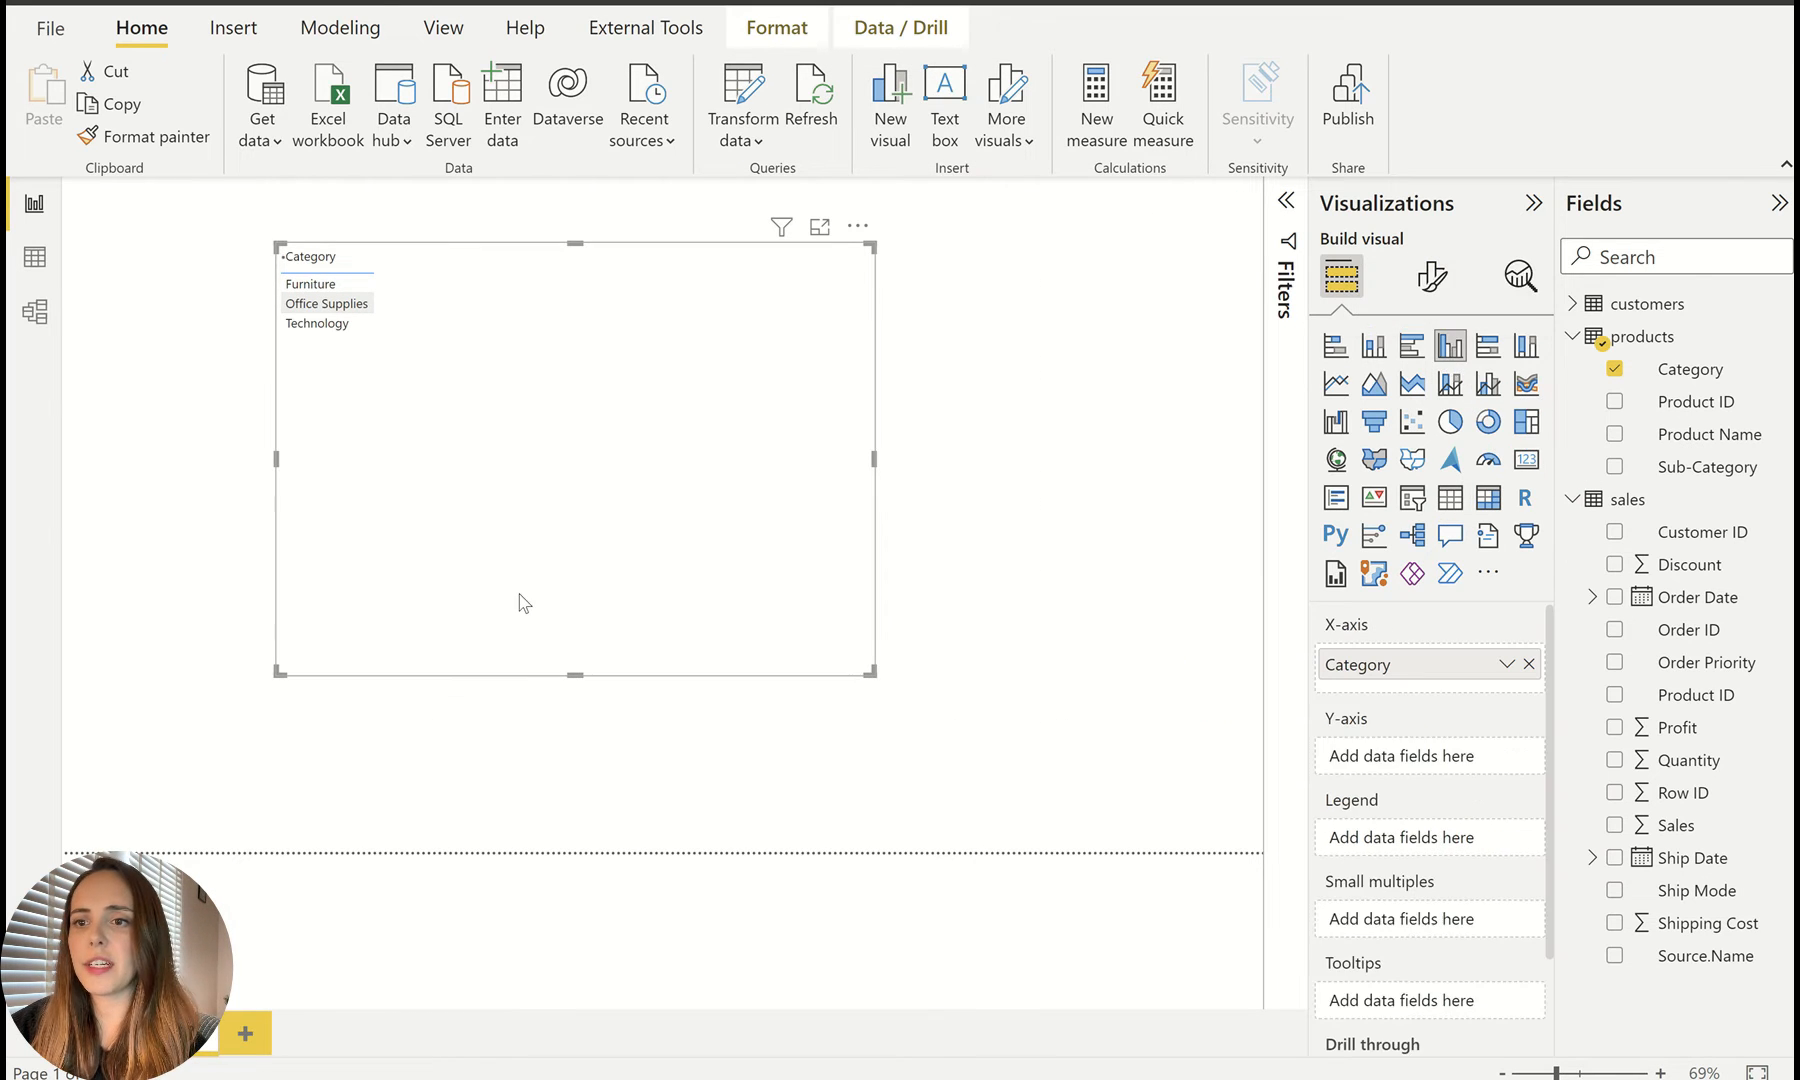
# Step: Plot the Sales field on the column chart's Y-axis and inspect the sum of sales for each category
pyautogui.moveTo(1615, 827); pyautogui.dragTo(1446, 660)
pyautogui.moveTo(1368, 710); pyautogui.dragTo(1384, 800)
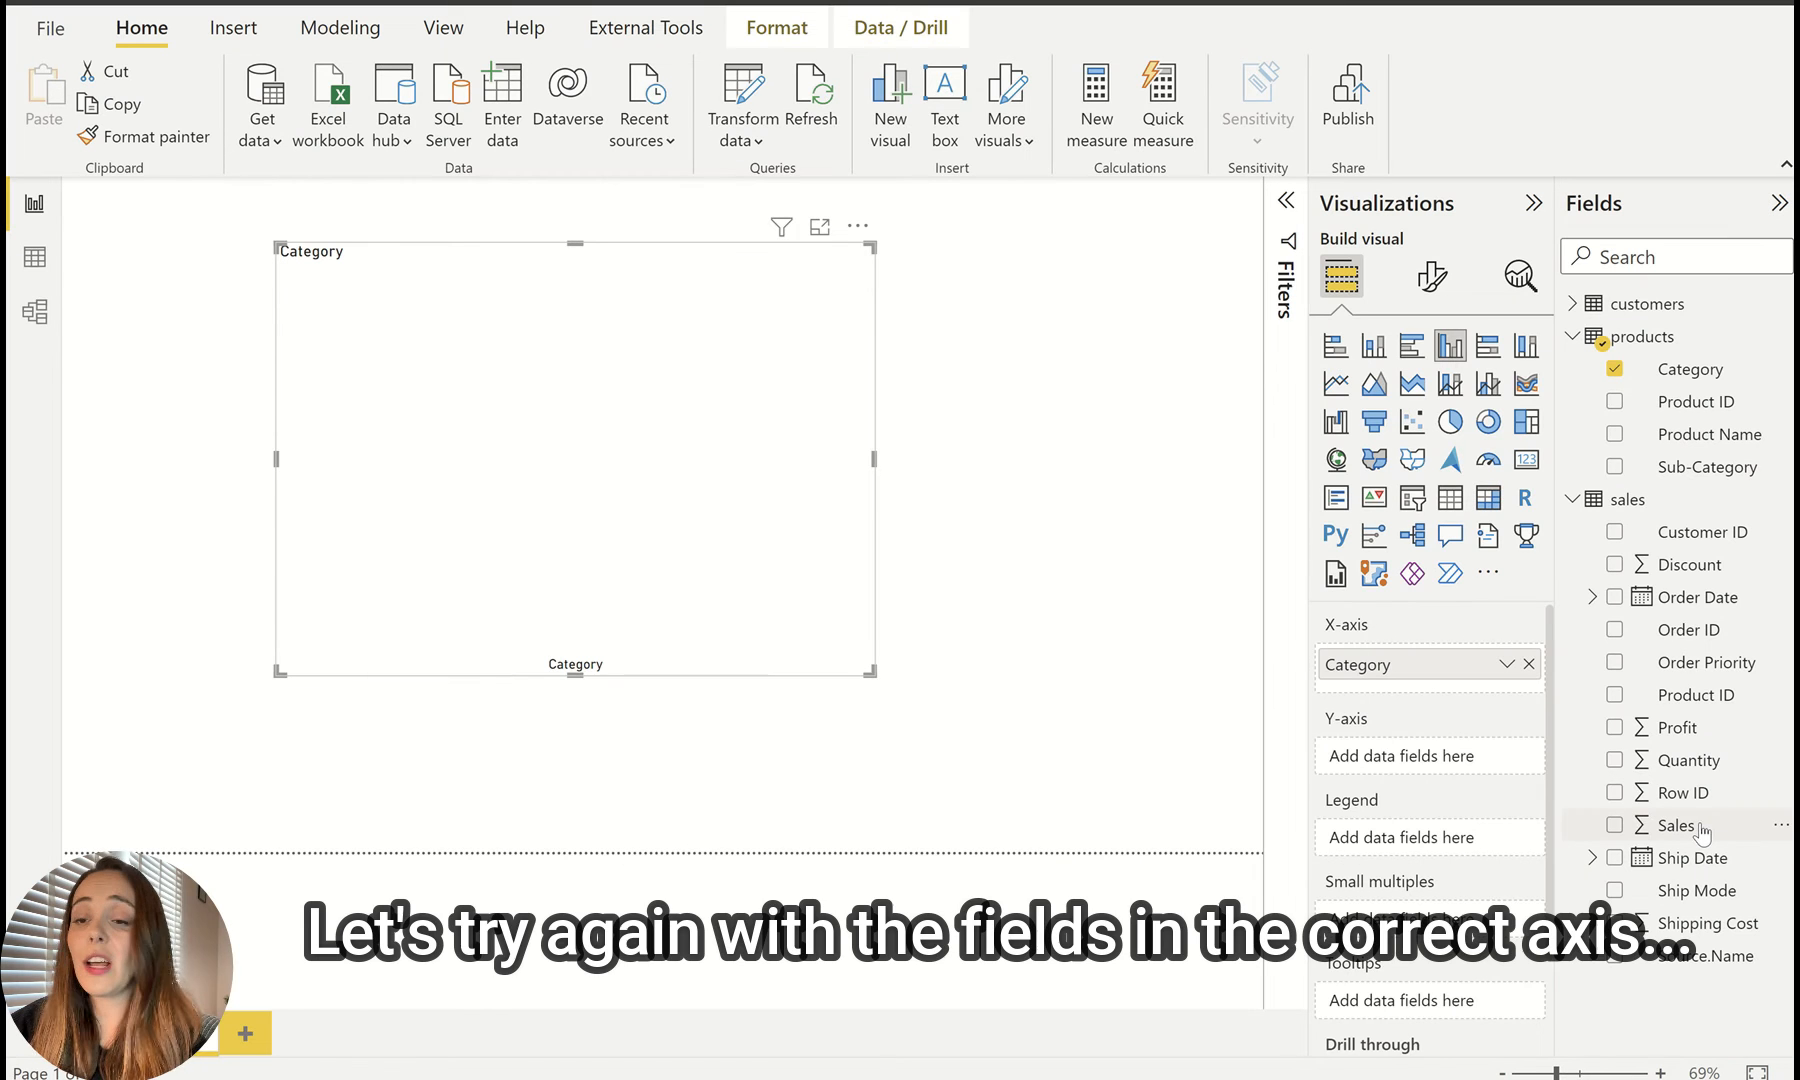
pyautogui.moveTo(1702, 830); pyautogui.dragTo(1380, 765)
pyautogui.moveTo(615, 450)
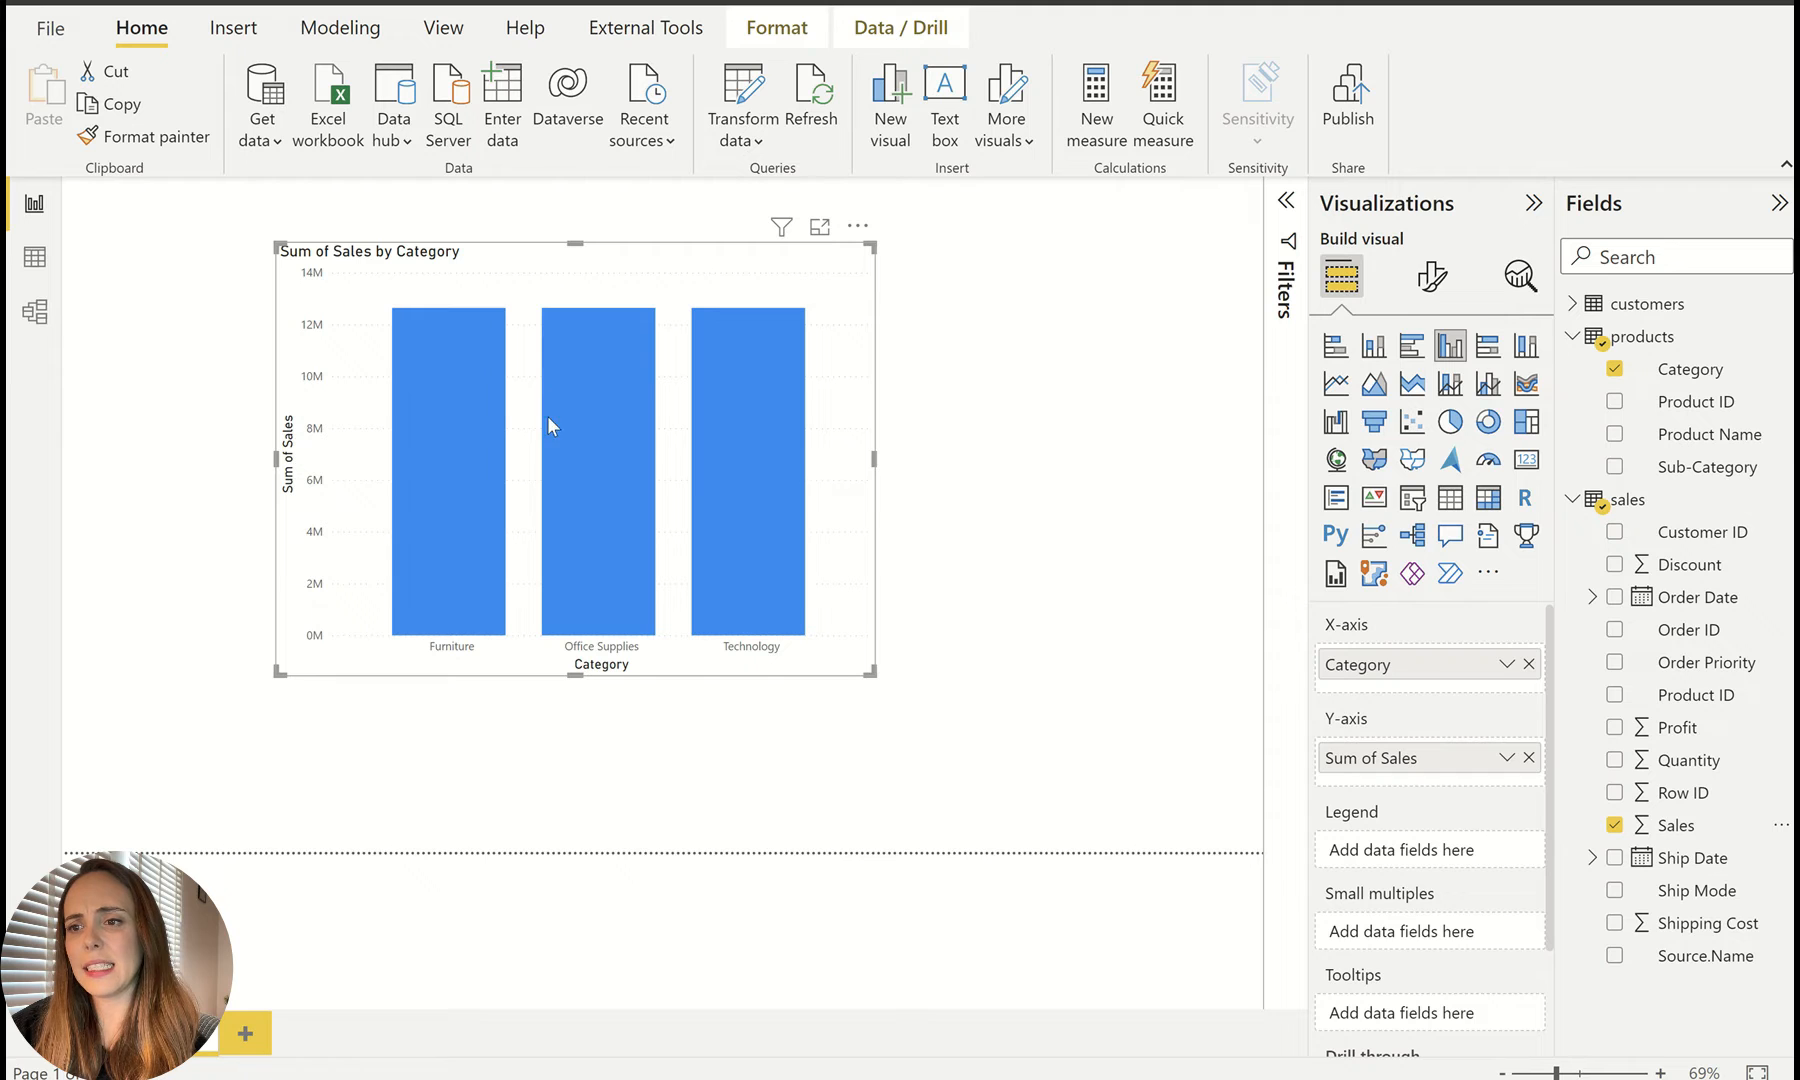
pyautogui.moveTo(734, 398)
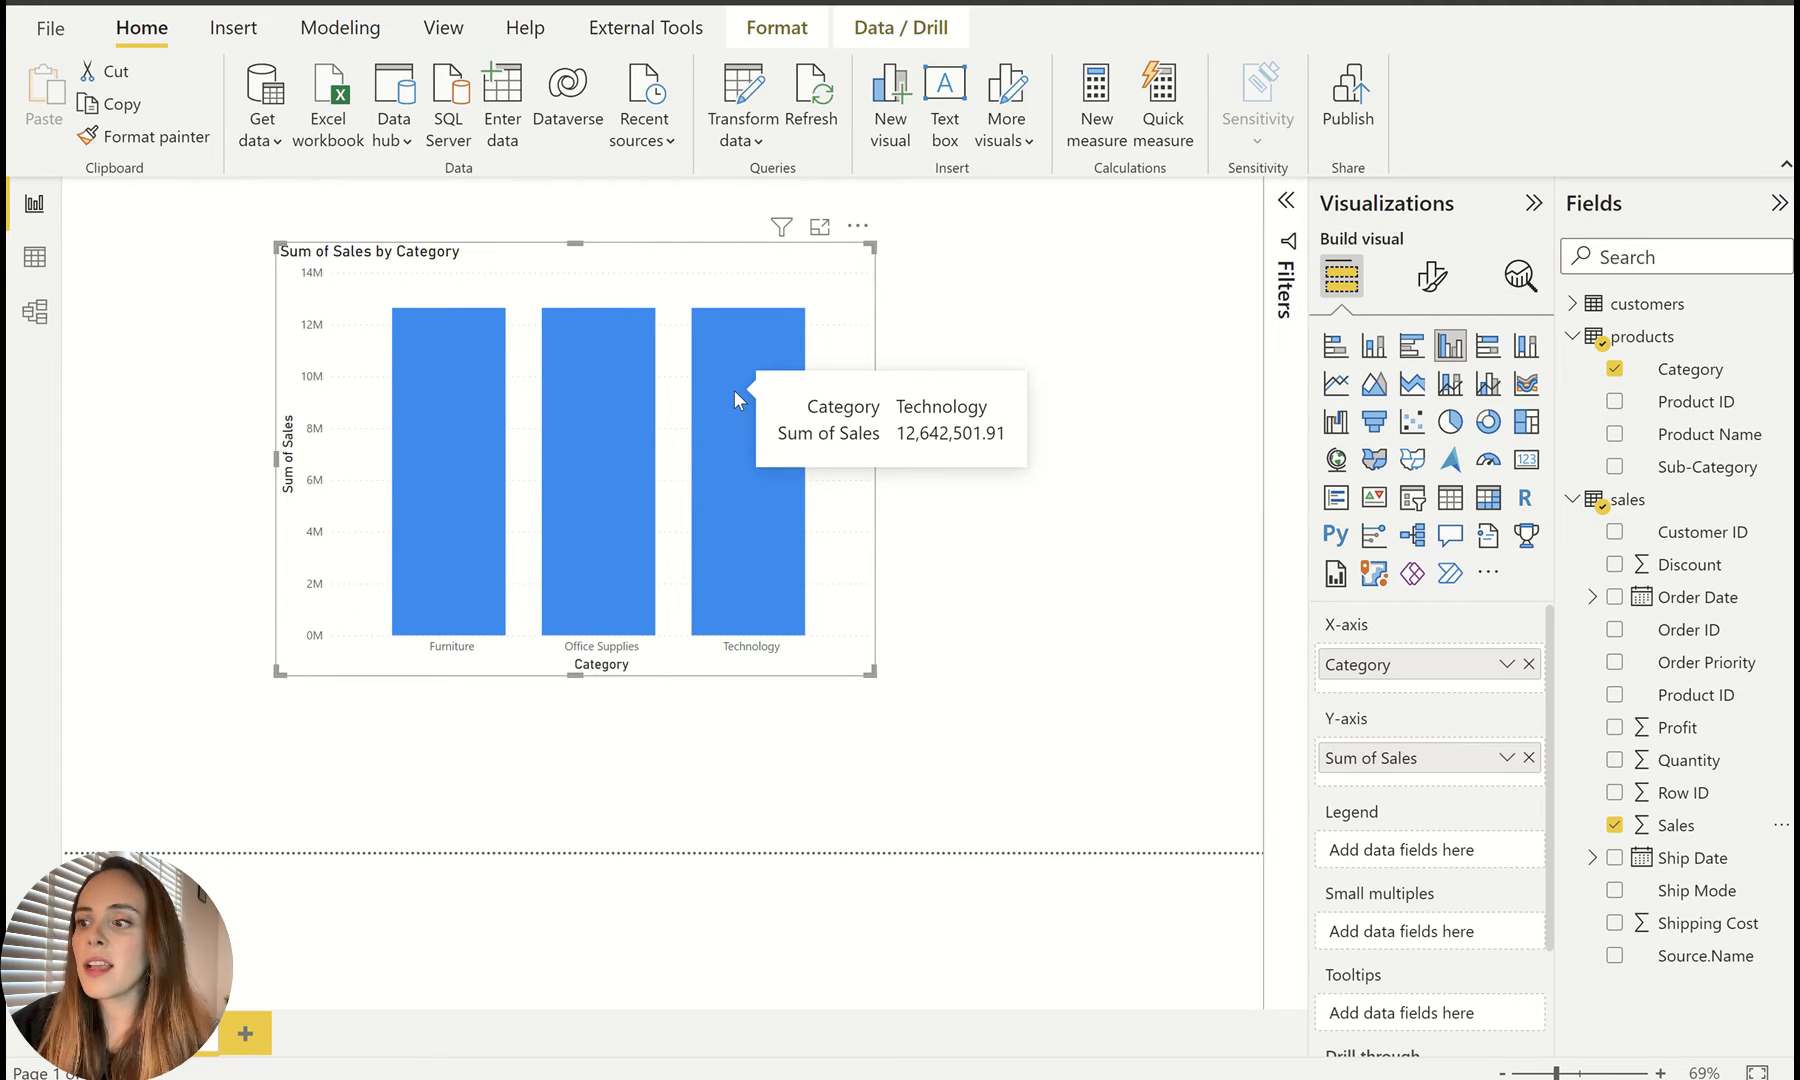
# Step: Try to relate Product ID in the sales table to Product ID in the products table
pyautogui.click(34, 312)
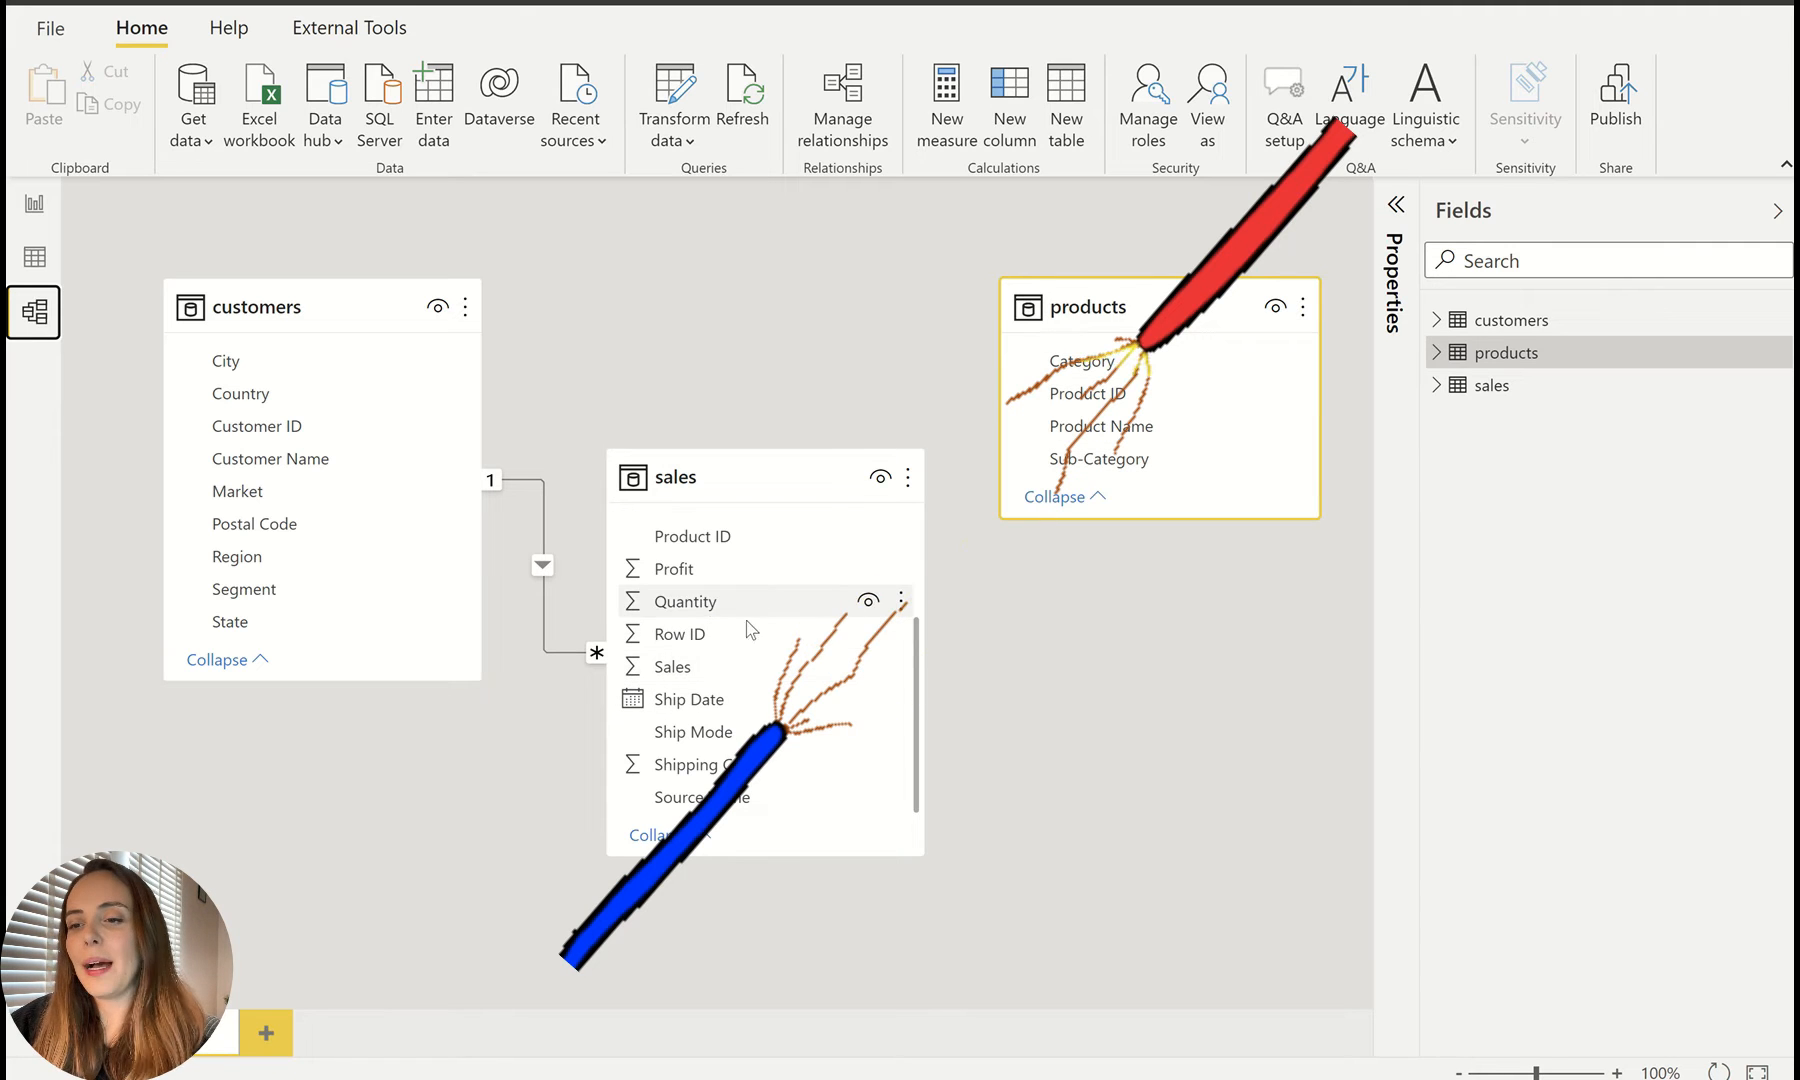
pyautogui.click(715, 537)
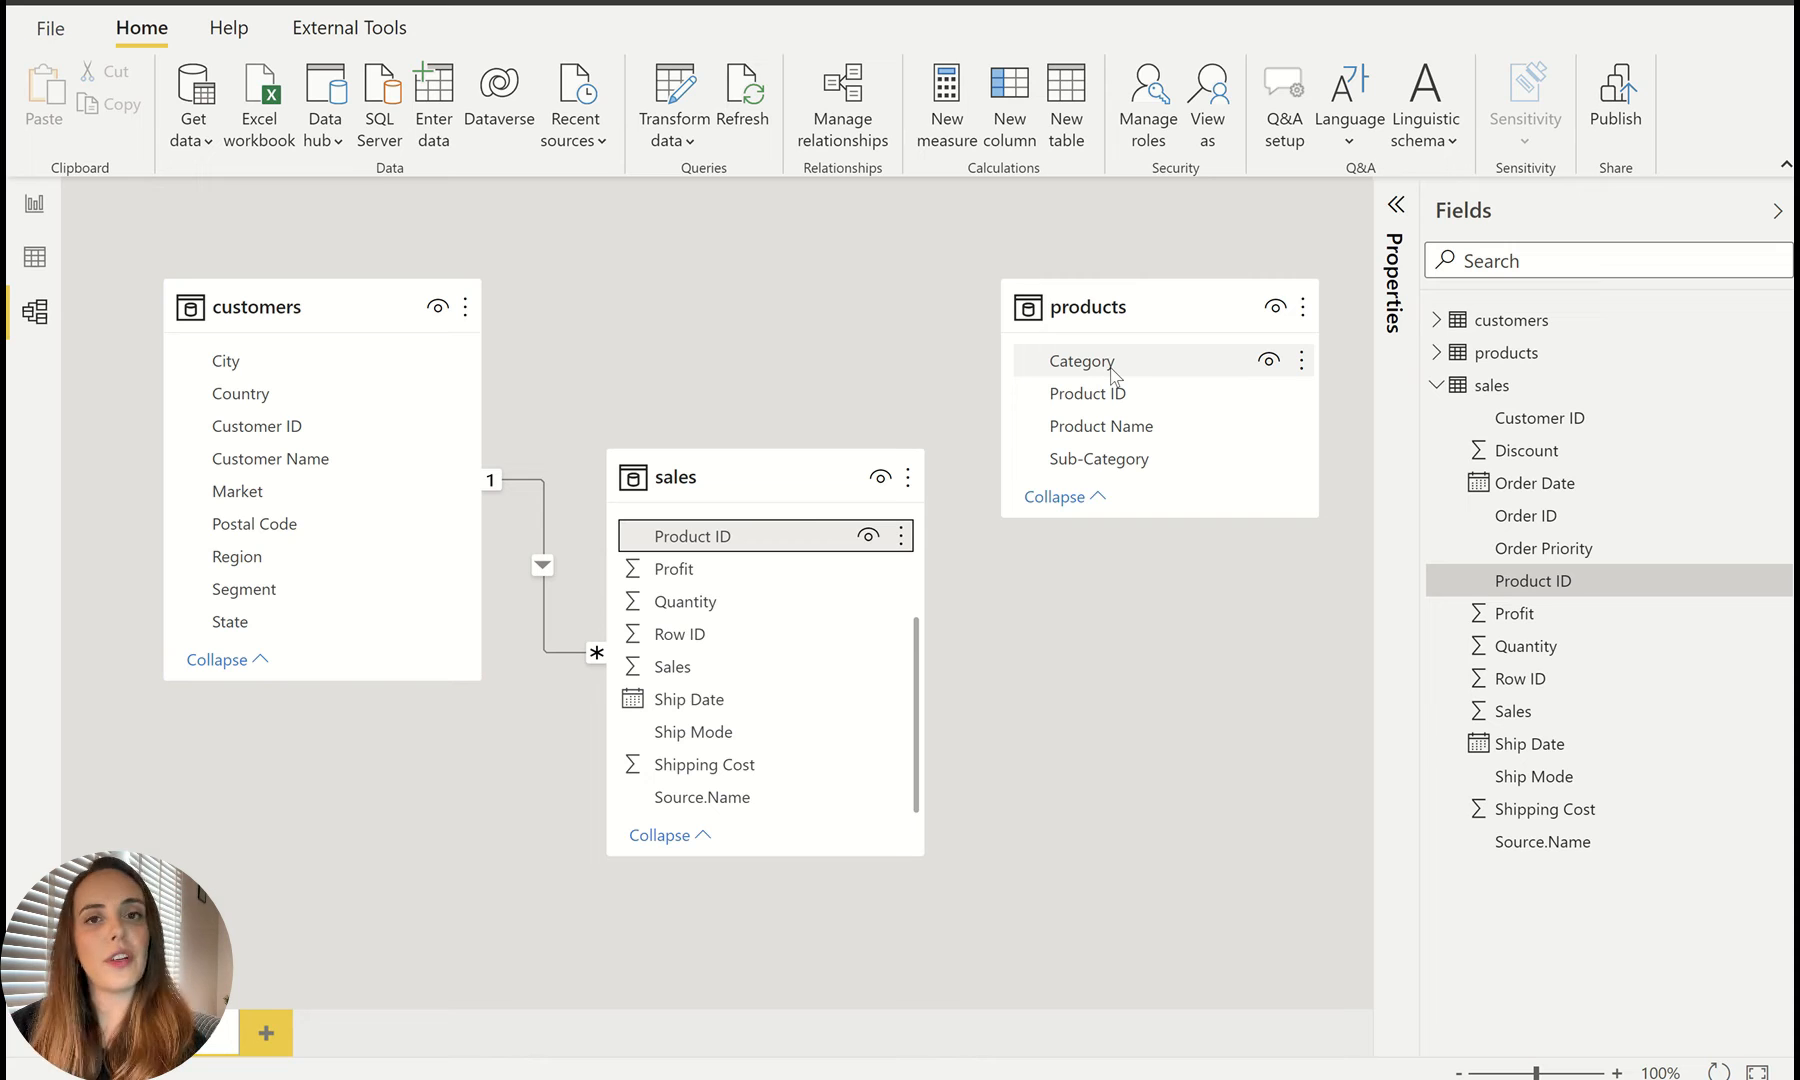
pyautogui.moveTo(668, 541); pyautogui.dragTo(1103, 398)
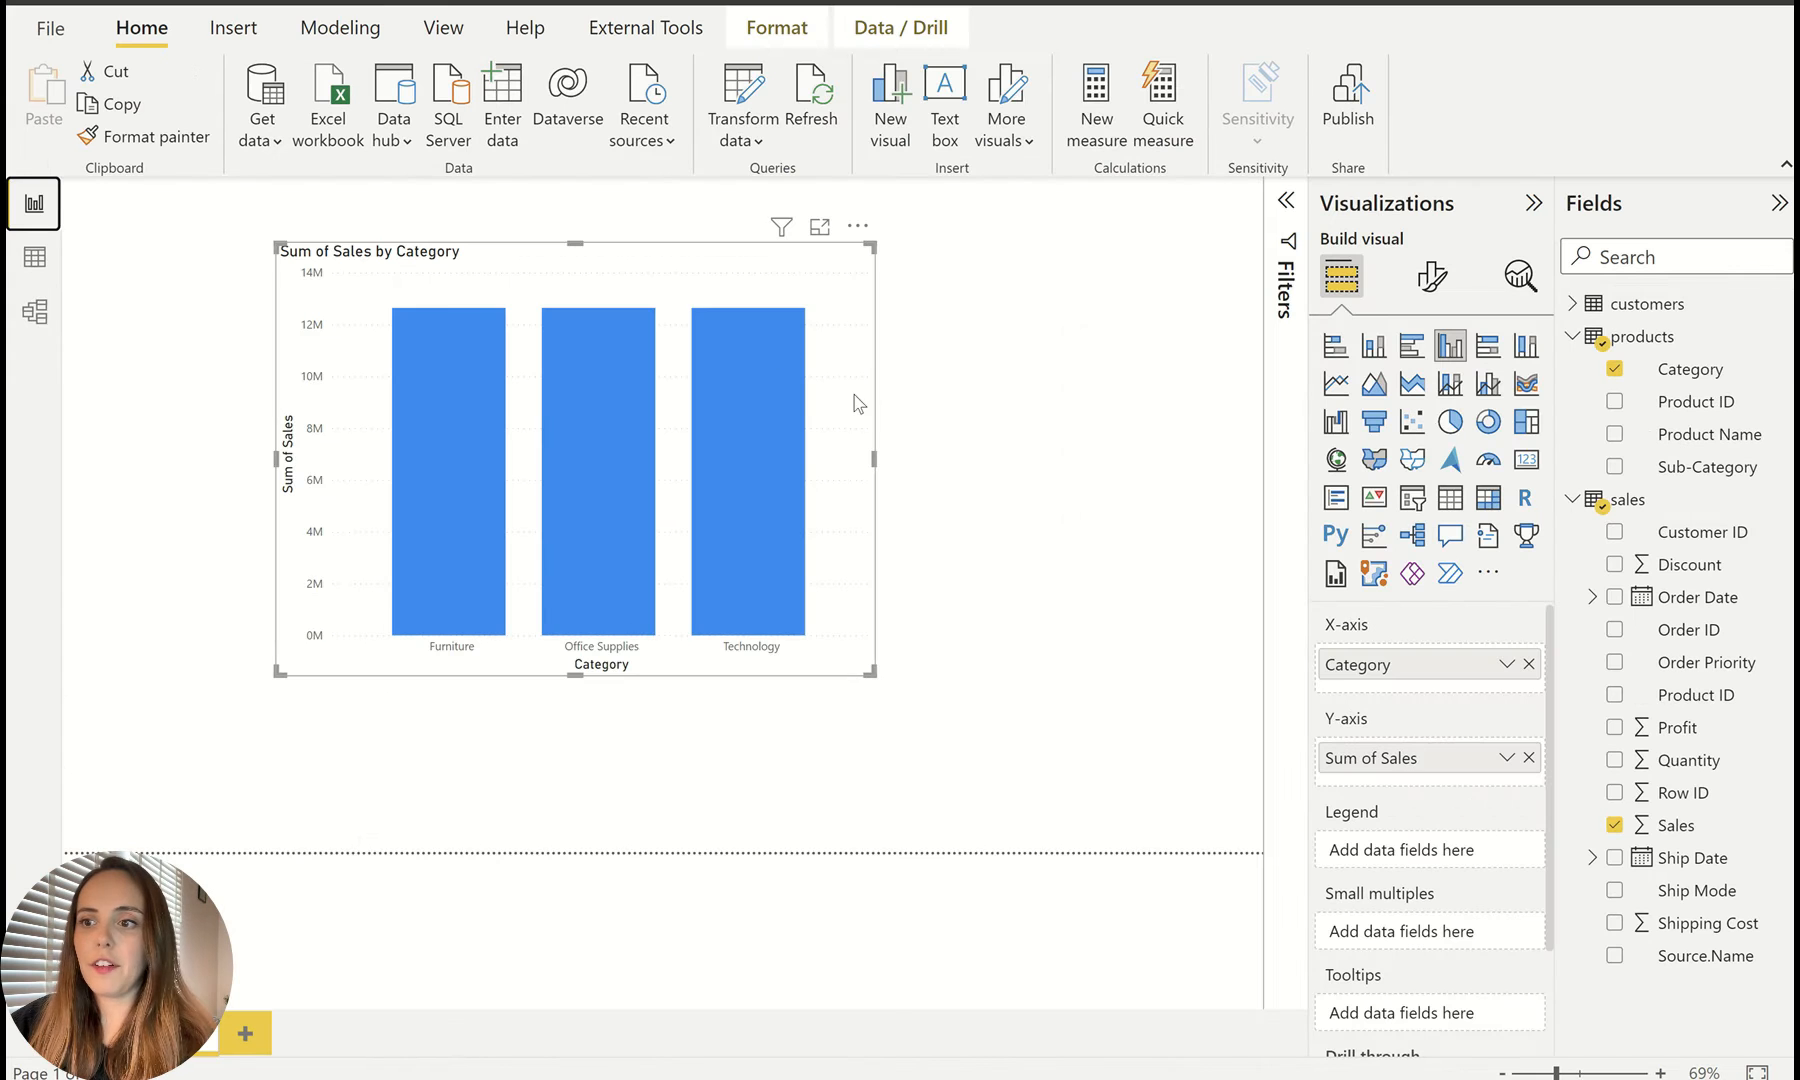
# Step: Replace the column chart with a table visual listing the products table's Product ID, enlarged to show more rows
pyautogui.moveTo(852, 397); pyautogui.dragTo(731, 390)
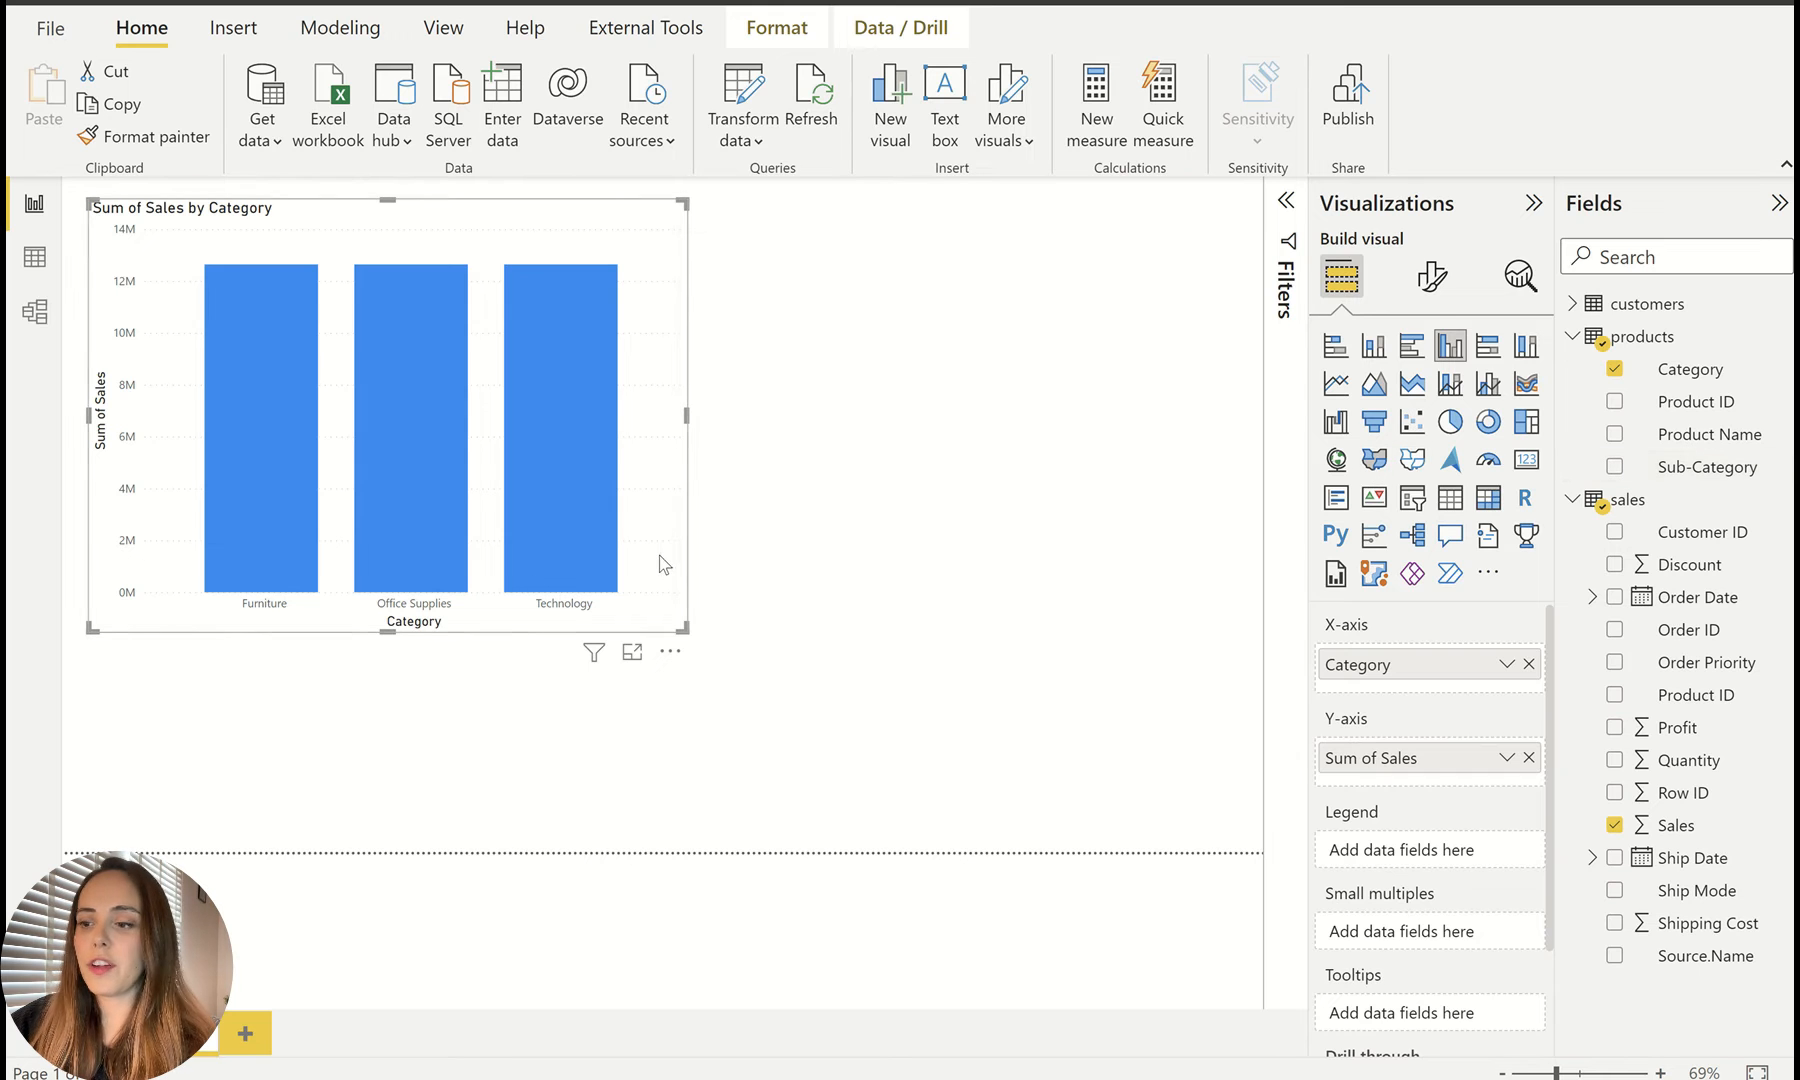
pyautogui.press('Delete')
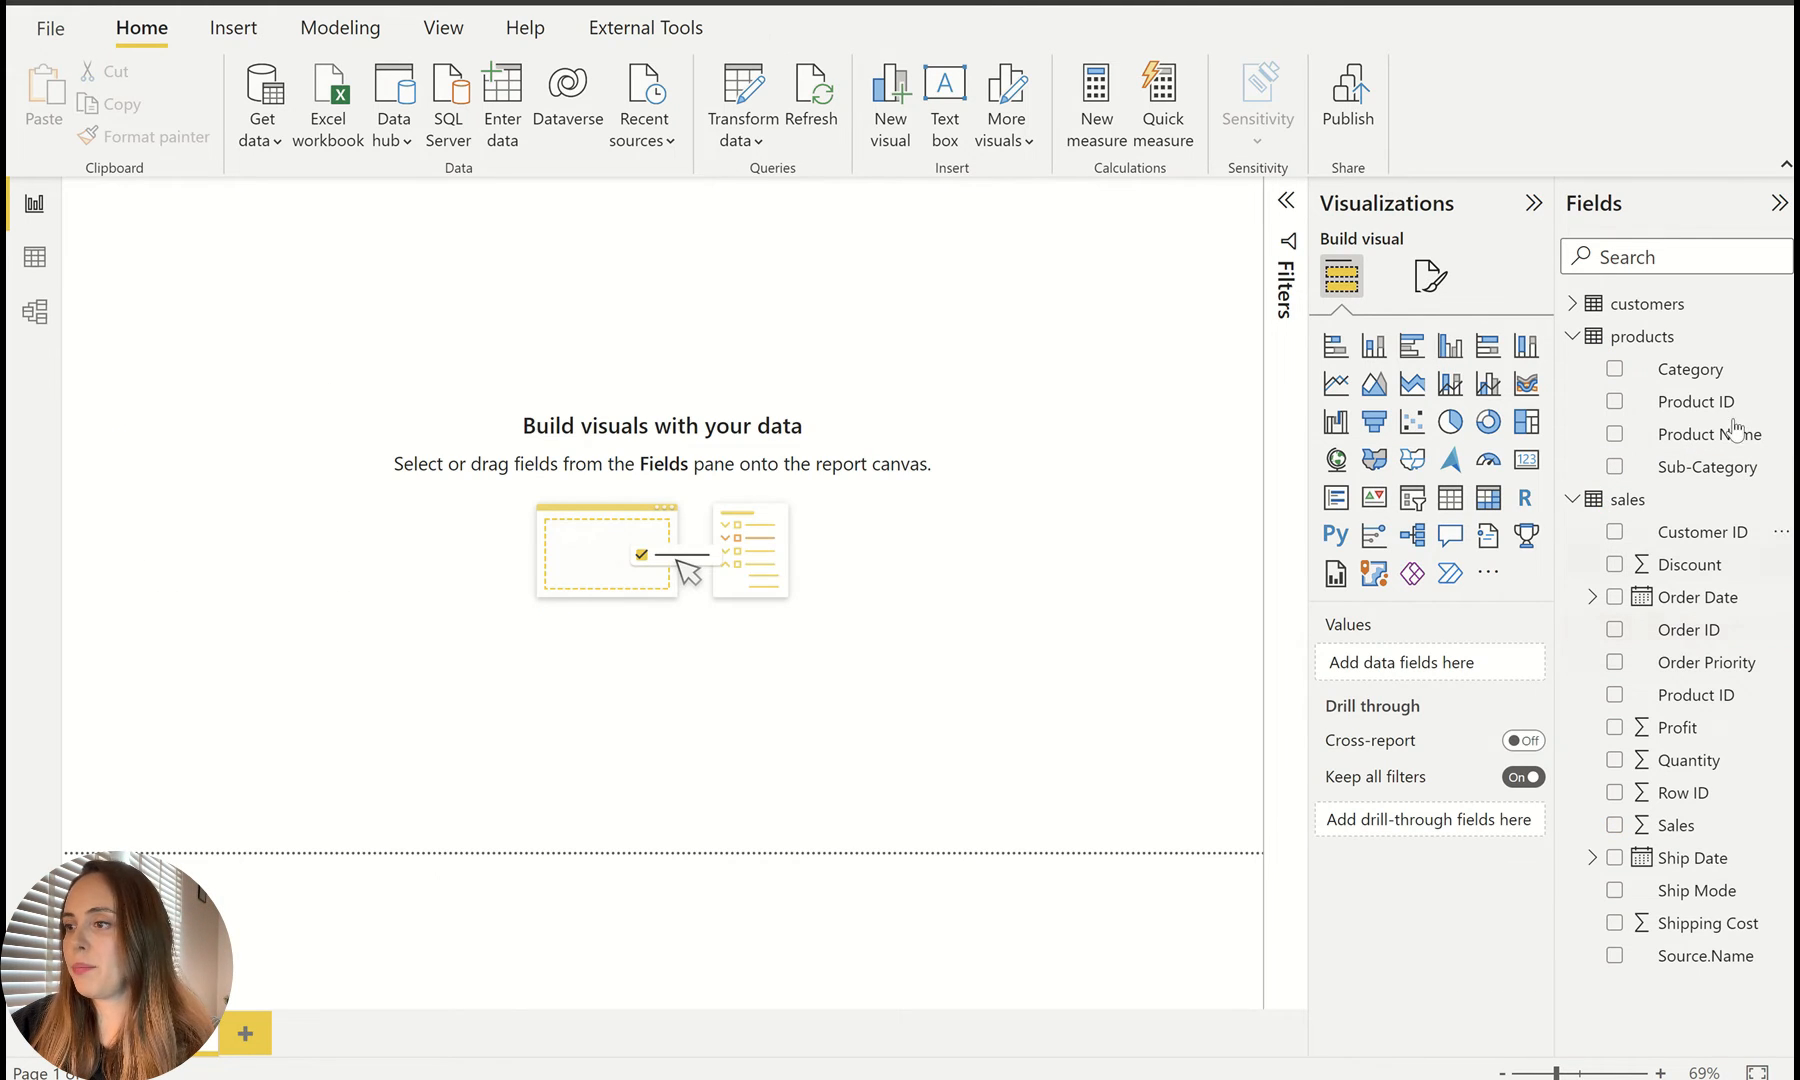
pyautogui.moveTo(1665, 405); pyautogui.dragTo(394, 430)
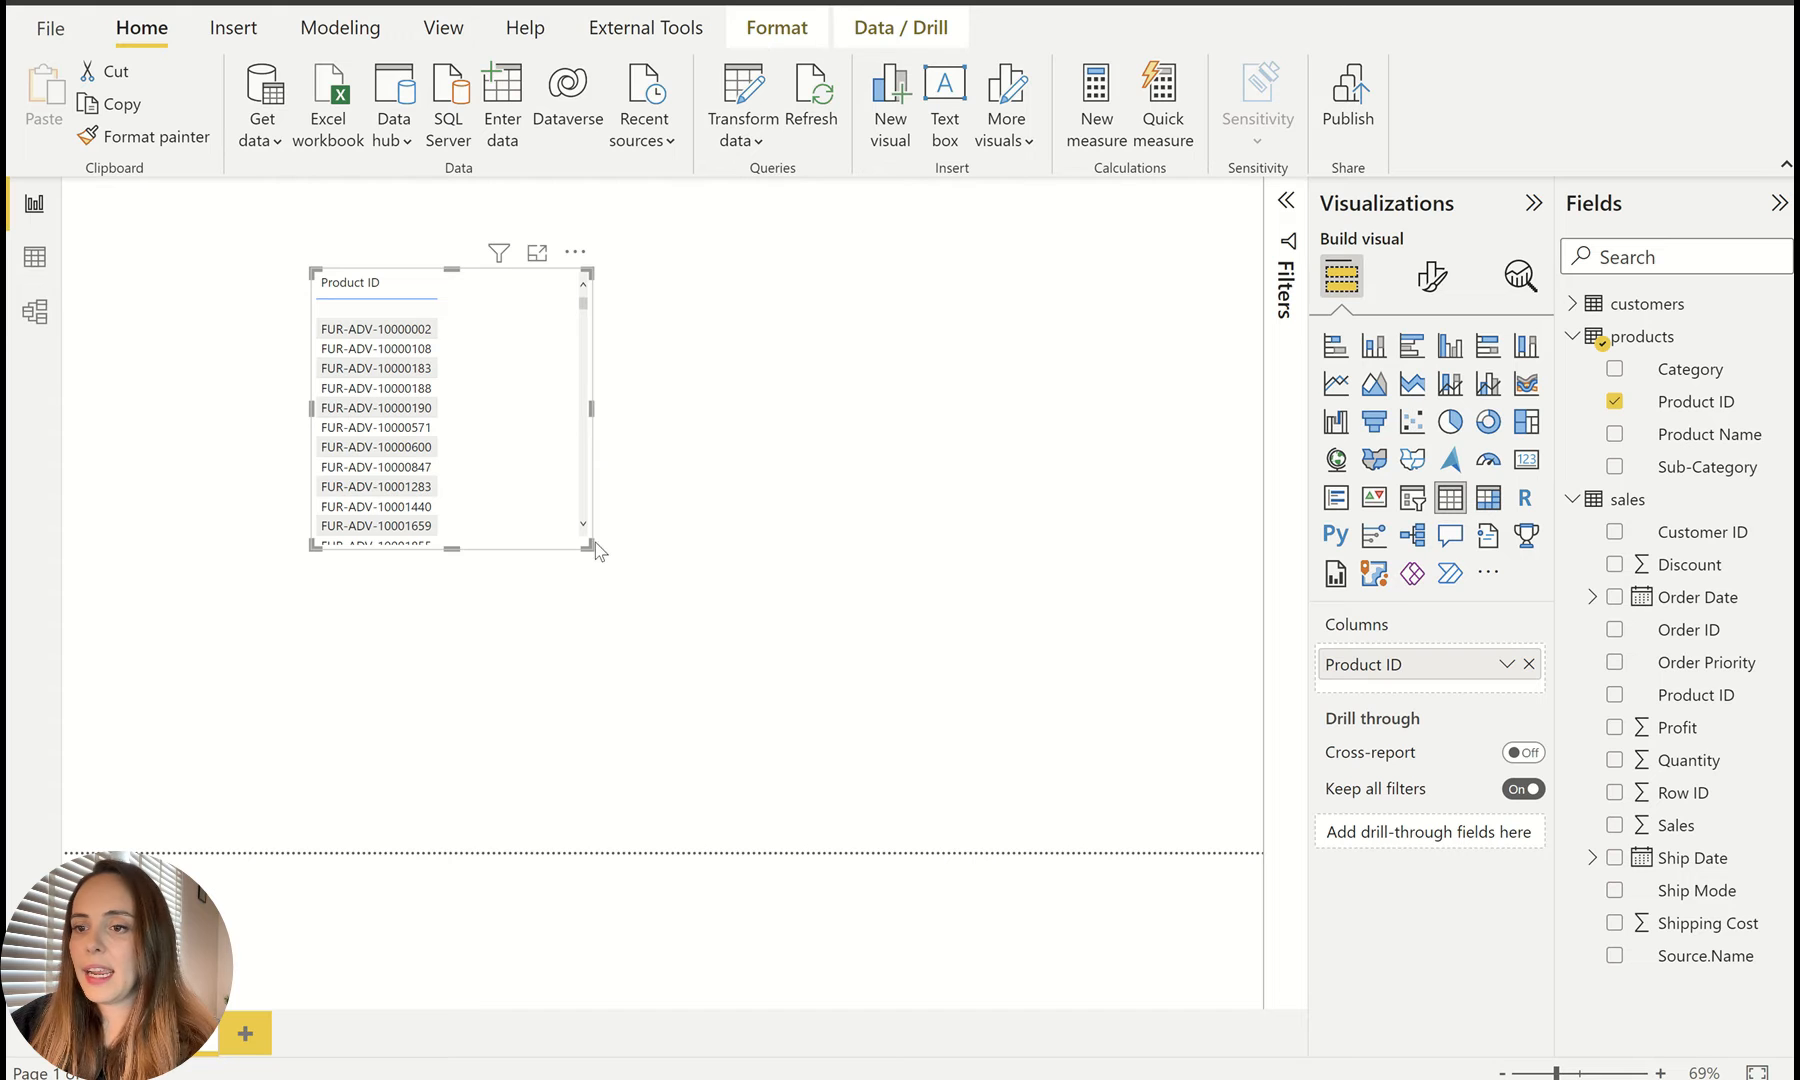
pyautogui.moveTo(590, 543); pyautogui.dragTo(779, 825)
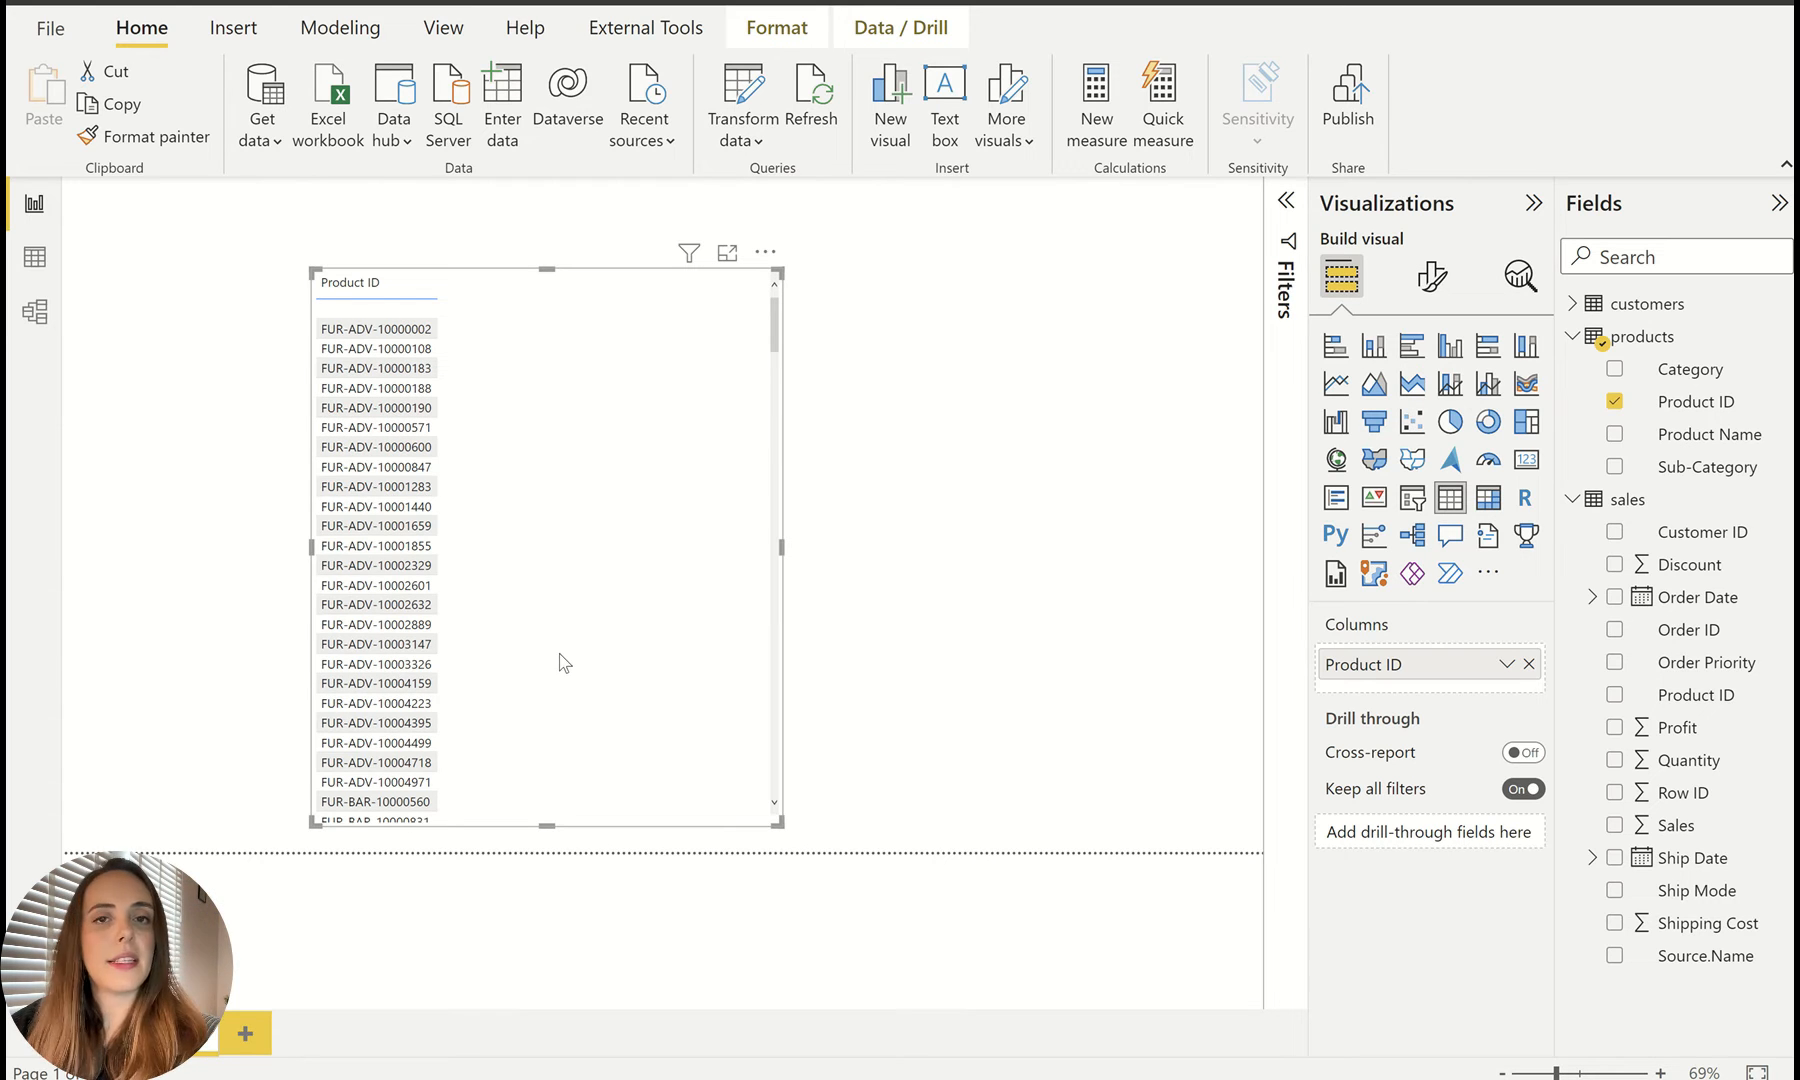
# Step: Add Product ID to the table visual as a second column, summarized by Count
pyautogui.moveTo(1720, 404); pyautogui.dragTo(1487, 700)
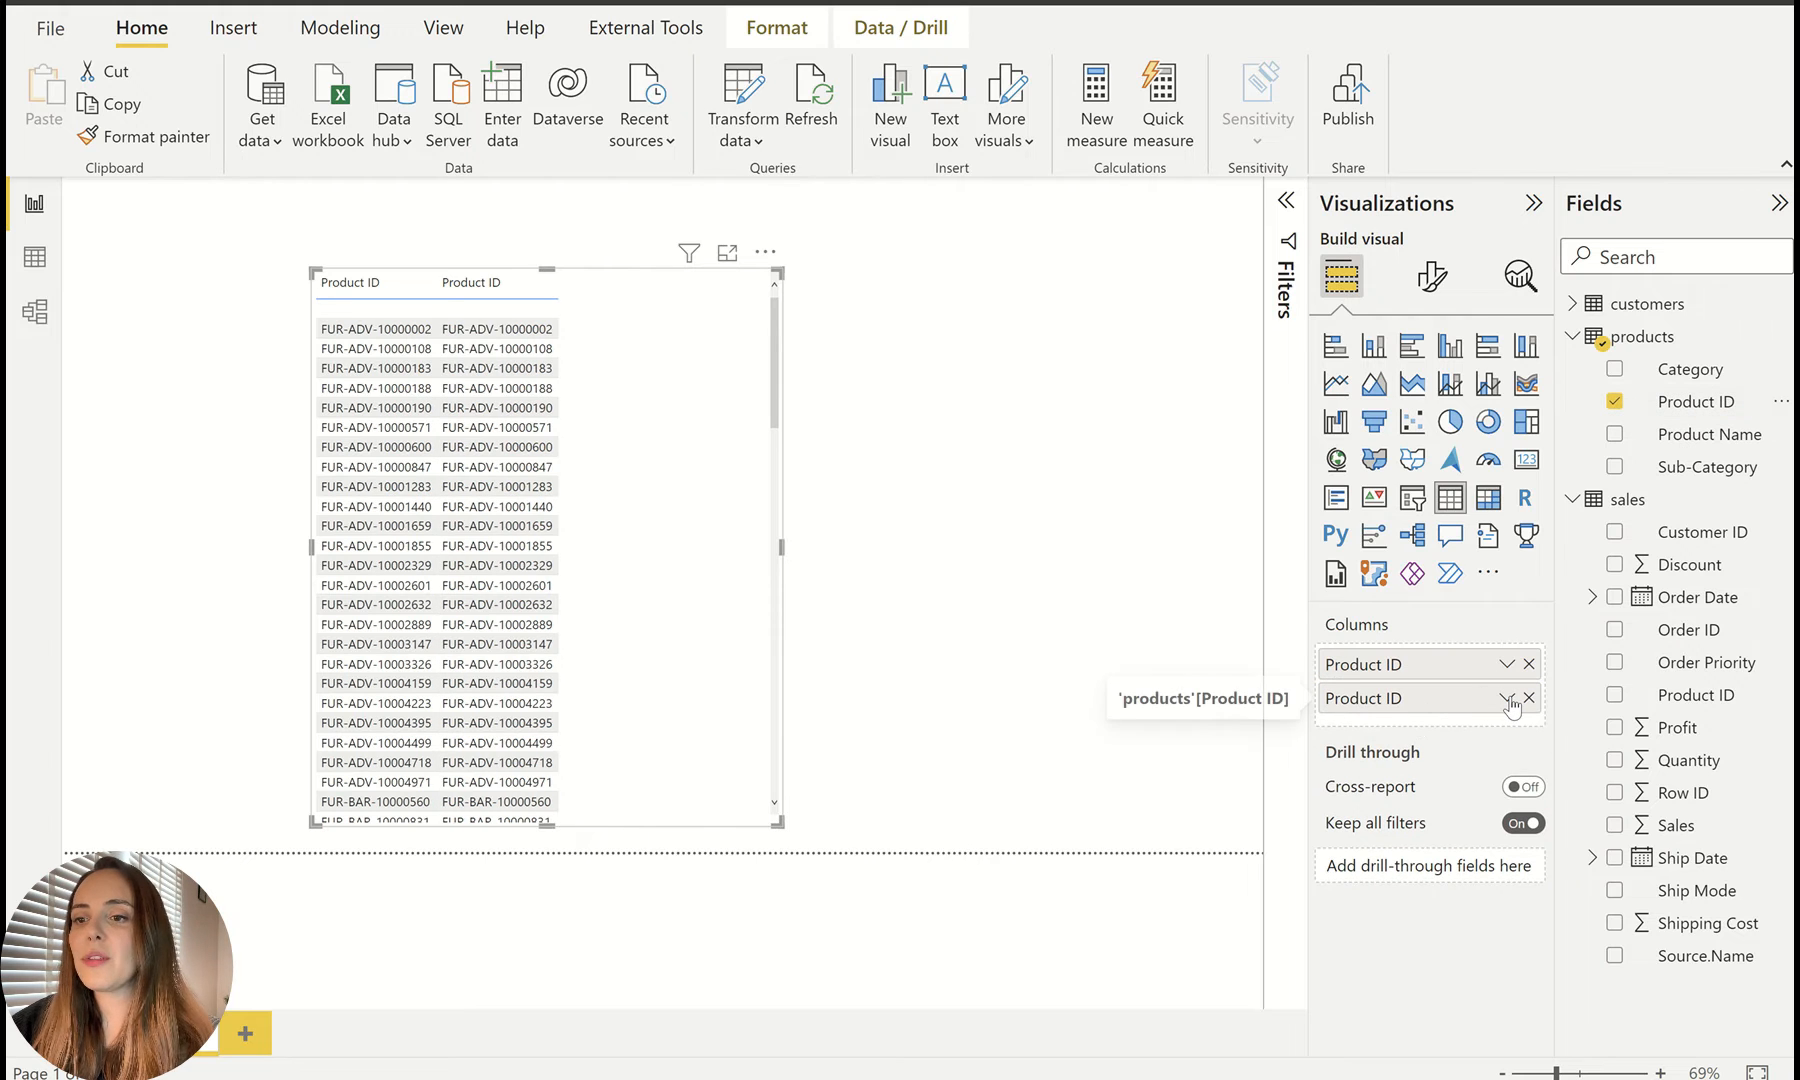
pyautogui.click(1507, 698)
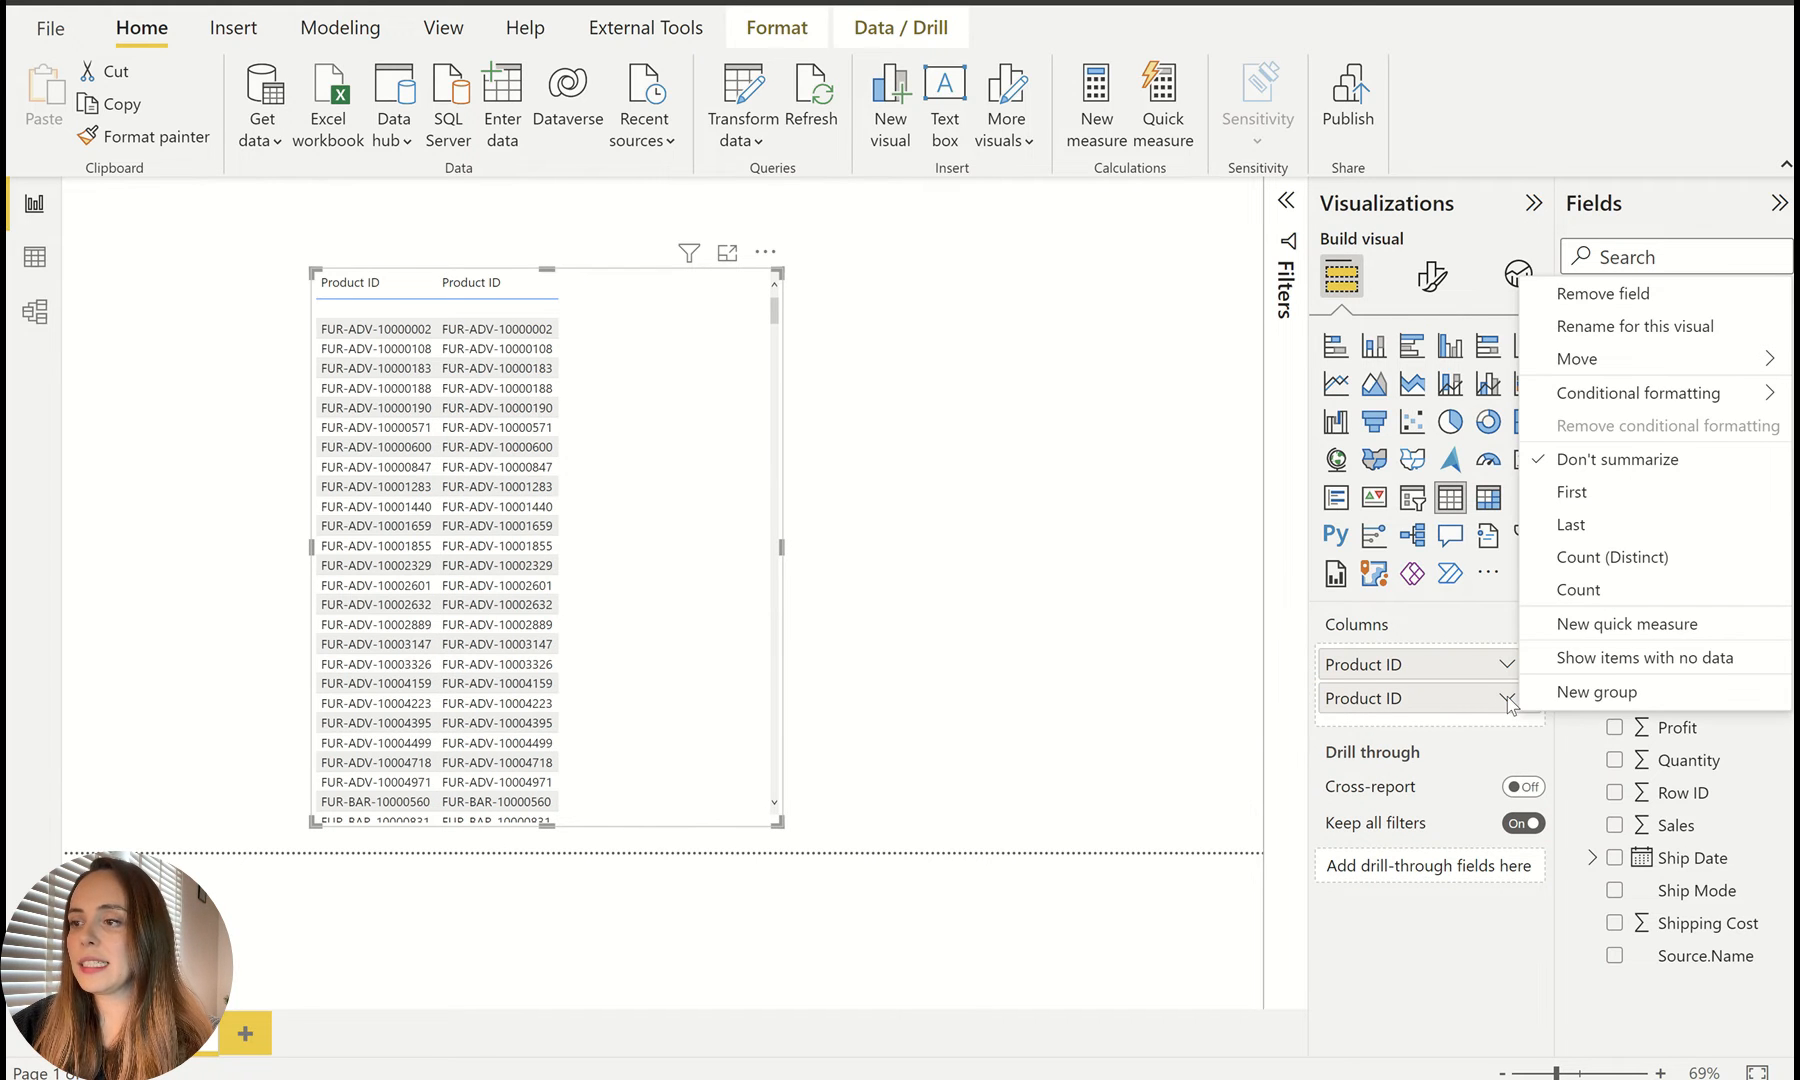
pyautogui.click(1597, 598)
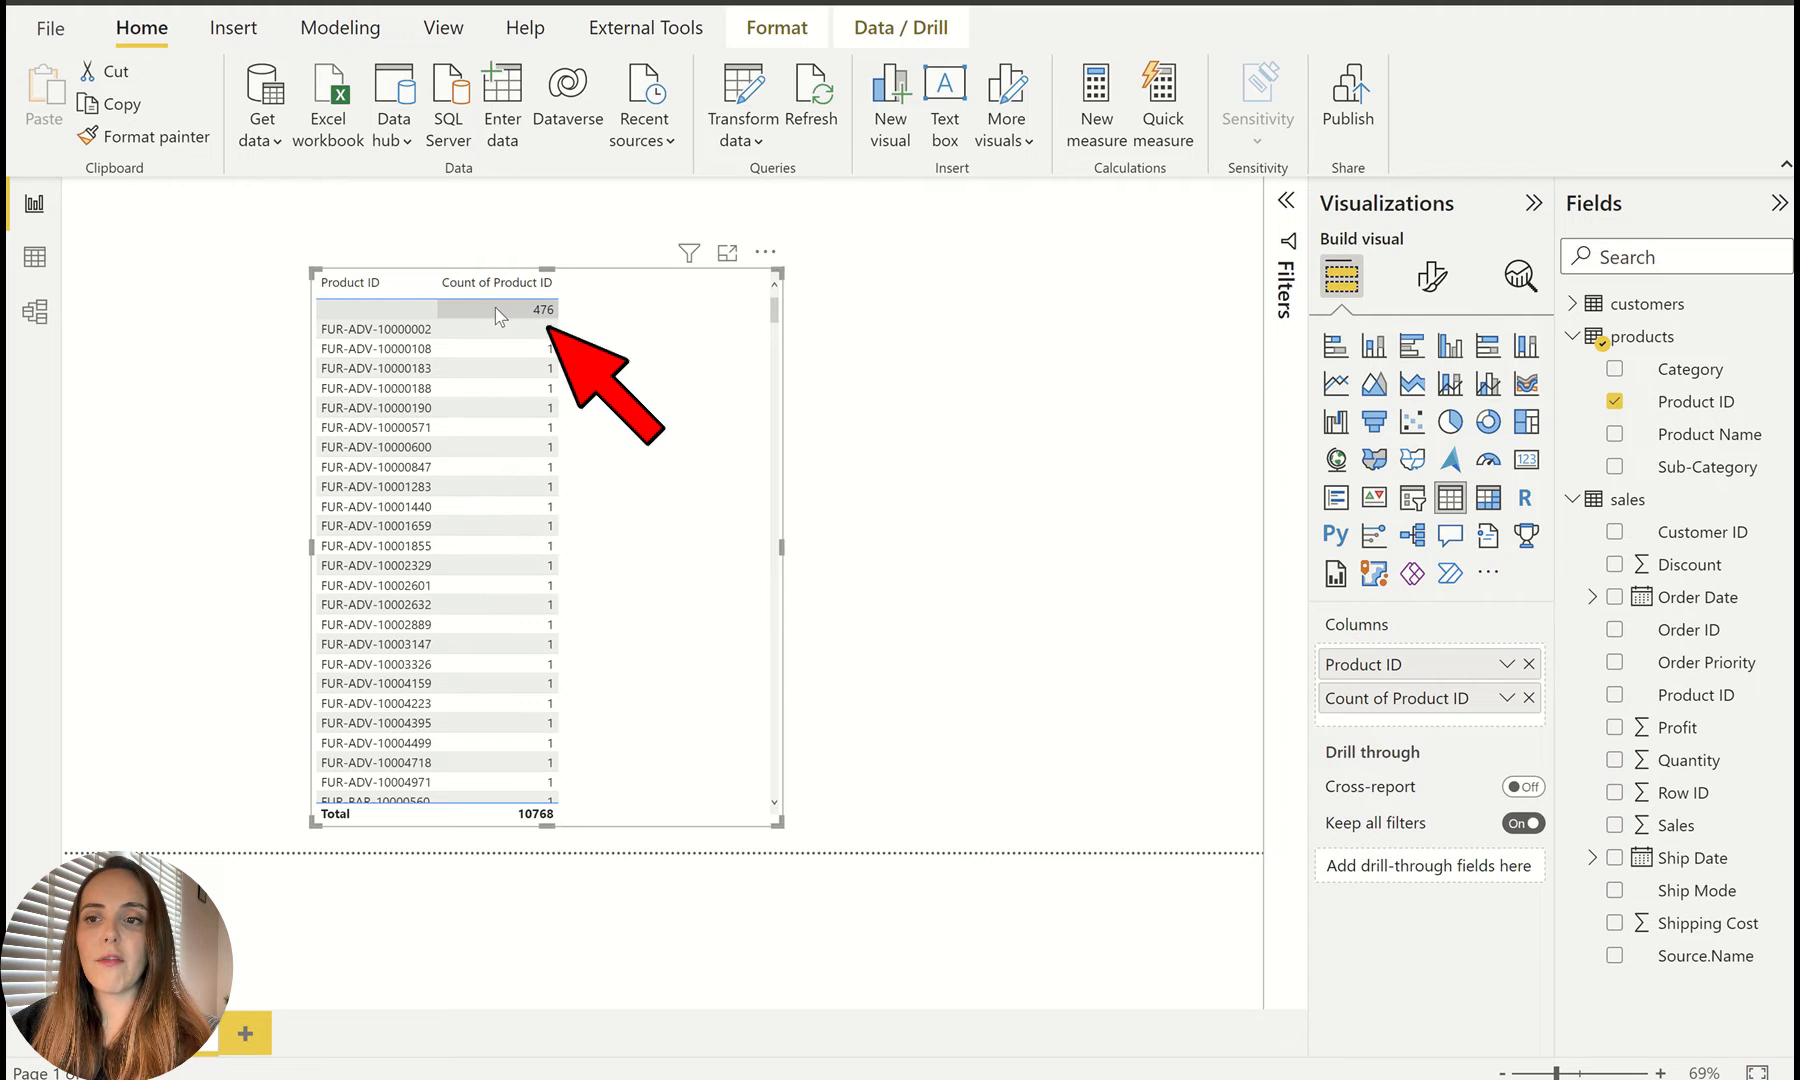
# Step: Remove the rows with an empty Product ID from the products query and apply the changes to the report
pyautogui.click(745, 100)
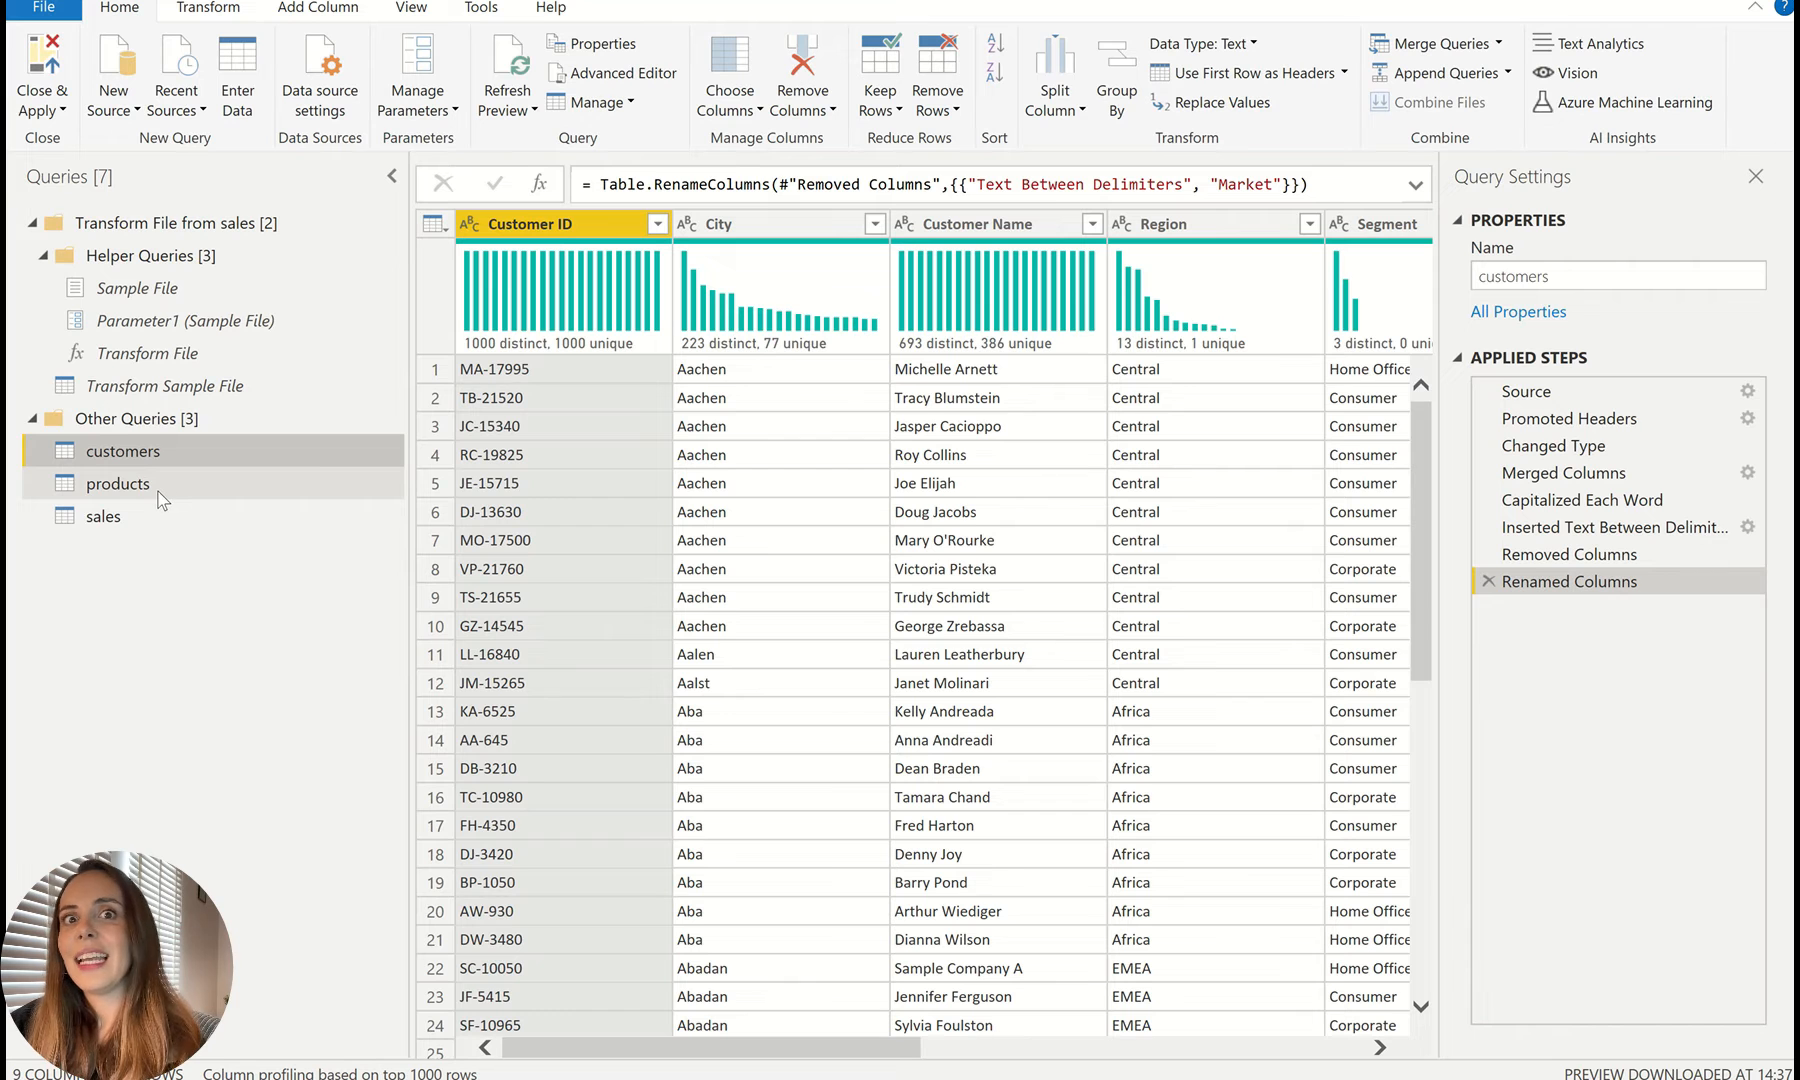
pyautogui.click(158, 494)
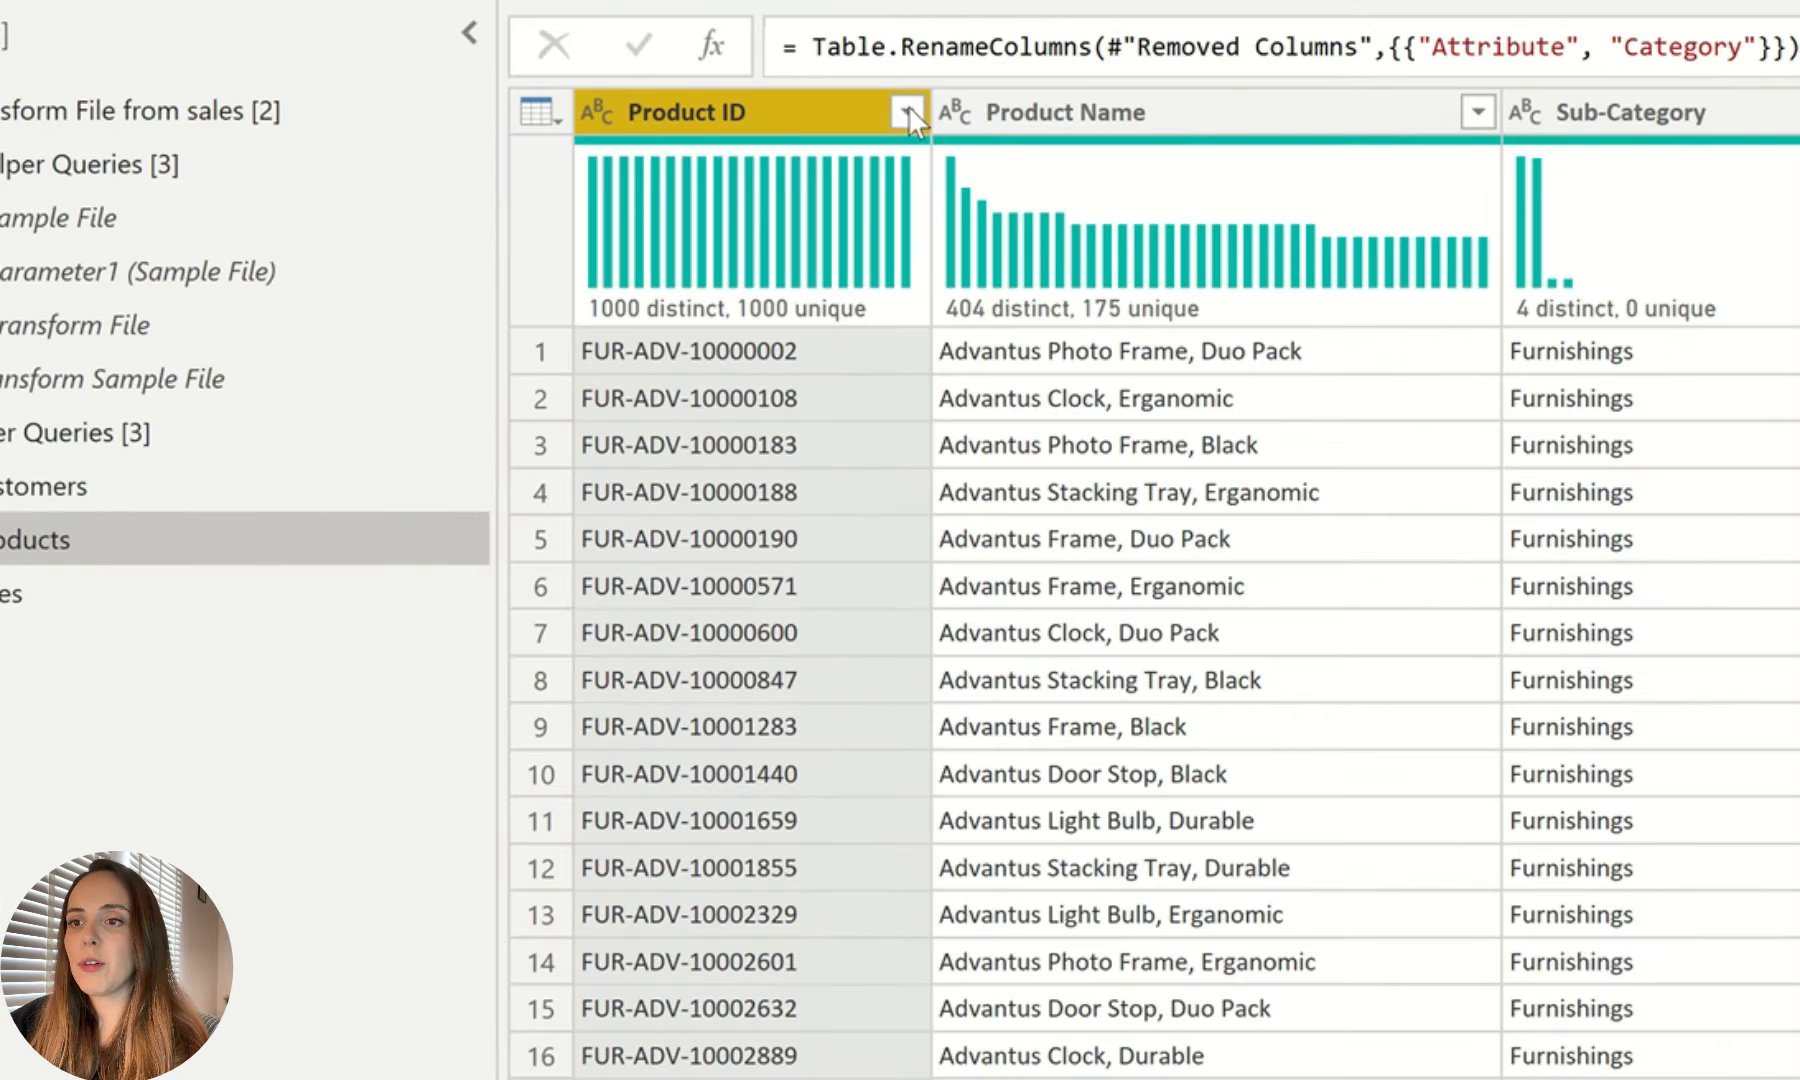
pyautogui.click(908, 110)
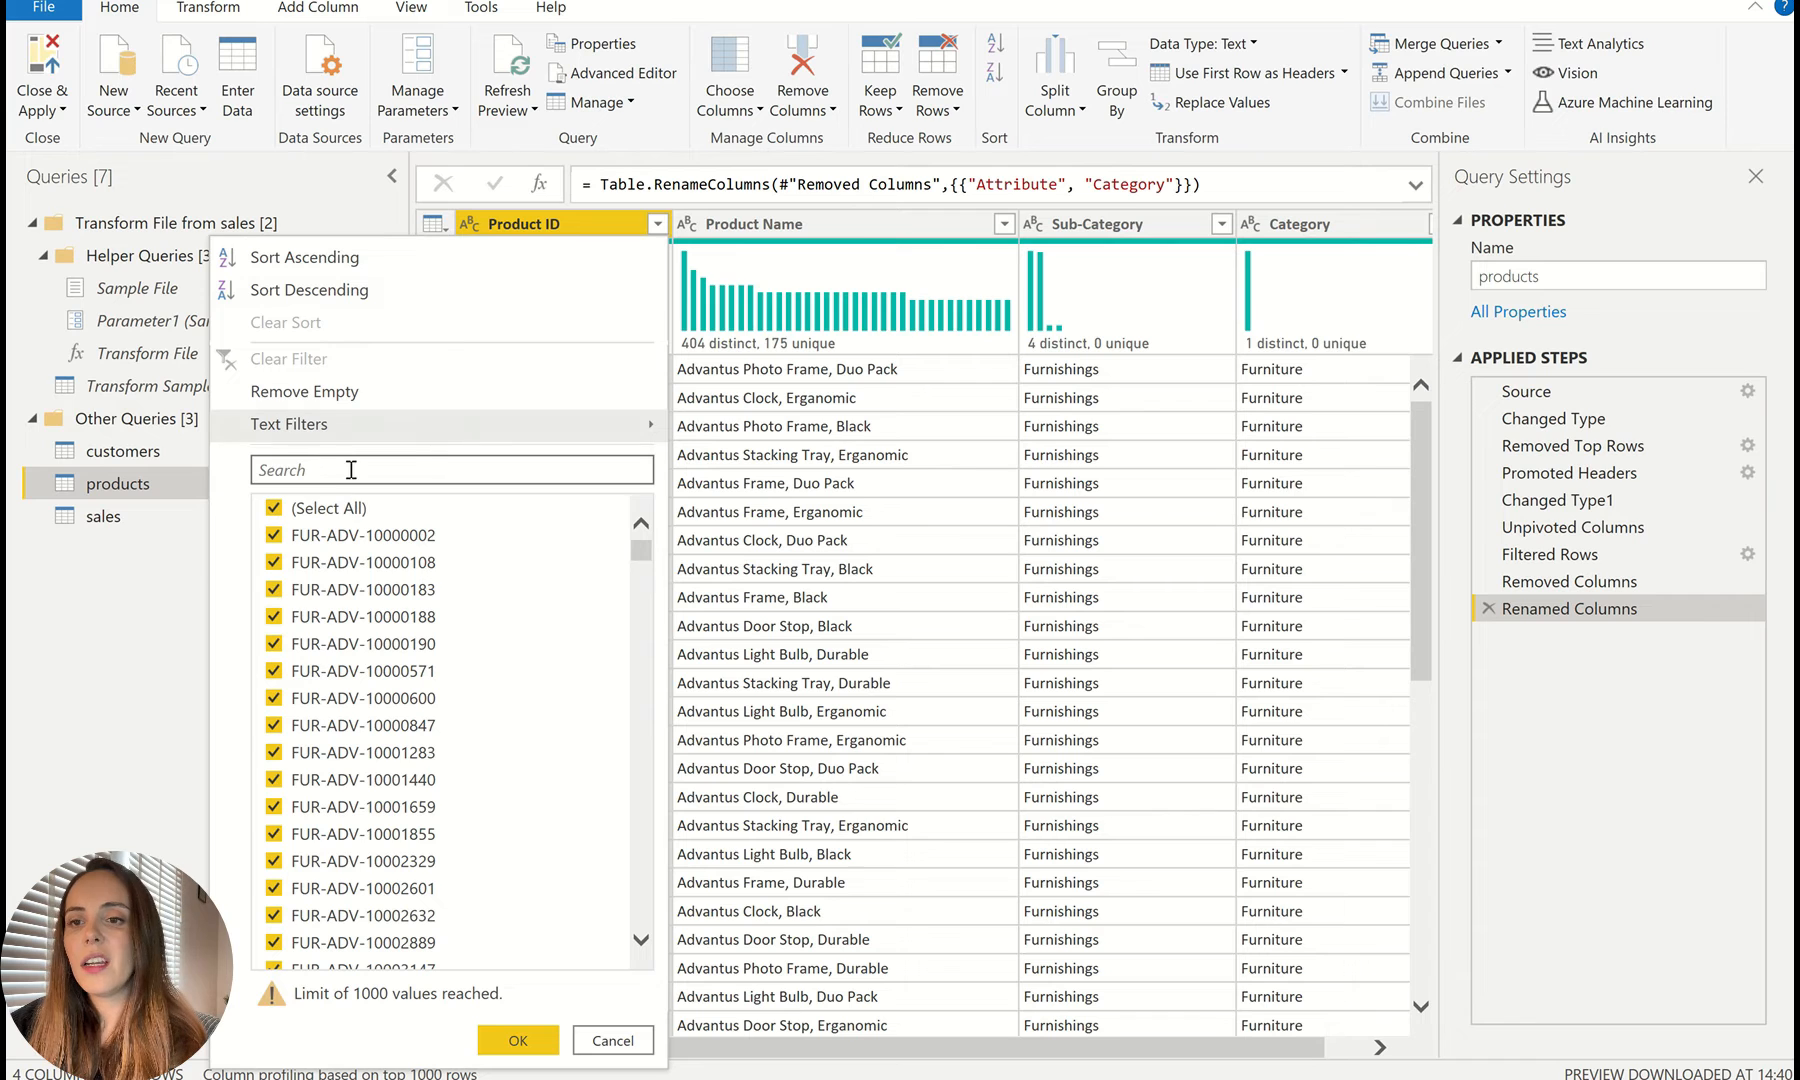
pyautogui.click(330, 391)
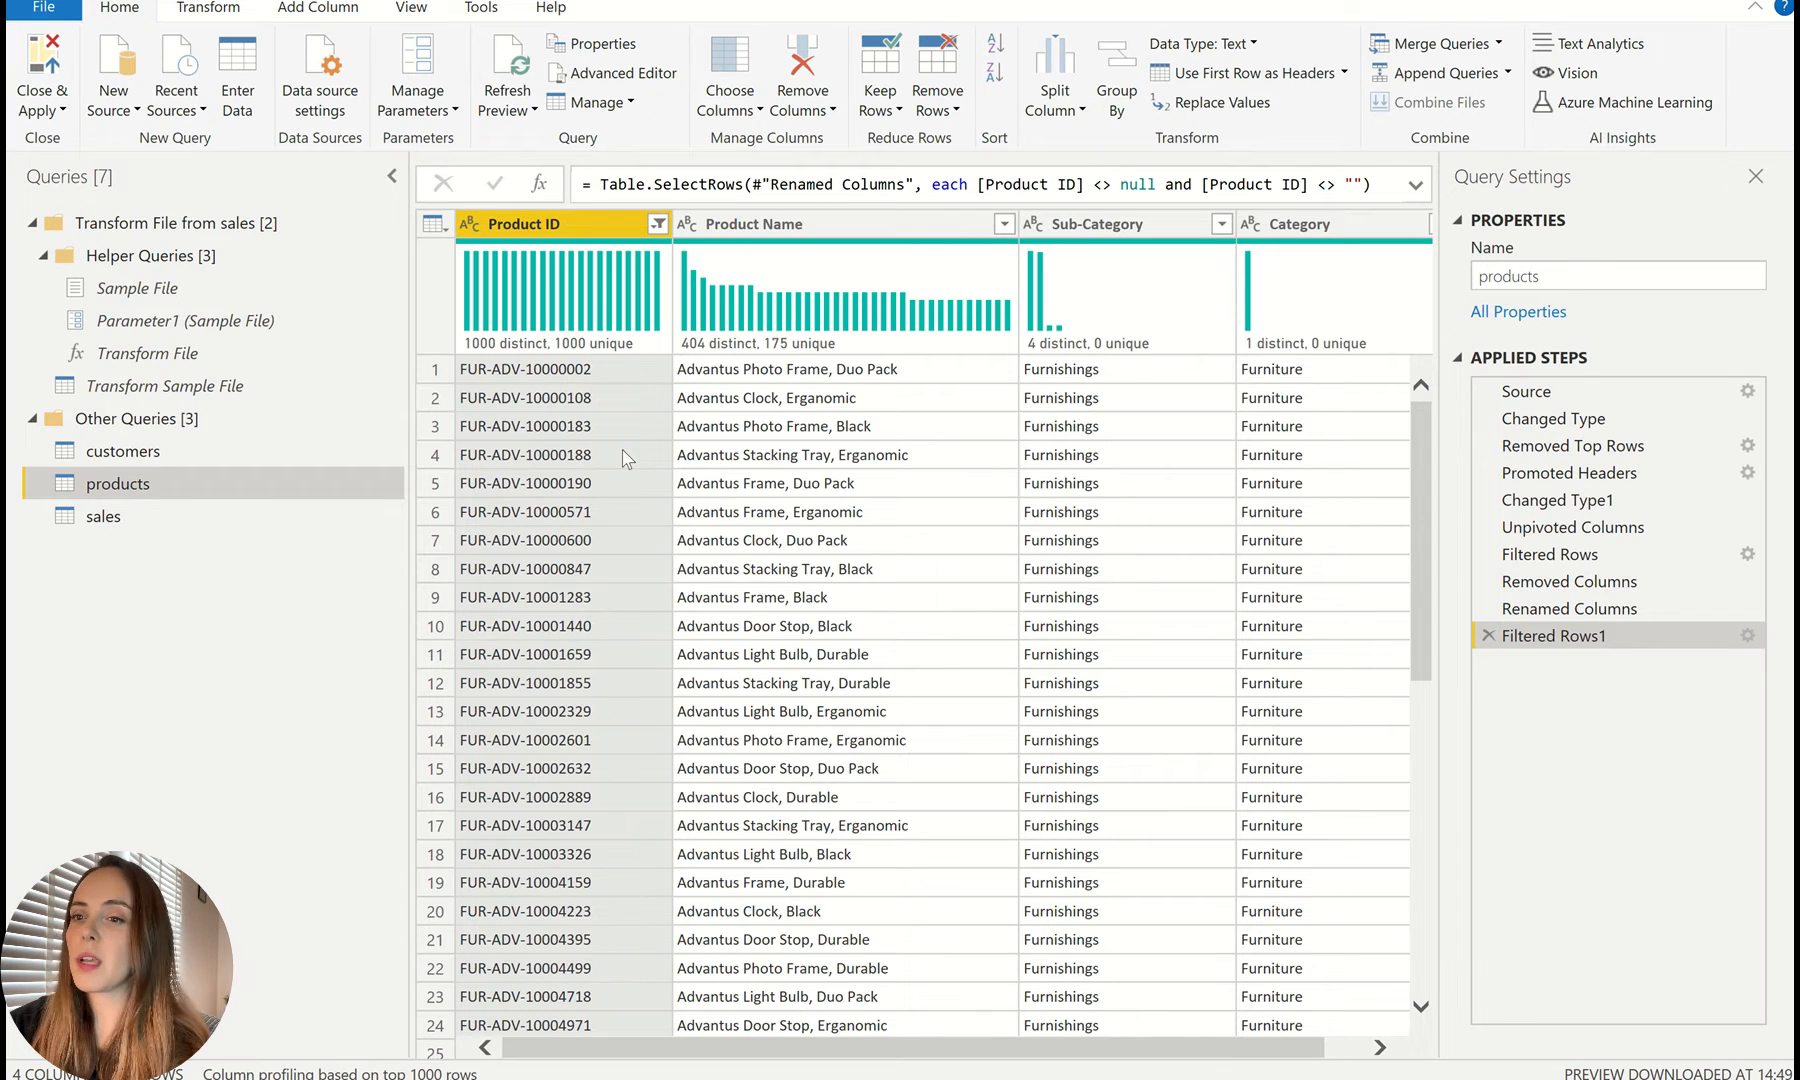
pyautogui.click(45, 60)
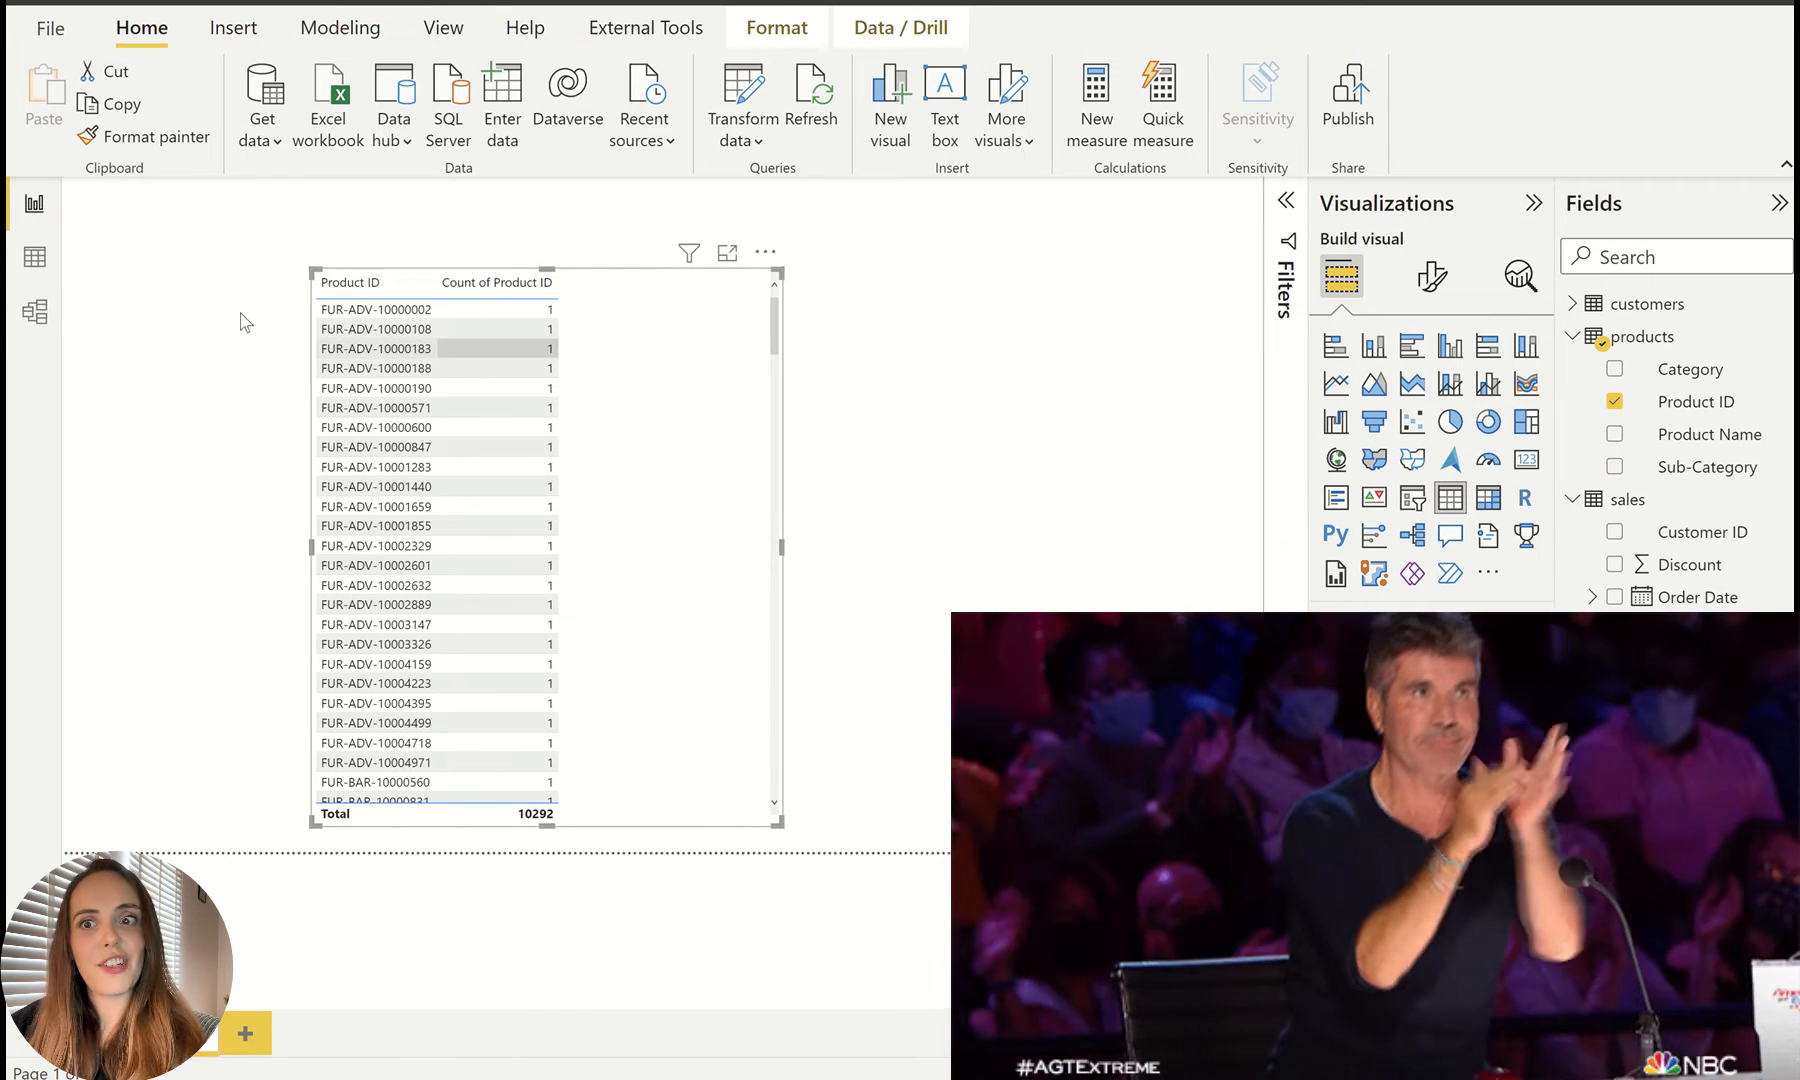
# Step: Relate sales Product ID to products Product ID and shift the products and sales tables apart in the model diagram
pyautogui.click(33, 312)
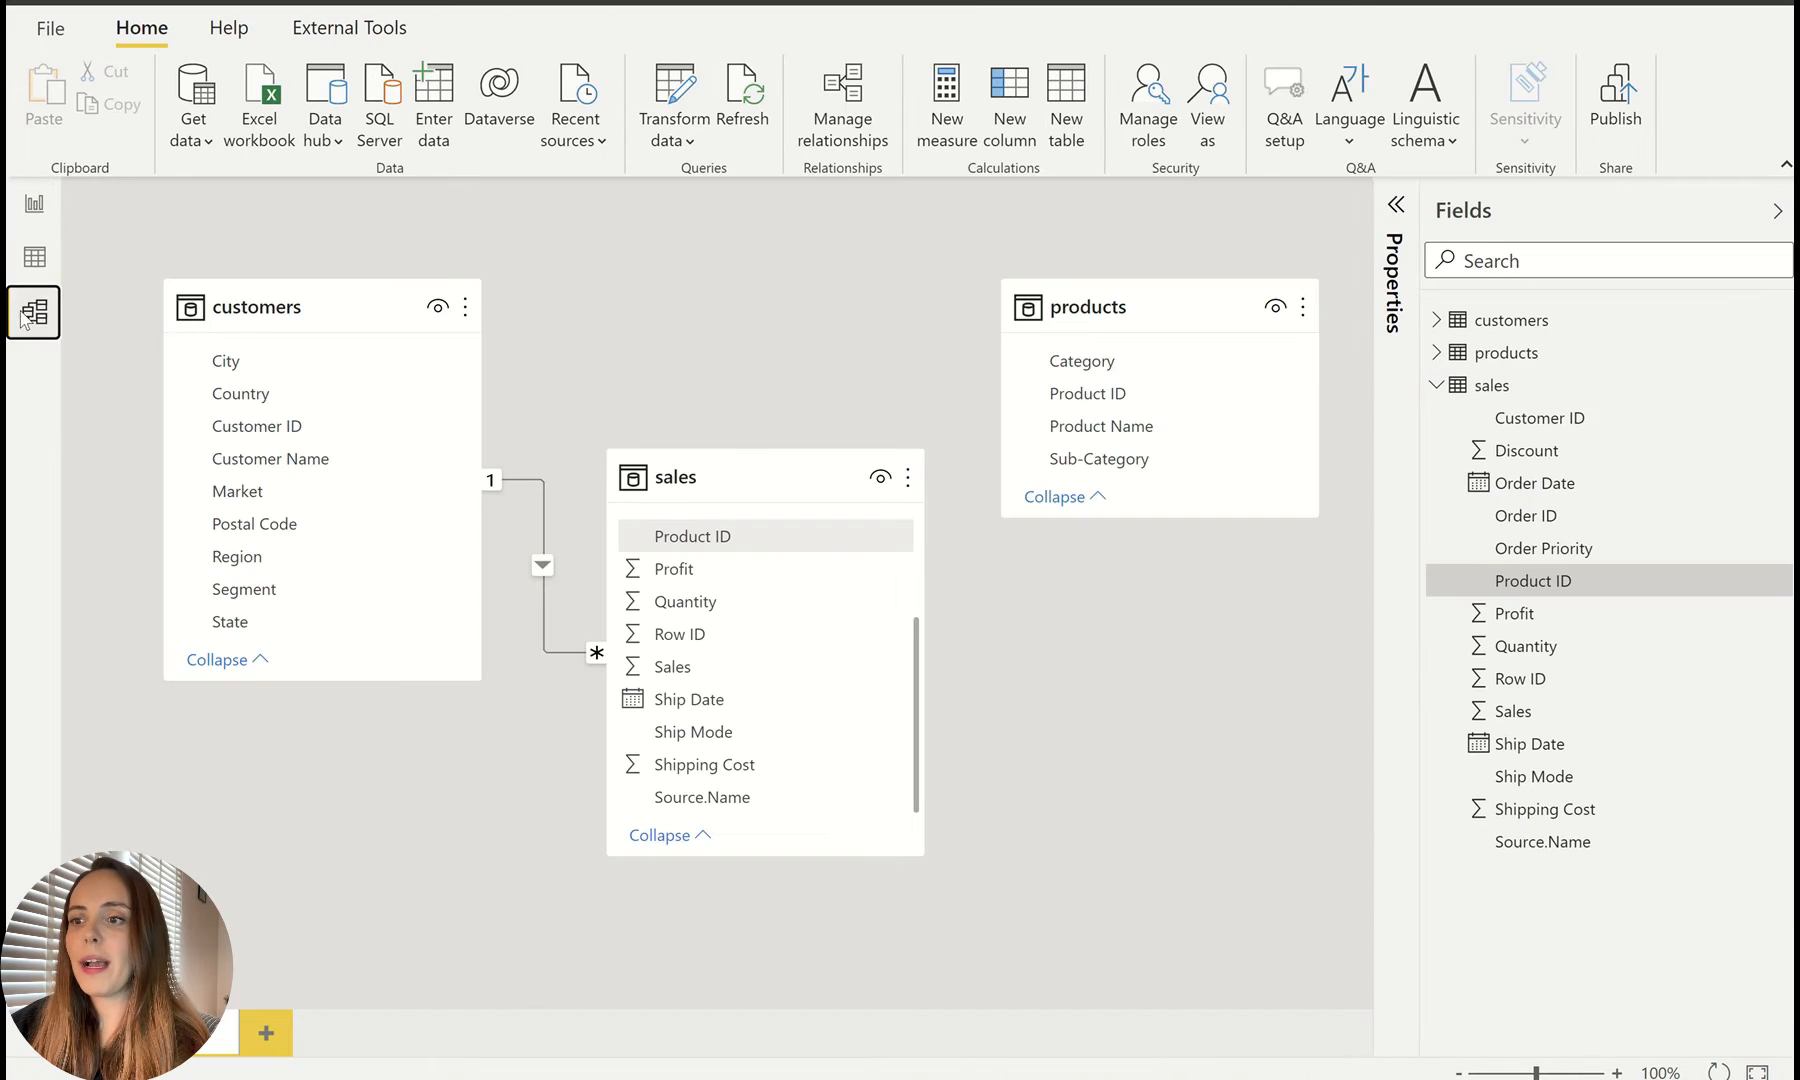
pyautogui.moveTo(682, 540); pyautogui.dragTo(1145, 398)
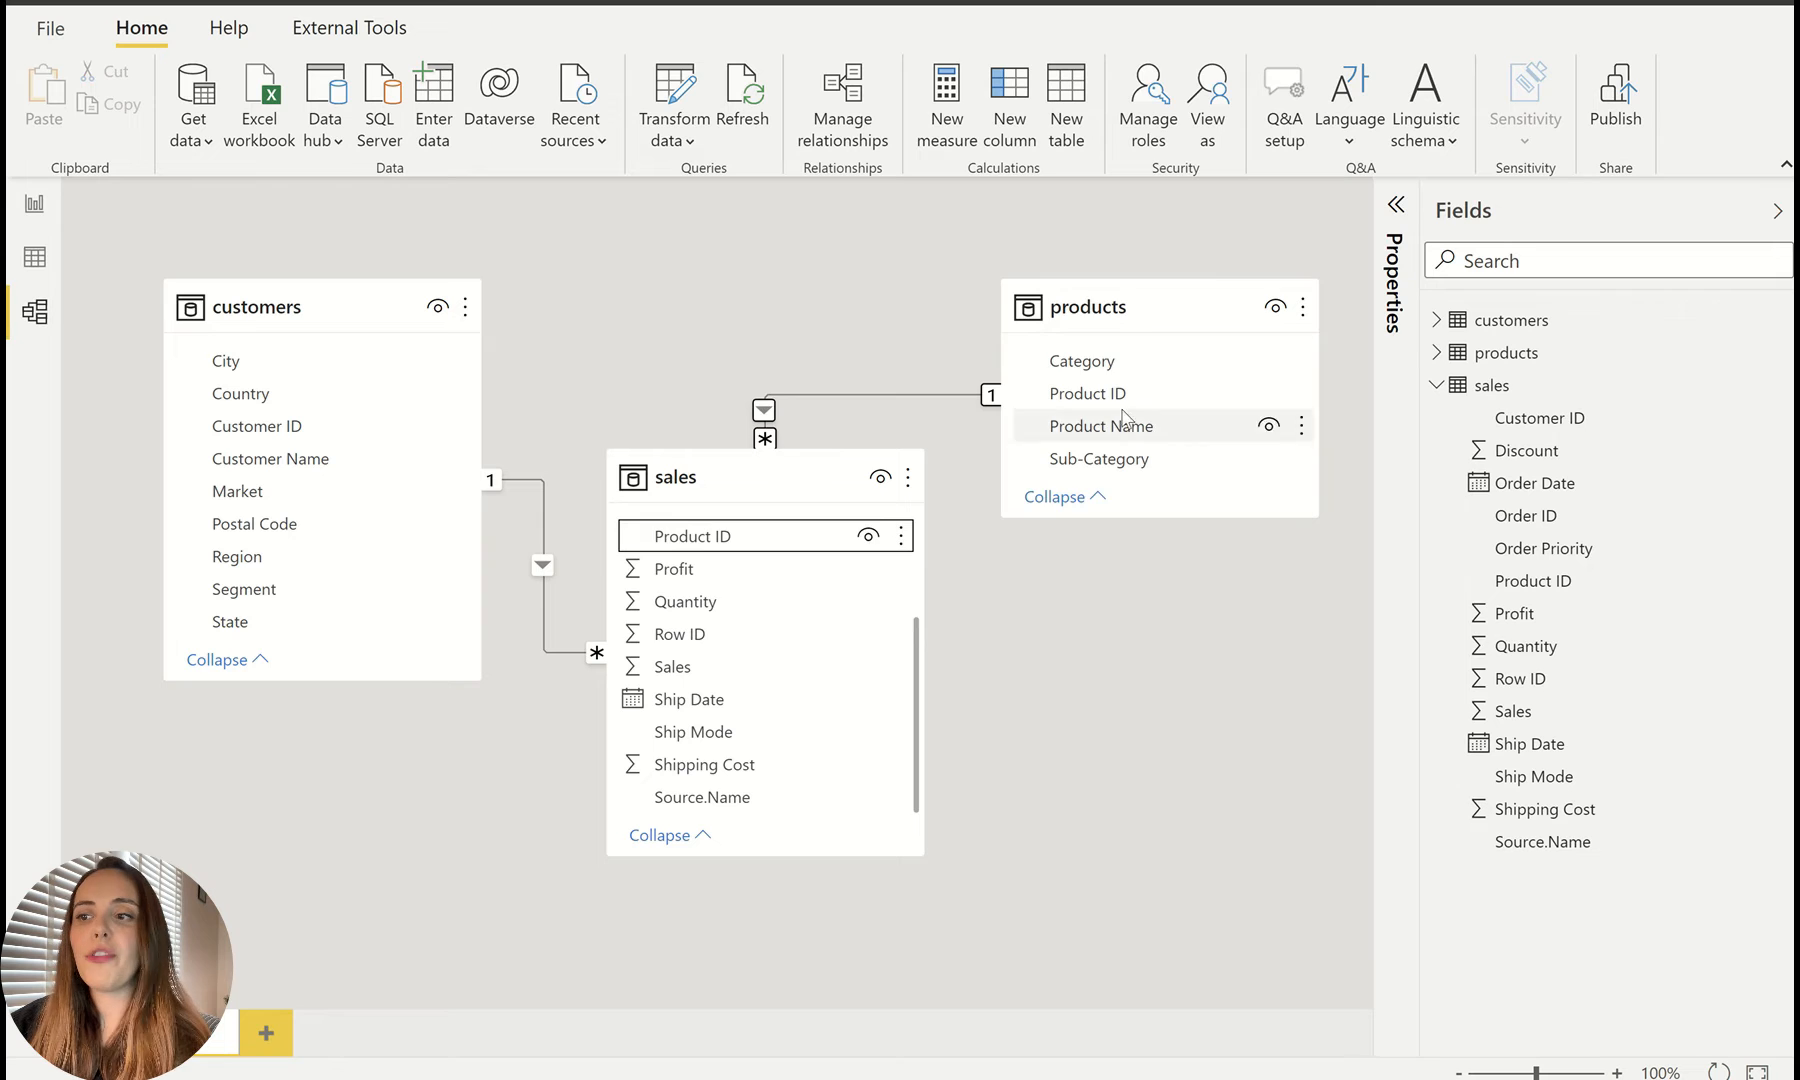
pyautogui.moveTo(1140, 320); pyautogui.dragTo(1180, 271)
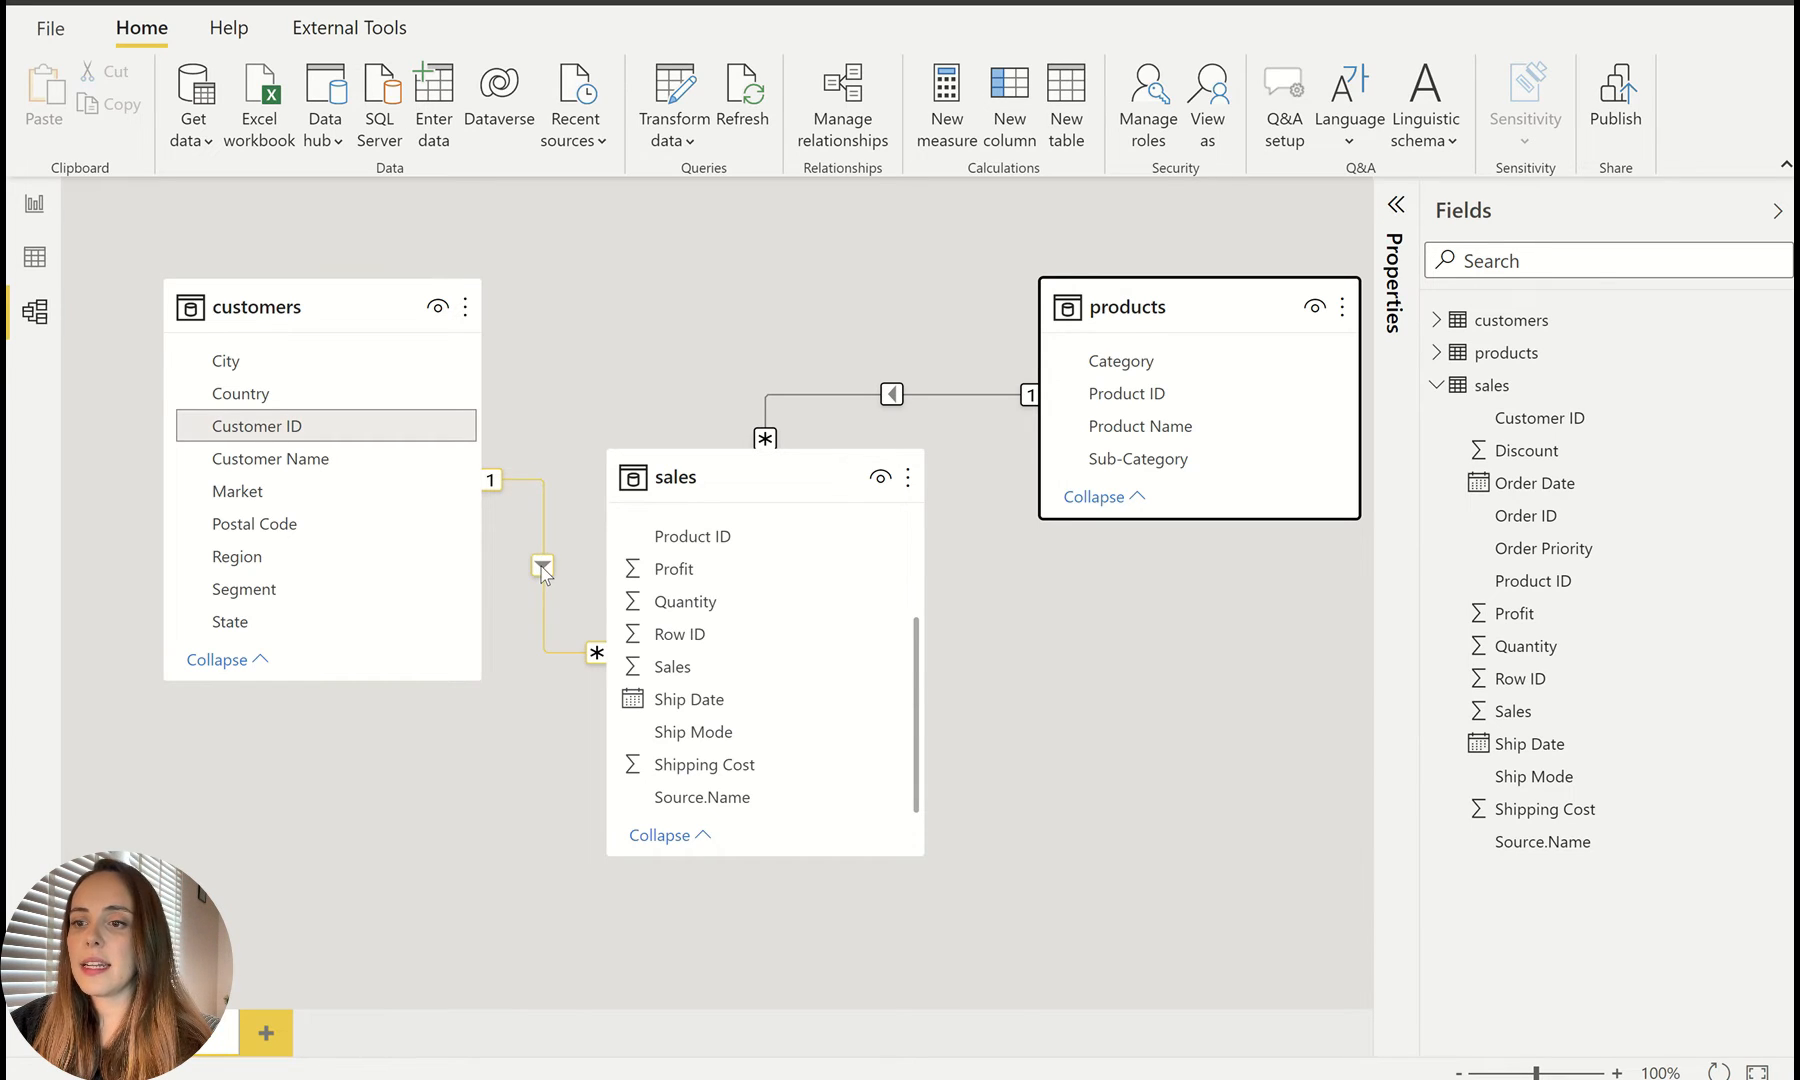
pyautogui.scroll(3, 735, 690)
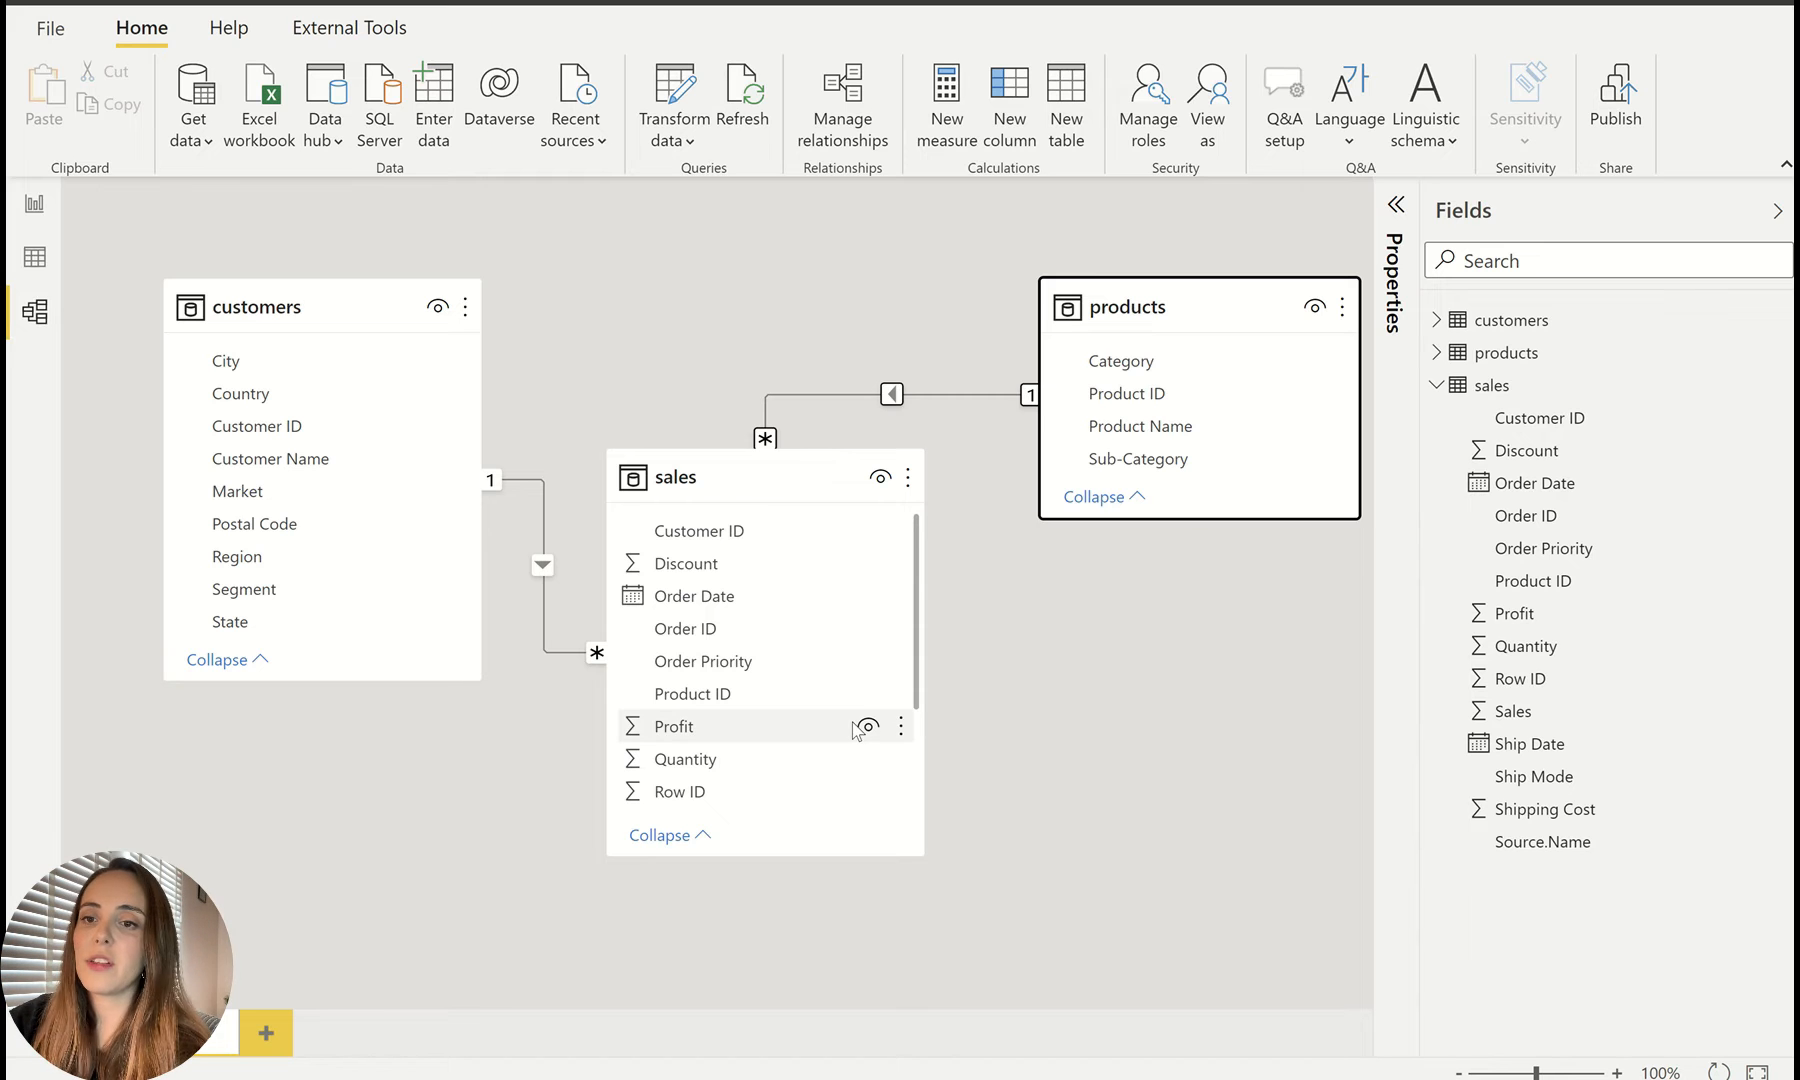
pyautogui.moveTo(777, 480); pyautogui.dragTo(788, 530)
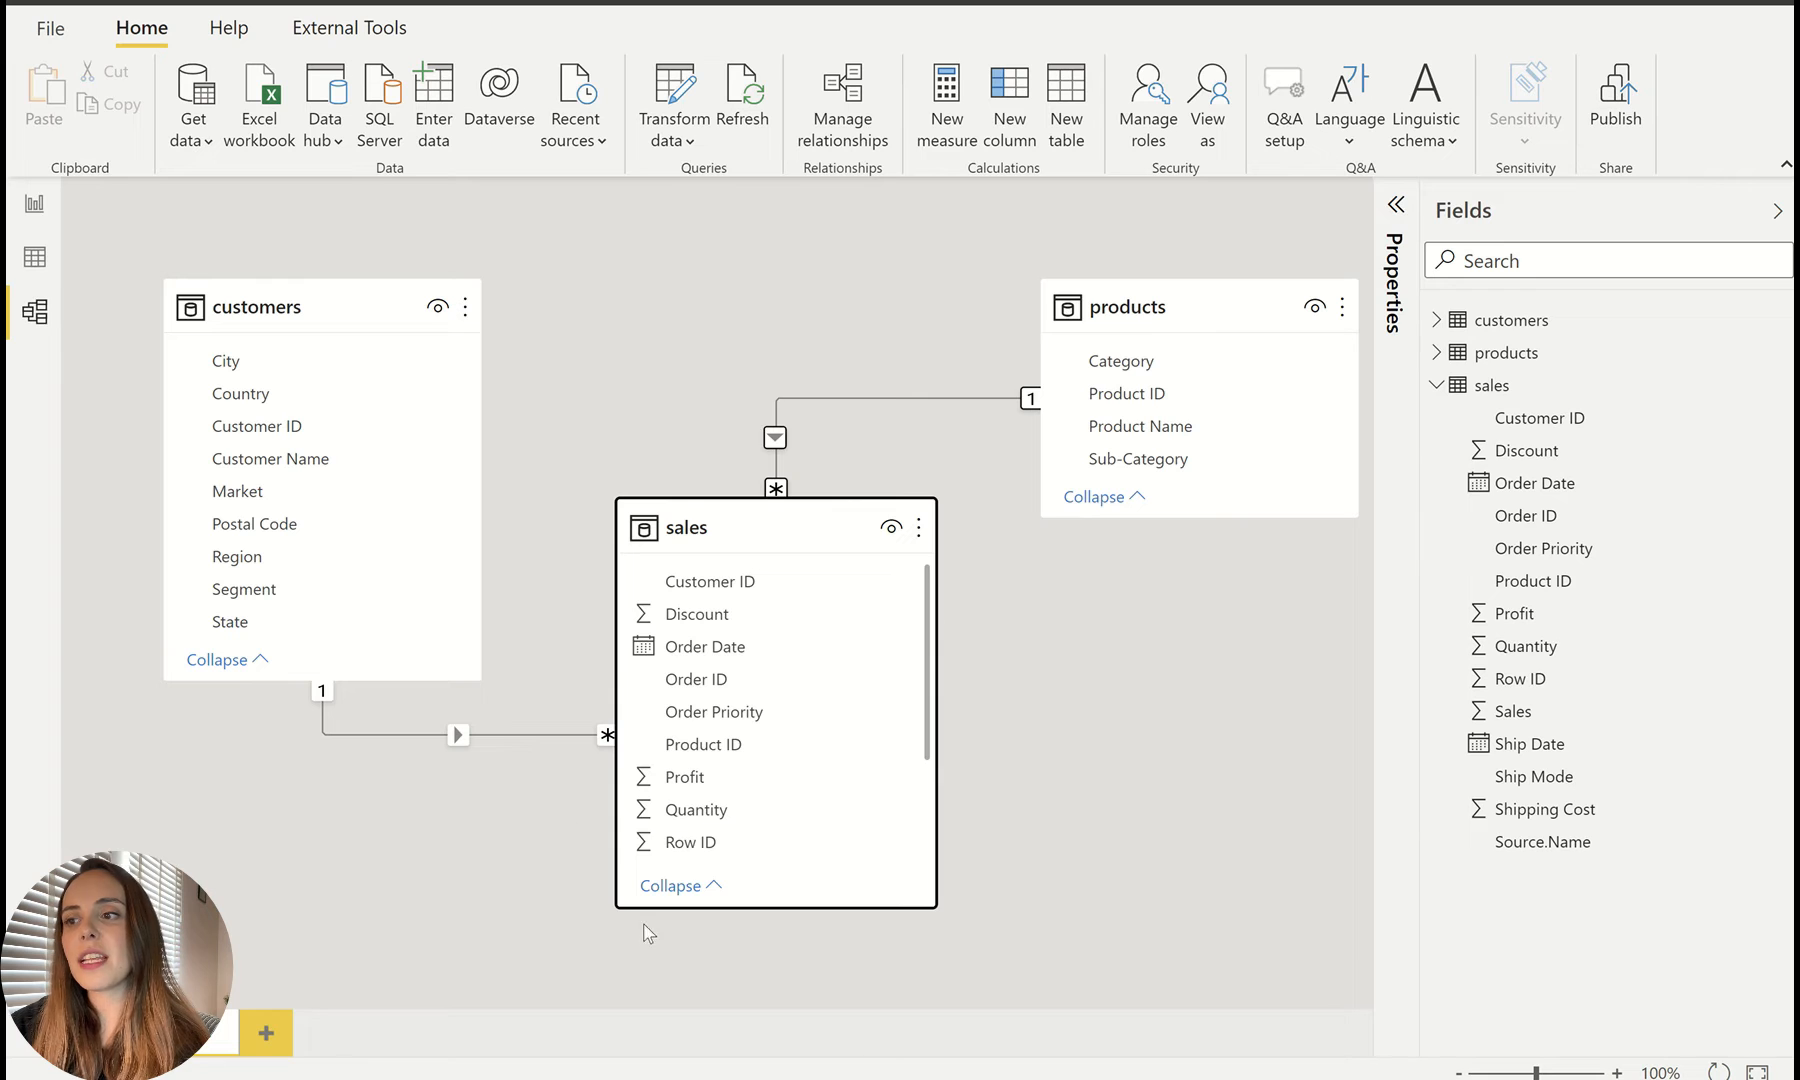
# Step: Create a new calculated table defined as Calendar table = CALENDARAUTO()
pyautogui.click(1150, 292)
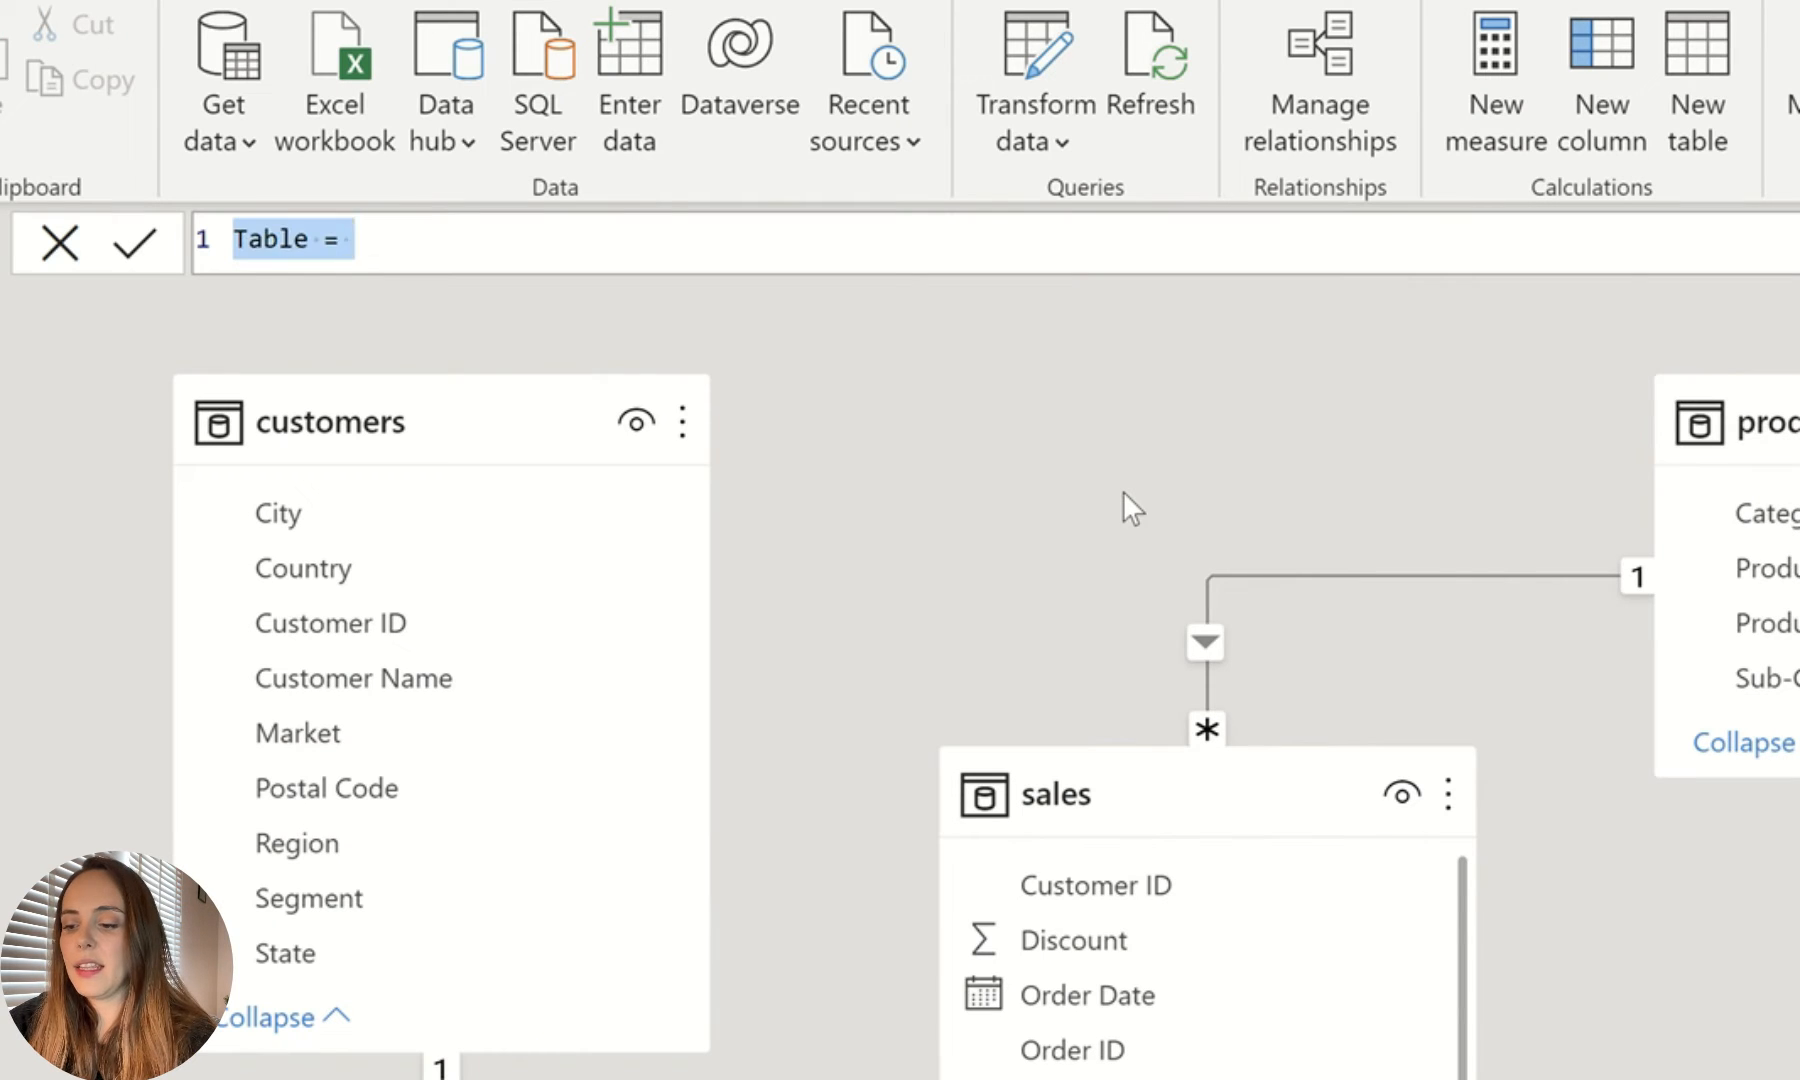
pyautogui.write('Cale')
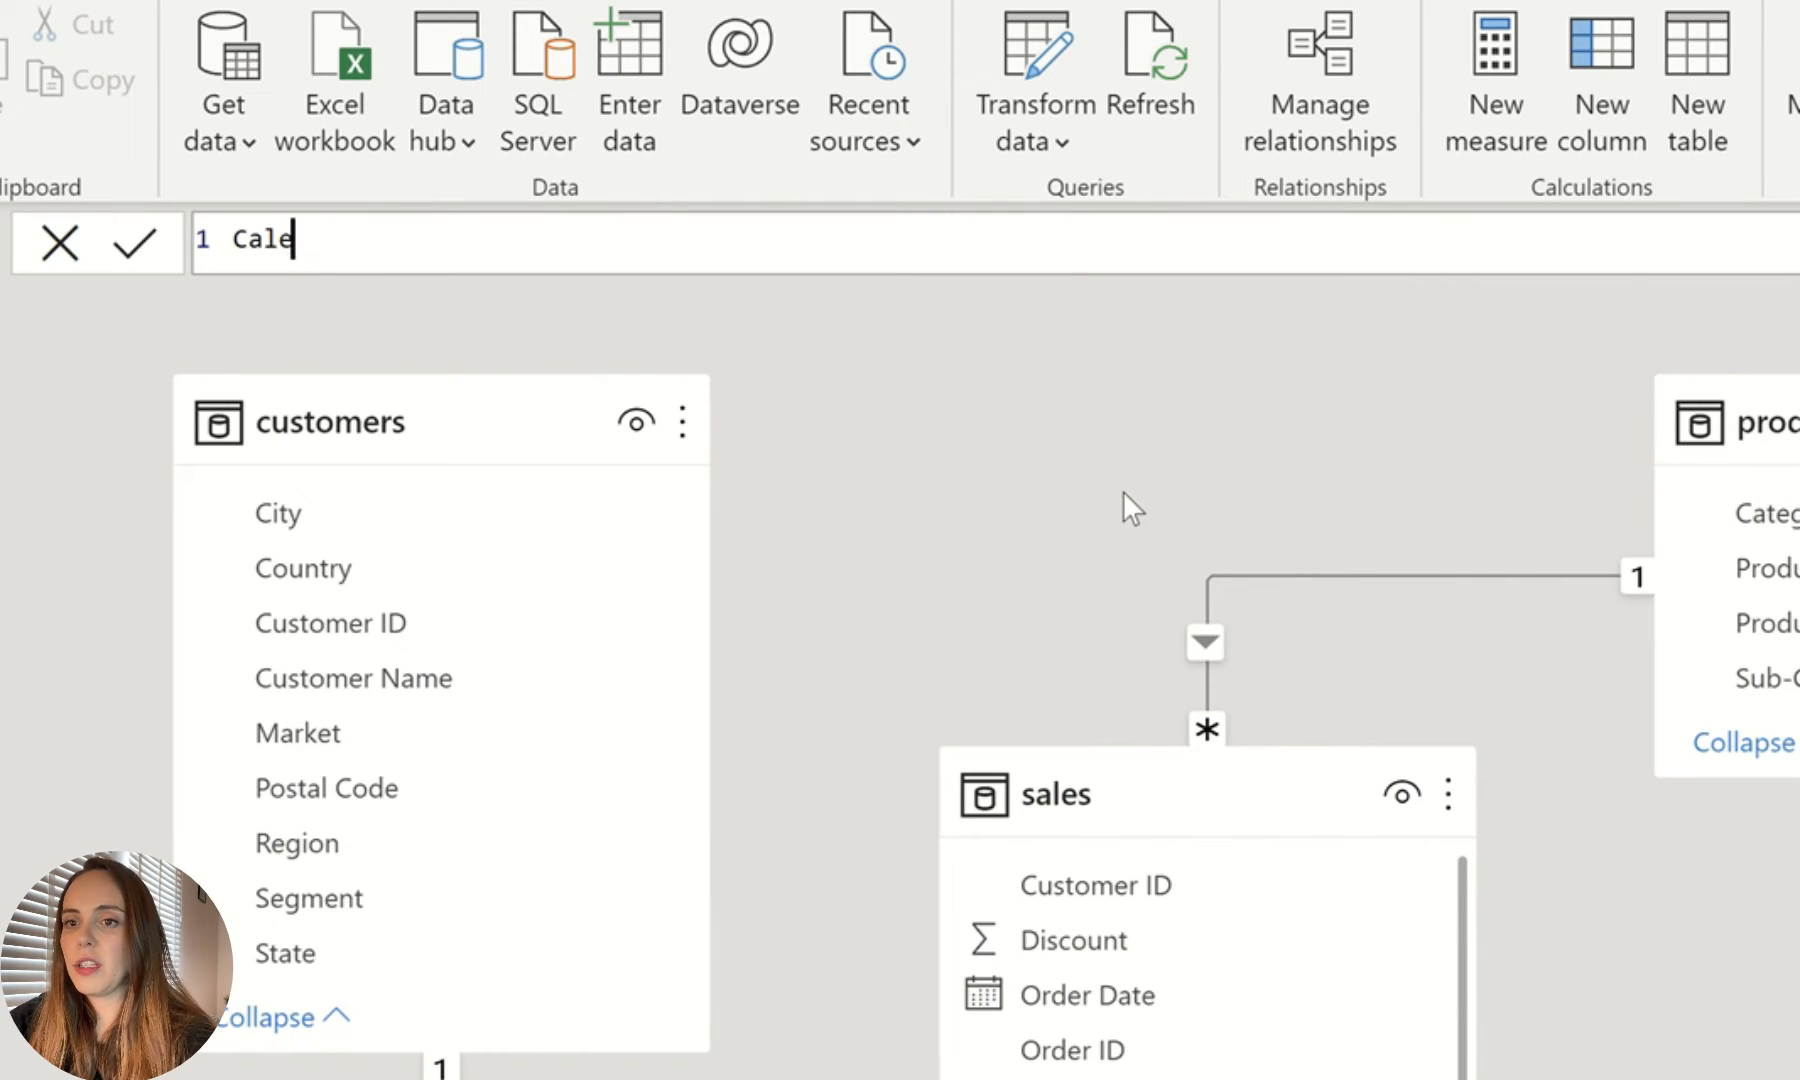
pyautogui.write('ndar table =')
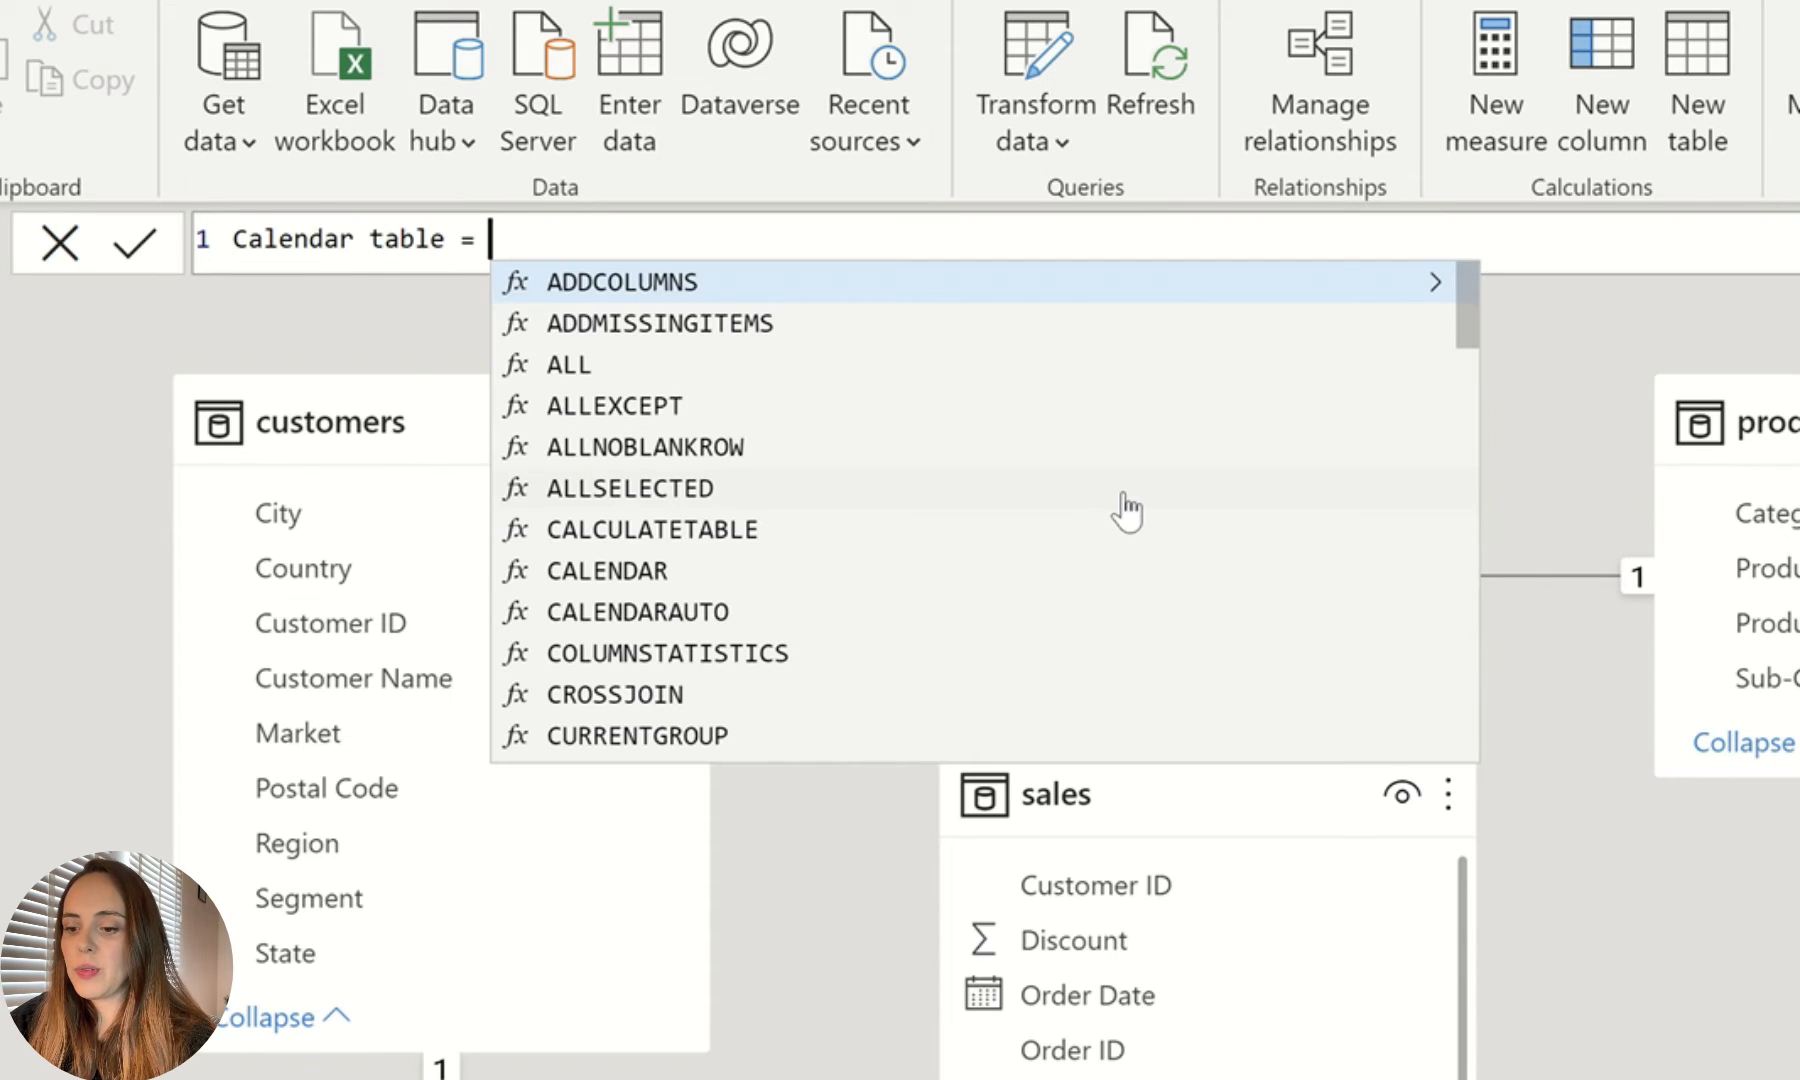
pyautogui.write(' calend')
pyautogui.press('Down')
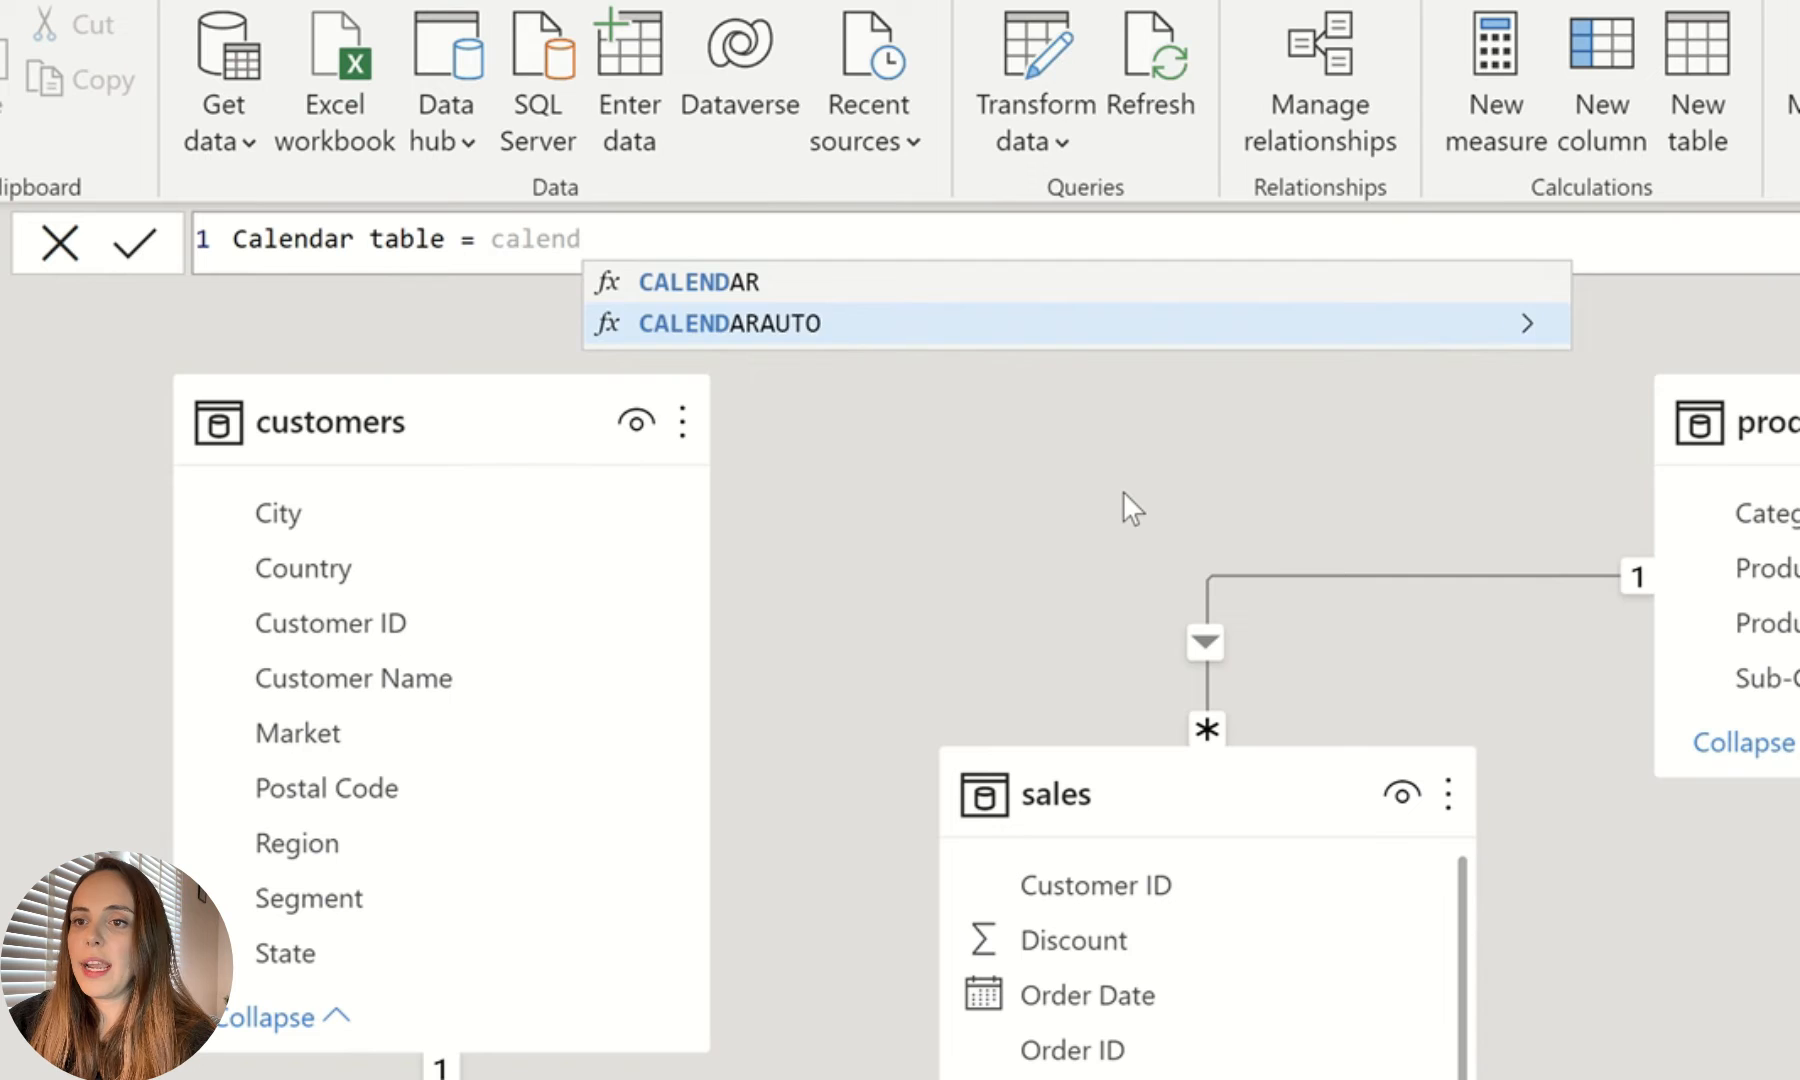
pyautogui.press('Tab')
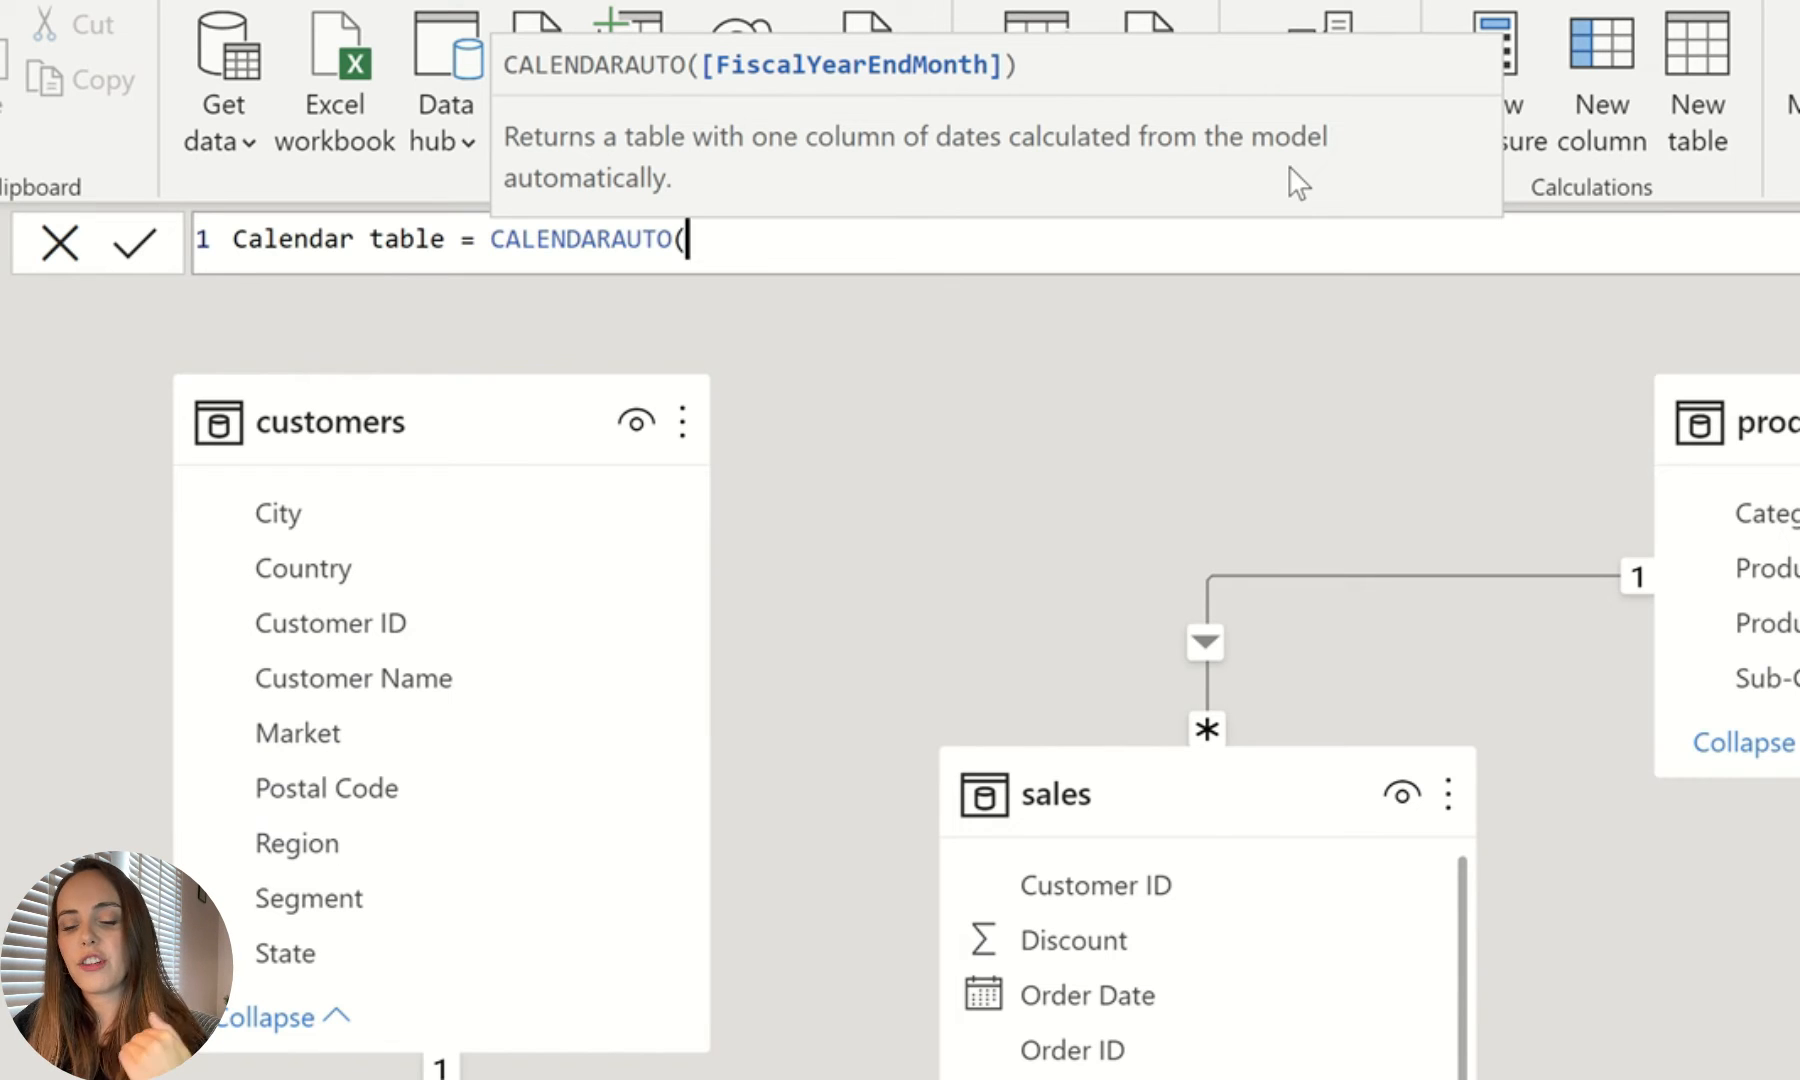
pyautogui.write(')')
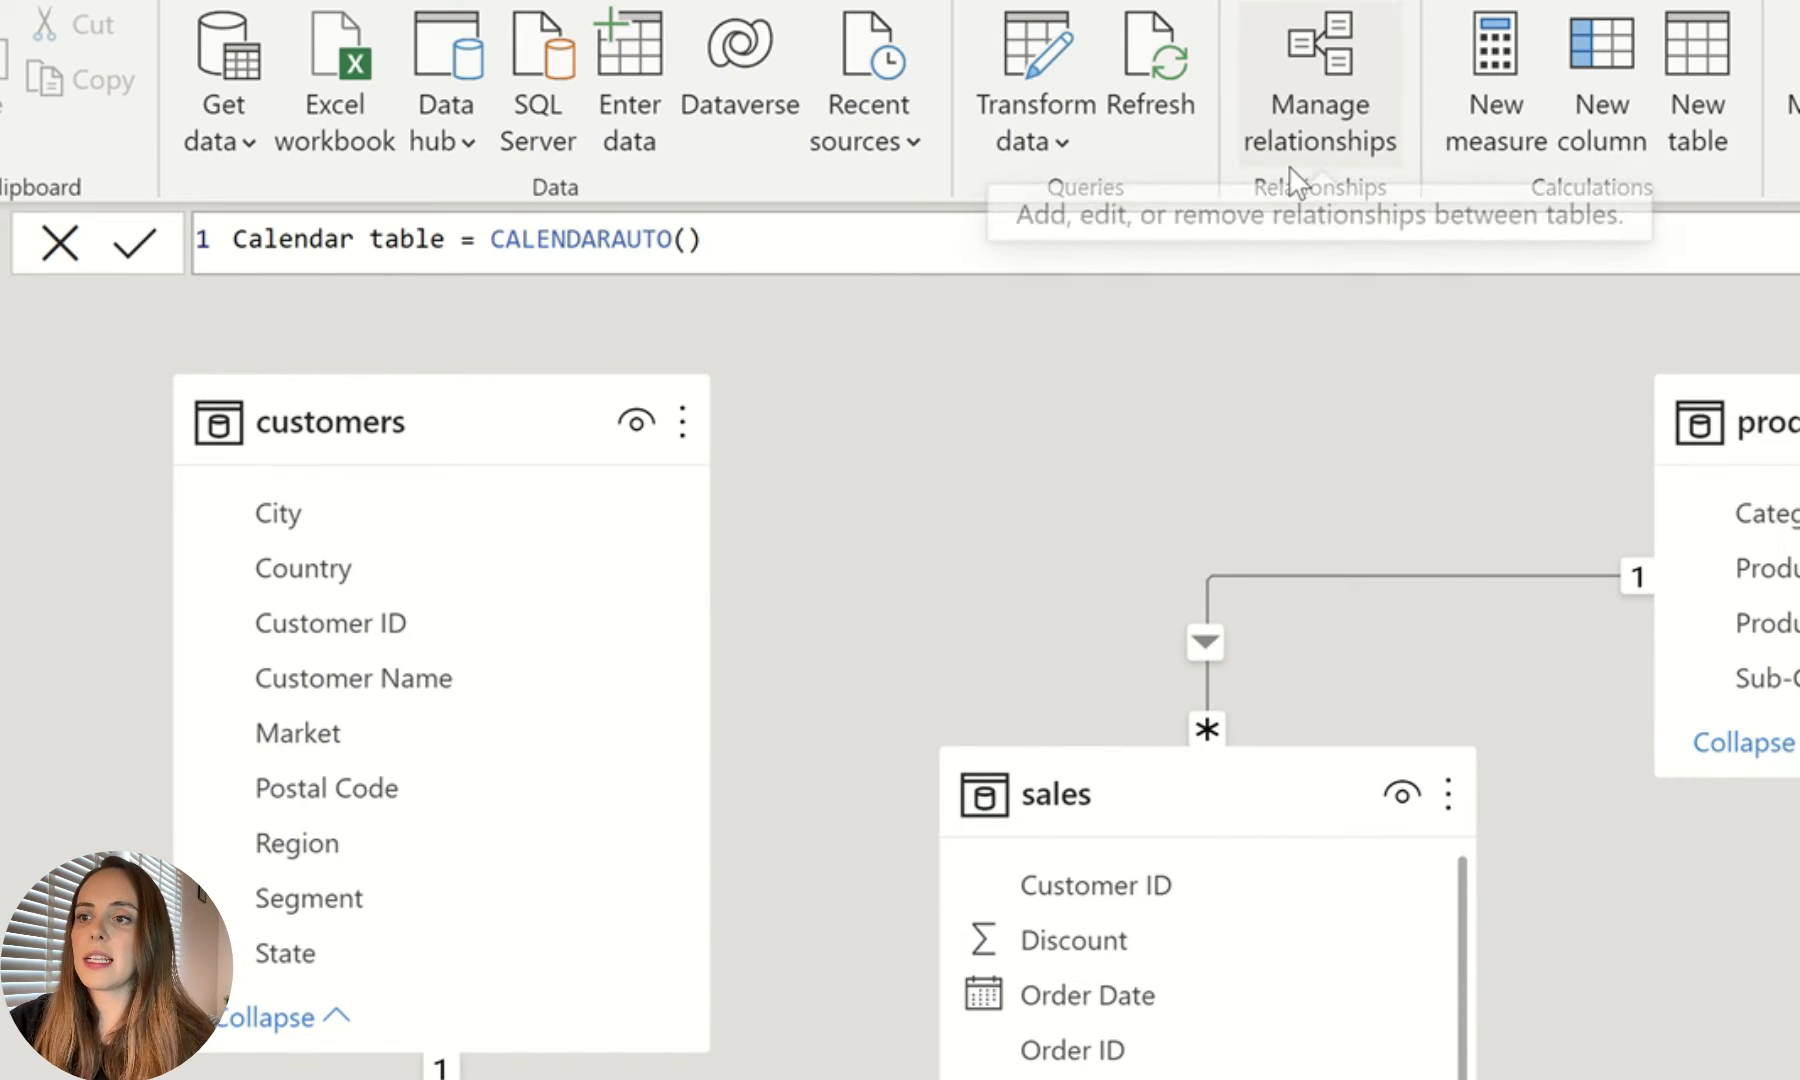
pyautogui.press('Return')
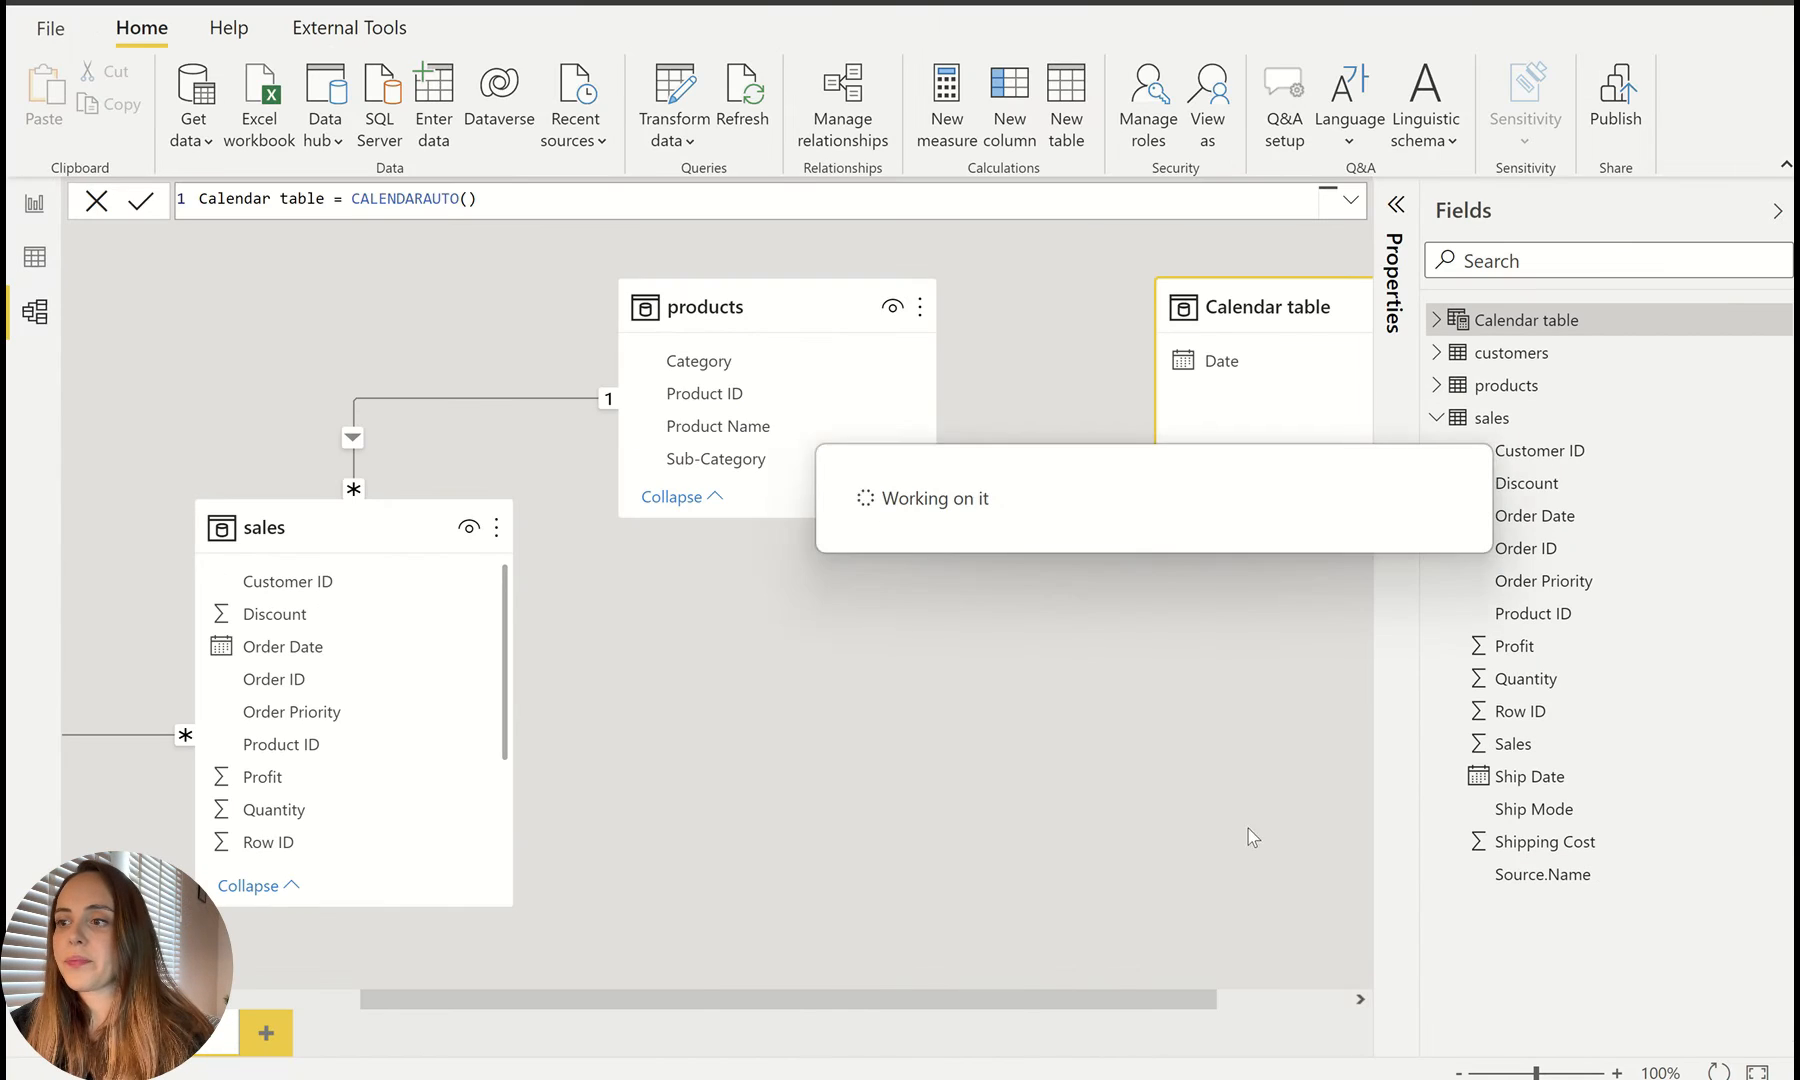
# Step: Format the calendar table's Date column as *14/03/2001 (Short Date) in the data view
pyautogui.click(35, 262)
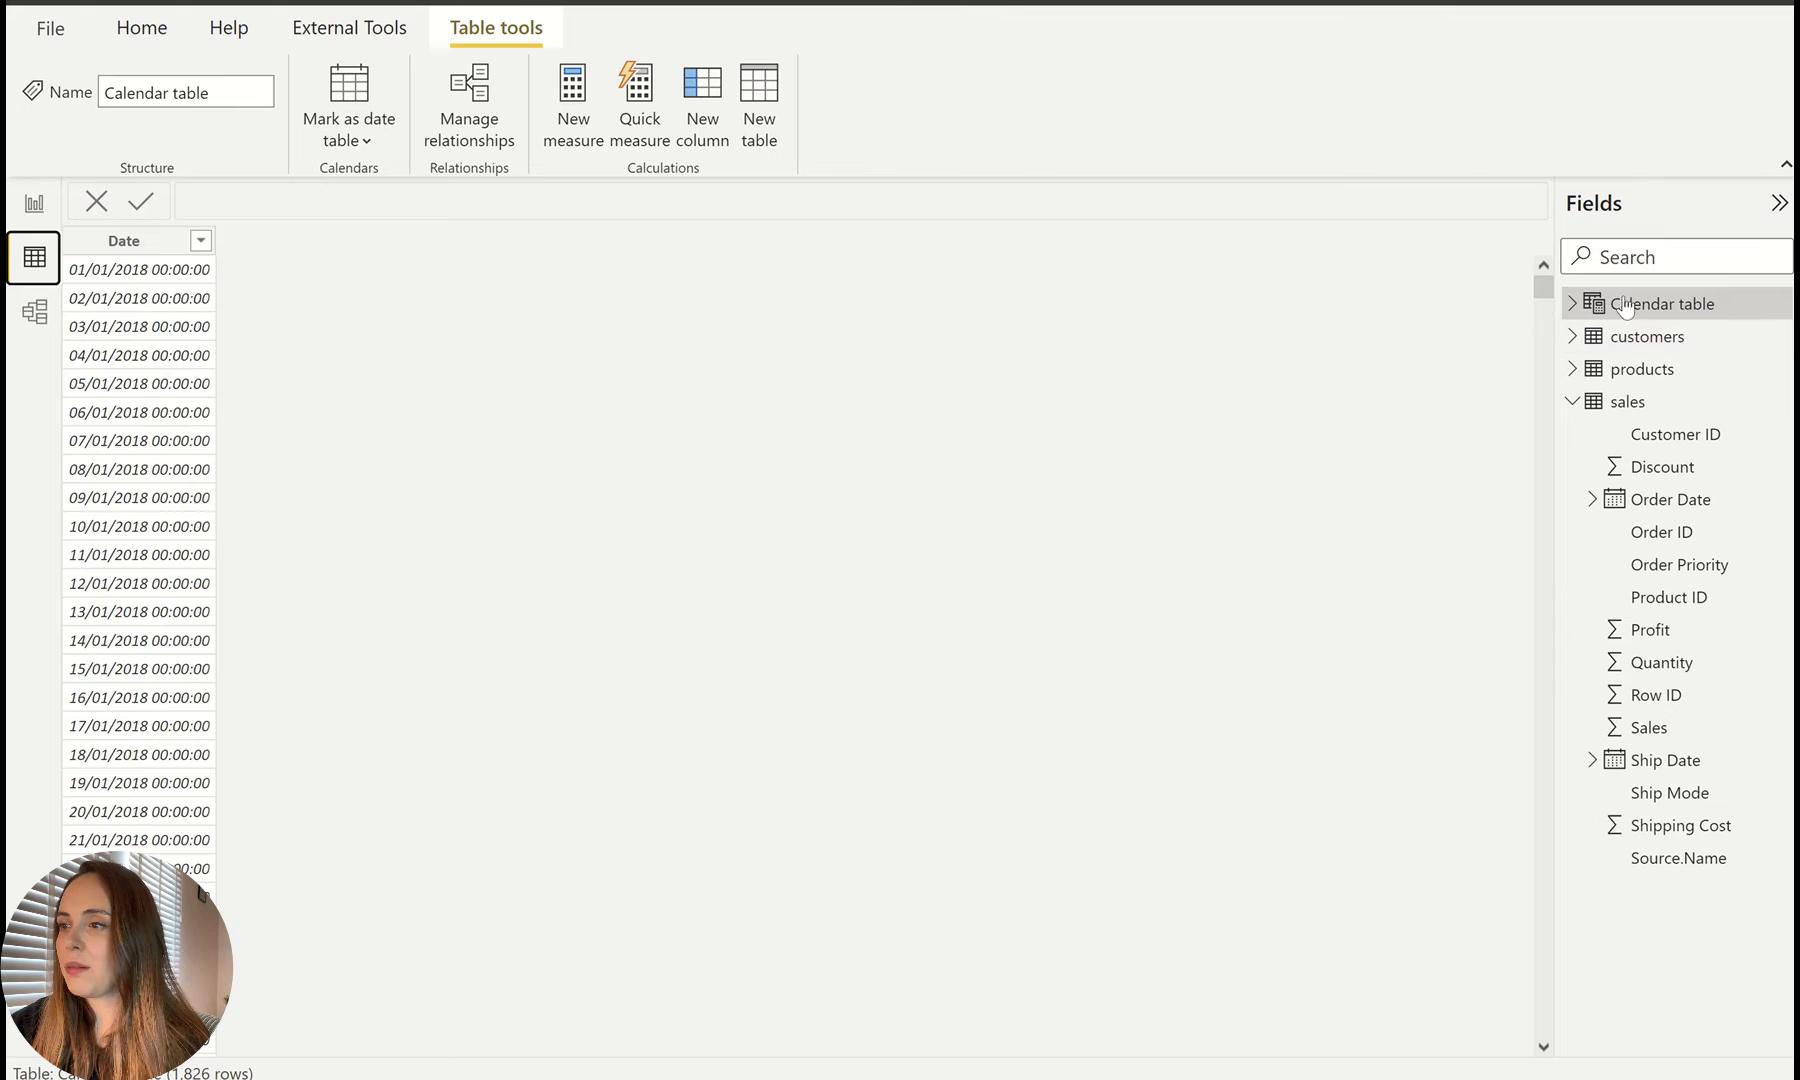
pyautogui.click(124, 240)
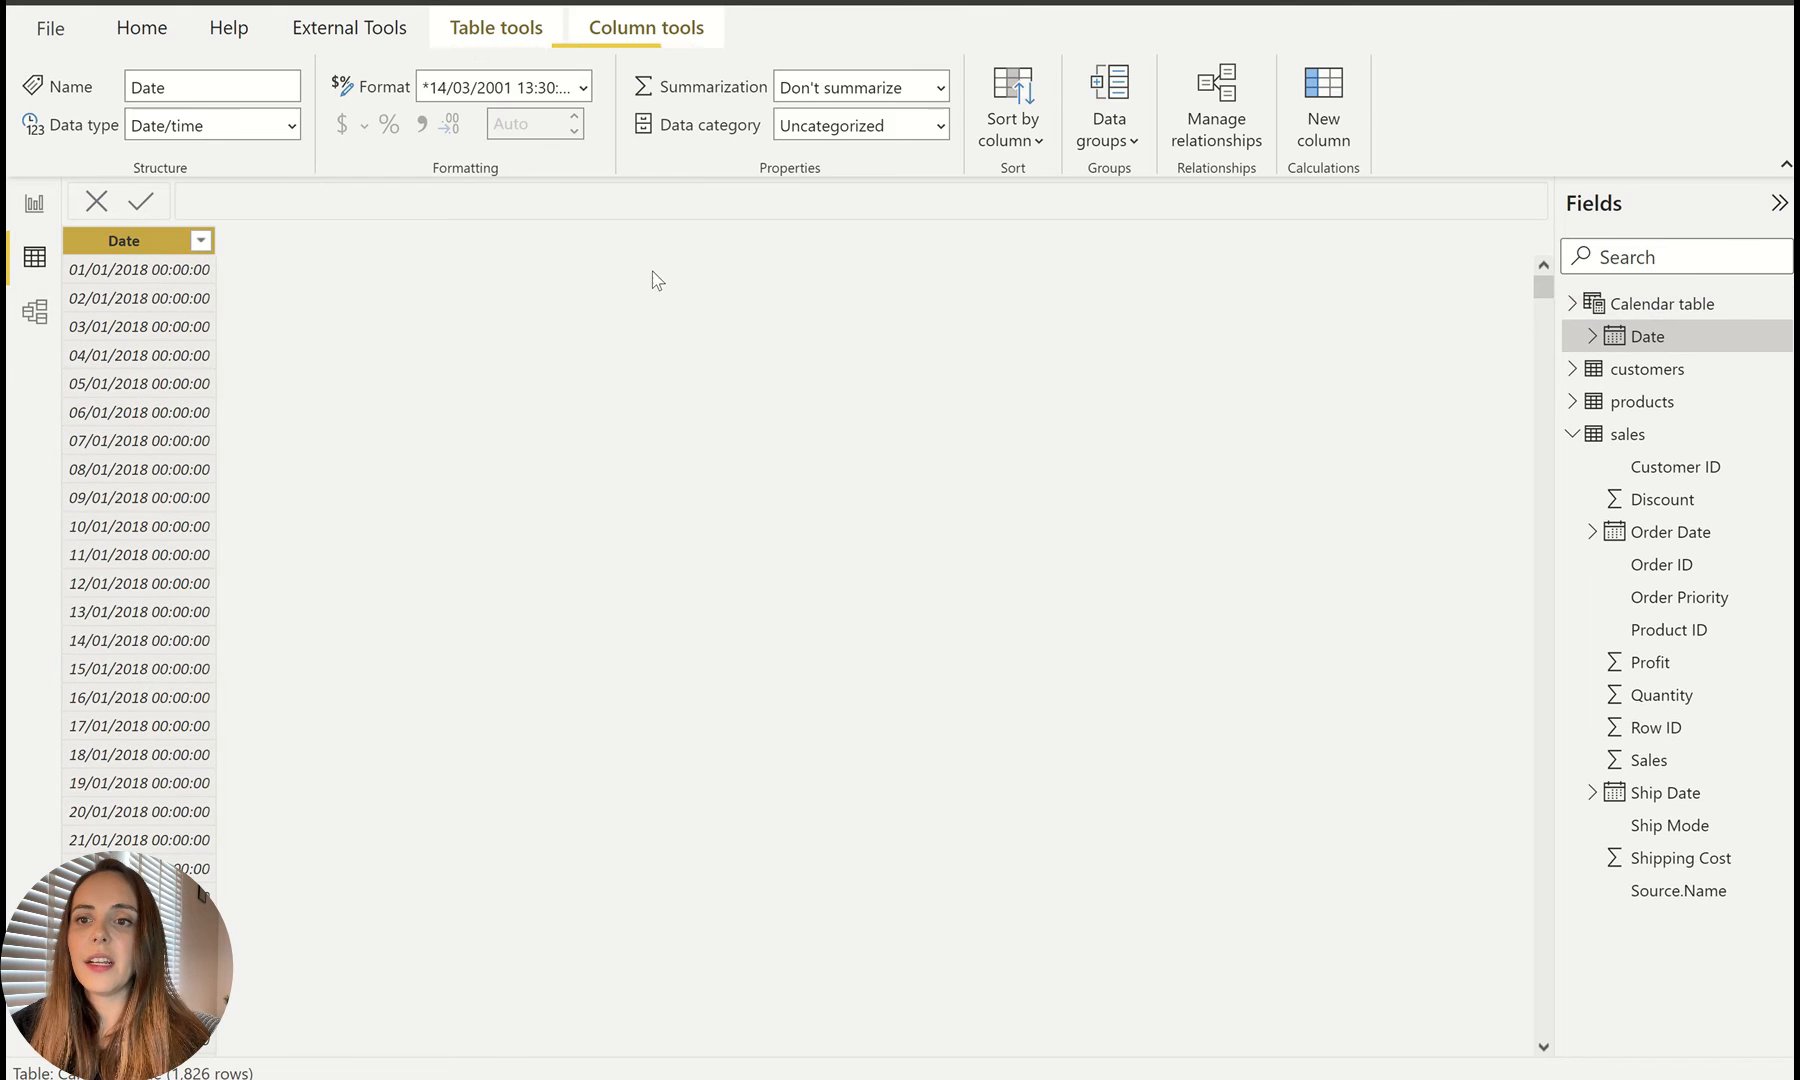
pyautogui.click(585, 88)
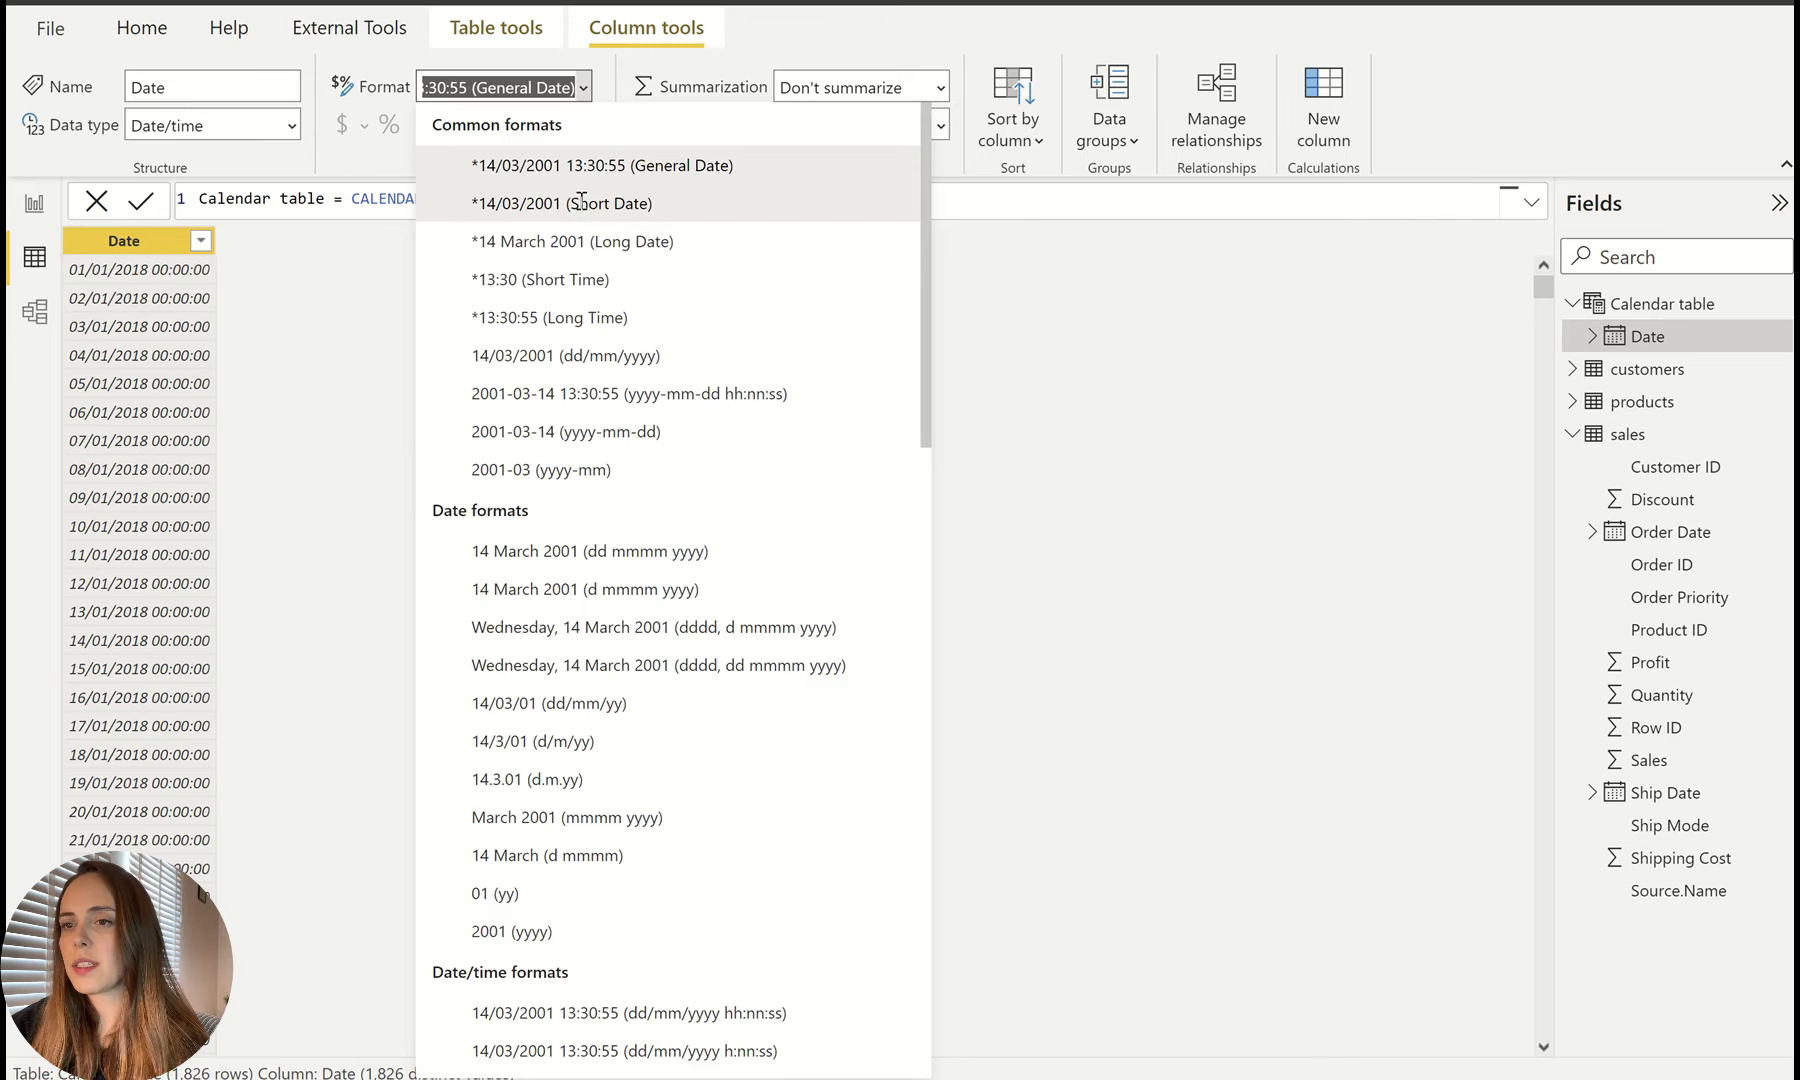
pyautogui.click(485, 205)
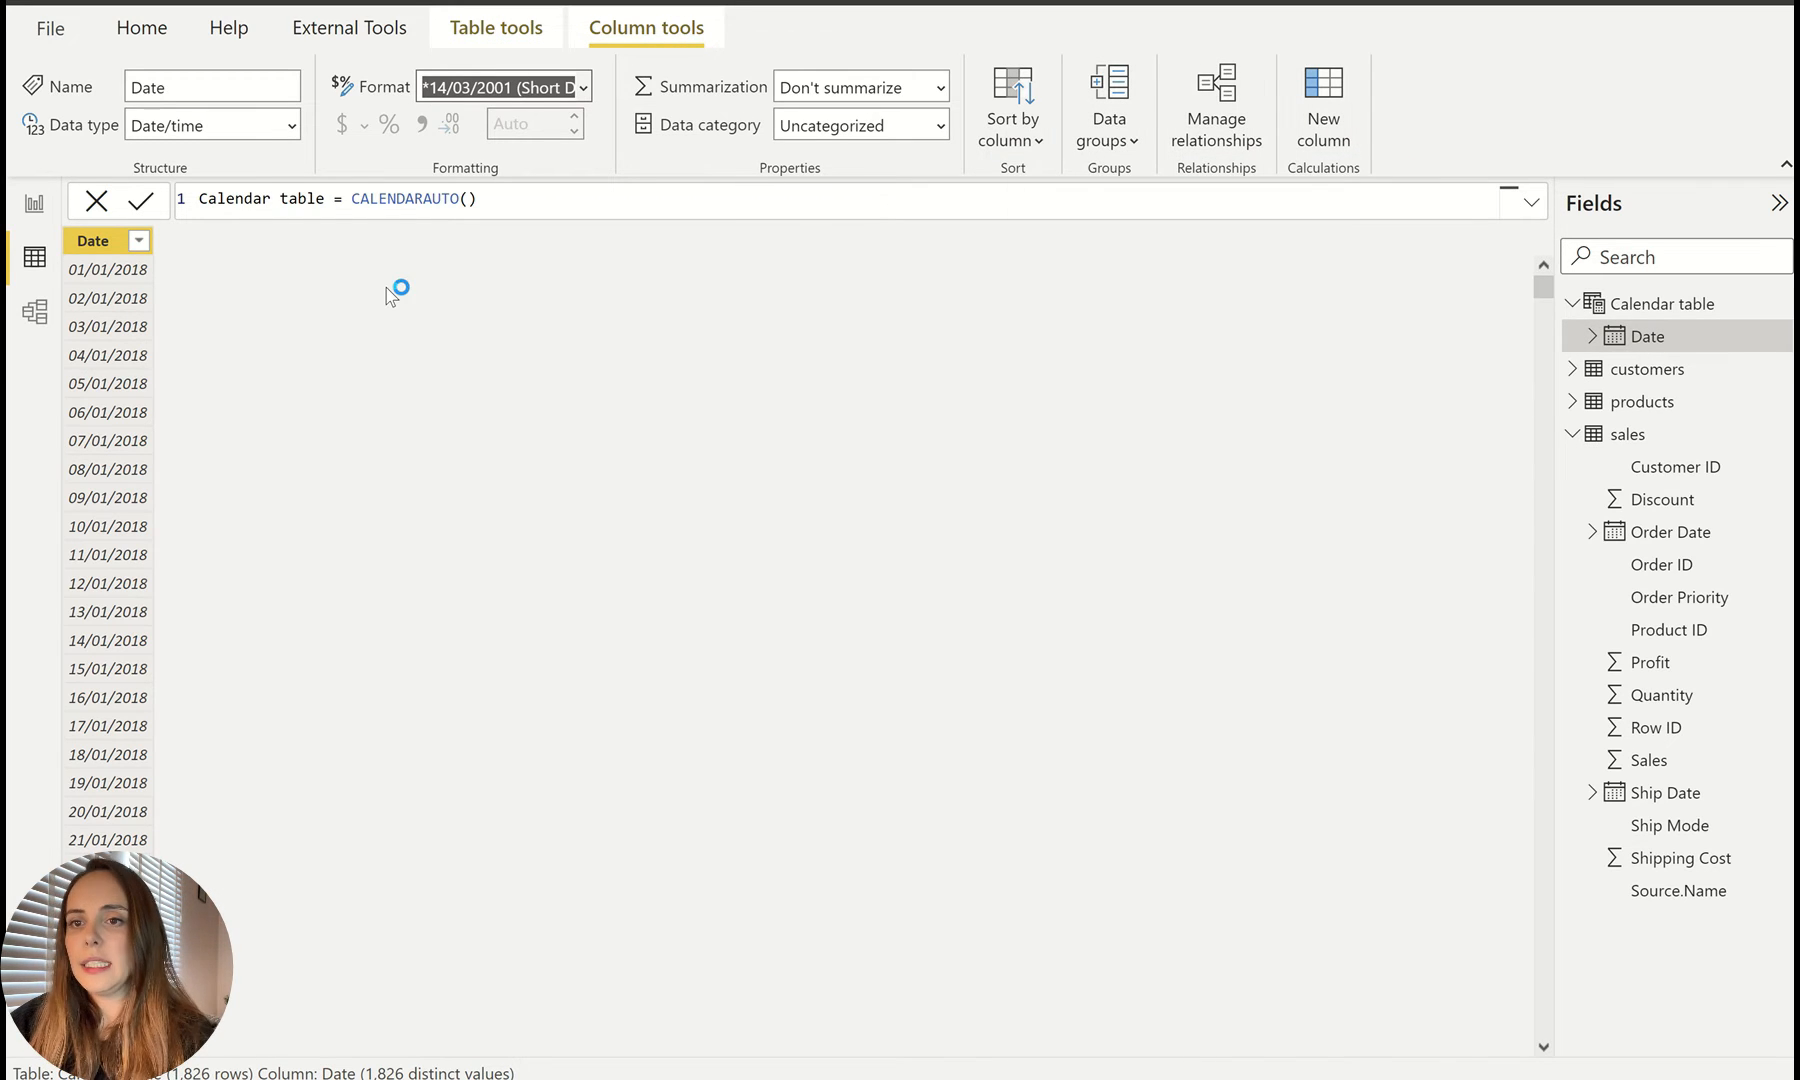
# Step: Add a calculated column to the calendar table defined as Year = YEAR('Calendar table'[Date])
pyautogui.write('YEa')
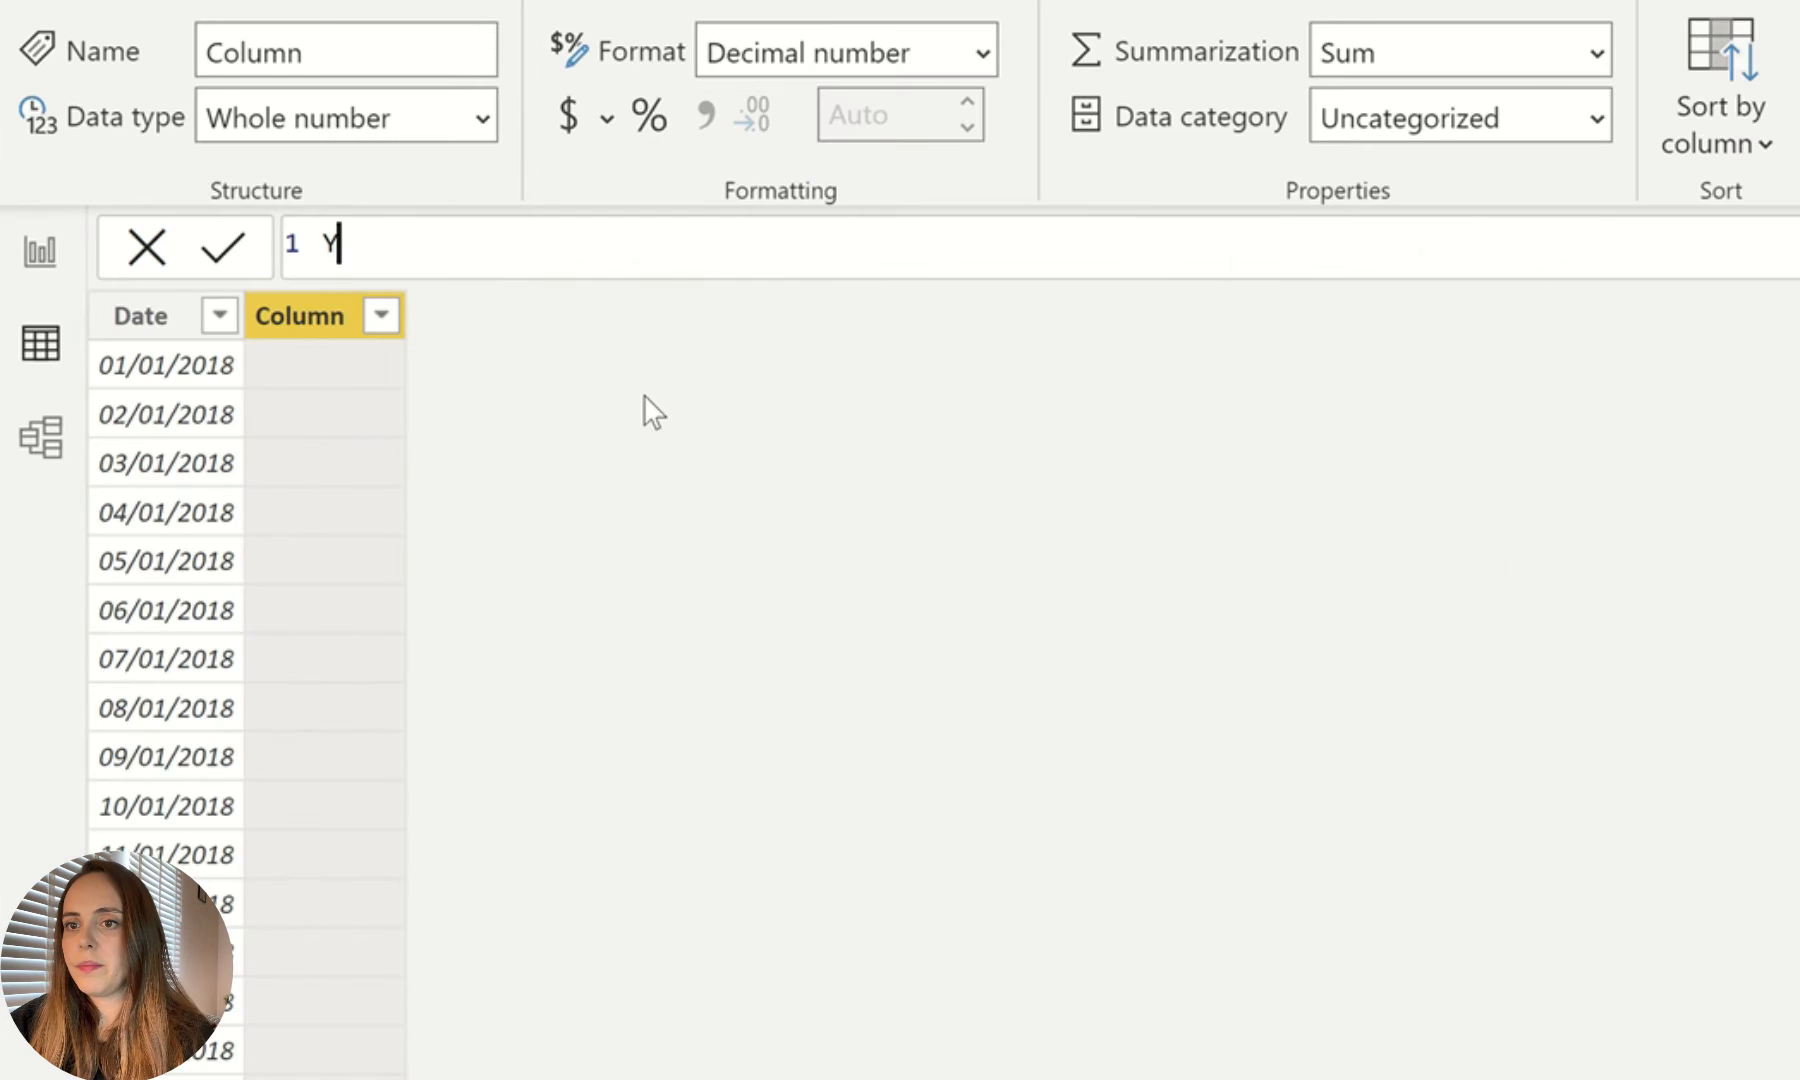
pyautogui.press('BackSpace')
pyautogui.press('BackSpace')
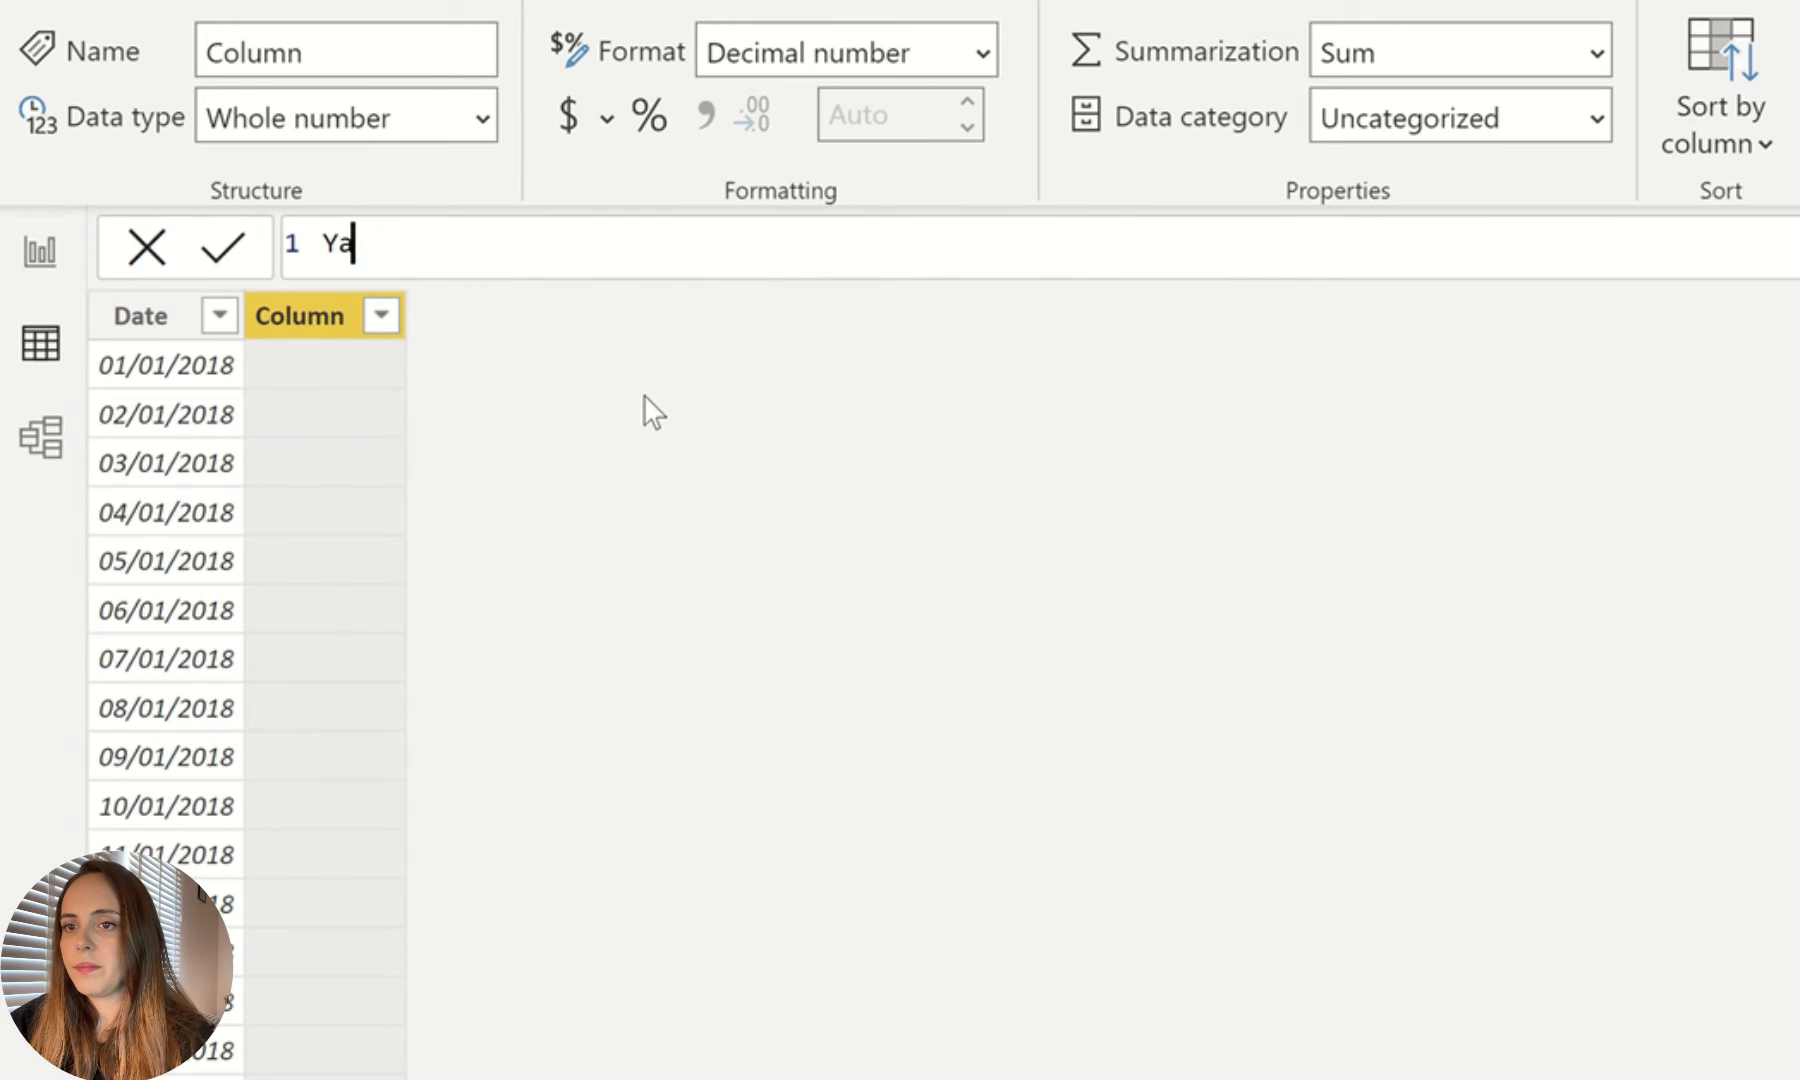
pyautogui.write('ear = year')
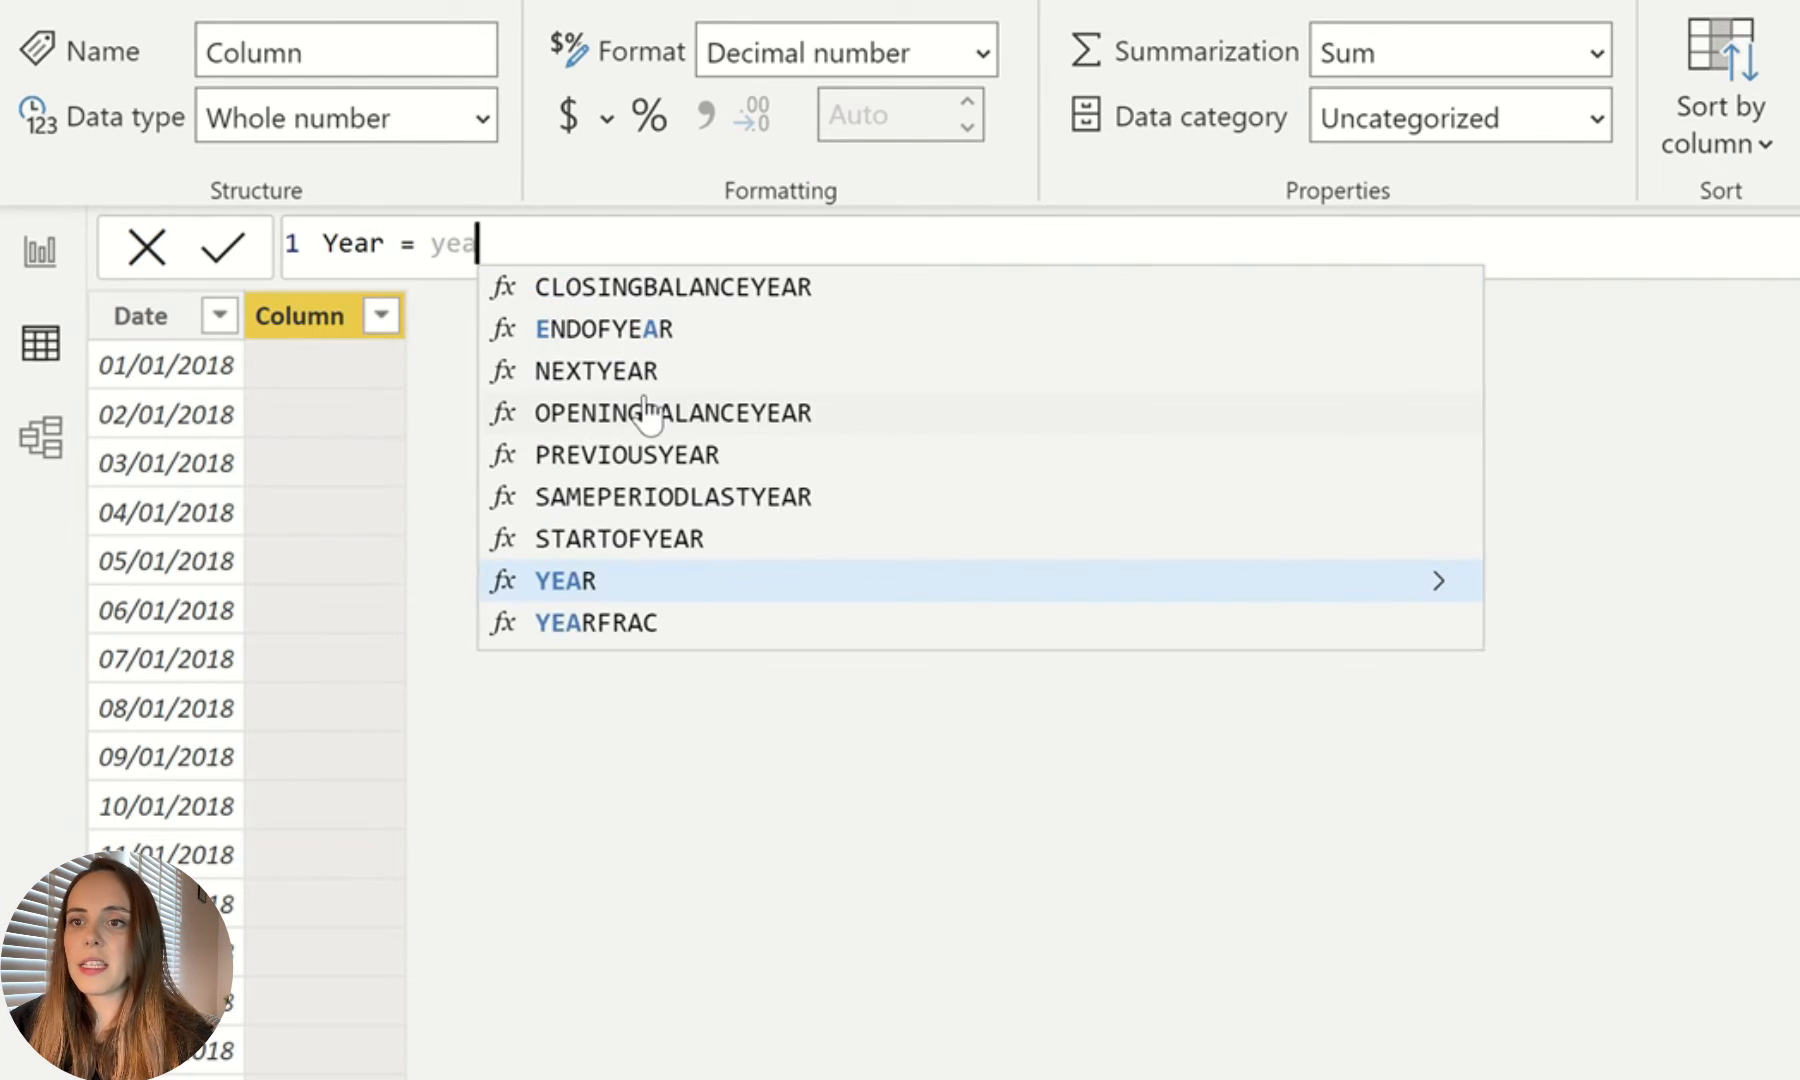
pyautogui.click(661, 591)
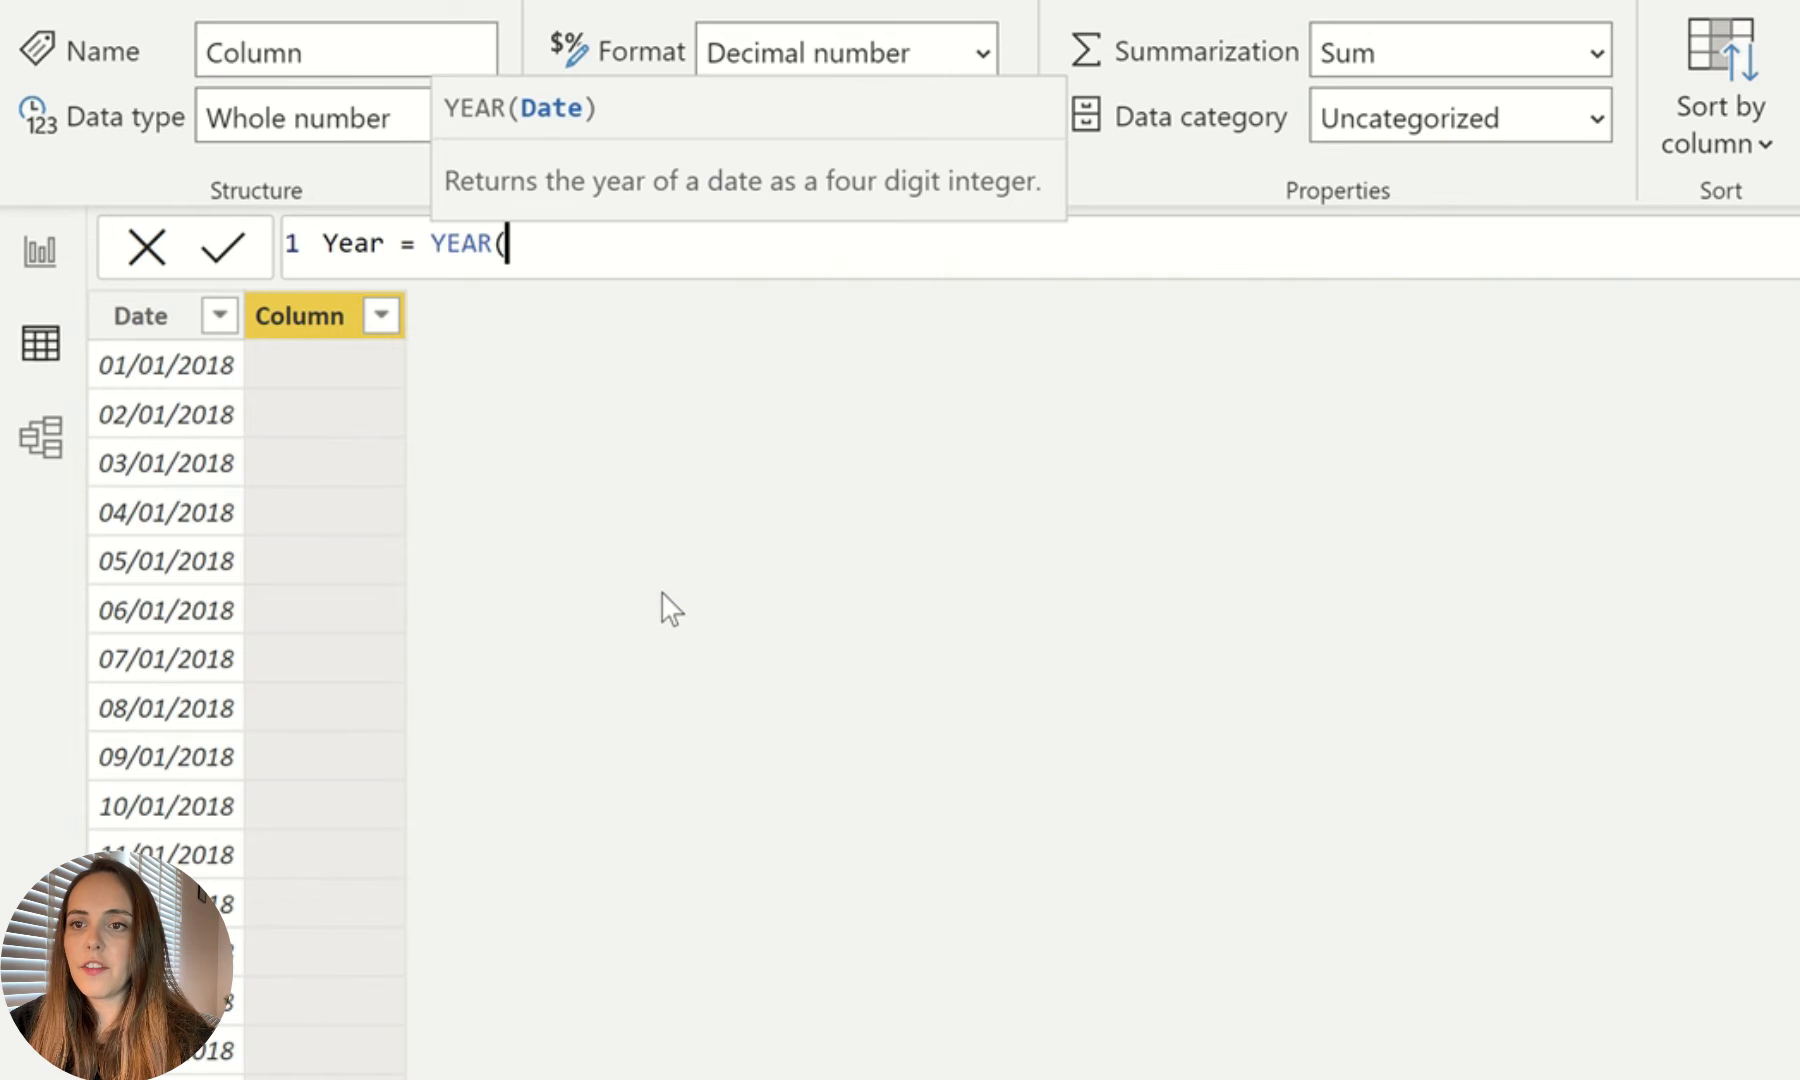
pyautogui.write('date')
pyautogui.press('Return')
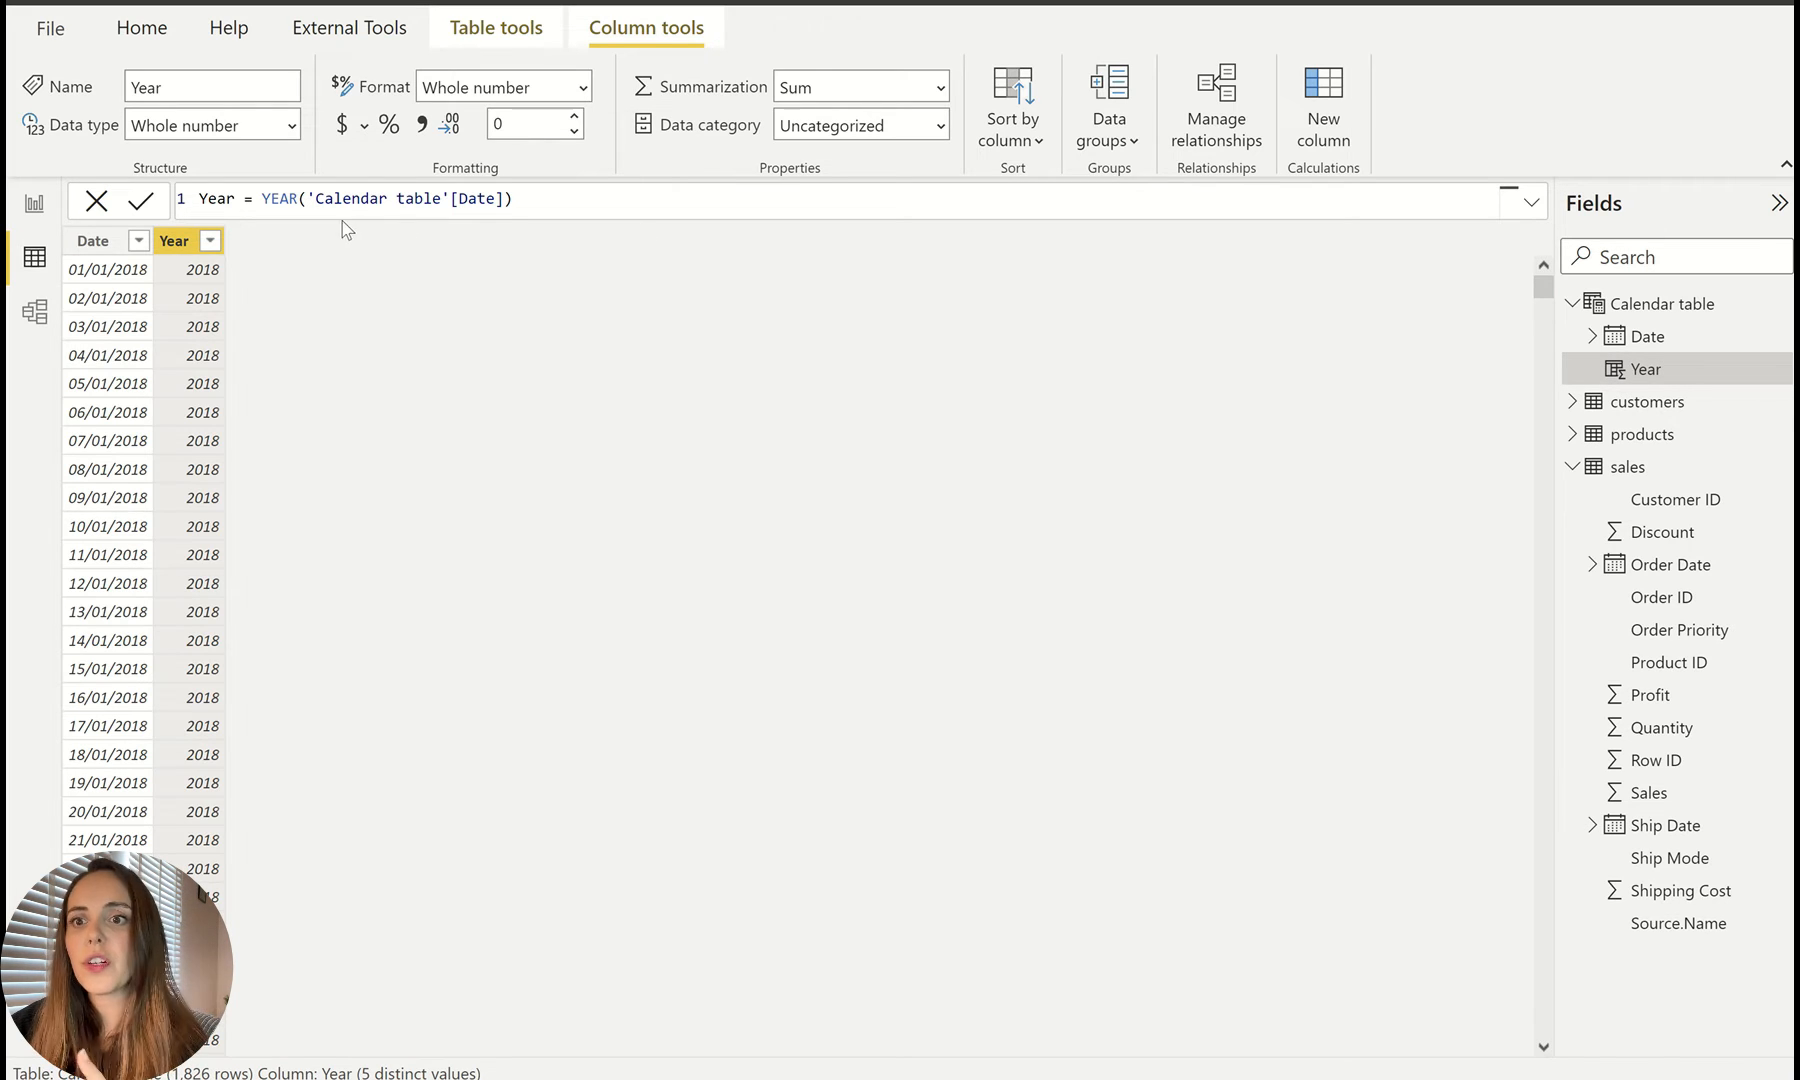
pyautogui.click(104, 244)
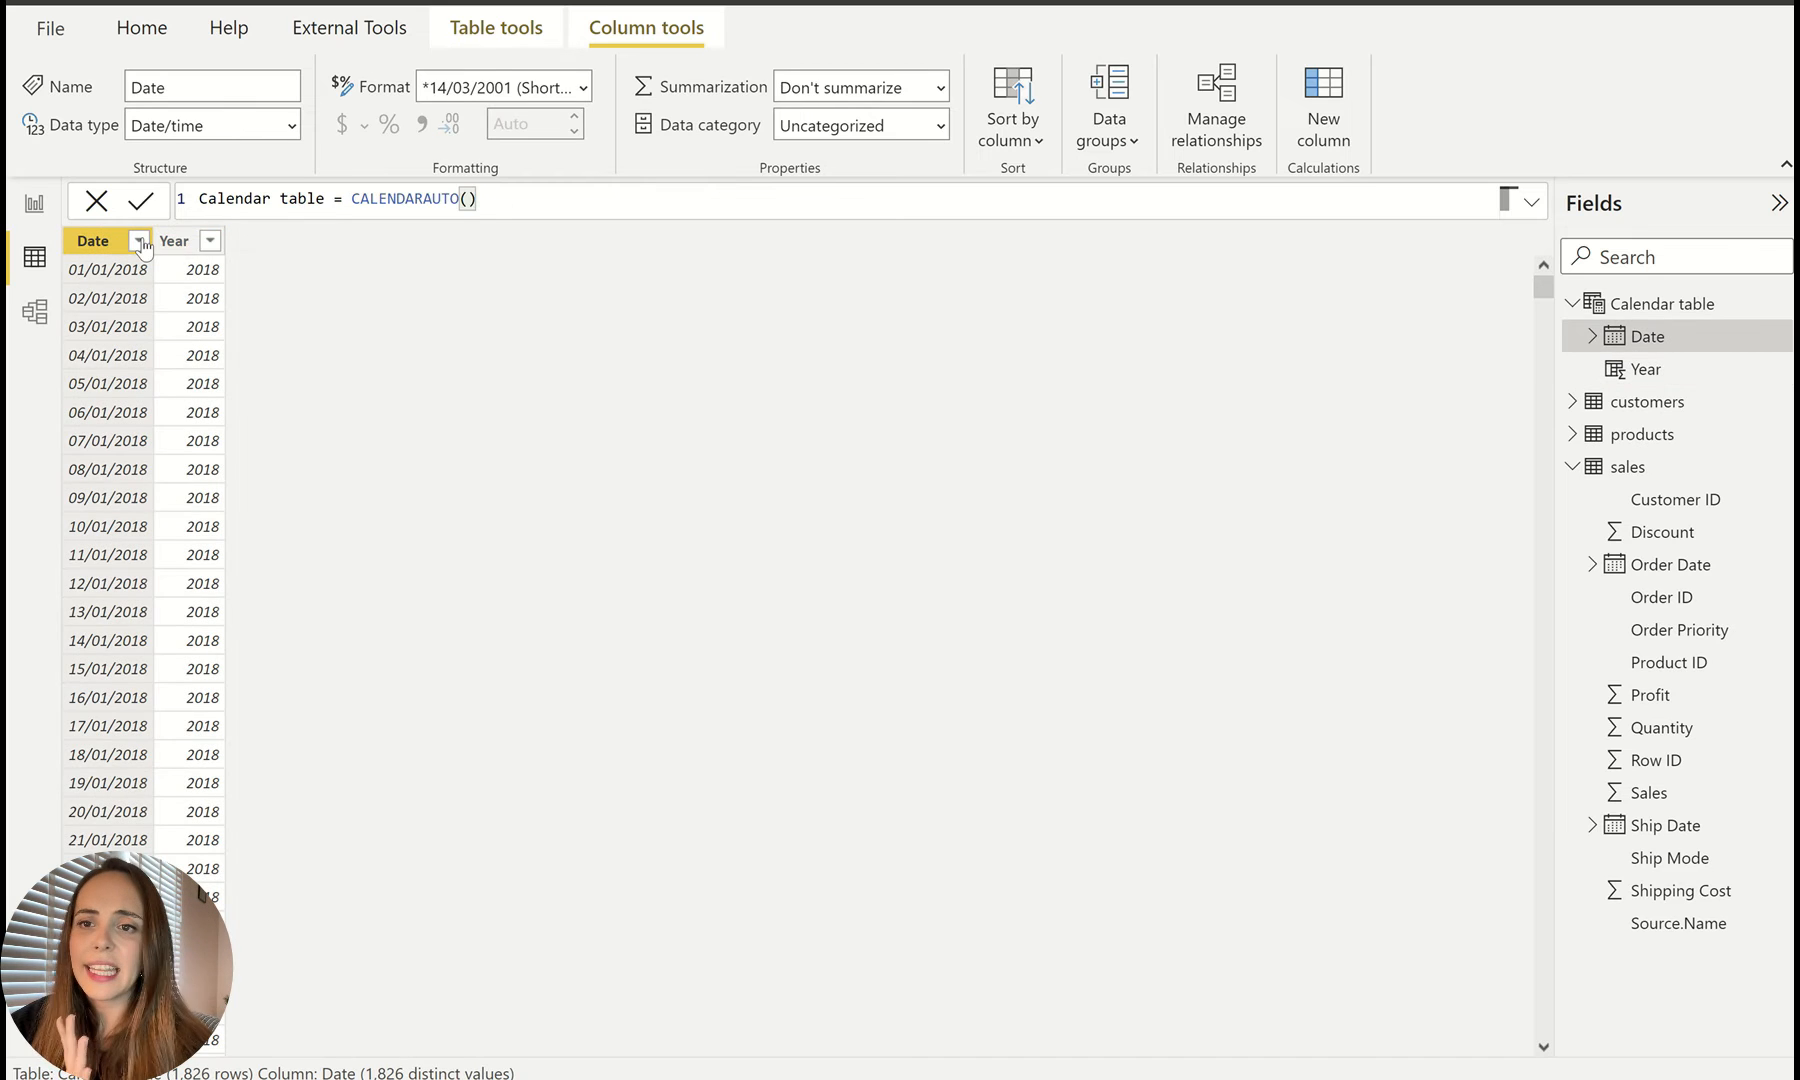
pyautogui.click(178, 247)
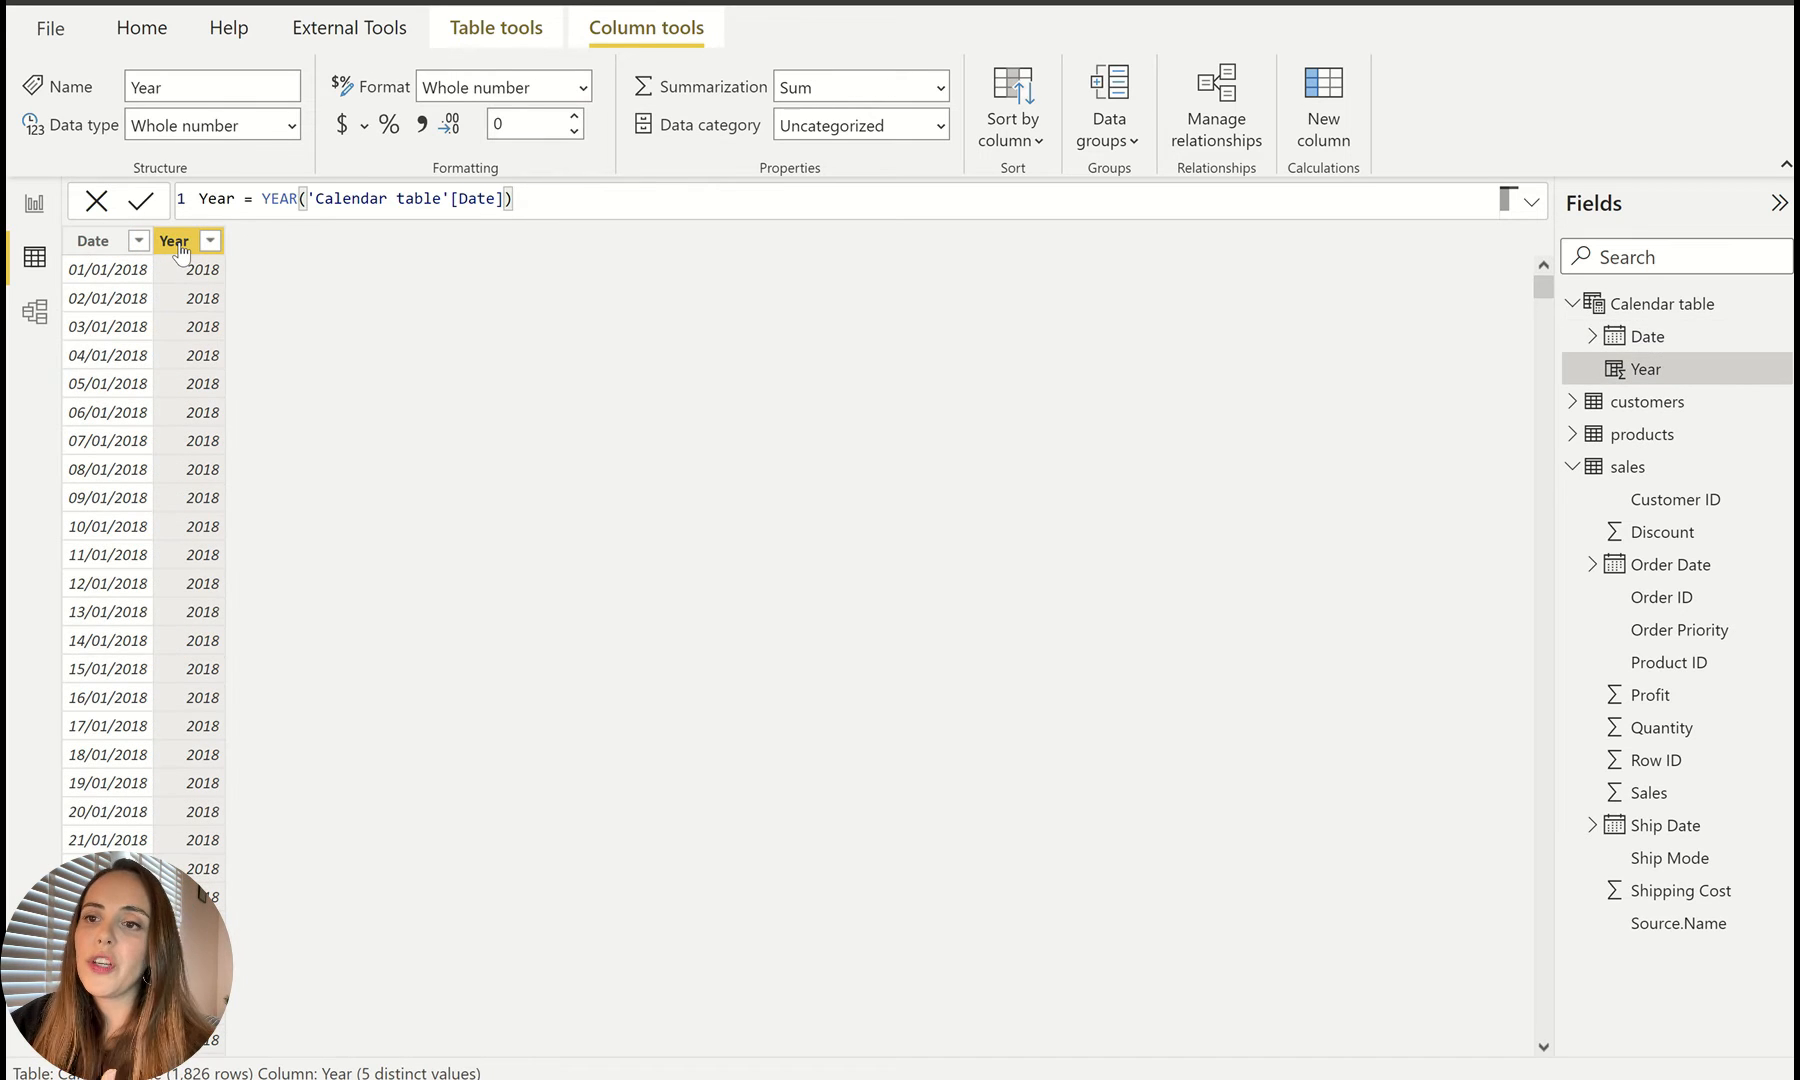
pyautogui.moveTo(307, 199); pyautogui.dragTo(278, 200)
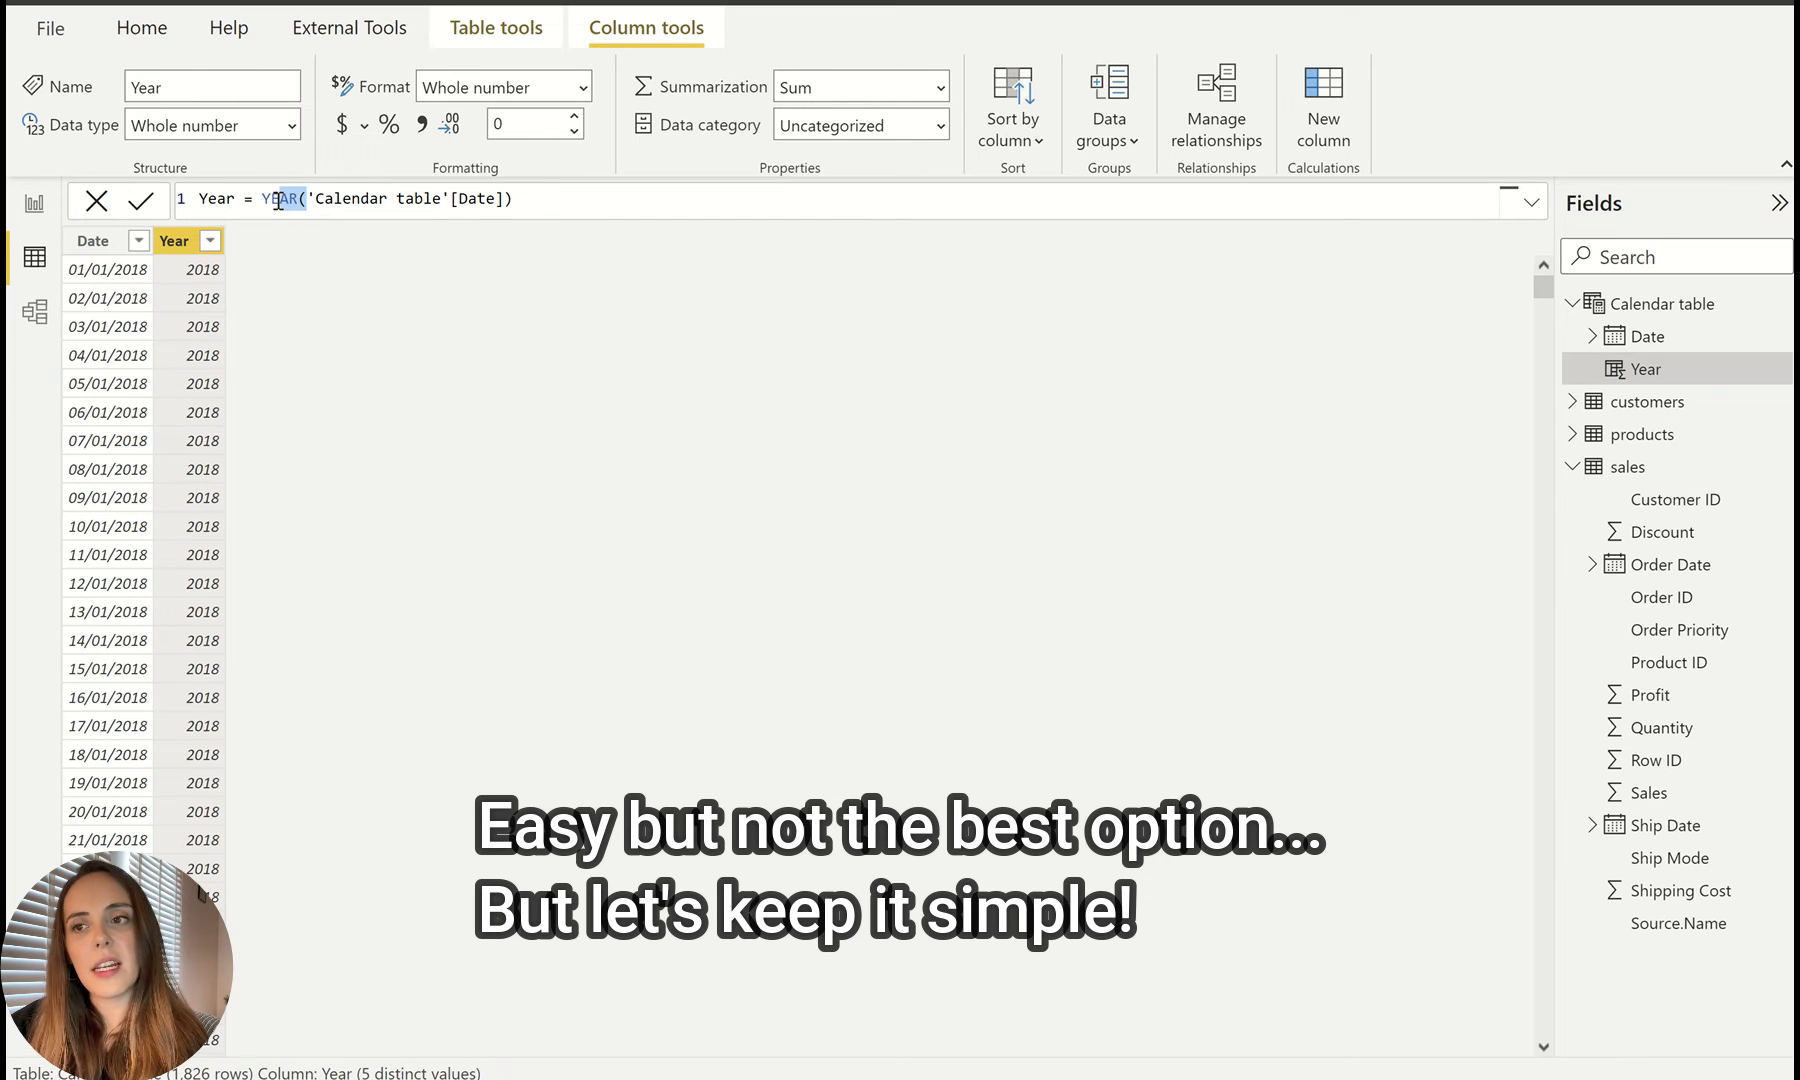
pyautogui.click(278, 200)
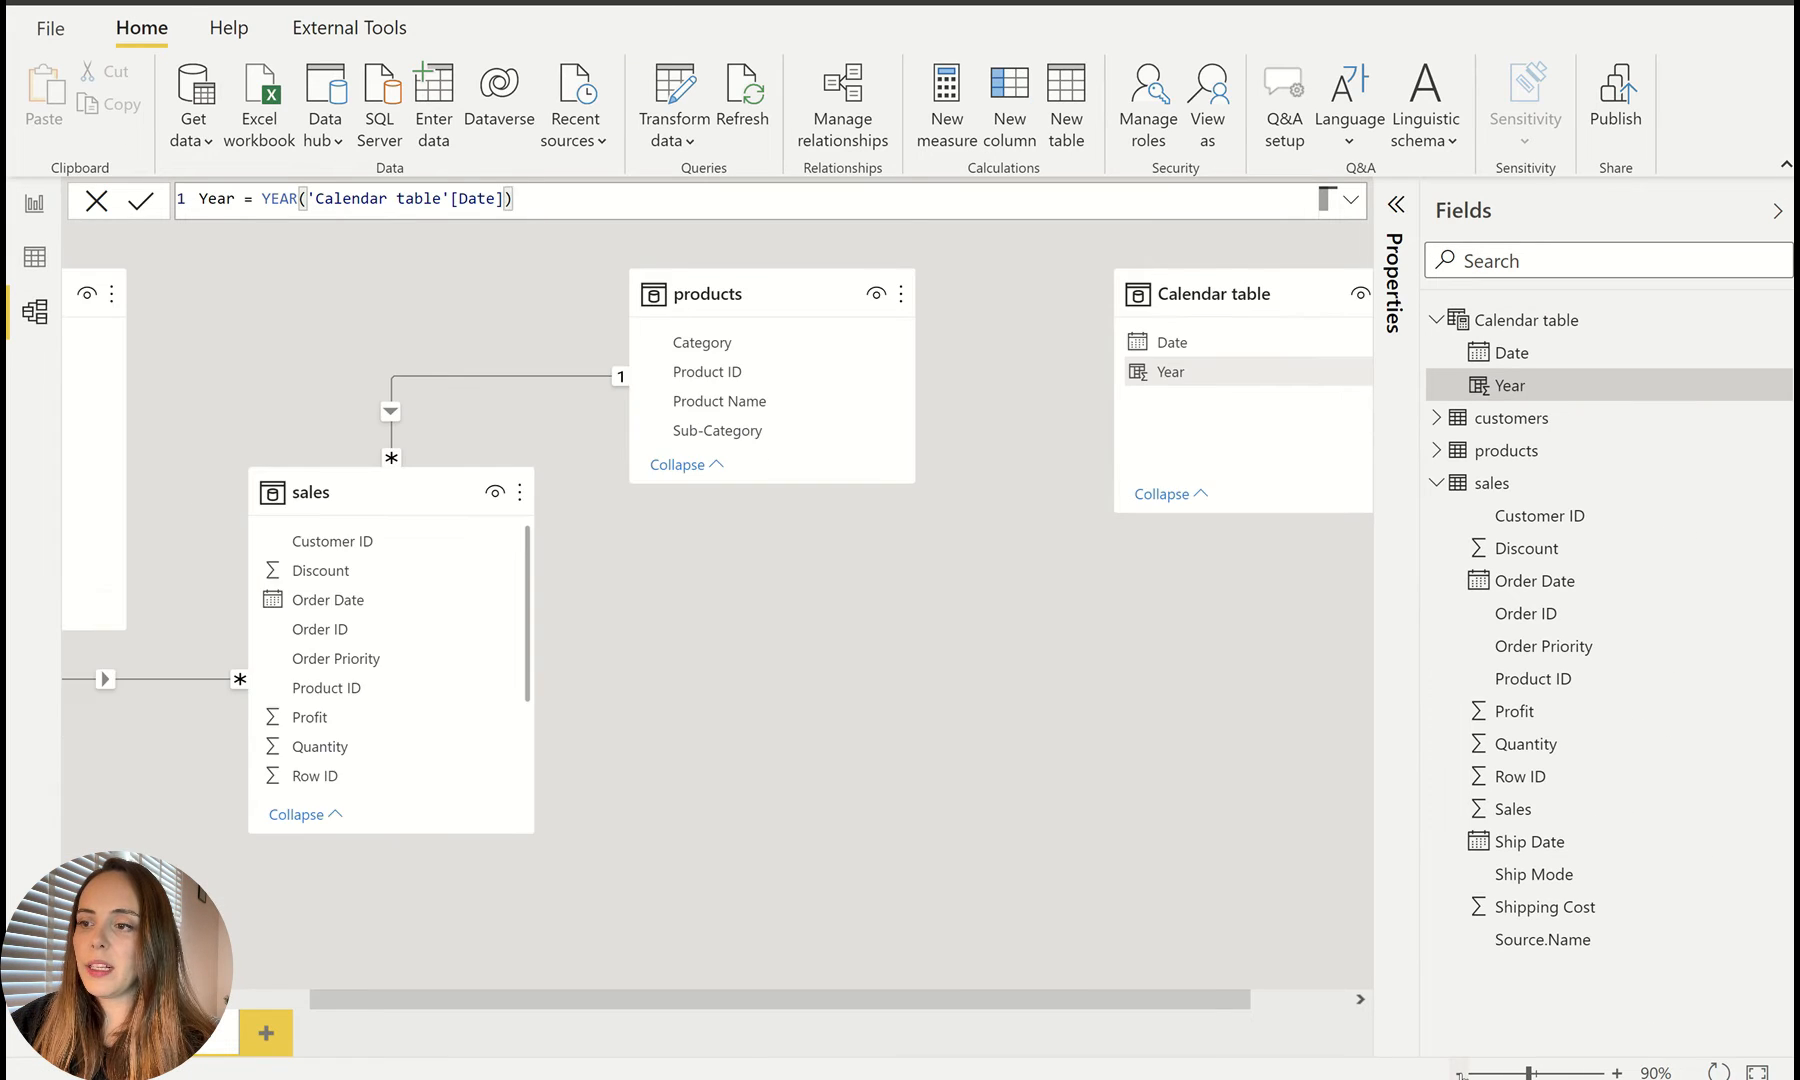
# Step: Place the calendar table beside the sales table in the model diagram and relate sales Order Date to the calendar's Date
pyautogui.moveTo(1195, 278); pyautogui.dragTo(986, 580)
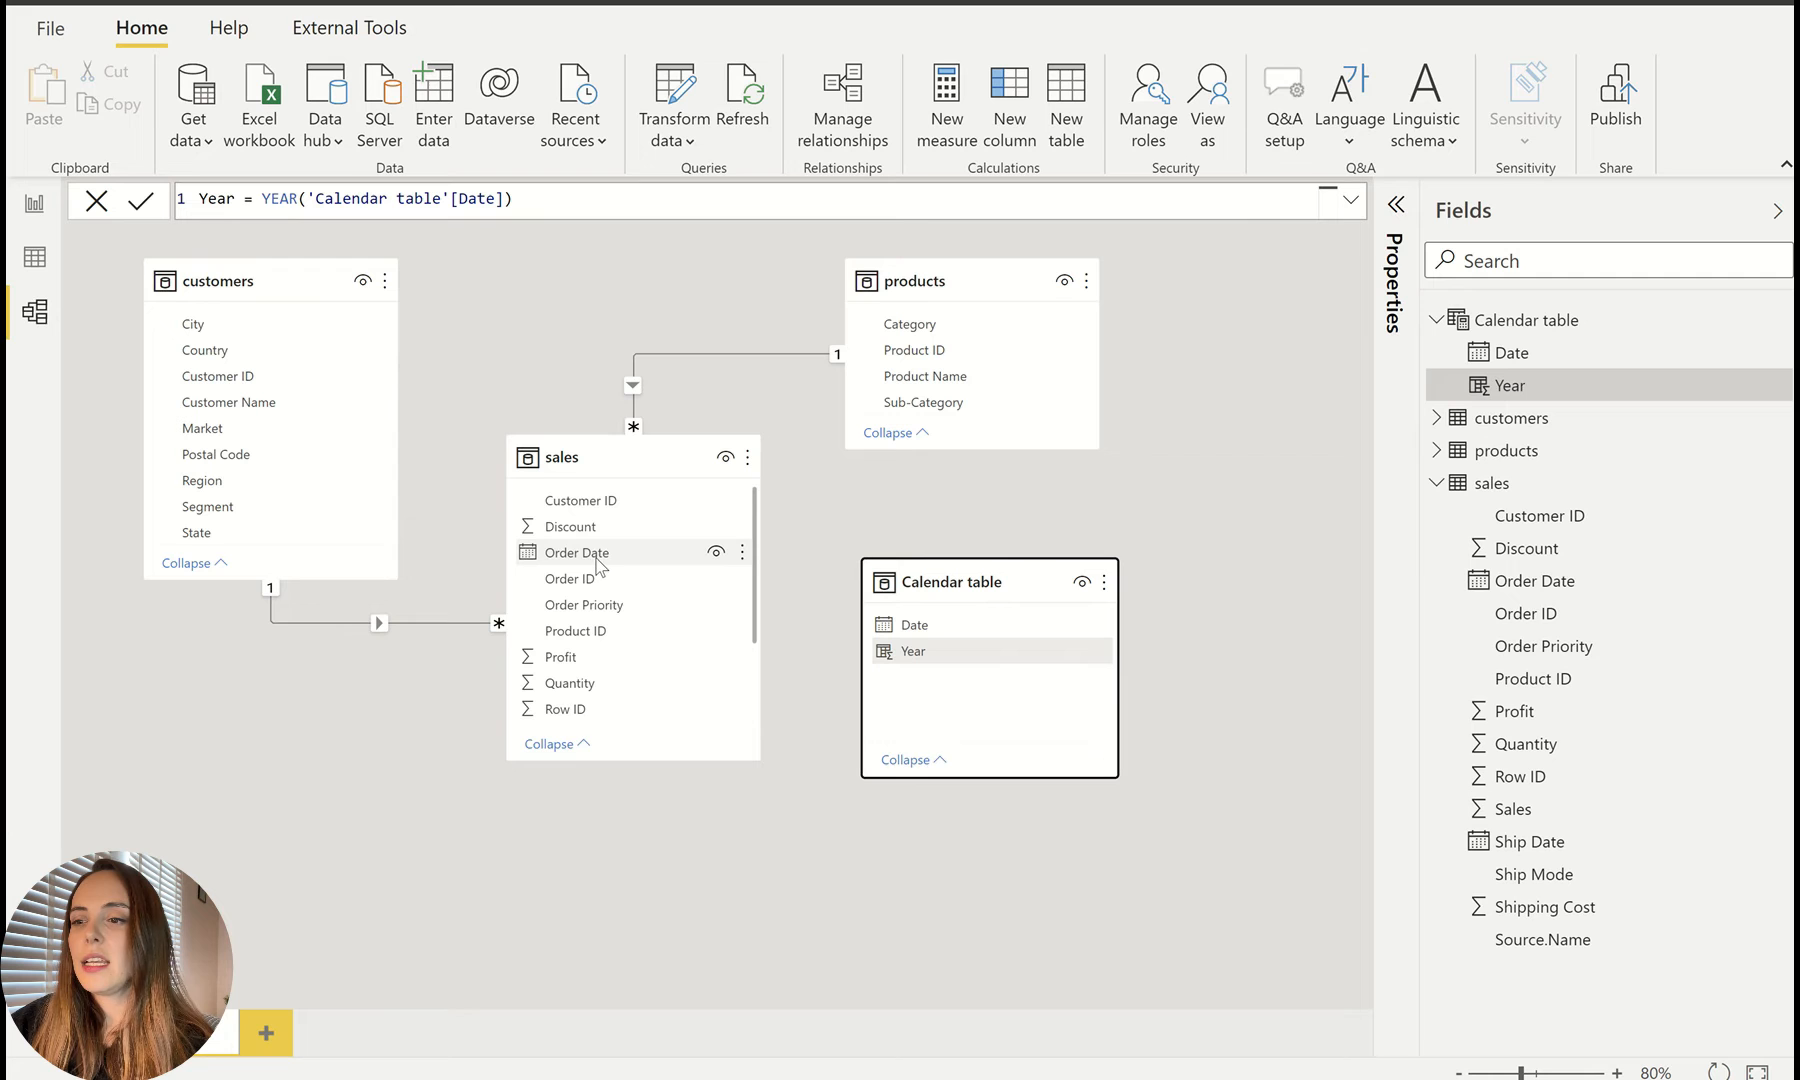
pyautogui.moveTo(561, 556); pyautogui.dragTo(950, 630)
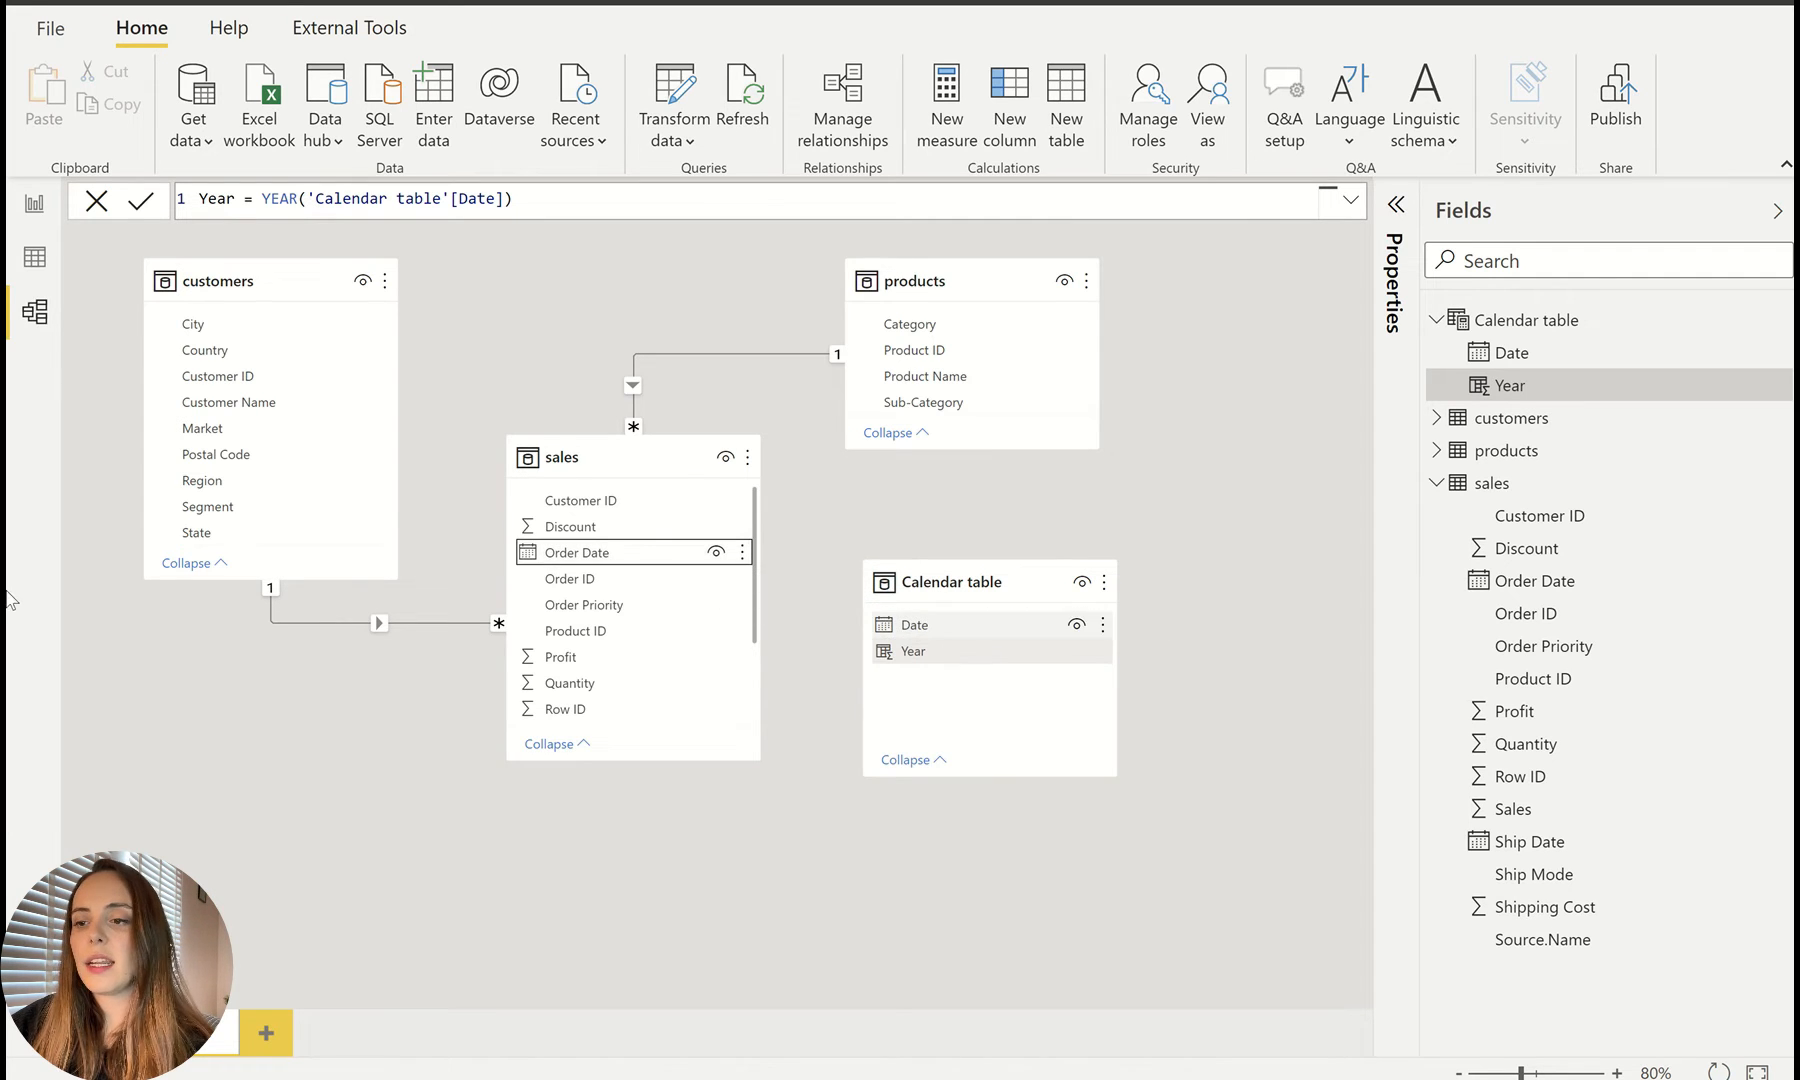
pyautogui.moveTo(1010, 572); pyautogui.dragTo(1071, 533)
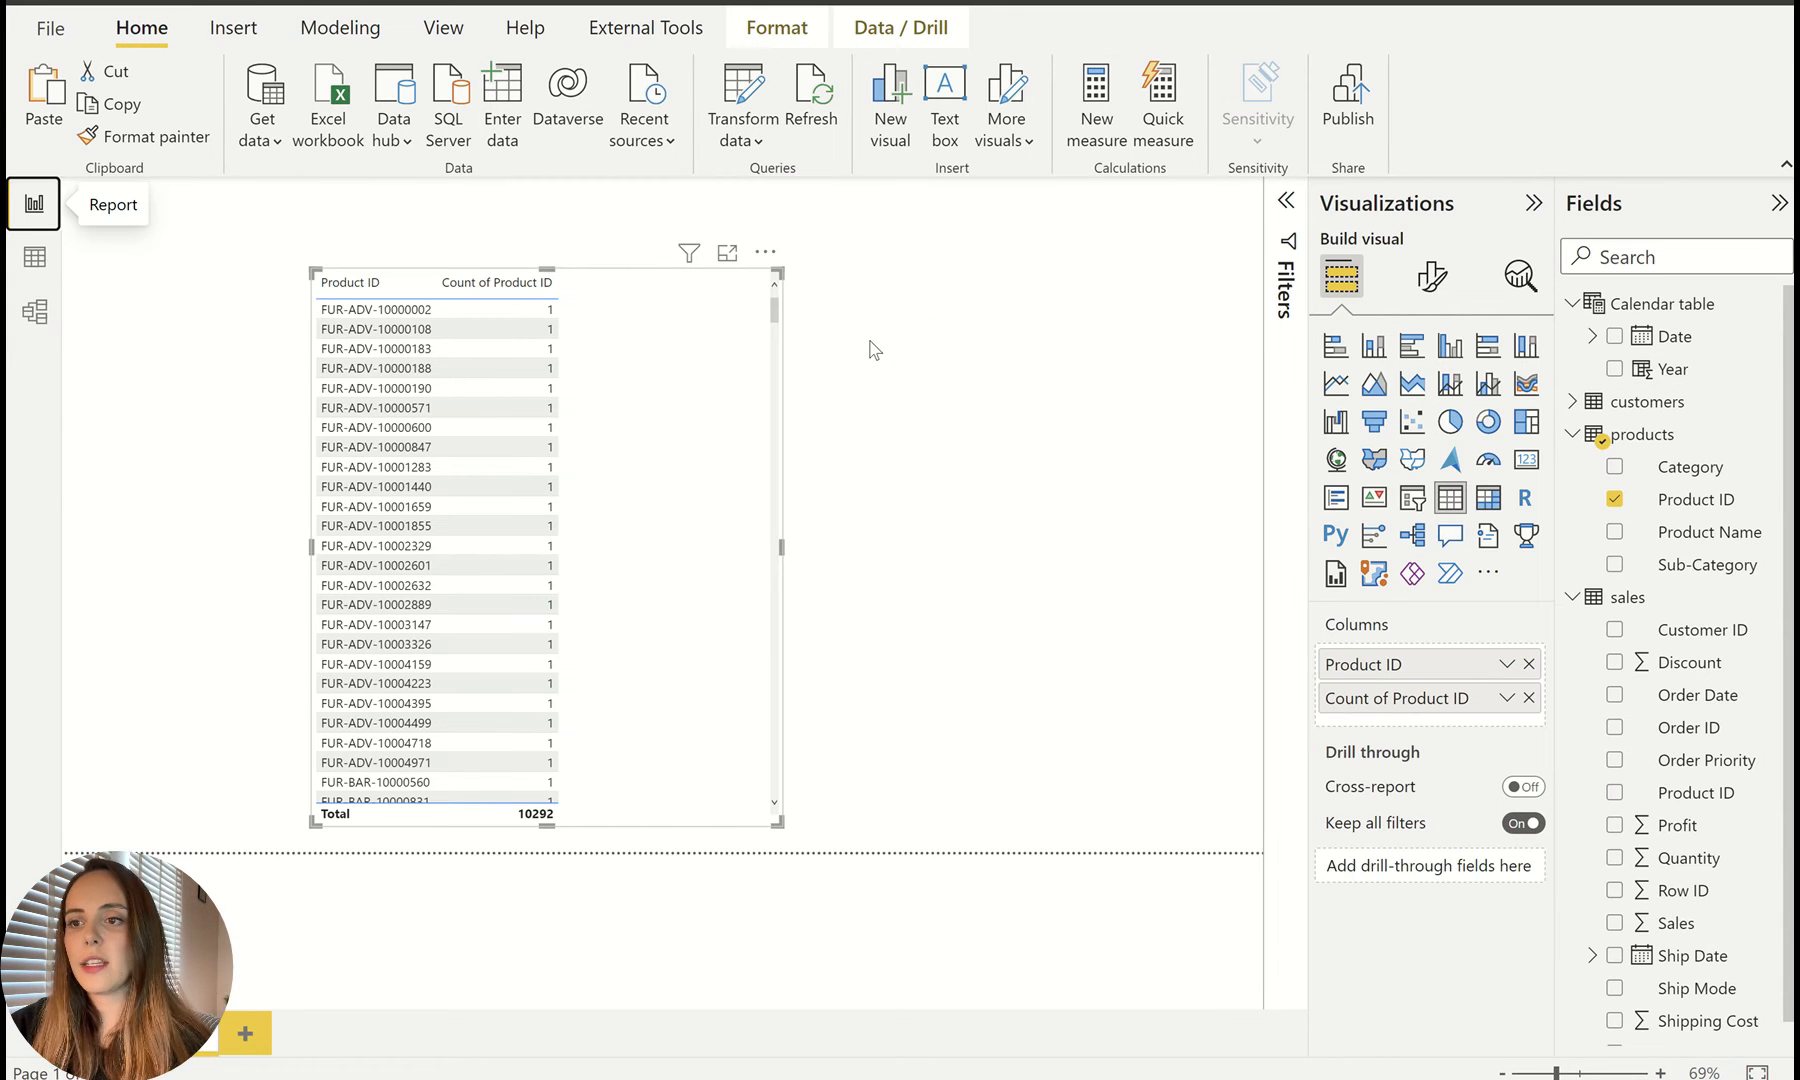
# Step: Delete the Product ID table visual from the report page and collapse the products table's field list
pyautogui.click(612, 482)
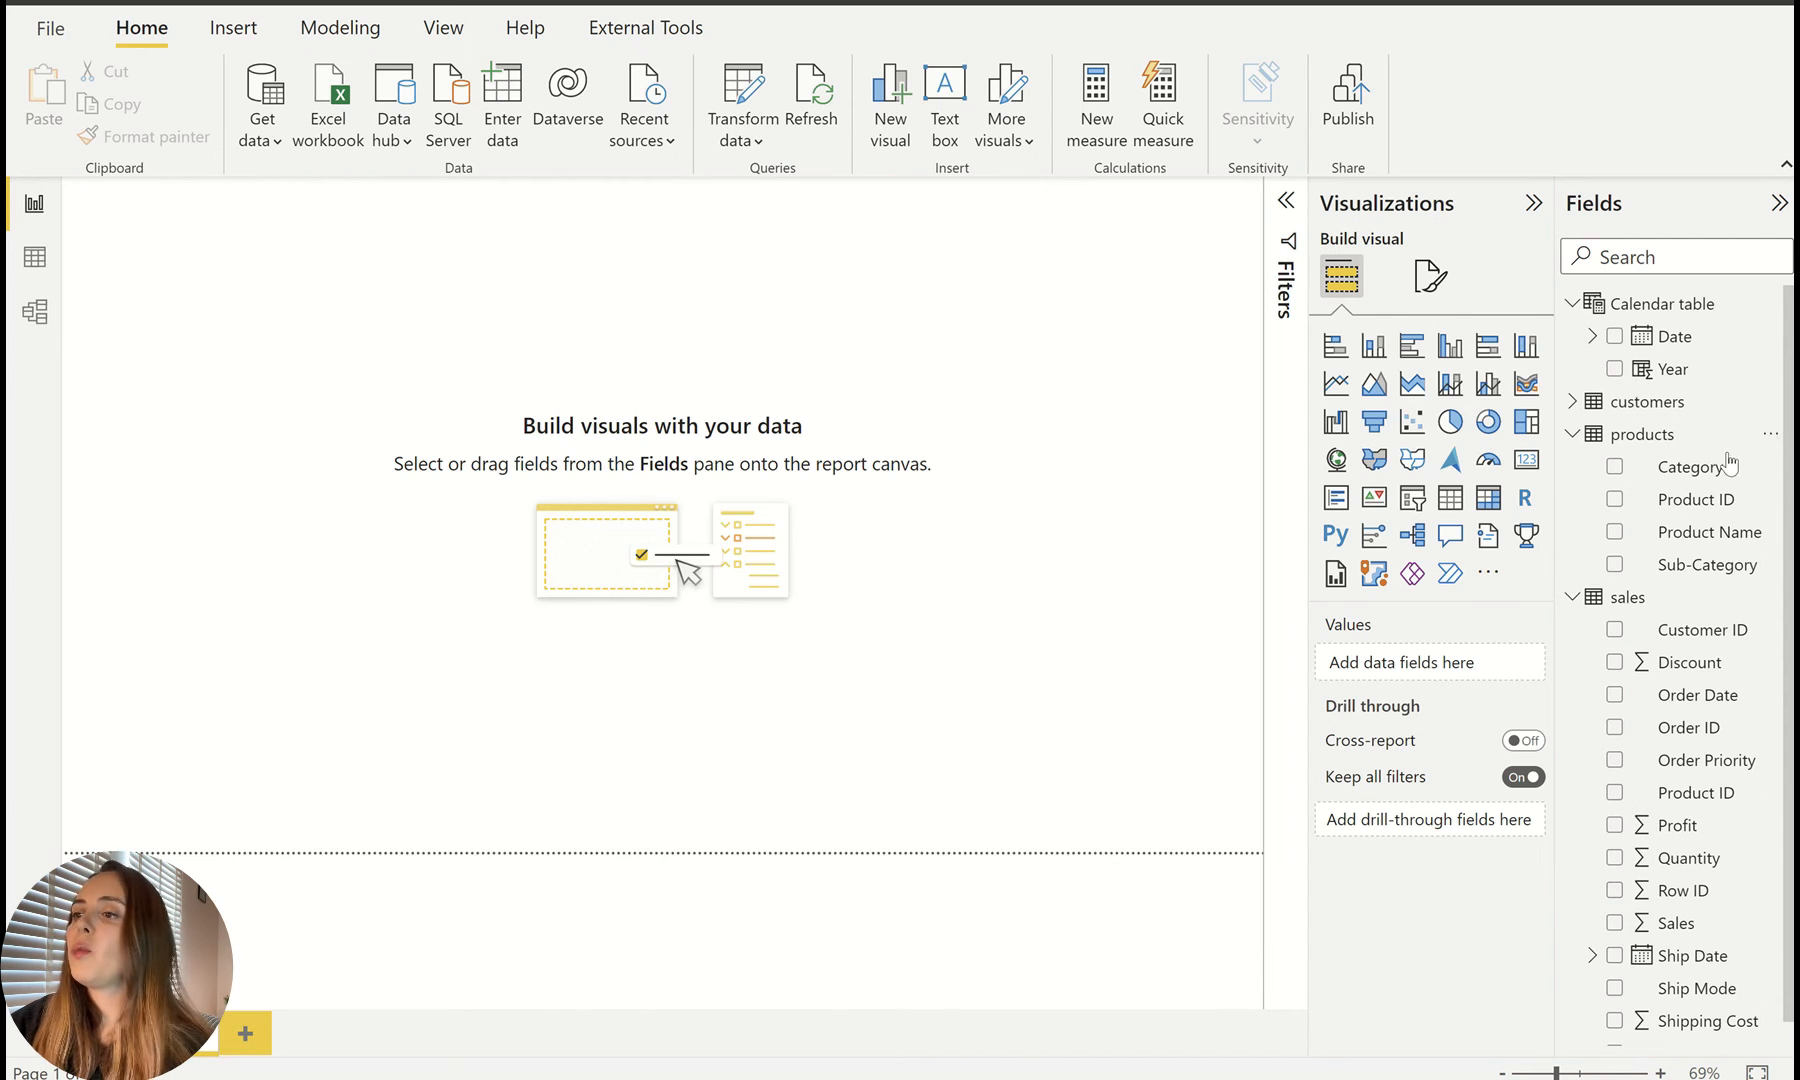
pyautogui.click(1572, 432)
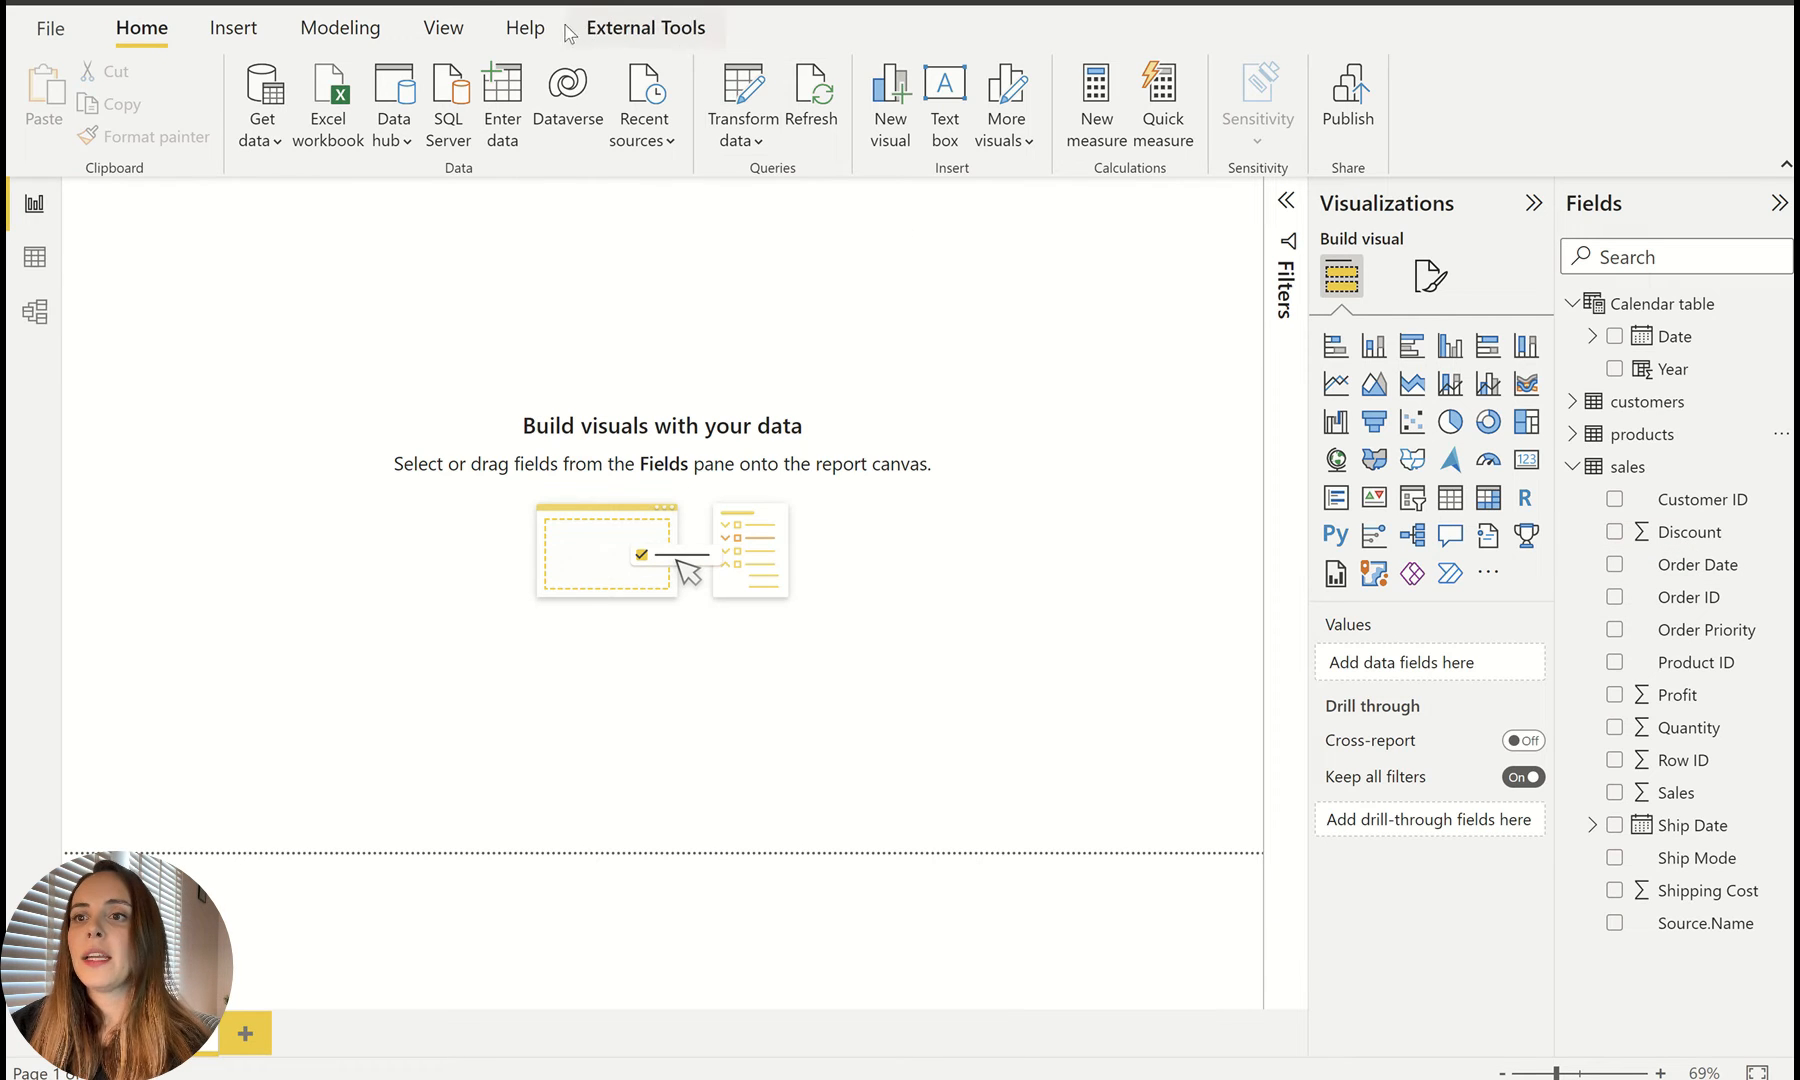
# Step: Create a measure in the sales table defined as Total Sales = SUM(sales[Sales])
pyautogui.click(340, 28)
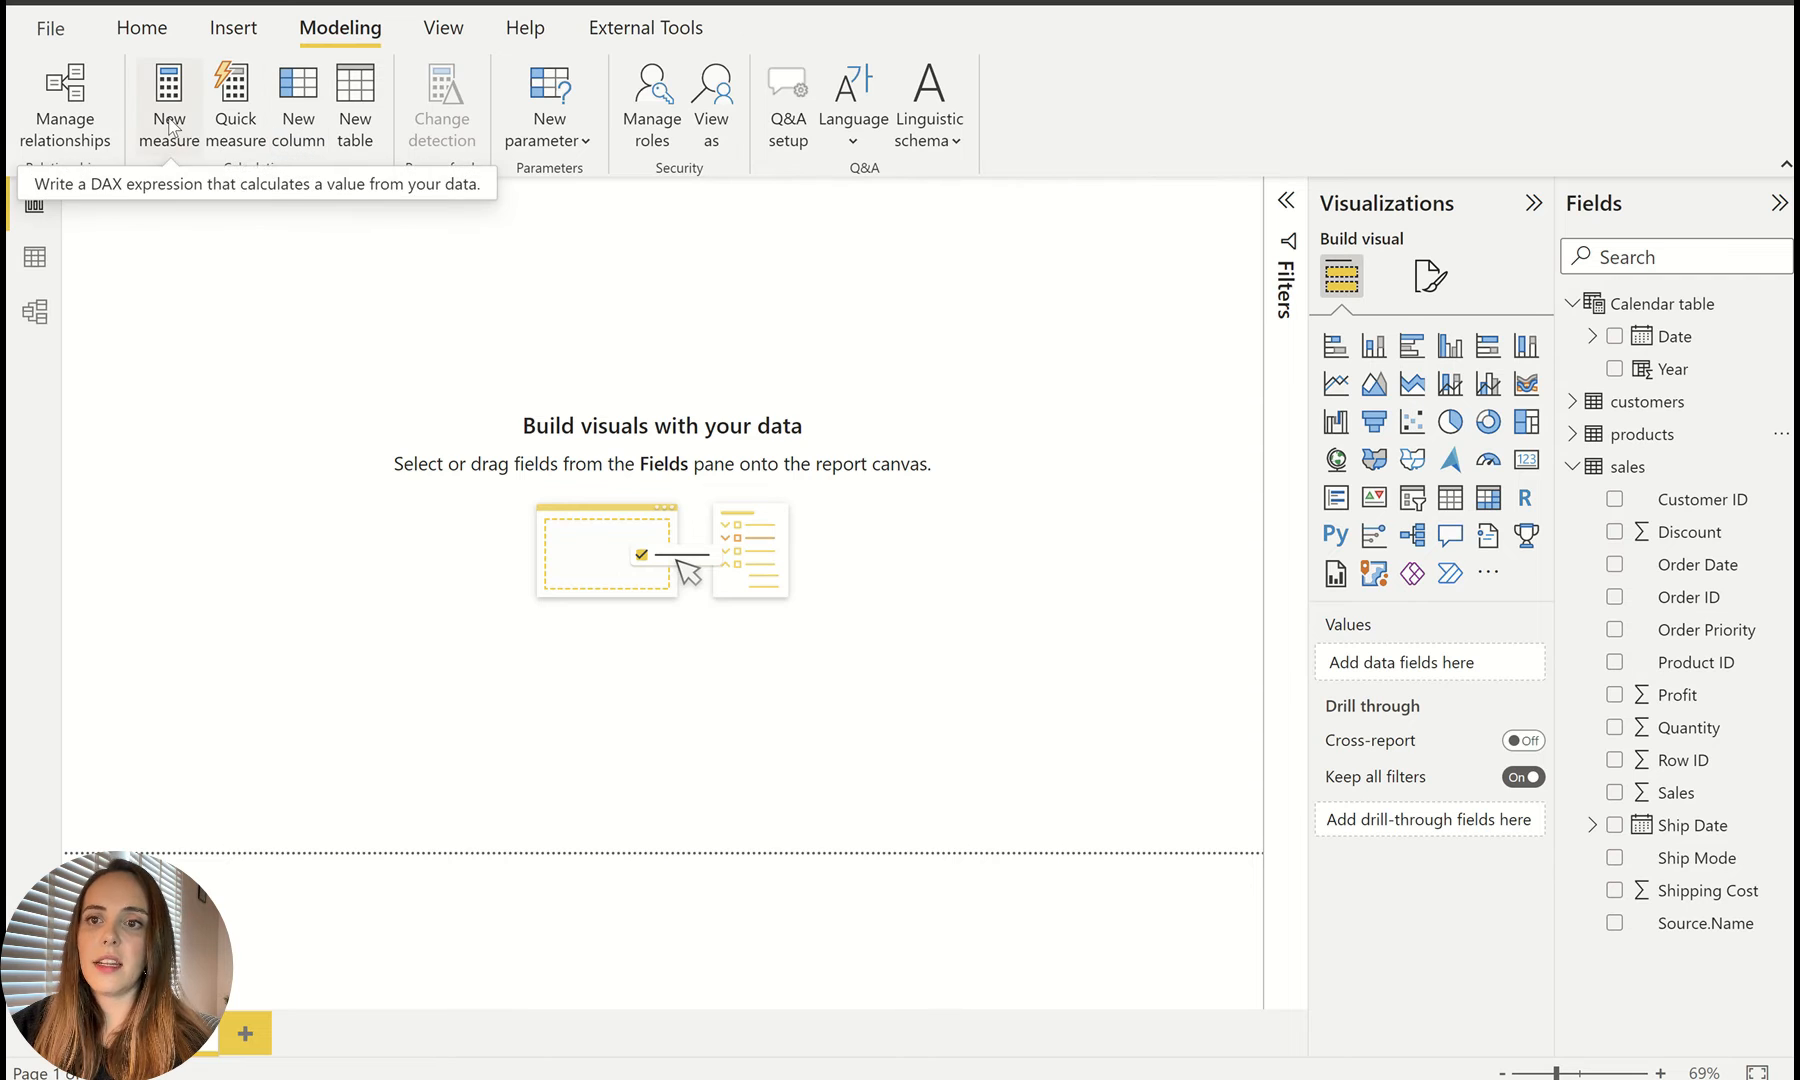
pyautogui.rightClick(1678, 568)
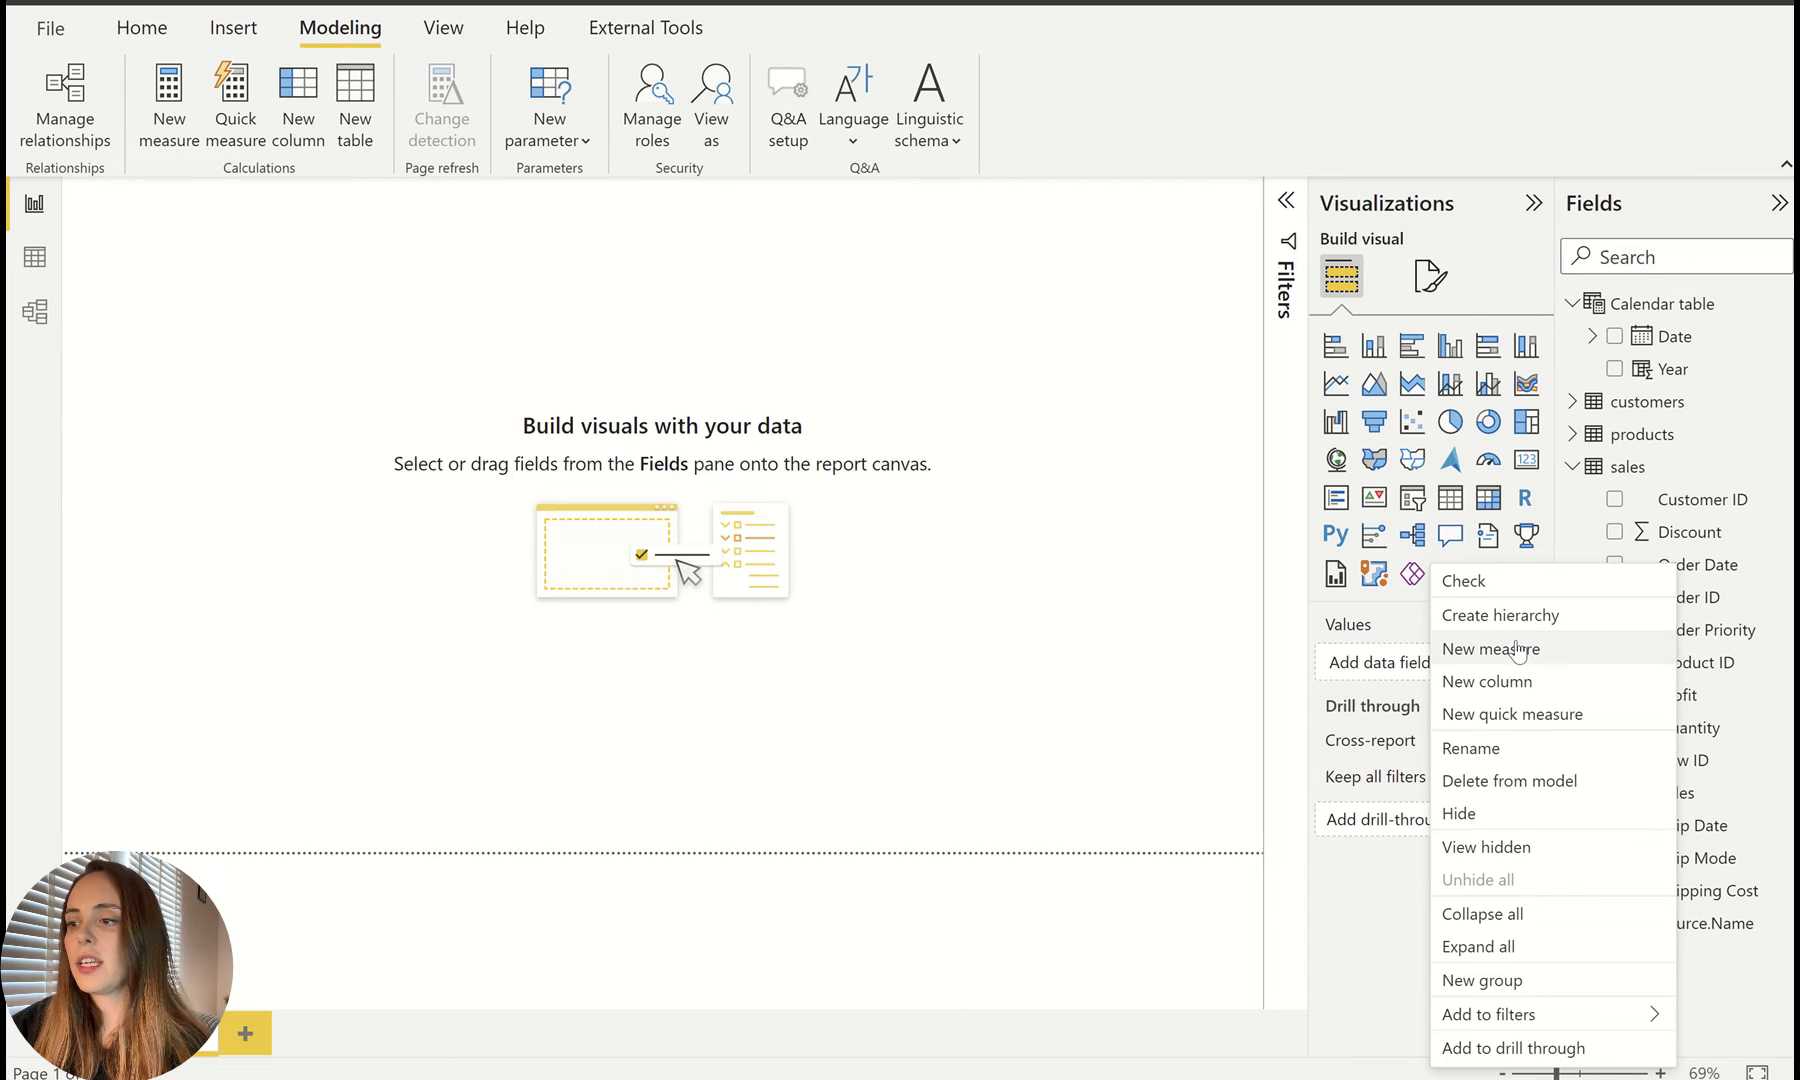
pyautogui.click(1470, 640)
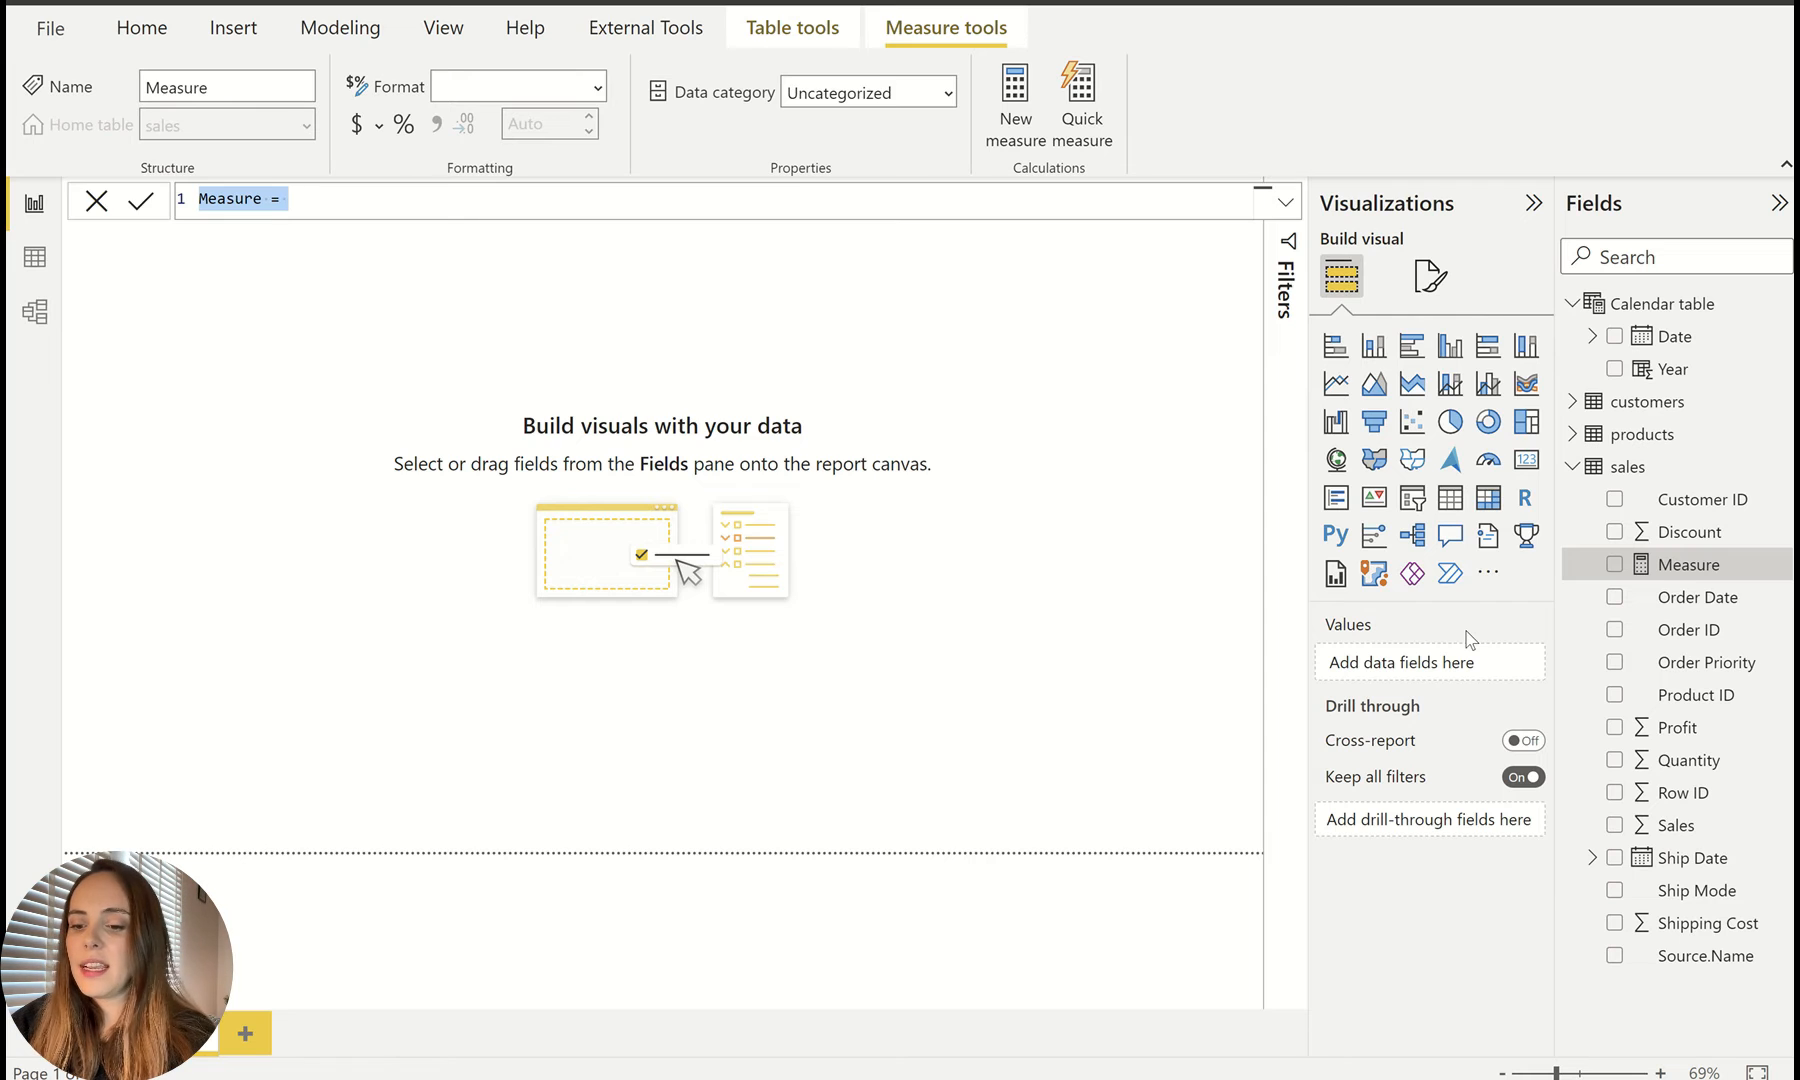
pyautogui.write('S')
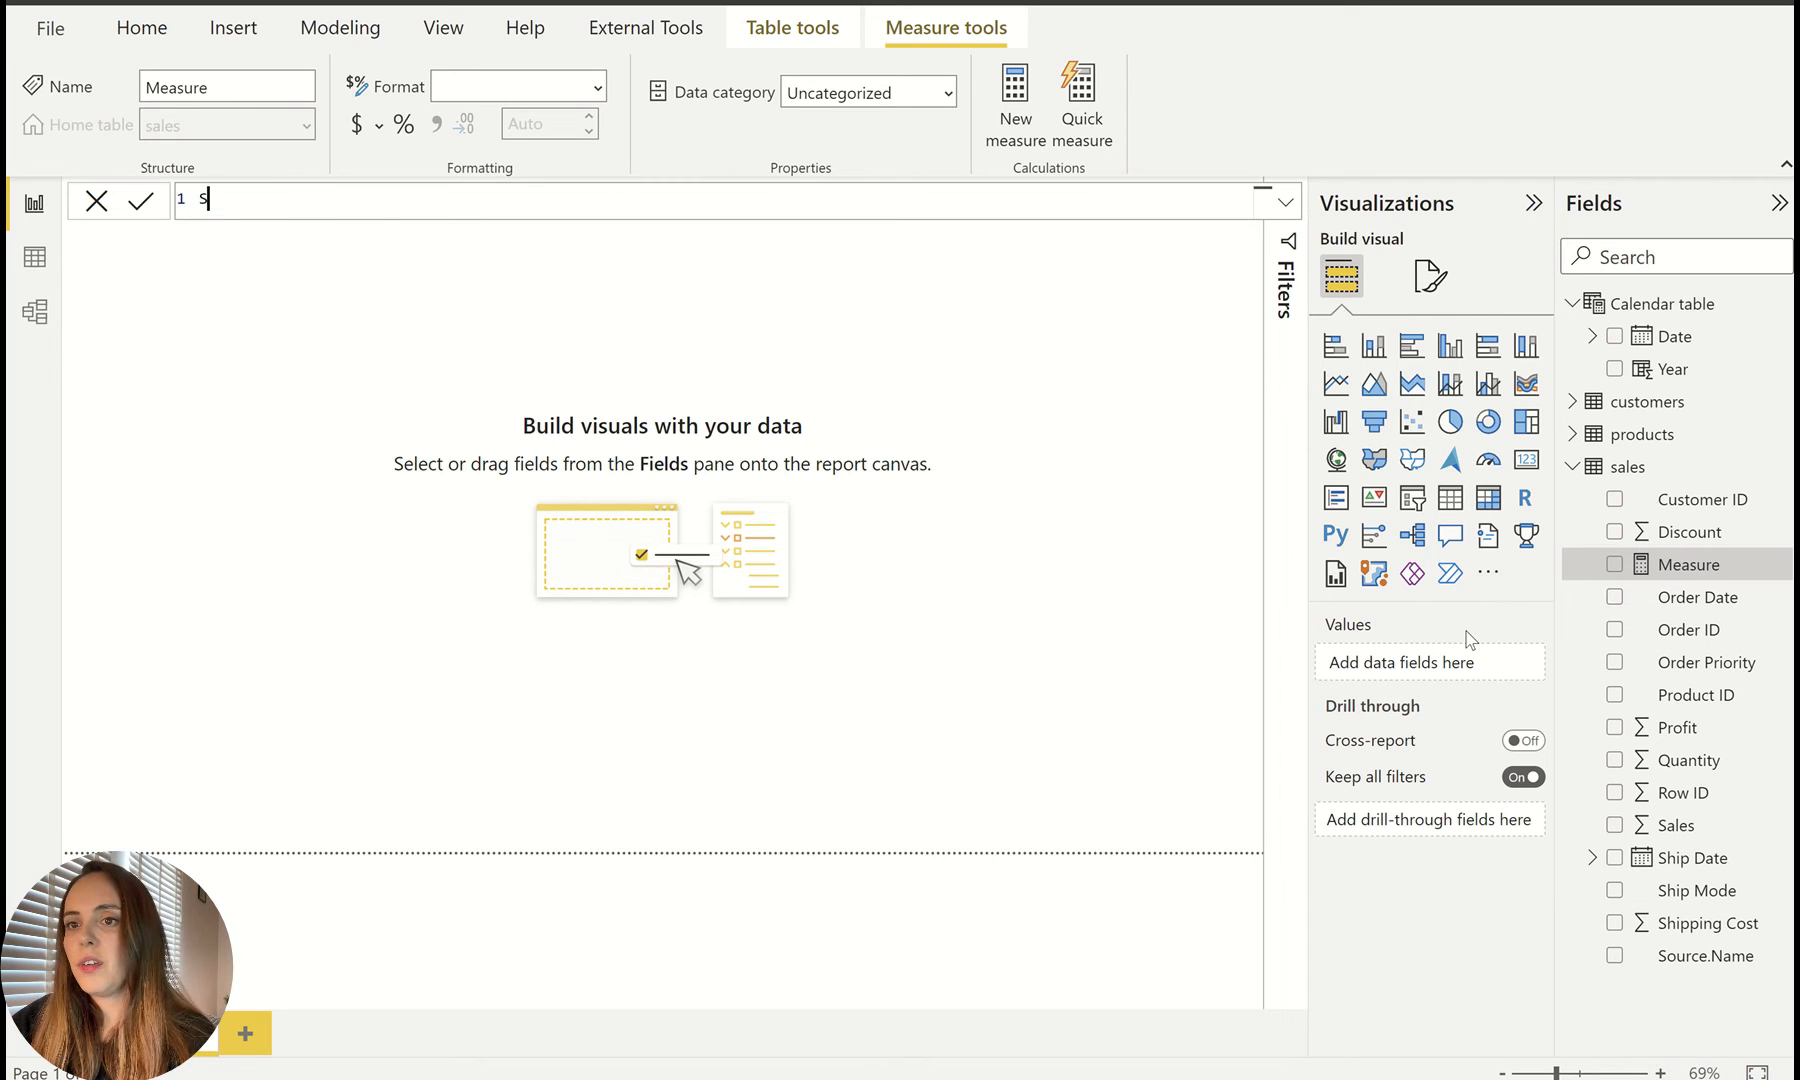
pyautogui.write('Total Solas')
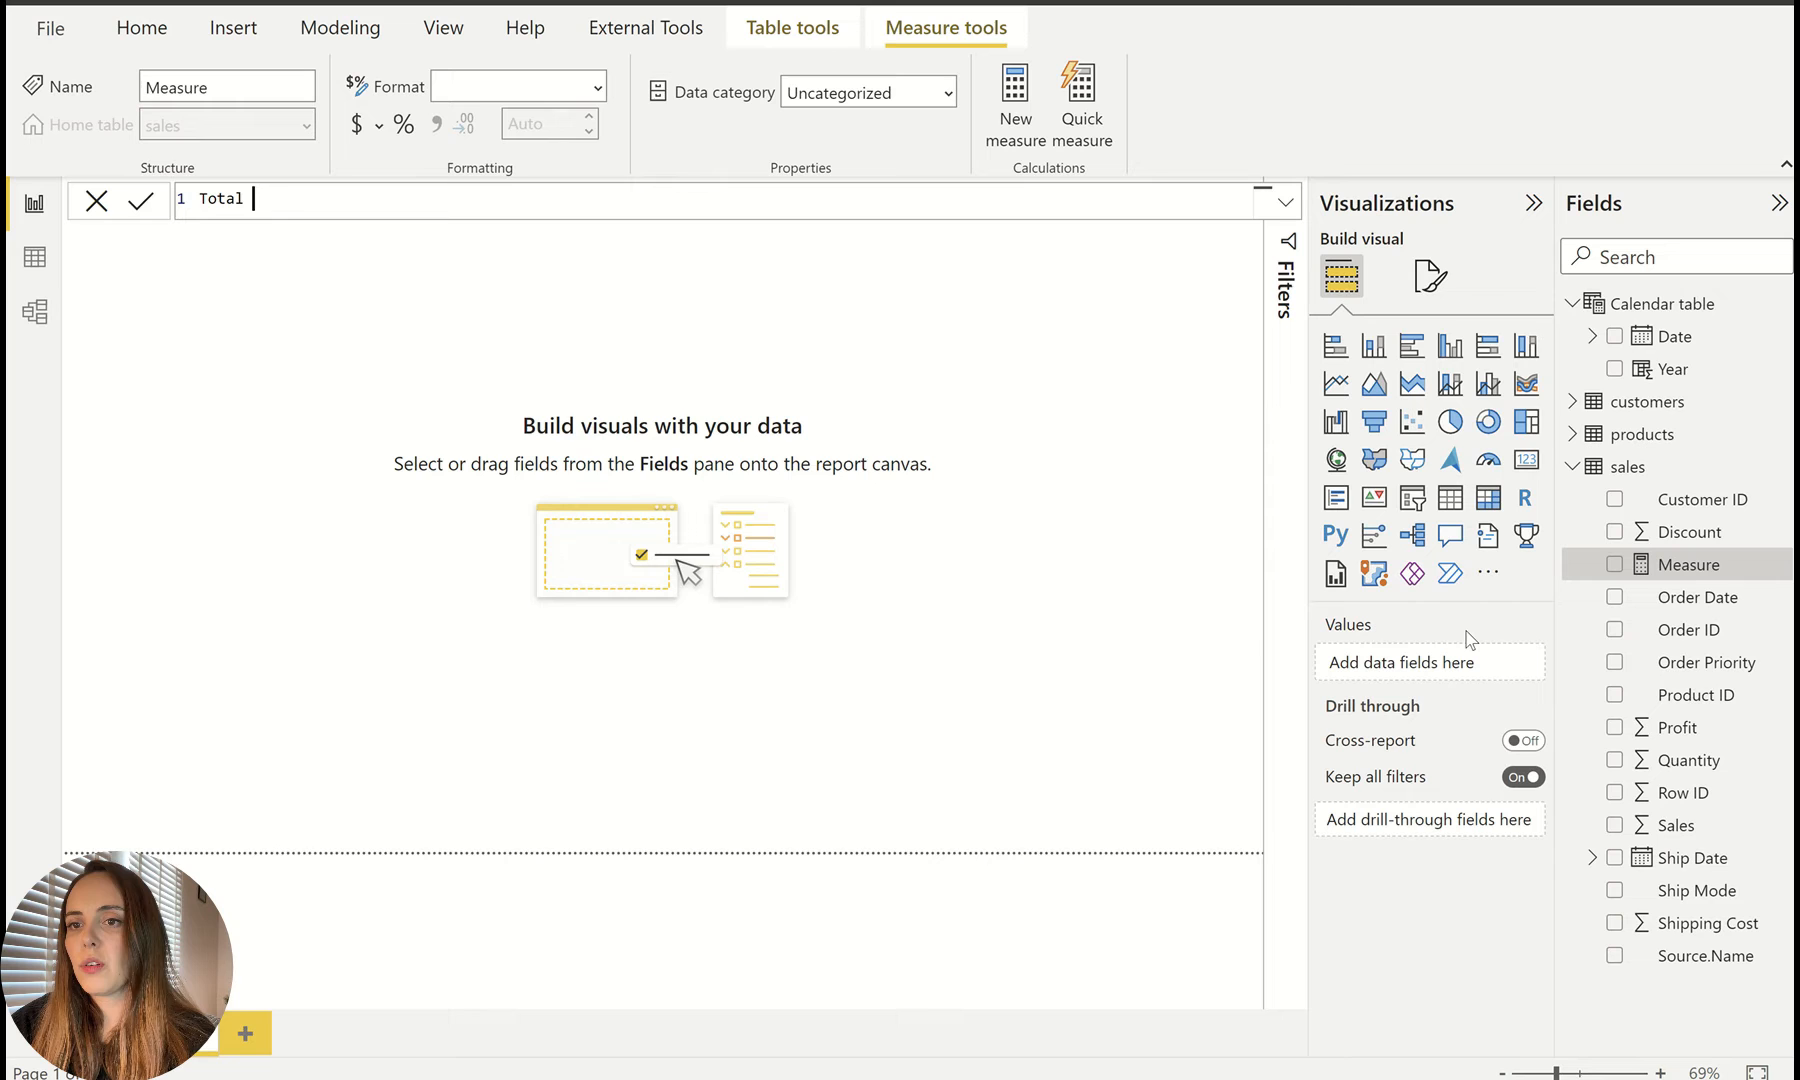
pyautogui.press('BackSpace')
pyautogui.press('BackSpace')
pyautogui.press('BackSpace')
pyautogui.press('BackSpace')
pyautogui.write('ales = ')
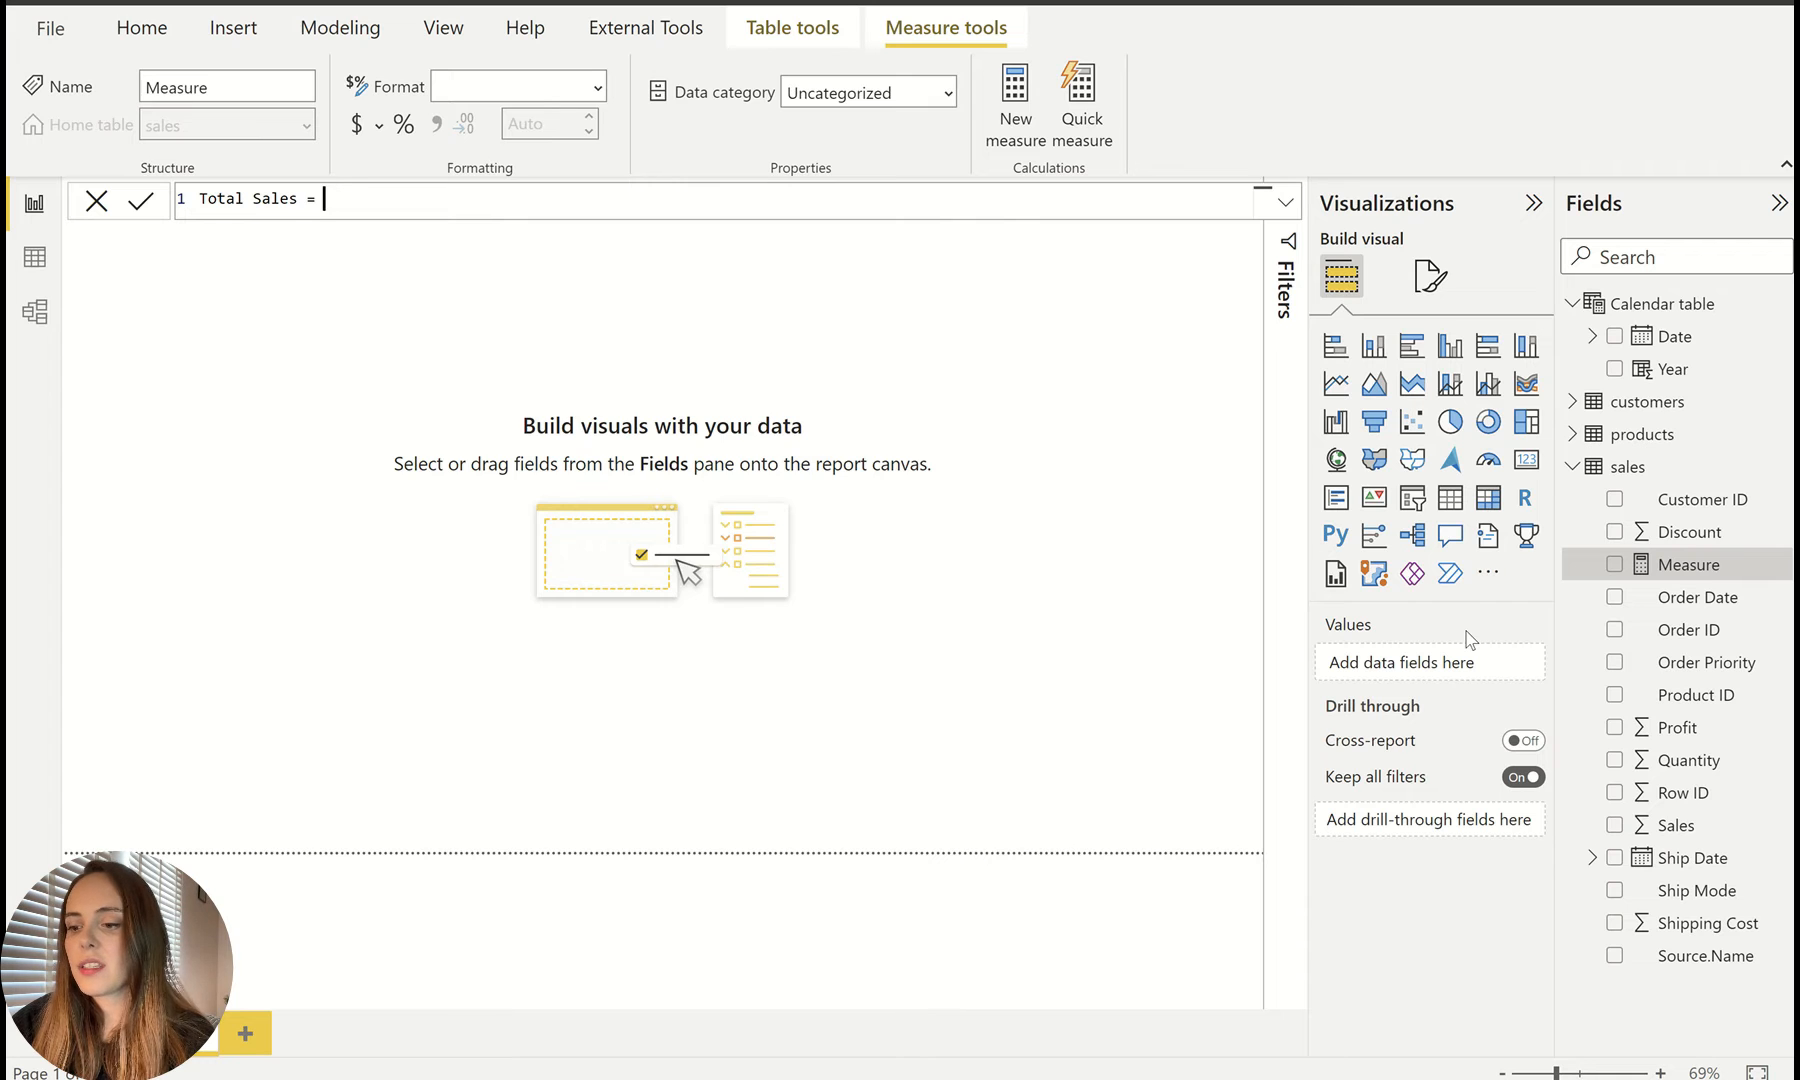
pyautogui.write('sum')
pyautogui.press('Tab')
pyautogui.write('sales')
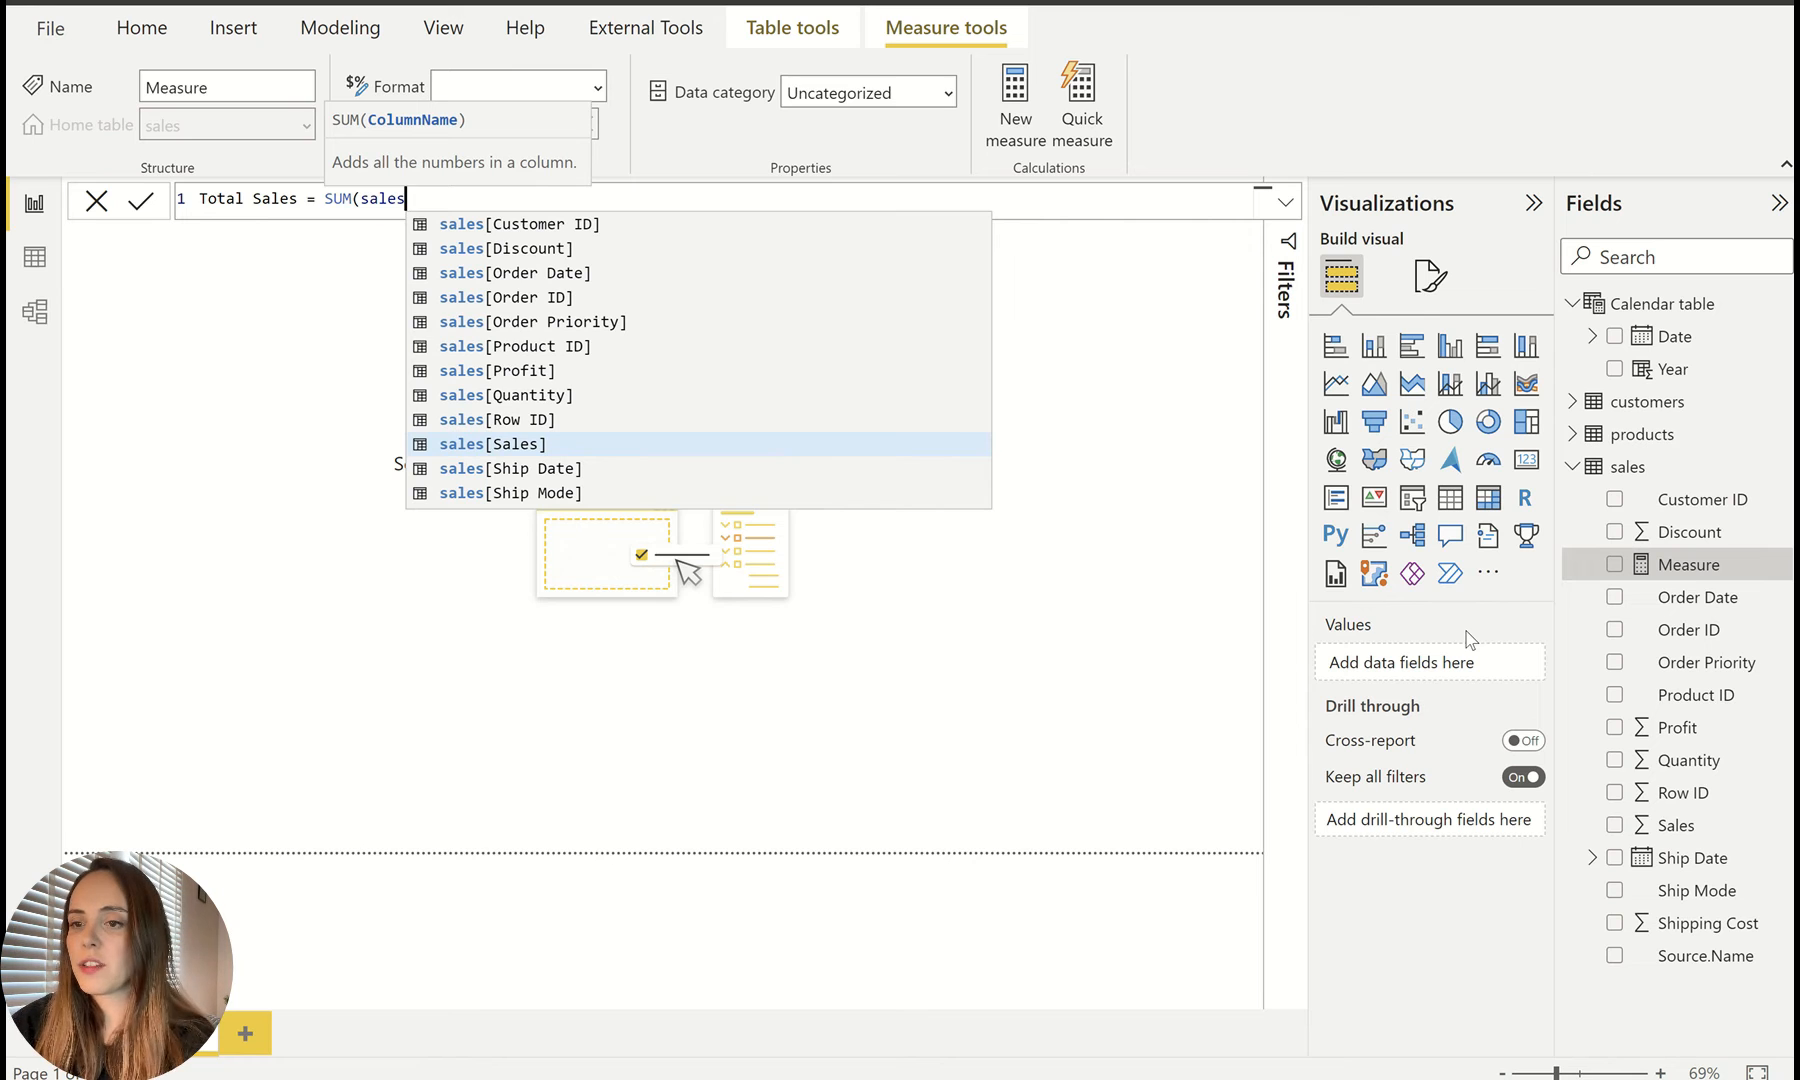
pyautogui.press('Tab')
pyautogui.write(')')
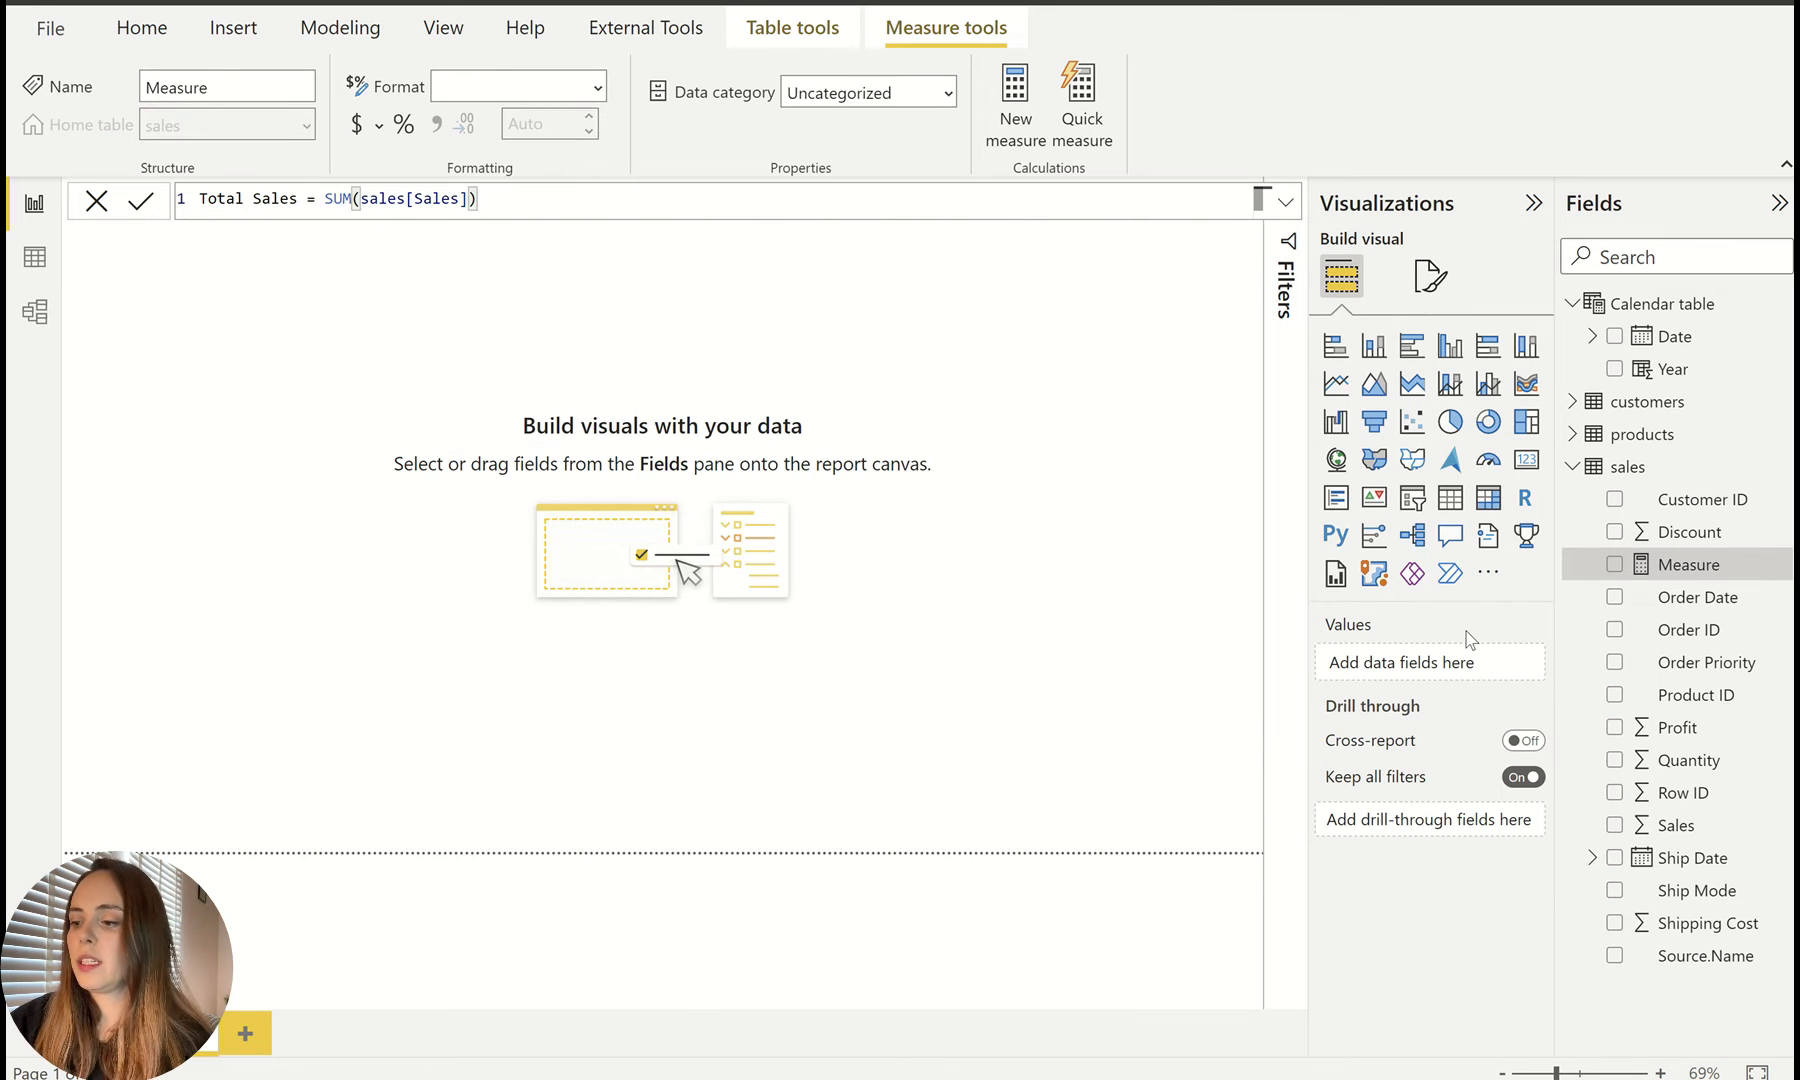
pyautogui.press('Return')
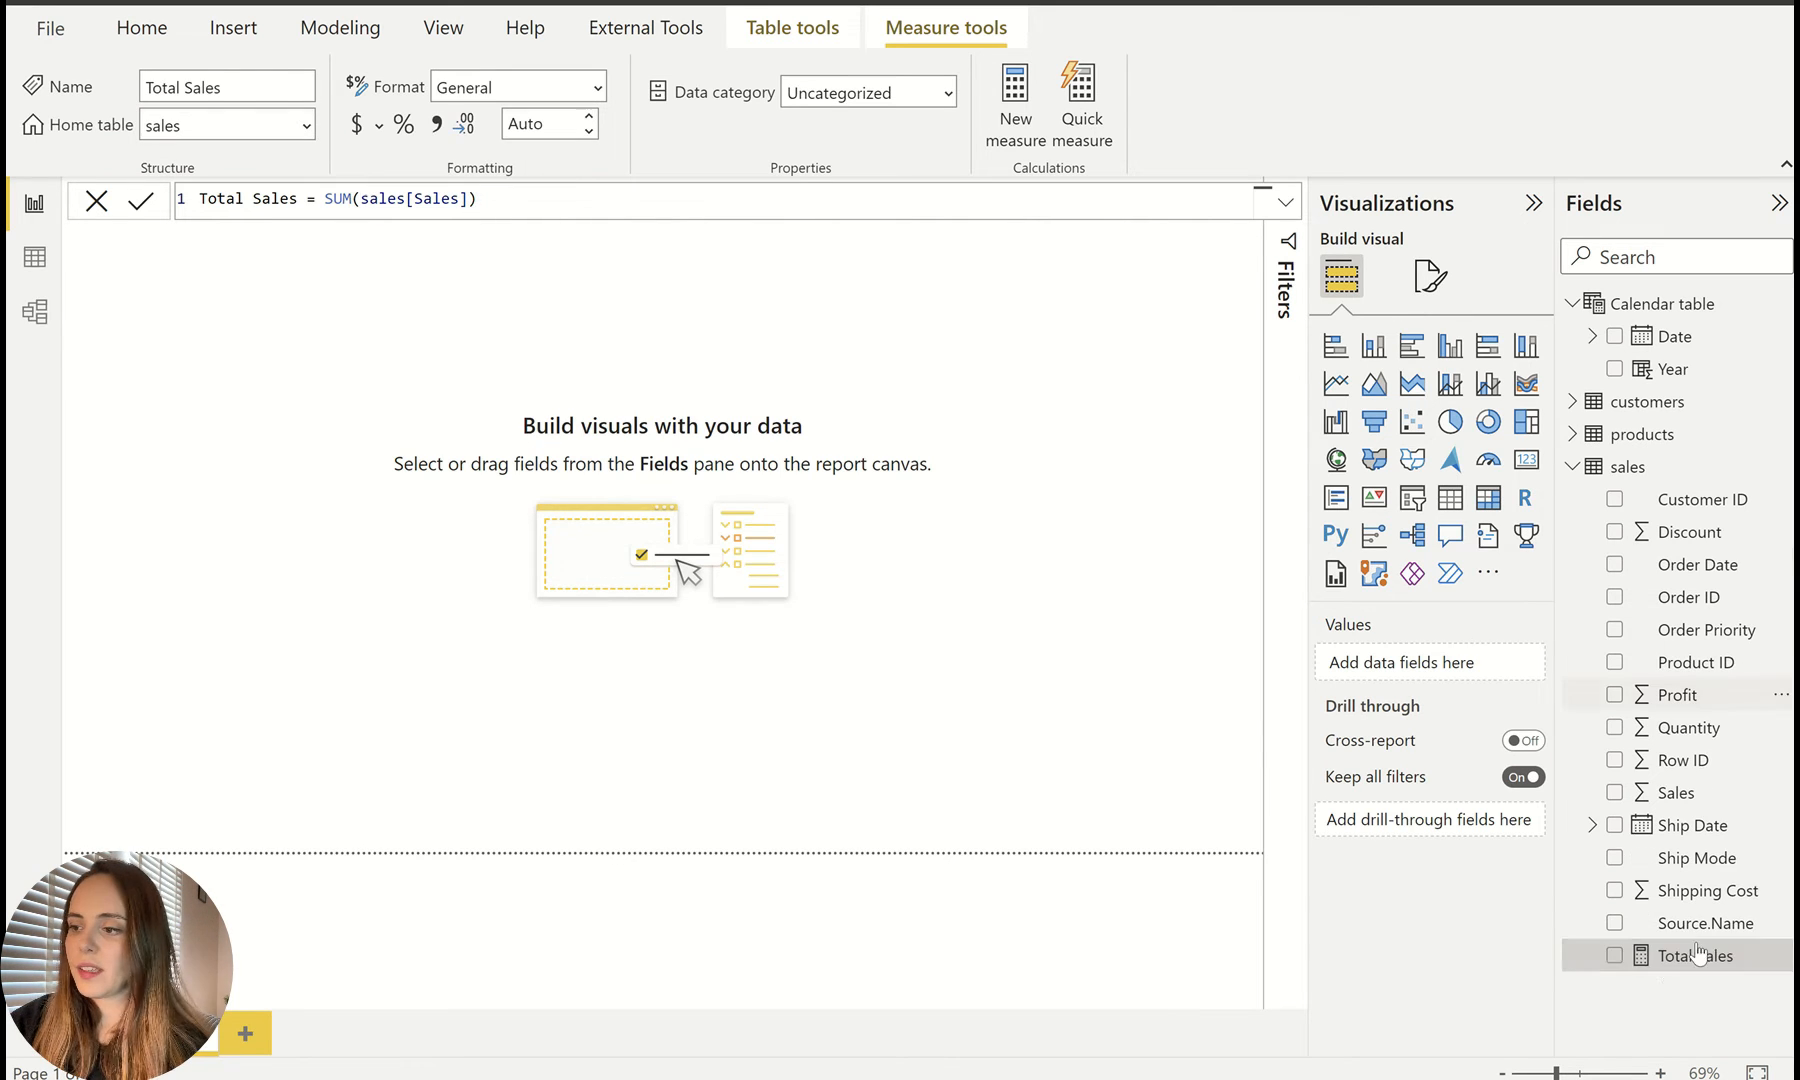
# Step: Format the Total Sales measure as currency with 0 decimal places
pyautogui.click(379, 127)
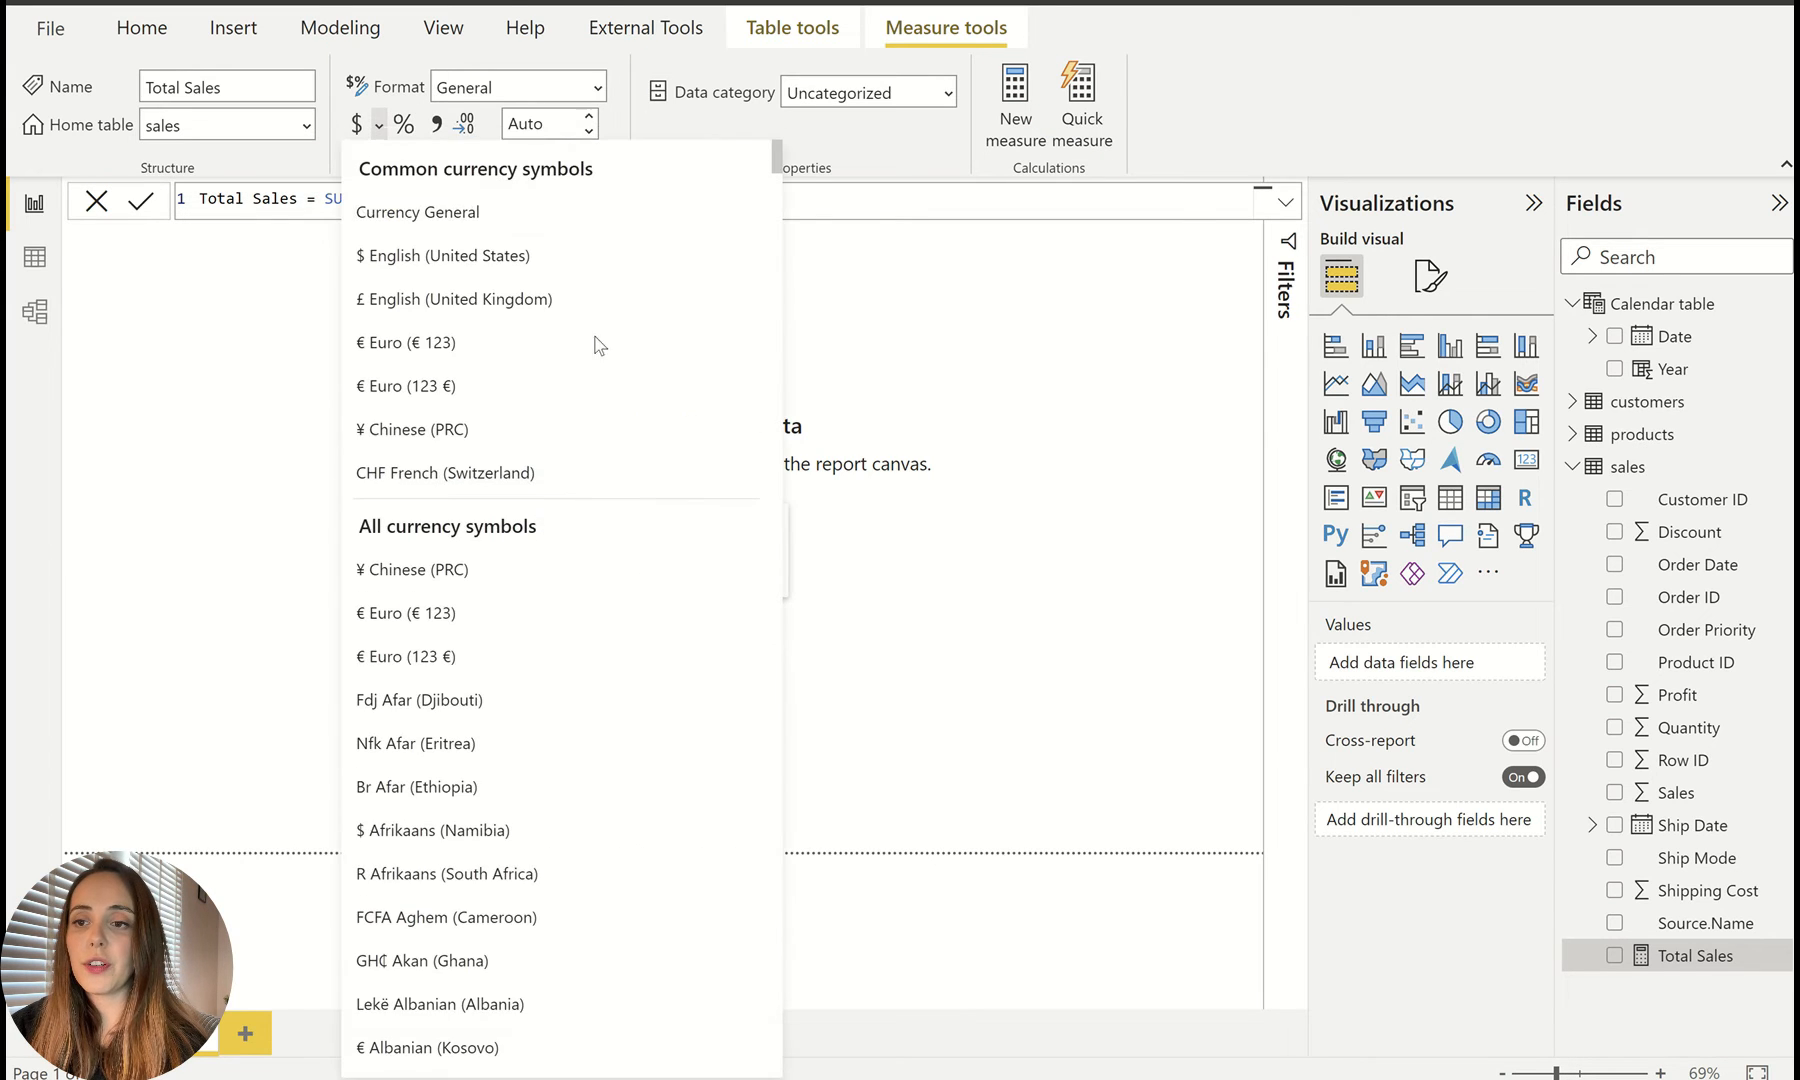
pyautogui.moveTo(775, 170); pyautogui.dragTo(754, 138)
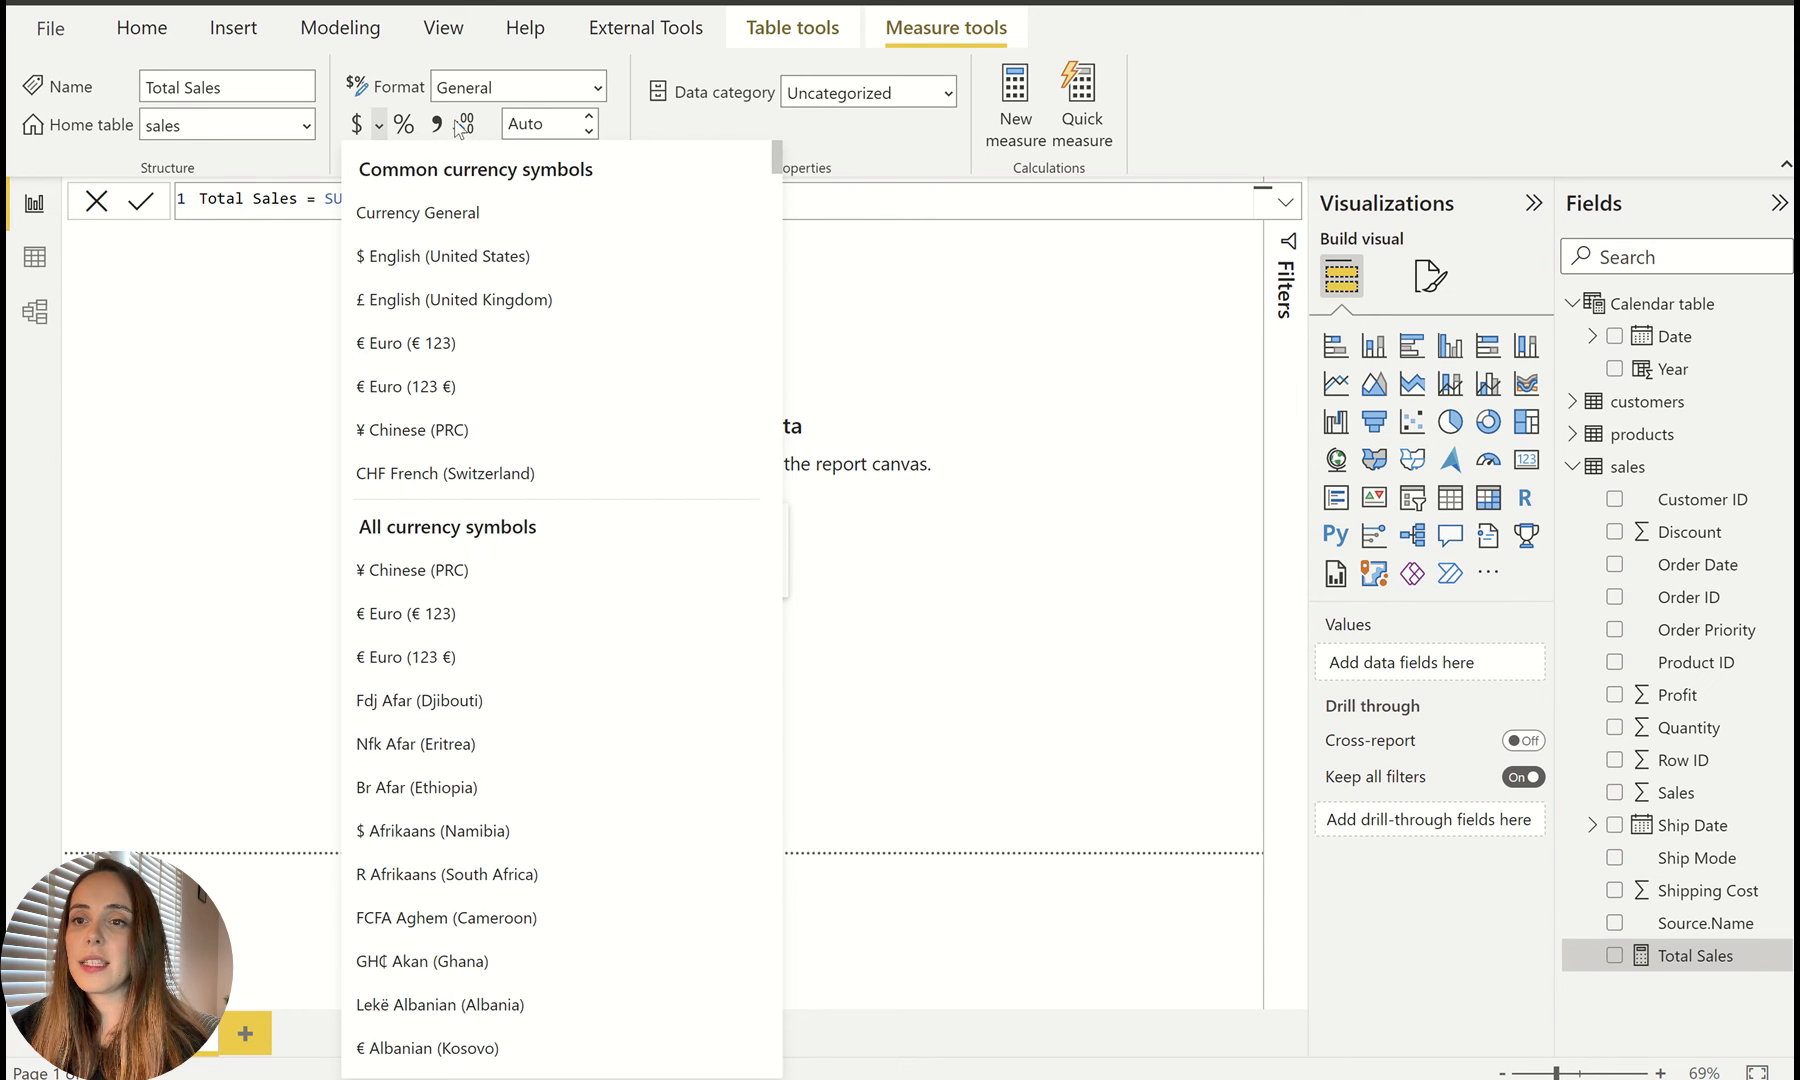
pyautogui.click(358, 125)
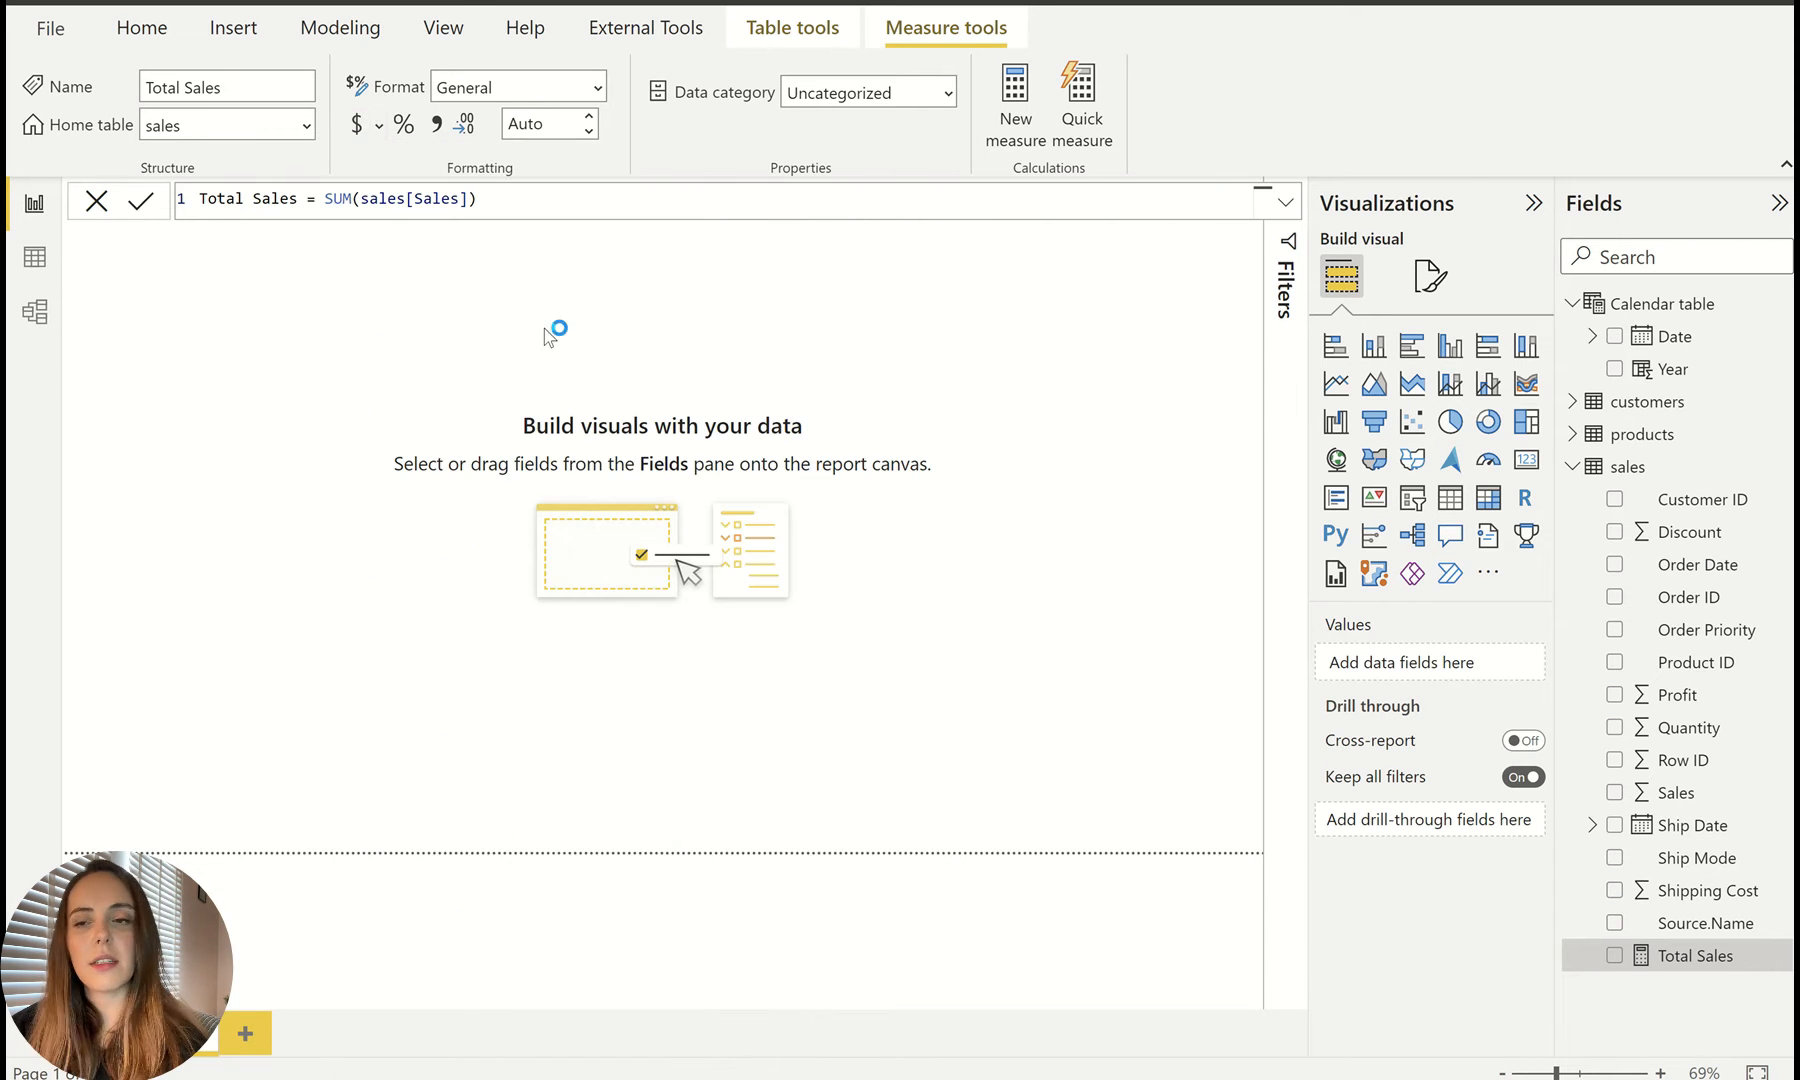
pyautogui.click(531, 125)
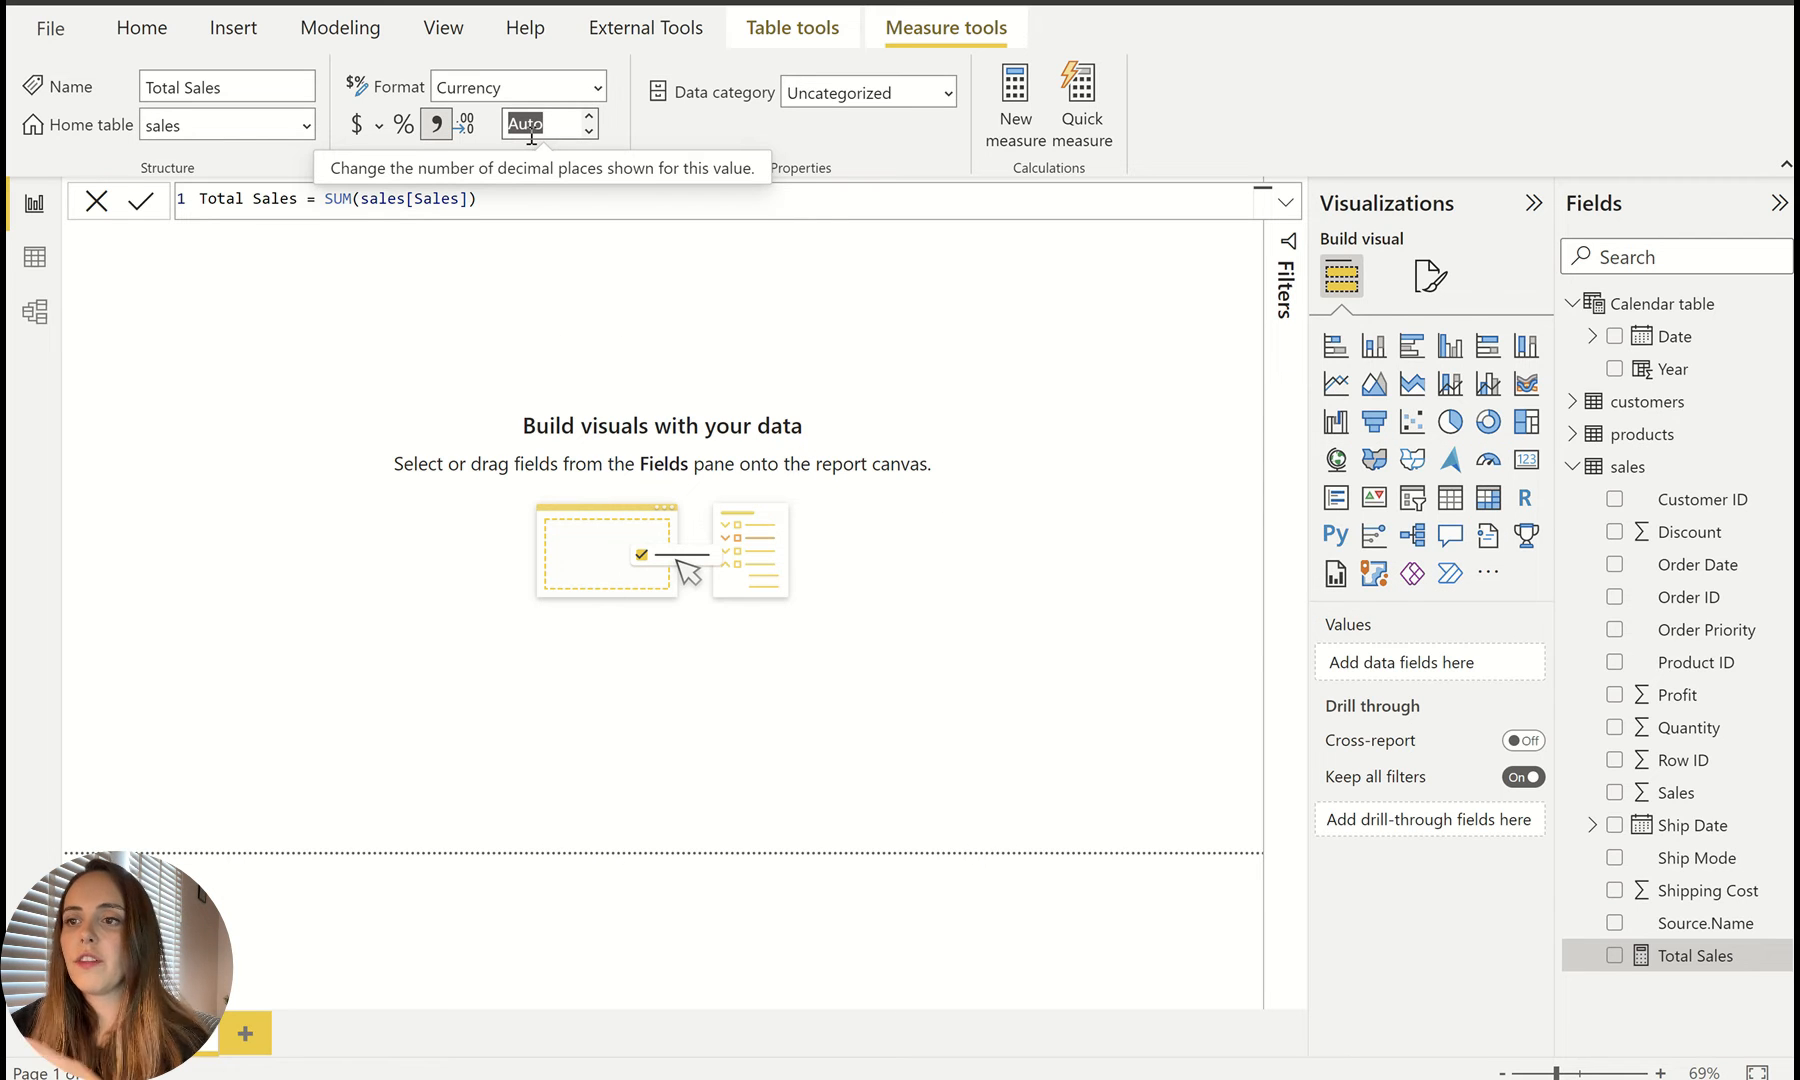
pyautogui.write('0')
pyautogui.press('Return')
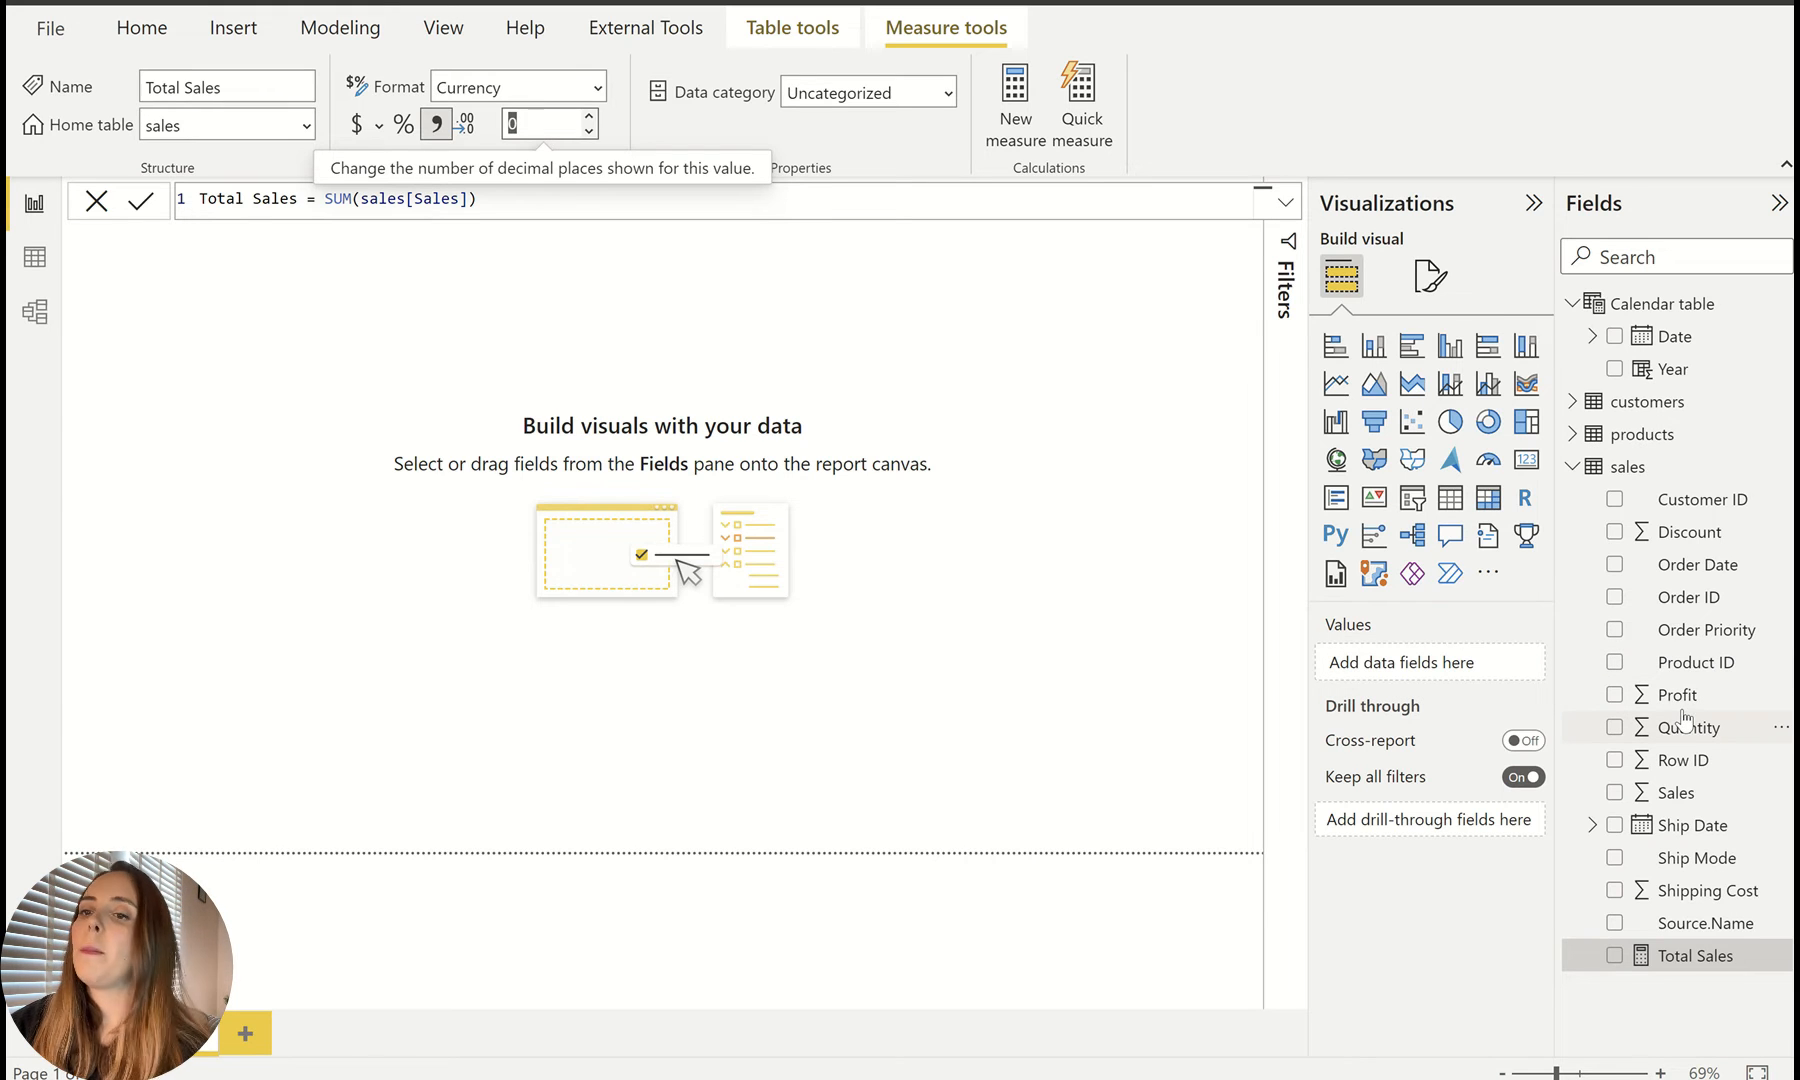
pyautogui.click(1025, 581)
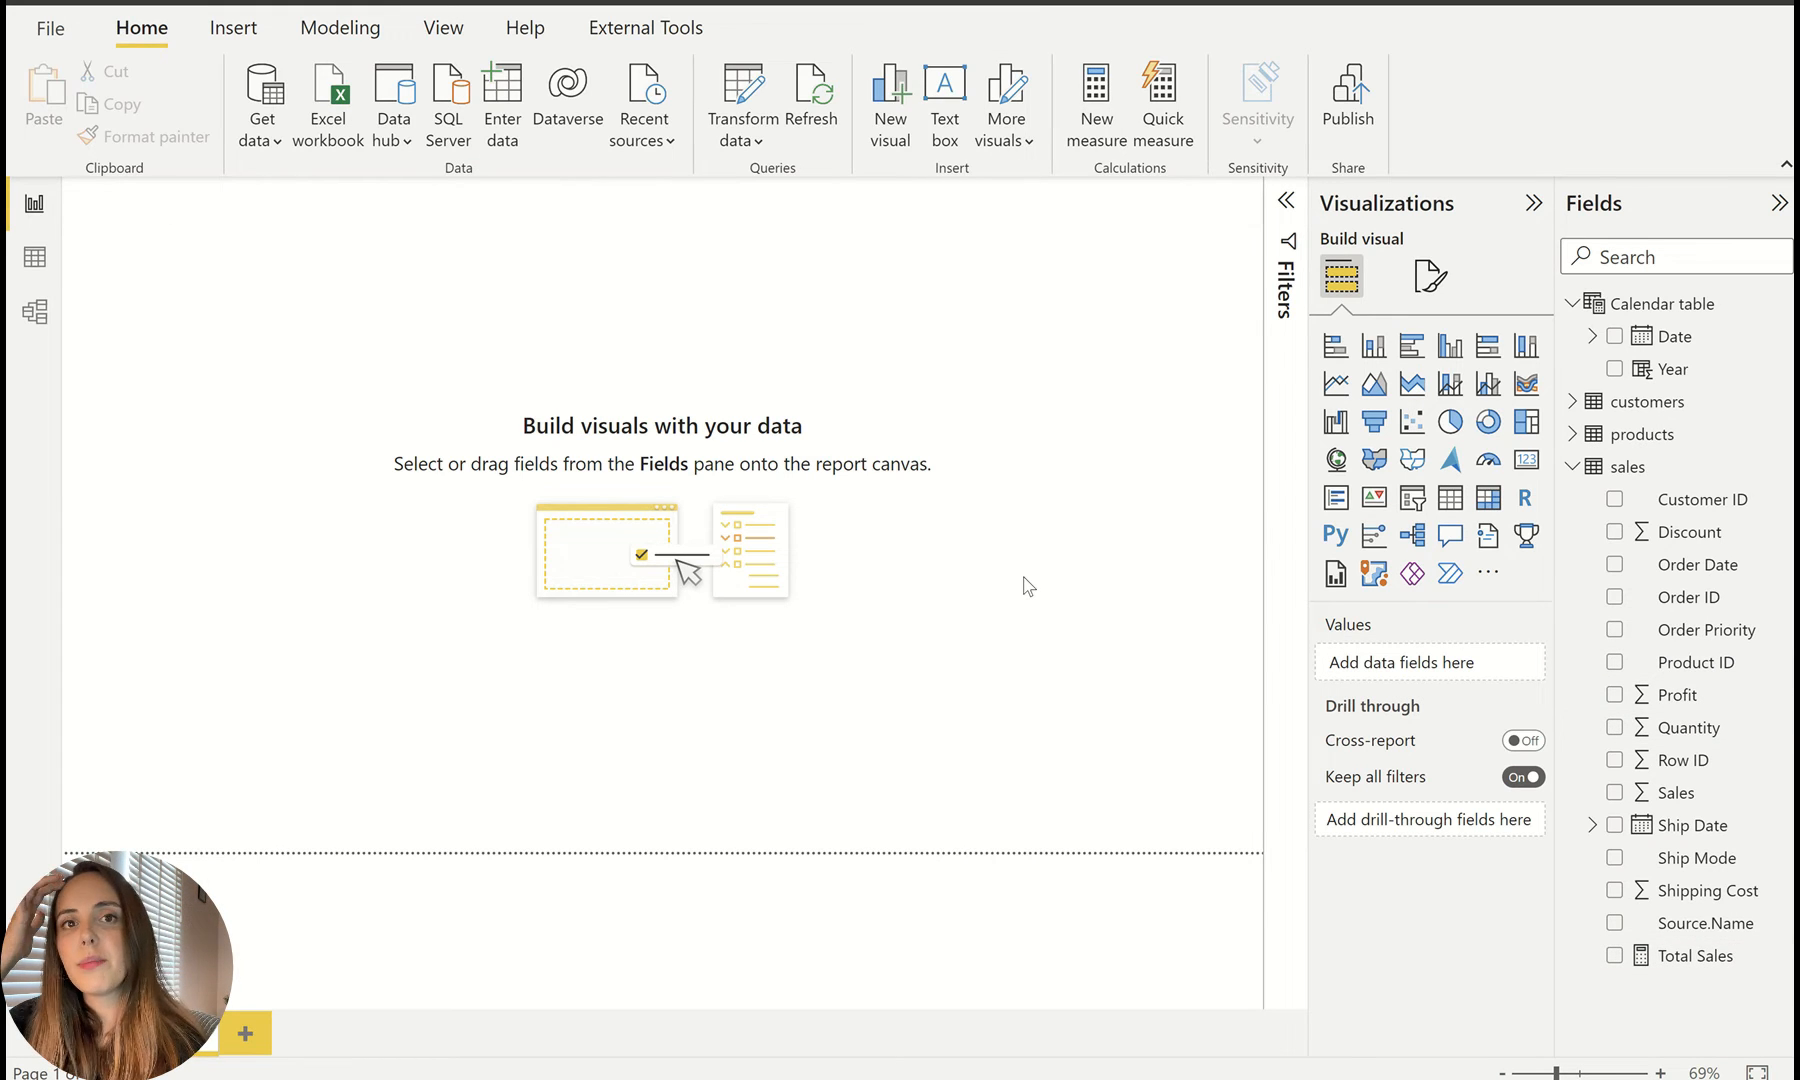
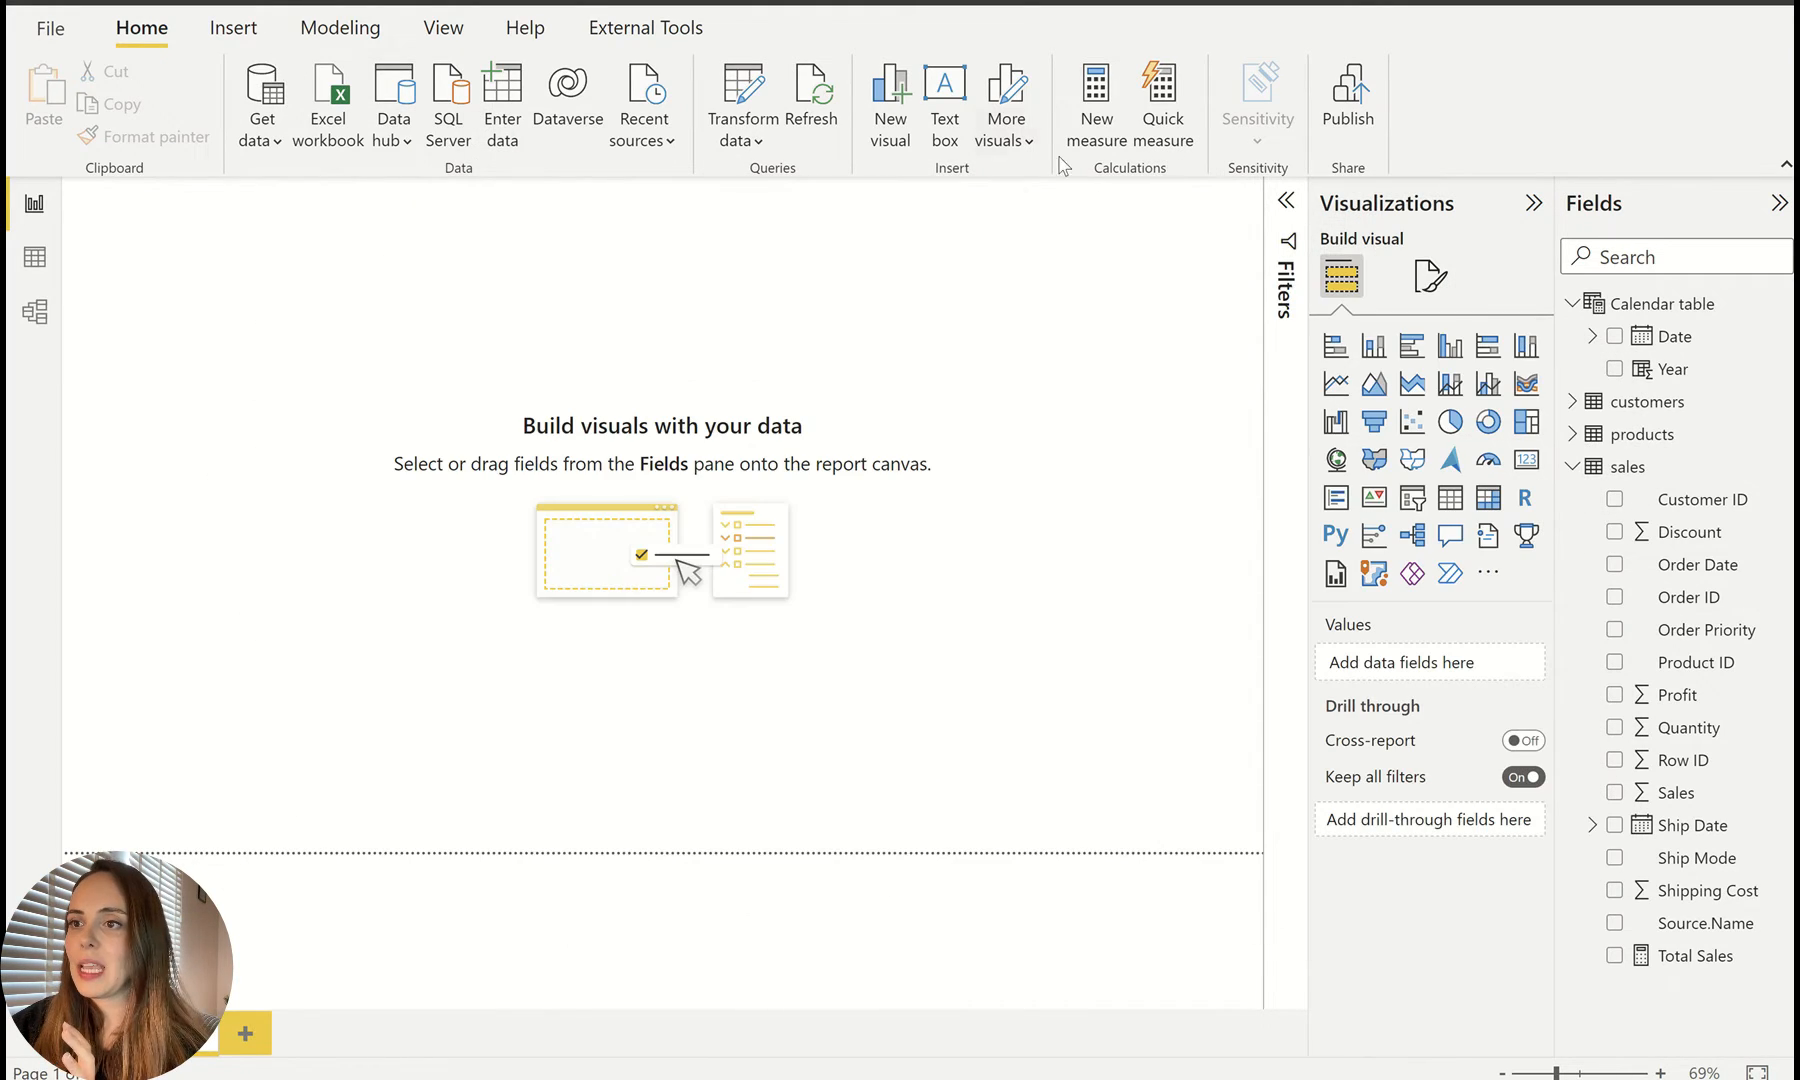
# Step: Insert a text box stretched across the full width of the page top and enter the title "Sales Report"
pyautogui.click(957, 148)
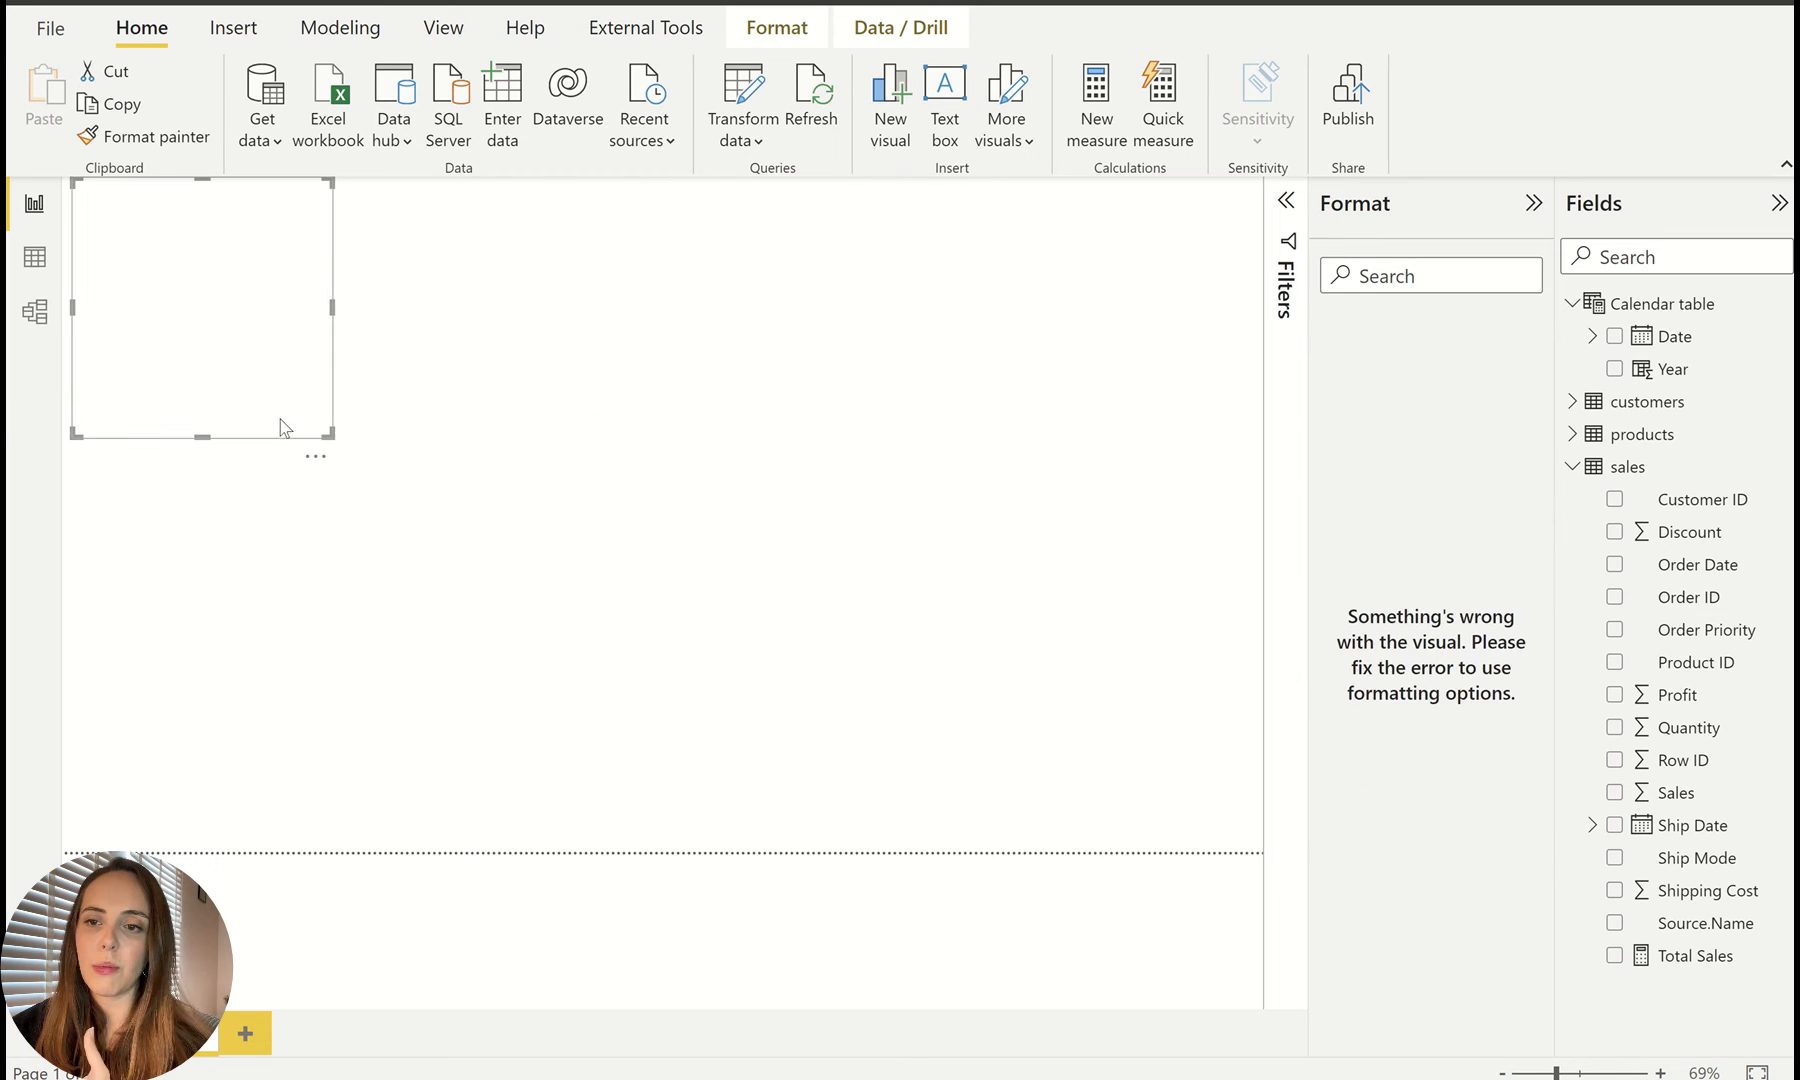
pyautogui.moveTo(330, 436); pyautogui.dragTo(1290, 258)
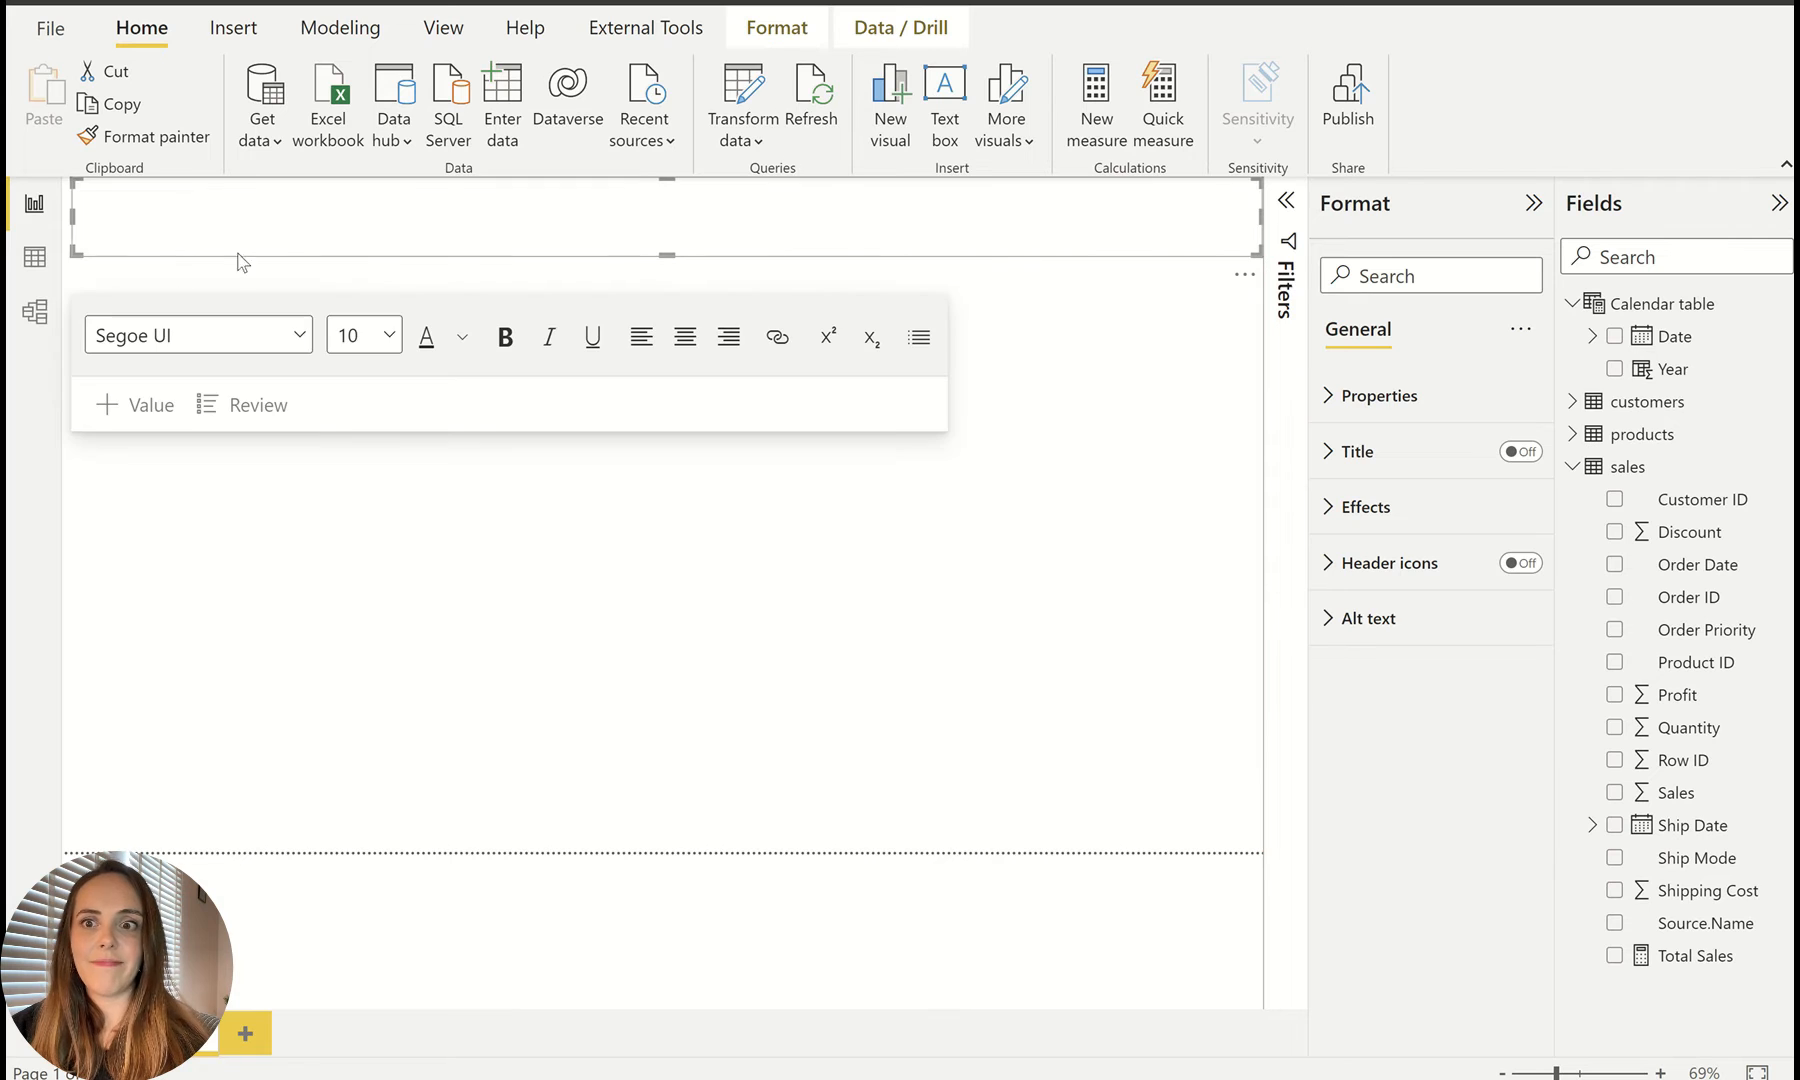
pyautogui.moveTo(74, 251); pyautogui.dragTo(66, 233)
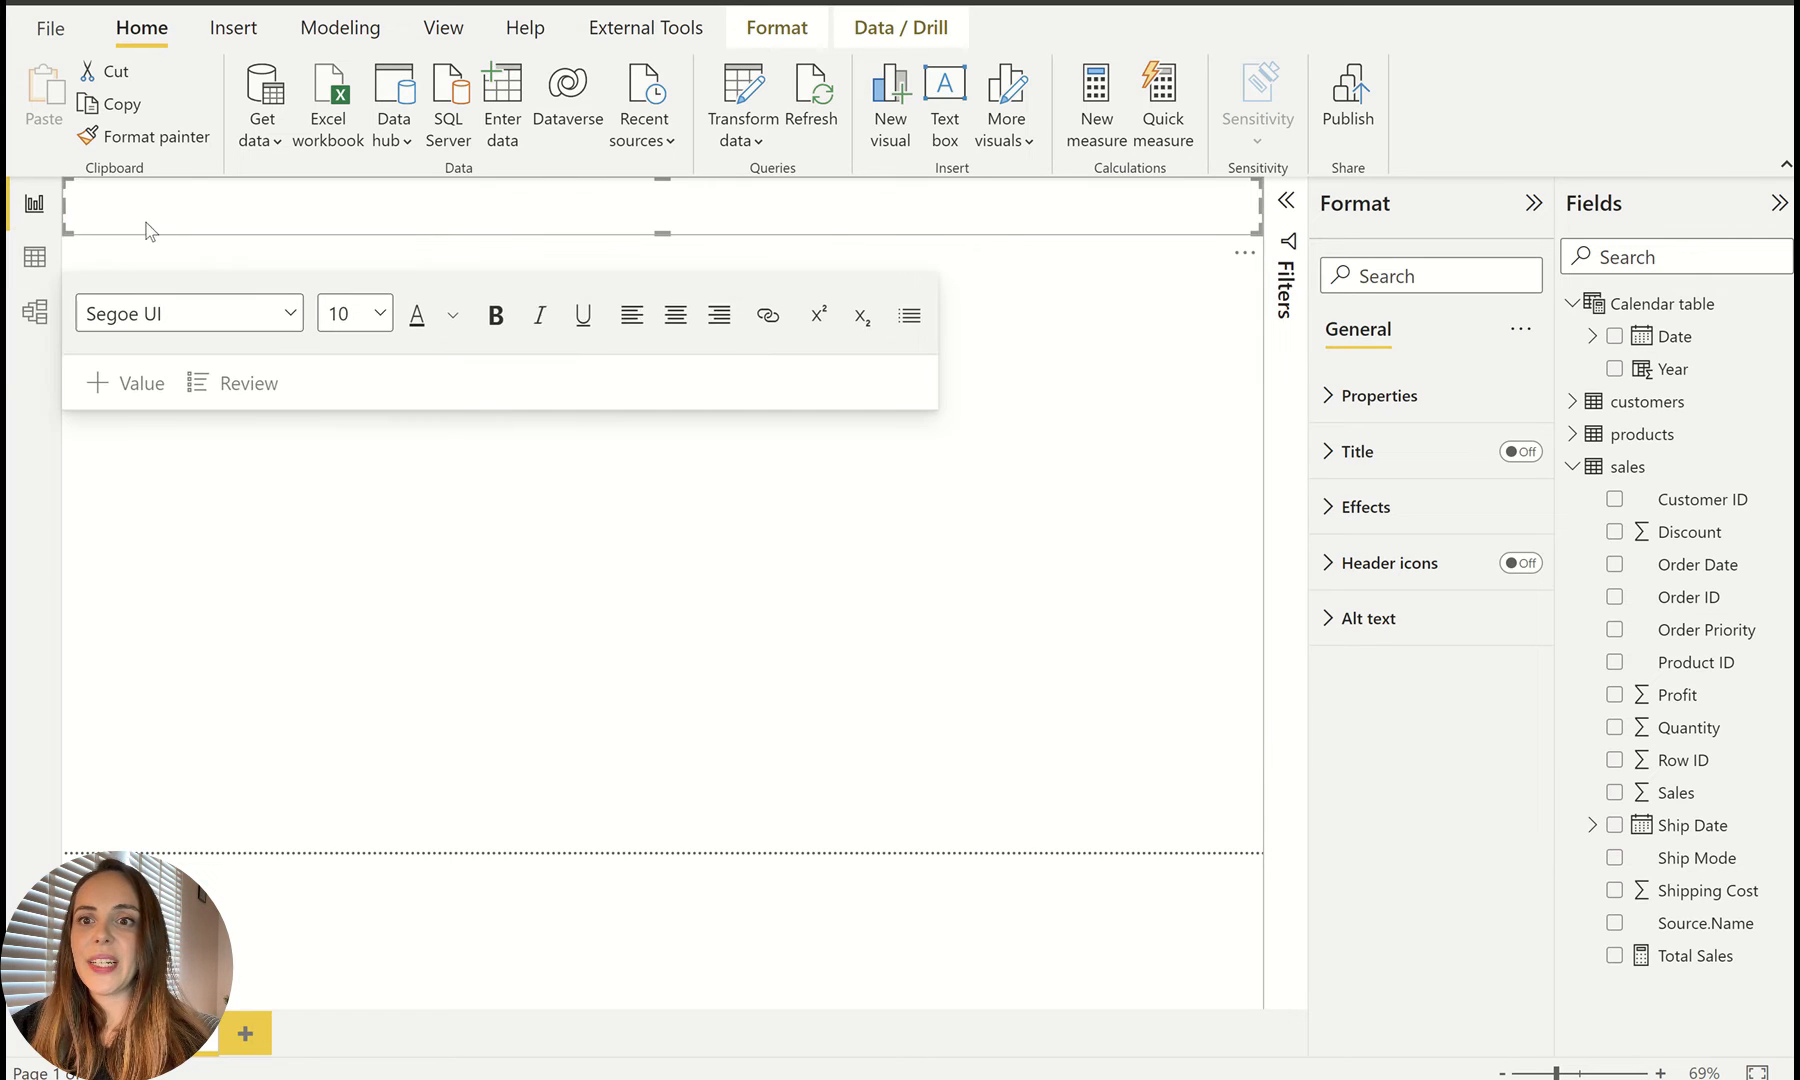
pyautogui.click(168, 210)
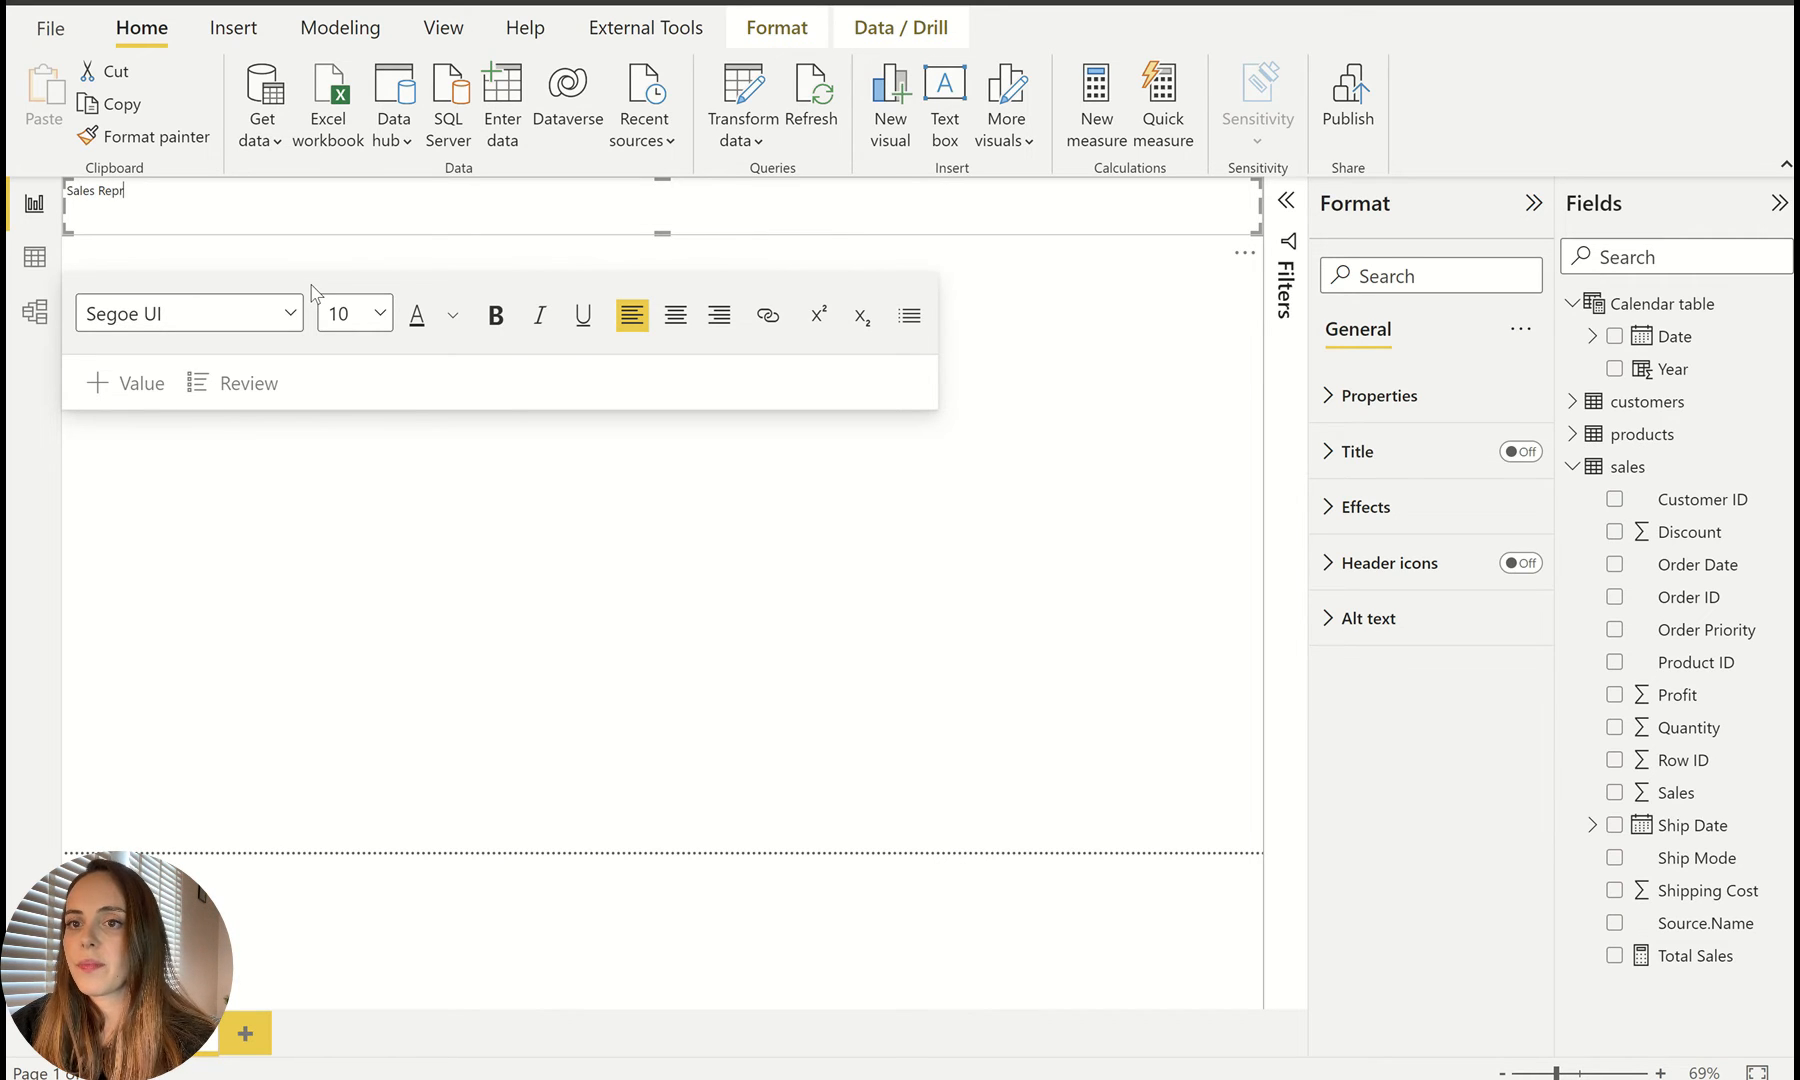
# Step: Format the "Sales Report" title text as bold at font size 24
pyautogui.moveTo(190, 190); pyautogui.dragTo(60, 200)
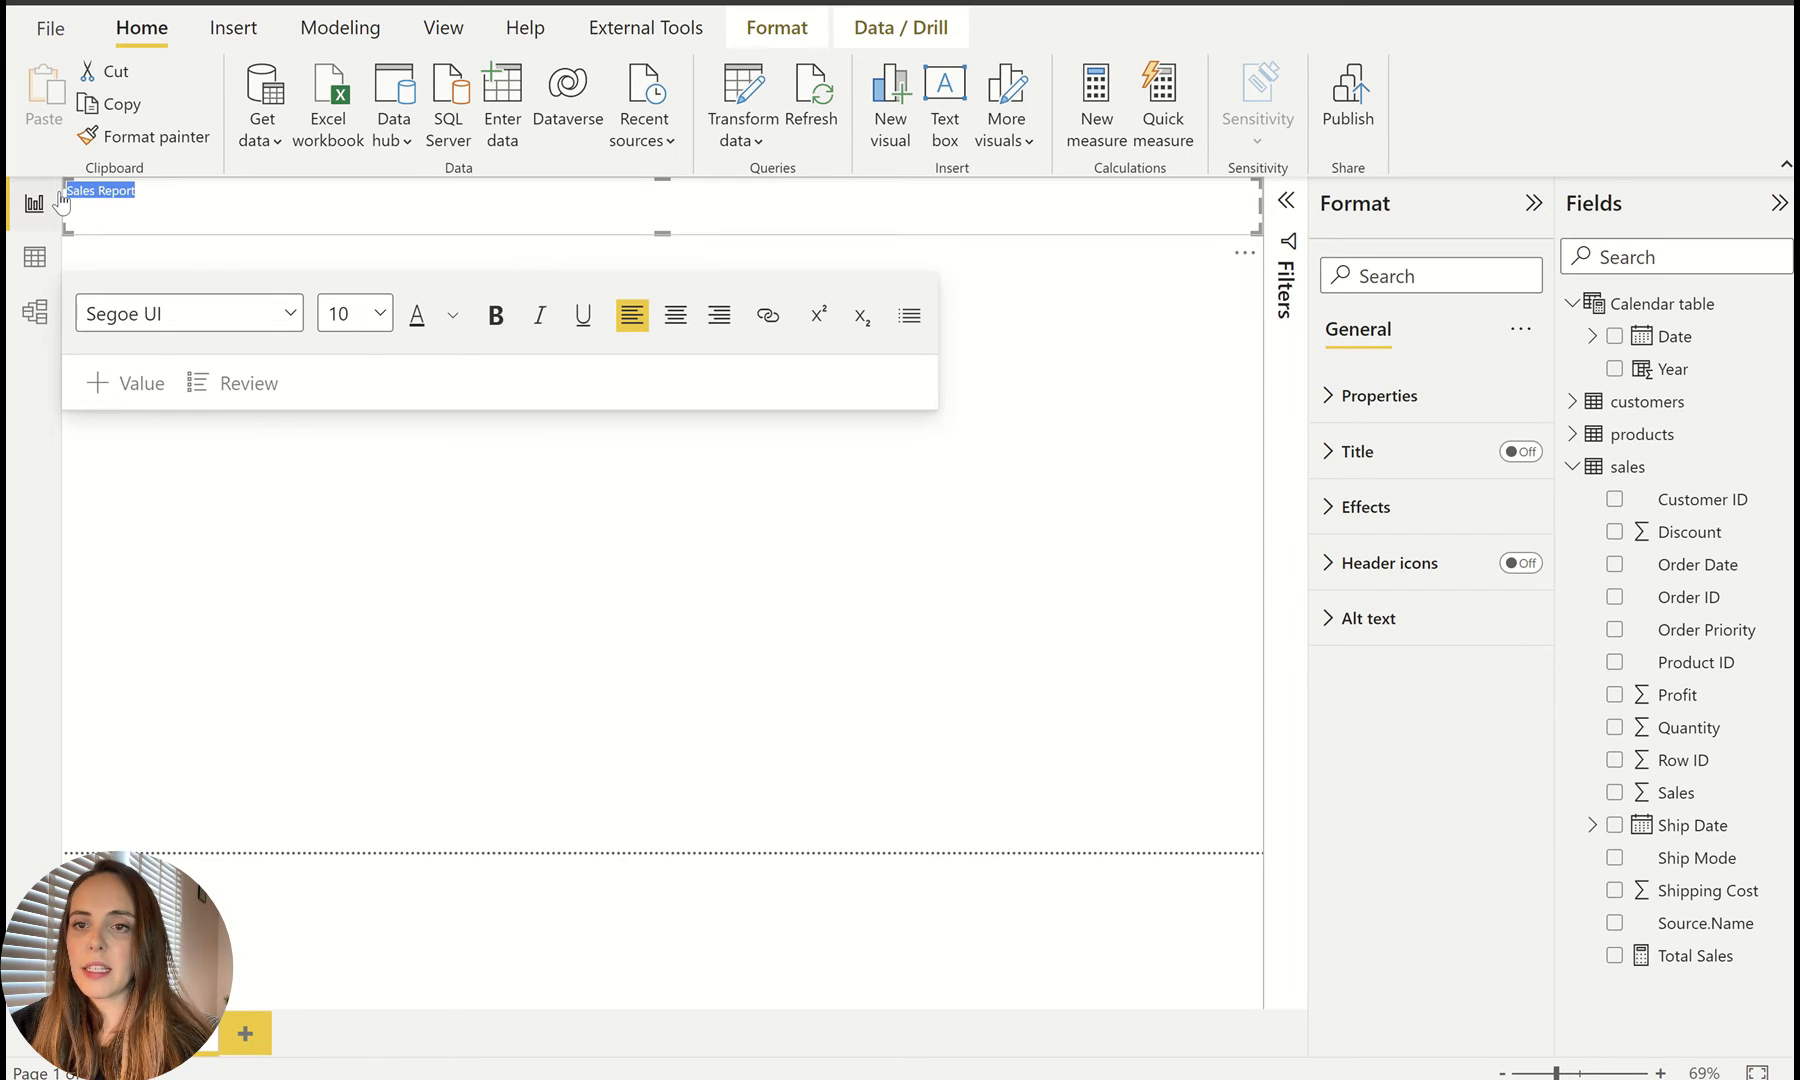
pyautogui.click(338, 313)
pyautogui.click(370, 640)
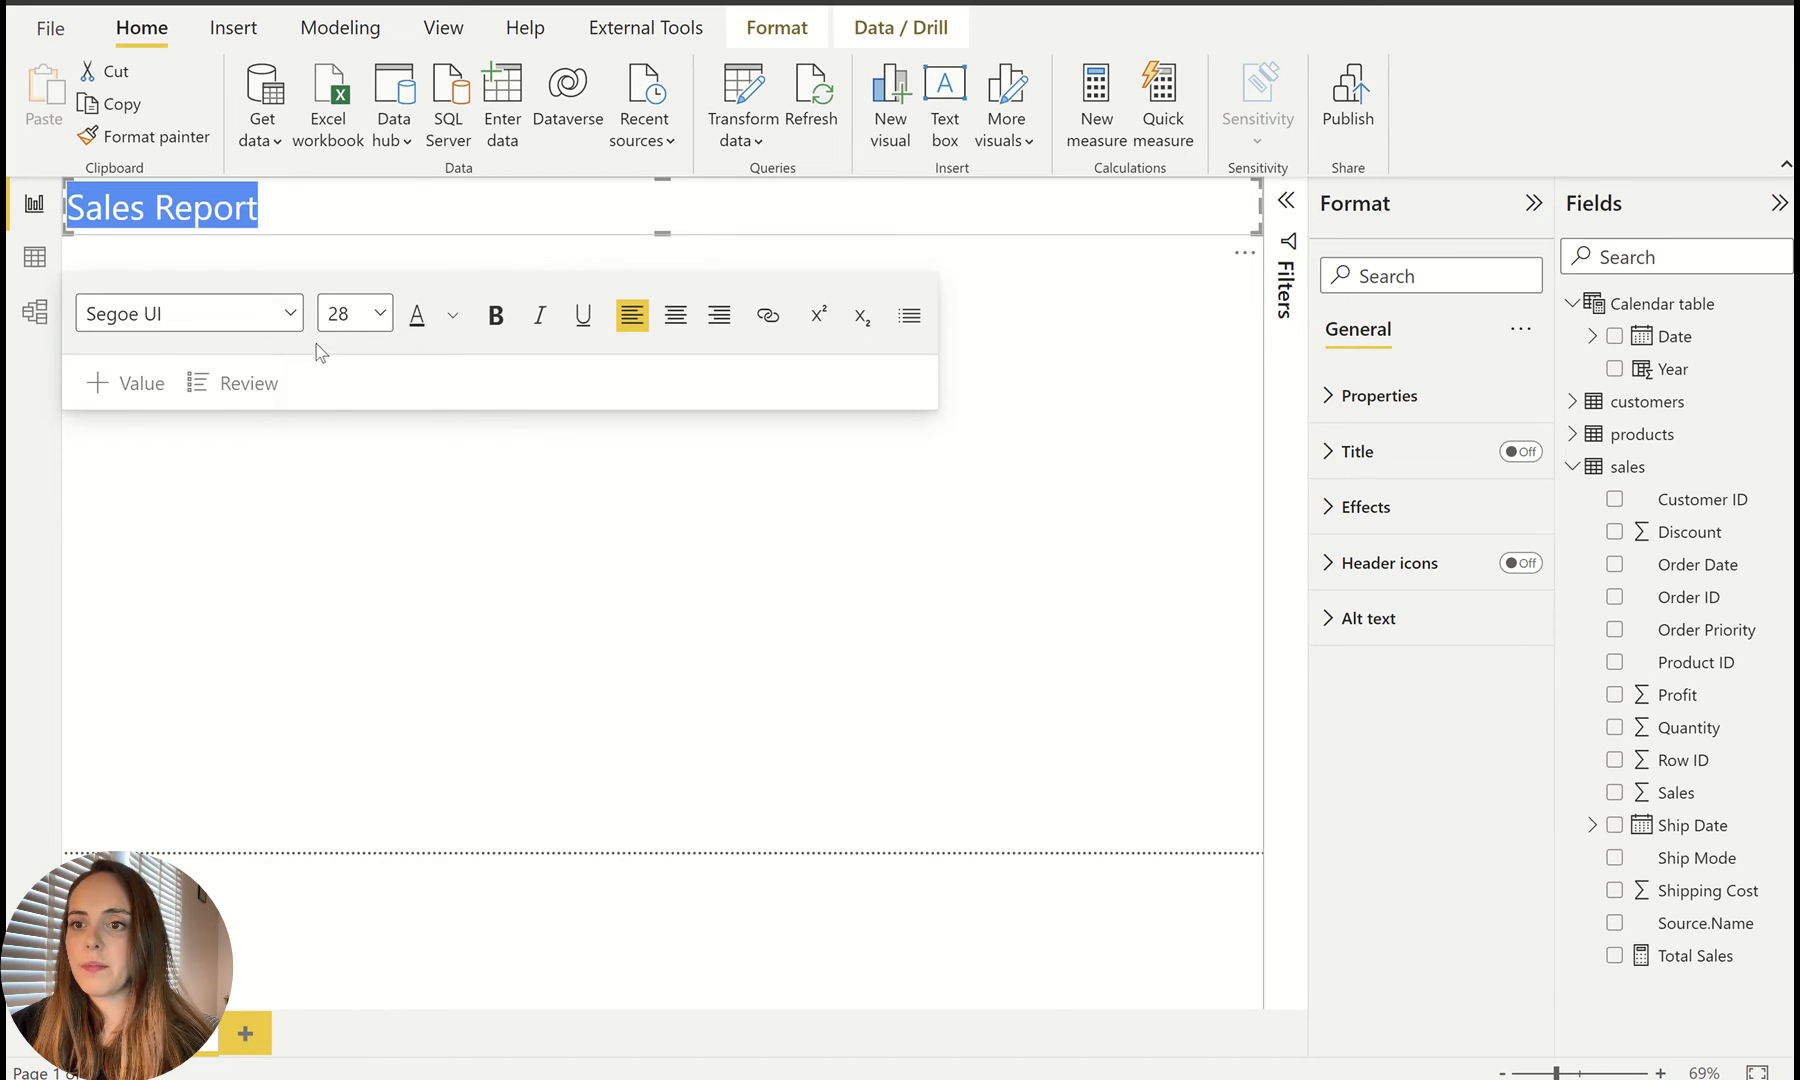
pyautogui.click(352, 314)
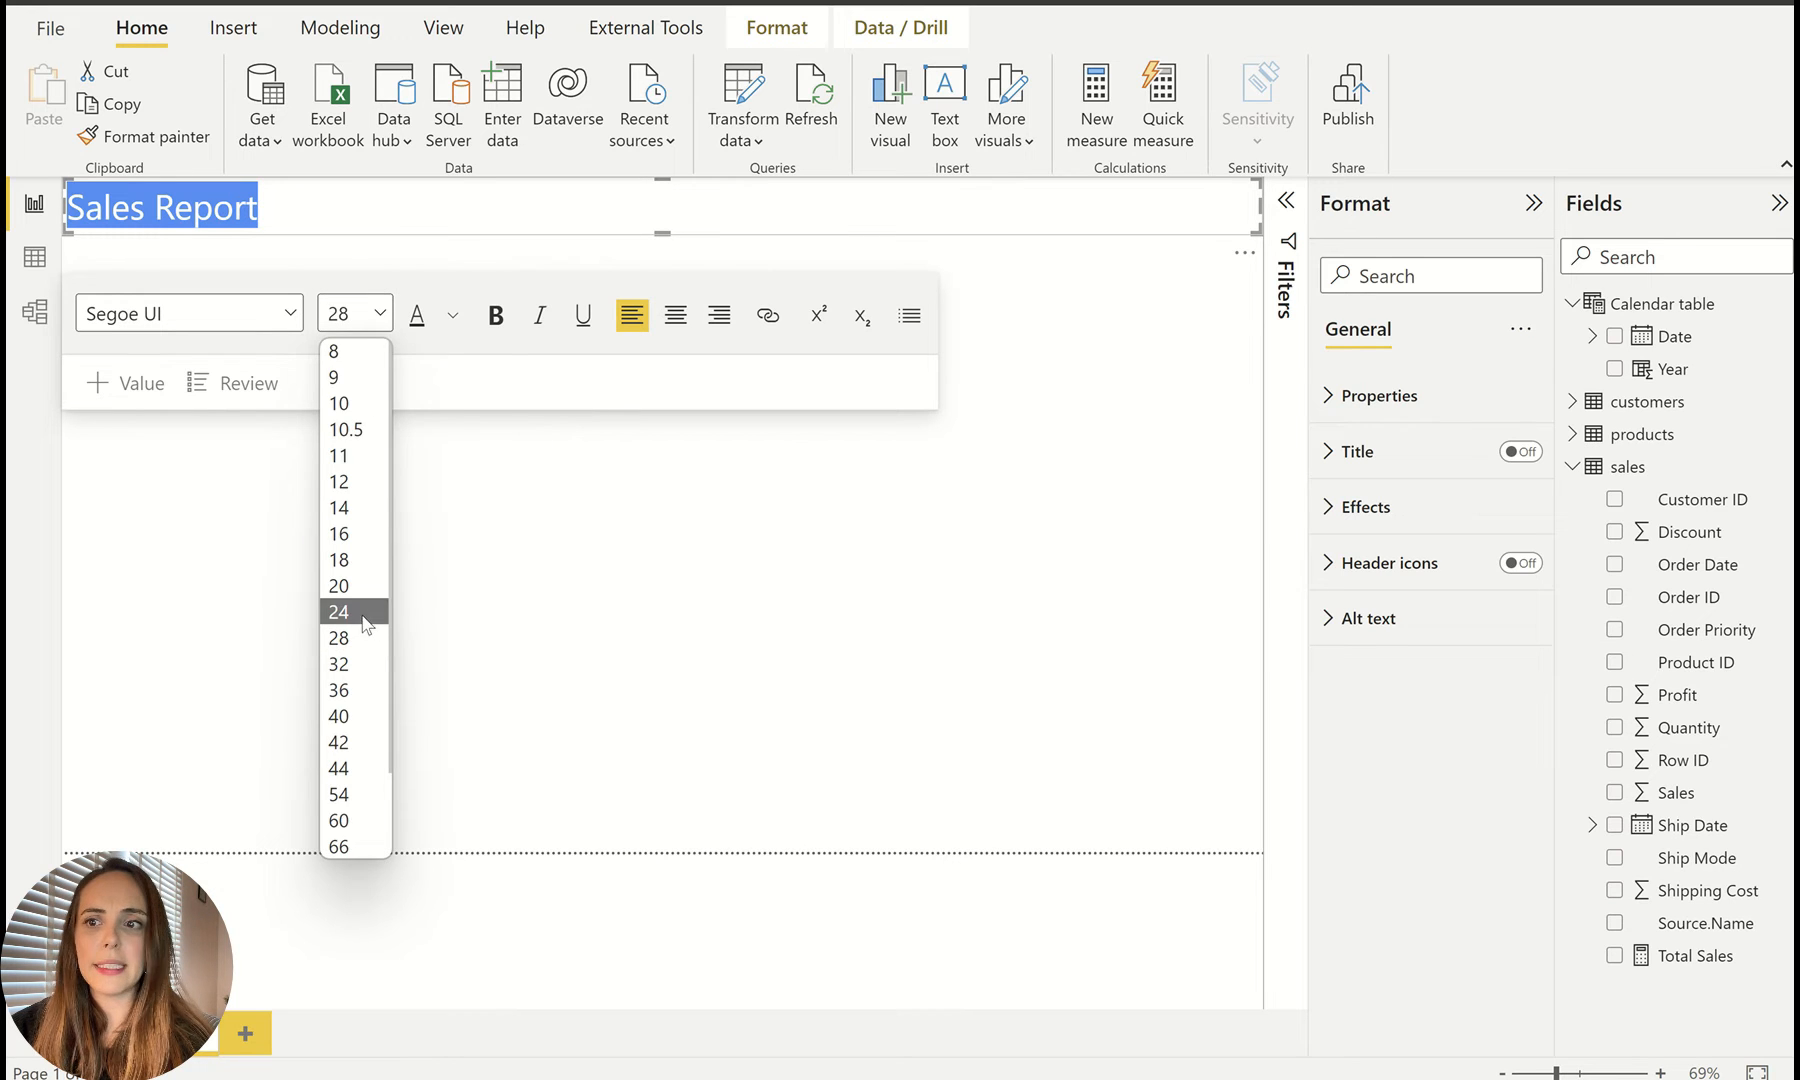
pyautogui.click(370, 613)
pyautogui.click(496, 316)
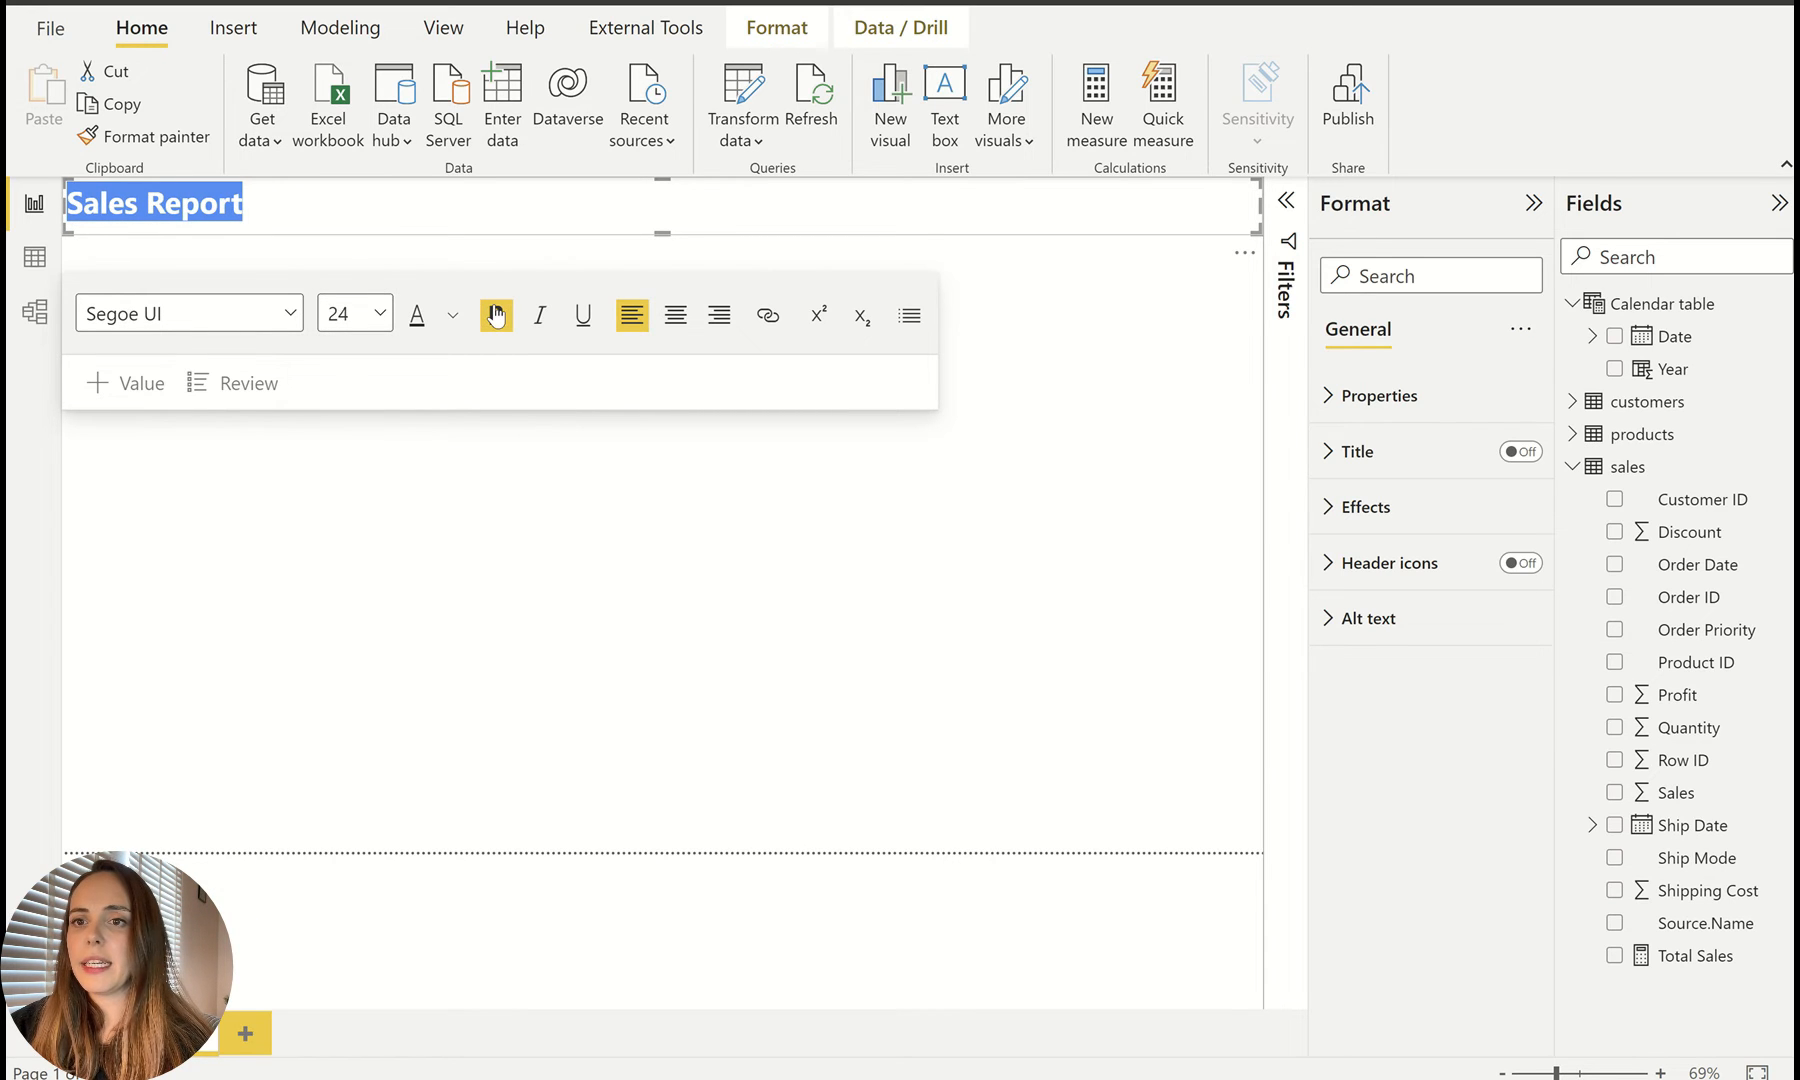
pyautogui.click(878, 532)
pyautogui.click(579, 213)
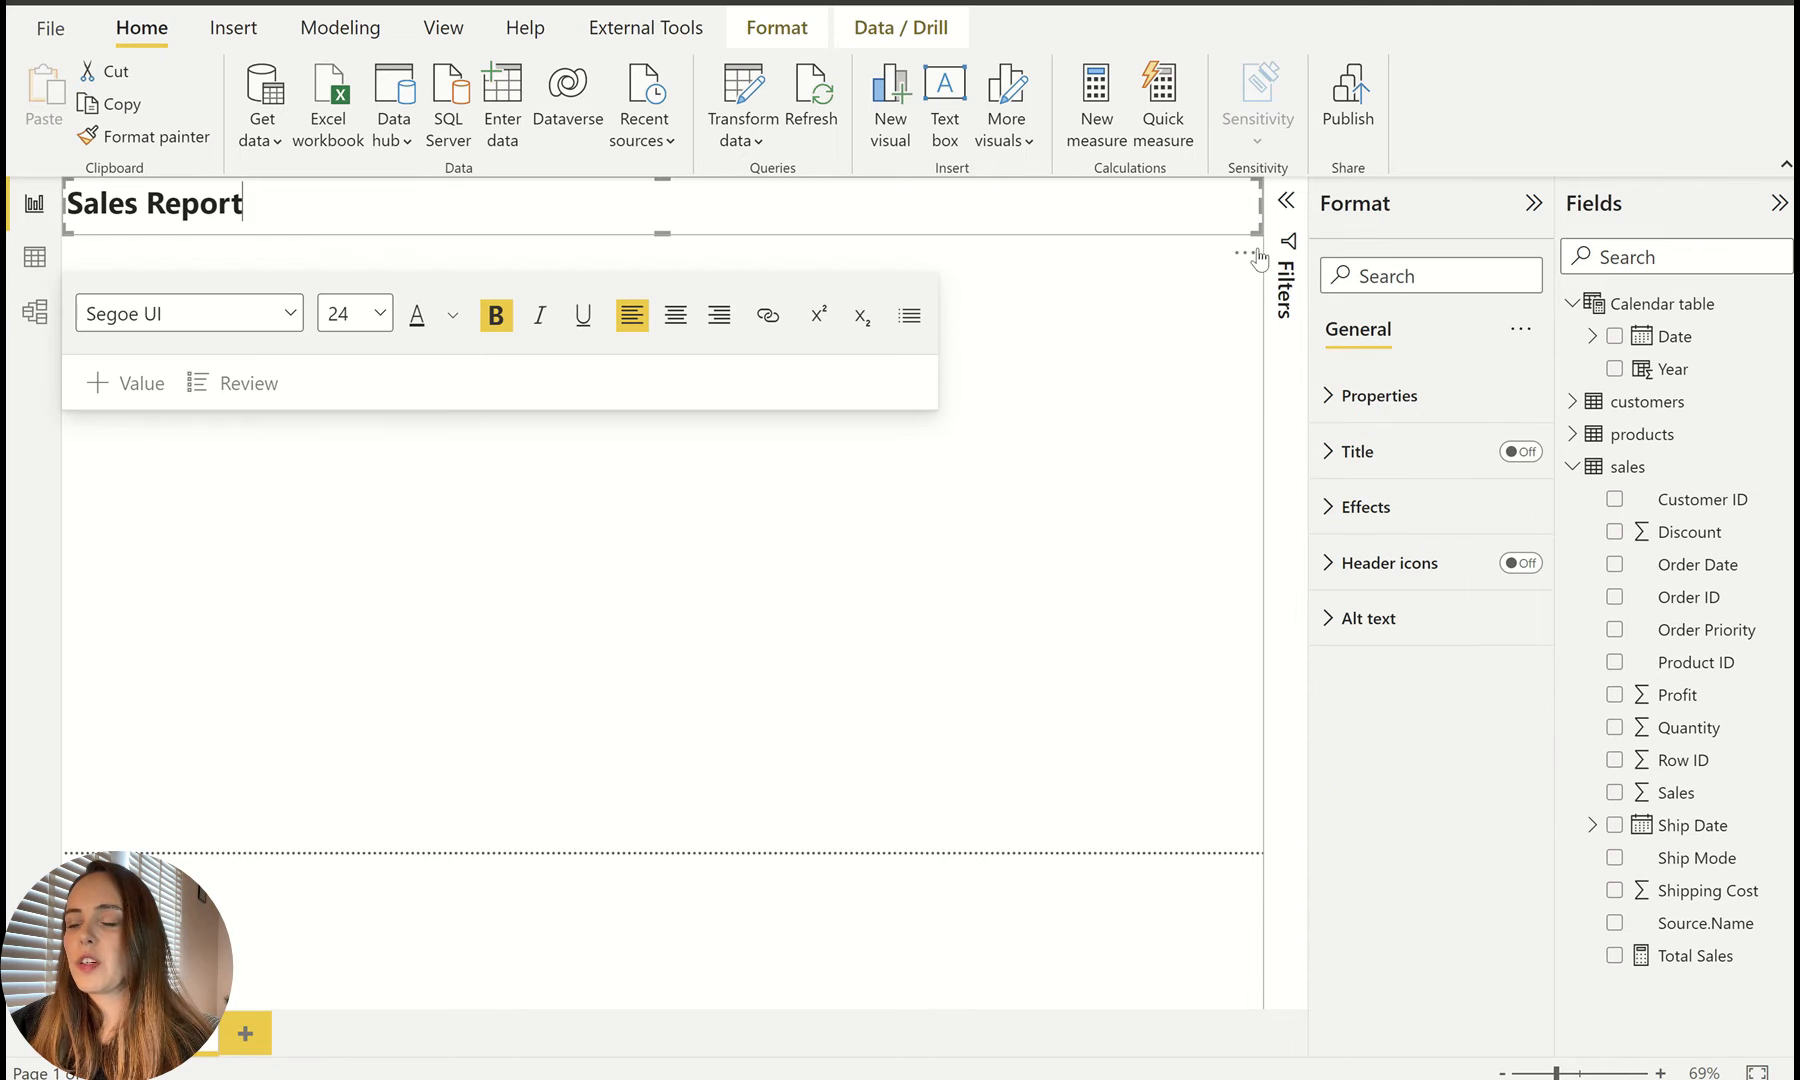
# Step: Give the title text box a light grey background and extend its lower edge slightly
pyautogui.click(1402, 520)
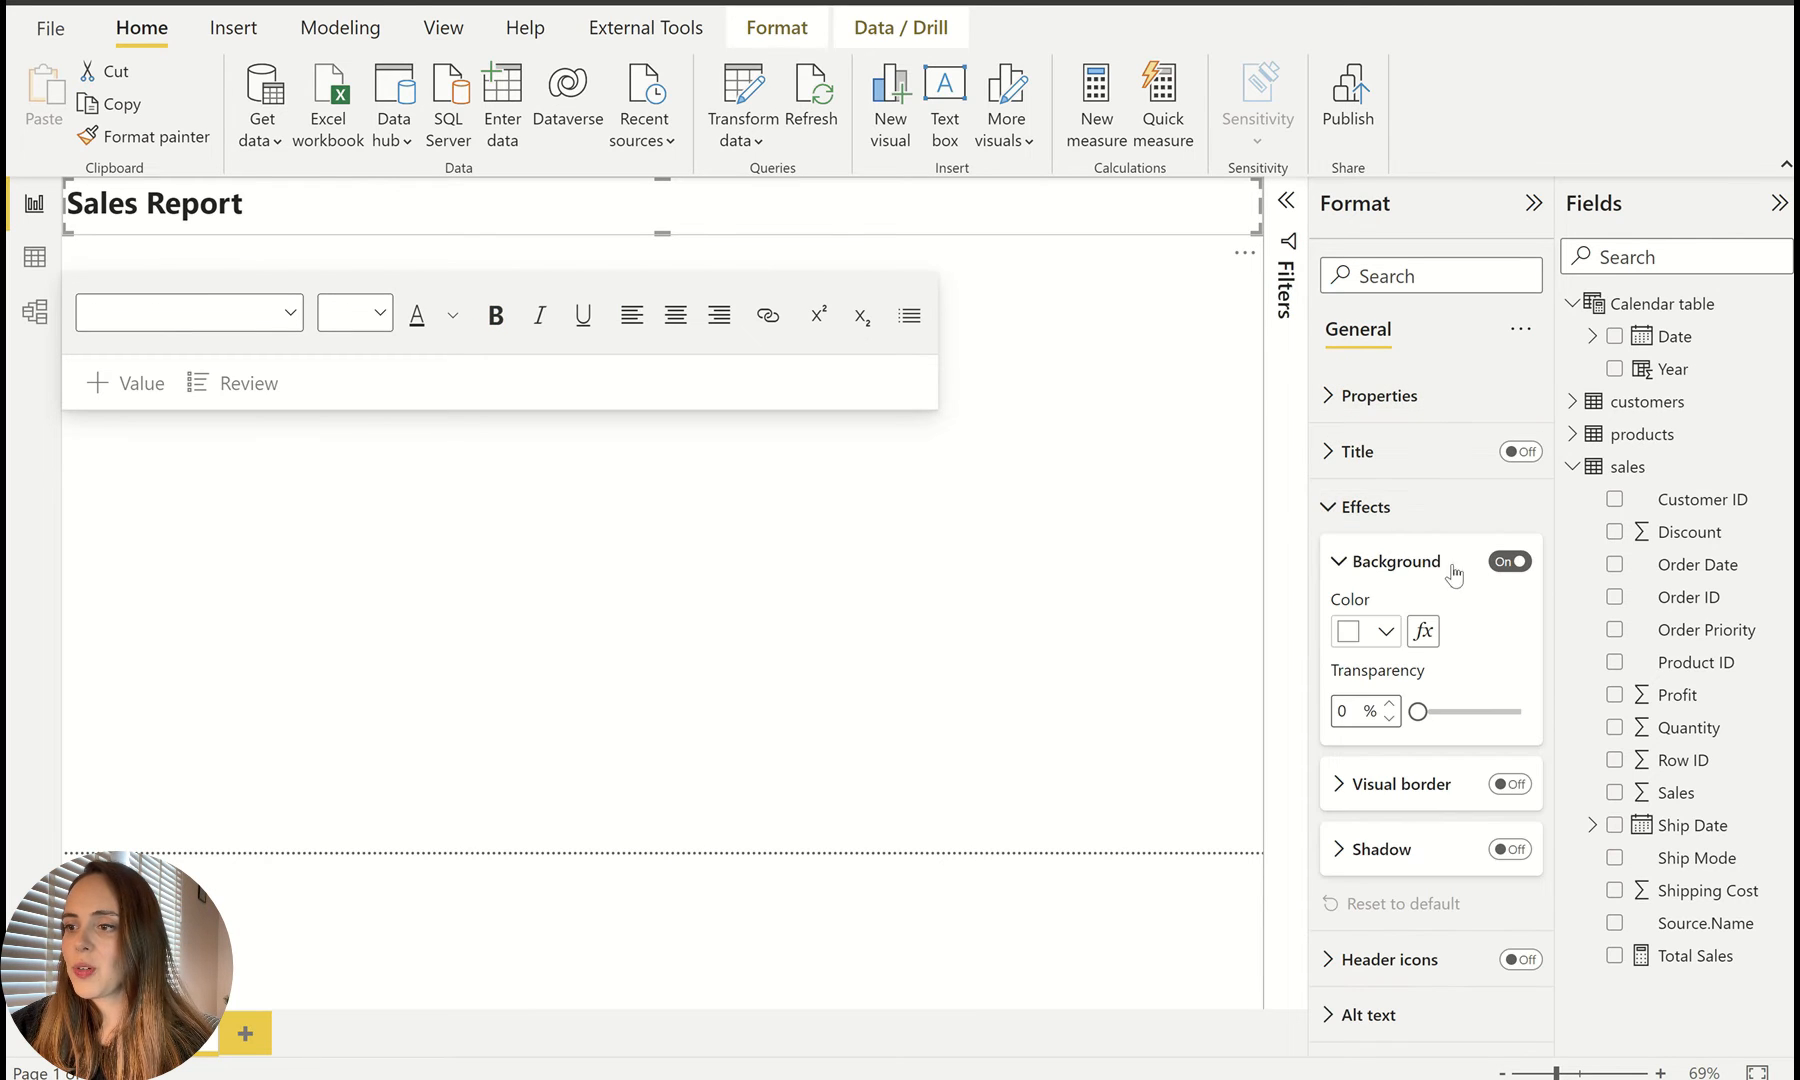
pyautogui.click(1368, 632)
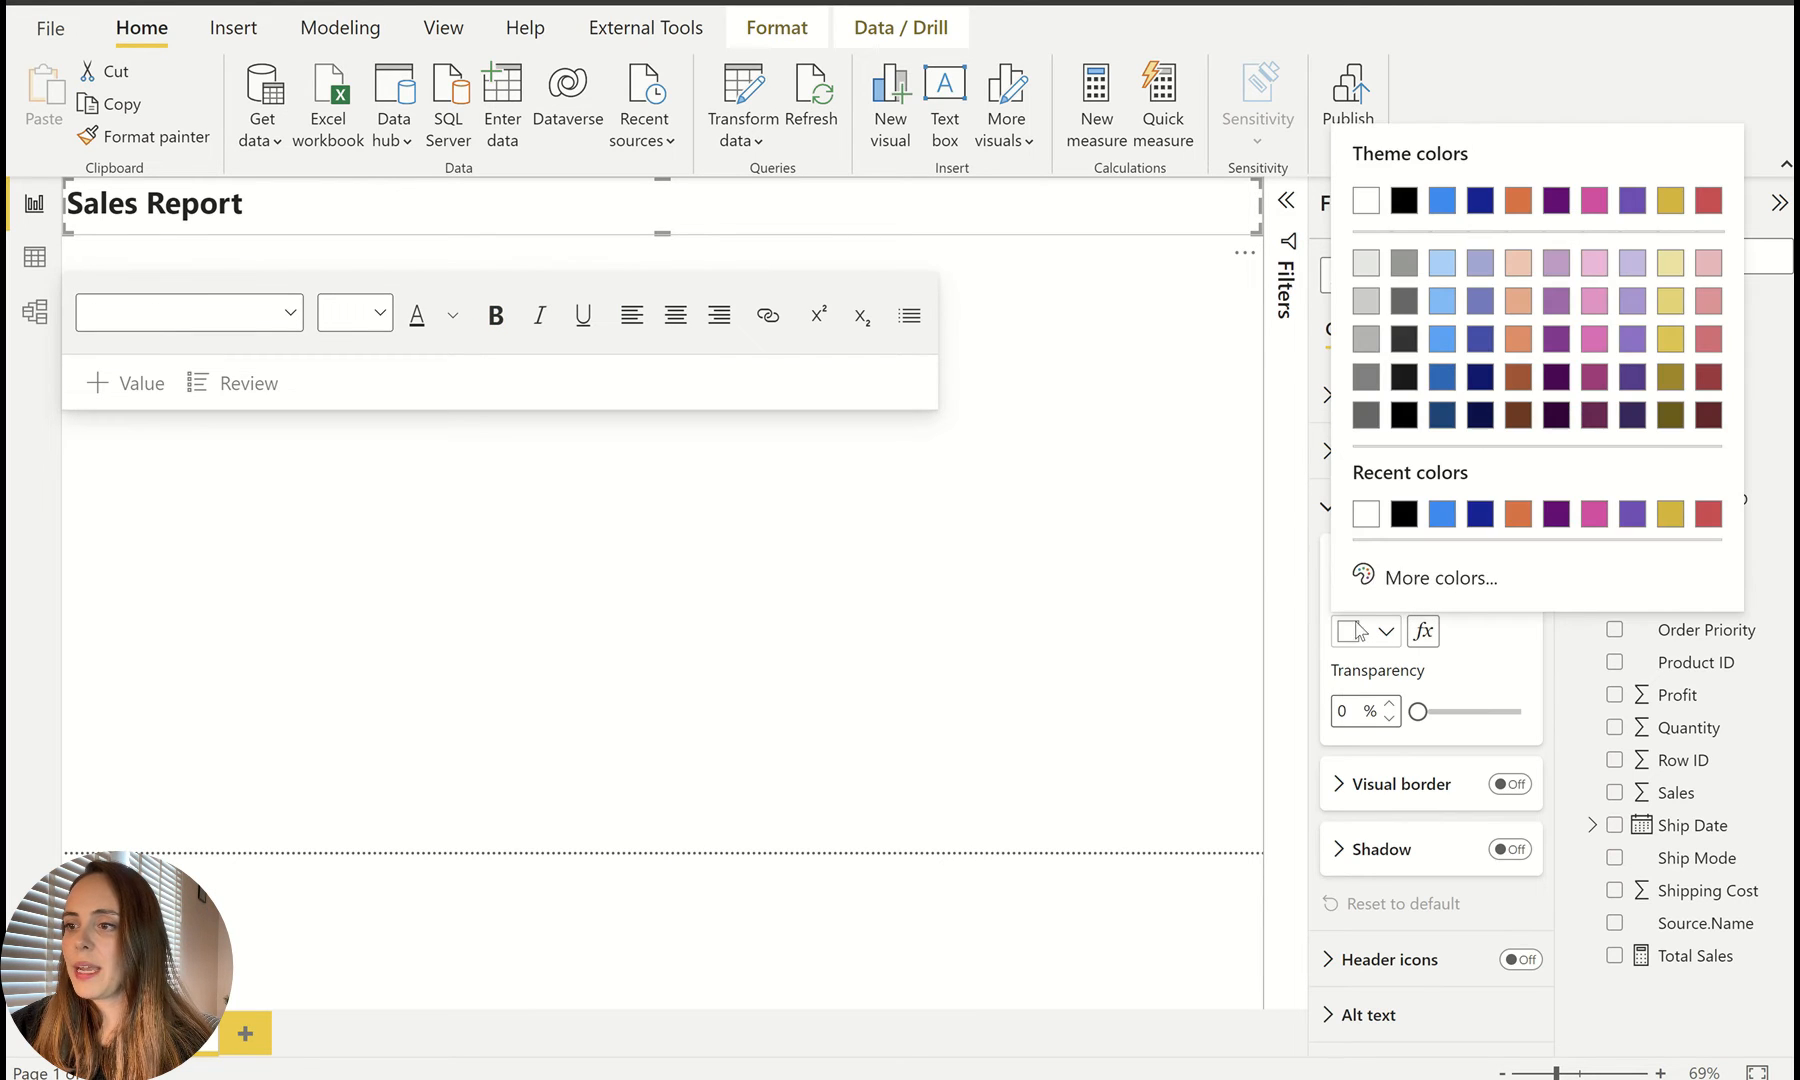
pyautogui.click(1368, 263)
pyautogui.click(956, 554)
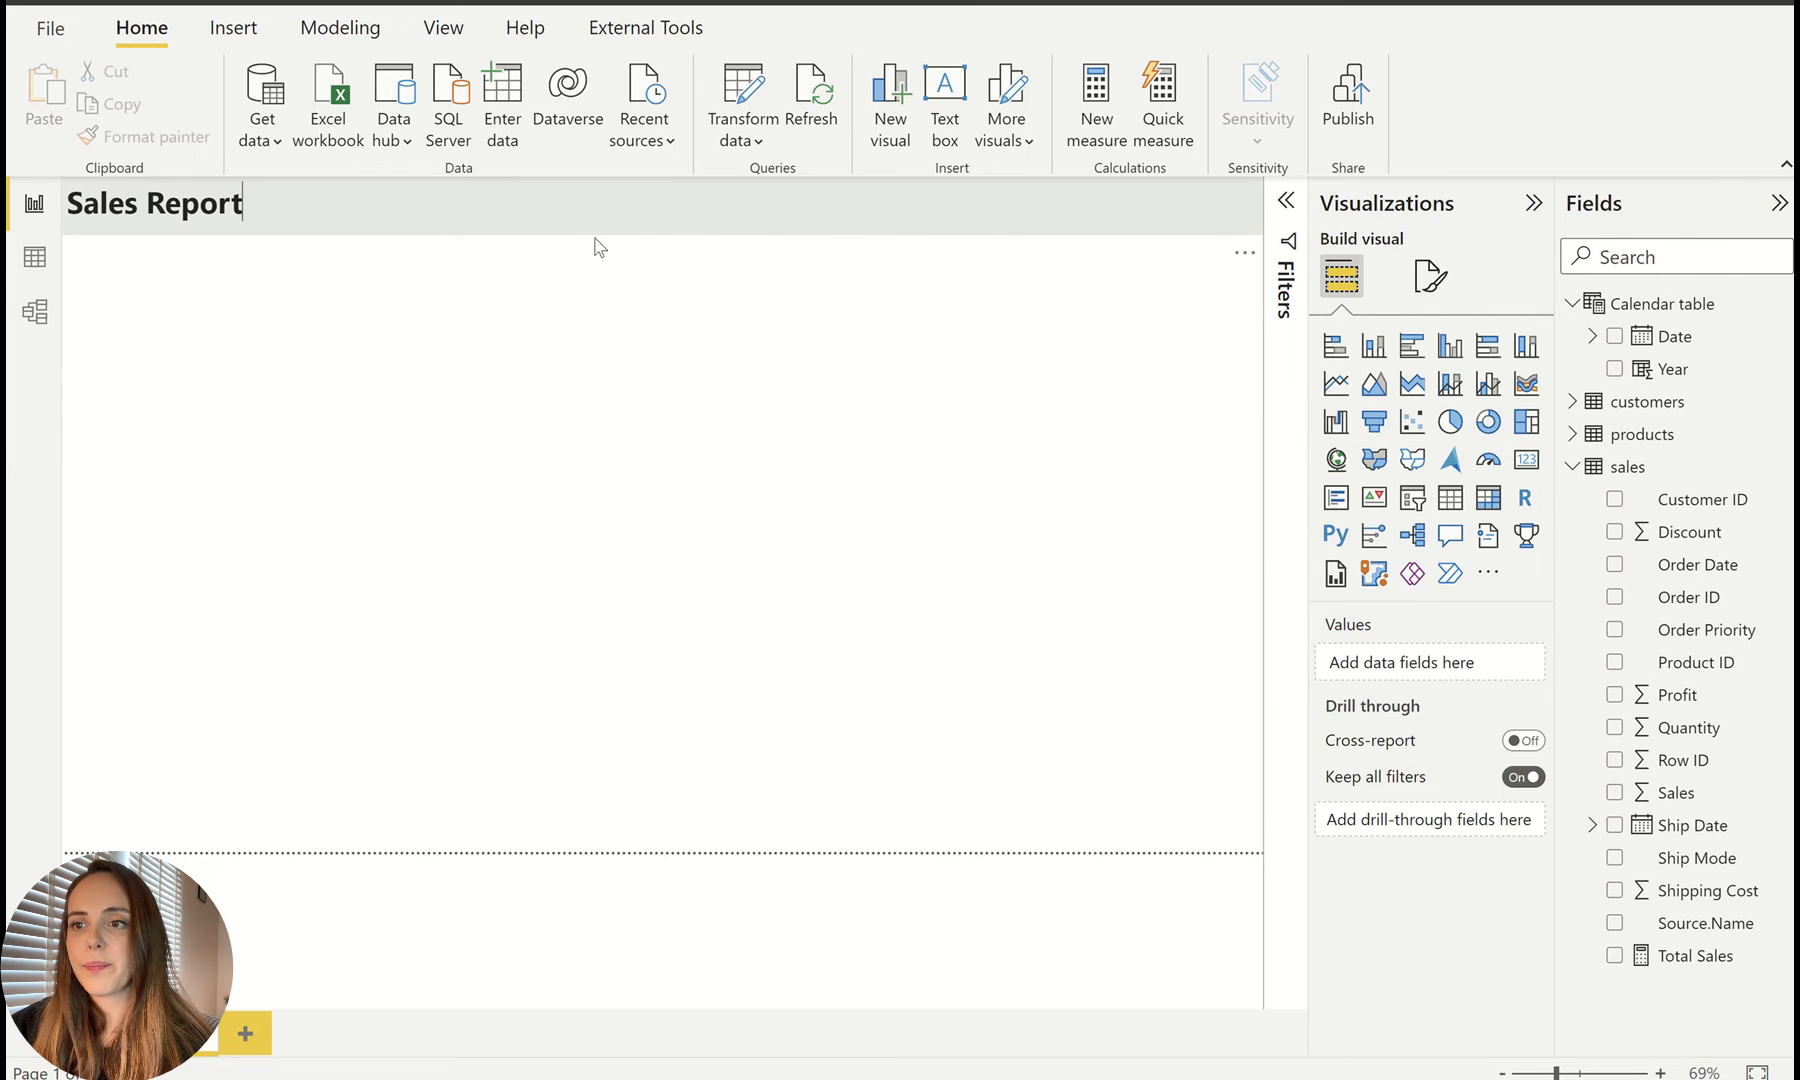
pyautogui.click(622, 233)
pyautogui.moveTo(672, 244)
pyautogui.mouseDown()
pyautogui.moveTo(671, 266)
pyautogui.moveTo(671, 240)
pyautogui.mouseUp()
pyautogui.click(991, 563)
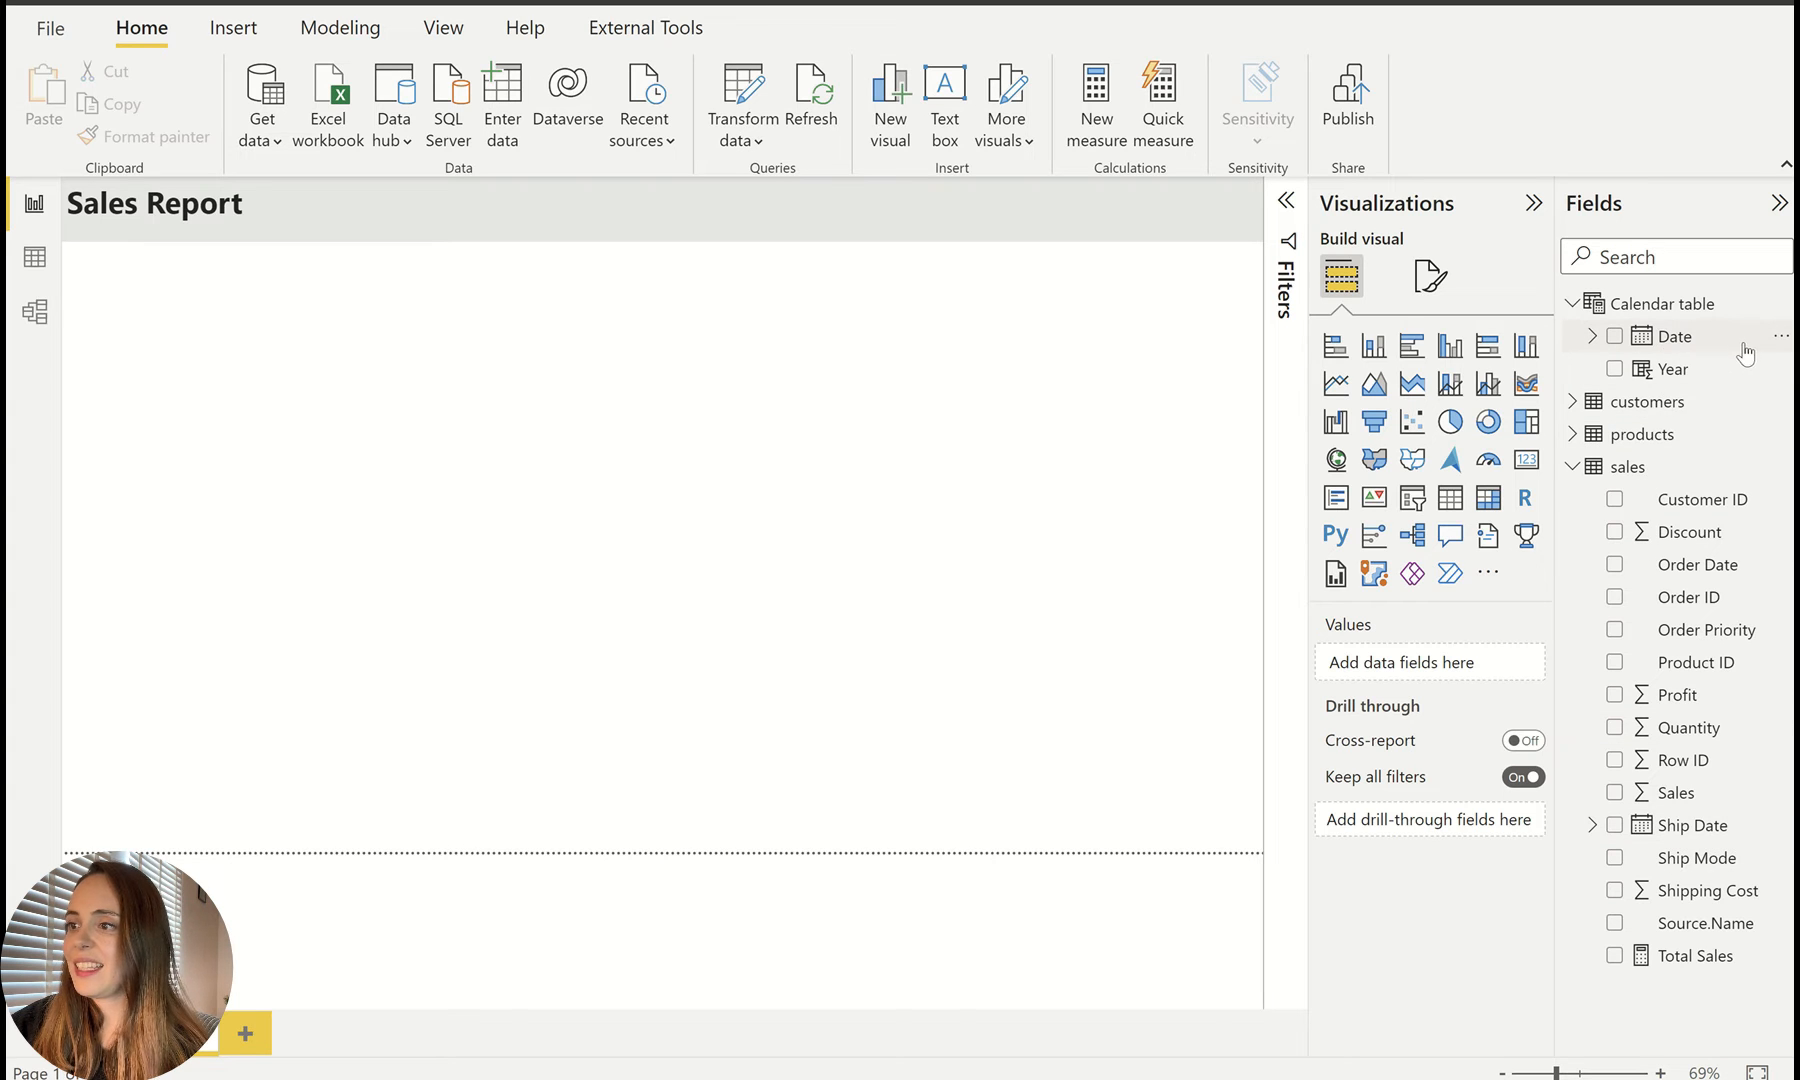
# Step: Create a line chart with the calendar table's Date on the X-axis and Total Sales on the Y-axis
pyautogui.moveTo(1707, 347); pyautogui.dragTo(345, 410)
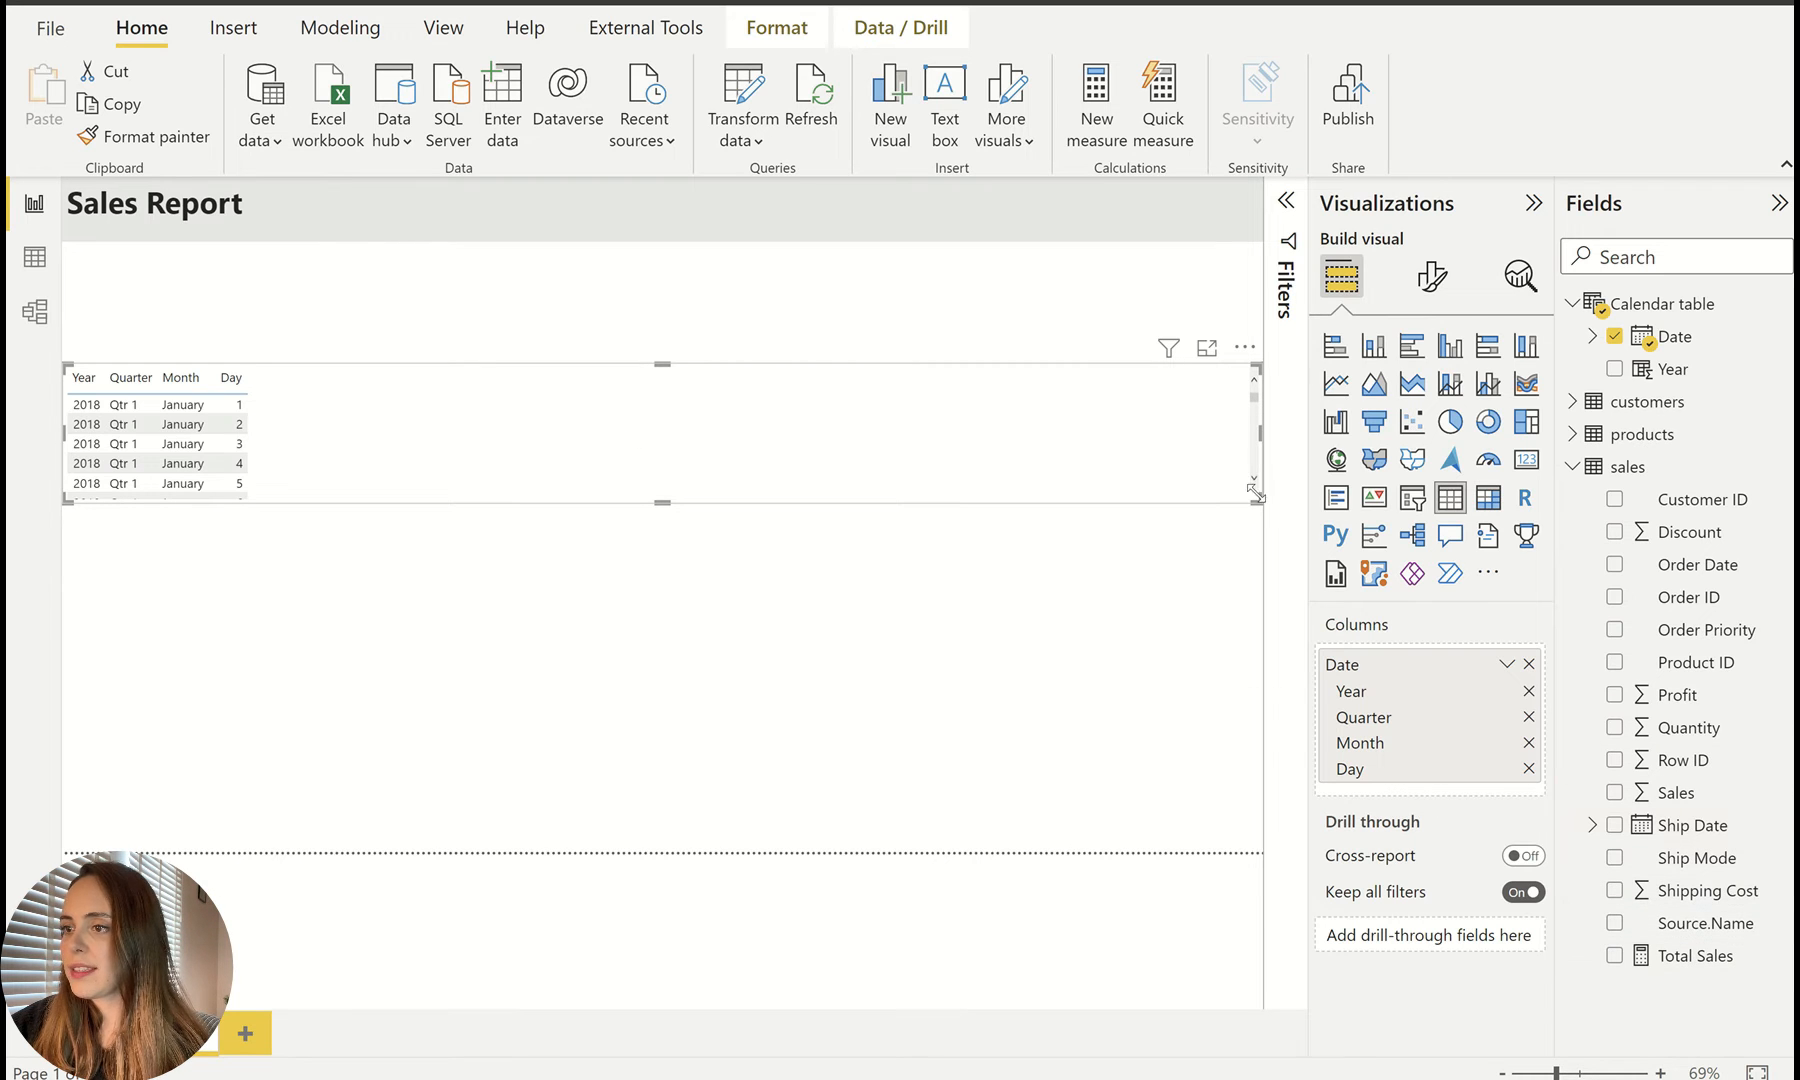
pyautogui.click(1337, 388)
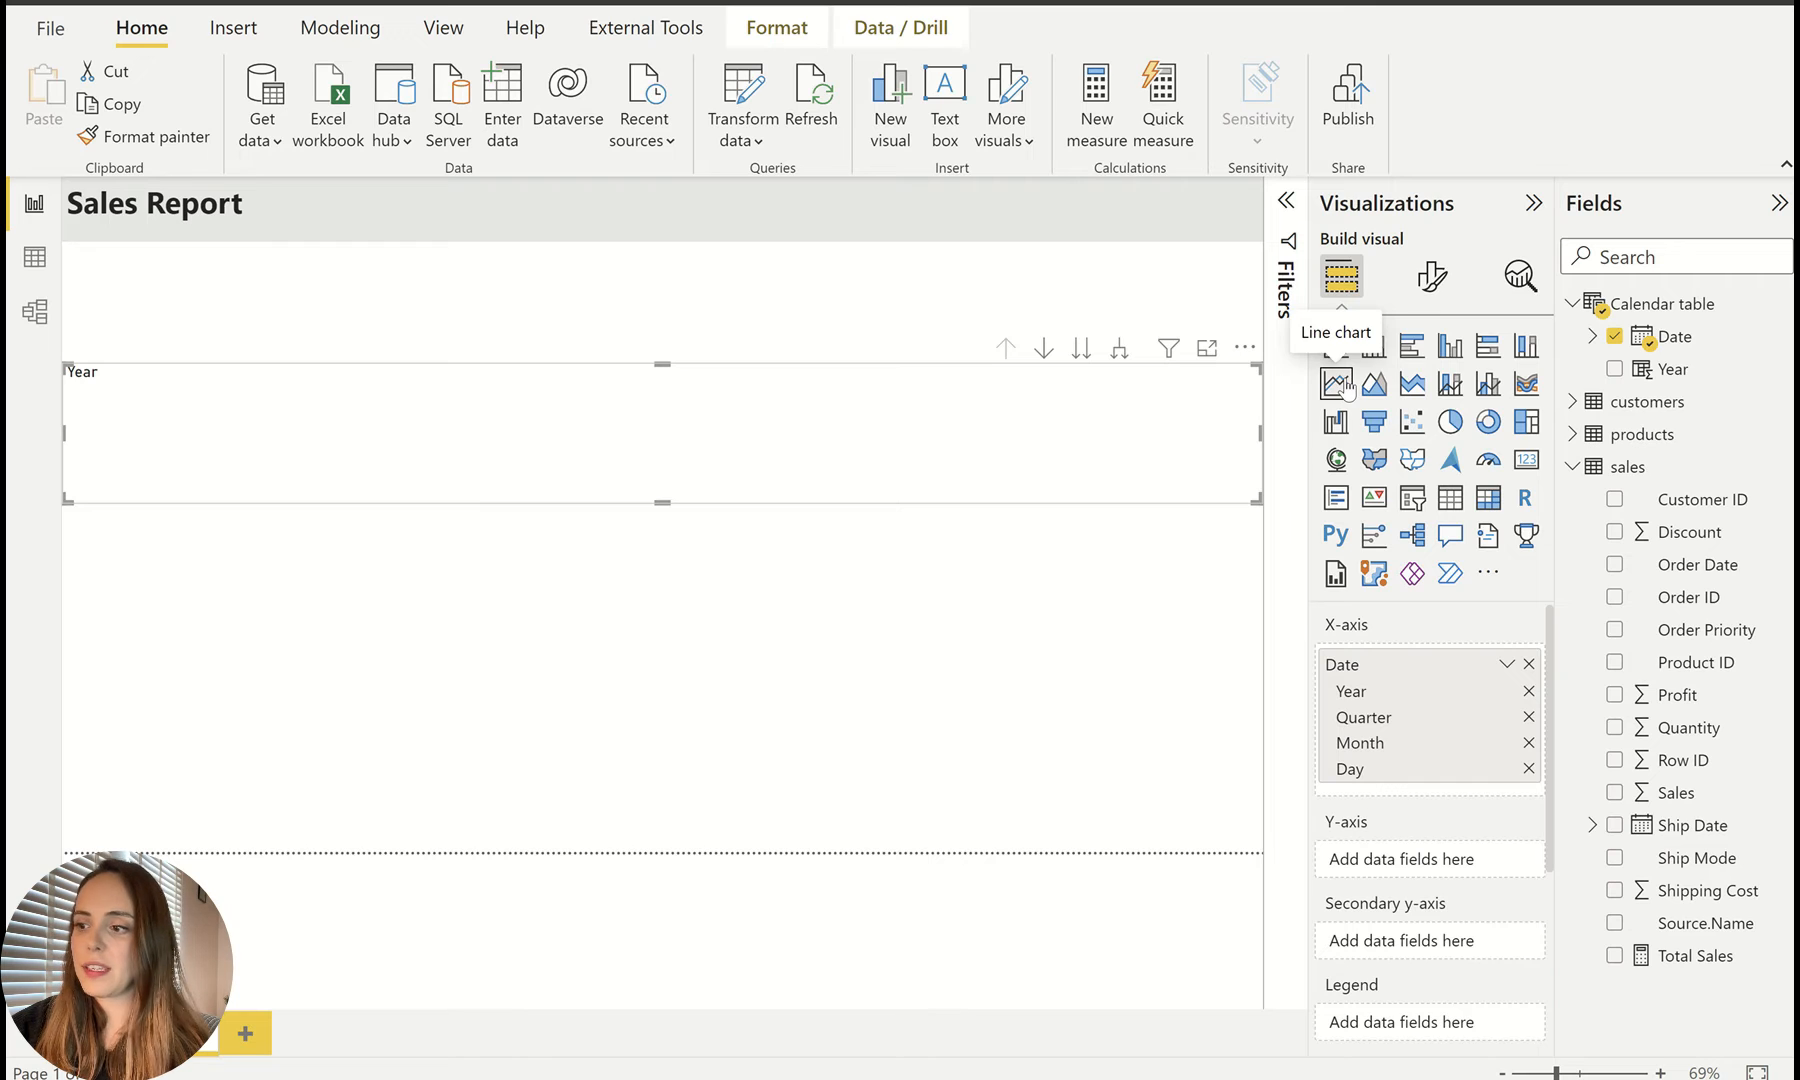
pyautogui.moveTo(1700, 958)
pyautogui.mouseDown()
pyautogui.moveTo(1436, 913)
pyautogui.moveTo(1390, 870)
pyautogui.mouseUp()
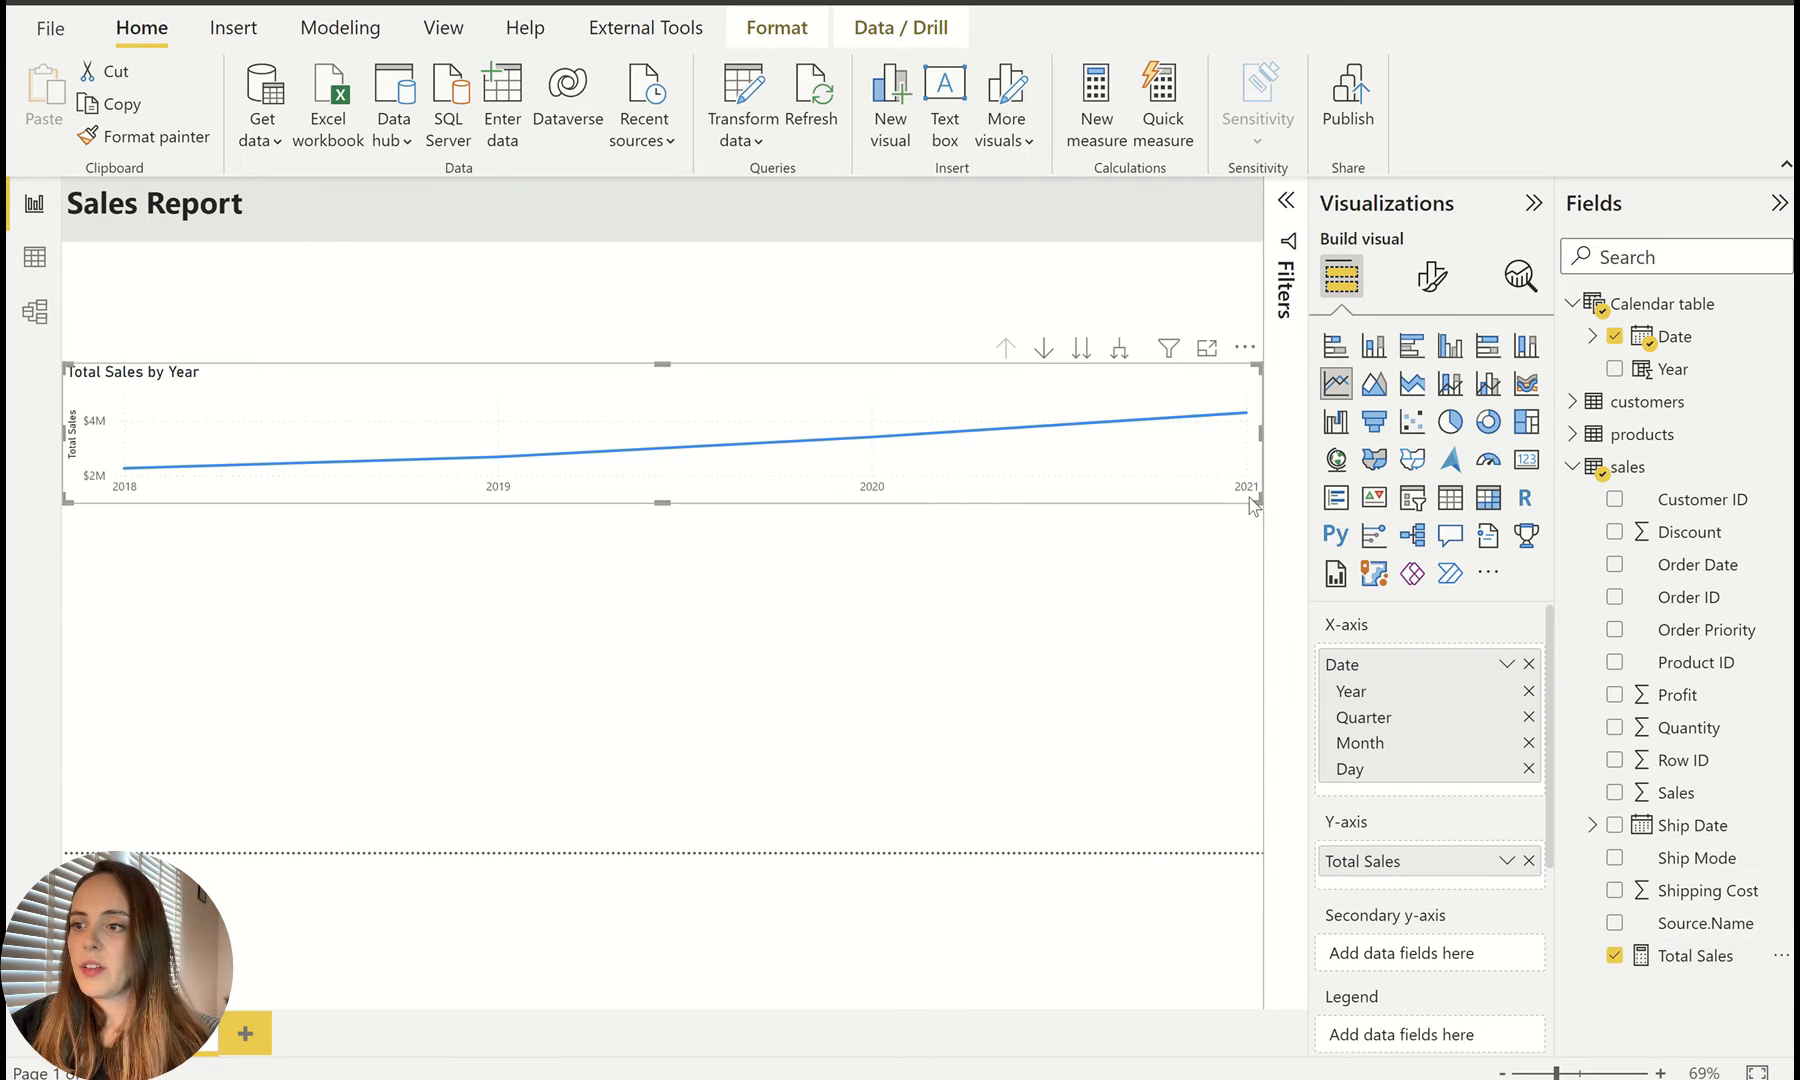
# Step: Shrink the Total Sales line chart and place it directly below the start of the title banner
pyautogui.moveTo(1259, 503); pyautogui.dragTo(828, 753)
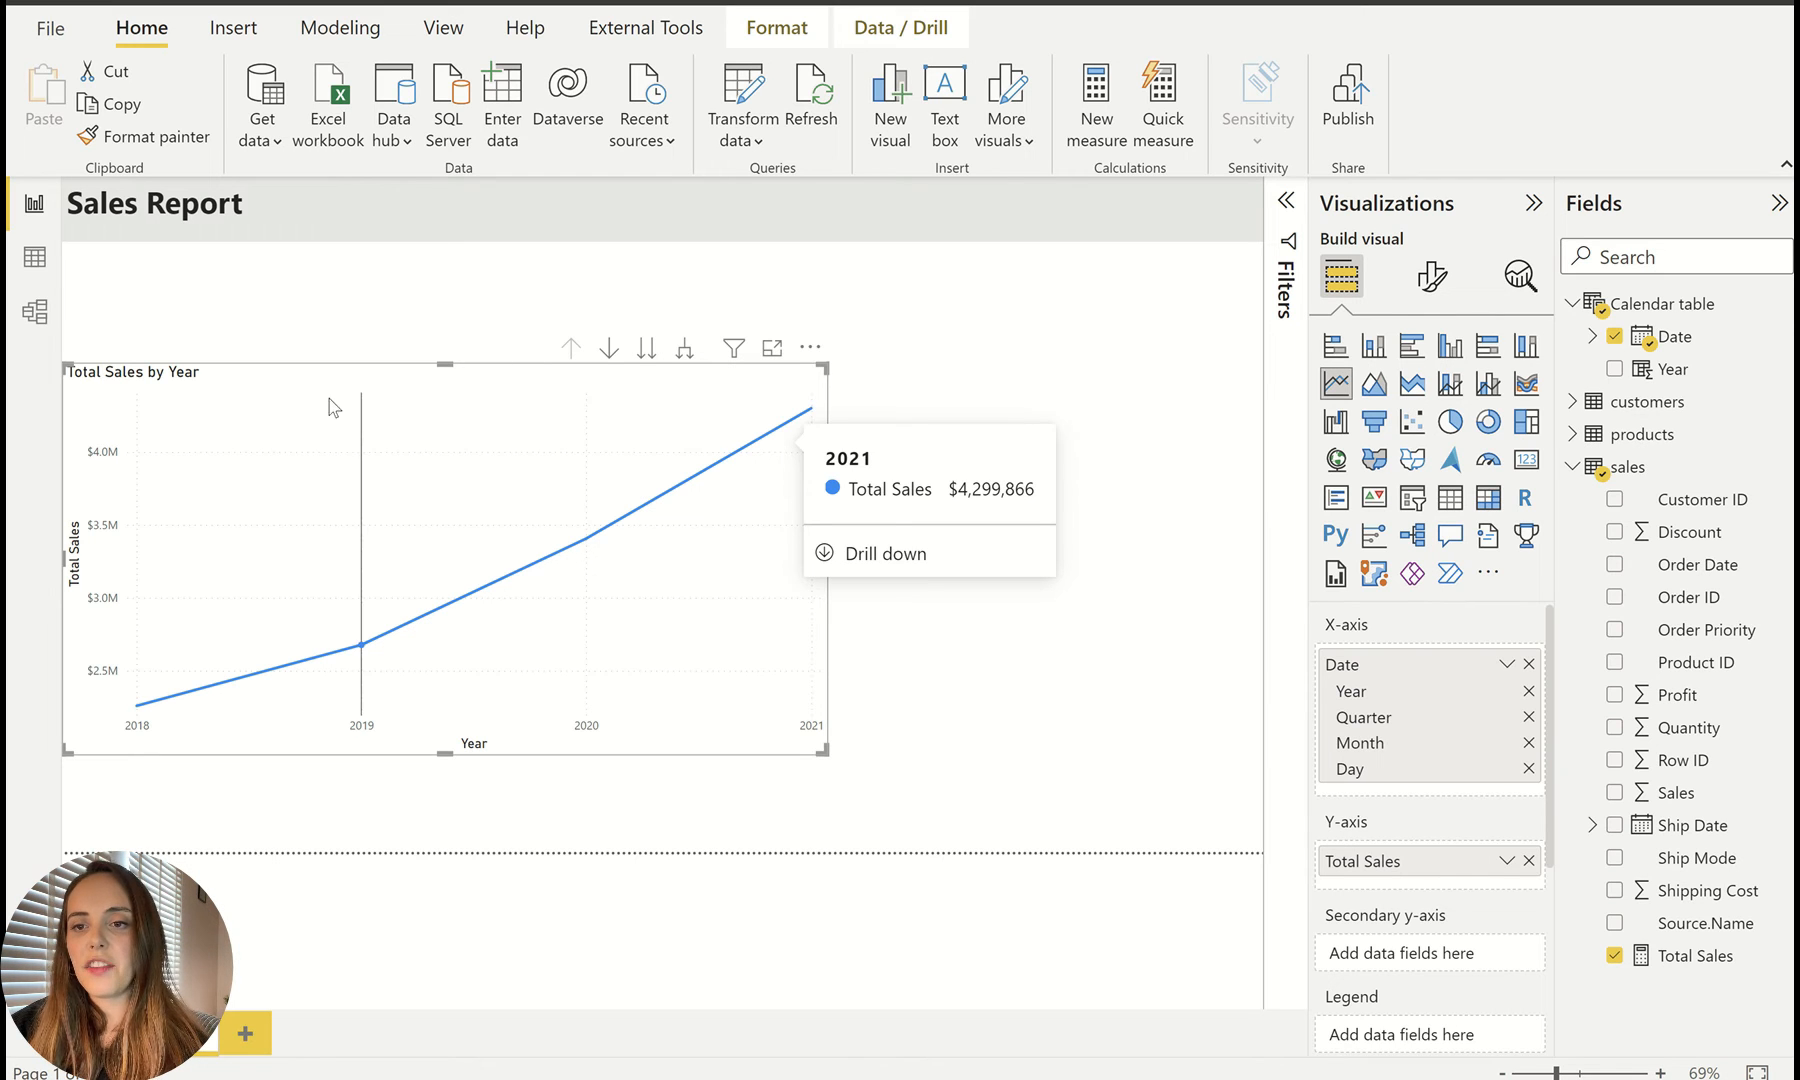
pyautogui.moveTo(306, 345); pyautogui.dragTo(307, 301)
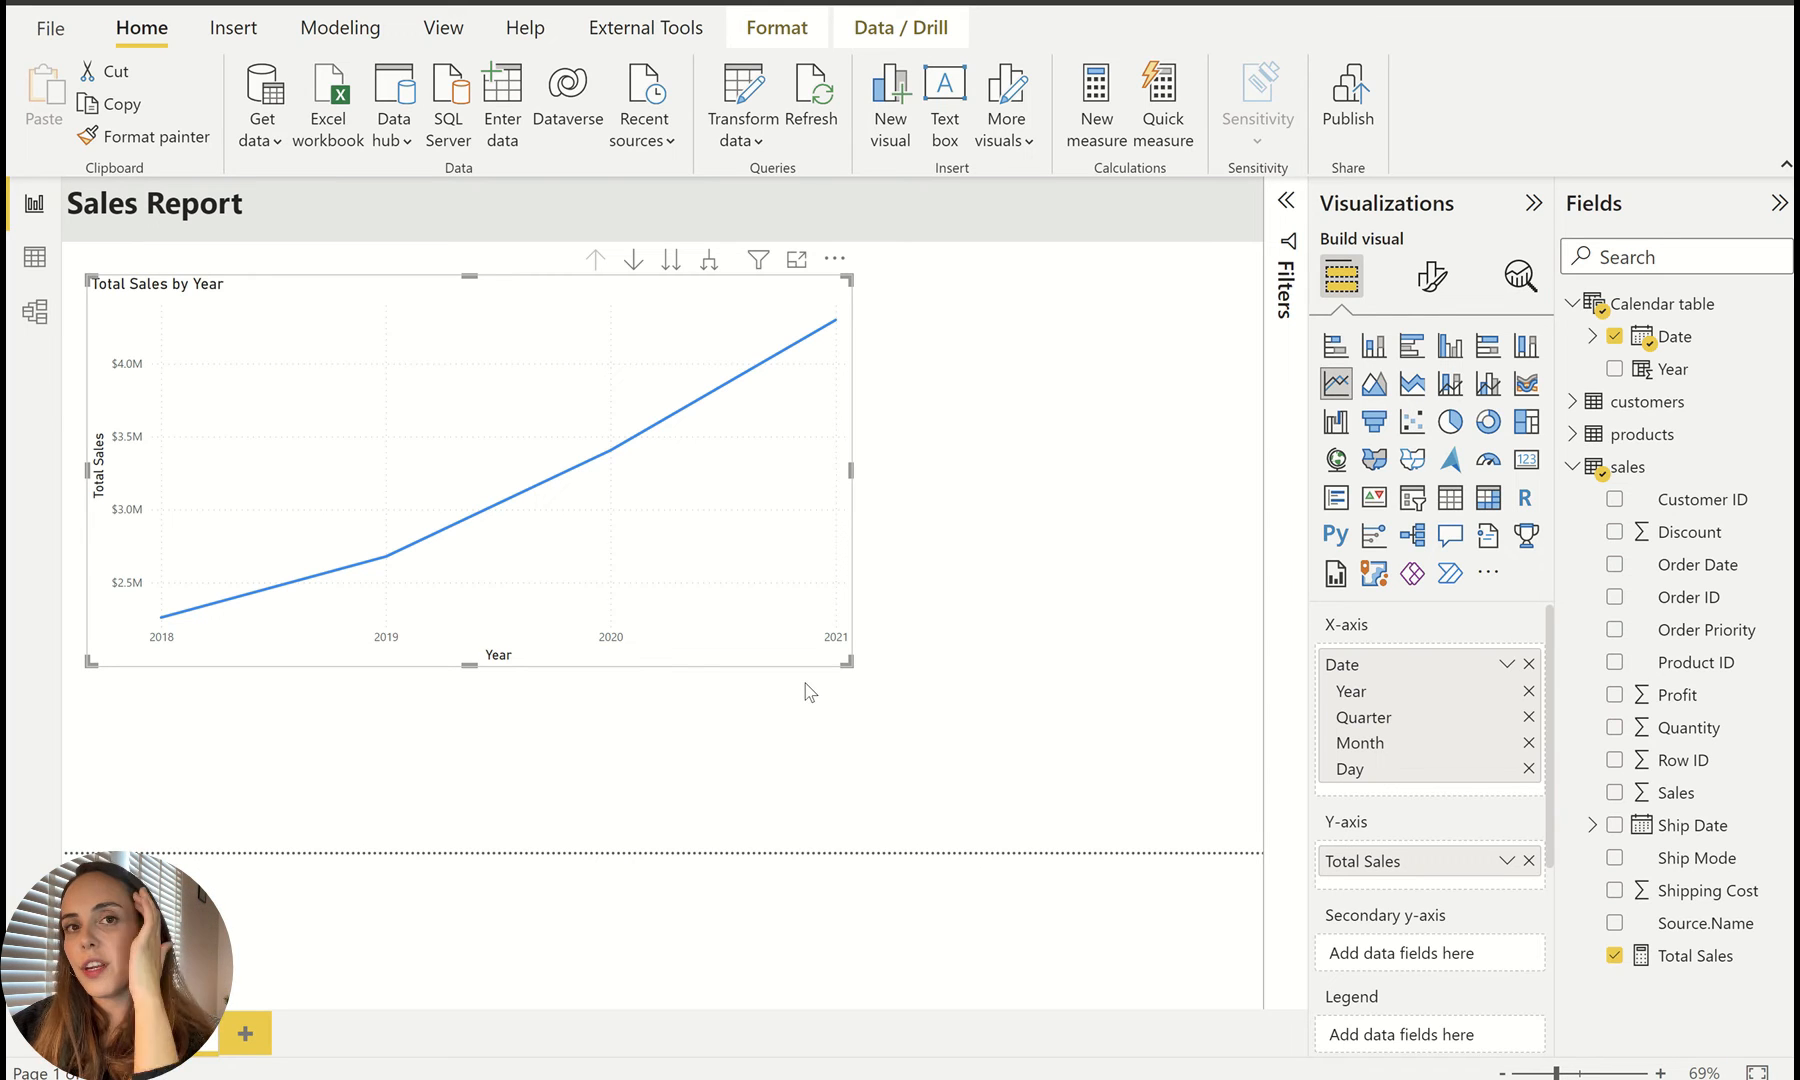
pyautogui.moveTo(848, 662); pyautogui.dragTo(515, 548)
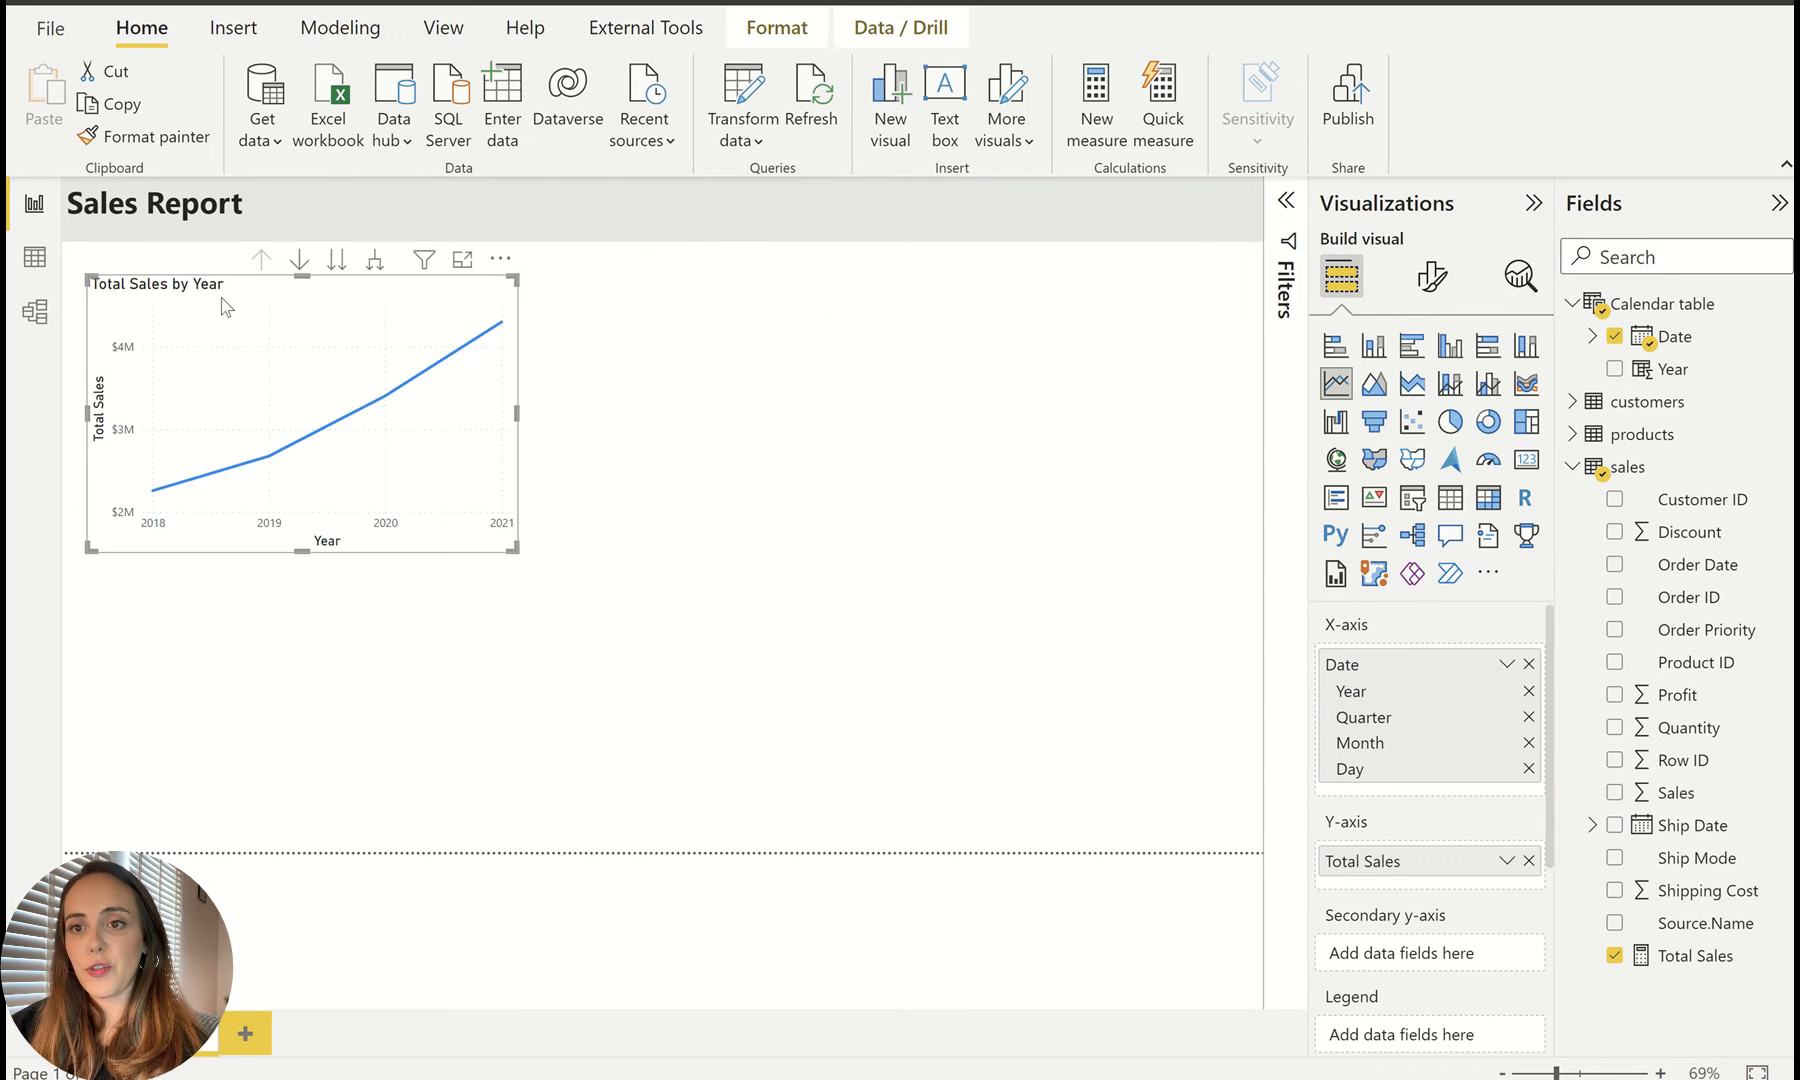
pyautogui.moveTo(222, 299); pyautogui.dragTo(208, 279)
pyautogui.click(631, 458)
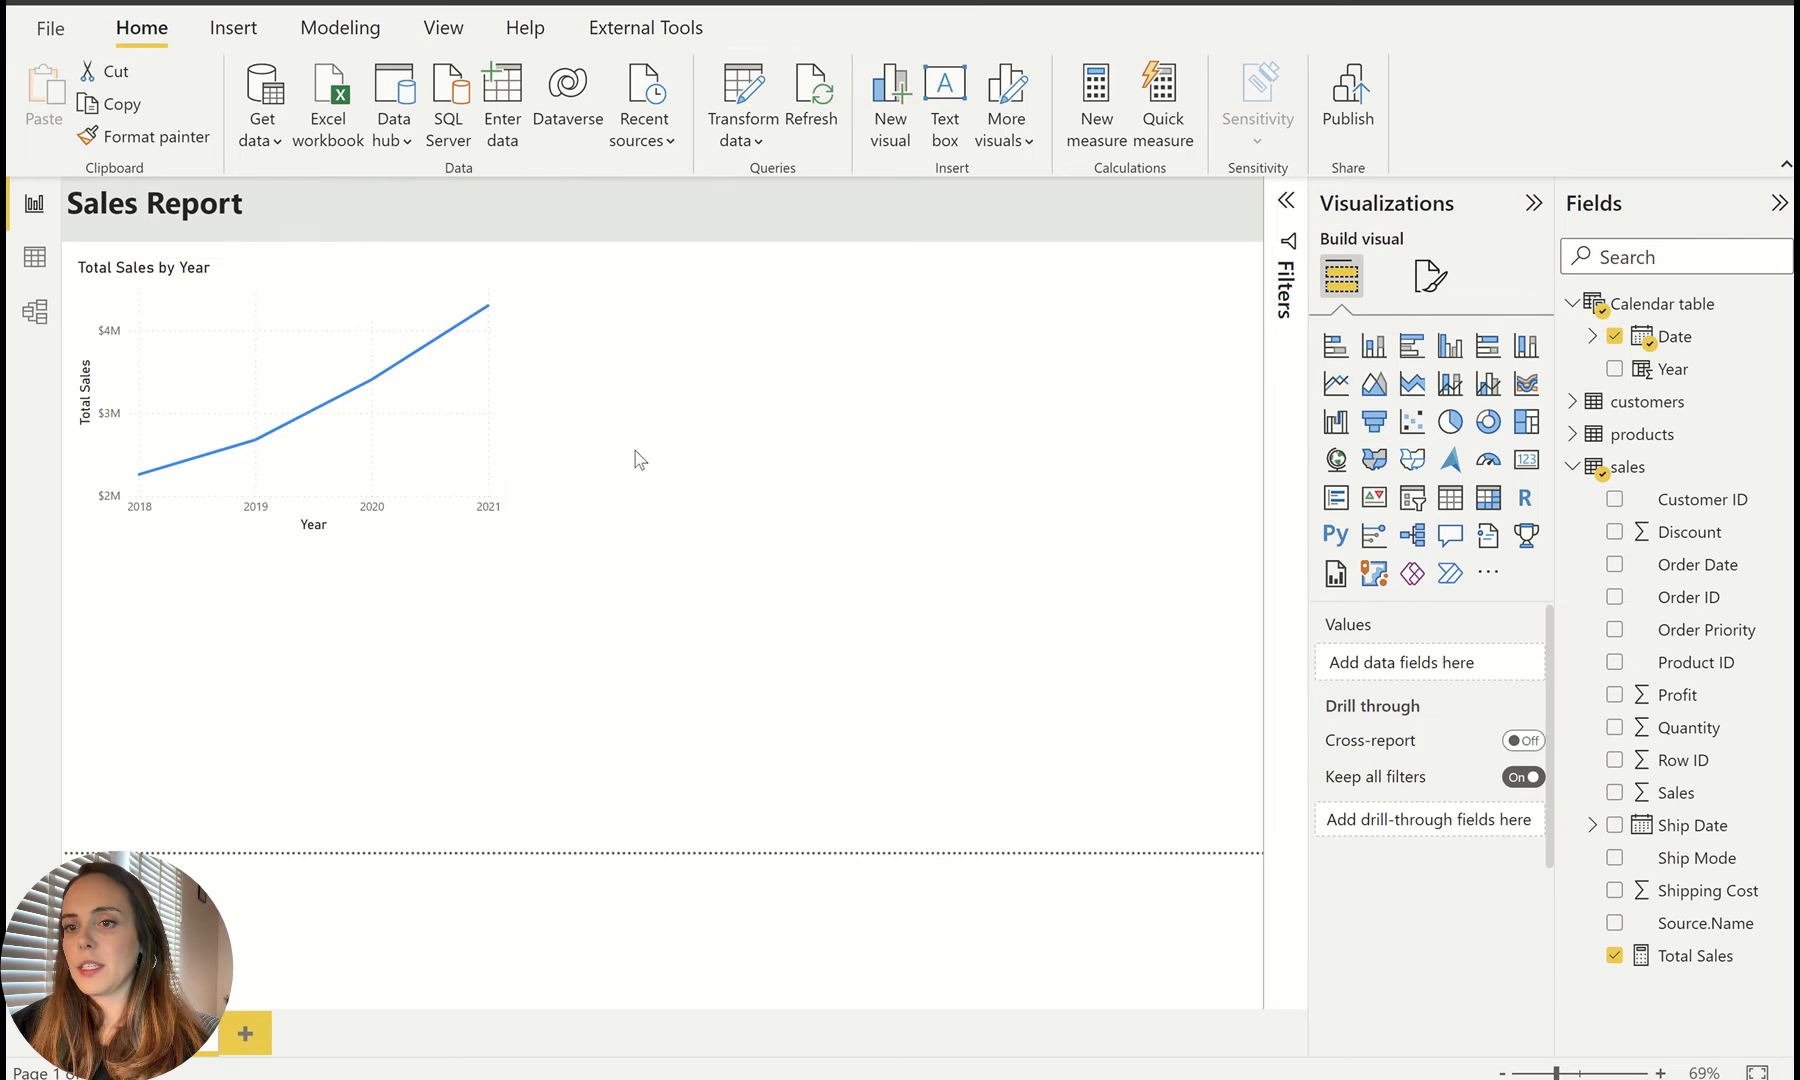
# Step: Expand the line chart's date hierarchy from Year through Quarter and Month down to Day level
pyautogui.click(283, 316)
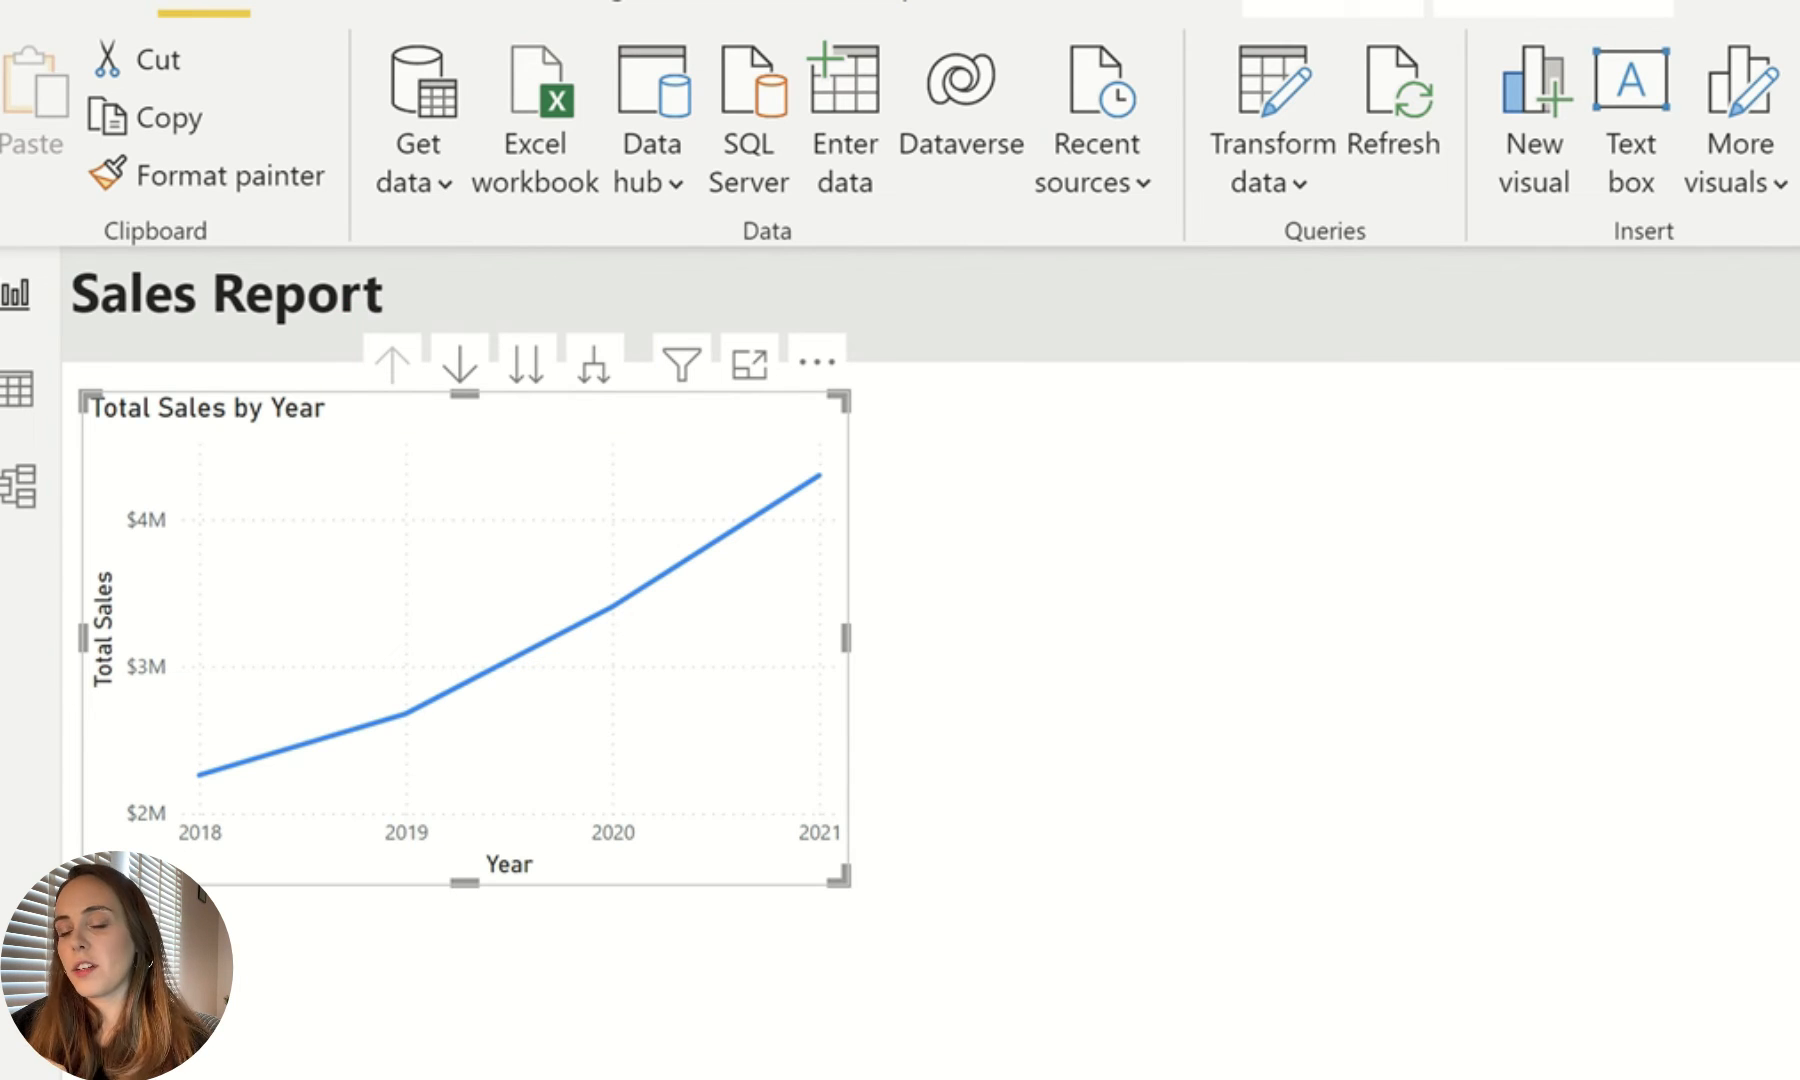
pyautogui.moveTo(503, 709)
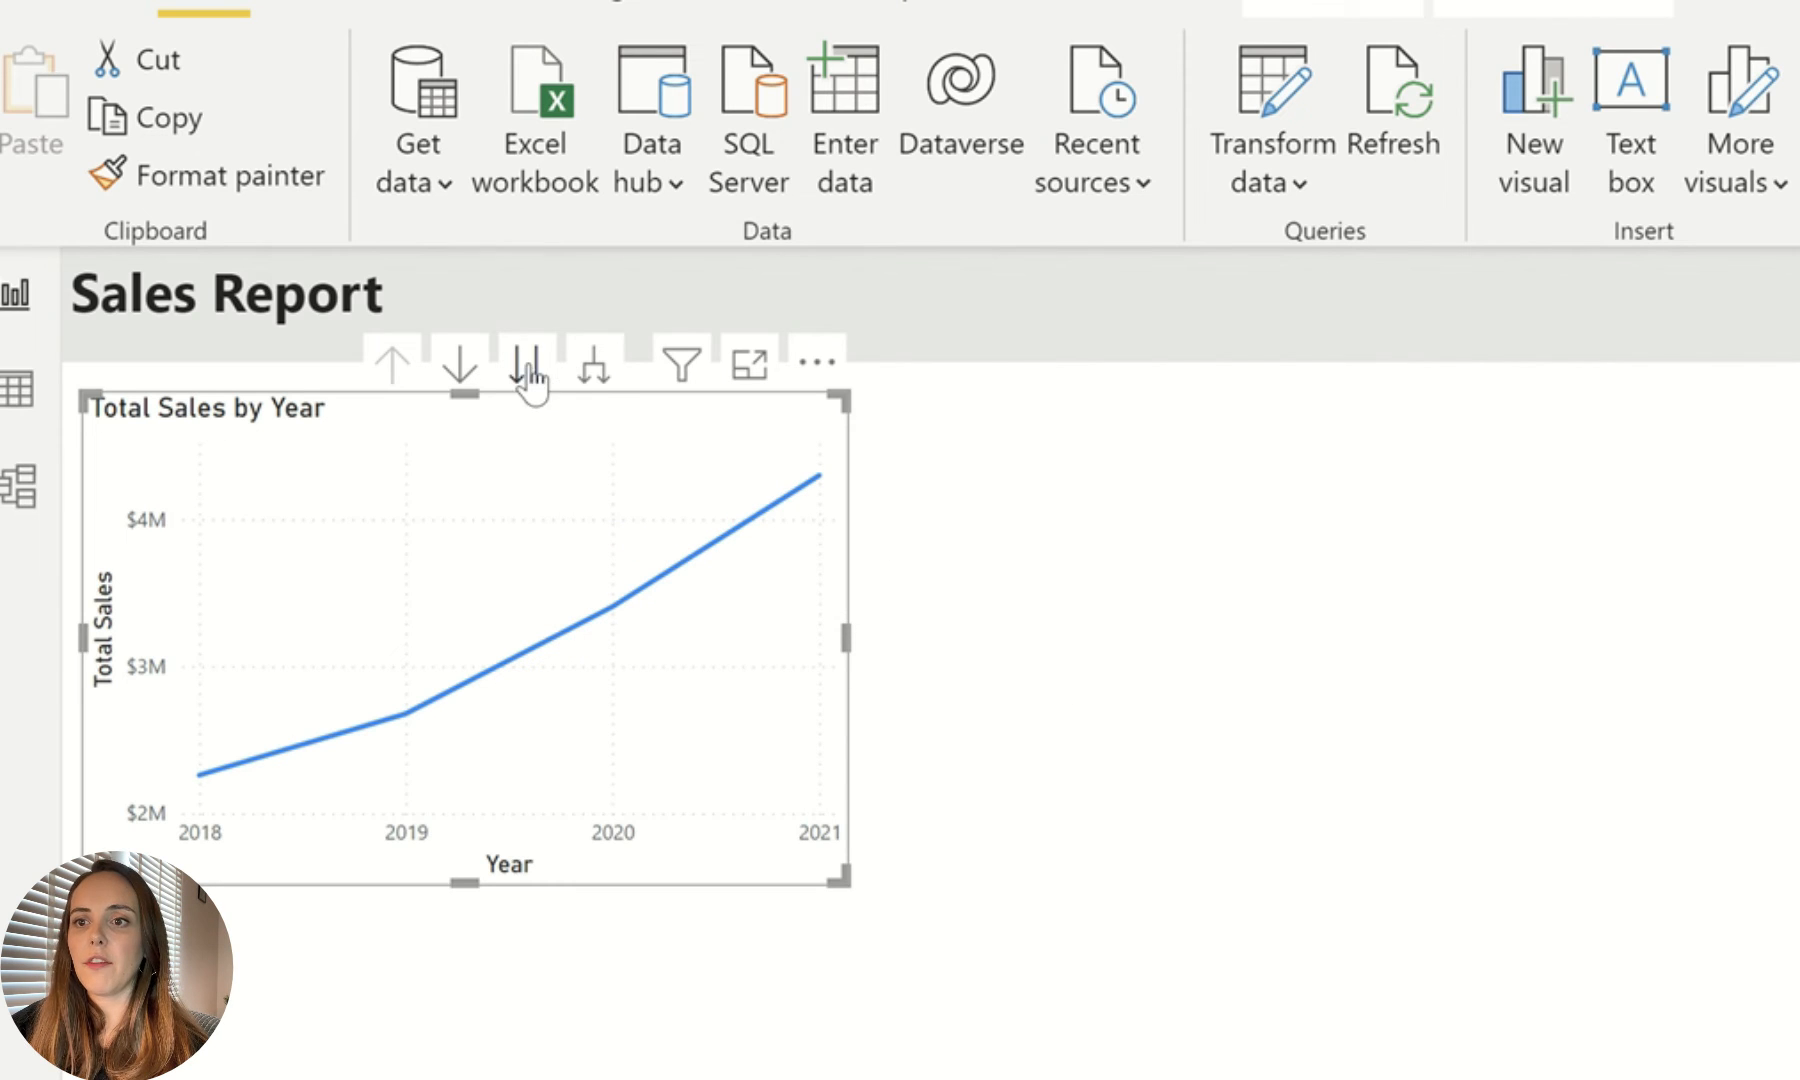
pyautogui.click(594, 370)
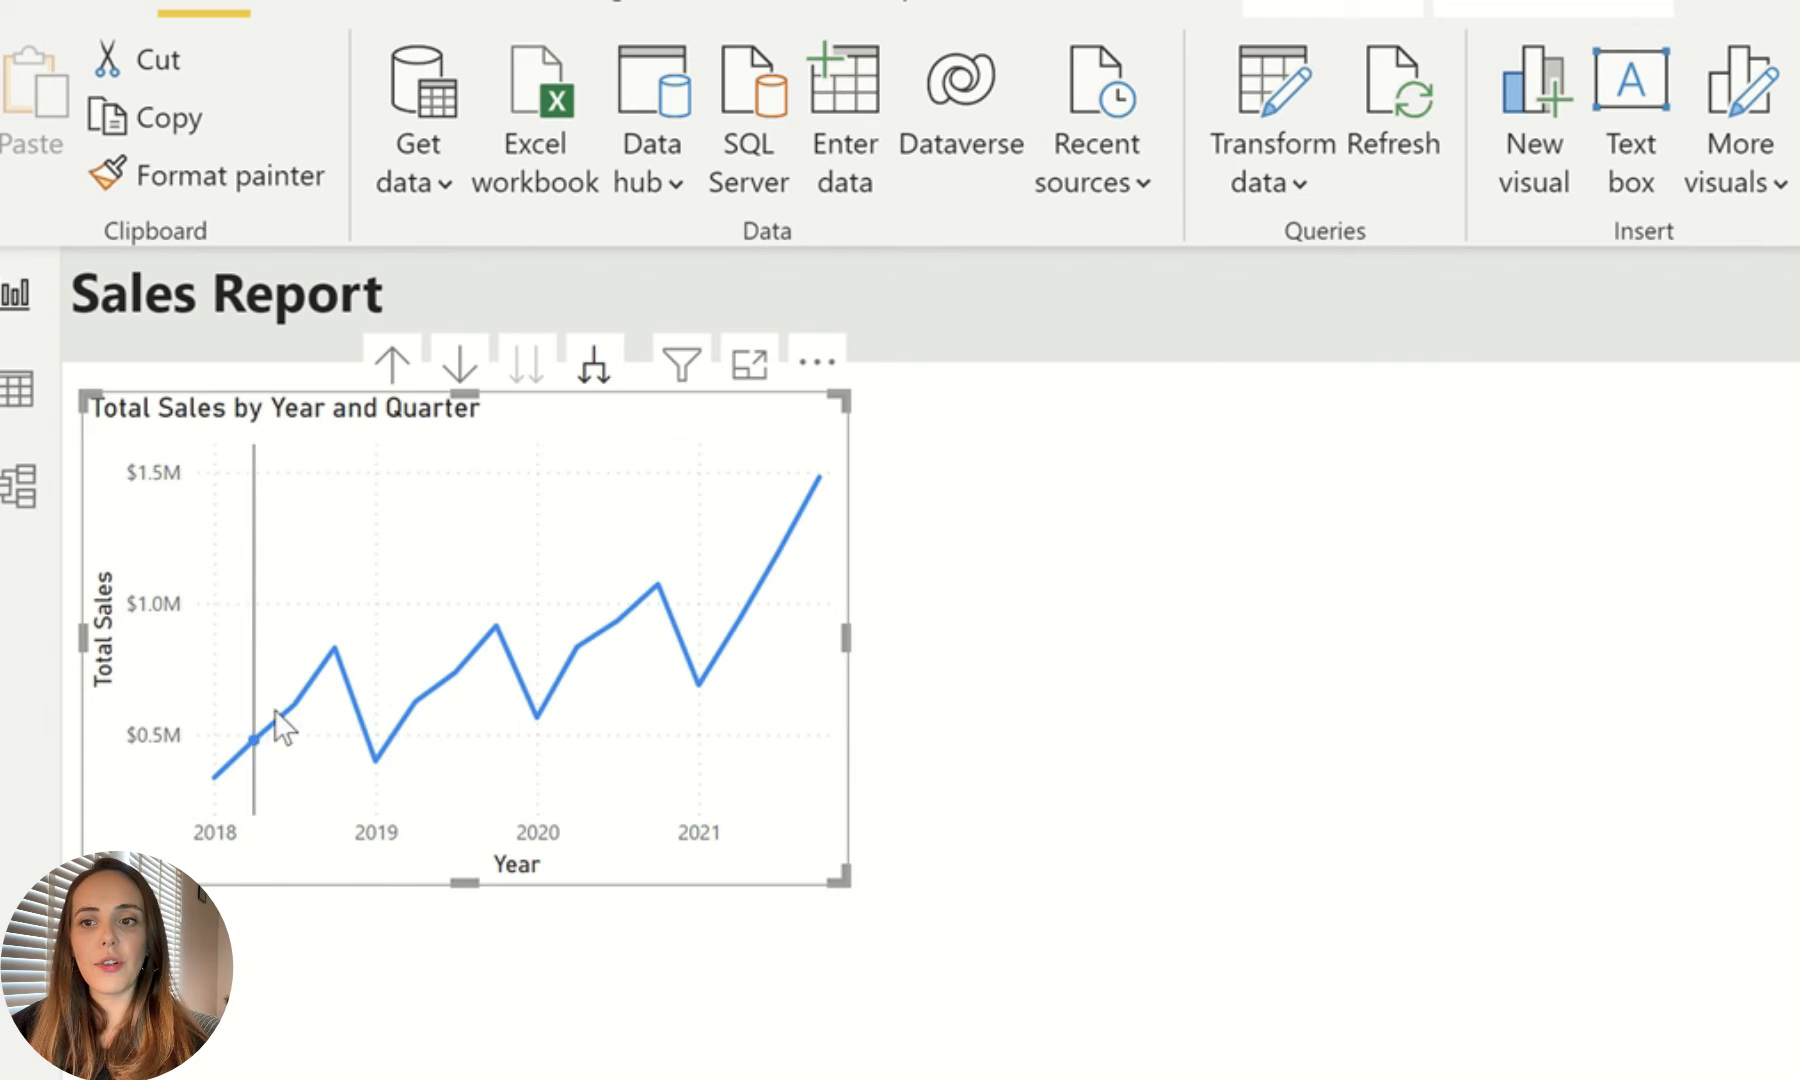
pyautogui.click(594, 370)
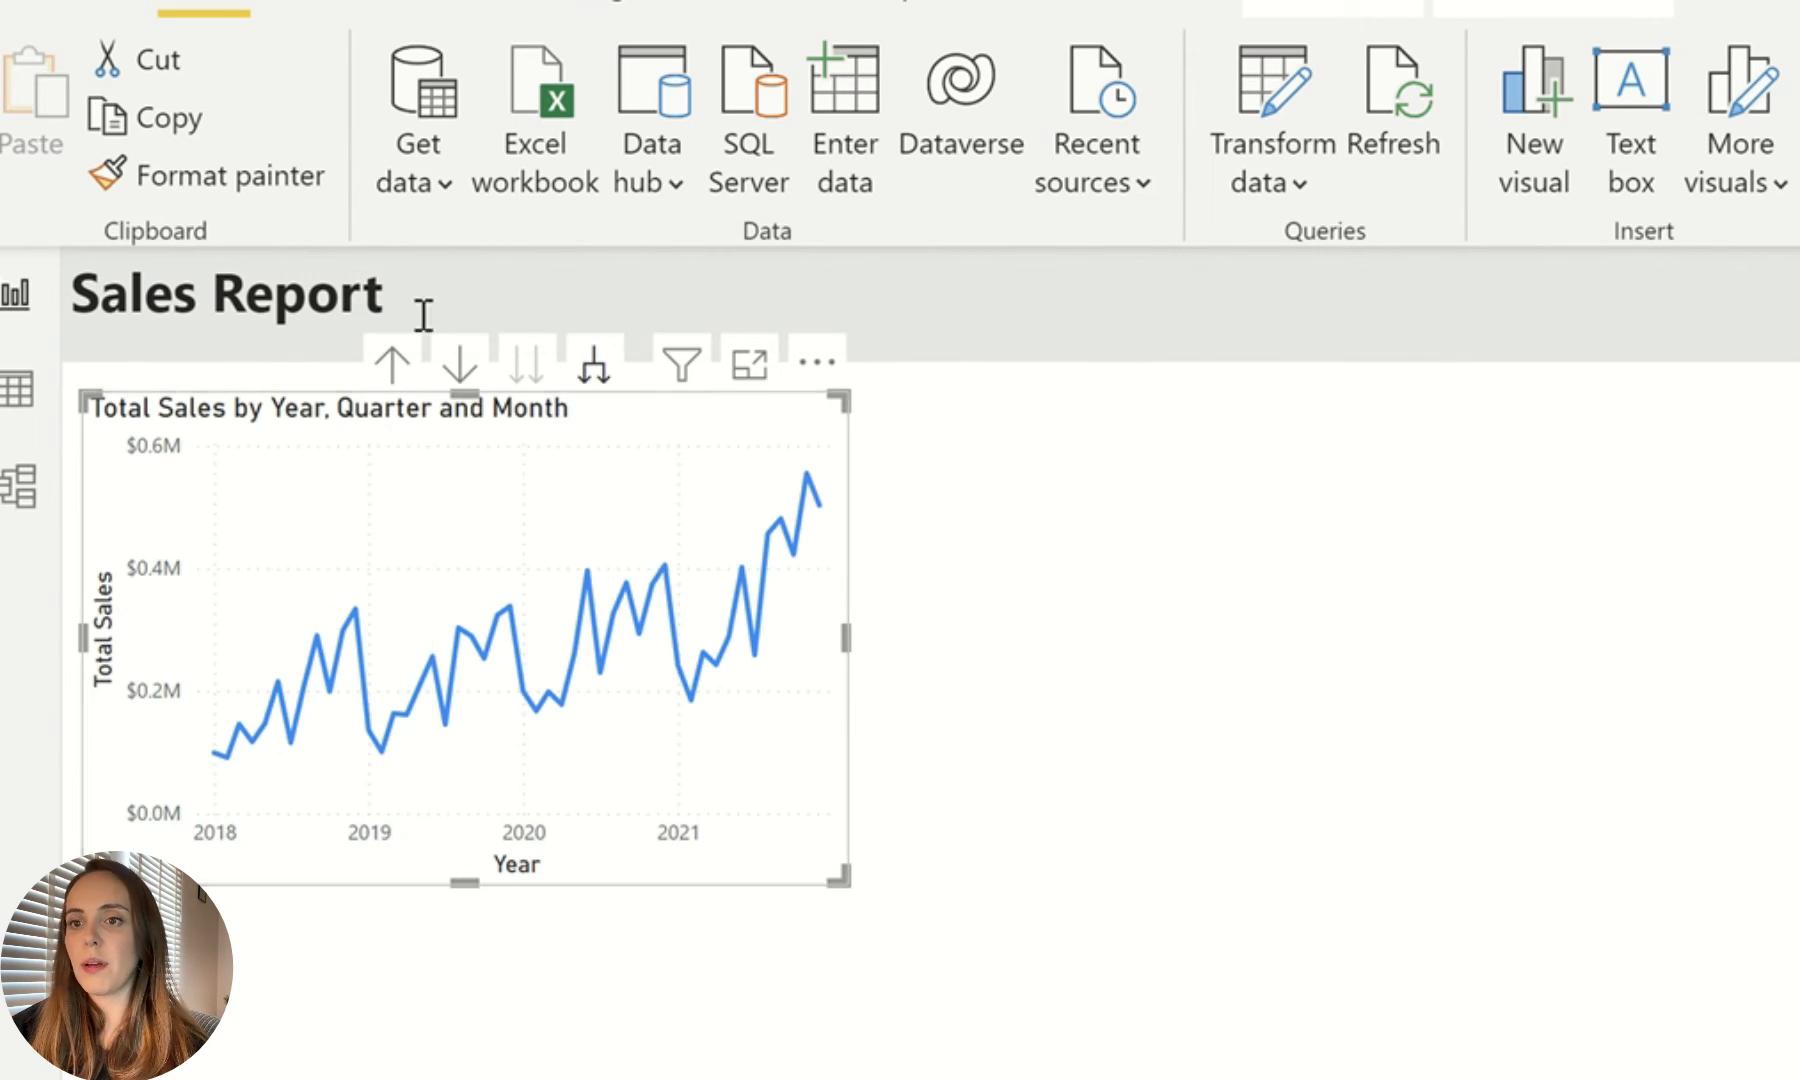
pyautogui.click(594, 370)
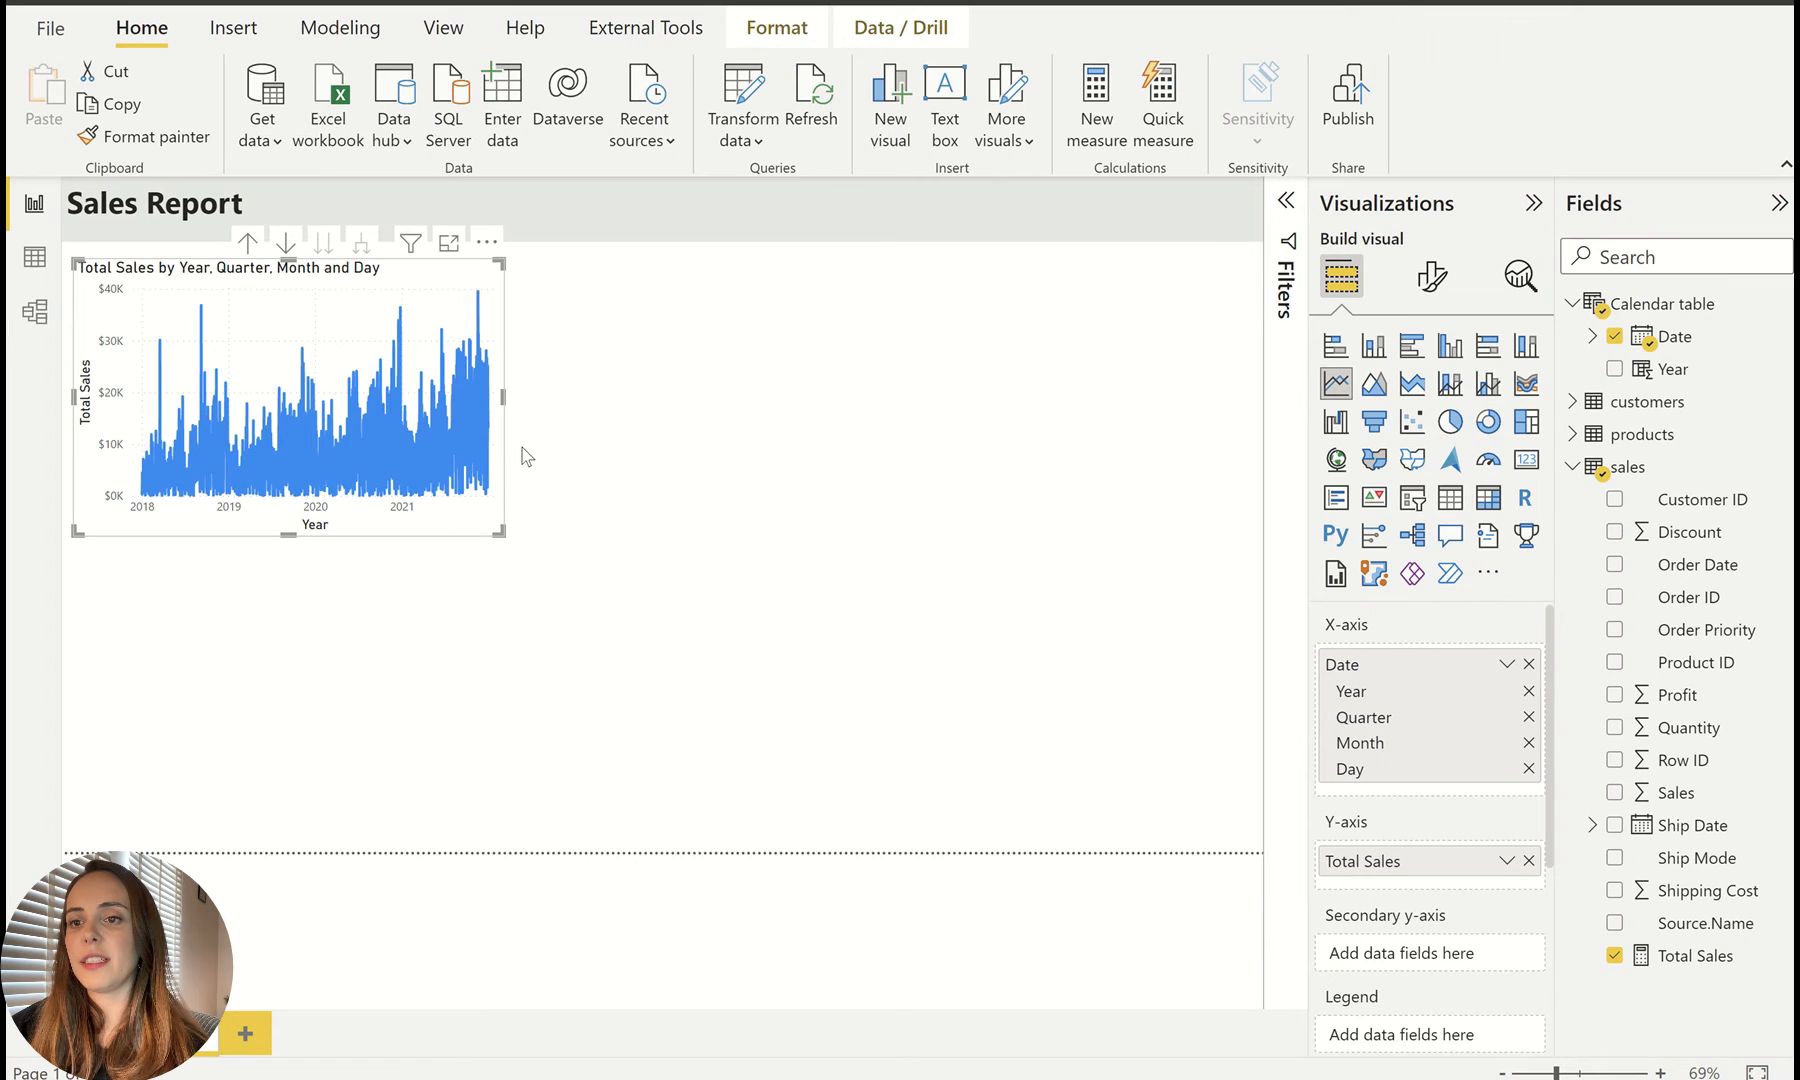
# Step: Enlarge the line chart to fill most of the page and drill it up to month level
pyautogui.moveTo(505, 535); pyautogui.dragTo(1110, 806)
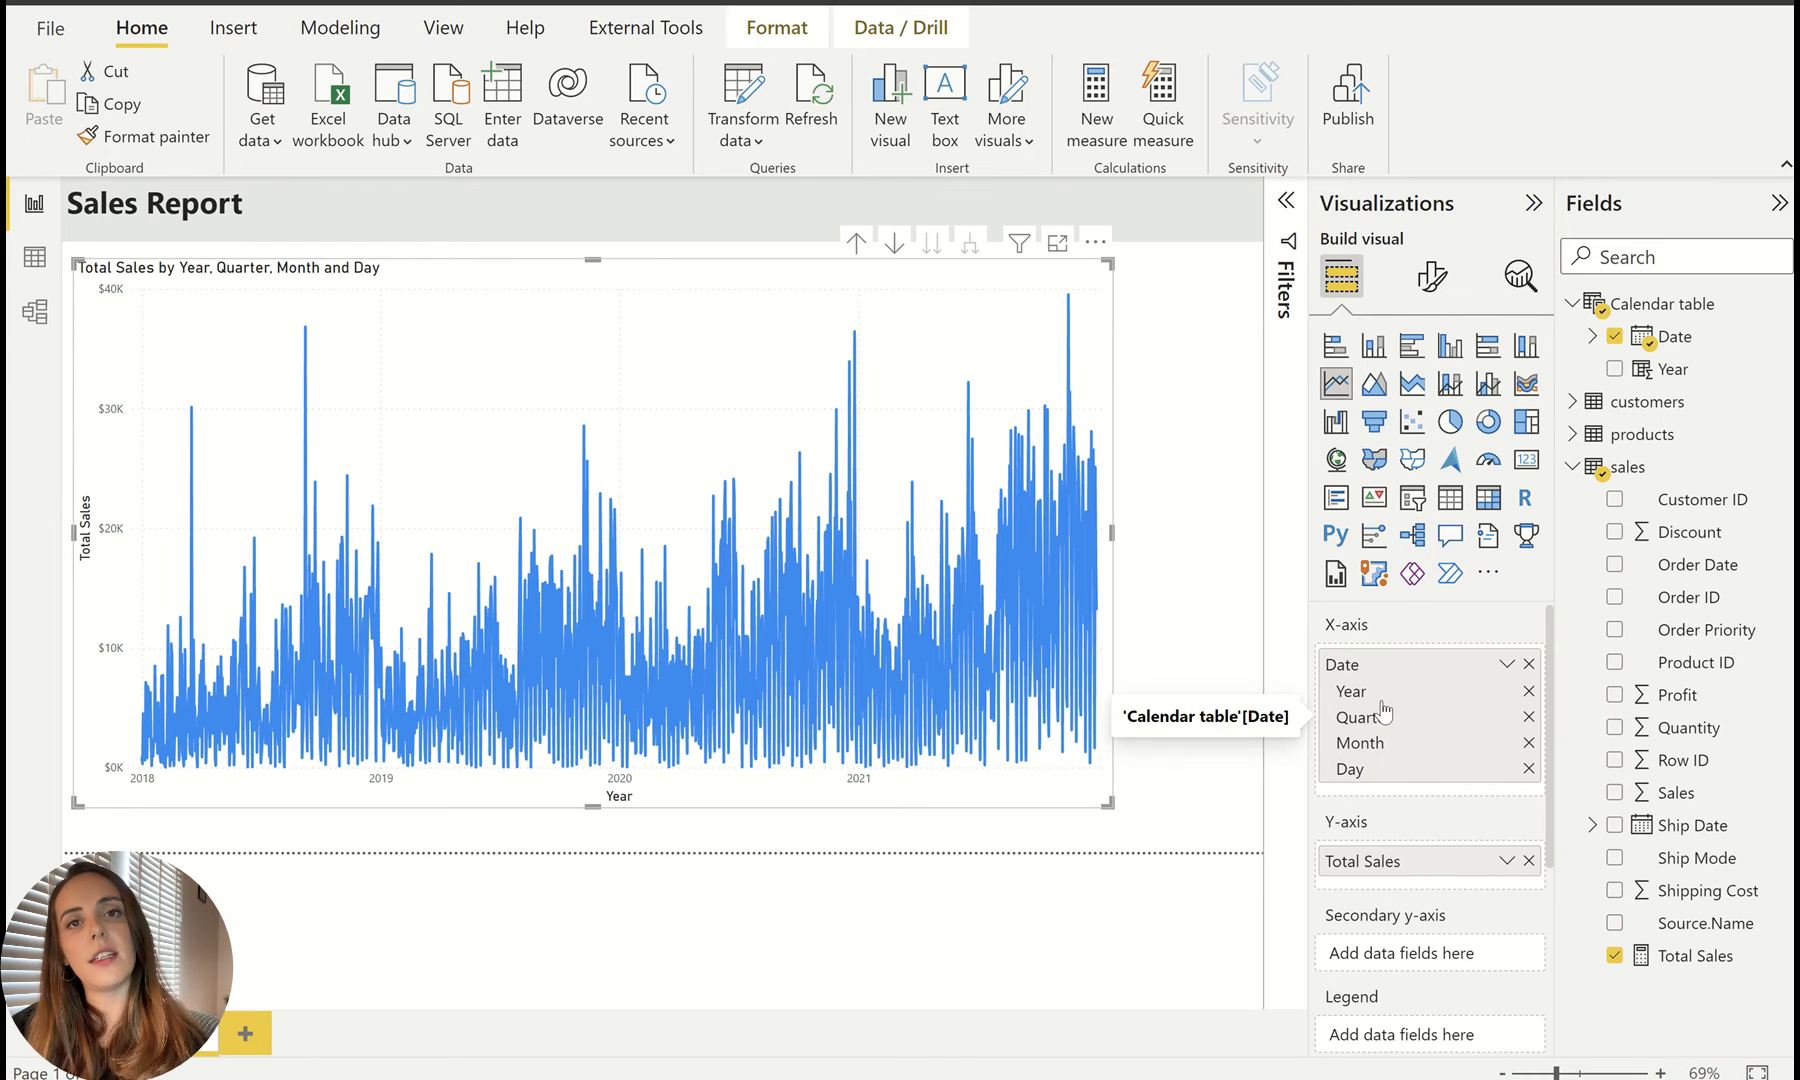
pyautogui.click(856, 243)
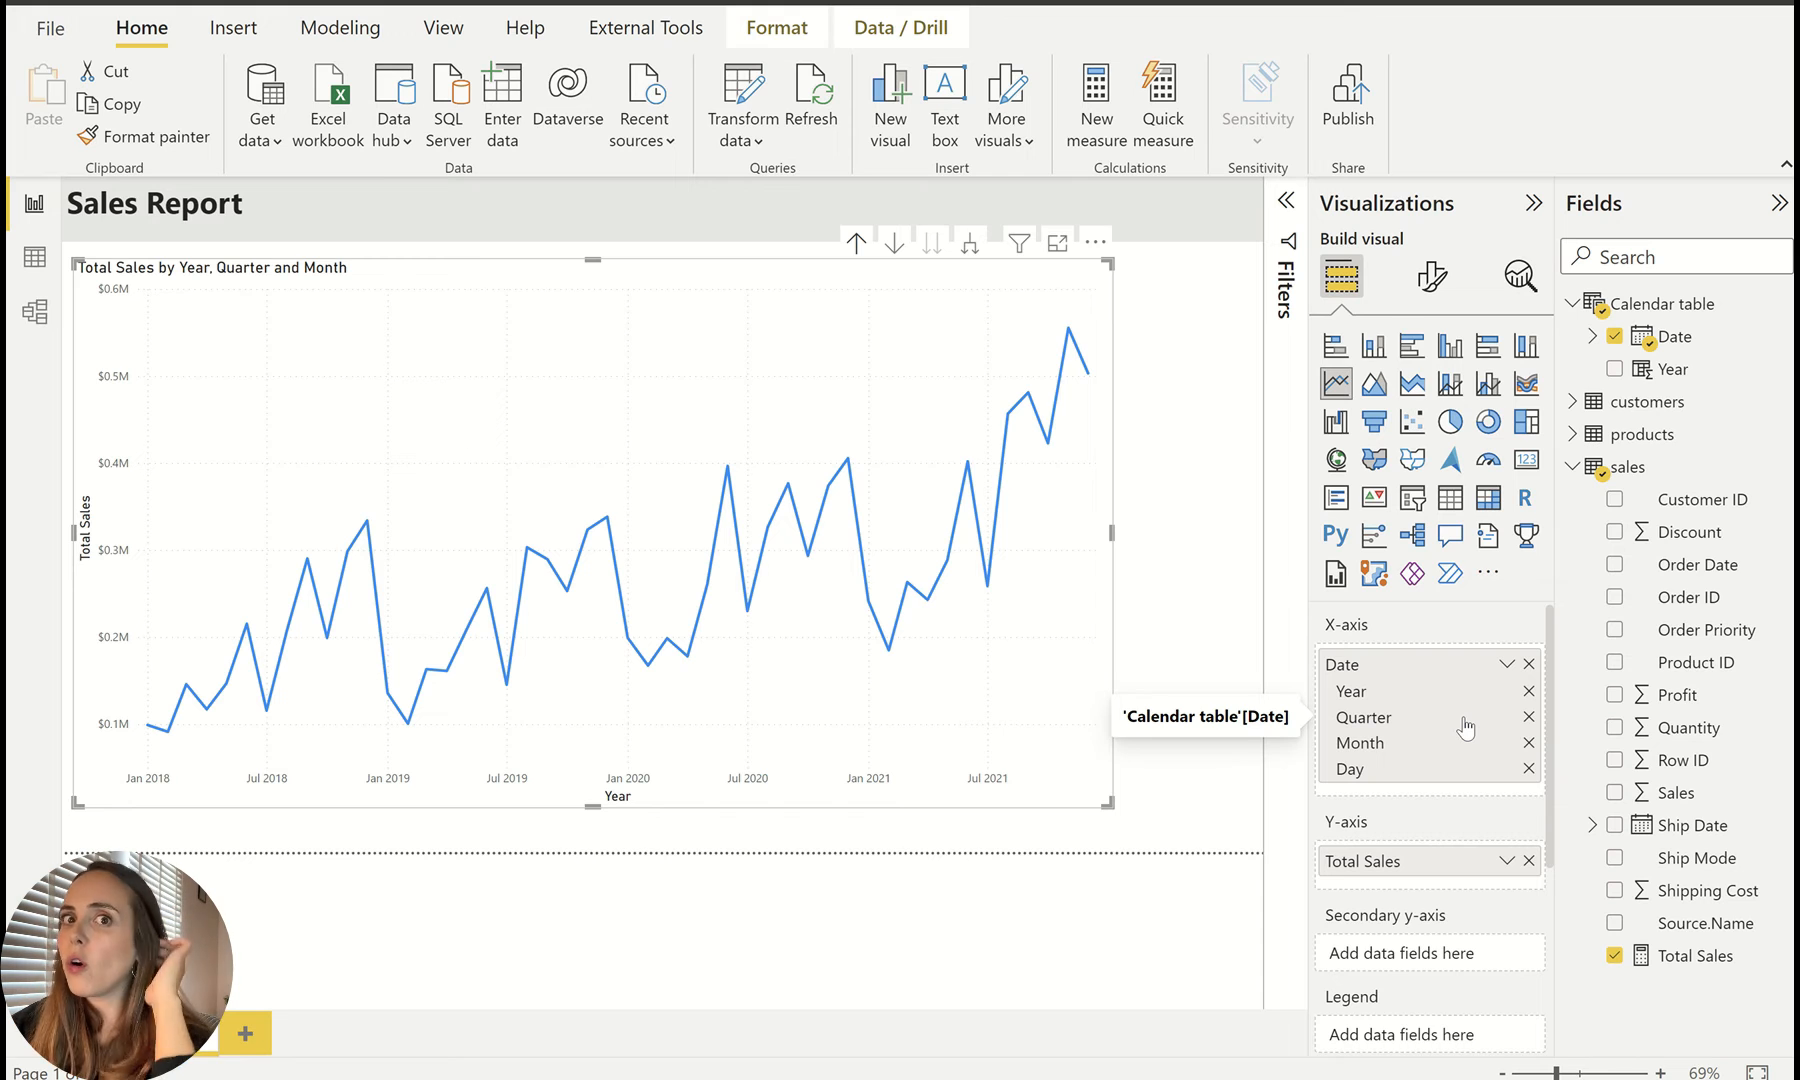
# Step: Remove the Quarter and Day levels from the line chart's X-axis and shrink the chart to about half the page width
pyautogui.click(1529, 718)
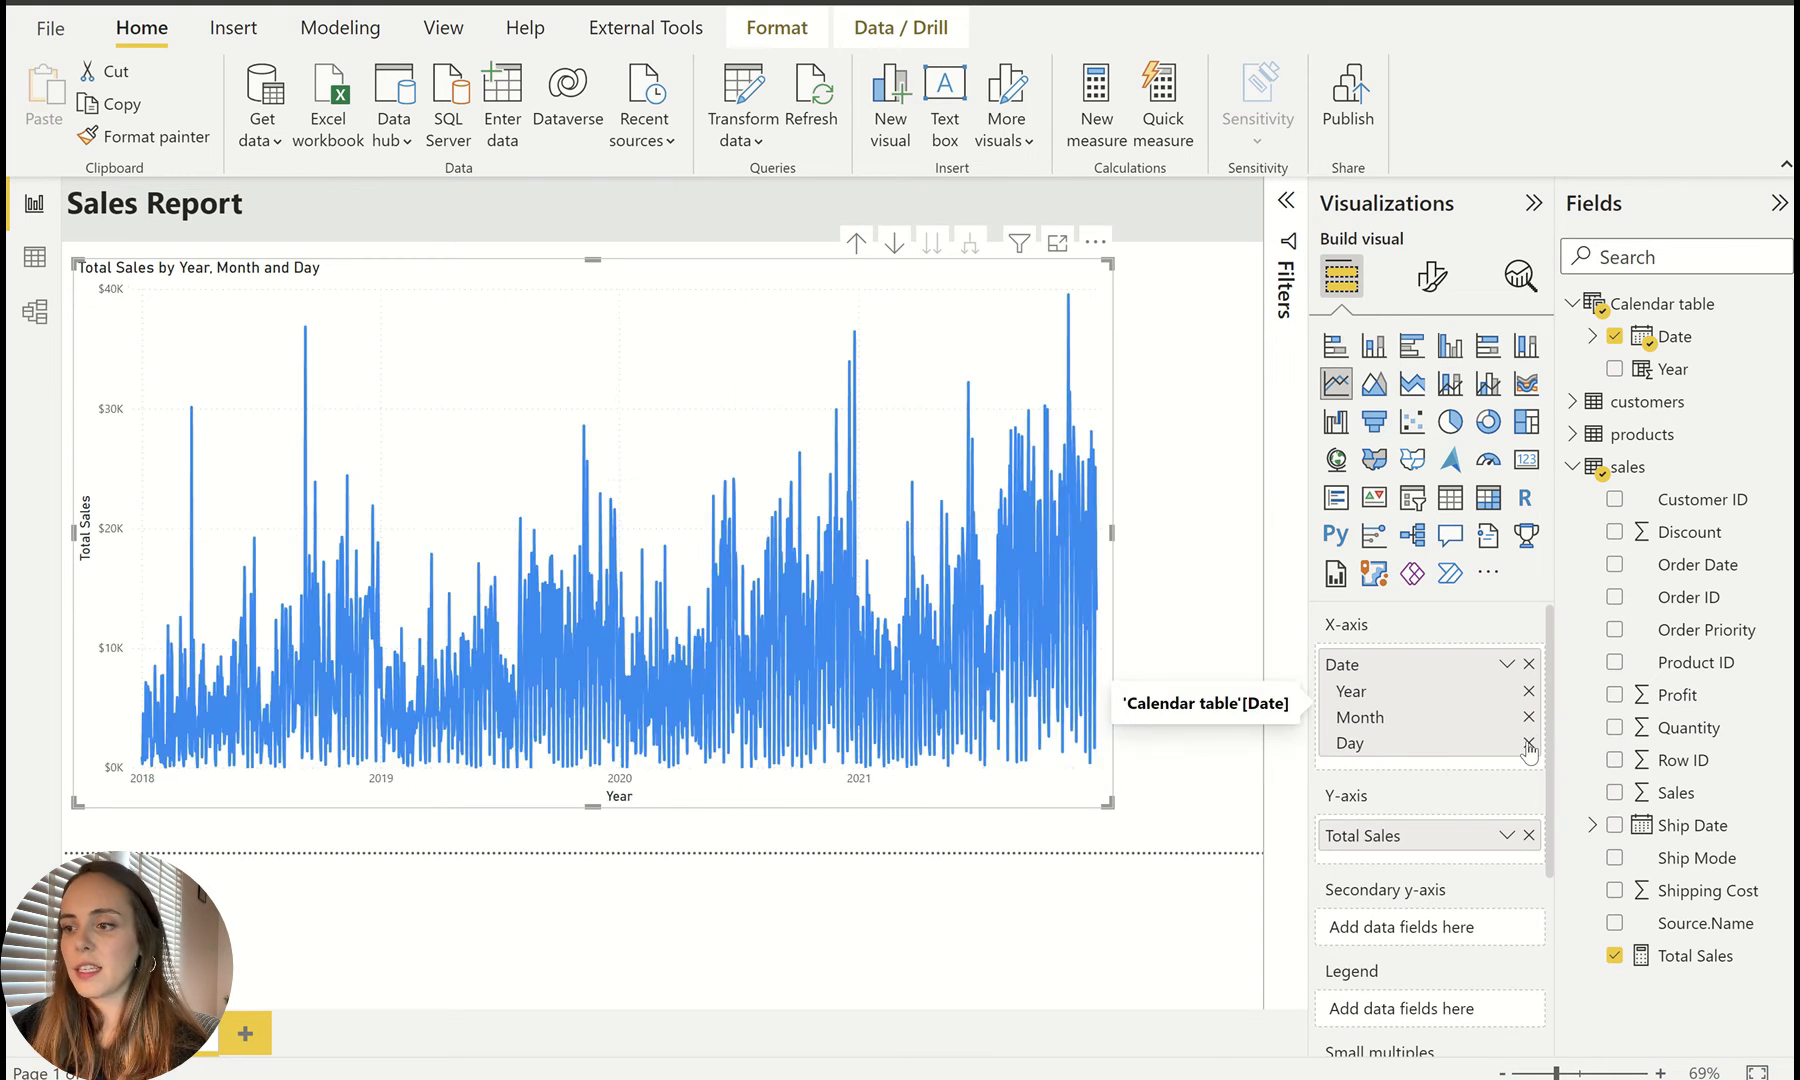
pyautogui.click(1529, 743)
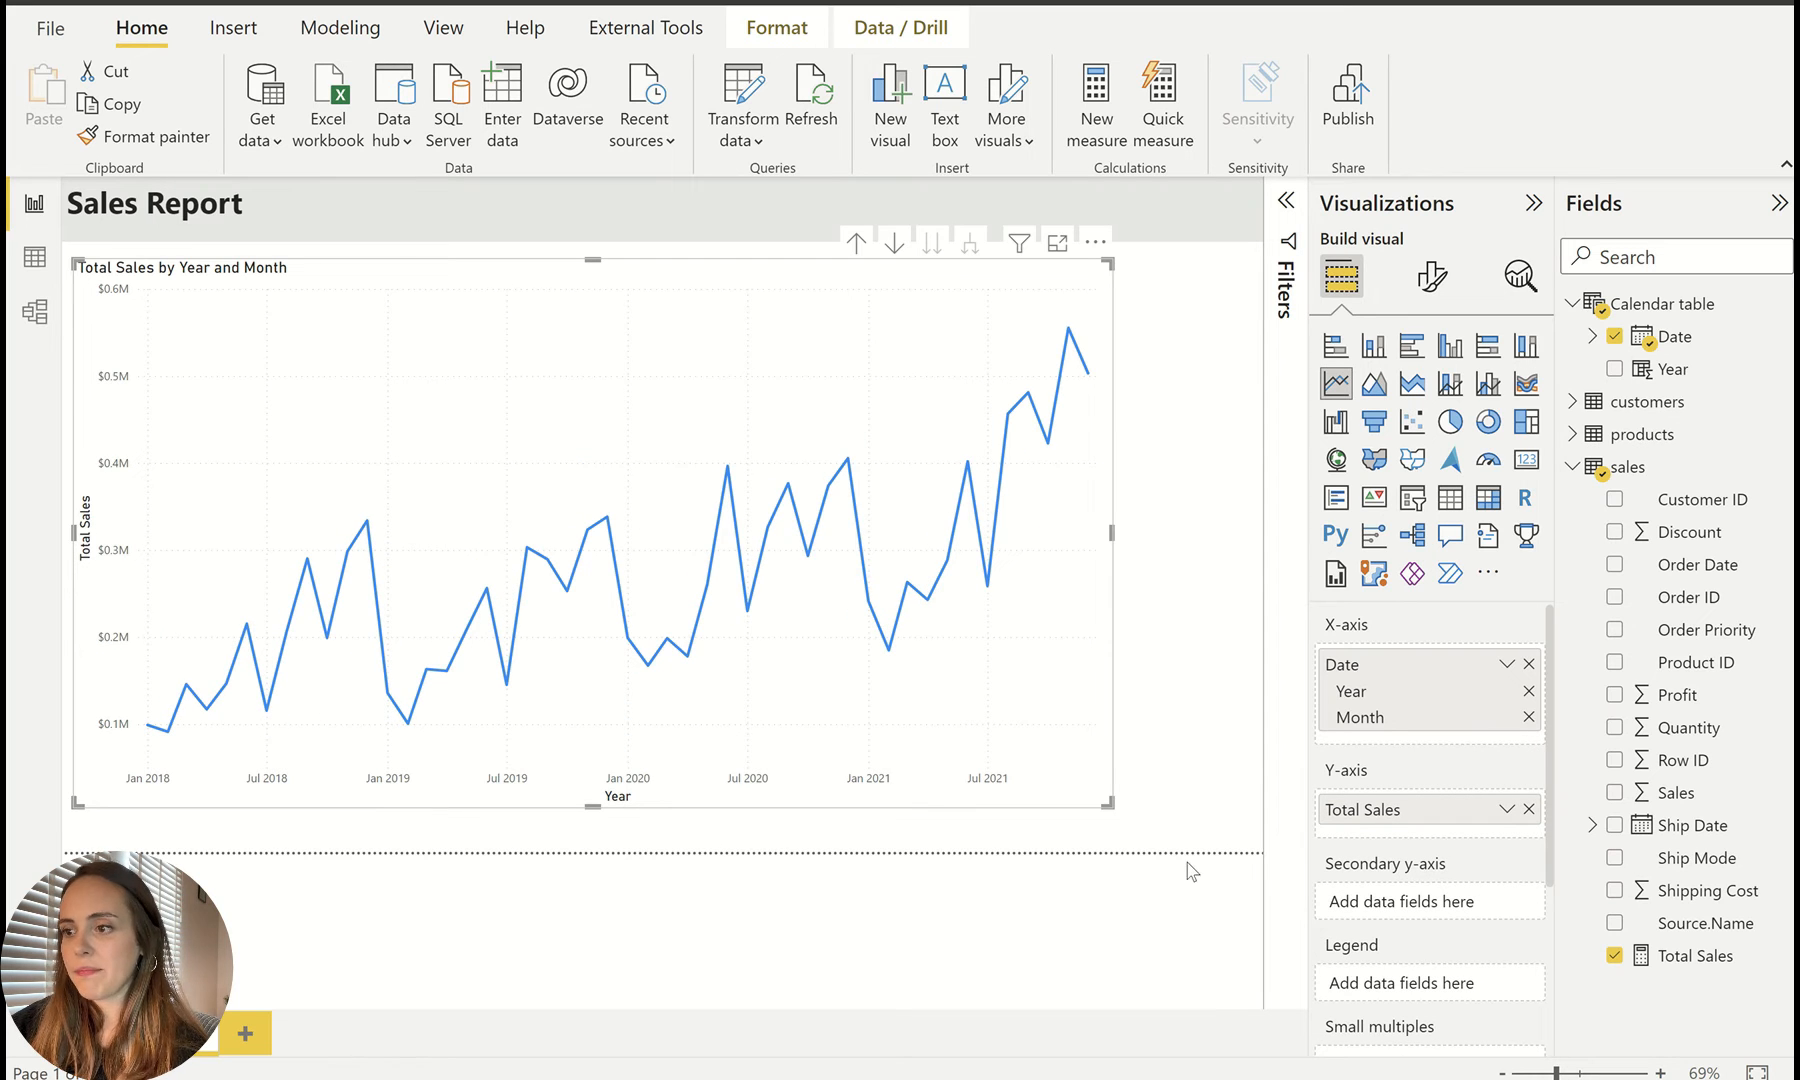
pyautogui.moveTo(1107, 803); pyautogui.dragTo(645, 560)
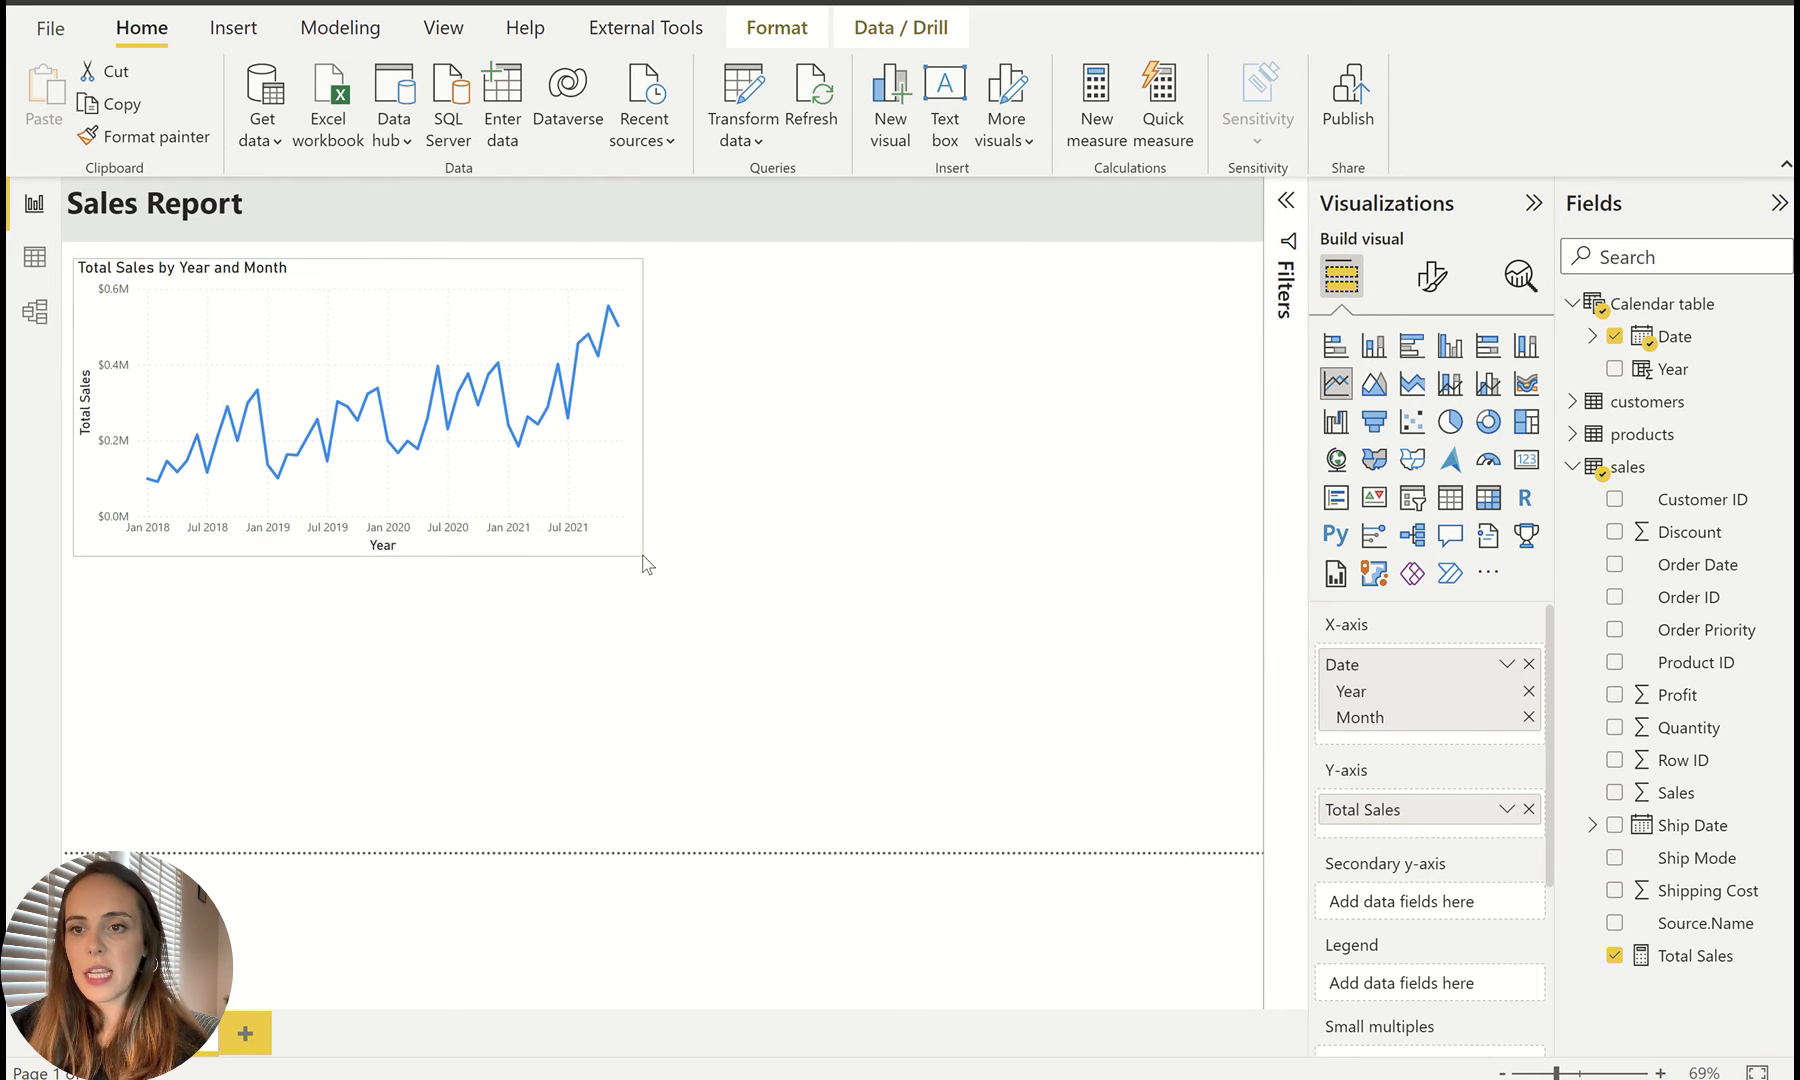
pyautogui.click(807, 432)
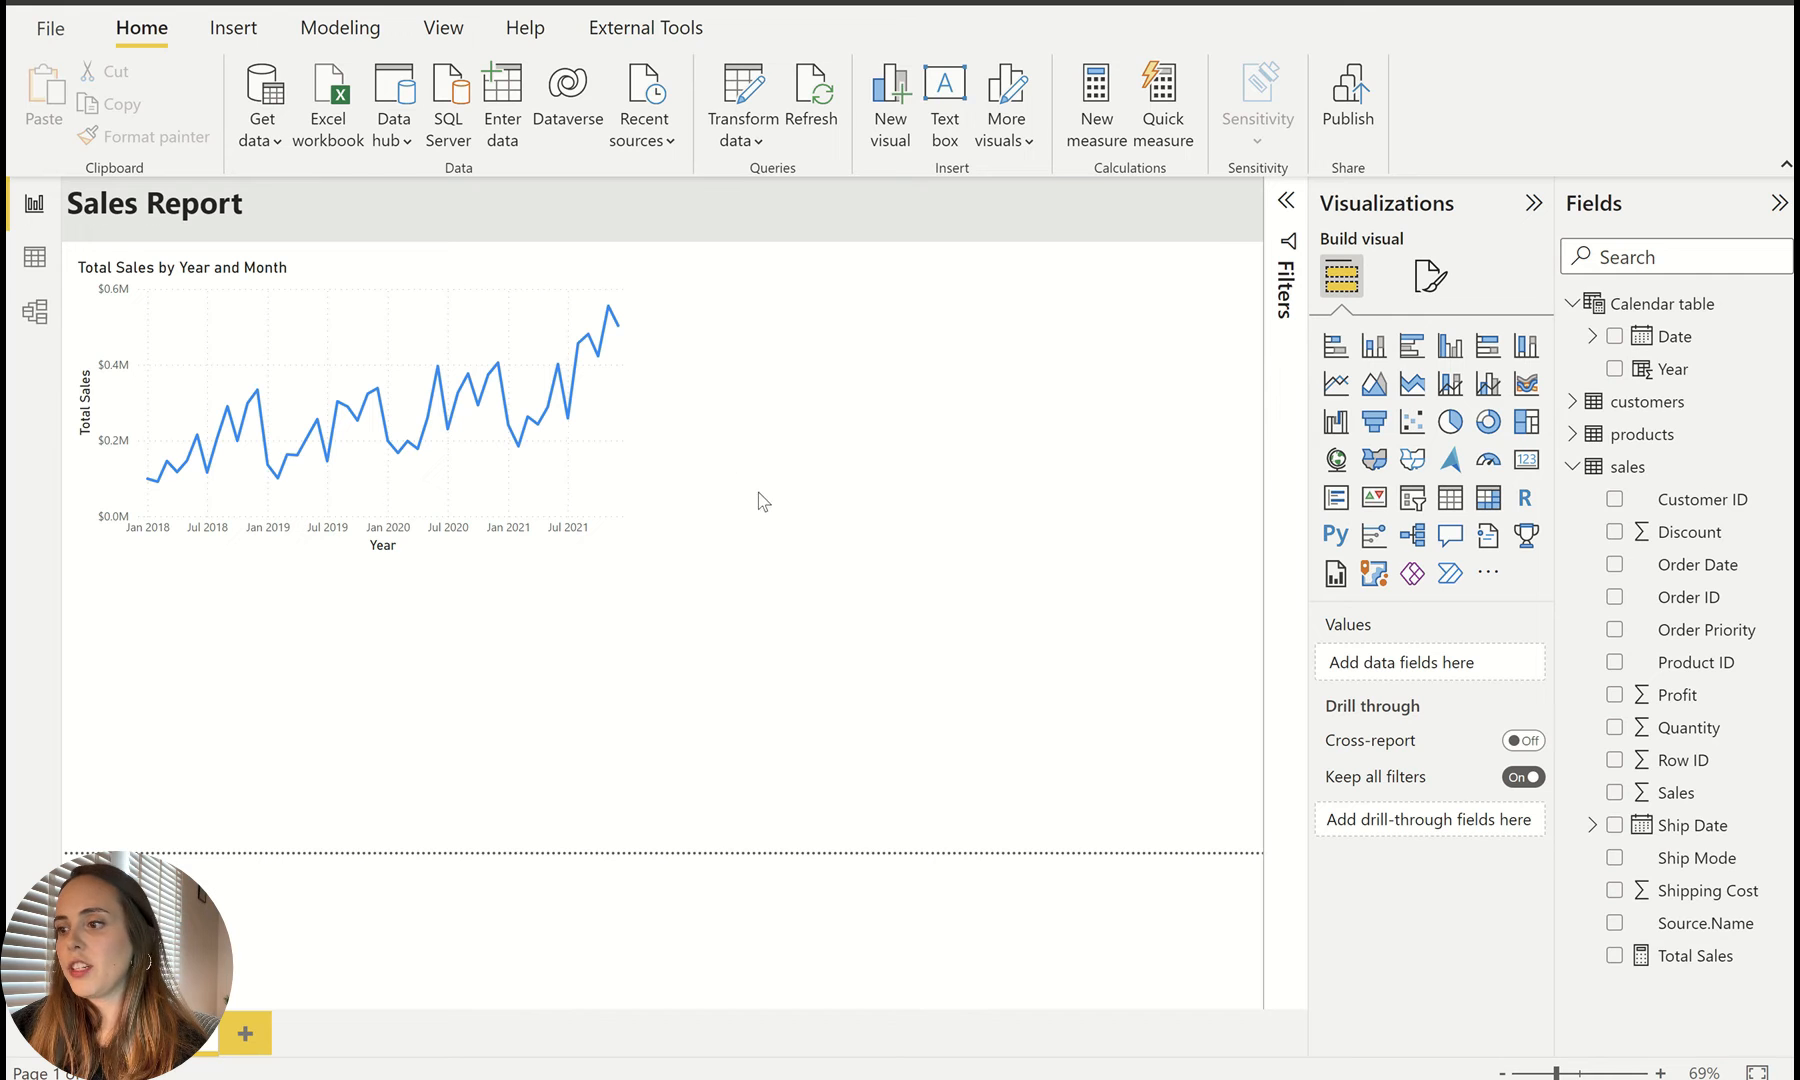
# Step: Create a clustered column chart beside the line chart with the products table's Category on the X-axis and Total Sales on the Y-axis
pyautogui.click(1570, 438)
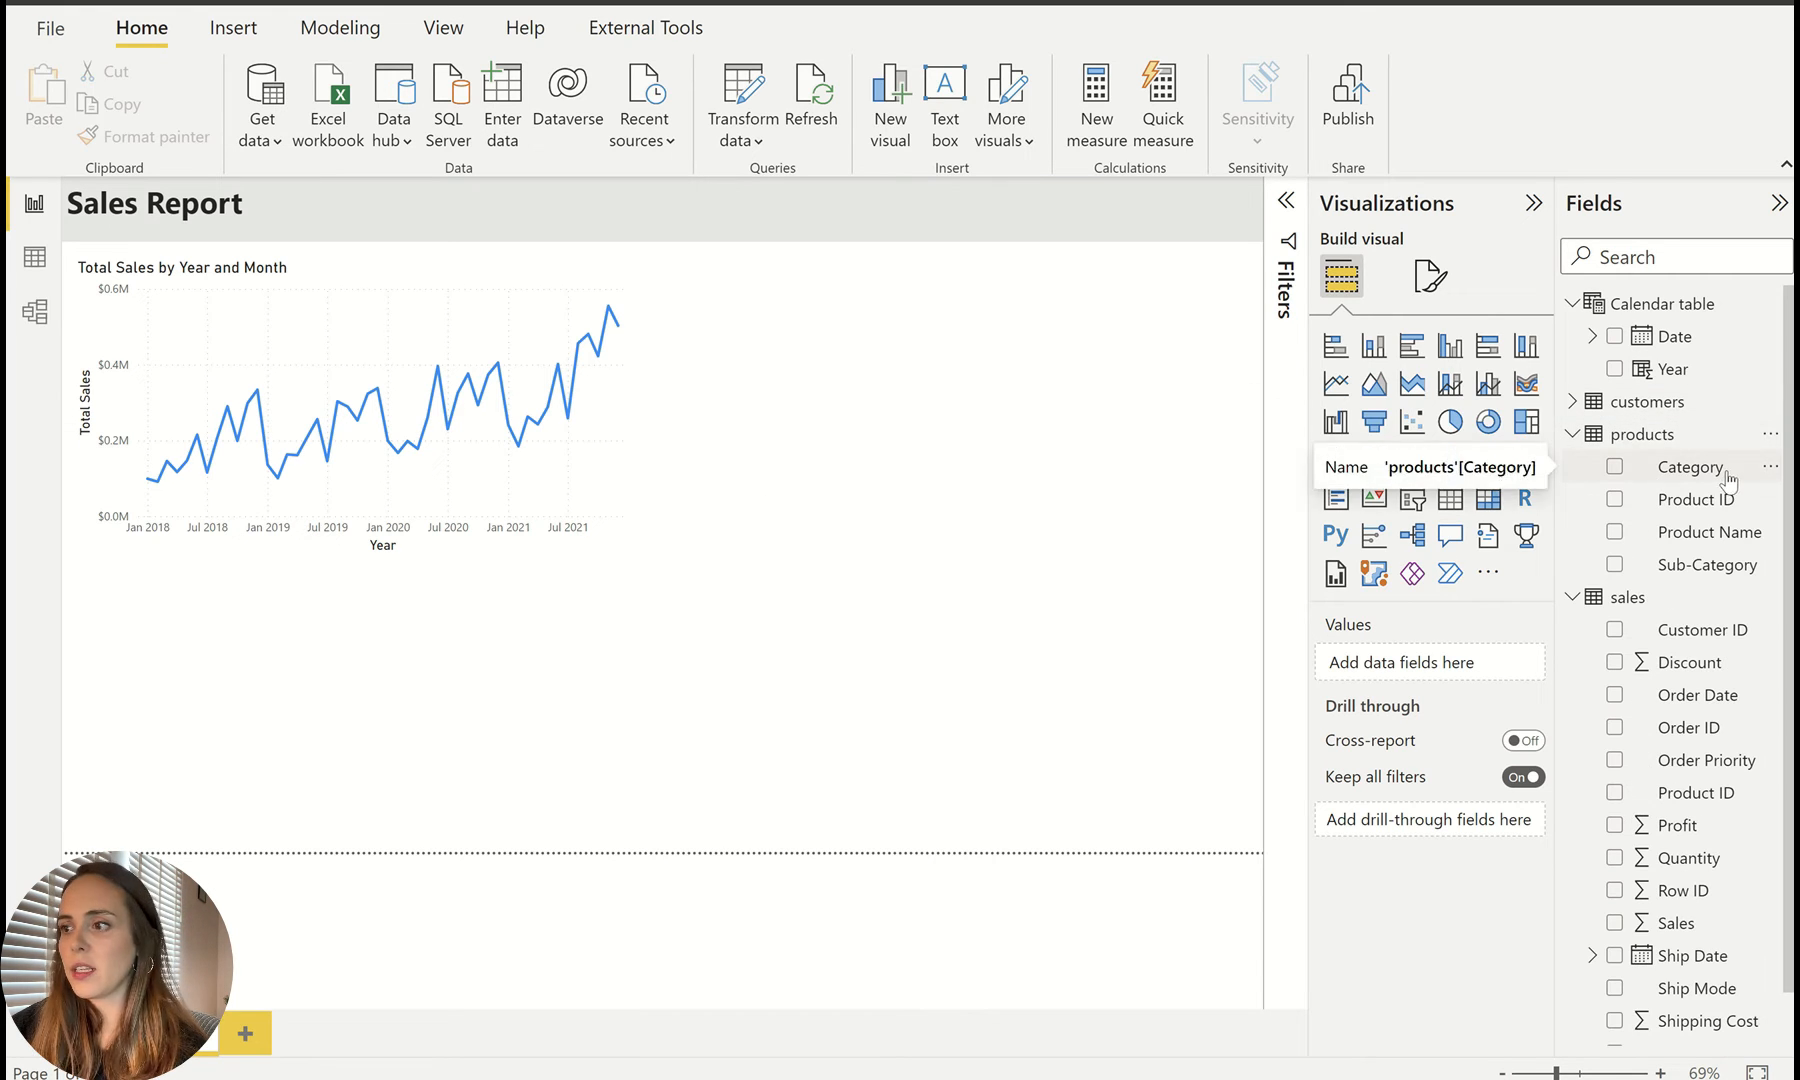
pyautogui.moveTo(1729, 481); pyautogui.dragTo(1037, 486)
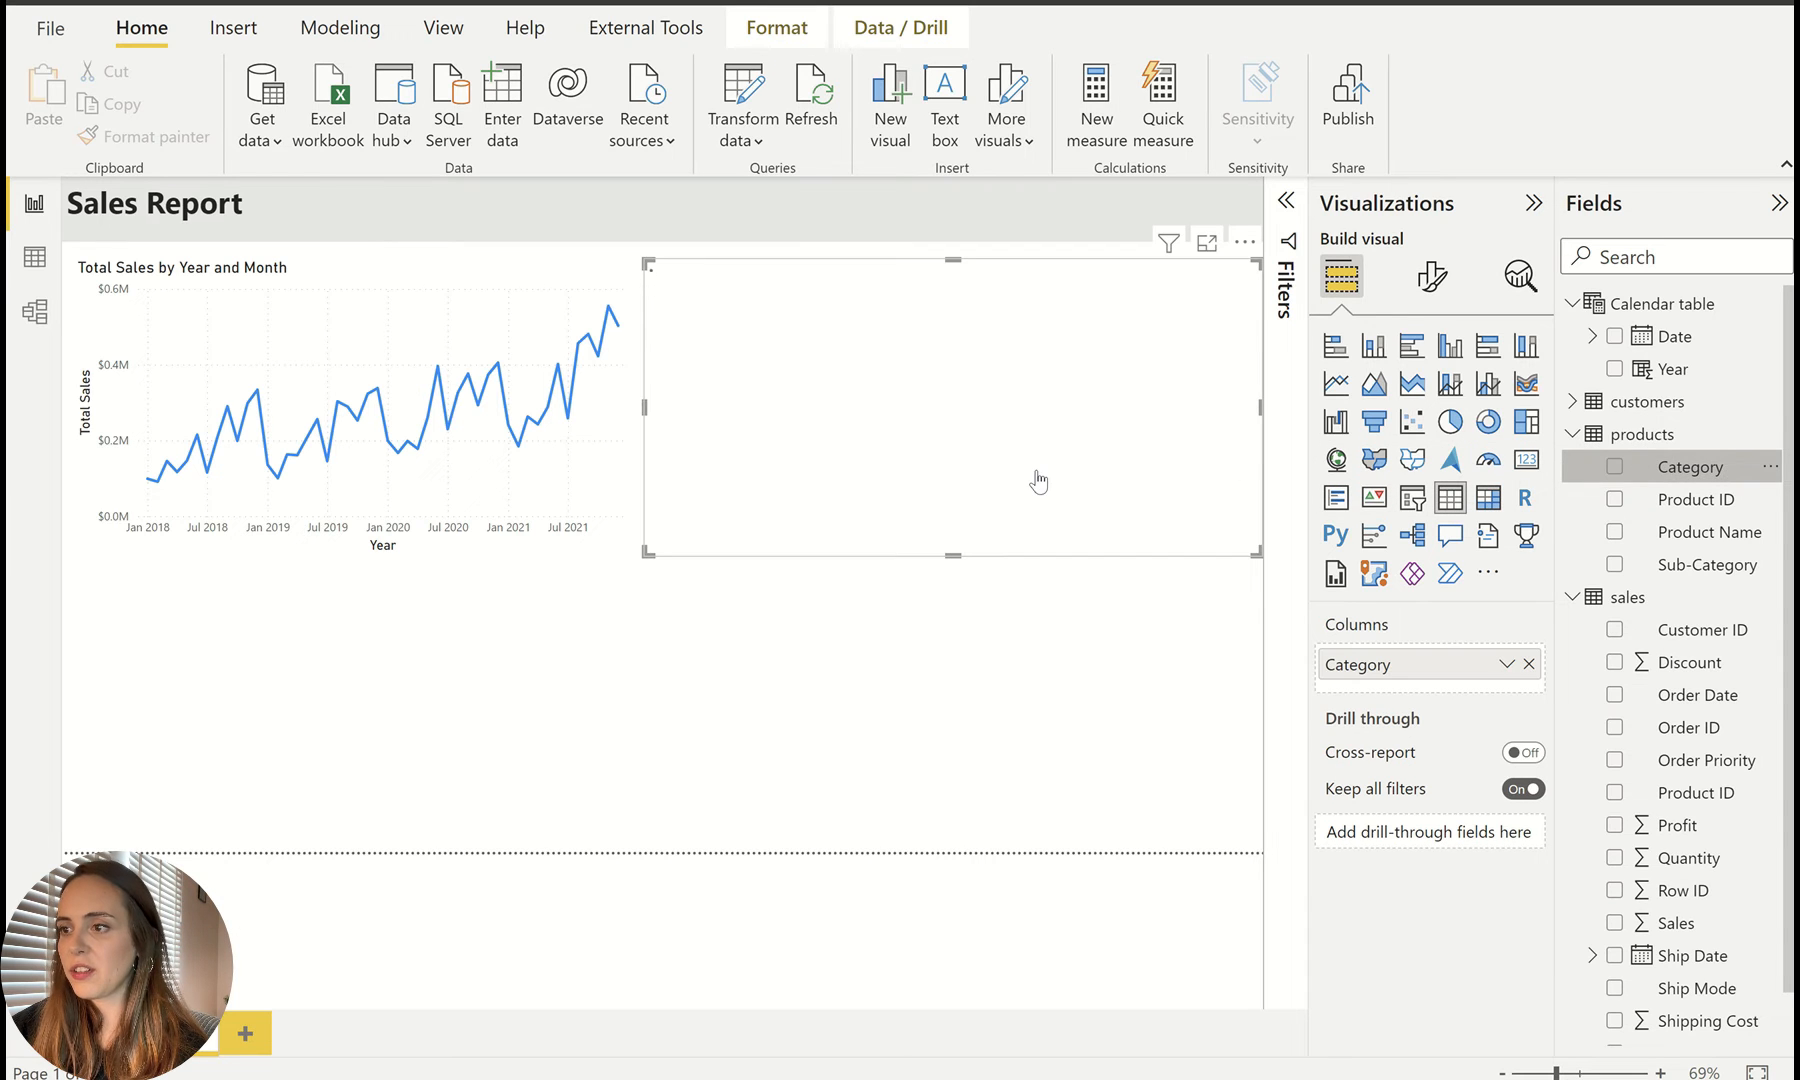
pyautogui.click(1452, 348)
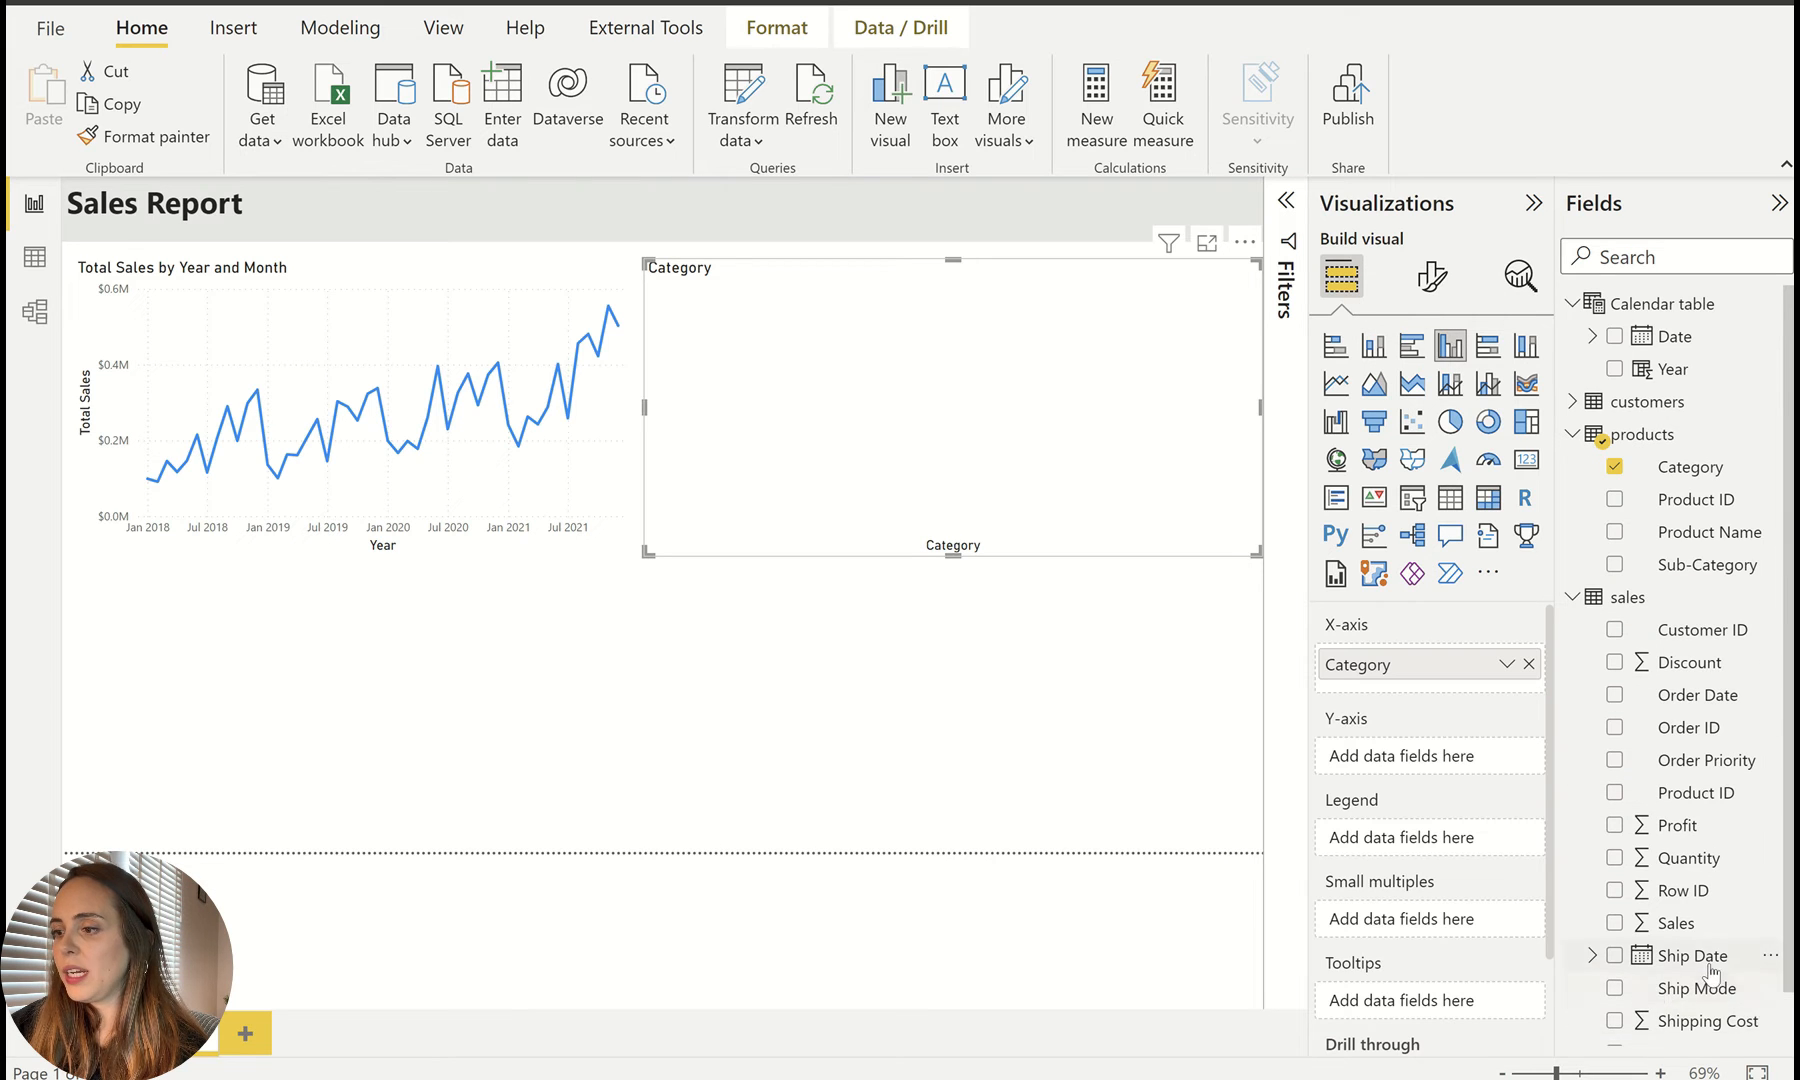
pyautogui.scroll(-1, 1712, 975)
pyautogui.moveTo(1703, 1042); pyautogui.dragTo(1400, 758)
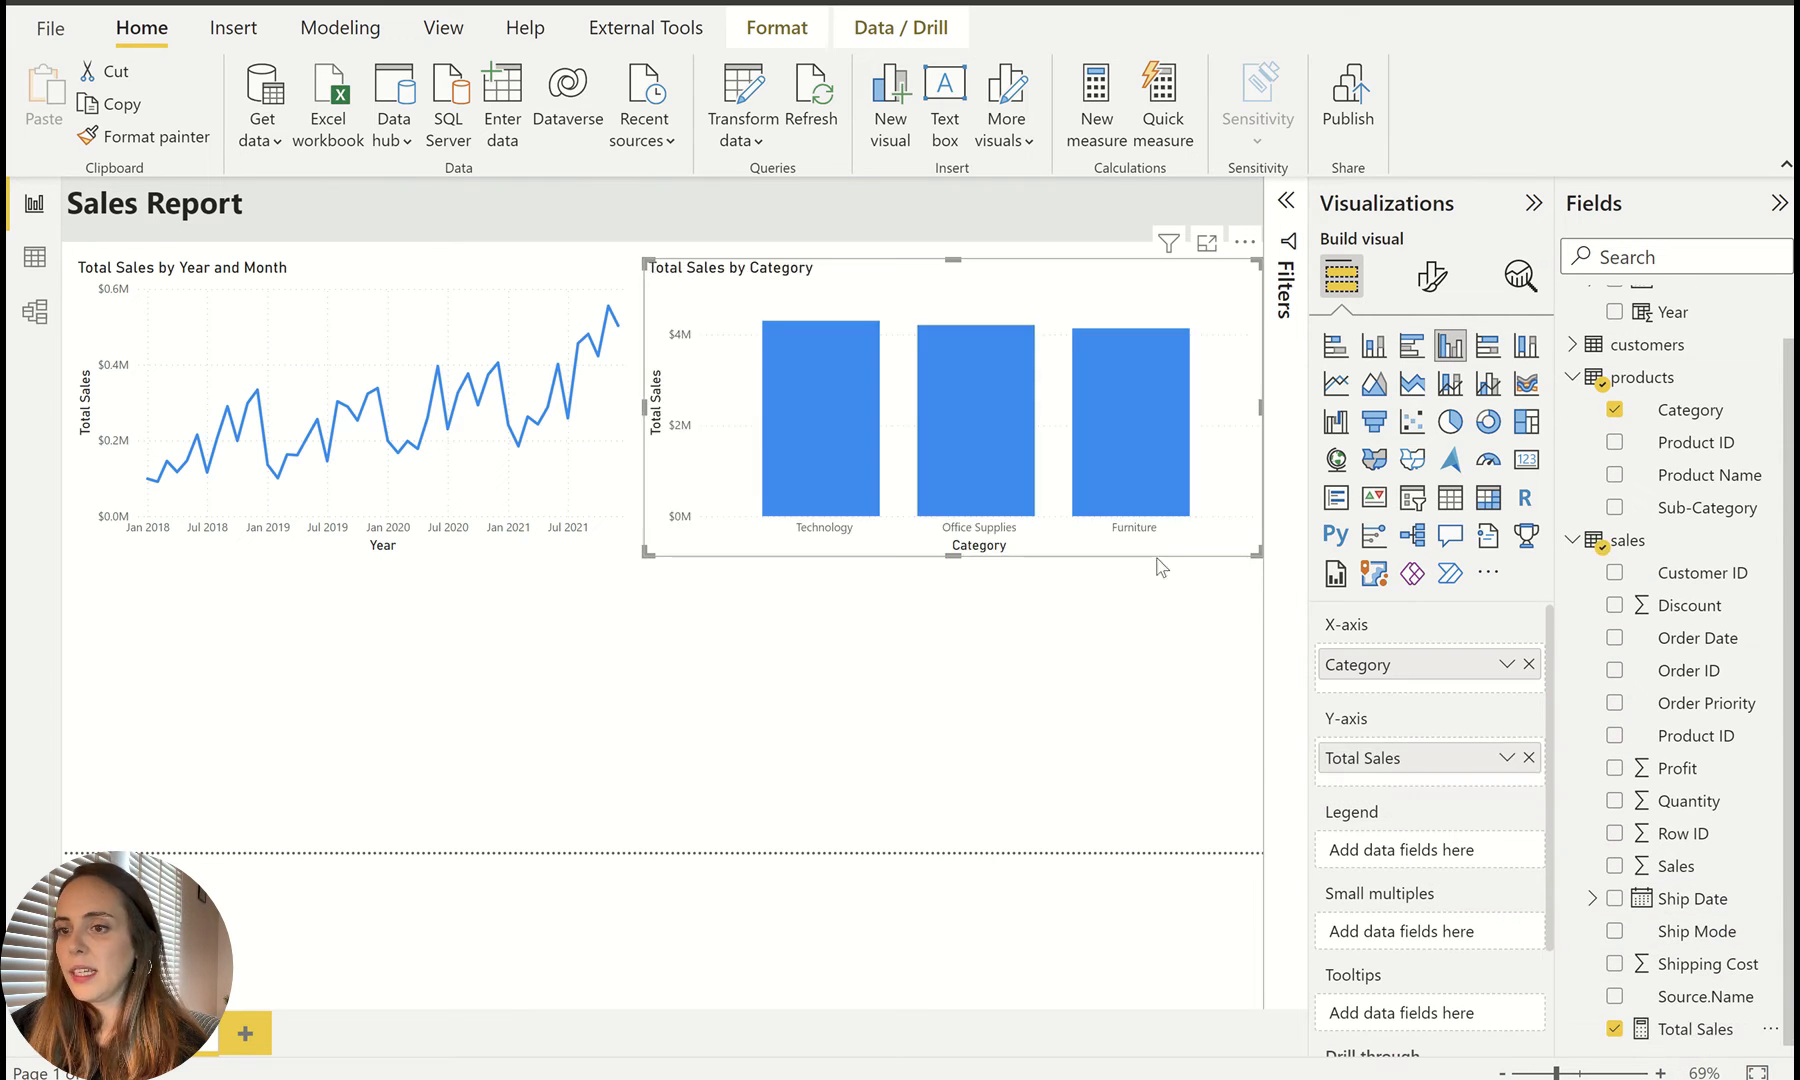
# Step: Narrow the category column chart and reposition both charts so they sit aligned side by side under the title banner
pyautogui.moveTo(647, 553); pyautogui.dragTo(690, 554)
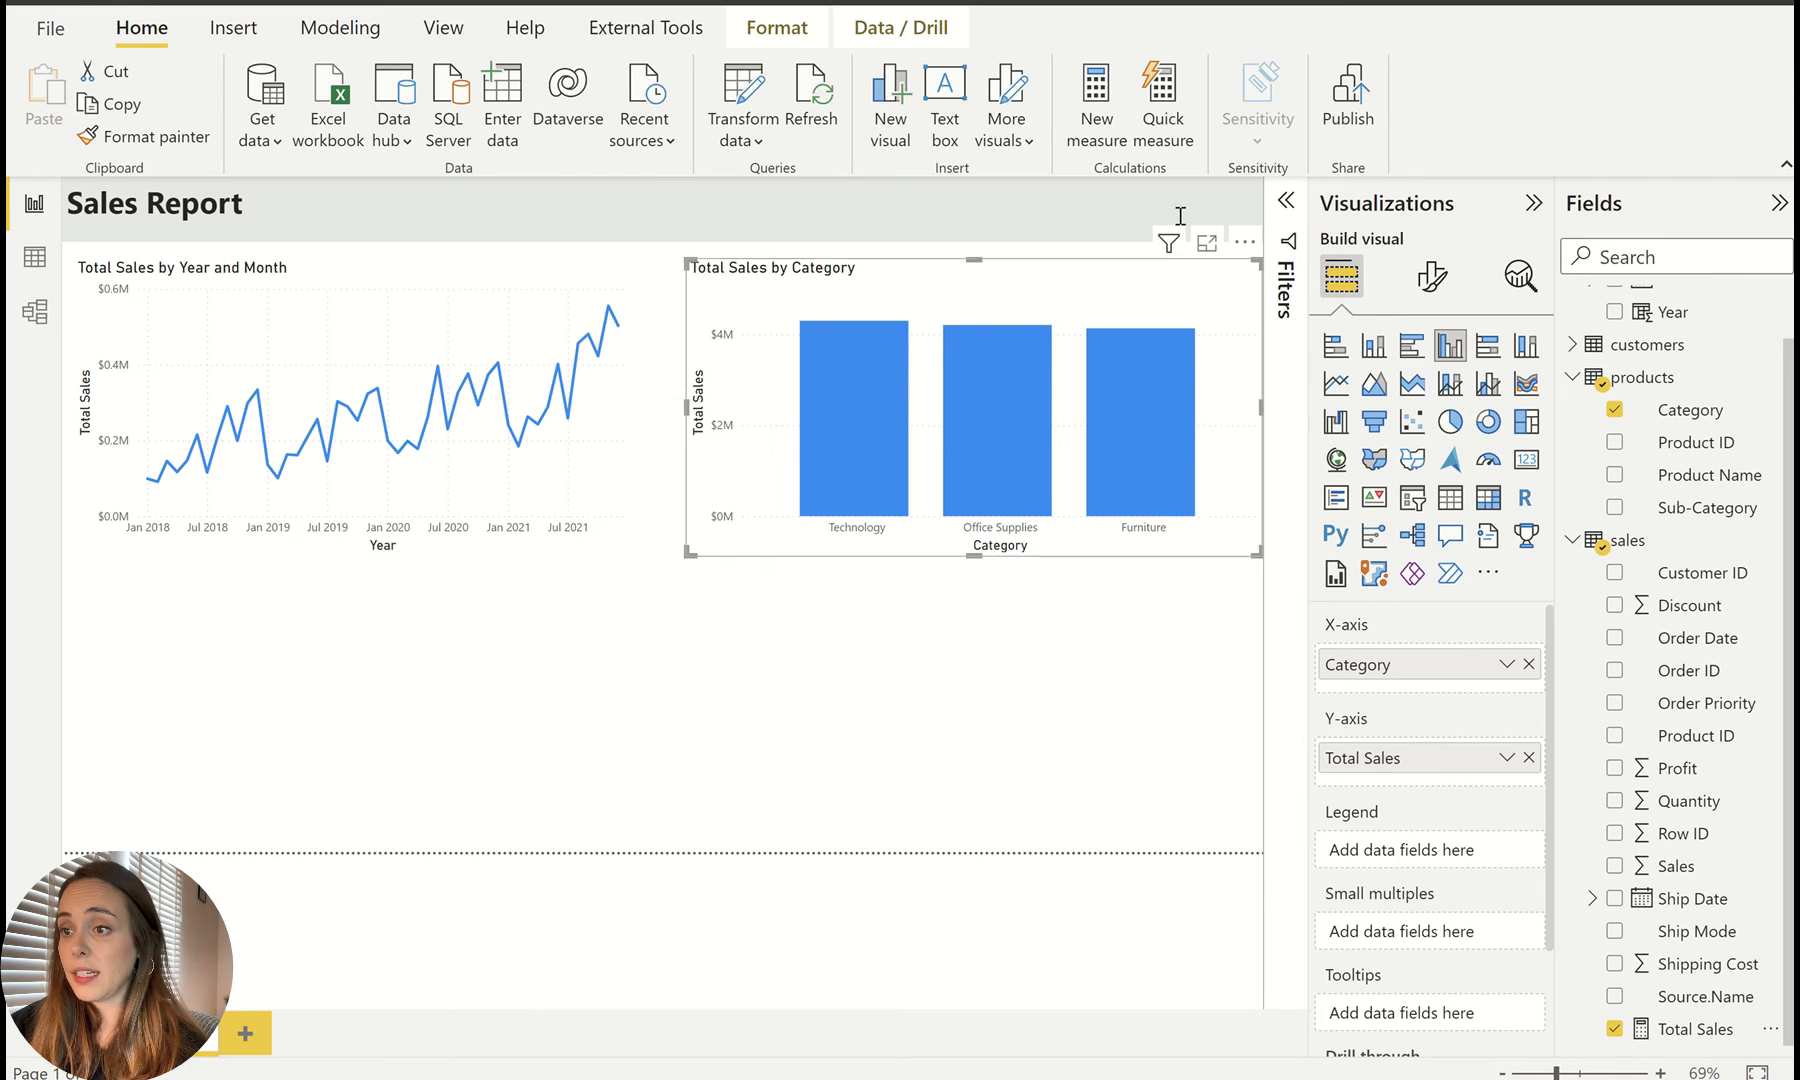
pyautogui.moveTo(1099, 276); pyautogui.dragTo(1090, 284)
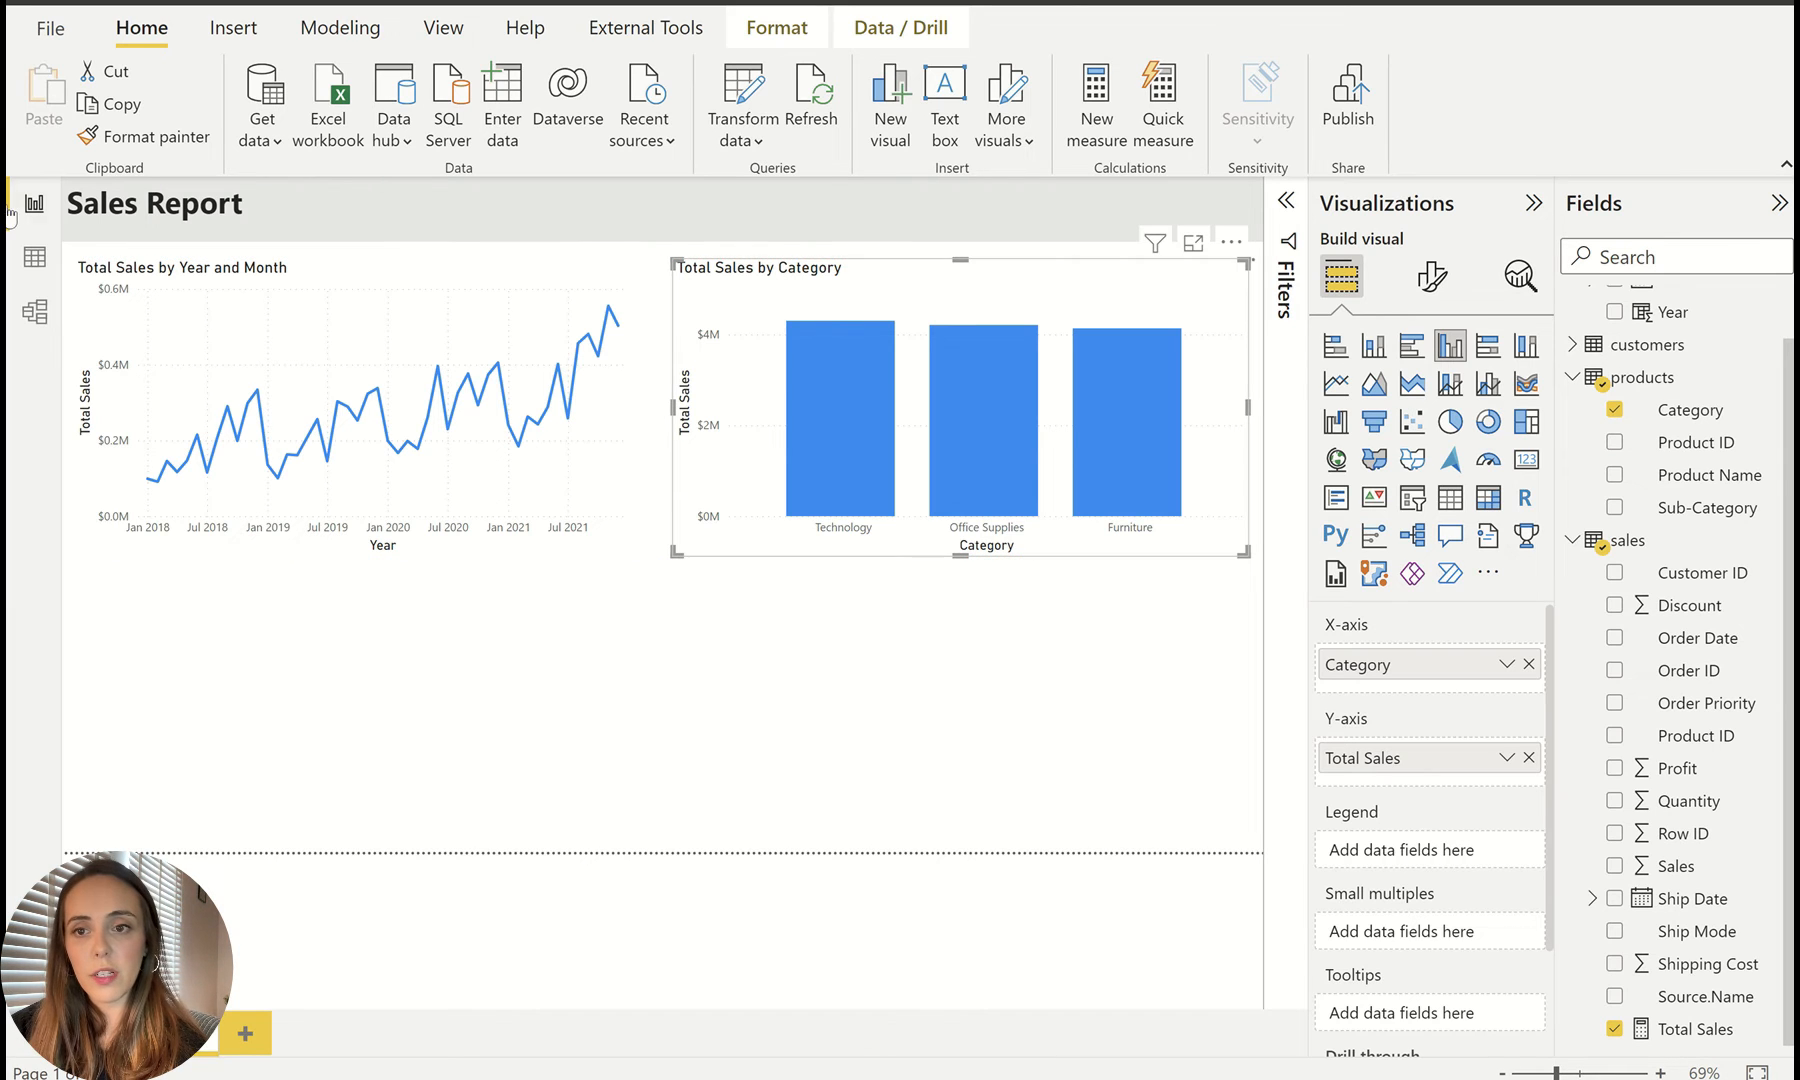
pyautogui.click(209, 300)
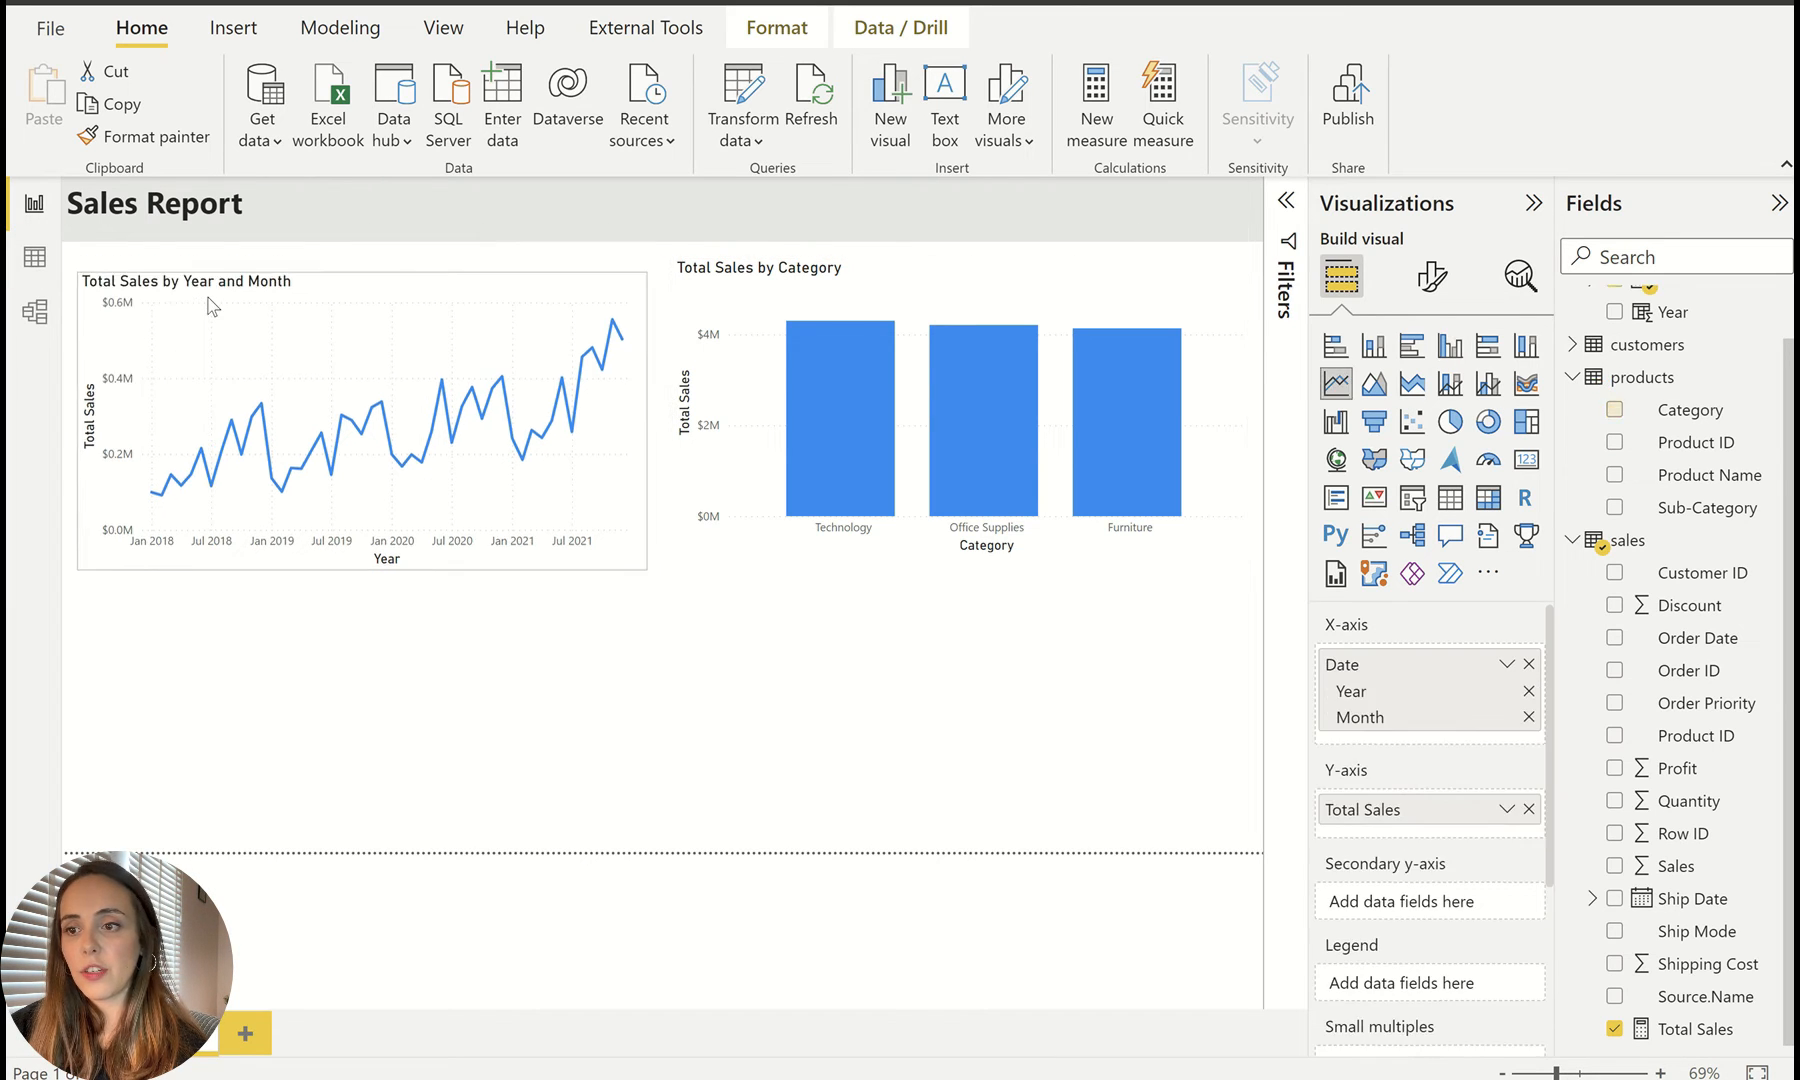
pyautogui.click(634, 596)
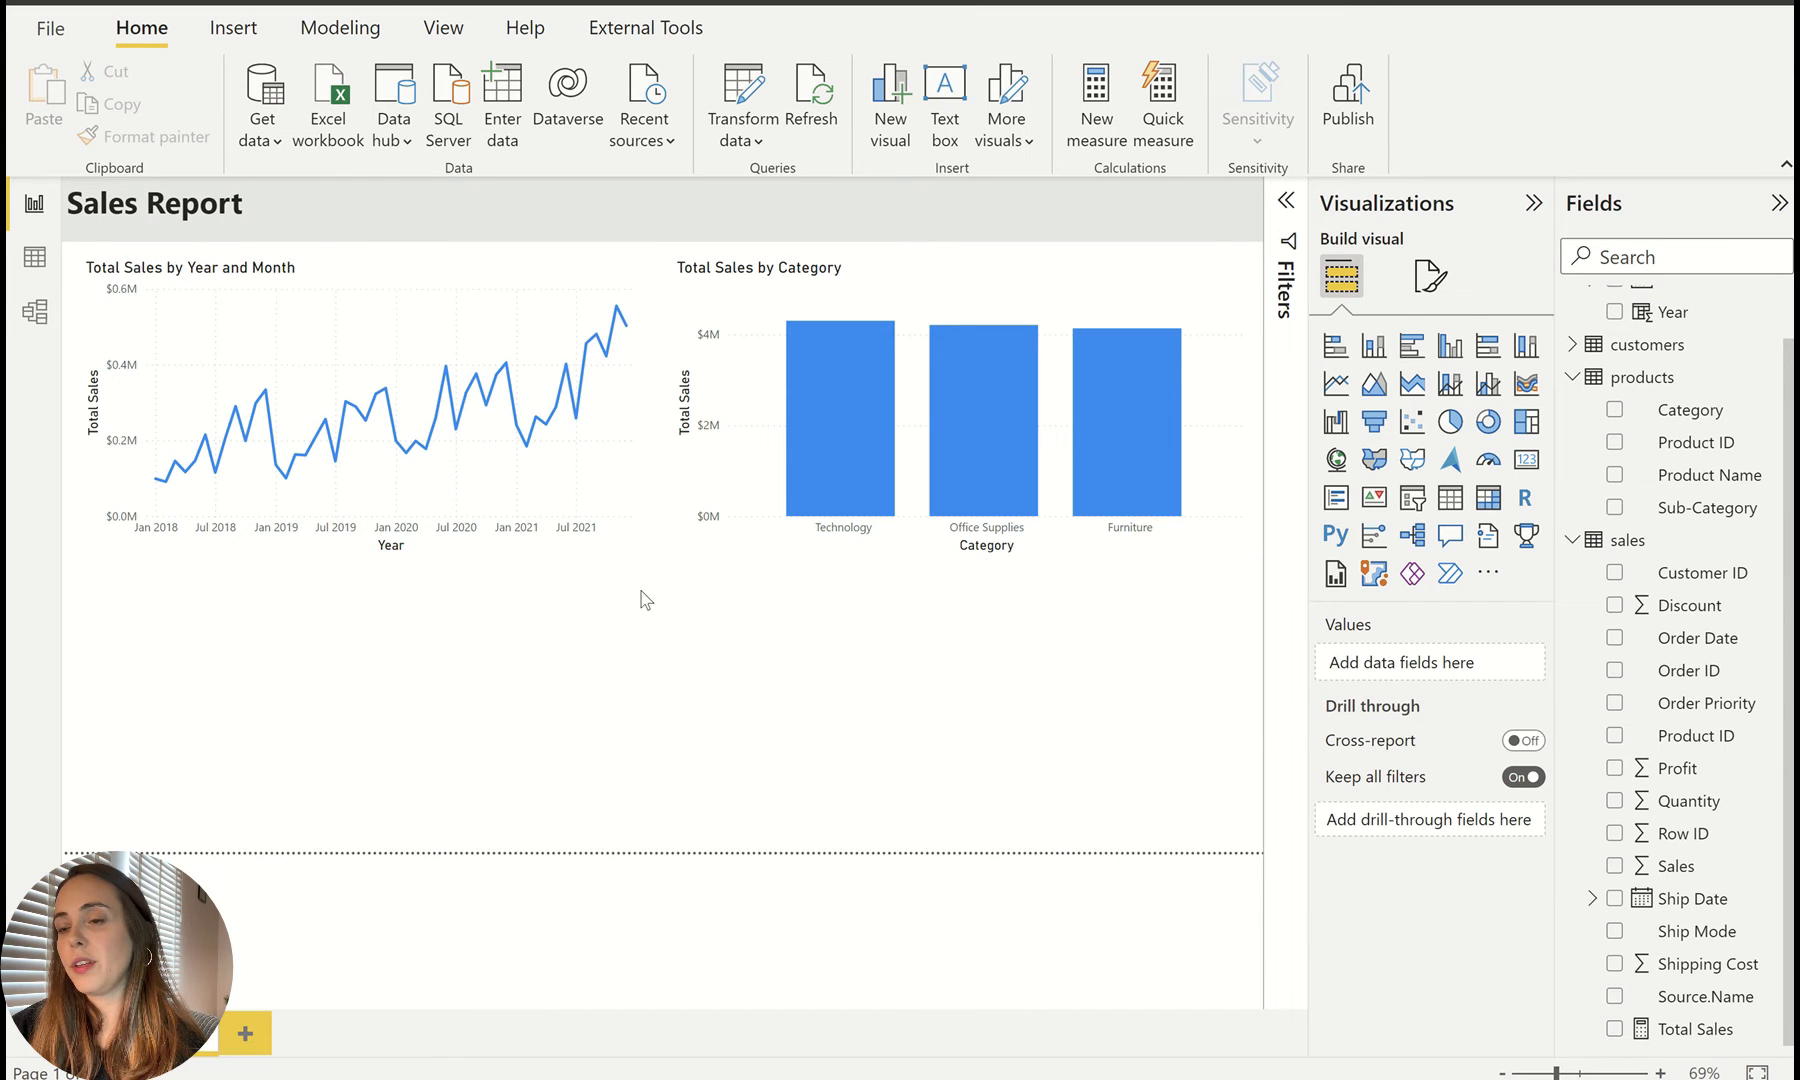
# Step: Add Sub-Category below Category on the column chart's X-axis and expand the hierarchy to show both levels together
pyautogui.click(940, 294)
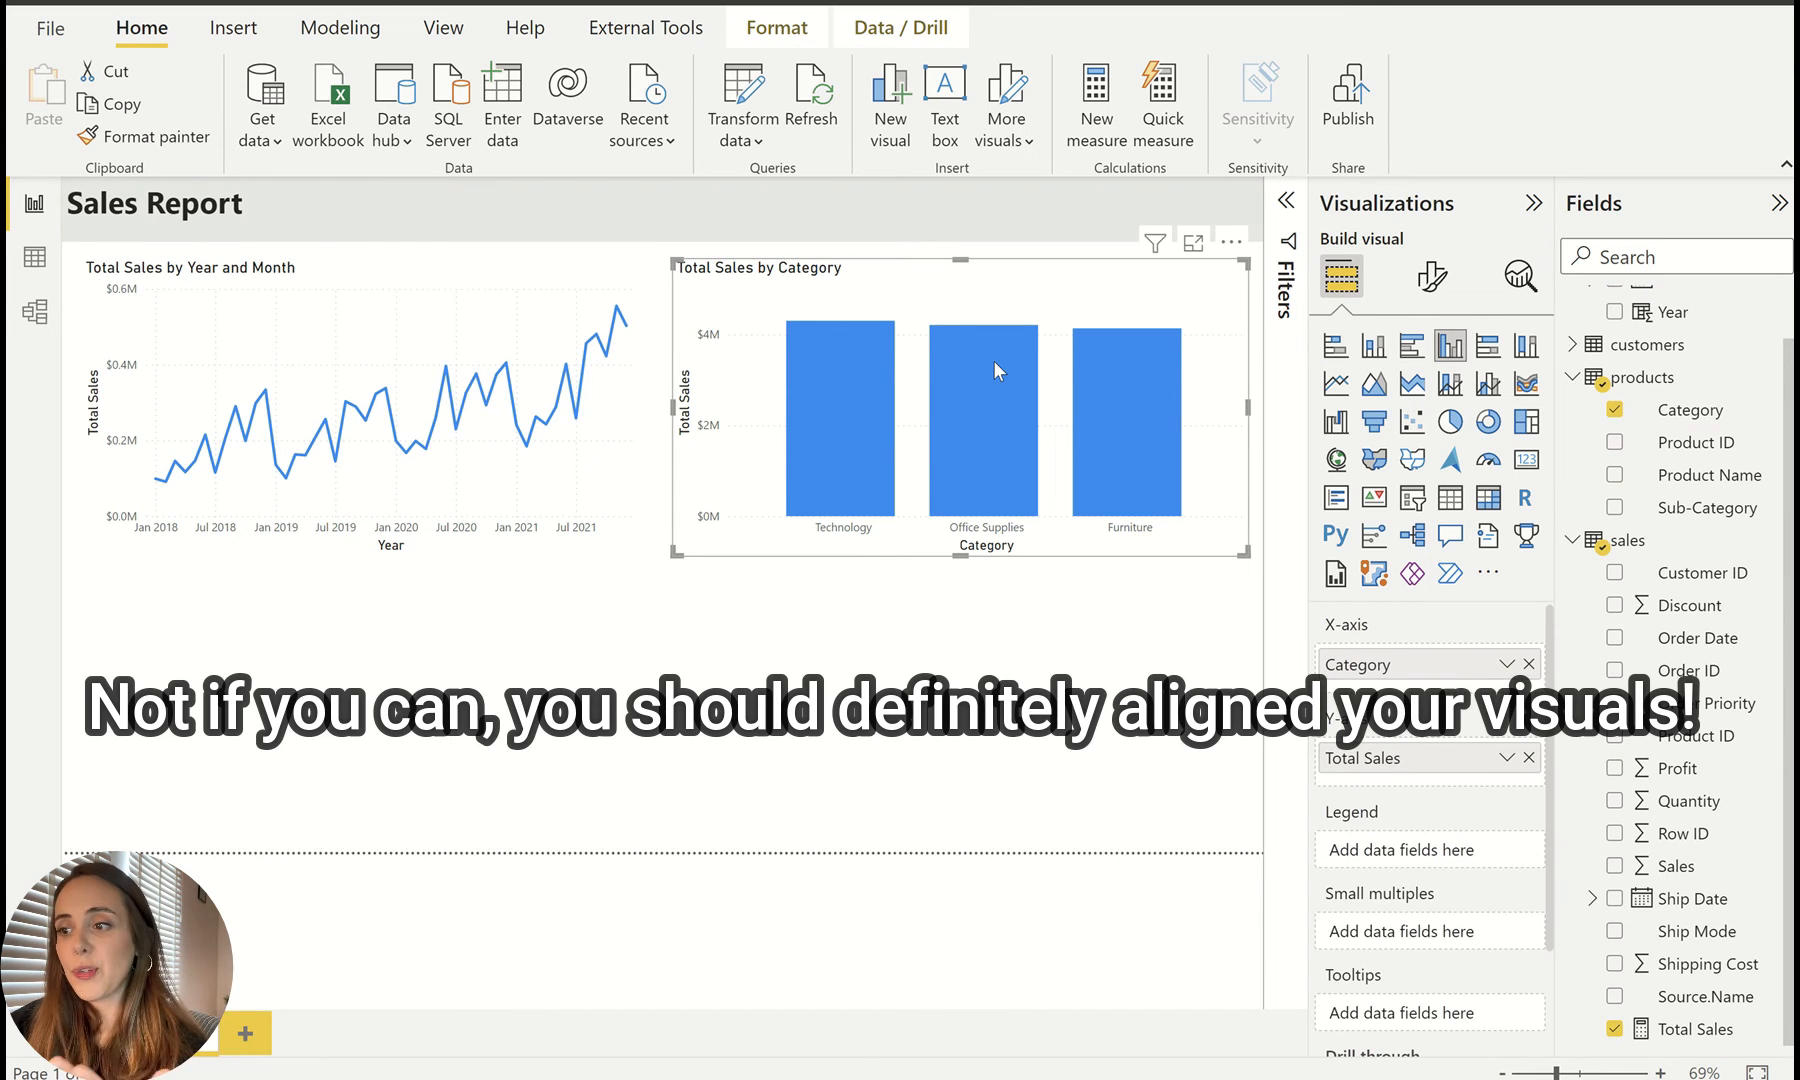
pyautogui.moveTo(993, 360)
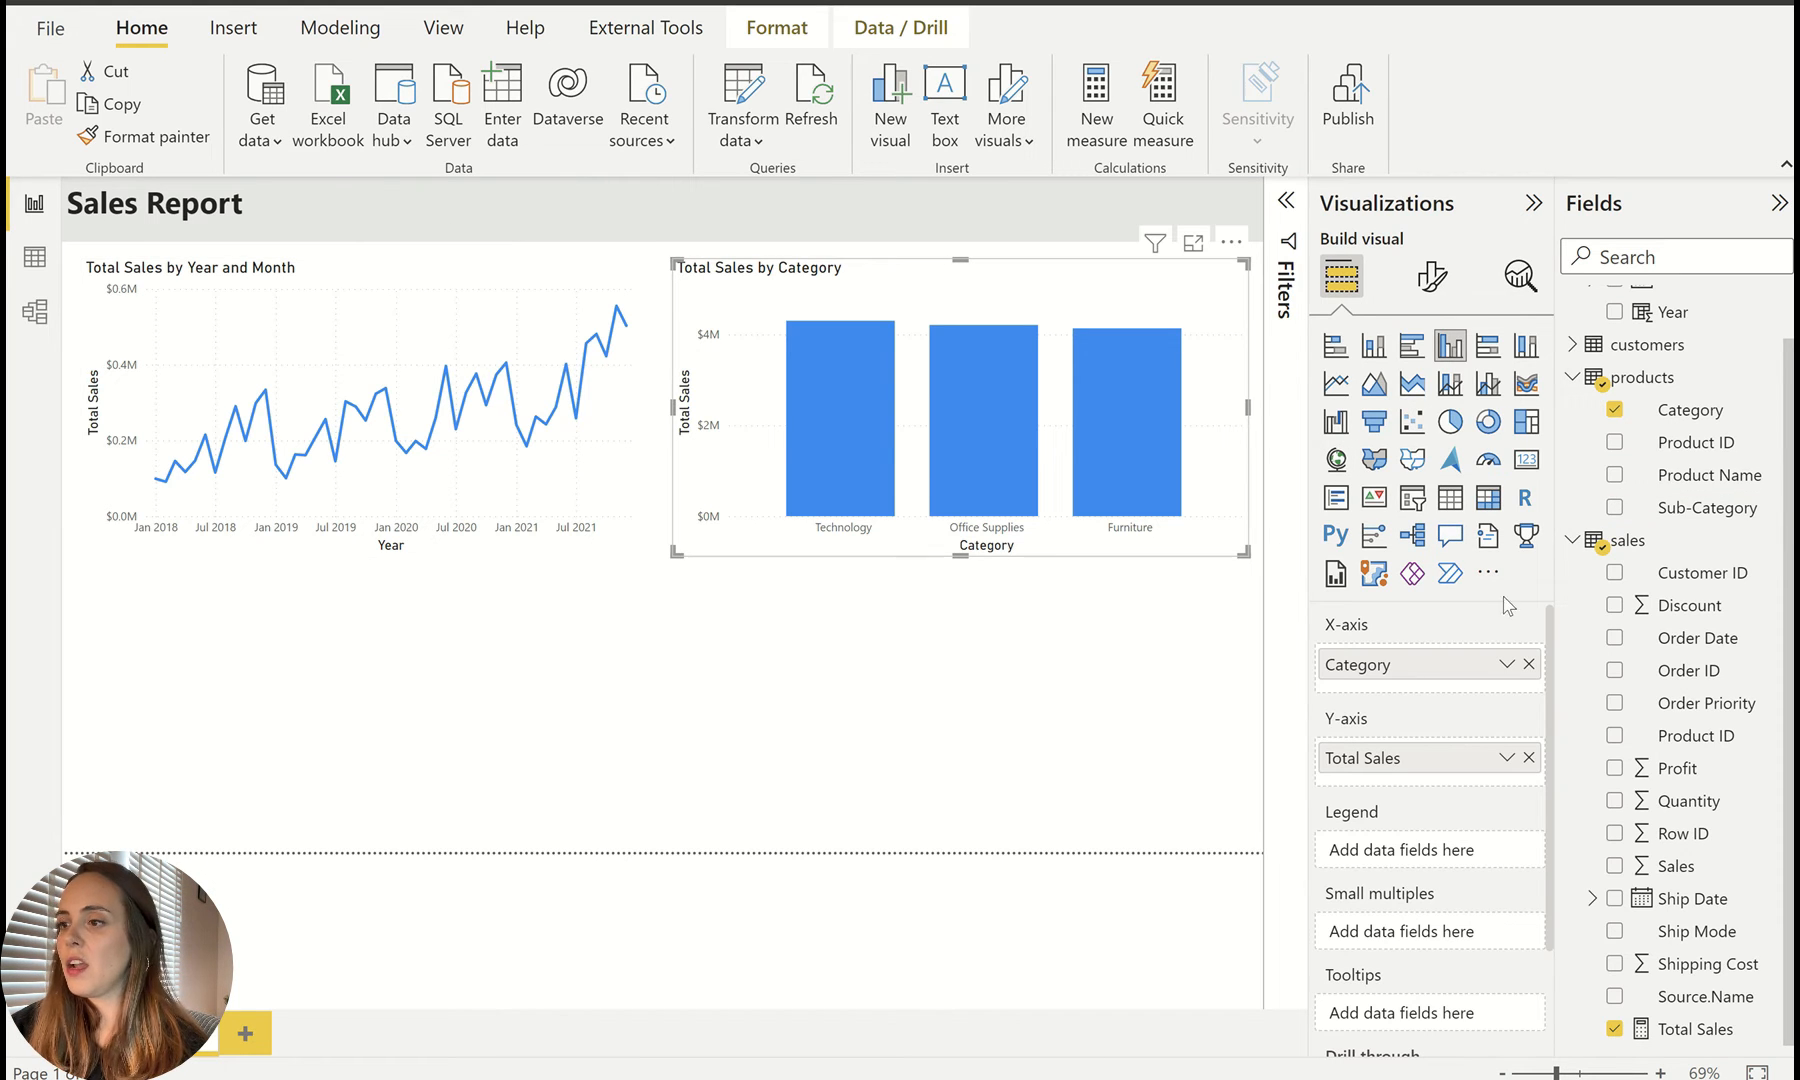
pyautogui.moveTo(1705, 508); pyautogui.dragTo(1455, 683)
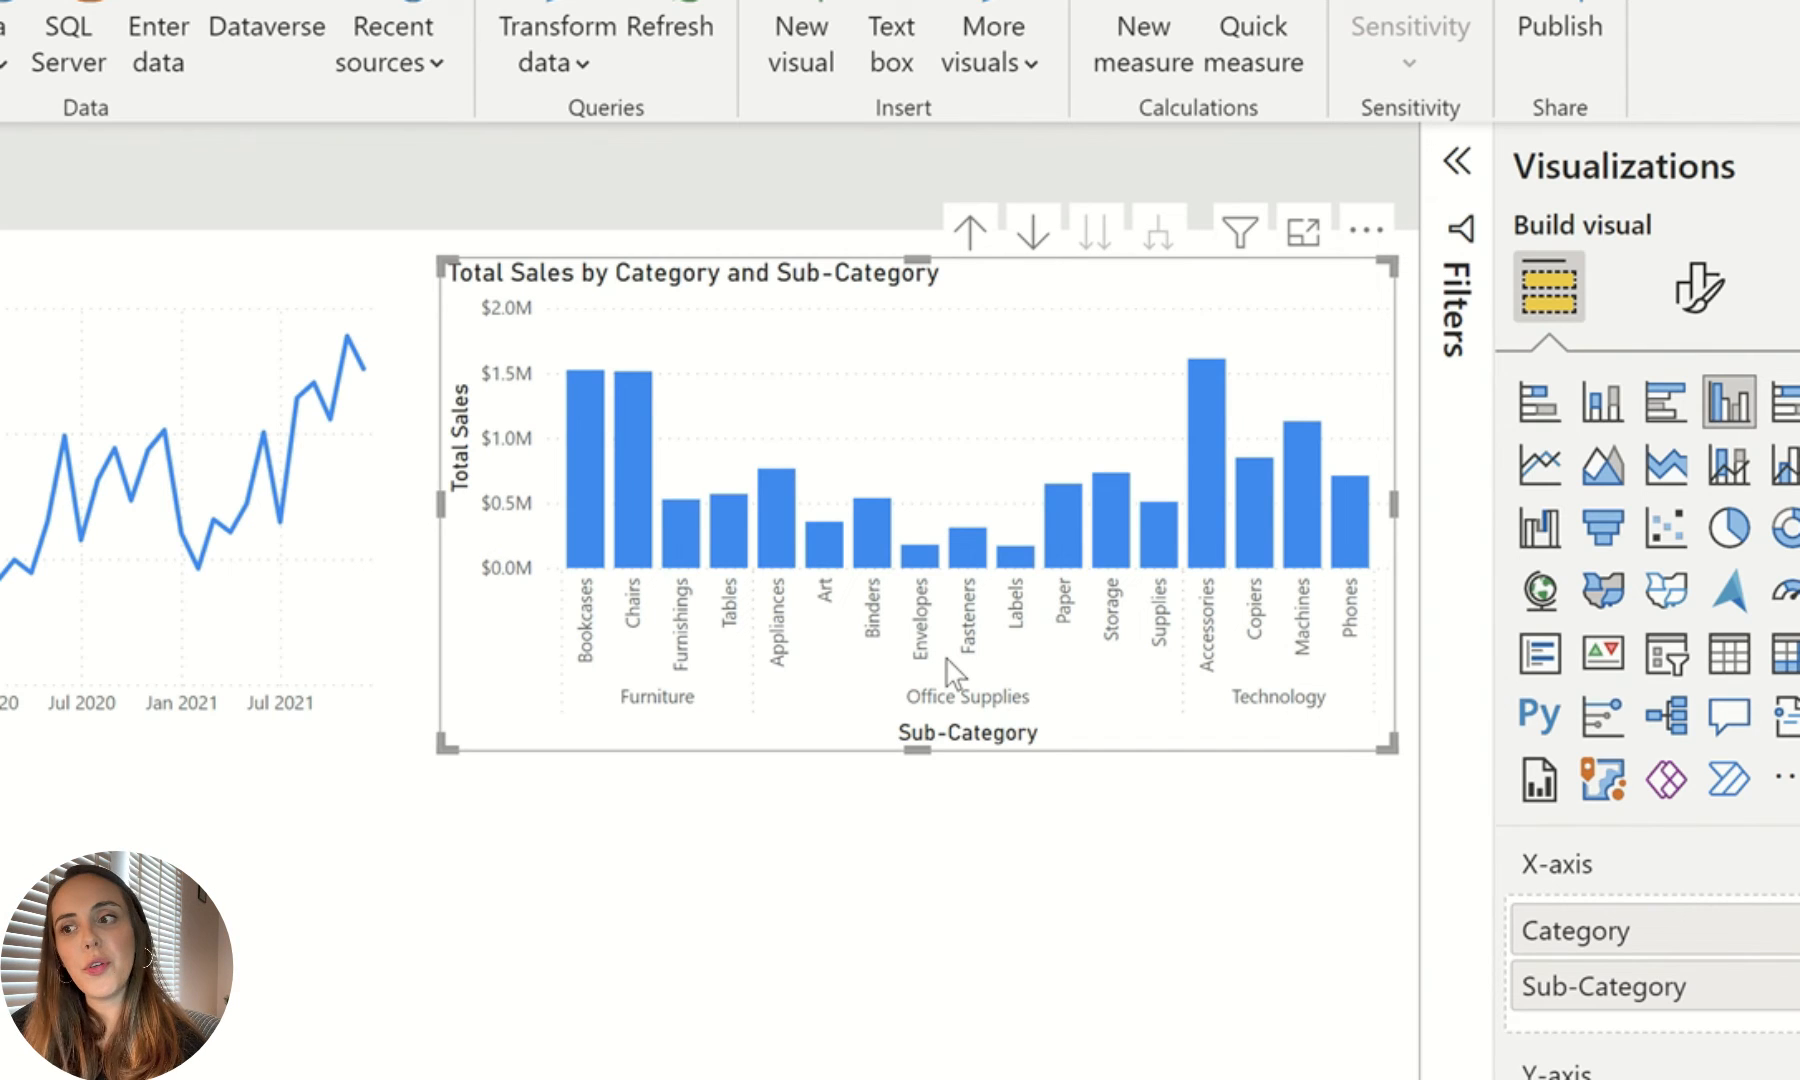
pyautogui.click(968, 230)
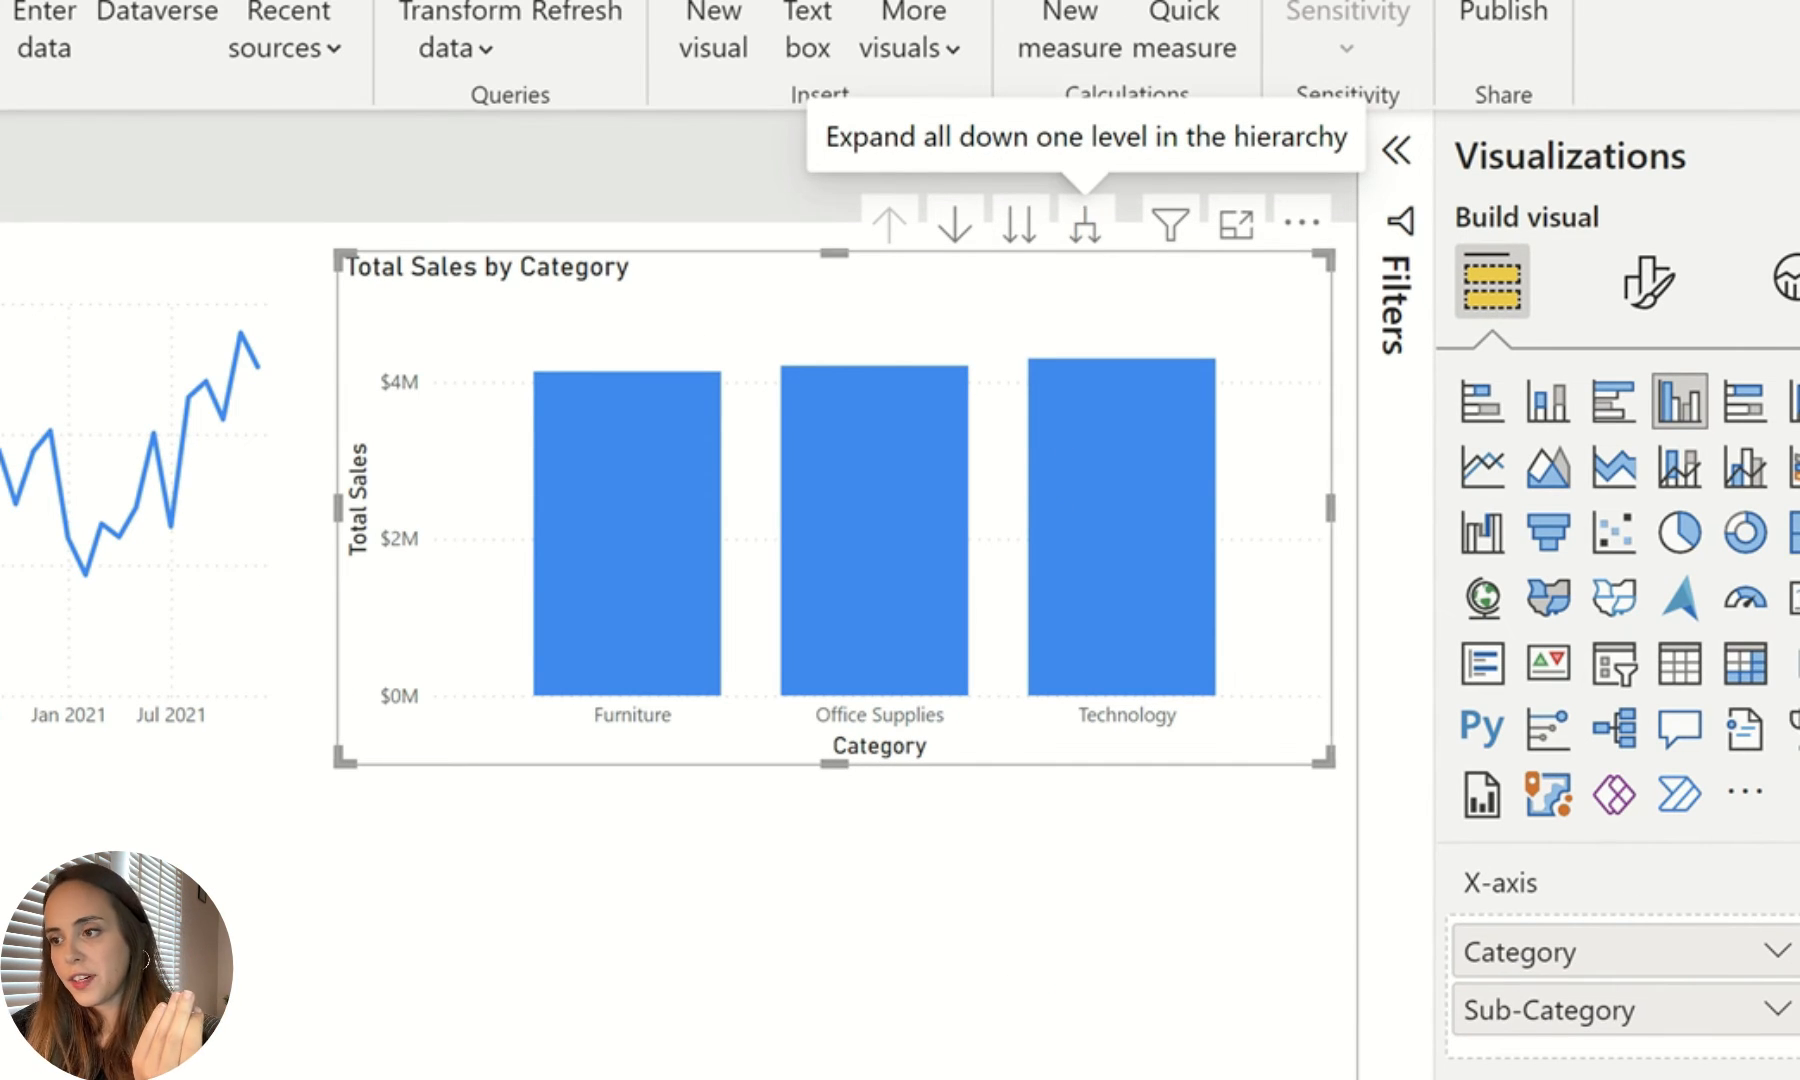
pyautogui.click(1088, 232)
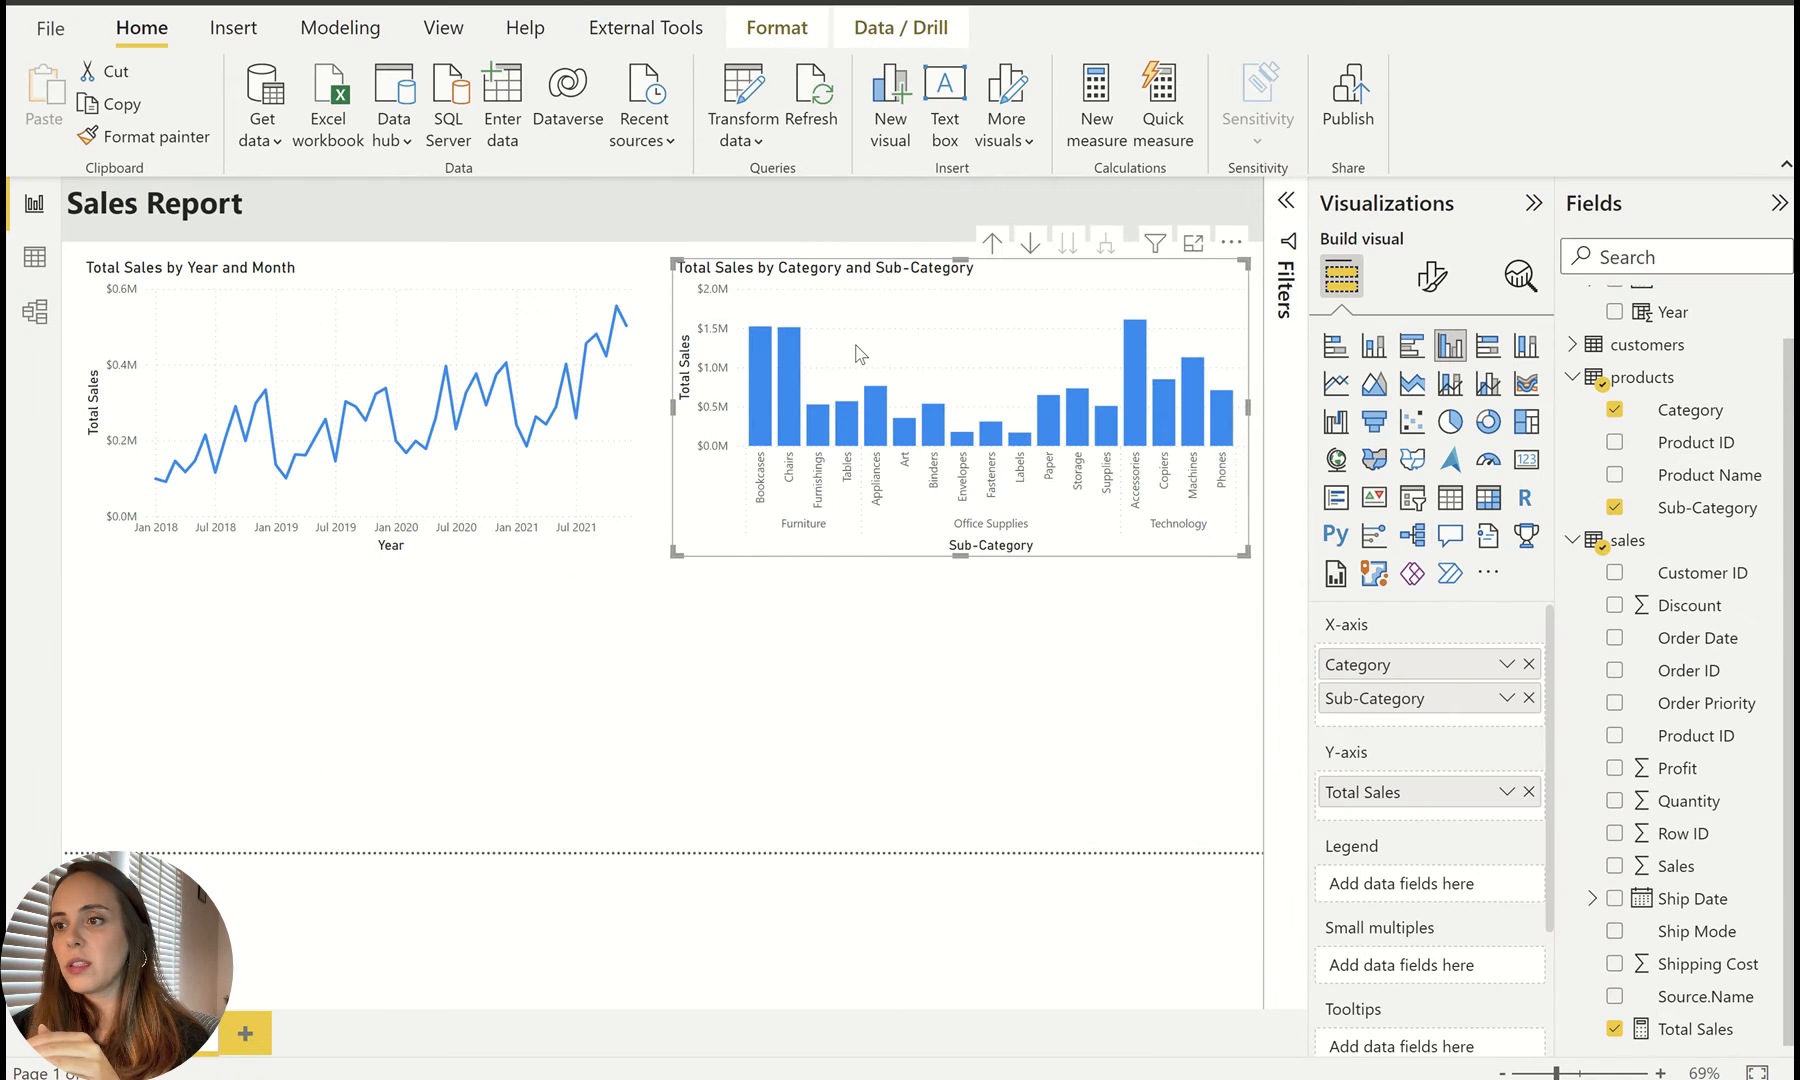
# Step: Switch the column chart to the Sub-Category level alone, check the Appliances bar's tooltip, and return to Category level
pyautogui.click(992, 242)
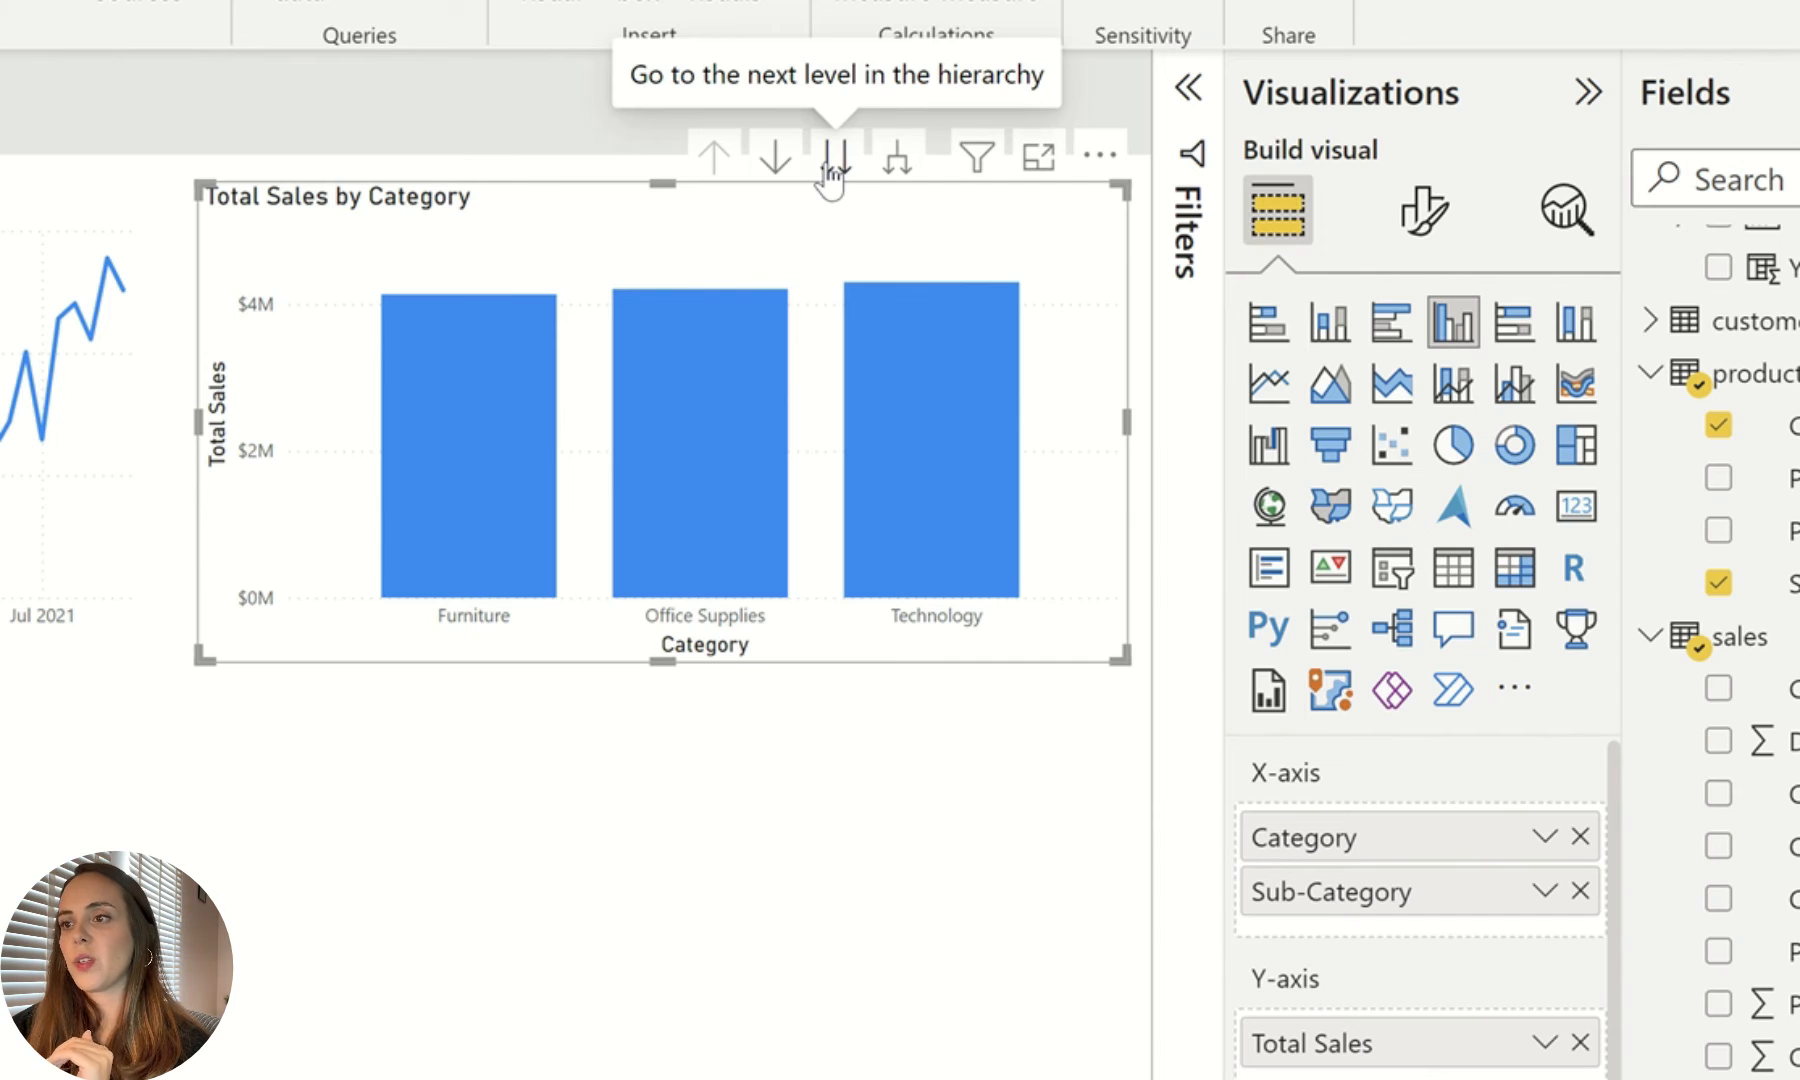
pyautogui.click(834, 160)
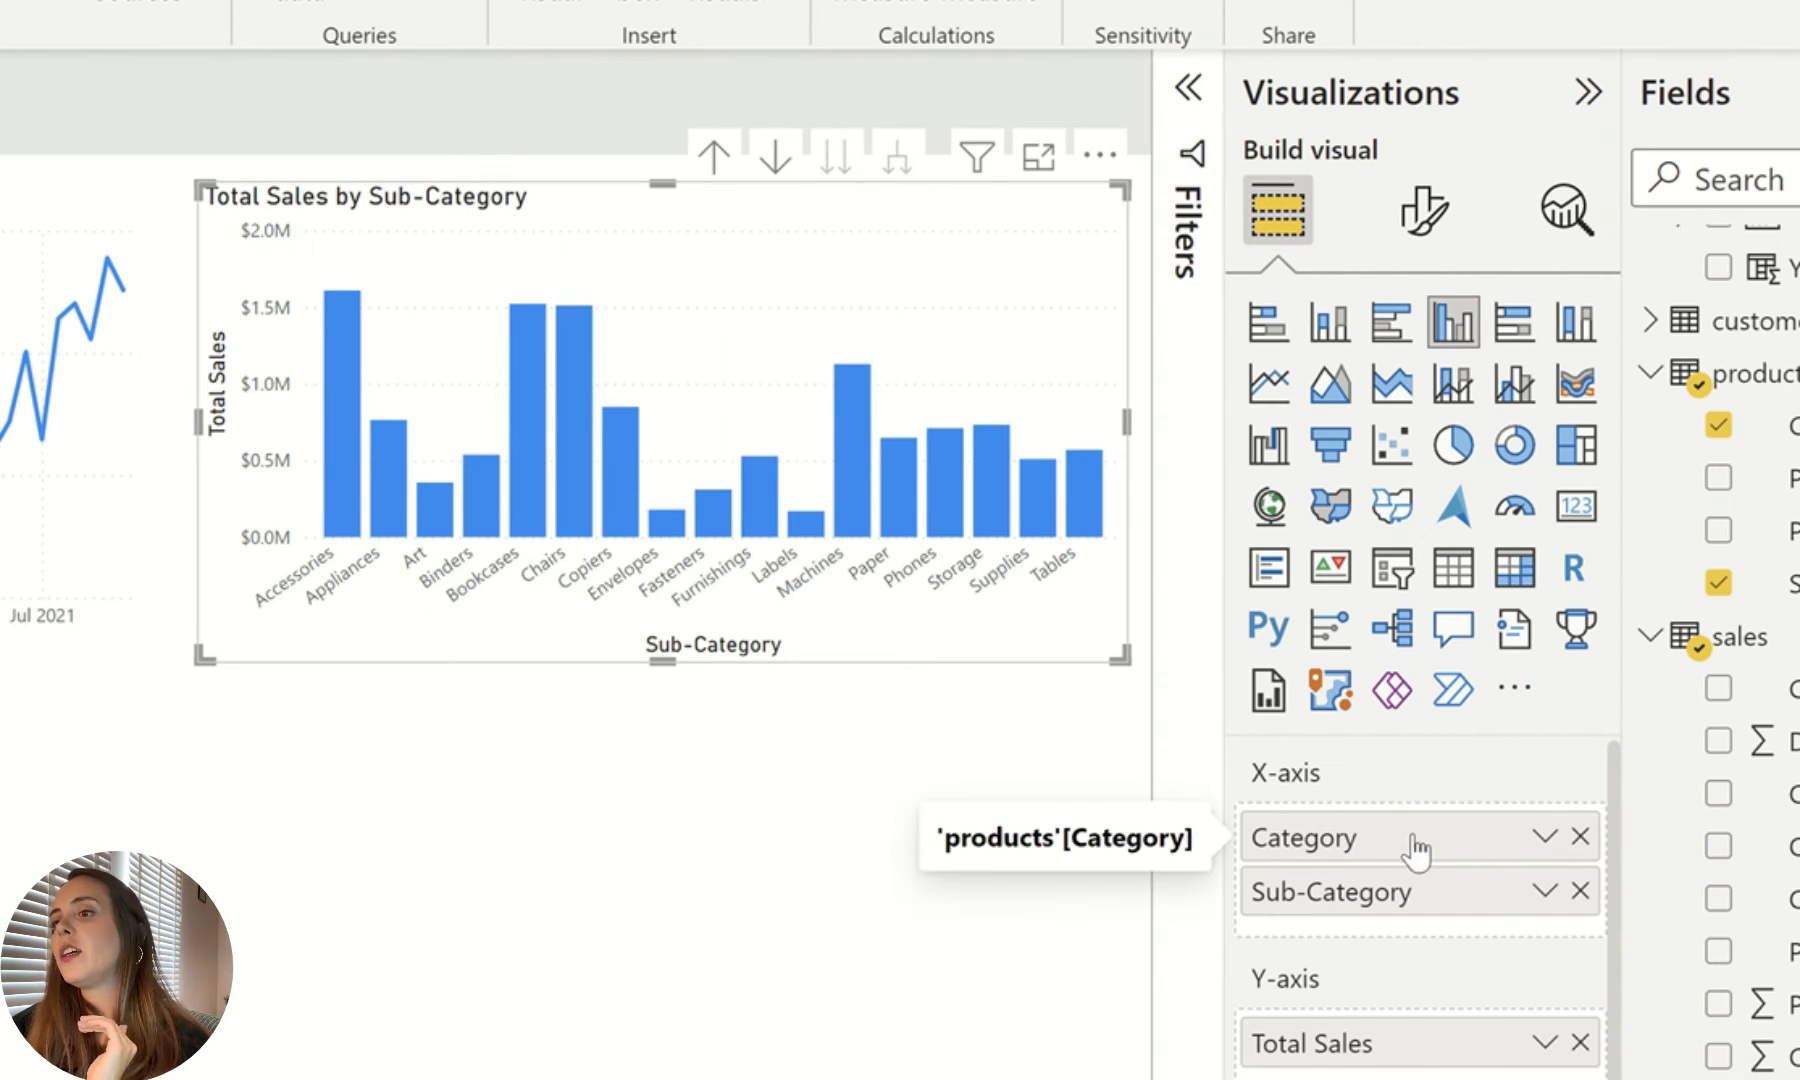
pyautogui.moveTo(389, 458)
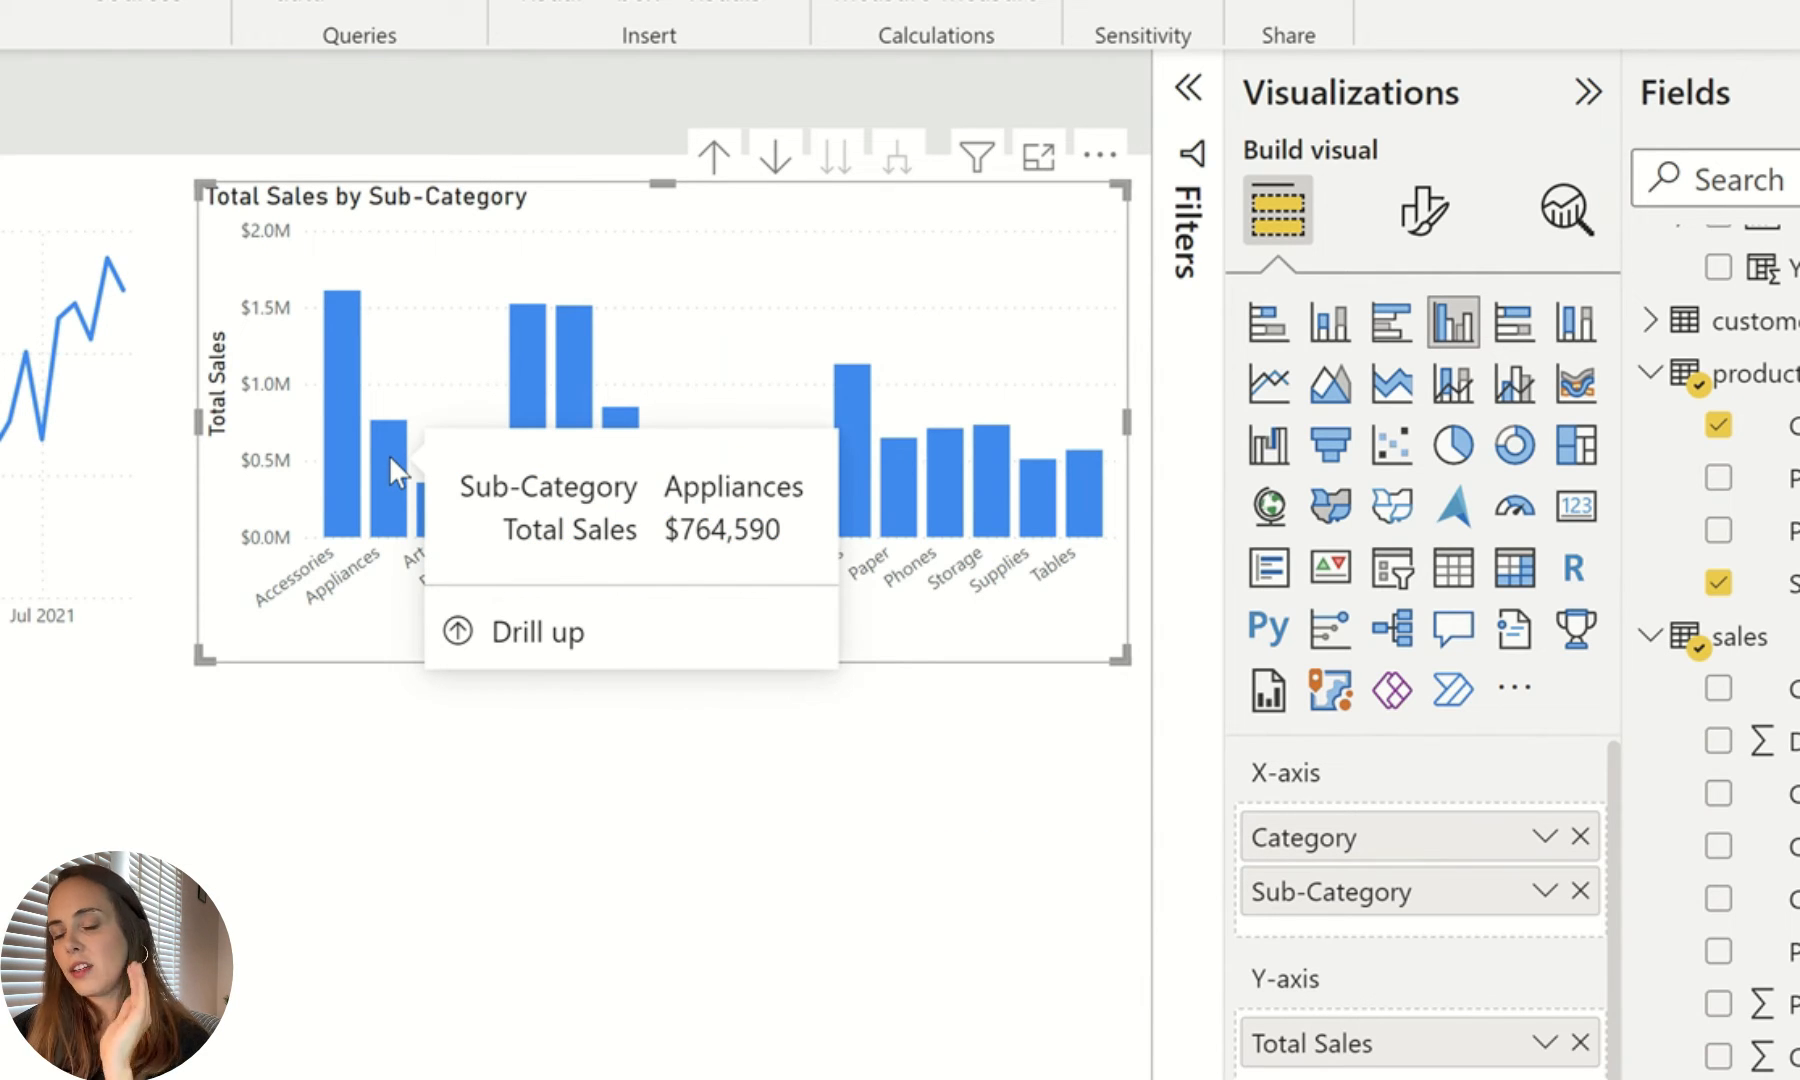
pyautogui.click(714, 155)
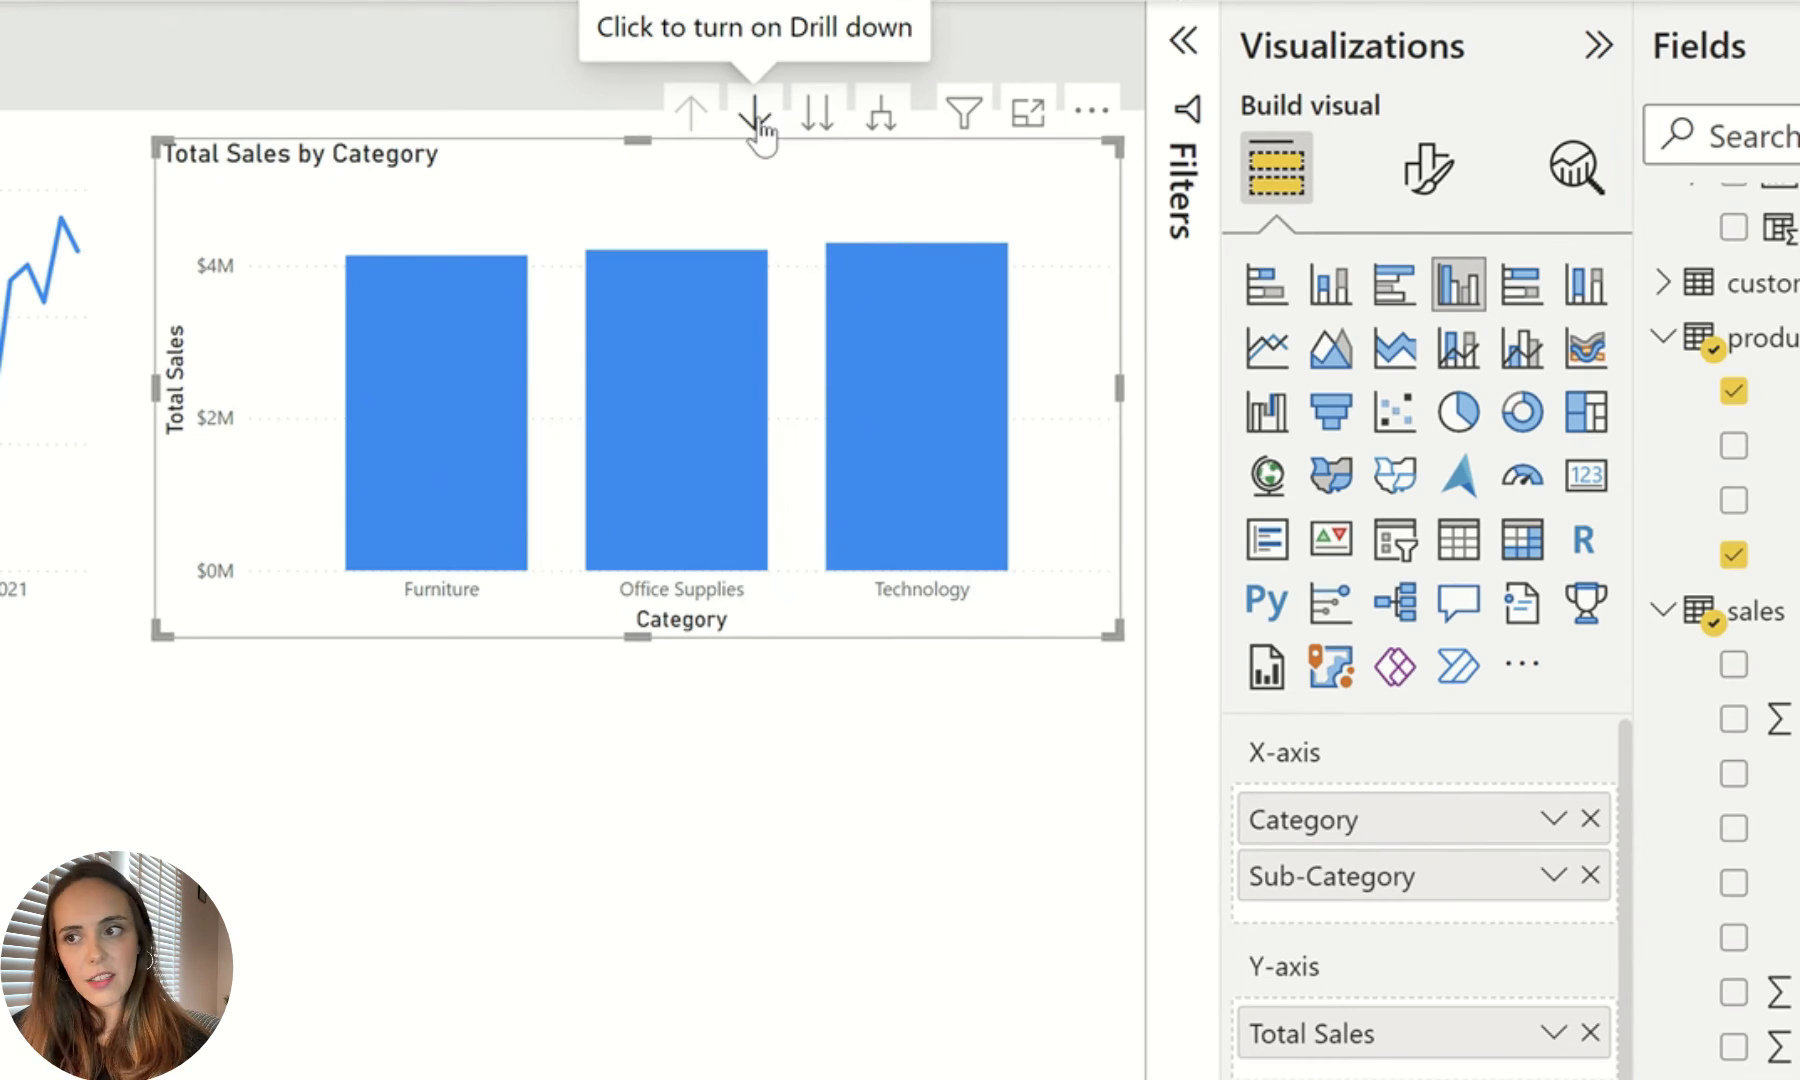
# Step: Turn on drill mode for the column chart, drill into the Technology bar, and go back up to Category level
pyautogui.click(755, 115)
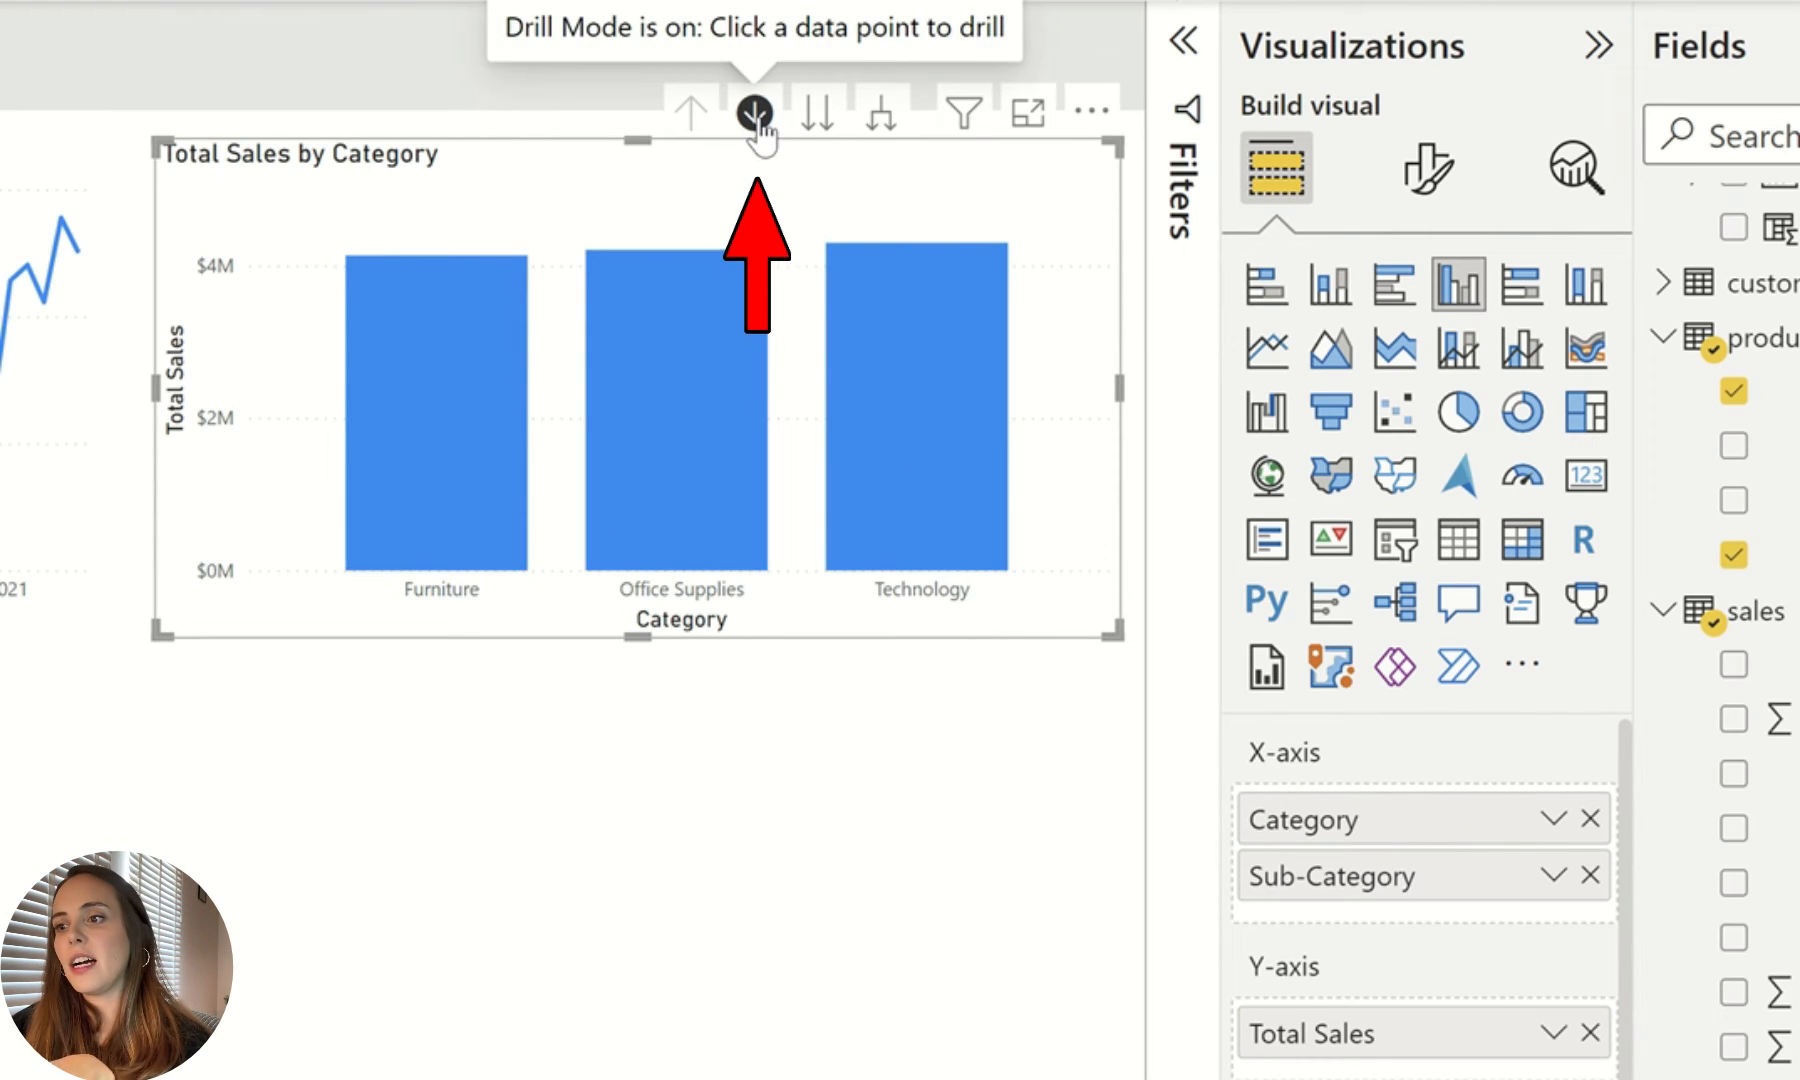
pyautogui.moveTo(868, 404)
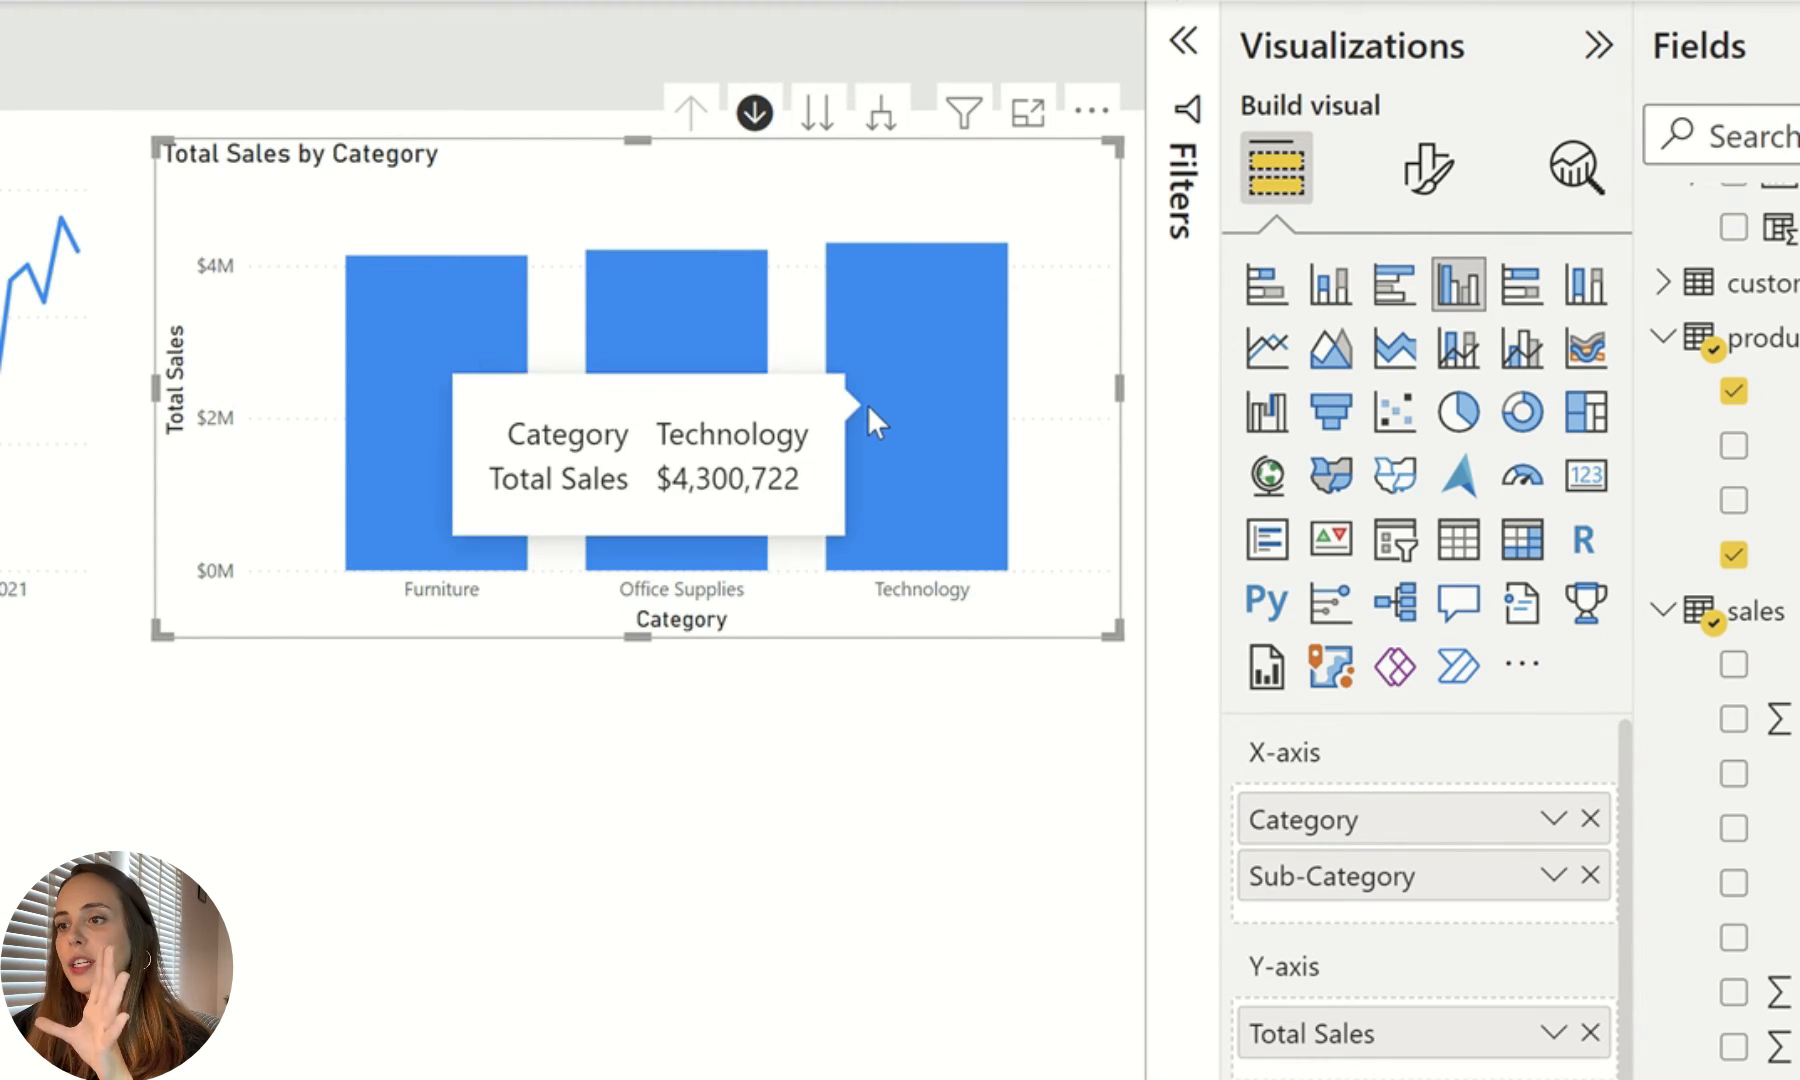
pyautogui.click(926, 333)
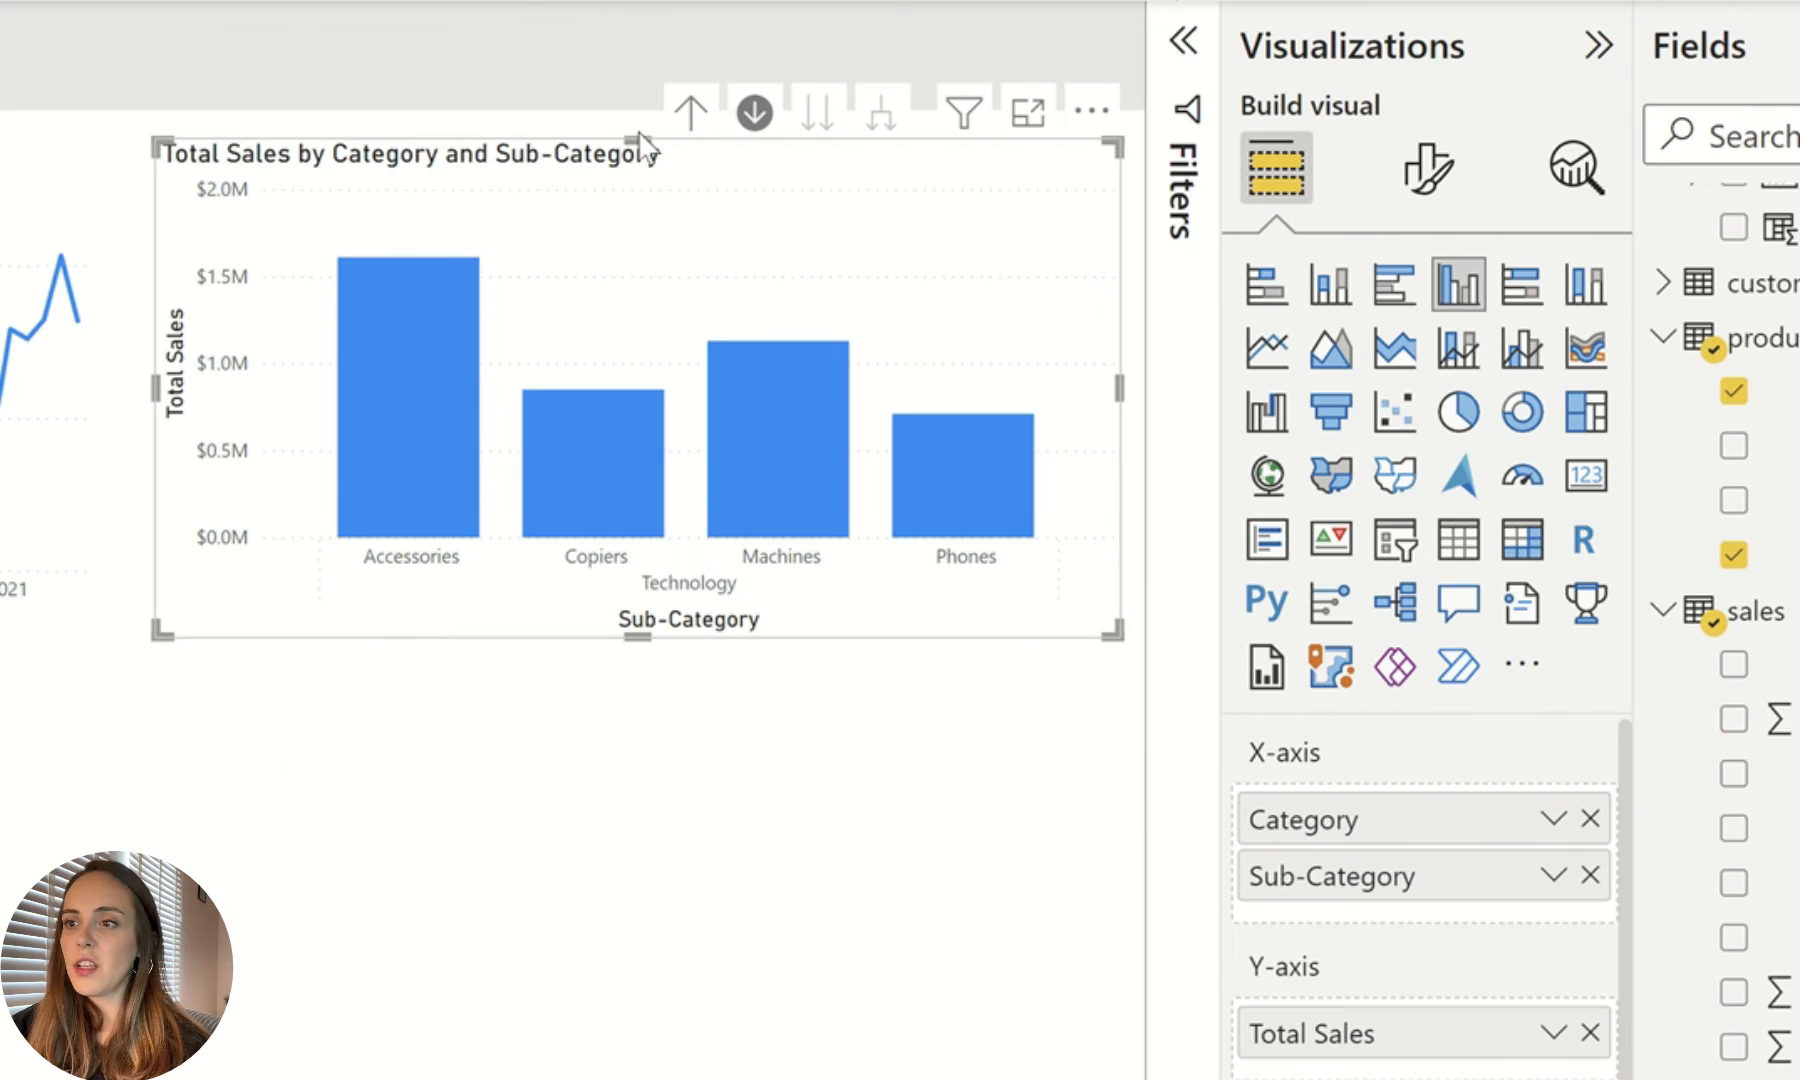
pyautogui.click(689, 112)
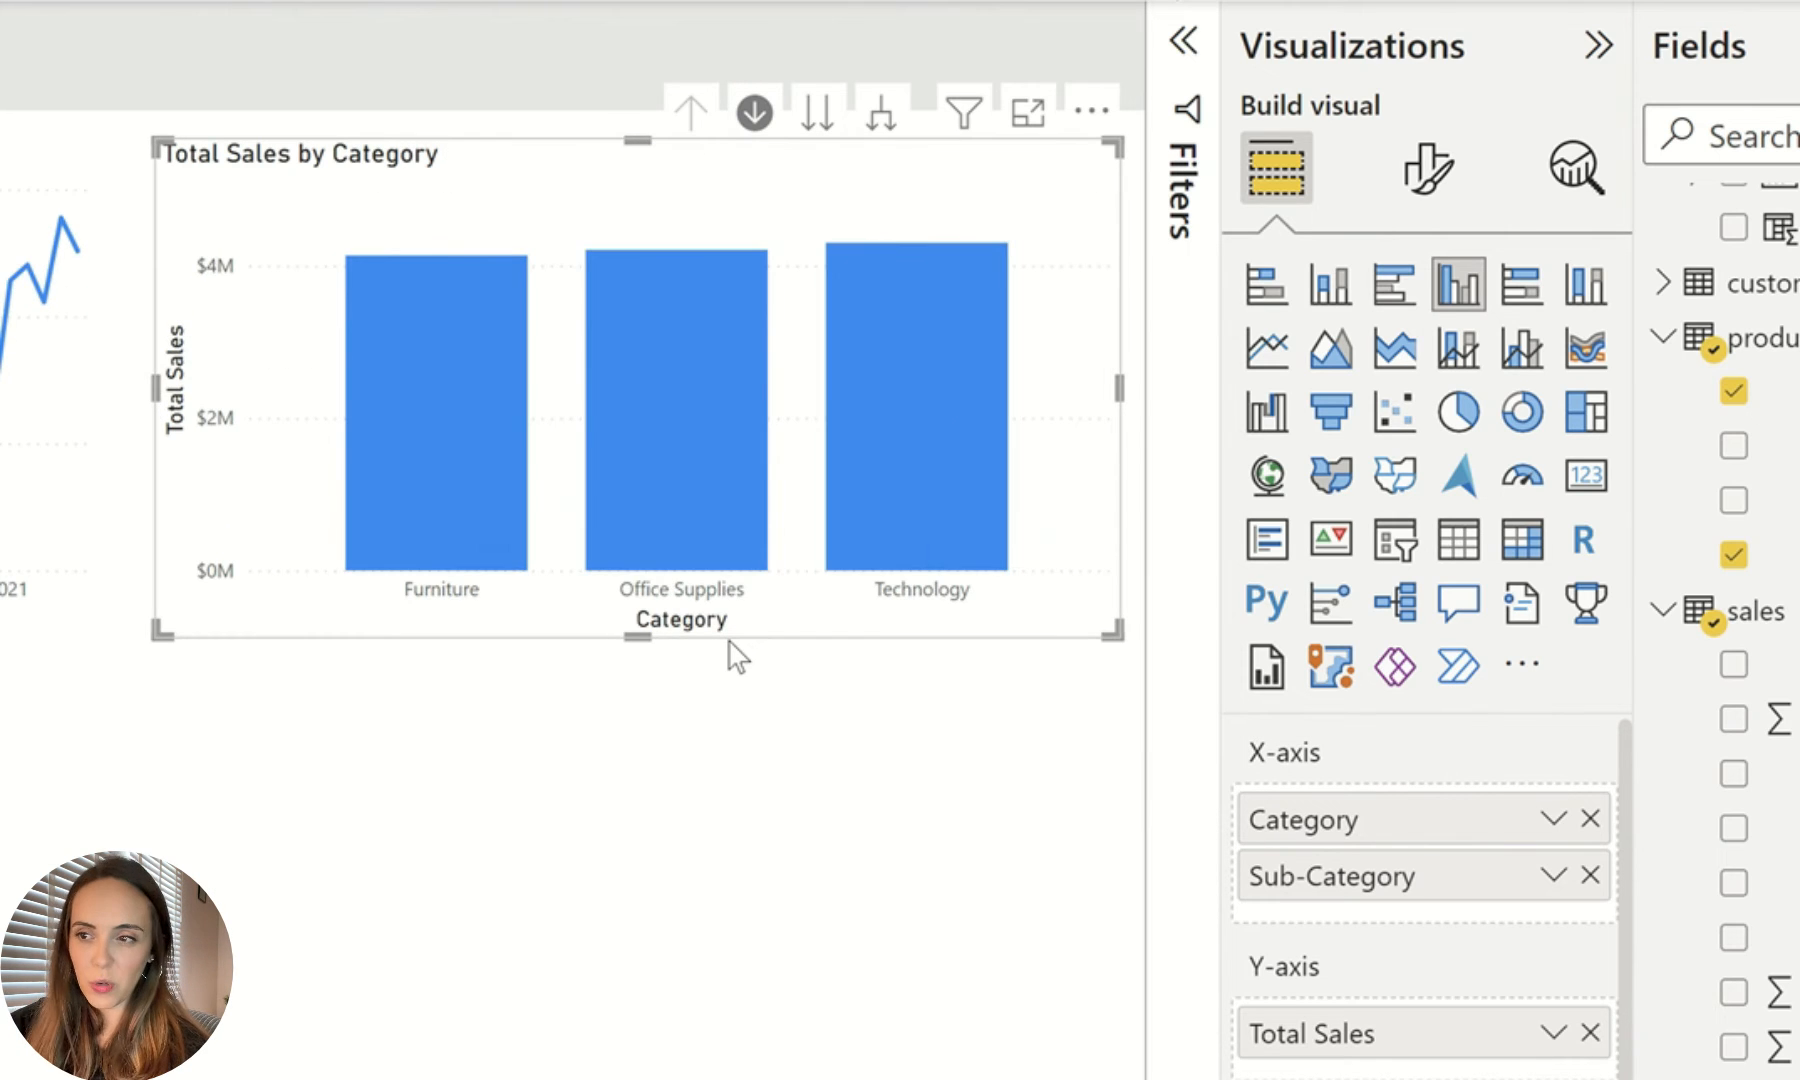
# Step: Turn off drill mode and expand the column chart one level down to show Category and Sub-Category together
pyautogui.click(753, 113)
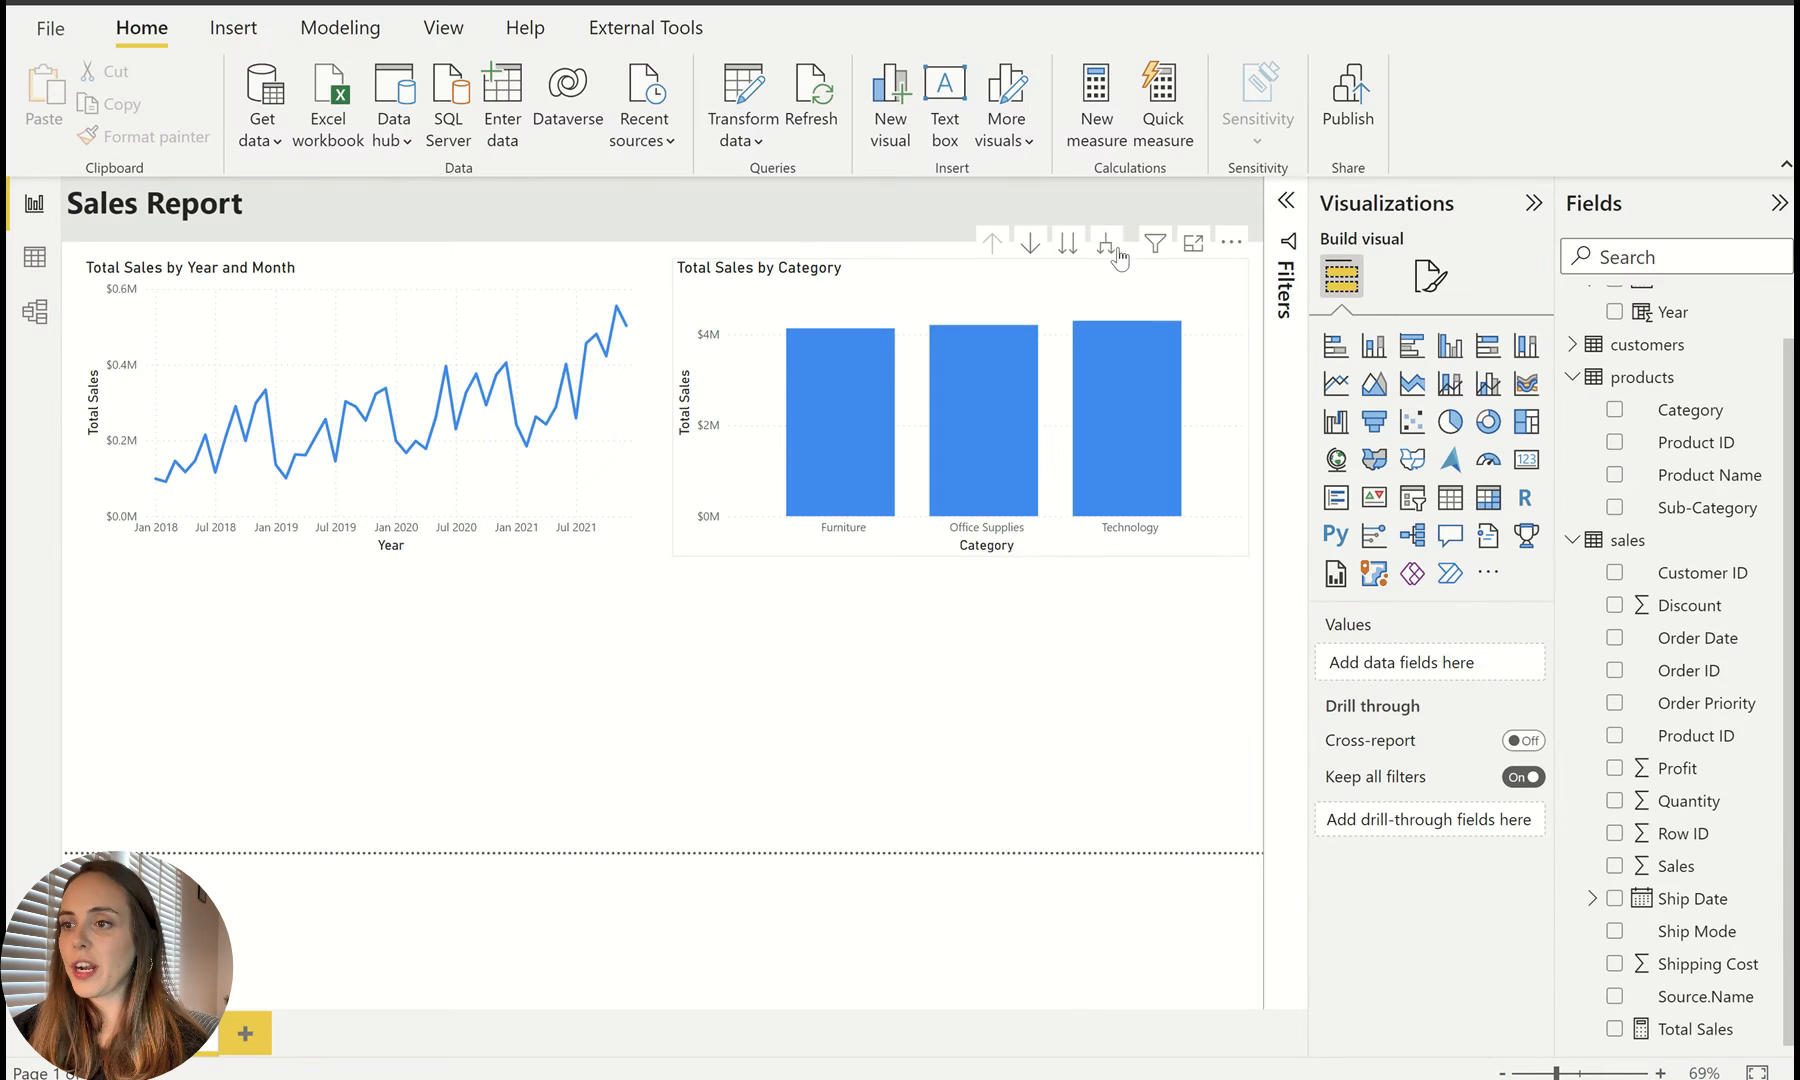
pyautogui.click(881, 116)
pyautogui.click(967, 732)
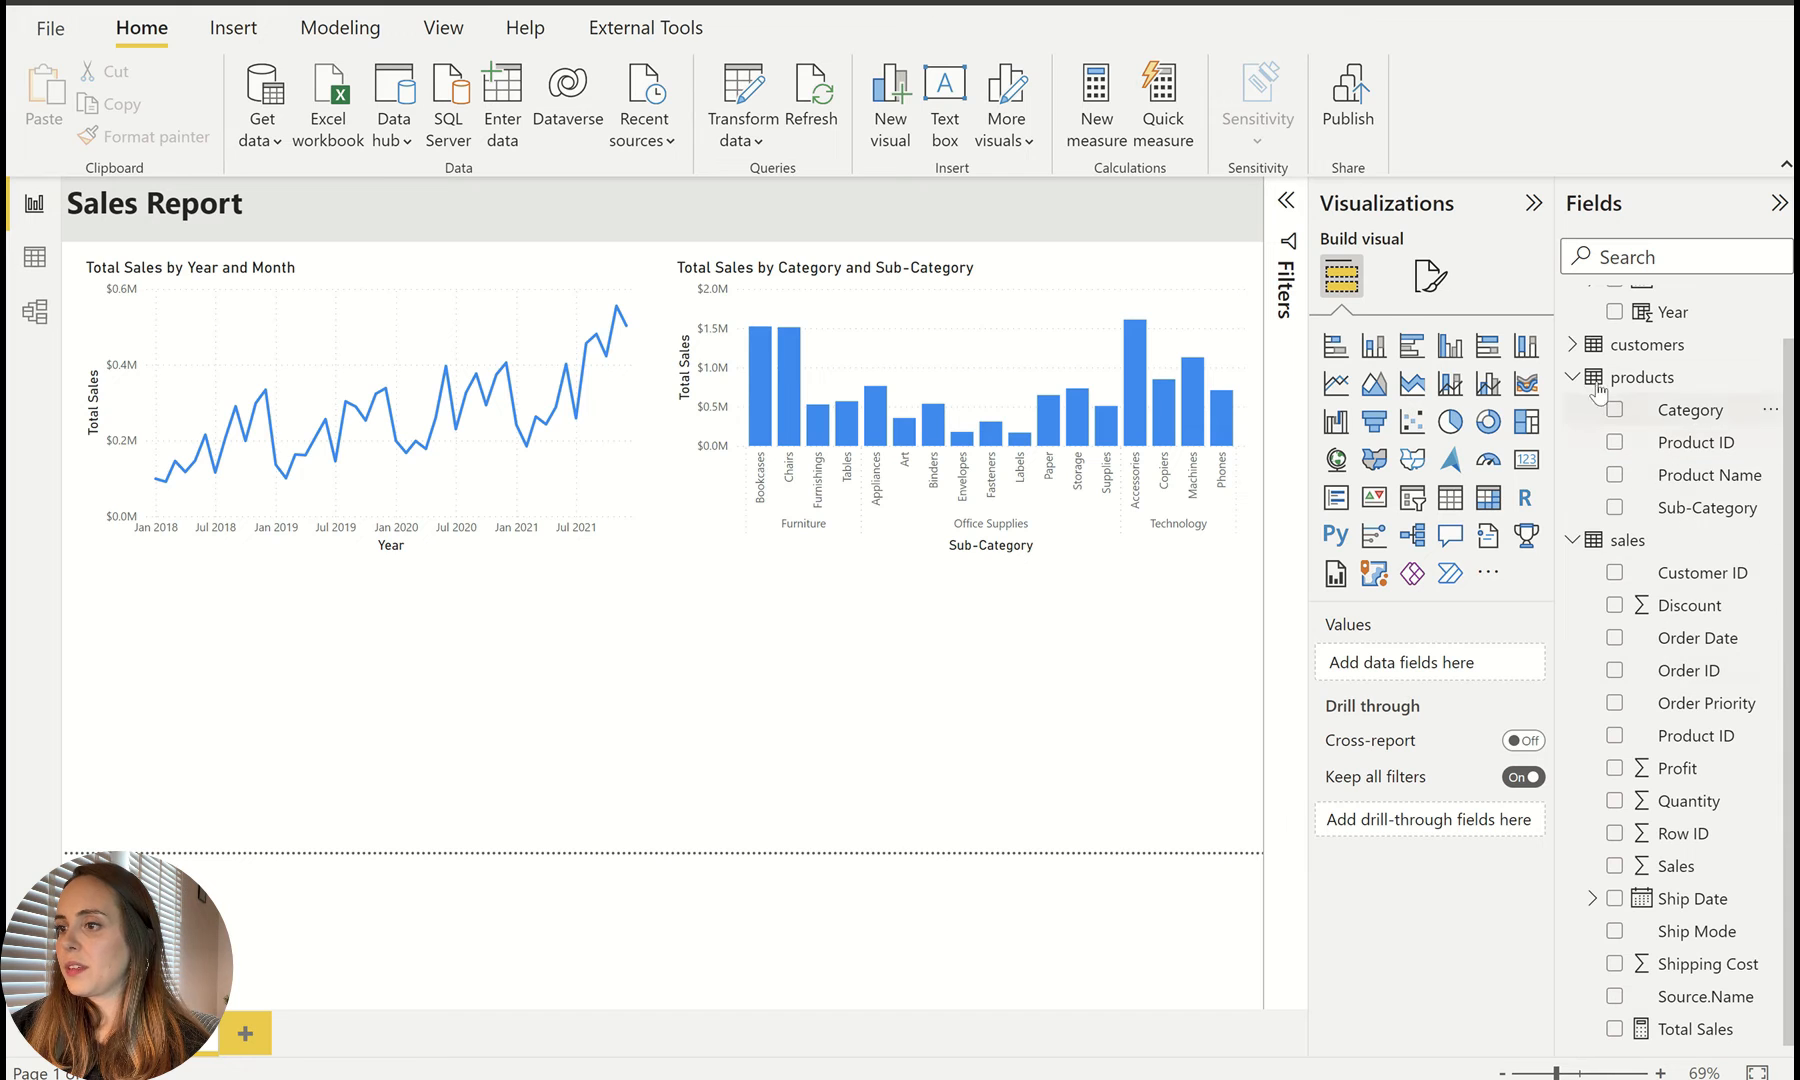
# Step: Create a map below the line chart with the customers table's Country as location and Total Sales as bubble size
pyautogui.click(1572, 344)
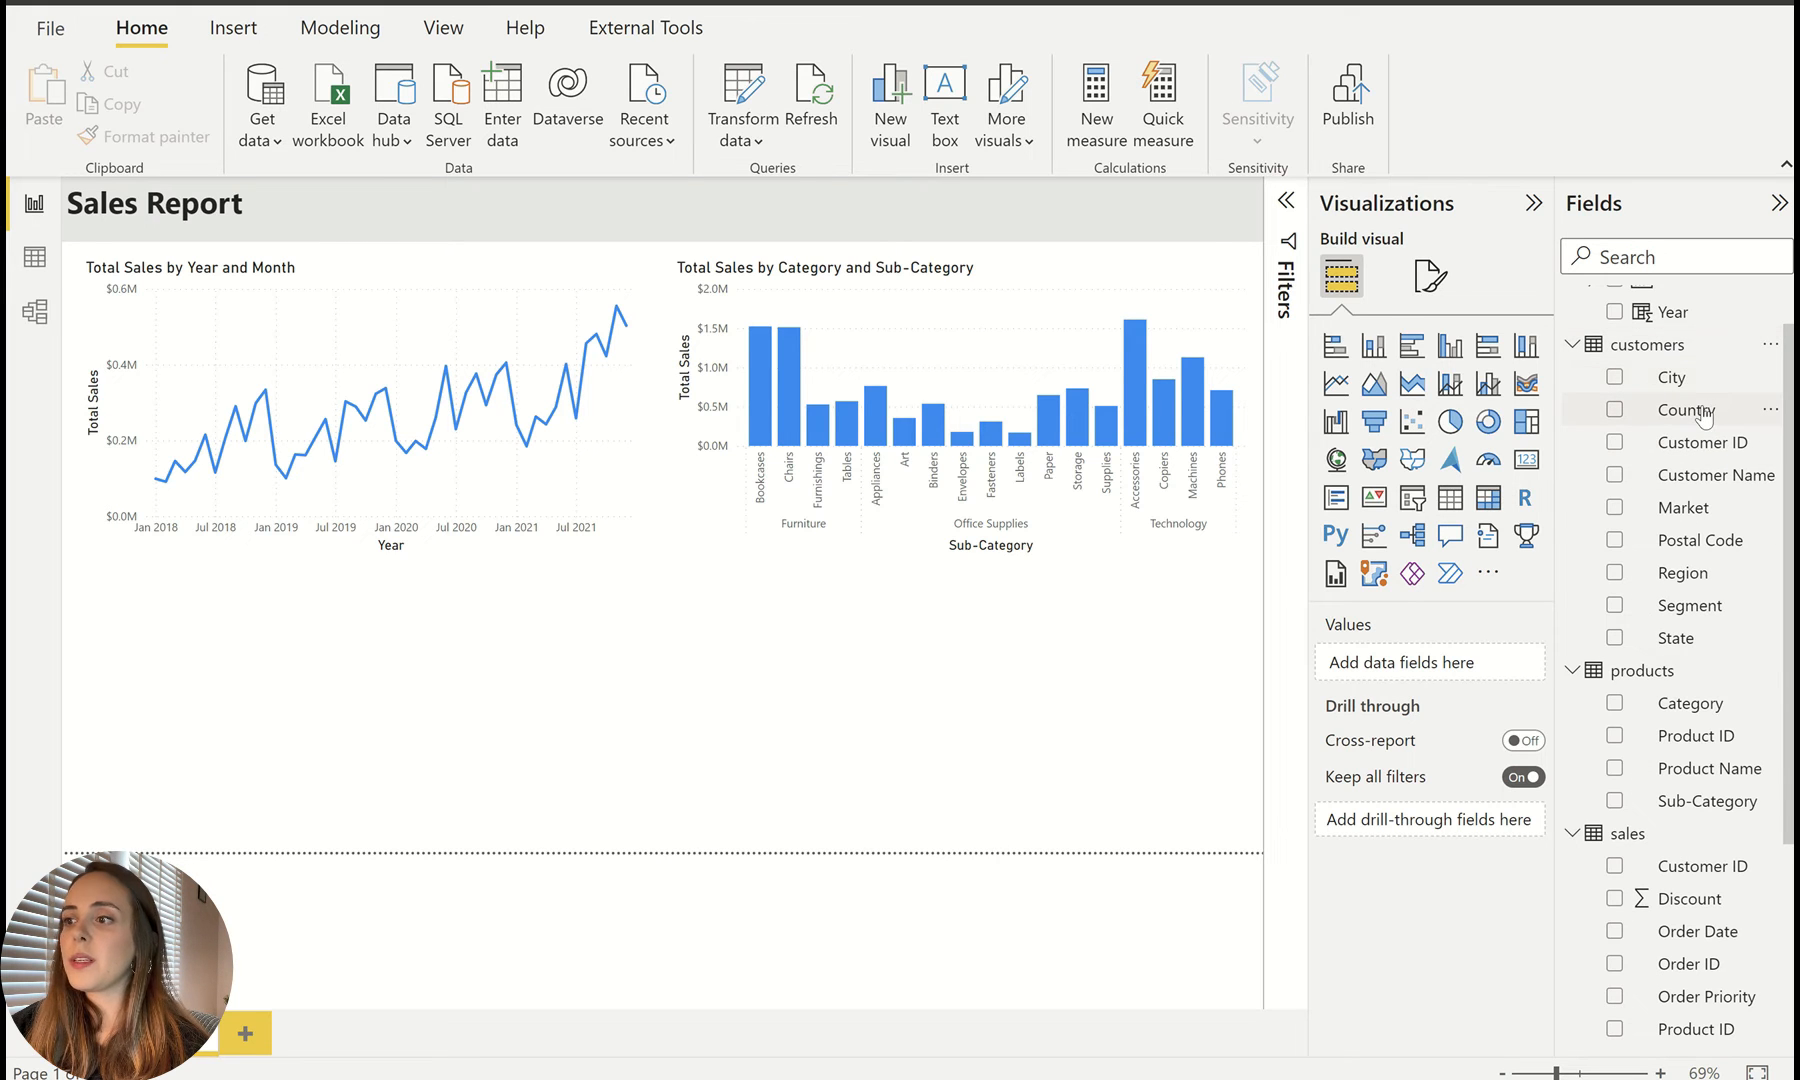
pyautogui.moveTo(1712, 418); pyautogui.dragTo(505, 730)
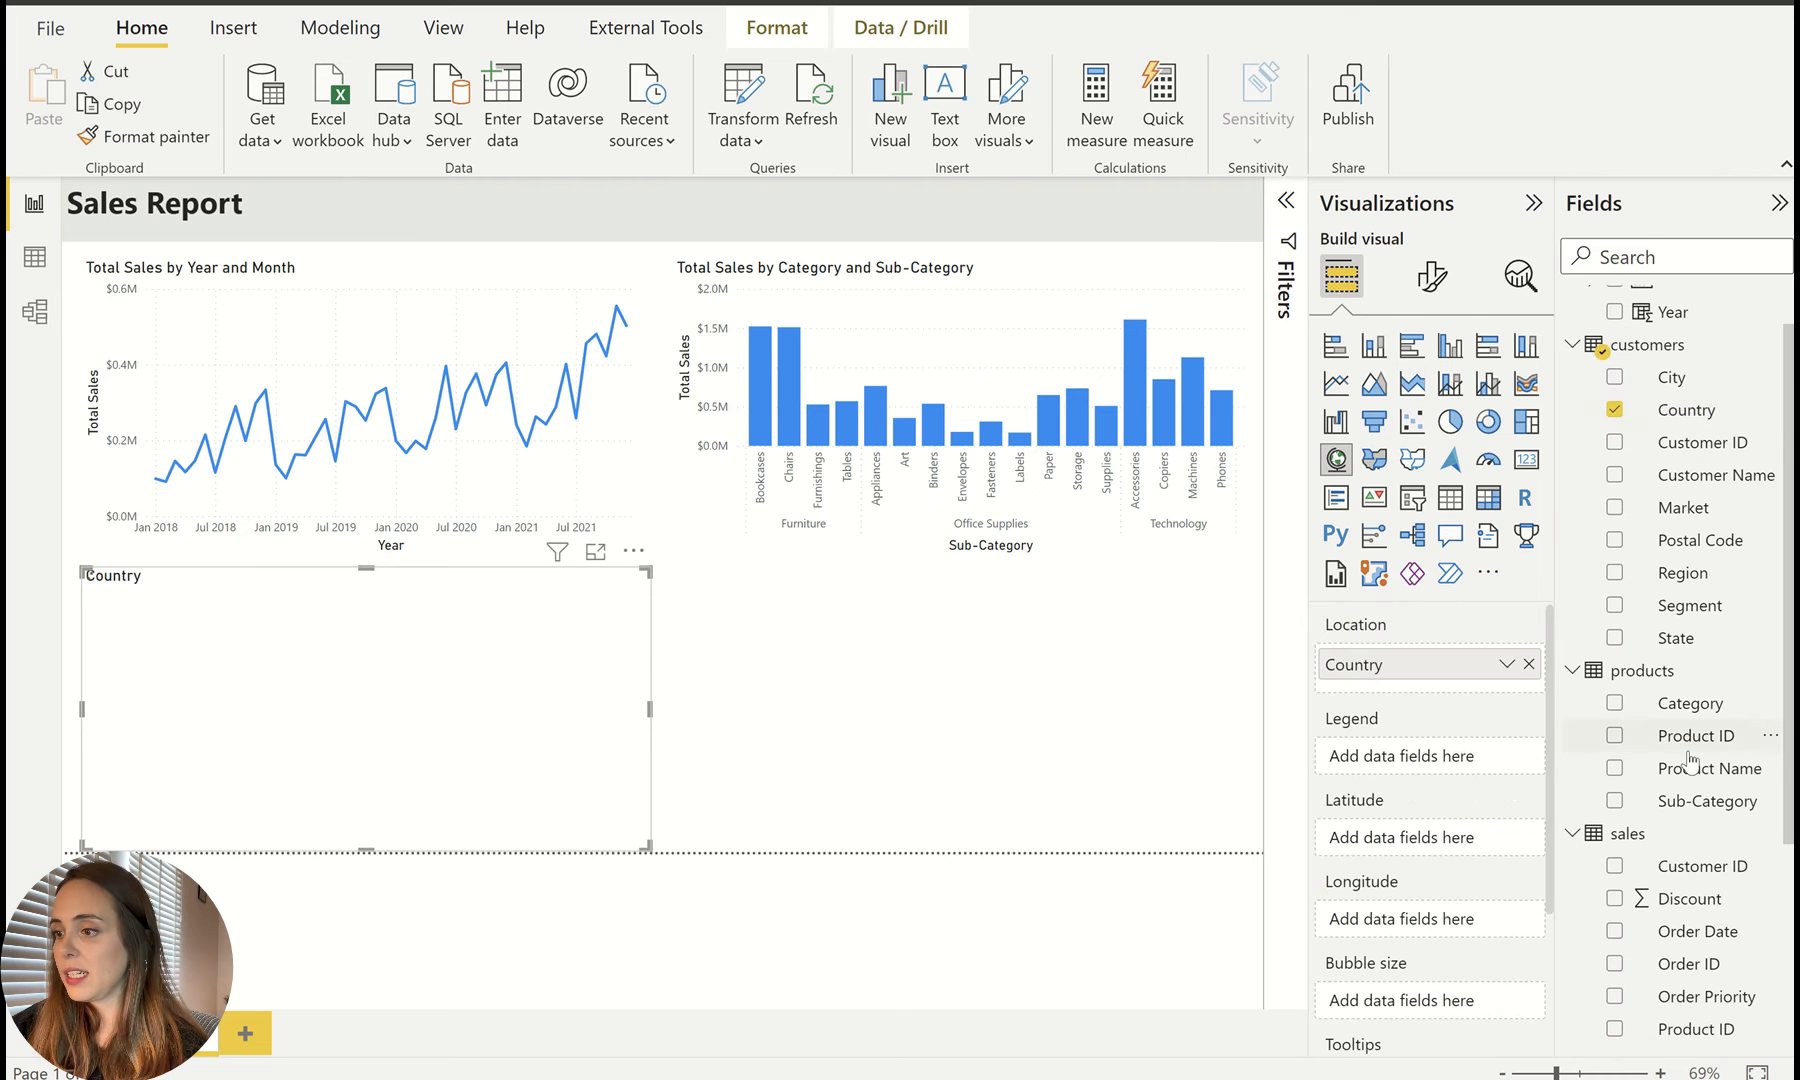
pyautogui.scroll(-5, 1675, 1000)
pyautogui.moveTo(1675, 1035); pyautogui.dragTo(1400, 1002)
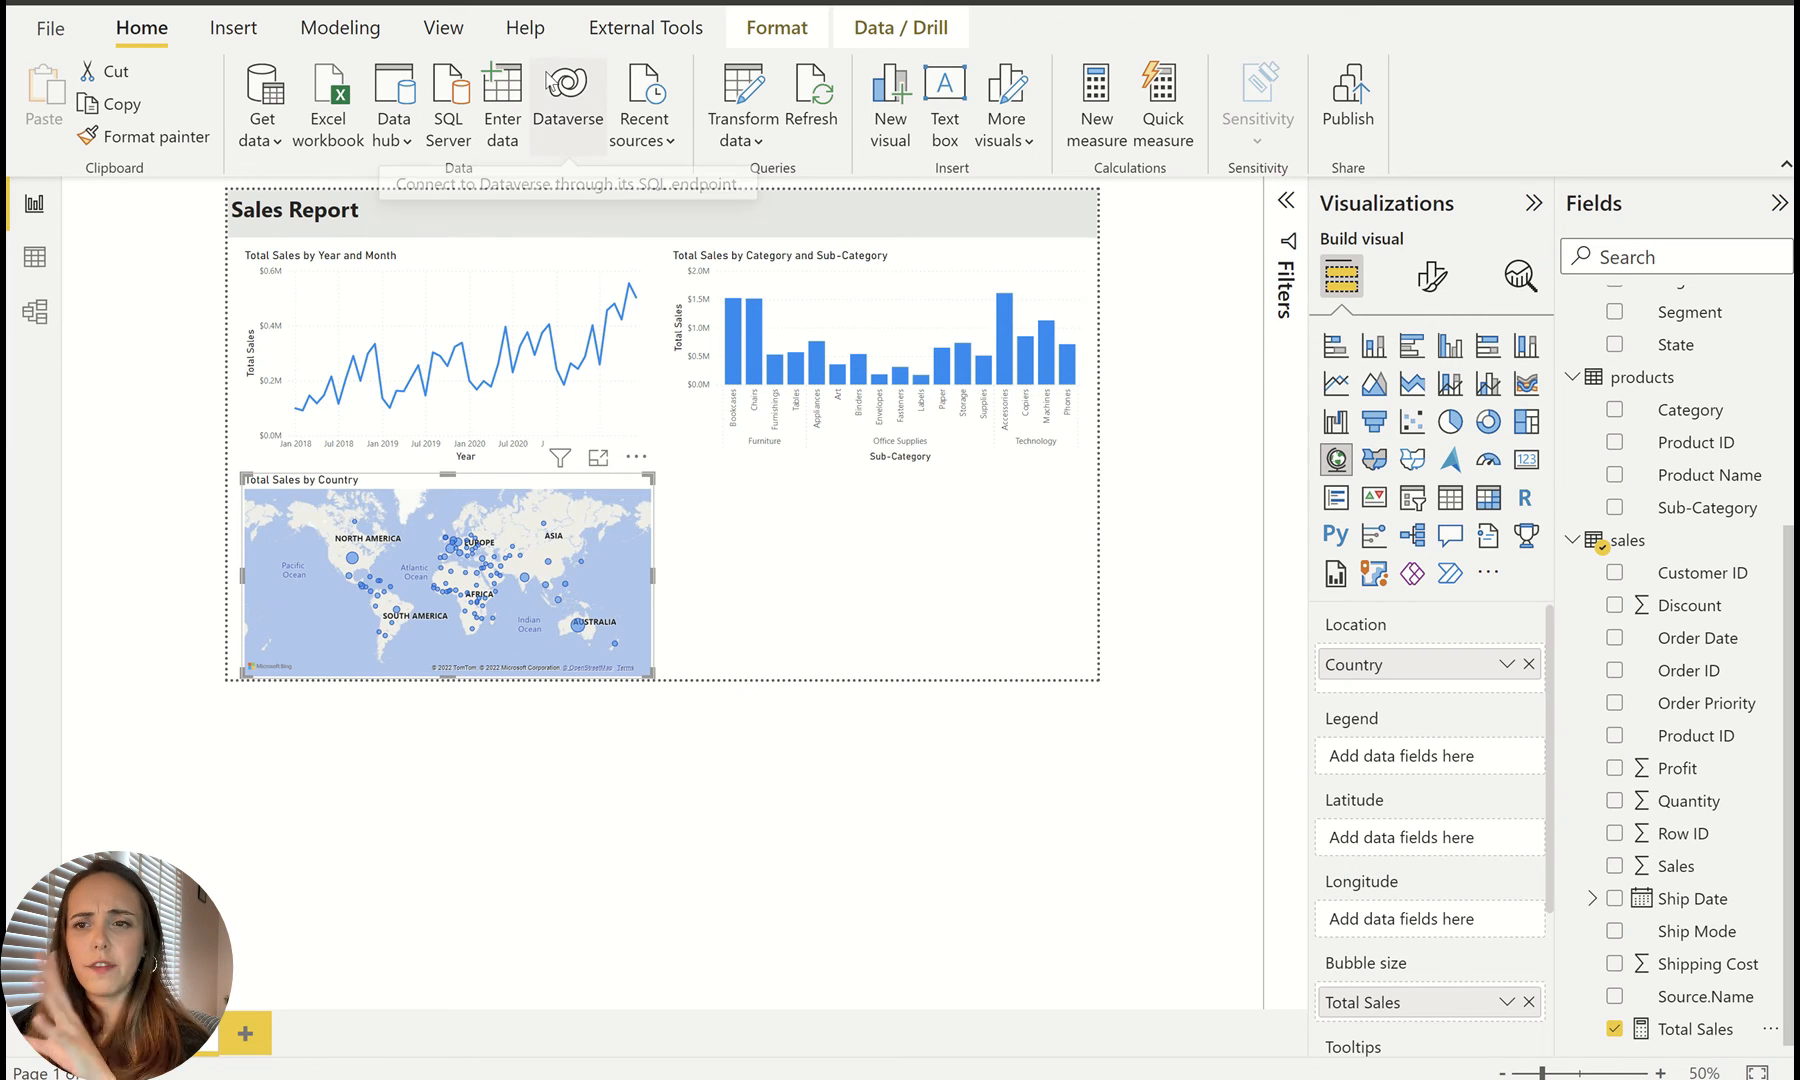
# Step: Set the page view to Fit to page and deselect the map
pyautogui.click(443, 38)
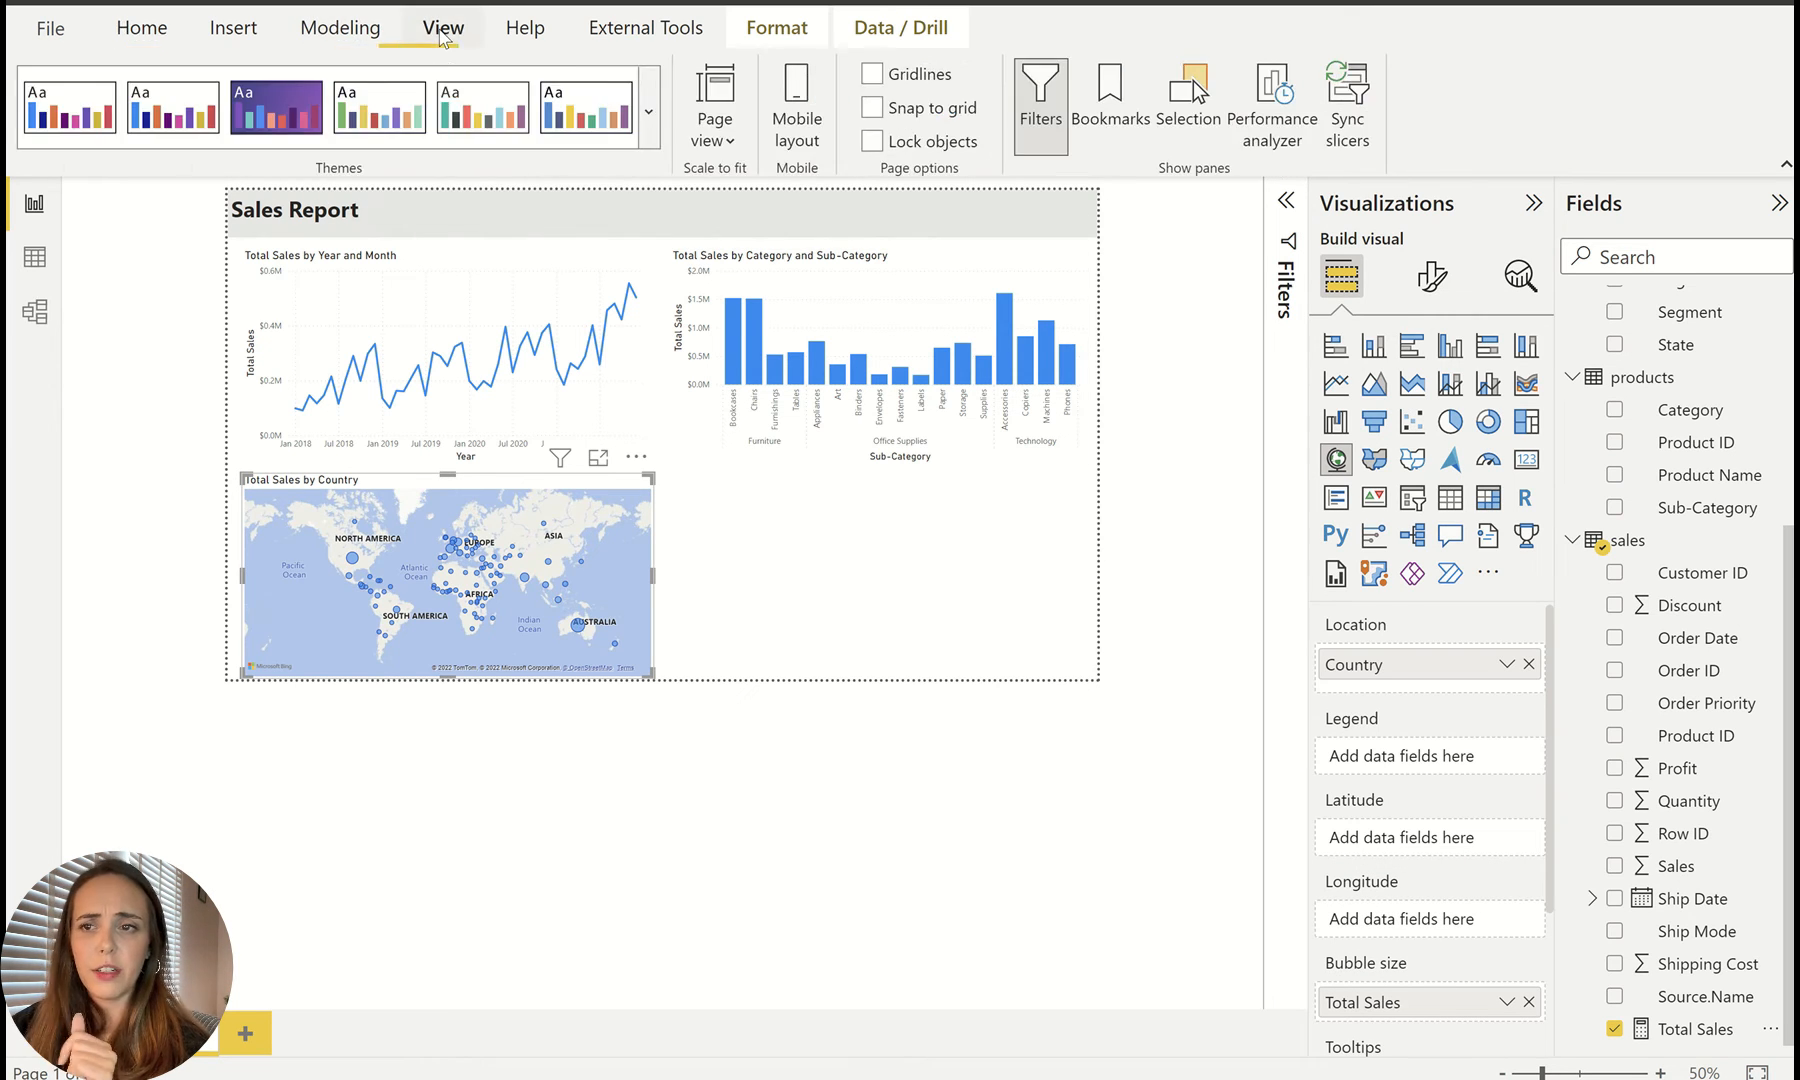
pyautogui.click(730, 135)
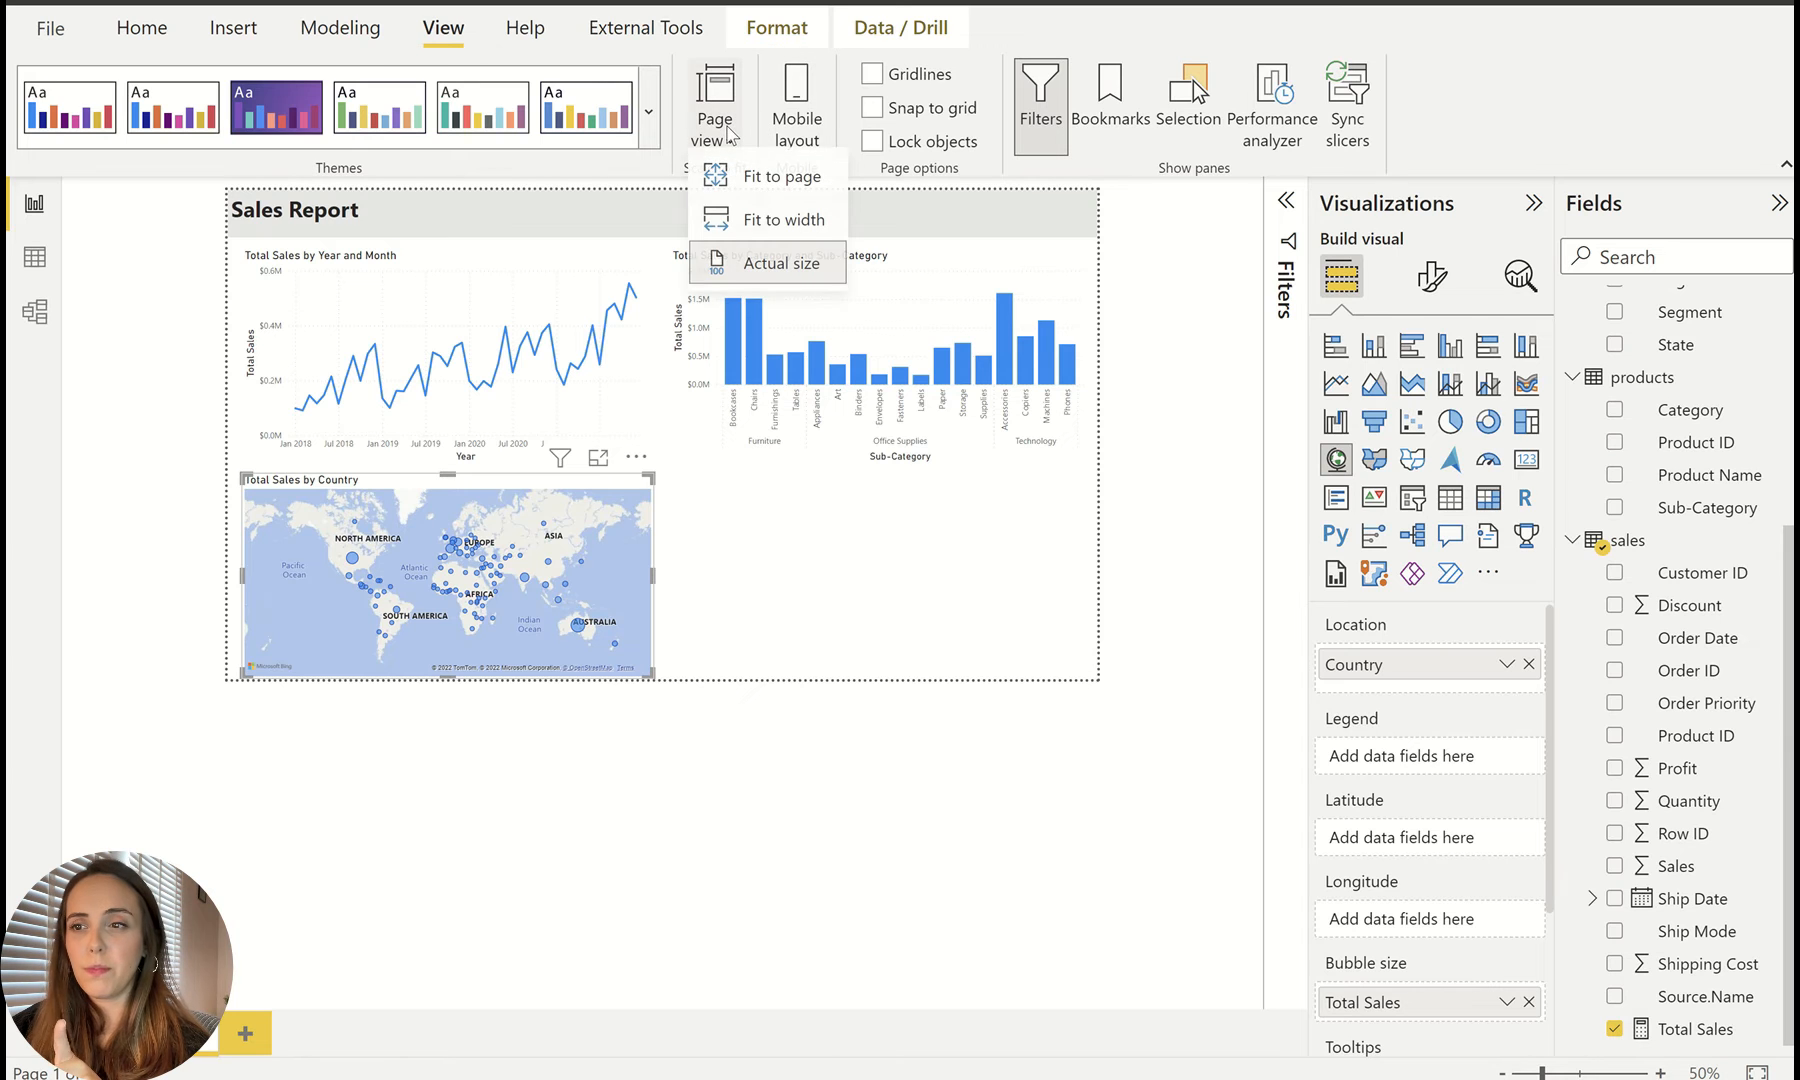
pyautogui.click(751, 194)
pyautogui.click(852, 735)
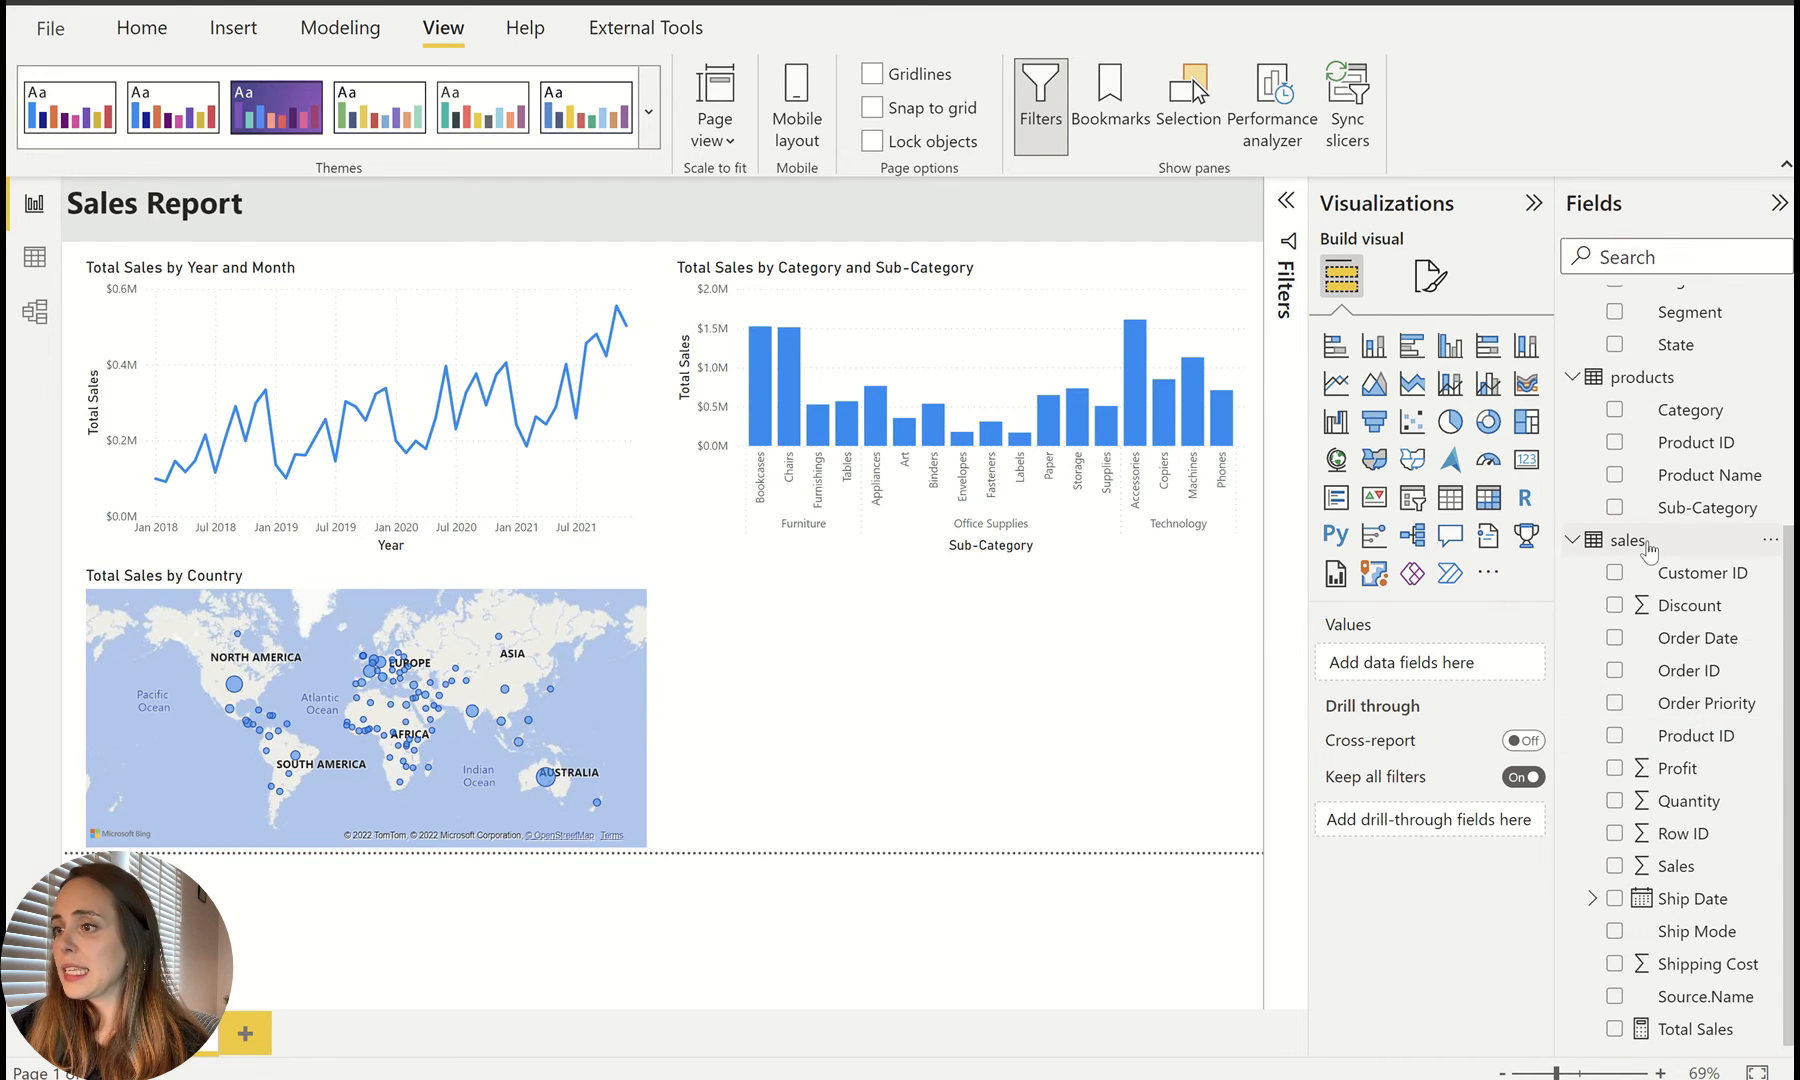
# Step: Create a treemap beside the map with the customers table's Segment as category and Total Sales as values
pyautogui.scroll(3, 1680, 492)
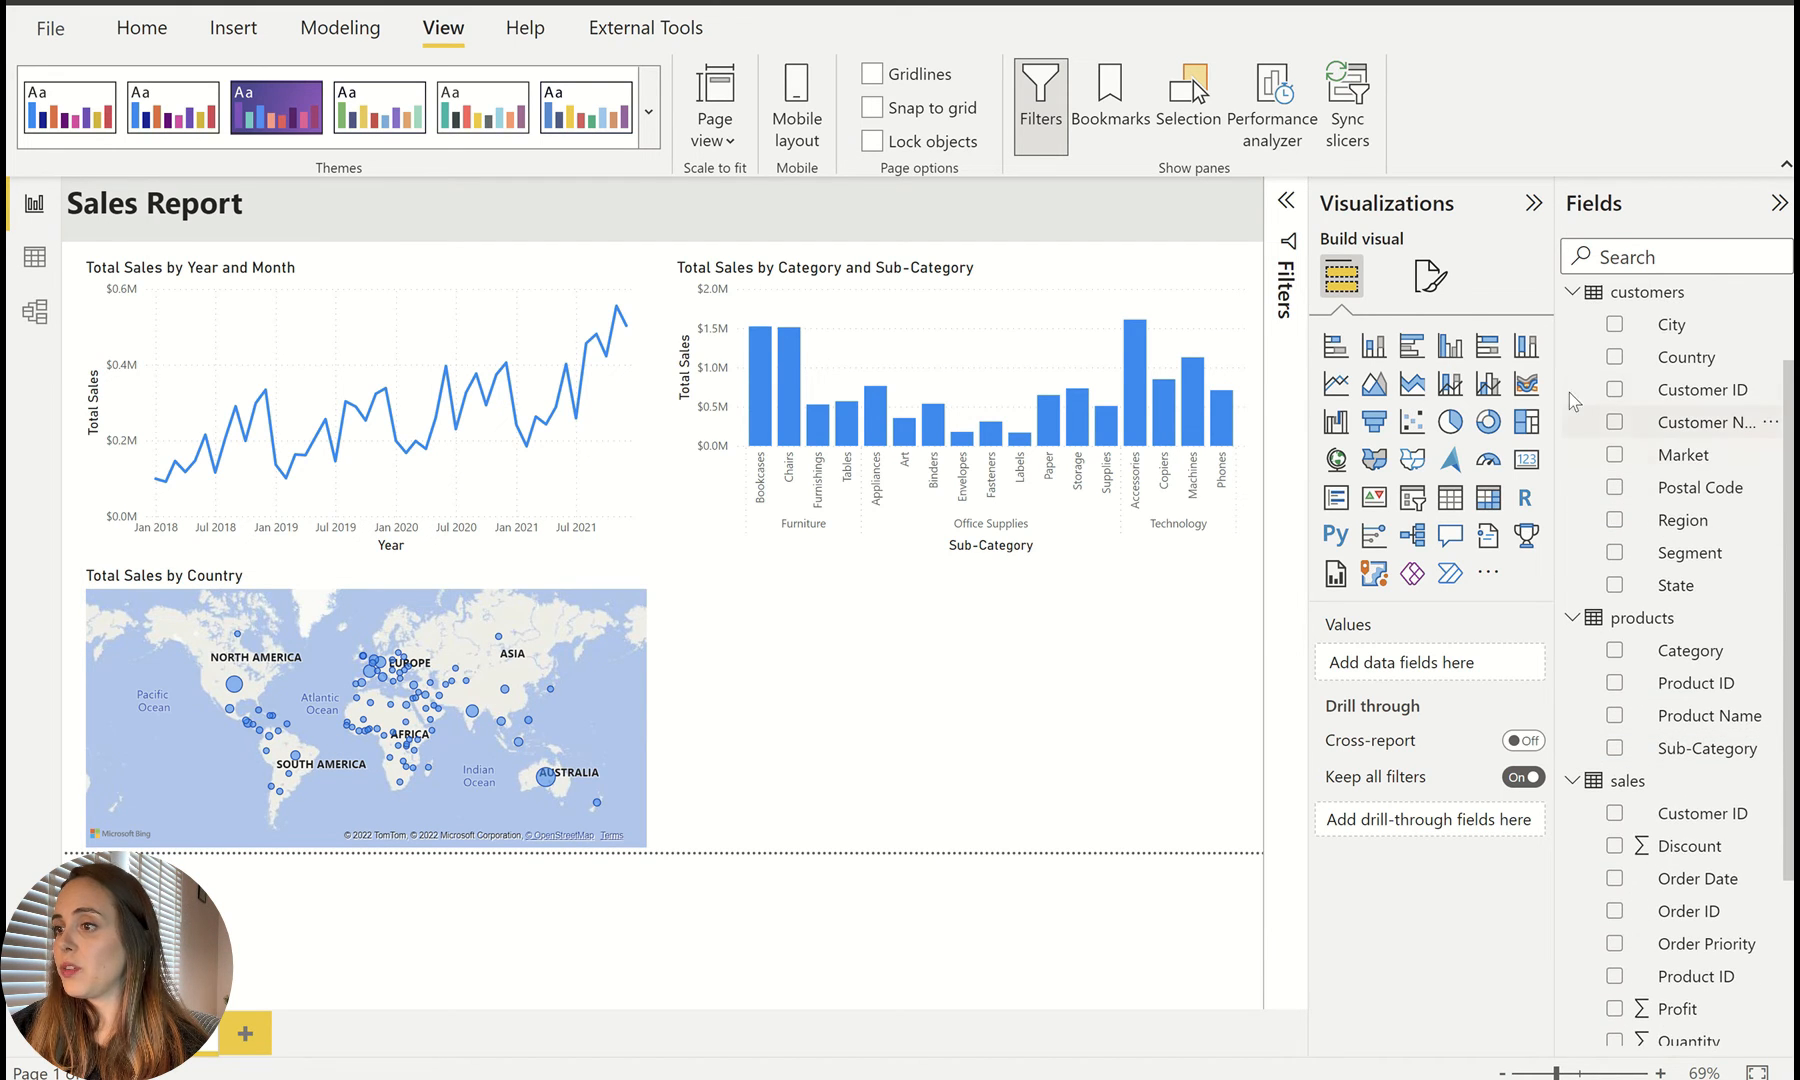
pyautogui.moveTo(1680, 562); pyautogui.dragTo(940, 788)
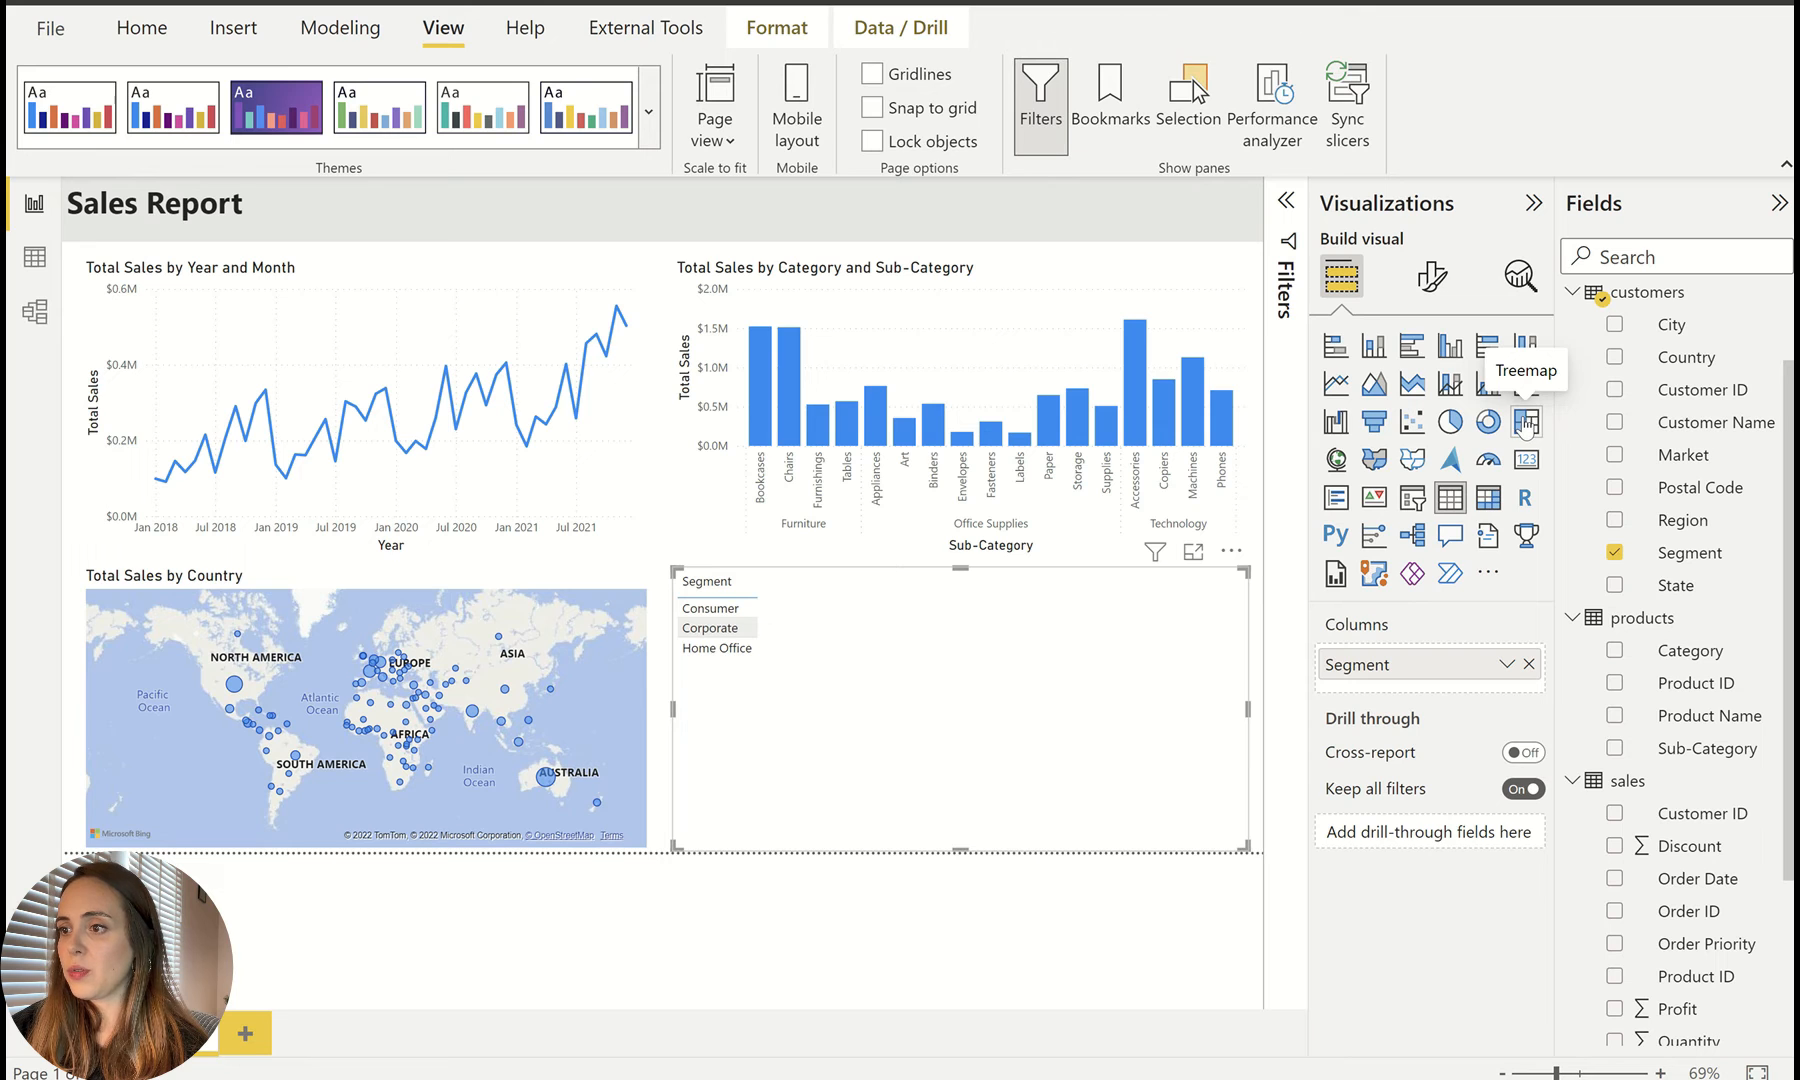
pyautogui.click(1525, 428)
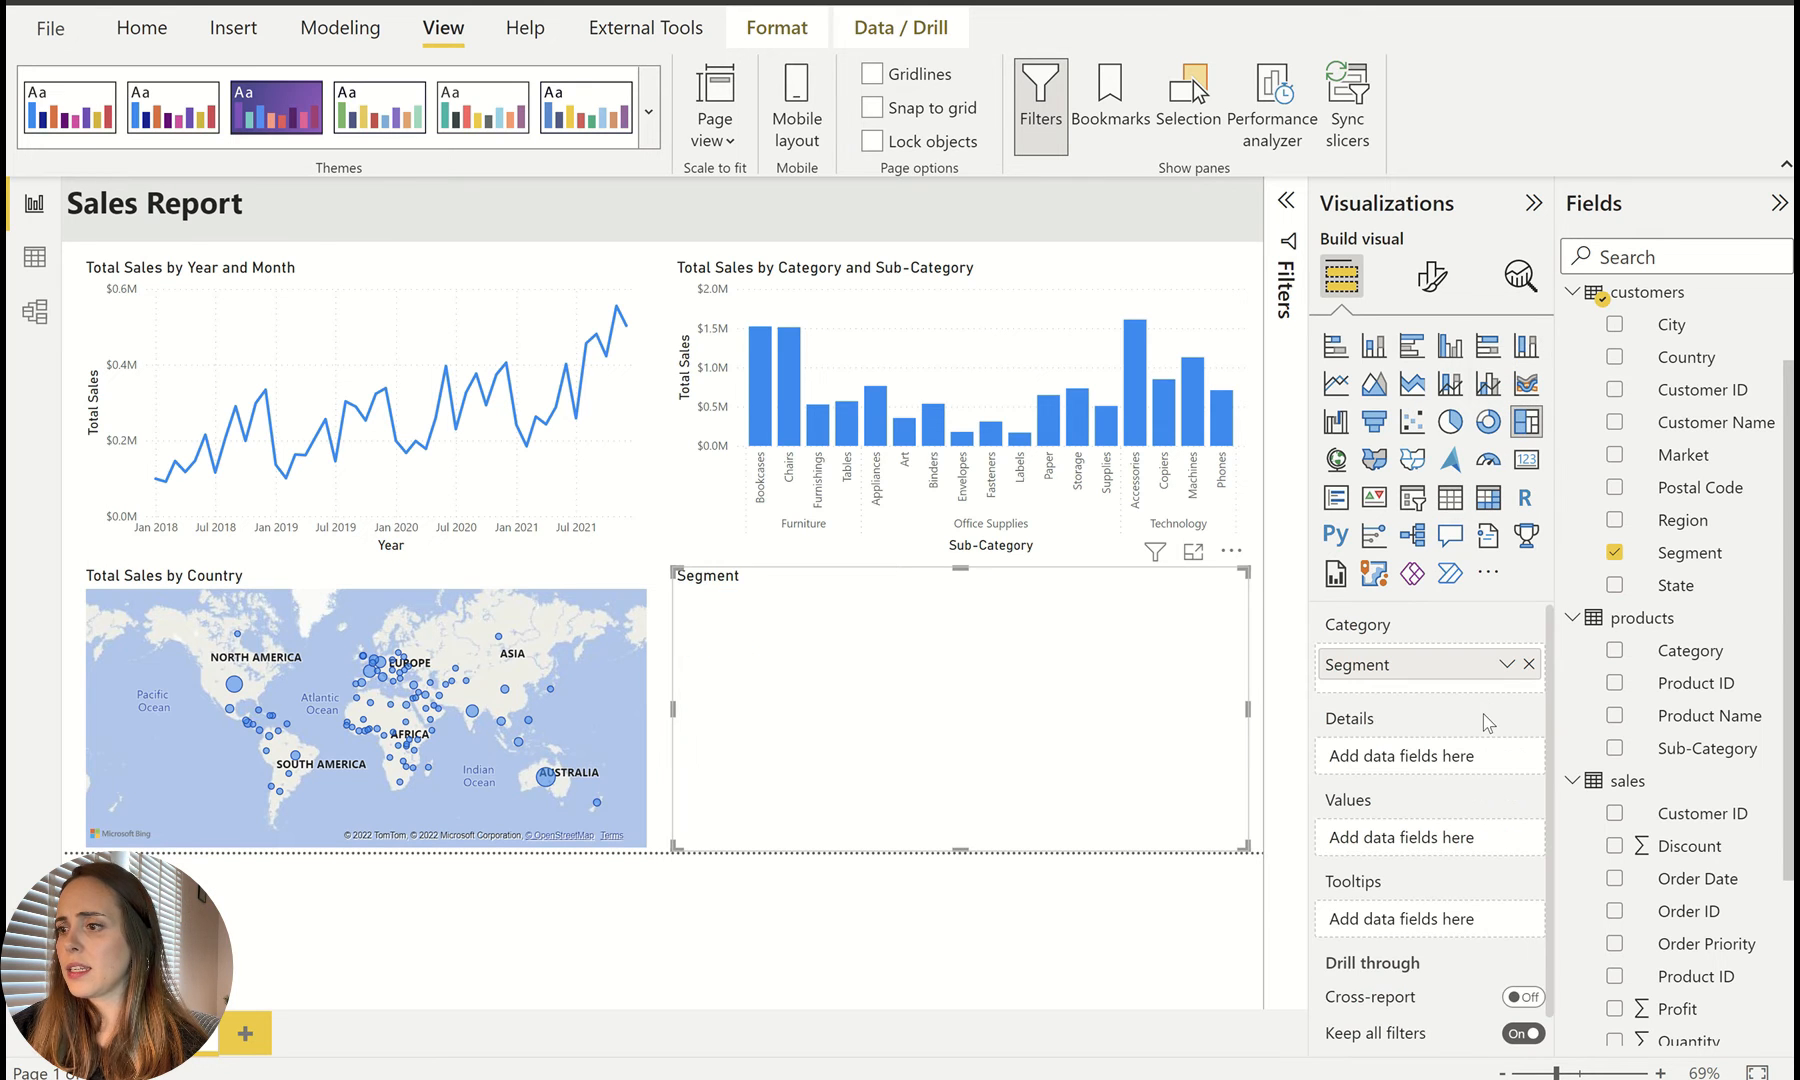
pyautogui.scroll(-3, 1630, 757)
pyautogui.scroll(-1, 1520, 740)
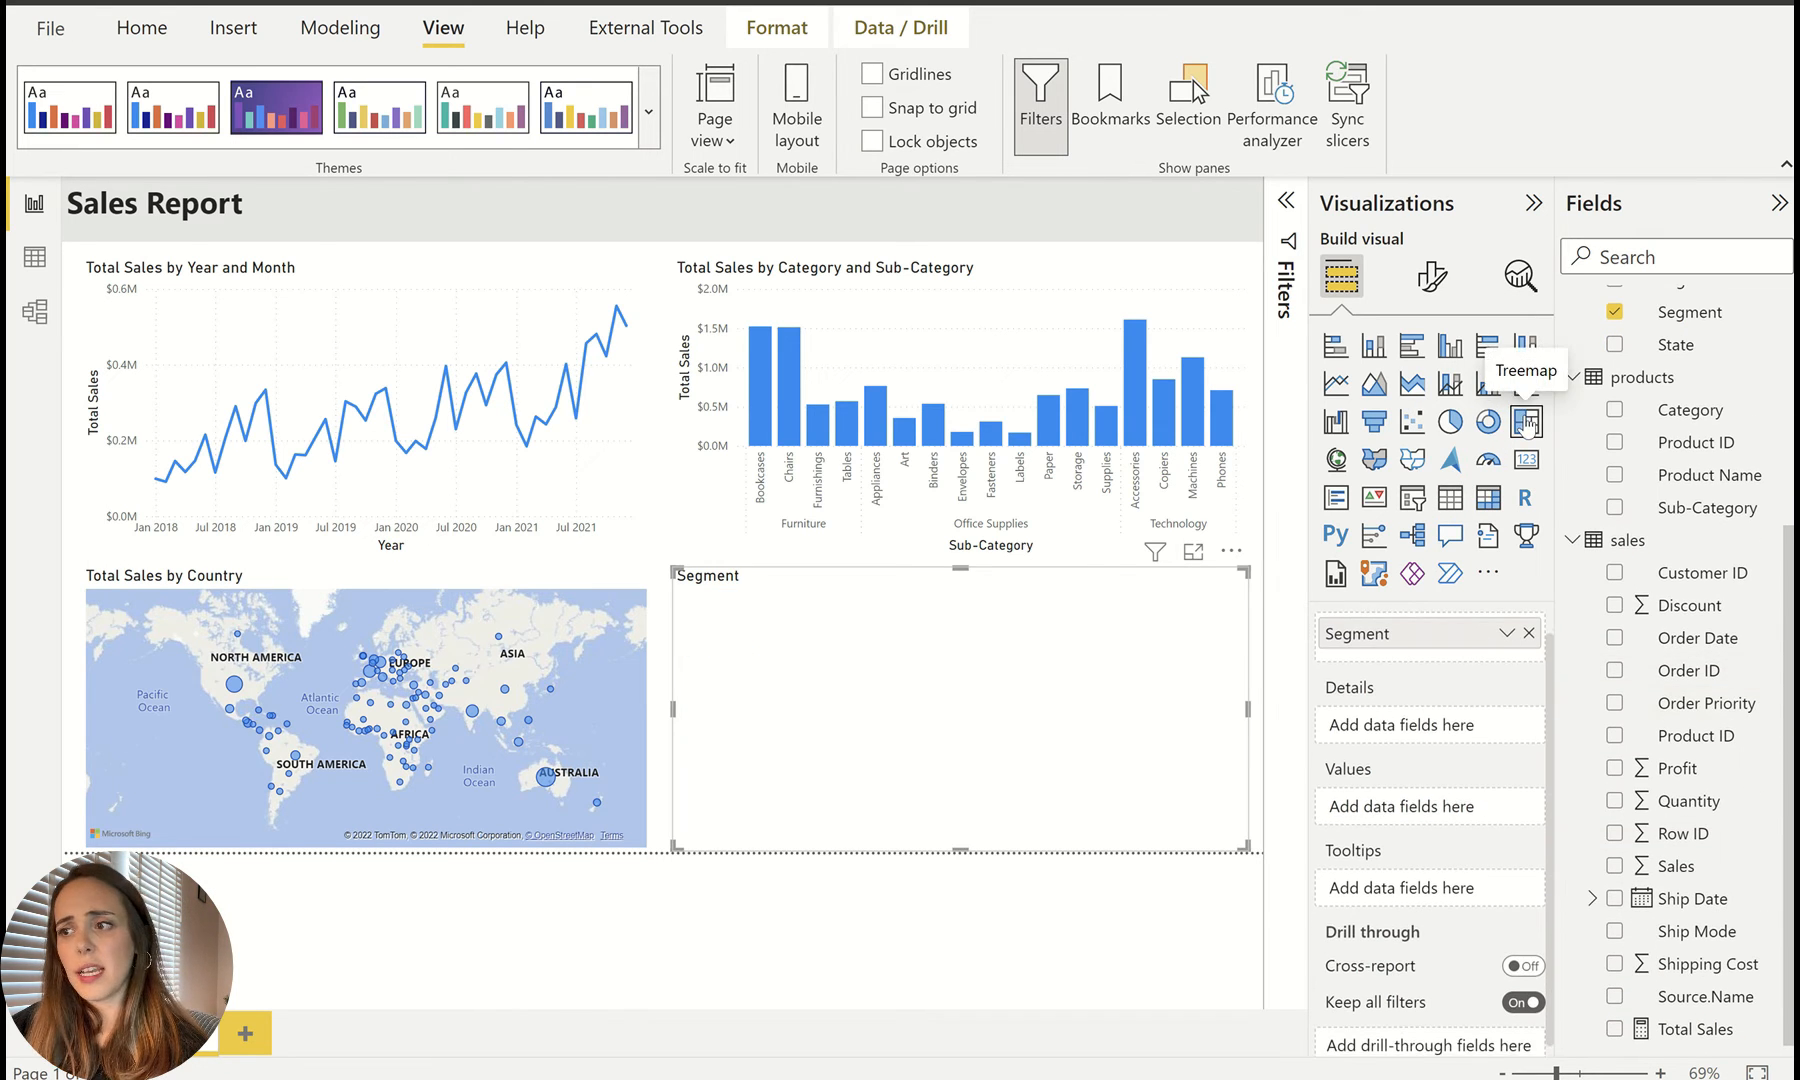
pyautogui.moveTo(1700, 1029); pyautogui.dragTo(1400, 800)
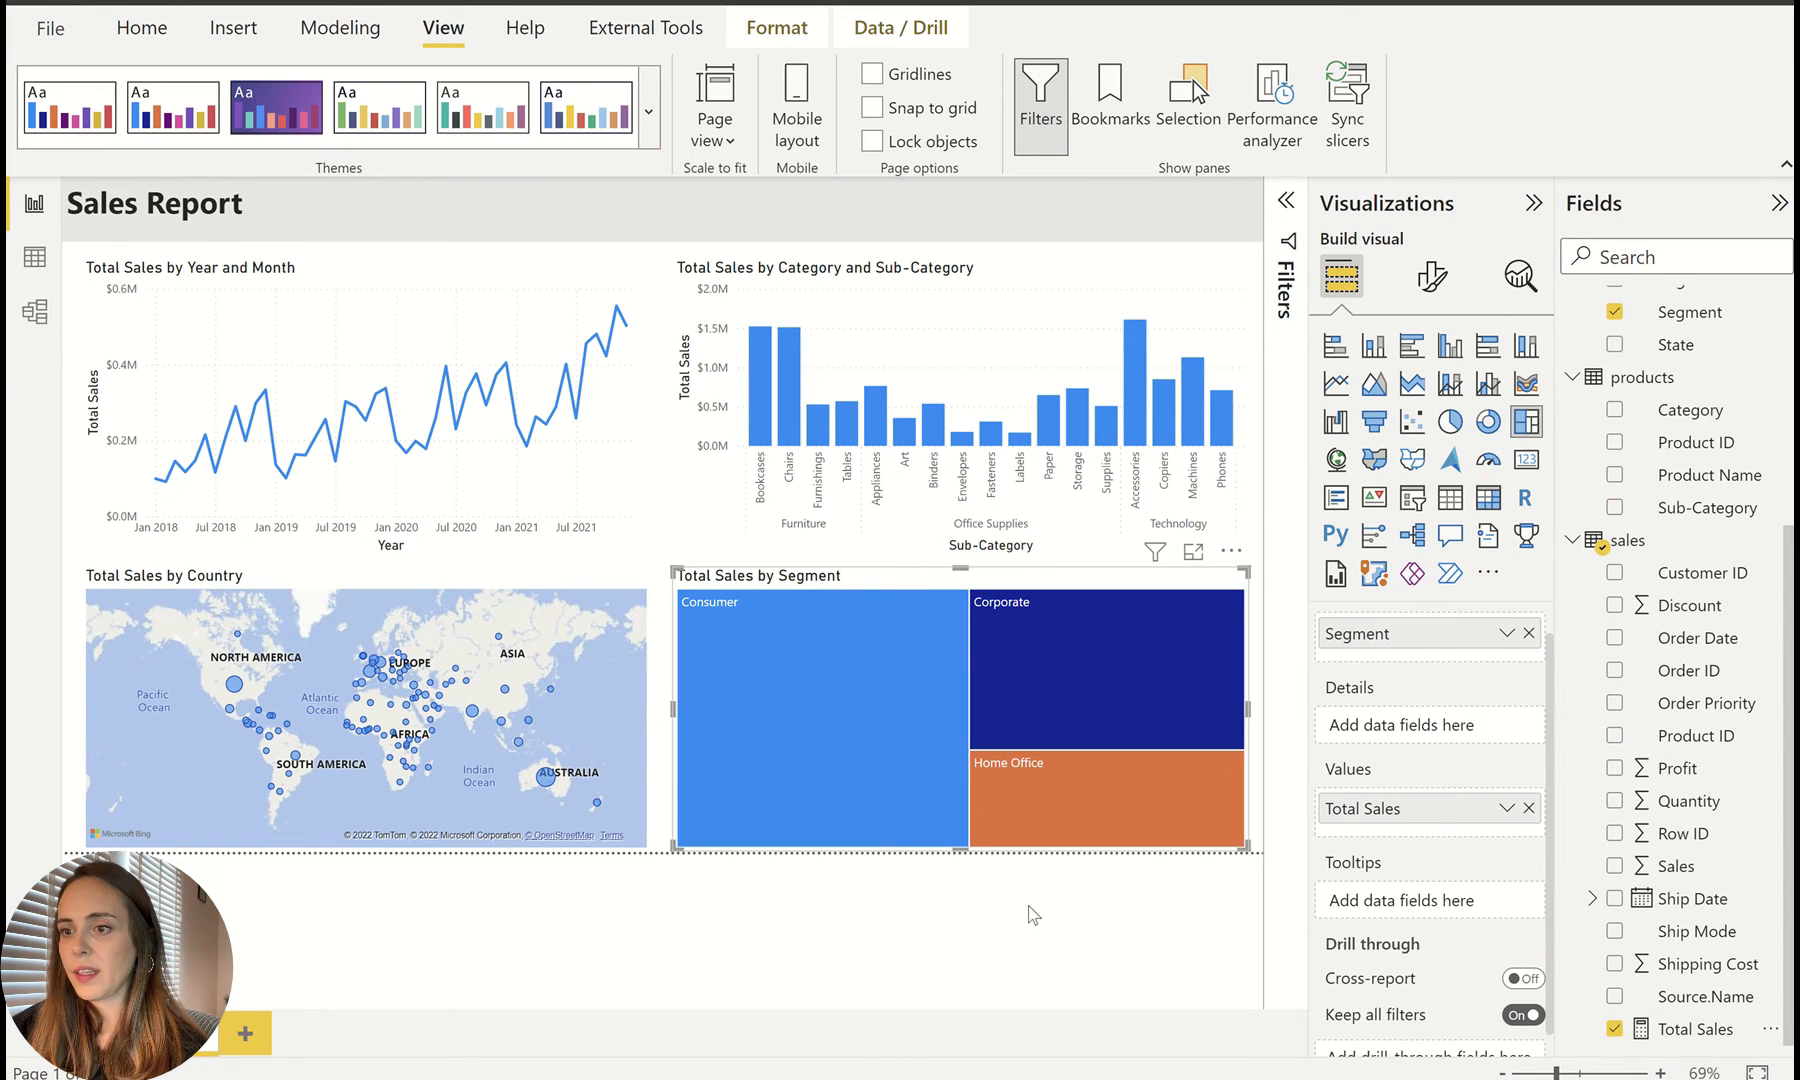
pyautogui.click(1127, 908)
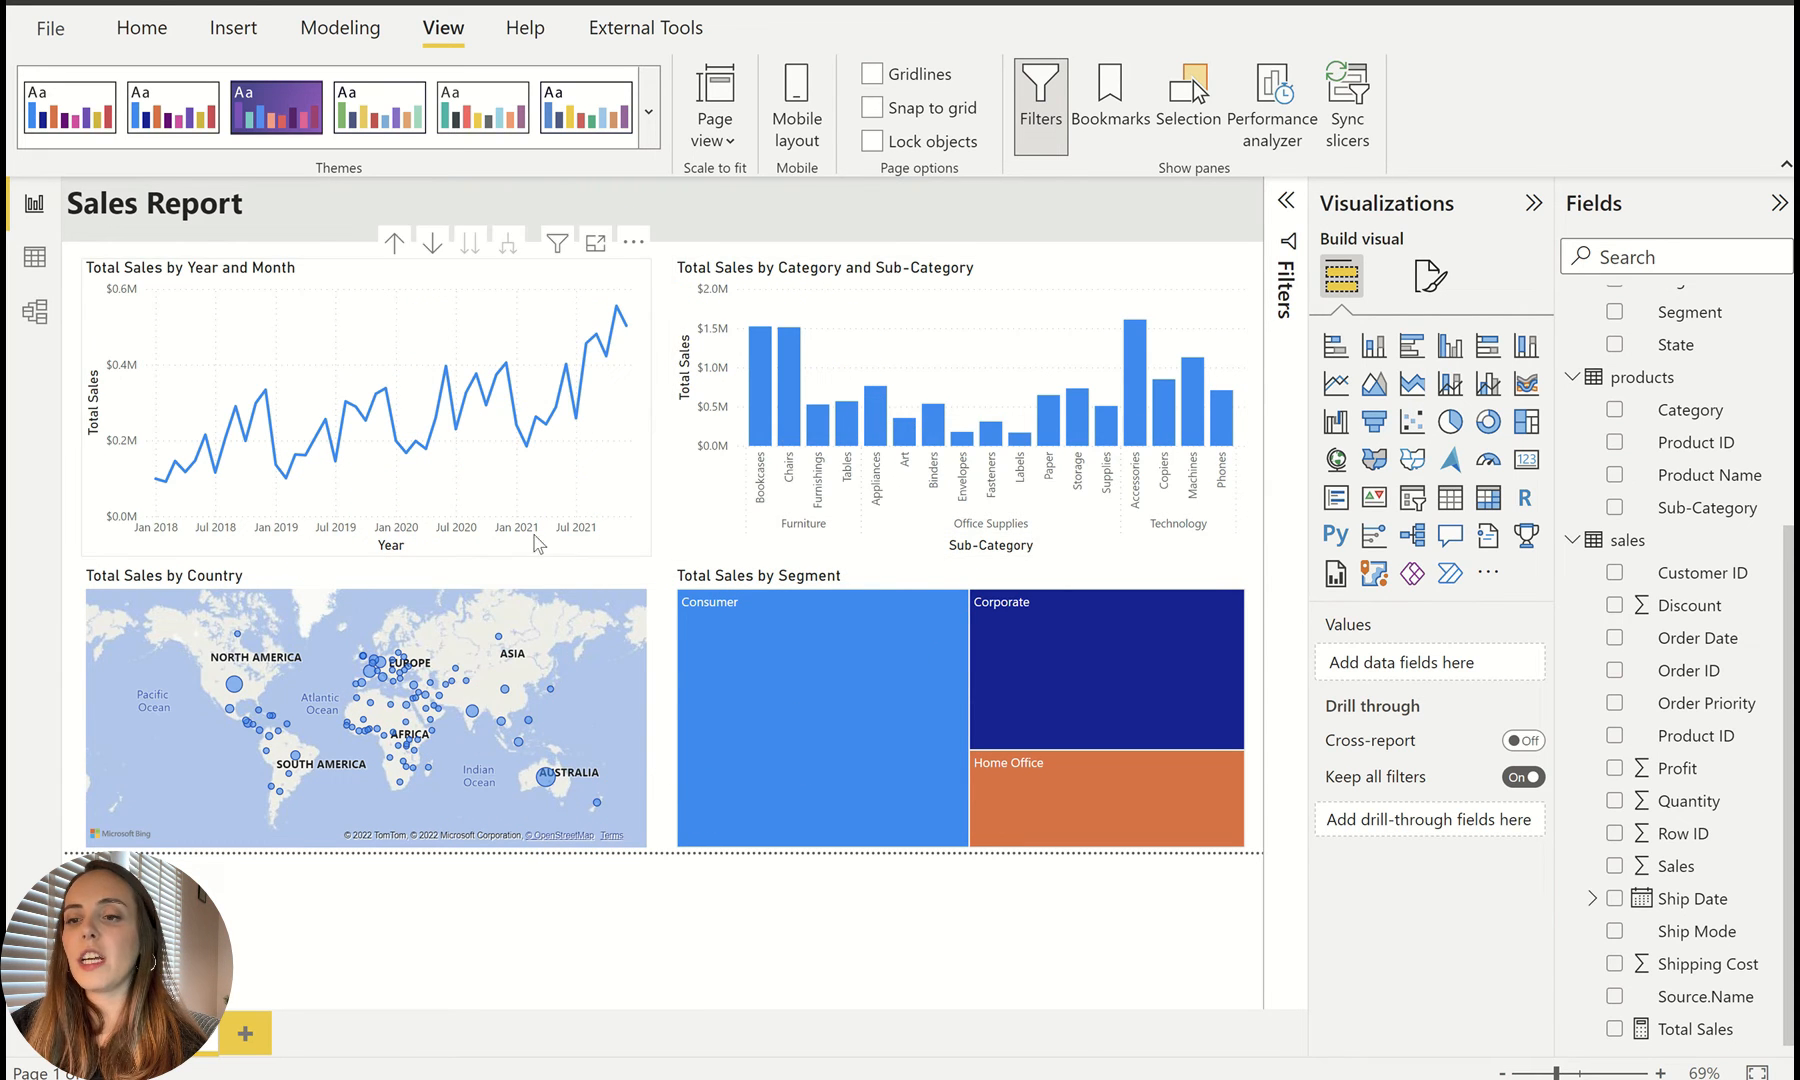
# Step: Resize and reposition the line chart and the column chart slightly to leave a gap between them and below the header
pyautogui.click(627, 486)
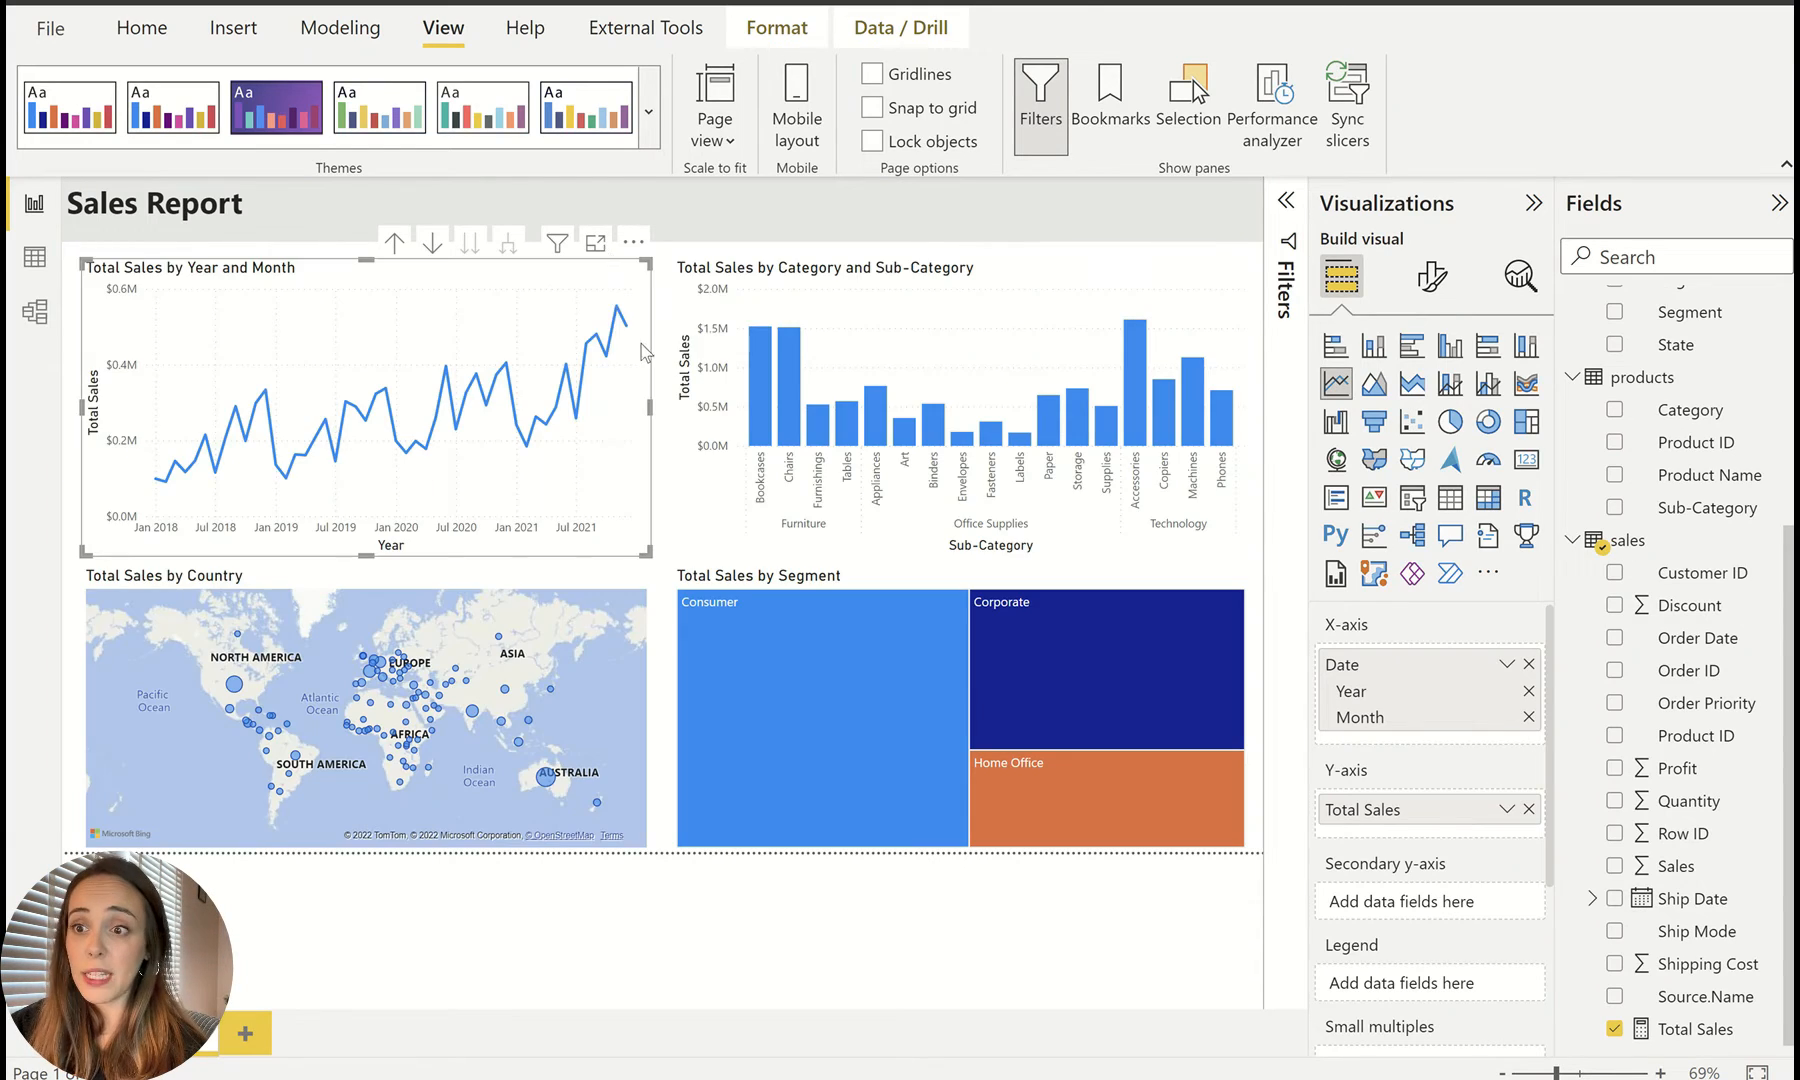
pyautogui.moveTo(648, 260); pyautogui.dragTo(592, 276)
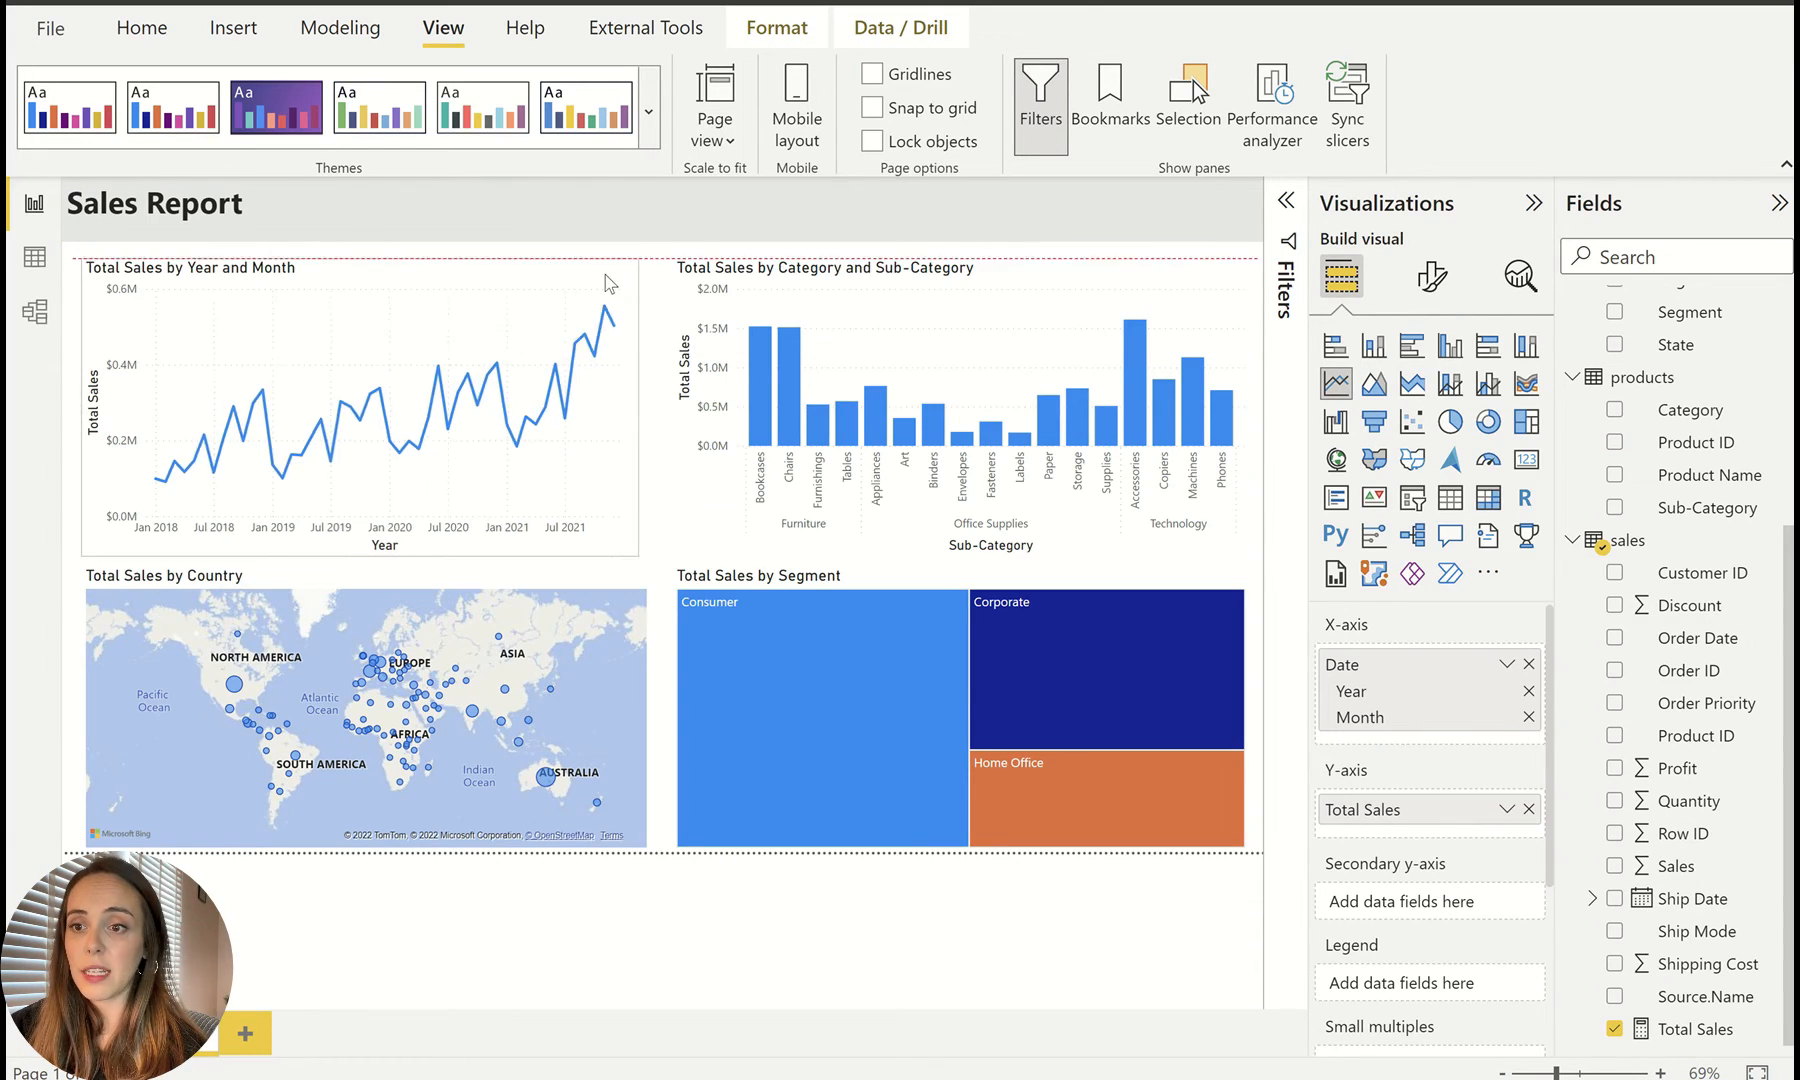
pyautogui.moveTo(397, 314)
pyautogui.mouseDown()
pyautogui.moveTo(398, 290)
pyautogui.moveTo(390, 305)
pyautogui.mouseUp()
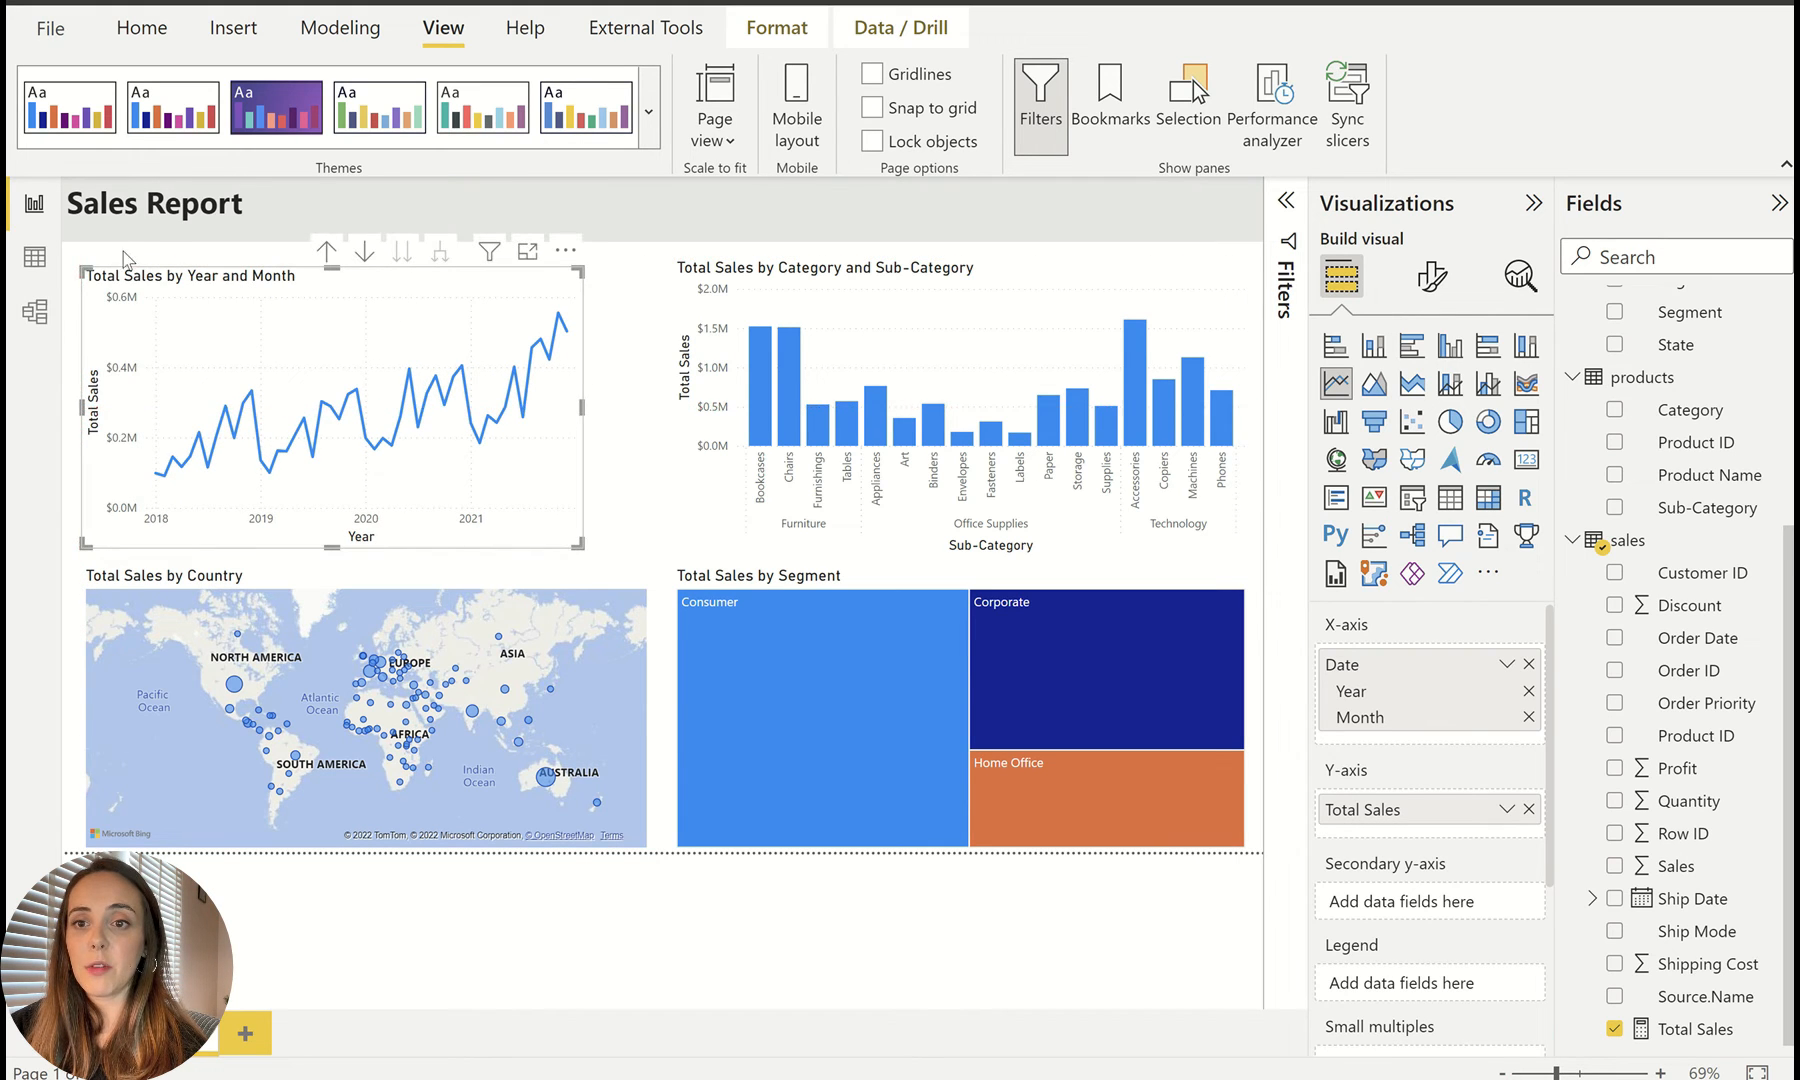
pyautogui.moveTo(716, 268); pyautogui.dragTo(660, 276)
pyautogui.moveTo(617, 417); pyautogui.dragTo(654, 440)
pyautogui.moveTo(868, 343); pyautogui.dragTo(908, 343)
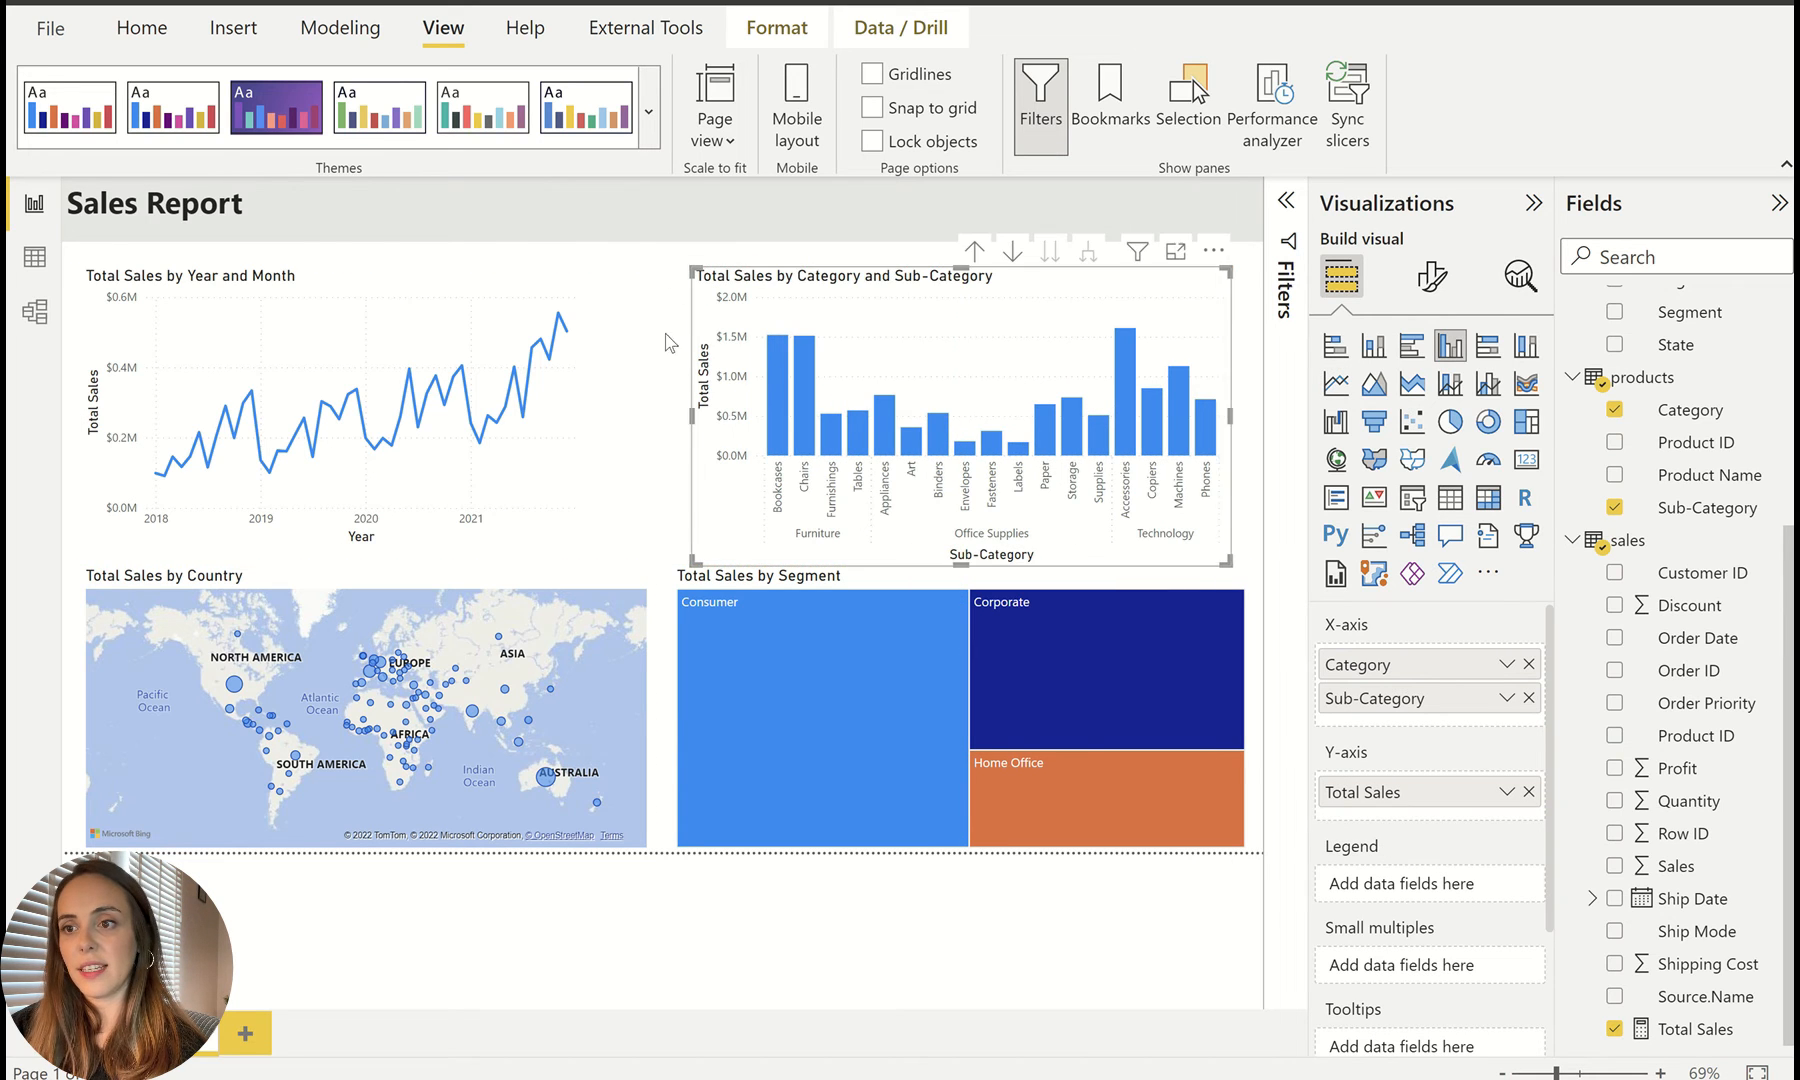
pyautogui.moveTo(566, 312)
pyautogui.mouseDown()
pyautogui.moveTo(600, 312)
pyautogui.moveTo(567, 313)
pyautogui.mouseUp()
pyautogui.moveTo(585, 414); pyautogui.dragTo(640, 416)
# Step: Shrink the country map to match the line chart's width and move it slightly down
pyautogui.click(570, 630)
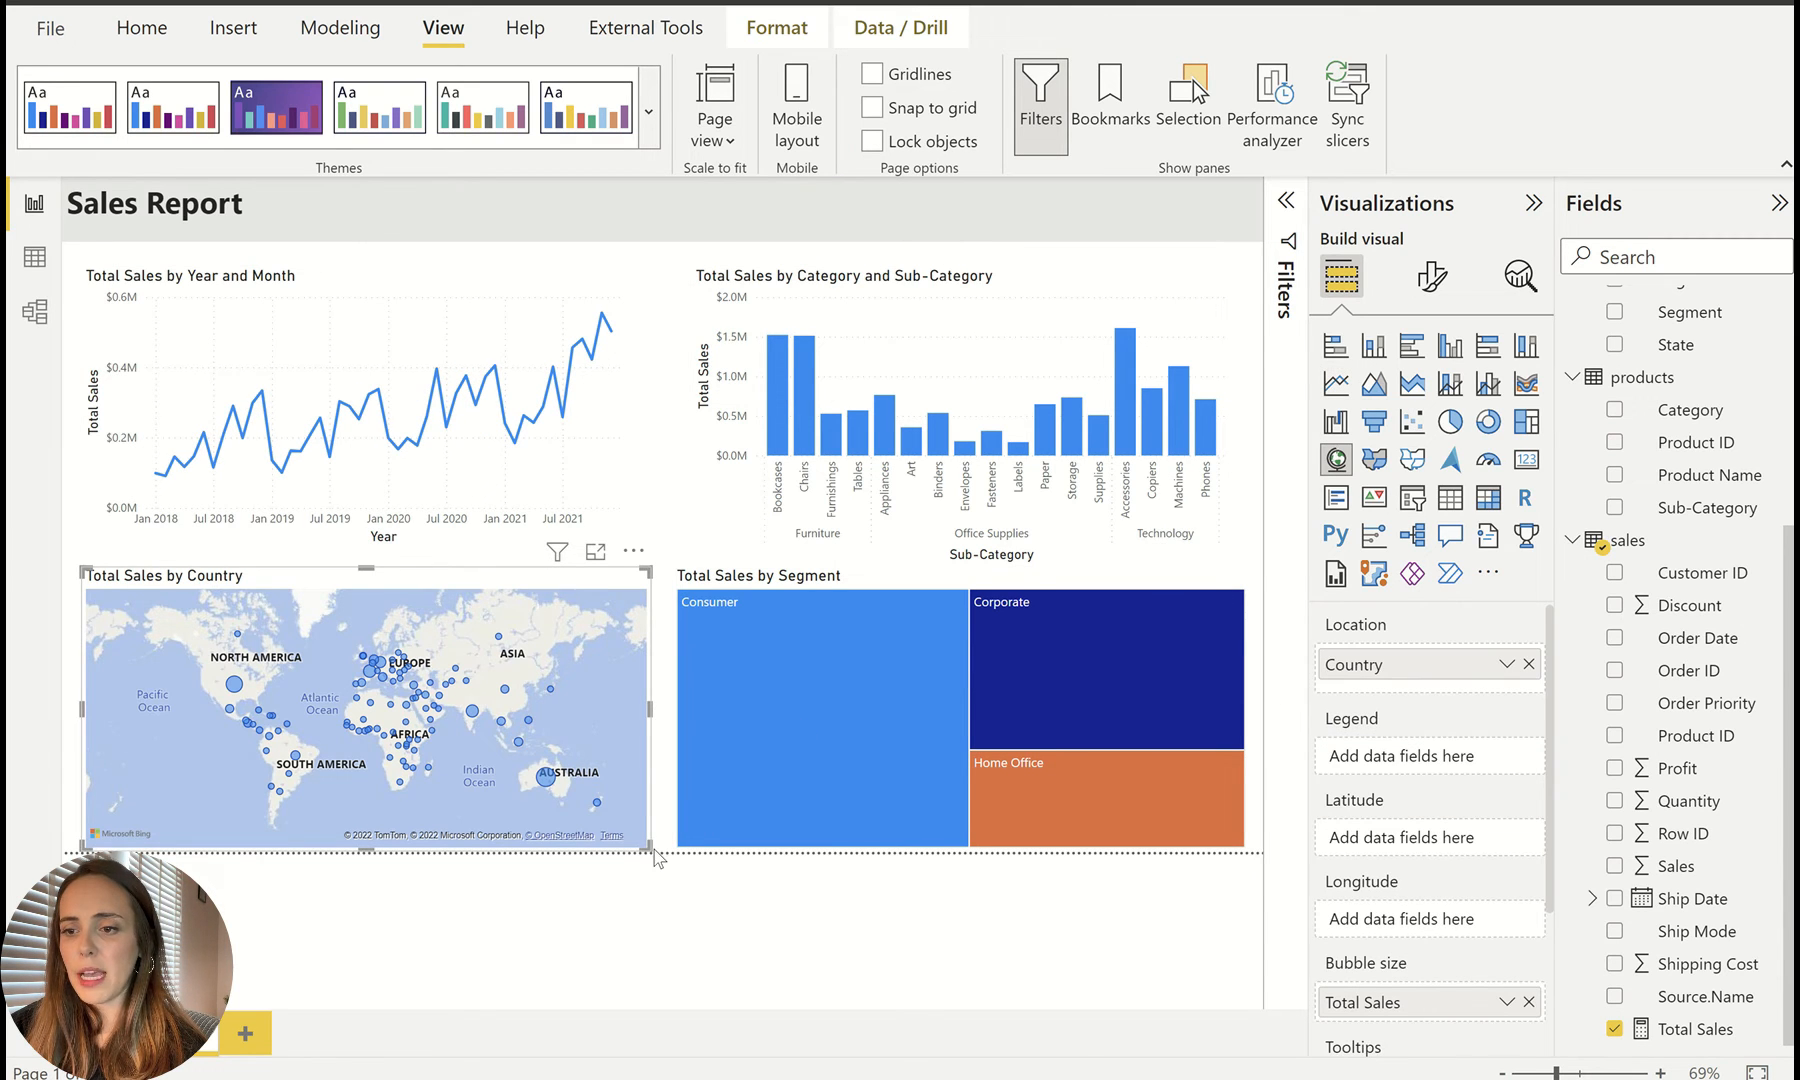
pyautogui.moveTo(646, 849); pyautogui.dragTo(626, 826)
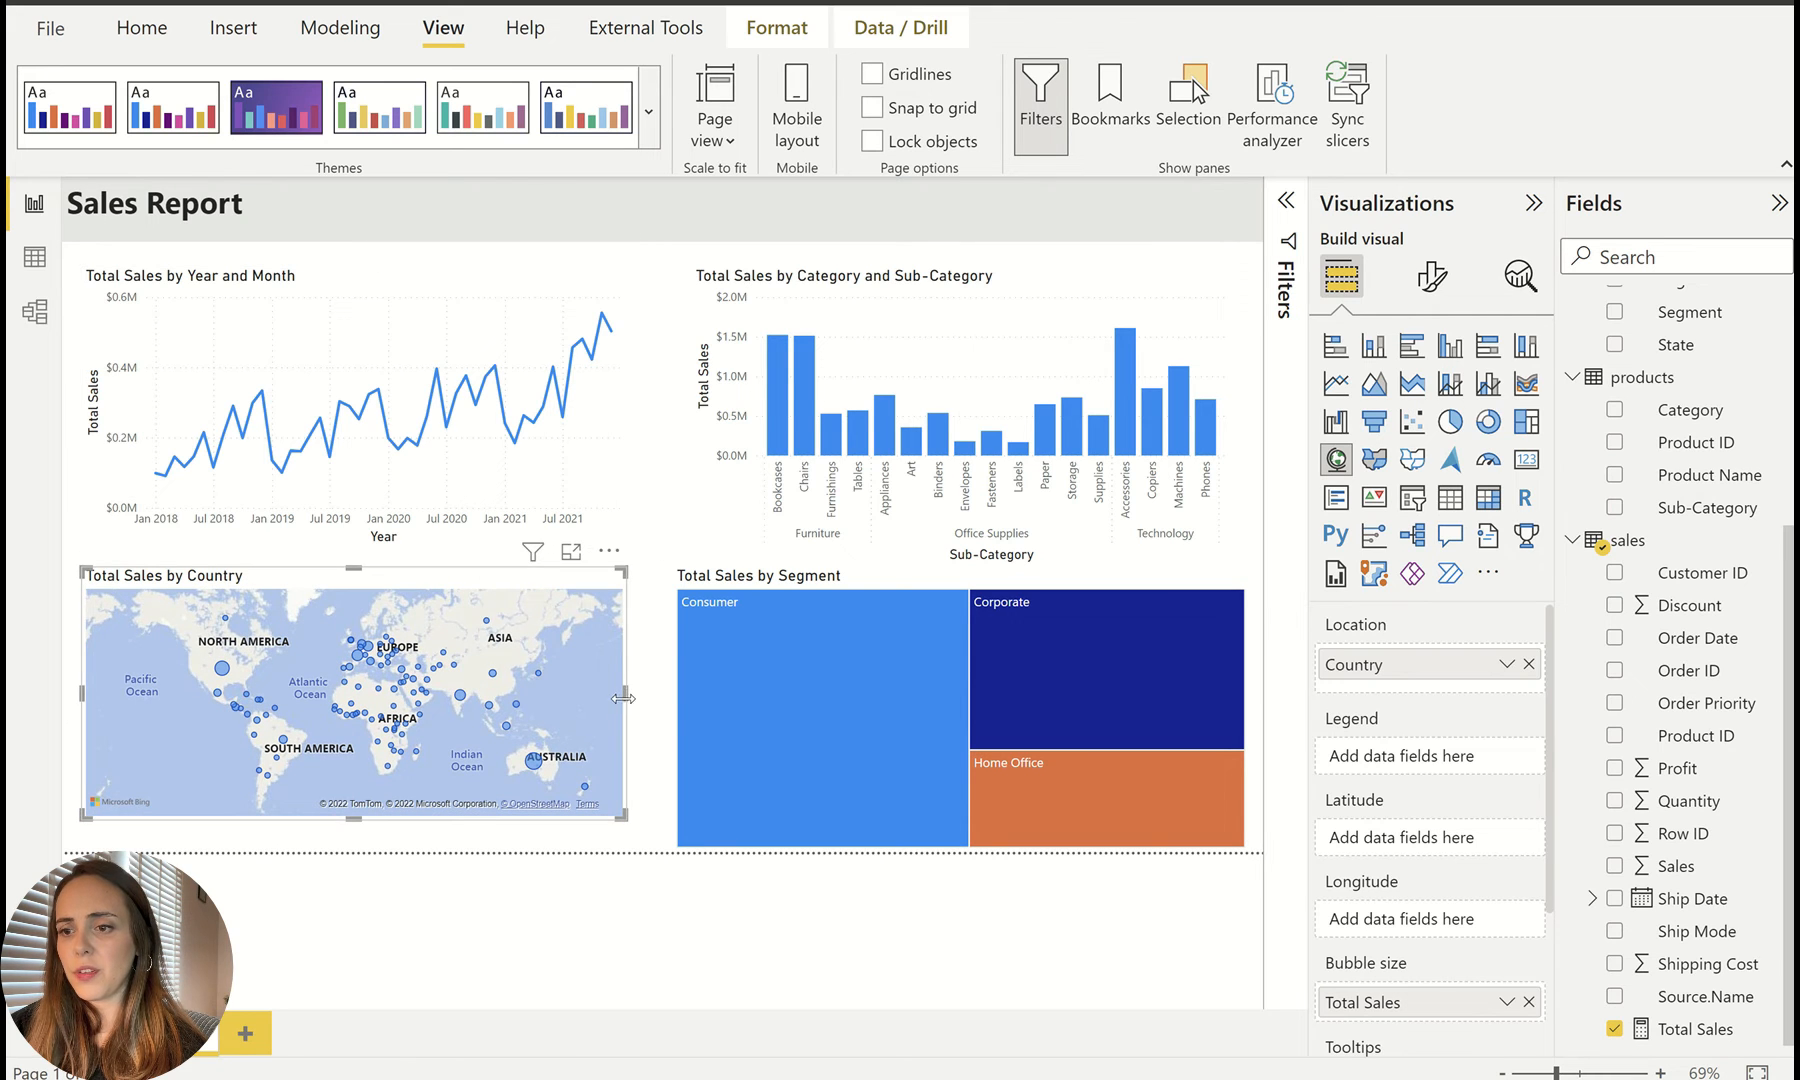
pyautogui.moveTo(626, 716); pyautogui.dragTo(636, 716)
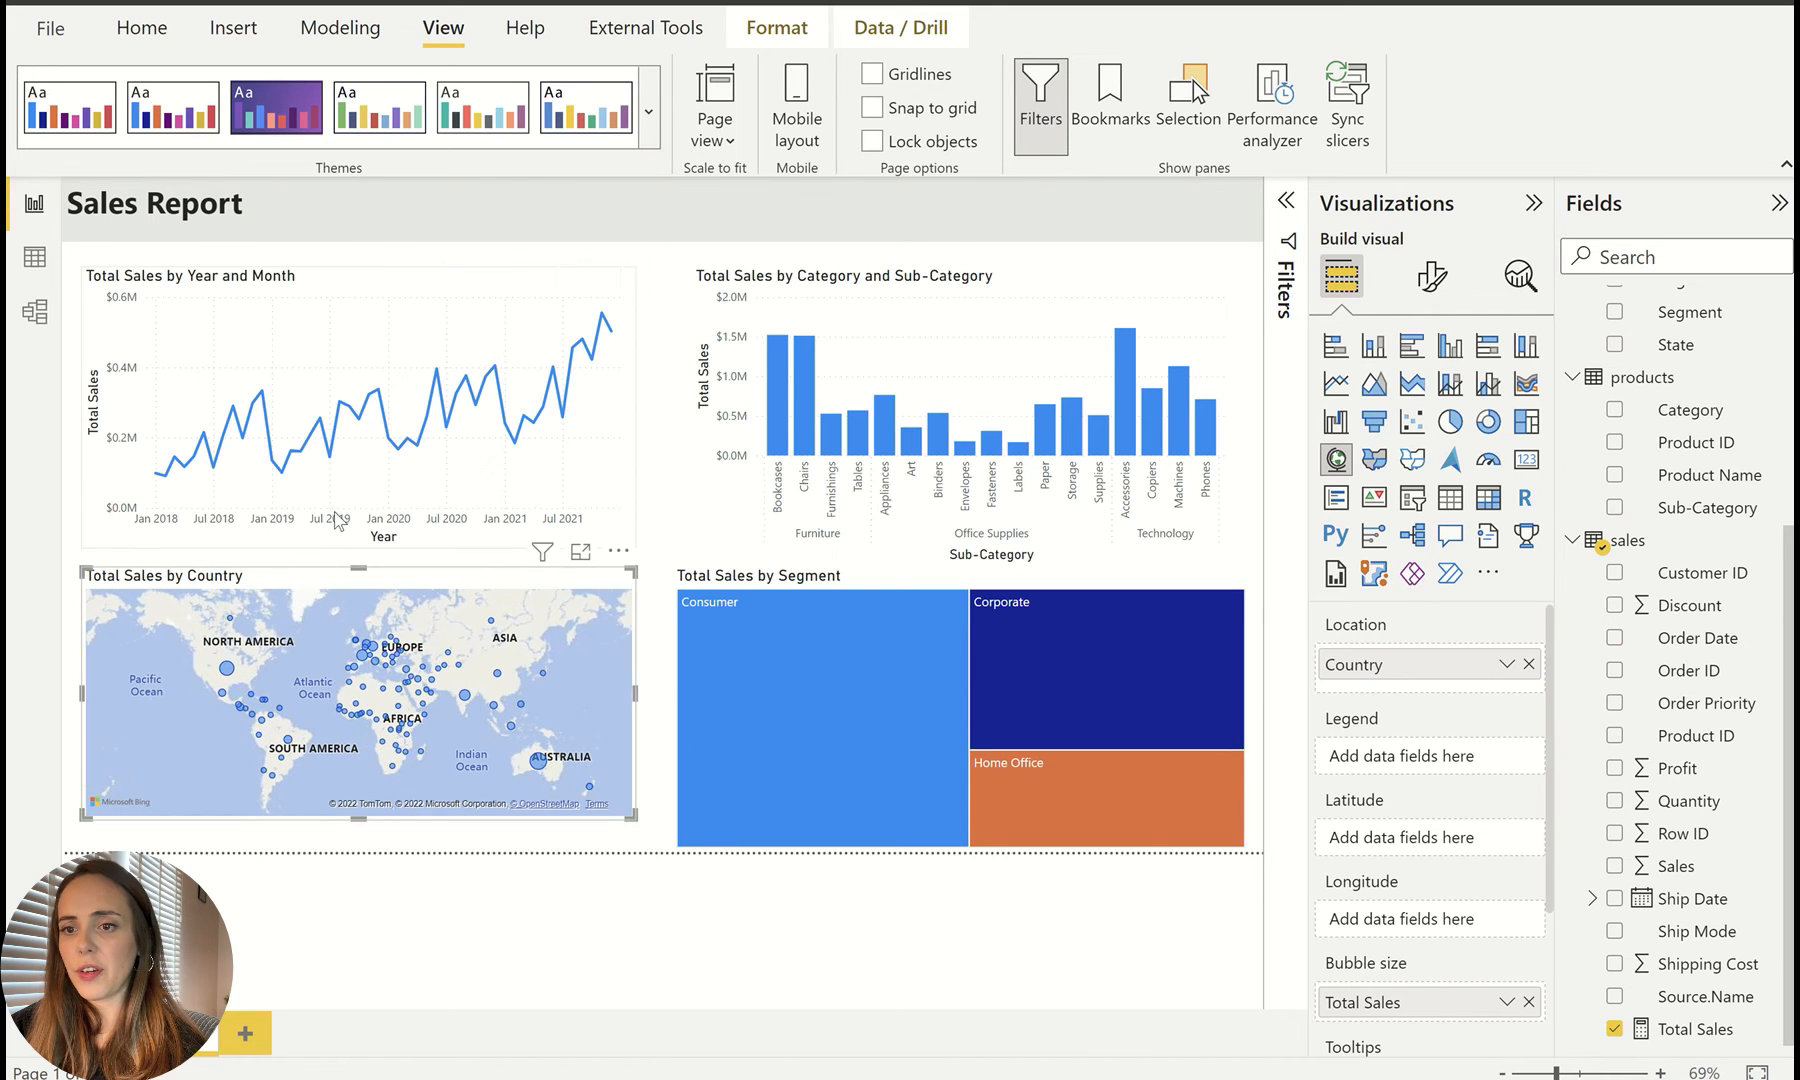
pyautogui.moveTo(315, 590); pyautogui.dragTo(315, 605)
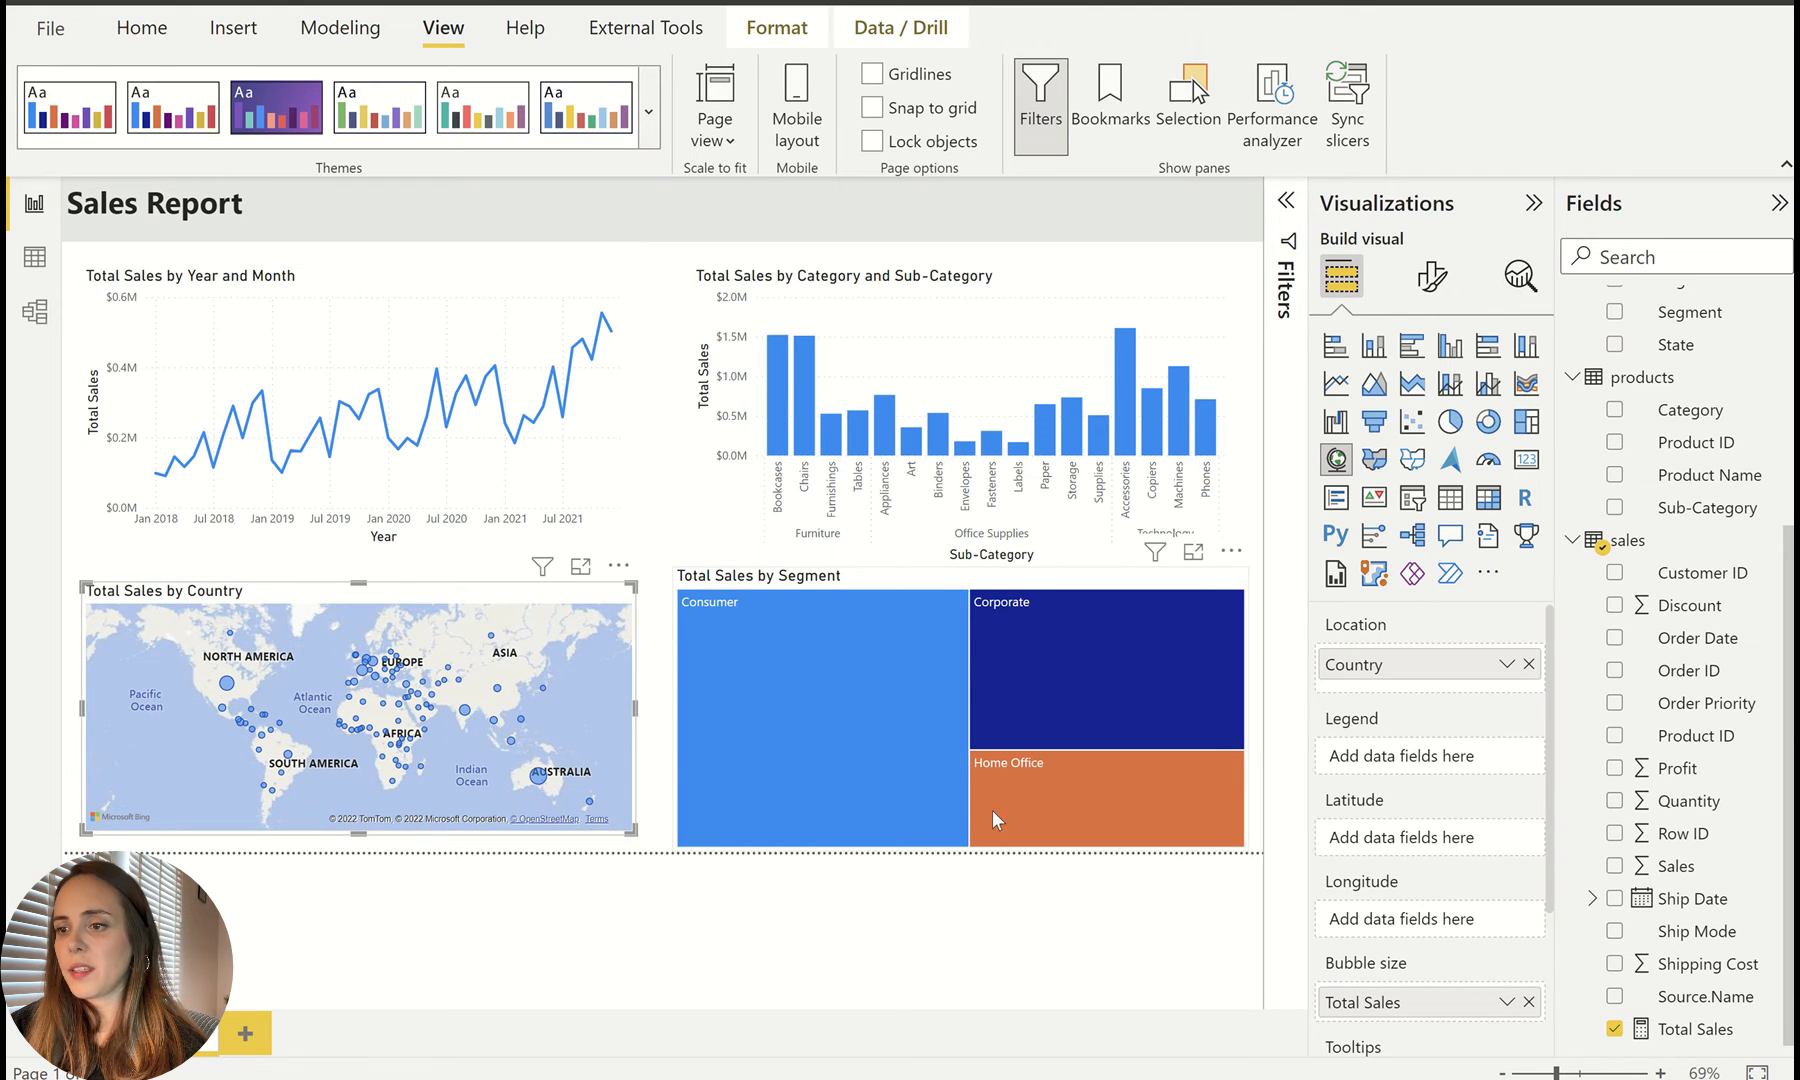
# Step: Shrink the Segment treemap to the column chart's width, align it with the map's height and deselect it
pyautogui.click(940, 579)
pyautogui.moveTo(970, 848); pyautogui.dragTo(970, 818)
pyautogui.moveTo(900, 577); pyautogui.dragTo(900, 592)
pyautogui.moveTo(673, 710); pyautogui.dragTo(692, 716)
pyautogui.moveTo(1247, 708); pyautogui.dragTo(1228, 709)
pyautogui.click(1240, 763)
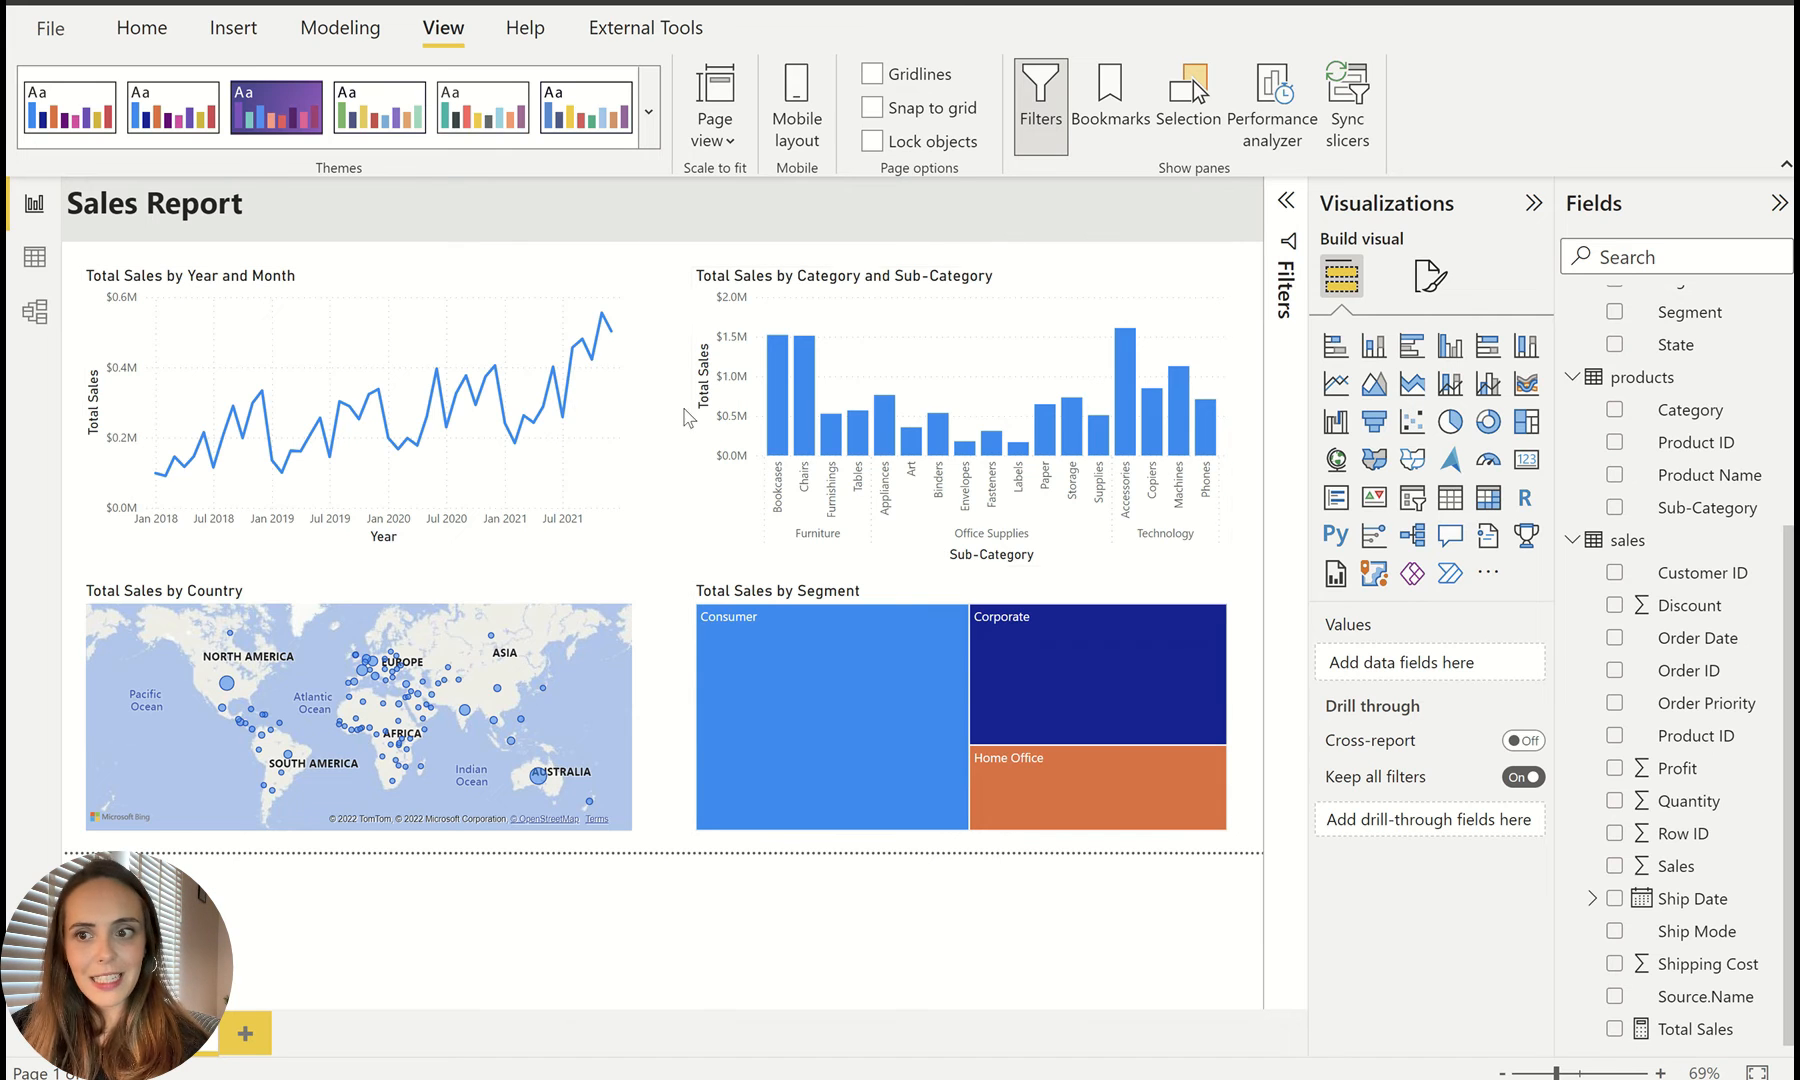
# Step: Turn off the X-axis title in the line chart's visual formatting
pyautogui.click(463, 298)
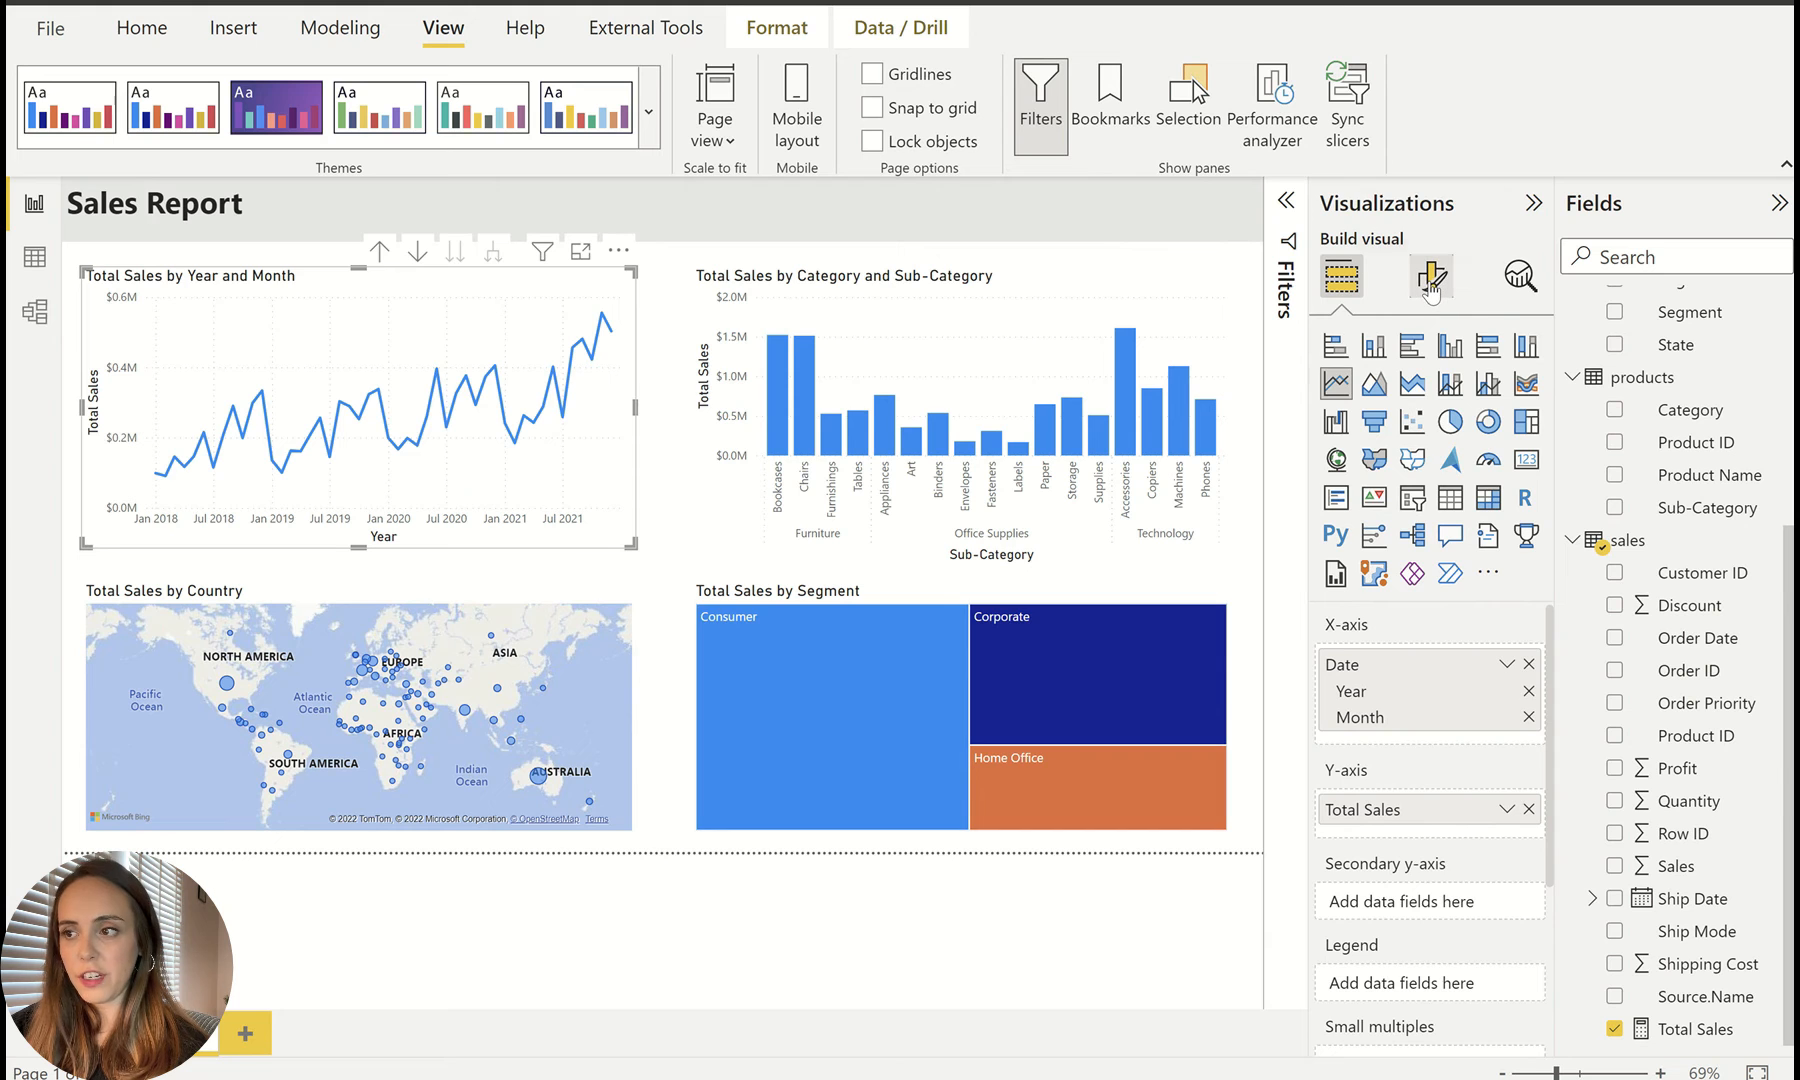
pyautogui.click(1430, 278)
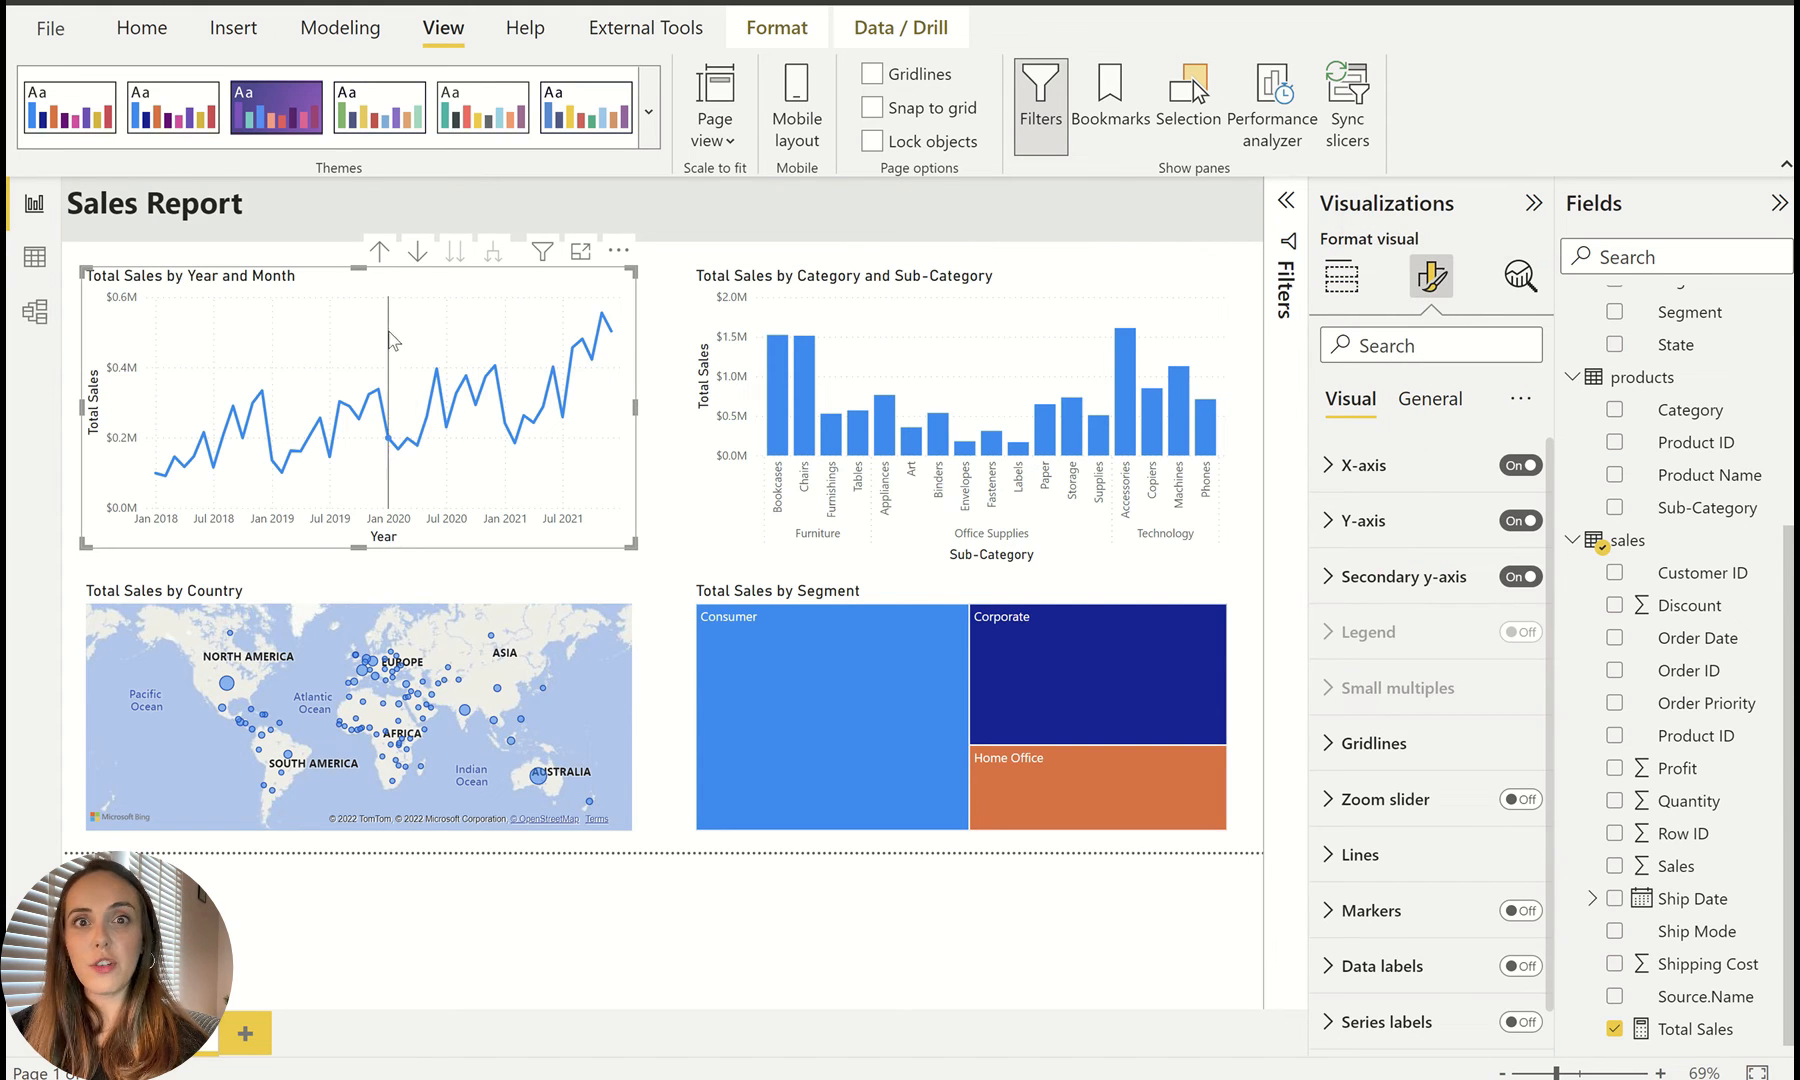
pyautogui.moveTo(383, 350)
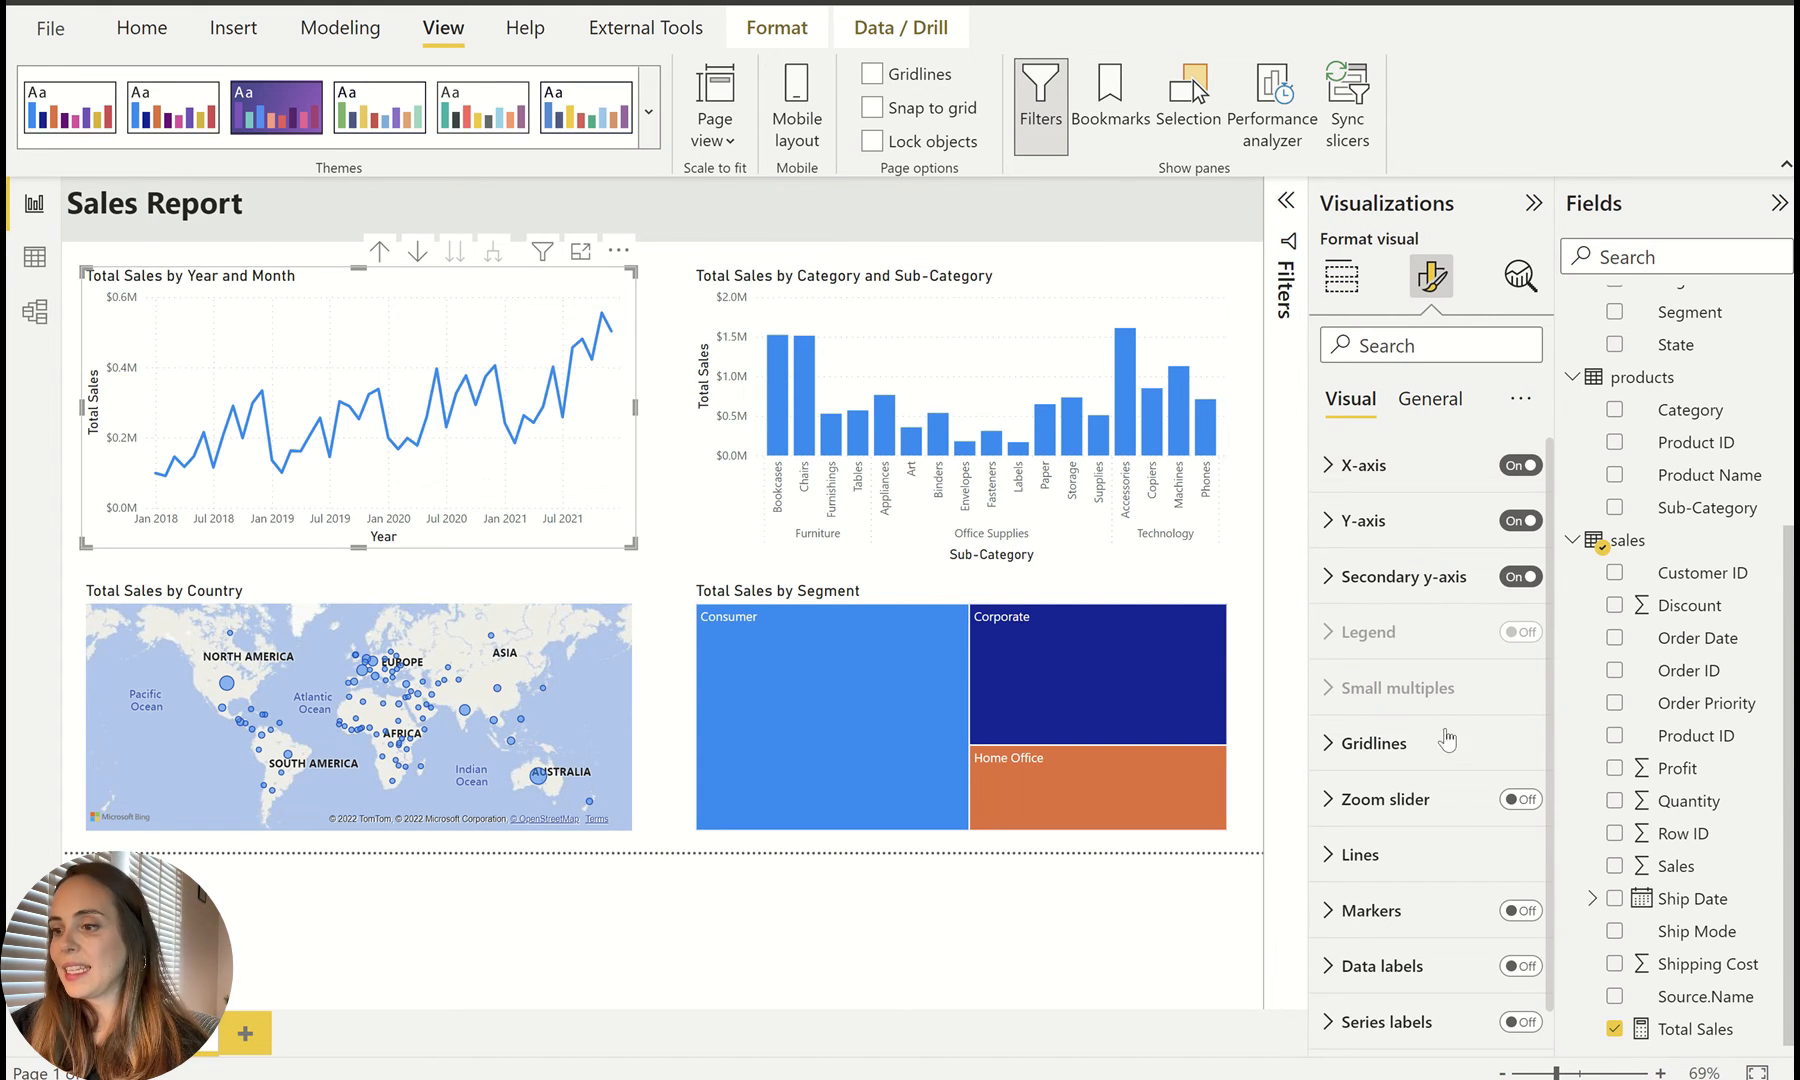
pyautogui.scroll(-1, 1420, 758)
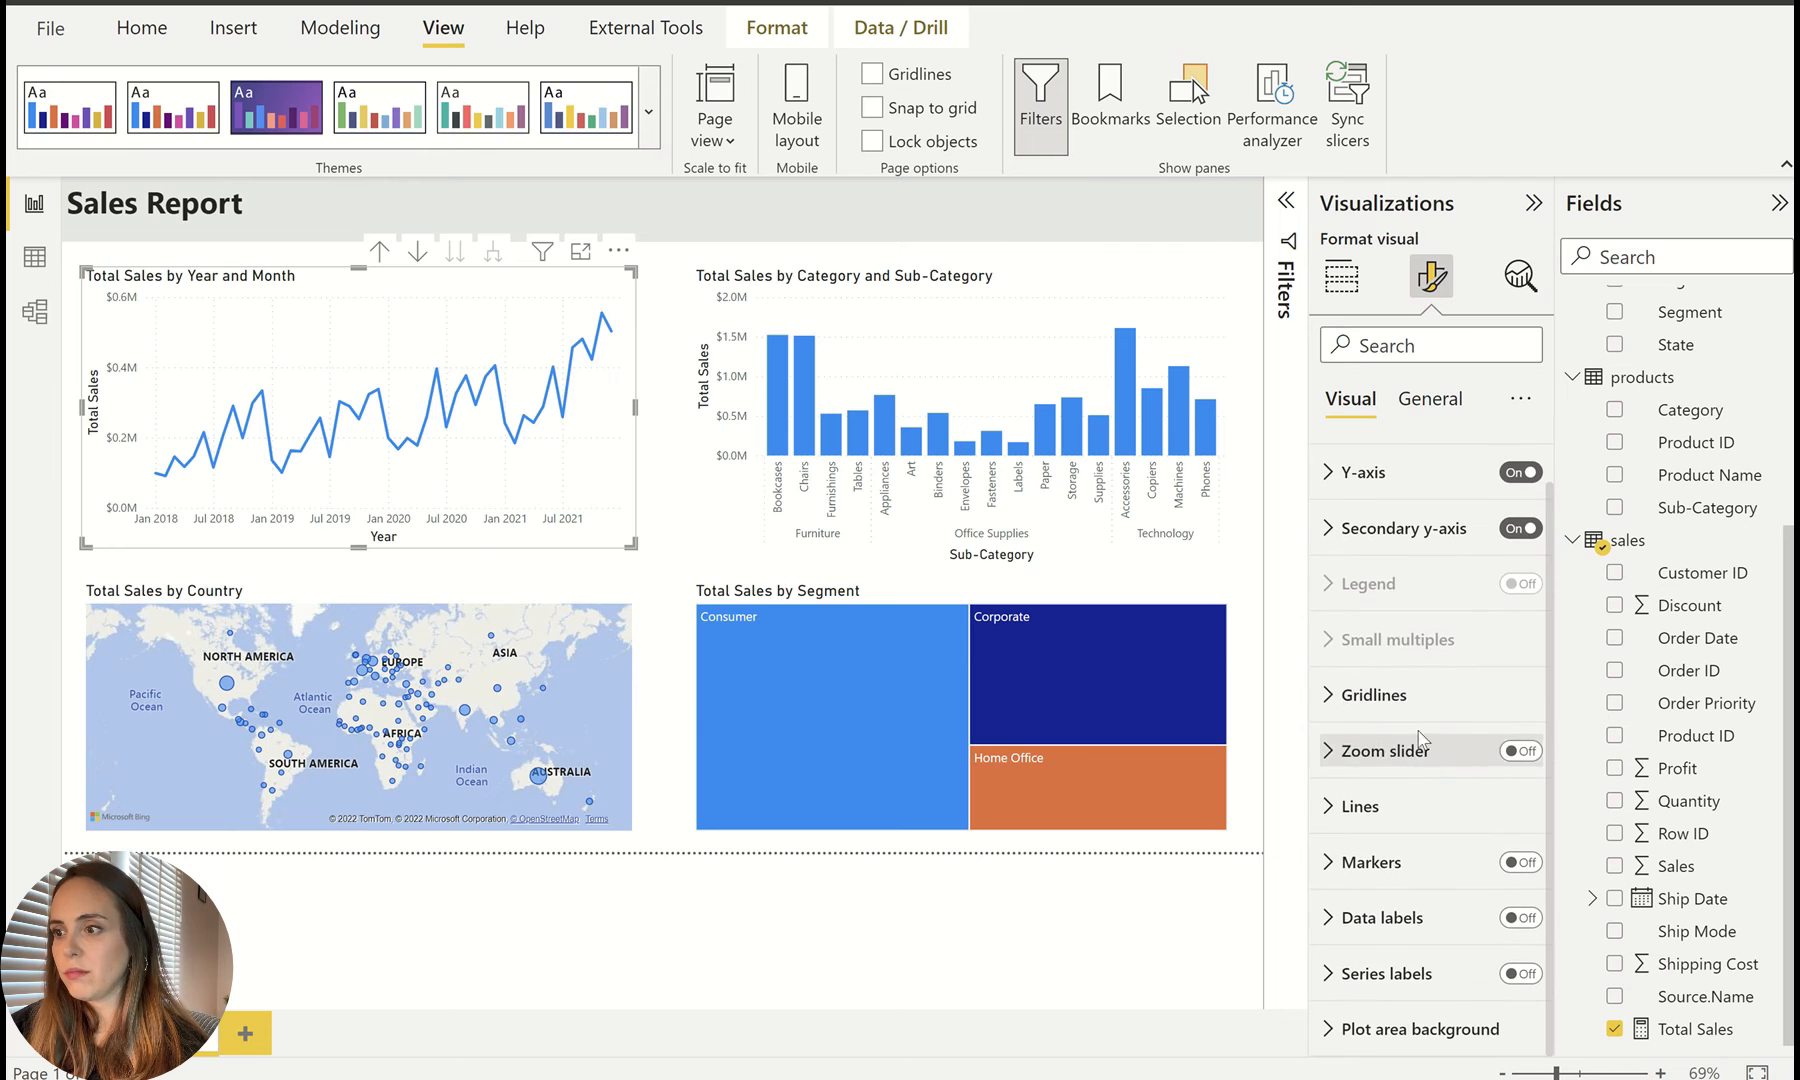
pyautogui.click(1372, 470)
pyautogui.scroll(1, 1390, 560)
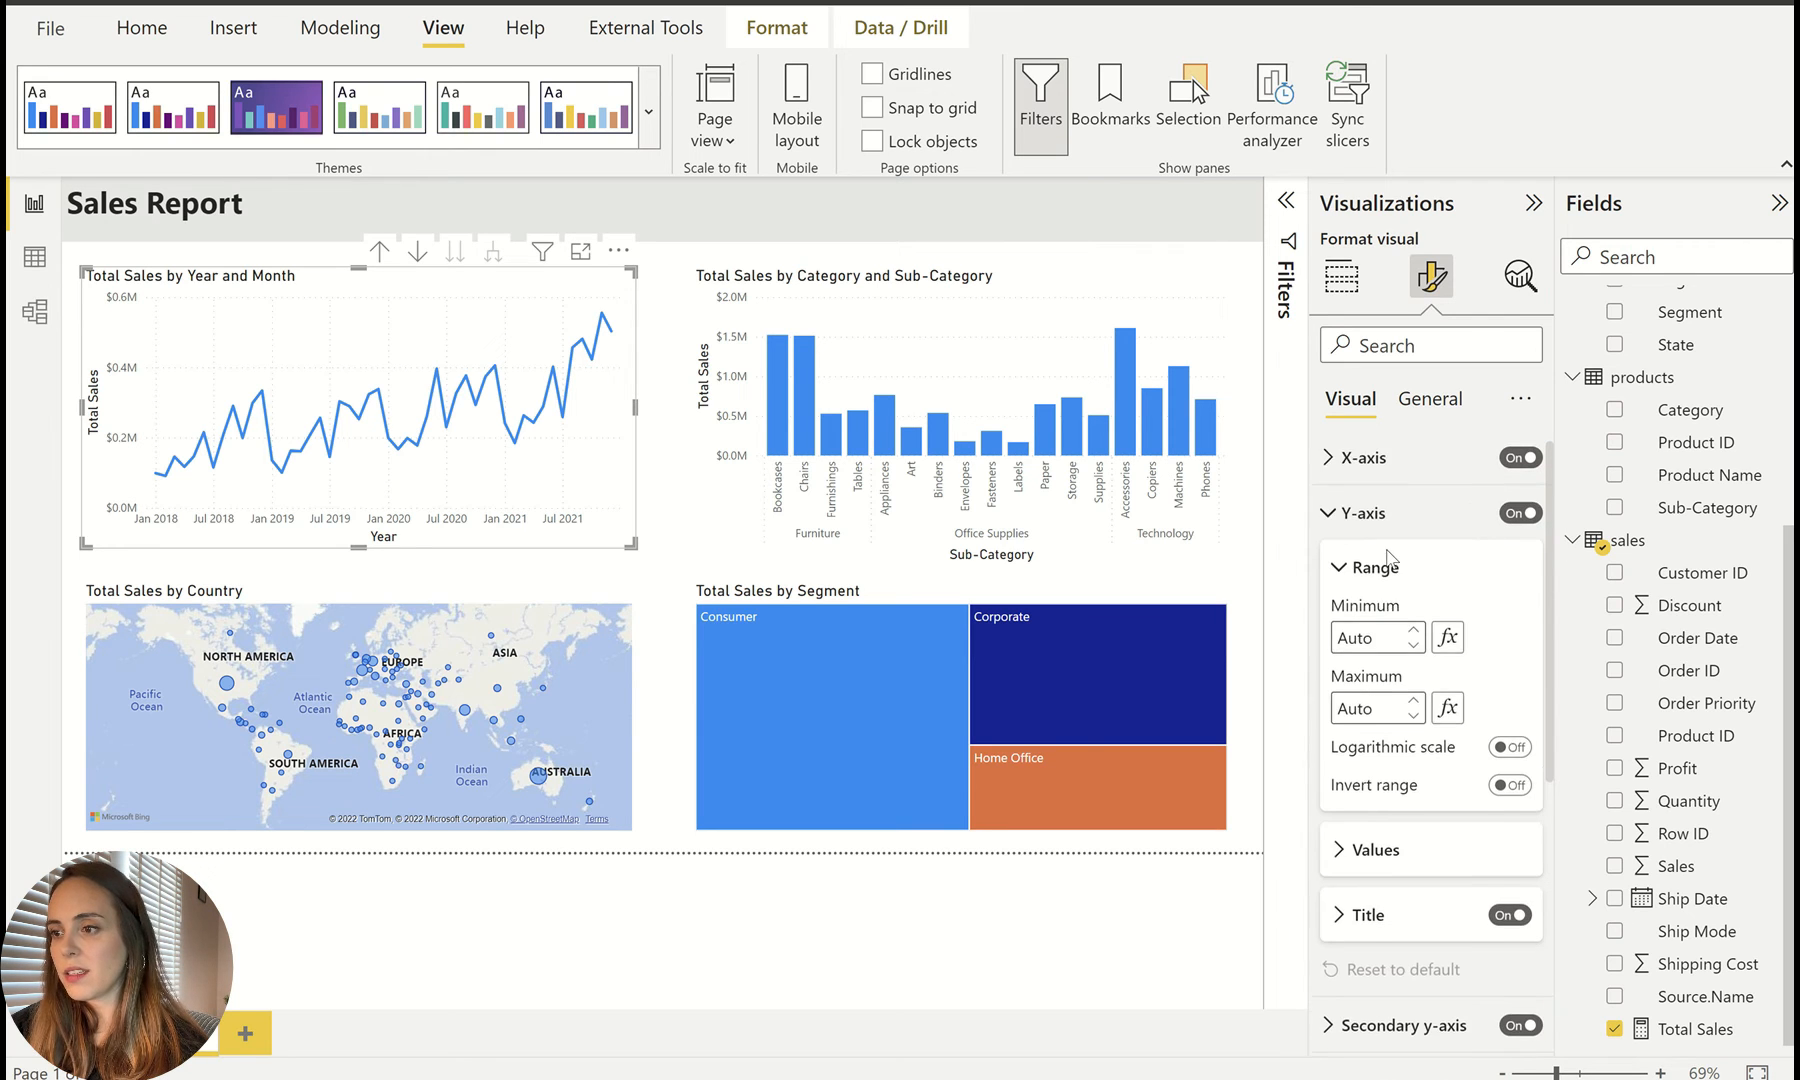
pyautogui.click(1392, 468)
pyautogui.click(1508, 959)
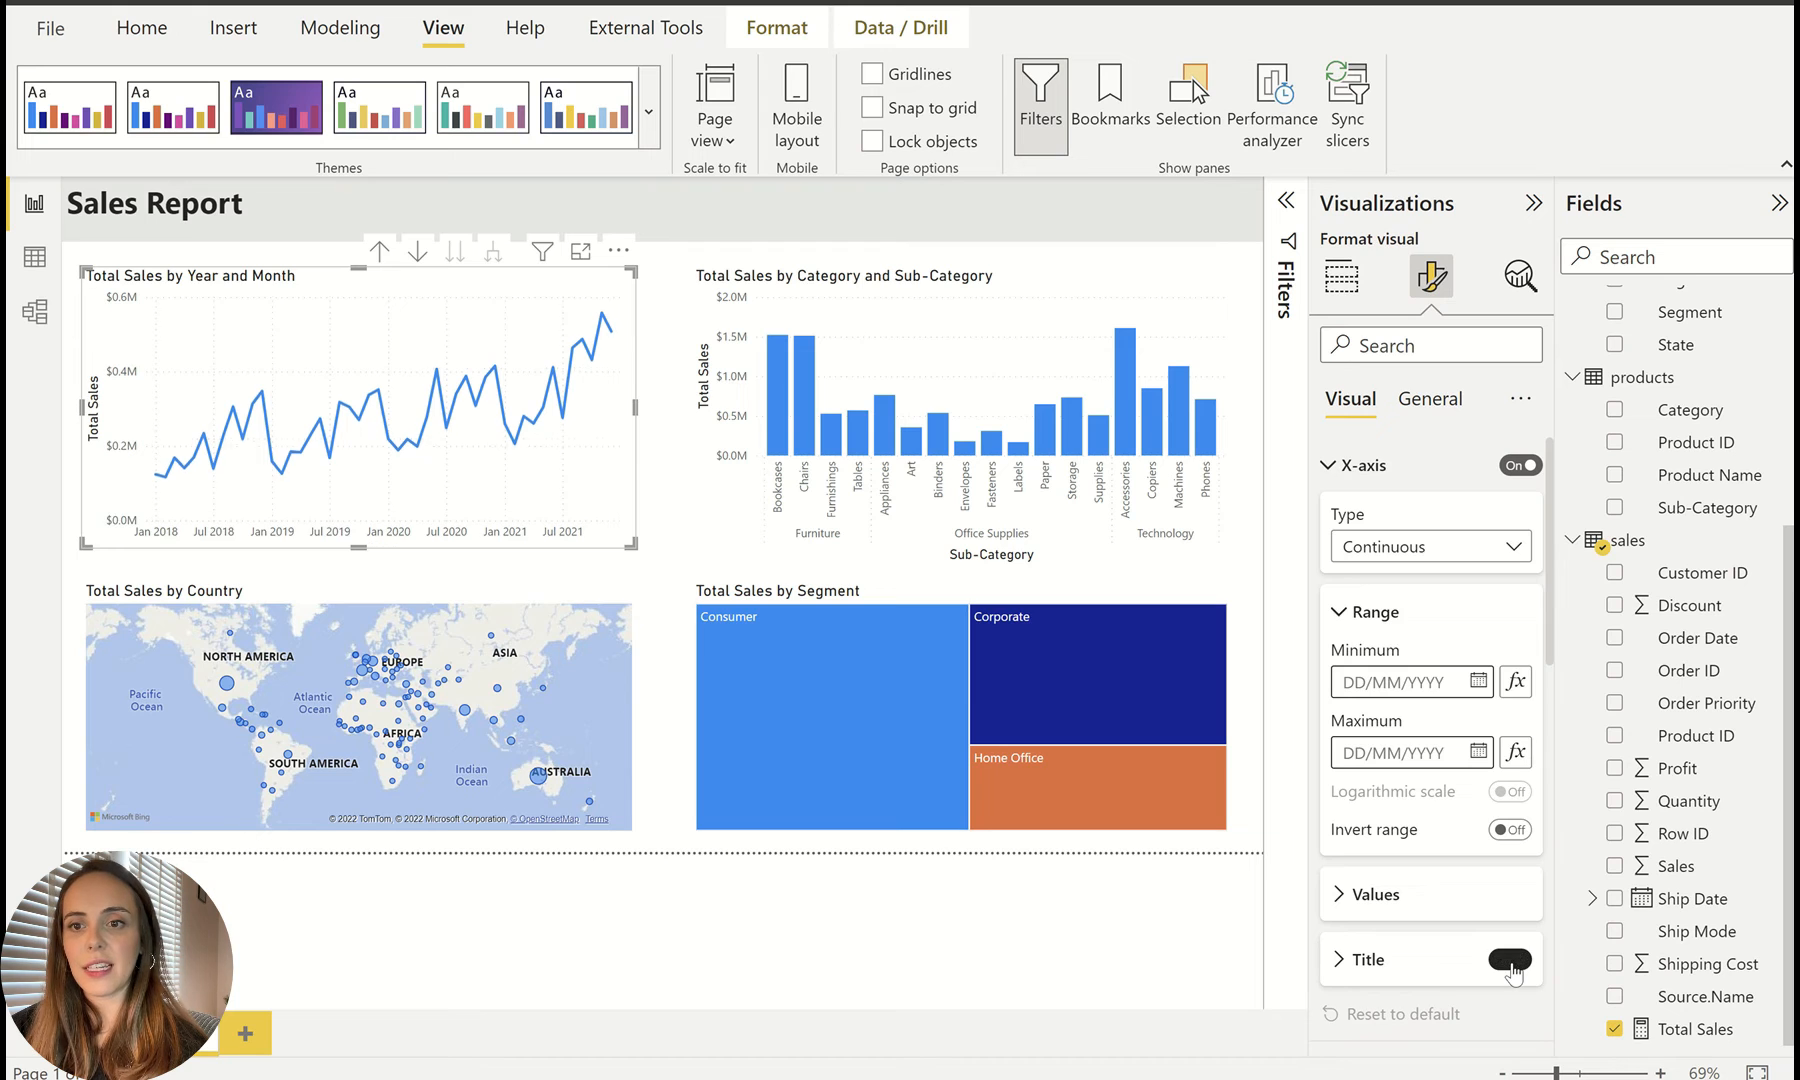
pyautogui.click(1510, 959)
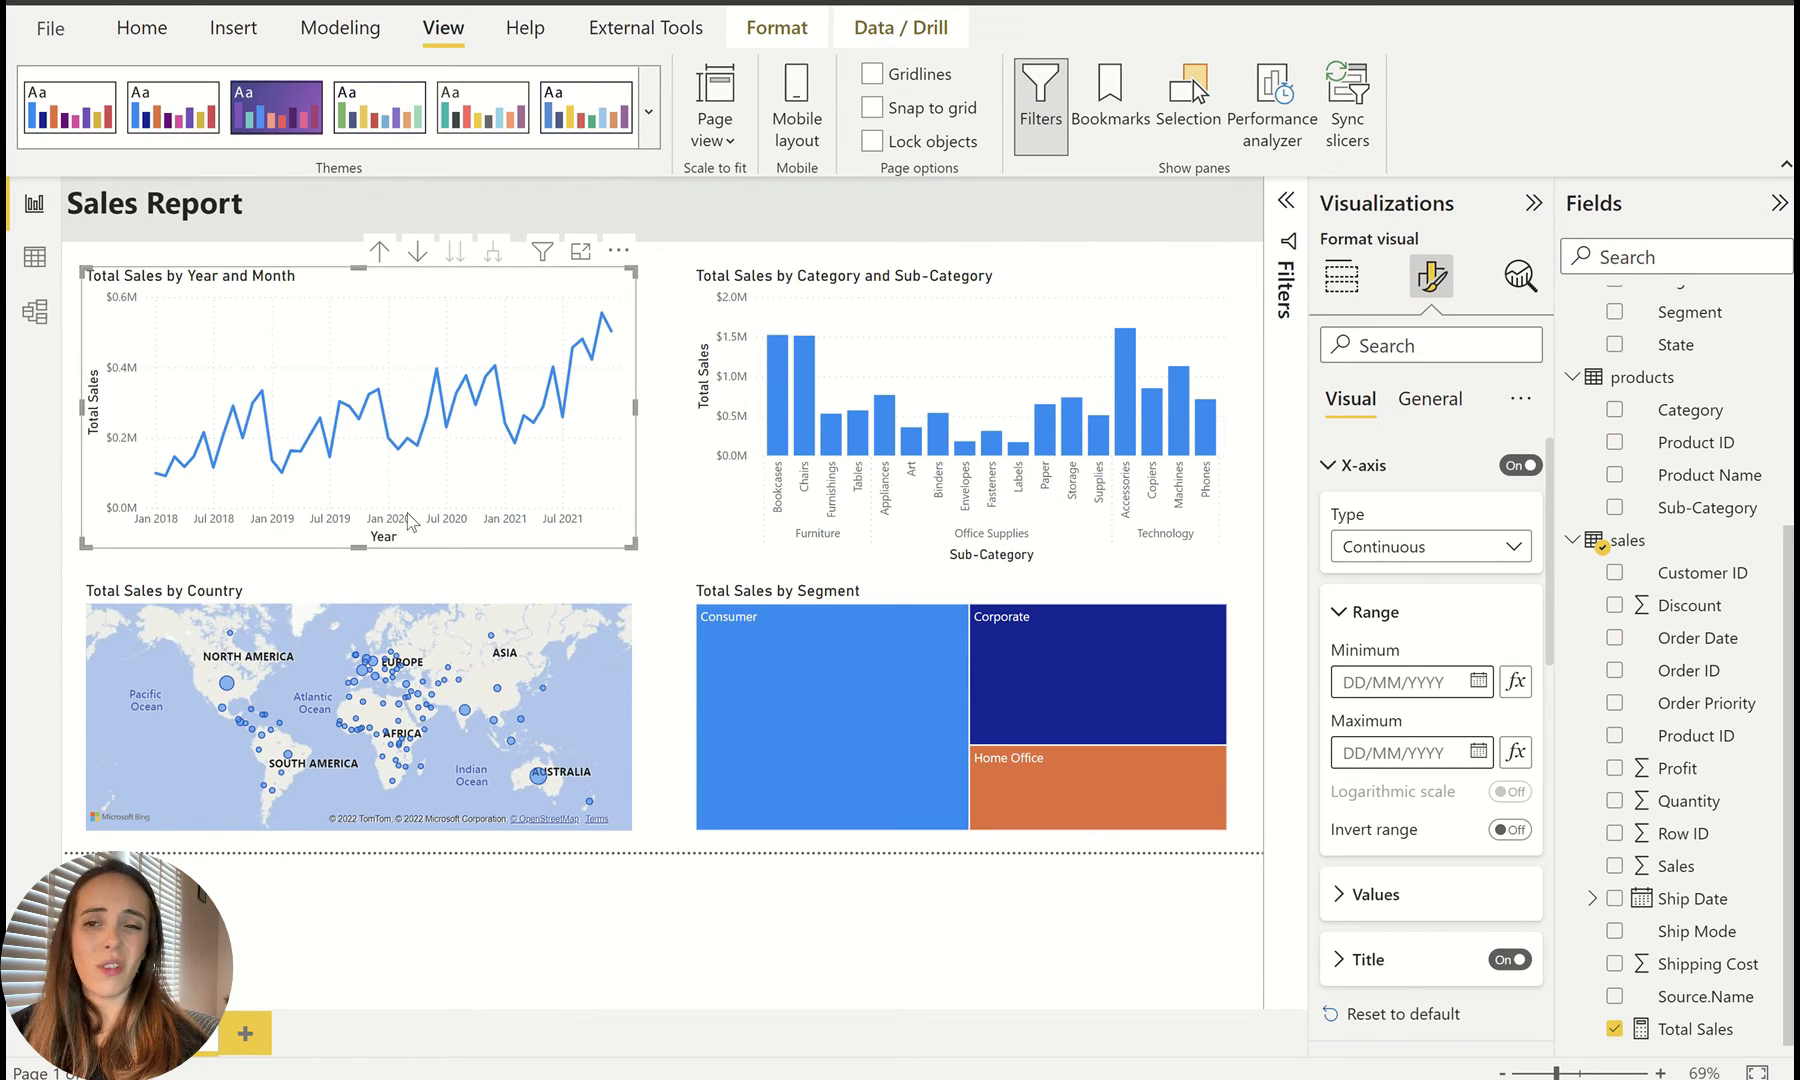
pyautogui.click(1510, 959)
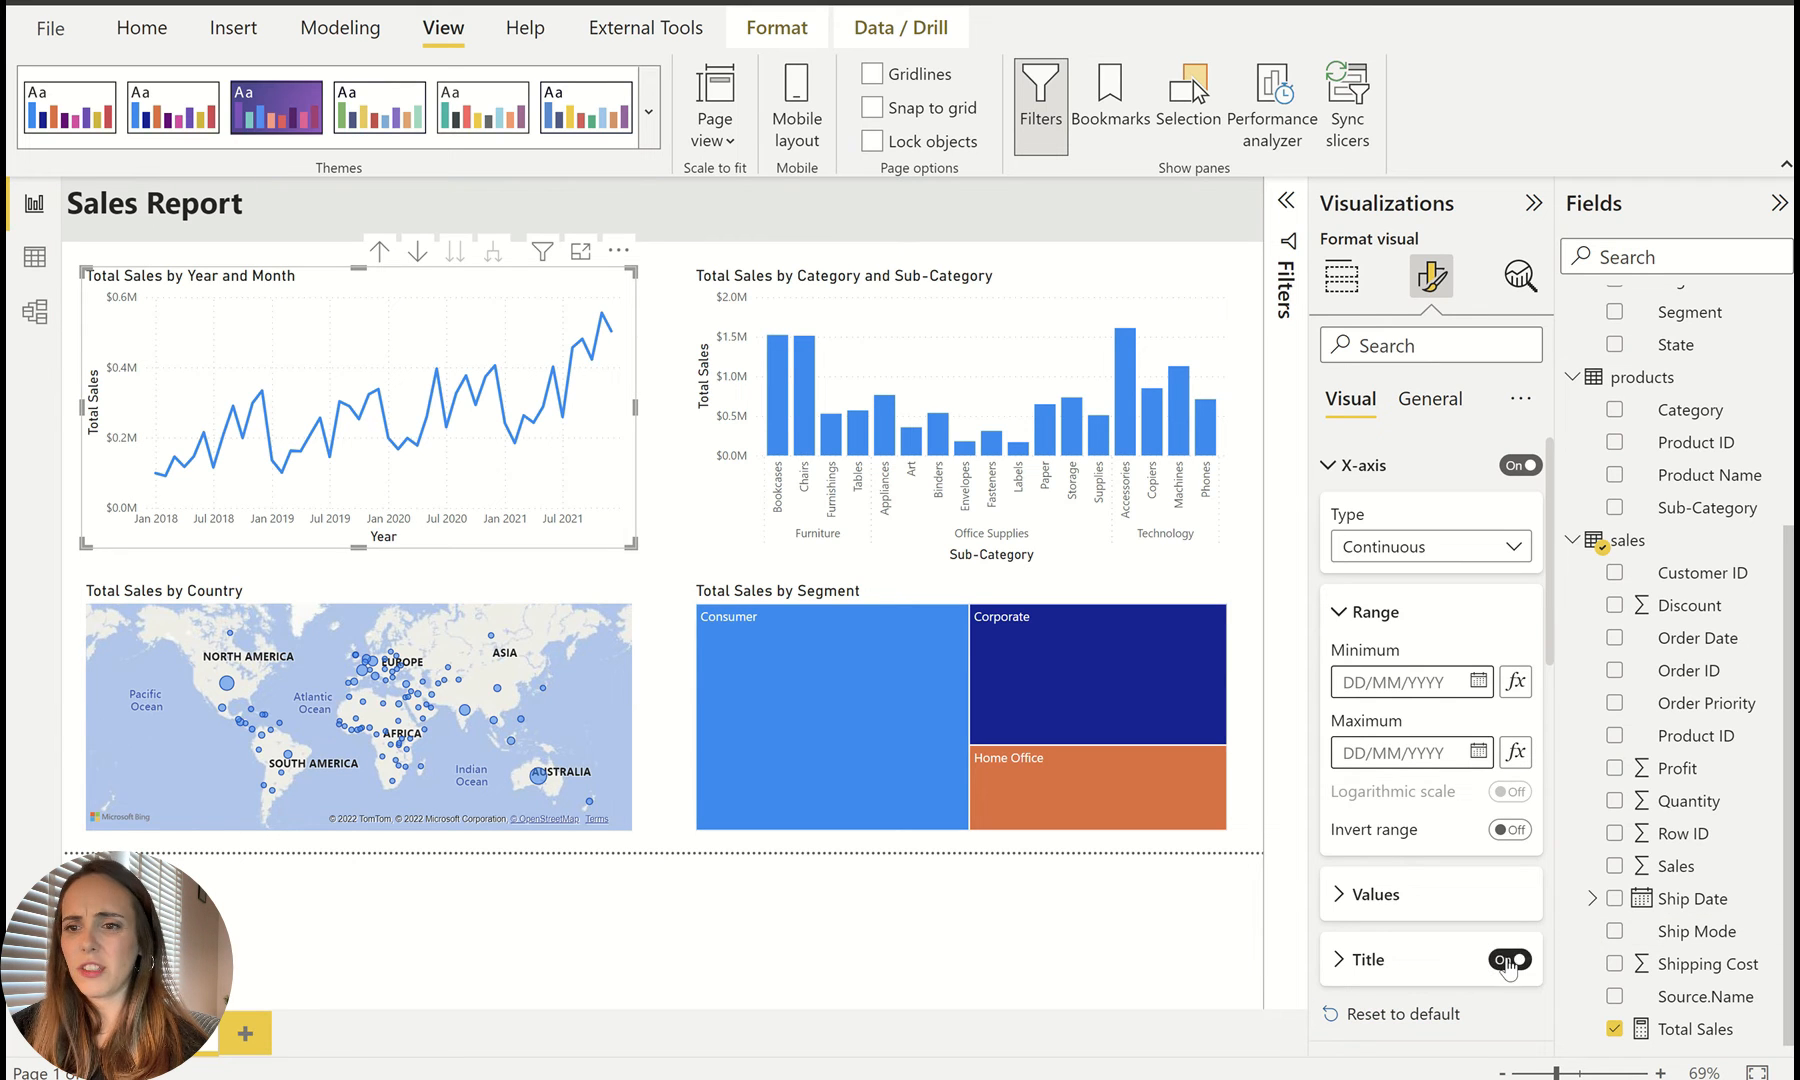
# Step: Turn off the line chart's Y-axis title
pyautogui.click(1377, 468)
pyautogui.click(1512, 923)
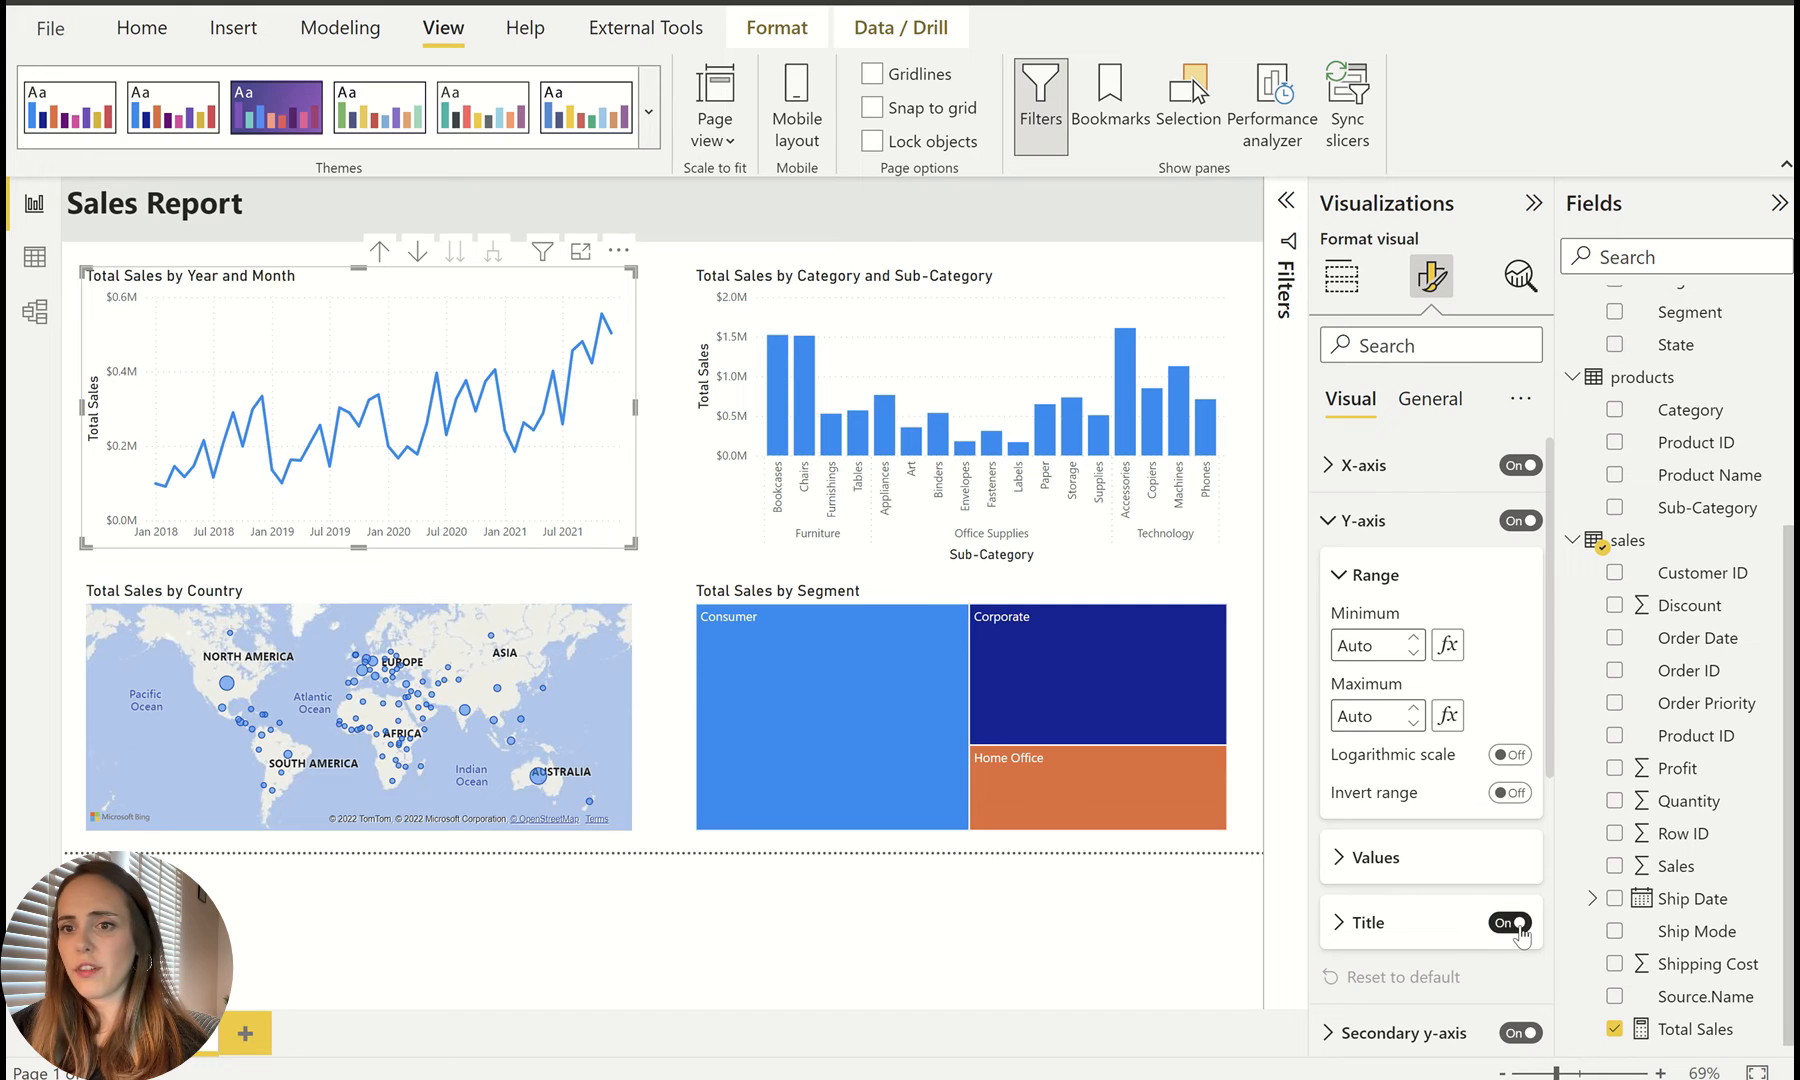
pyautogui.click(1516, 924)
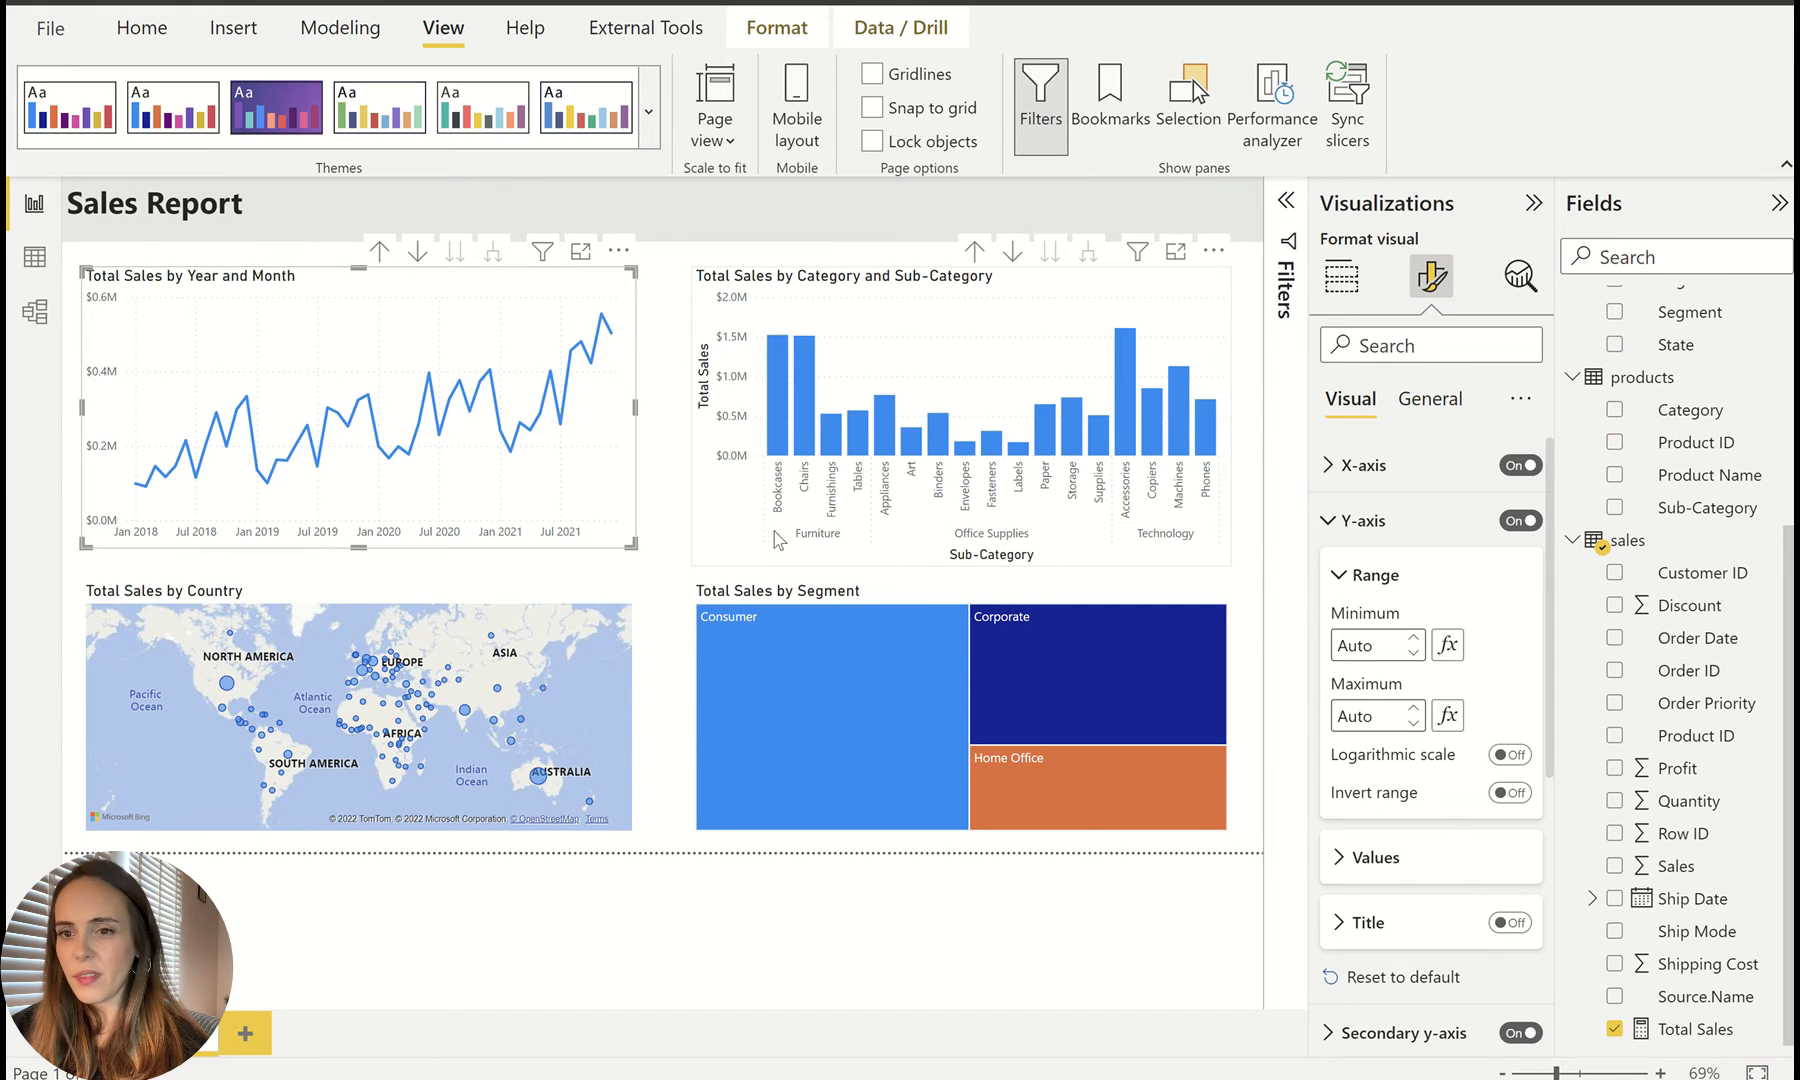
# Step: Change the line chart's title text to "Sales Over Time"
pyautogui.click(1432, 402)
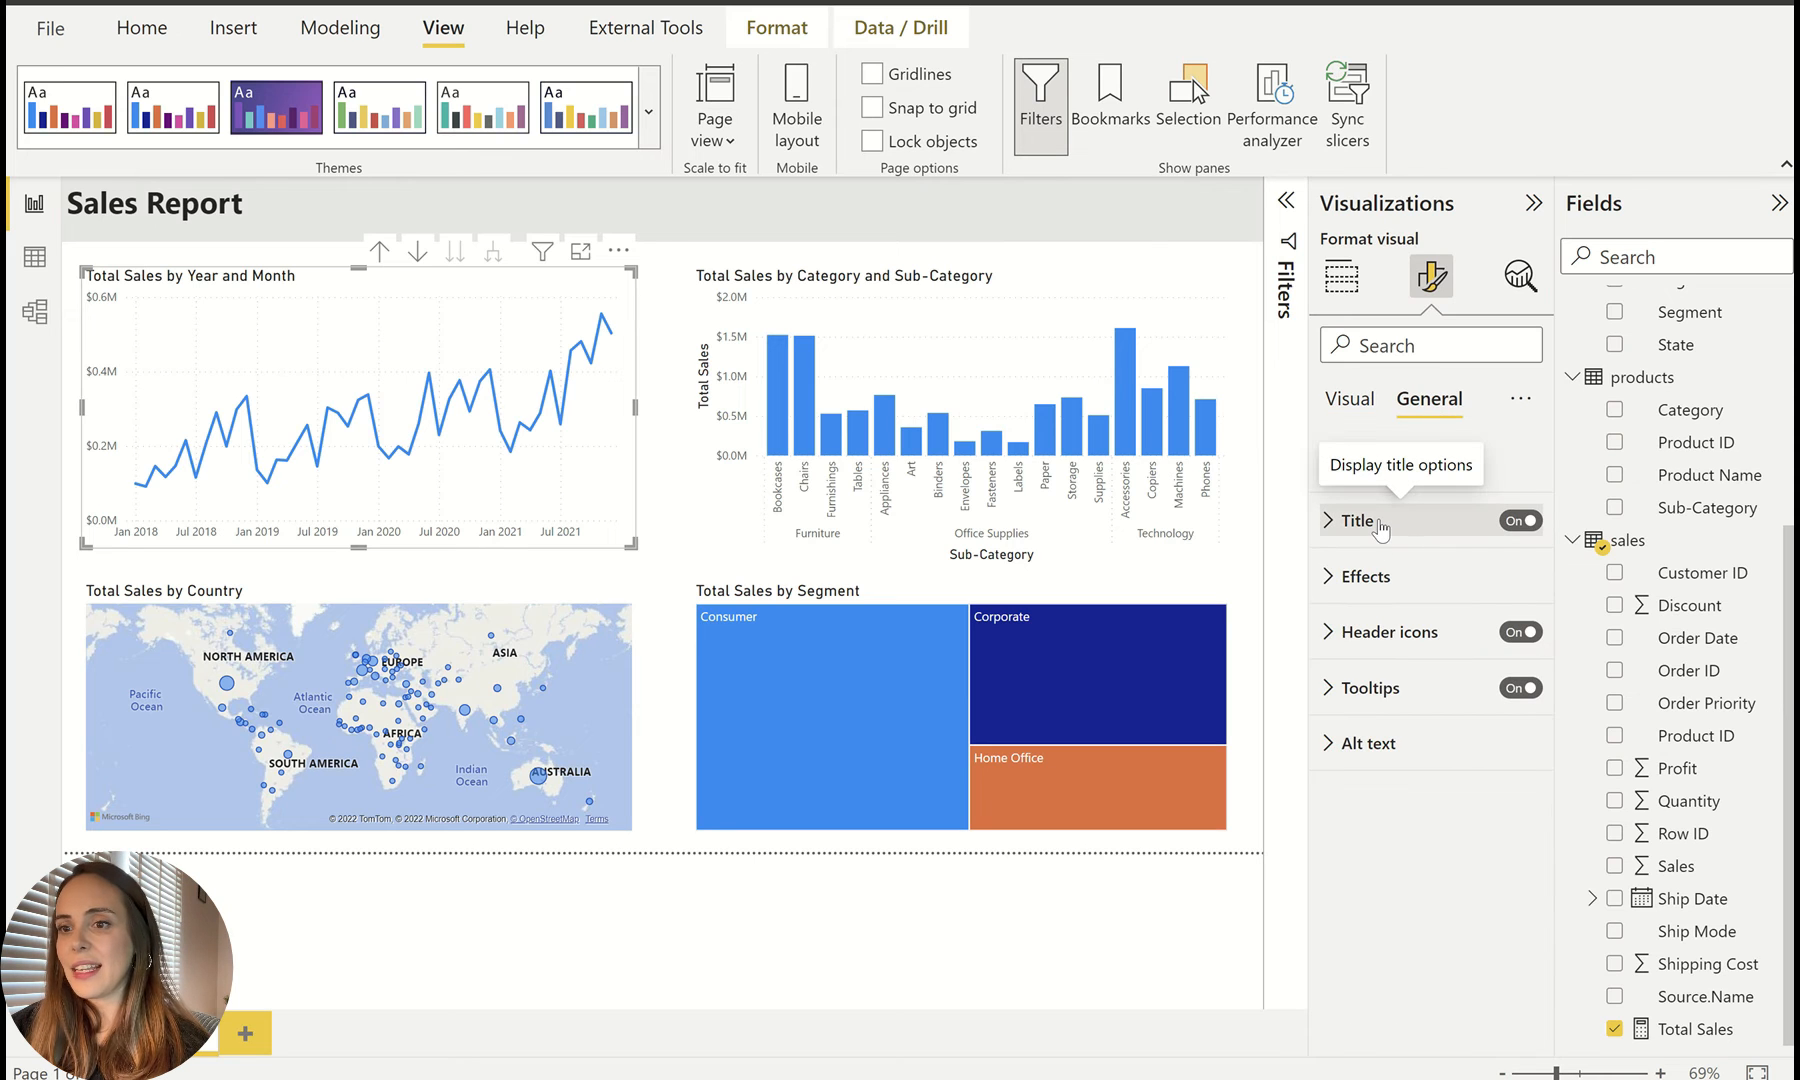
pyautogui.click(1382, 540)
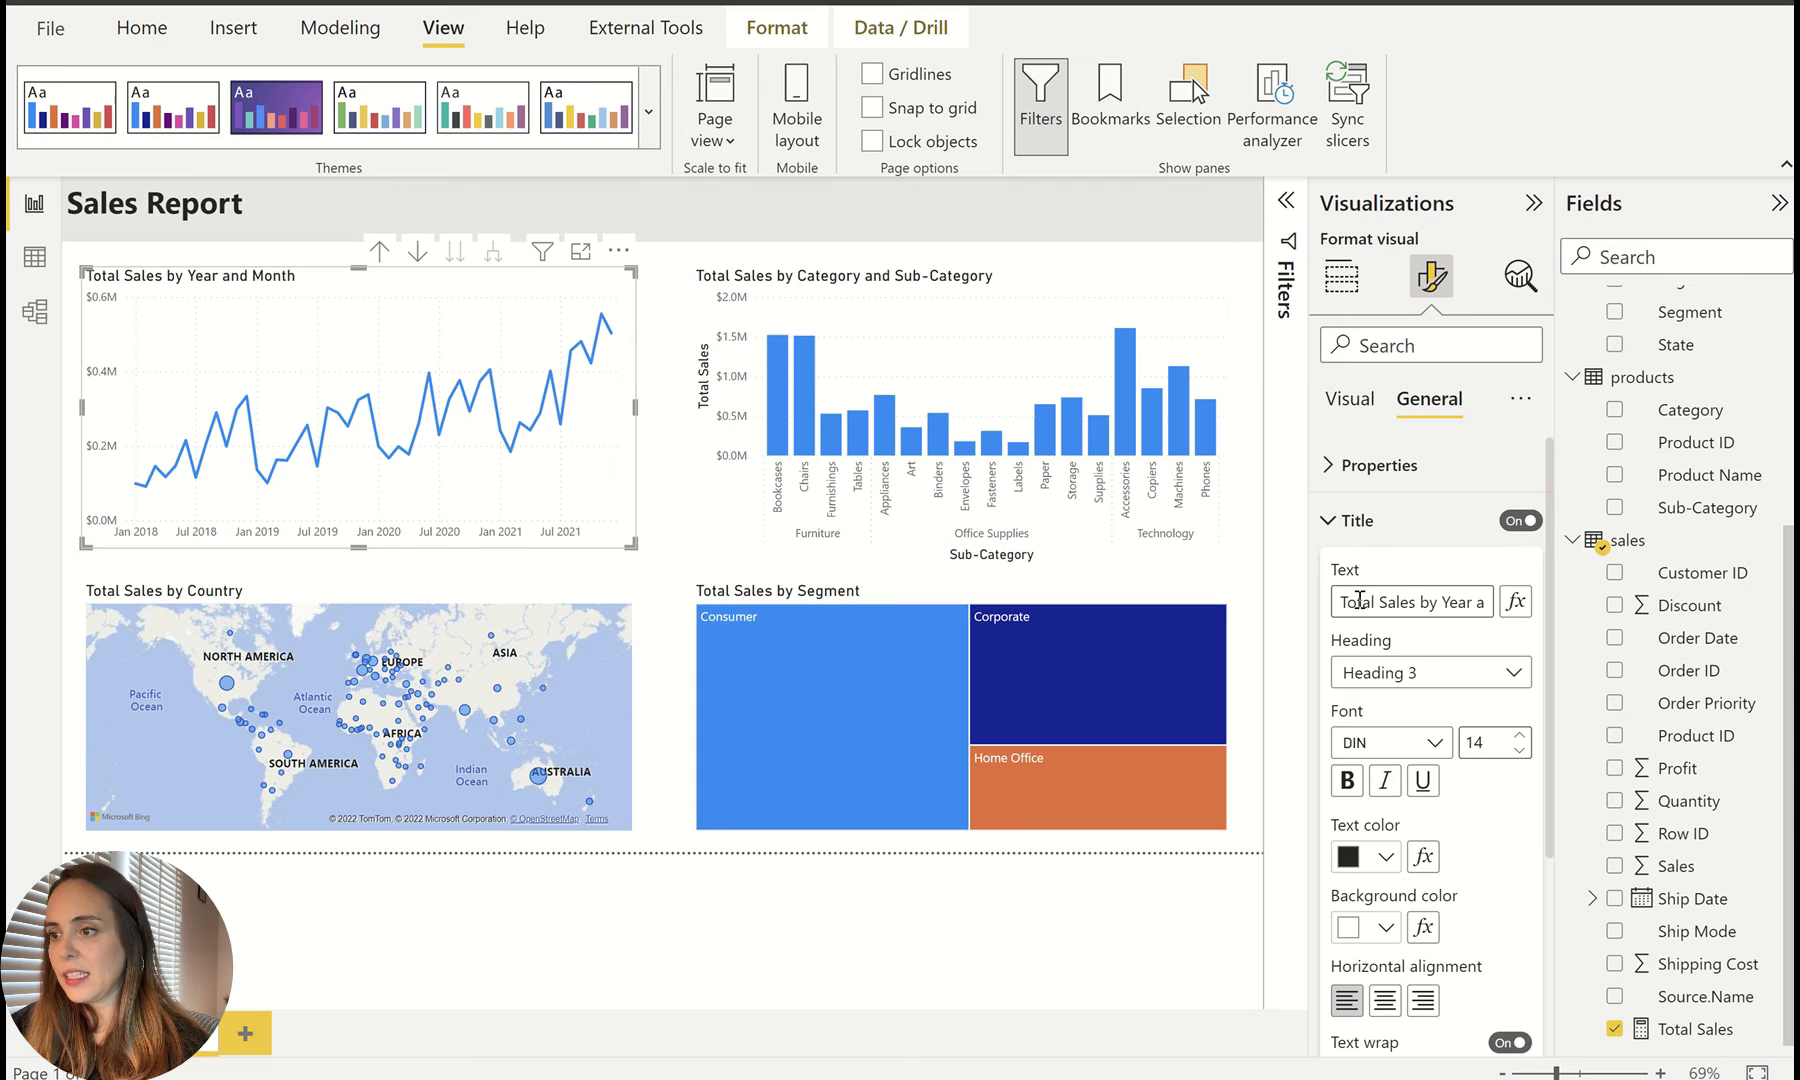
pyautogui.doubleClick(1380, 598)
pyautogui.press('BackSpace')
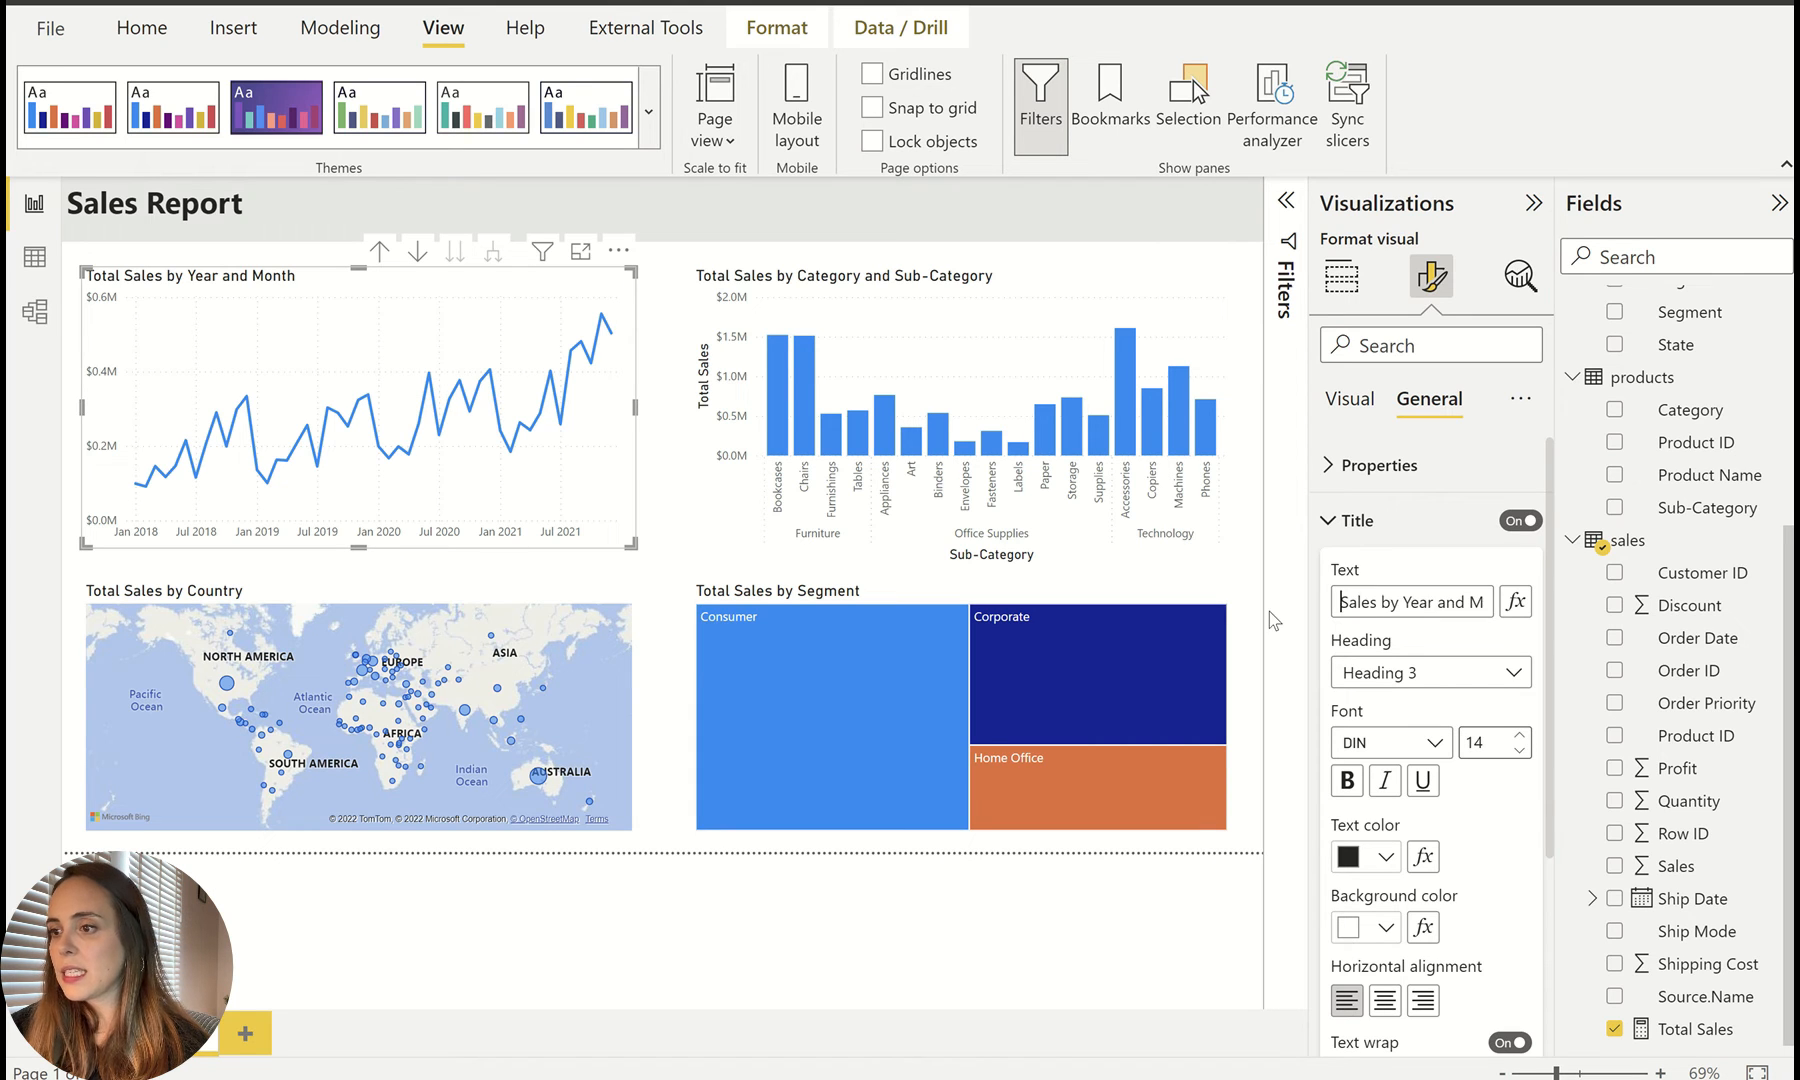
pyautogui.moveTo(1378, 598); pyautogui.dragTo(1665, 615)
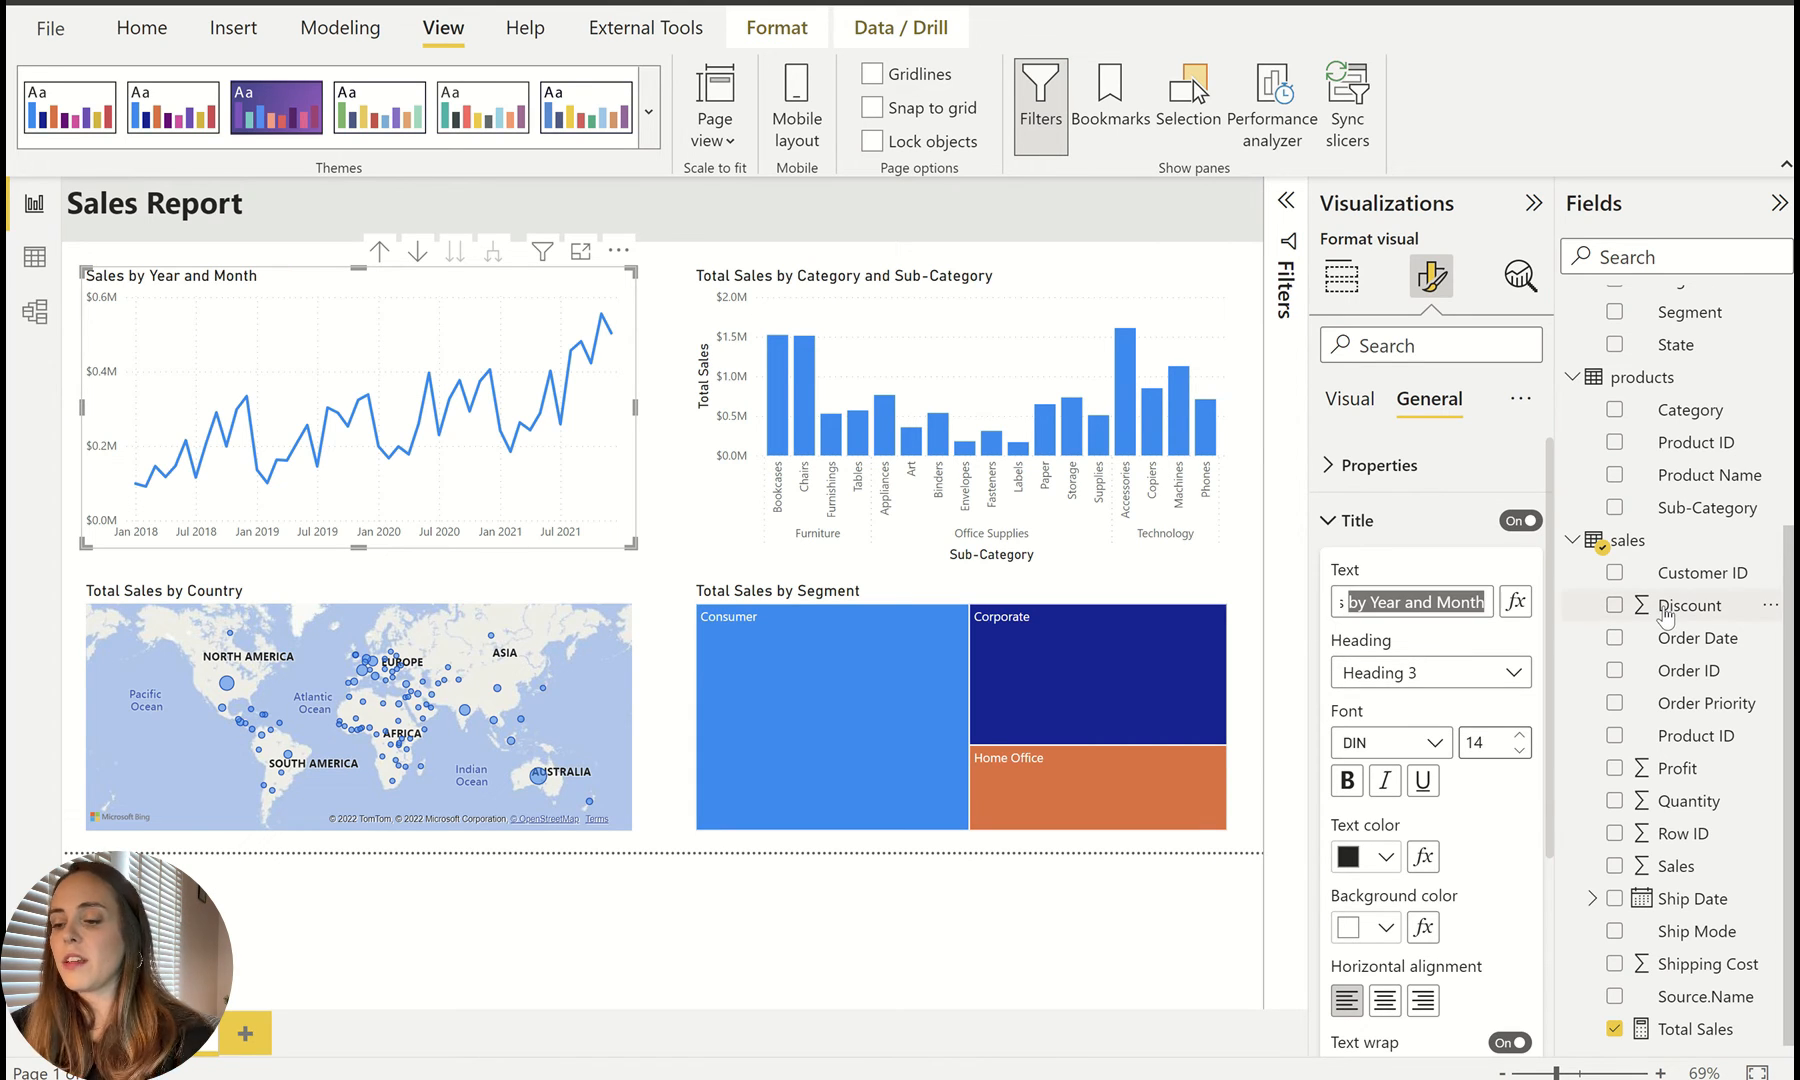
pyautogui.write('Over Time')
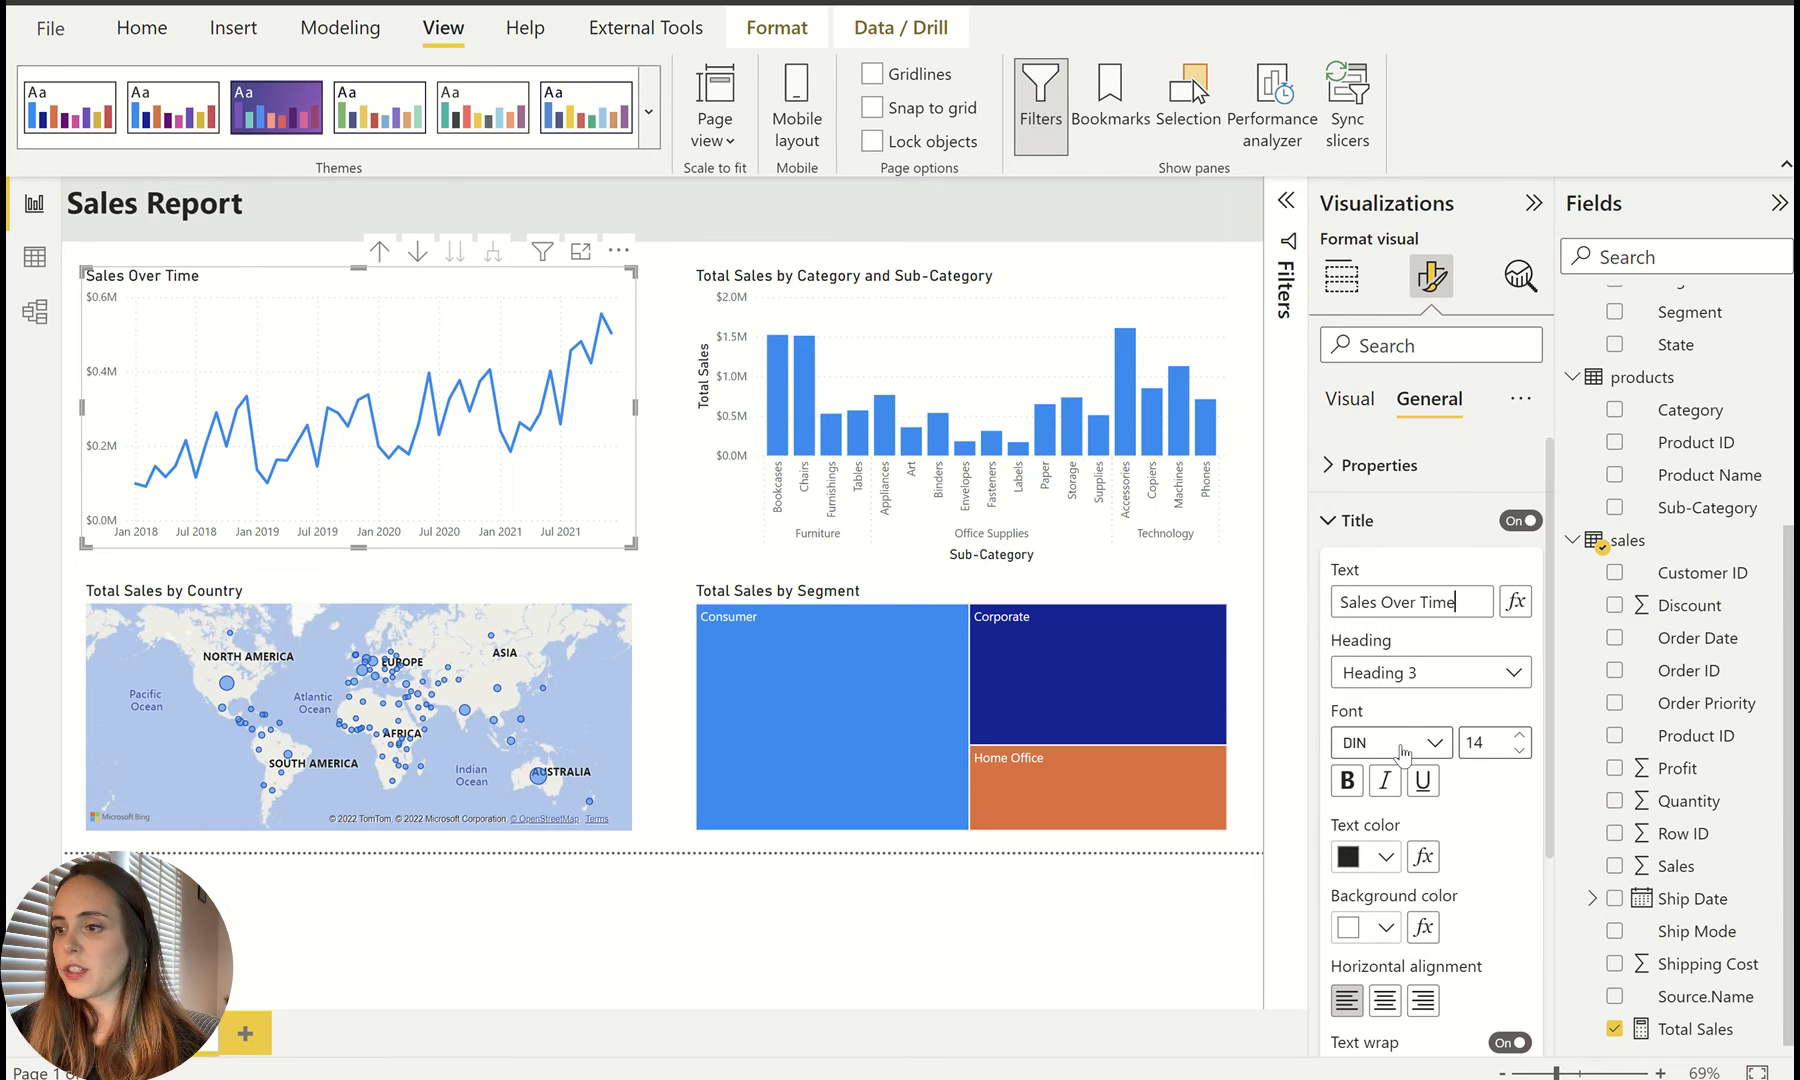
# Step: Set the line chart title's font to Segoe UI Light at size 16 and collapse the Y-axis and Title settings
pyautogui.click(1434, 742)
pyautogui.scroll(-3, 1467, 550)
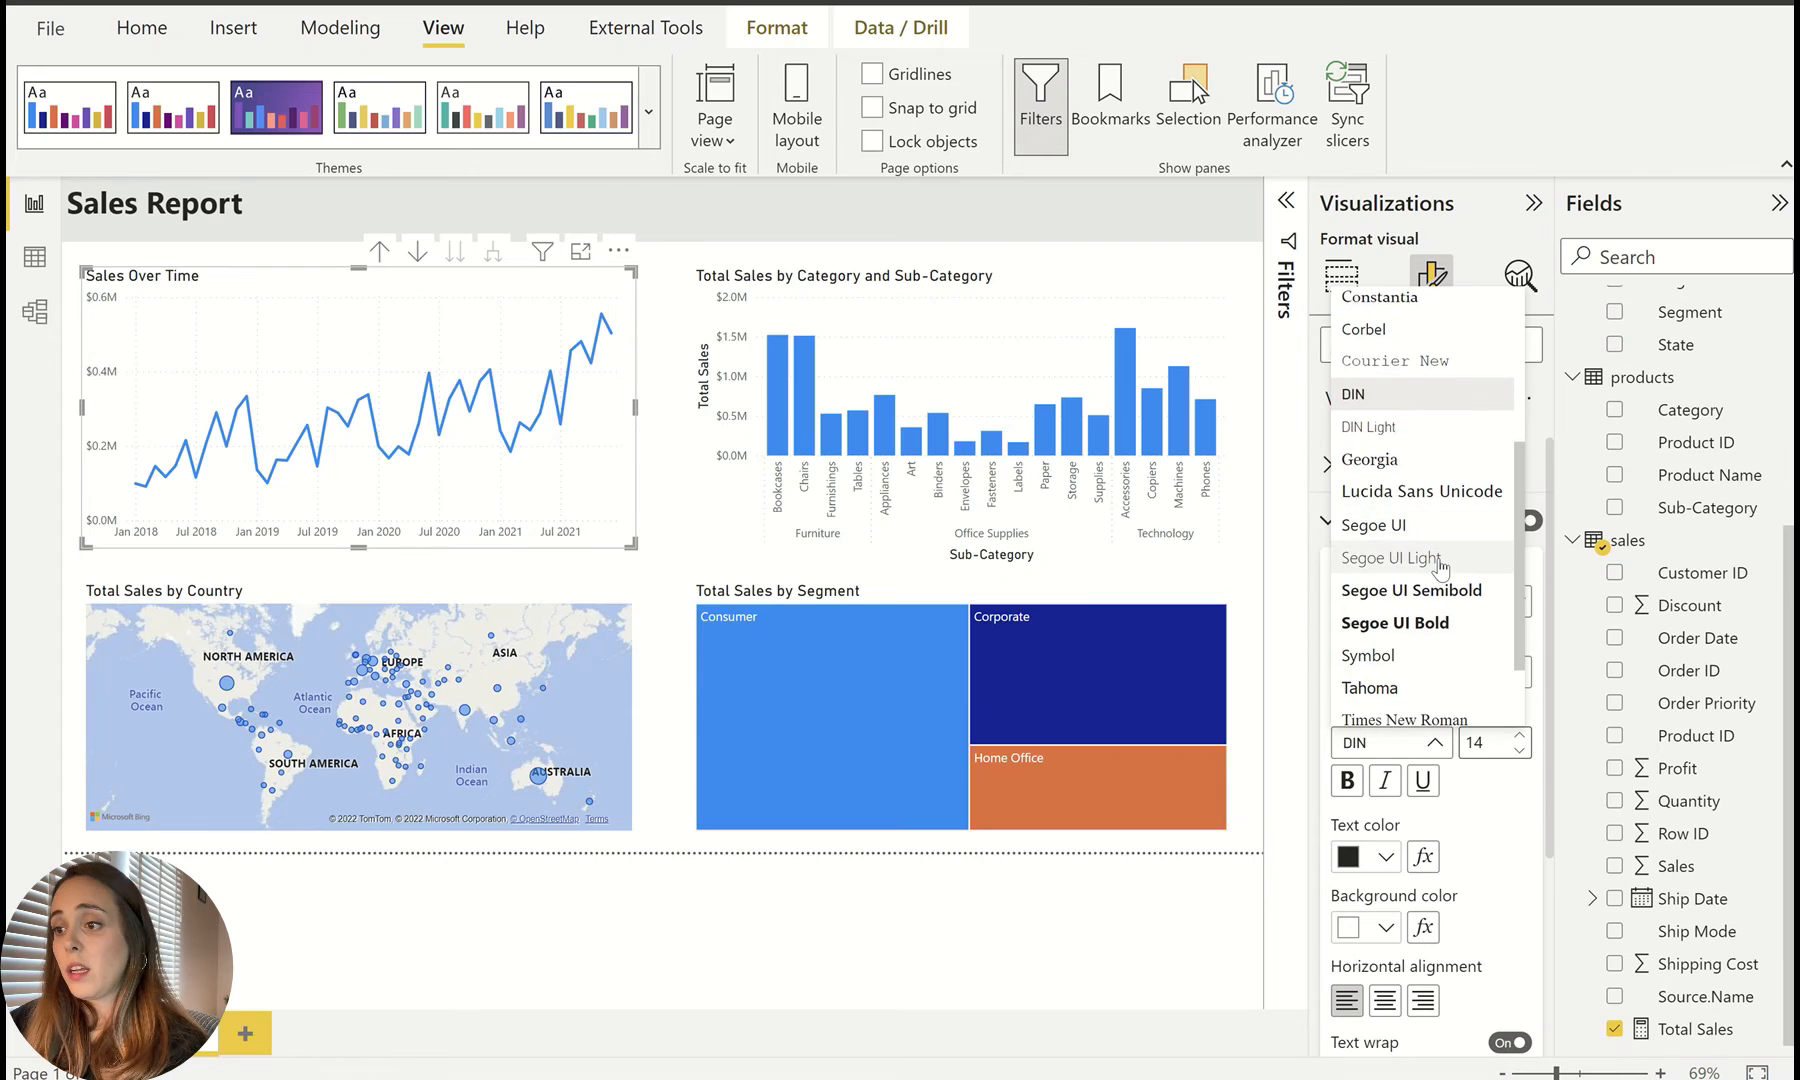
pyautogui.click(1470, 563)
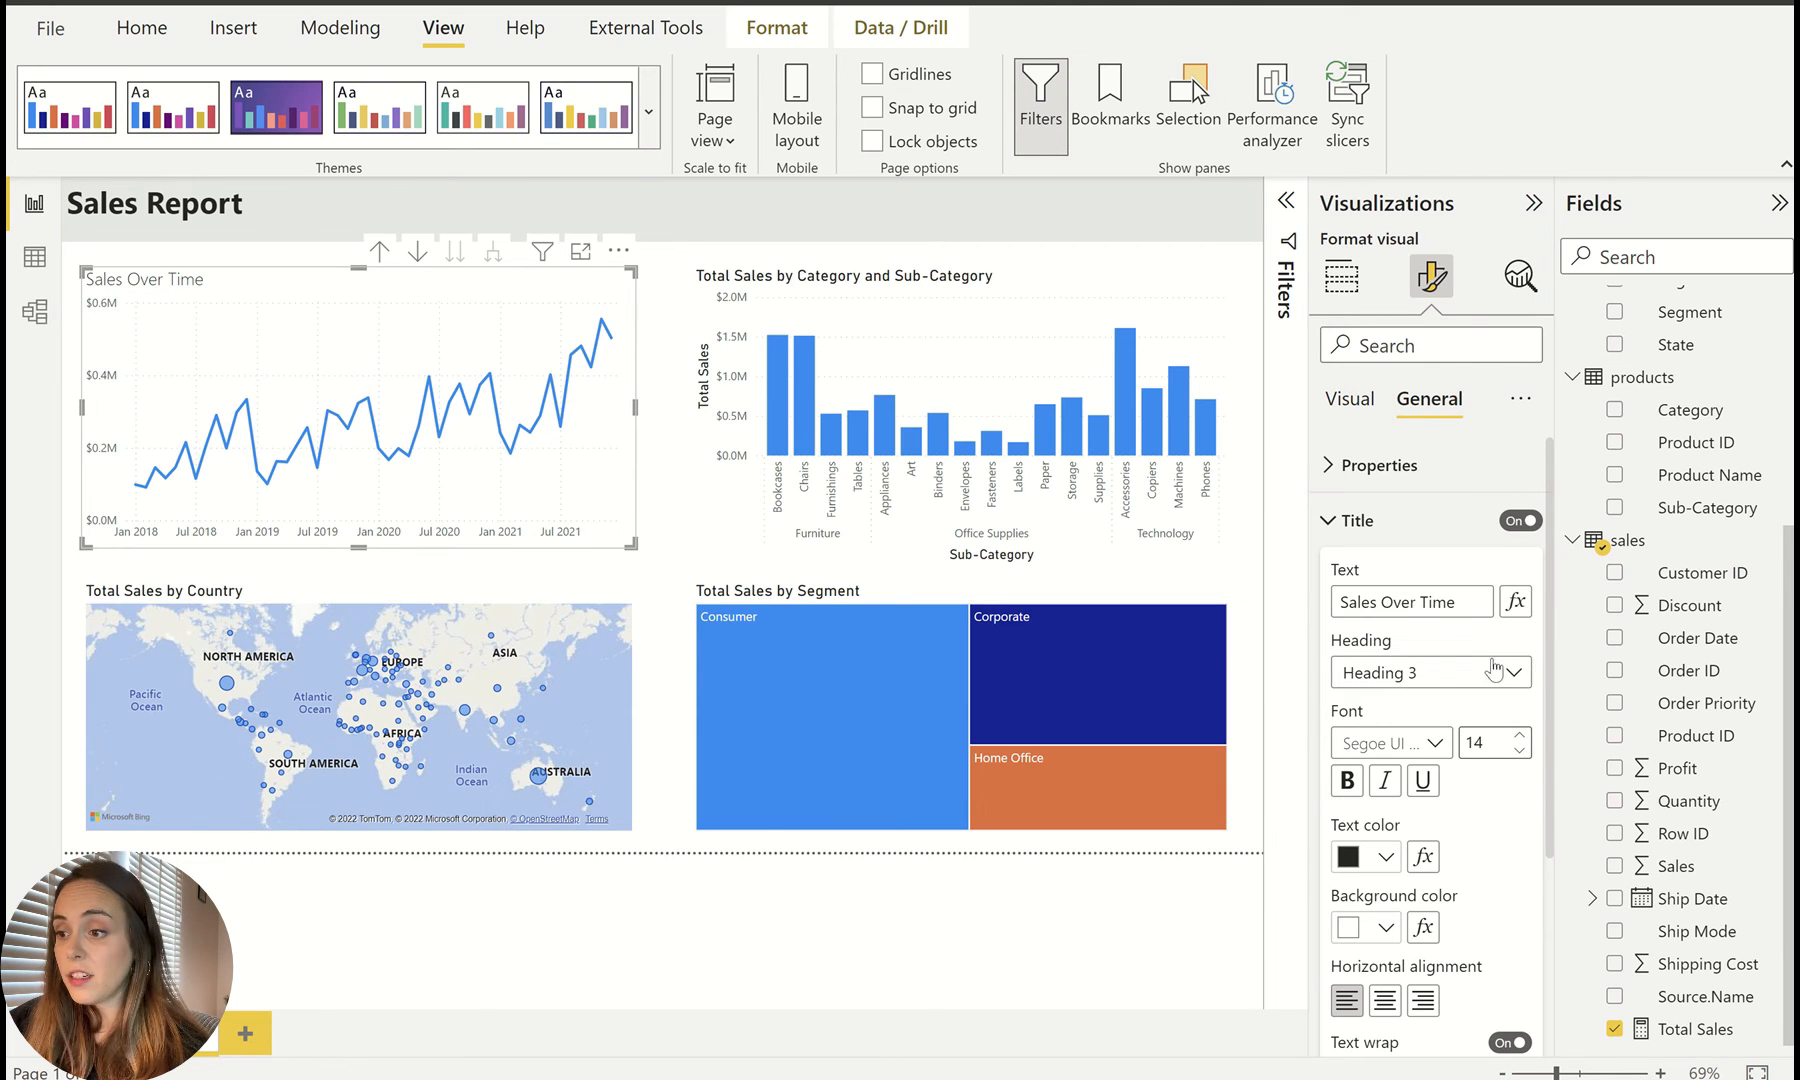
pyautogui.click(1519, 737)
pyautogui.click(1519, 737)
pyautogui.click(1362, 400)
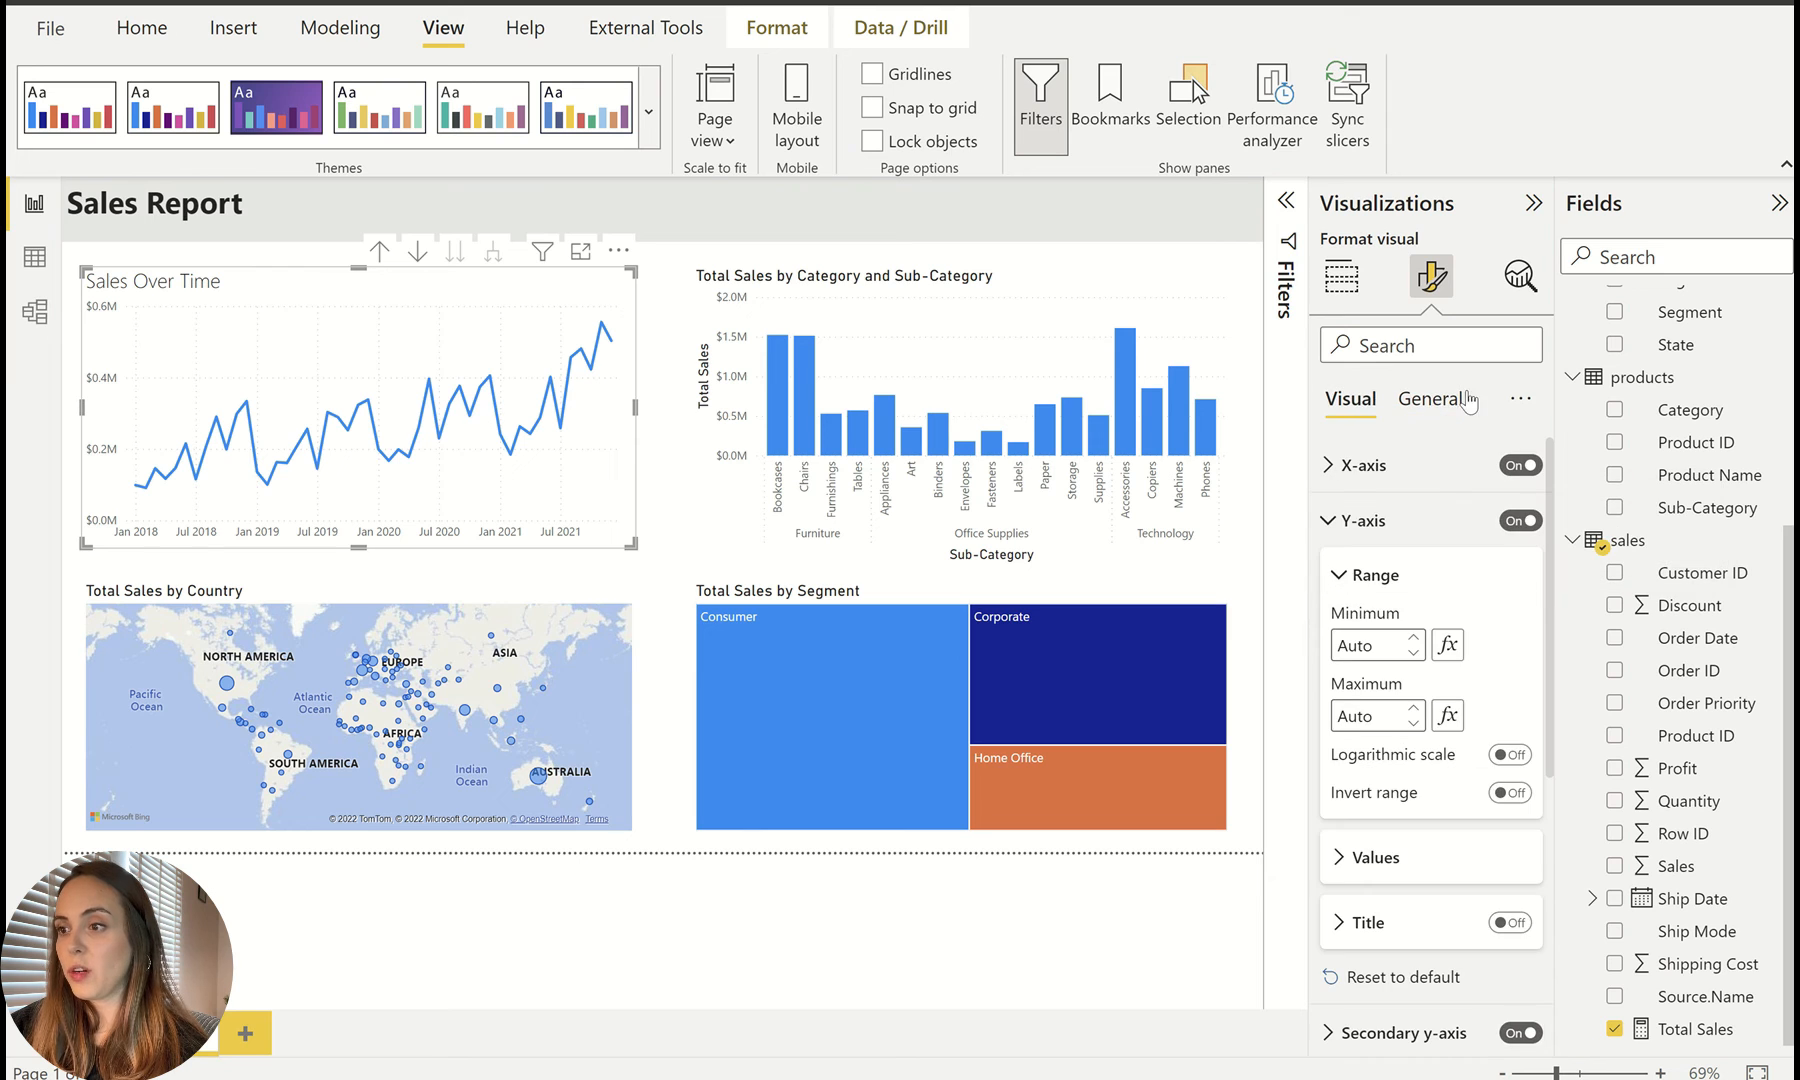
pyautogui.click(1362, 512)
pyautogui.click(1432, 400)
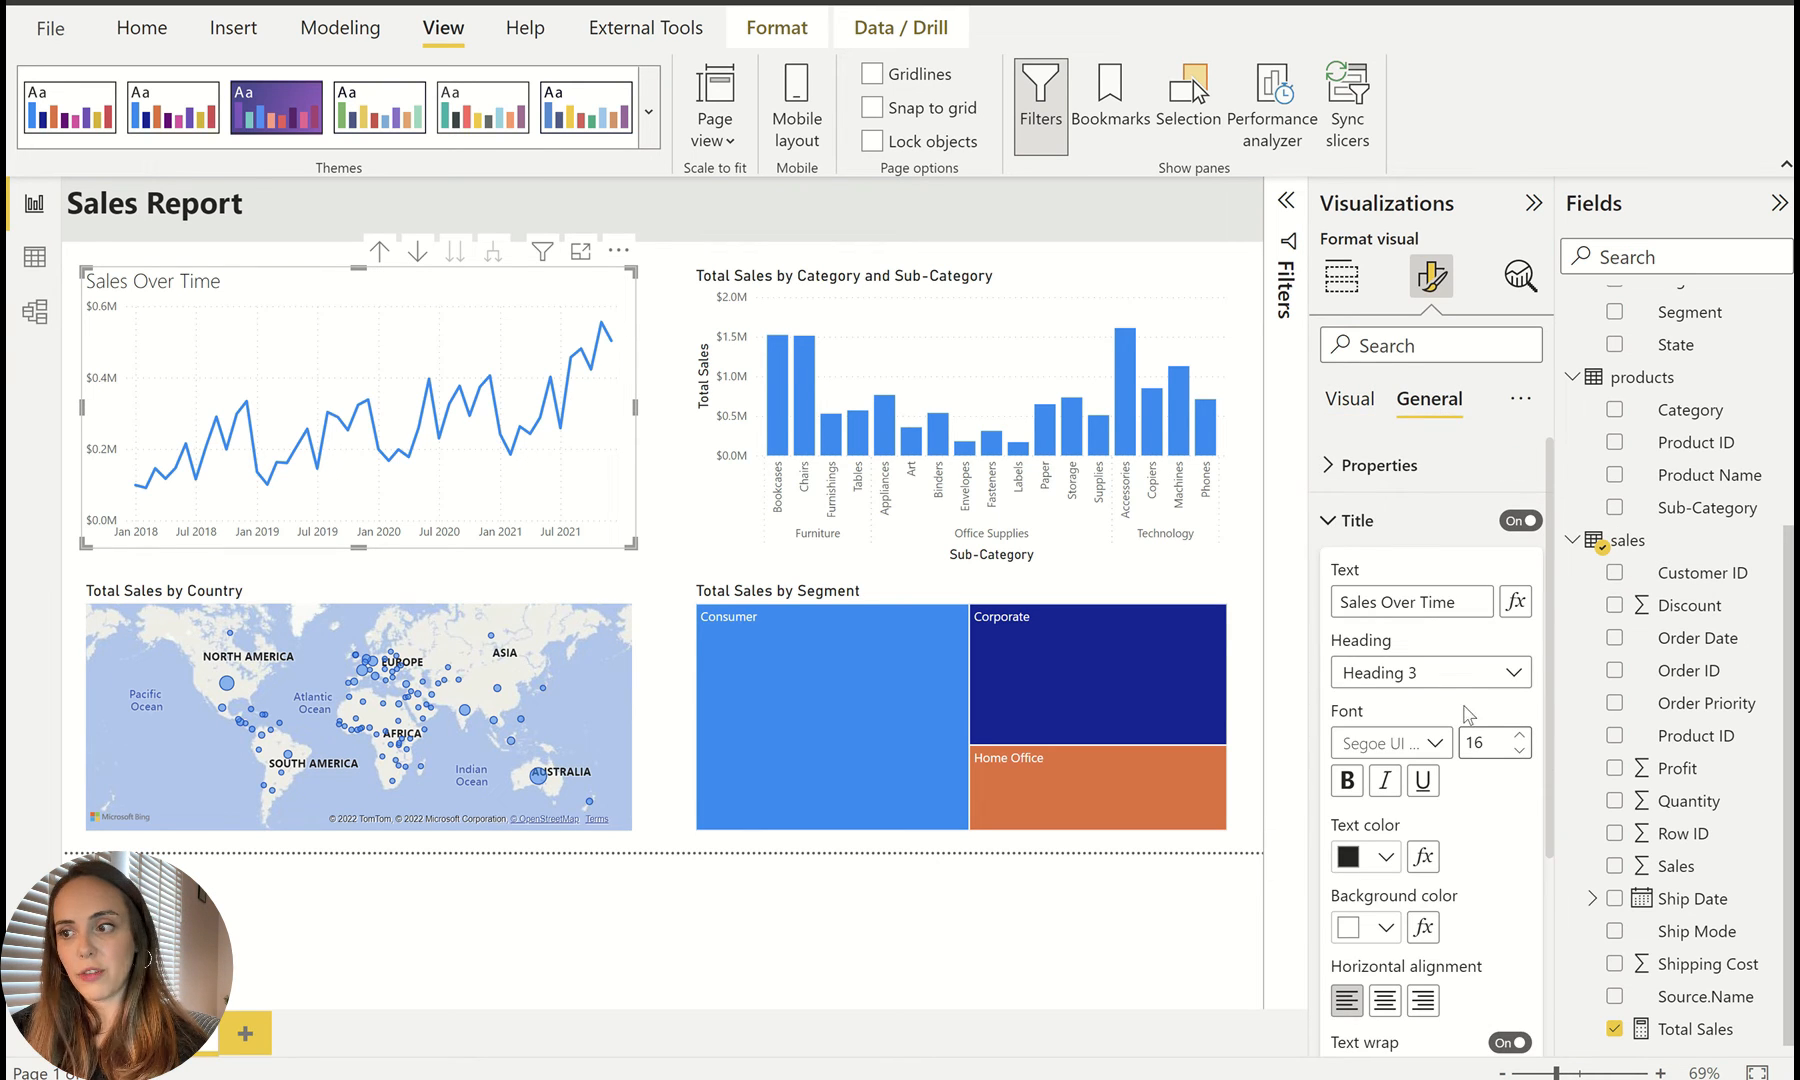
pyautogui.click(1395, 521)
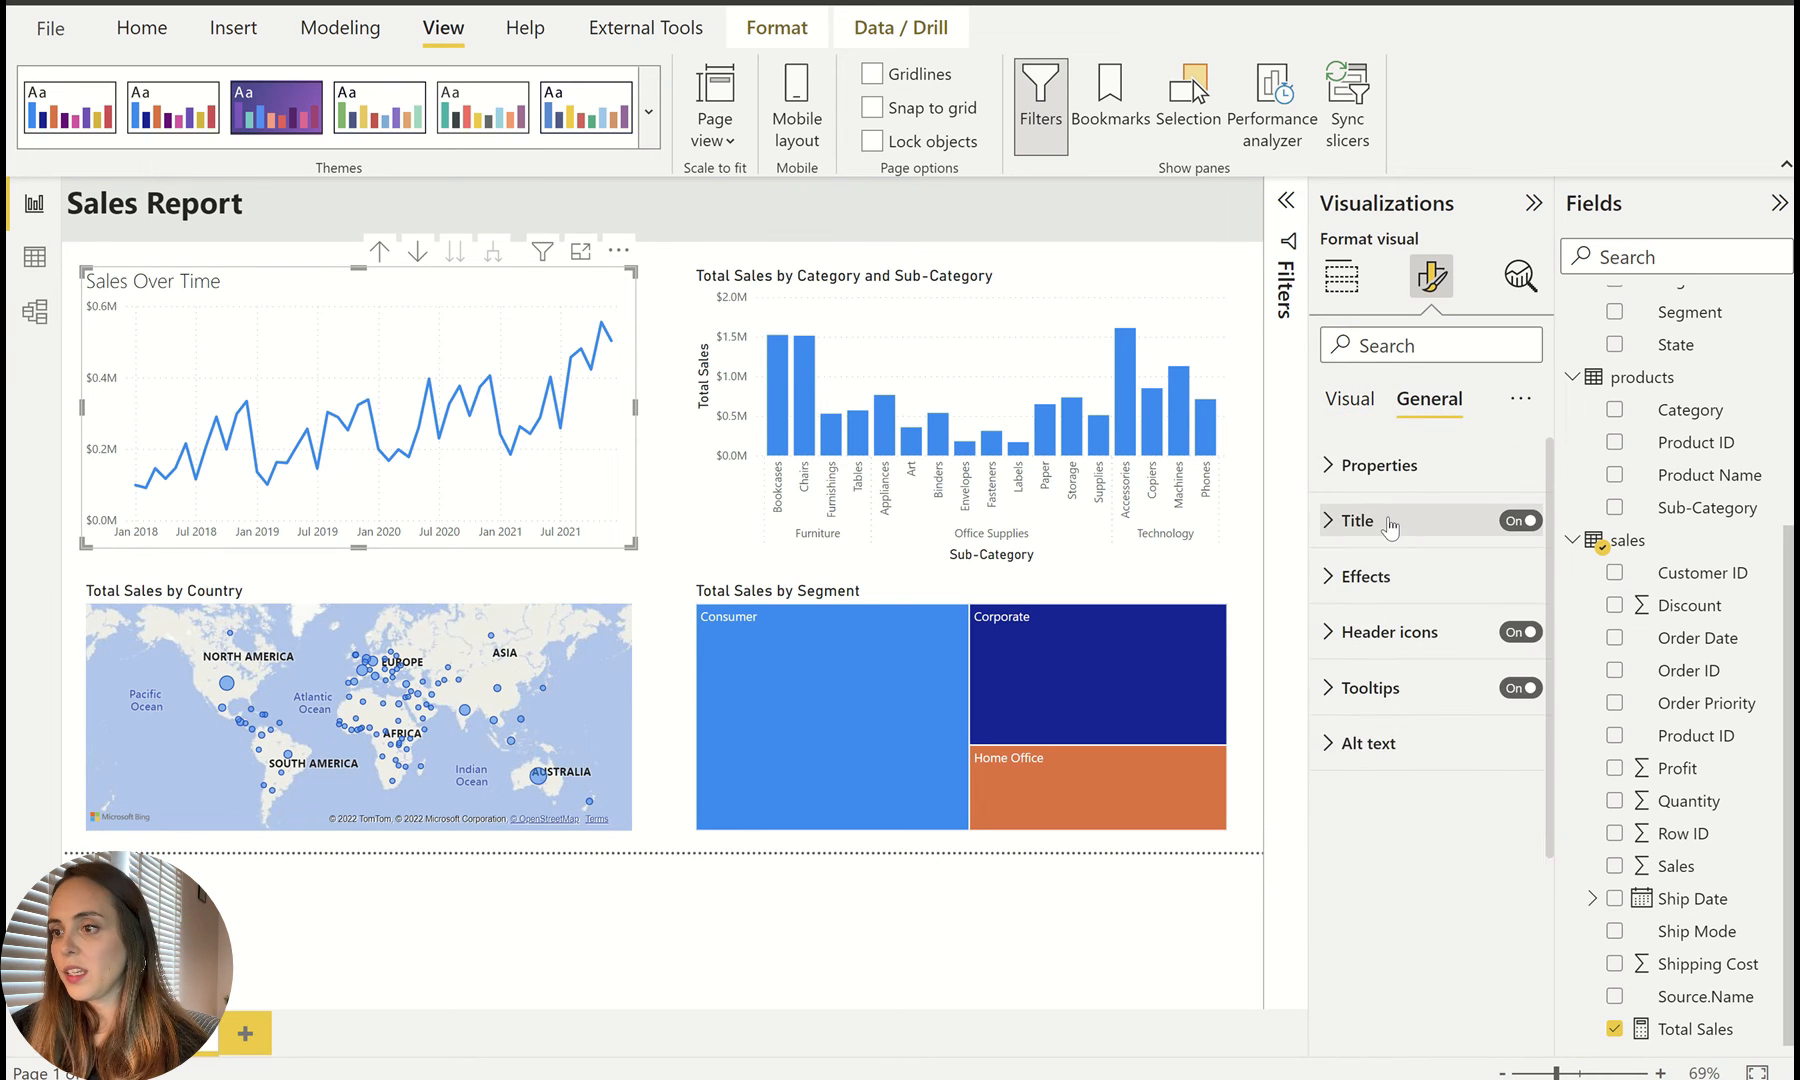
# Step: Turn on the visual border and shadow effects for the Sales Over Time line chart
pyautogui.click(1432, 577)
pyautogui.click(1510, 853)
pyautogui.click(1507, 920)
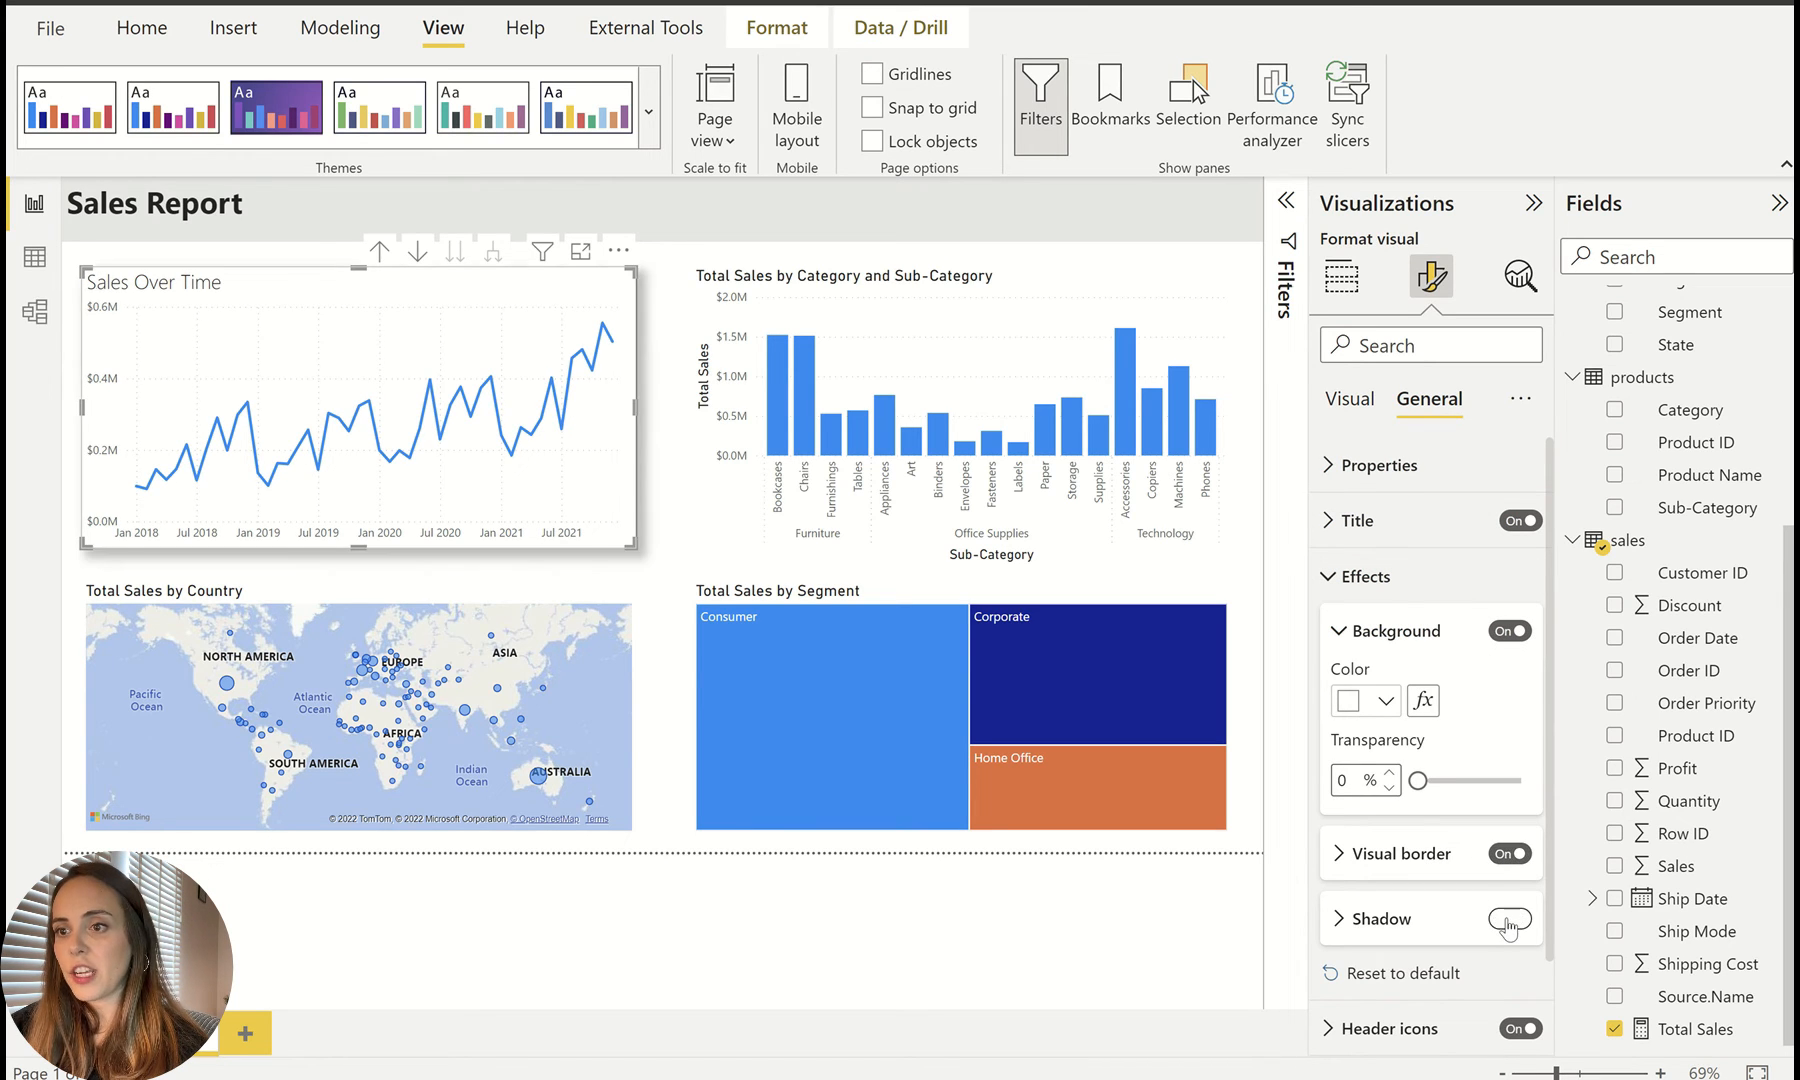
pyautogui.click(1416, 860)
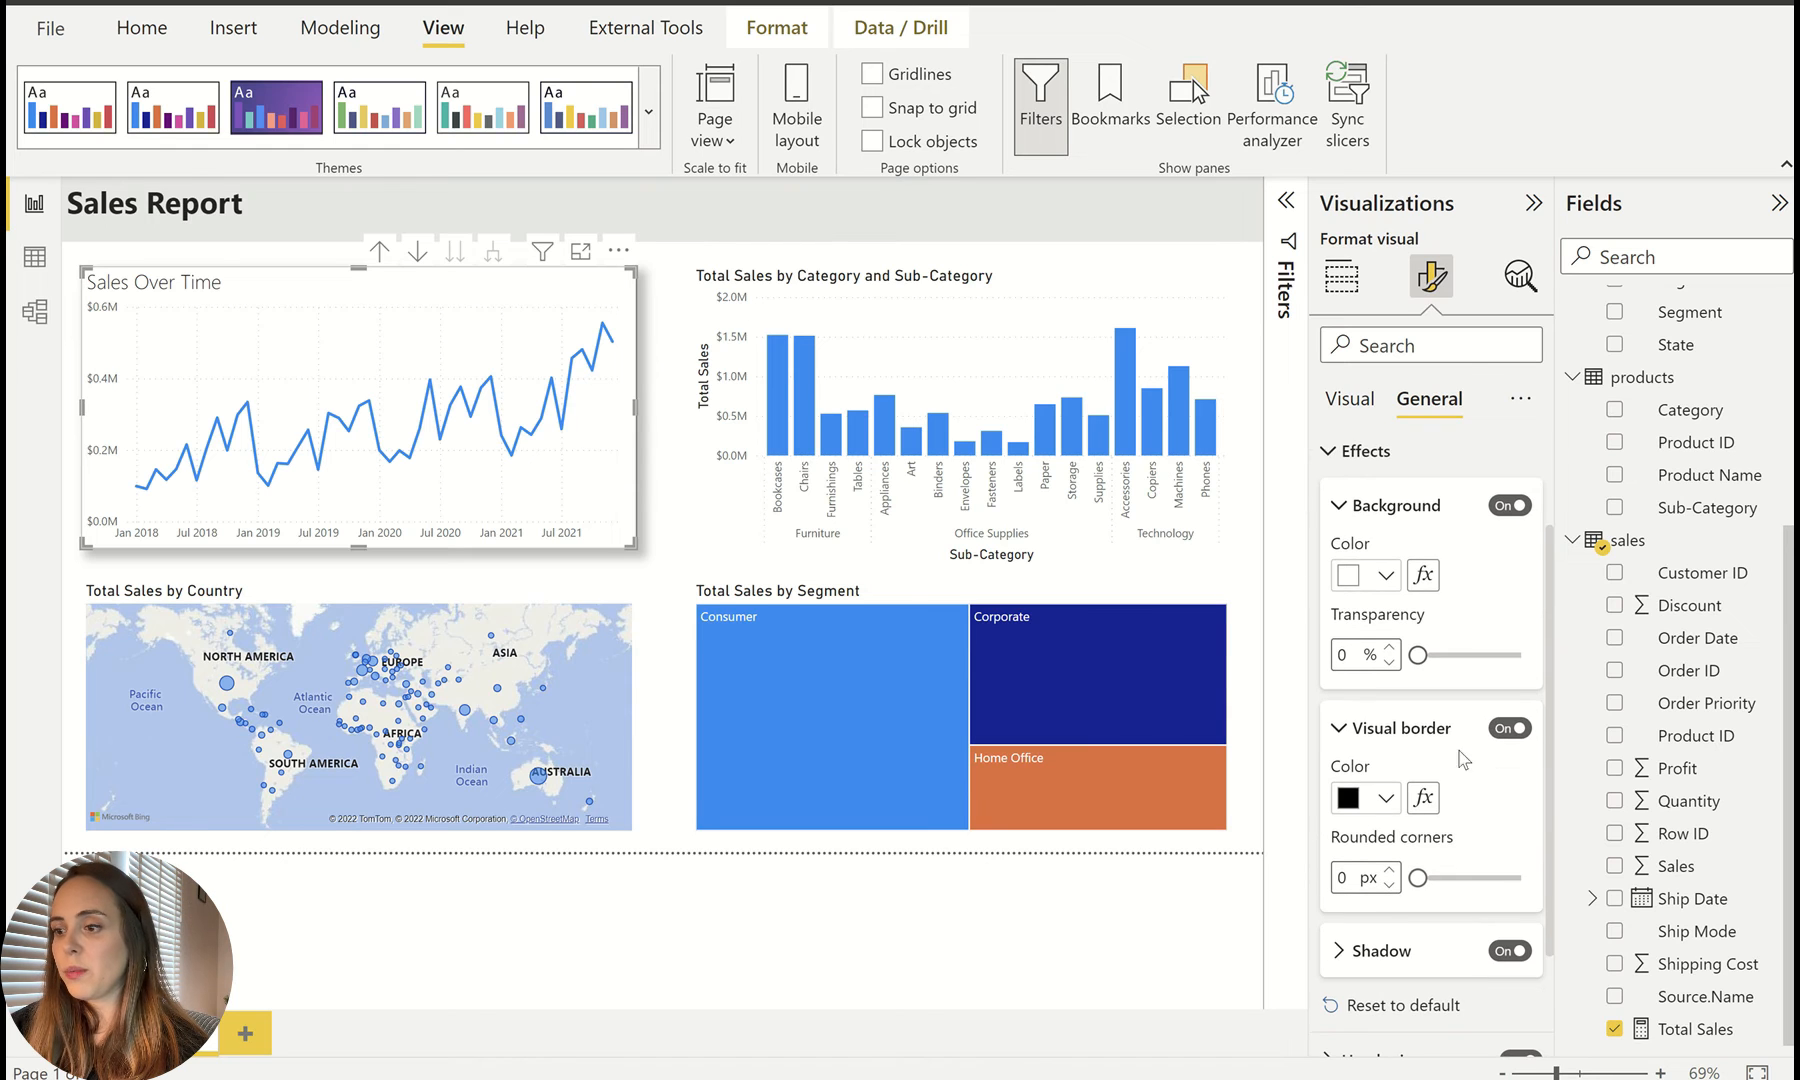
pyautogui.click(697, 563)
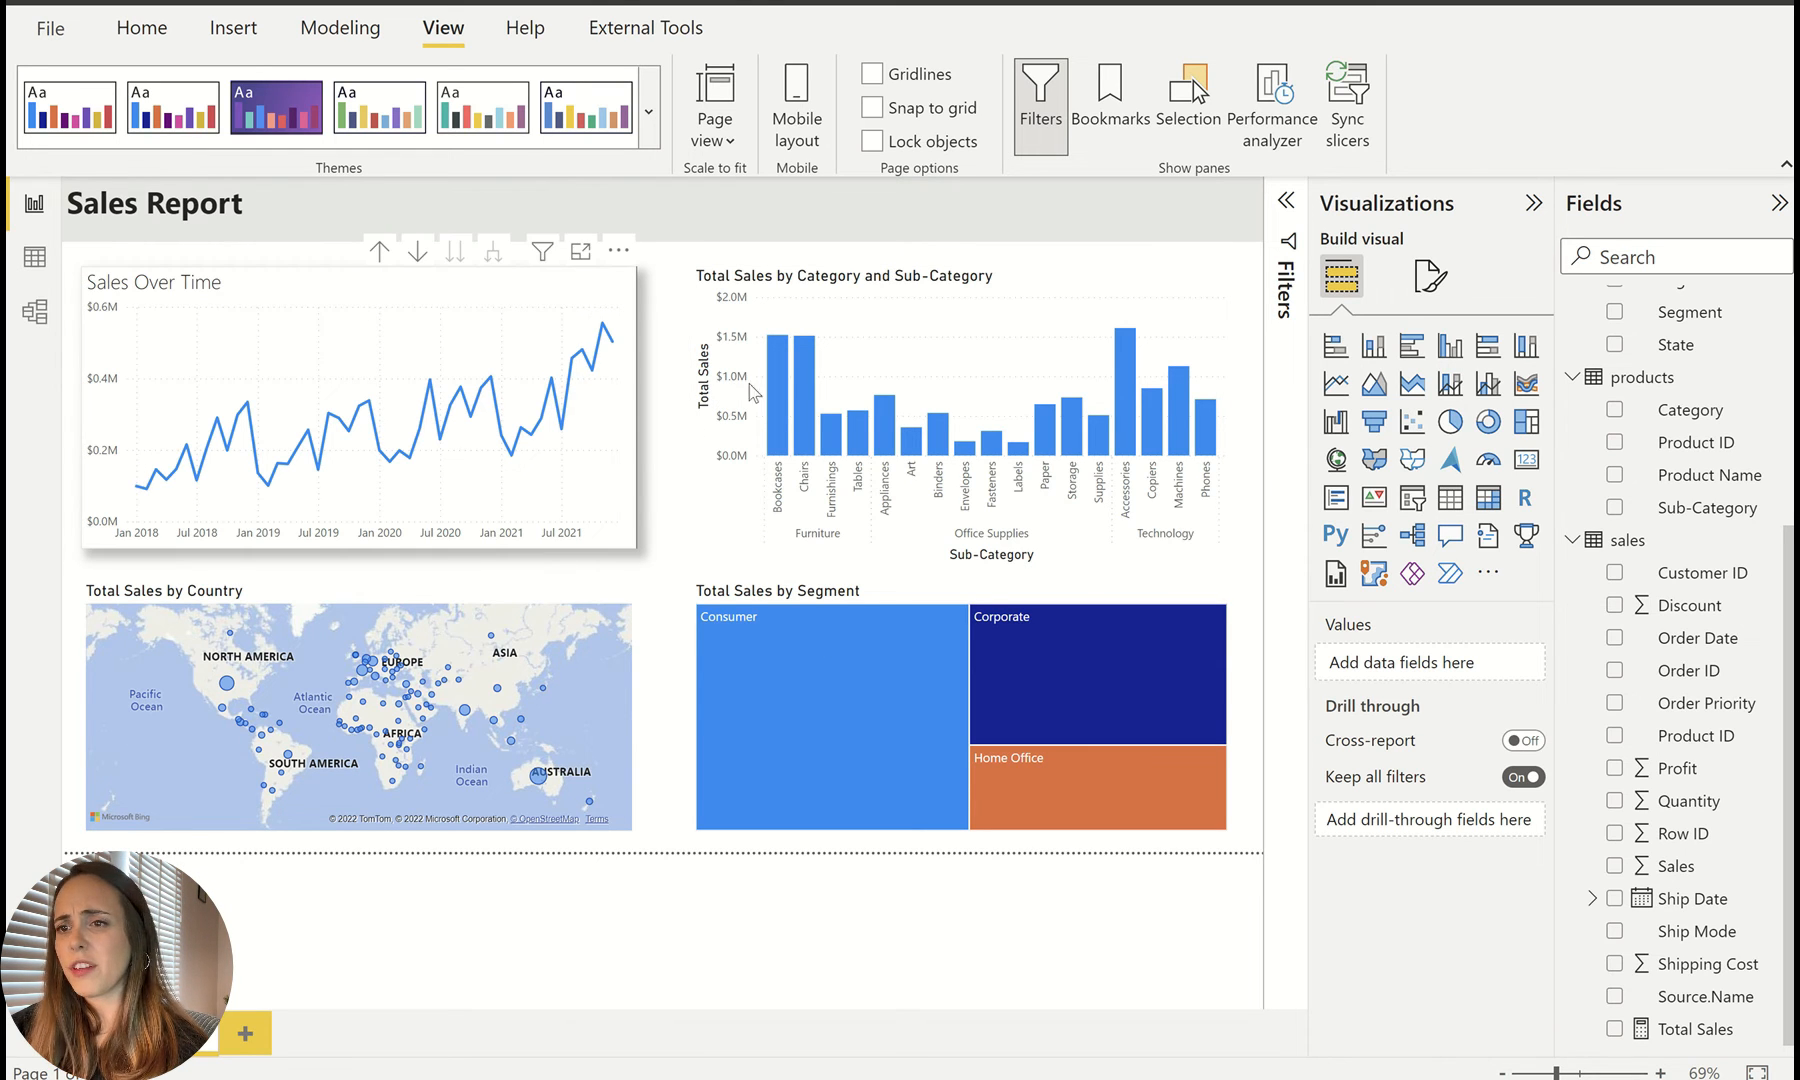
# Step: Set the line chart's visual border to light grey with 10 px rounded corners
pyautogui.click(610, 400)
pyautogui.click(1431, 278)
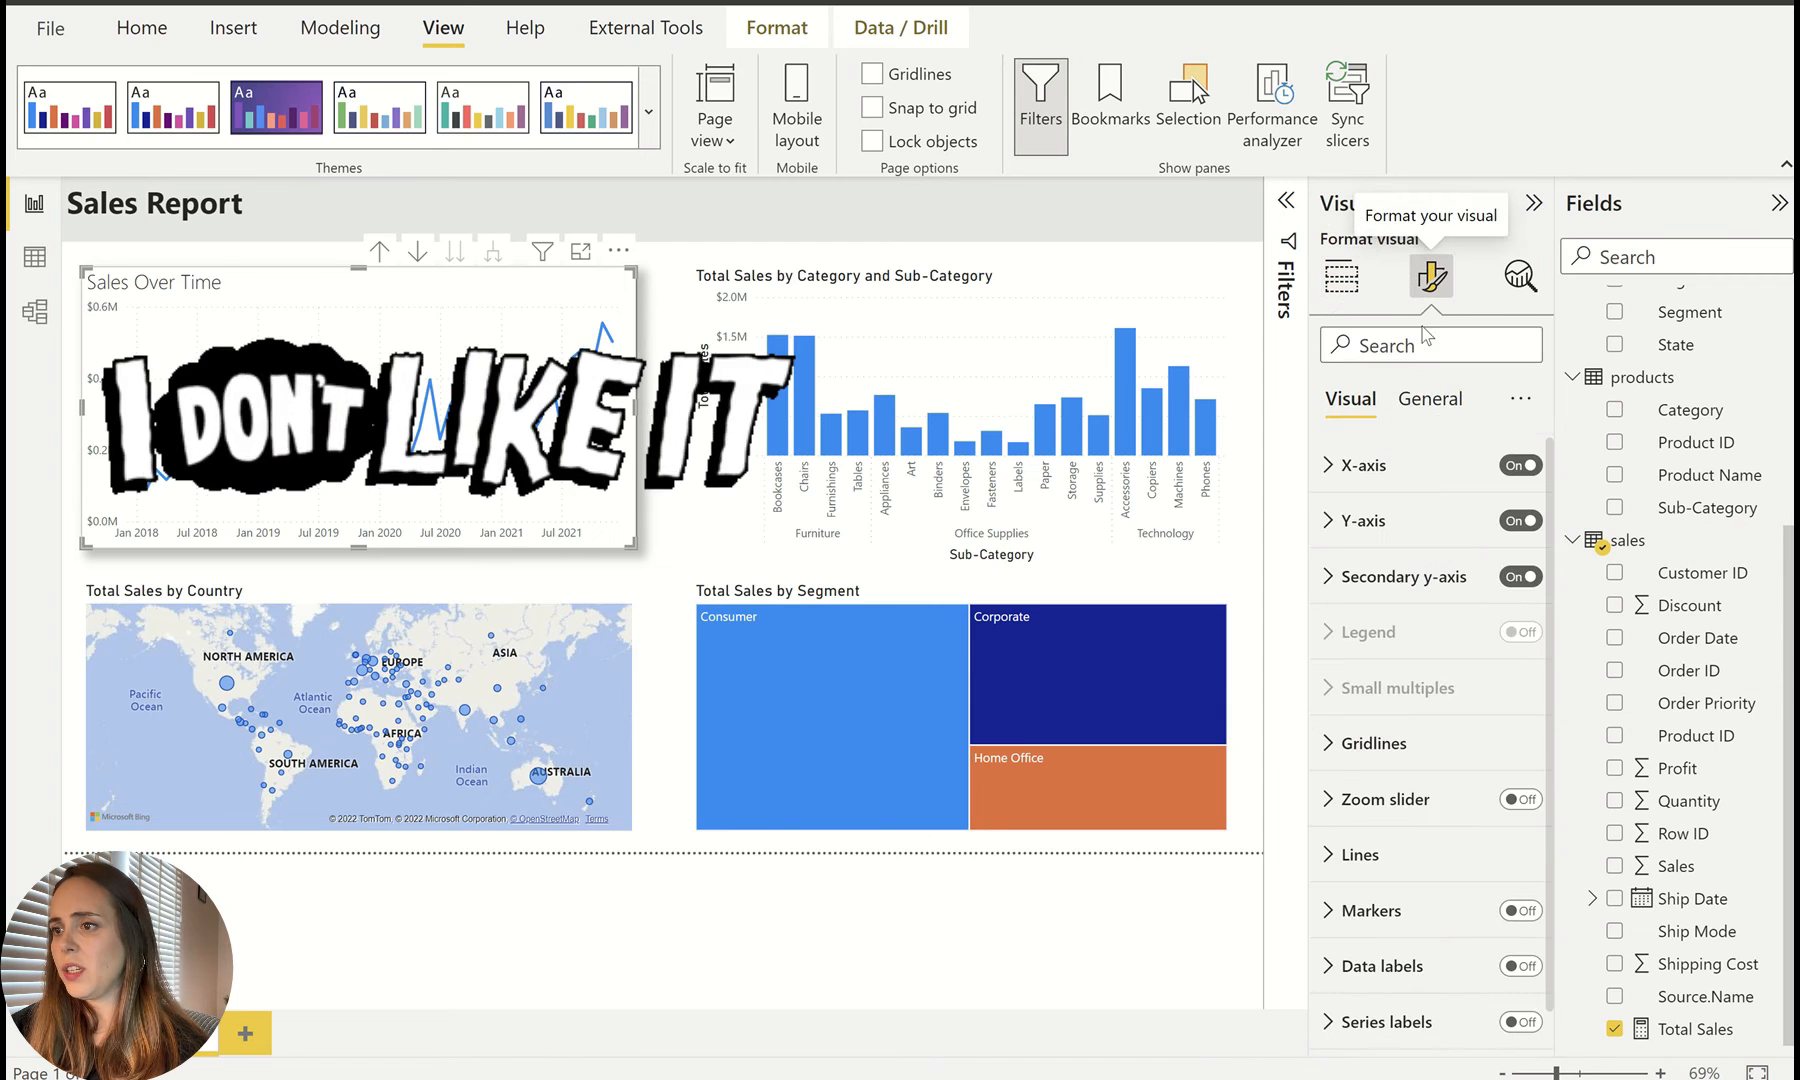
pyautogui.click(1429, 399)
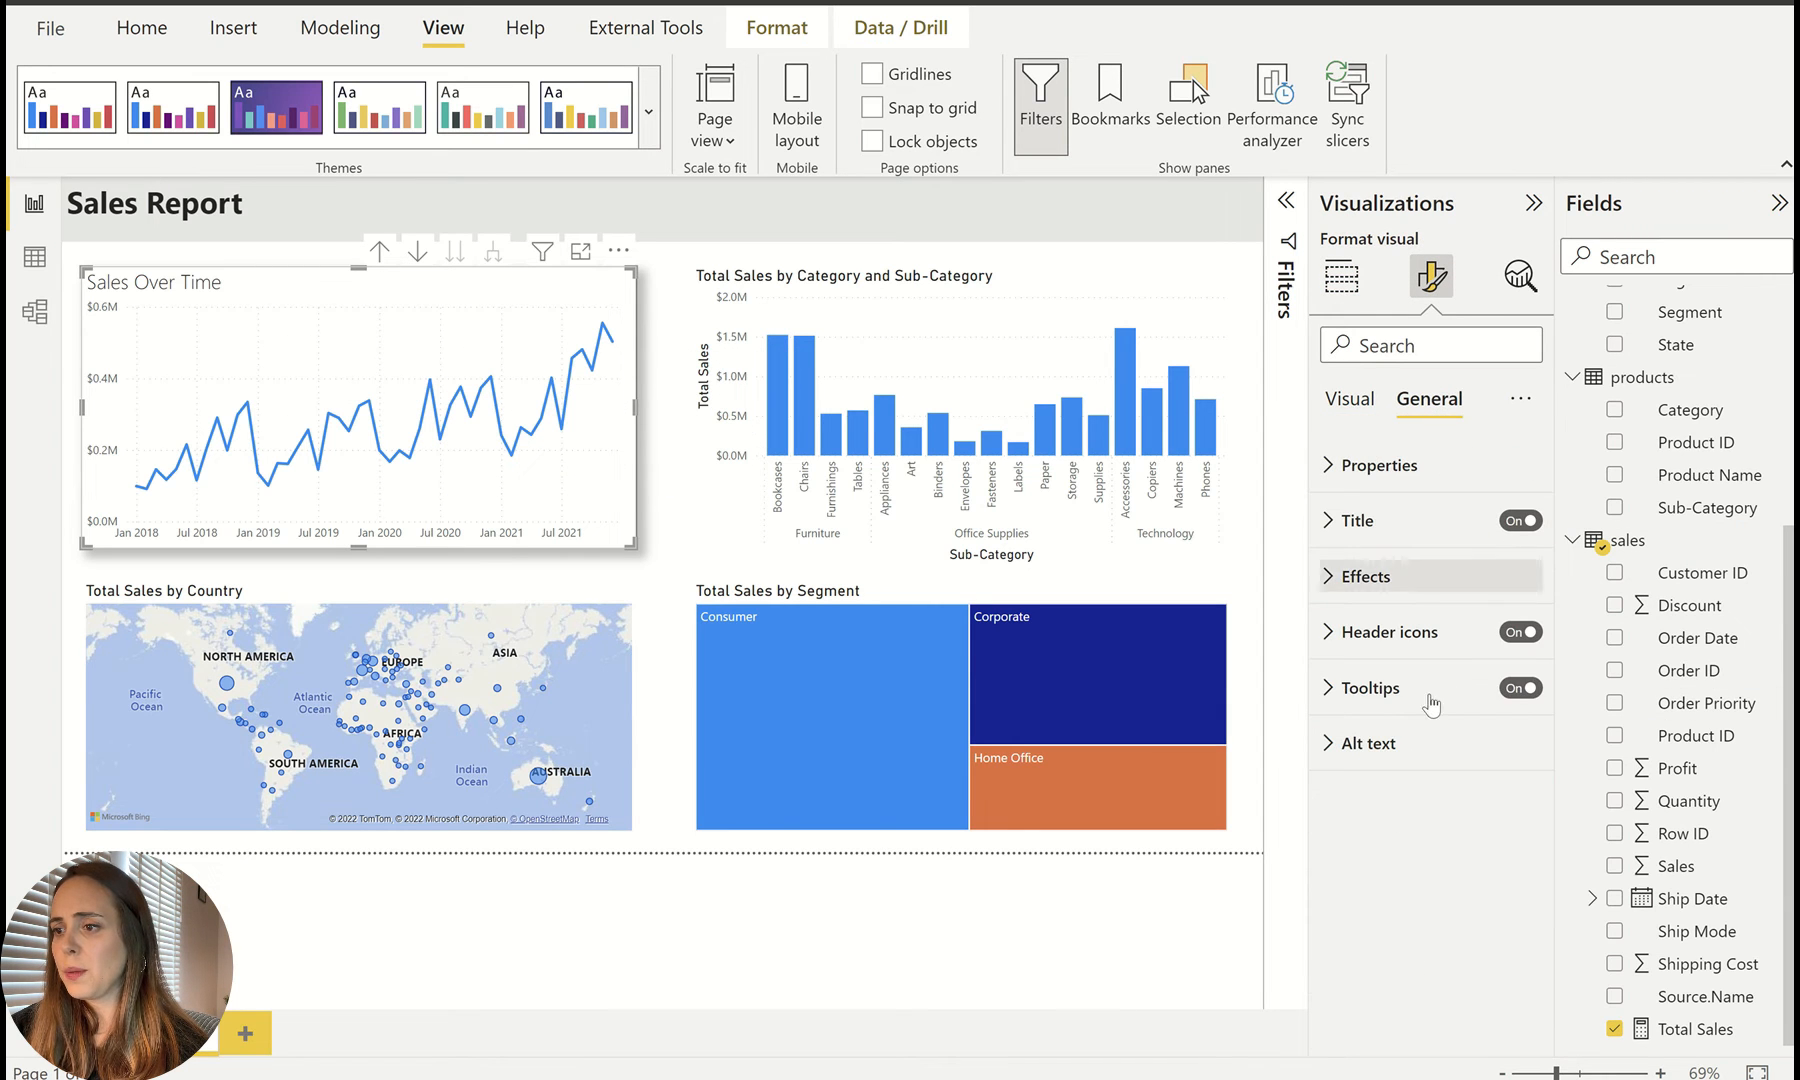
pyautogui.click(1376, 590)
pyautogui.click(1416, 873)
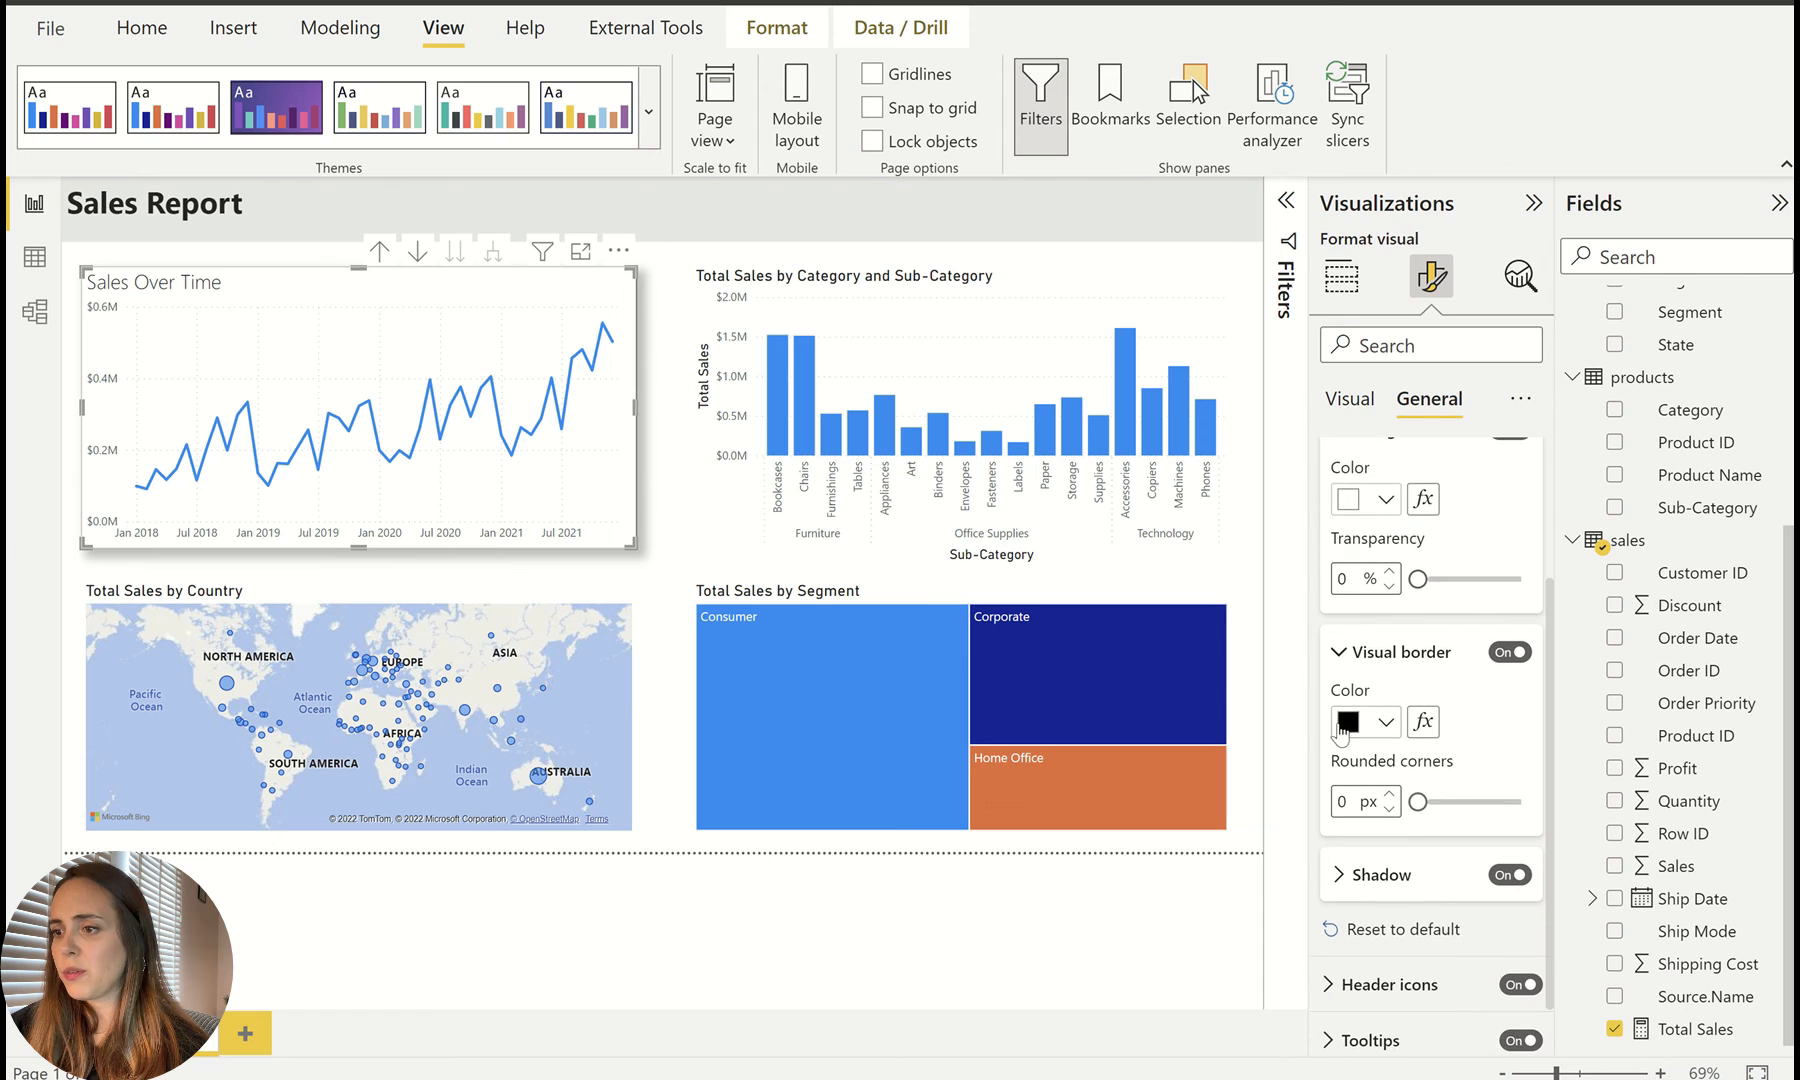
pyautogui.click(1348, 722)
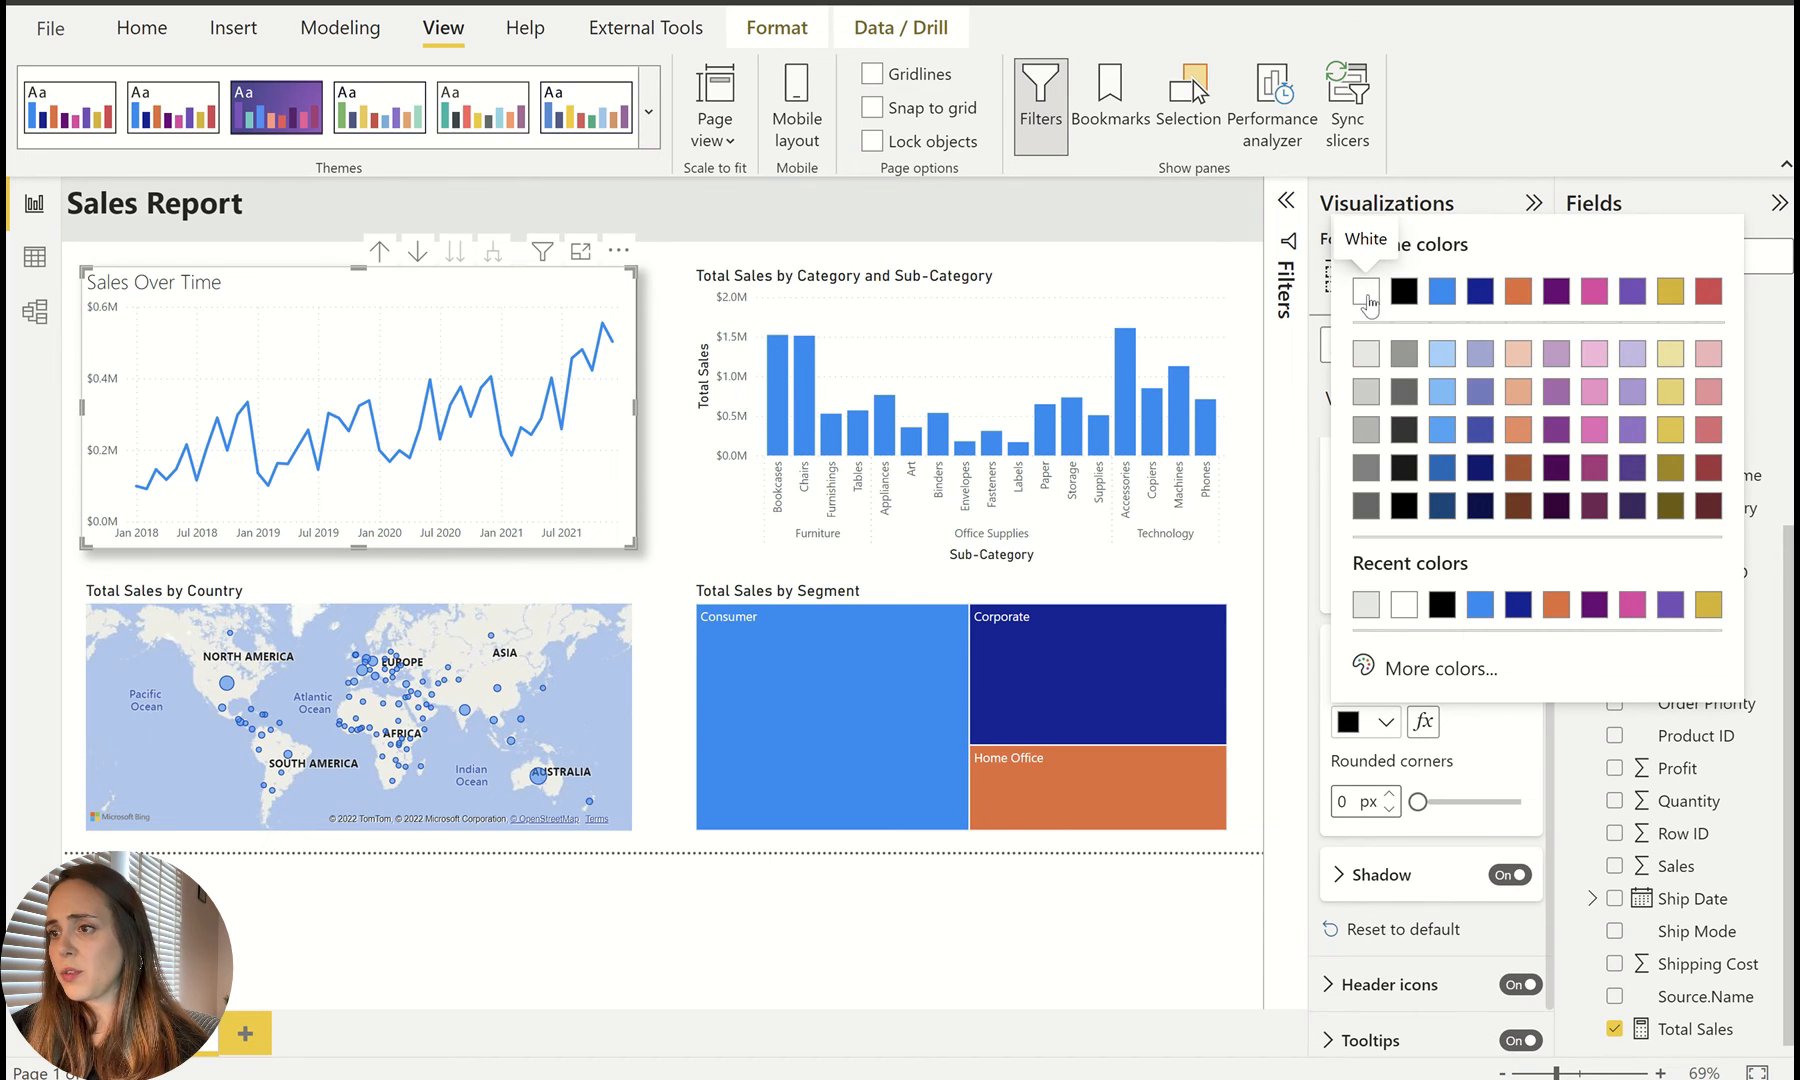
pyautogui.click(1366, 354)
pyautogui.moveTo(1419, 804); pyautogui.dragTo(1447, 814)
pyautogui.click(1389, 795)
pyautogui.click(1389, 795)
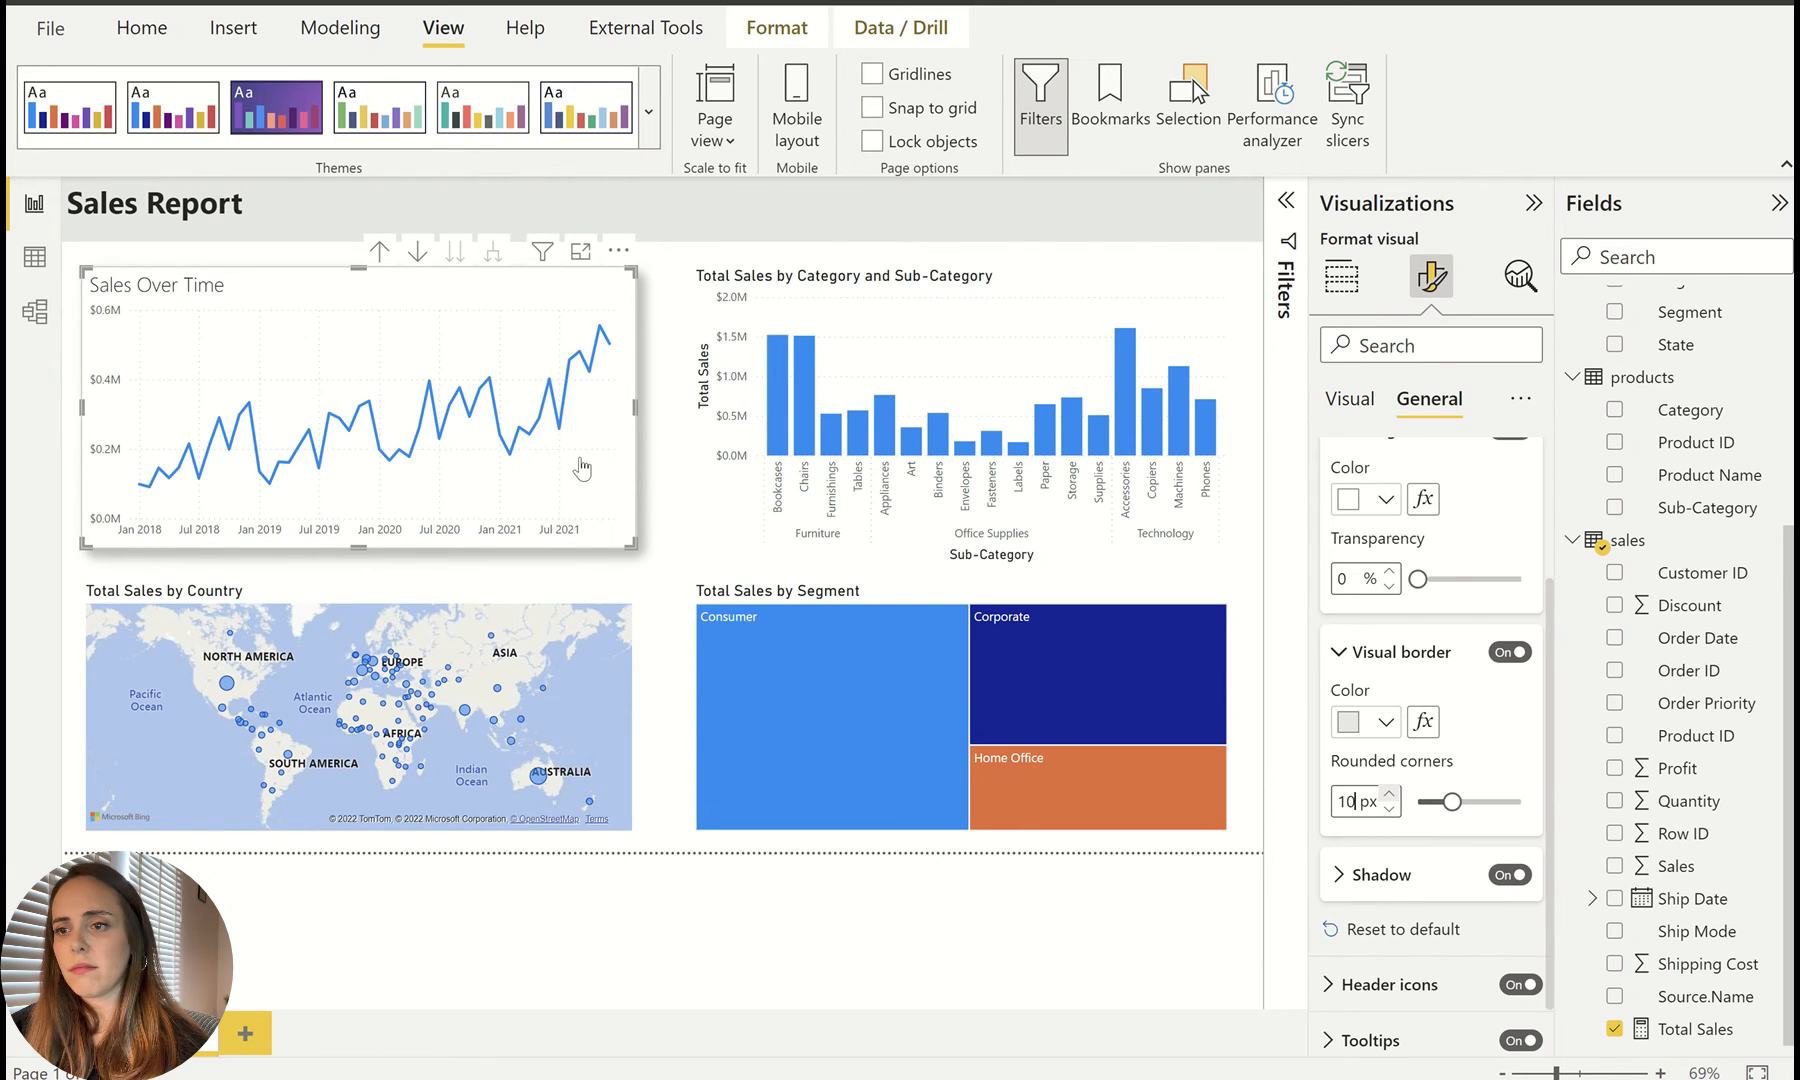
pyautogui.click(682, 545)
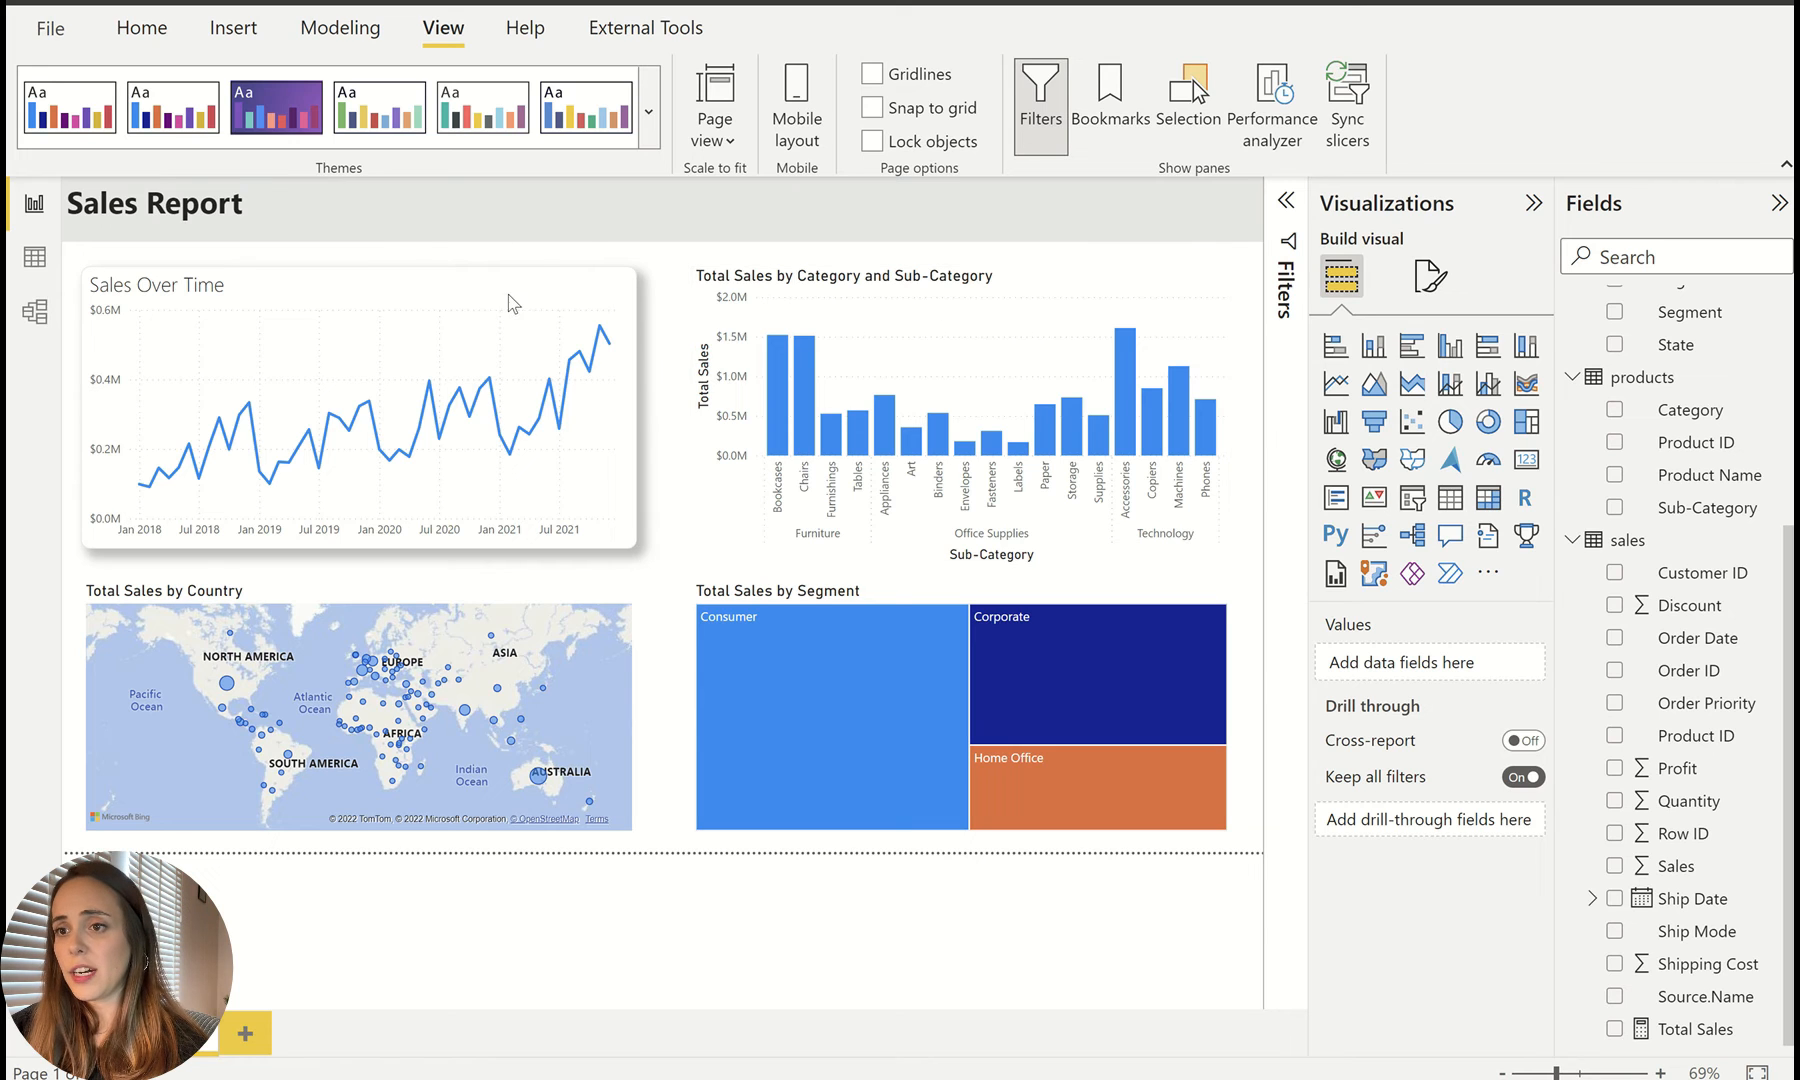
# Step: Turn off the X-axis and Y-axis titles of the Category and Sub-Category column chart
pyautogui.click(928, 313)
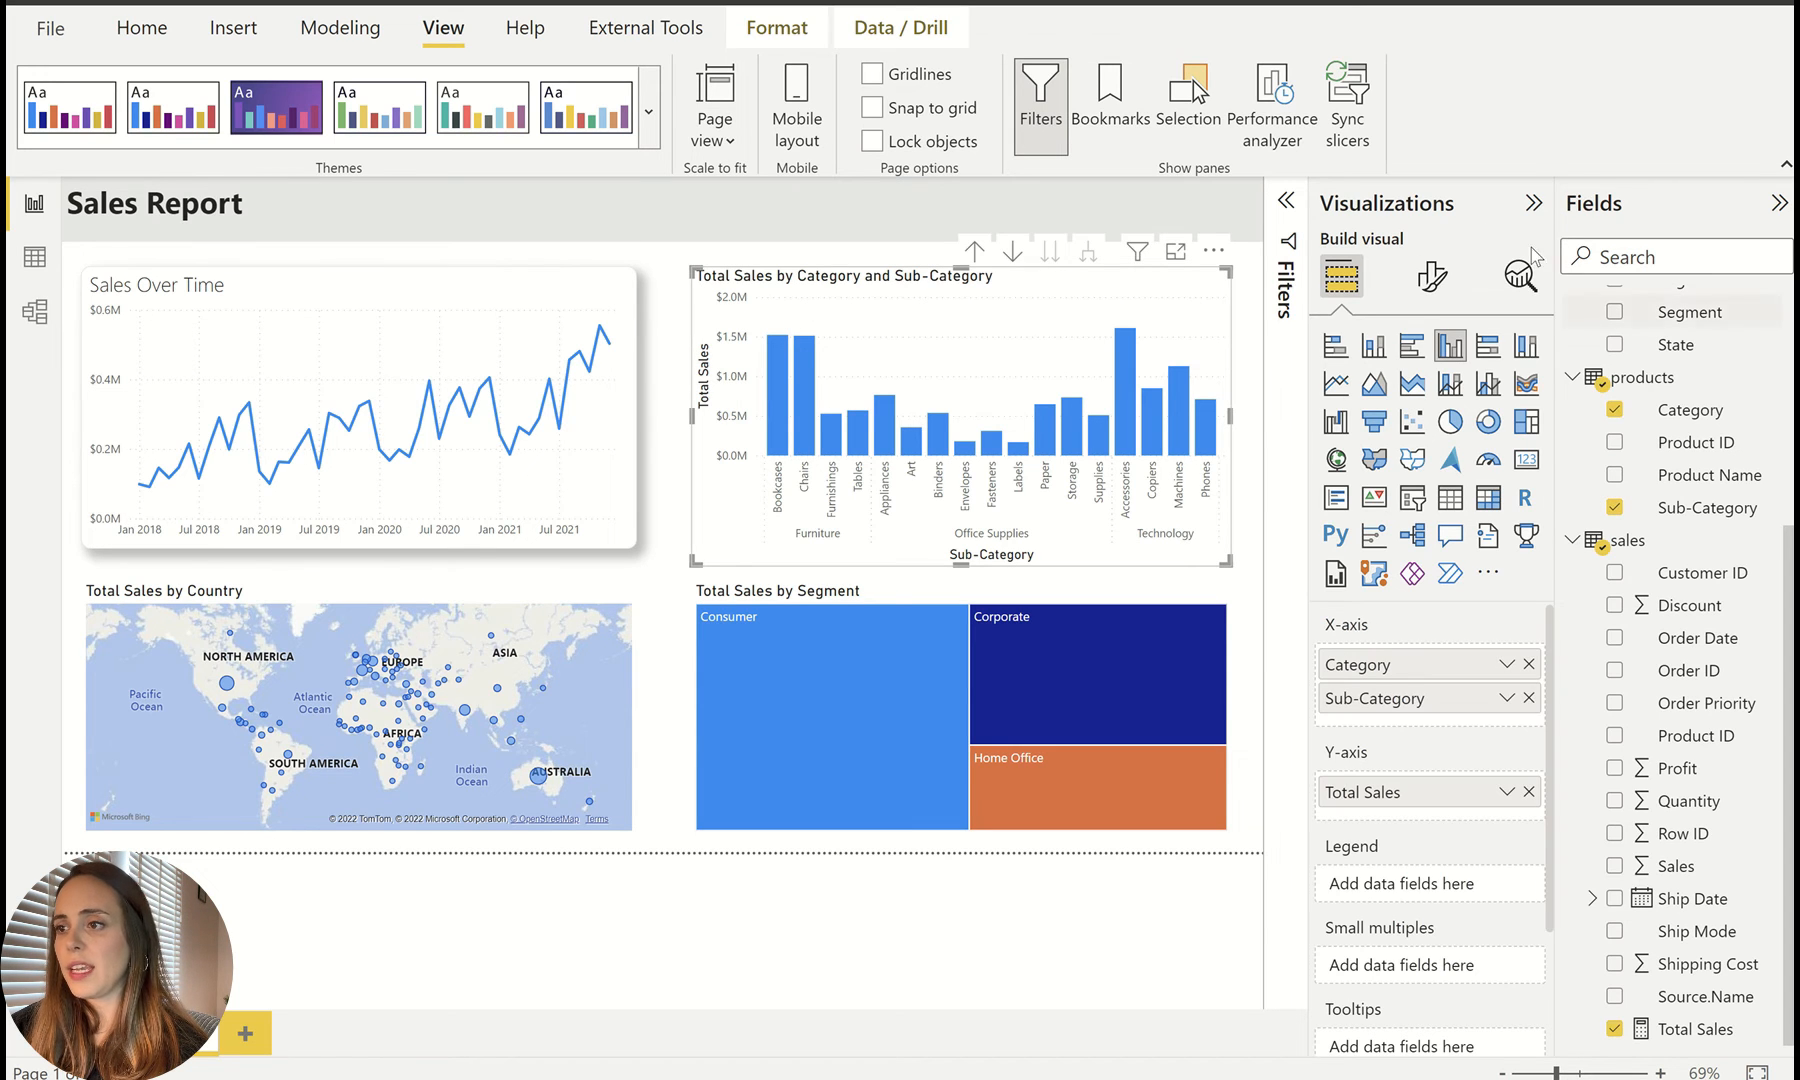
pyautogui.click(1430, 280)
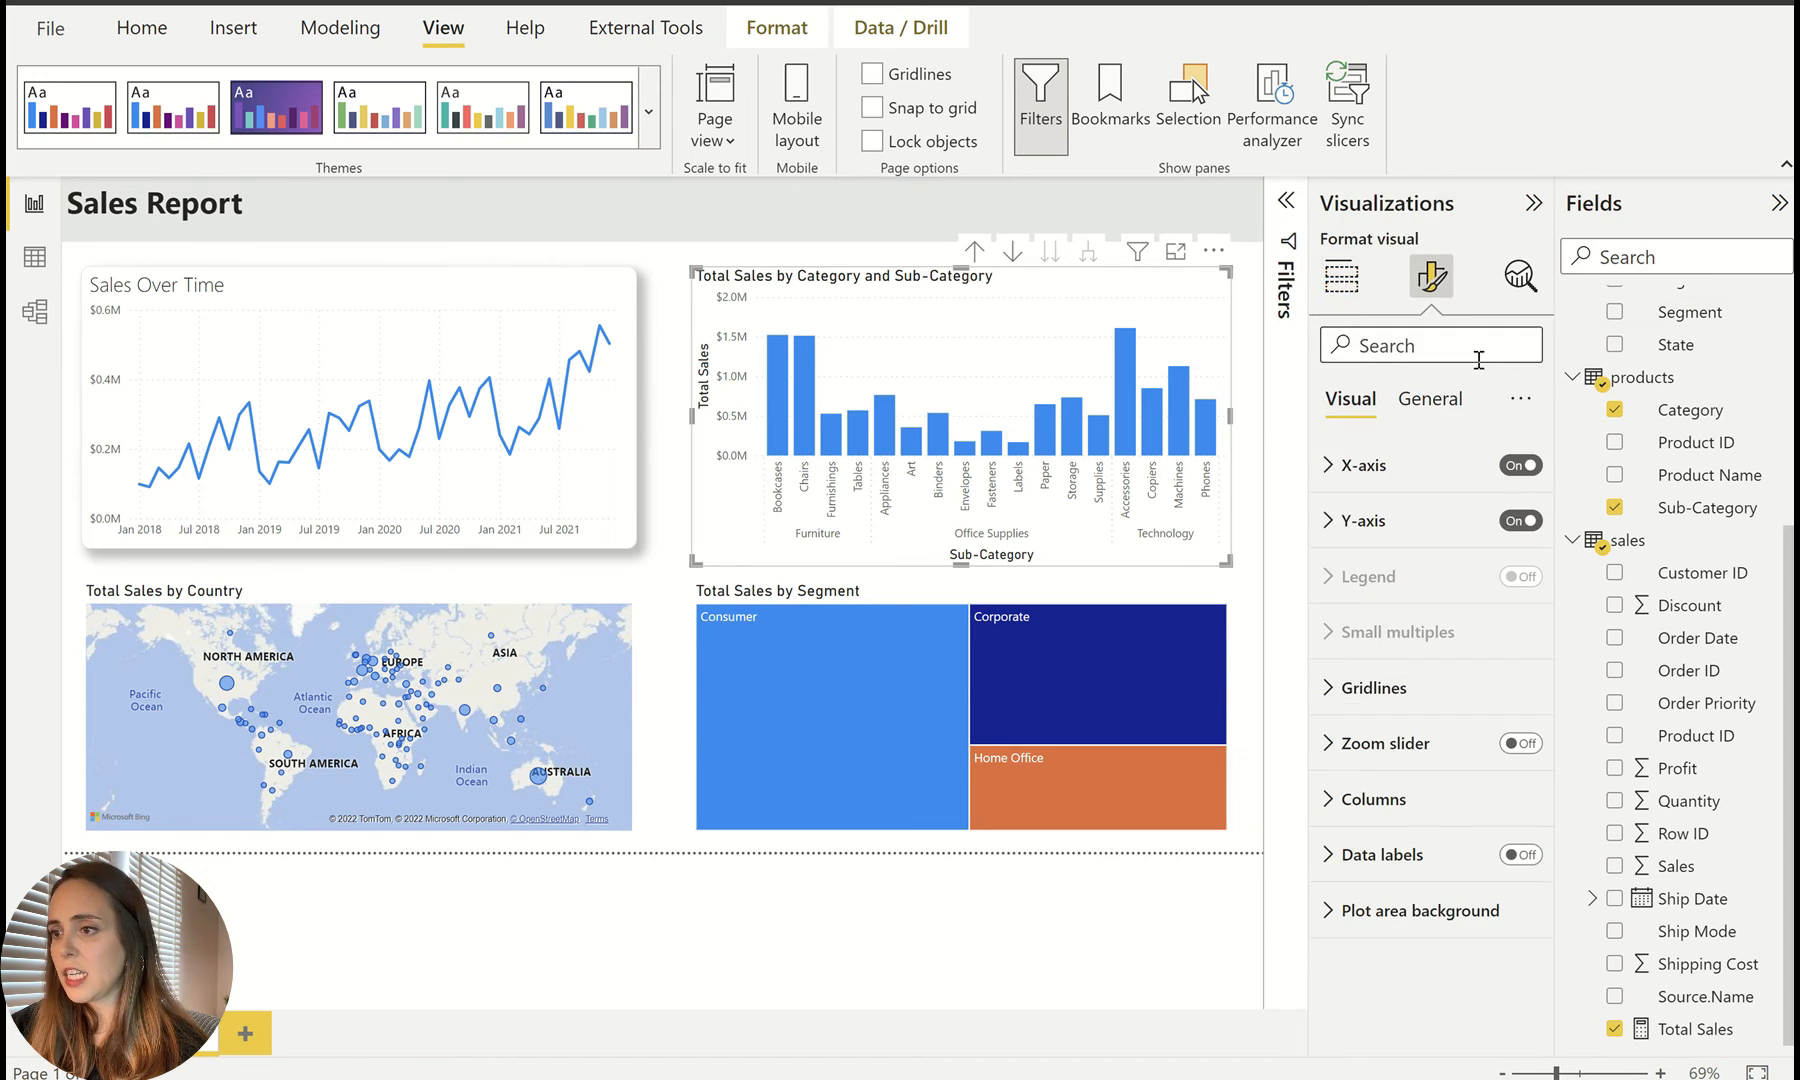
pyautogui.click(1378, 465)
pyautogui.click(1510, 894)
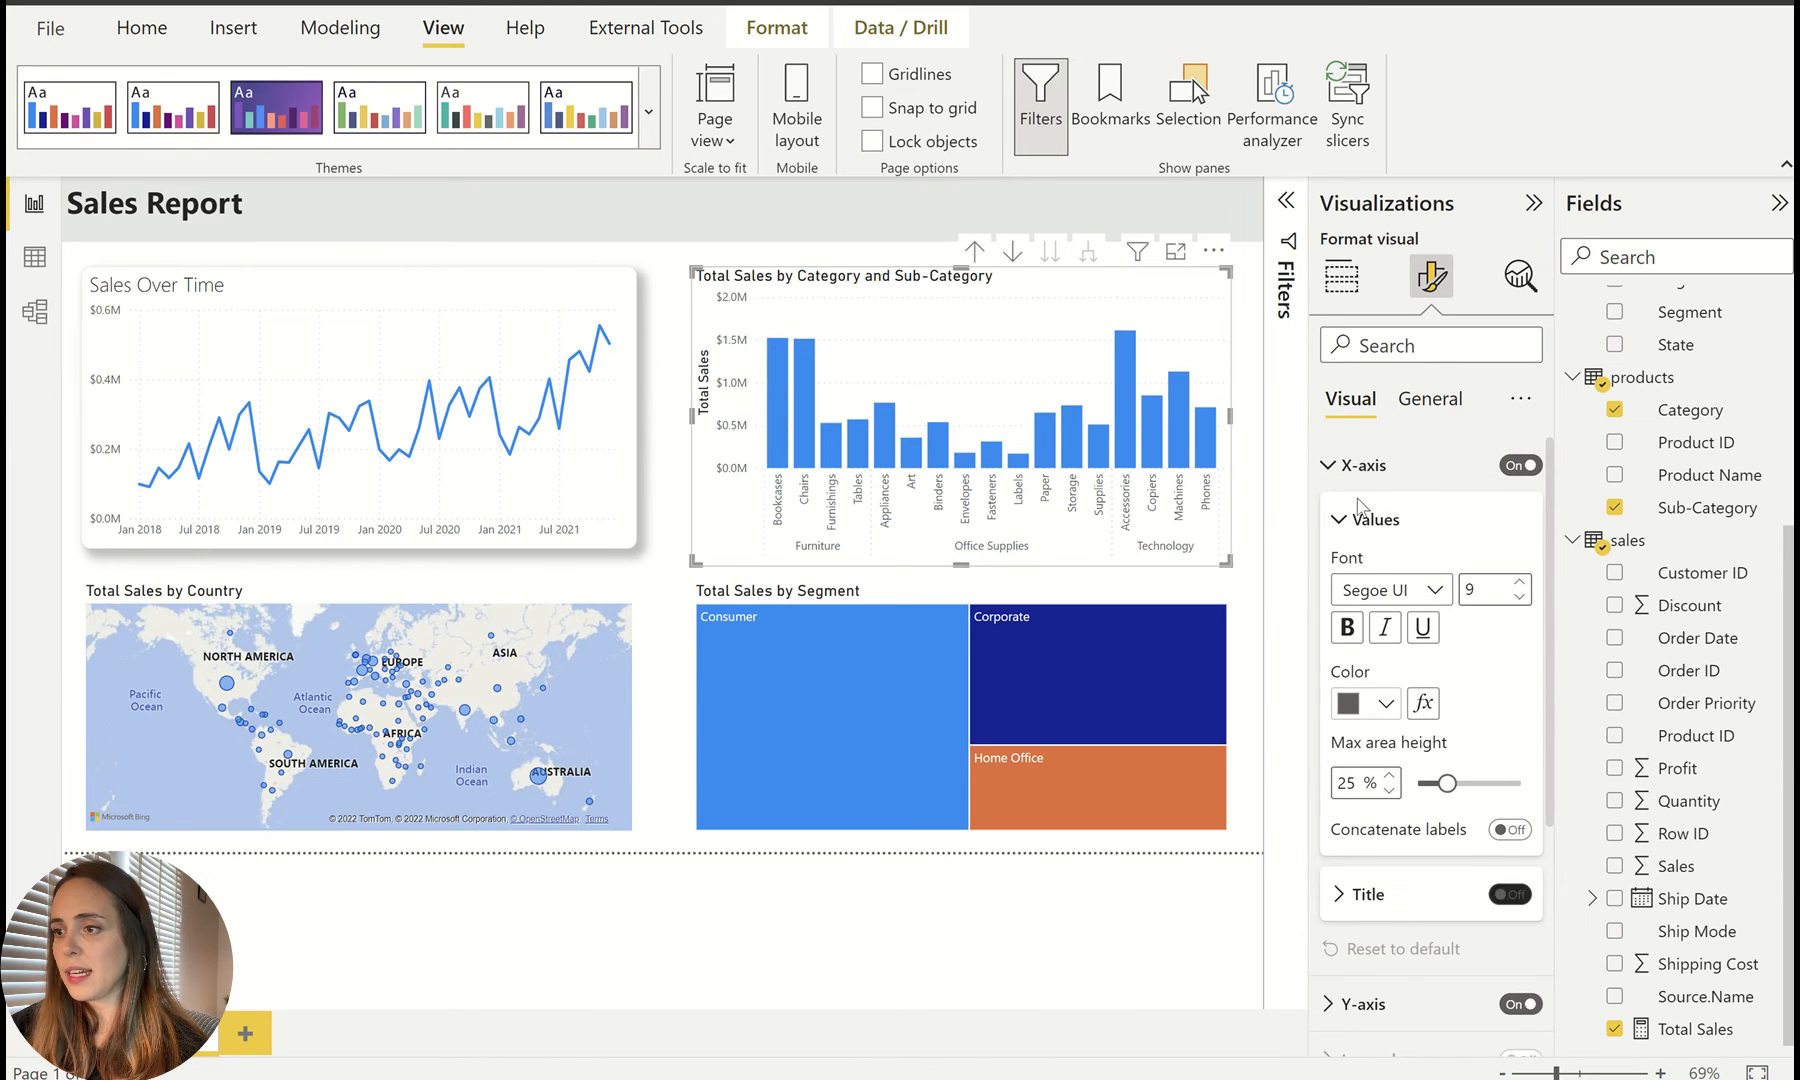
pyautogui.click(1380, 465)
pyautogui.click(1386, 516)
pyautogui.click(1510, 922)
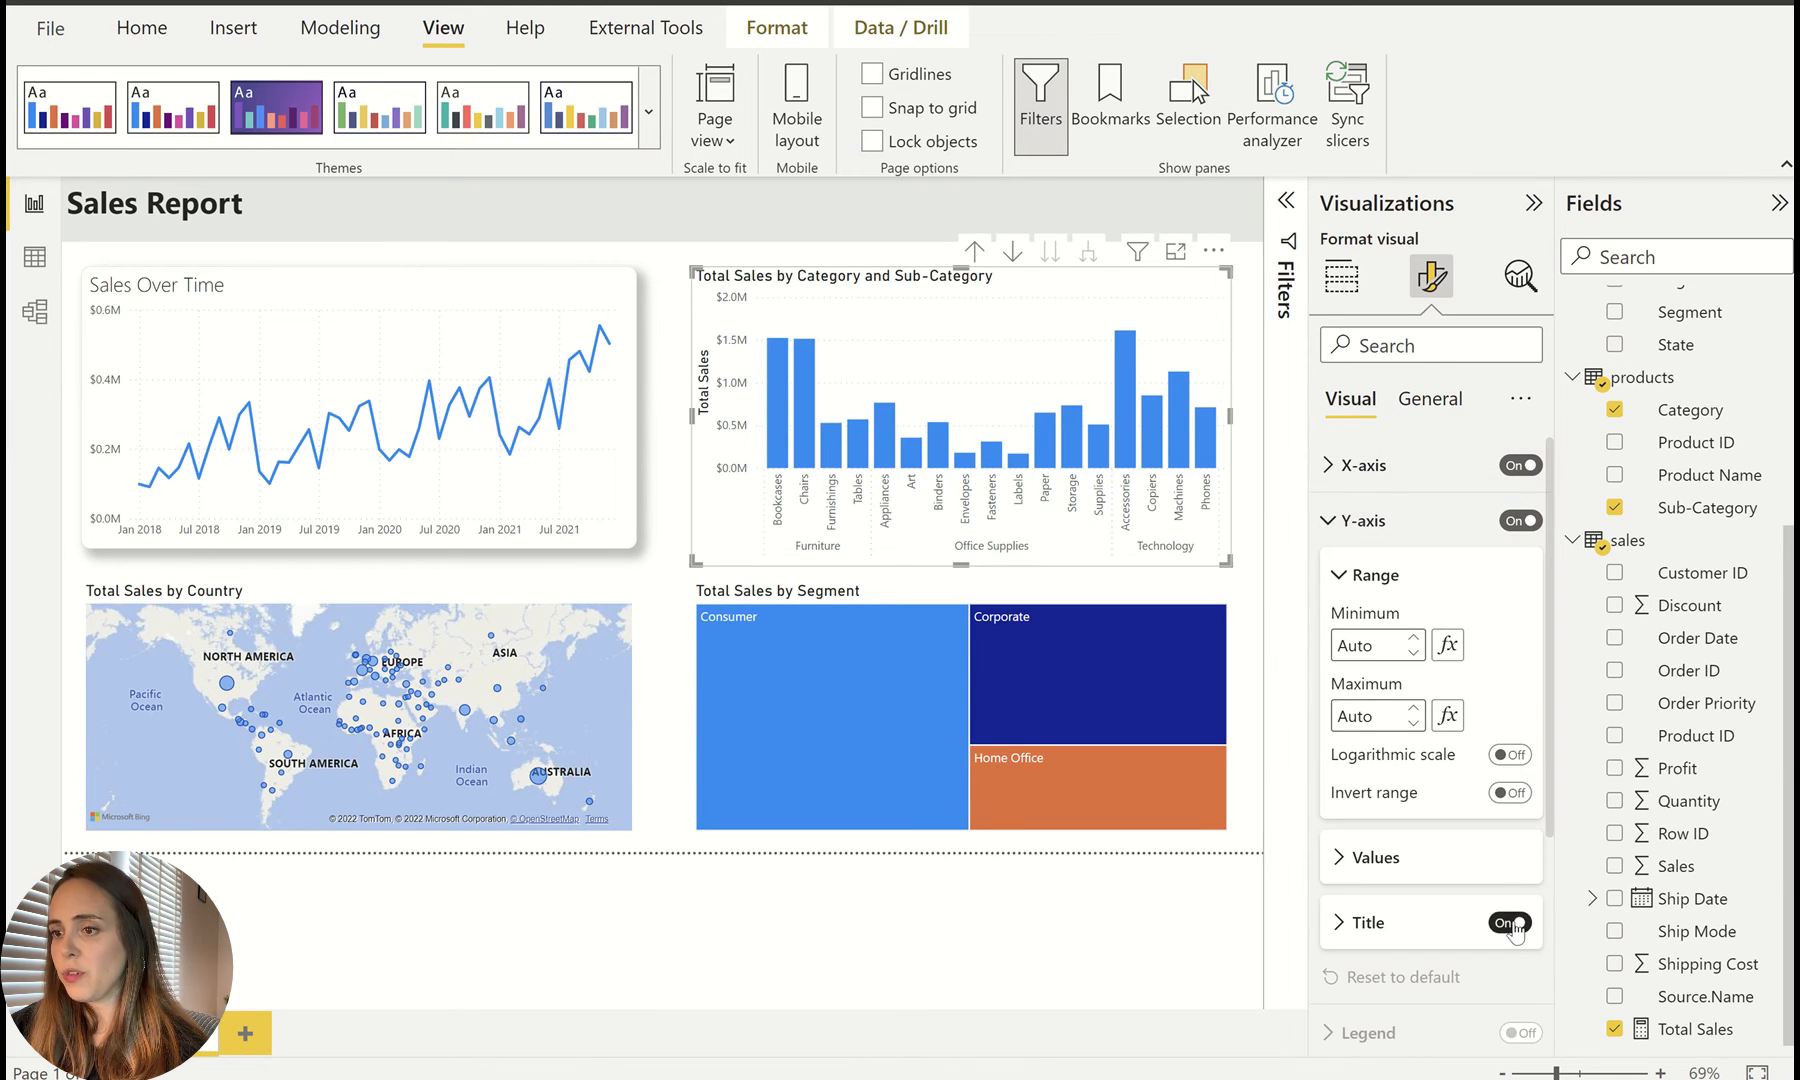
# Step: Shorten the column chart's title to "Sales by Category and Sub-Category" and set its font to Segoe UI Light
pyautogui.click(1430, 399)
pyautogui.click(1358, 520)
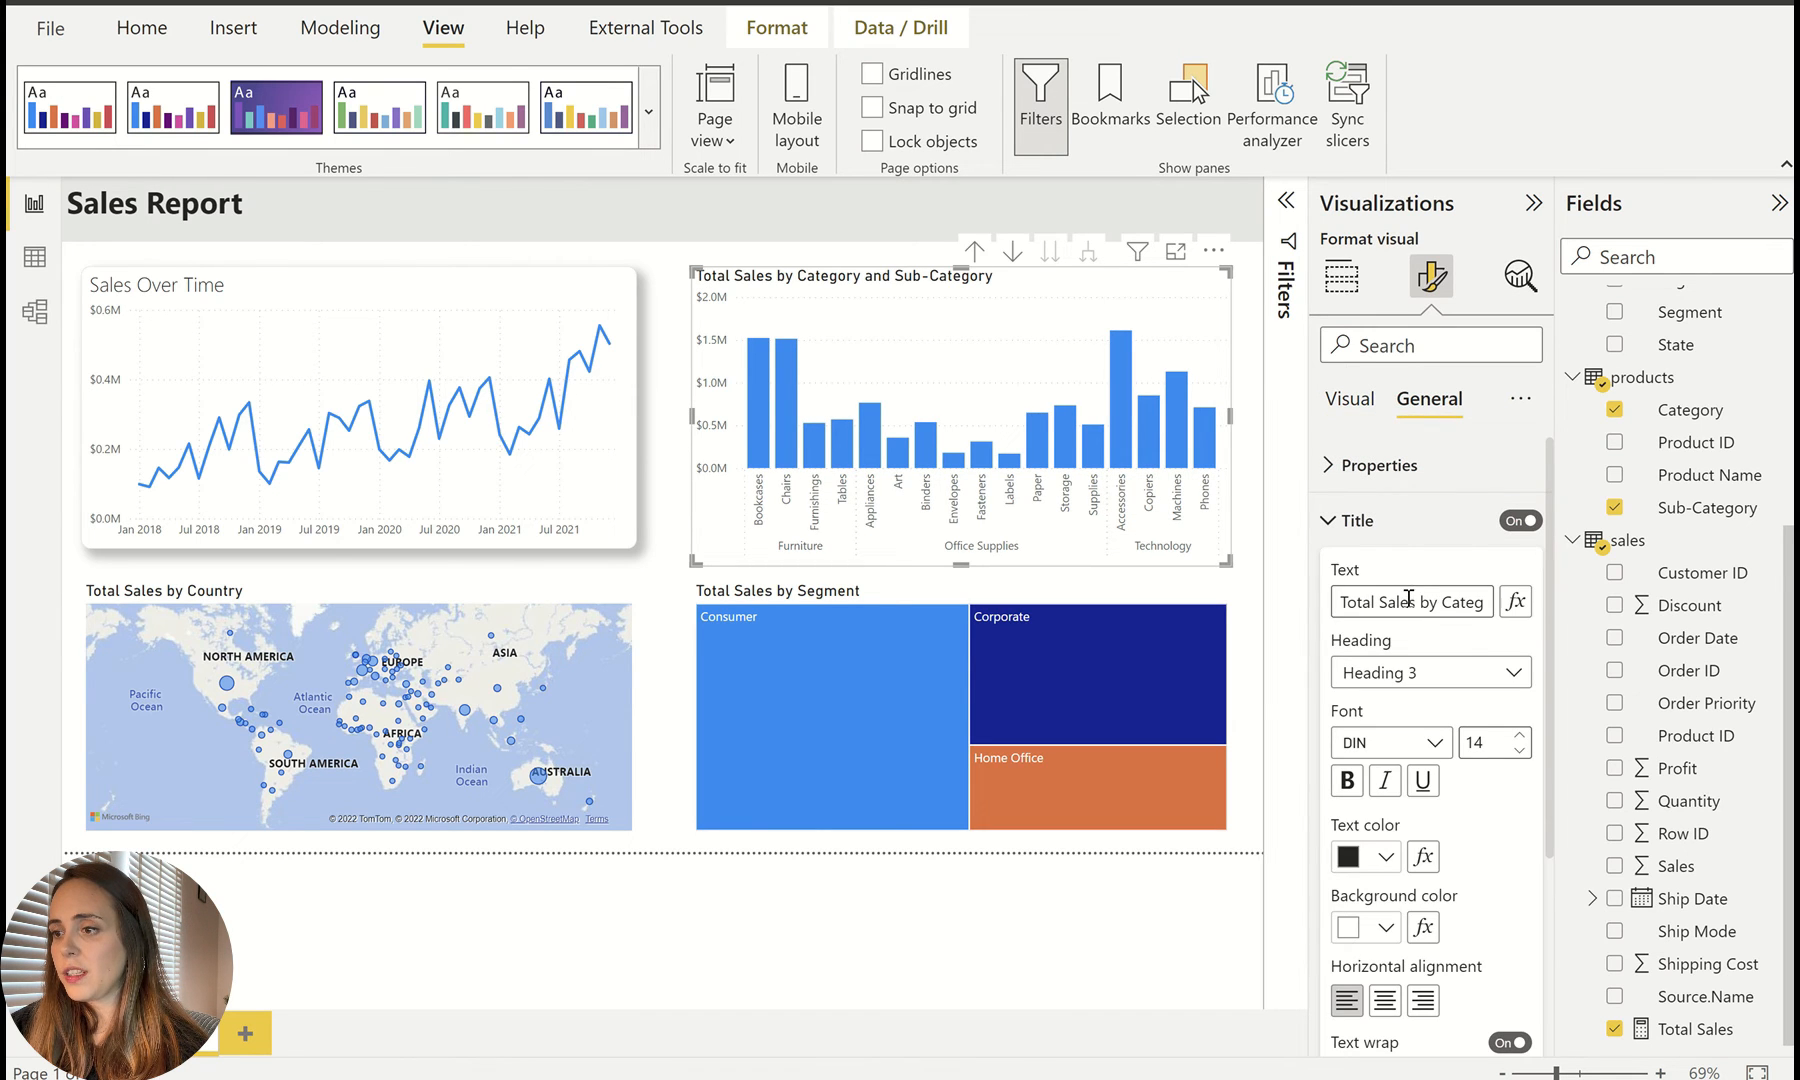
pyautogui.doubleClick(1363, 604)
pyautogui.press('BackSpace')
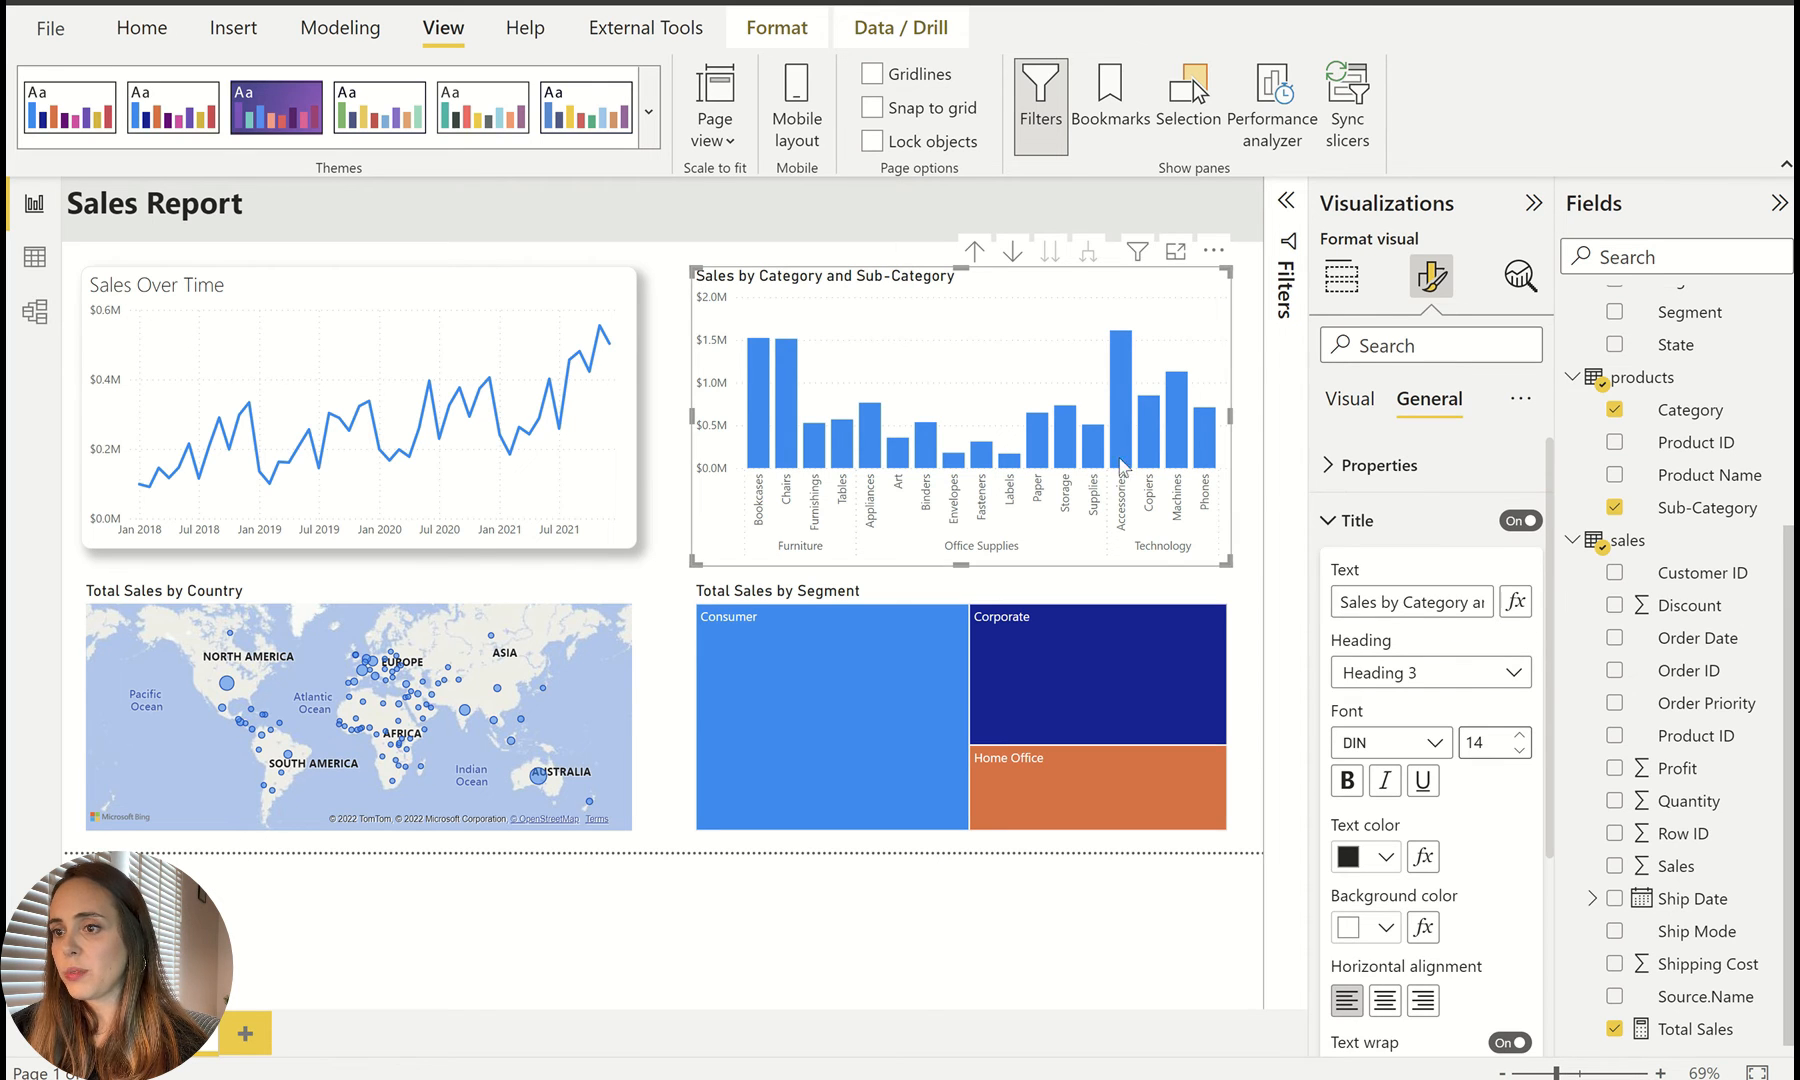
pyautogui.click(1413, 745)
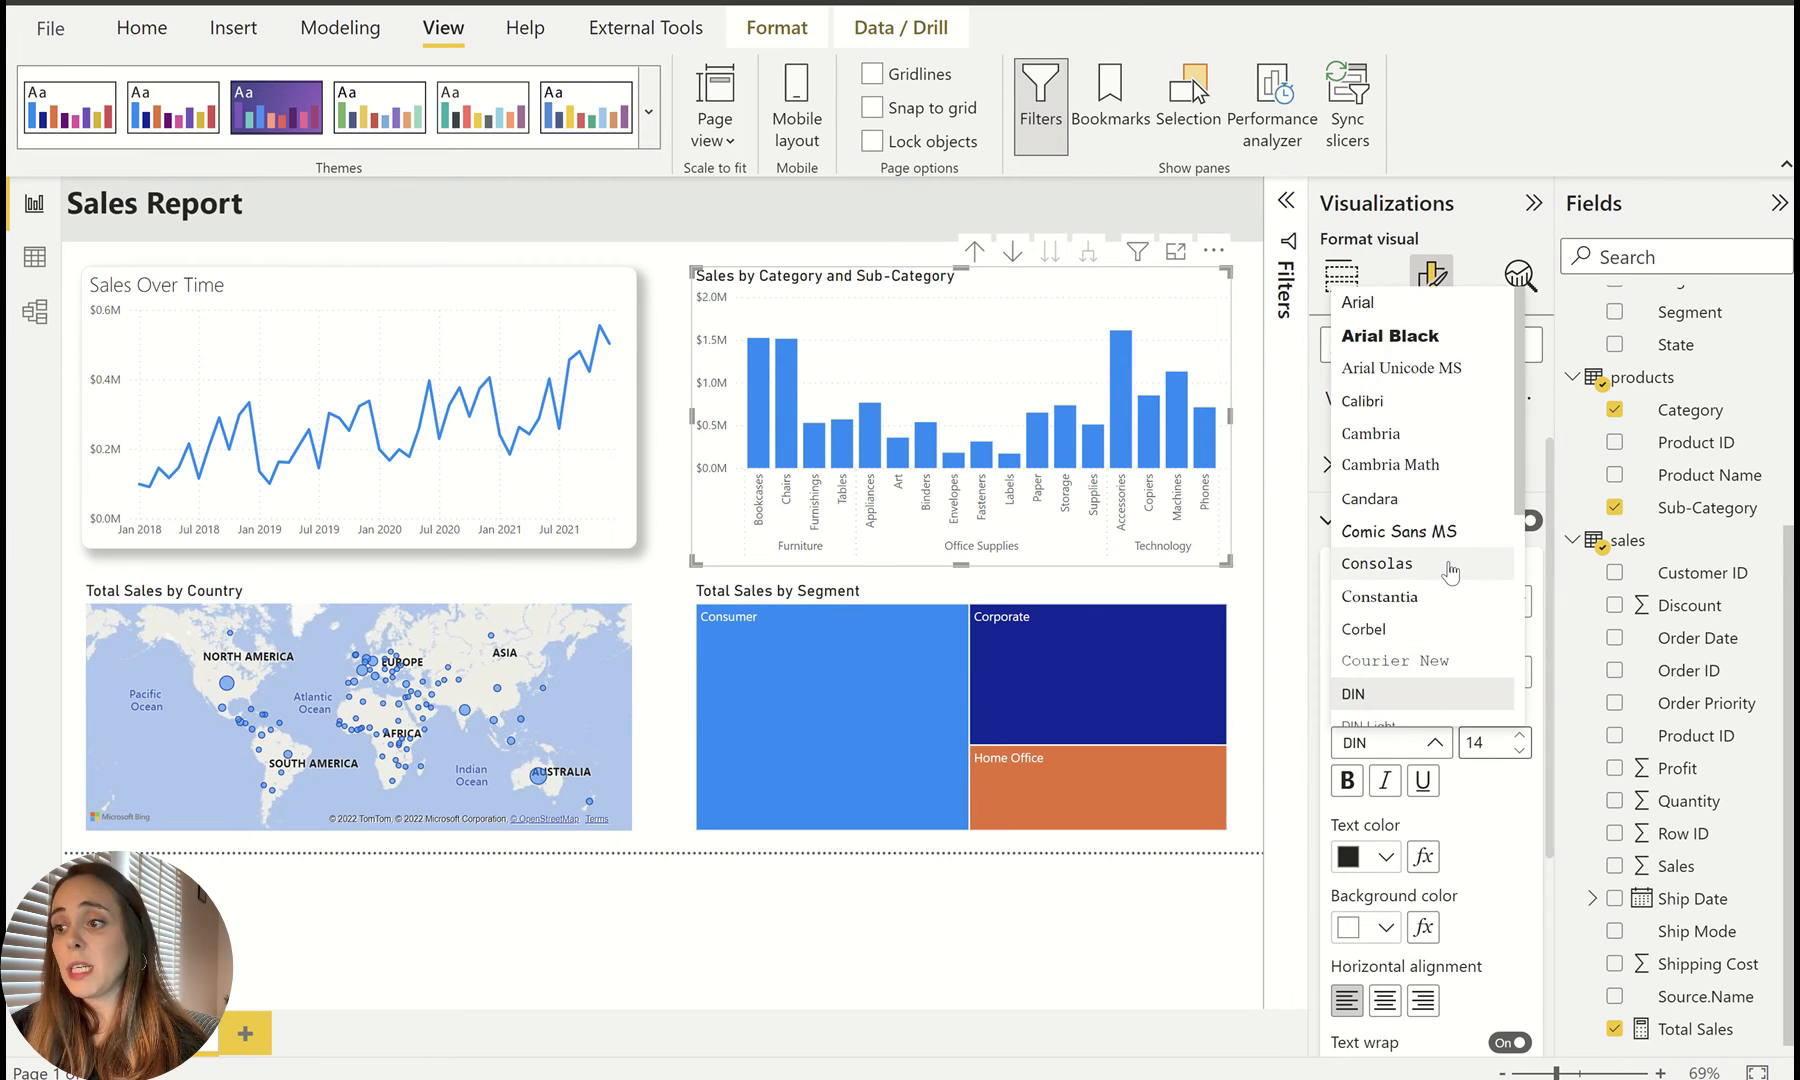
pyautogui.scroll(-5, 1440, 470)
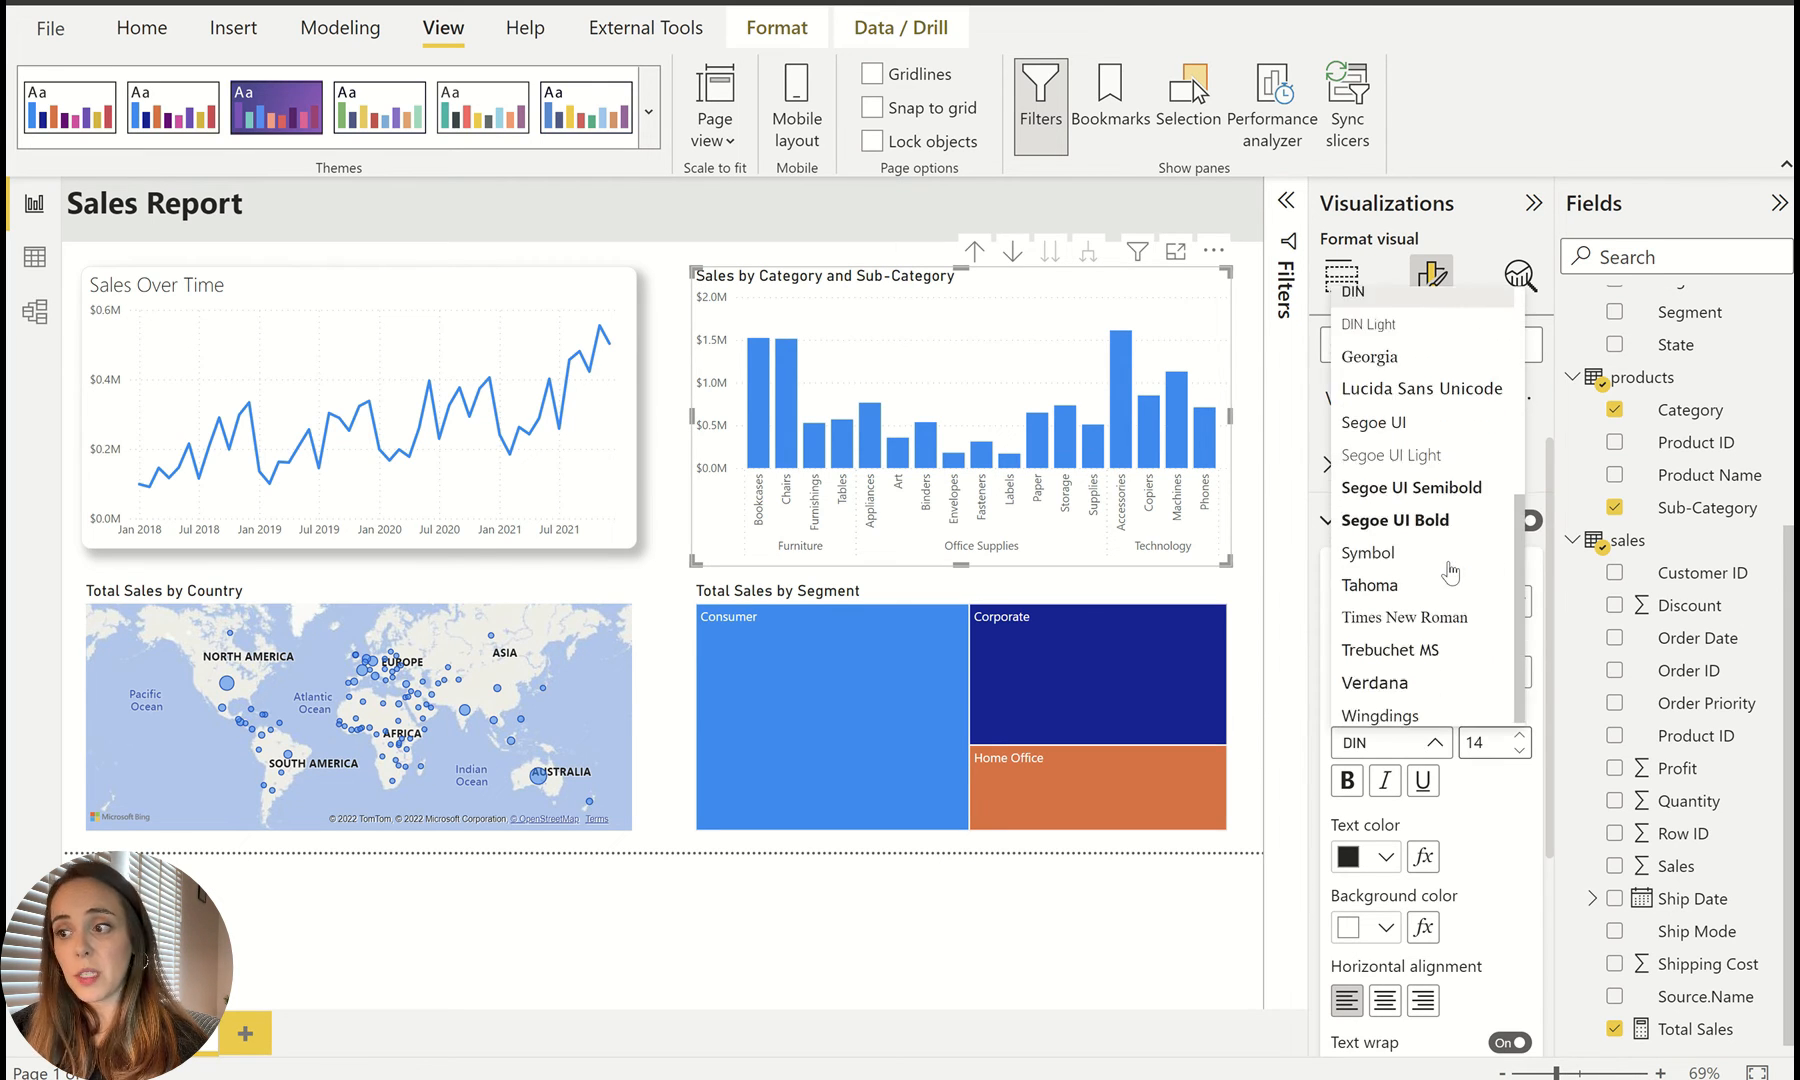
pyautogui.click(1447, 452)
pyautogui.click(1440, 405)
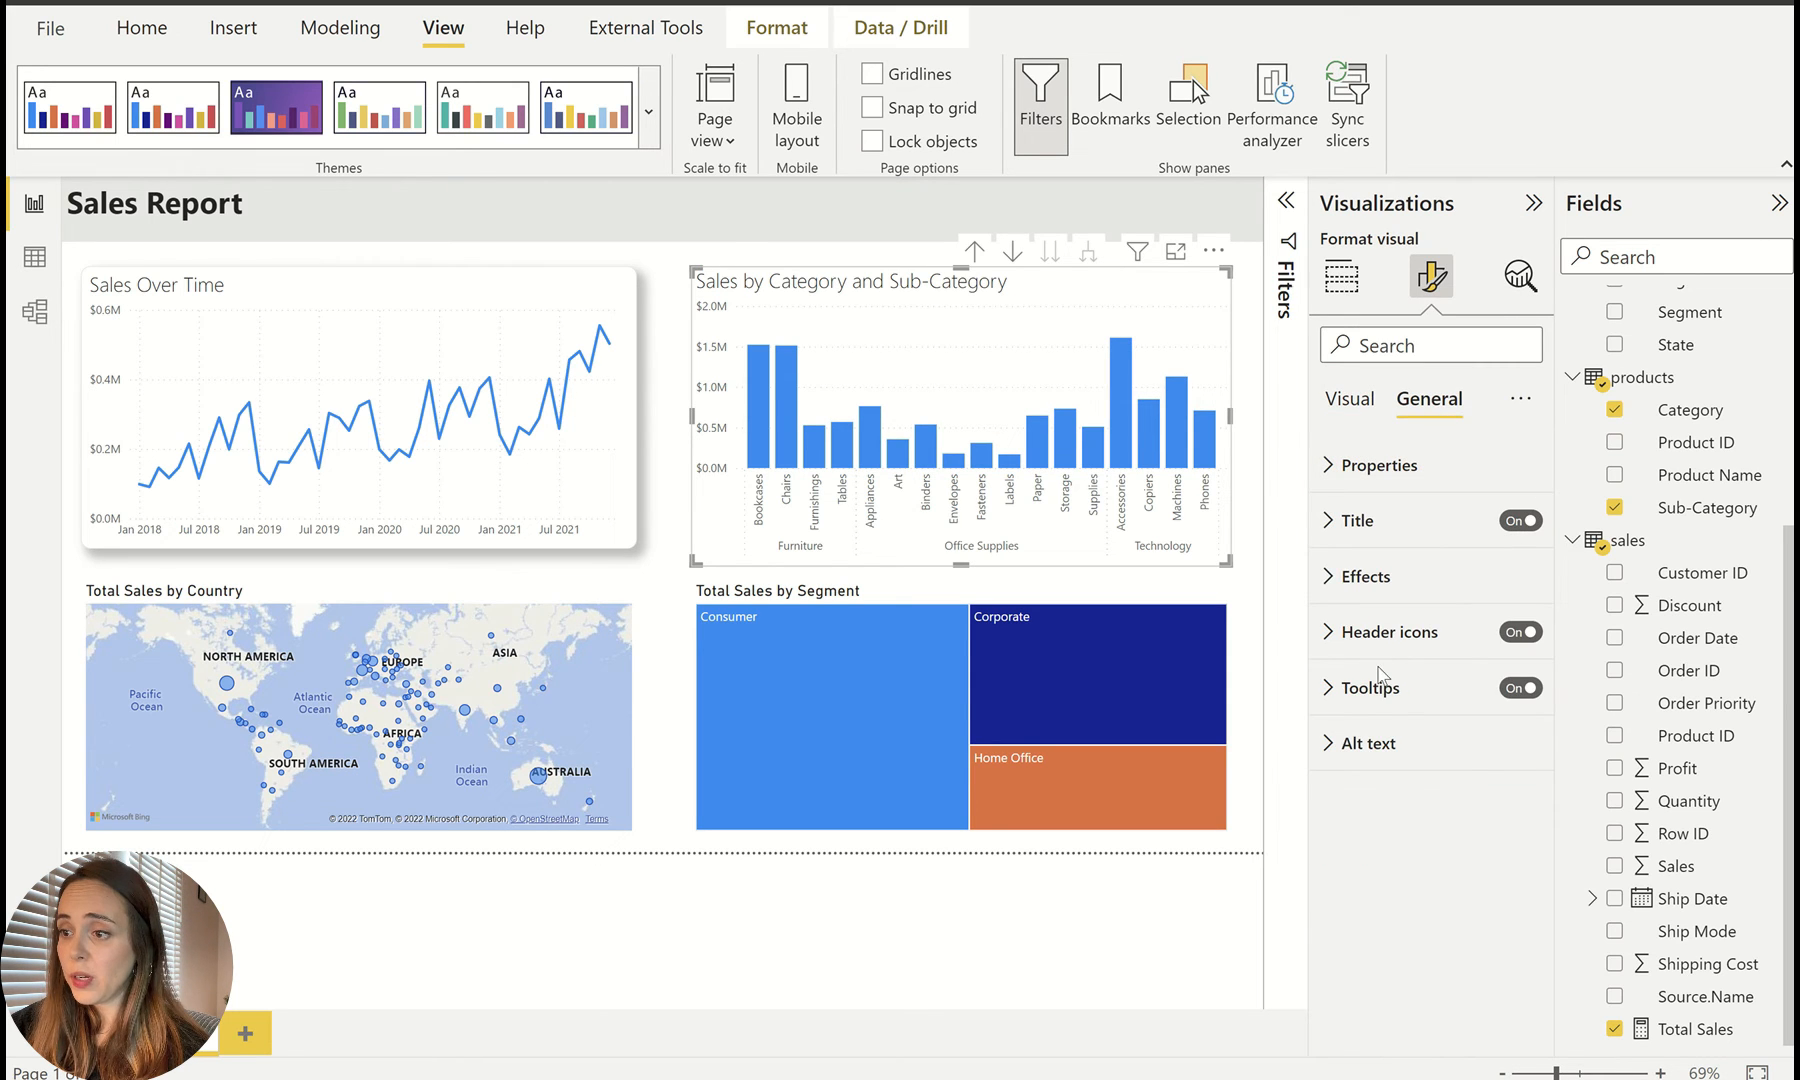
# Step: Give the column chart a light grey visual border with 10 px rounded corners and turn on its shadow
pyautogui.click(1369, 588)
pyautogui.click(1510, 853)
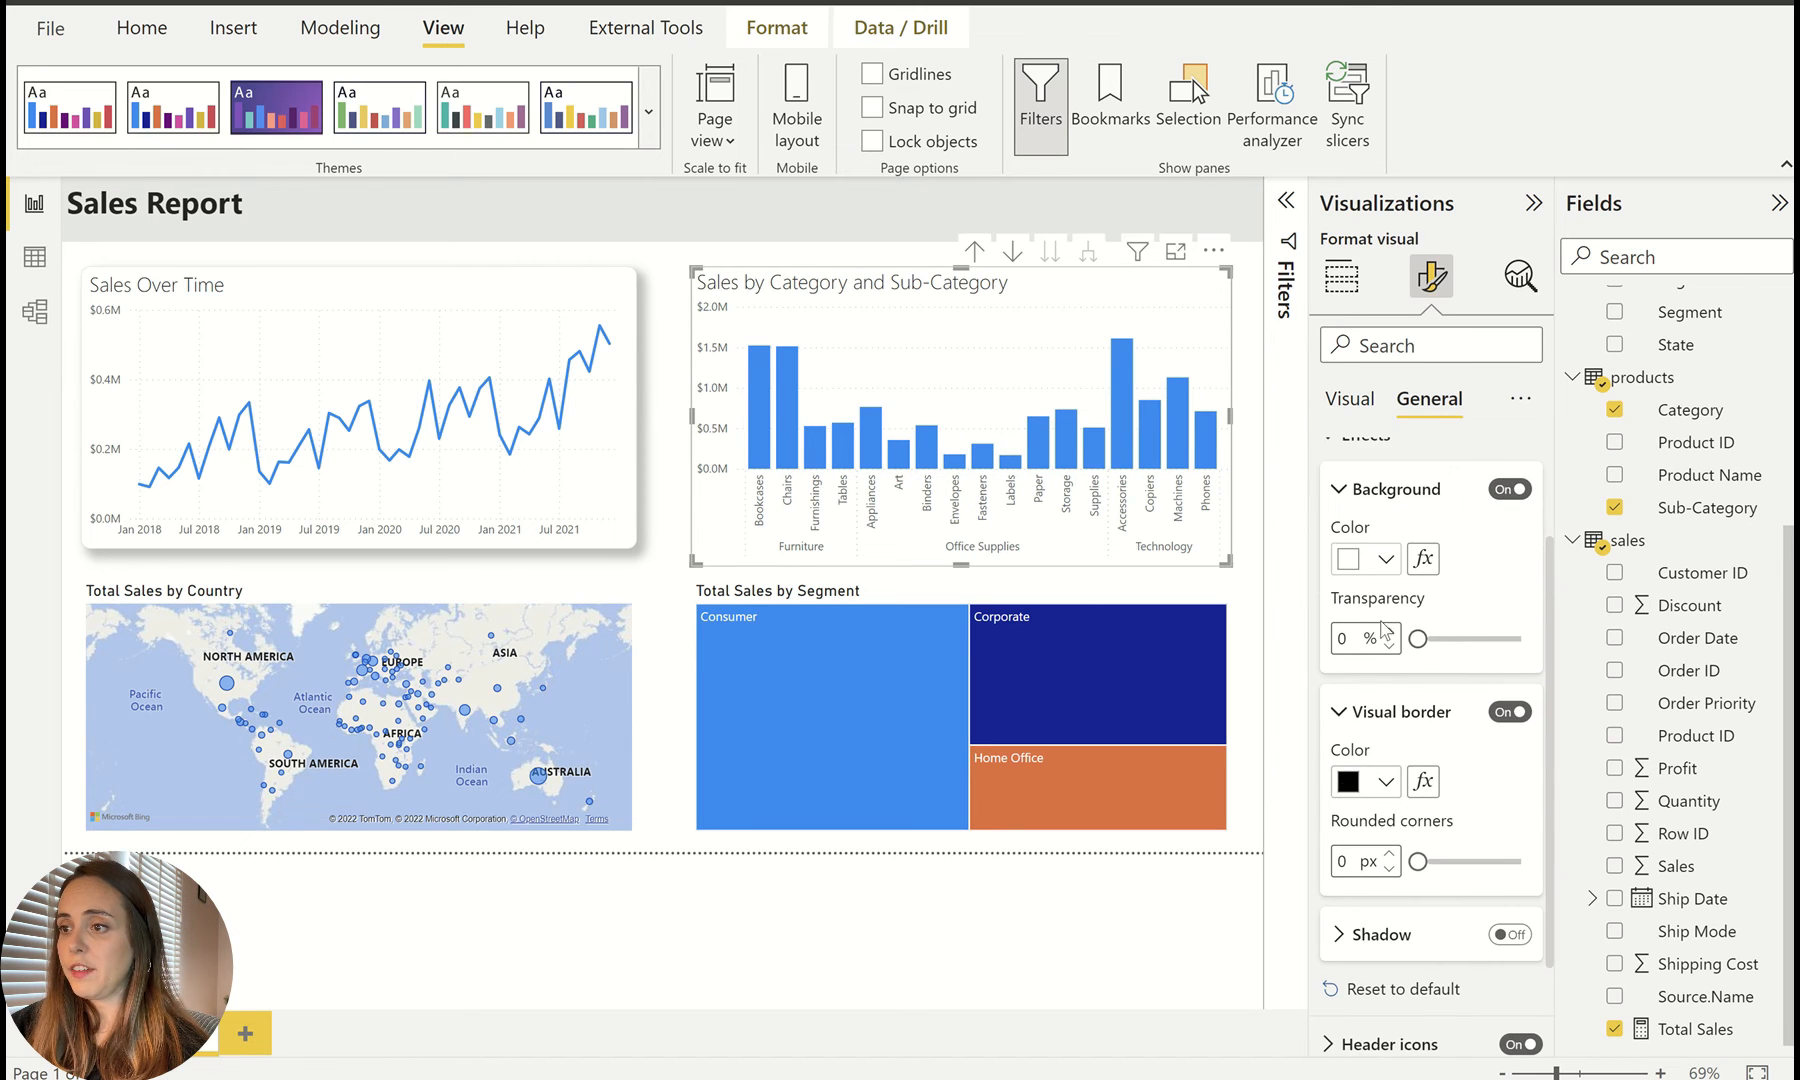
pyautogui.click(1385, 781)
pyautogui.click(1352, 390)
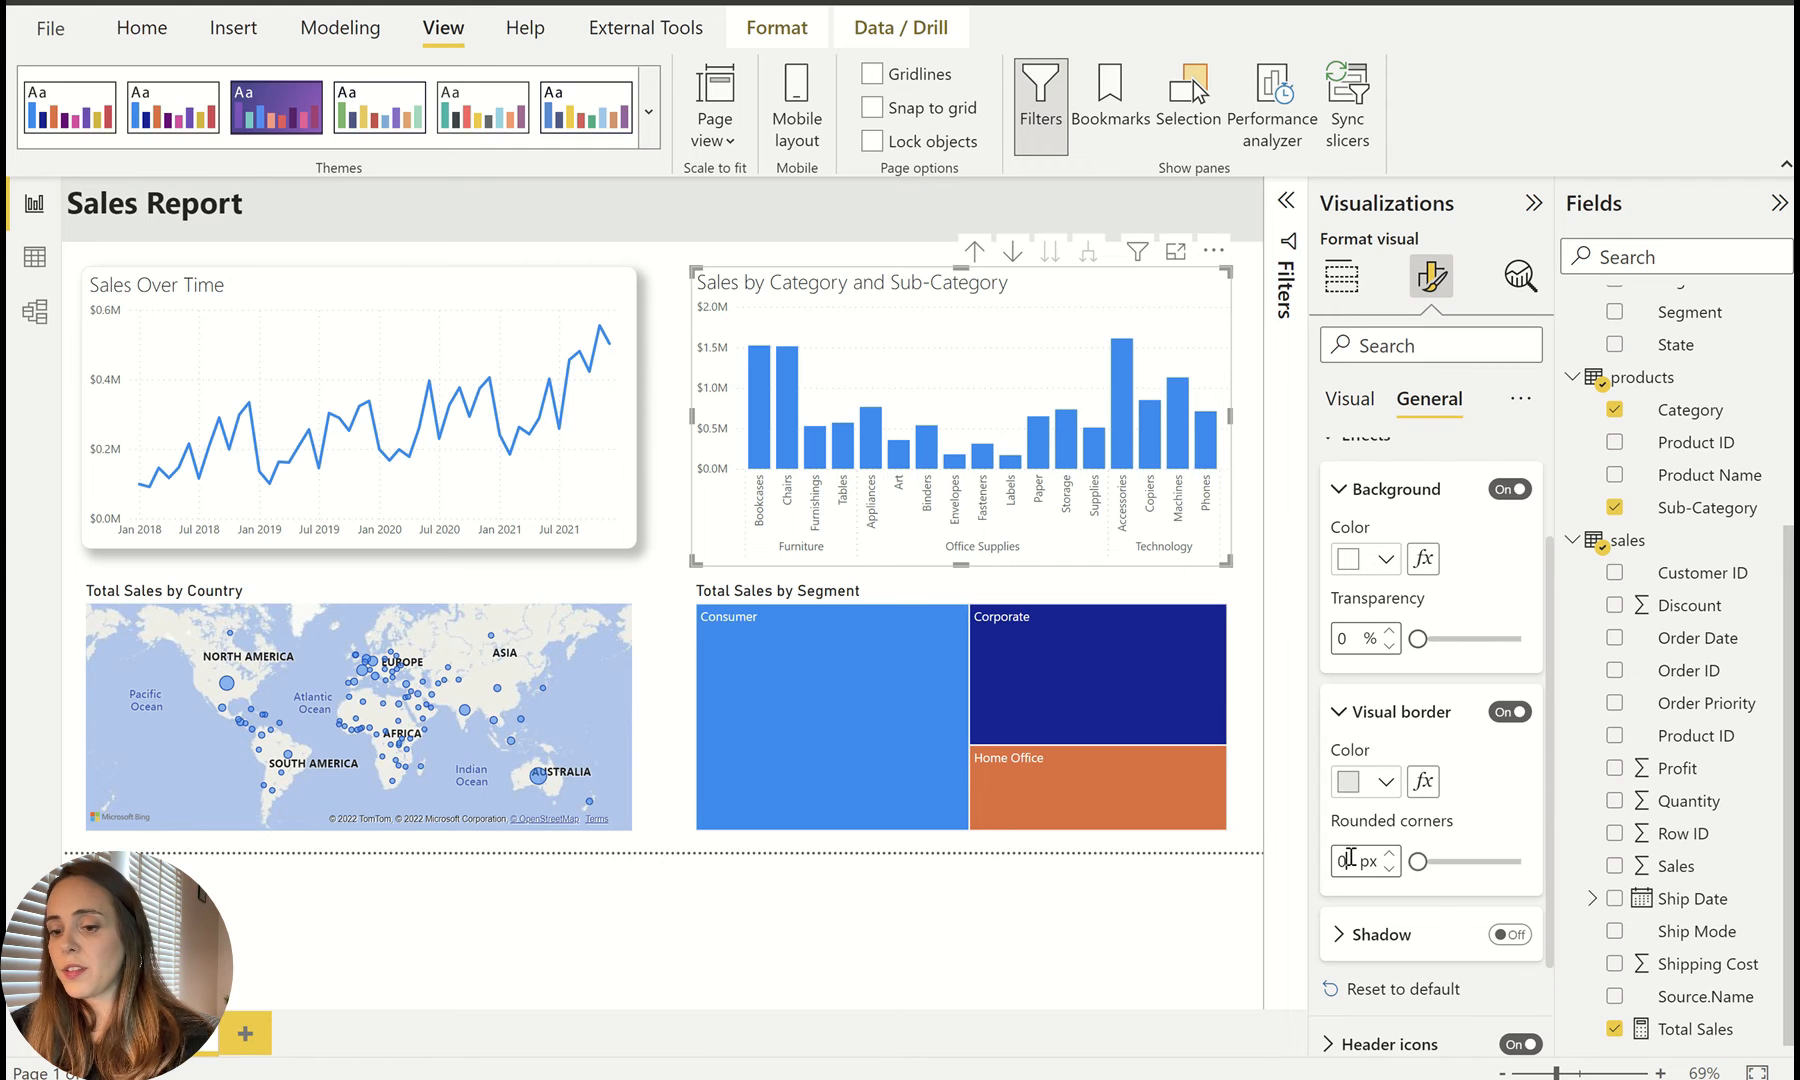
pyautogui.write('10')
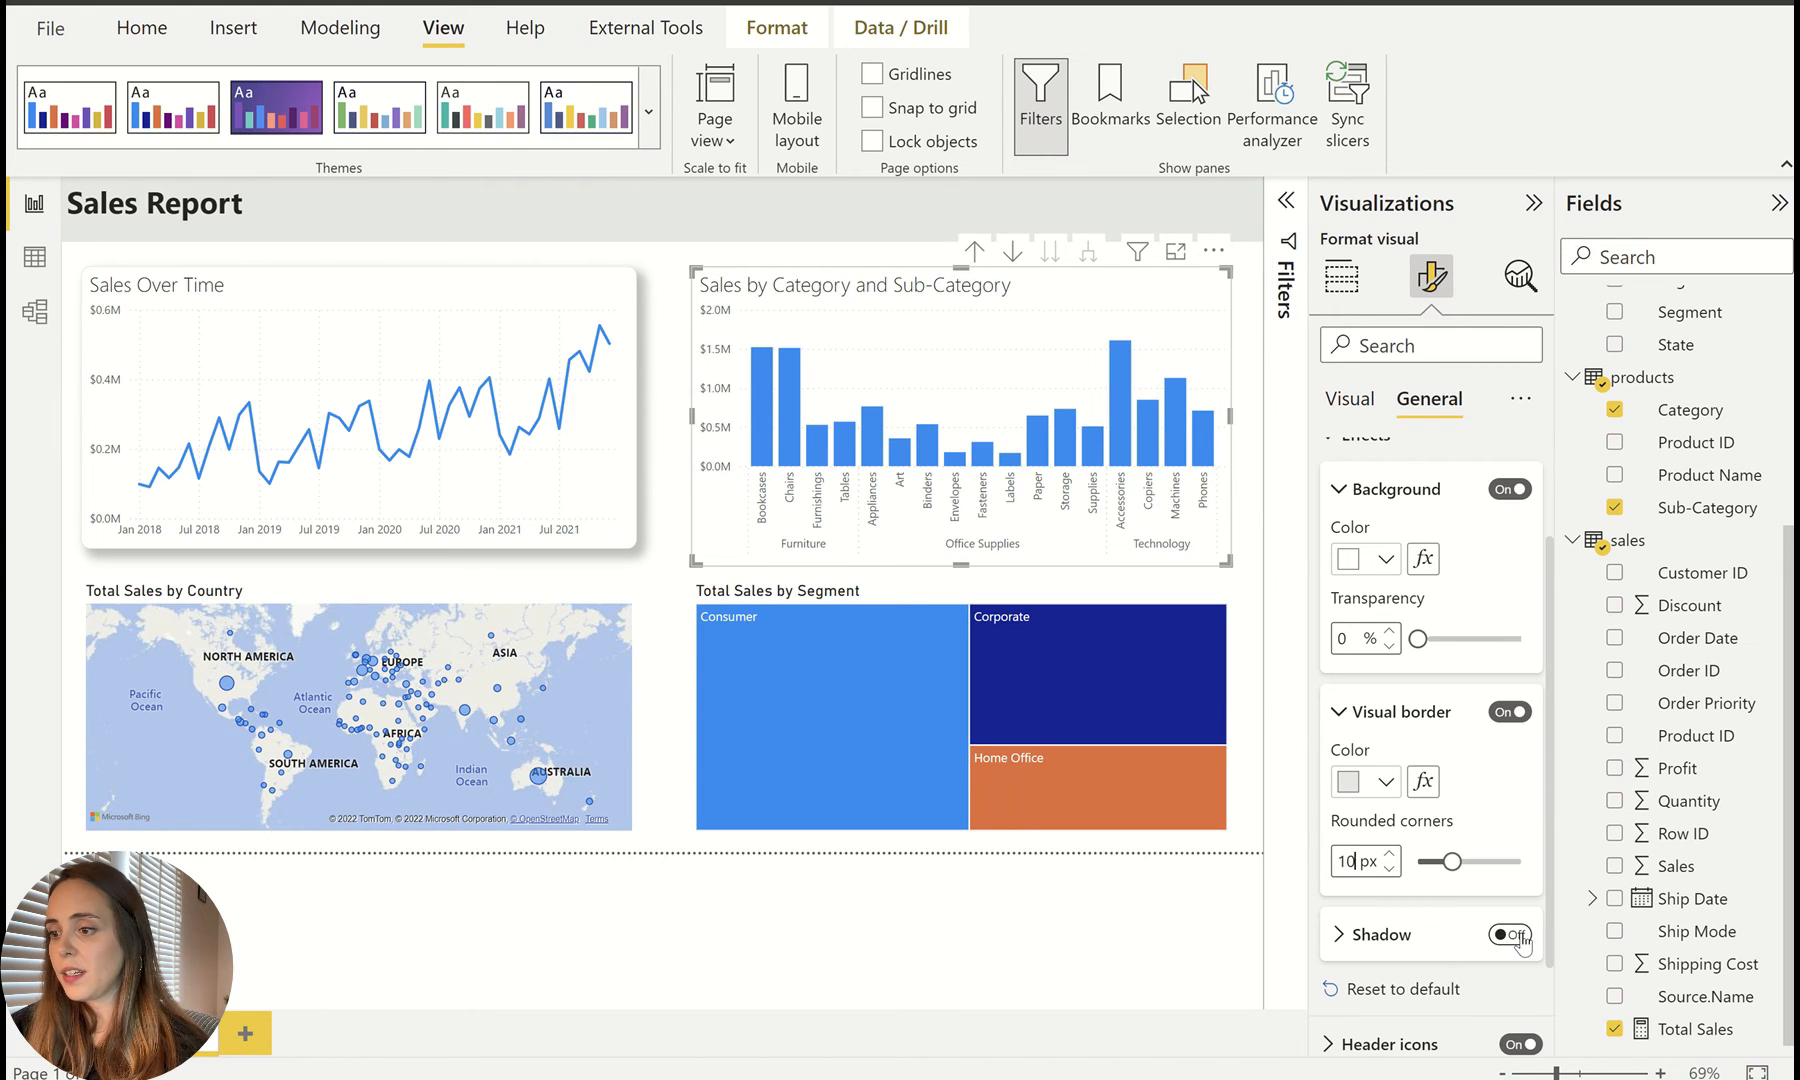
pyautogui.click(1515, 935)
pyautogui.click(1258, 545)
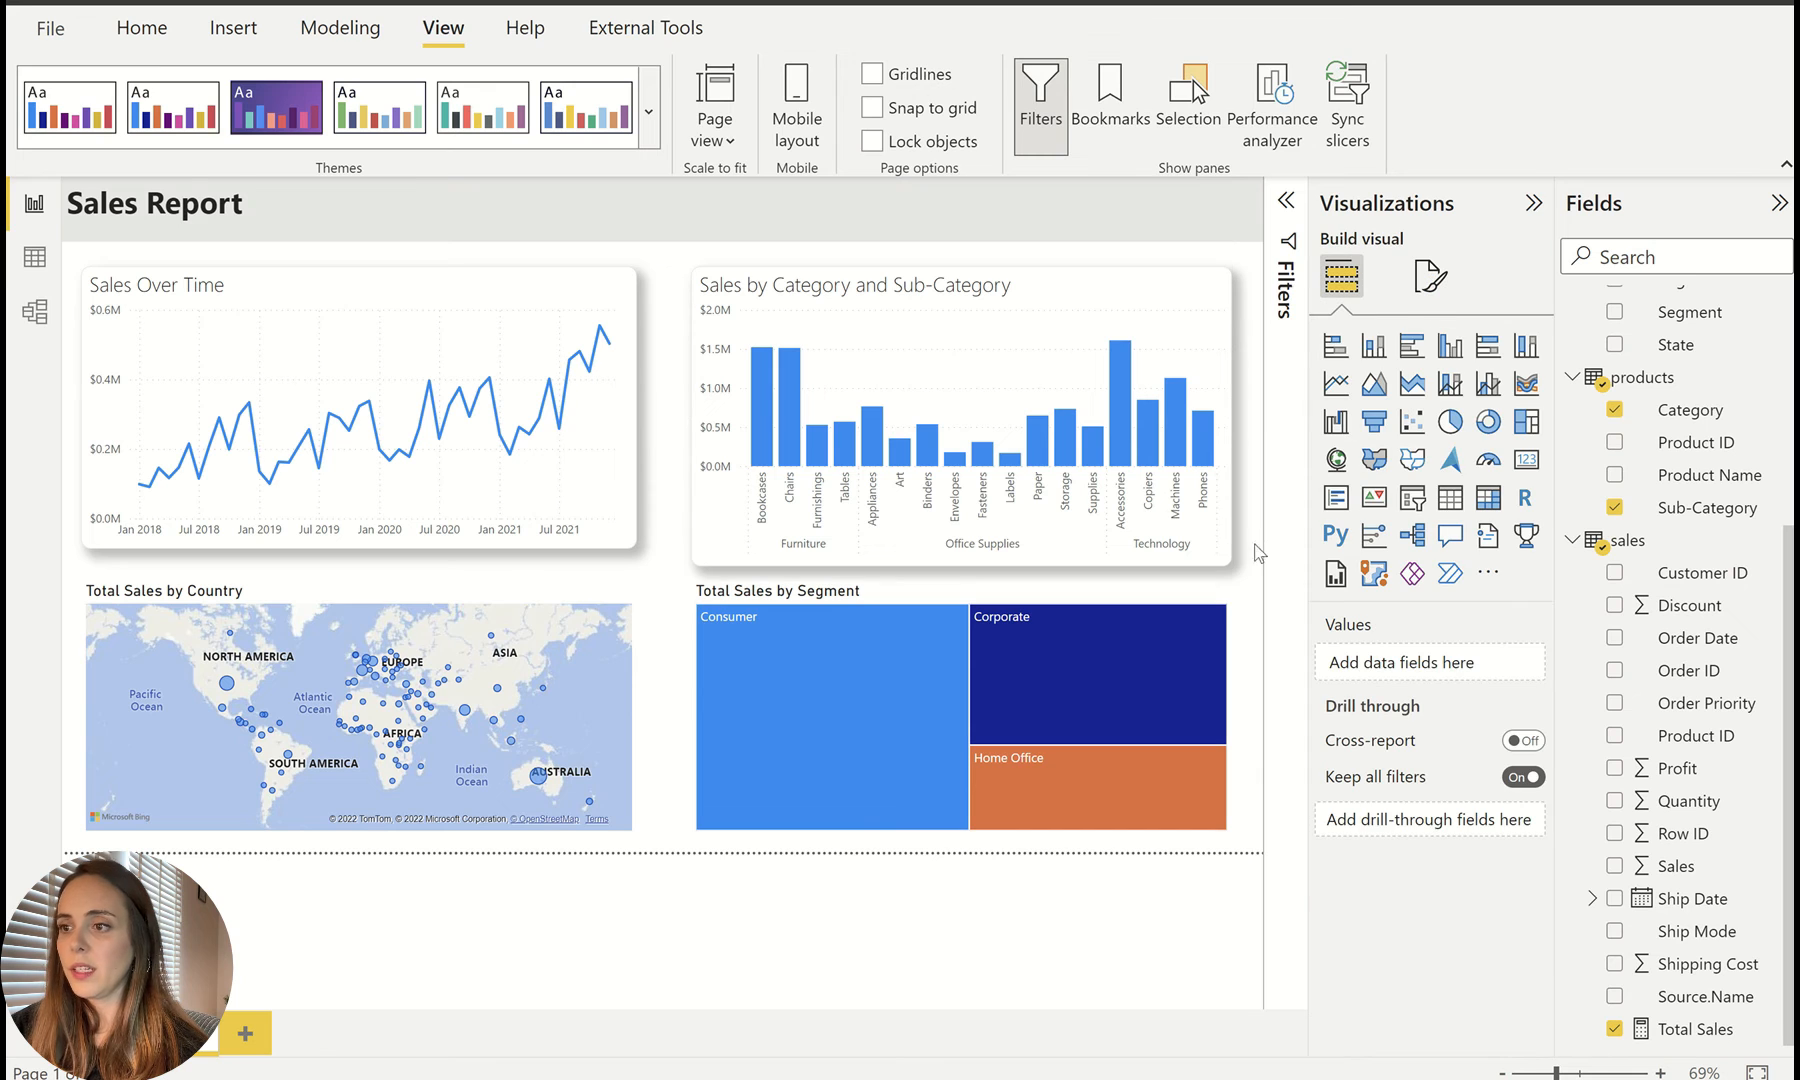
# Step: Shorten the column chart so its lower edge aligns with the bottom of the Sales Over Time chart
pyautogui.click(895, 560)
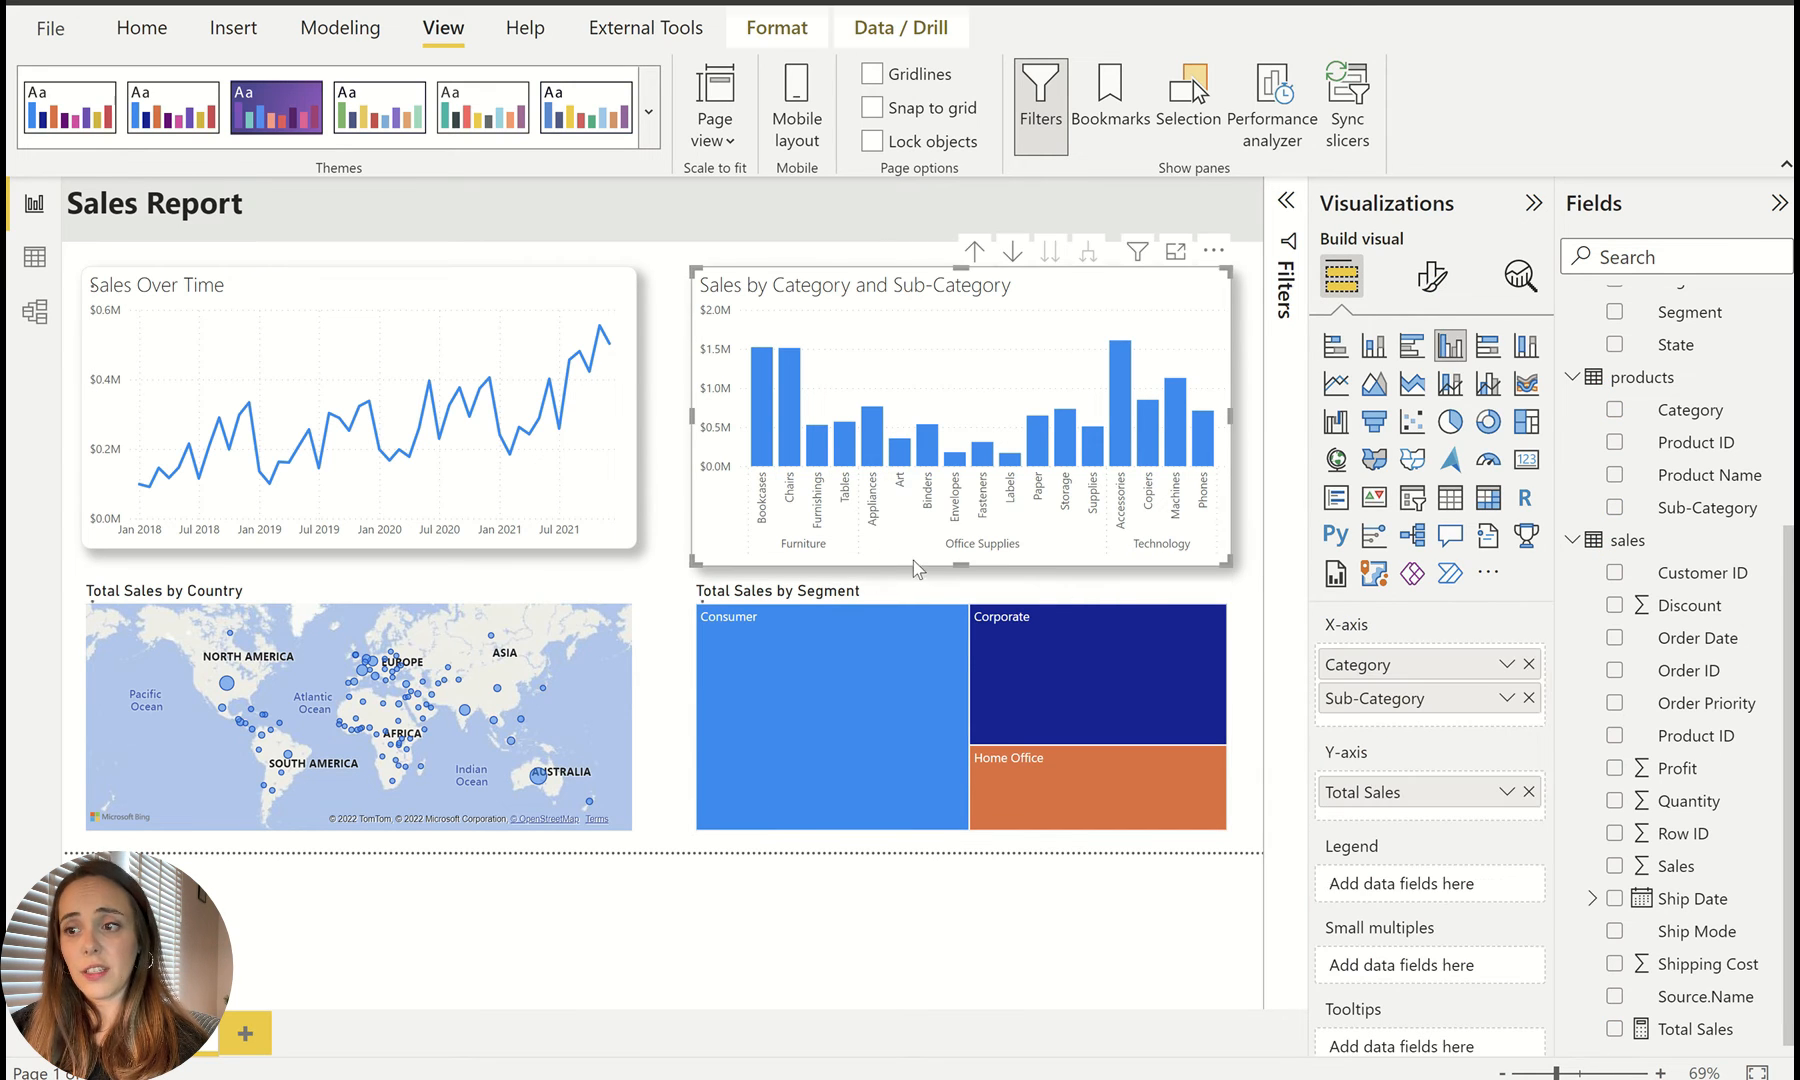
pyautogui.moveTo(958, 563); pyautogui.dragTo(963, 548)
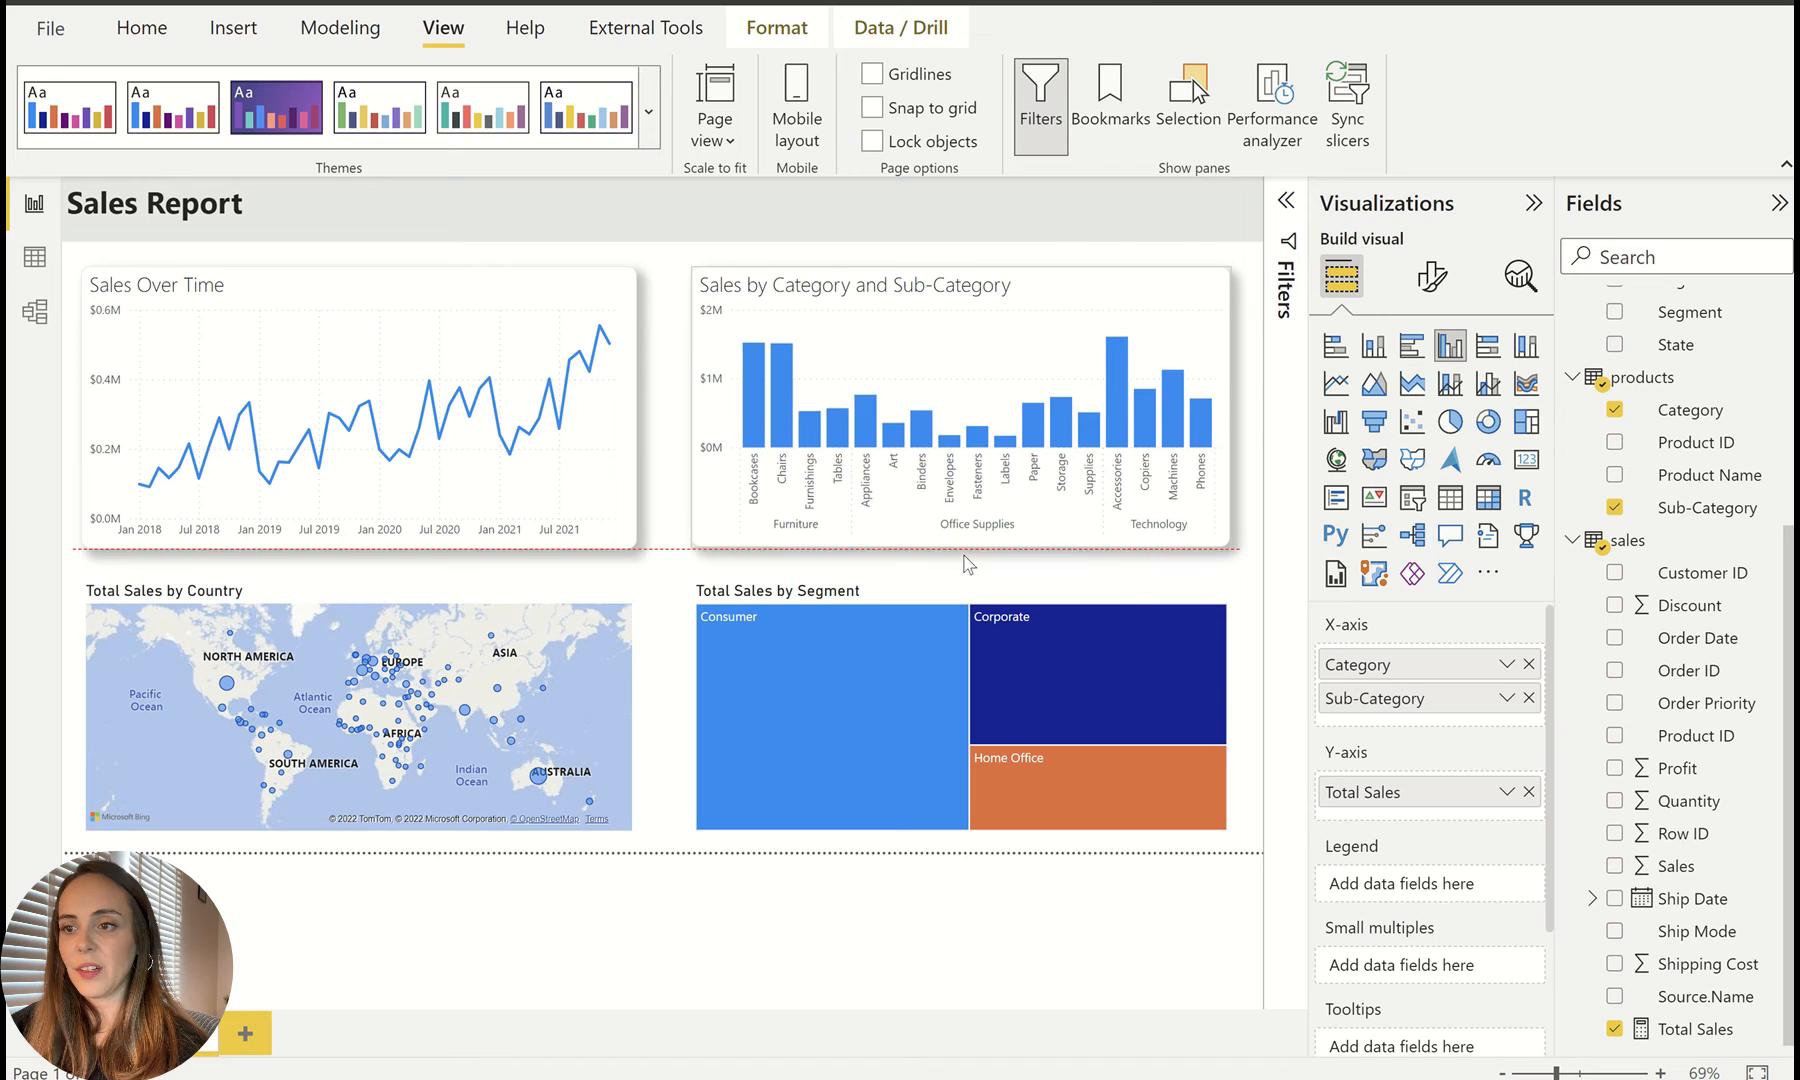
pyautogui.click(1255, 586)
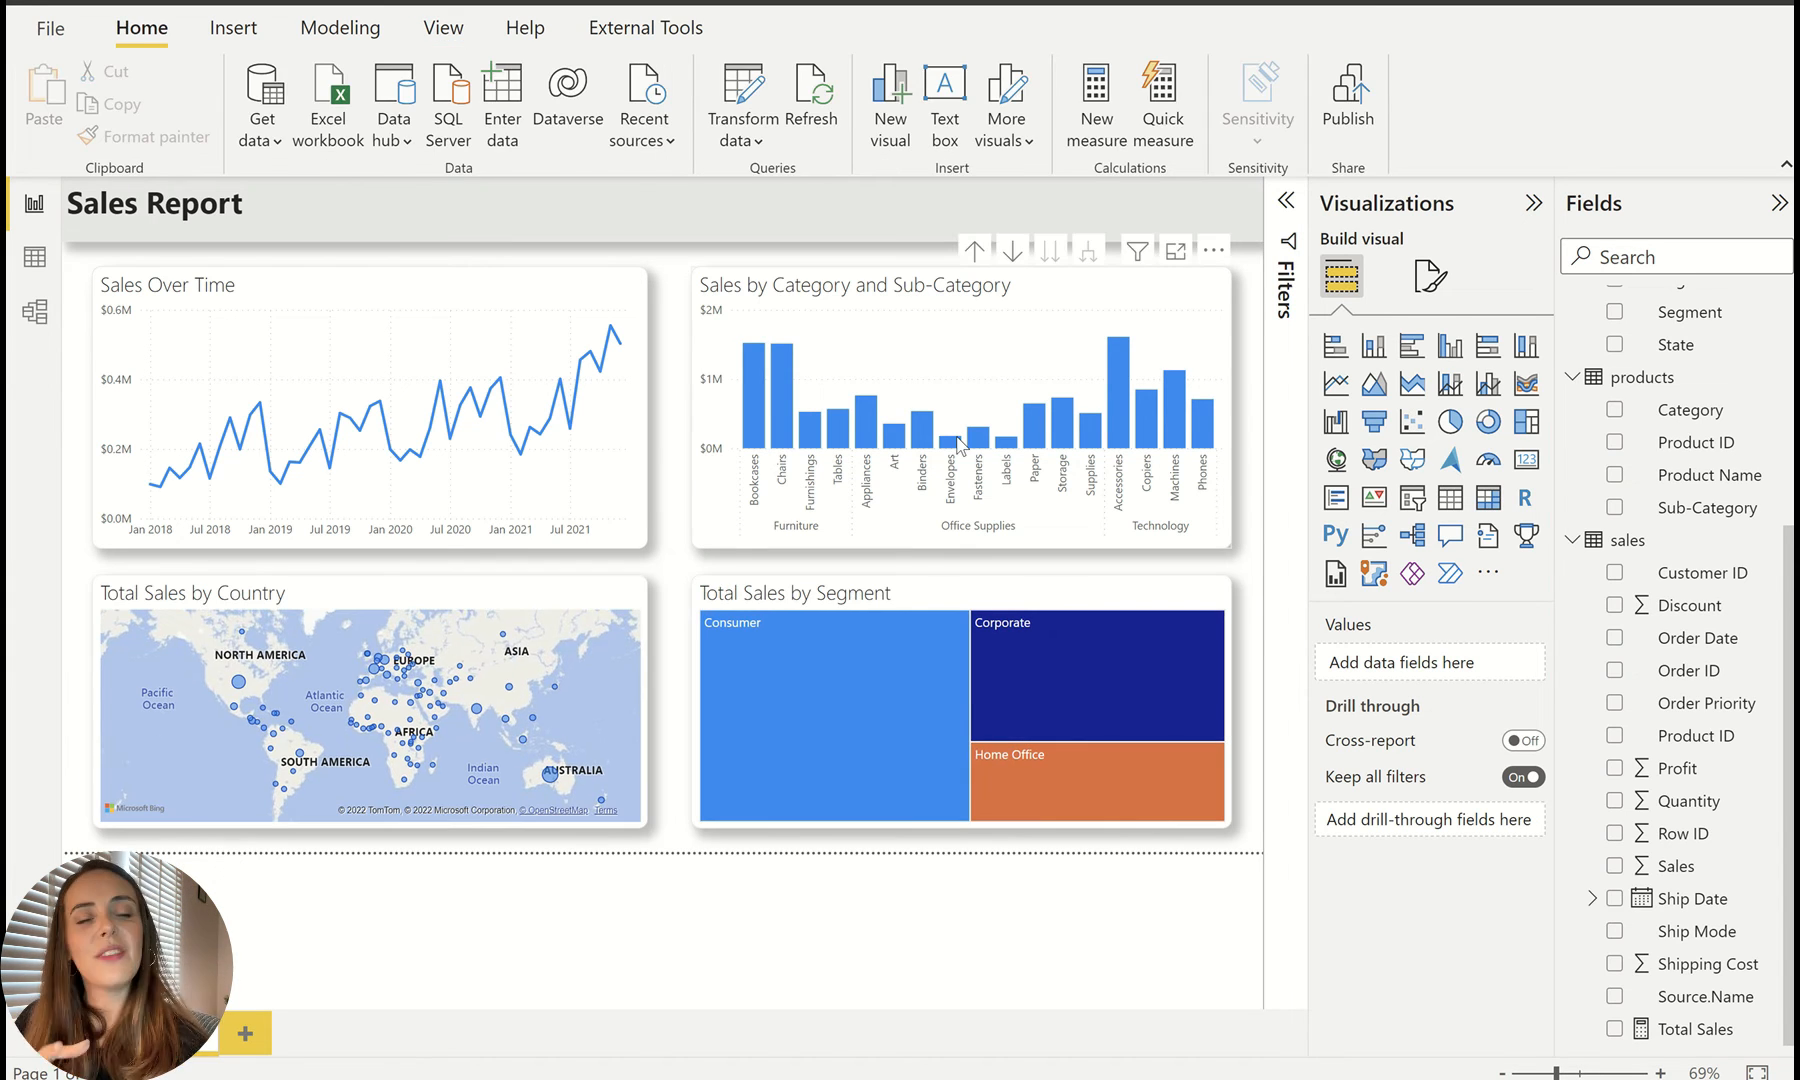
# Step: Examine how selecting each treemap segment and the Accessories column affects the other visuals, clearing the selections at the end
pyautogui.moveTo(958, 446)
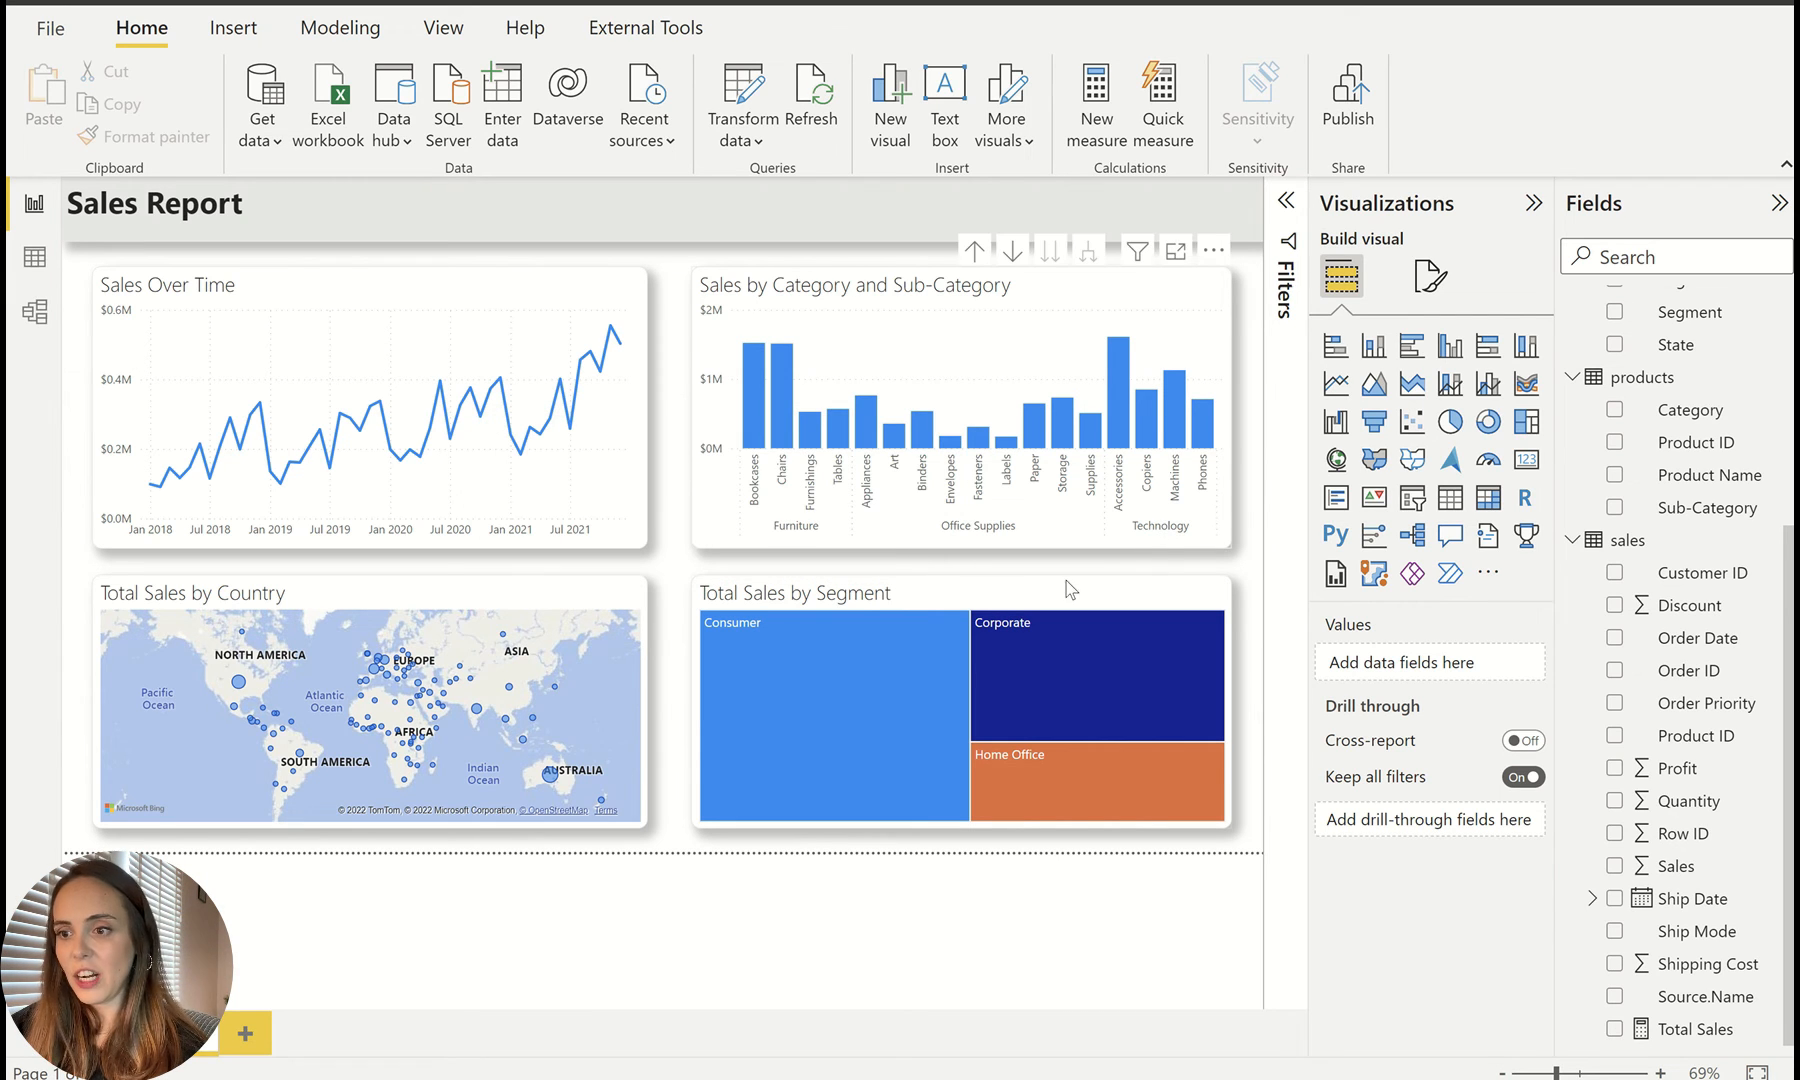
pyautogui.moveTo(939, 686)
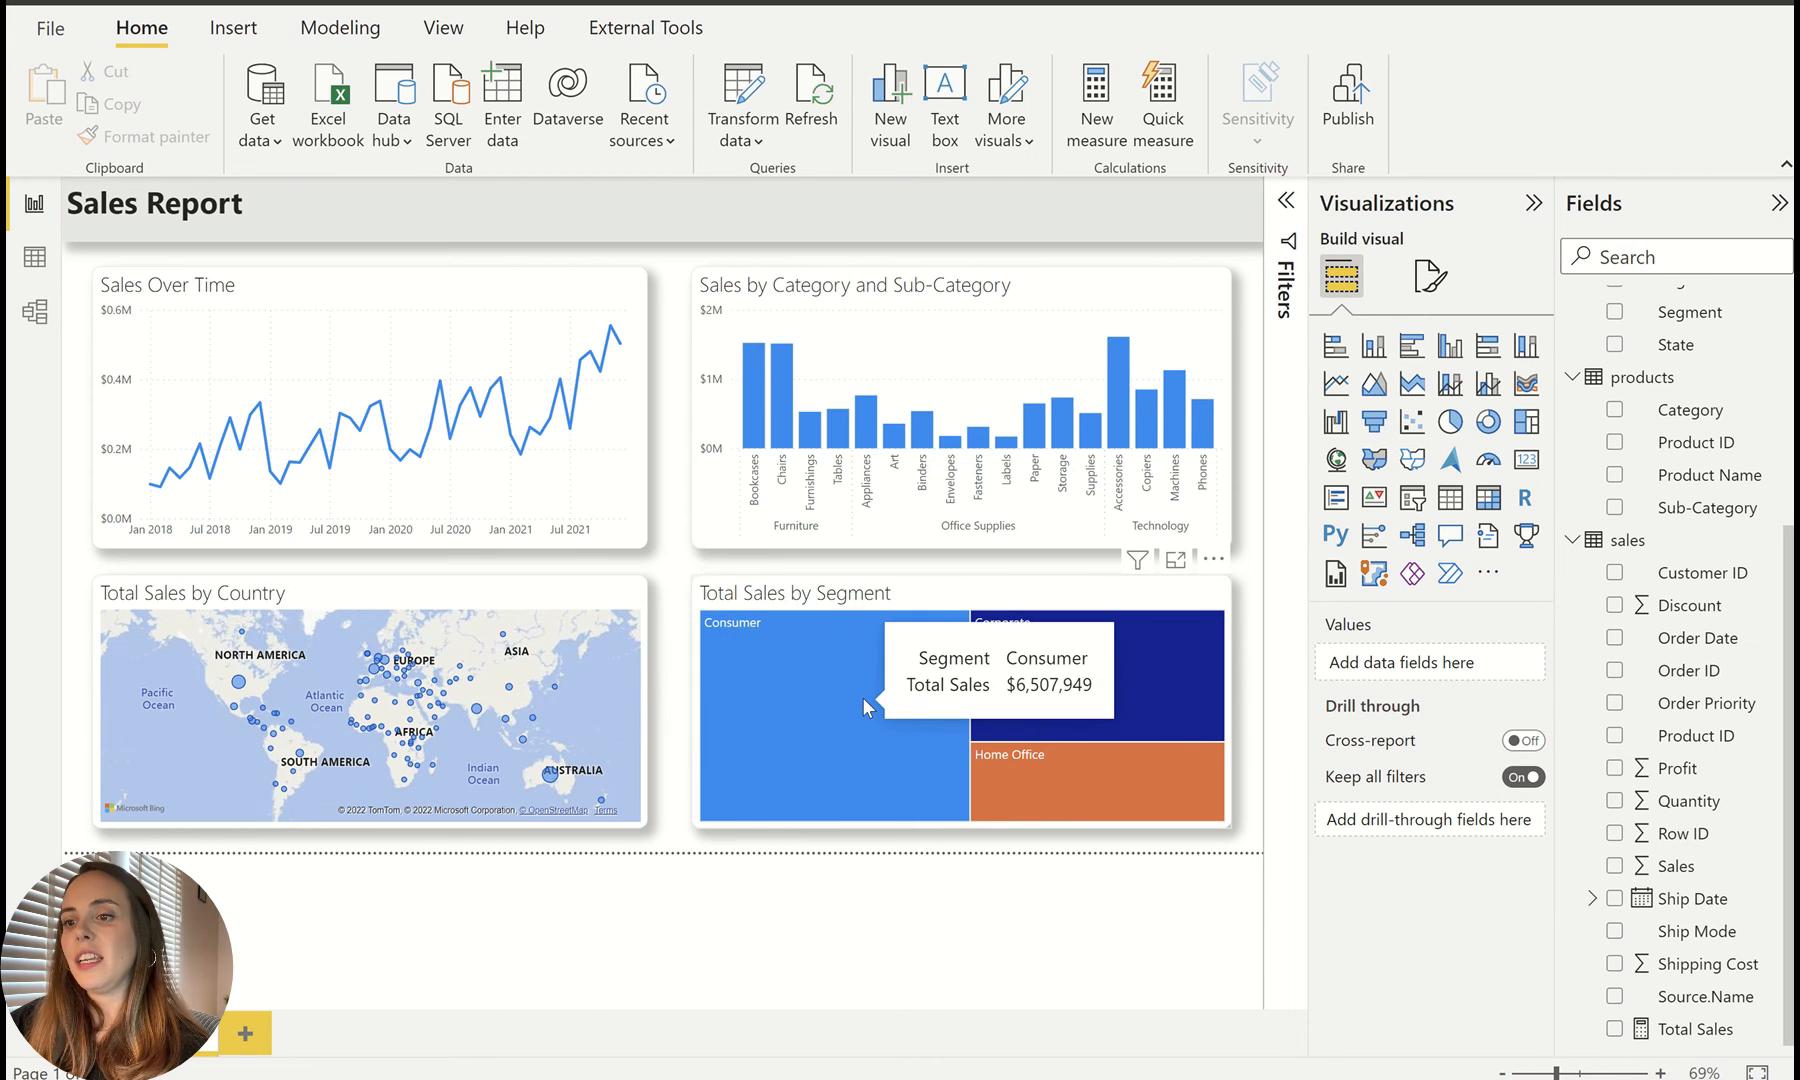
pyautogui.click(862, 706)
pyautogui.moveTo(856, 682)
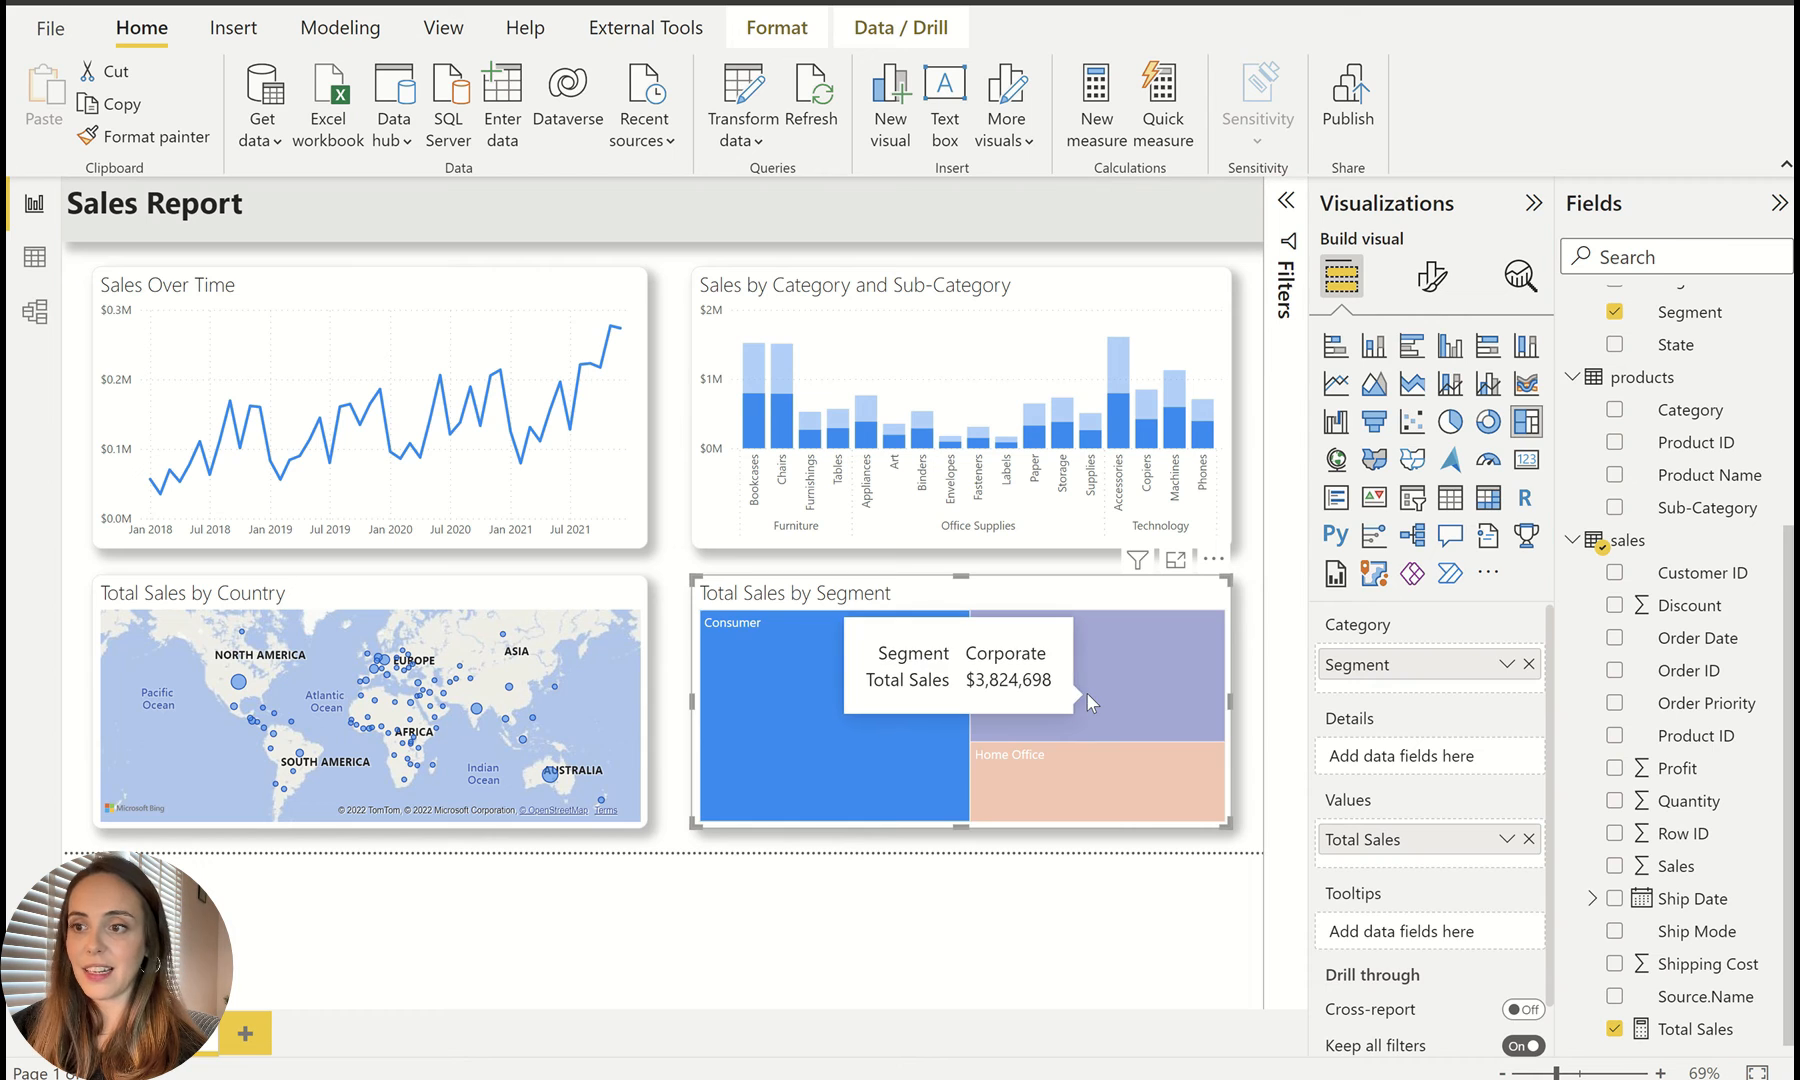
pyautogui.click(1087, 695)
pyautogui.click(1113, 780)
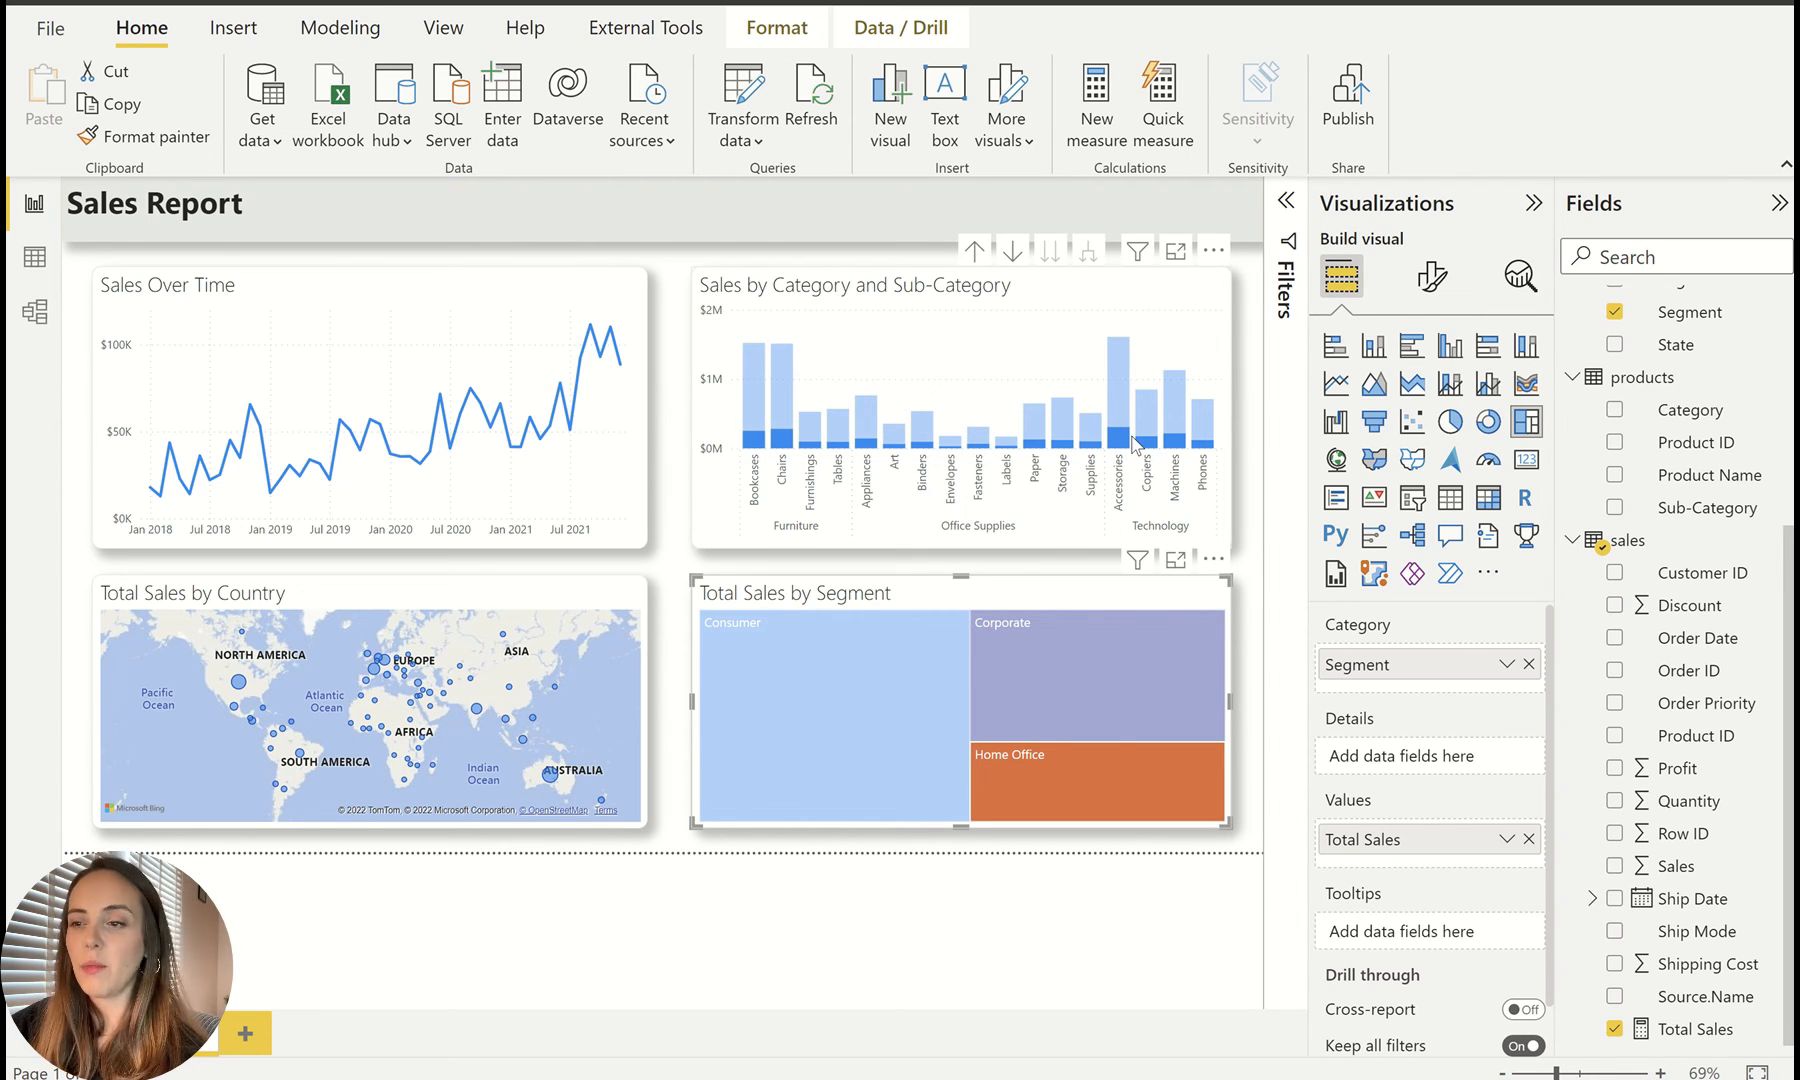
pyautogui.click(1077, 762)
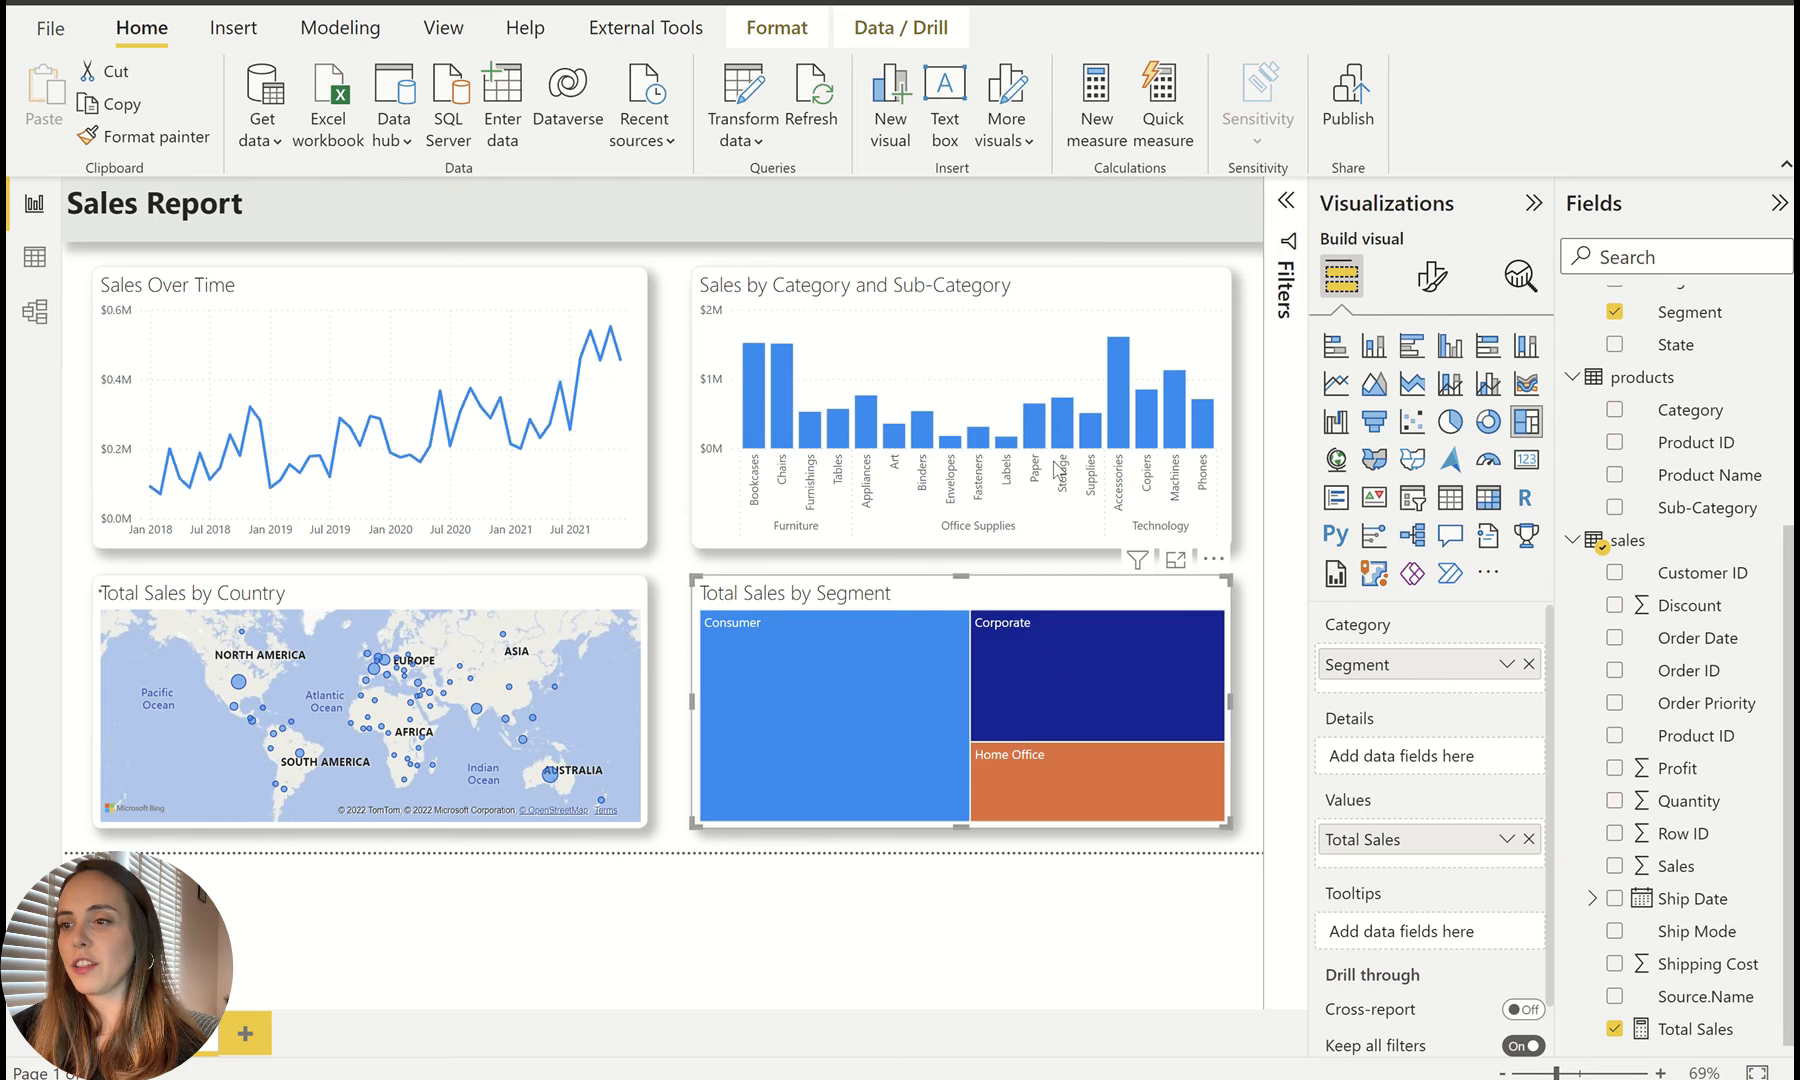
pyautogui.click(1120, 398)
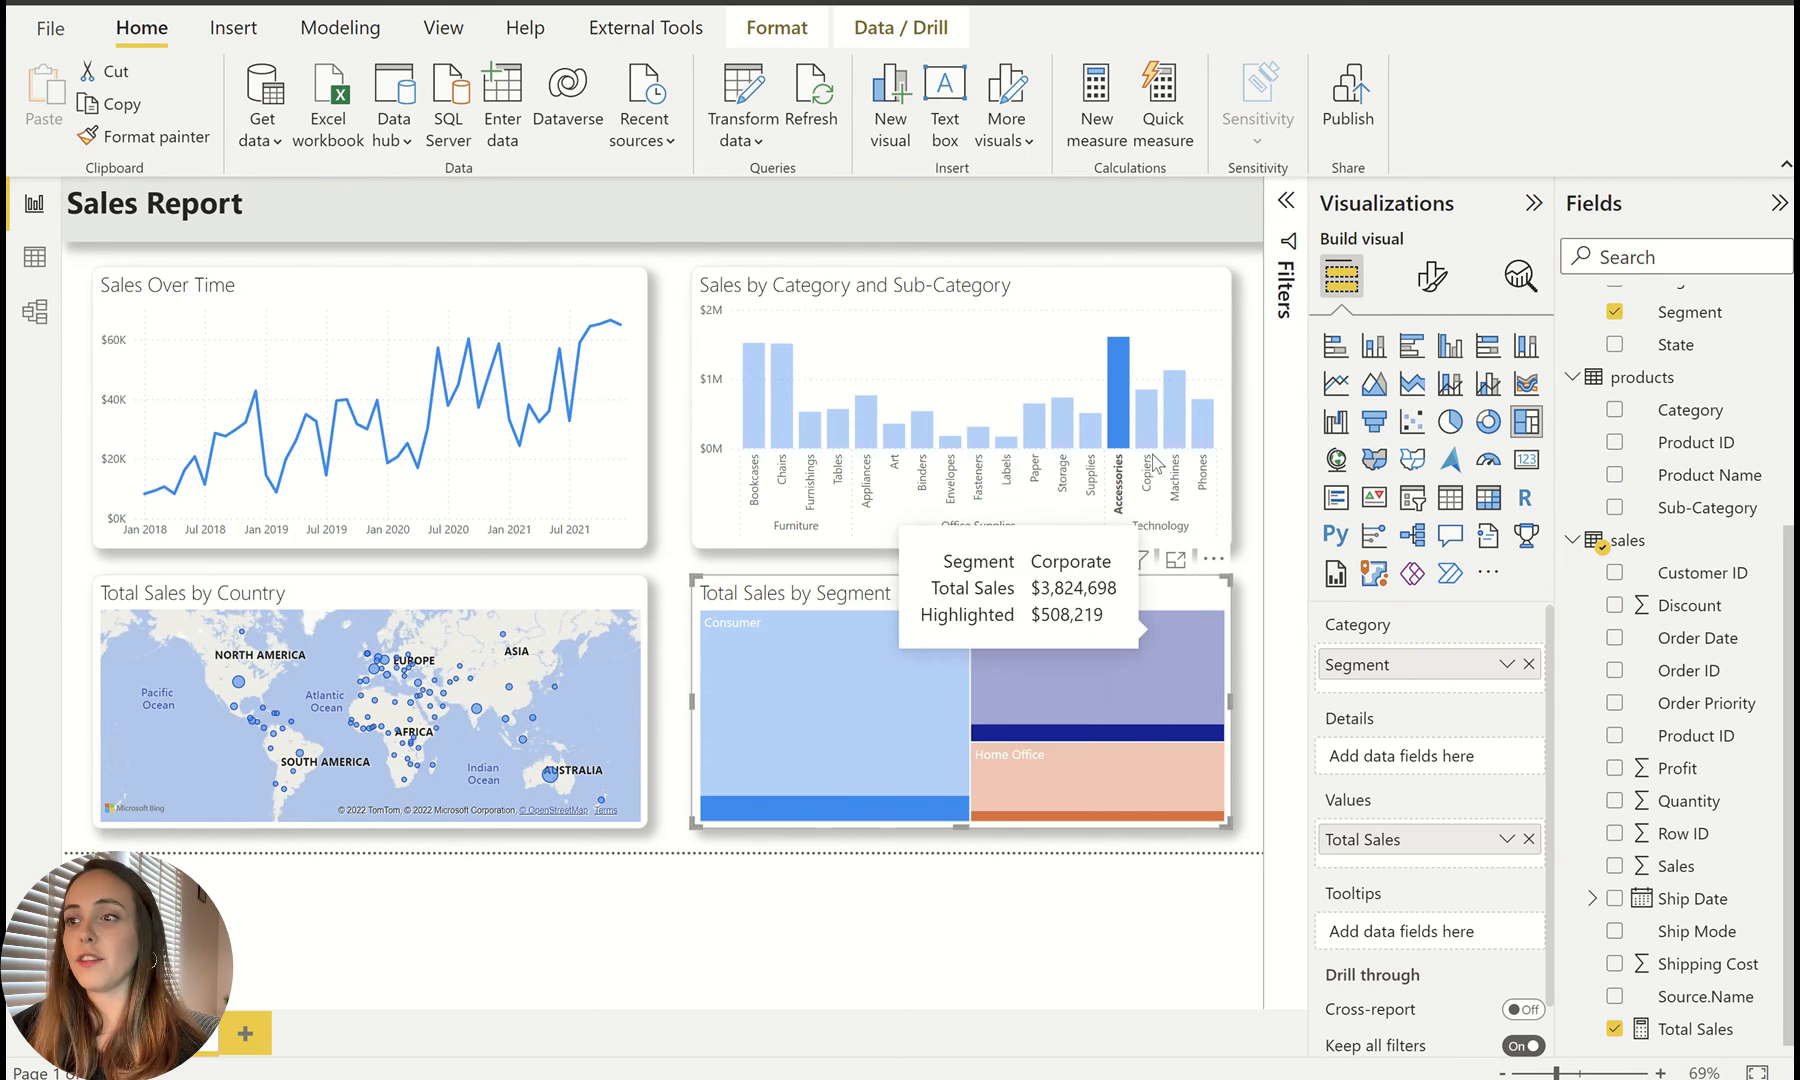
pyautogui.click(1124, 384)
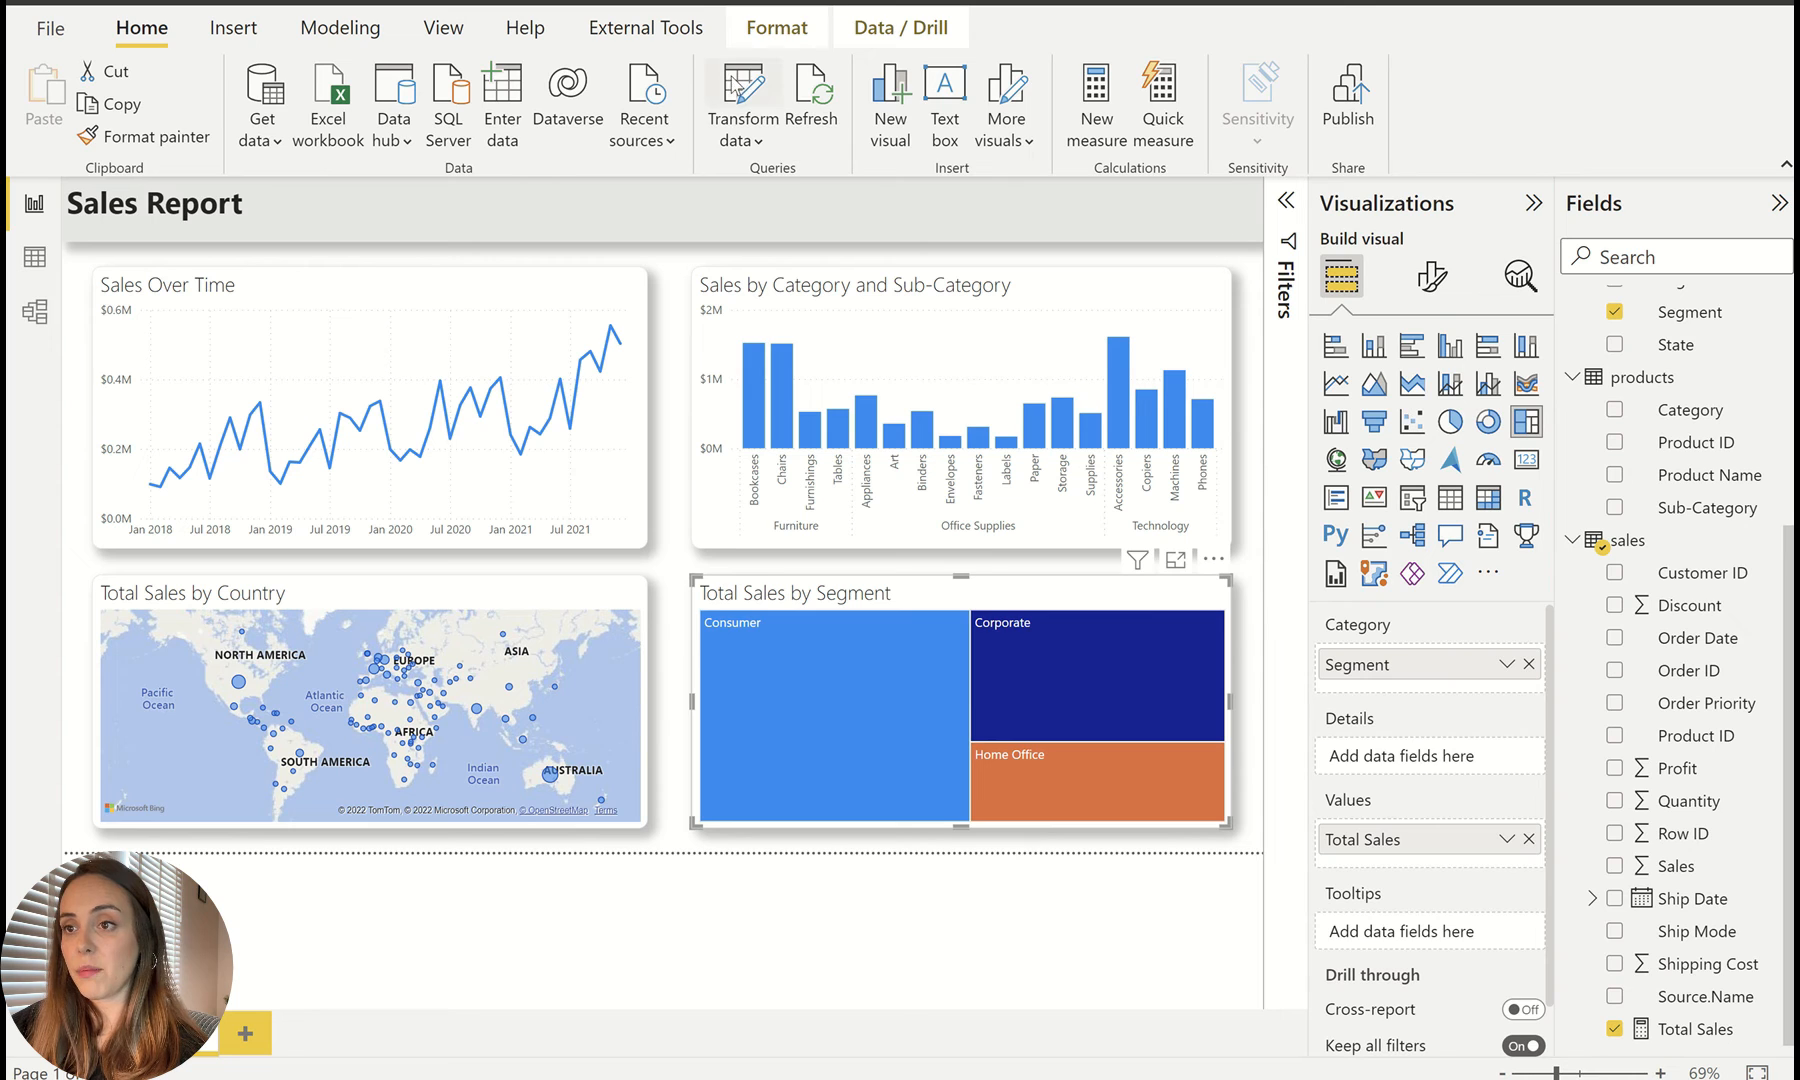
# Step: Edit the segment treemap's interactions so that it filters the Sales by Category and Sub-Category chart instead of highlighting it
pyautogui.click(765, 40)
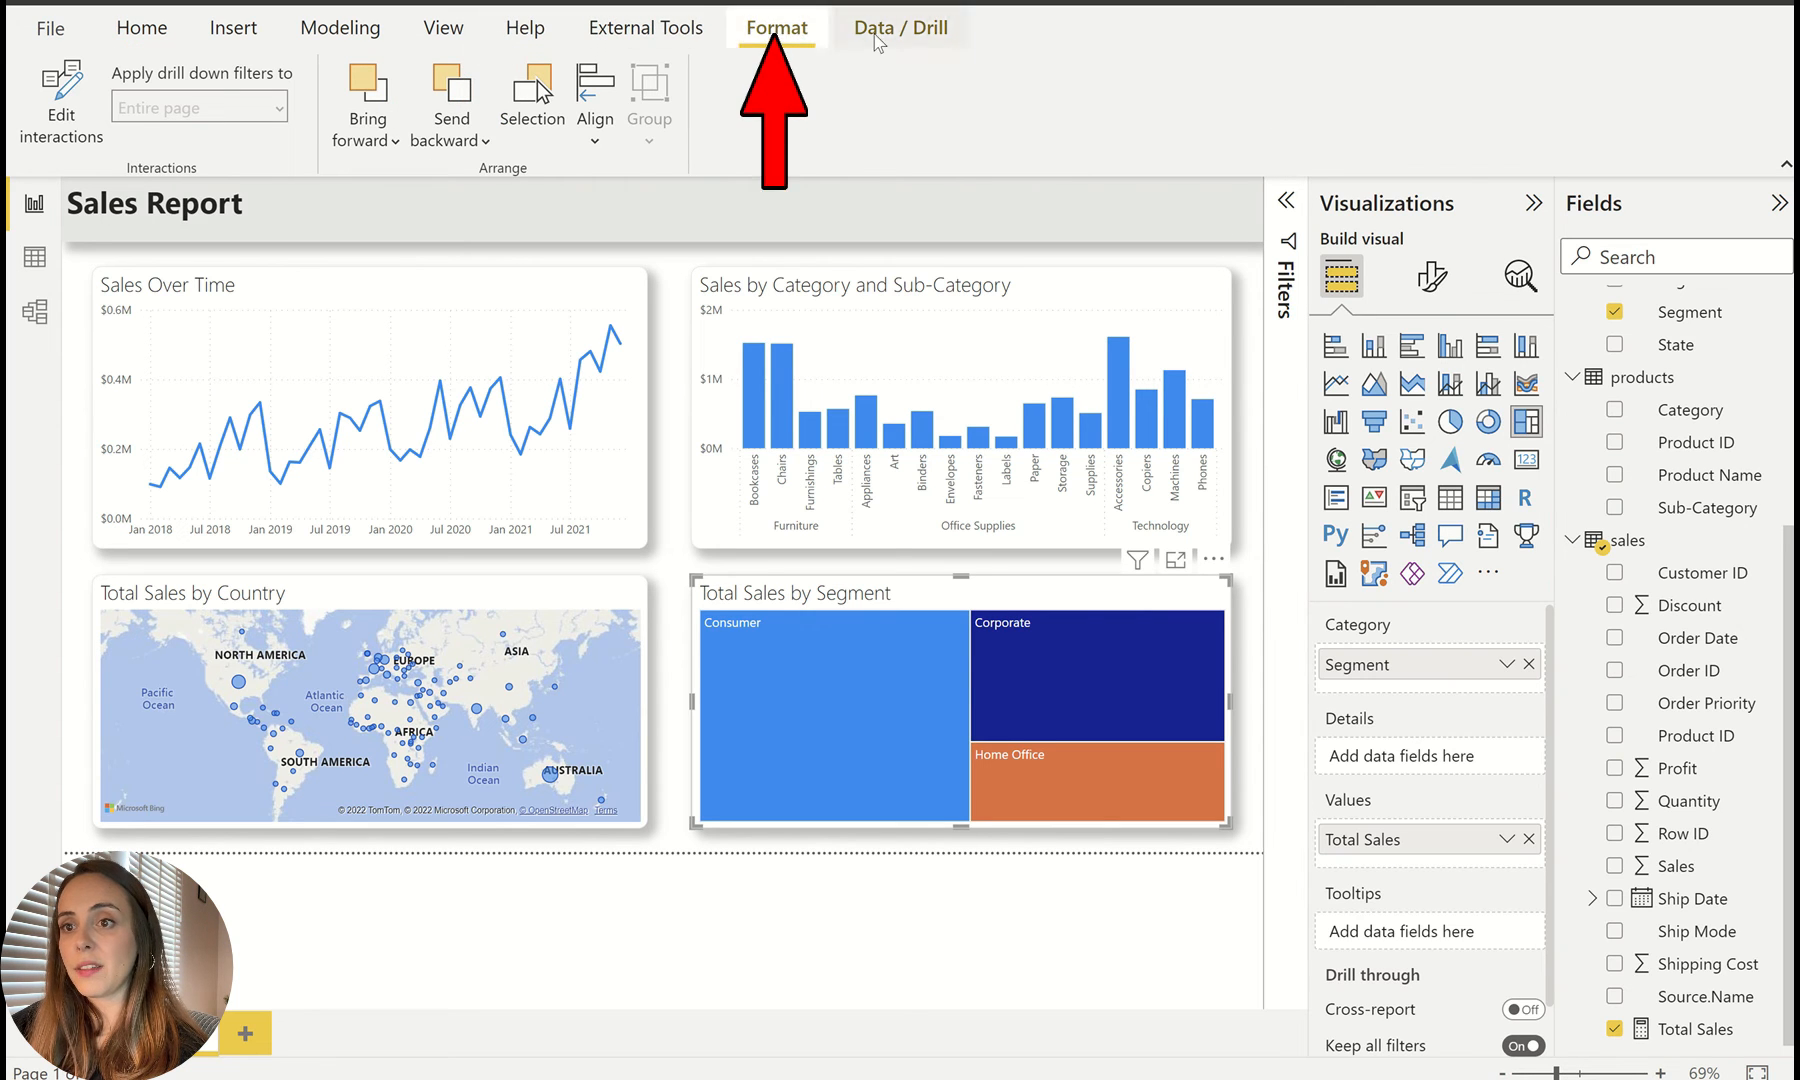
pyautogui.click(63, 96)
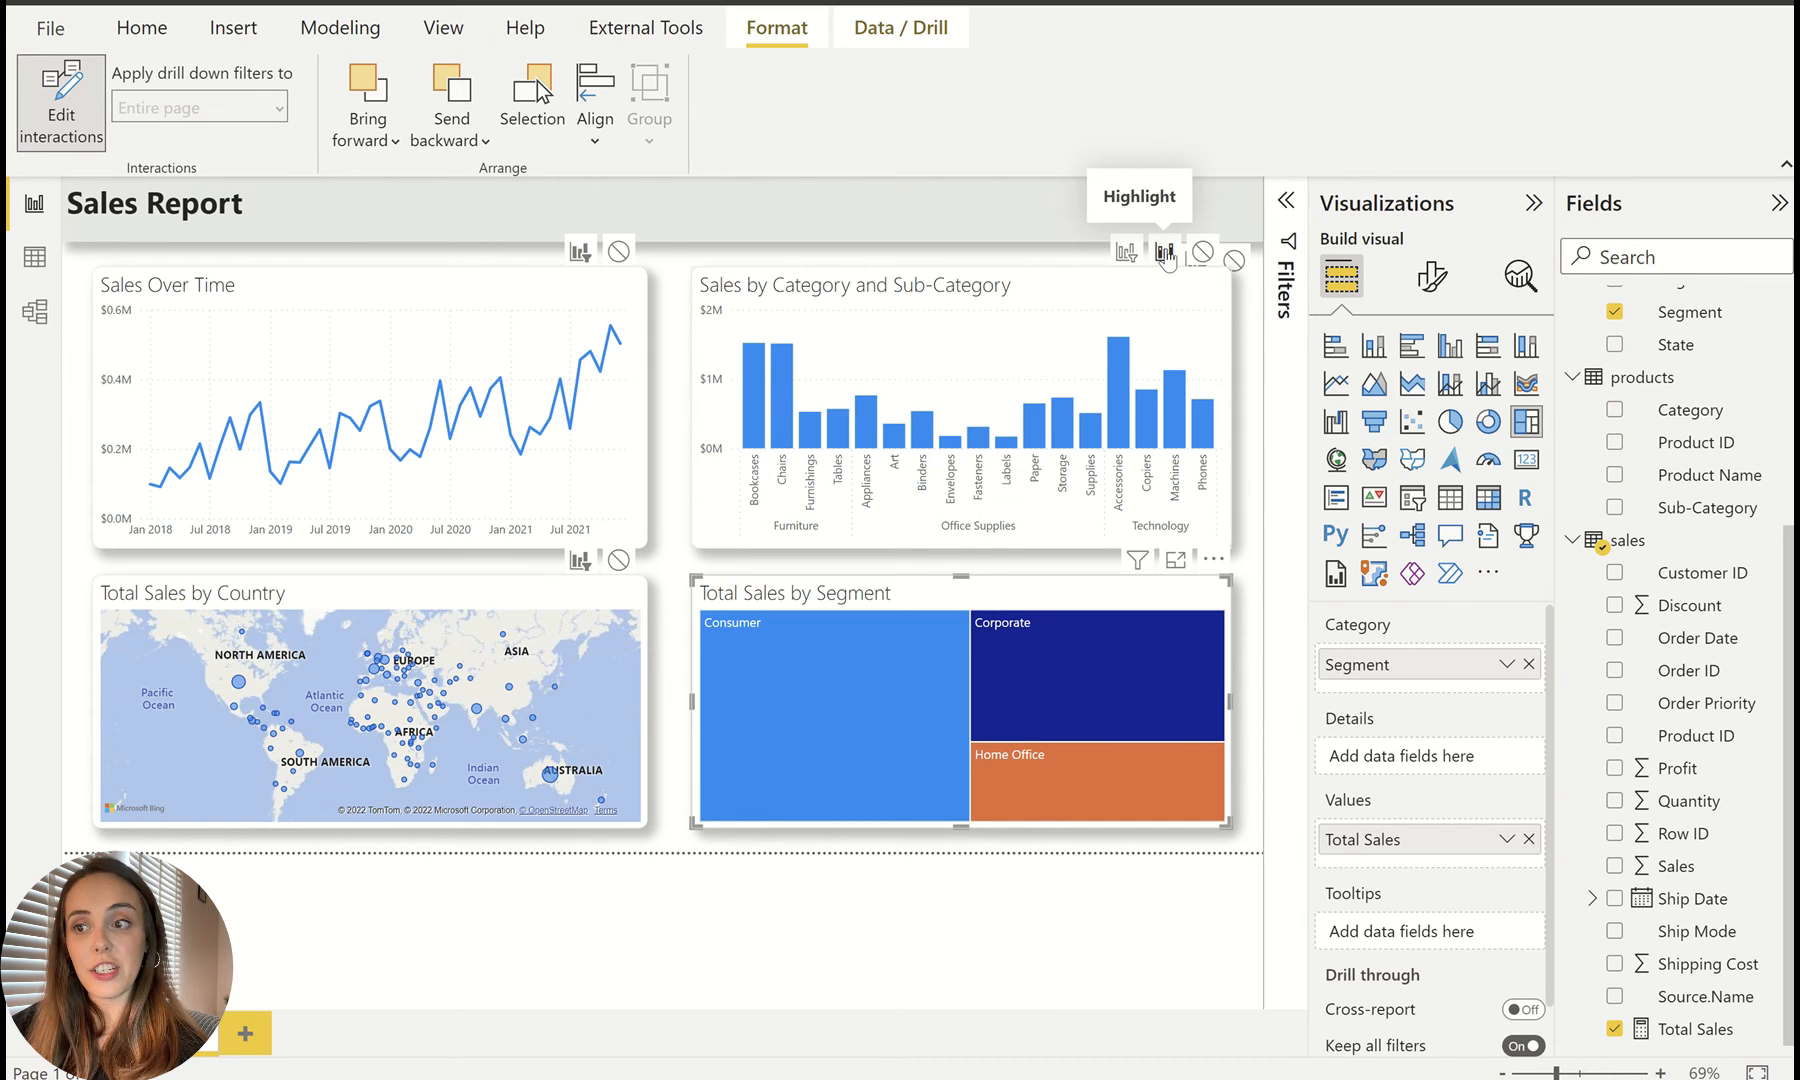
pyautogui.click(1128, 253)
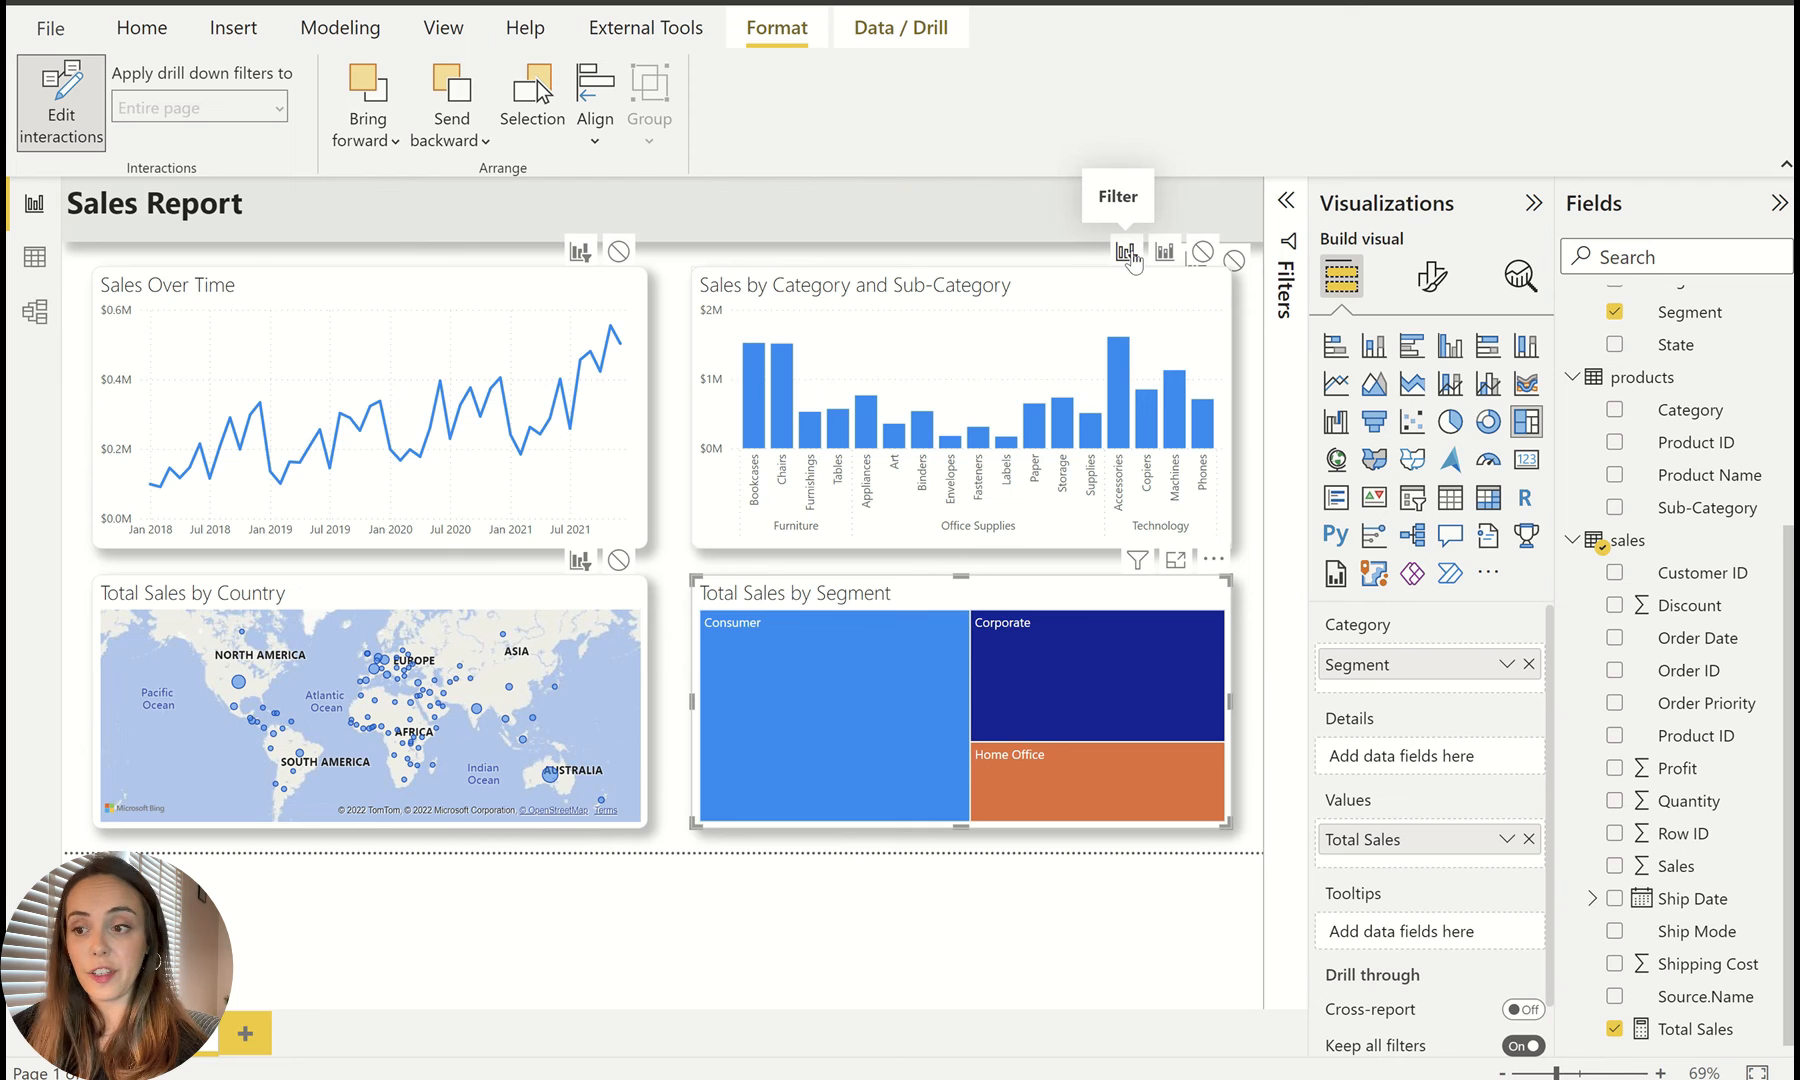
# Step: Check how selecting the Consumer, Corporate and Home Office segments in the treemap affects the other visuals, clearing the selection at the end
pyautogui.click(852, 719)
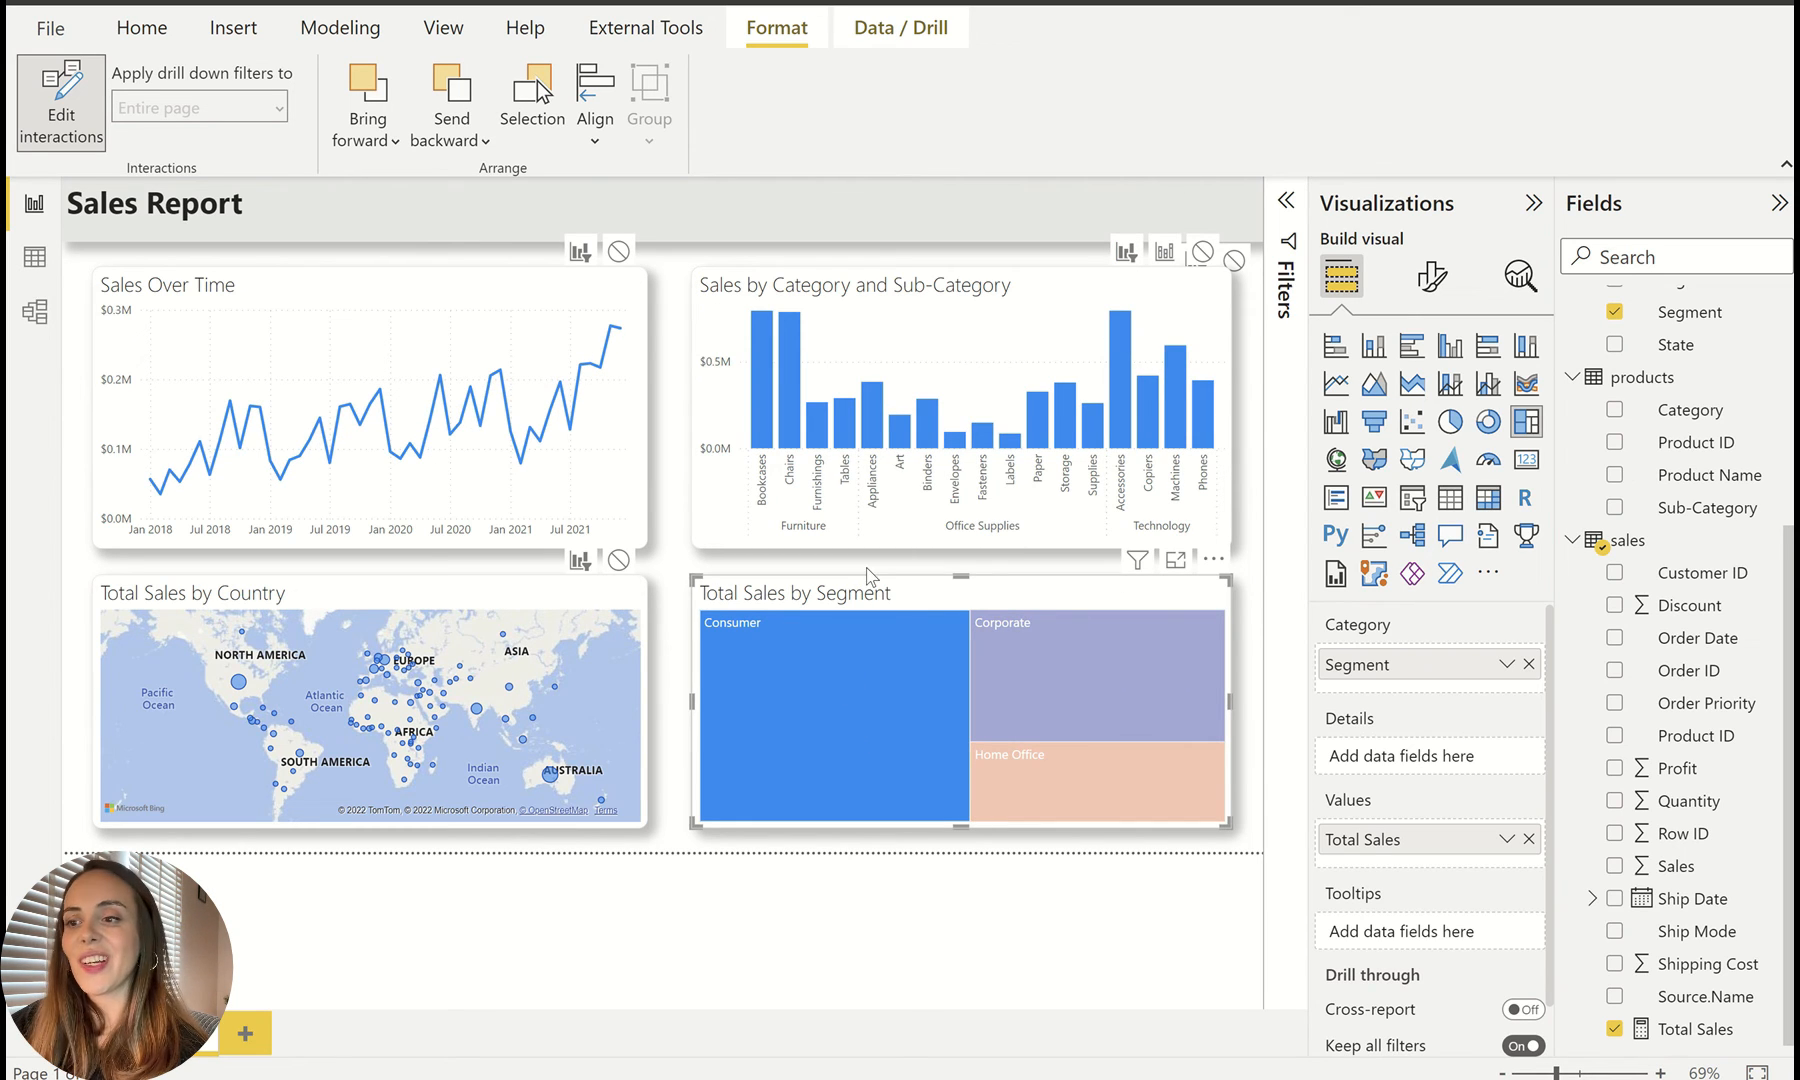
pyautogui.click(1005, 657)
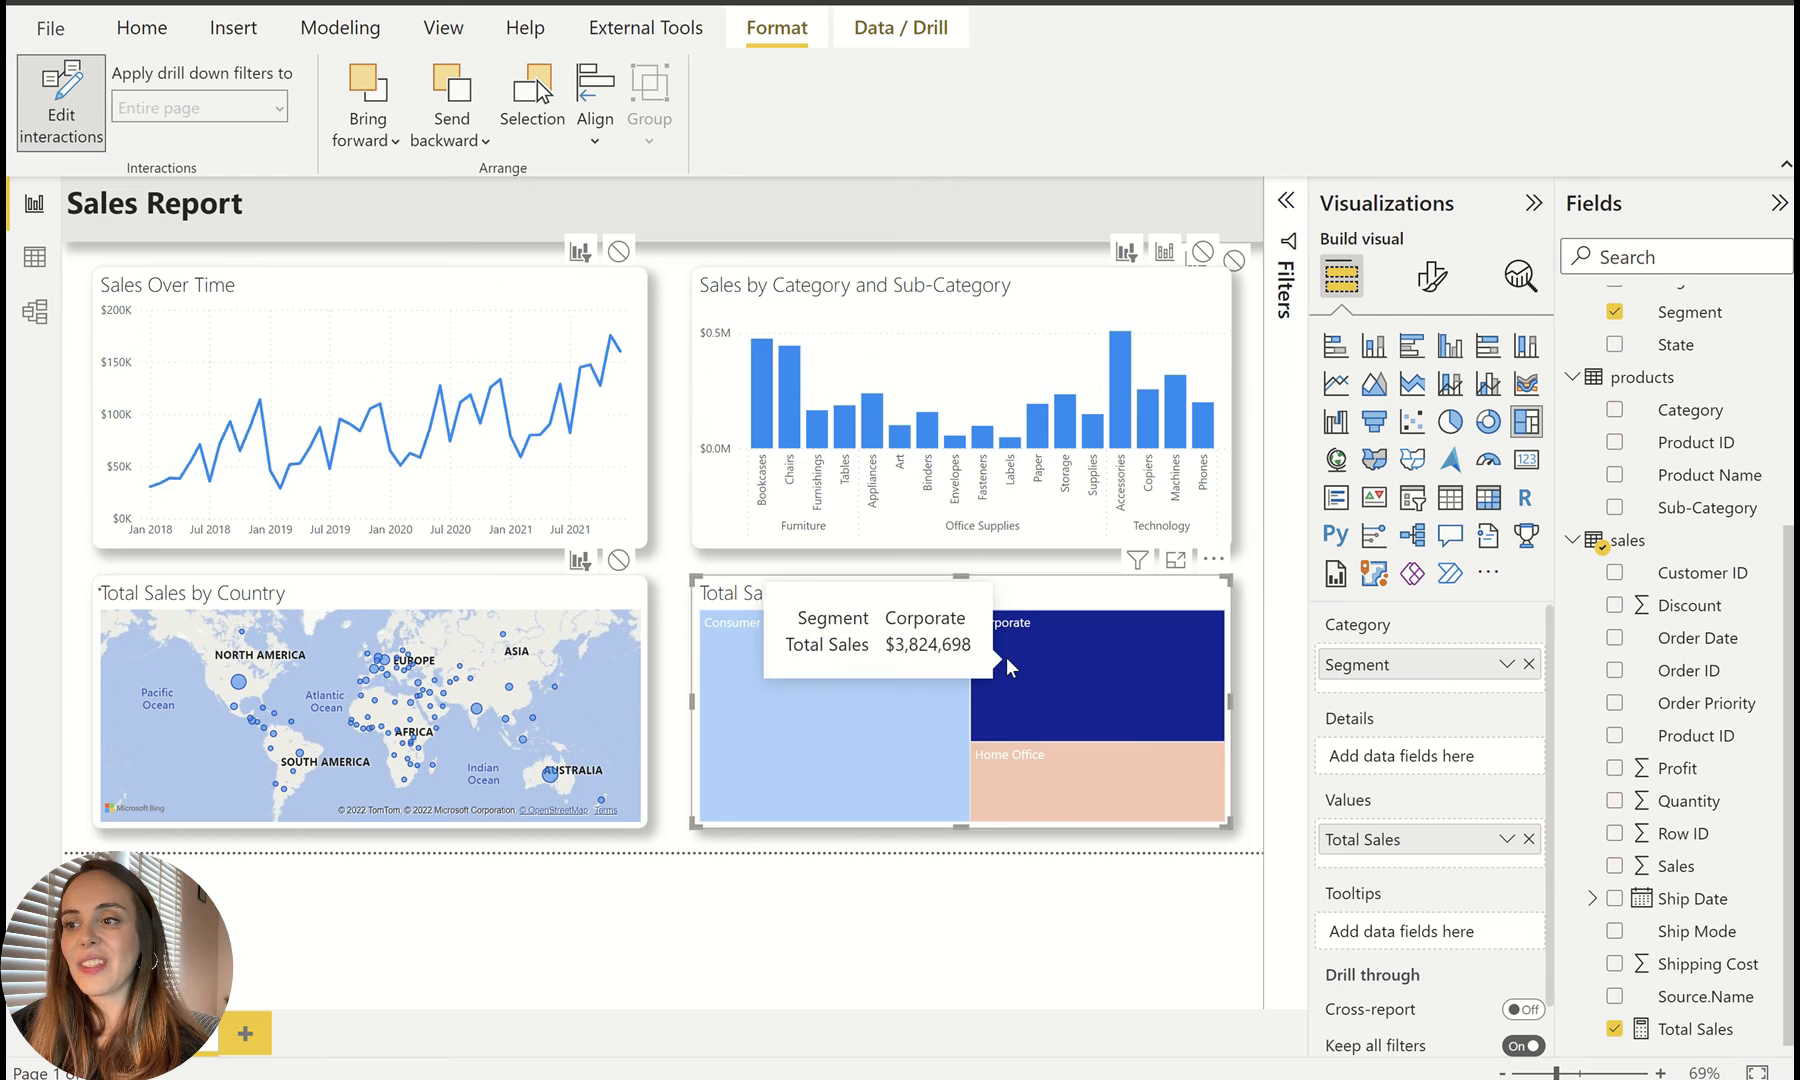
pyautogui.click(1079, 788)
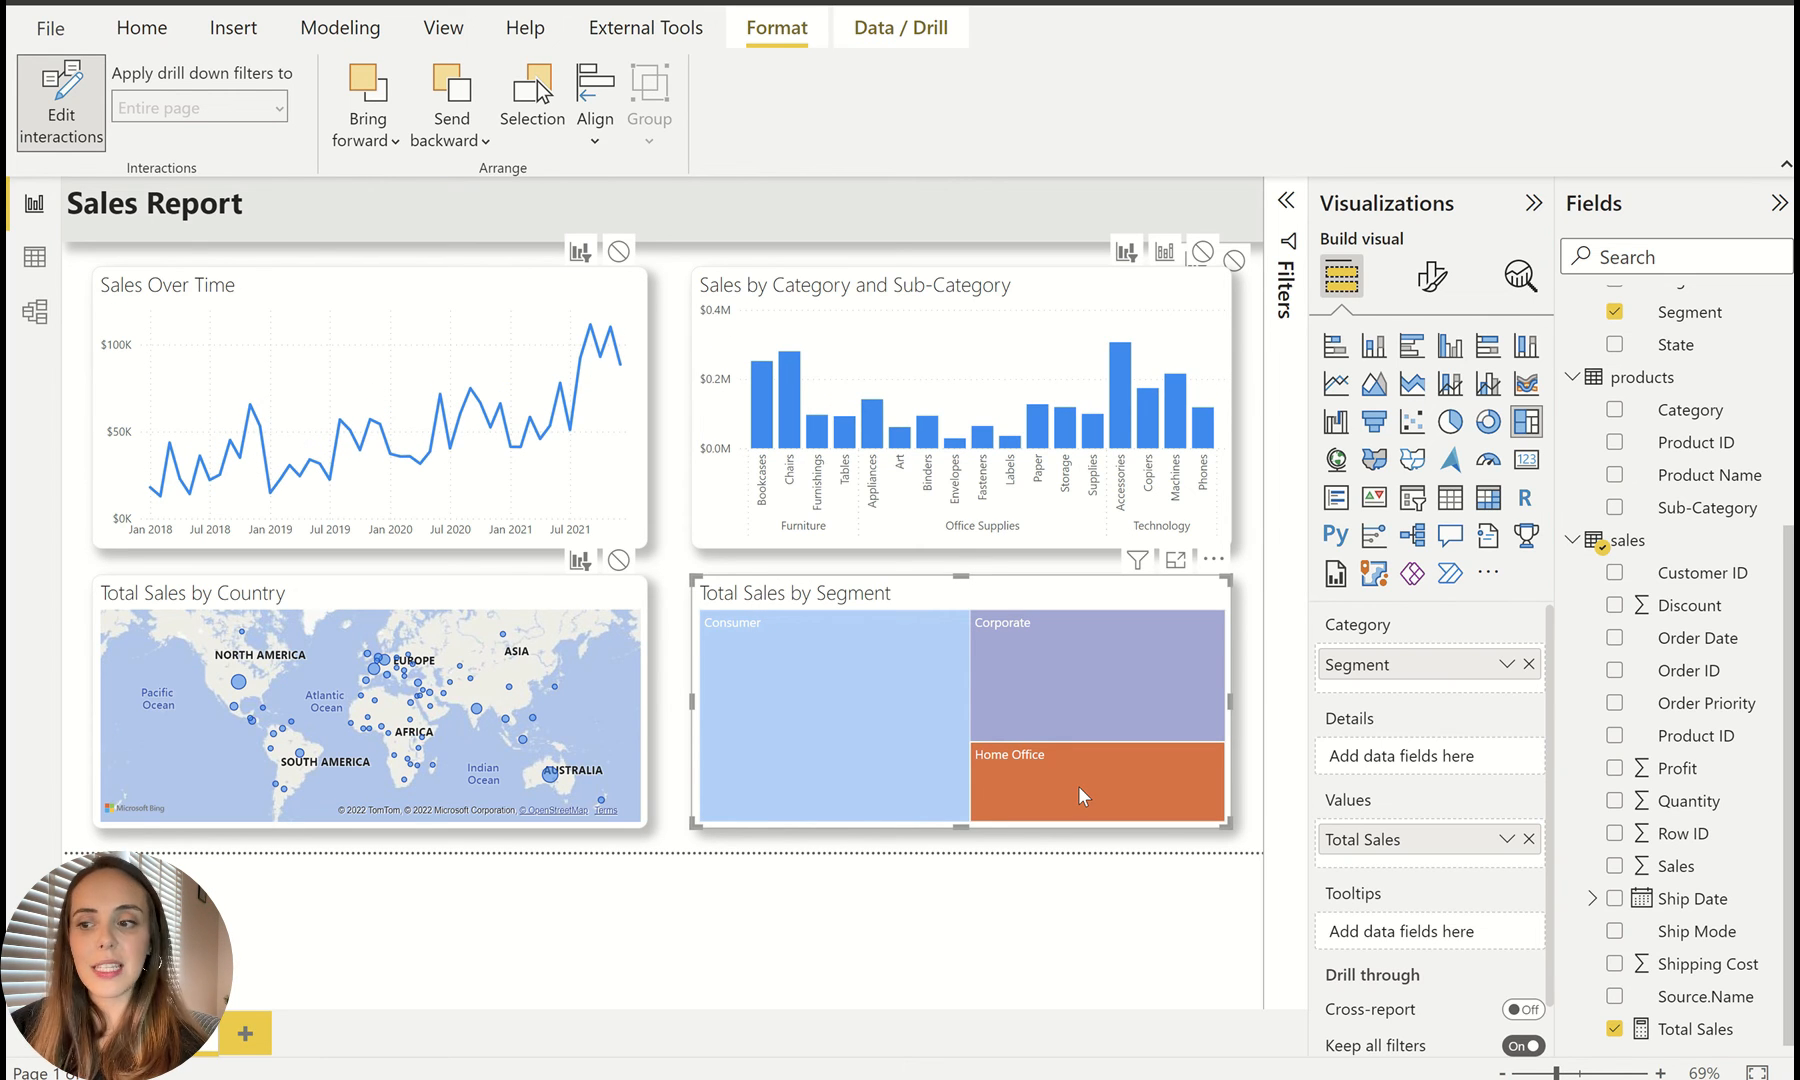
pyautogui.click(1079, 786)
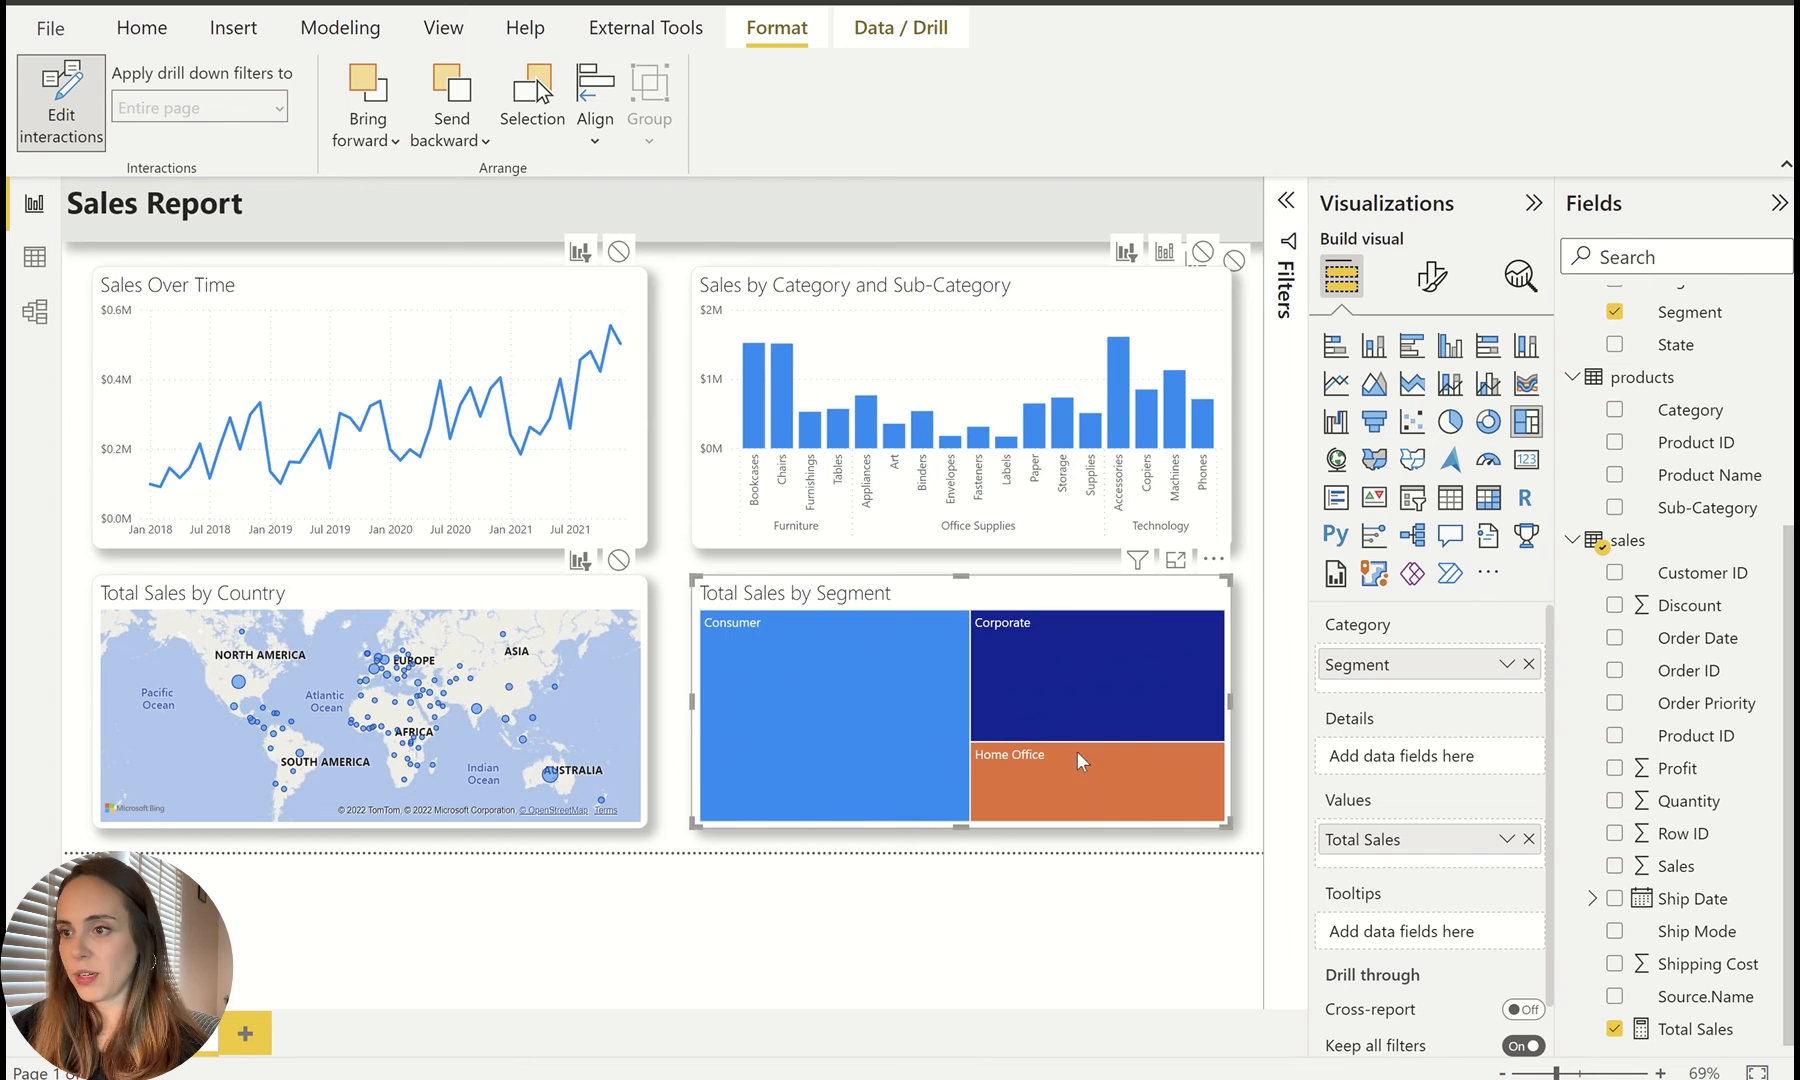
# Step: Edit the Sales by Category and Sub-Category chart's interactions so that it filters the segment treemap, and try it with a few columns
pyautogui.click(1114, 368)
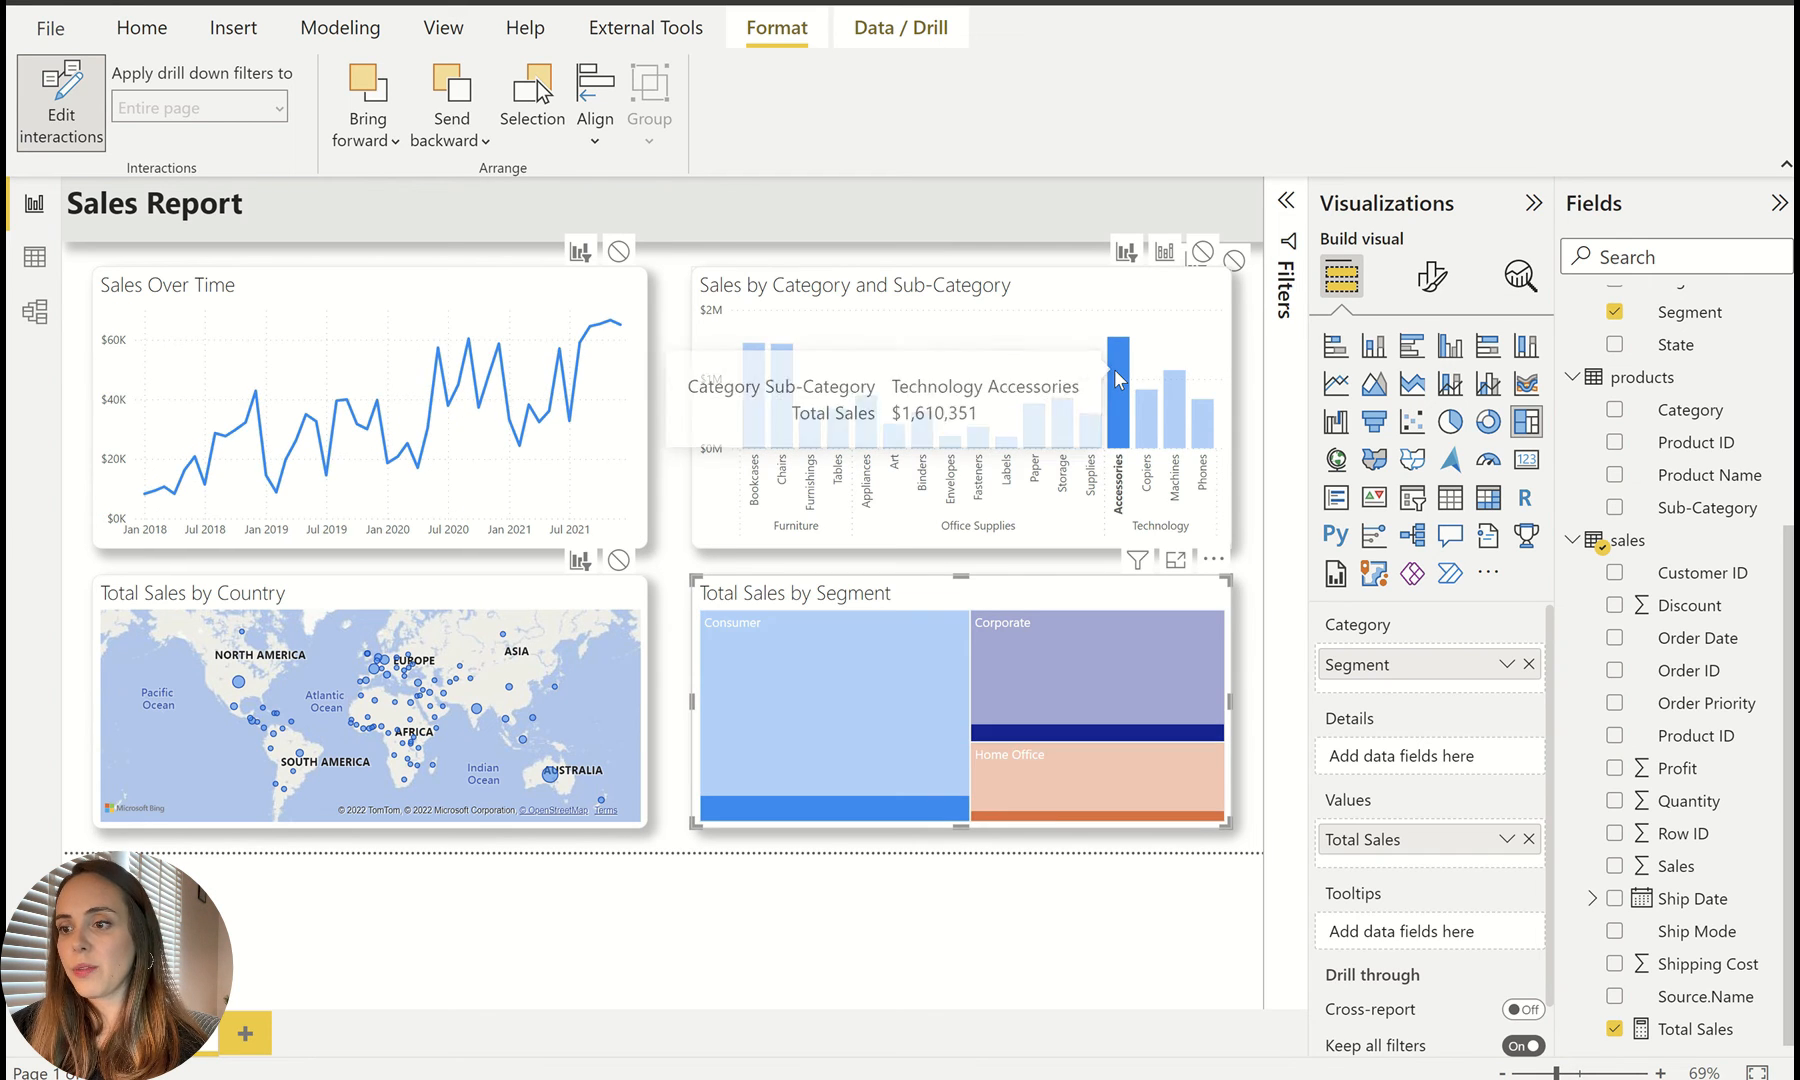
pyautogui.click(1015, 300)
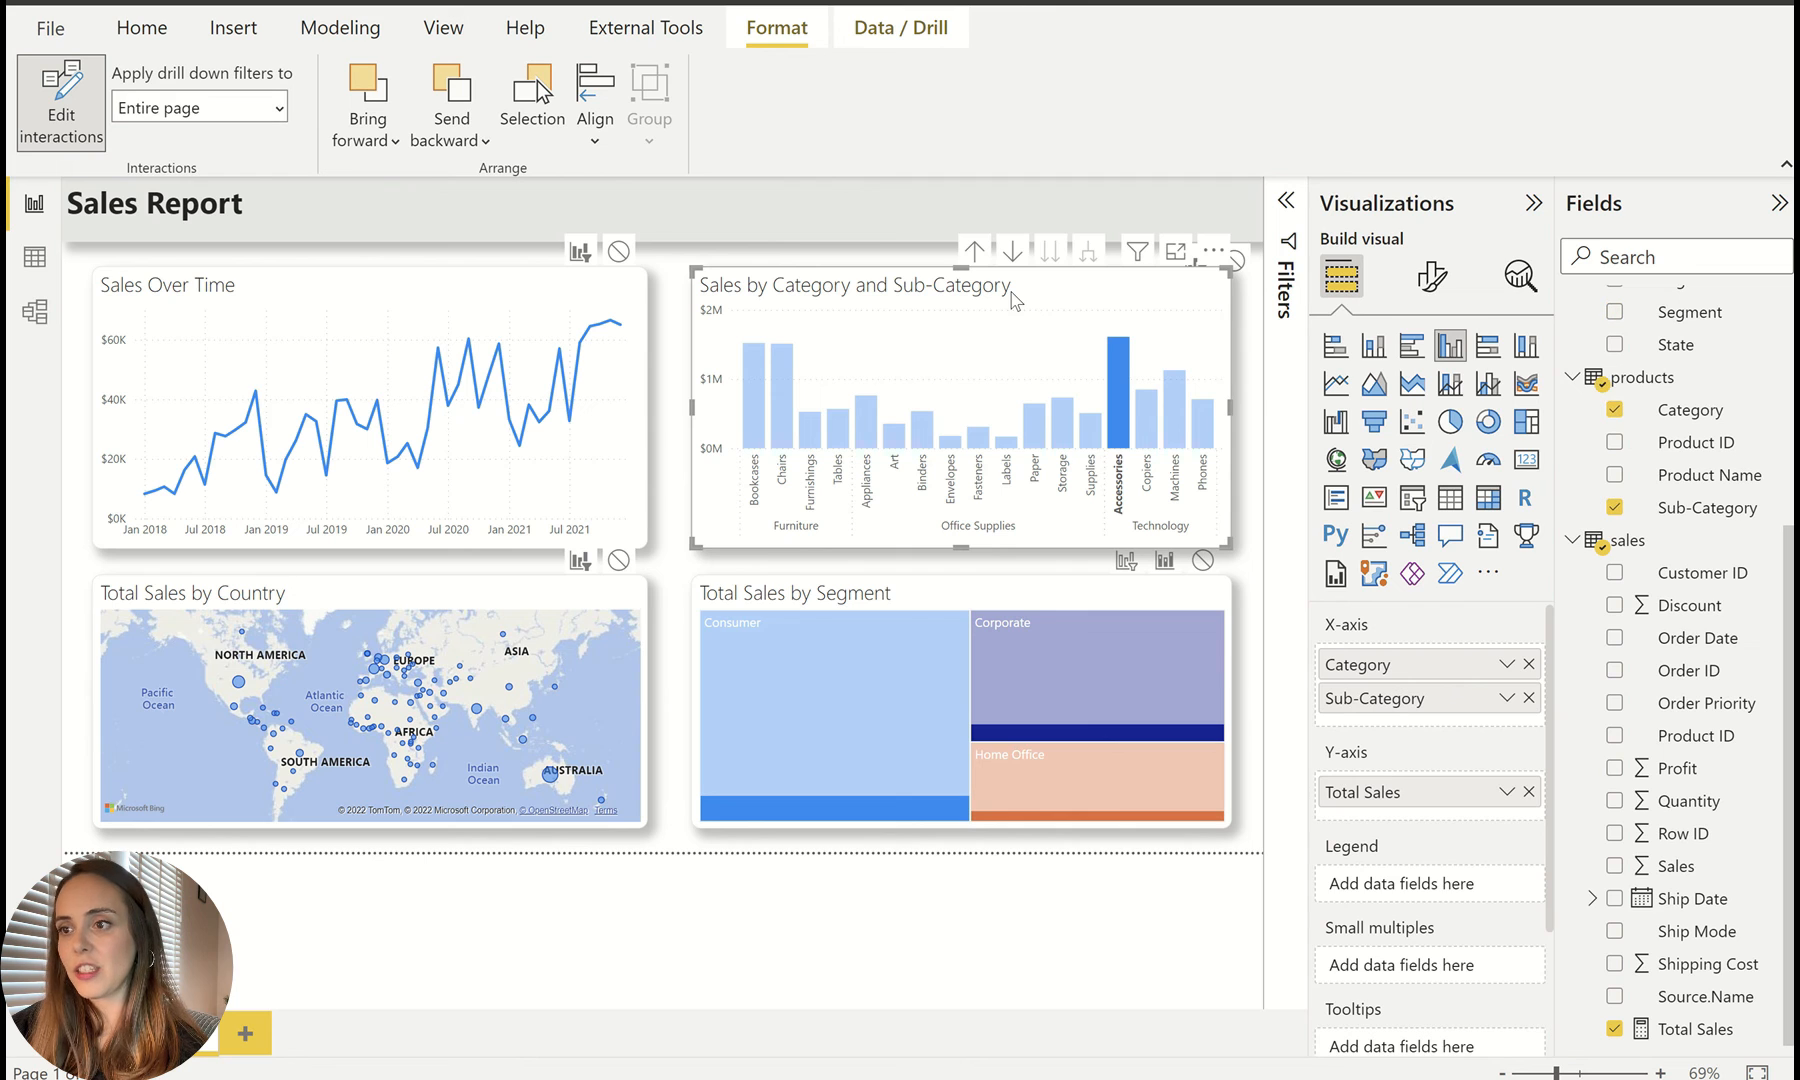
pyautogui.click(1126, 565)
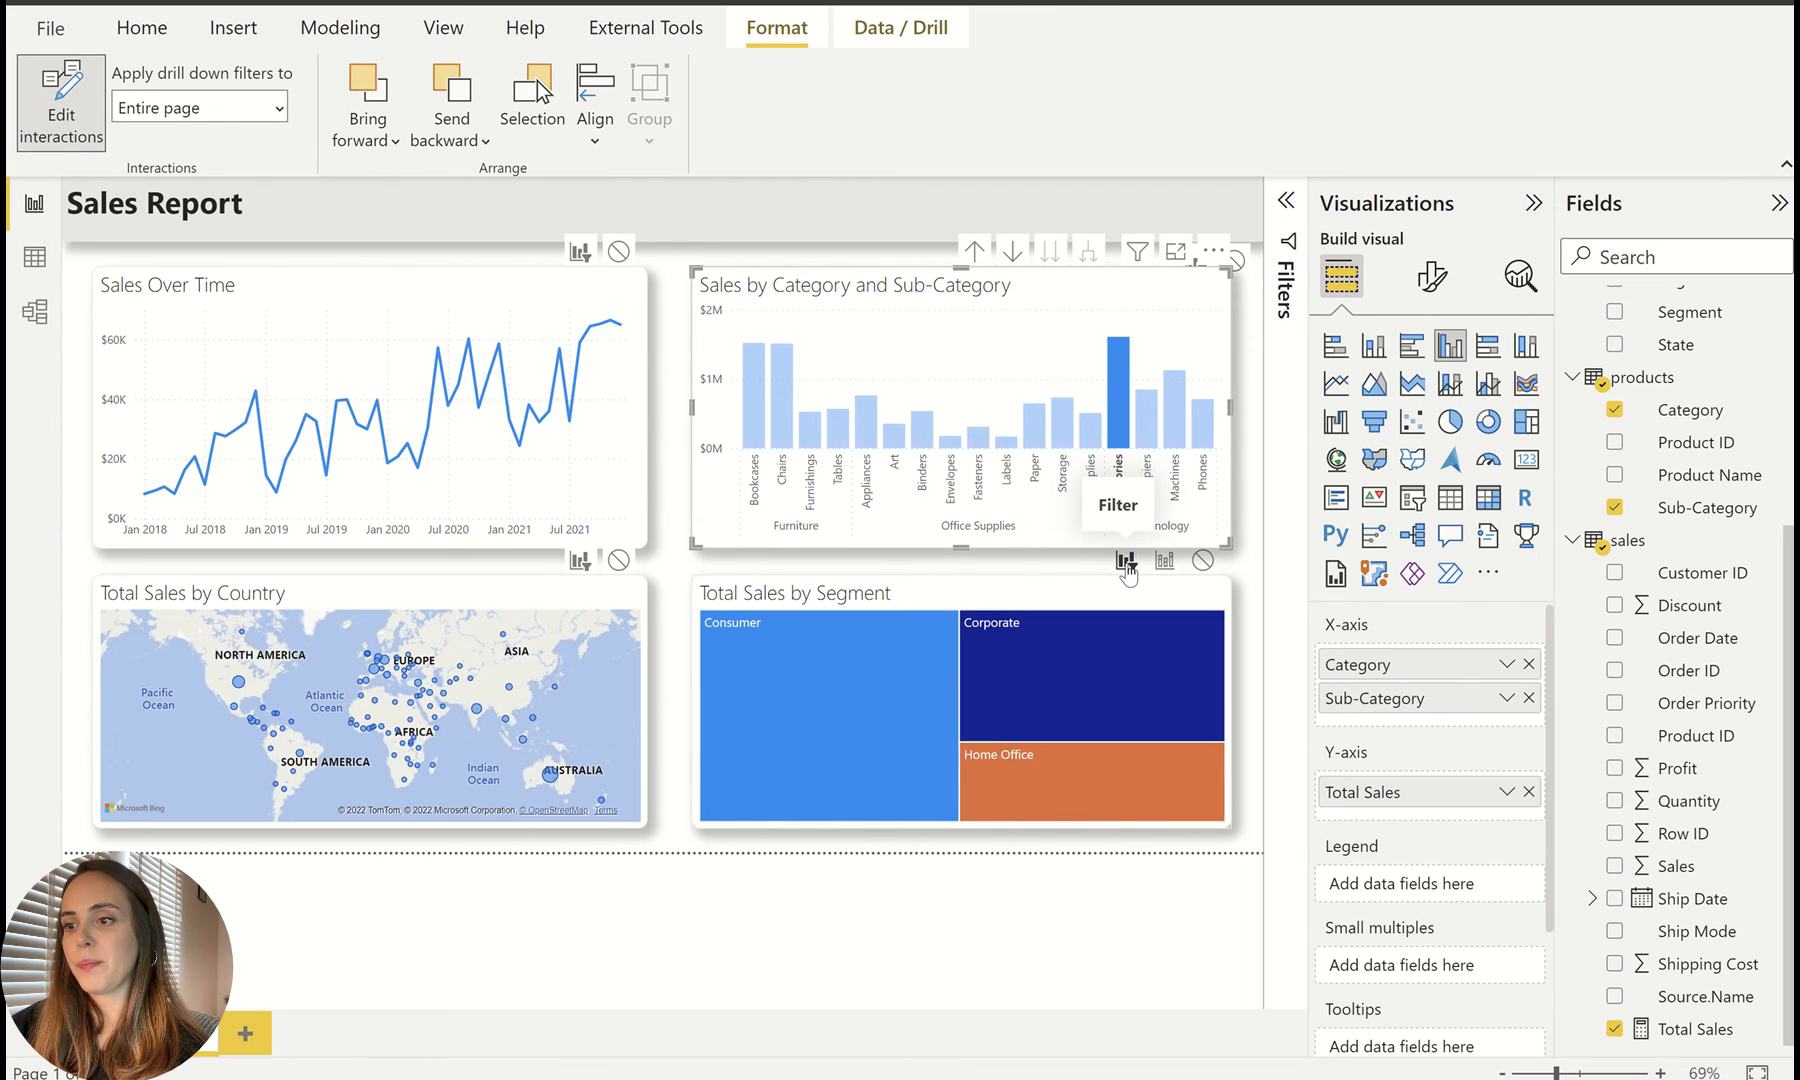
pyautogui.click(1005, 446)
pyautogui.click(922, 436)
pyautogui.click(922, 436)
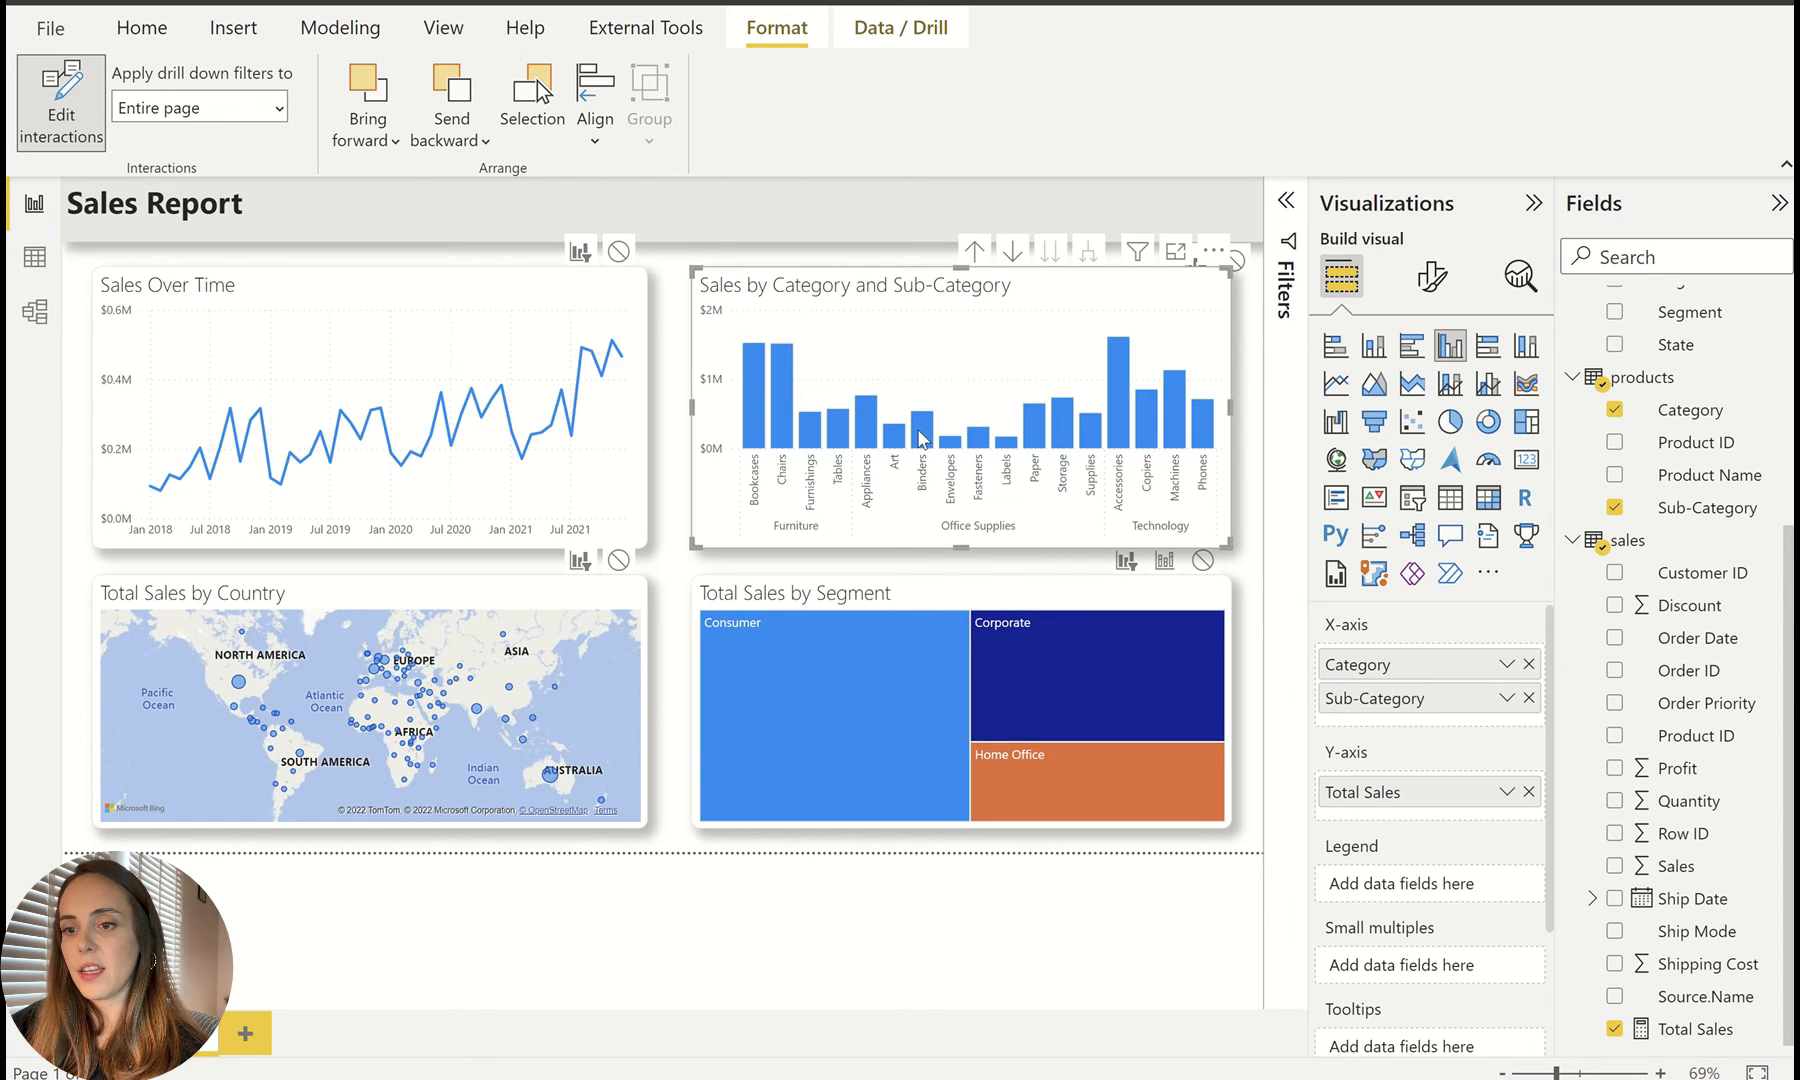
# Step: Make the country map filter both the Sales by Category and Sub-Category chart and the segment treemap, using a North America bubble as the test selection
pyautogui.click(686, 634)
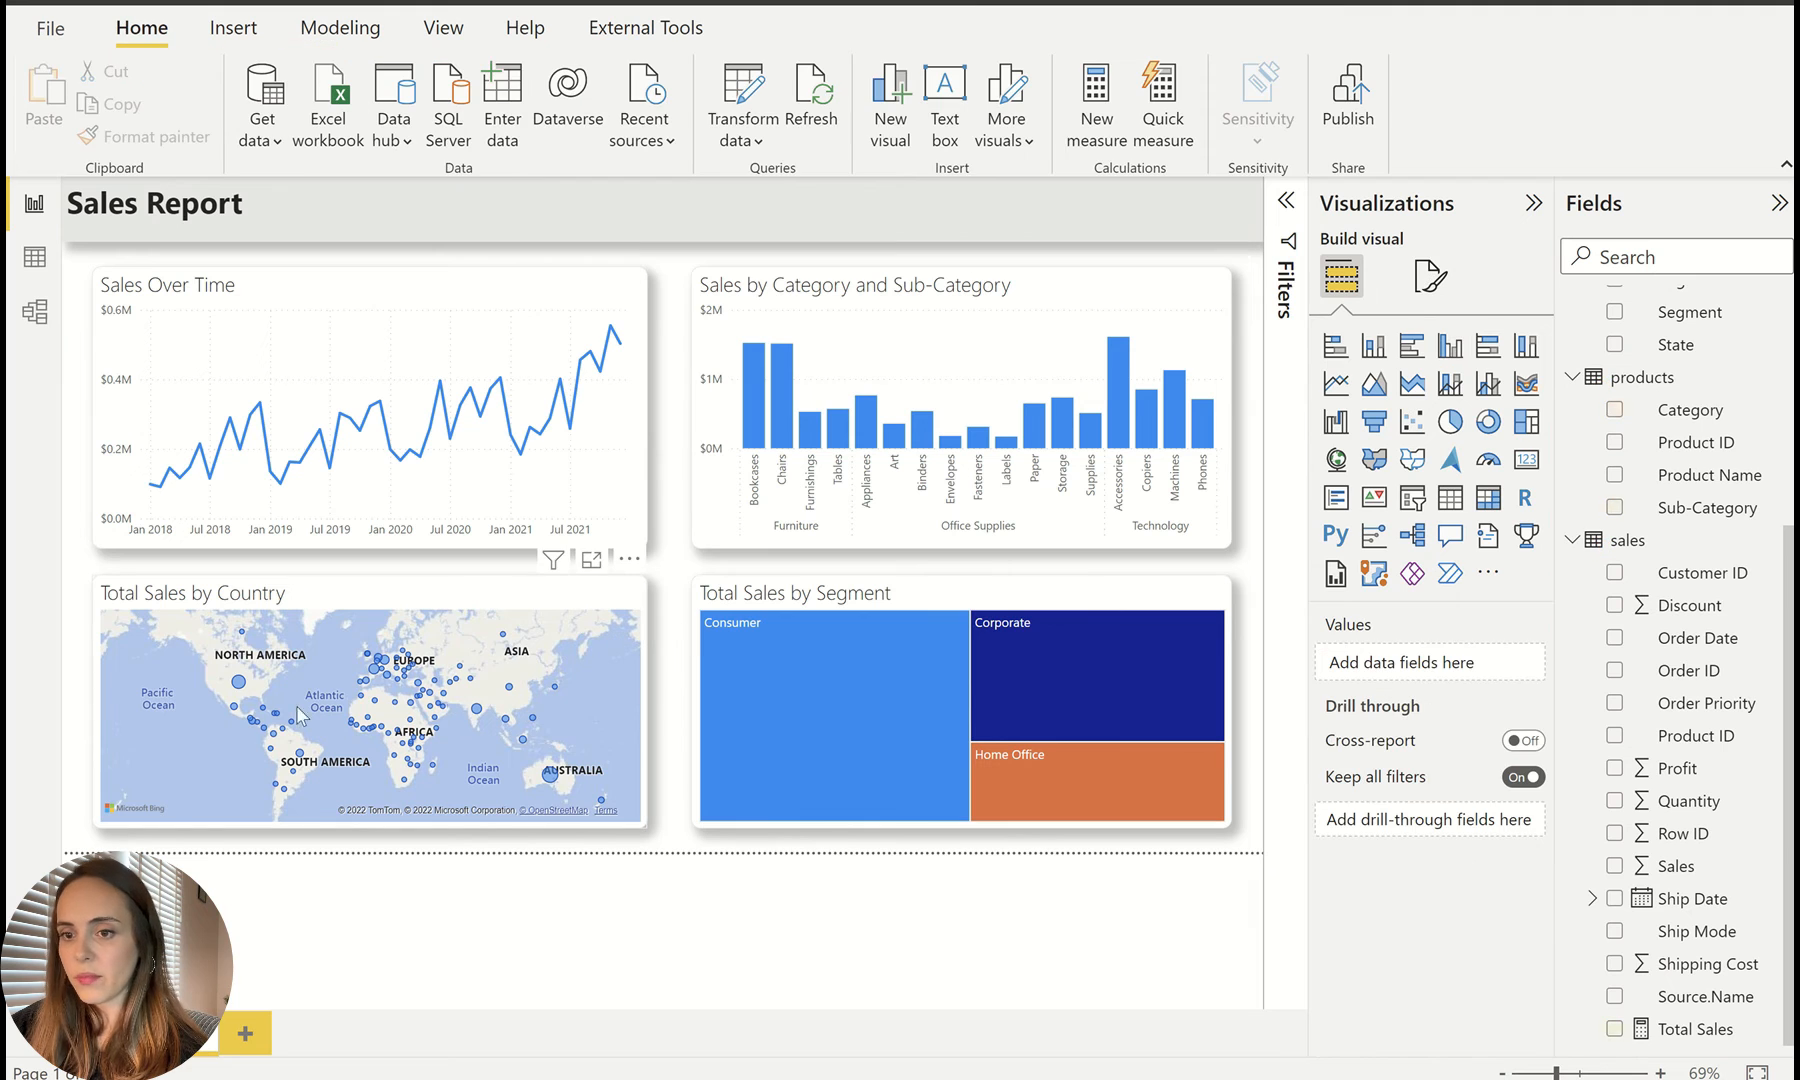
pyautogui.click(240, 686)
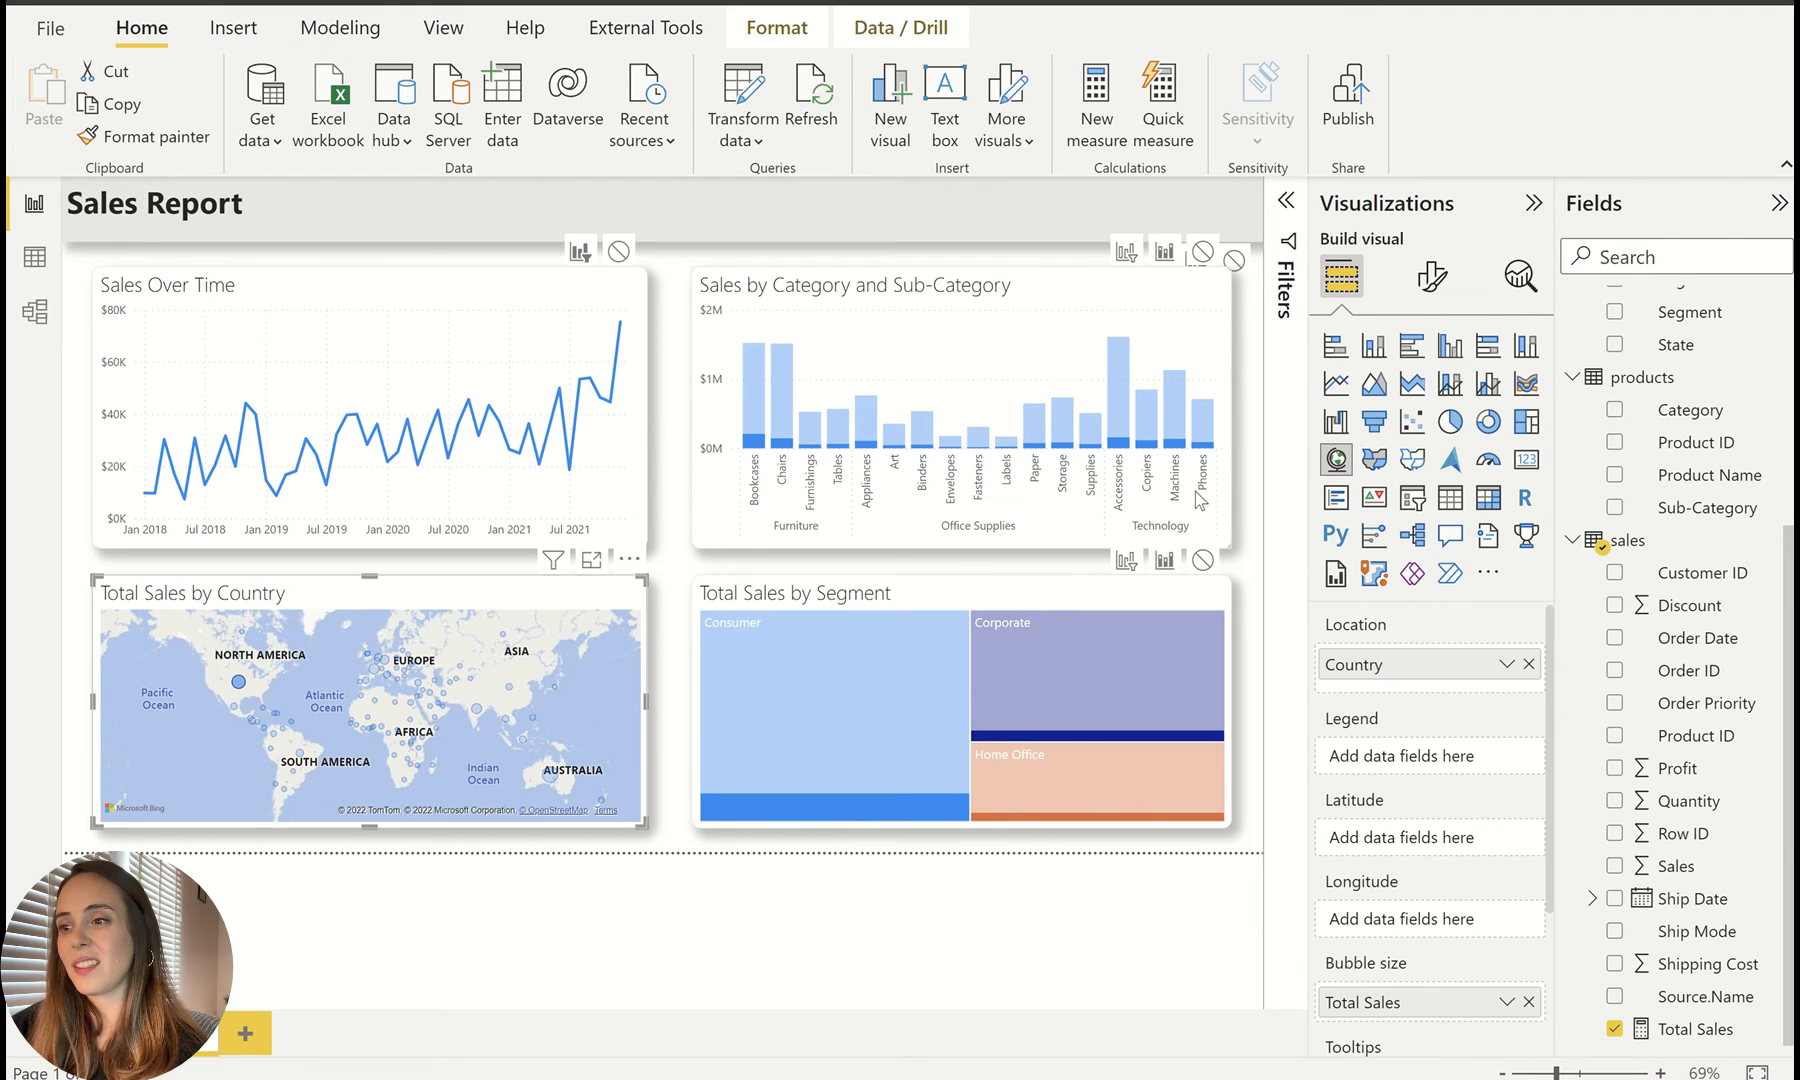
pyautogui.click(1127, 251)
pyautogui.click(1127, 560)
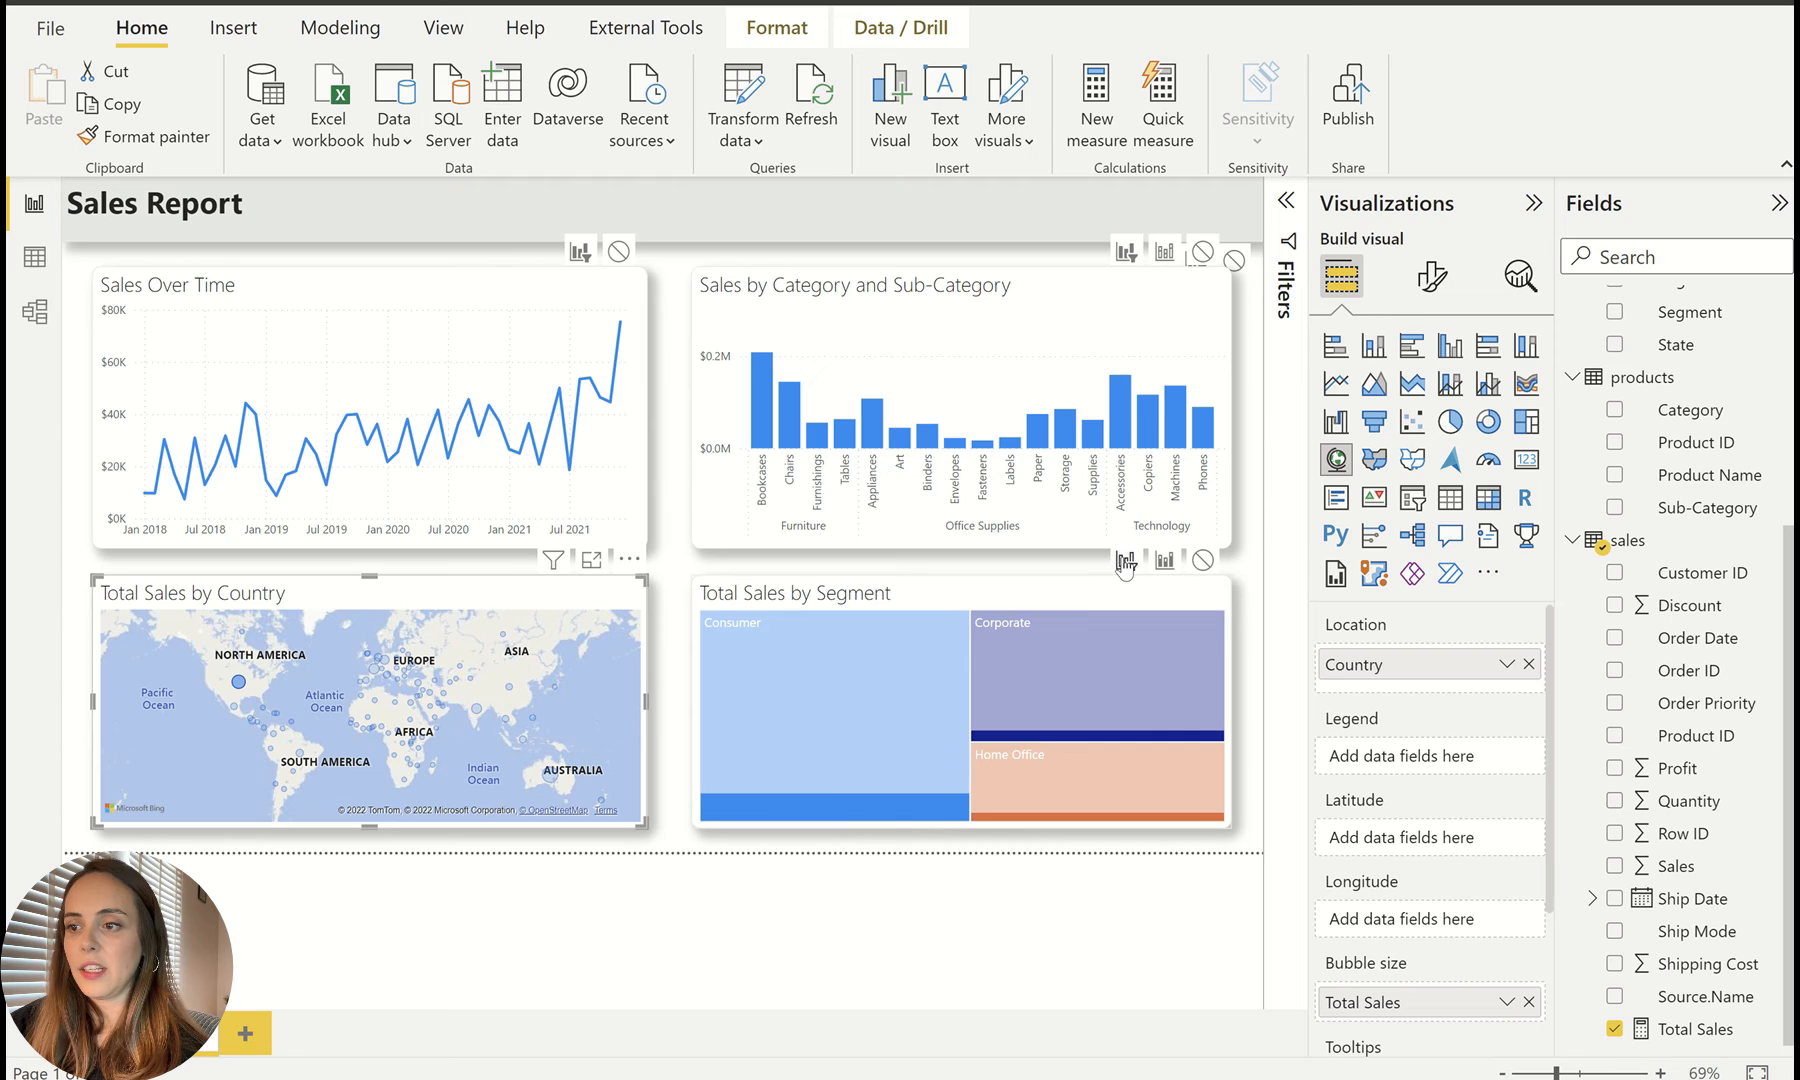
pyautogui.click(240, 686)
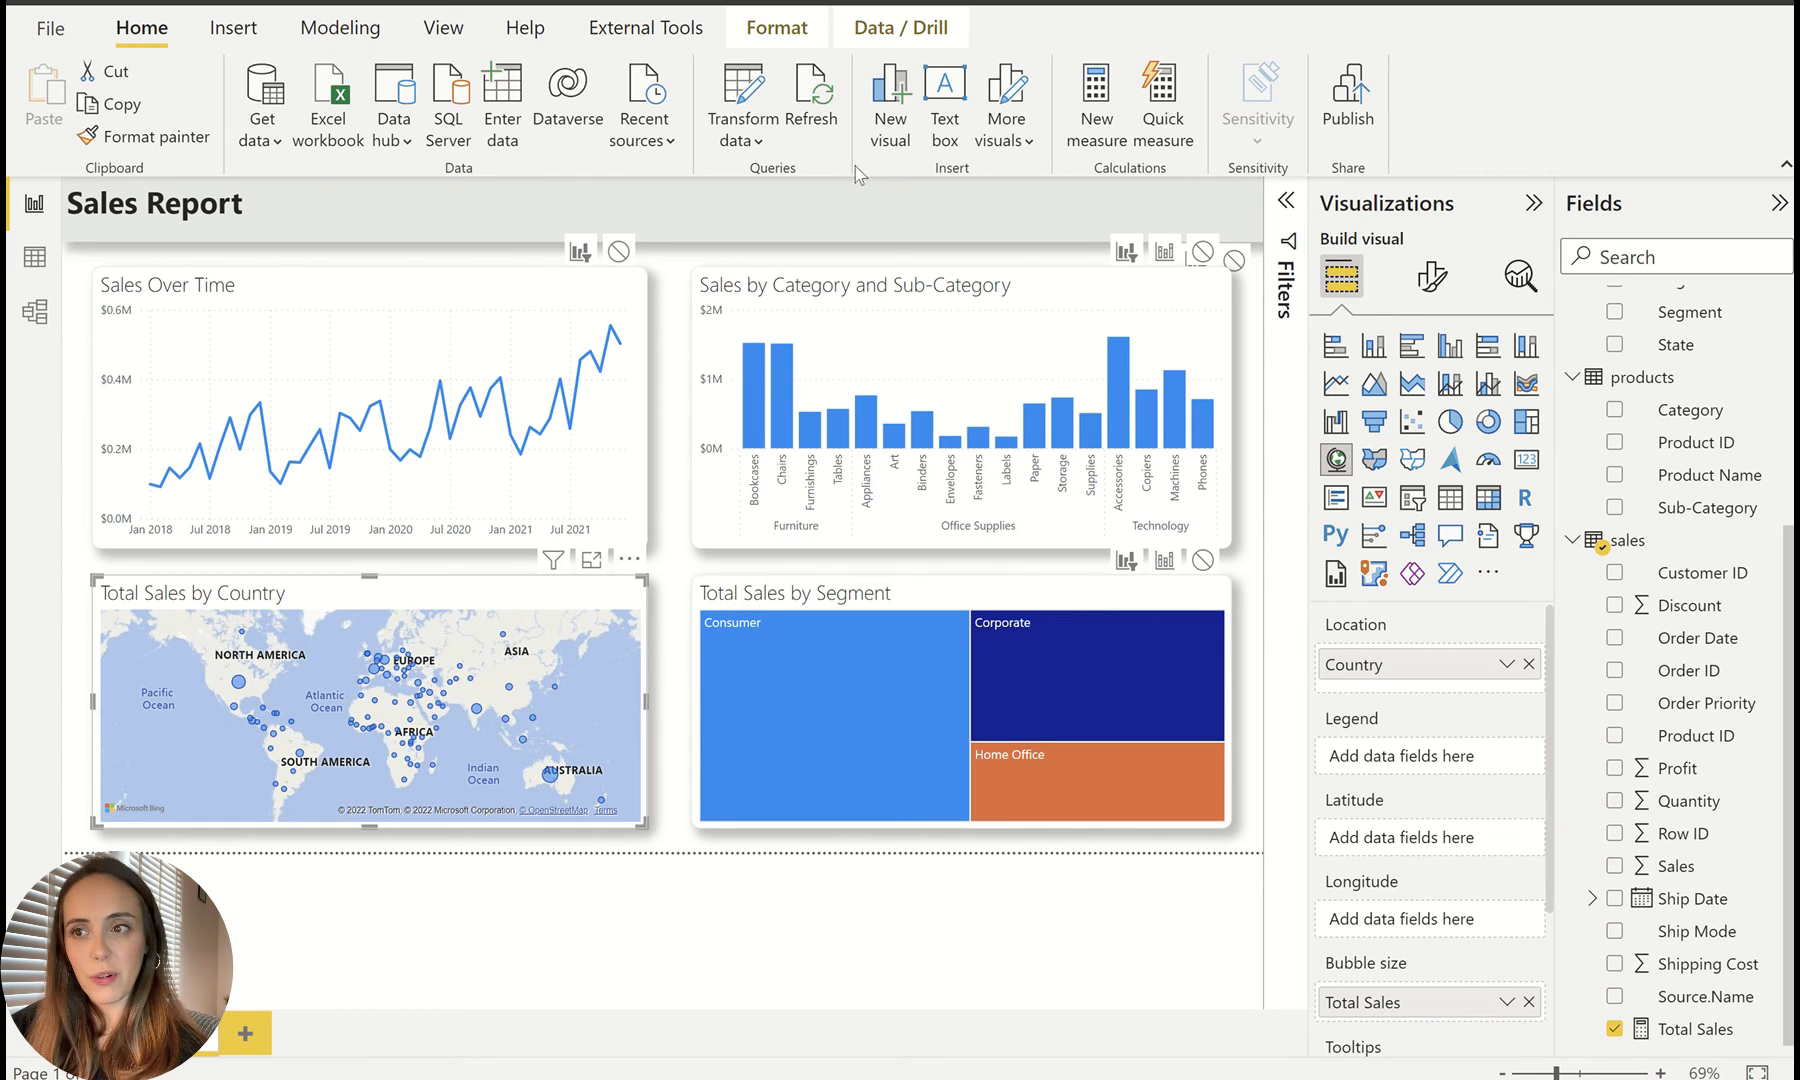
# Step: Turn off interaction editing and deselect the country map
pyautogui.click(805, 33)
pyautogui.click(68, 118)
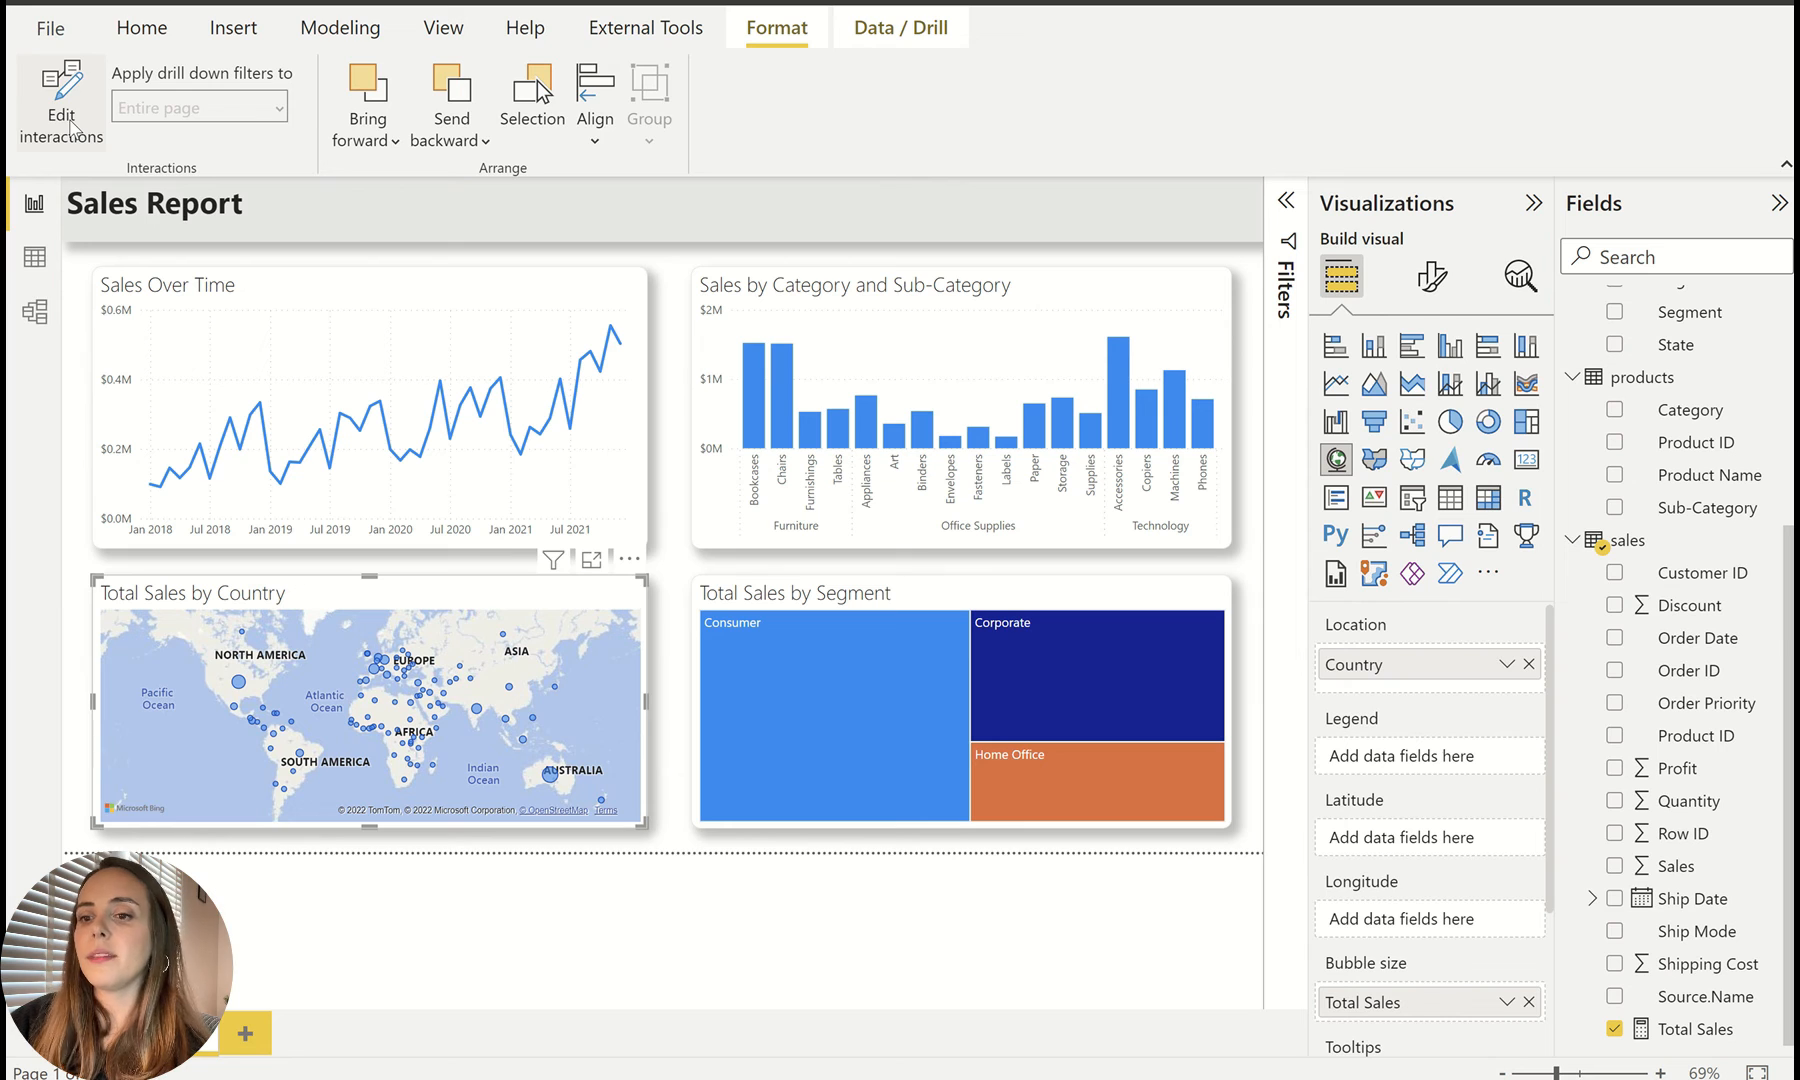
pyautogui.click(672, 648)
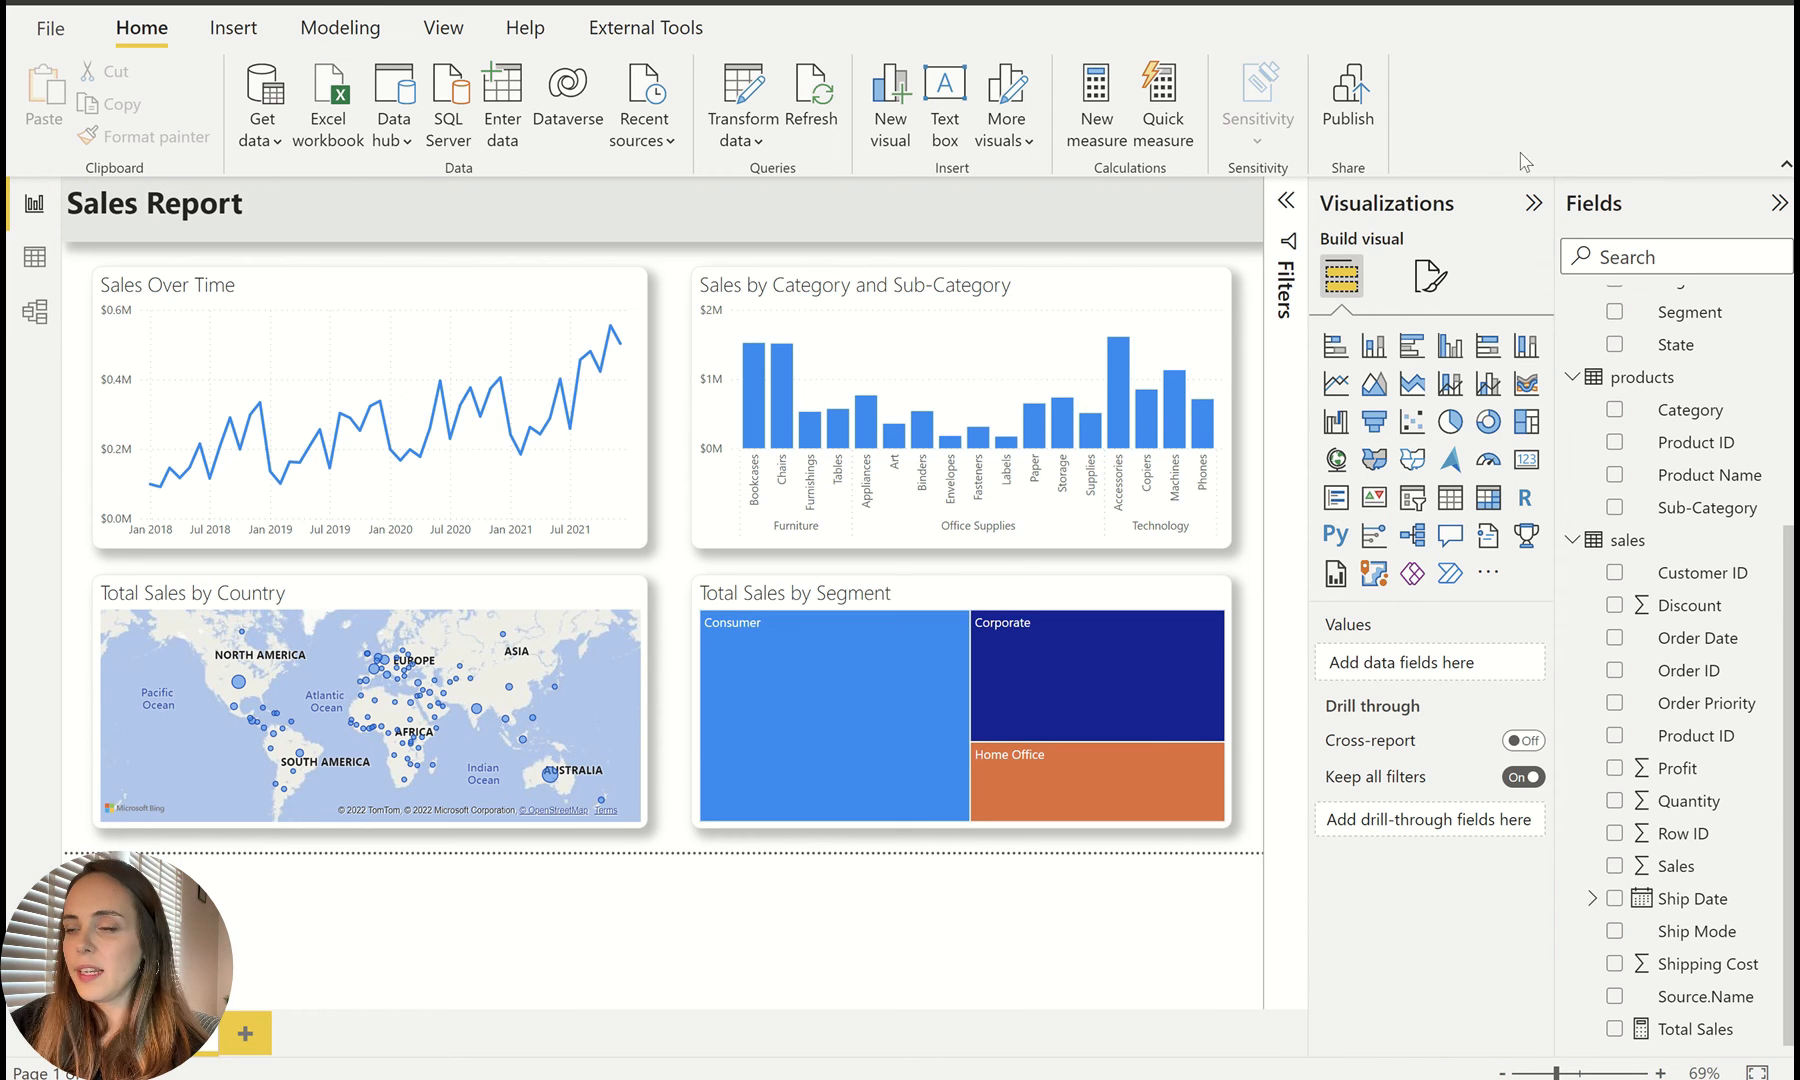
# Step: Publish the report to the Data Pears workspace, saving it as Sales Report in the parent folder of Data
pyautogui.click(1352, 122)
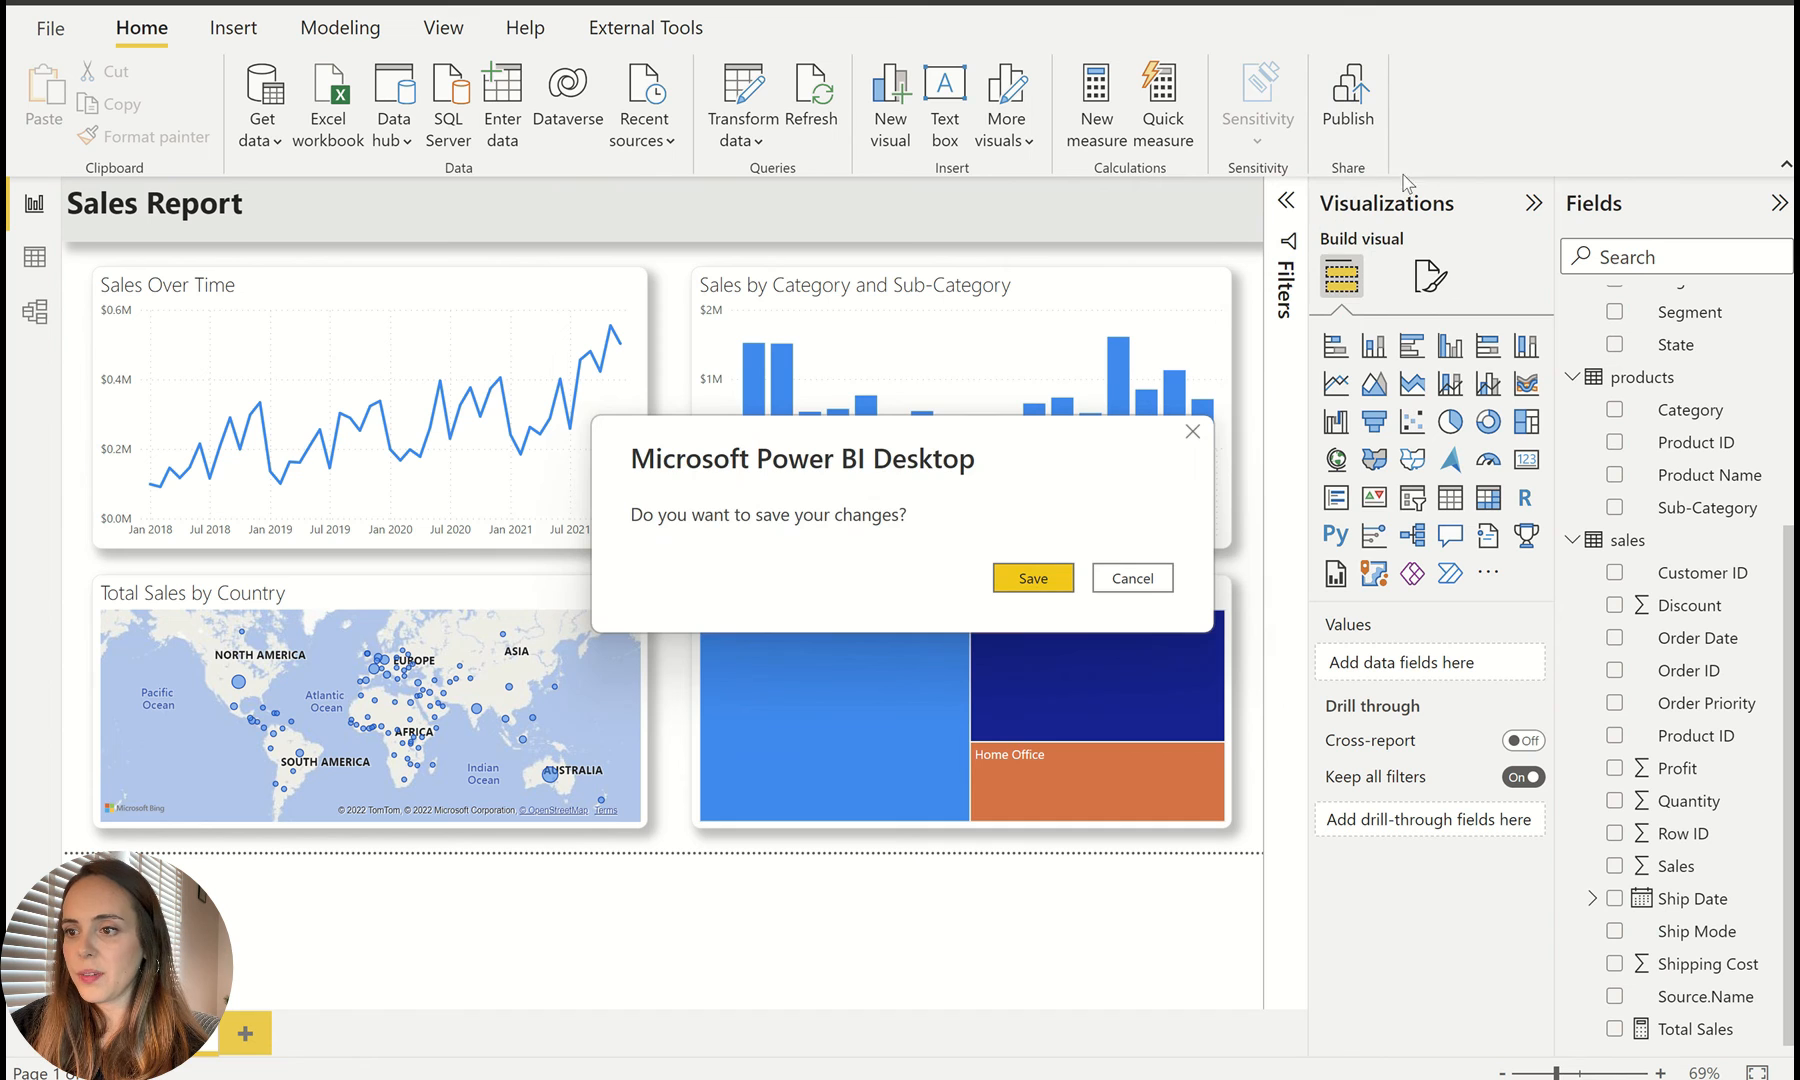
pyautogui.click(1030, 576)
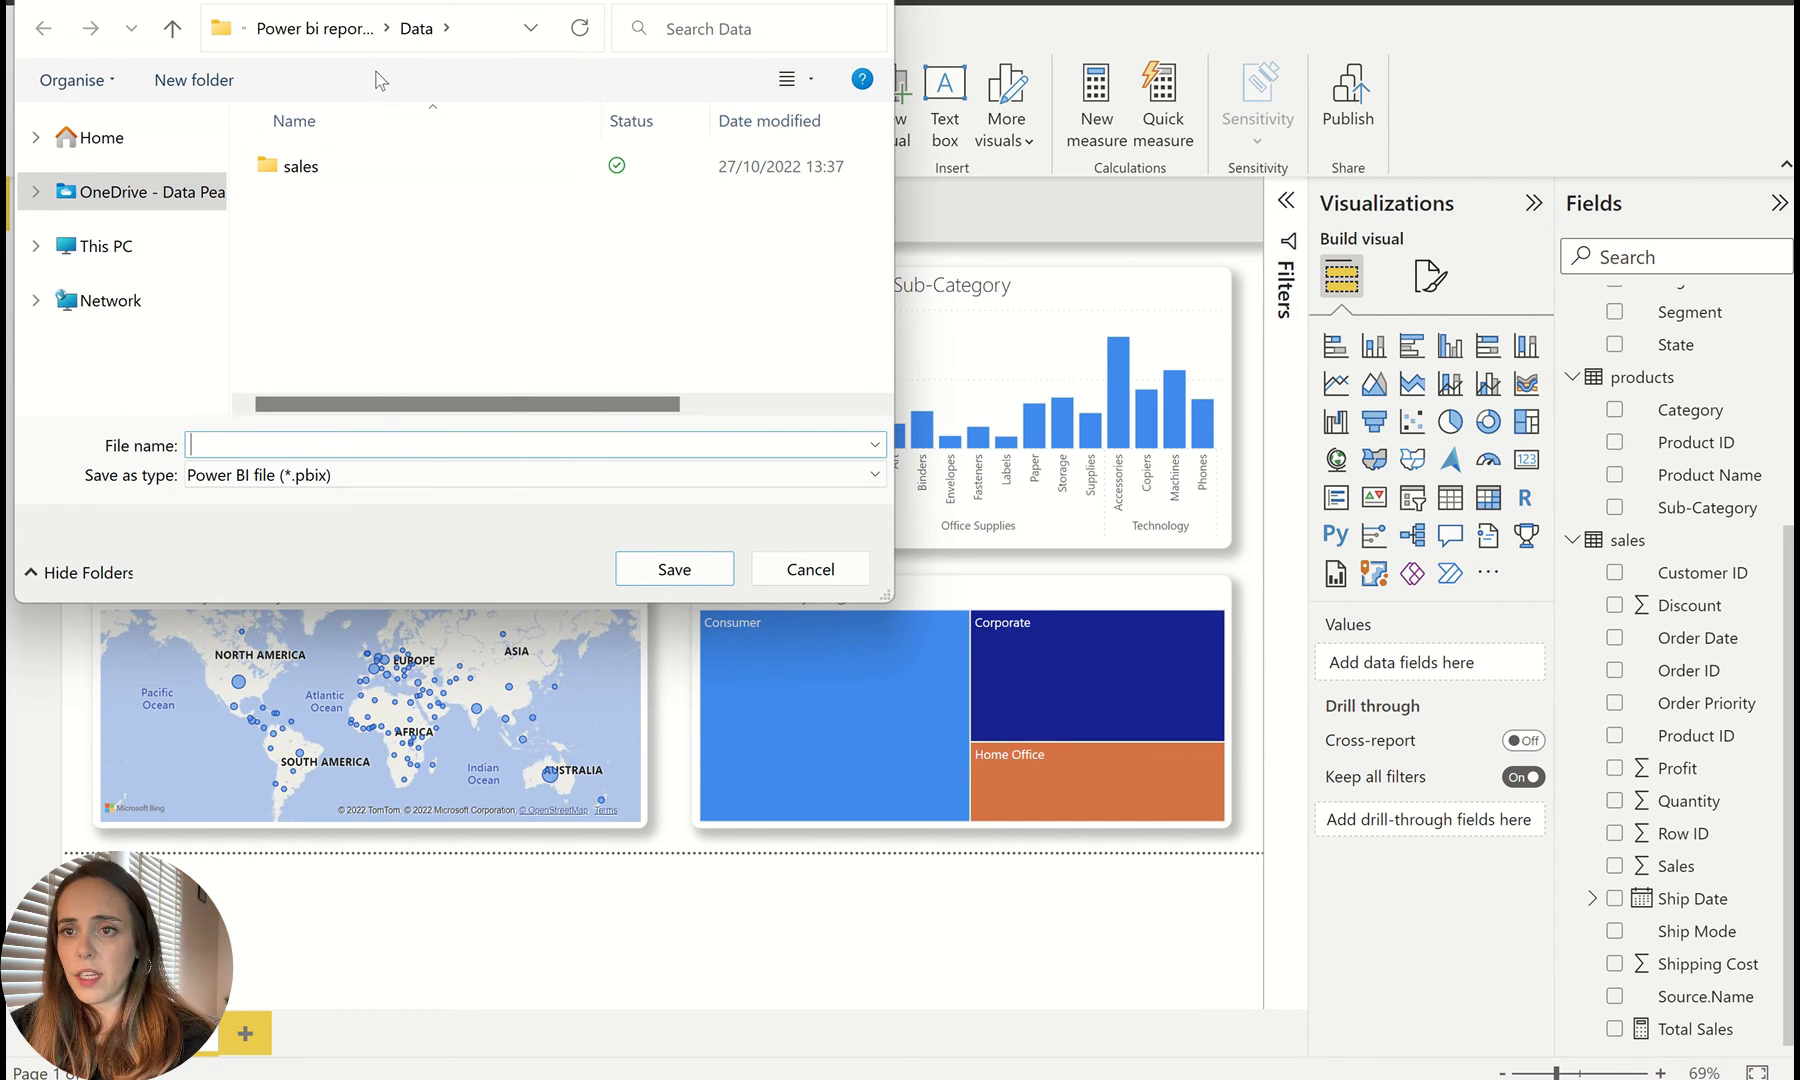
pyautogui.click(330, 30)
pyautogui.write('Sales Report')
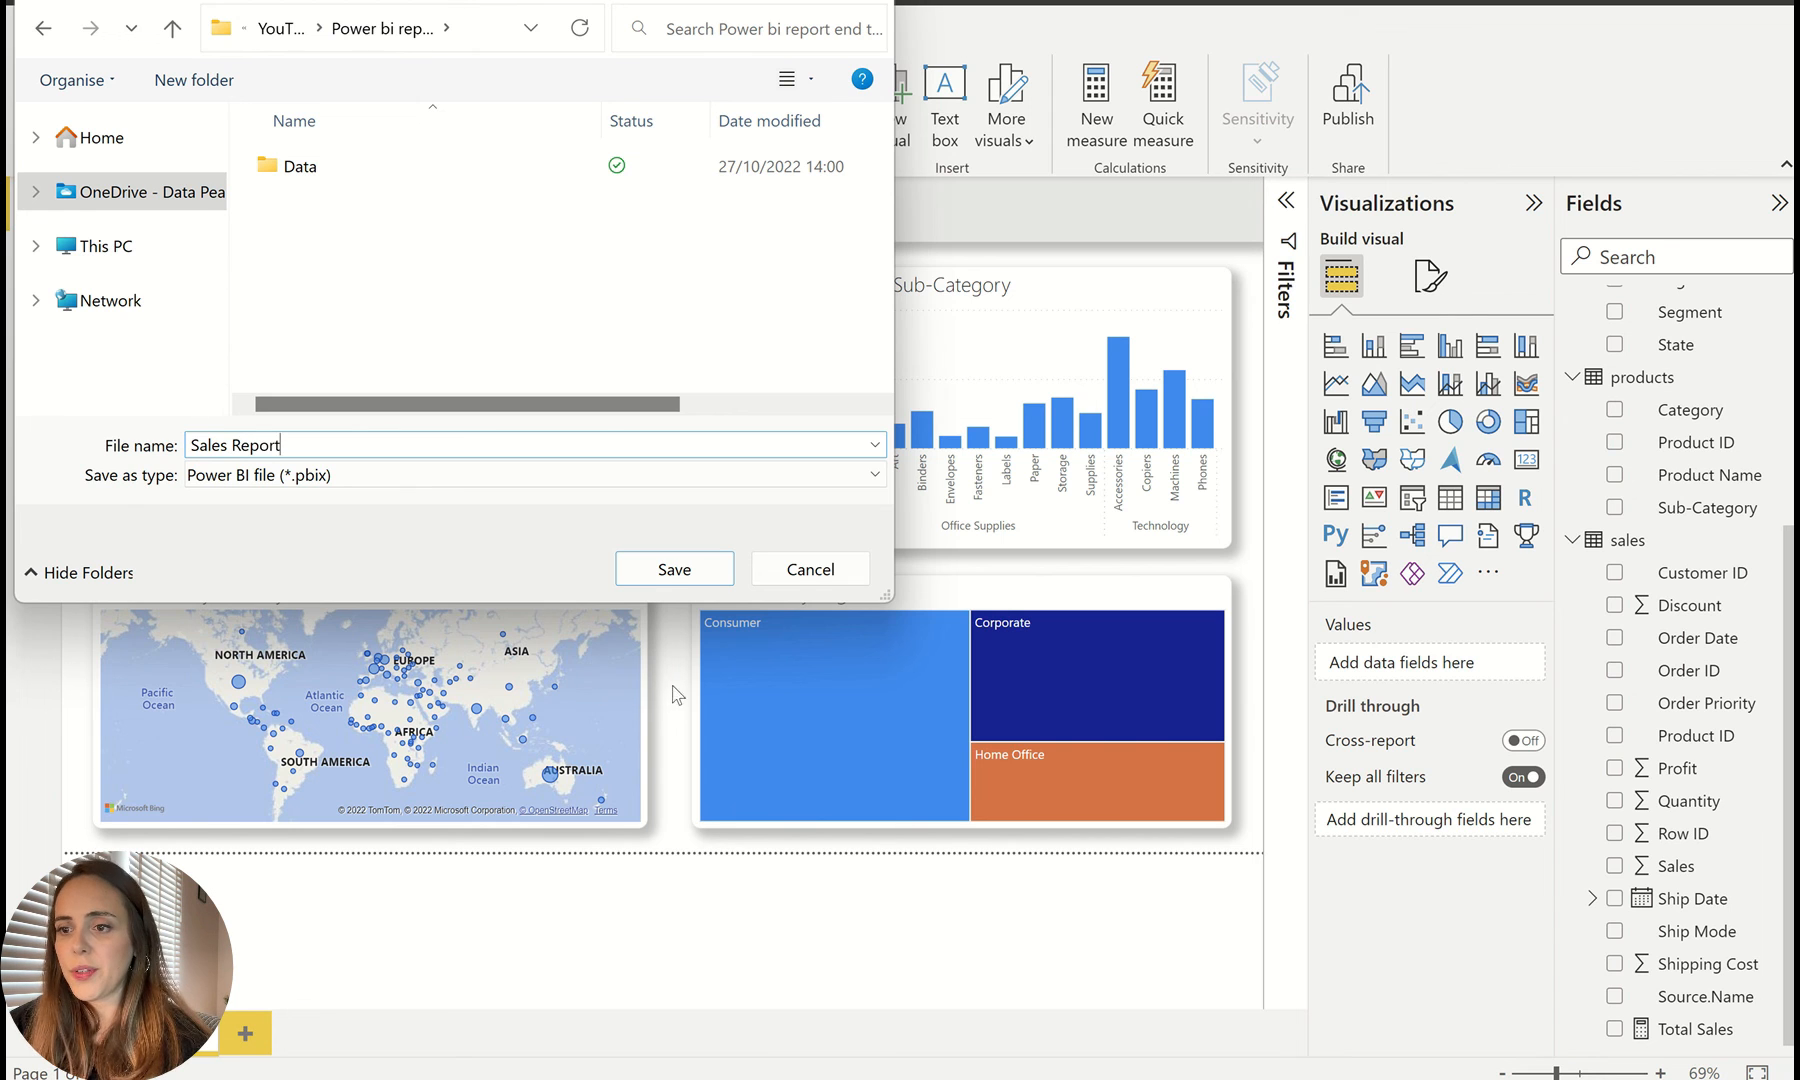
pyautogui.click(674, 572)
pyautogui.write('data')
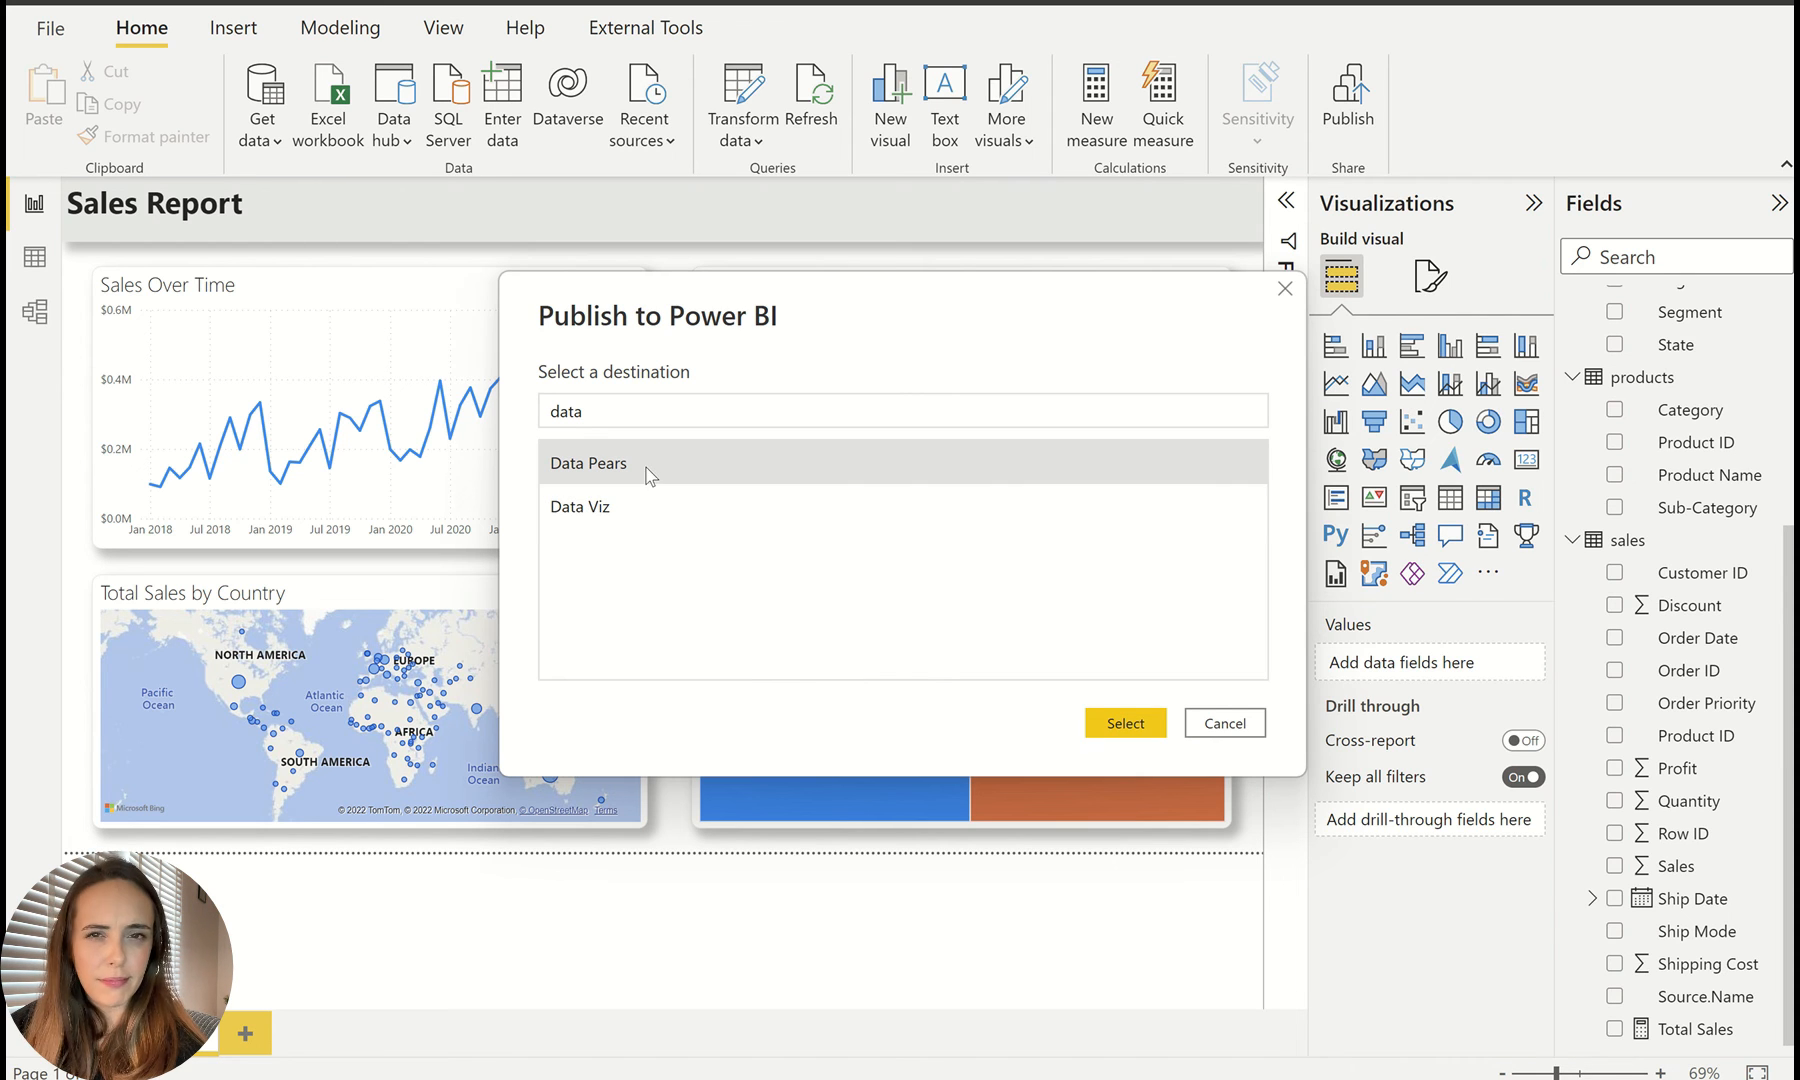
pyautogui.click(1126, 721)
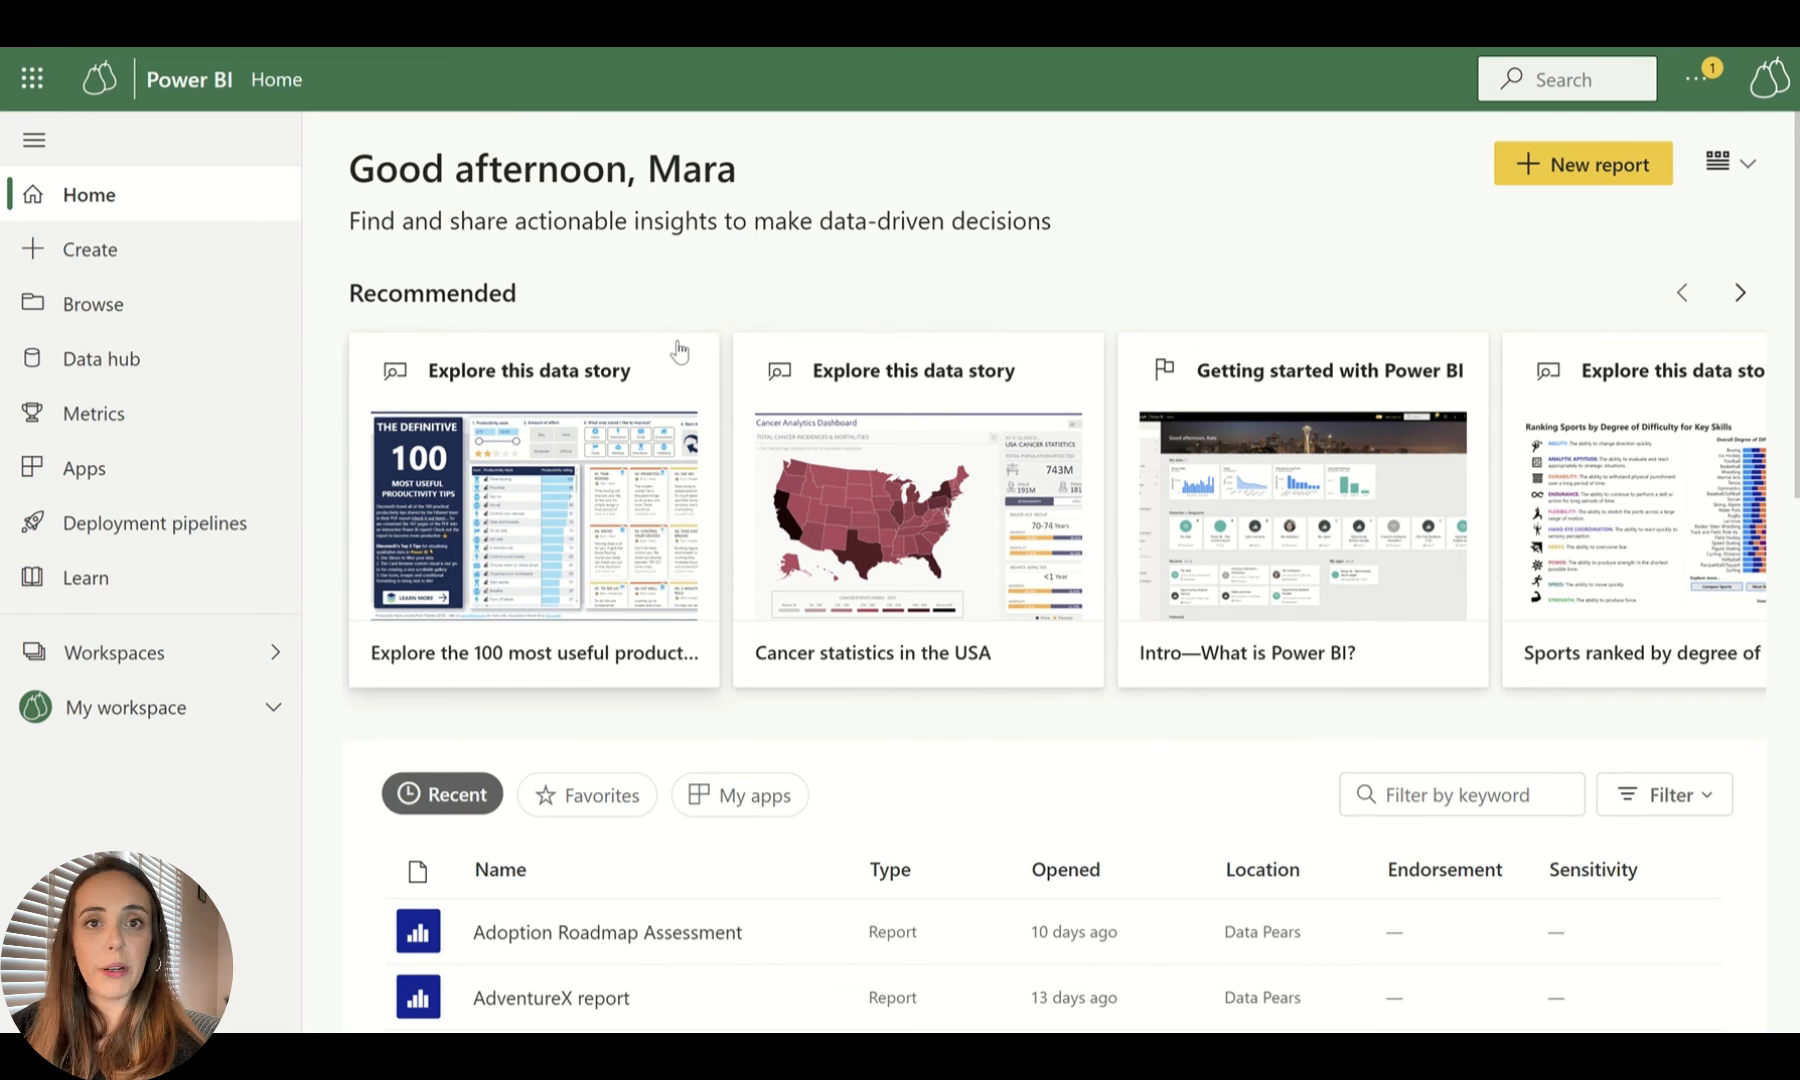
# Step: Switch to the Power BI service, open the Data Pears workspace and look through its list of items
pyautogui.click(232, 670)
pyautogui.click(466, 386)
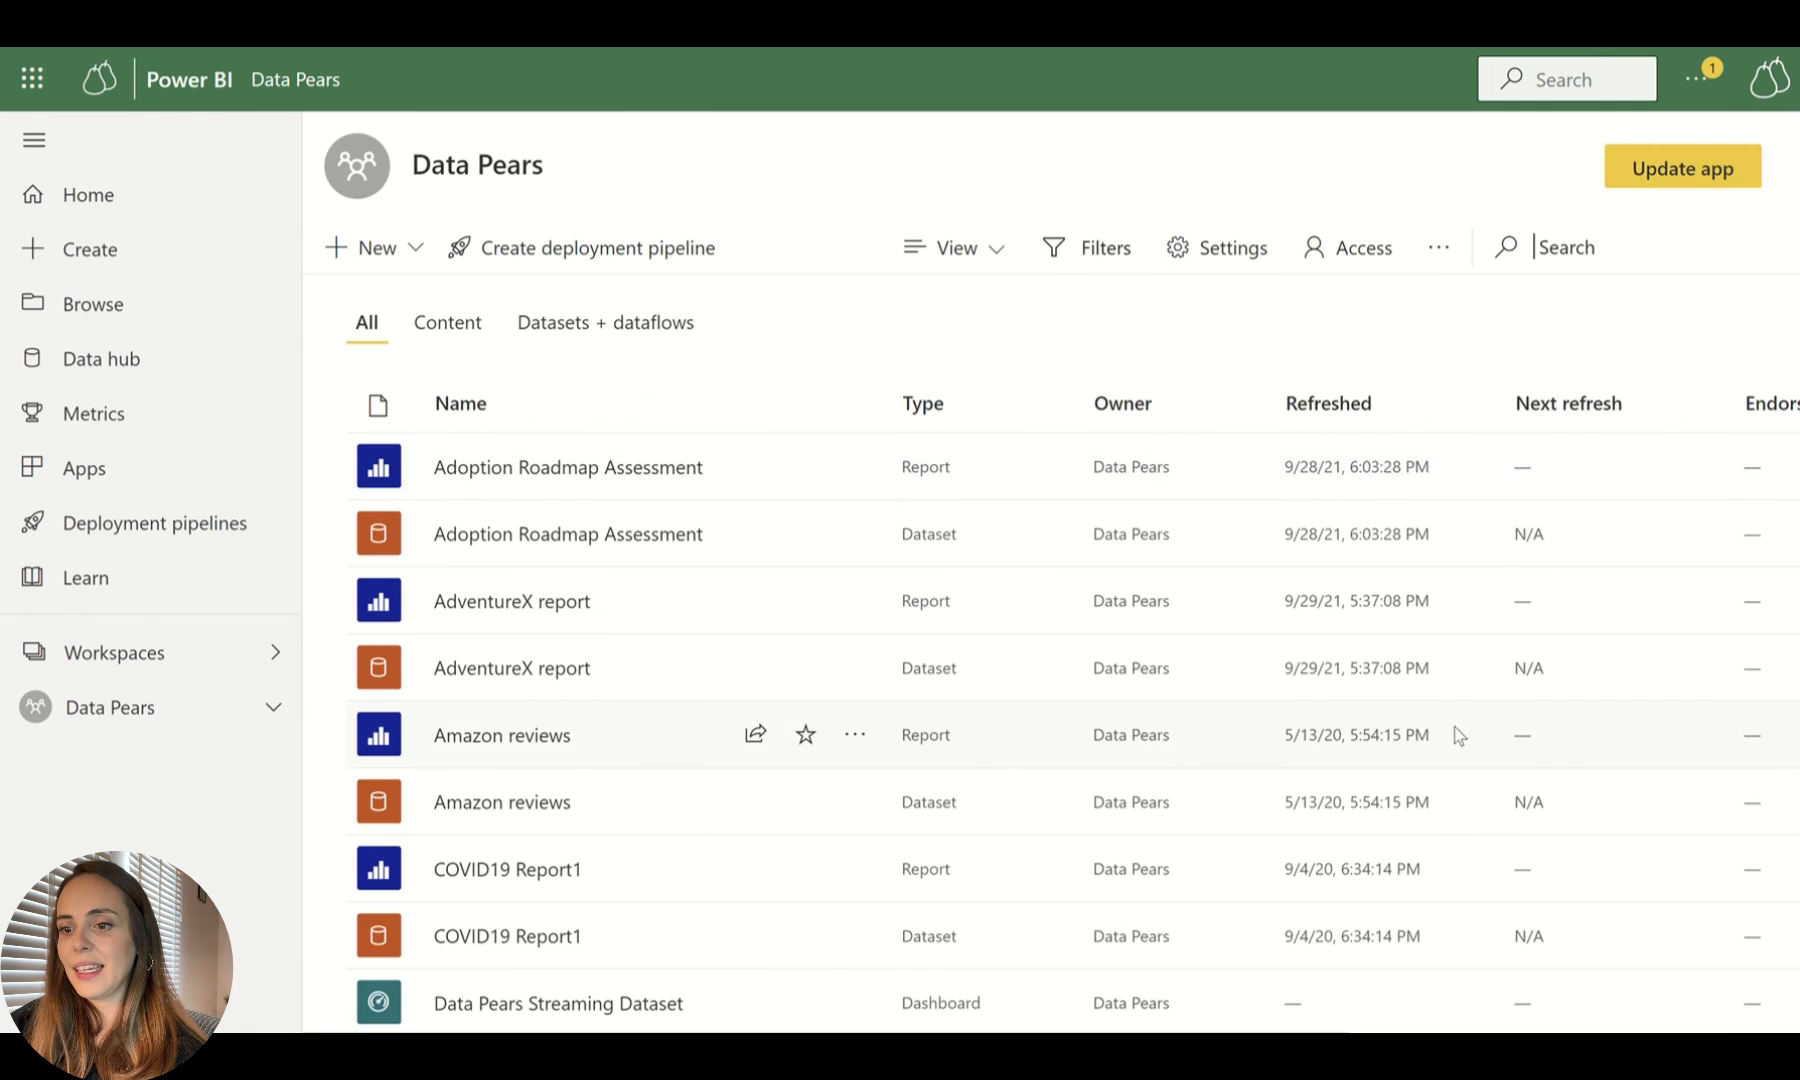
pyautogui.scroll(-10, 1453, 735)
pyautogui.scroll(-7, 1453, 736)
pyautogui.scroll(15, 1450, 732)
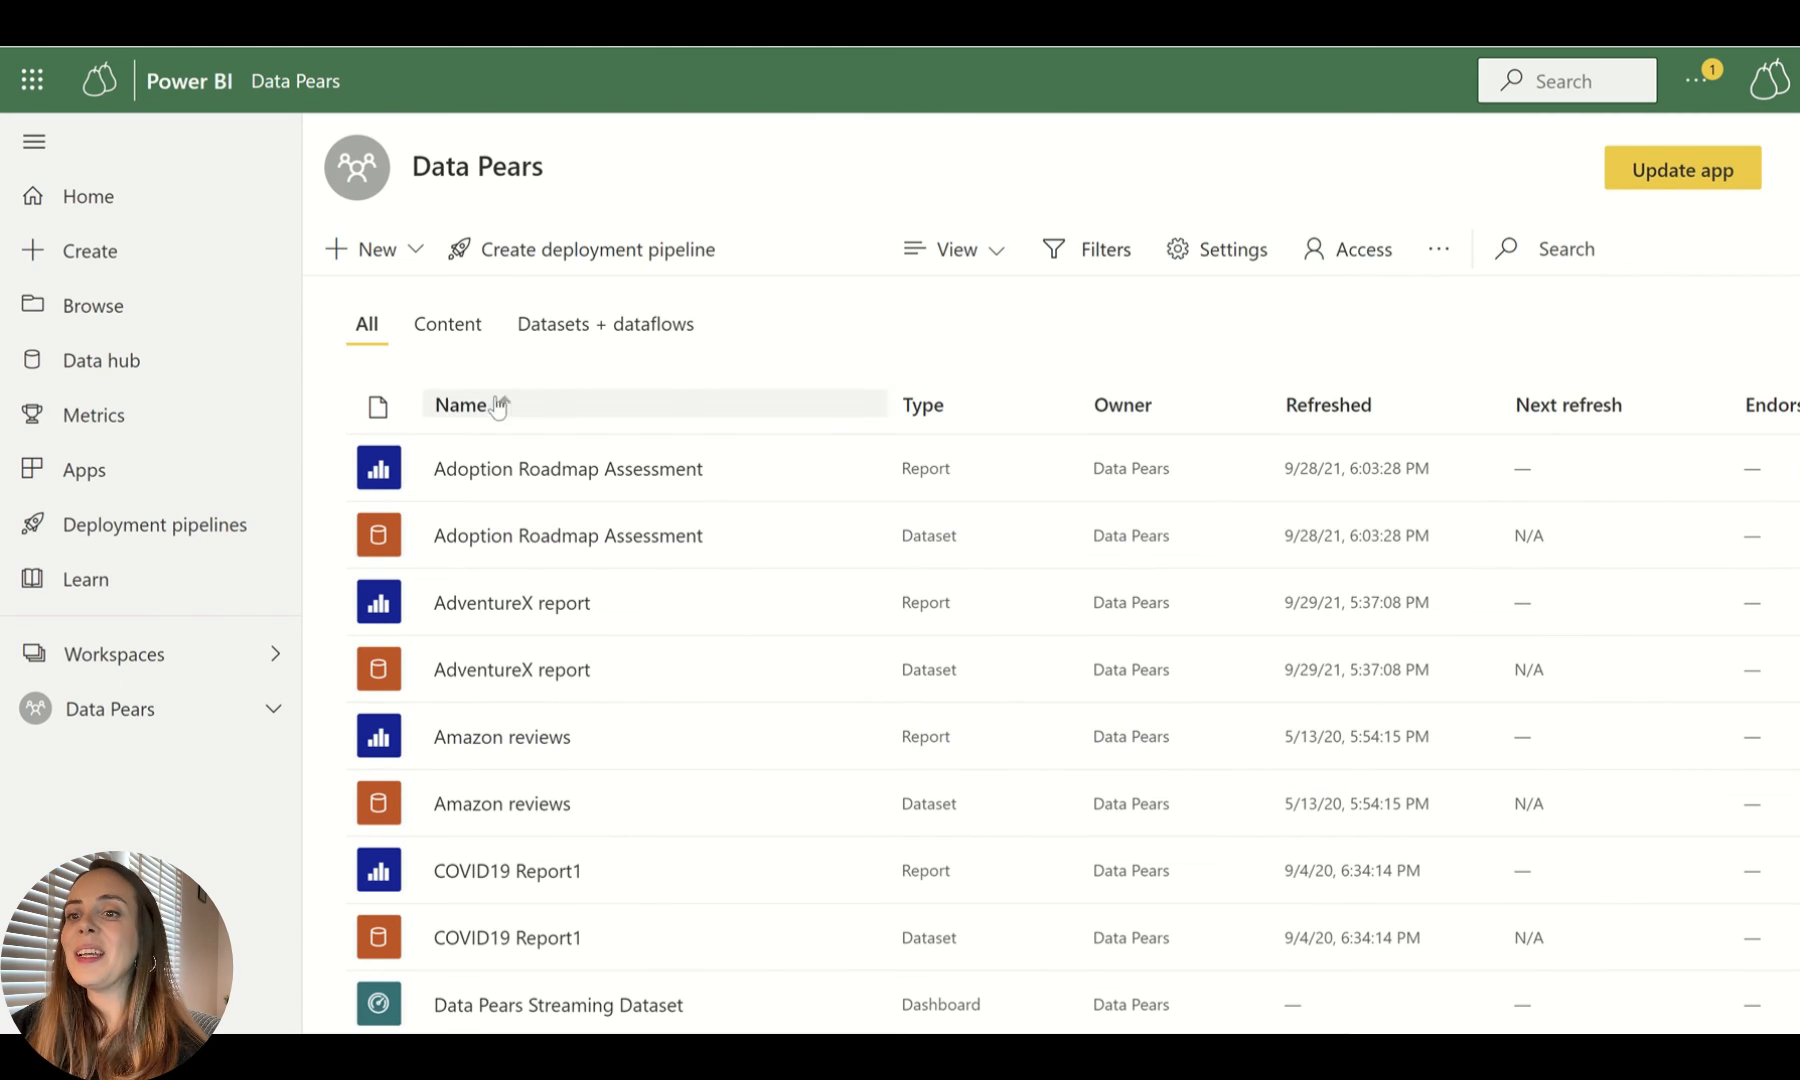
# Step: Compare the workspace's Content view with its Datasets + dataflows view
pyautogui.click(452, 328)
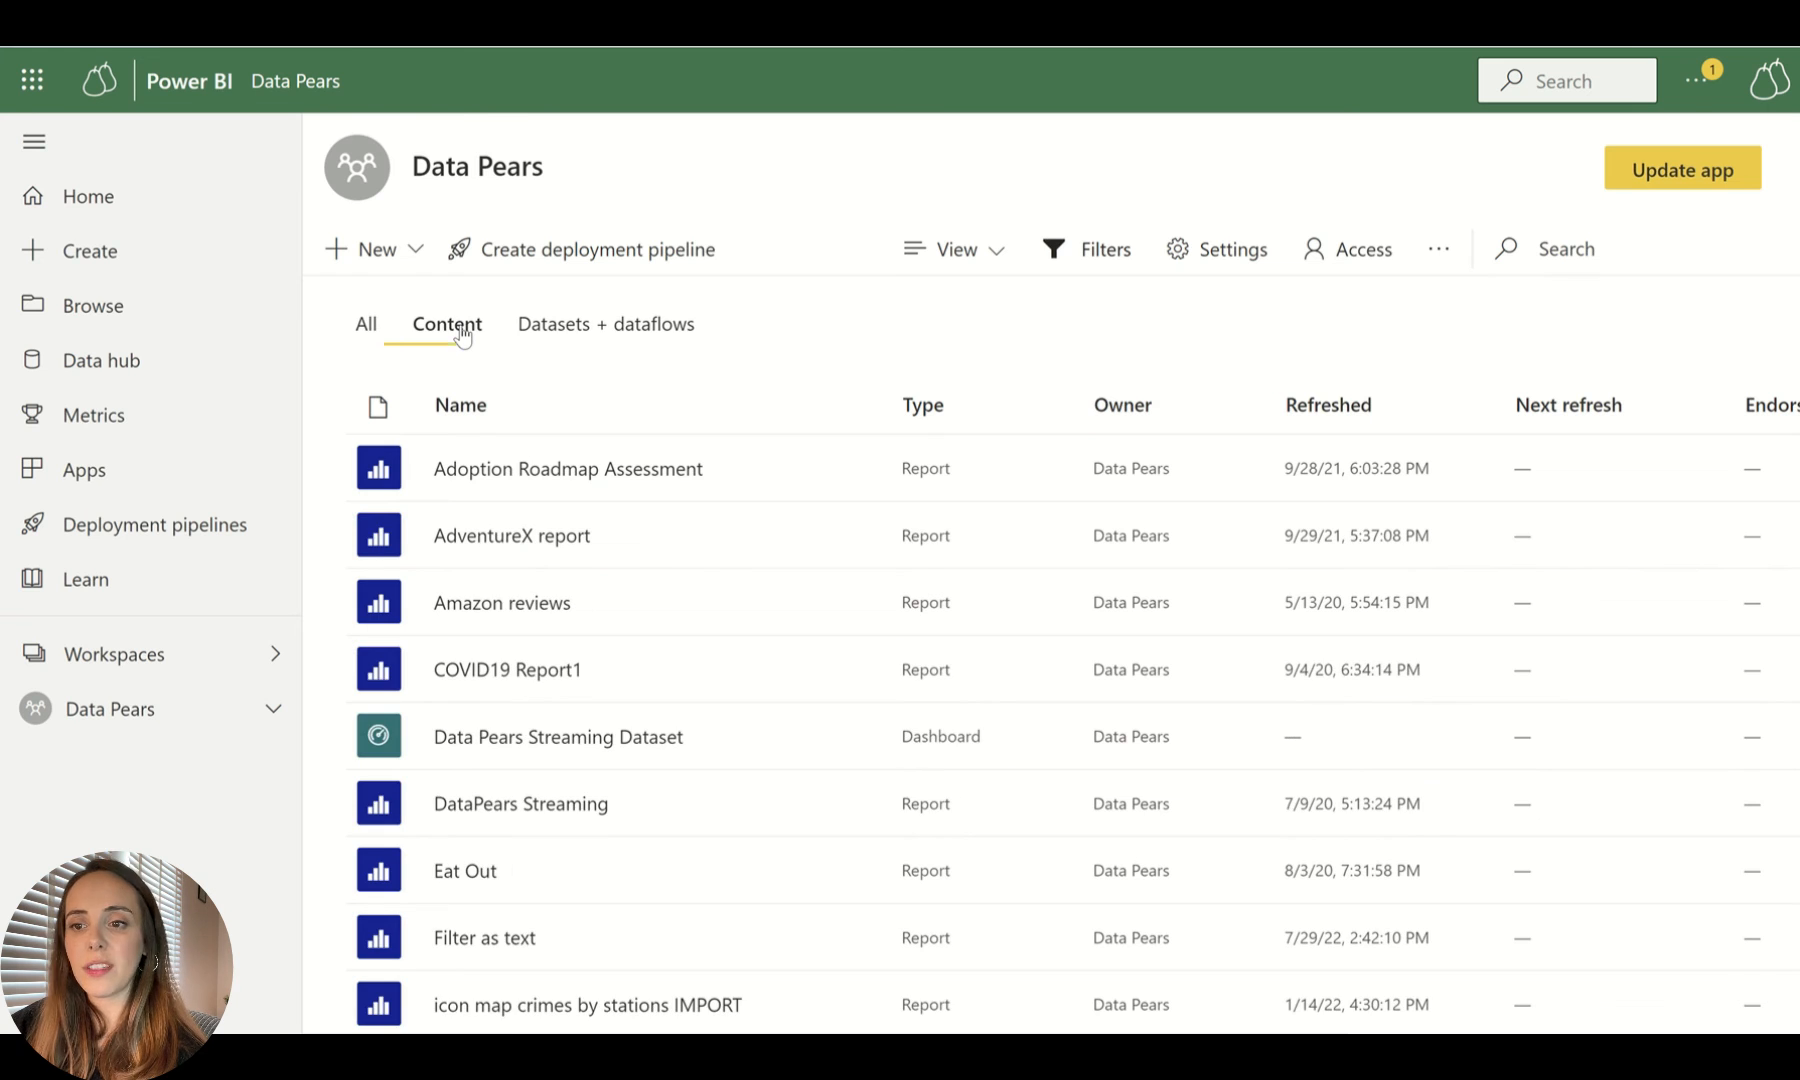
pyautogui.click(570, 332)
pyautogui.click(436, 332)
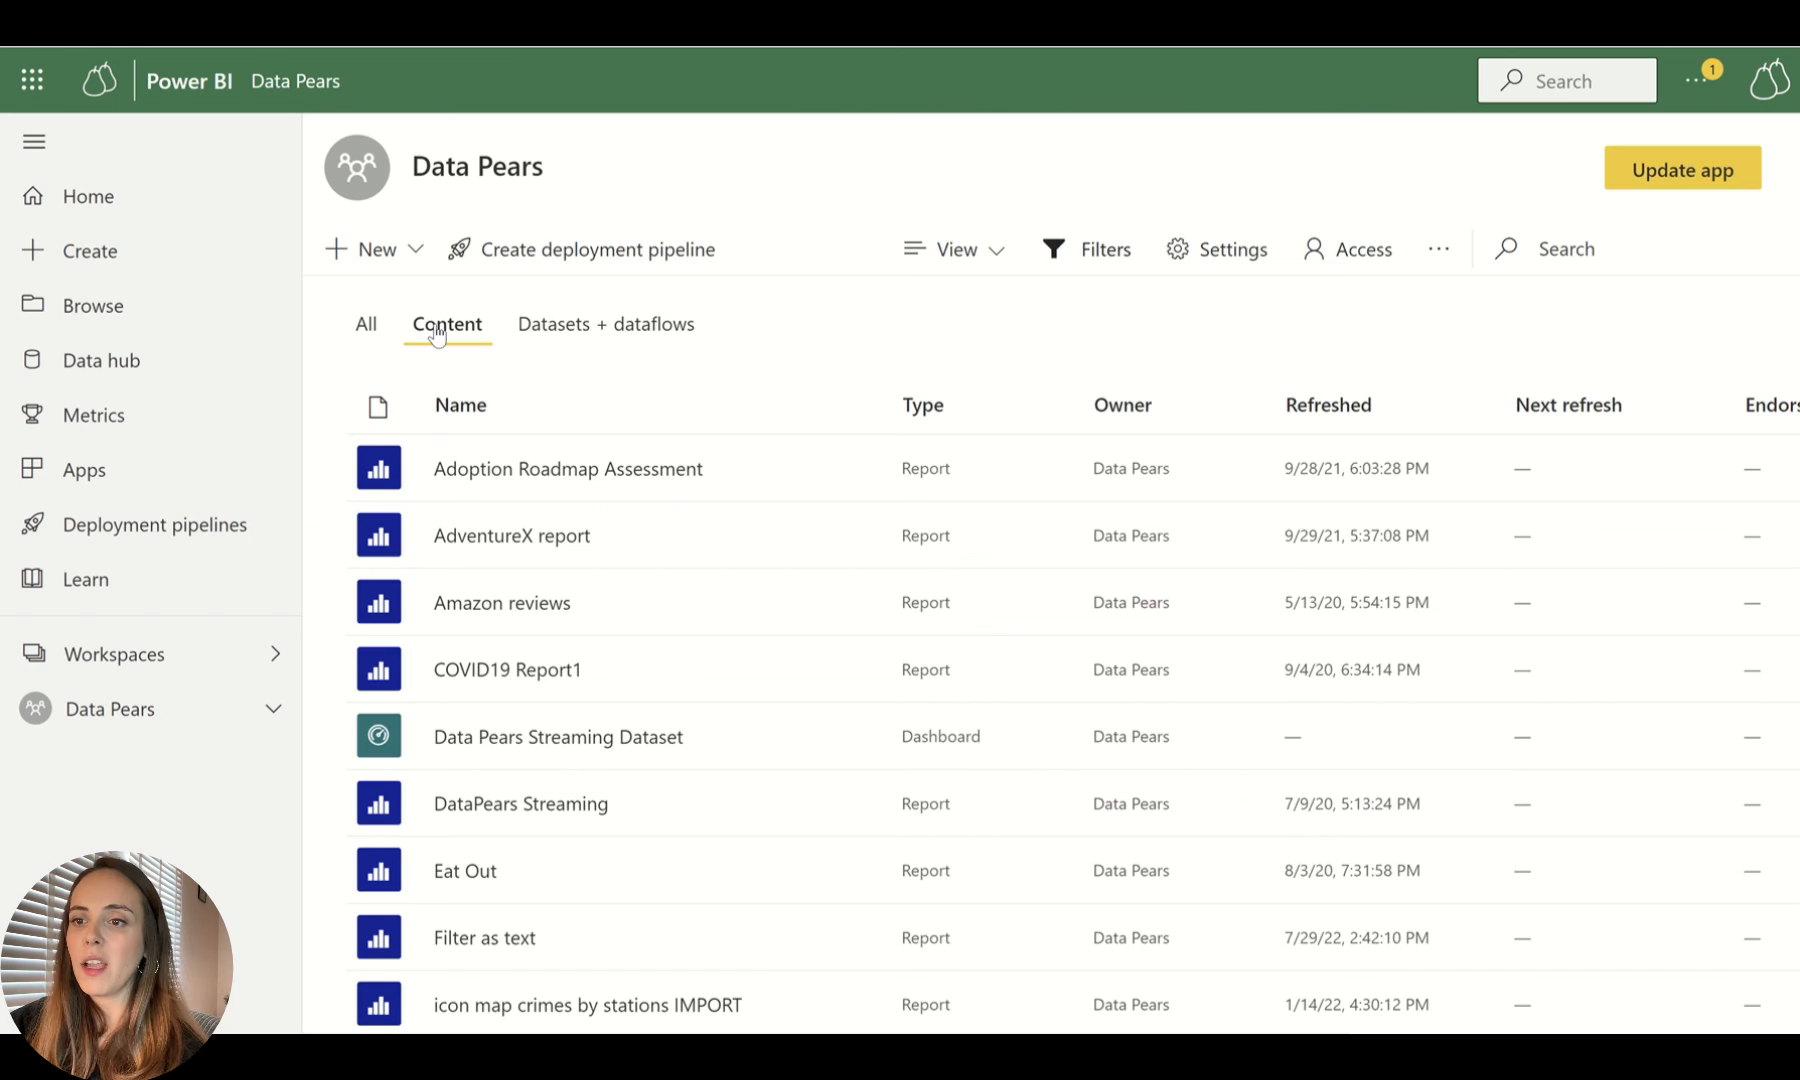
pyautogui.click(620, 326)
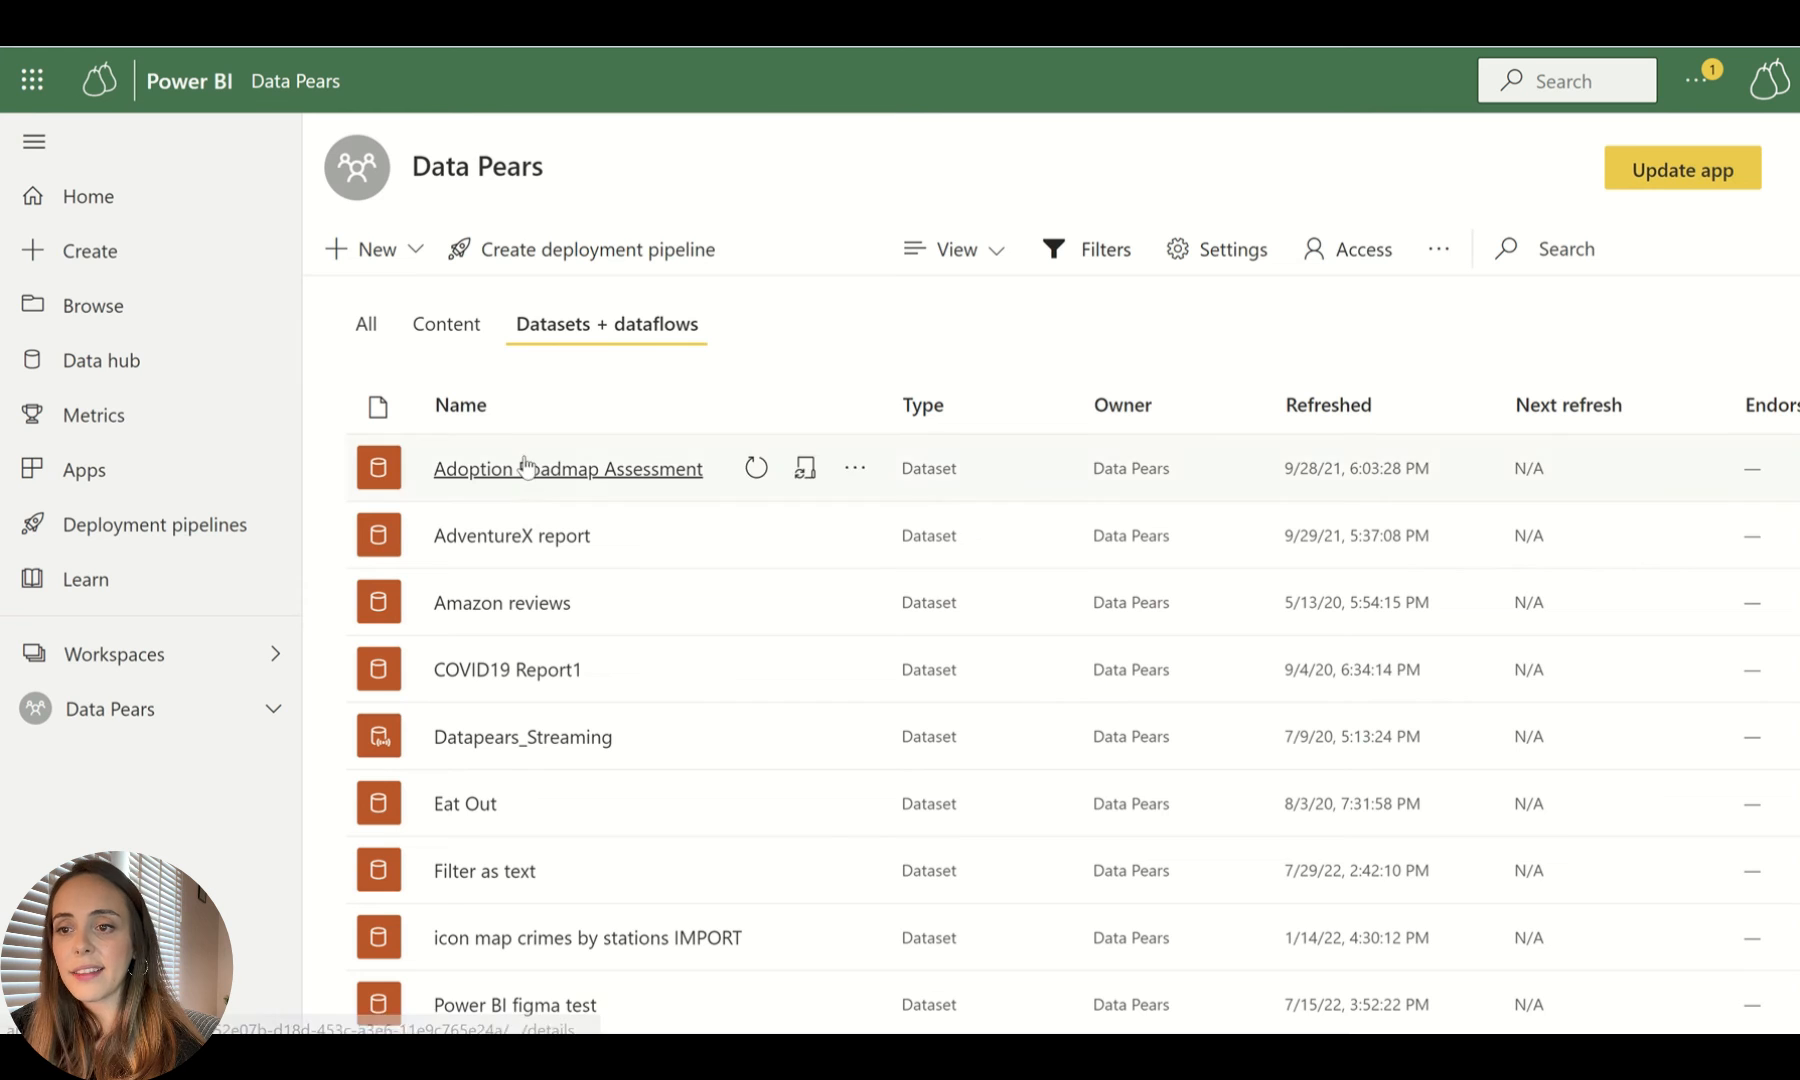
pyautogui.click(458, 332)
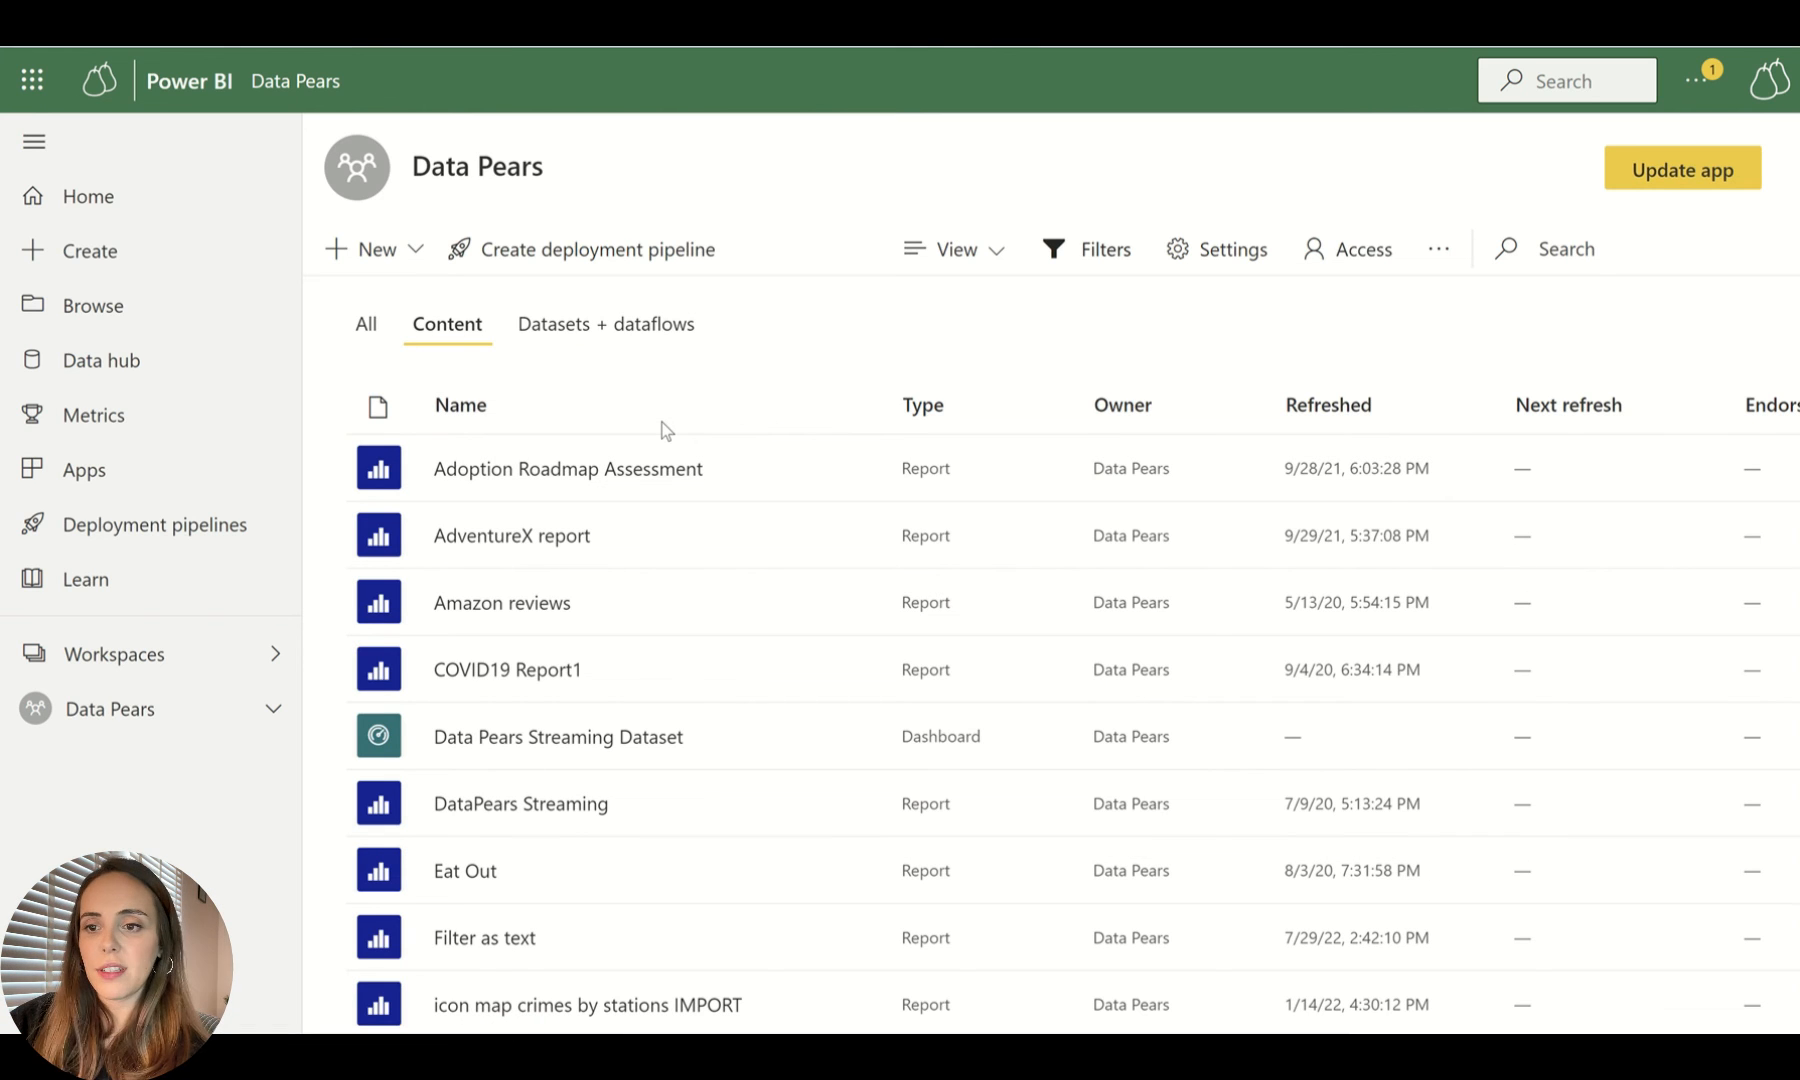
# Step: Open the published Sales Report from the full workspace list and test its filtering with the Consumer and Home Office segments
pyautogui.click(364, 330)
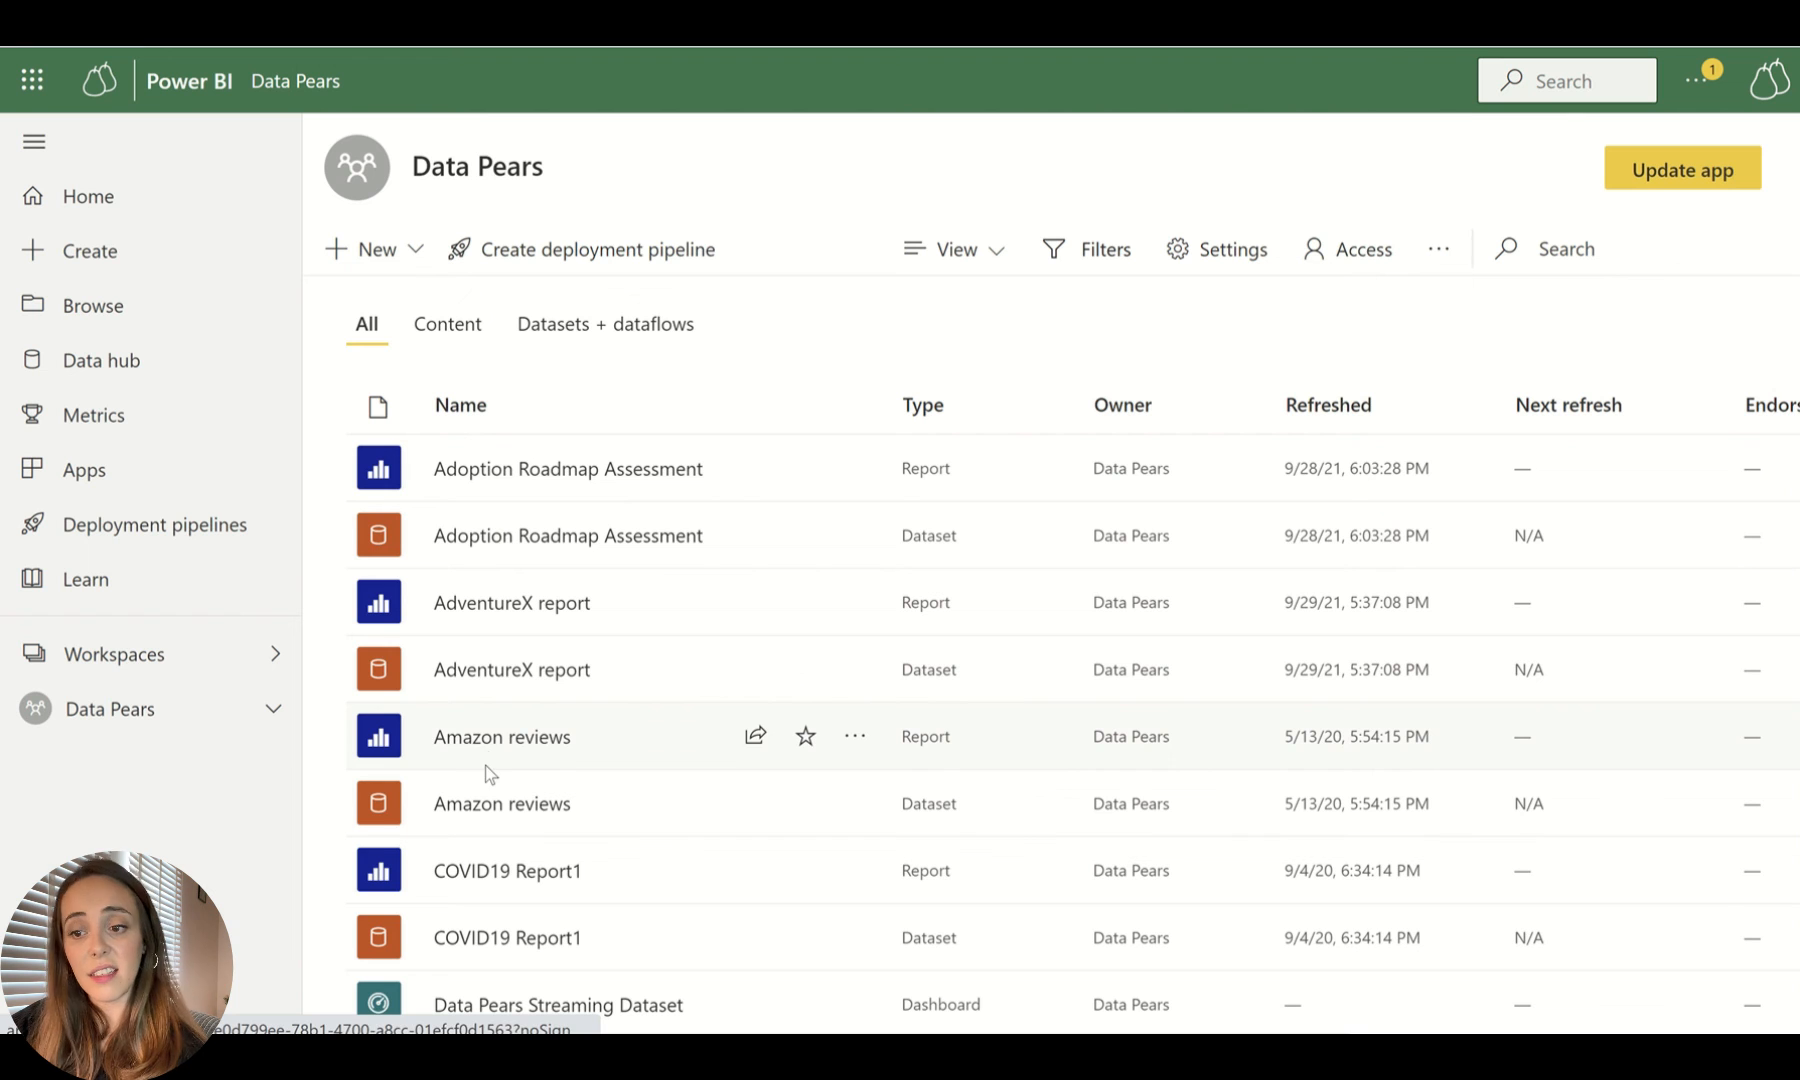
pyautogui.scroll(-7, 1210, 570)
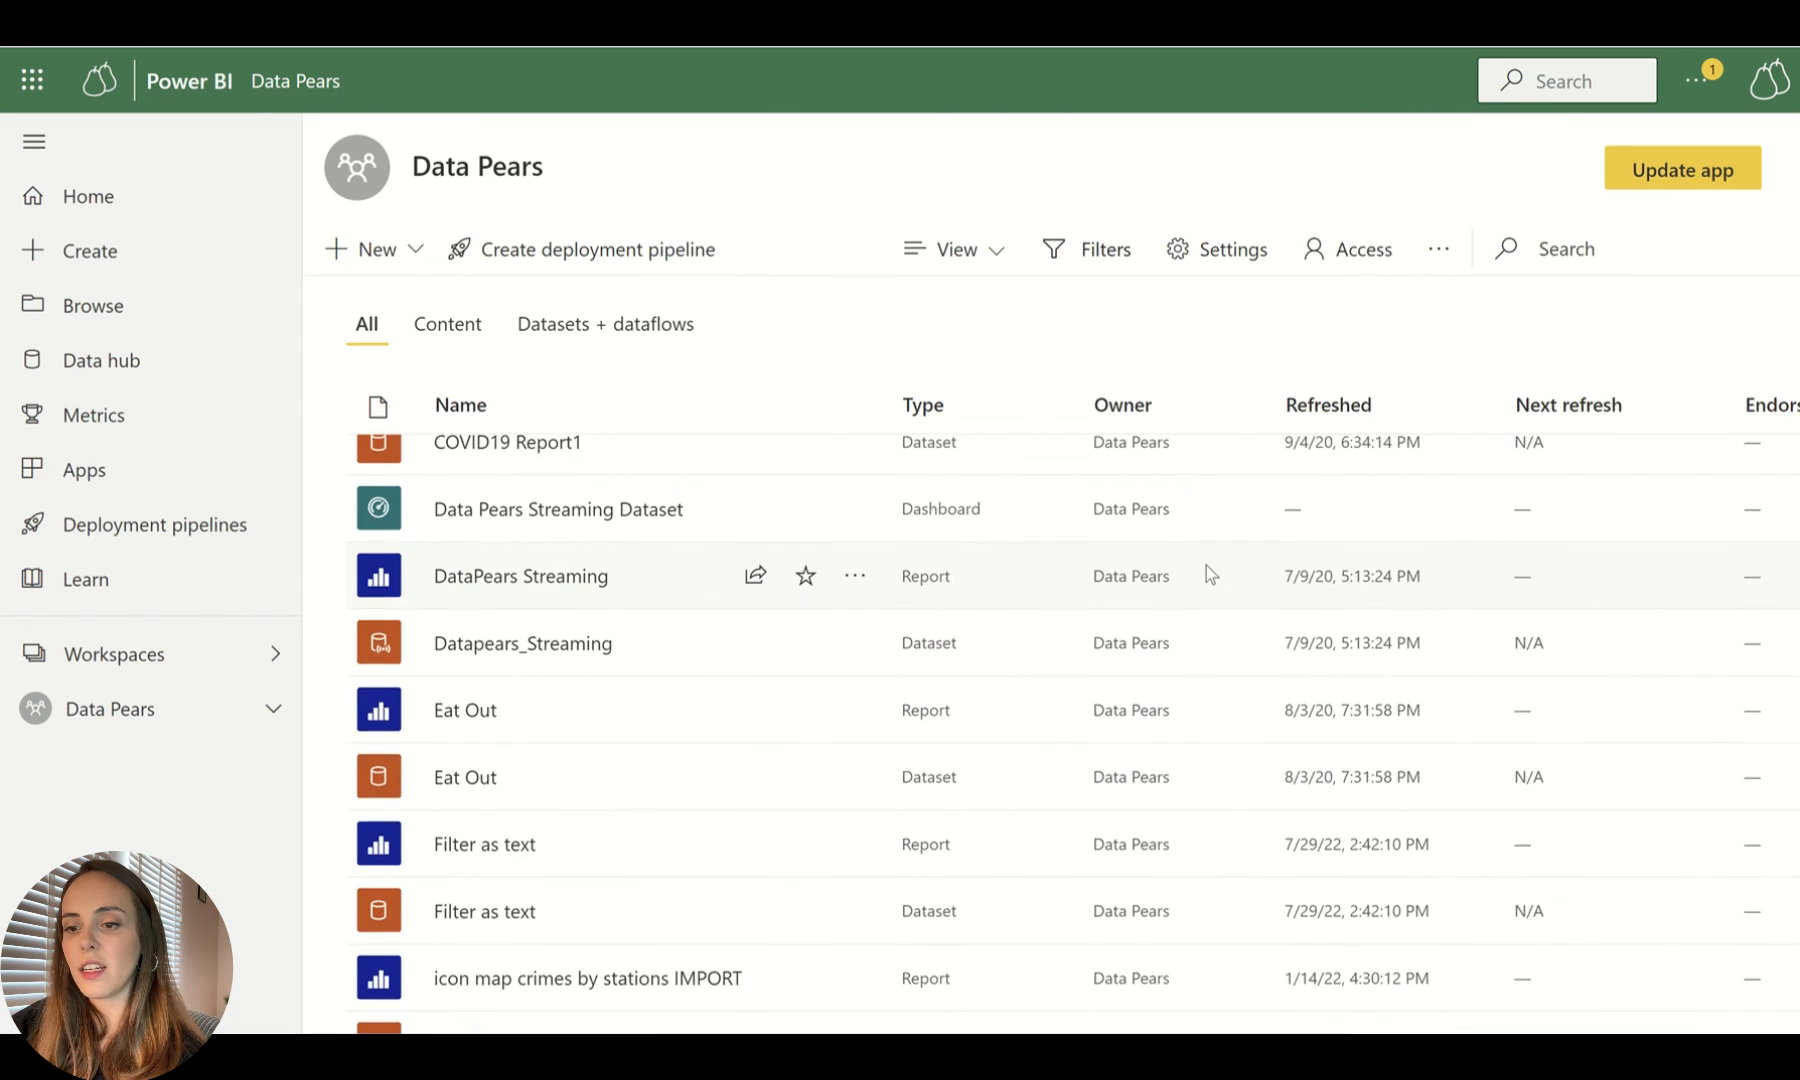
pyautogui.scroll(-6, 1207, 574)
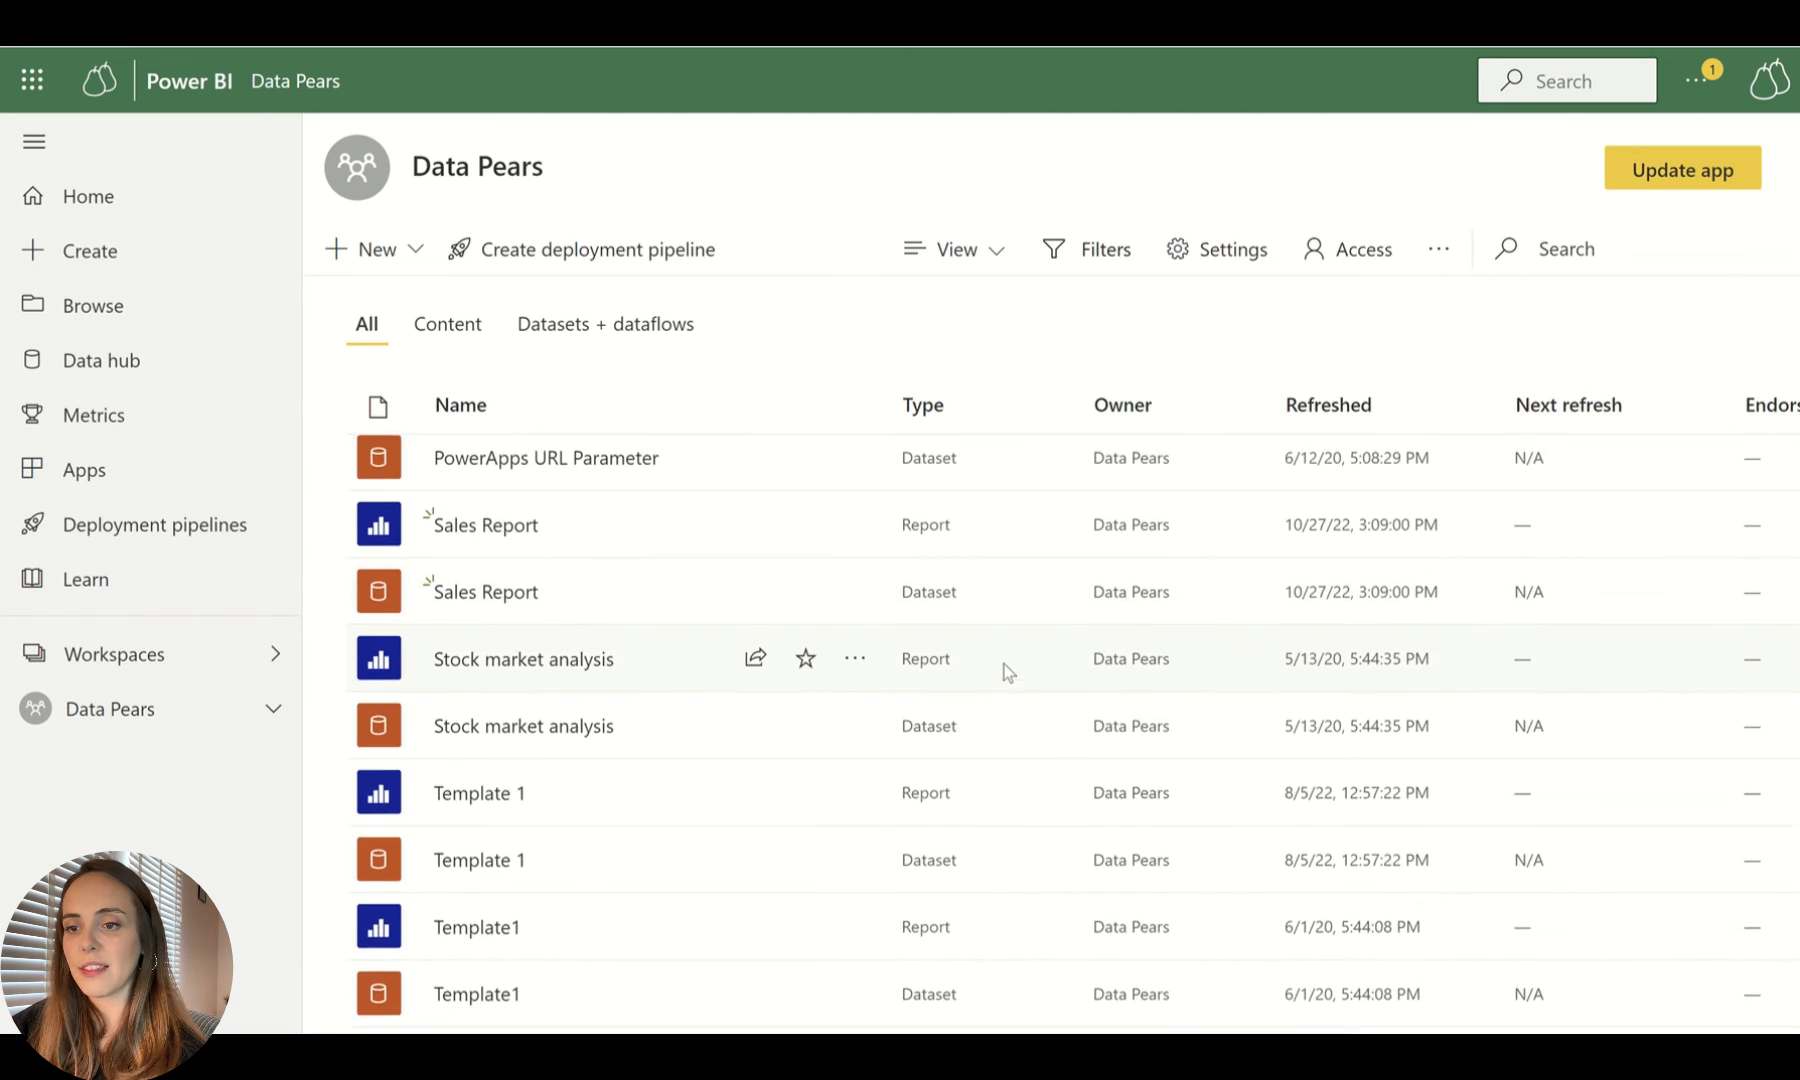
pyautogui.scroll(1, 490, 697)
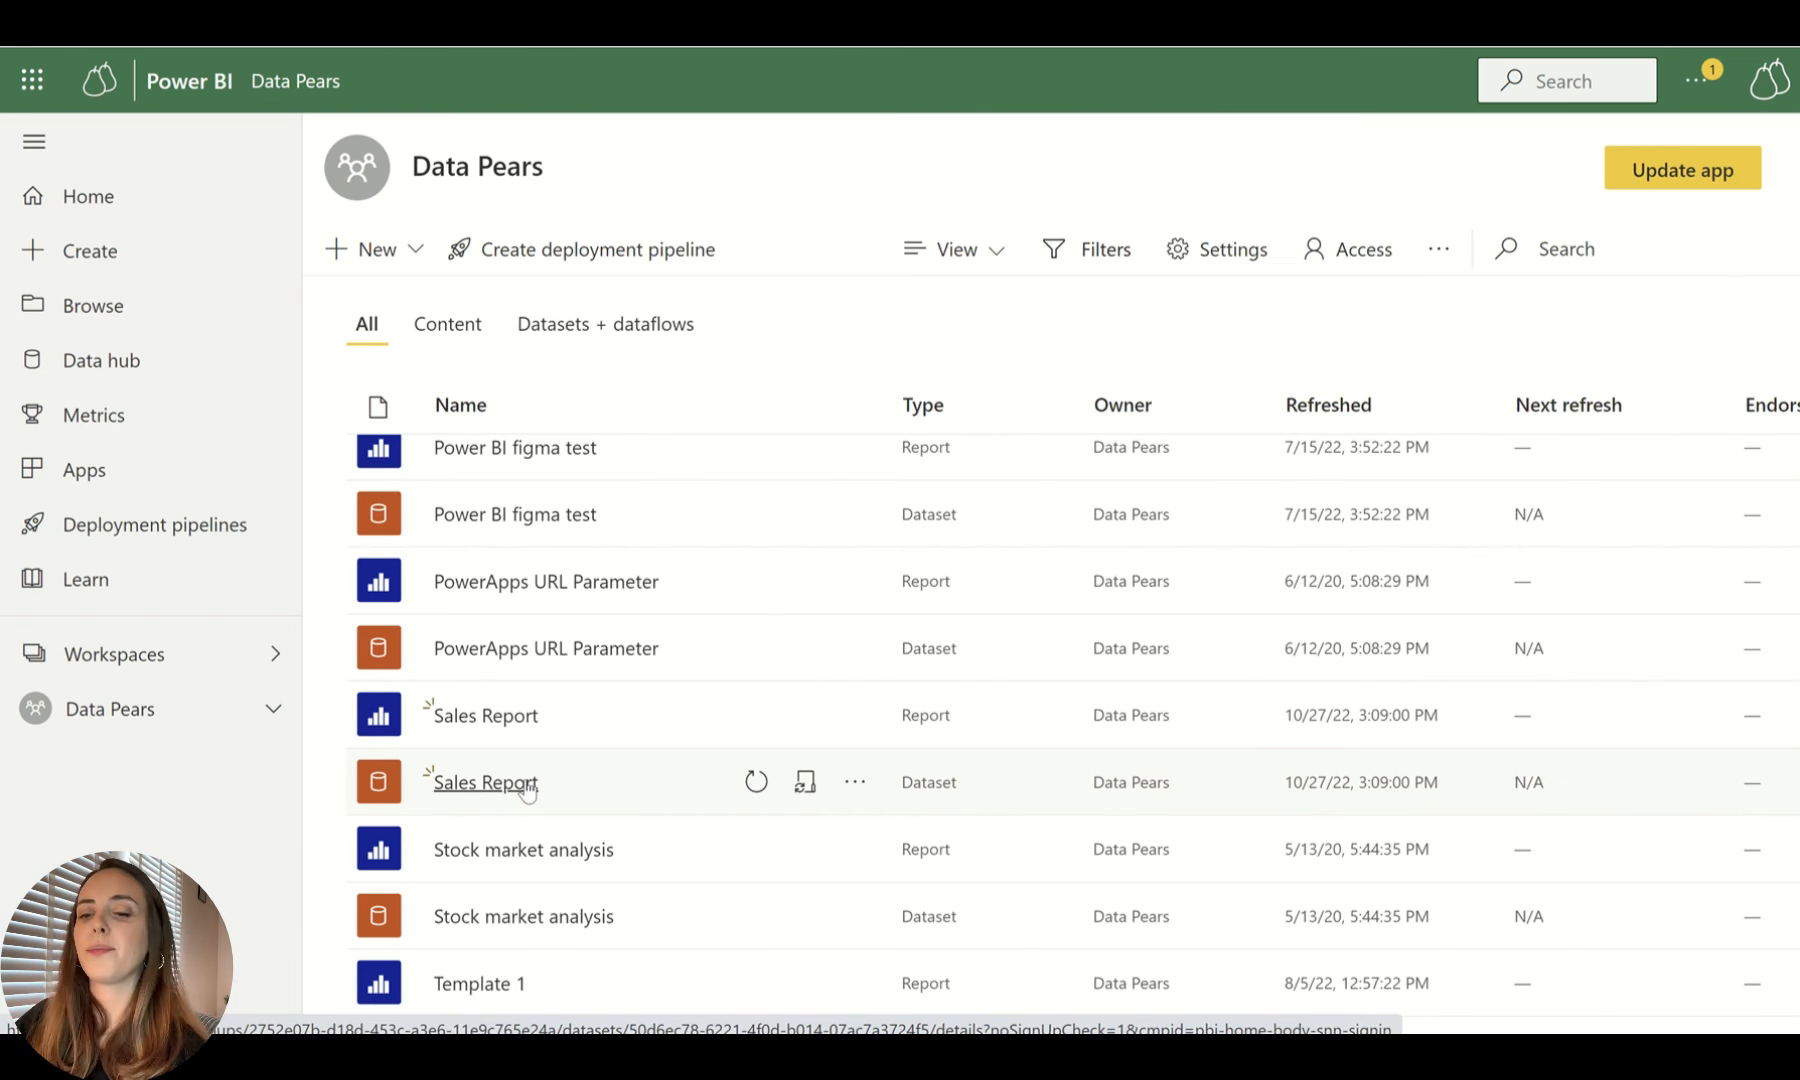
pyautogui.click(485, 716)
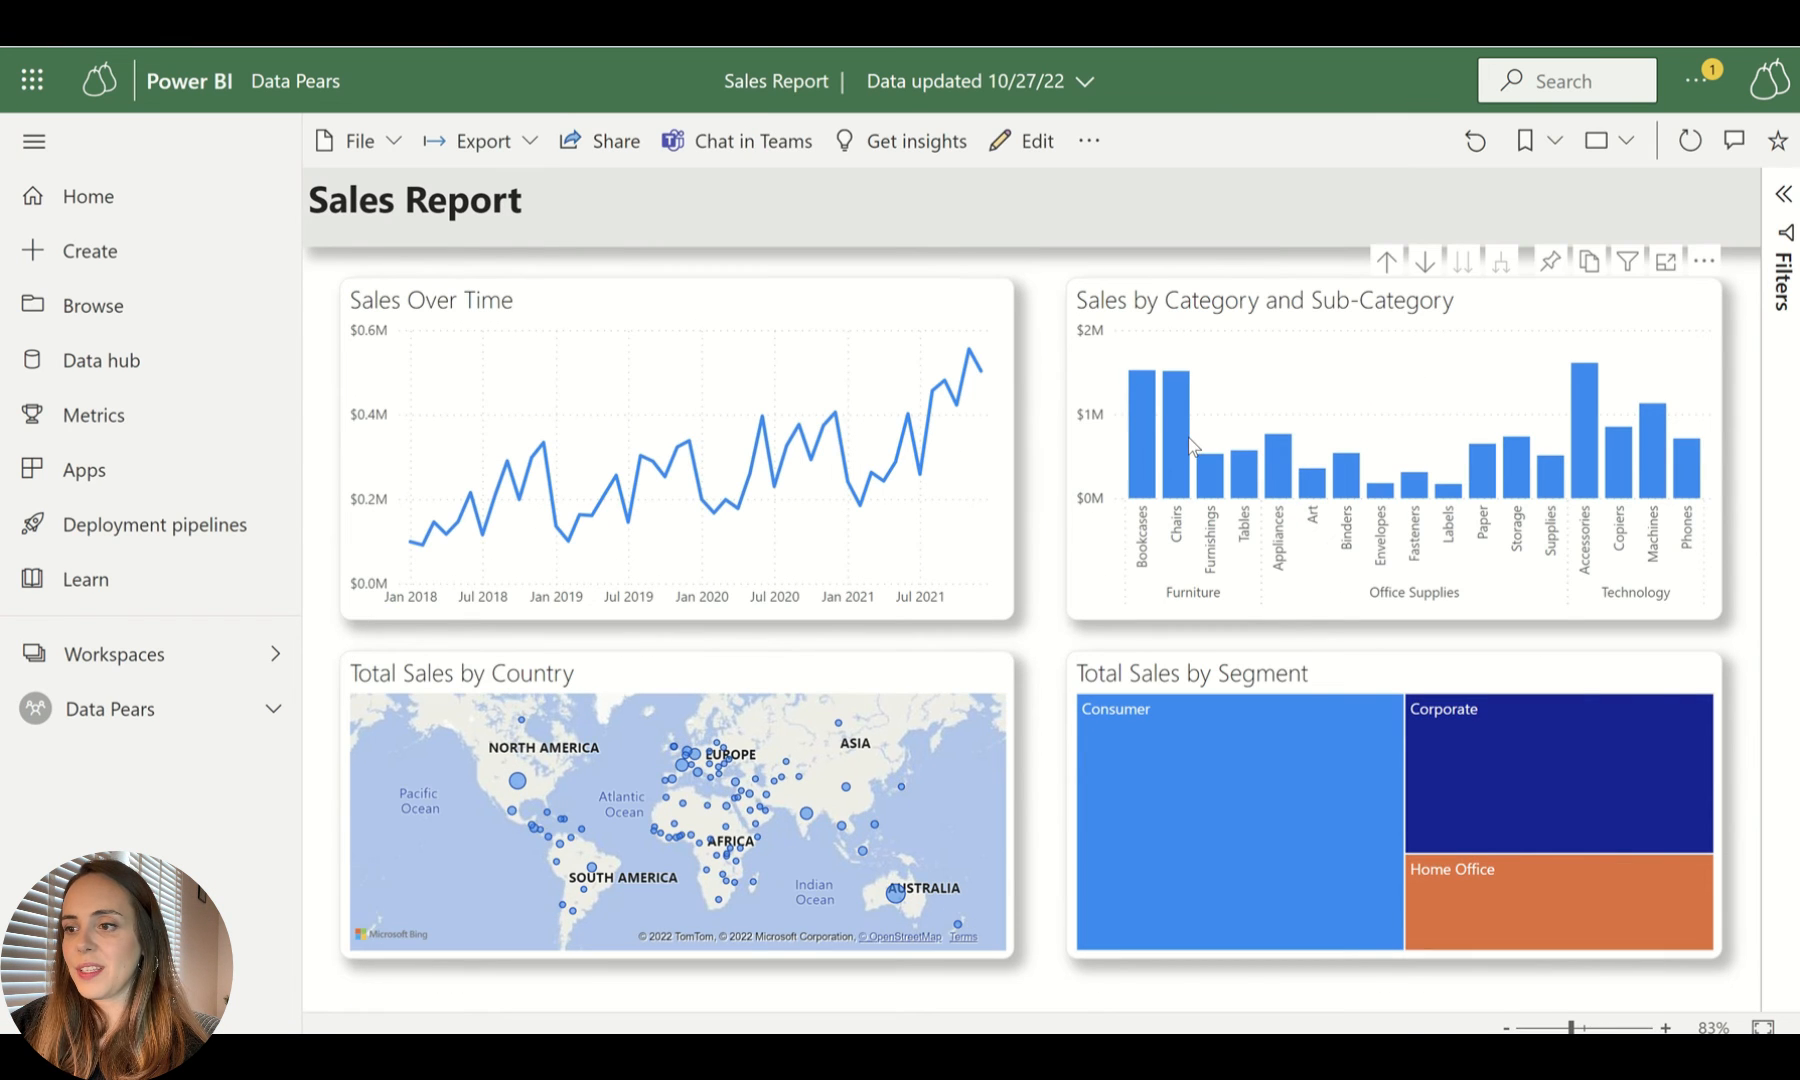
pyautogui.click(1254, 745)
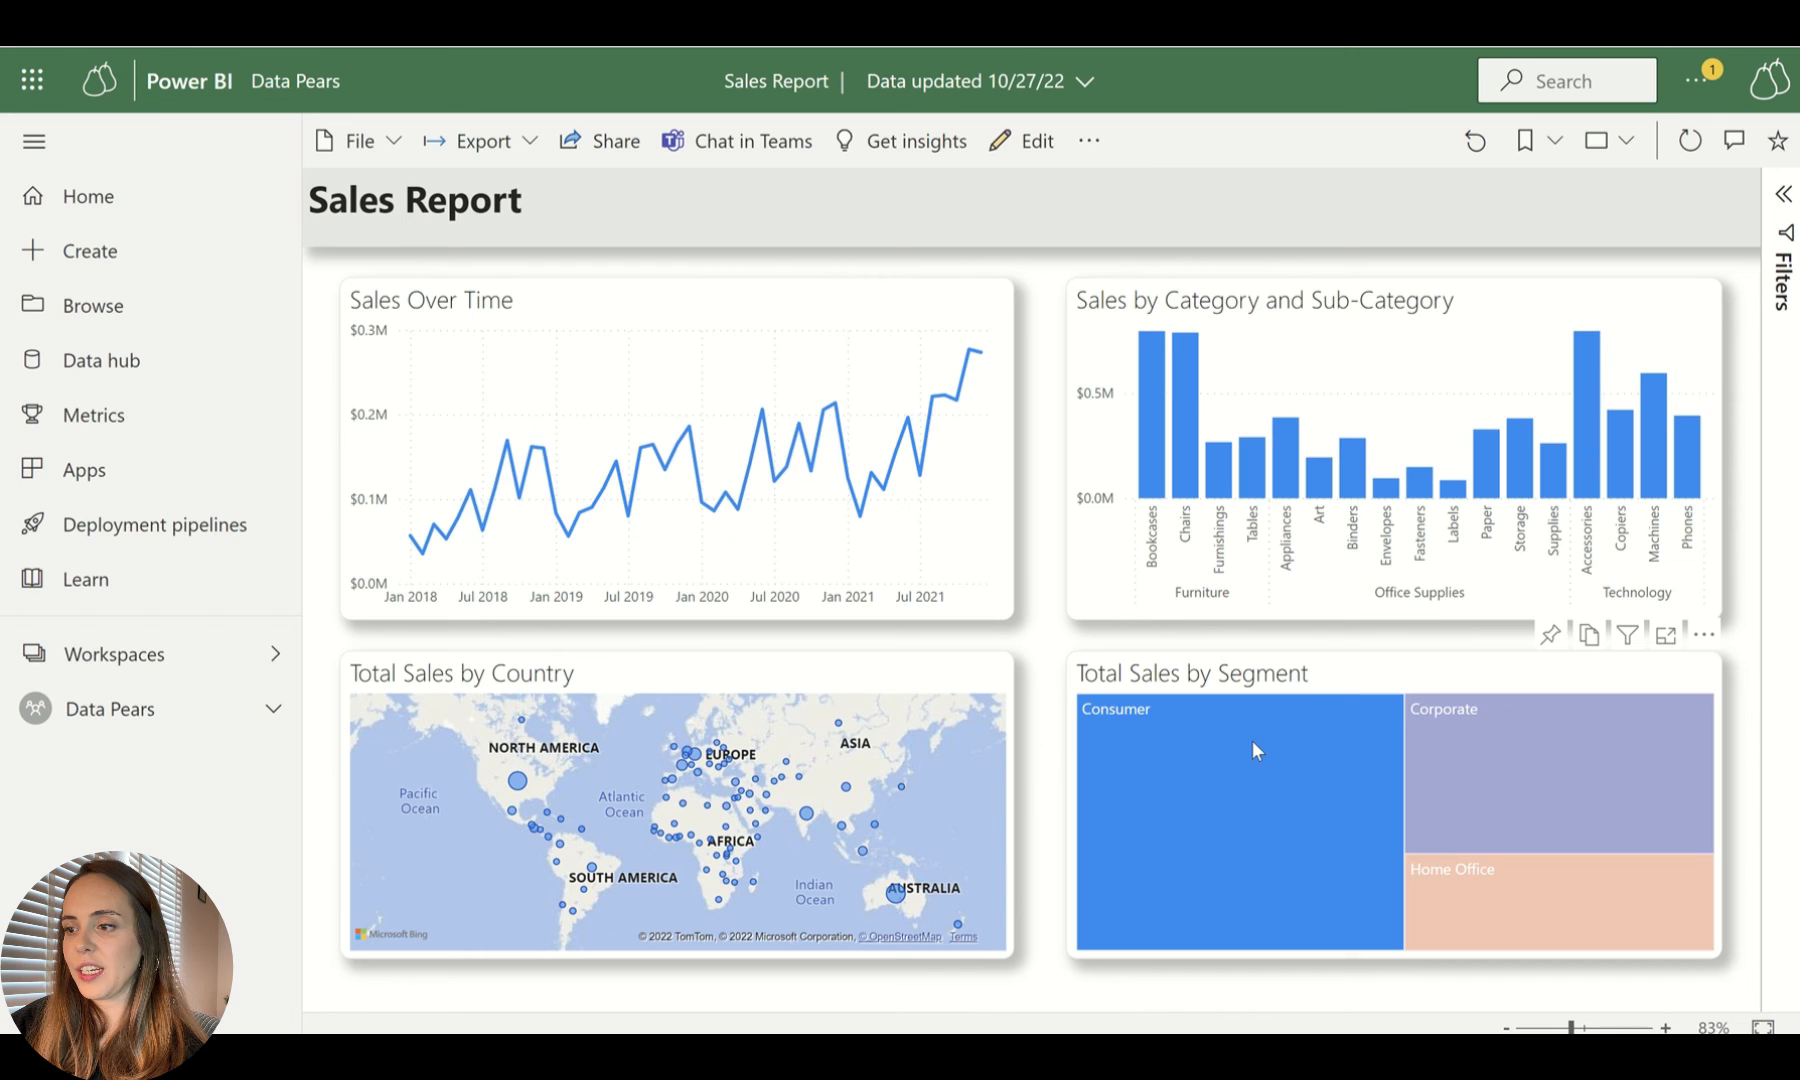
pyautogui.click(1469, 910)
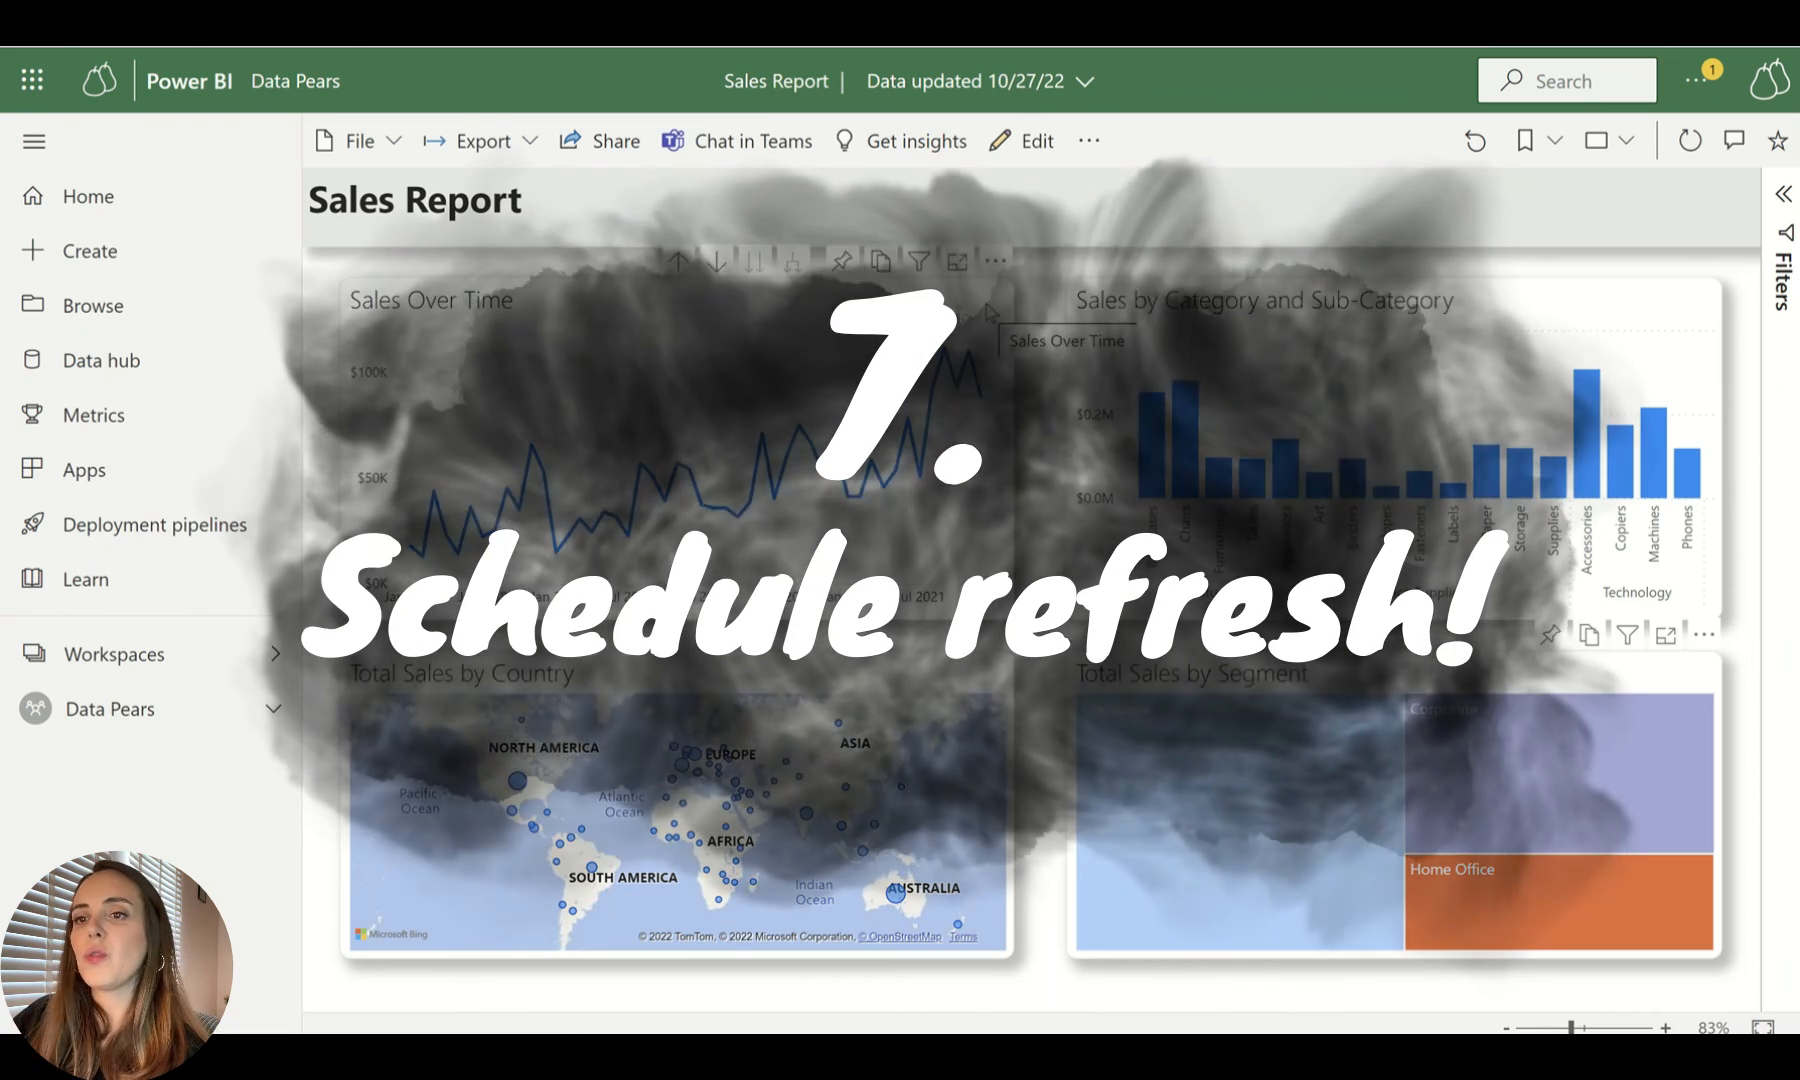
# Step: Return to the Data Pears workspace and open the scheduled refresh settings of the Sales Report dataset
pyautogui.click(309, 78)
pyautogui.scroll(-15, 723, 538)
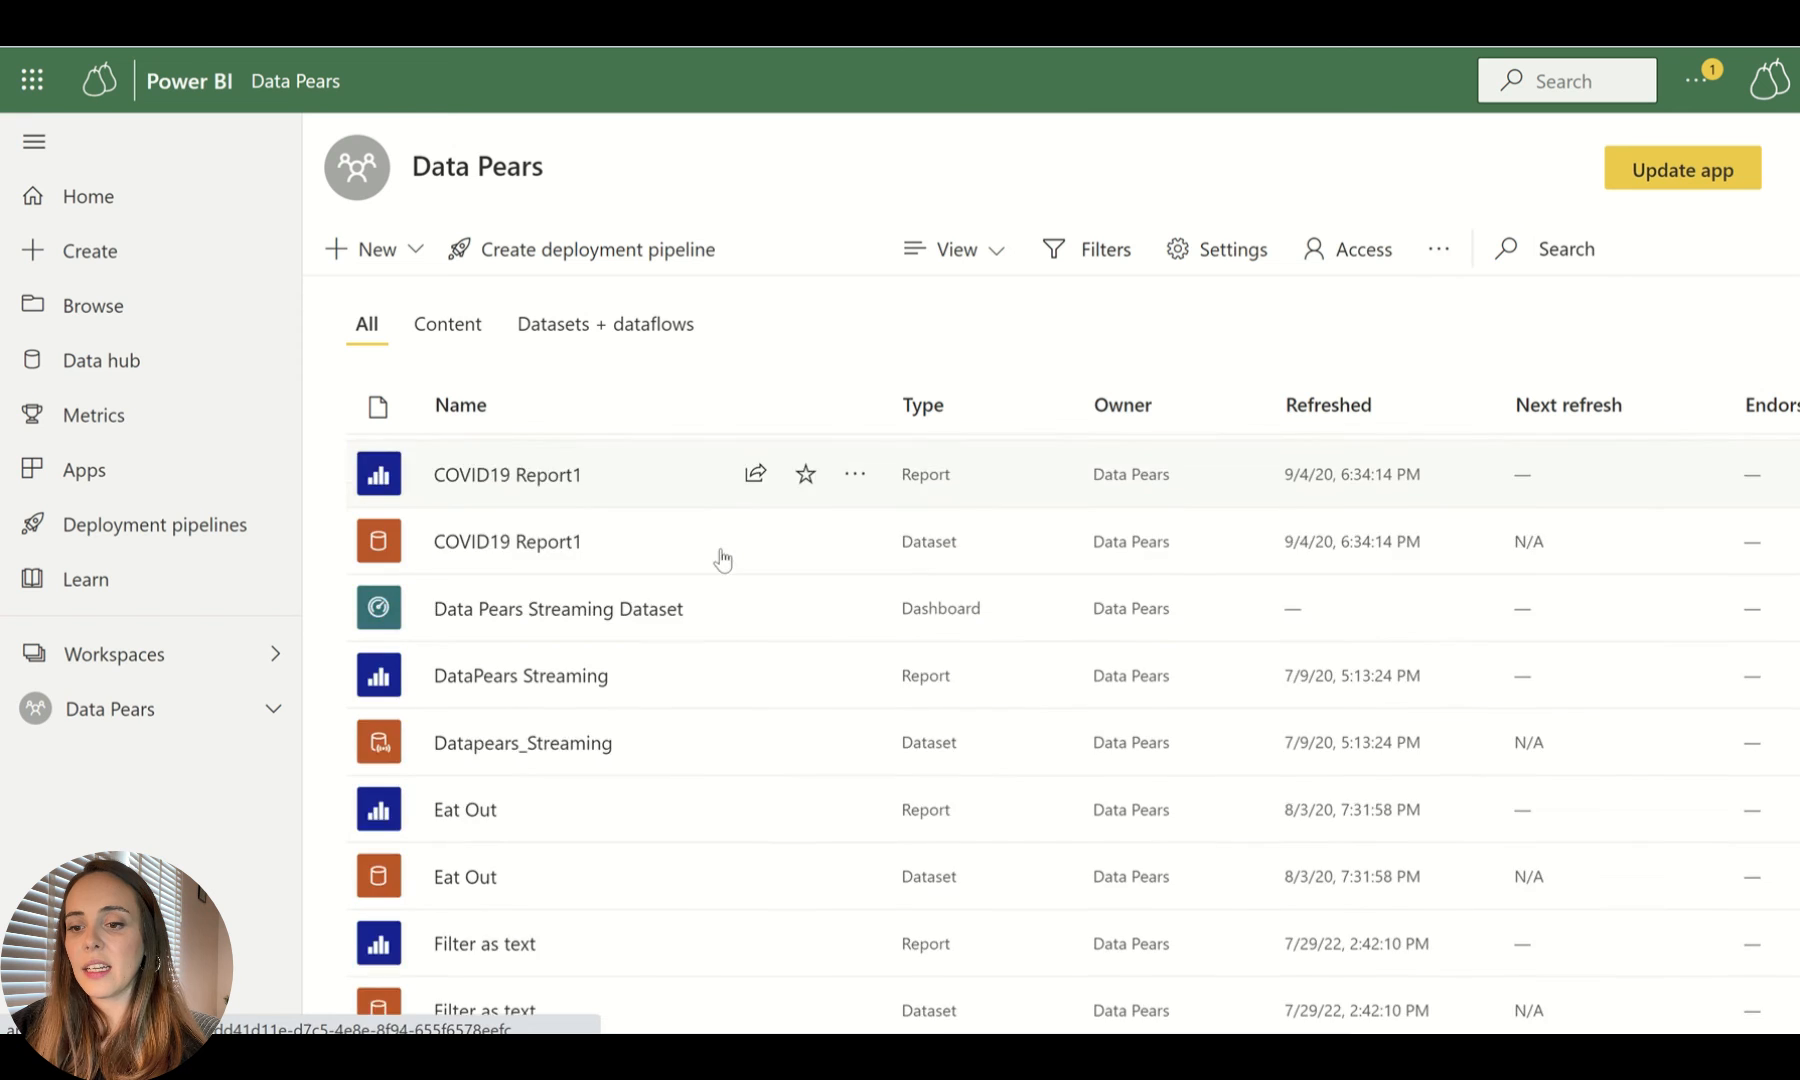
pyautogui.scroll(6, 723, 538)
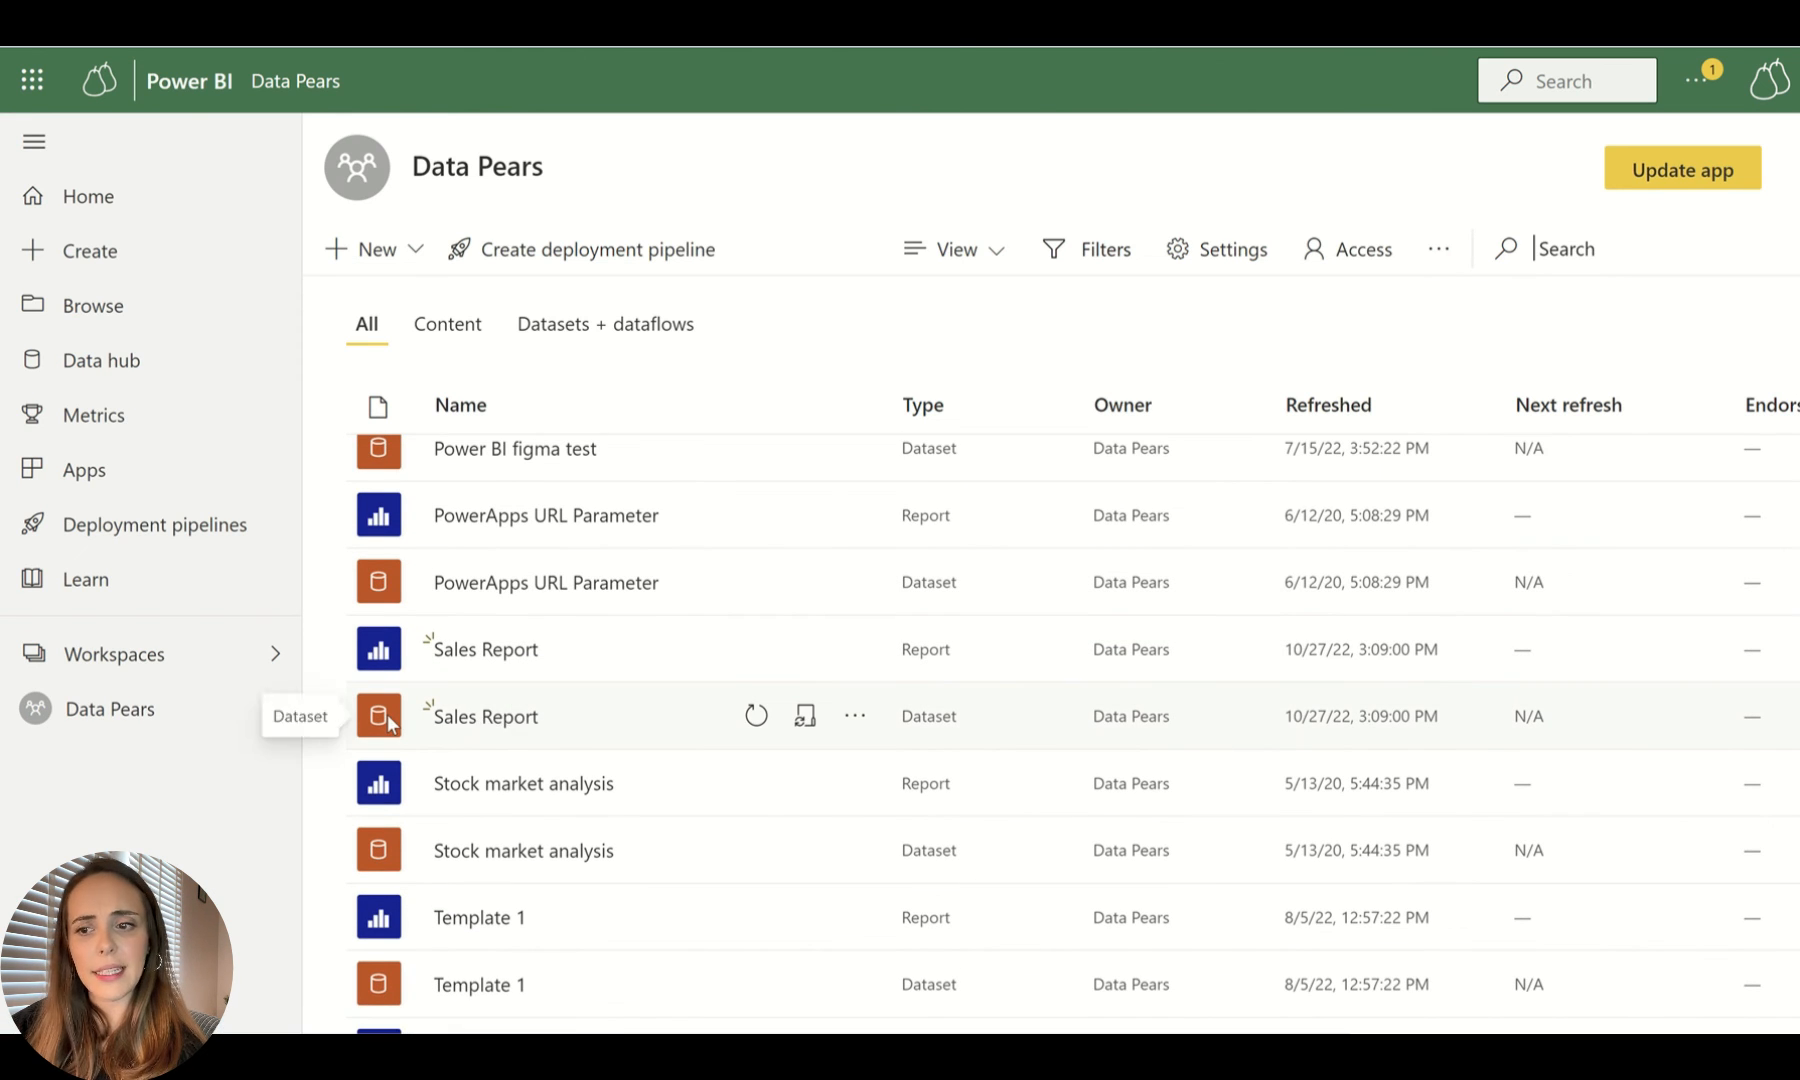
pyautogui.click(806, 718)
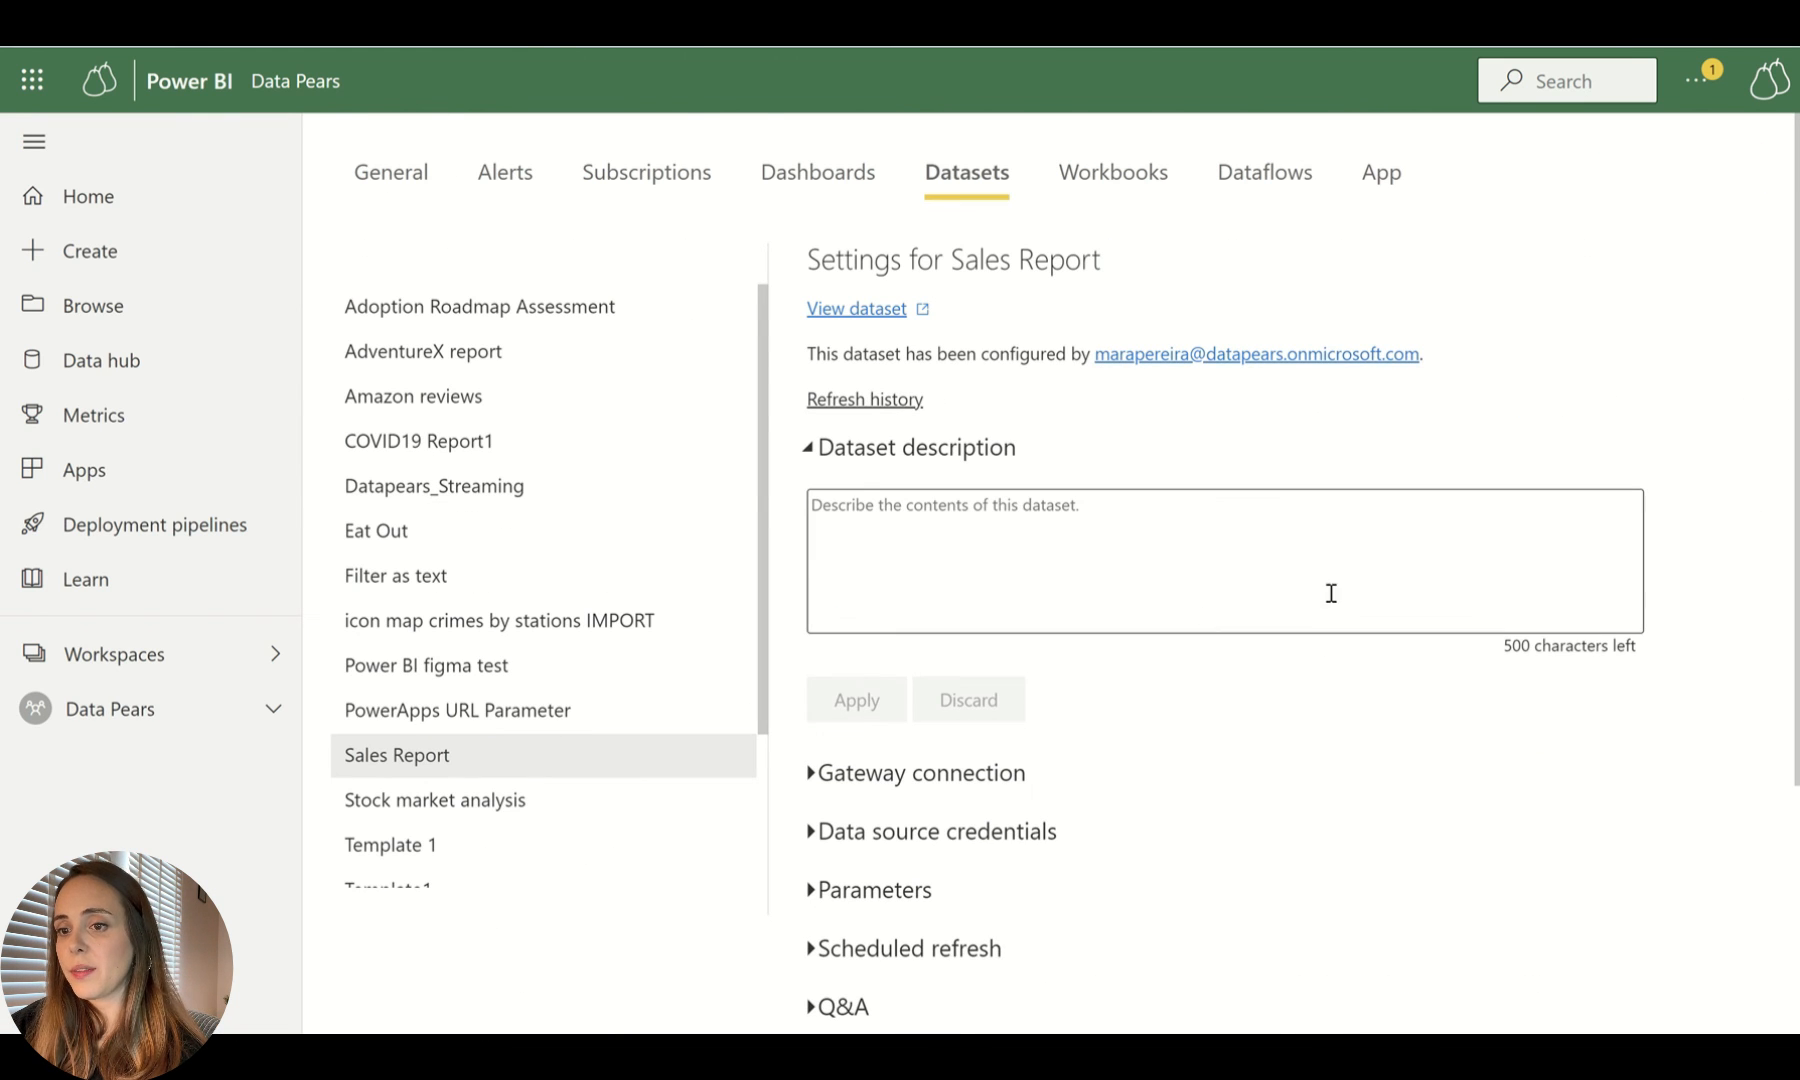
# Step: Examine the Scheduled refresh and Gateway connection sections in the Sales Report dataset settings
pyautogui.scroll(-3, 840, 570)
pyautogui.click(843, 592)
pyautogui.scroll(-3, 1262, 615)
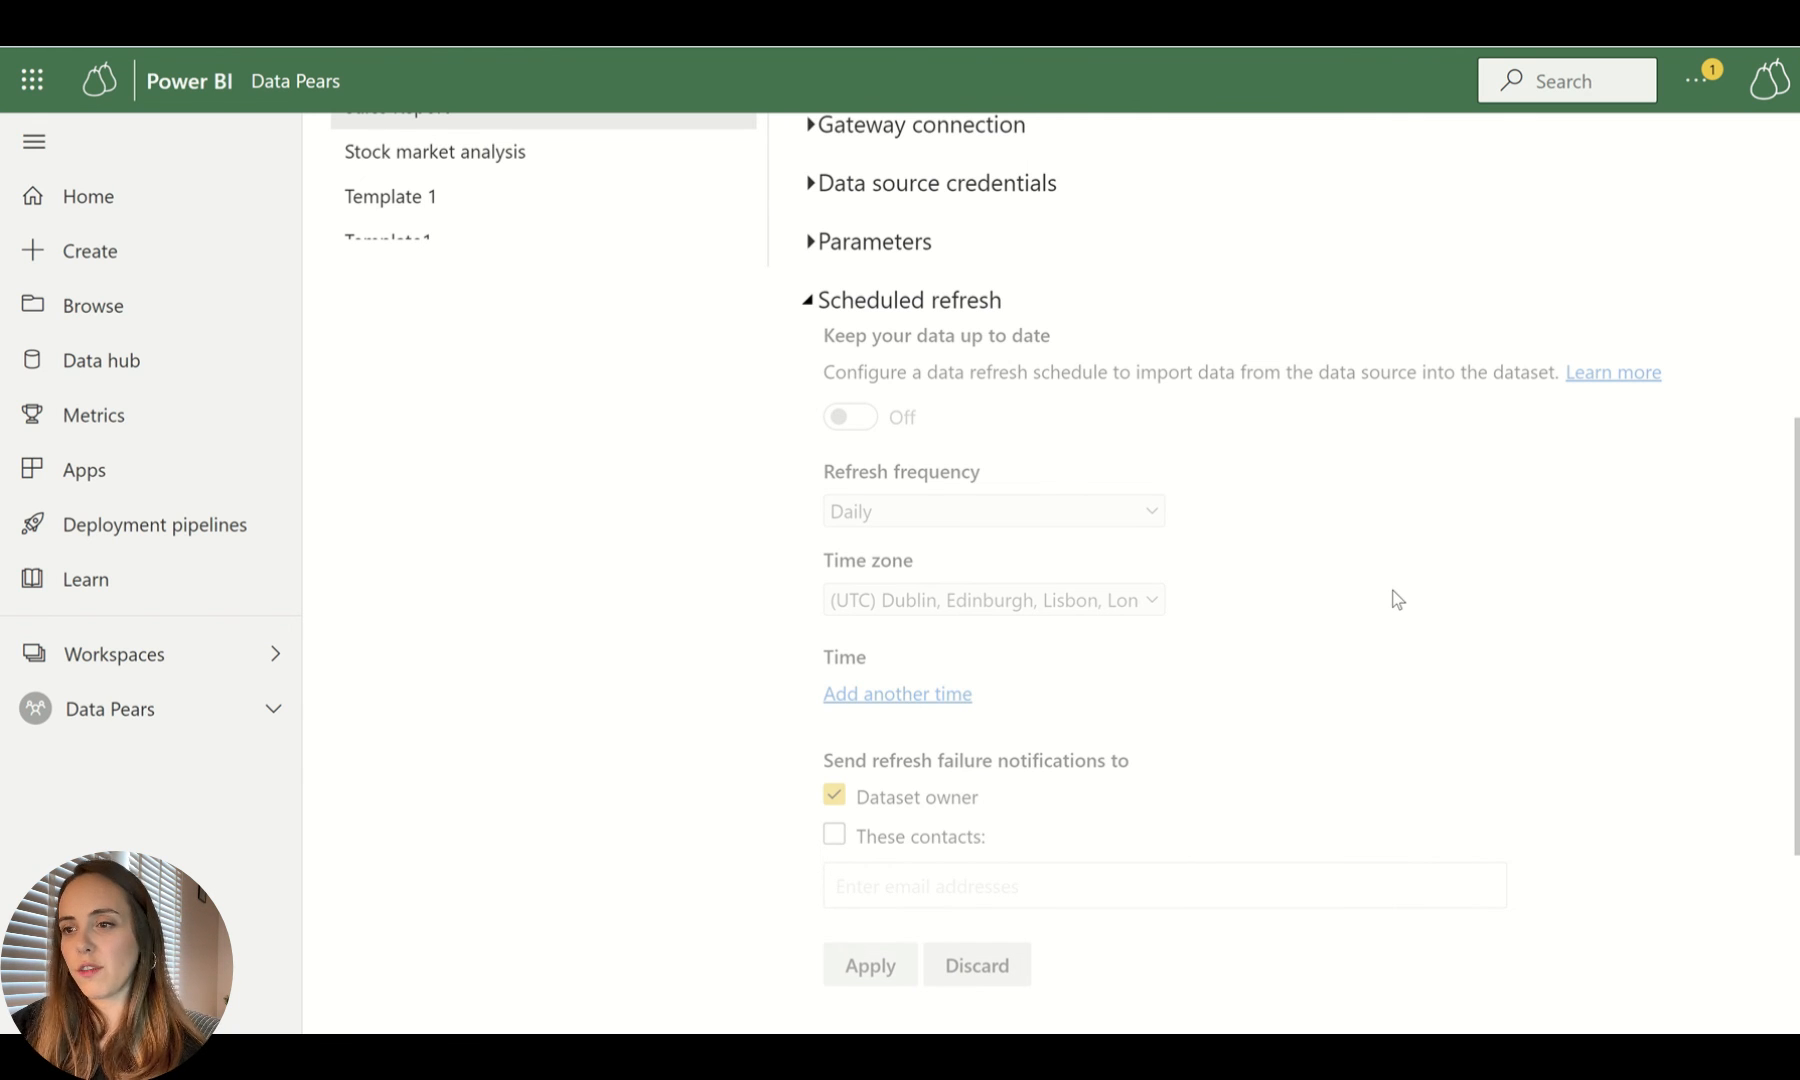
pyautogui.scroll(-3, 1410, 601)
pyautogui.scroll(4, 1408, 599)
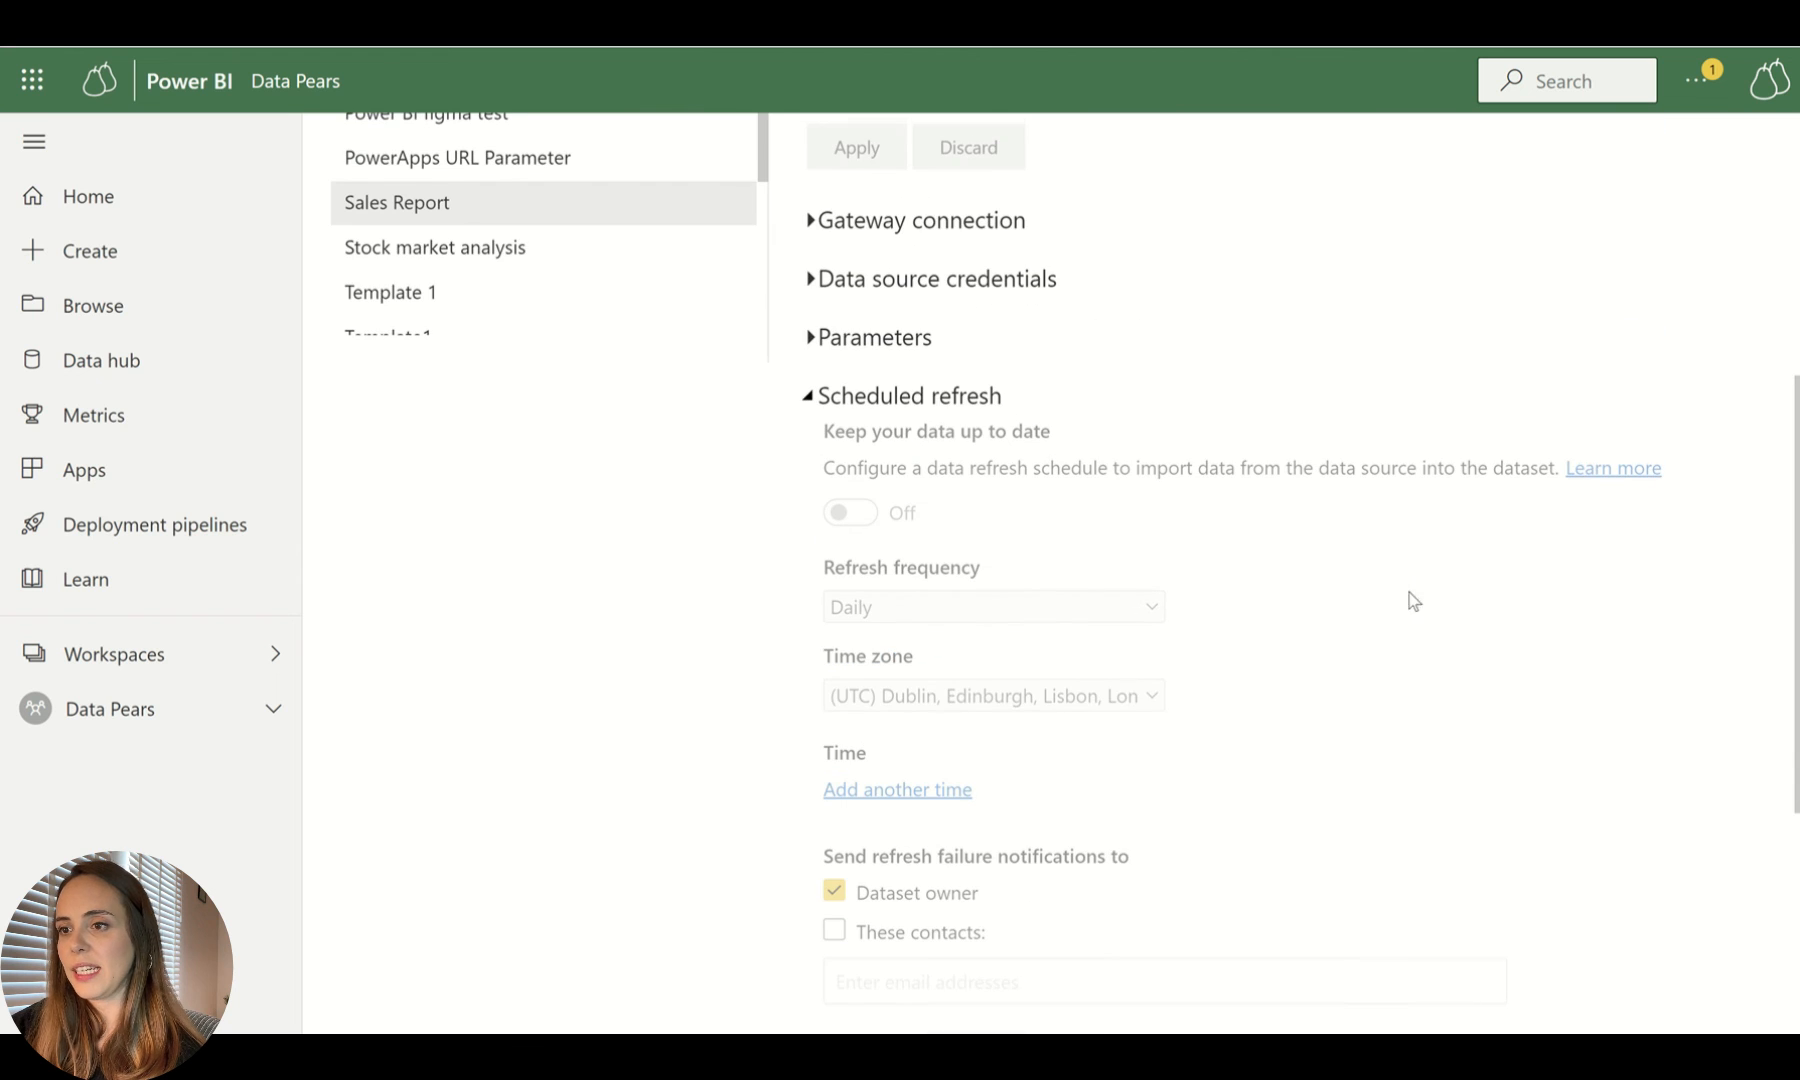
pyautogui.click(933, 238)
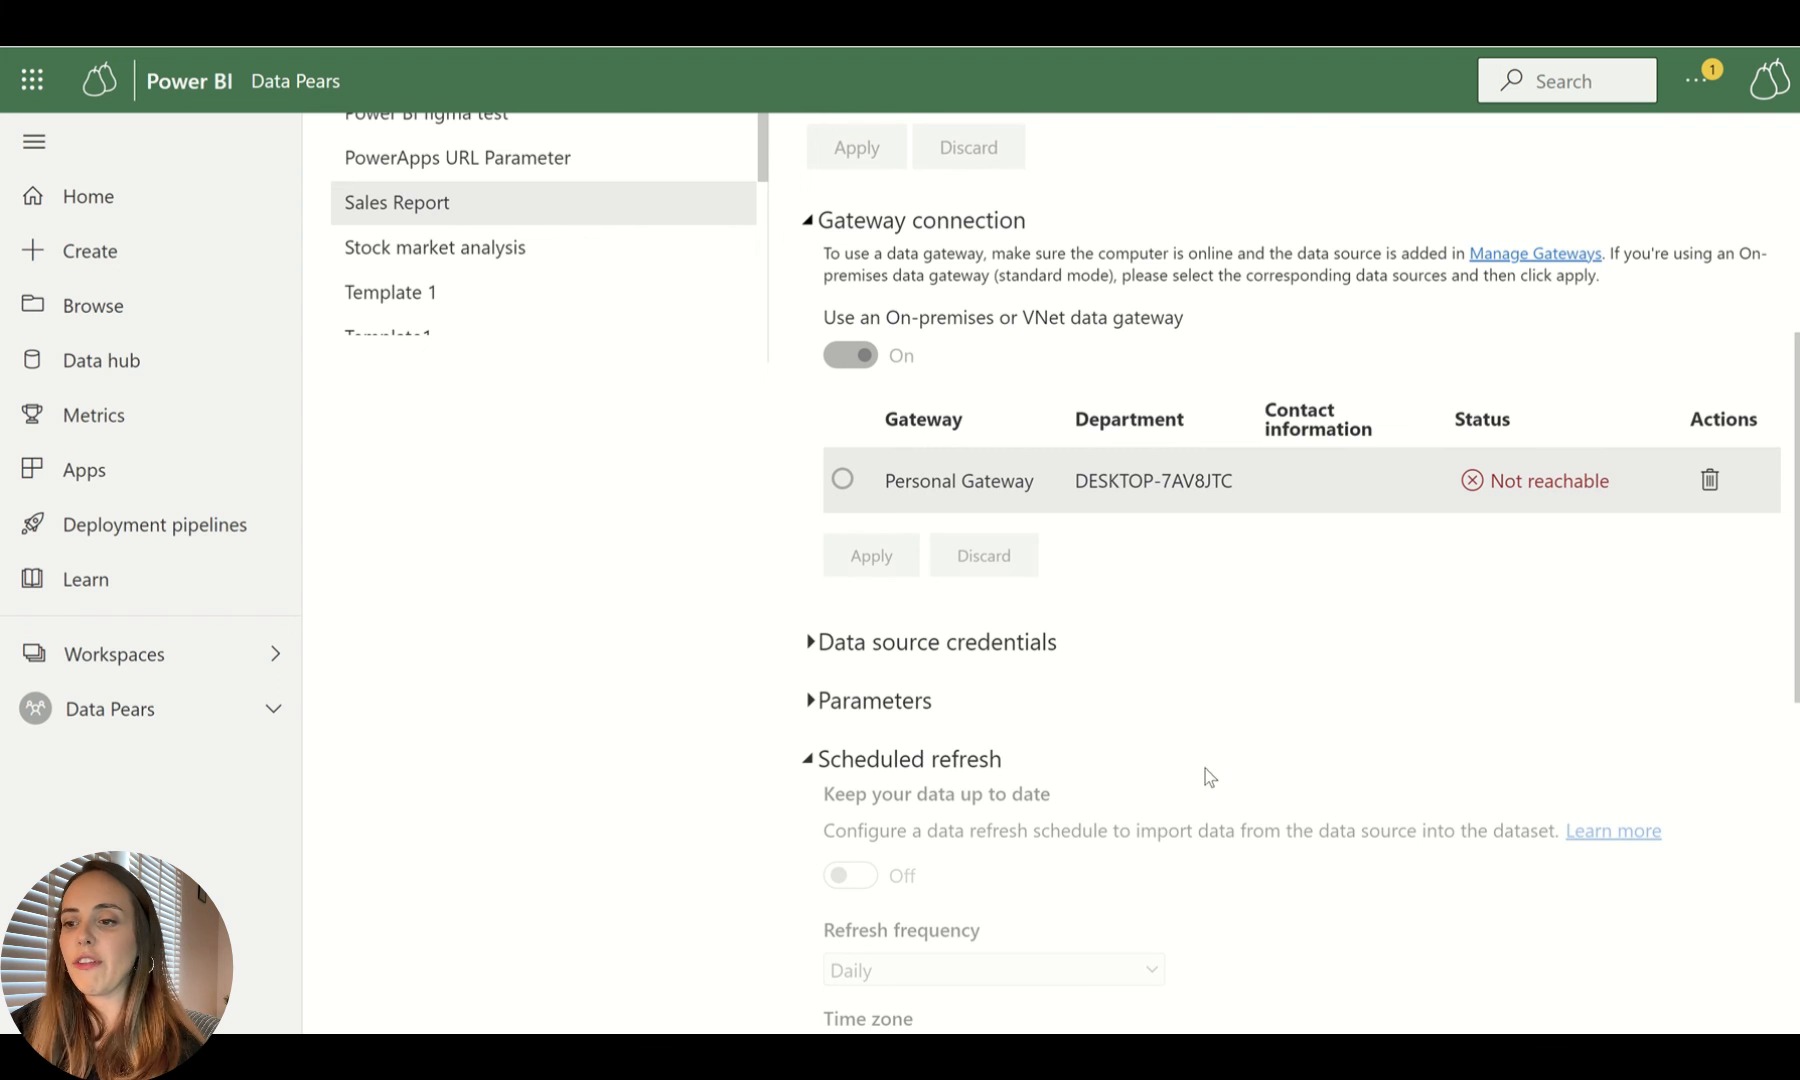
pyautogui.scroll(-4, 1190, 752)
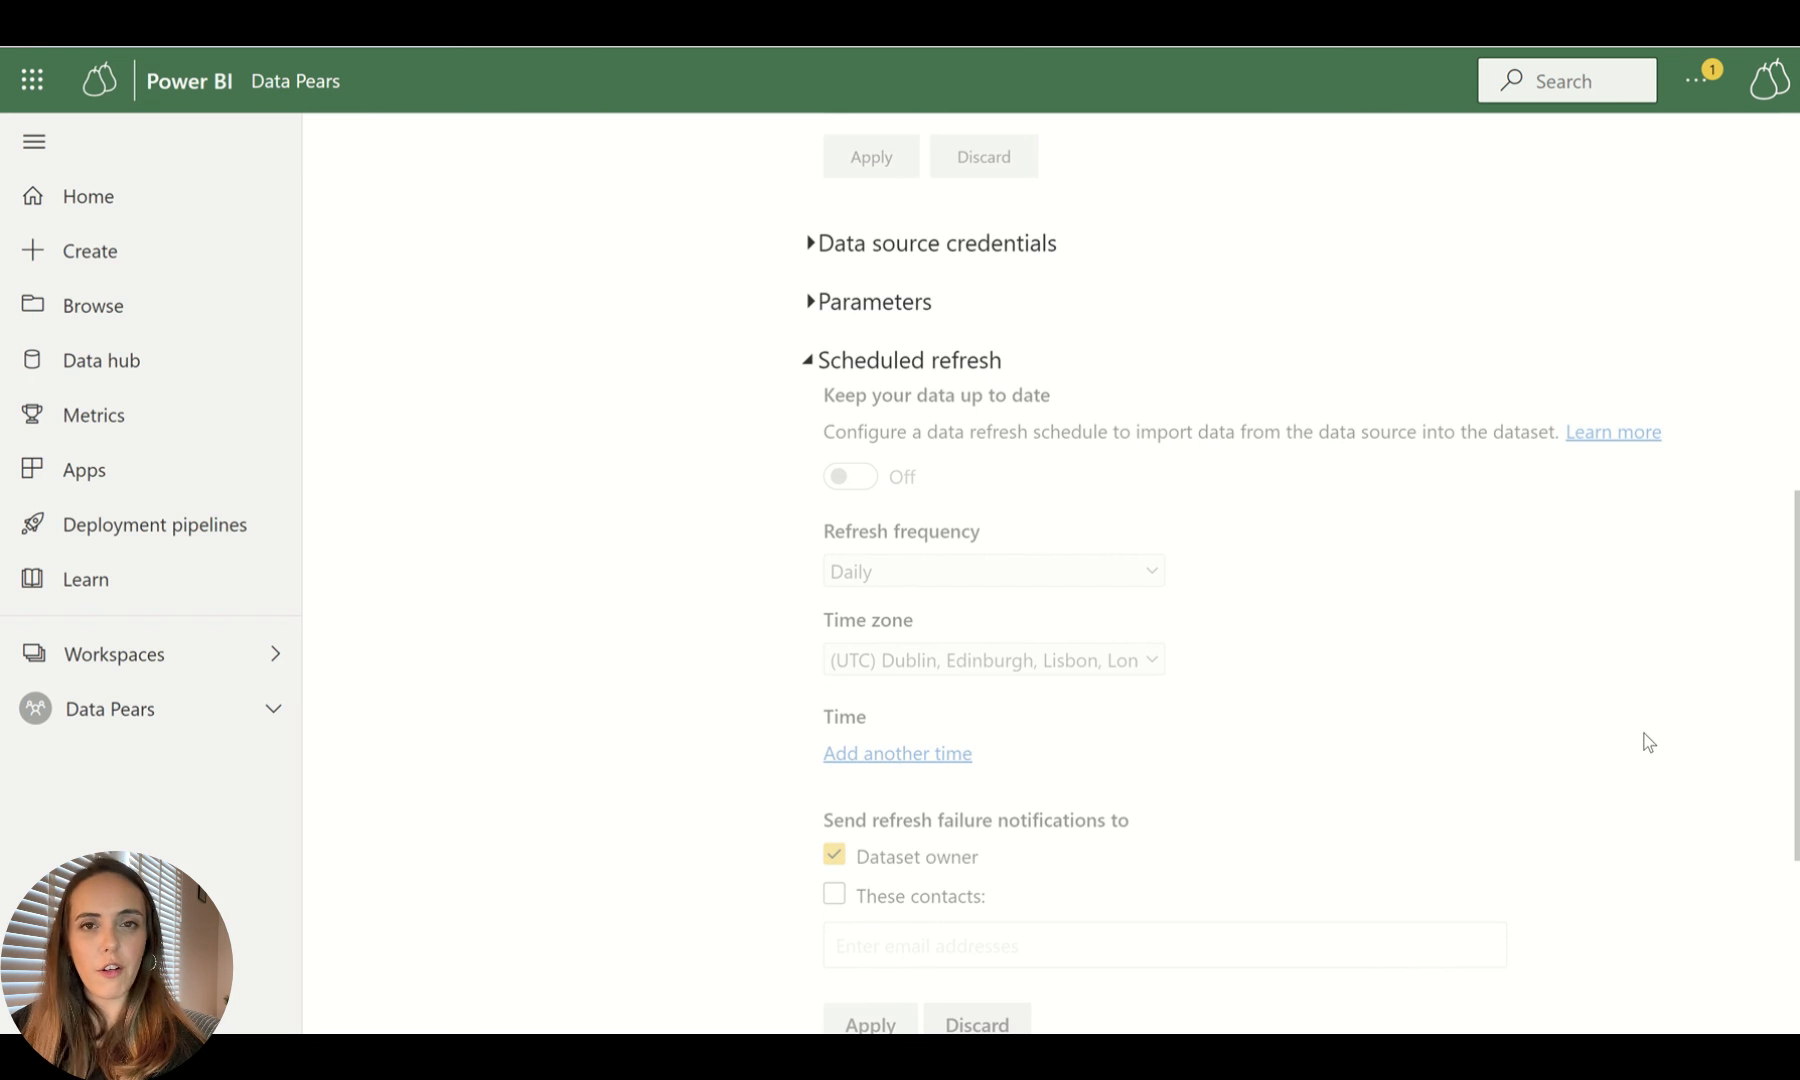
pyautogui.scroll(3, 1648, 742)
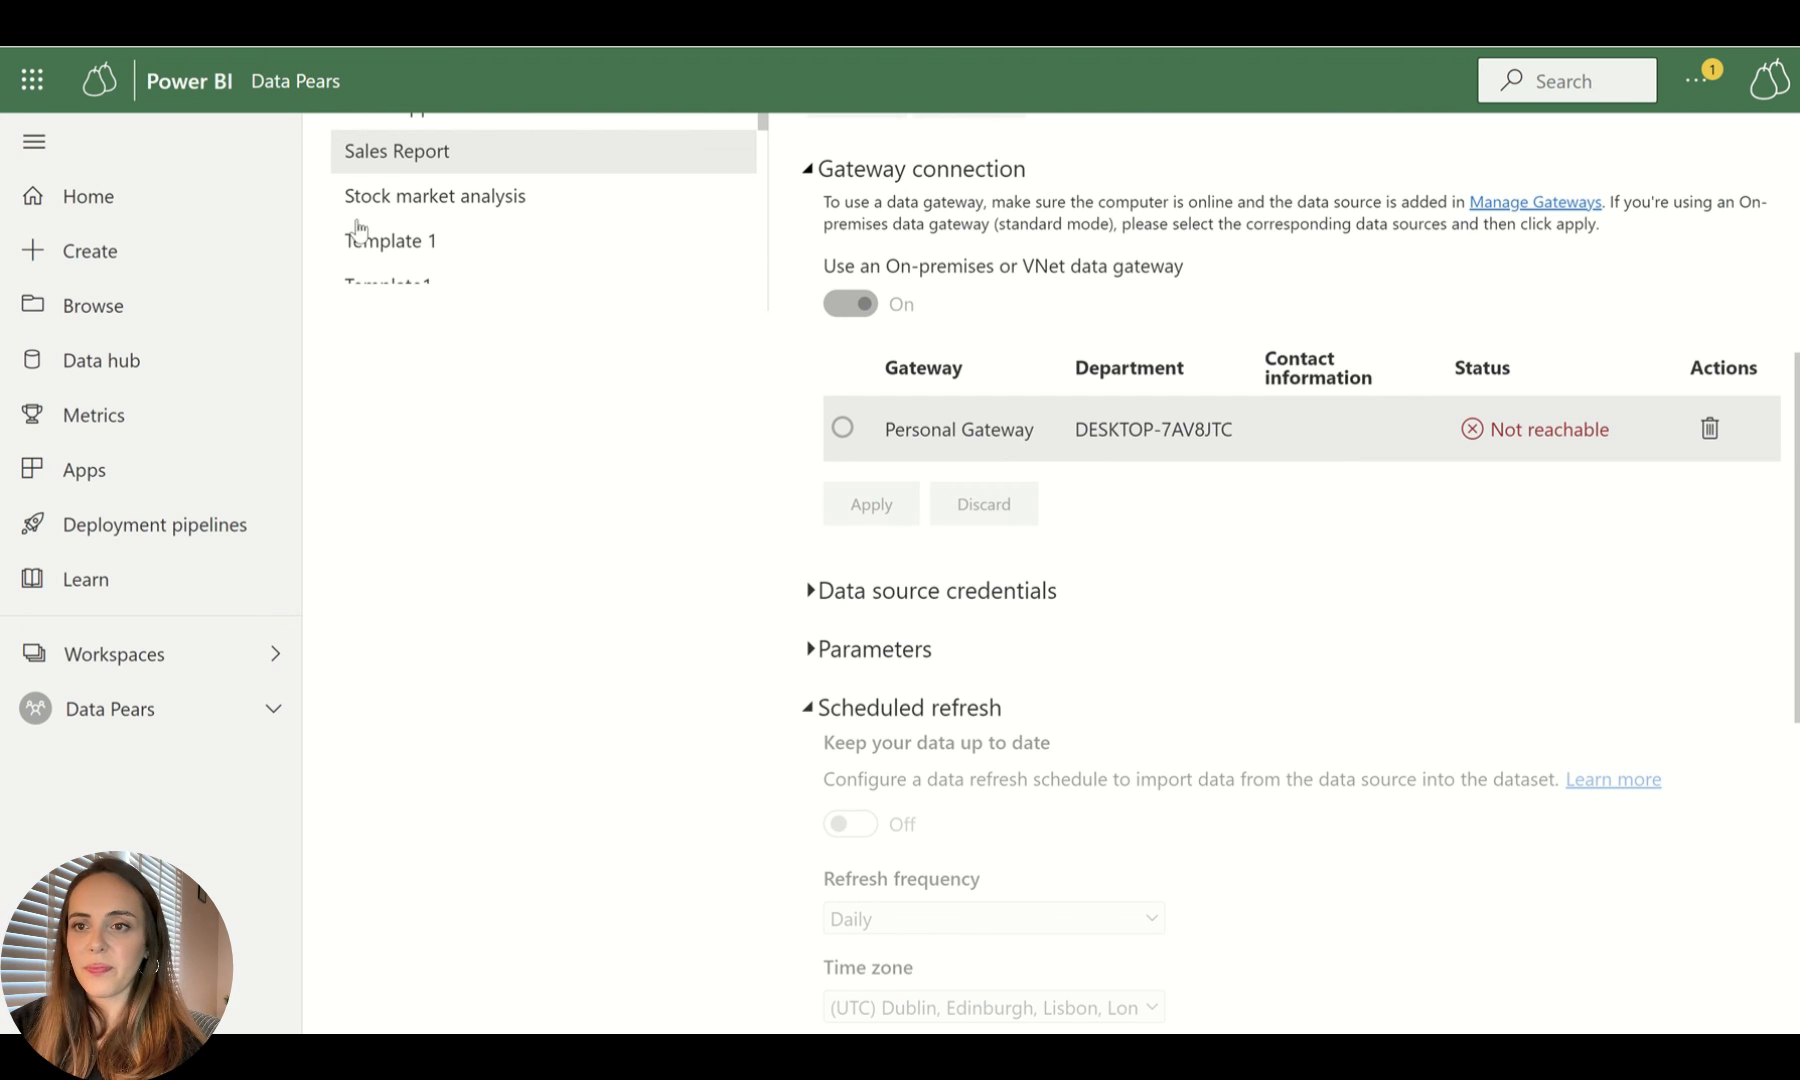
# Step: Return to the Data Pears workspace and add a colleague as recipient of a share link for the Sales Report report
pyautogui.click(294, 84)
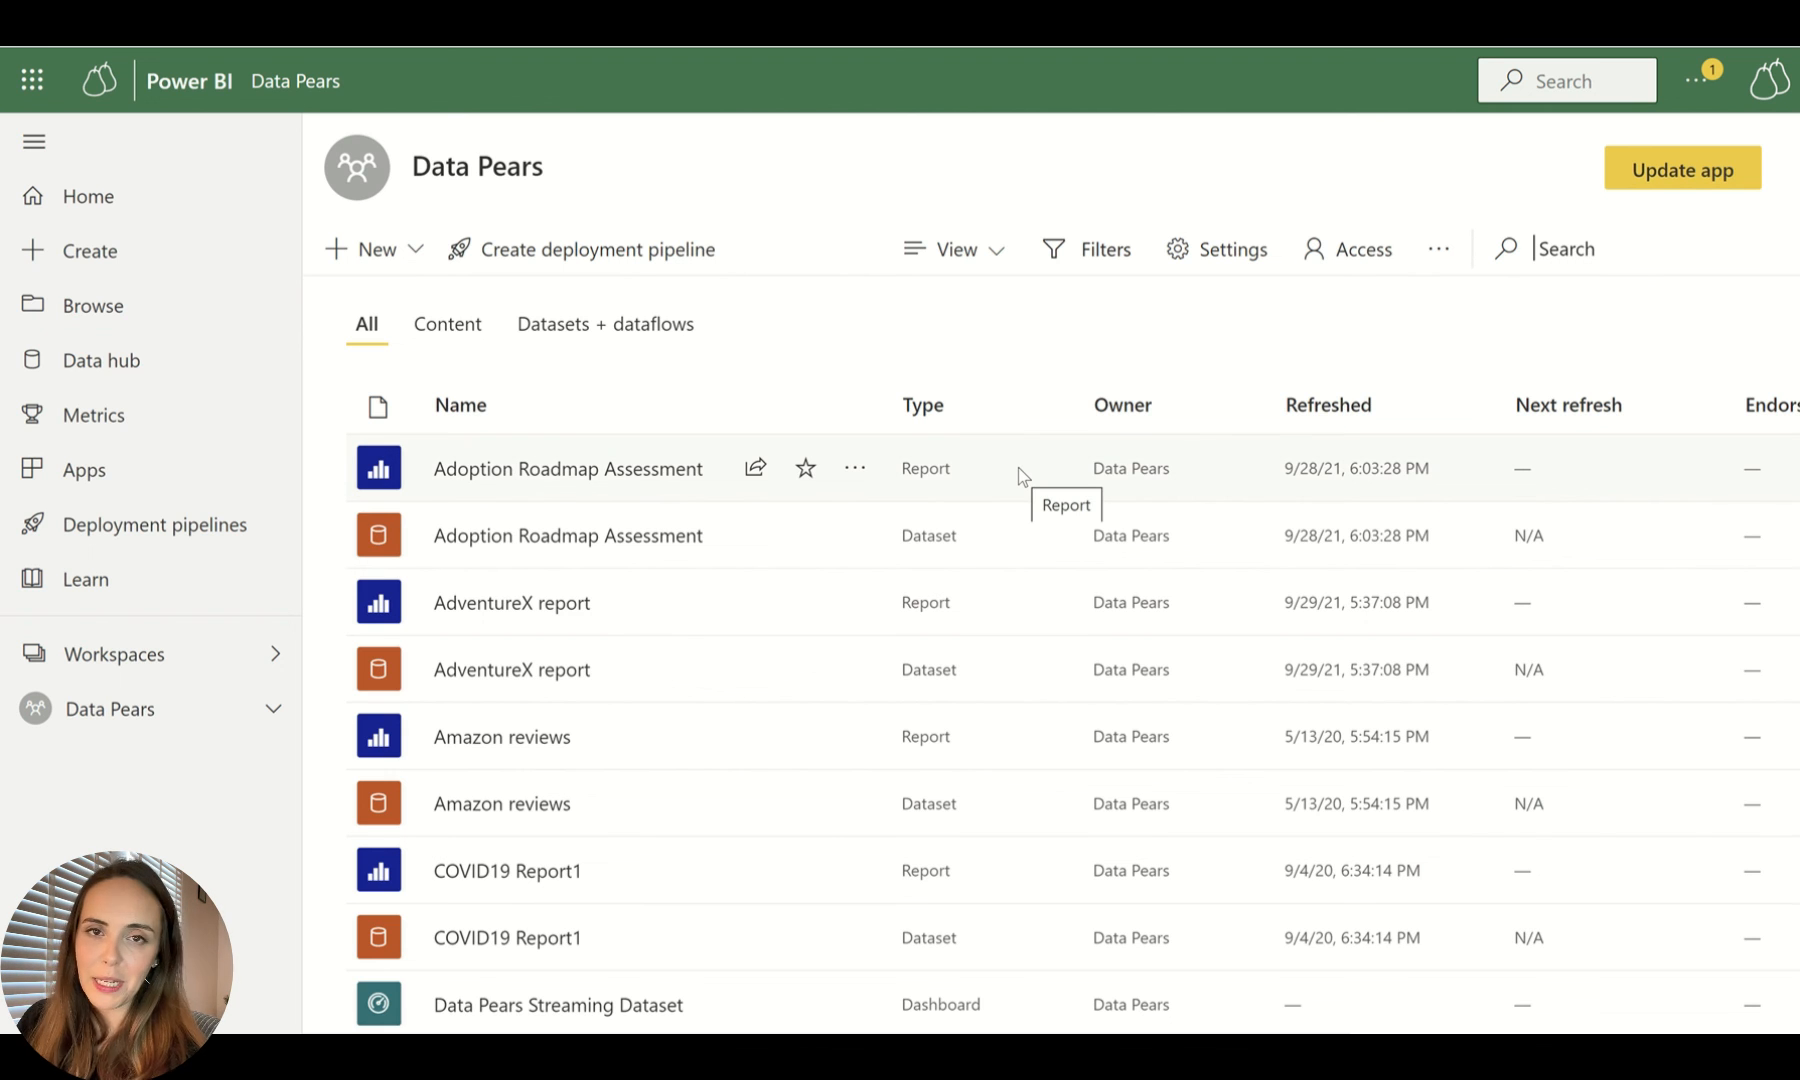
pyautogui.scroll(-15, 1058, 558)
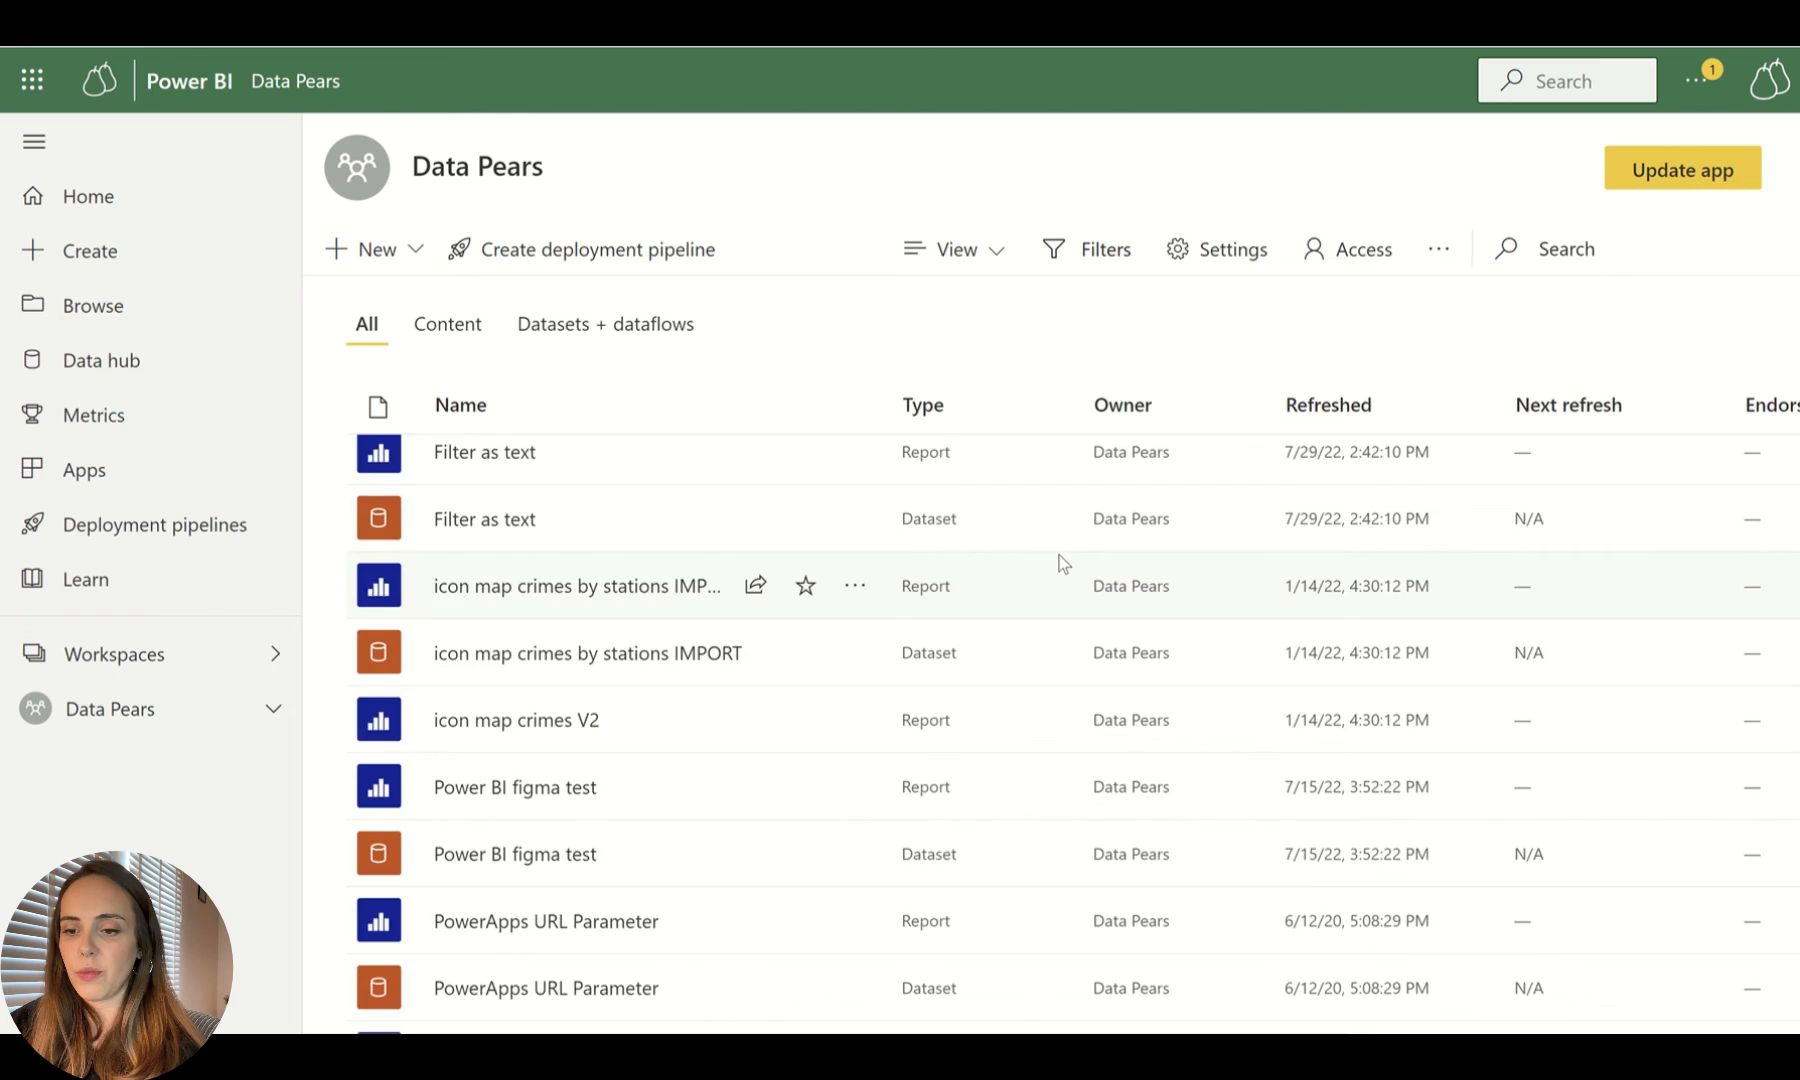
pyautogui.scroll(3, 1058, 558)
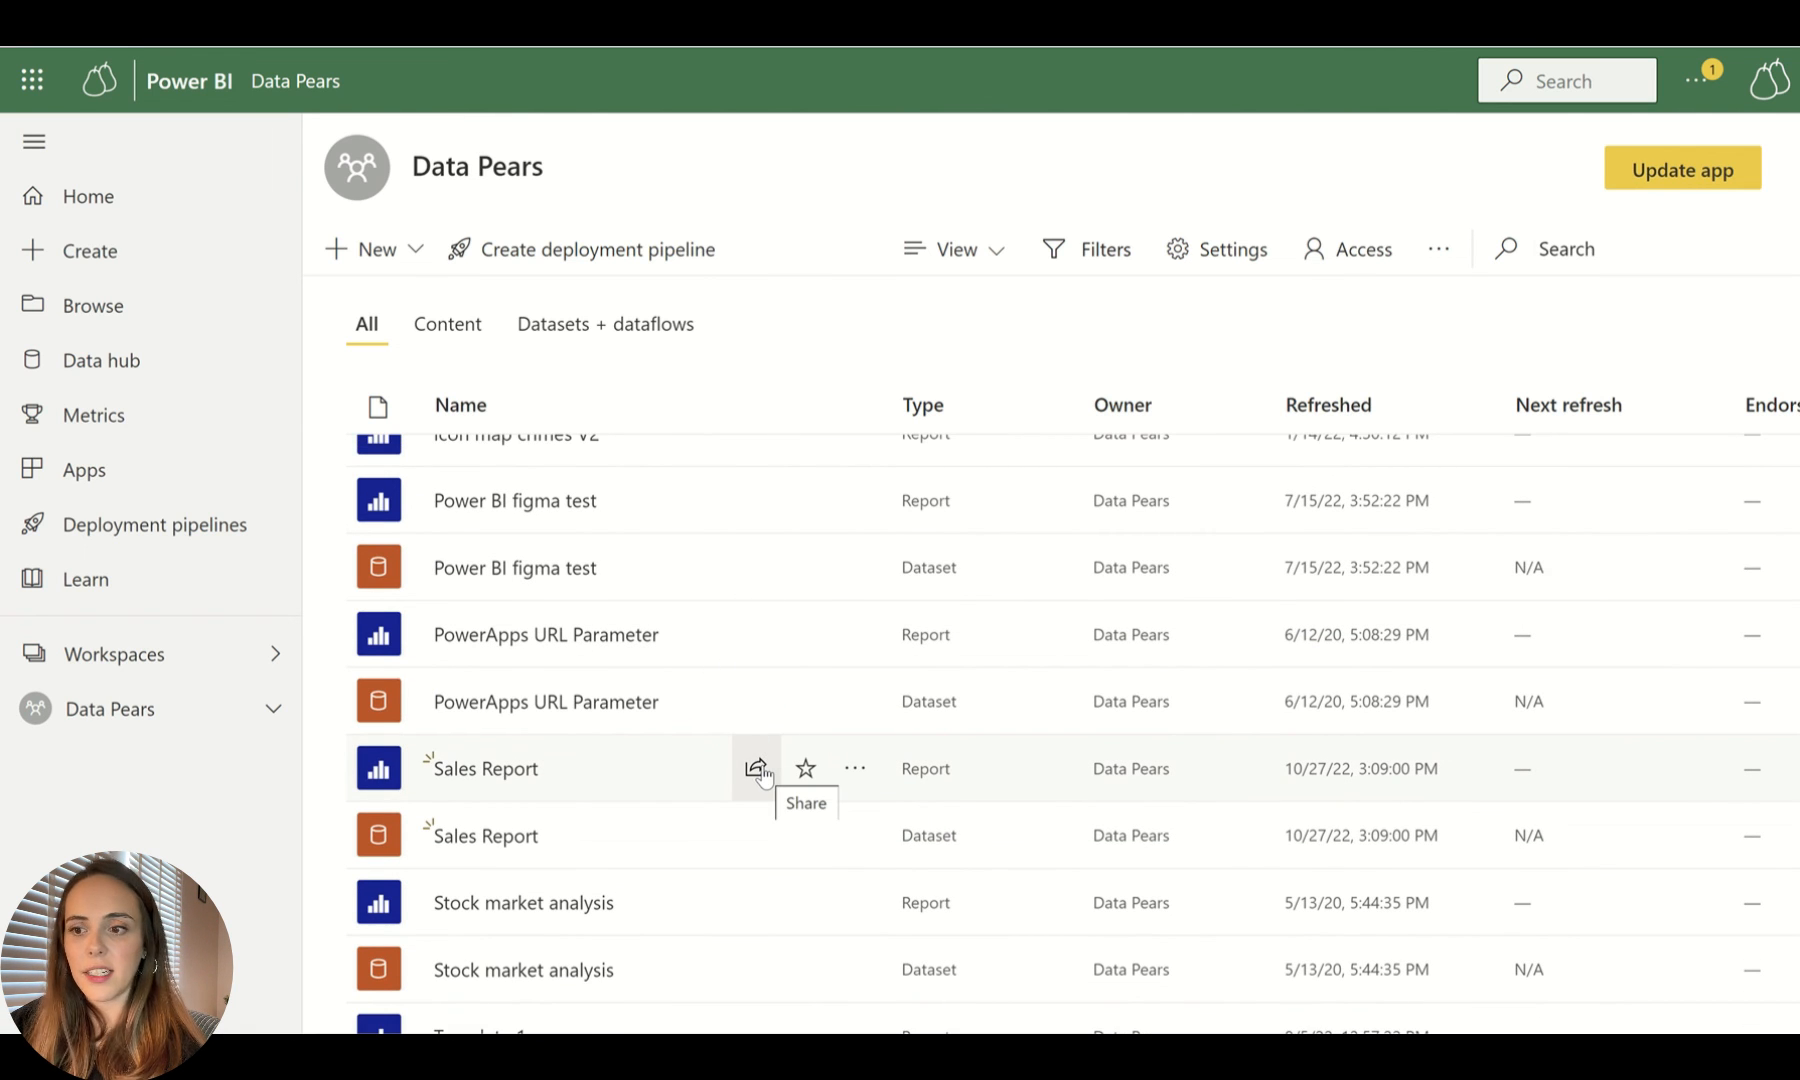
pyautogui.click(757, 770)
pyautogui.click(880, 483)
pyautogui.write('peter')
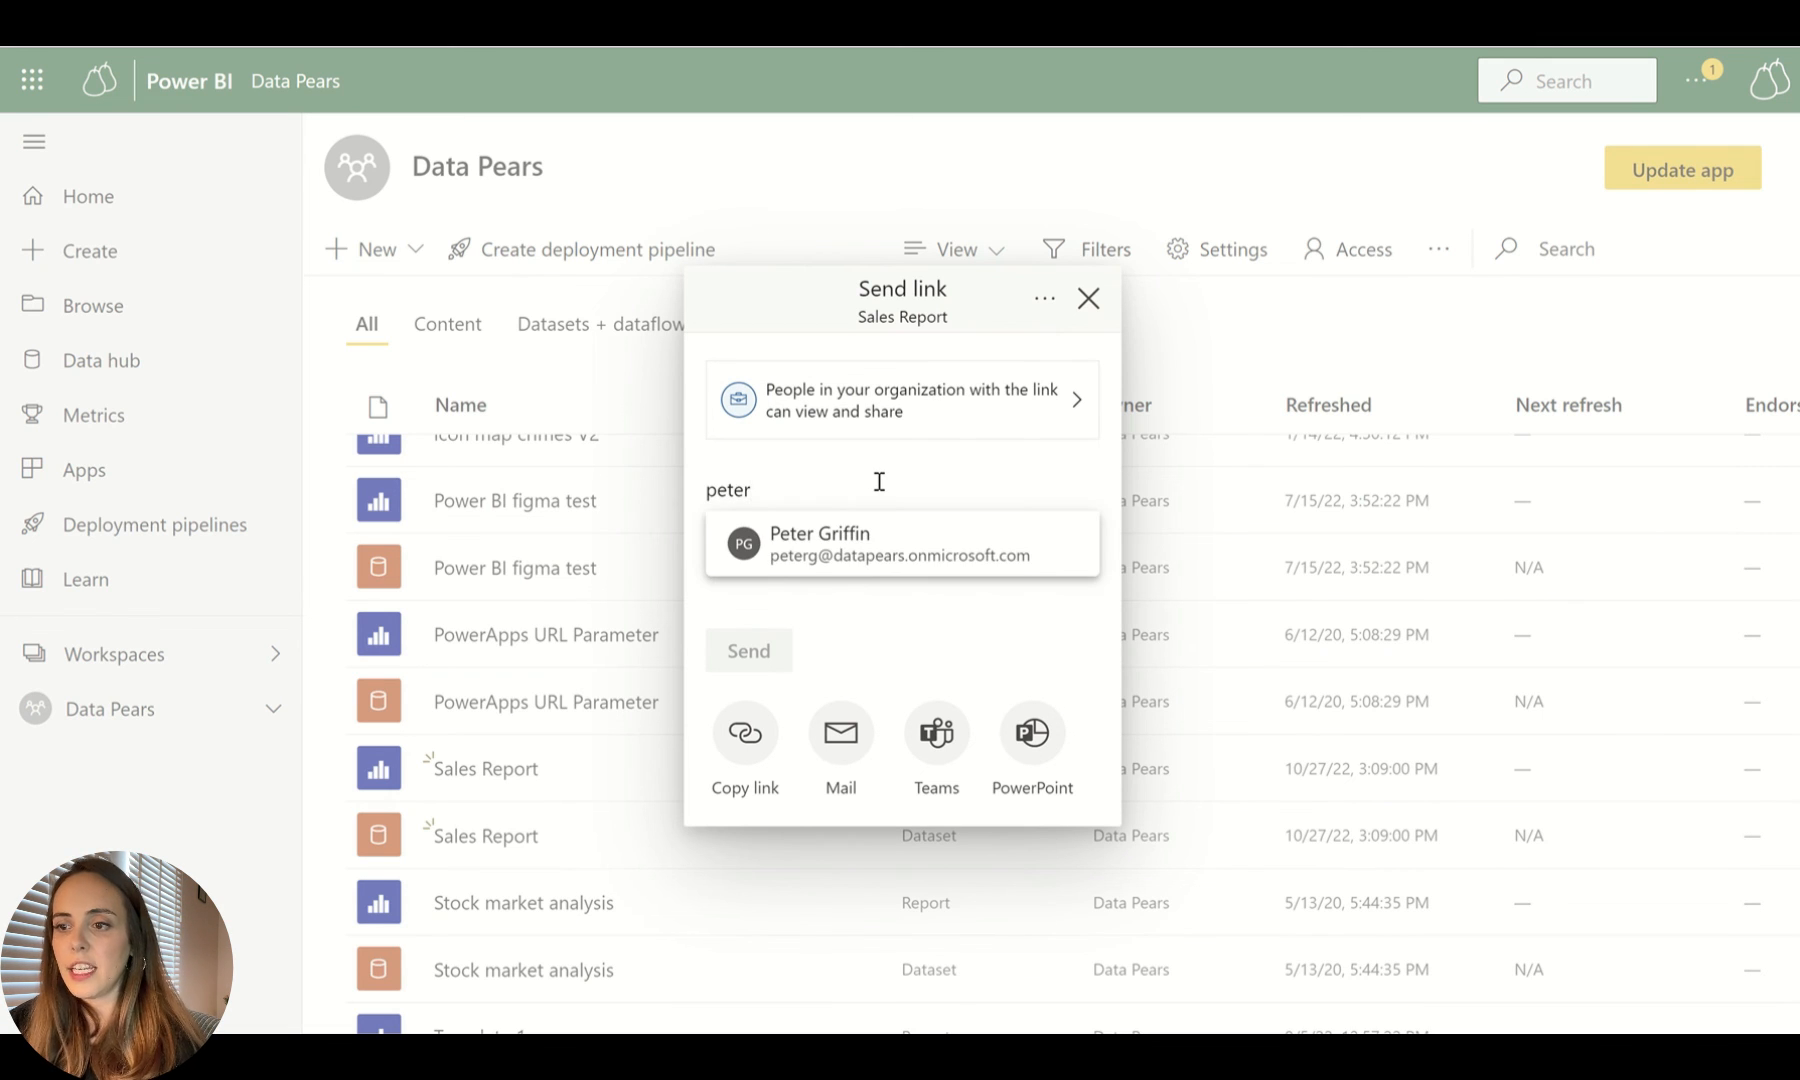
pyautogui.click(797, 545)
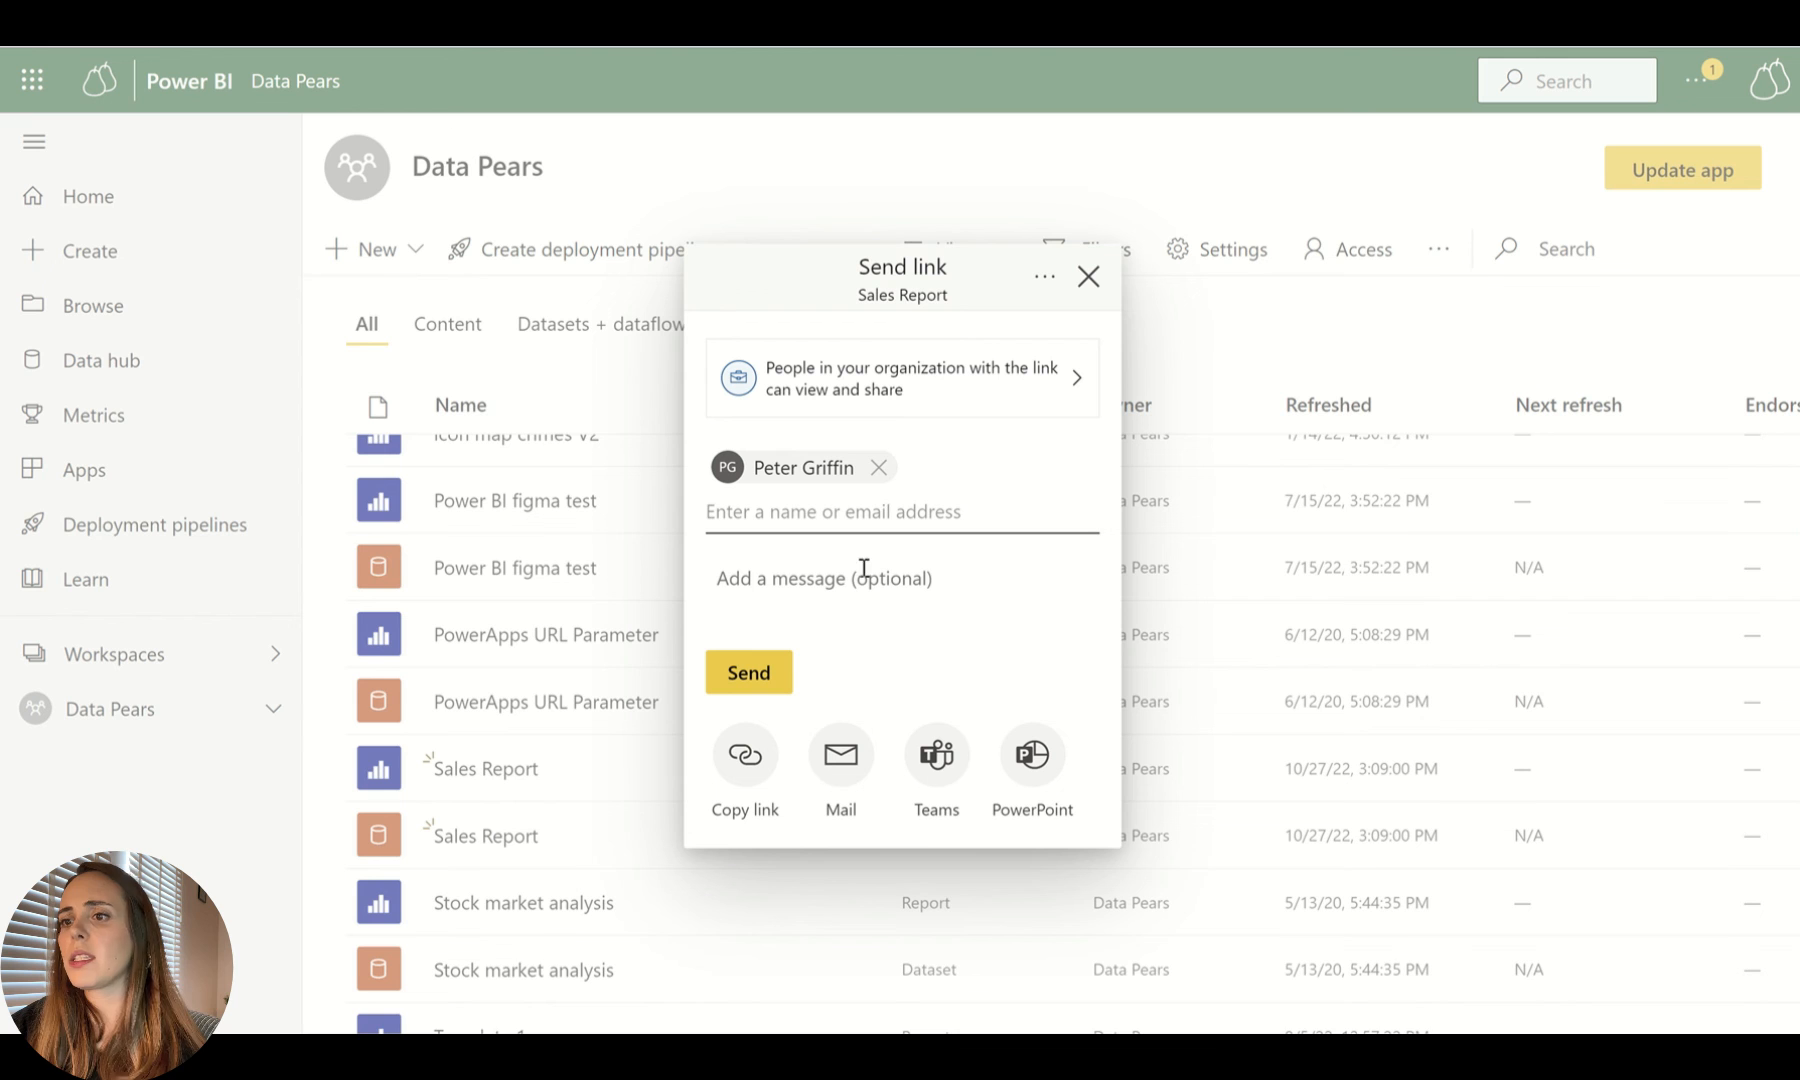
# Step: Review the share link's access and permission options, then close the sharing dialog without sending the link
pyautogui.click(930, 390)
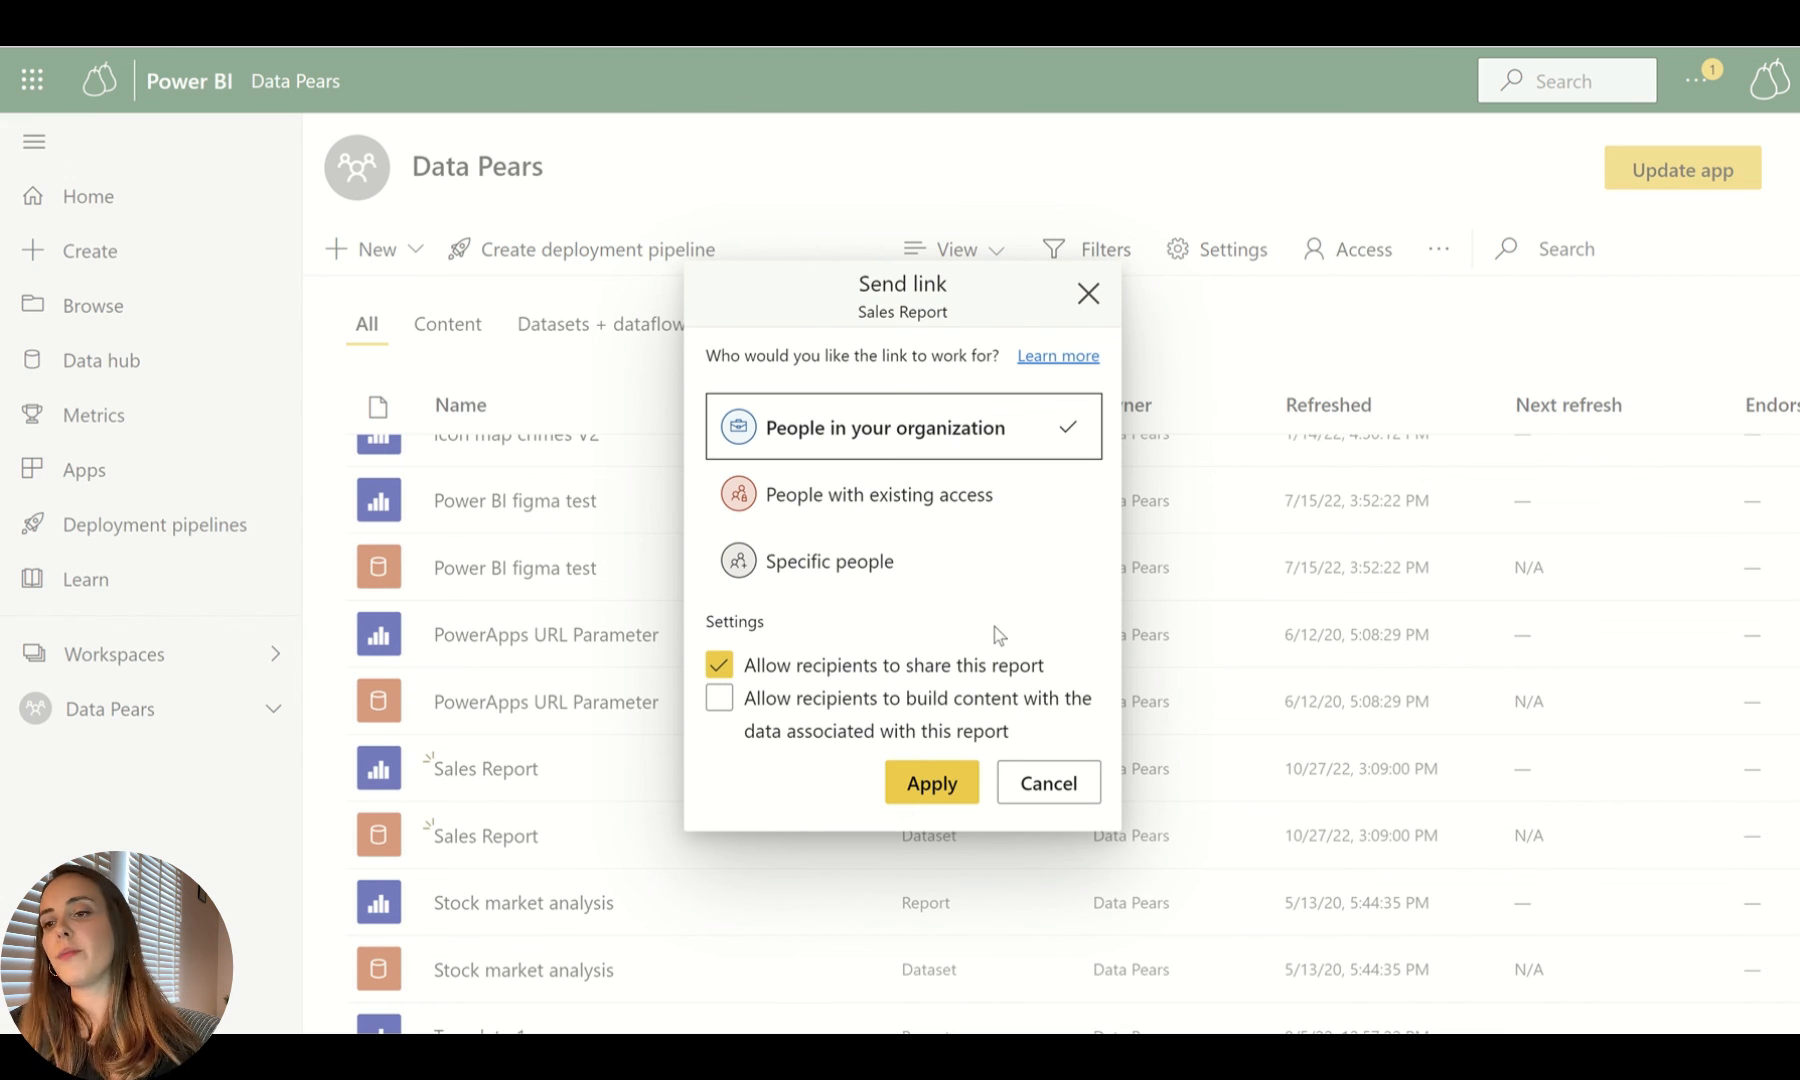
pyautogui.click(1058, 780)
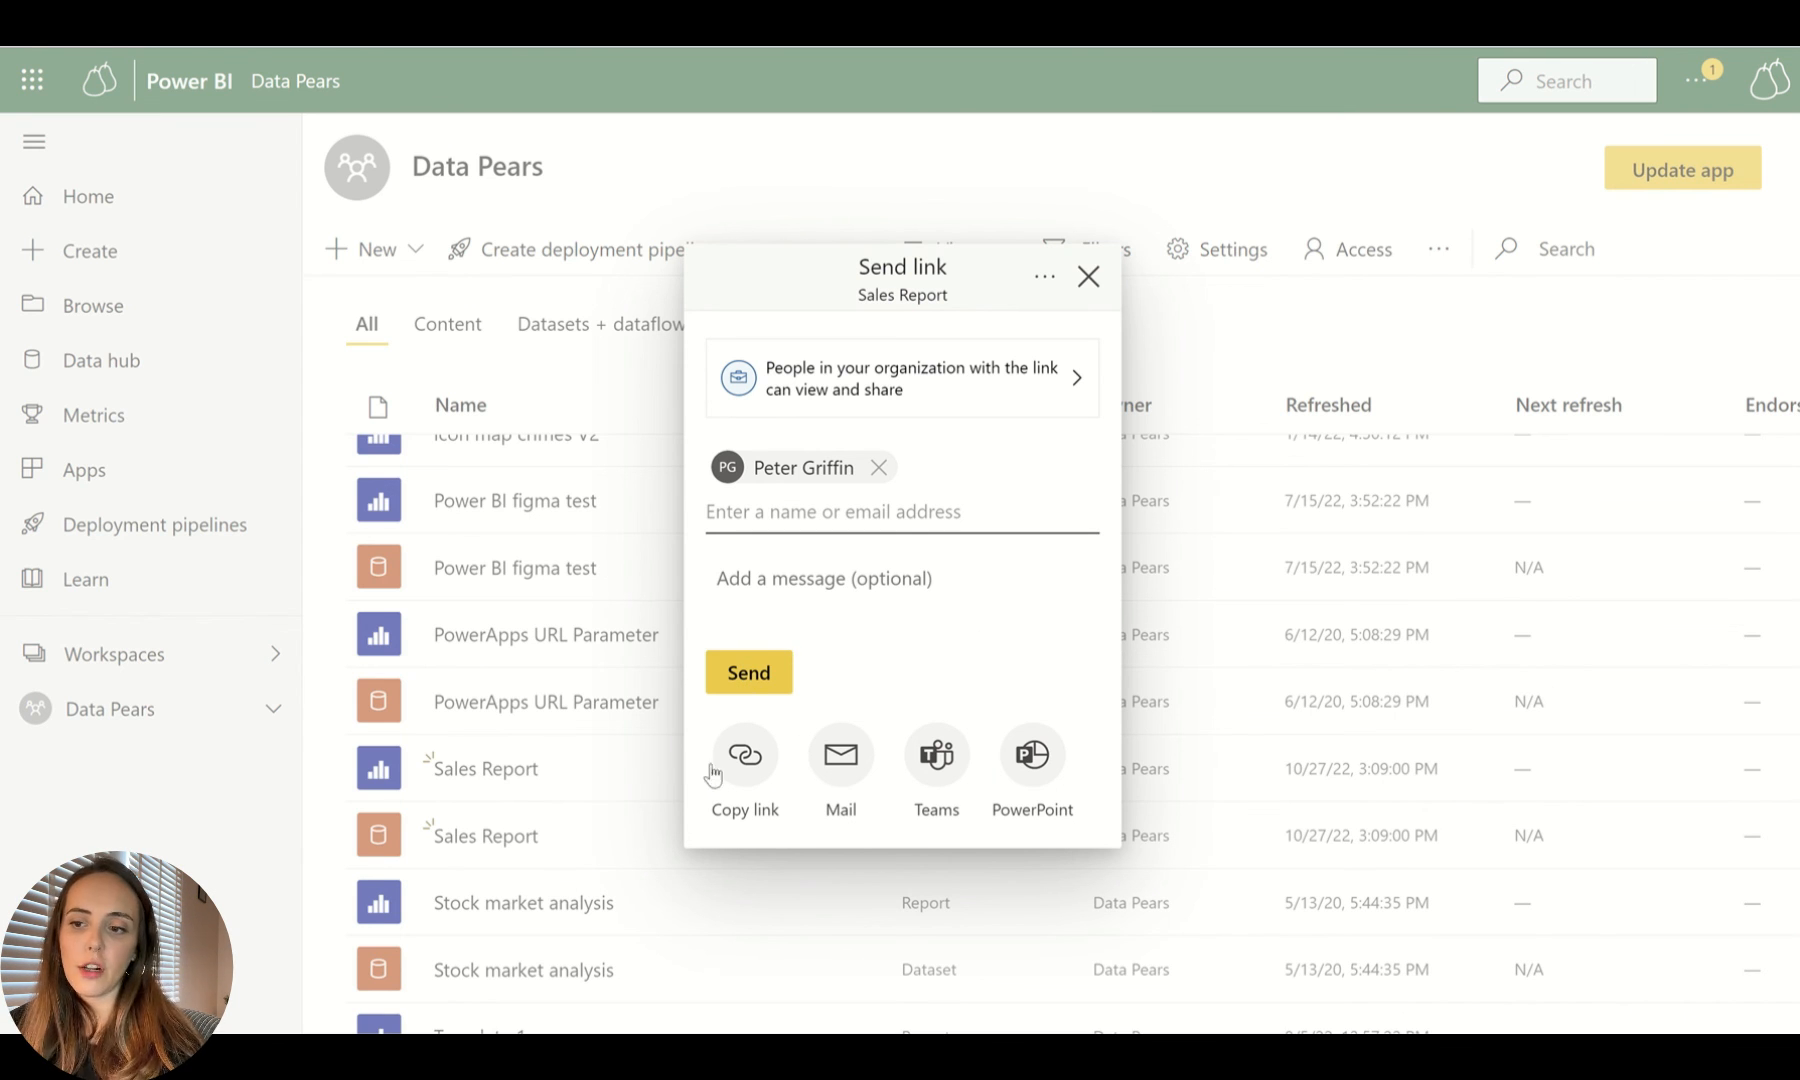
pyautogui.click(1088, 285)
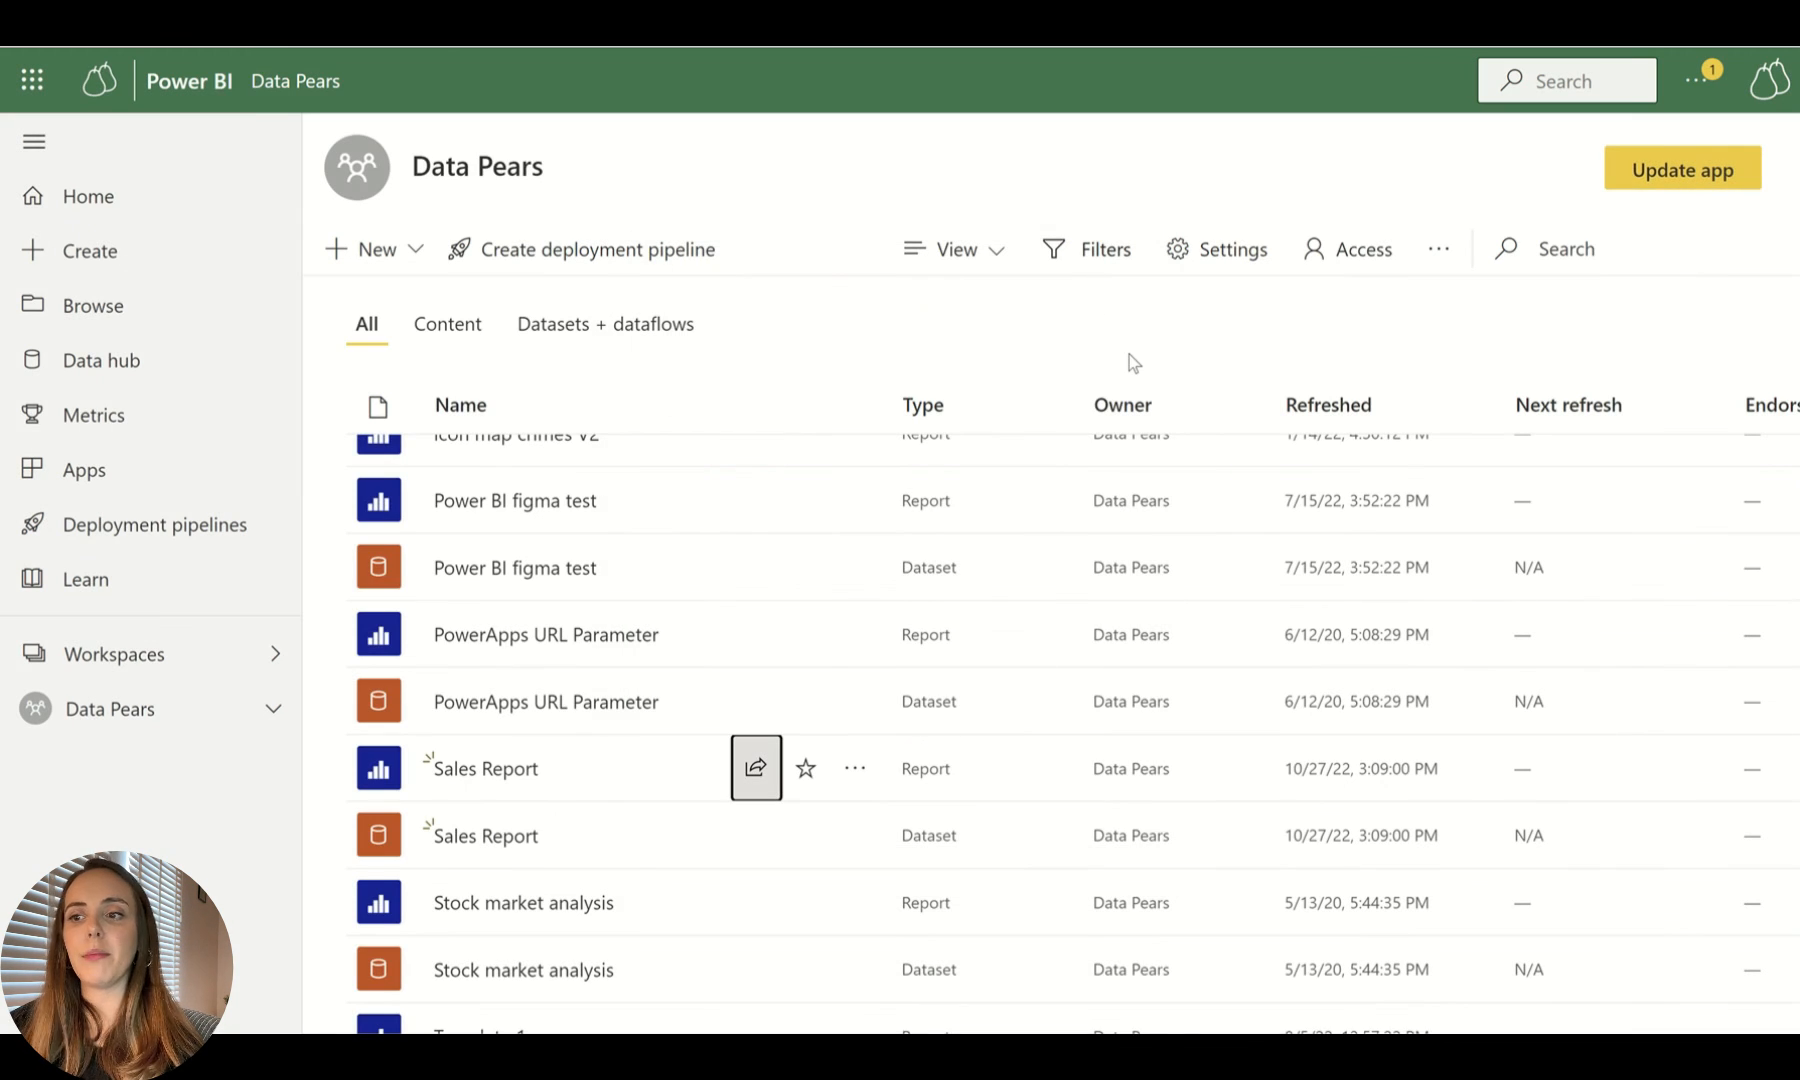